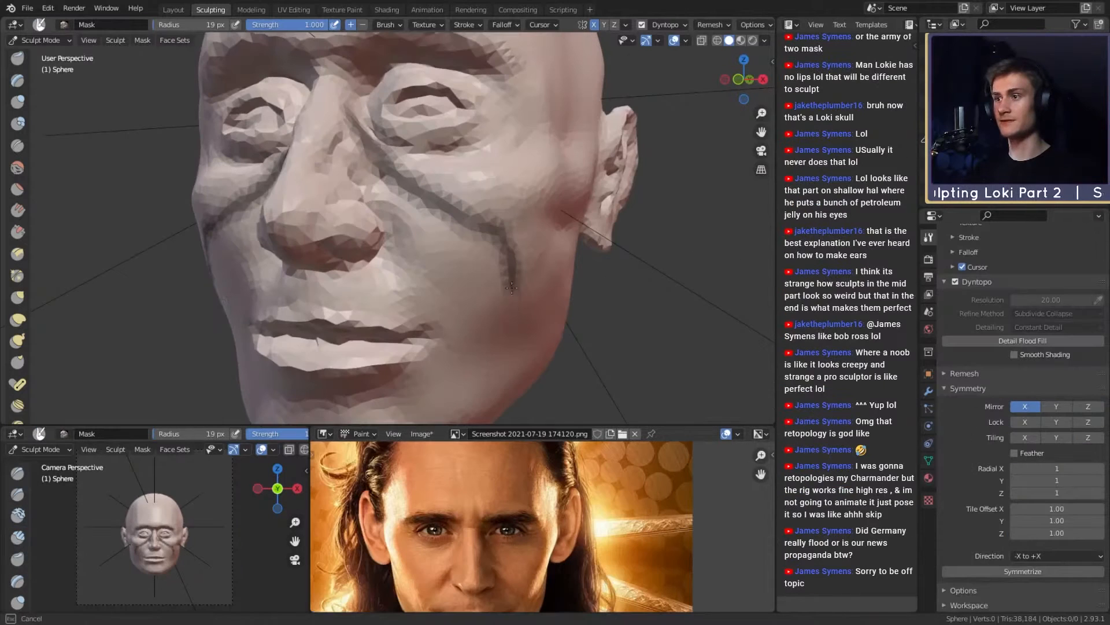
Step: Paint a mask outline around the cheek area from below the cheekbone down to the corner of the jaw
drag(508, 322, 515, 295)
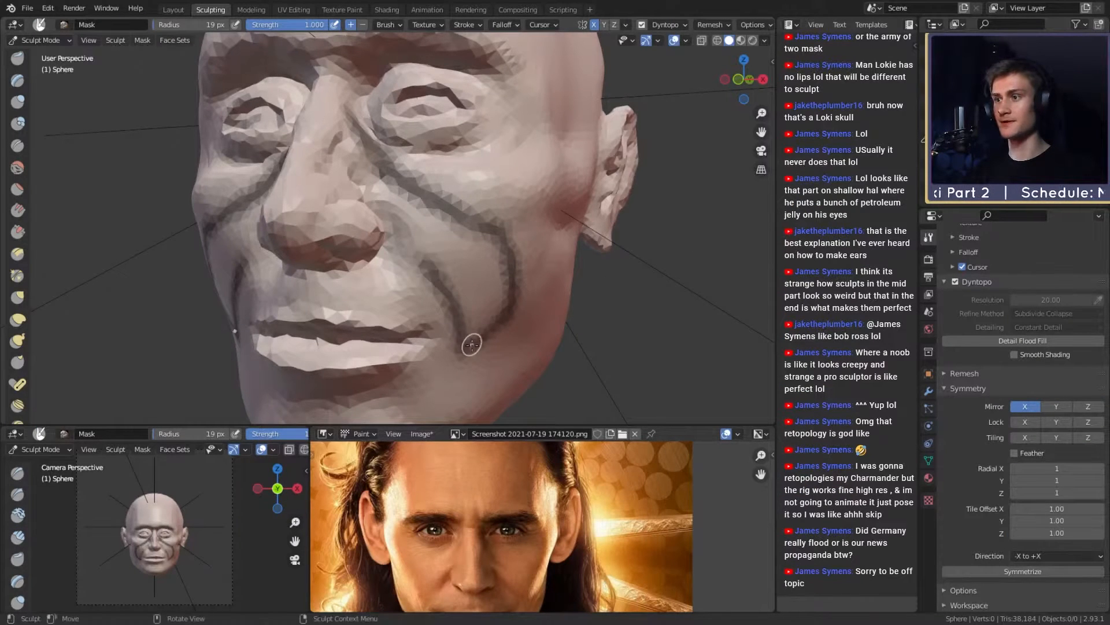
middle_drag(472, 341, 372, 161)
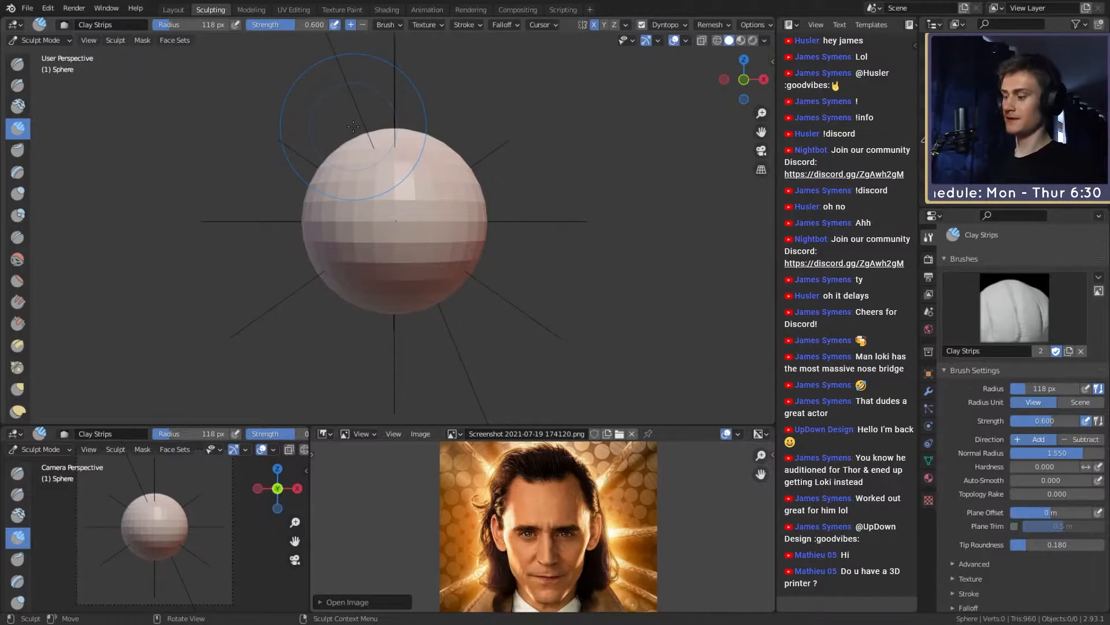
Step: Switch to the Snake Hook brush and set its radius to 164 px over the front of the sphere
mouse_move(483, 221)
alt+shift+mouse_down()
mouse_move(503, 188)
mouse_move(495, 268)
mouse_move(498, 249)
alt+shift+mouse_up()
mouse_move(498, 249)
alt+shift+mouse_down()
mouse_move(432, 252)
mouse_move(422, 242)
mouse_move(411, 251)
alt+shift+mouse_up()
key(m)
key(k)
key(f)
click(374, 245)
key(f)
click(420, 258)
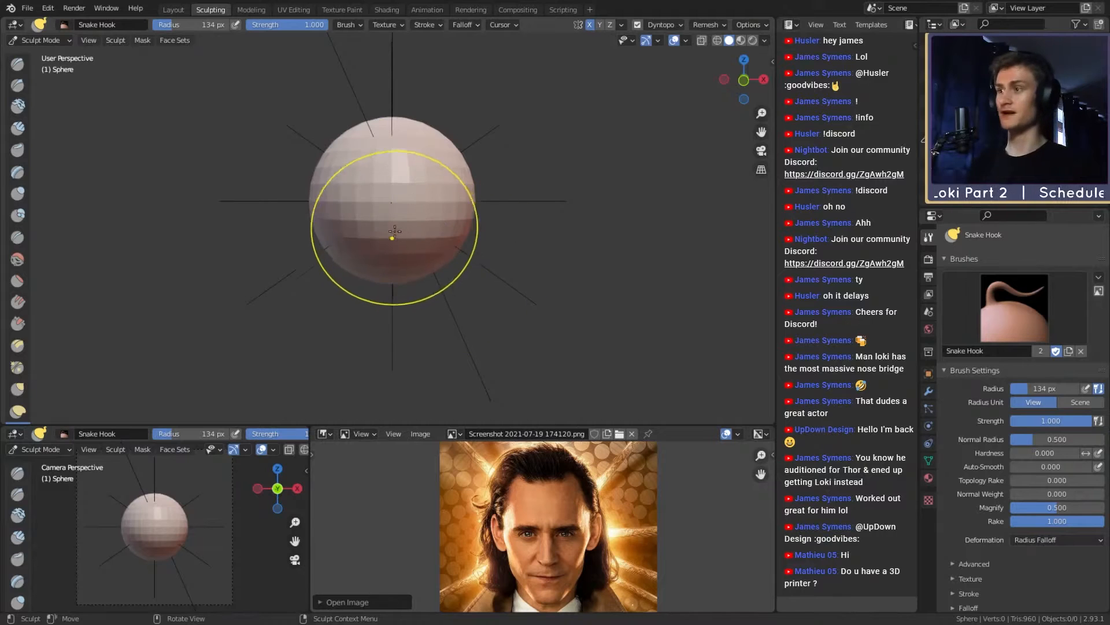
key(f)
click(405, 249)
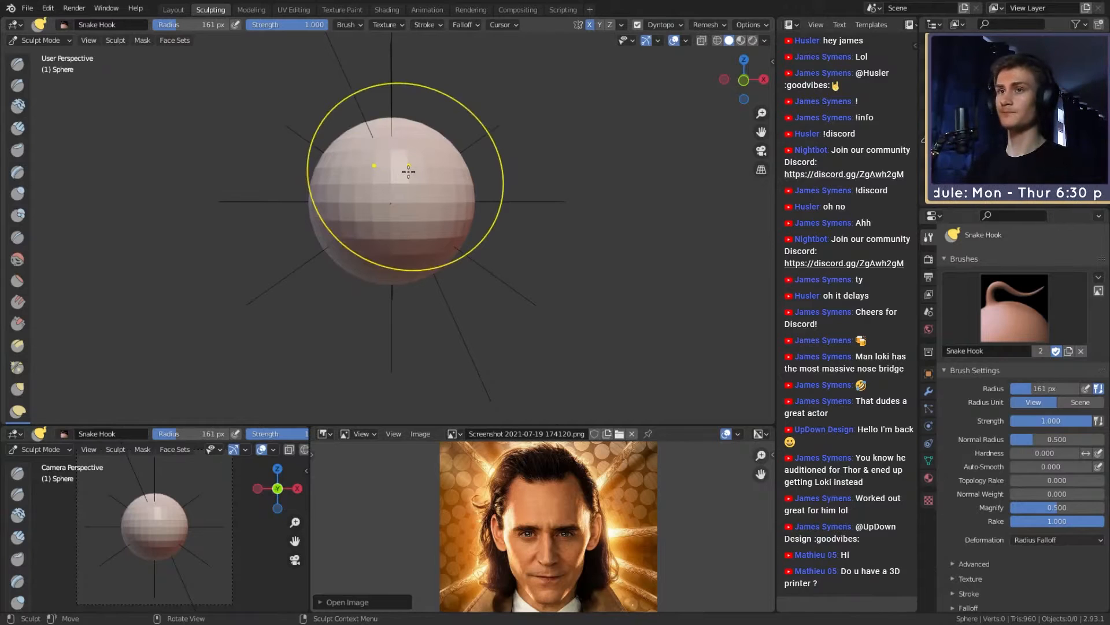
key(f)
click(403, 231)
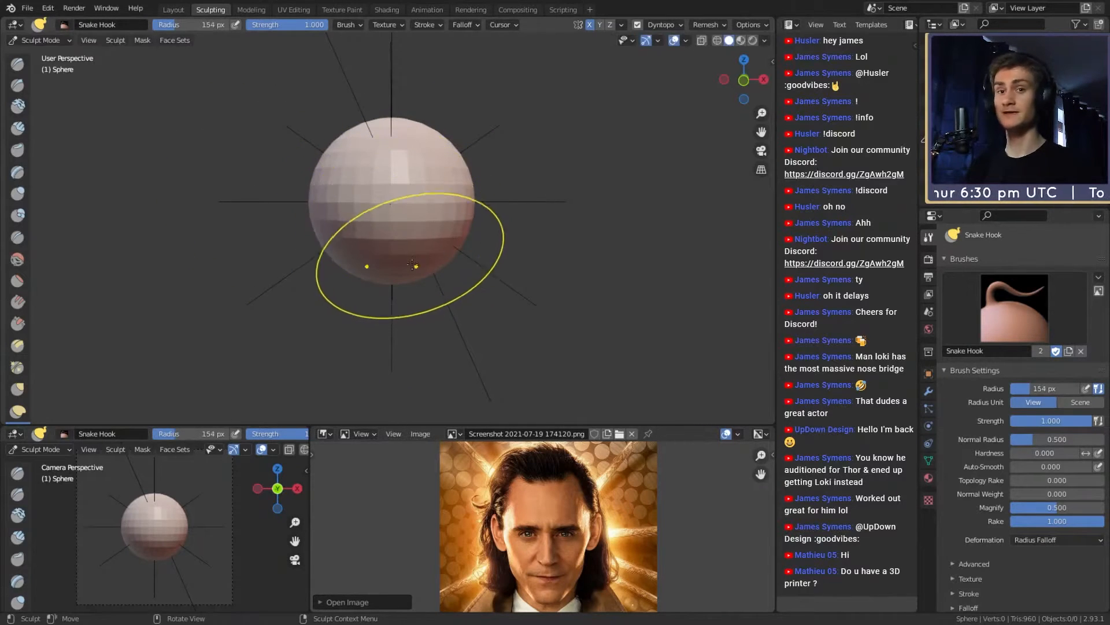
key(f)
click(402, 229)
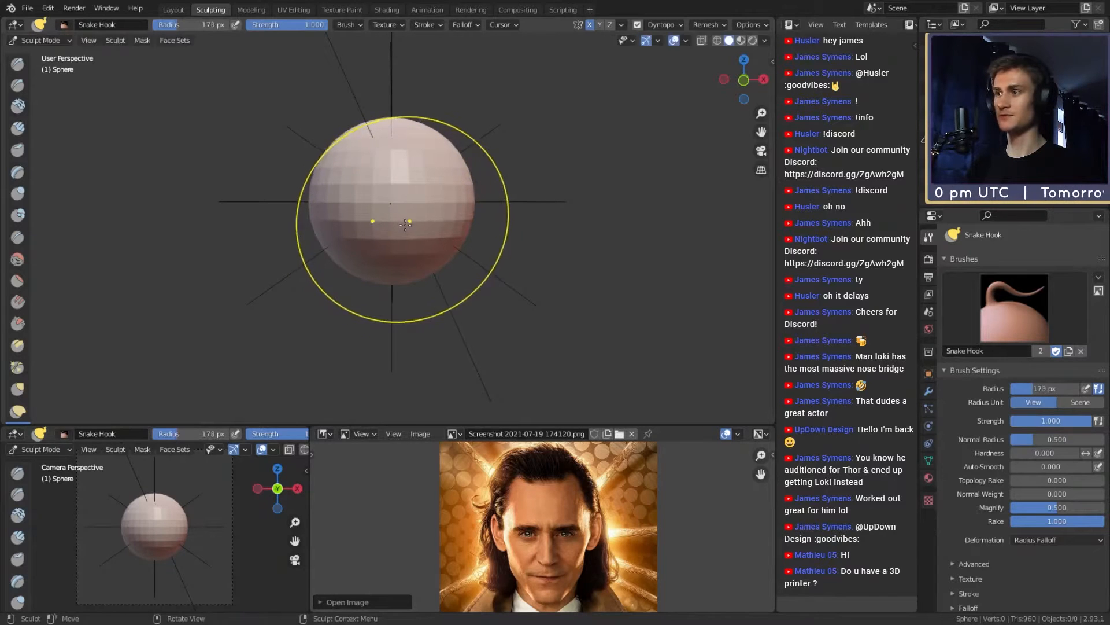
key(f)
click(400, 224)
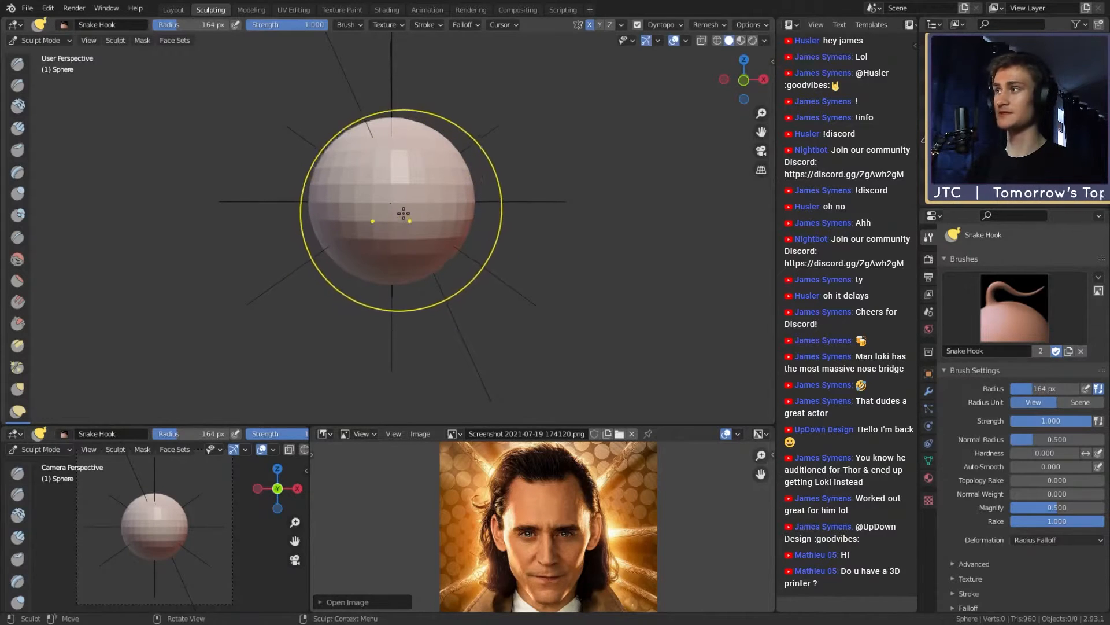
Step: Pull the lower front of the sphere downward with Snake Hook to form the tapered face and chin
scroll(16, 352, down, 3)
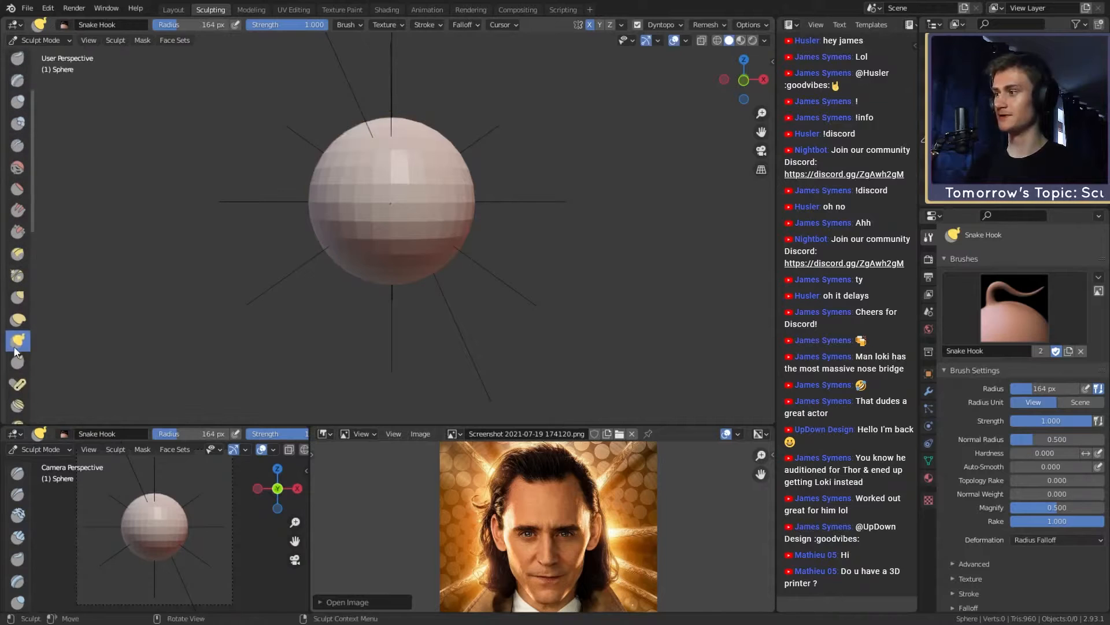
drag(403, 219, 408, 306)
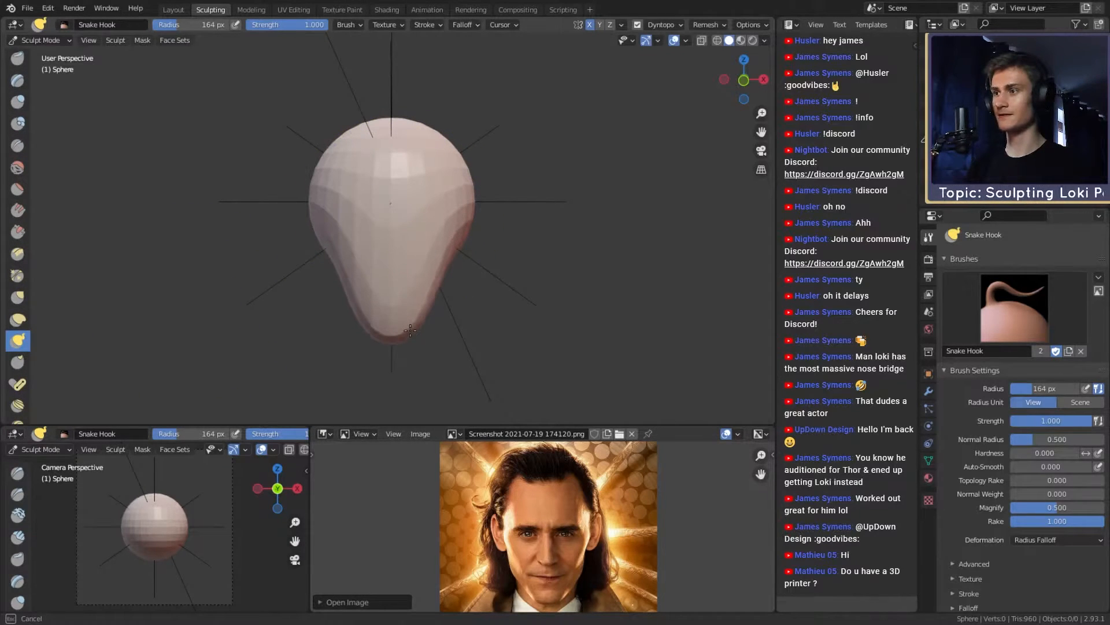
drag(411, 338, 399, 330)
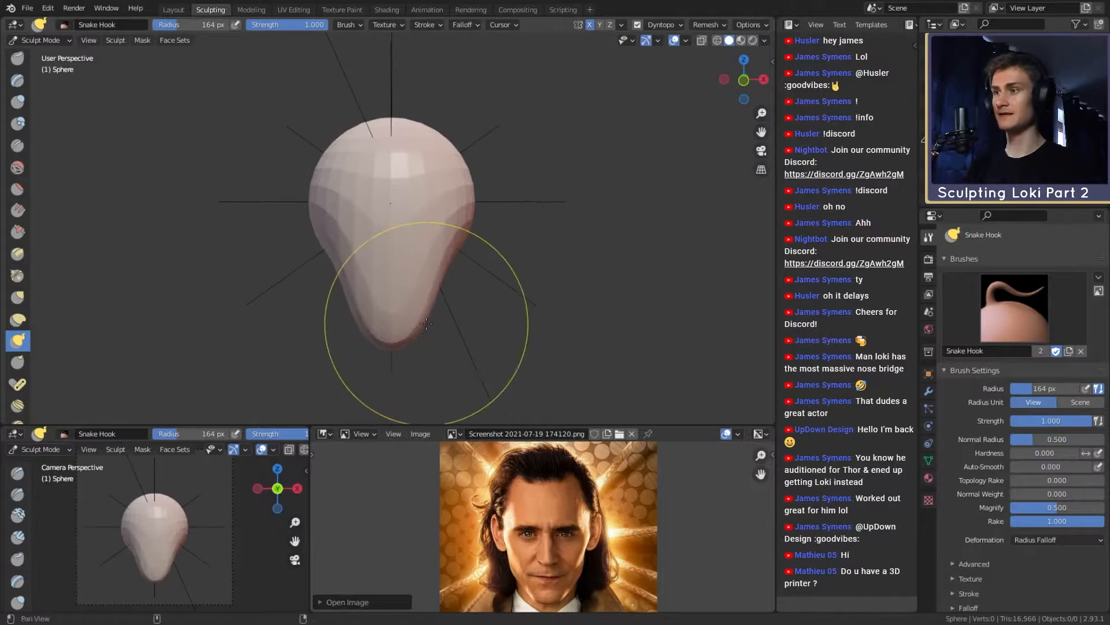
Step: Pull the sides of the lower face backward with the Snake Hook brush to form the jaw corners
middle_drag(399, 330, 420, 295)
mouse_move(420, 295)
alt+mouse_down()
mouse_move(374, 297)
mouse_move(402, 280)
alt+mouse_up()
key(f)
click(405, 298)
key(f)
click(386, 300)
key(f)
click(375, 272)
mouse_move(401, 280)
middle_down()
mouse_move(364, 278)
mouse_move(389, 231)
middle_up()
middle_drag(386, 327, 478, 287)
key(f)
click(477, 288)
key(f)
click(444, 288)
middle_drag(369, 280, 343, 264)
key(f)
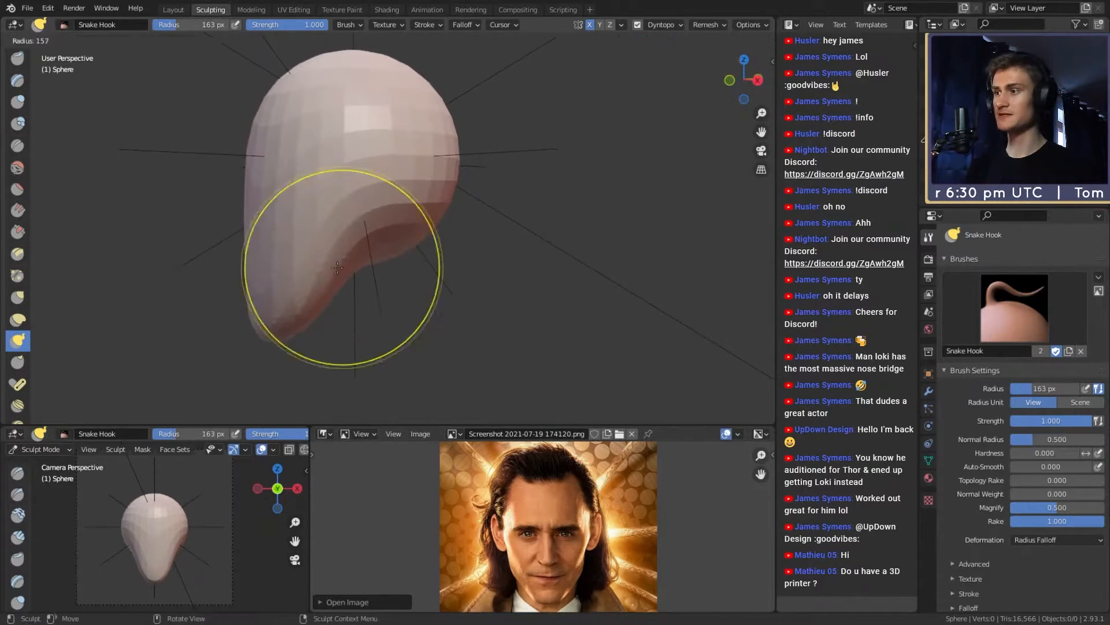
click(449, 264)
drag(359, 263, 407, 273)
Step: Push the sides of the face inward at cheek and jaw height with a large Snake Hook brush
mouse_move(405, 272)
middle_down()
mouse_move(375, 264)
mouse_move(426, 268)
middle_up()
key(f)
click(366, 263)
key(f)
click(478, 213)
drag(477, 213, 460, 213)
shift+middle_drag(463, 277, 467, 250)
key(f)
click(411, 270)
drag(469, 267, 450, 260)
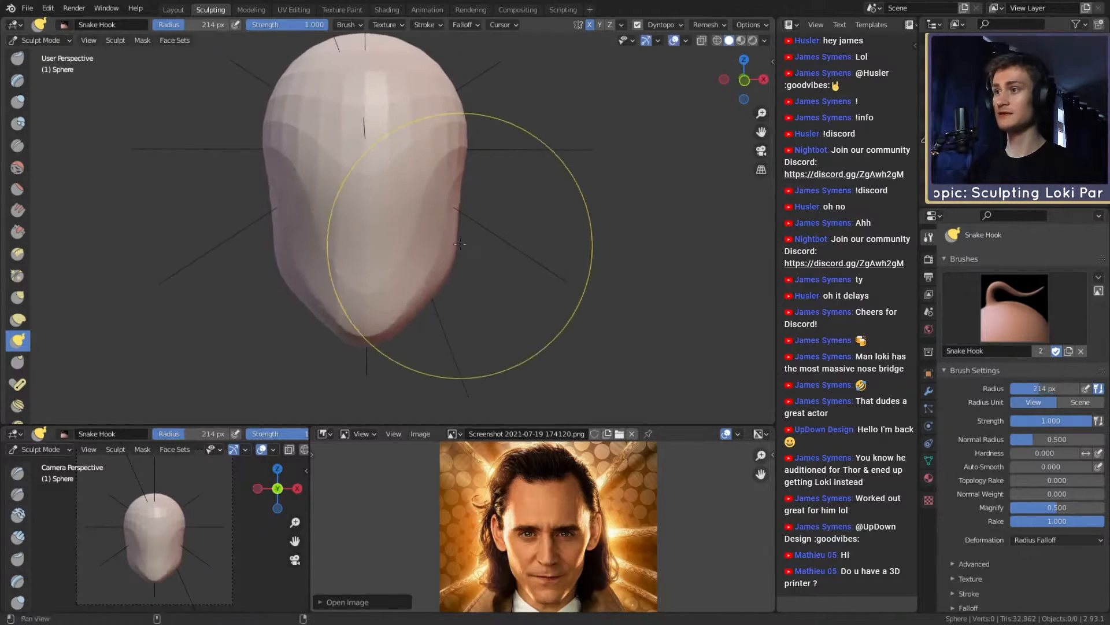
mouse_move(459, 245)
middle_down()
mouse_move(416, 251)
mouse_move(419, 265)
mouse_move(462, 282)
middle_up()
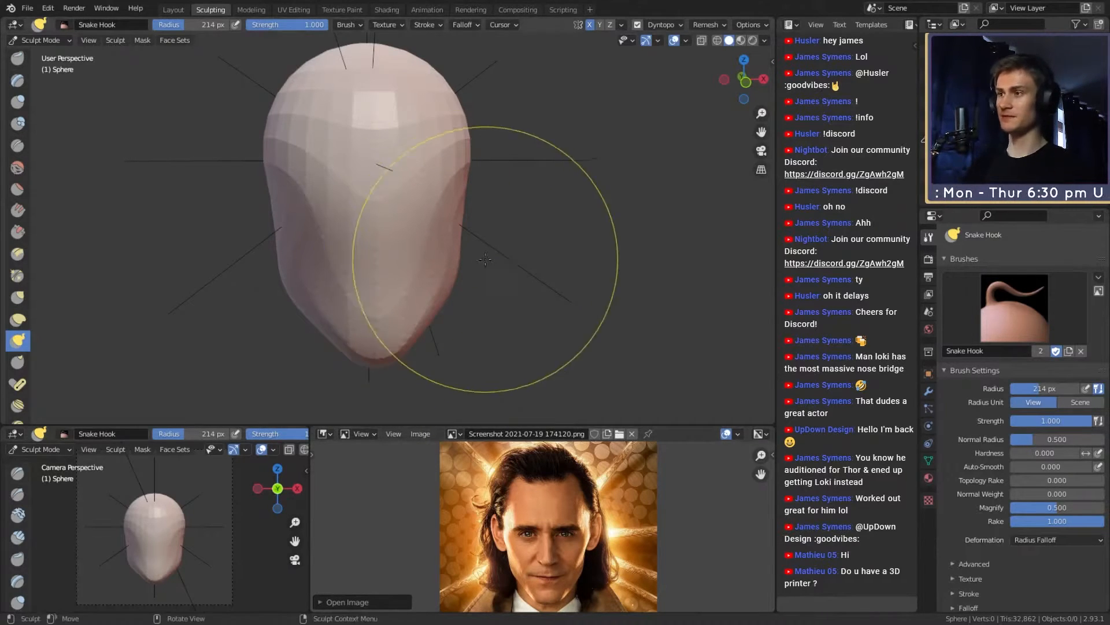
Step: Nudge the chin back and the underside of the jaw upward with a smaller Snake Hook brush
middle_drag(481, 229, 483, 239)
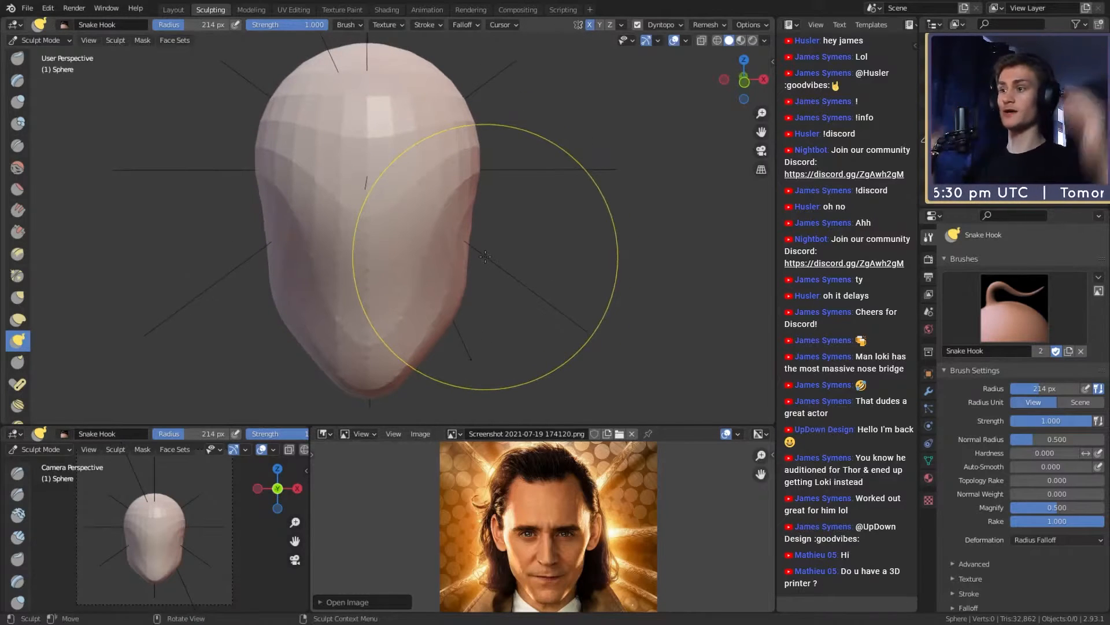
middle_drag(454, 303, 460, 287)
mouse_move(456, 247)
middle_down()
mouse_move(442, 263)
mouse_move(372, 234)
mouse_move(584, 236)
mouse_move(499, 271)
middle_up()
scroll(438, 254, up, 2)
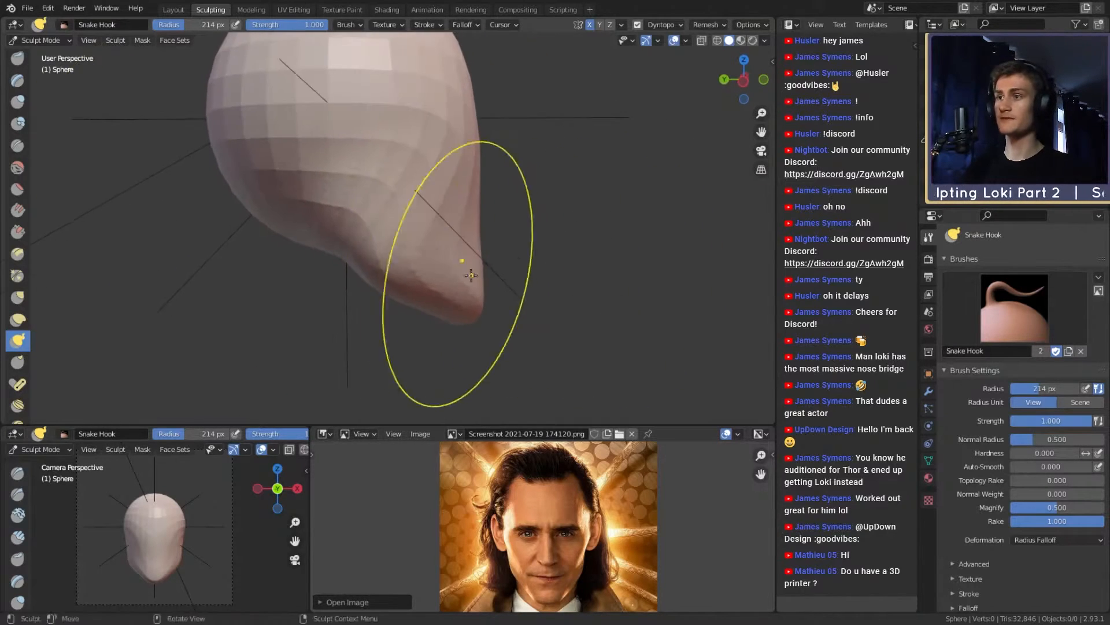
key(f)
click(477, 292)
drag(461, 302, 450, 294)
key(f)
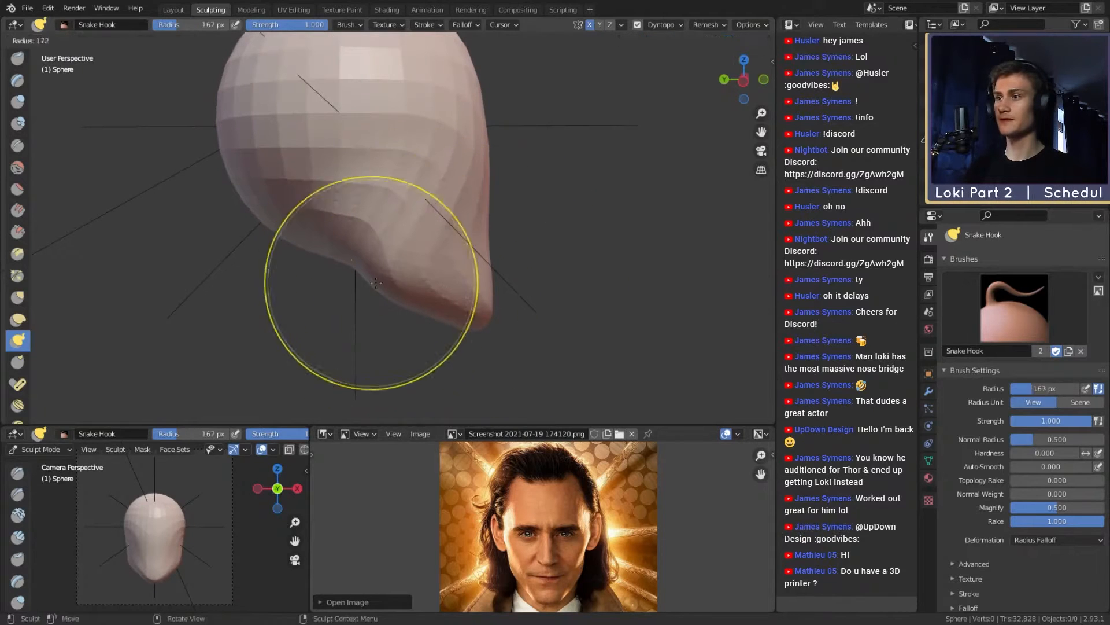
click(496, 283)
drag(386, 273, 379, 263)
shift+middle_drag(389, 229, 392, 256)
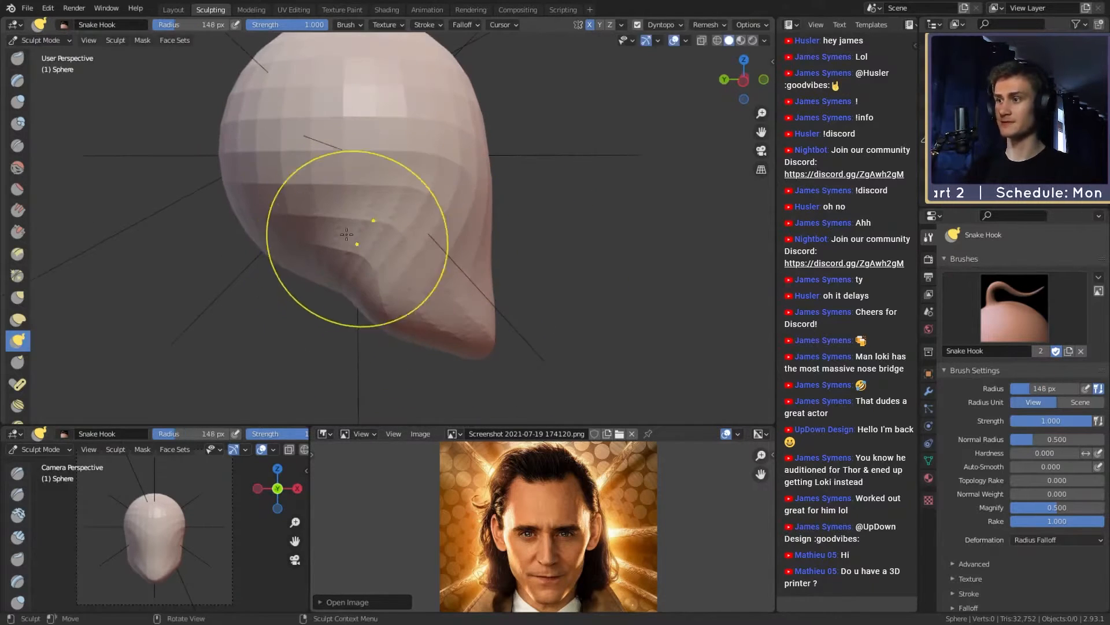
Step: Carve a groove behind the jaw where it meets the skull with the Crease brush
key(shift+c)
key(f)
drag(344, 229, 341, 270)
drag(344, 238, 348, 278)
middle_drag(349, 281, 351, 276)
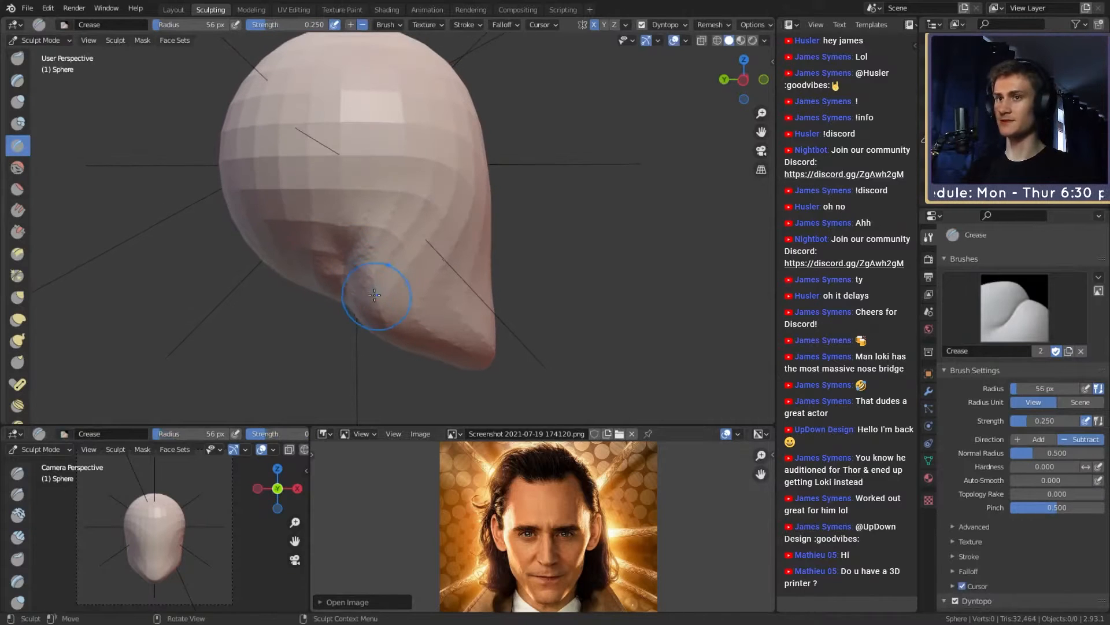
drag(346, 245, 349, 274)
middle_drag(375, 269, 491, 193)
drag(492, 198, 408, 234)
middle_drag(398, 166, 495, 205)
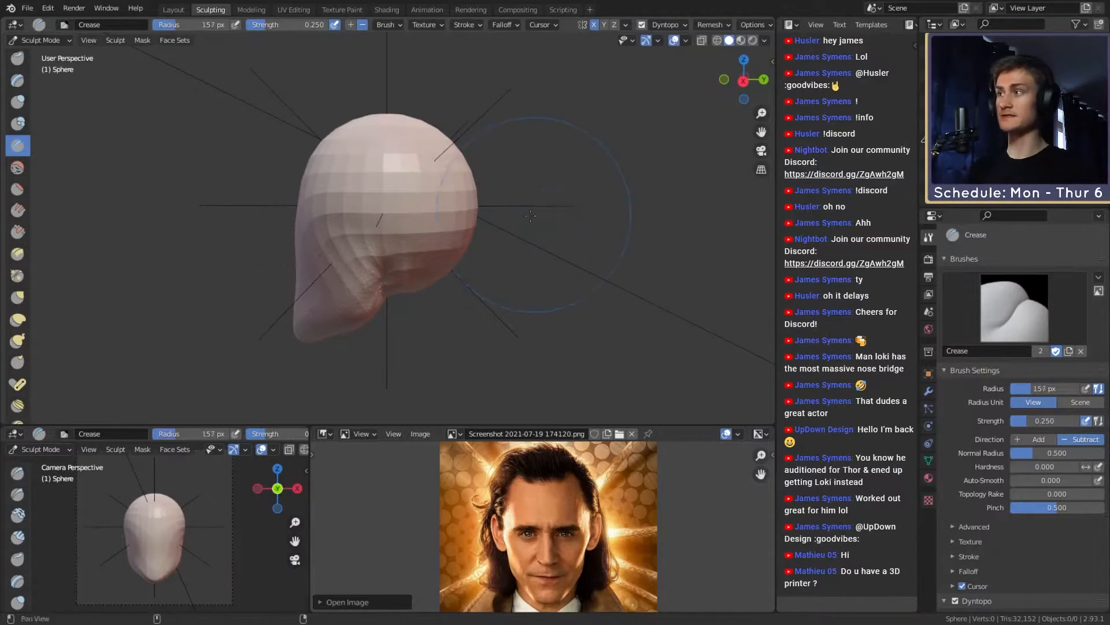
Step: Switch to a larger Snake Hook brush and pull the back of the skull backward
shift+middle_drag(519, 194, 491, 212)
key(k)
key(bracketright)
key(bracketright)
key(bracketright)
key(bracketright)
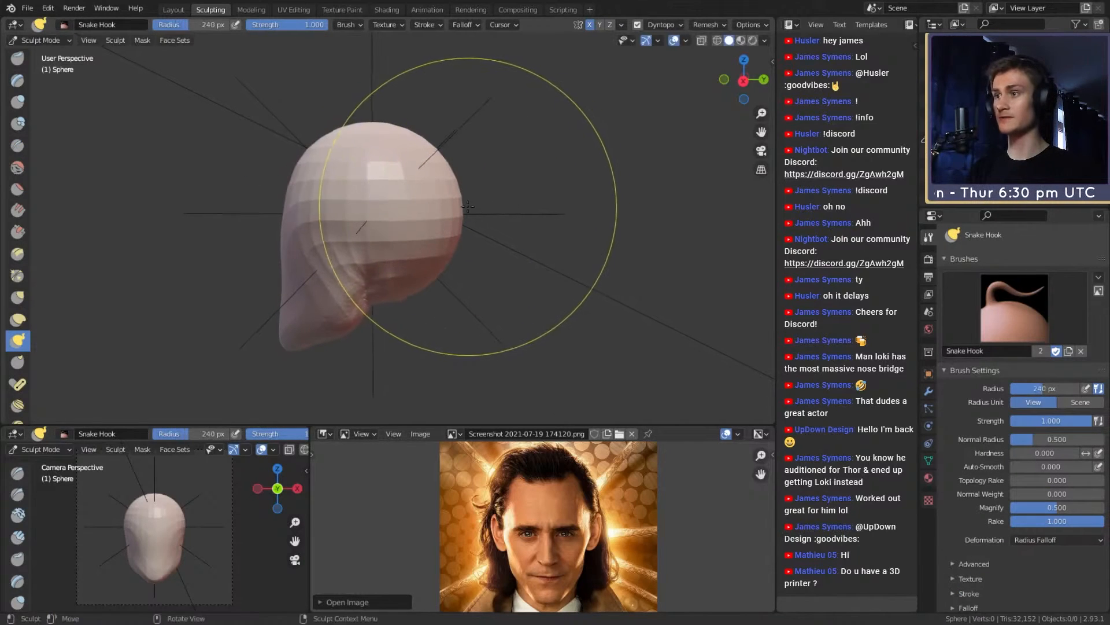
drag(449, 203, 492, 200)
key(ctrl+z)
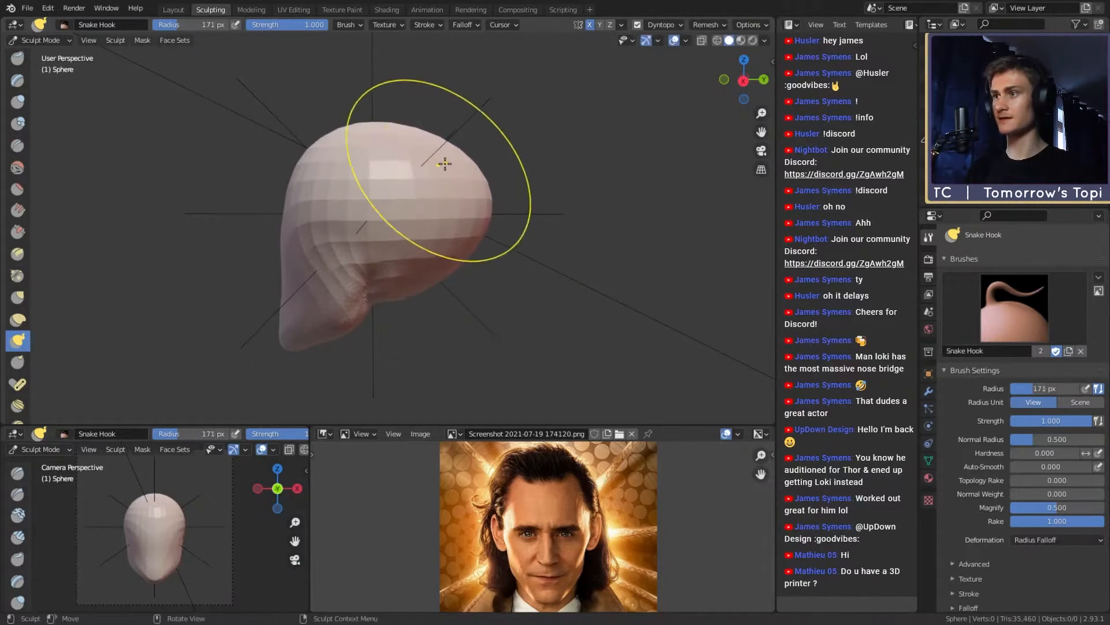
Step: Round out the upper and lower back of the skull with Snake Hook pulls and smooth its rear
drag(449, 159, 459, 148)
key(f)
click(532, 258)
drag(450, 265, 456, 277)
key(f)
click(576, 245)
mouse_move(483, 202)
shift+mouse_down()
mouse_move(476, 171)
mouse_move(489, 197)
shift+mouse_up()
key(f)
click(467, 183)
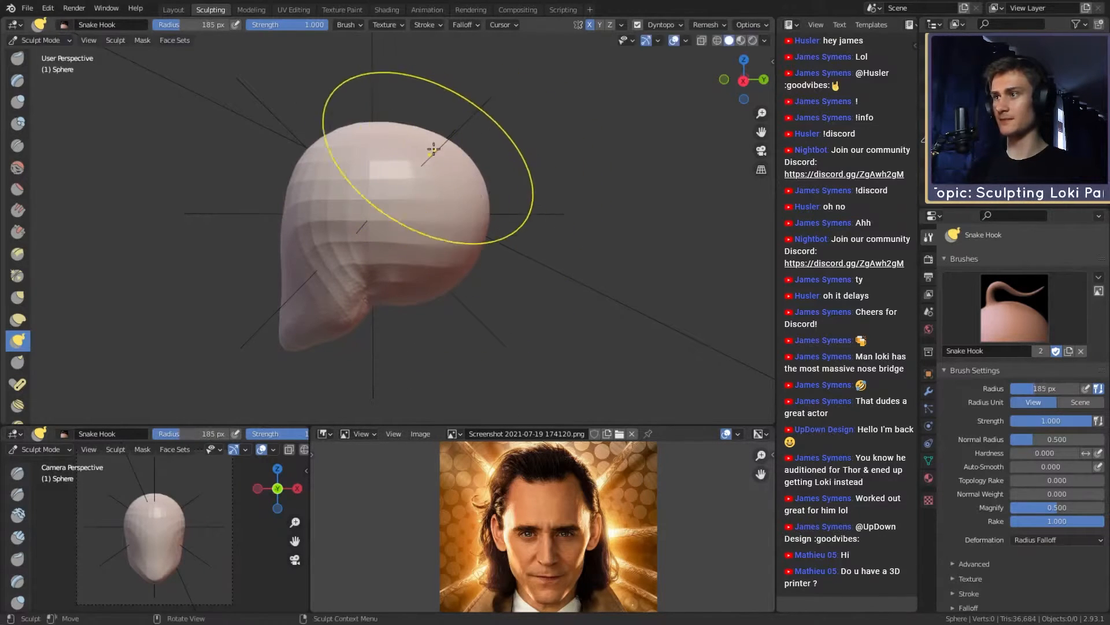
Step: Try to push the top of the skull down with a 238 px Snake Hook brush
shift+middle_drag(383, 184, 419, 185)
key(f)
click(431, 174)
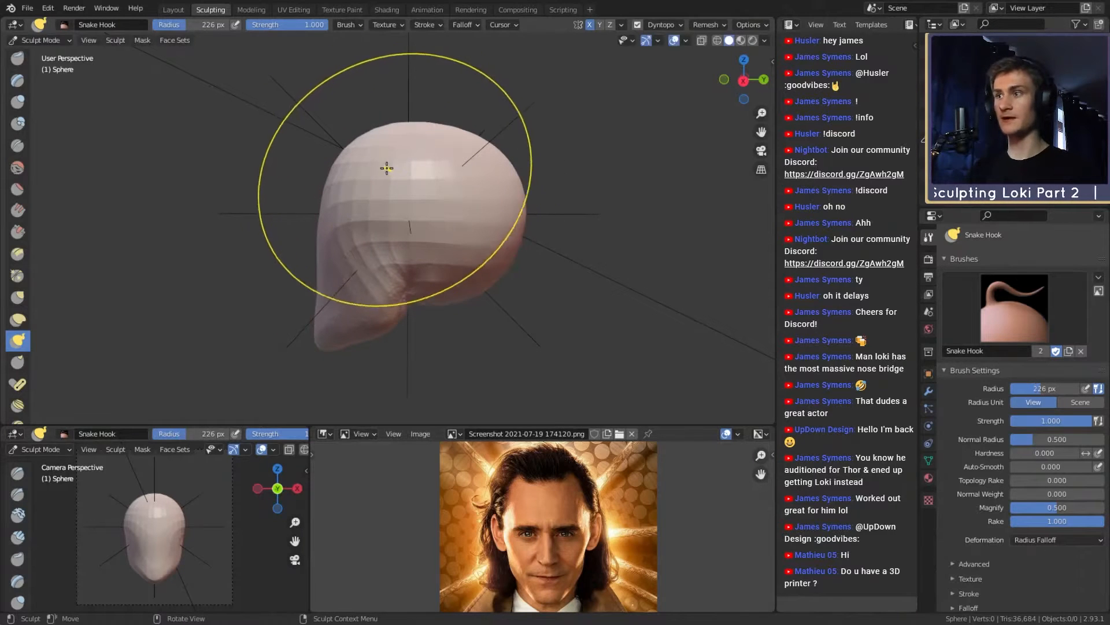
key(f)
click(392, 158)
drag(402, 136, 404, 149)
middle_drag(415, 170, 412, 174)
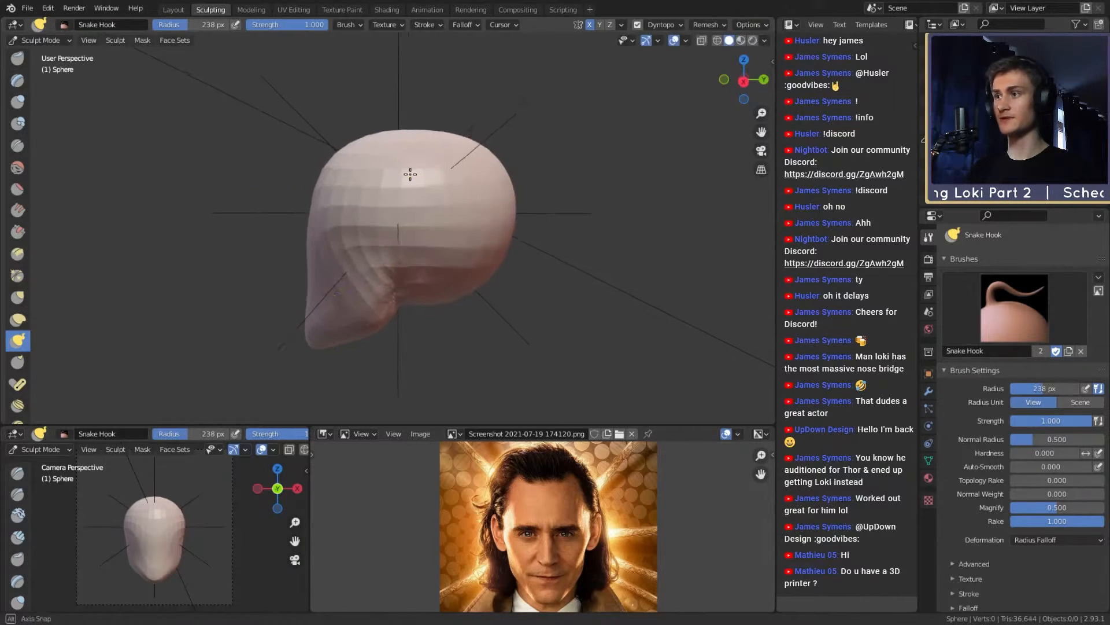
key(ctrl+z)
Step: Push the upper front of the skull slightly down with a 214 px Snake Hook brush
key(f)
click(396, 161)
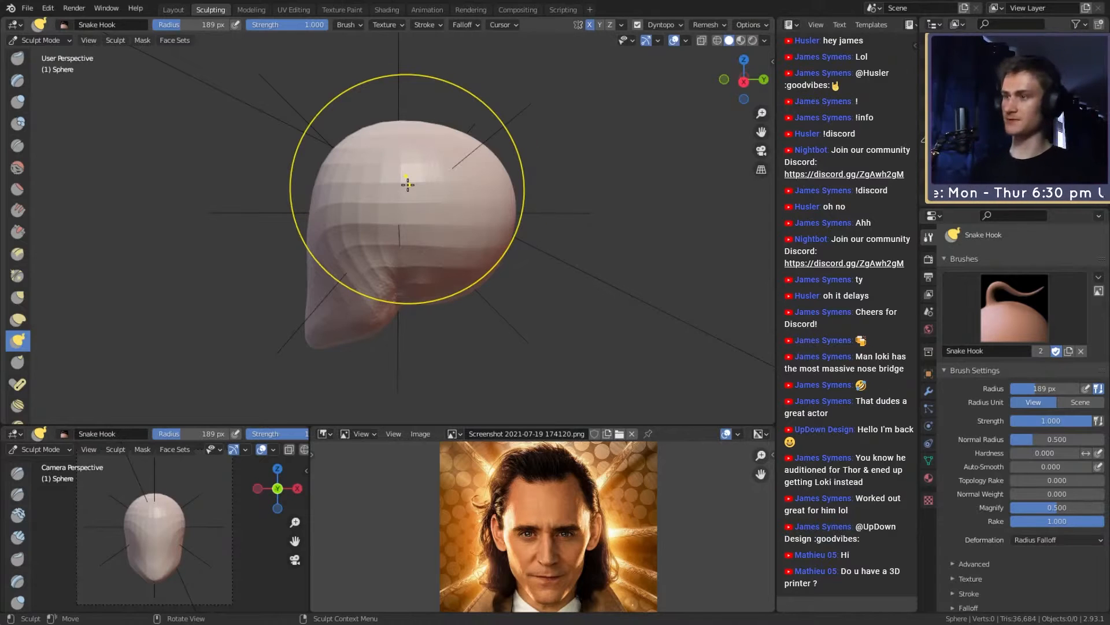
key(f)
click(392, 138)
drag(376, 132, 379, 142)
middle_drag(408, 168, 551, 195)
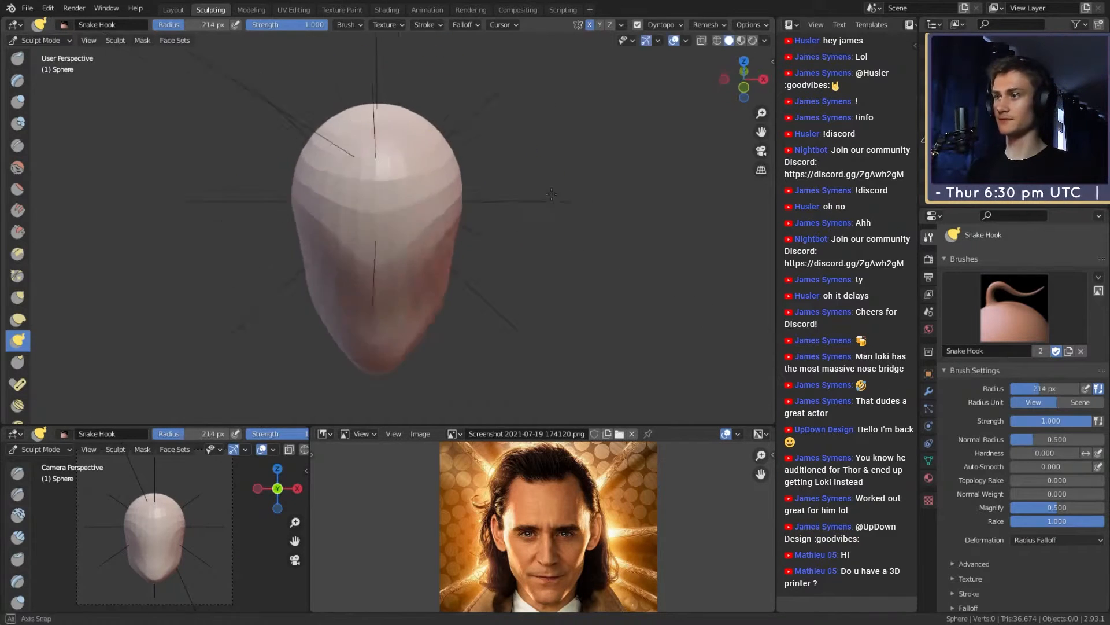
Step: Smooth the faceted surface of the face and skull with the brush radius set to 153 px
mouse_move(552, 194)
alt+mouse_down()
mouse_move(535, 220)
mouse_move(550, 217)
alt+mouse_up()
key(f)
click(509, 208)
mouse_move(404, 180)
shift+mouse_down()
mouse_move(401, 324)
mouse_move(409, 214)
shift+mouse_up()
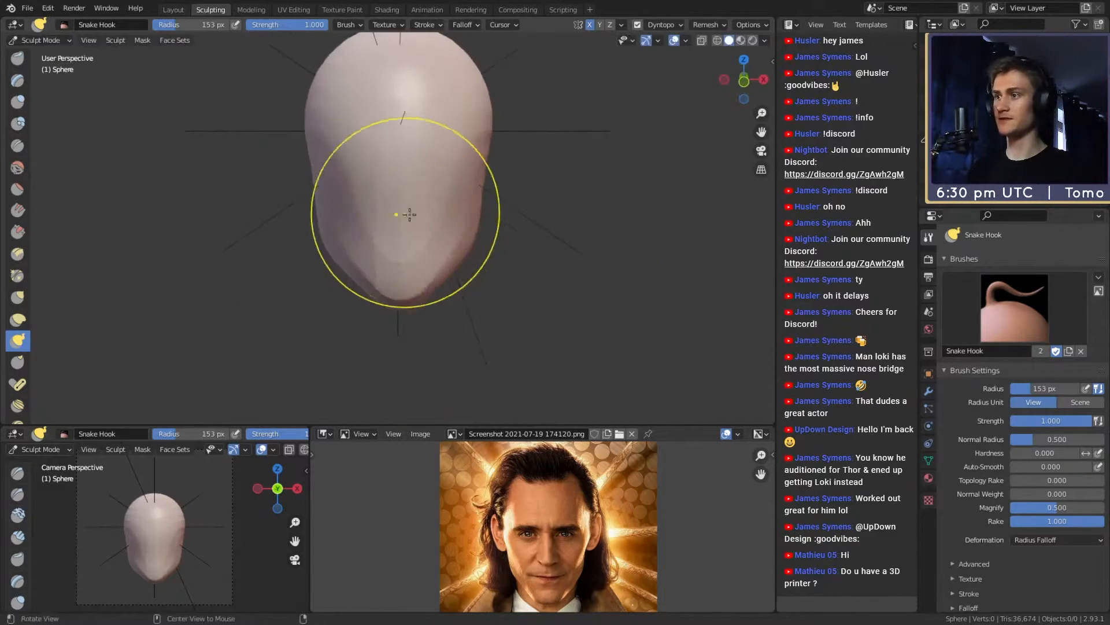
mouse_move(495, 210)
alt+mouse_down()
mouse_move(456, 240)
mouse_move(352, 249)
mouse_move(365, 191)
alt+mouse_up()
shift+drag(482, 119, 455, 112)
alt+drag(431, 168, 502, 209)
mouse_move(470, 260)
alt+mouse_down()
mouse_move(480, 276)
mouse_move(428, 226)
mouse_move(377, 248)
mouse_move(397, 252)
alt+mouse_up()
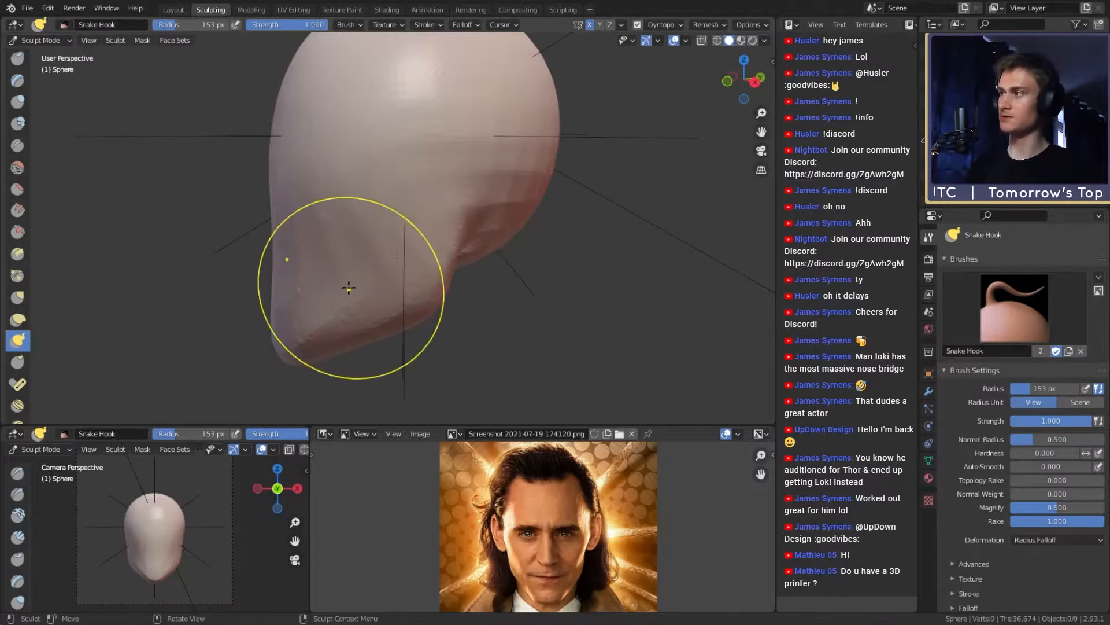
Step: Carve a hollow into each side of the lower face with the Clay Strips brush at 54 px
key(shift+c)
mouse_move(331, 271)
middle_down()
mouse_move(476, 250)
mouse_move(389, 265)
middle_up()
scroll(476, 251, up, 1)
scroll(389, 260, up, 1)
key(f)
click(374, 230)
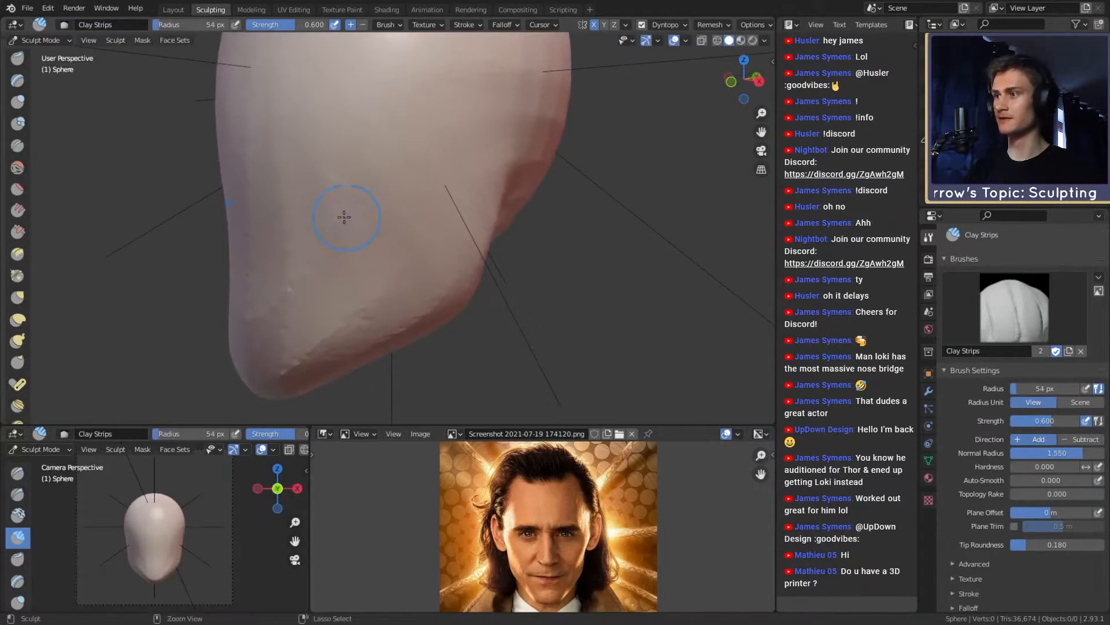
mouse_move(342, 216)
mouse_down()
mouse_move(379, 279)
mouse_move(410, 249)
mouse_move(411, 194)
mouse_move(391, 231)
mouse_move(408, 211)
mouse_move(365, 234)
mouse_move(331, 294)
mouse_up()
key(f)
click(417, 253)
mouse_move(442, 160)
shift+middle_down()
mouse_move(414, 255)
mouse_move(384, 251)
mouse_move(391, 209)
shift+middle_up()
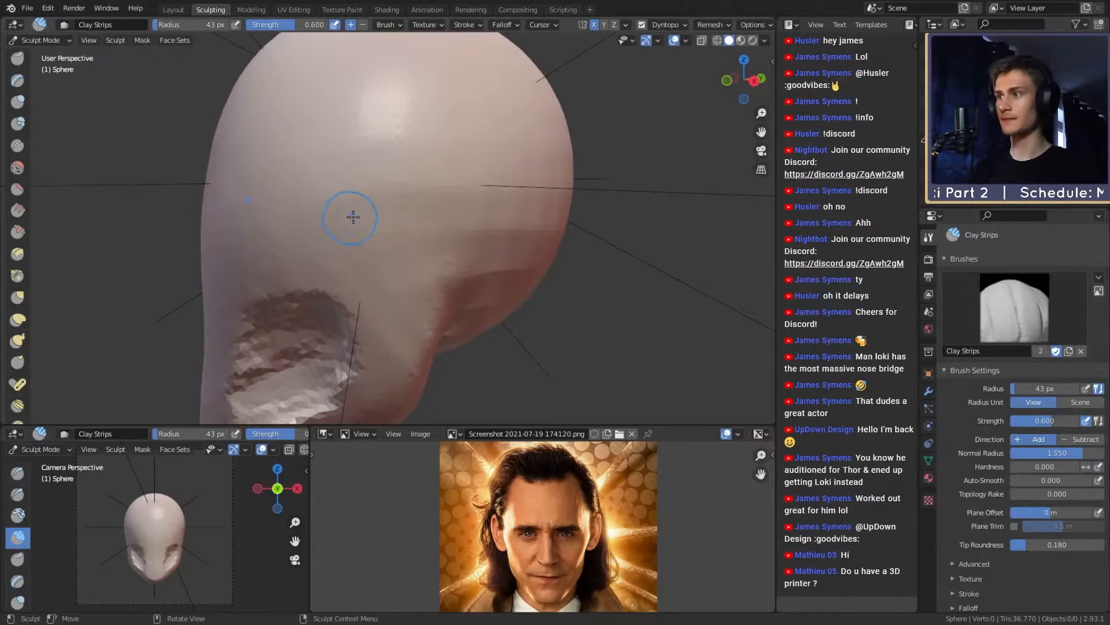
Step: Refine the upper rear edge of the cheek hollow with the Clay Strips brush at 26 px
middle_drag(379, 254, 381, 243)
key(f)
click(350, 306)
ctrl+drag(340, 300, 341, 297)
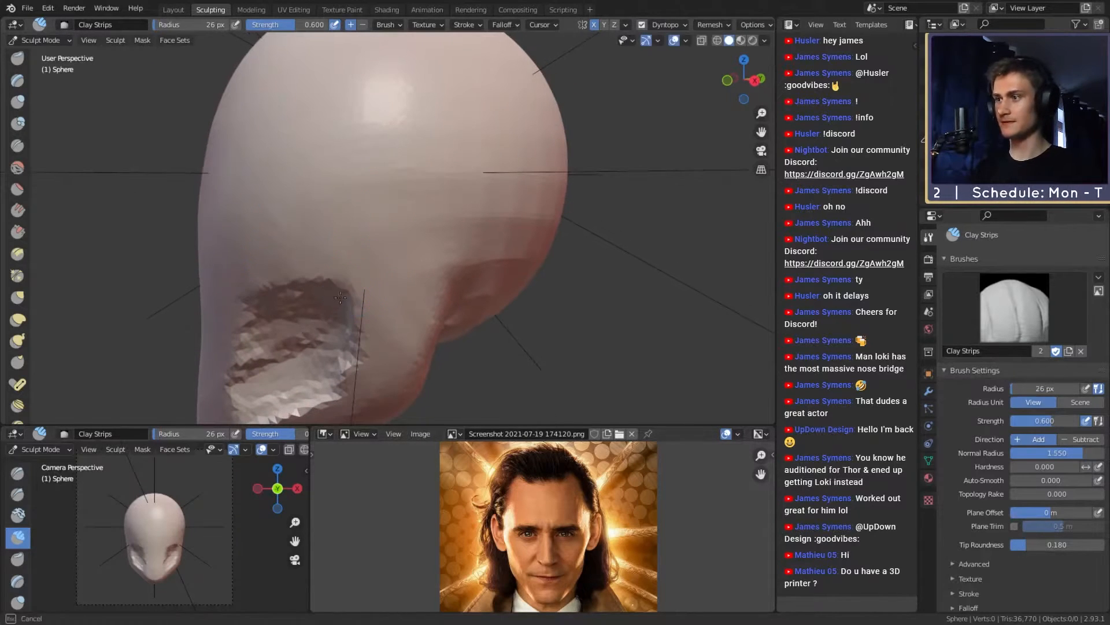
middle_drag(409, 240, 417, 245)
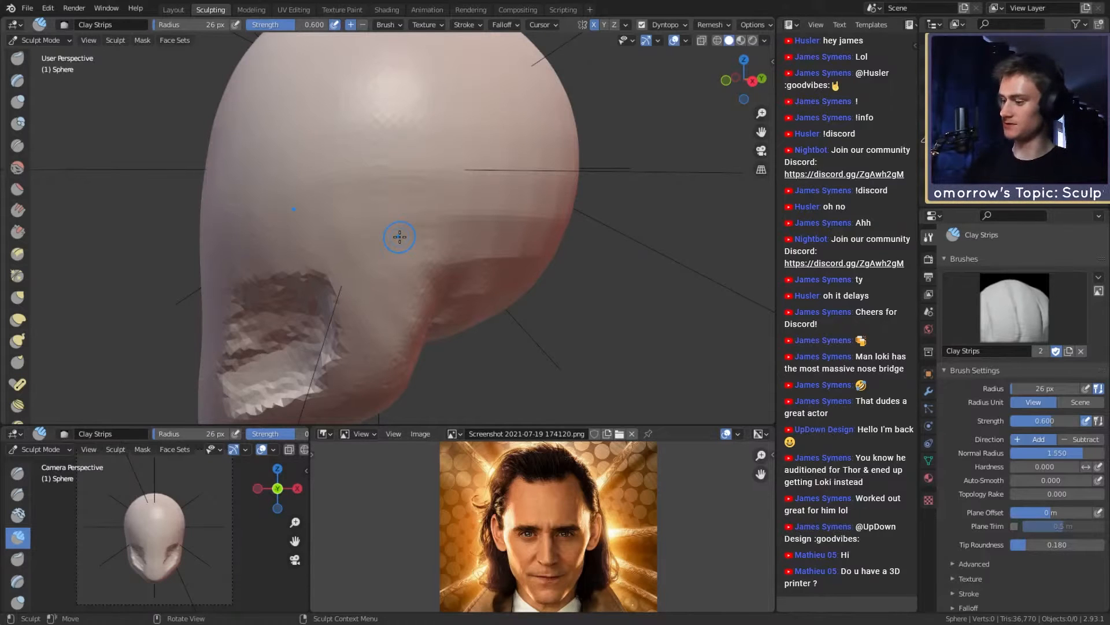
Step: Try painting a mask over the rear part of the cheek hollow with a 63 px Mask brush
key(m)
key(f)
click(328, 328)
middle_drag(340, 315, 359, 287)
drag(302, 337, 328, 336)
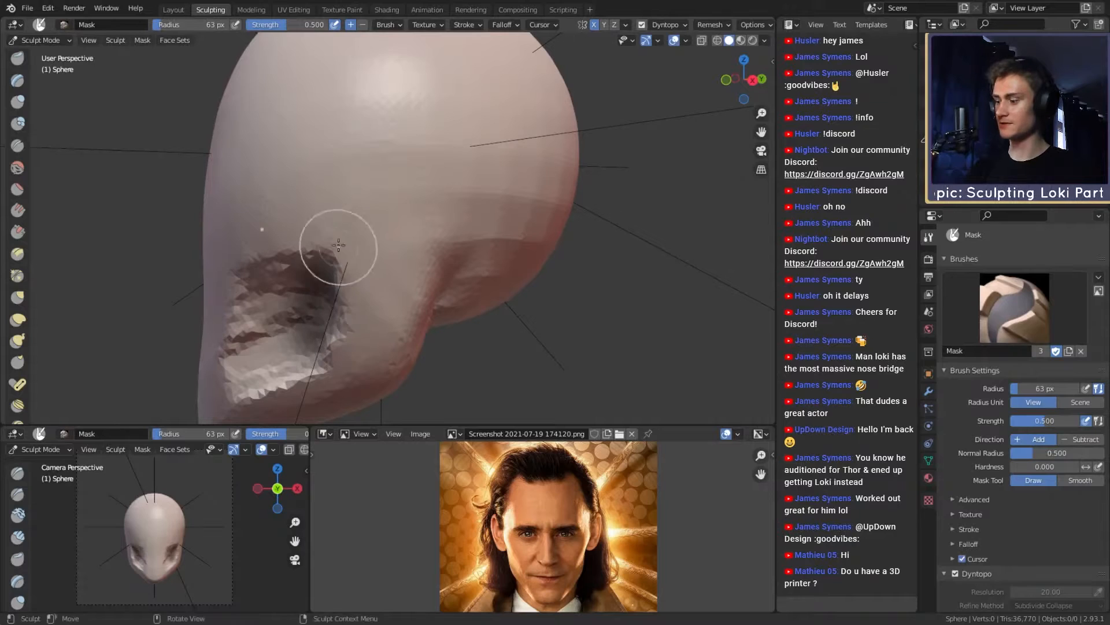
mouse_move(343, 168)
mouse_down()
mouse_move(346, 182)
mouse_move(393, 180)
mouse_move(323, 165)
mouse_move(303, 107)
mouse_move(334, 173)
mouse_up()
ctrl+drag(231, 119, 389, 228)
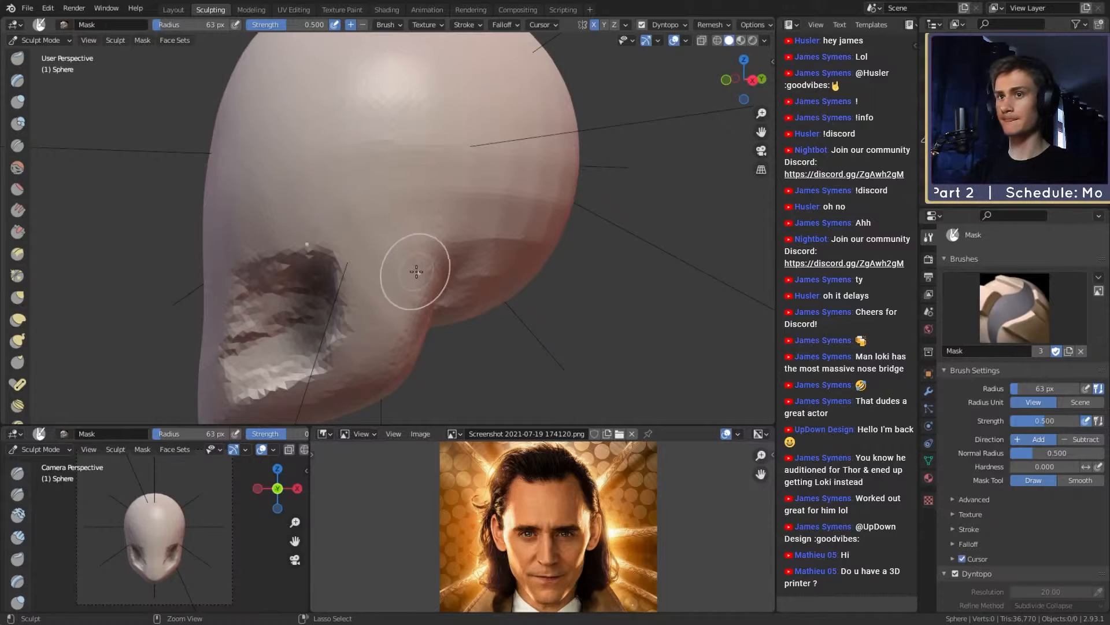
key(ctrl+z)
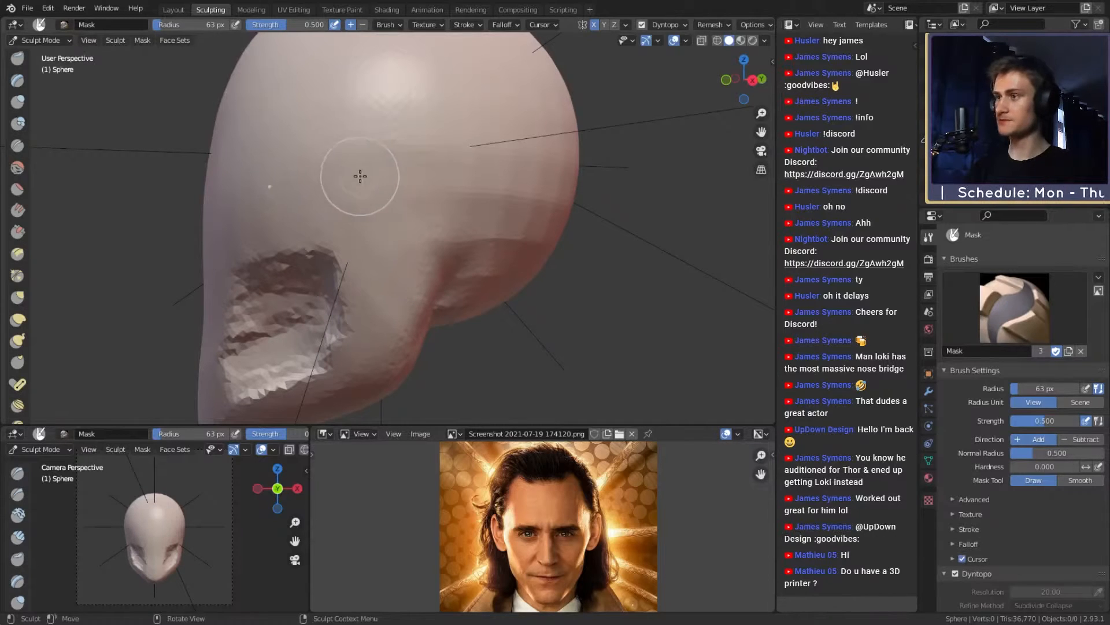
Step: Rough out a hollow at the temple on the side of the skull with the Clay Strips brush at 55 px
key(c)
key(f)
click(346, 279)
mouse_move(364, 279)
middle_down()
mouse_move(376, 236)
mouse_move(406, 255)
mouse_move(407, 192)
mouse_move(384, 213)
mouse_move(379, 191)
mouse_move(358, 200)
middle_up()
key(f)
click(384, 214)
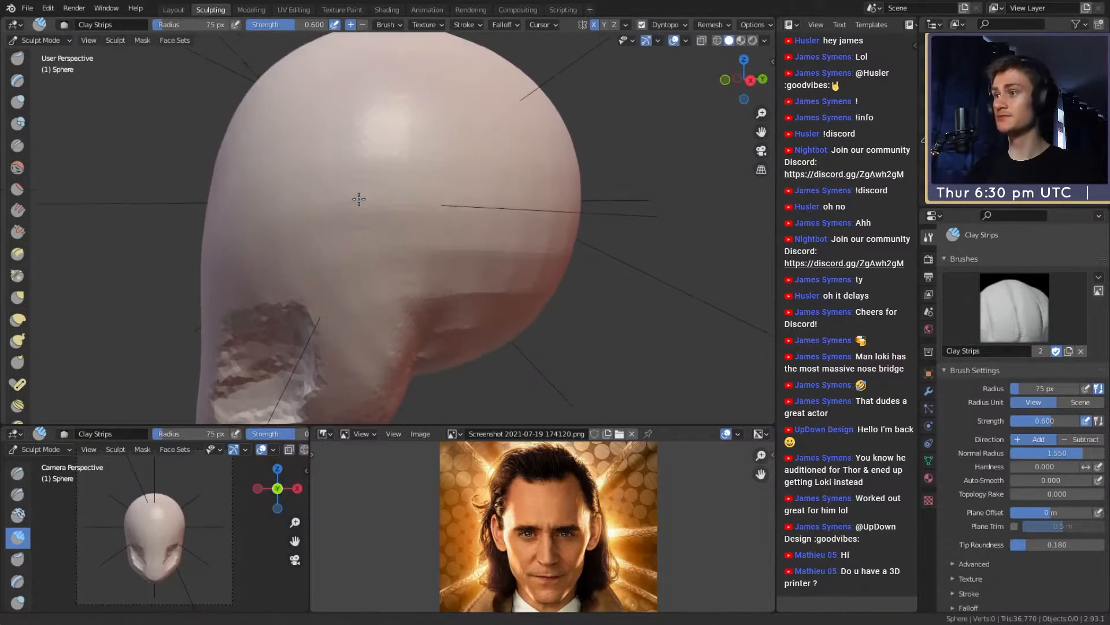
key(f)
click(343, 201)
mouse_move(339, 201)
mouse_down()
mouse_move(334, 139)
mouse_move(497, 190)
mouse_up()
mouse_move(354, 179)
mouse_down()
mouse_move(344, 125)
mouse_move(426, 87)
mouse_up()
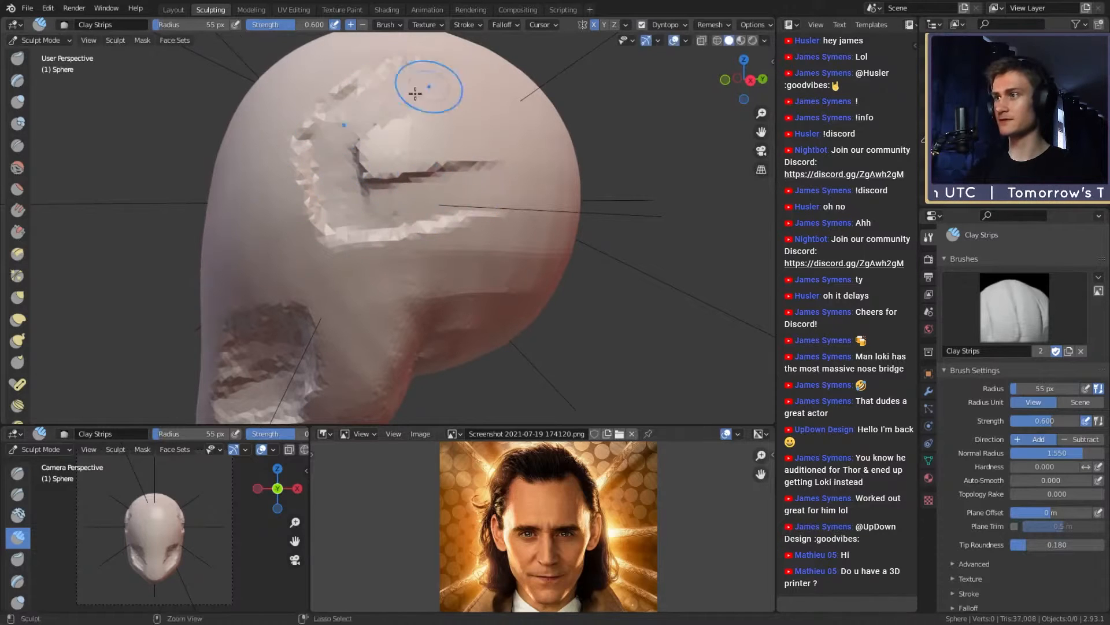
mouse_move(354, 134)
mouse_down()
mouse_move(464, 144)
mouse_move(375, 154)
mouse_move(339, 203)
mouse_move(346, 221)
mouse_up()
Step: Carve further into the lower front part of the temple hollow with the Clay Strips brush at 51 px
key(f)
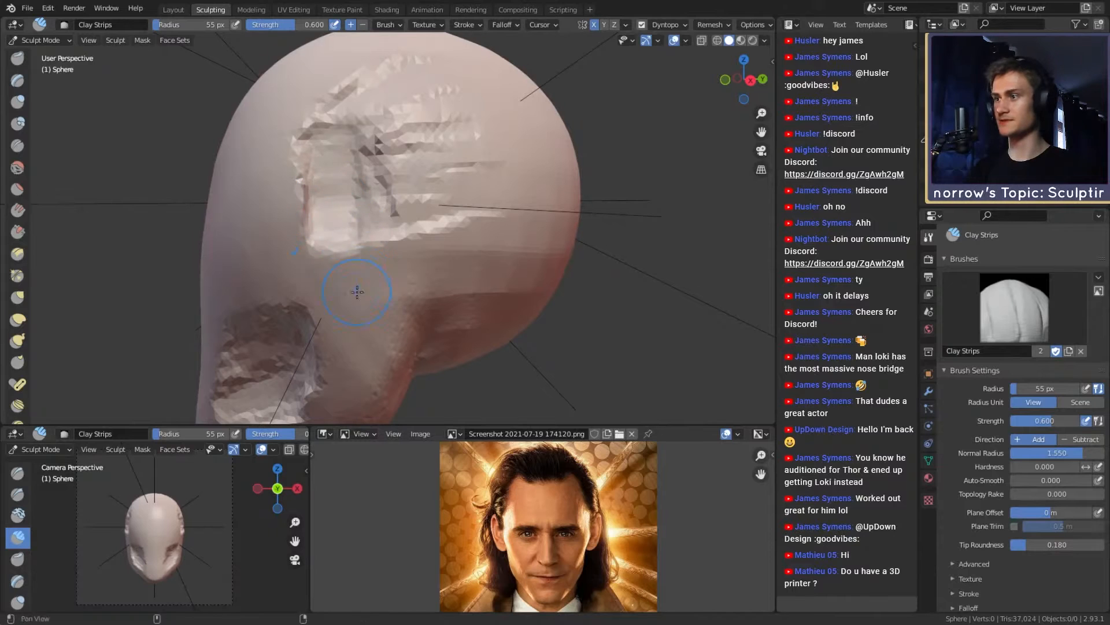
click(360, 290)
middle_drag(347, 301, 354, 294)
shift+middle_drag(347, 300, 336, 240)
drag(332, 241, 336, 241)
ctrl+drag(319, 289, 340, 297)
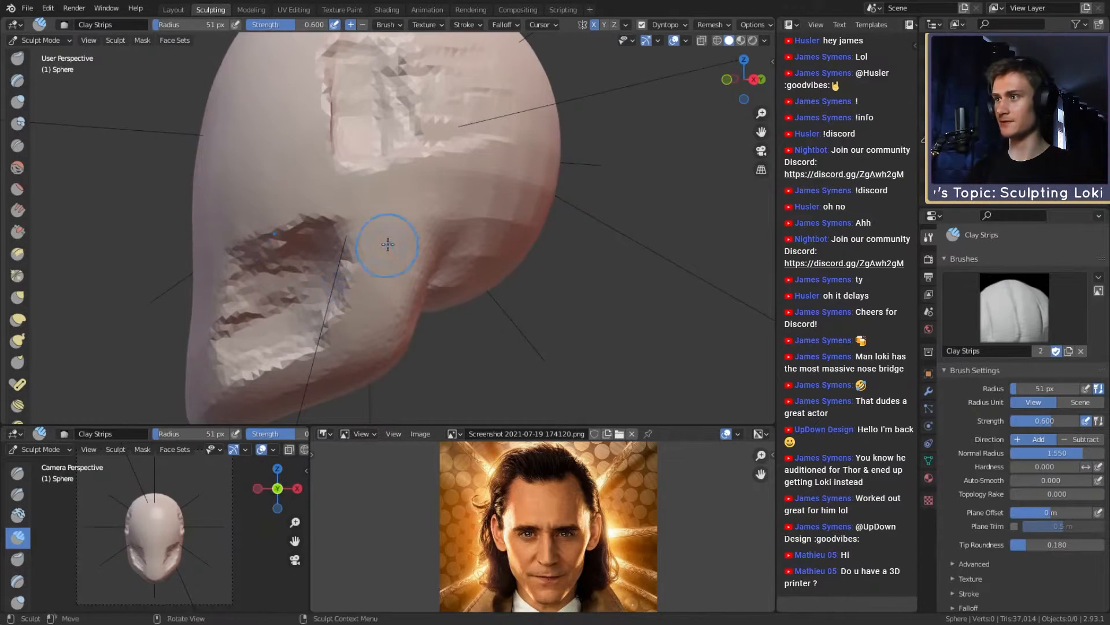
shift+middle_drag(386, 144, 376, 234)
mouse_move(341, 151)
ctrl+mouse_down()
mouse_move(425, 130)
mouse_move(422, 188)
mouse_move(369, 228)
ctrl+mouse_up()
Step: Deepen the front edge and middle of the temple hollow with the Clay Strips brush at 30 px
middle_drag(369, 228, 331, 230)
key(f)
click(317, 229)
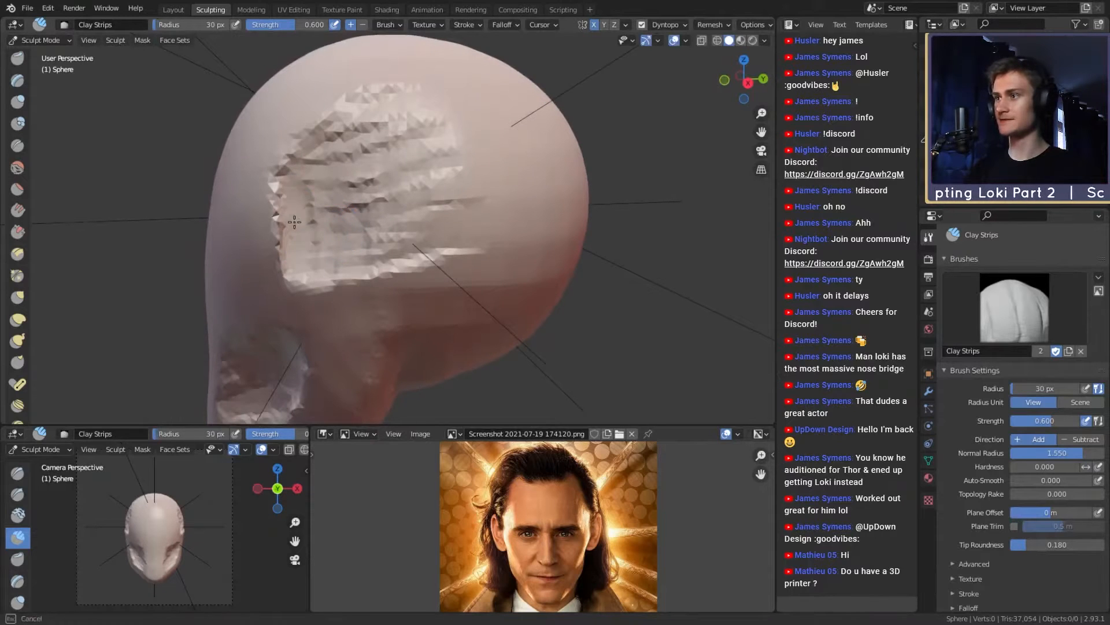
drag(281, 229, 318, 174)
mouse_move(381, 227)
mouse_down()
mouse_move(457, 217)
mouse_move(405, 210)
mouse_up()
mouse_move(303, 209)
mouse_down()
mouse_move(321, 144)
mouse_move(310, 155)
mouse_up()
Step: Smooth the rough strokes across the temple hollow with the brush radius set to 172 px
key(f)
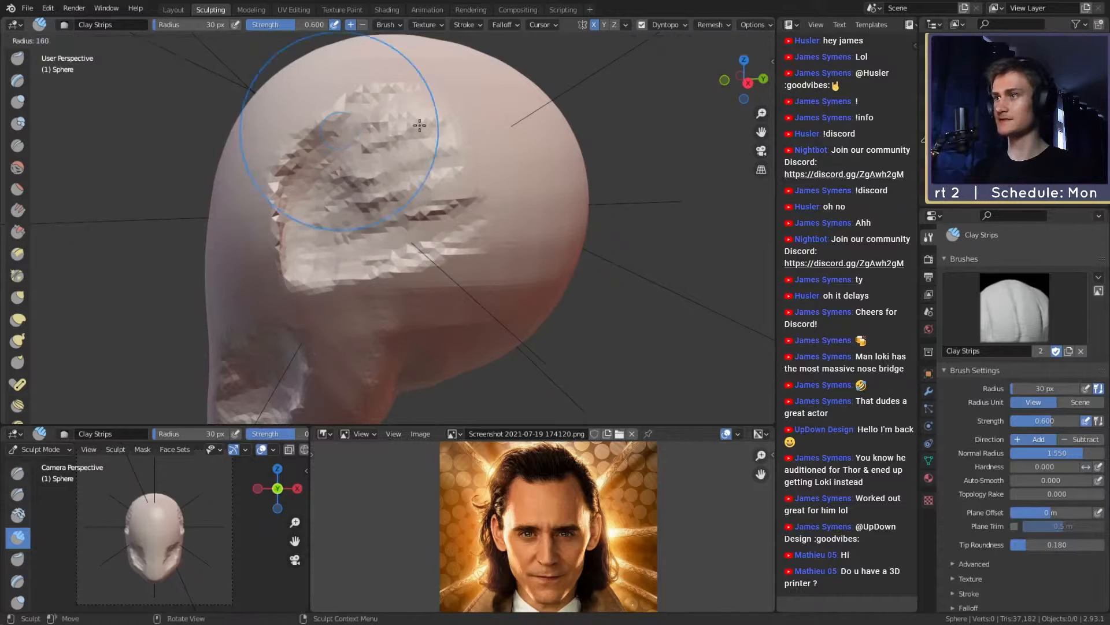
click(423, 127)
mouse_move(379, 130)
shift+mouse_down()
mouse_move(337, 236)
mouse_move(341, 219)
mouse_move(297, 168)
mouse_move(443, 167)
shift+mouse_up()
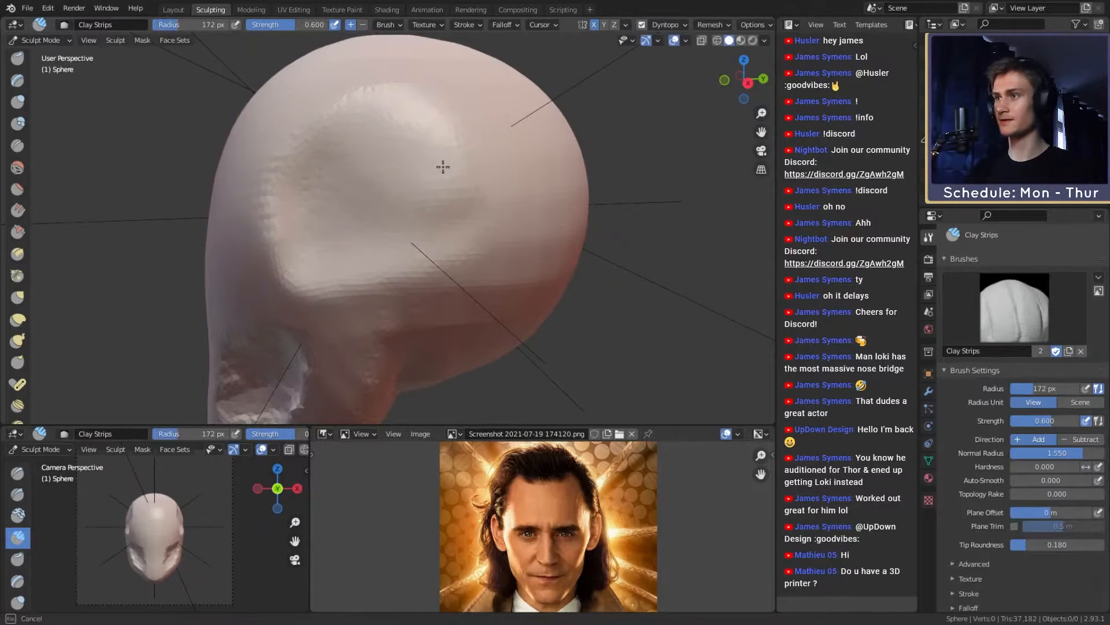
Step: Pull the inner edges of the cheek hollows outward with the Grab brush at 172 px, then enlarge its radius
mouse_move(328, 130)
middle_down()
mouse_move(335, 243)
mouse_move(334, 191)
mouse_move(428, 216)
mouse_move(439, 266)
middle_up()
key(g)
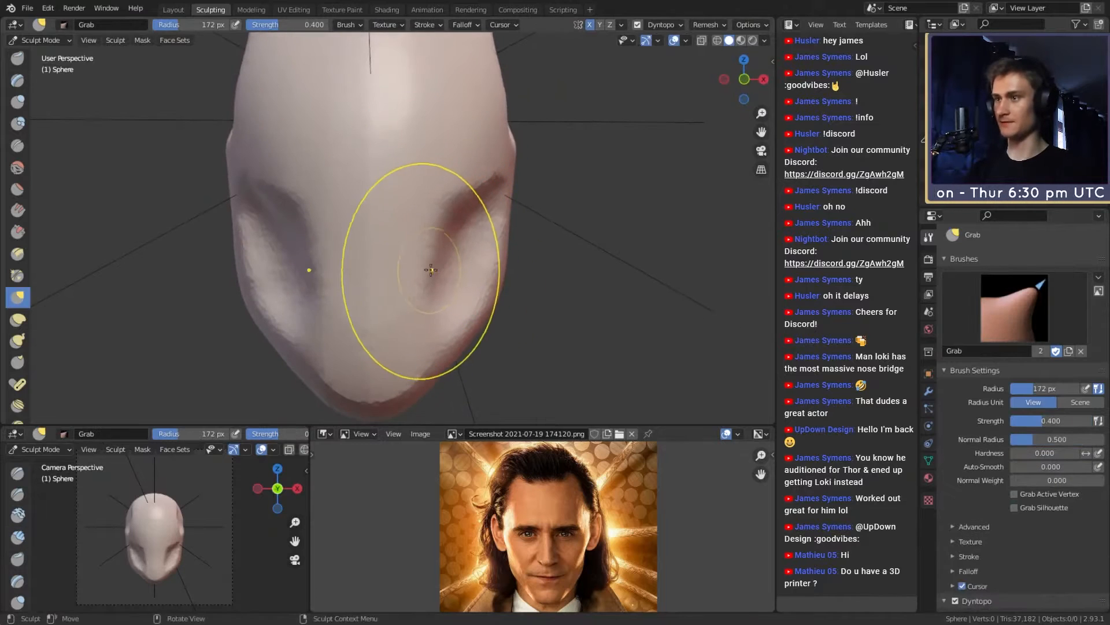
drag(443, 256, 461, 250)
key(f)
click(444, 248)
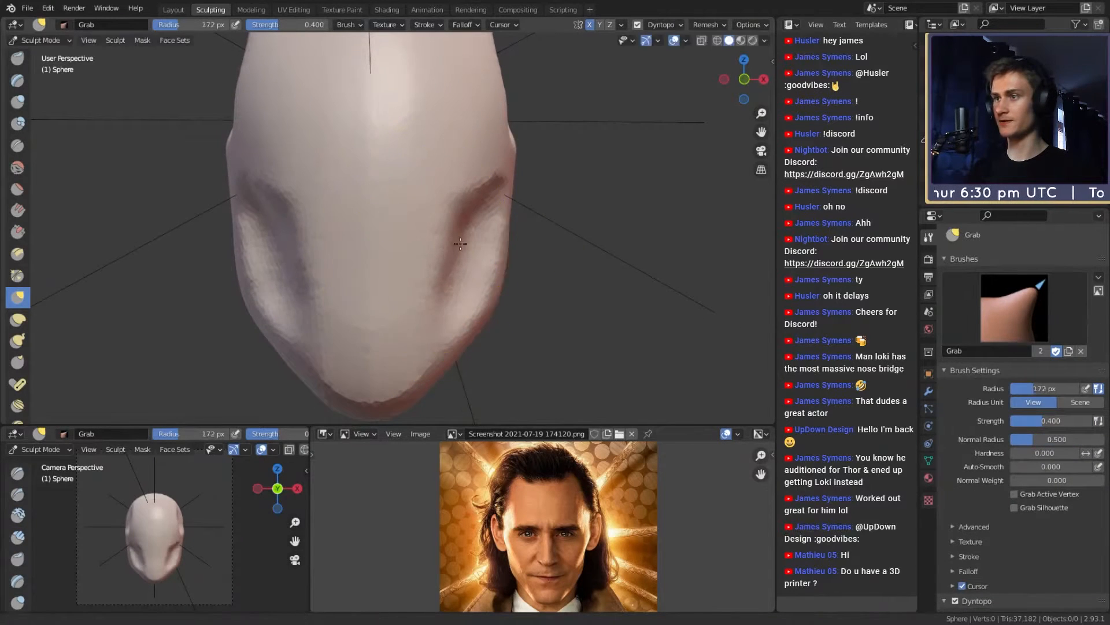
shift+middle_drag(472, 224, 436, 251)
shift+middle_drag(421, 321, 448, 272)
scroll(437, 282, down, 3)
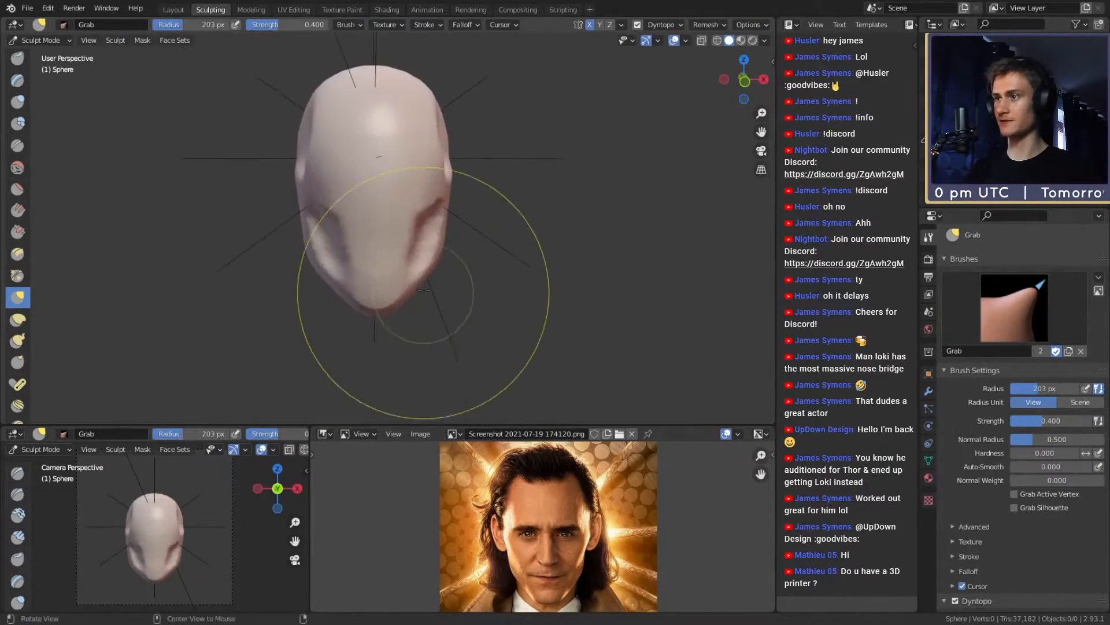
mouse_move(432, 222)
middle_down()
mouse_move(433, 232)
mouse_move(398, 204)
middle_up()
scroll(431, 185, up, 2)
mouse_move(443, 175)
middle_down()
mouse_move(407, 230)
mouse_move(457, 219)
middle_up()
key(f)
click(369, 217)
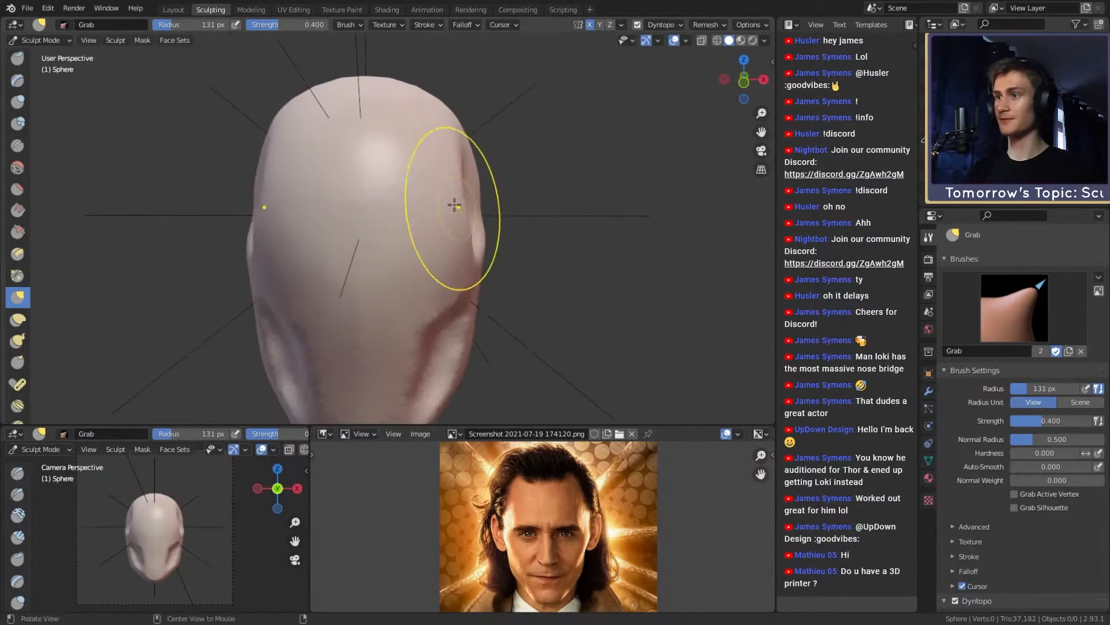
mouse_move(468, 181)
shift+middle_down()
mouse_move(475, 203)
mouse_move(395, 218)
mouse_move(371, 181)
mouse_move(448, 163)
mouse_move(461, 190)
mouse_move(430, 209)
shift+middle_up()
scroll(388, 208, up, 2)
key(shift+c)
key(g)
mouse_move(440, 247)
middle_down()
mouse_move(442, 226)
mouse_move(427, 216)
mouse_move(449, 192)
middle_up()
key(f)
click(432, 204)
key(f)
click(488, 208)
mouse_move(449, 192)
middle_down()
mouse_move(470, 188)
mouse_move(457, 212)
mouse_move(447, 205)
middle_up()
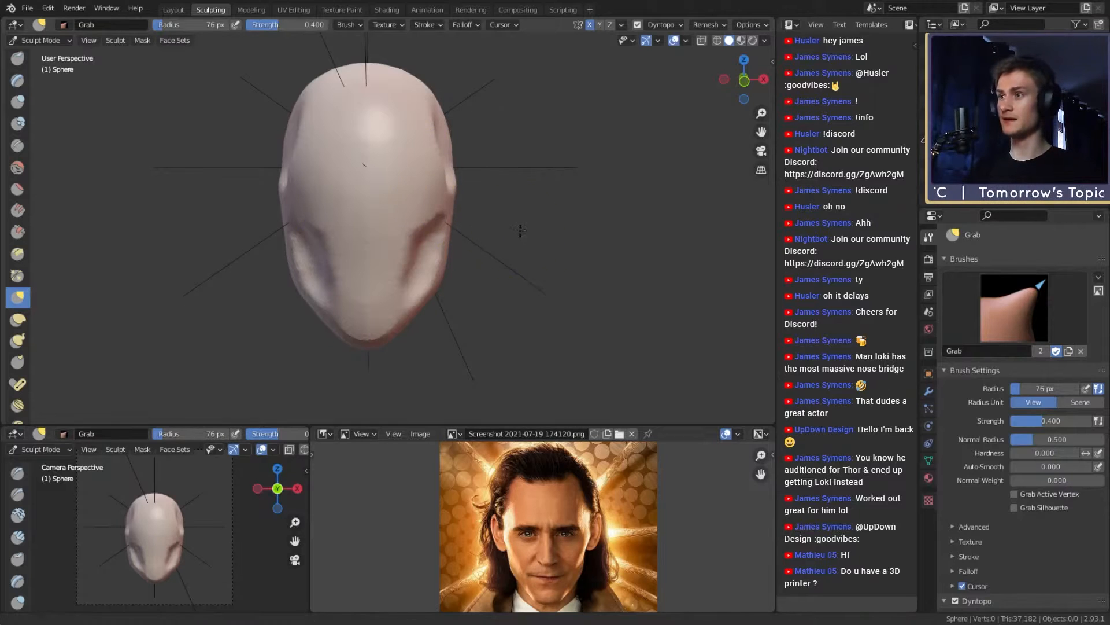
scroll(496, 260, up, 2)
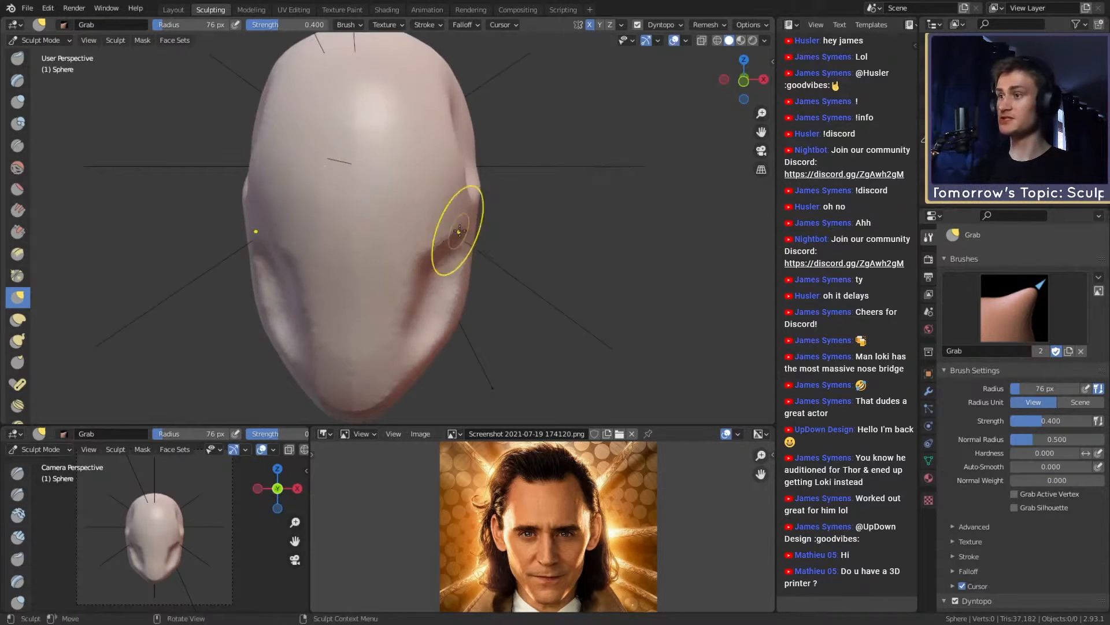
Step: Shift the cheekbone area slightly down and back with the Grab brush at 200 px and 185 px
mouse_move(457, 231)
middle_down()
mouse_move(335, 231)
mouse_move(376, 225)
middle_up()
key(f)
click(366, 224)
key(f)
click(372, 228)
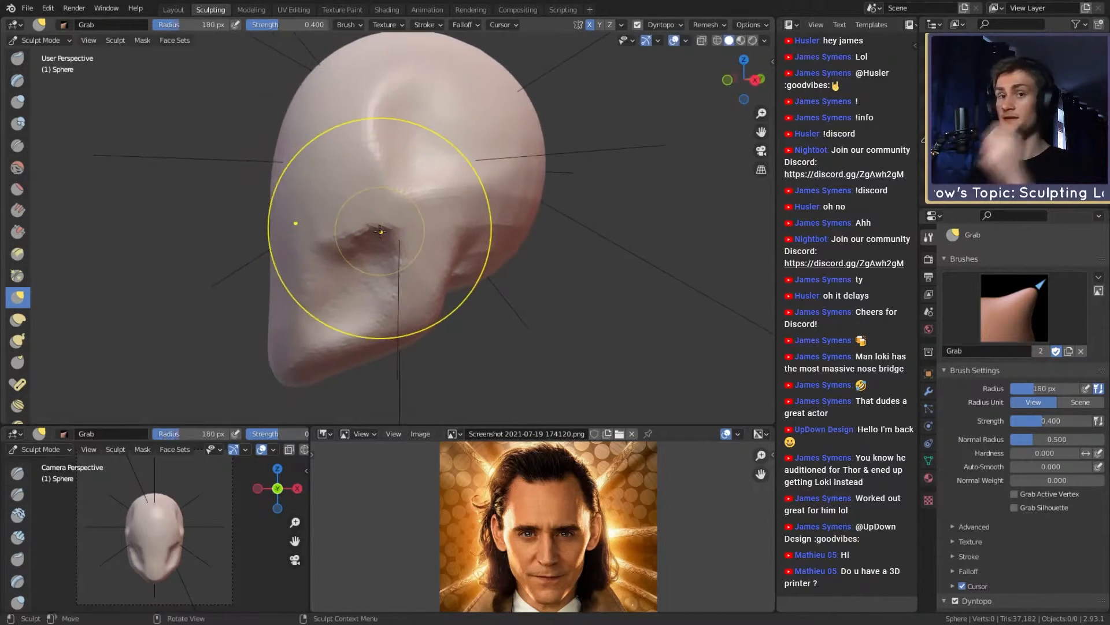
key(f)
click(389, 226)
drag(389, 225, 385, 241)
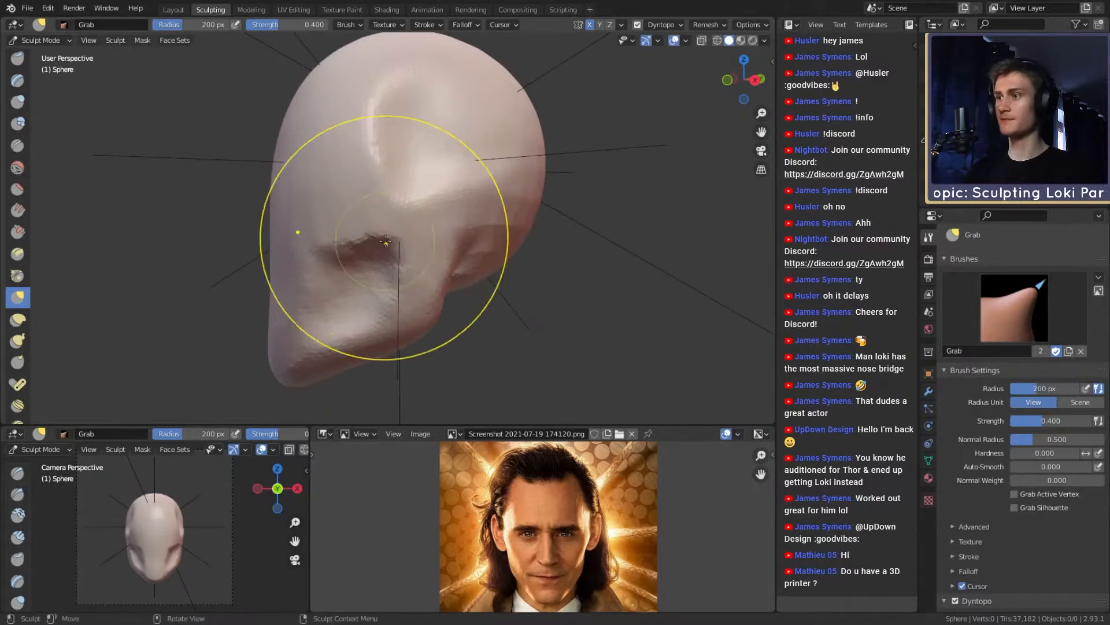
key(f)
click(417, 231)
drag(447, 218, 459, 213)
middle_drag(421, 225, 499, 228)
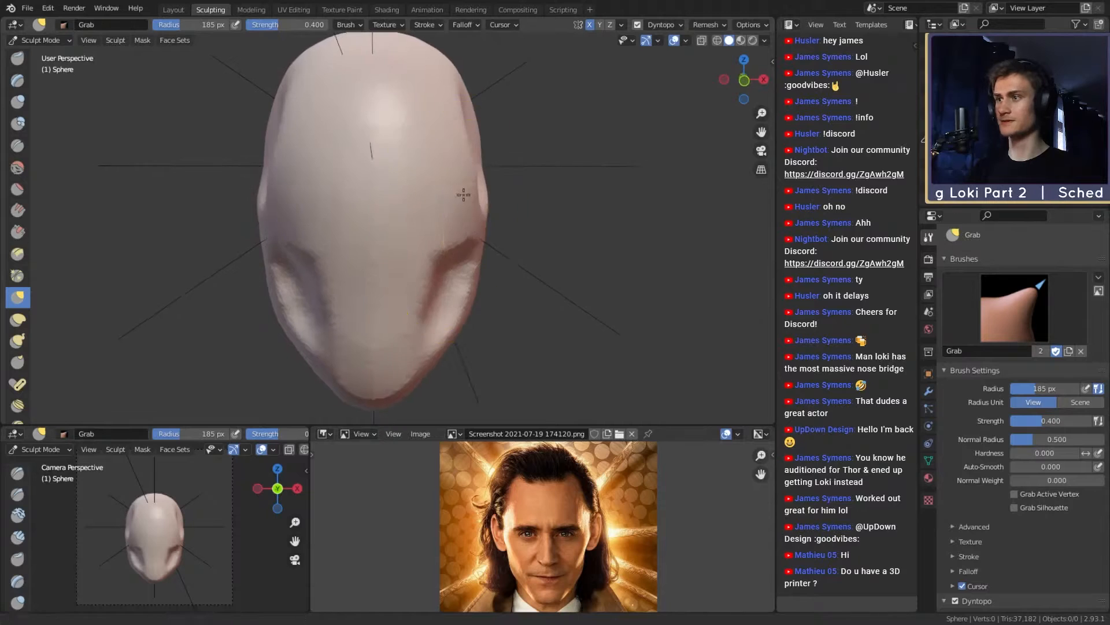
scroll(457, 237, down, 3)
Step: Try marking the eye line across the face with a 13 px Mask brush, then clear the mask
key(k)
key(f)
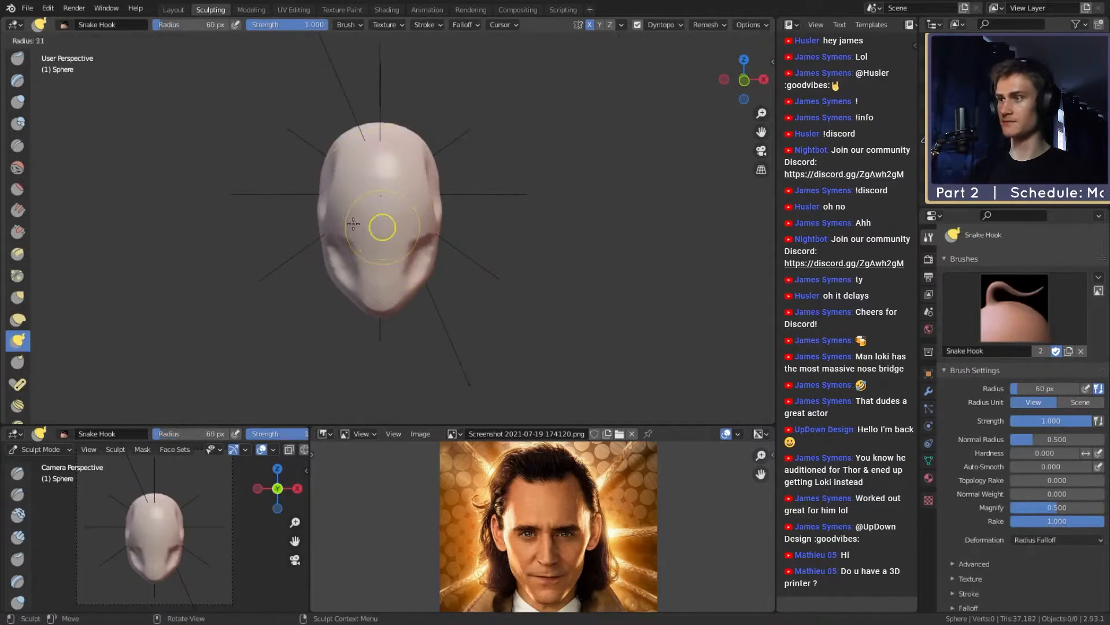
click(409, 213)
key(ctrl+z)
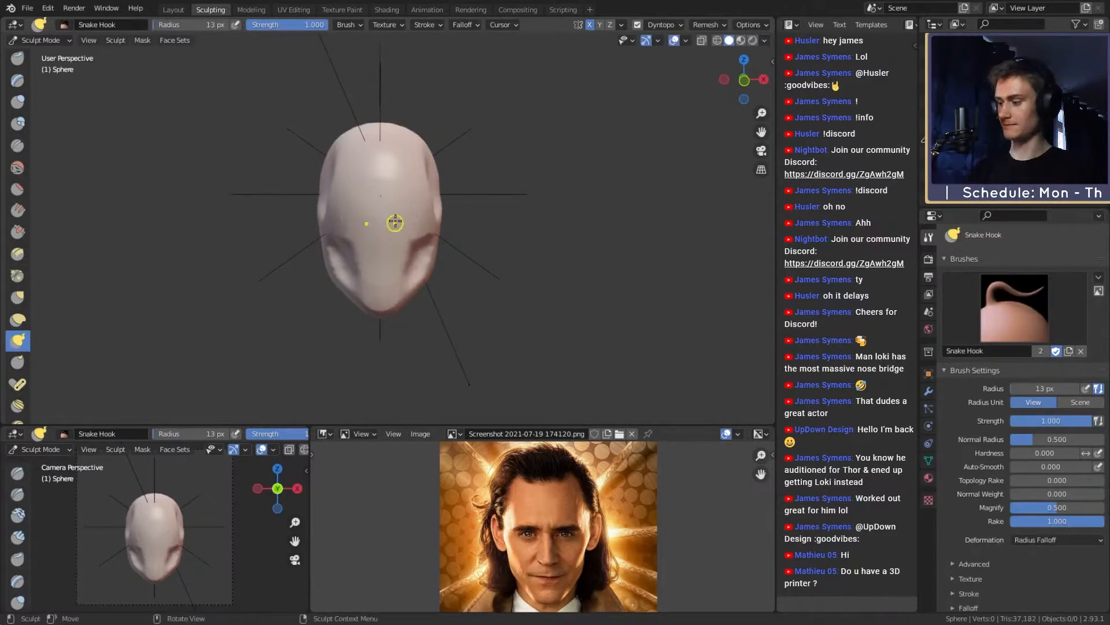
key(m)
drag(347, 216, 400, 220)
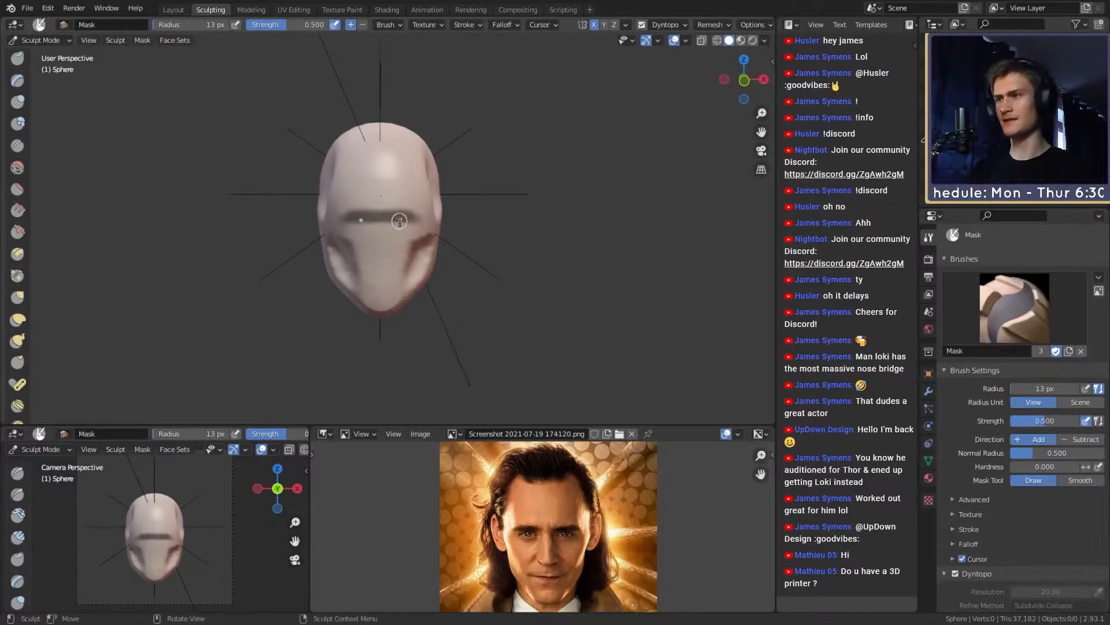
key(alt+m)
scroll(422, 223, up, 3)
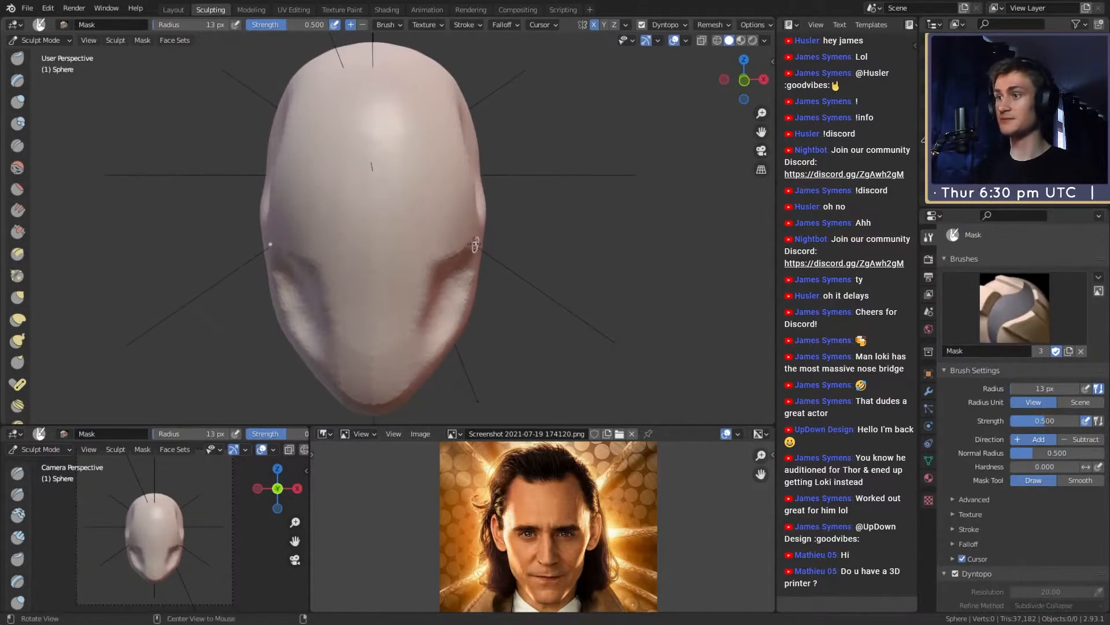
Step: Carve a pair of eye sockets into the face with the Clay Strips brush at 47 px and strength 0.812
middle_drag(423, 236, 465, 242)
mouse_move(465, 243)
alt+mouse_down()
mouse_move(424, 213)
mouse_move(426, 258)
mouse_move(417, 176)
mouse_move(410, 222)
mouse_move(403, 202)
mouse_move(427, 228)
mouse_move(406, 233)
mouse_move(410, 211)
mouse_move(393, 198)
mouse_move(405, 199)
mouse_move(406, 236)
mouse_move(430, 226)
mouse_move(417, 246)
mouse_move(437, 239)
mouse_move(417, 234)
mouse_move(419, 211)
alt+mouse_up()
key(c)
key(f)
click(404, 181)
key(f)
click(433, 225)
key(f)
click(421, 226)
key(shift+f)
click(439, 229)
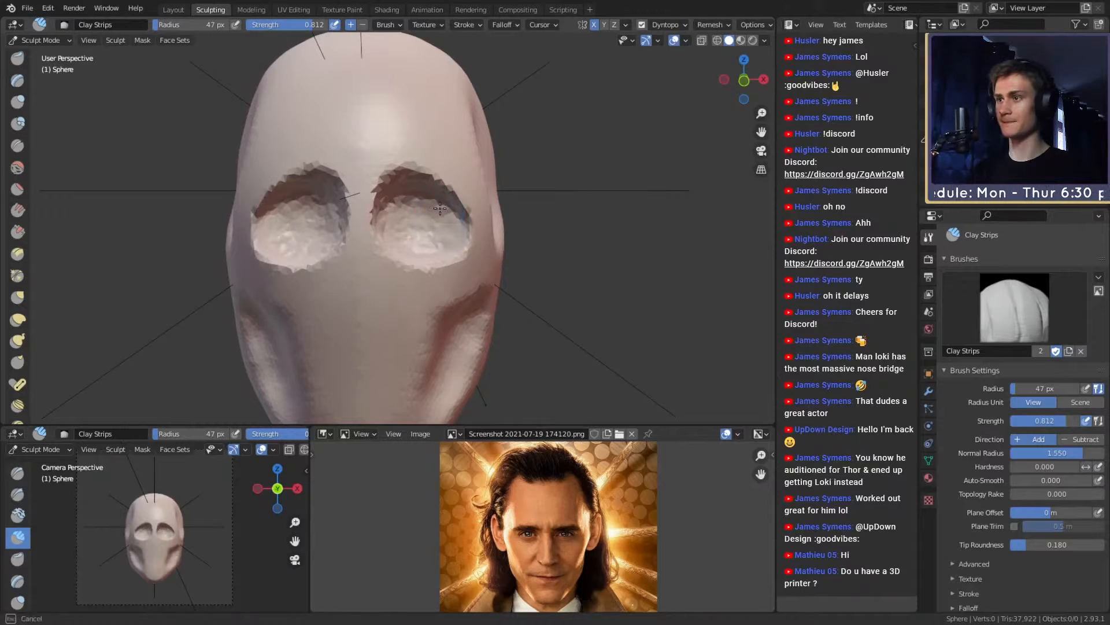
mouse_move(433, 197)
ctrl+mouse_down()
mouse_move(455, 224)
mouse_move(453, 243)
ctrl+mouse_up()
Step: Extend the upper outer corners of the eye sockets with the Clay Strips brush at 41 px
key(f)
click(448, 231)
ctrl+drag(439, 184, 476, 214)
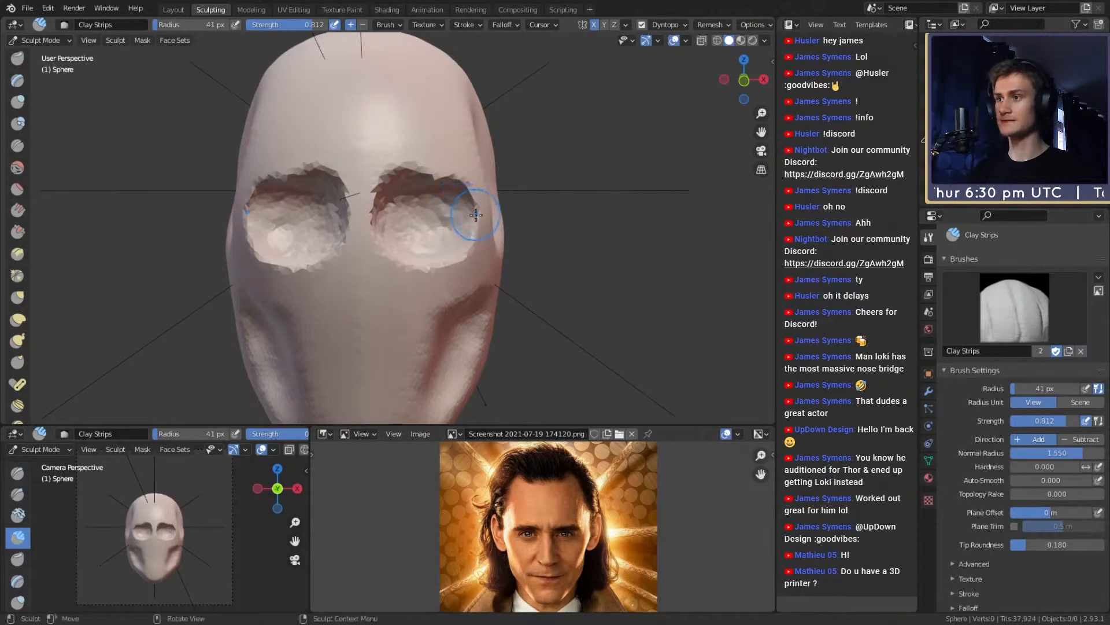
Step: Soften the front edge of the temple hollow with the Crease brush active, using radii of 56 px and 109 px
mouse_move(479, 207)
middle_down()
mouse_move(396, 231)
mouse_move(404, 199)
mouse_move(395, 231)
mouse_move(408, 231)
middle_up()
key(shift+c)
middle_drag(412, 271, 403, 223)
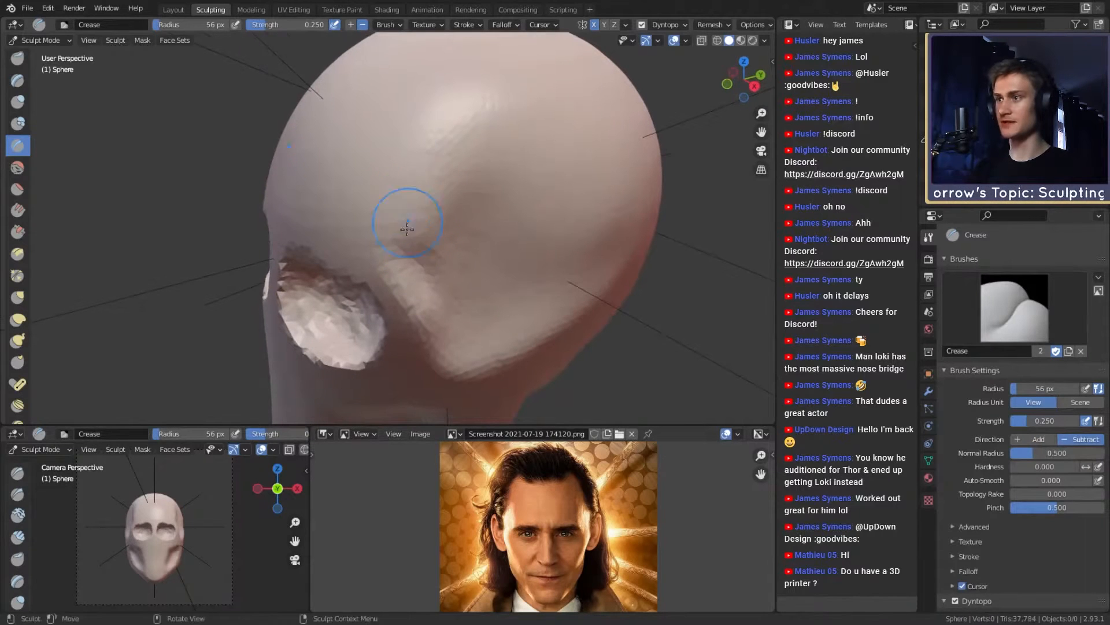
middle_drag(469, 115, 469, 115)
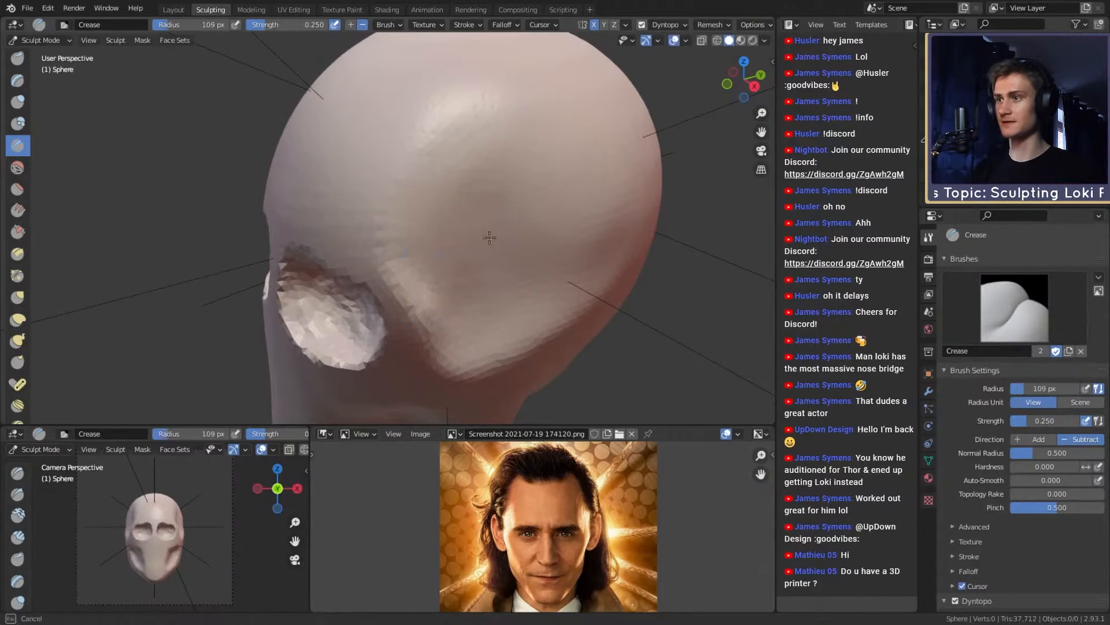
mouse_move(489, 237)
middle_down()
mouse_move(497, 198)
mouse_move(459, 213)
middle_up()
Step: Soften the ridge between the outer rim of the eye socket and the temple with the radius at 71 px
key(bracketleft)
key(bracketleft)
key(bracketleft)
key(bracketleft)
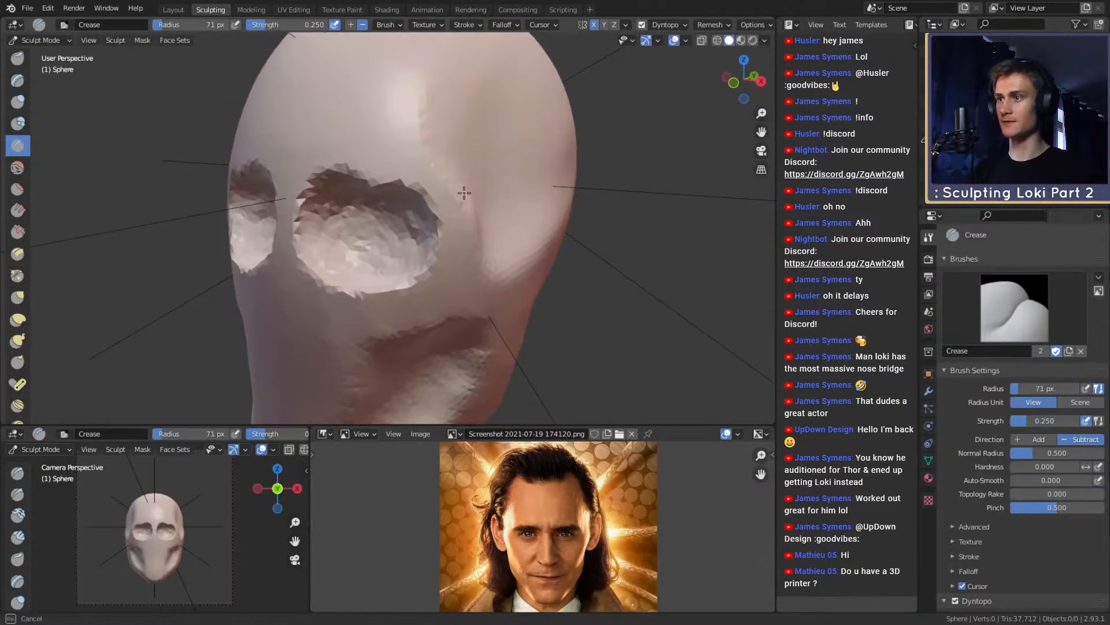
drag(474, 244, 482, 258)
mouse_move(442, 194)
shift+middle_down()
mouse_move(476, 223)
mouse_move(400, 215)
mouse_move(447, 221)
shift+middle_up()
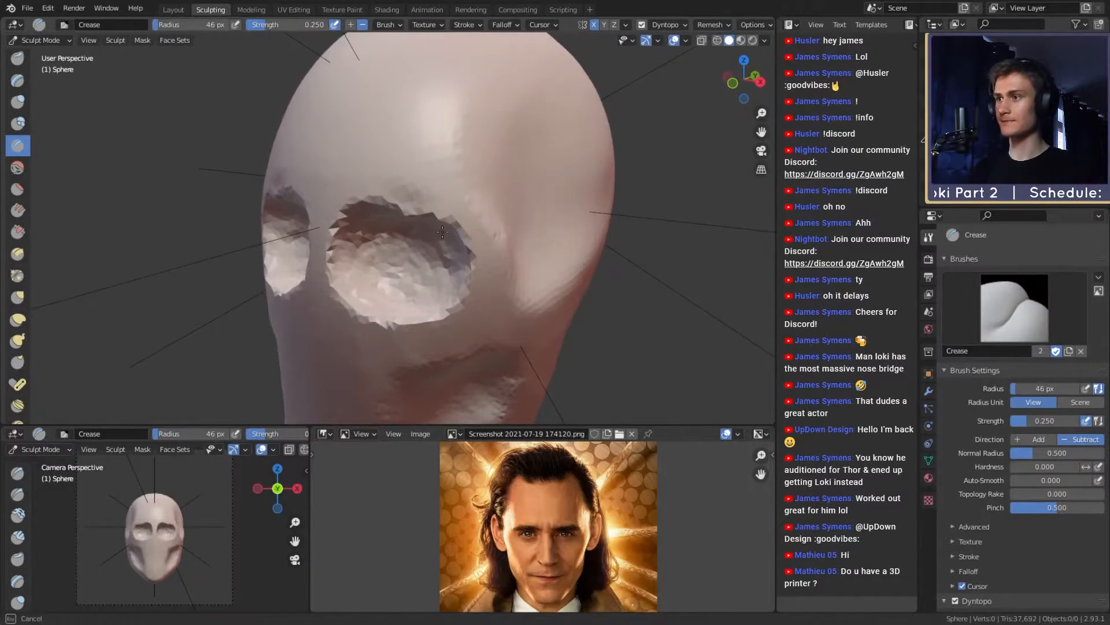
Step: Smooth the upper rims and interiors of the eye sockets with the brush radius at 46 px
drag(443, 232, 450, 222)
mouse_move(447, 190)
middle_down()
mouse_move(444, 201)
mouse_move(487, 202)
mouse_move(466, 205)
mouse_move(484, 220)
mouse_move(552, 218)
mouse_move(468, 209)
mouse_move(458, 230)
mouse_move(503, 269)
middle_up()
scroll(466, 214, down, 6)
scroll(491, 243, up, 5)
middle_drag(484, 224, 489, 210)
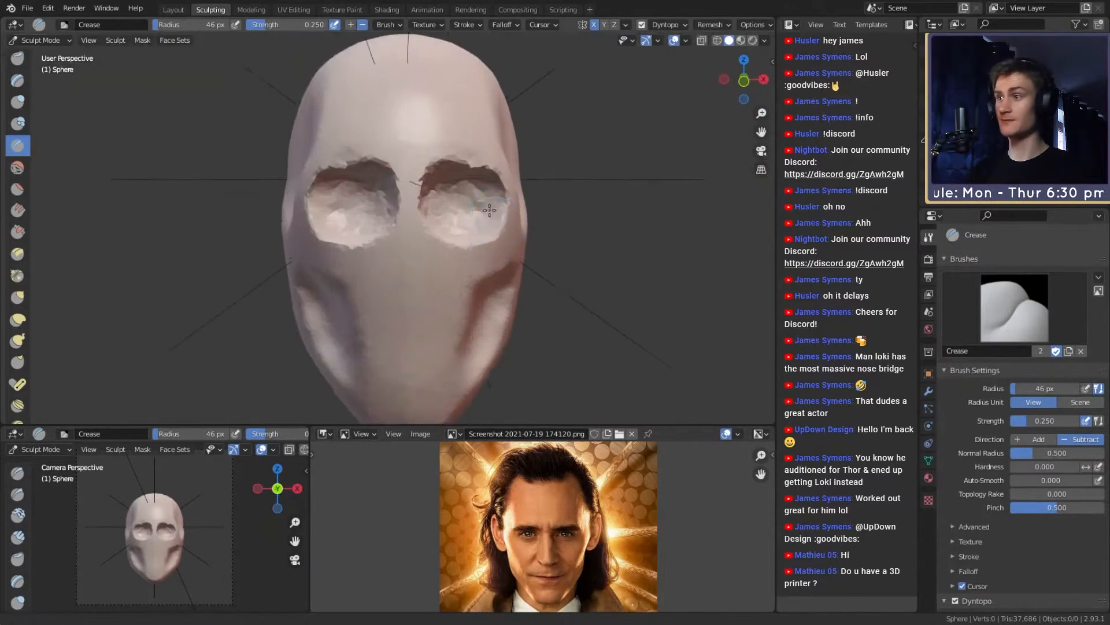
scroll(490, 210, up, 2)
drag(437, 201, 423, 197)
shift+middle_drag(333, 158, 355, 109)
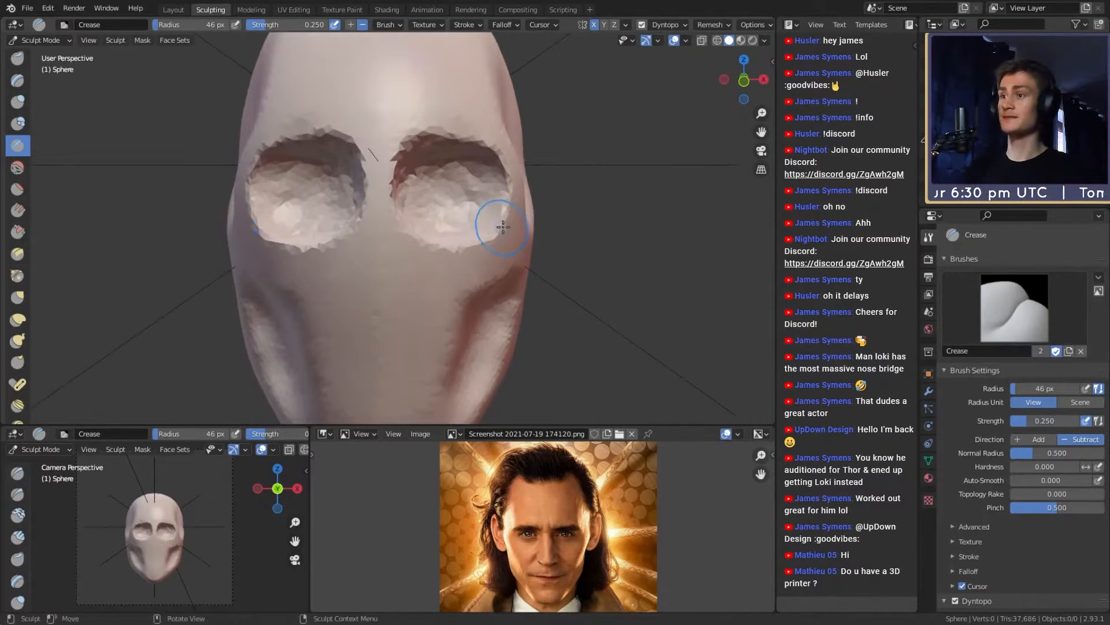
shift+middle_drag(504, 227, 498, 223)
shift+middle_drag(474, 273, 480, 347)
Step: Rework the side of the skull behind the temple with the Clay Strips brush at 92 px, then enlarge its radius to 164 px
mouse_move(602, 252)
middle_down()
mouse_move(560, 255)
mouse_move(508, 202)
middle_up()
middle_drag(515, 202, 460, 198)
key(c)
key(f)
click(514, 168)
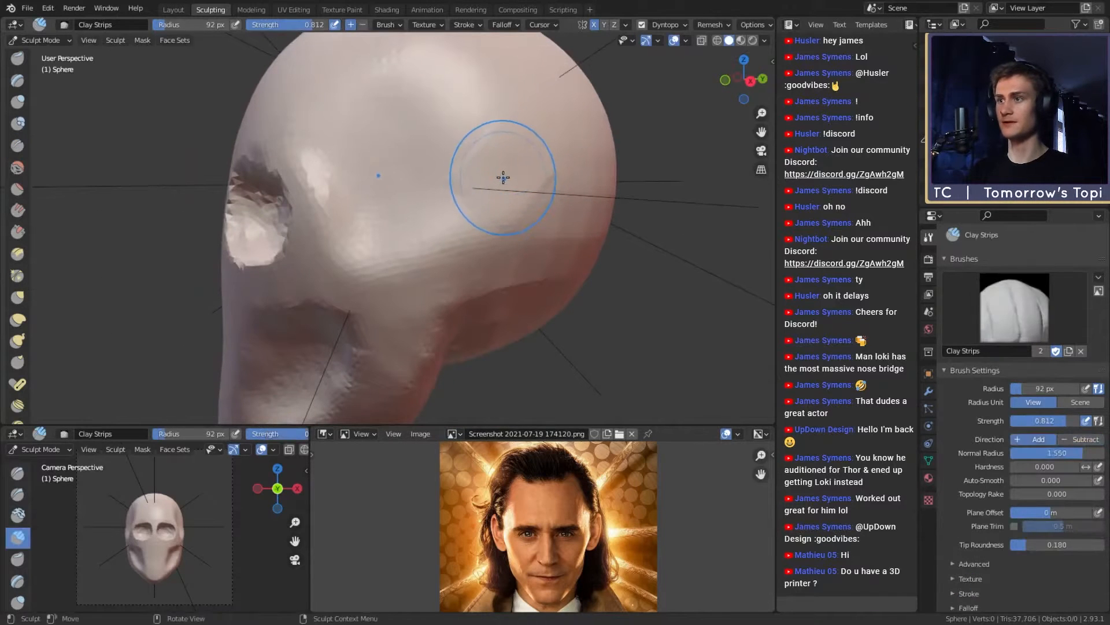
mouse_move(517, 106)
mouse_down()
mouse_move(458, 178)
mouse_move(512, 155)
mouse_move(445, 176)
mouse_move(504, 203)
mouse_up()
key(f)
click(535, 149)
ctrl+alt+drag(505, 204, 490, 243)
mouse_move(451, 208)
alt+shift+mouse_down()
mouse_move(480, 197)
mouse_move(474, 213)
alt+shift+mouse_up()
alt+shift+drag(444, 296, 461, 279)
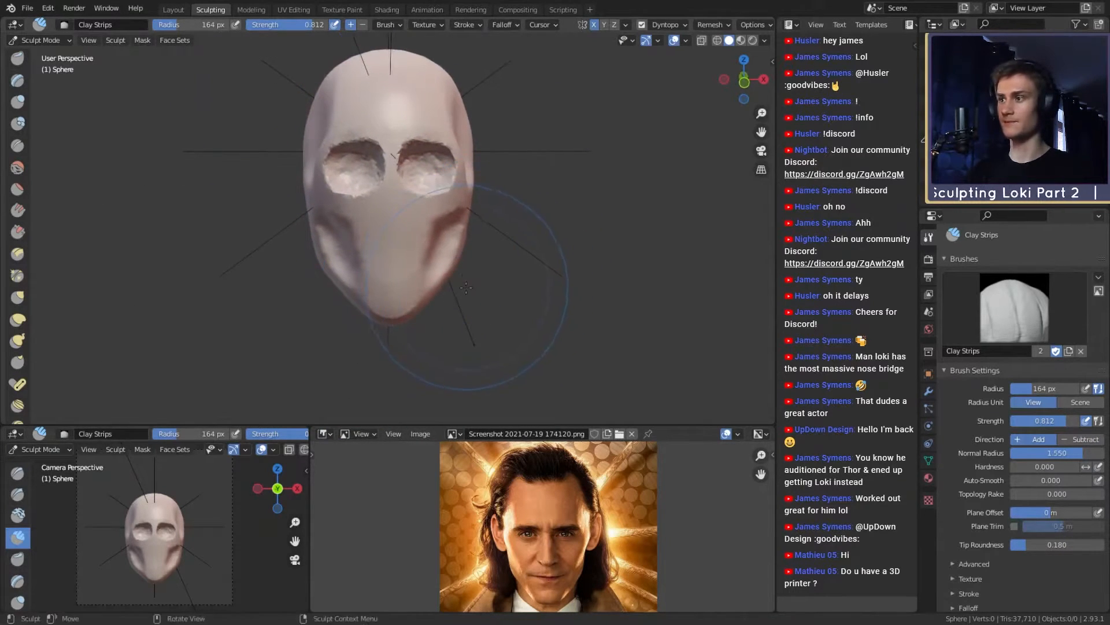
Step: Reshape the jaw and chin with the Grab brush at 103 px and 135 px
key(g)
mouse_move(409, 285)
alt+mouse_down()
mouse_move(553, 255)
mouse_move(428, 260)
mouse_move(397, 290)
mouse_move(421, 265)
mouse_move(479, 290)
mouse_move(459, 287)
alt+mouse_up()
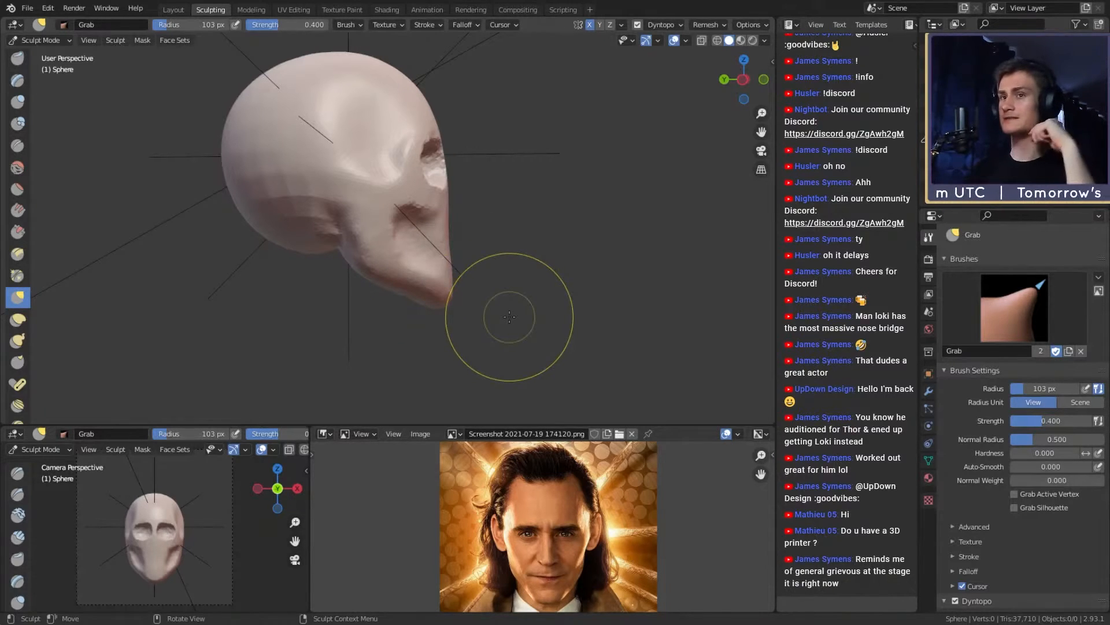
middle_drag(509, 317, 410, 306)
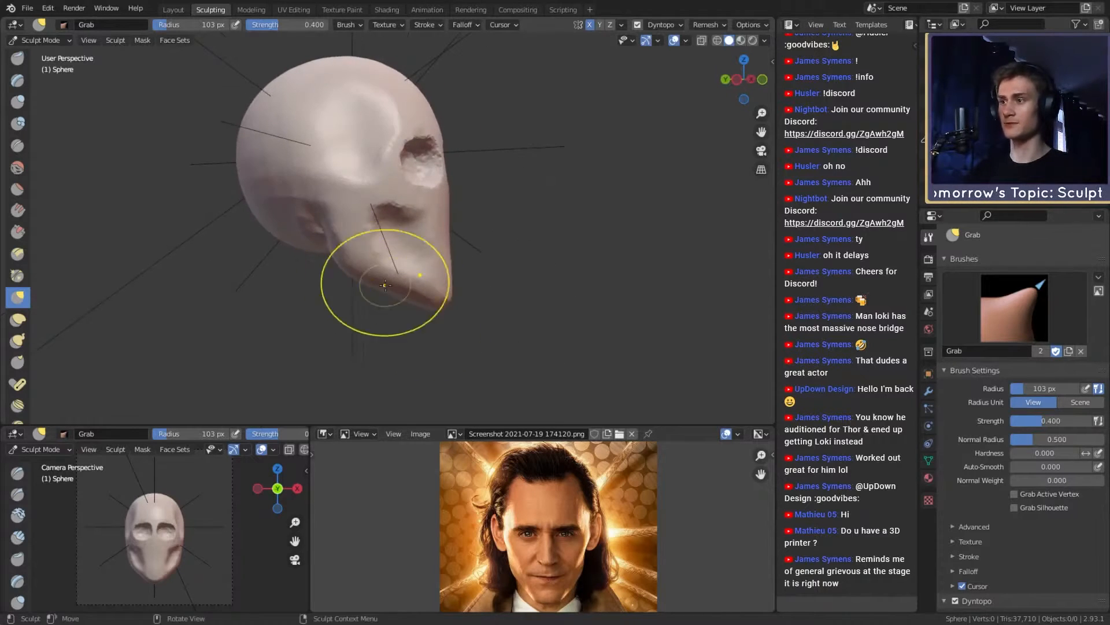
mouse_move(463, 289)
alt+mouse_down()
mouse_move(370, 283)
mouse_move(393, 299)
mouse_move(370, 306)
alt+mouse_up()
key(f)
click(401, 288)
key(f)
click(372, 303)
mouse_move(381, 284)
middle_down()
mouse_move(474, 281)
mouse_move(379, 280)
middle_up()
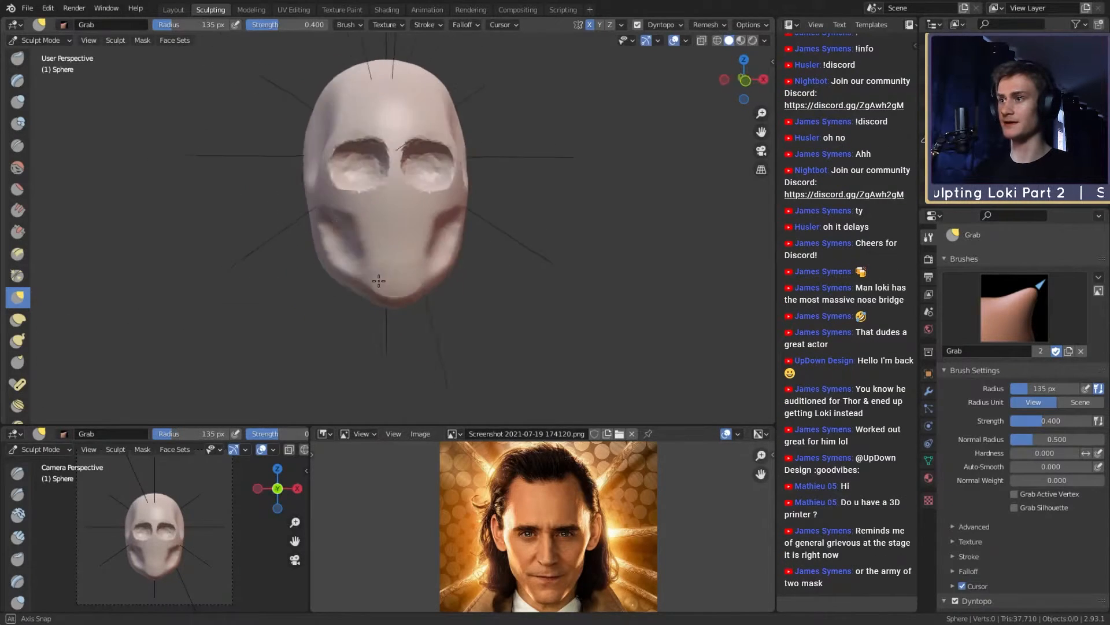
scroll(378, 281, up, 2)
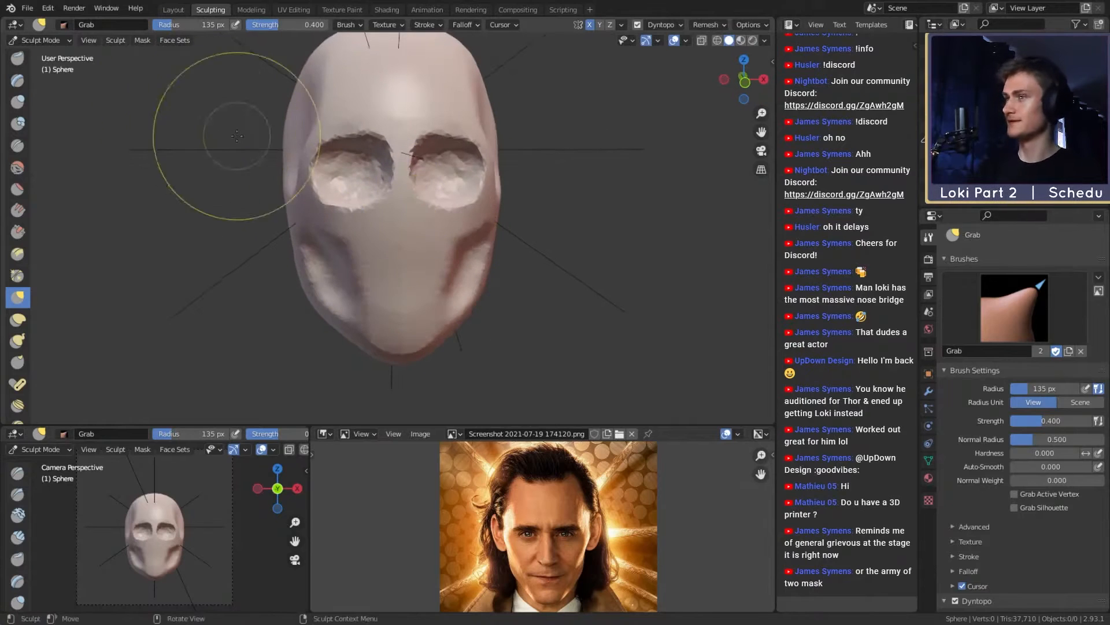
Step: Build up the cheekbones below the outer corners of the eye sockets with the Clay Strips brush at 51 px and 26 px
key(c)
mouse_move(422, 248)
middle_down()
mouse_move(441, 217)
mouse_move(453, 226)
mouse_move(446, 240)
mouse_move(495, 235)
middle_up()
key(f)
click(455, 218)
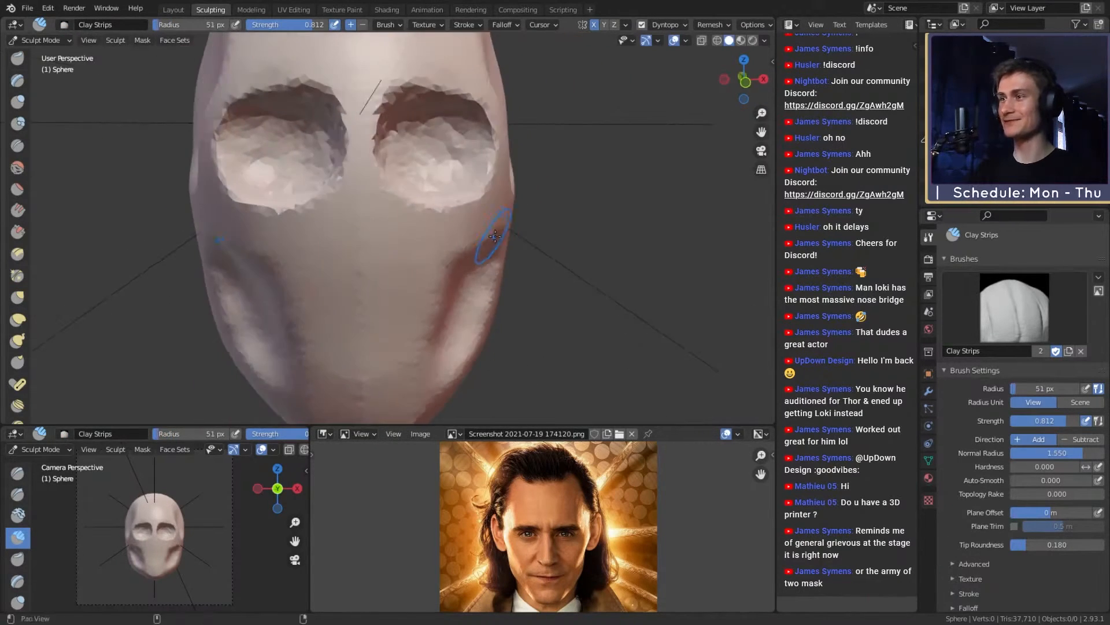
mouse_move(495, 236)
alt+mouse_down()
mouse_move(462, 245)
mouse_move(453, 228)
mouse_move(401, 241)
mouse_move(434, 223)
mouse_move(476, 240)
mouse_move(331, 235)
mouse_move(322, 223)
alt+mouse_up()
key(f)
click(443, 228)
key(f)
click(414, 226)
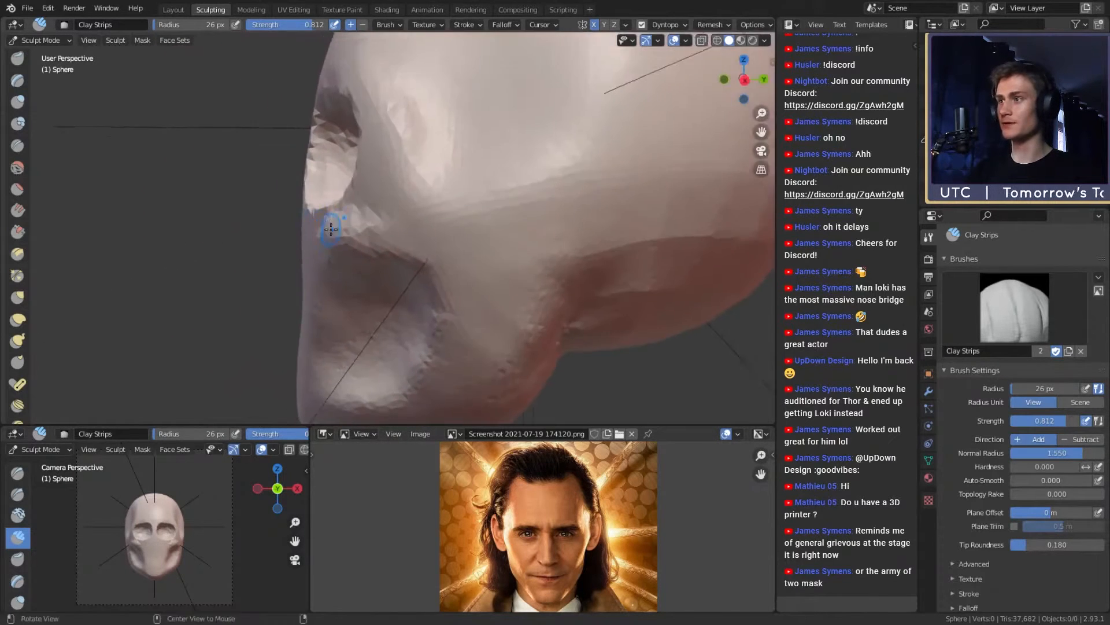
scroll(370, 242, down, 5)
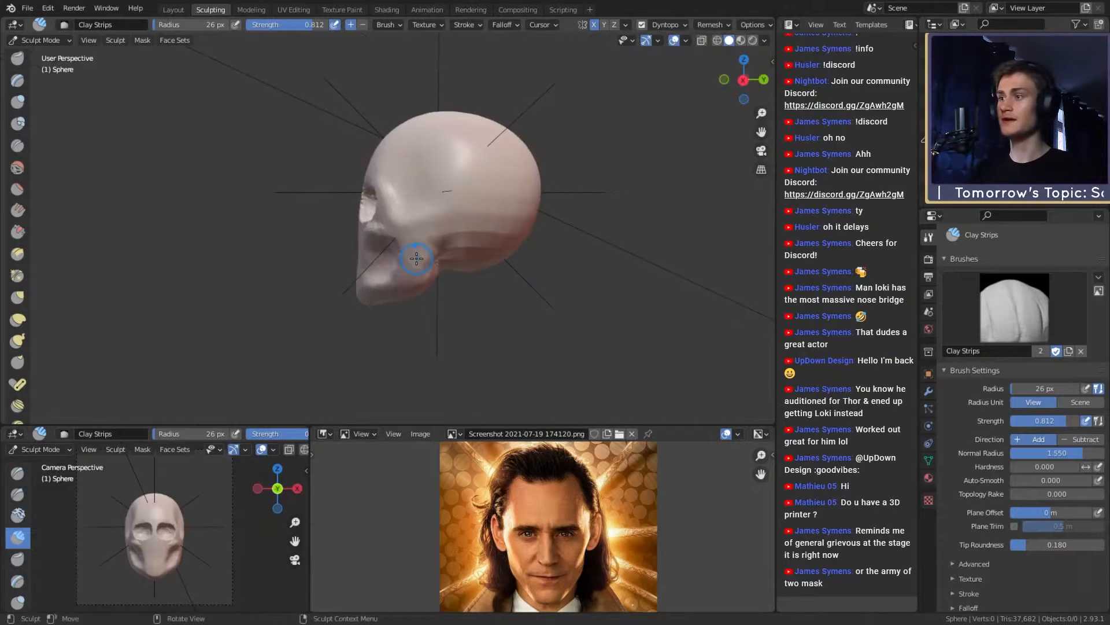
scroll(399, 239, up, 3)
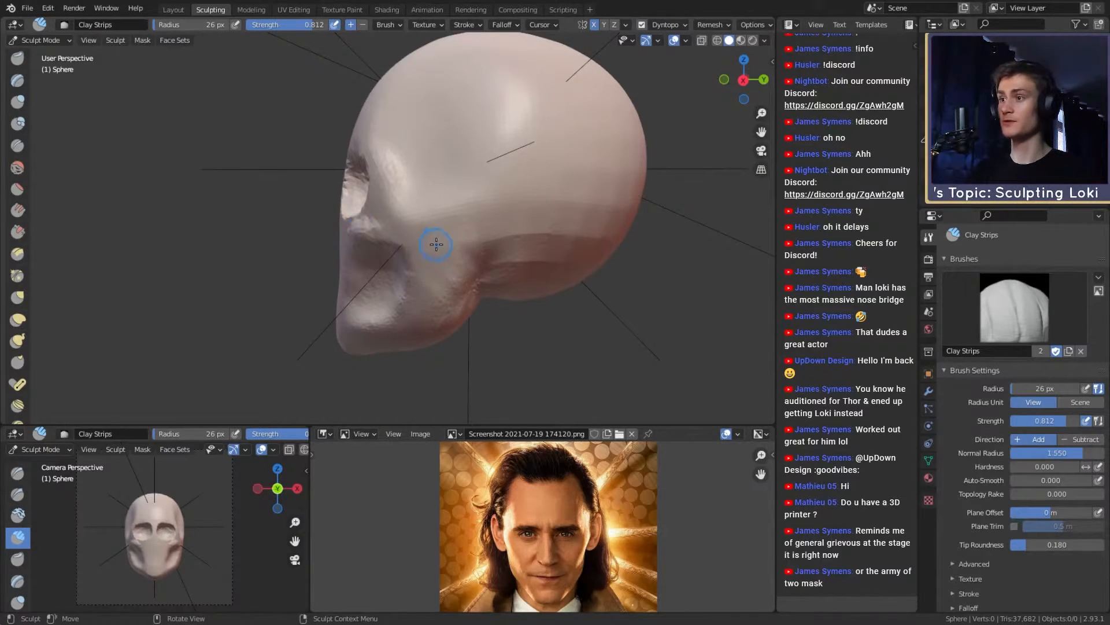
mouse_move(436, 244)
alt+mouse_down()
mouse_move(396, 223)
mouse_move(496, 248)
alt+mouse_up()
scroll(347, 122, up, 3)
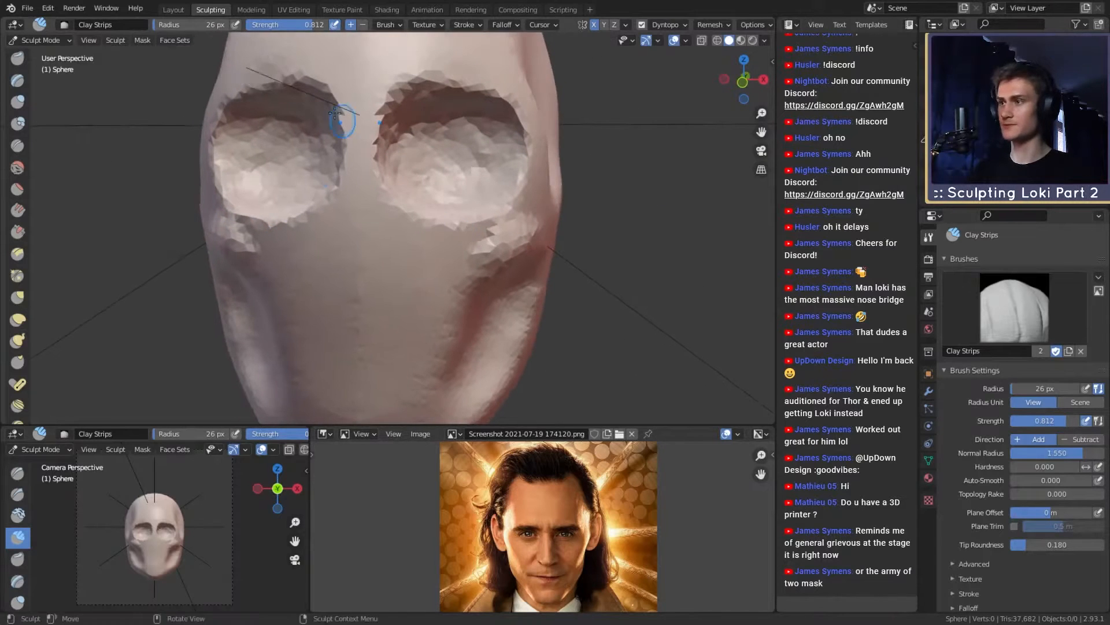
Step: Carve creases from beside the nose bridge down beneath the eye sockets with the Crease brush at 68 px
key(shift+c)
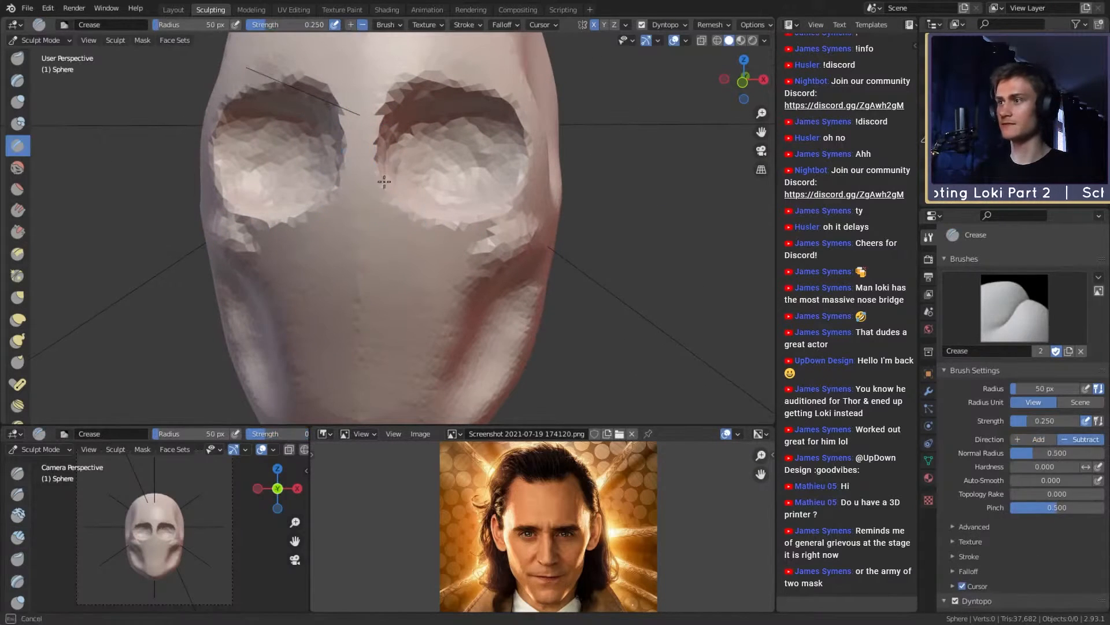
key(f)
click(412, 277)
drag(392, 249, 384, 187)
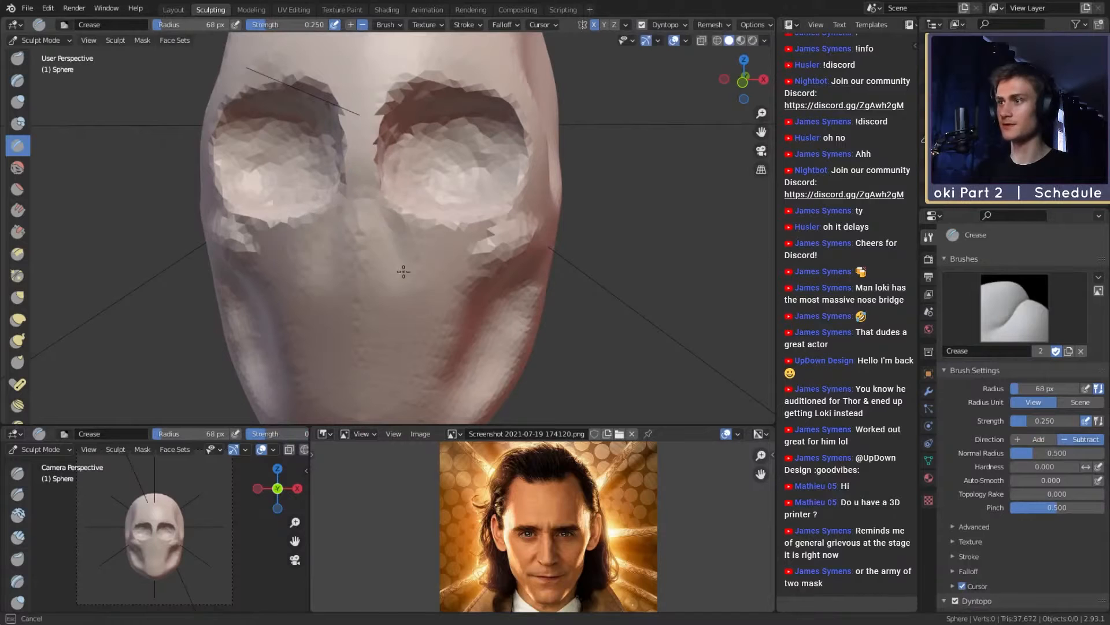
drag(393, 241, 442, 267)
mouse_move(402, 243)
mouse_down()
mouse_move(460, 293)
mouse_move(387, 196)
mouse_move(440, 276)
mouse_up()
middle_drag(463, 267, 447, 257)
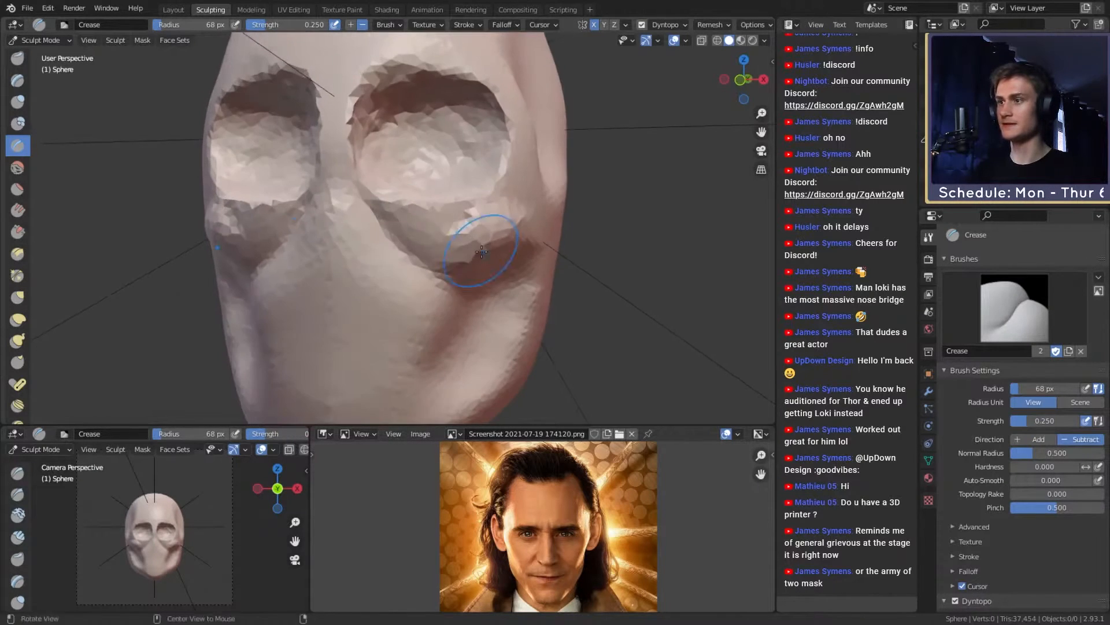
drag(406, 232, 391, 228)
Step: Define the sides of the nose bridge and deepen the creases running into the cheeks with the Crease brush at 81 px and 75 px
middle_drag(325, 111, 405, 228)
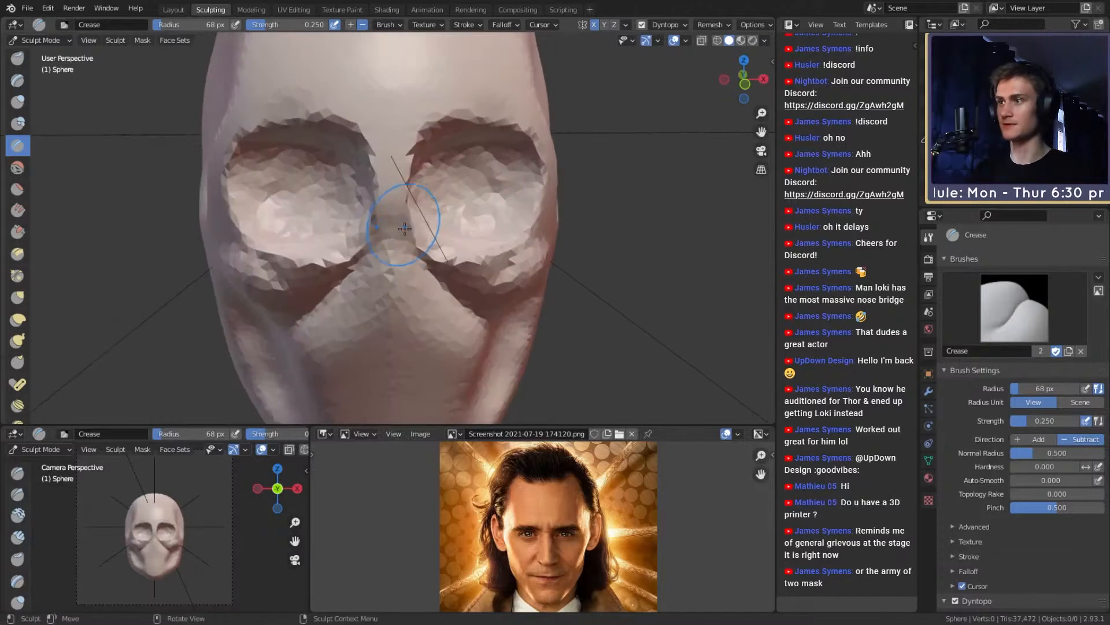
middle_drag(405, 173, 425, 201)
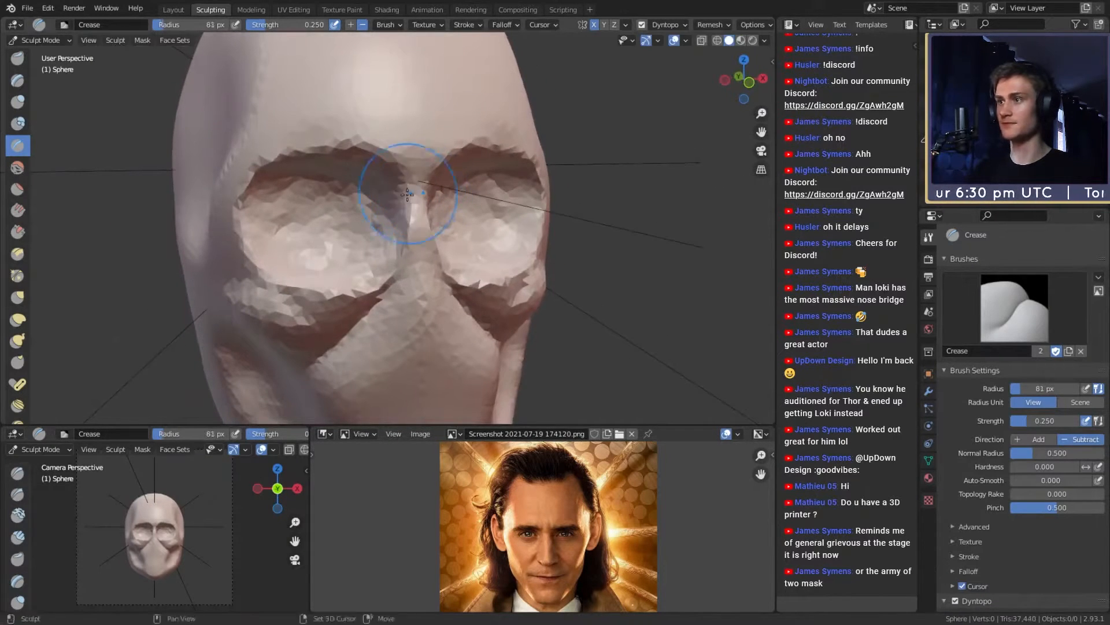
mouse_move(408, 233)
middle_down()
mouse_move(451, 220)
mouse_move(434, 154)
mouse_move(382, 183)
middle_up()
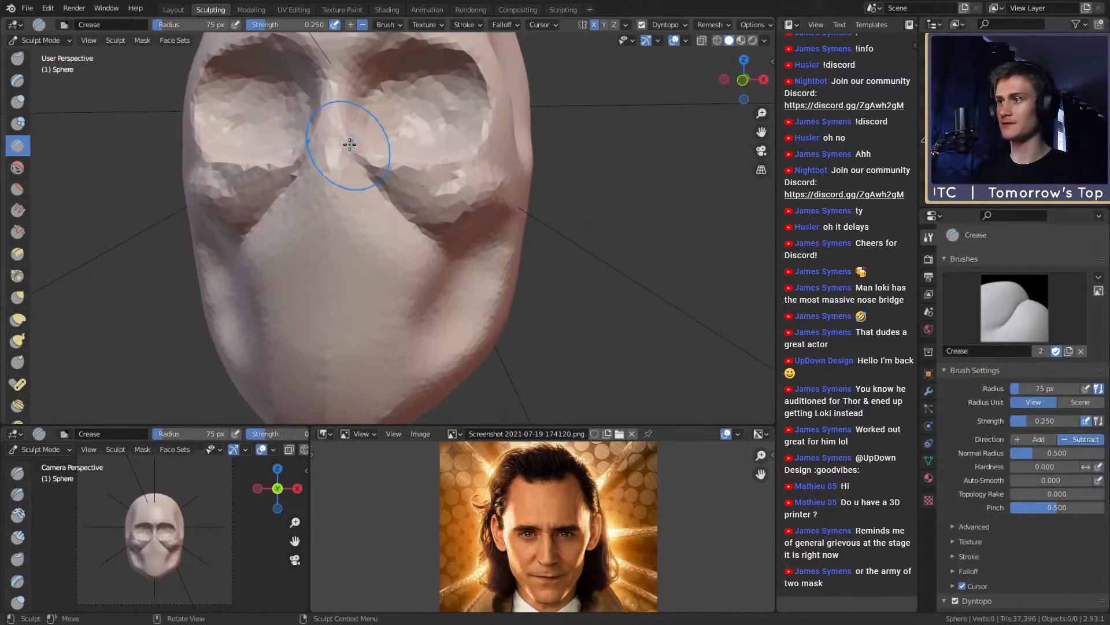
drag(349, 145, 404, 217)
drag(454, 244, 467, 245)
mouse_move(425, 229)
mouse_down()
mouse_move(457, 243)
mouse_move(477, 237)
mouse_up()
Step: Extend the crease under the cheekbone back toward the ear with the Crease brush at 66 px
mouse_move(482, 217)
middle_down()
mouse_move(478, 240)
mouse_move(449, 239)
middle_up()
key(f)
click(486, 241)
drag(375, 235, 426, 259)
mouse_move(426, 259)
middle_down()
mouse_move(470, 248)
mouse_move(426, 265)
mouse_move(463, 237)
mouse_move(428, 244)
middle_up()
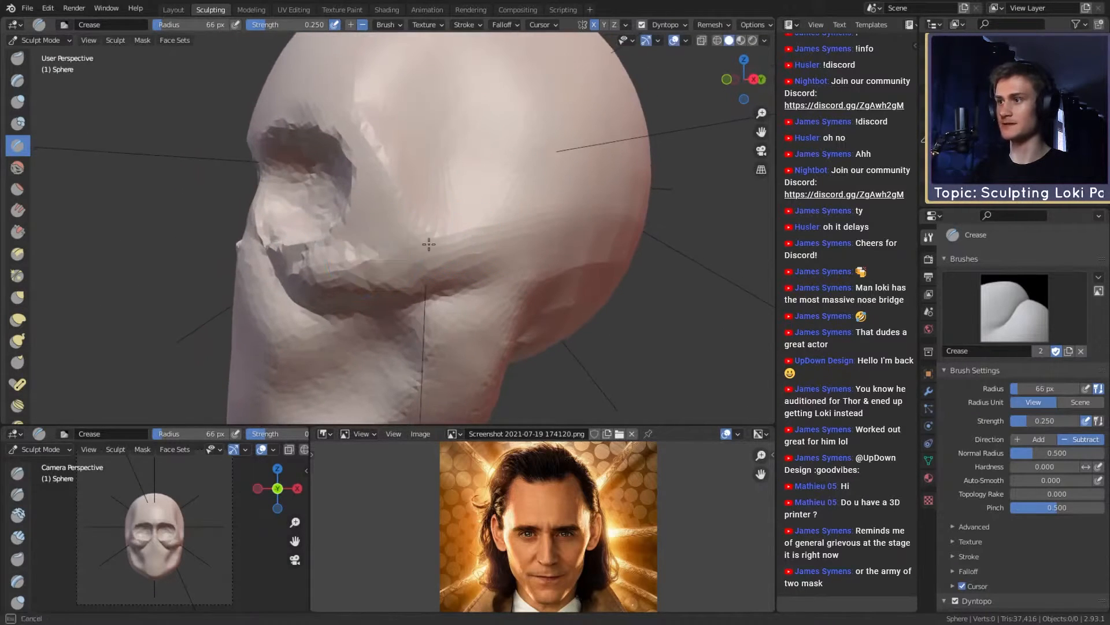
mouse_move(522, 247)
middle_down()
mouse_move(440, 243)
mouse_move(458, 241)
mouse_move(429, 267)
mouse_move(439, 237)
mouse_move(435, 270)
mouse_move(382, 260)
middle_up()
Step: Add volume along the cheekbone toward the ear with the Clay Strips brush at 37 px and 53 px
key(c)
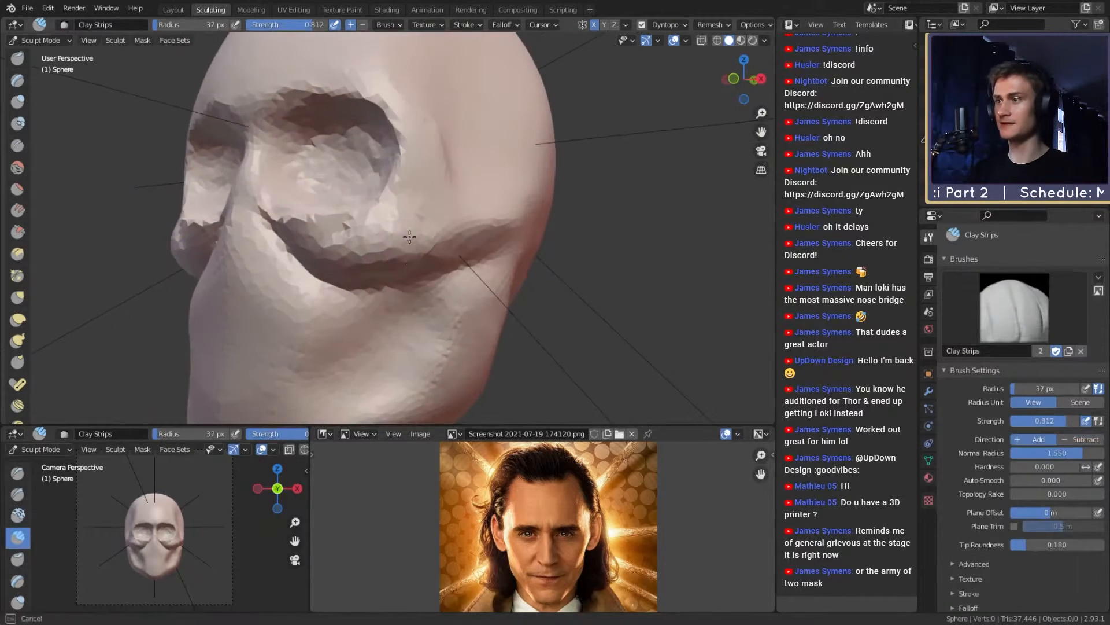
mouse_move(443, 222)
middle_down()
mouse_move(425, 226)
mouse_move(489, 232)
mouse_move(424, 231)
middle_up()
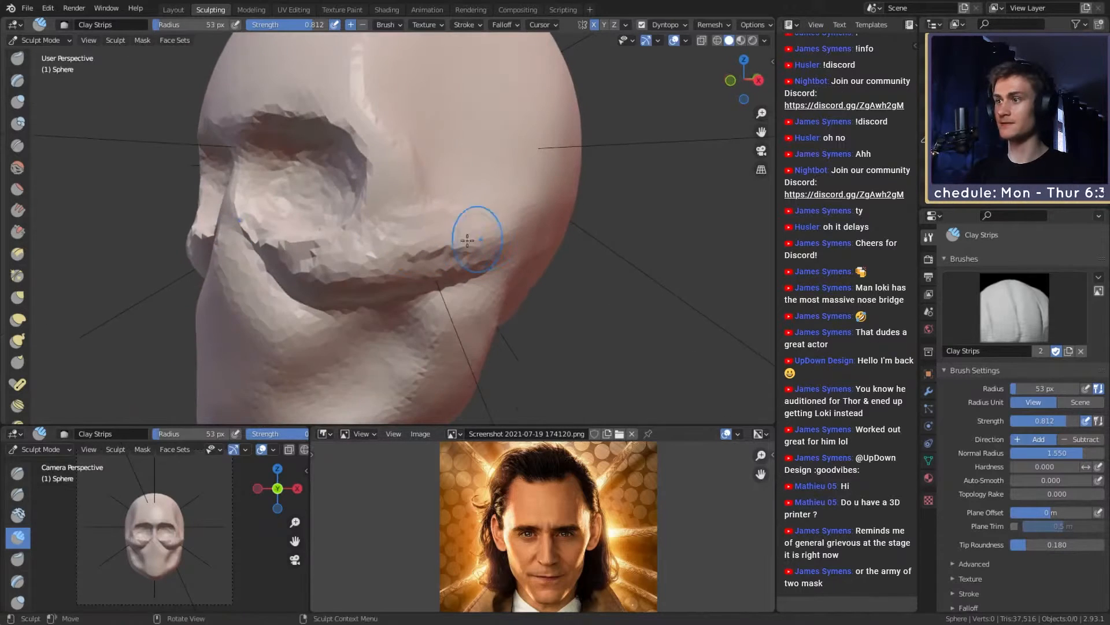
alt+drag(352, 267, 396, 259)
Step: Smooth the cheekbone and the area under the eye socket at 102 px, then reduce the brush radius to 33 px
key(f)
click(450, 223)
mouse_move(483, 223)
shift+mouse_down()
mouse_move(493, 223)
mouse_move(390, 270)
shift+mouse_up()
middle_drag(354, 266, 407, 237)
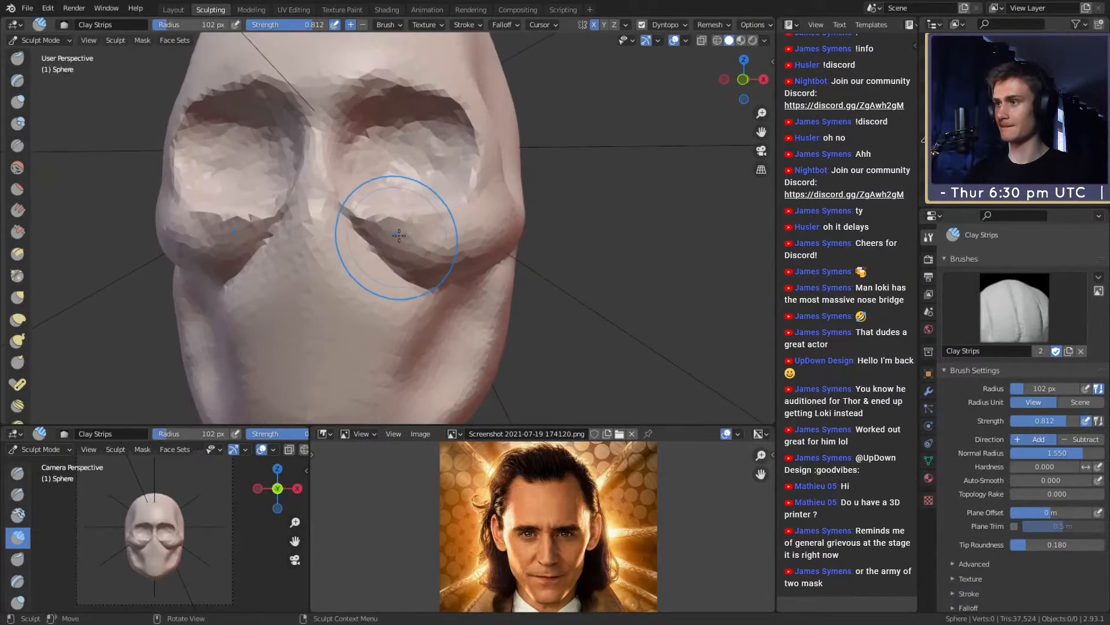
shift+drag(376, 228, 404, 225)
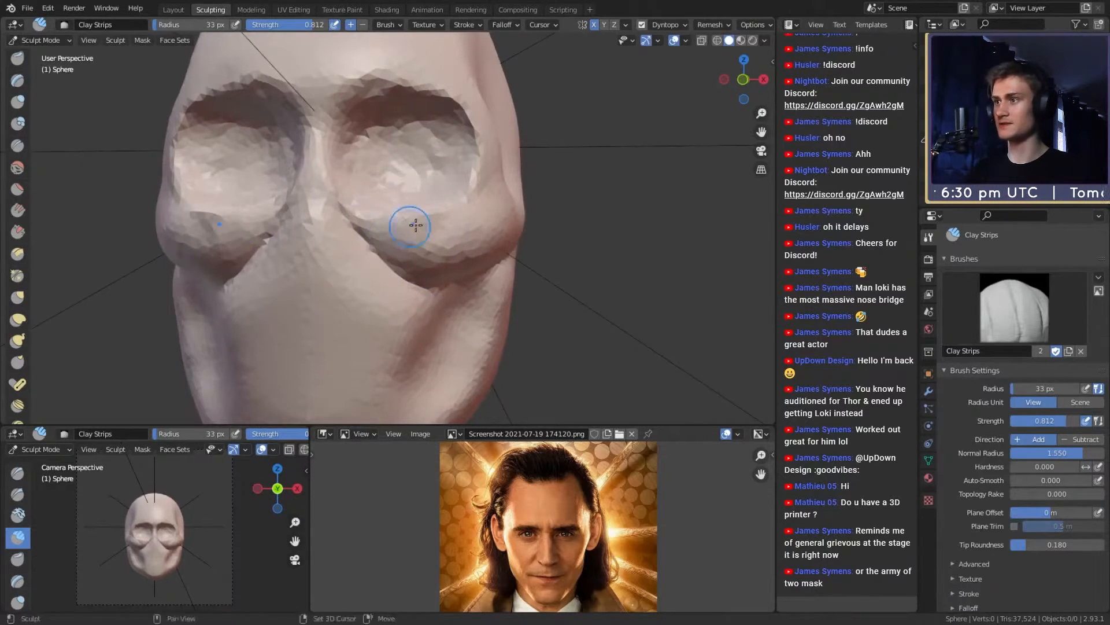
mouse_move(391, 227)
middle_down()
mouse_move(427, 208)
mouse_move(513, 340)
mouse_move(471, 208)
mouse_move(505, 233)
mouse_move(429, 263)
mouse_move(455, 181)
mouse_move(460, 265)
mouse_move(493, 241)
mouse_move(445, 234)
middle_up()
Step: Try to mask a horizontal band along the side of the skull with the Mask brush at 33 px
key(m)
scroll(493, 241, down, 7)
scroll(440, 234, up, 3)
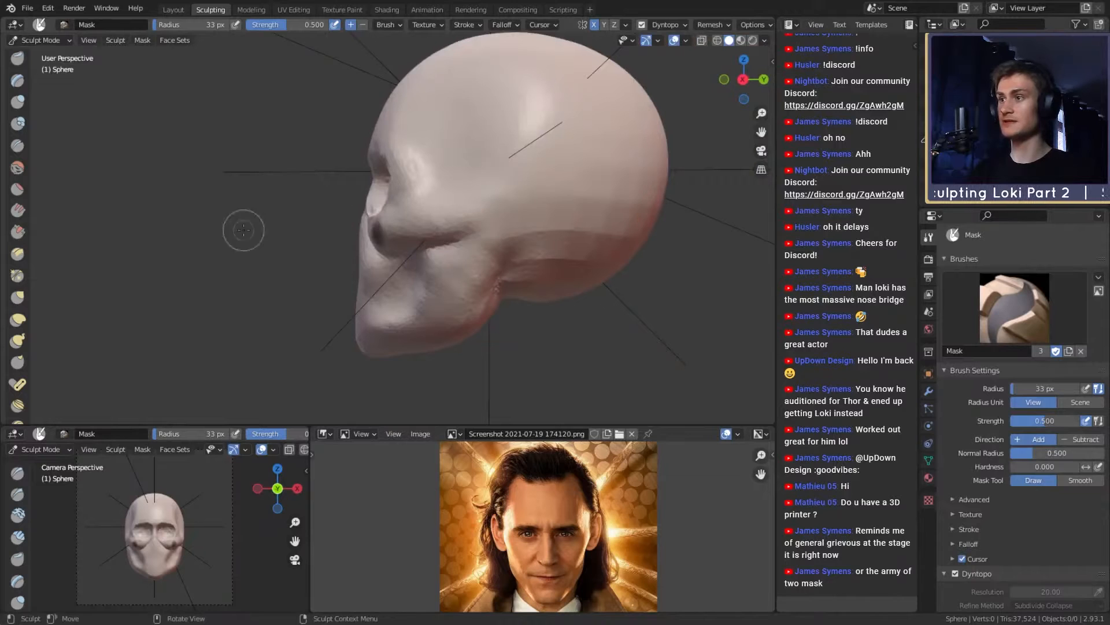
mouse_move(529, 224)
mouse_down()
mouse_move(393, 224)
mouse_move(483, 232)
mouse_up()
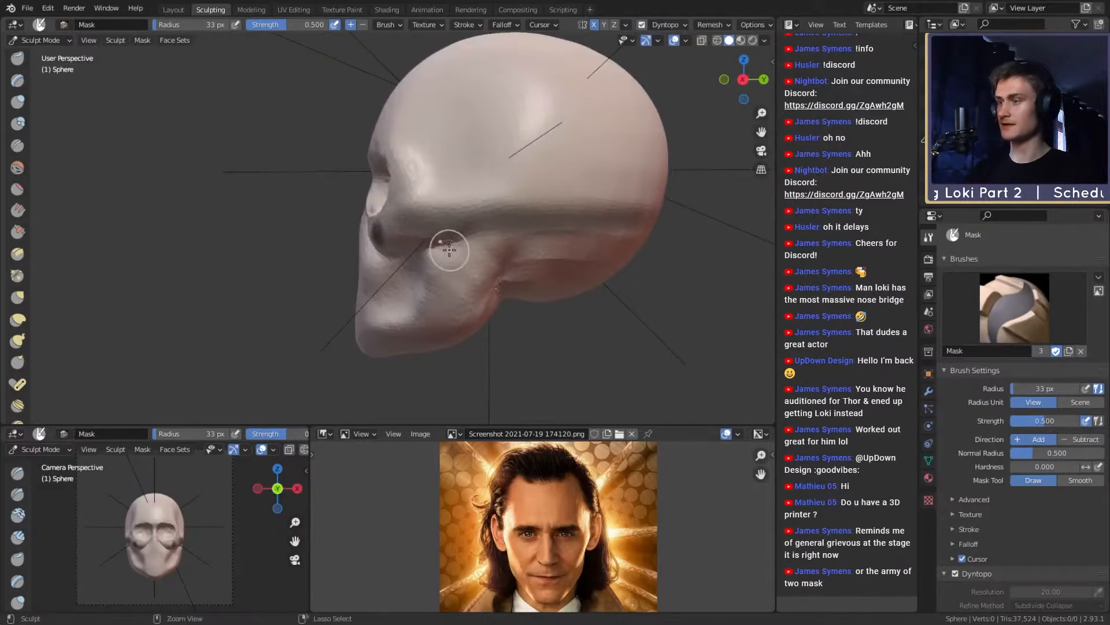
key(ctrl+z)
Step: Reshape the front of the cheekbone with an enlarged Grab brush, working from above the head
mouse_move(385, 225)
middle_down()
mouse_move(471, 248)
mouse_move(422, 211)
mouse_move(433, 243)
mouse_move(384, 259)
middle_up()
scroll(471, 248, up, 3)
key(g)
key(f)
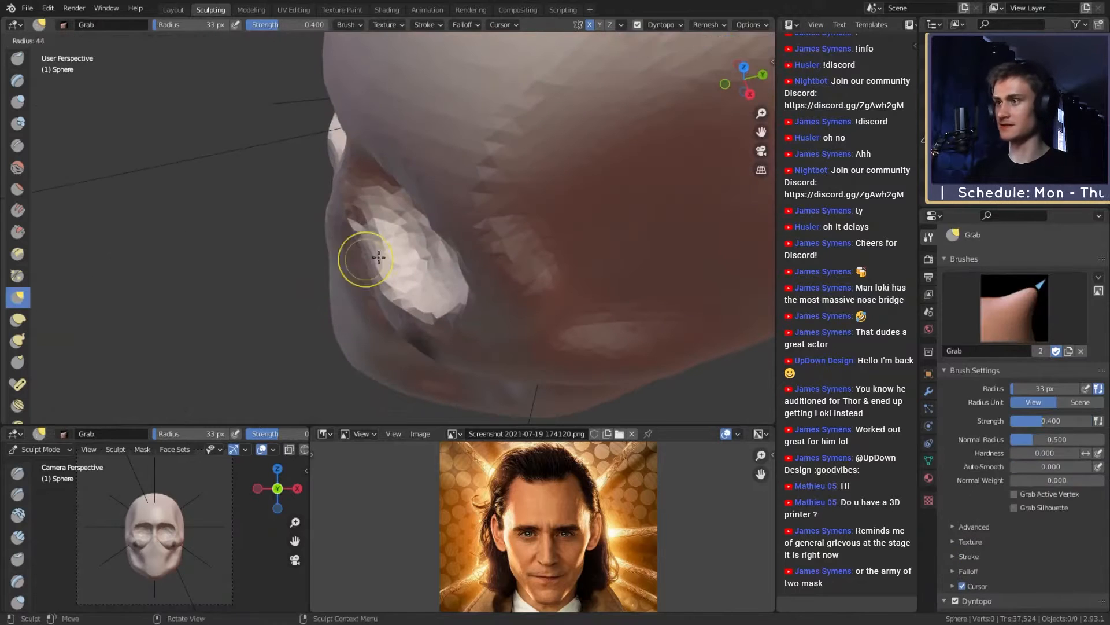
click(457, 258)
mouse_move(396, 255)
mouse_down()
mouse_move(374, 242)
mouse_move(408, 292)
mouse_up()
middle_drag(410, 292, 505, 226)
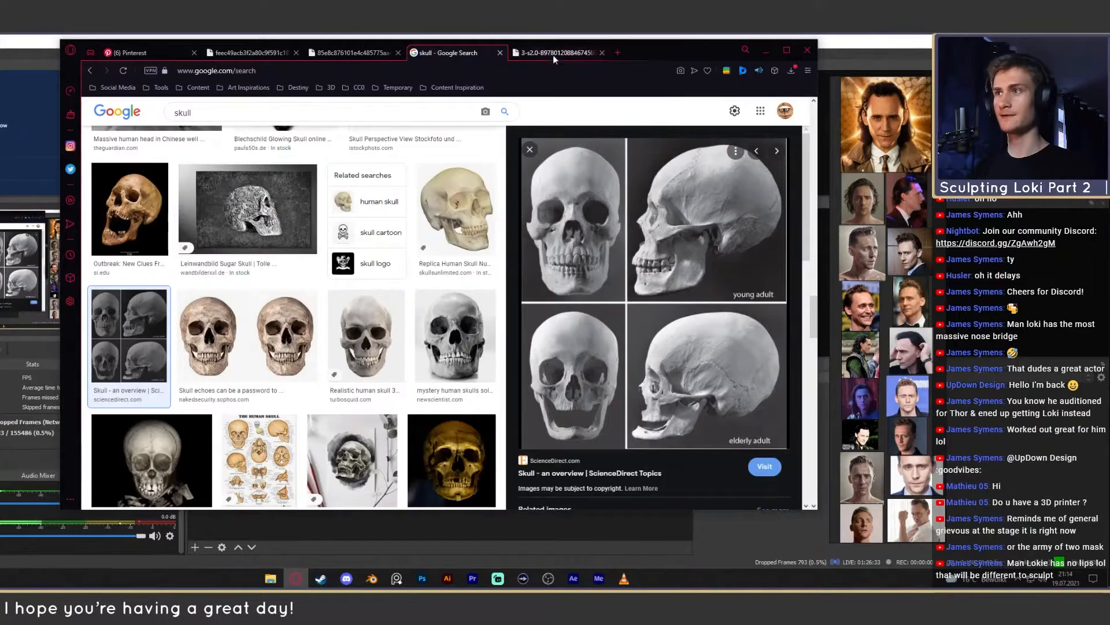
Step: Examine the young adult and elderly adult skull photos in the browser at higher magnification, then return to the sculpt
click(553, 53)
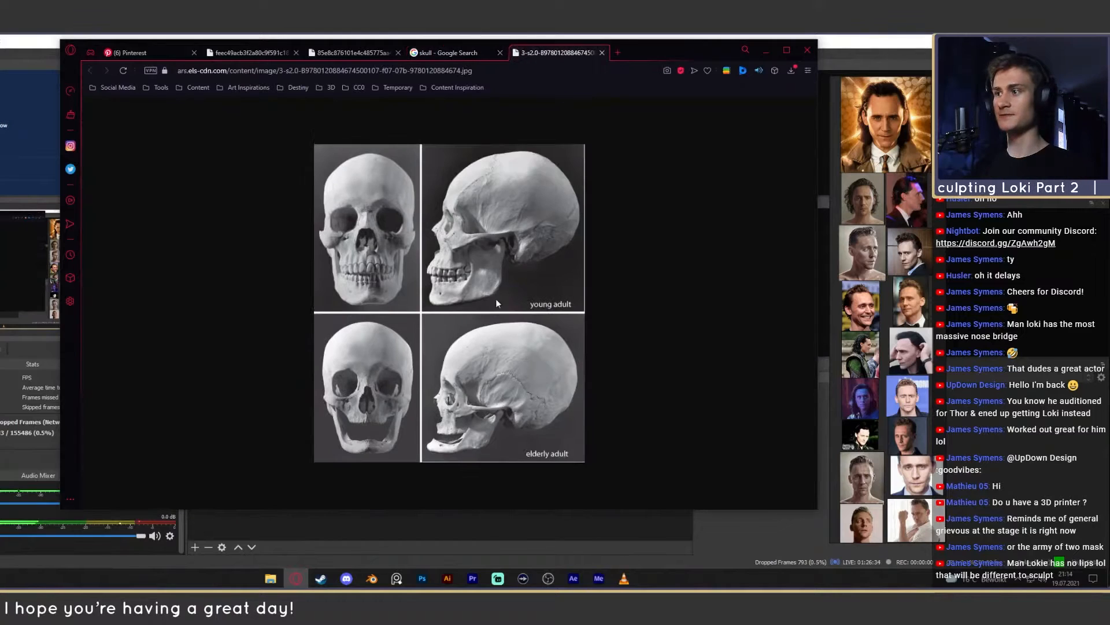
ctrl+scroll(456, 241, up, 5)
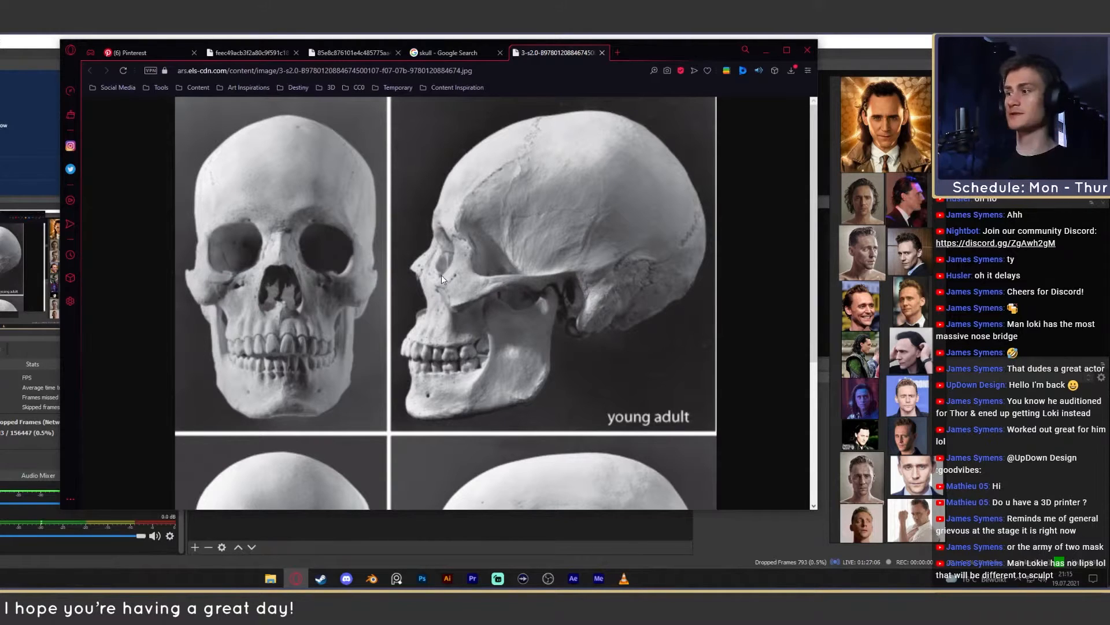
scroll(442, 277, down, 2)
scroll(441, 226, up, 1)
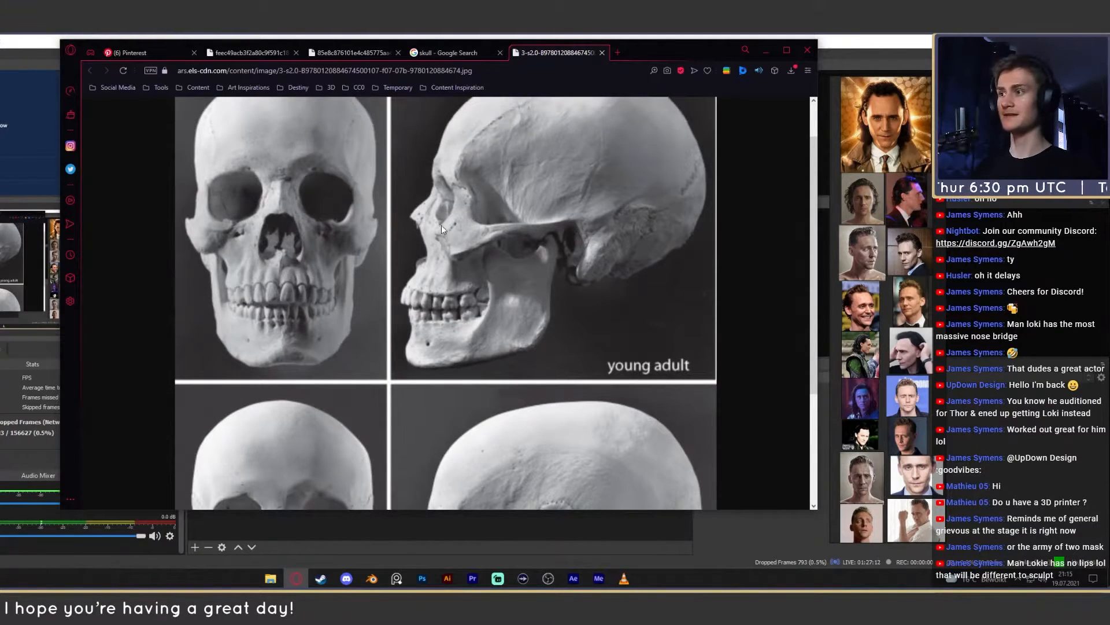
scroll(470, 269, down, 3)
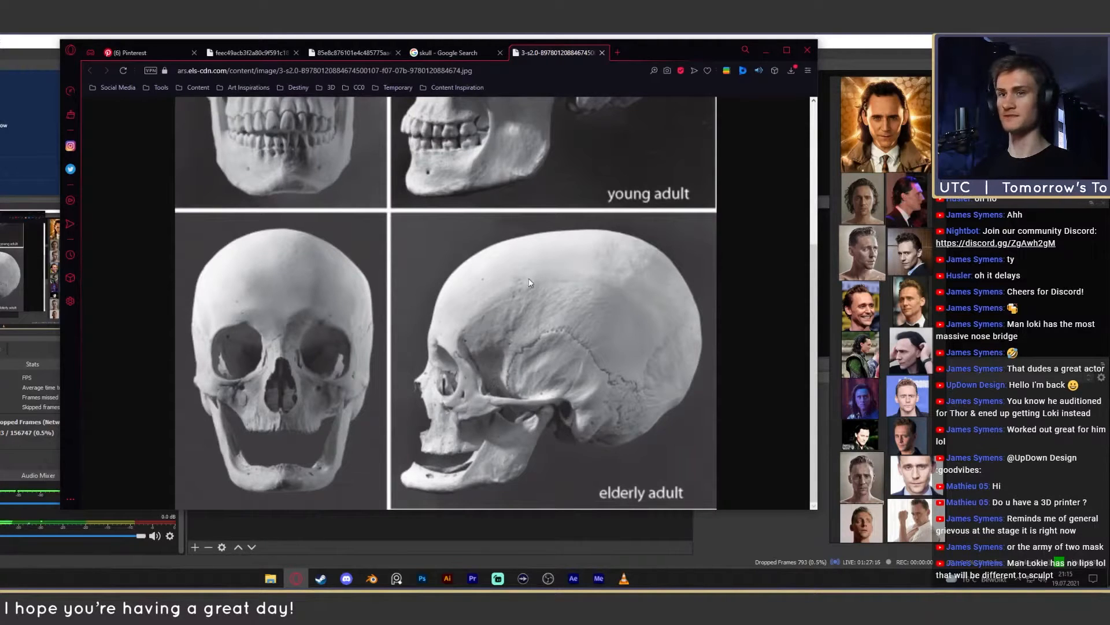
click(766, 50)
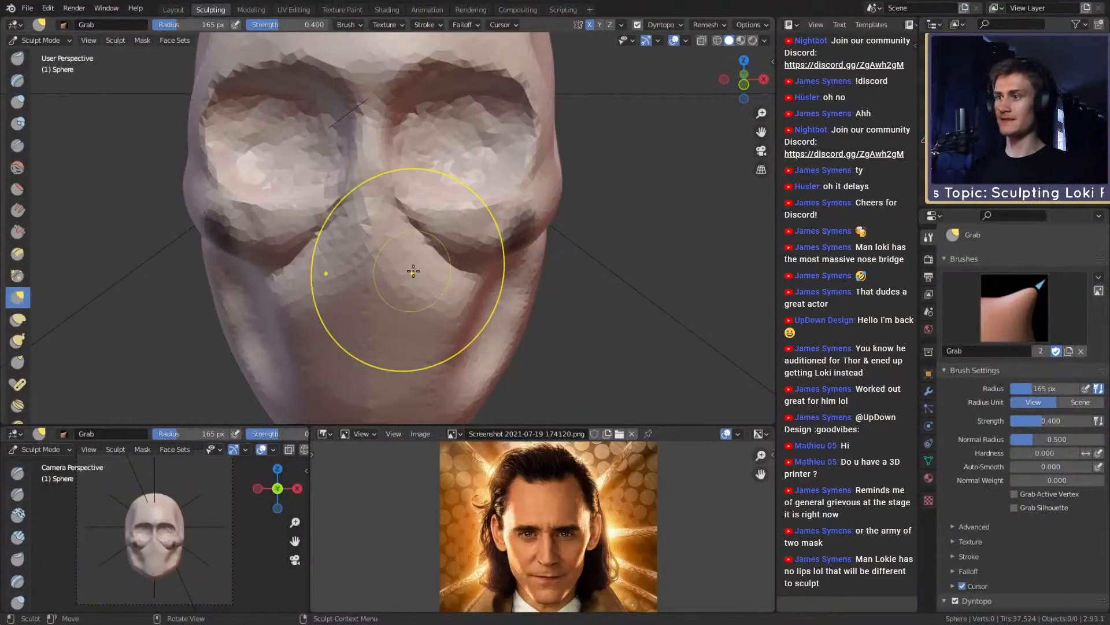
key(m)
middle_drag(470, 249, 422, 315)
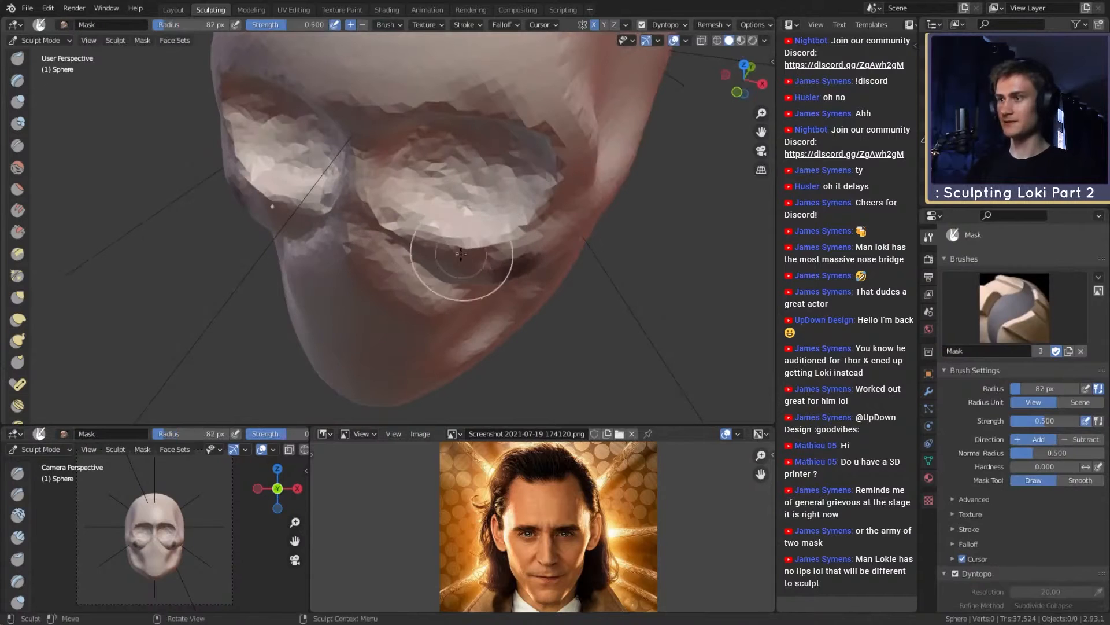
mouse_move(461, 253)
middle_down()
mouse_move(515, 251)
mouse_move(486, 241)
mouse_move(355, 62)
mouse_move(471, 255)
mouse_move(376, 263)
mouse_move(415, 181)
mouse_move(384, 230)
middle_up()
Step: Adjust the cheekbone contour beneath the eye socket with the Grab brush
key(g)
key(f)
click(396, 262)
scroll(414, 182, down, 2)
key(f)
click(393, 232)
drag(391, 233, 400, 228)
Step: Refine the outer eye socket rim and the cheekbone with the Grab brush at 85 px and 124 px
mouse_move(402, 227)
middle_down()
mouse_move(373, 241)
mouse_move(396, 238)
middle_up()
key(f)
click(369, 244)
key(f)
click(370, 236)
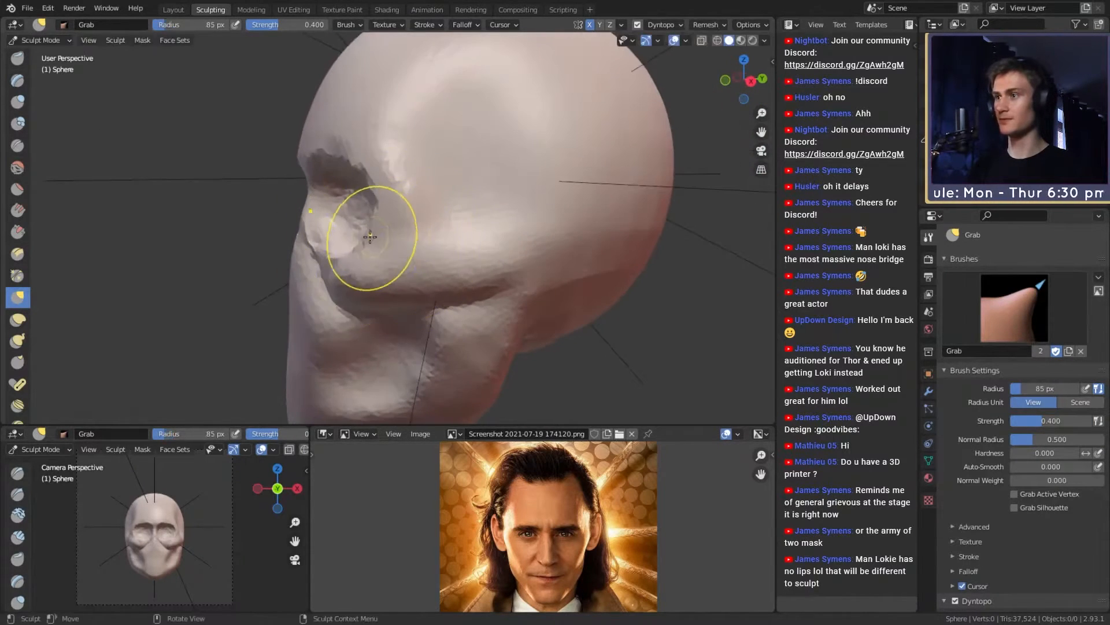
key(f)
mouse_move(389, 238)
alt+mouse_down()
mouse_move(372, 217)
mouse_move(492, 236)
alt+mouse_up()
click(401, 219)
mouse_move(492, 236)
ctrl+alt+mouse_down()
mouse_move(494, 279)
mouse_move(392, 293)
mouse_move(429, 213)
mouse_move(427, 244)
mouse_move(464, 215)
mouse_move(450, 315)
mouse_move(460, 239)
mouse_move(445, 257)
ctrl+alt+mouse_up()
key(f)
click(454, 243)
alt+shift+drag(459, 305, 461, 251)
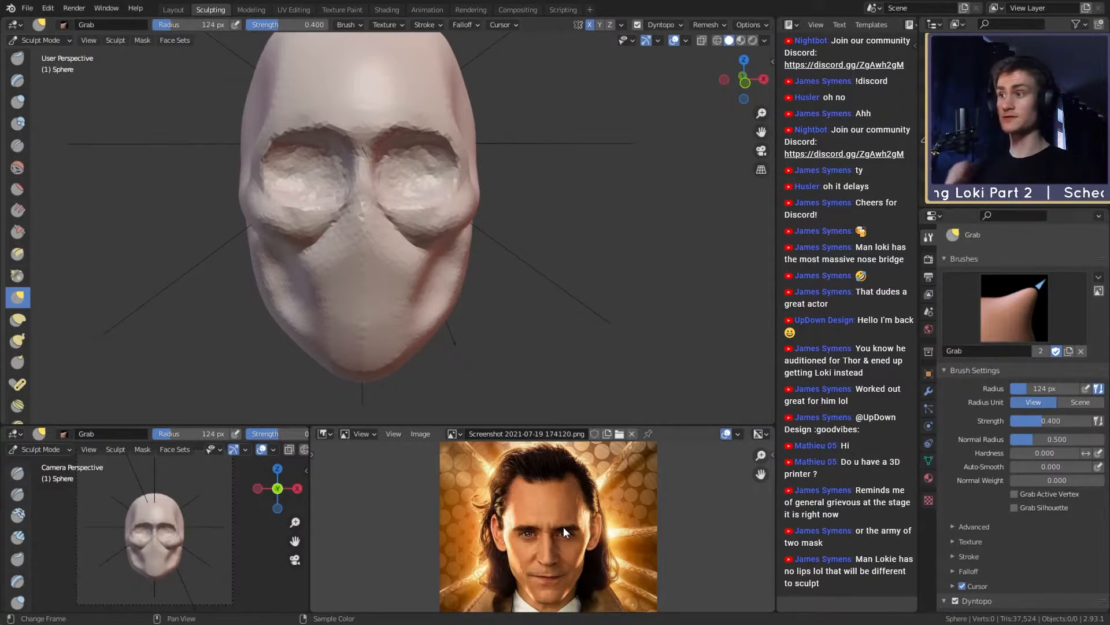
Step: Enlarge the Loki reference portrait and switch its image editor to Paint mode
scroll(543, 530, up, 2)
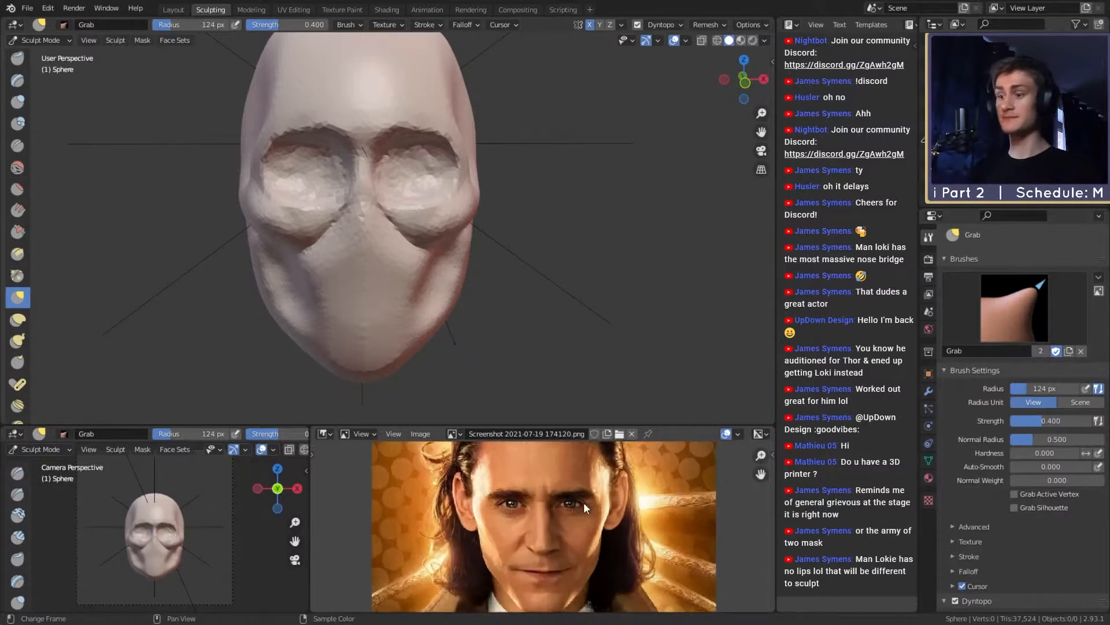
click(366, 432)
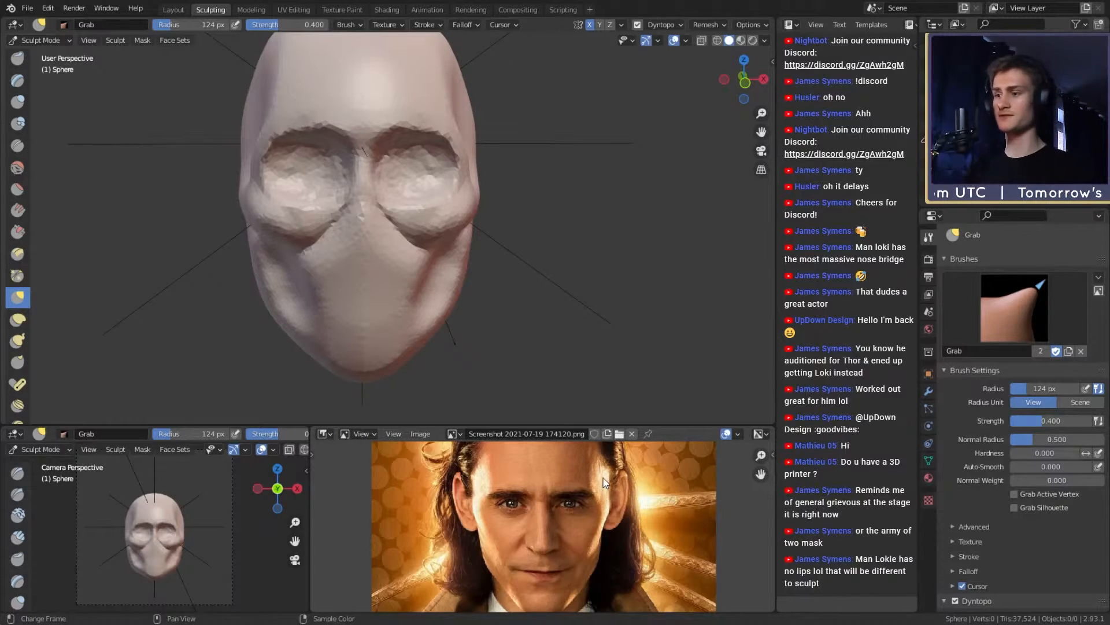
click(364, 432)
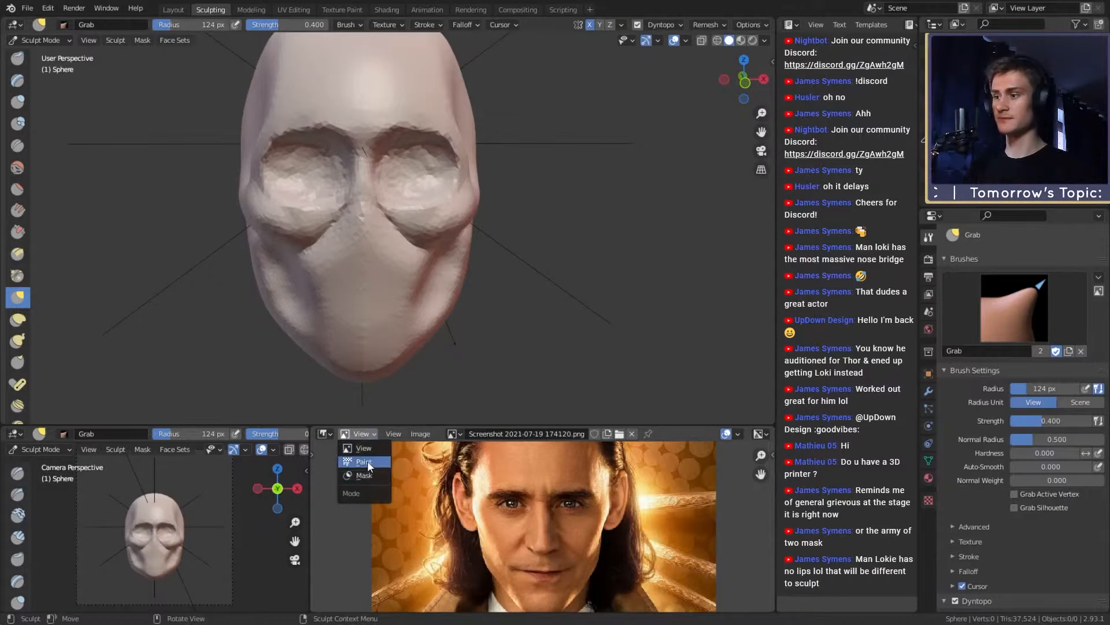
click(366, 460)
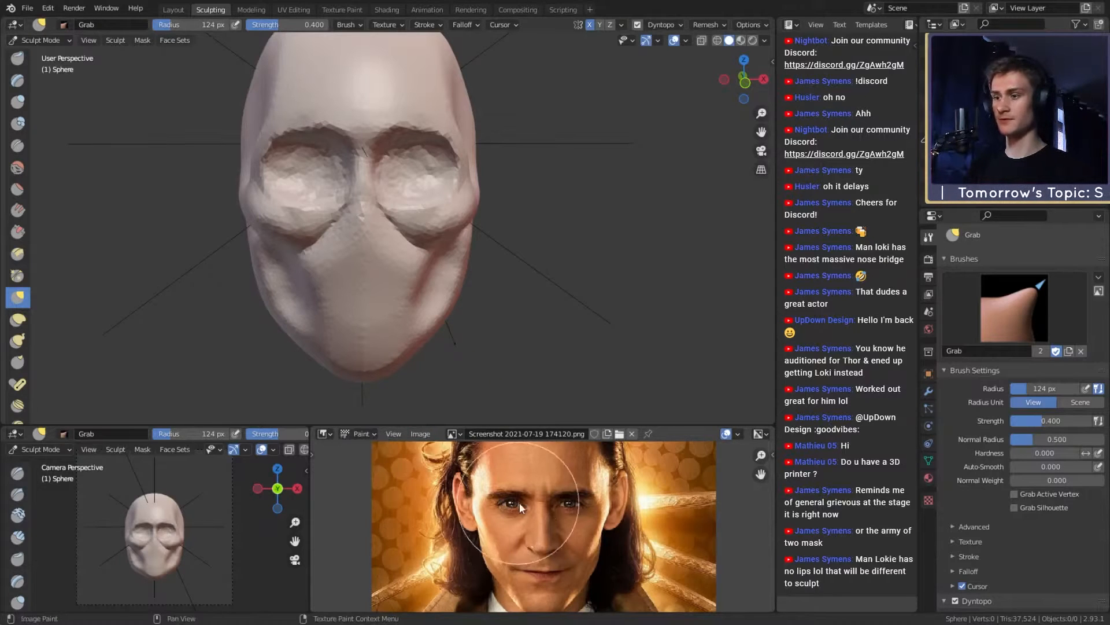
Step: Set the brush radius to 7 px and try a short white stroke beside the brow on the Loki portrait
key(f)
click(598, 499)
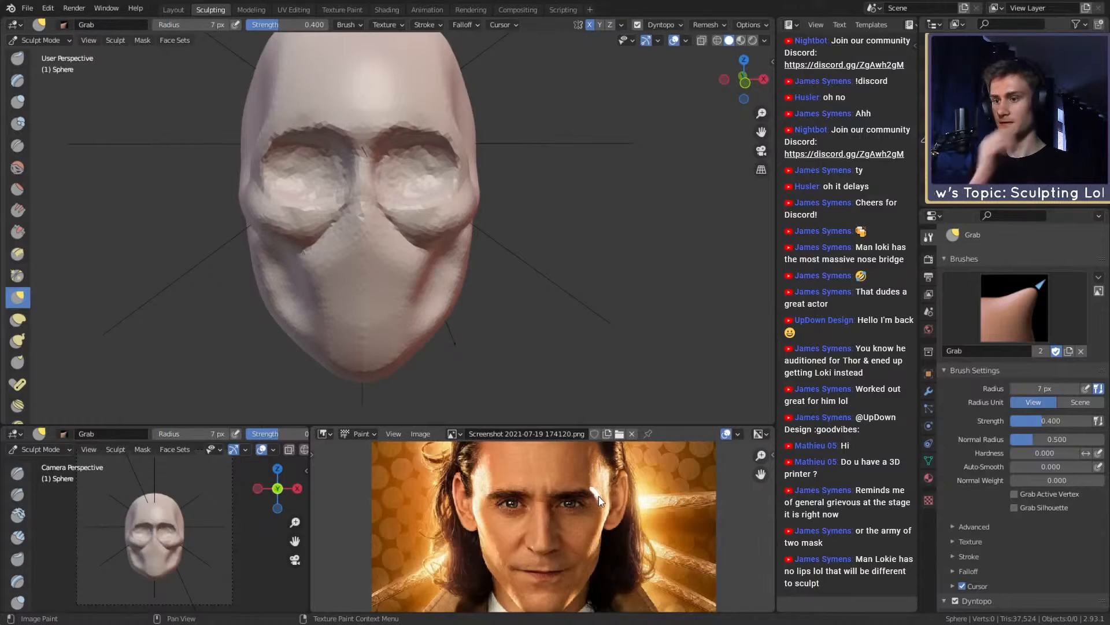
drag(598, 495, 602, 501)
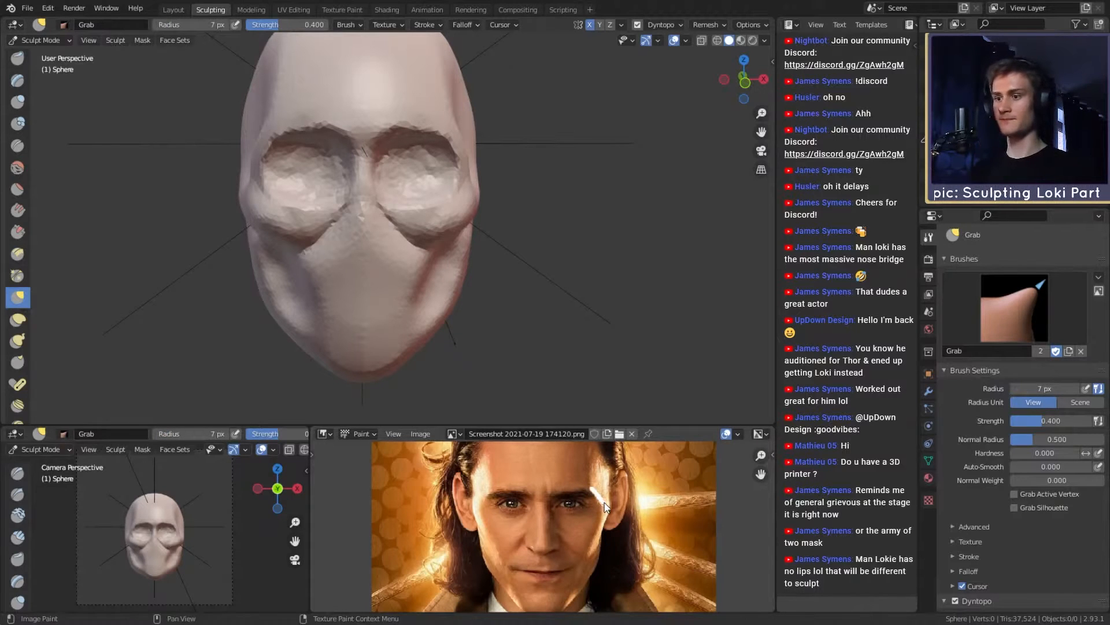
key(ctrl+z)
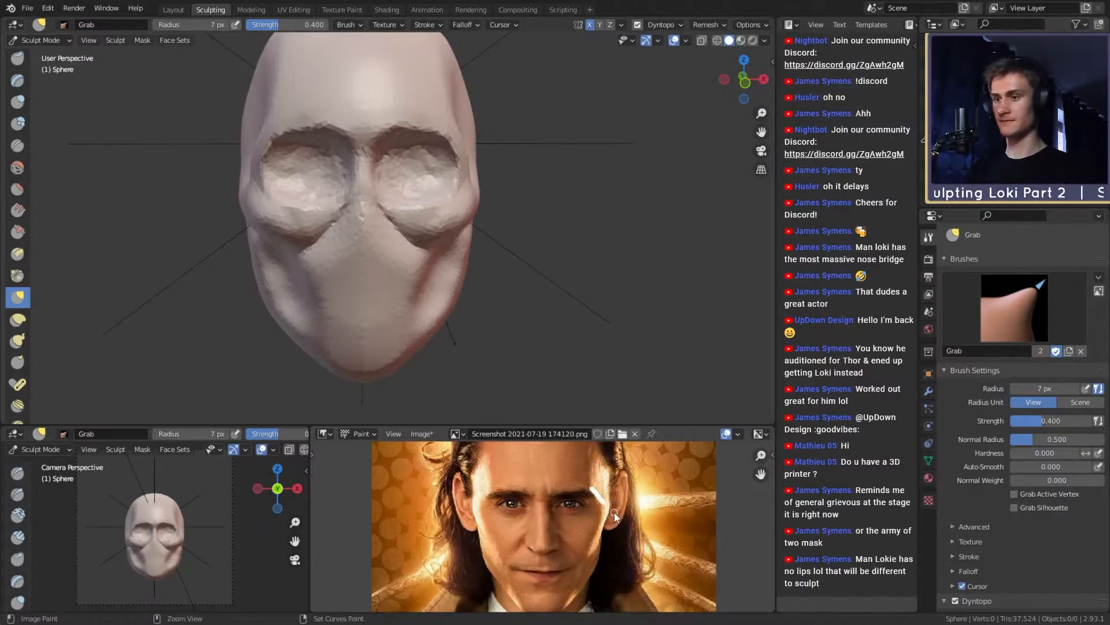
Step: Paint white skull guides on the portrait for the eye socket, the temple edge and the outer cheekbone
scroll(511, 230, down, 2)
middle_drag(511, 230, 506, 248)
scroll(506, 248, up, 2)
shift+middle_drag(492, 188, 482, 227)
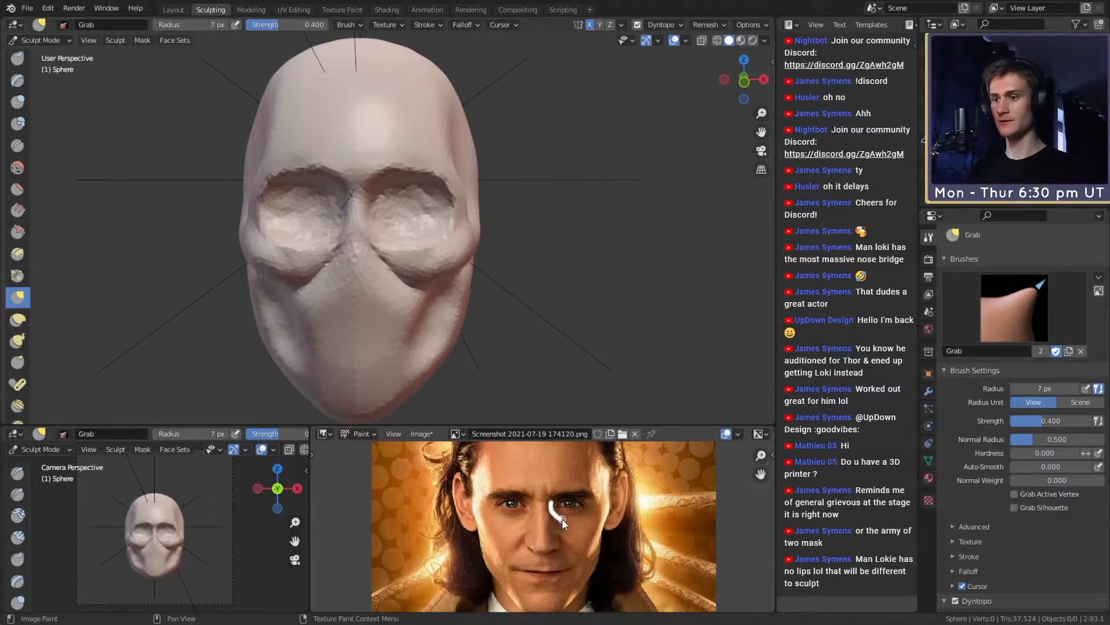
mouse_move(566, 519)
mouse_down()
mouse_move(591, 507)
mouse_move(576, 495)
mouse_move(549, 500)
mouse_up()
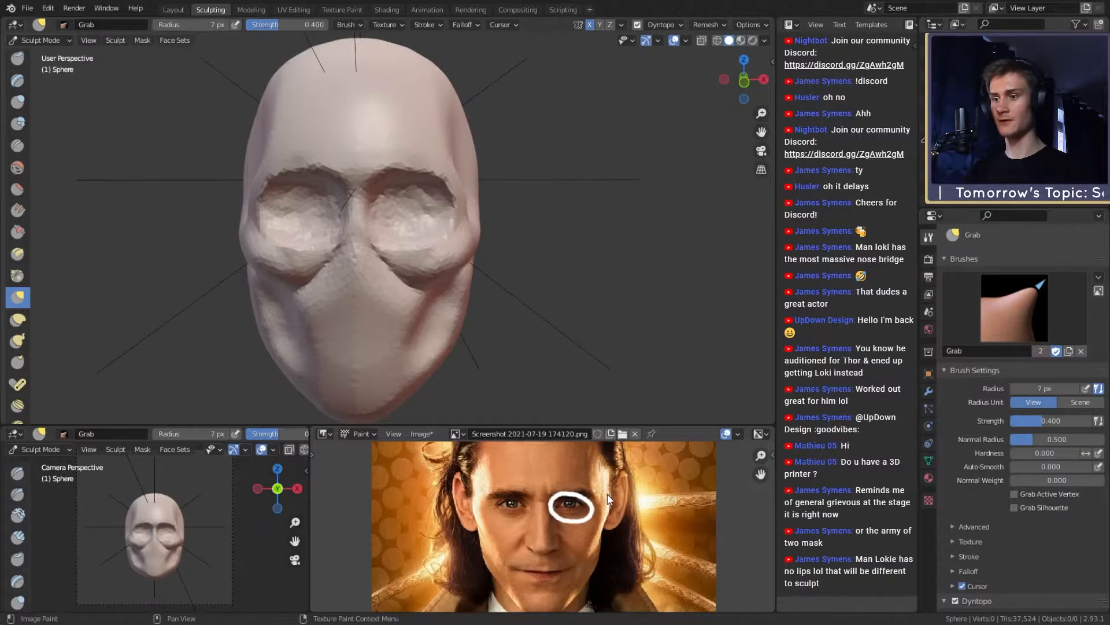
mouse_move(607, 492)
mouse_down()
mouse_move(597, 500)
mouse_move(589, 481)
mouse_move(590, 449)
mouse_up()
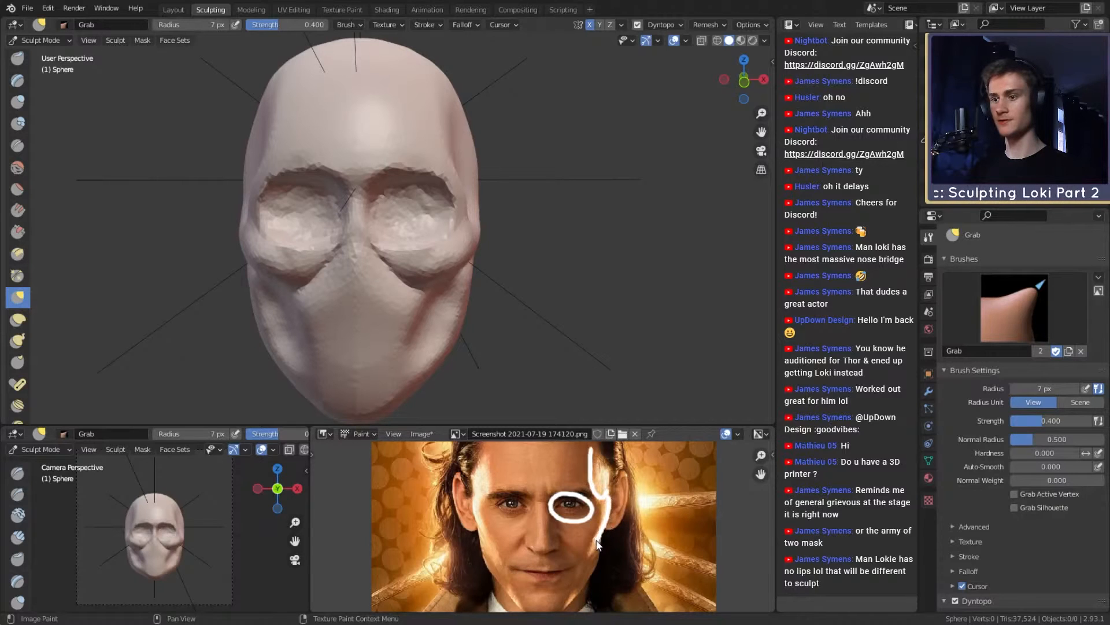
drag(600, 535, 581, 546)
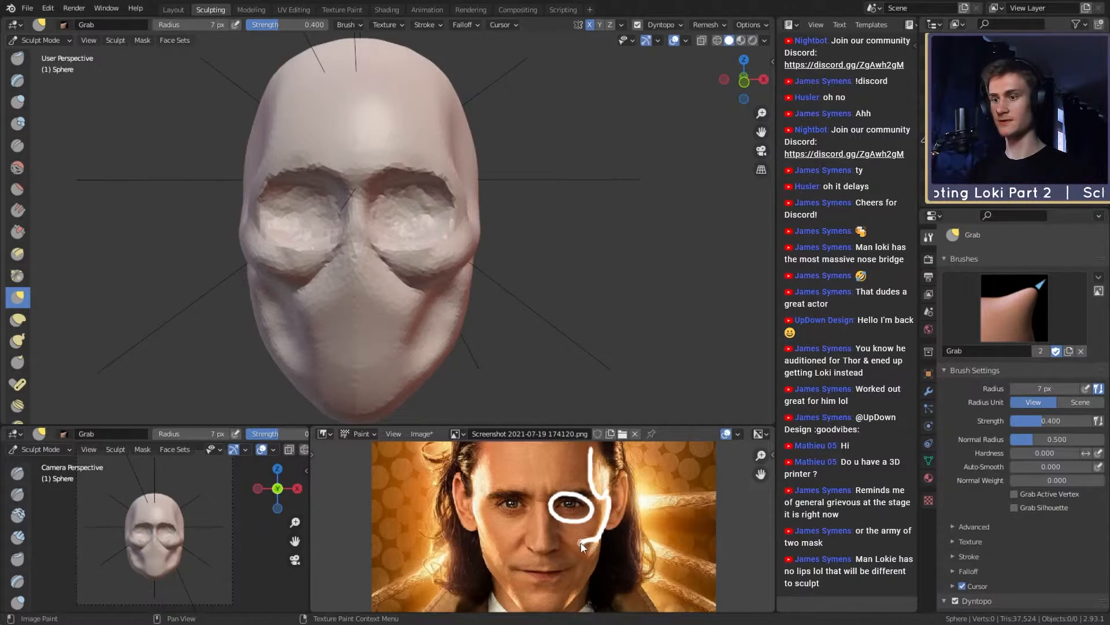
Step: Paint the teeth, the cheek hollow, the jawline and the chin as white skull guides on the portrait
mouse_move(608, 560)
middle_down()
mouse_move(601, 505)
mouse_move(580, 515)
middle_up()
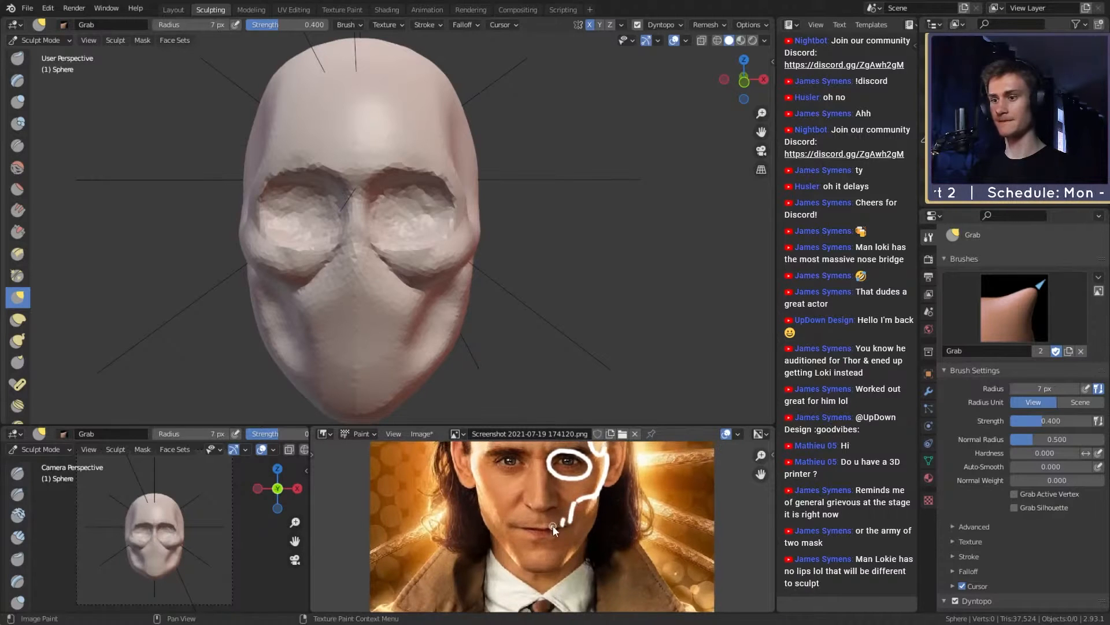
drag(553, 525, 546, 524)
middle_drag(595, 500, 595, 505)
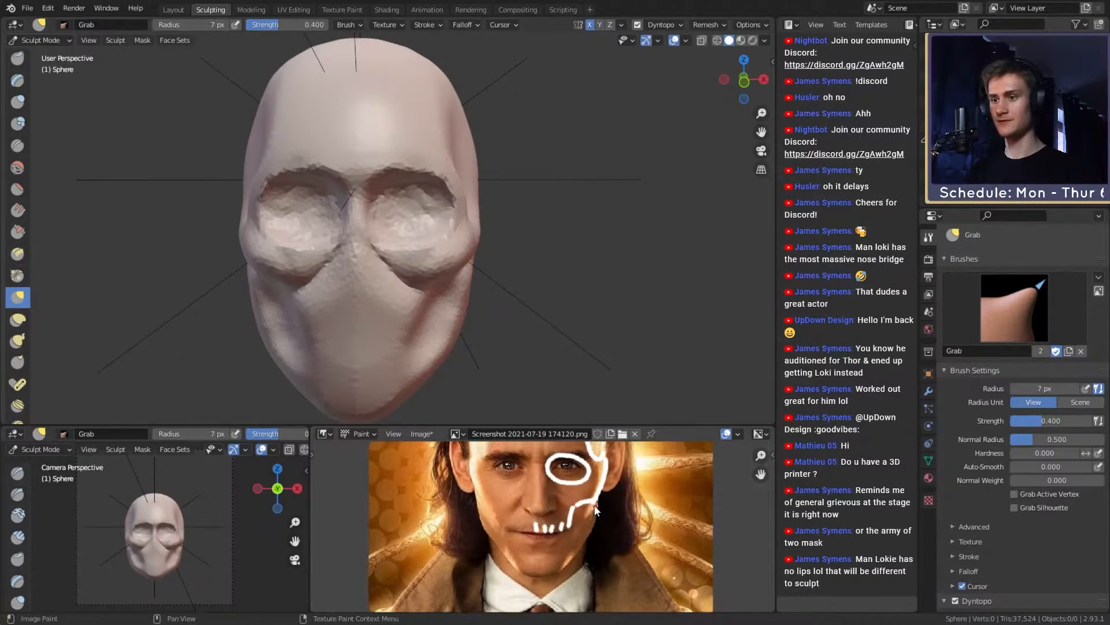
drag(598, 502, 594, 526)
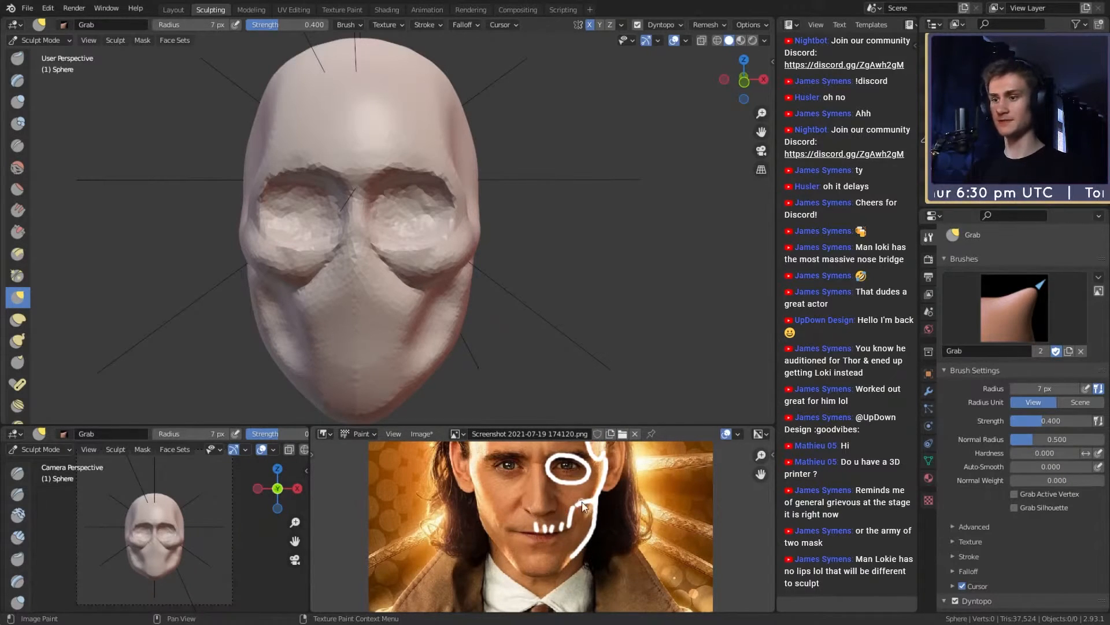
drag(580, 522, 573, 540)
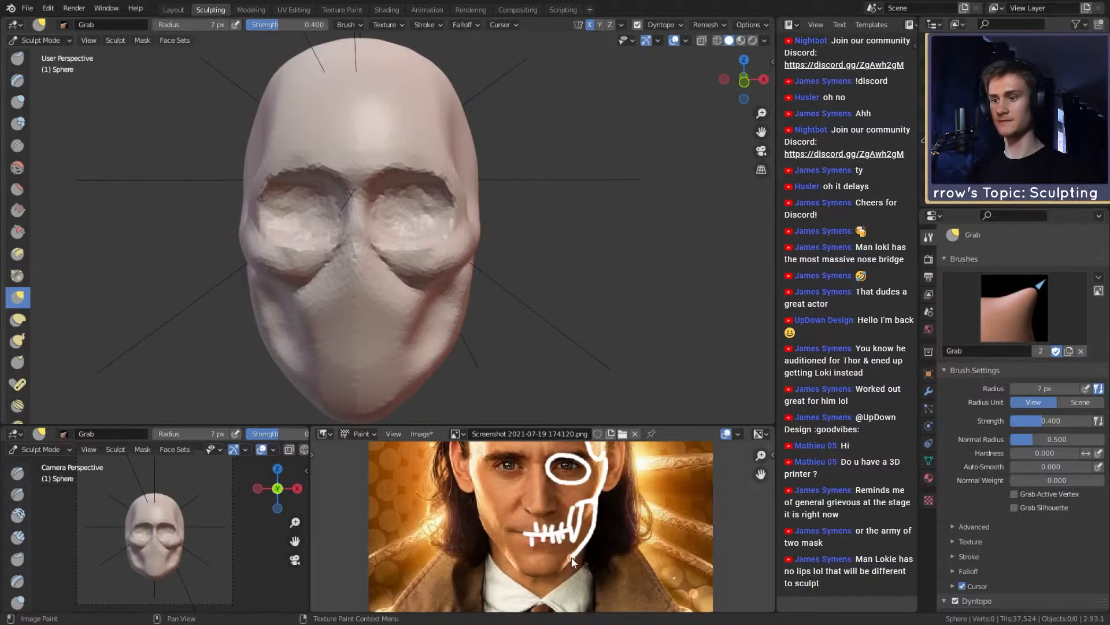
drag(566, 566, 552, 573)
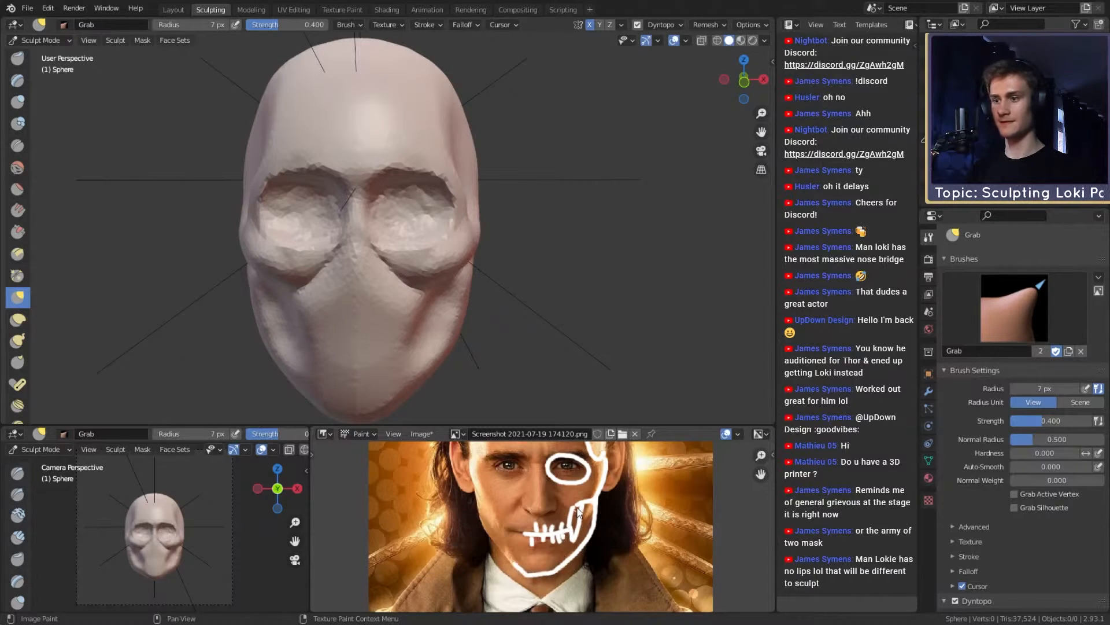
Step: Outline the nasal opening on the portrait and review the painted skull overlay at several magnifications
middle_drag(552, 479, 549, 509)
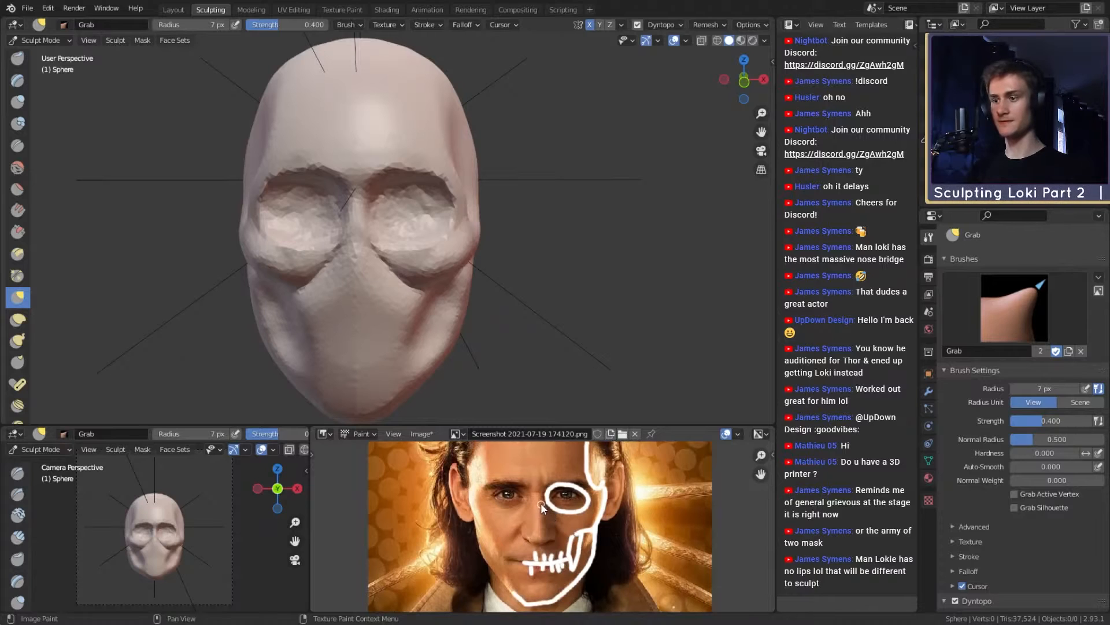
mouse_move(525, 529)
mouse_down()
mouse_move(549, 540)
mouse_move(549, 514)
mouse_up()
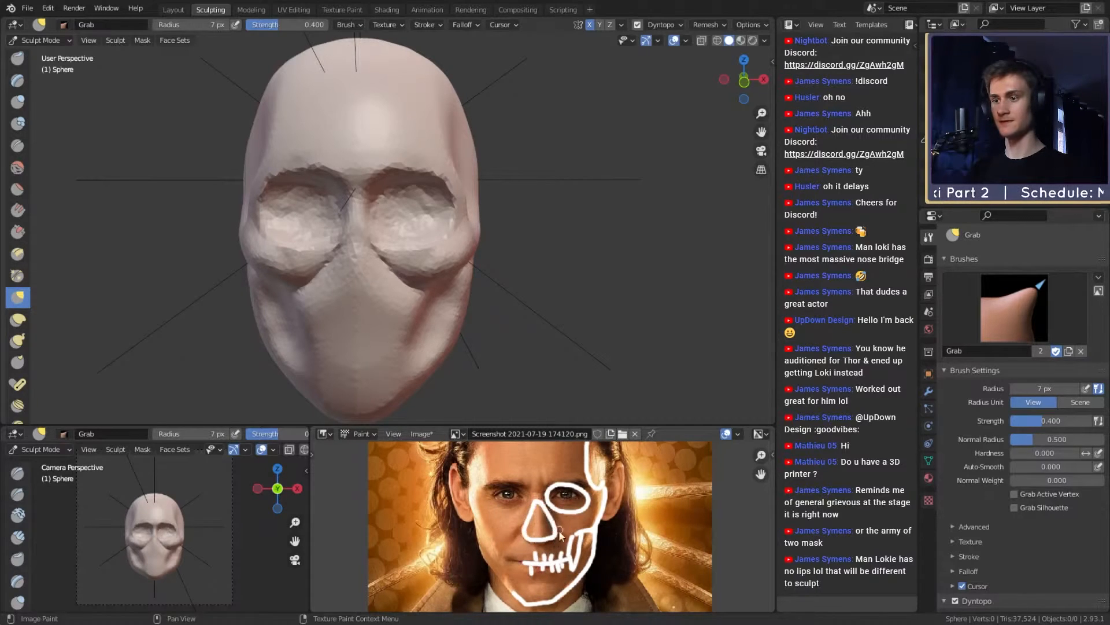
scroll(596, 544, down, 4)
scroll(596, 540, up, 6)
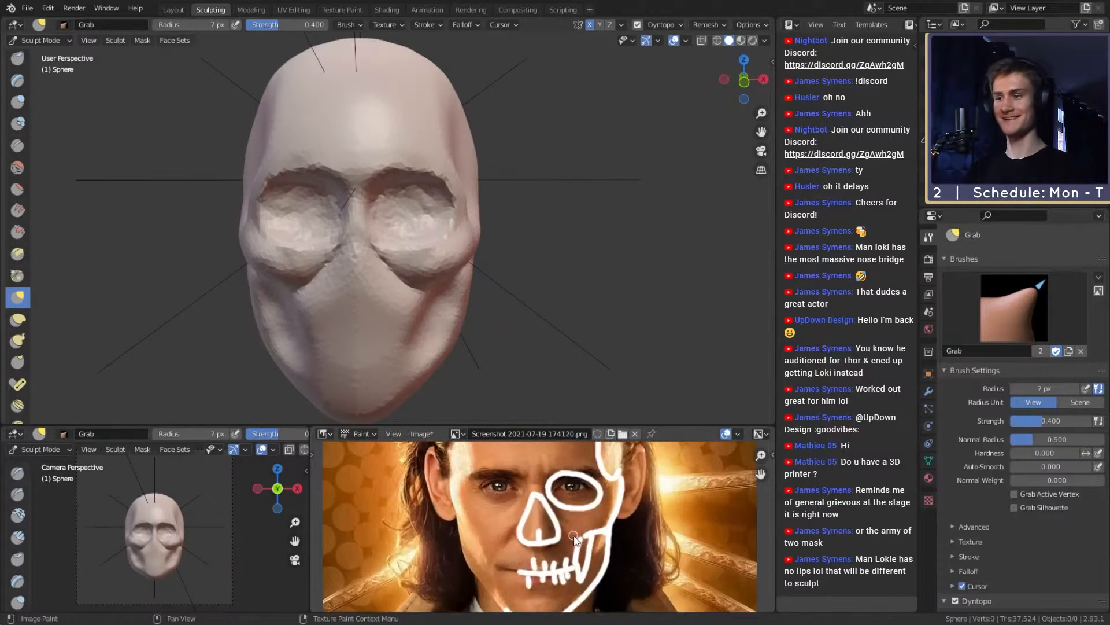
scroll(572, 518, down, 4)
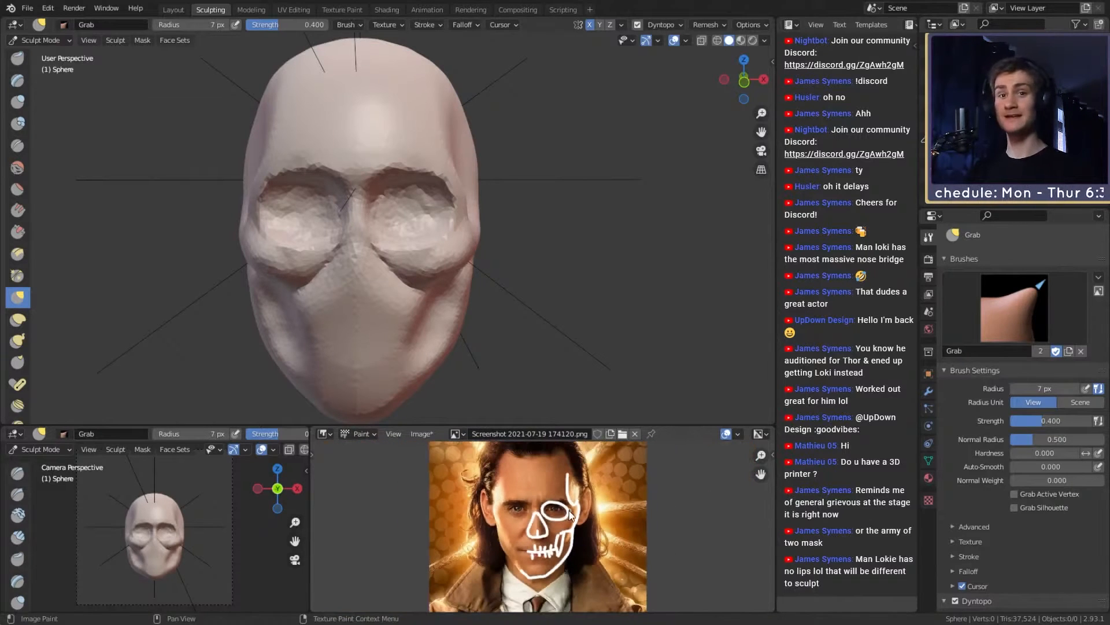
scroll(570, 514, up, 3)
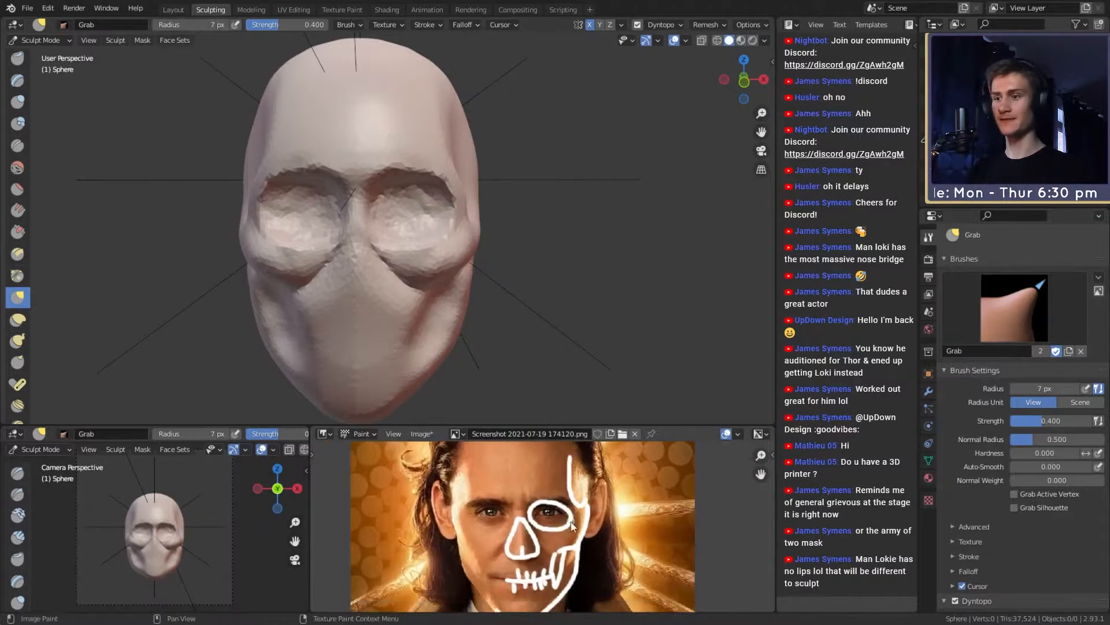
scroll(570, 525, down, 3)
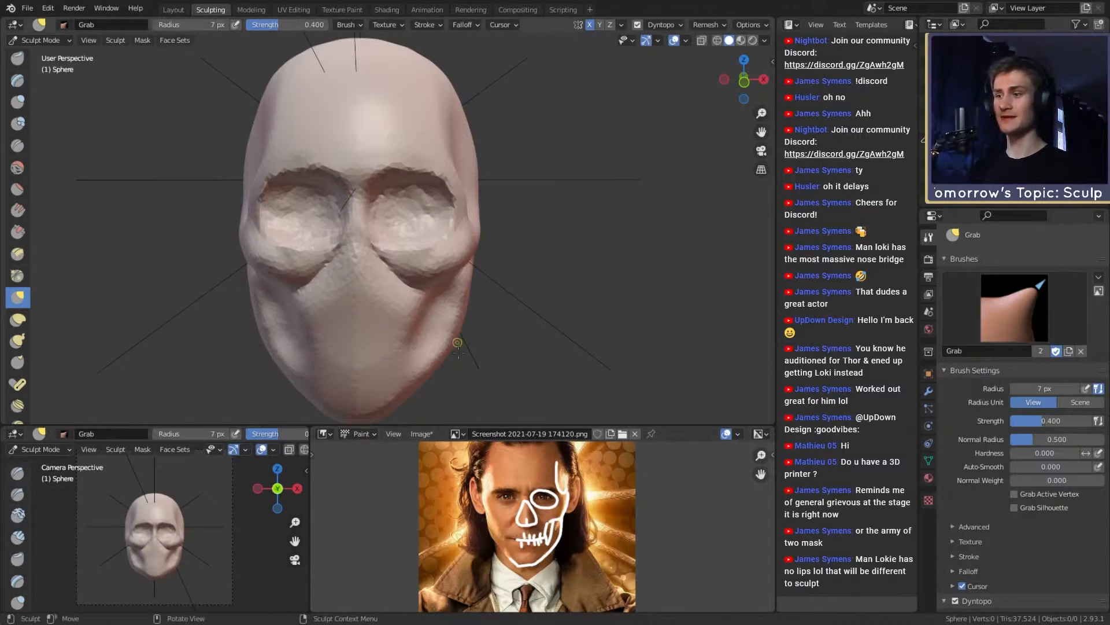
Step: Undo all the white skull guide strokes painted on the Loki portrait
scroll(391, 292, down, 3)
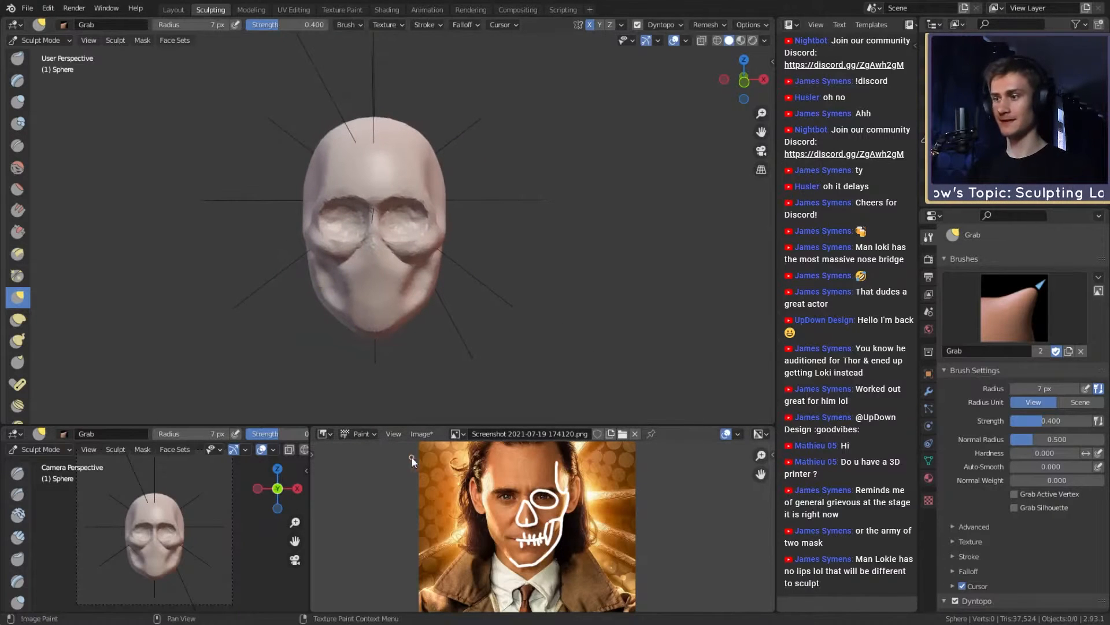
key(ctrl+z)
key(ctrl+z)
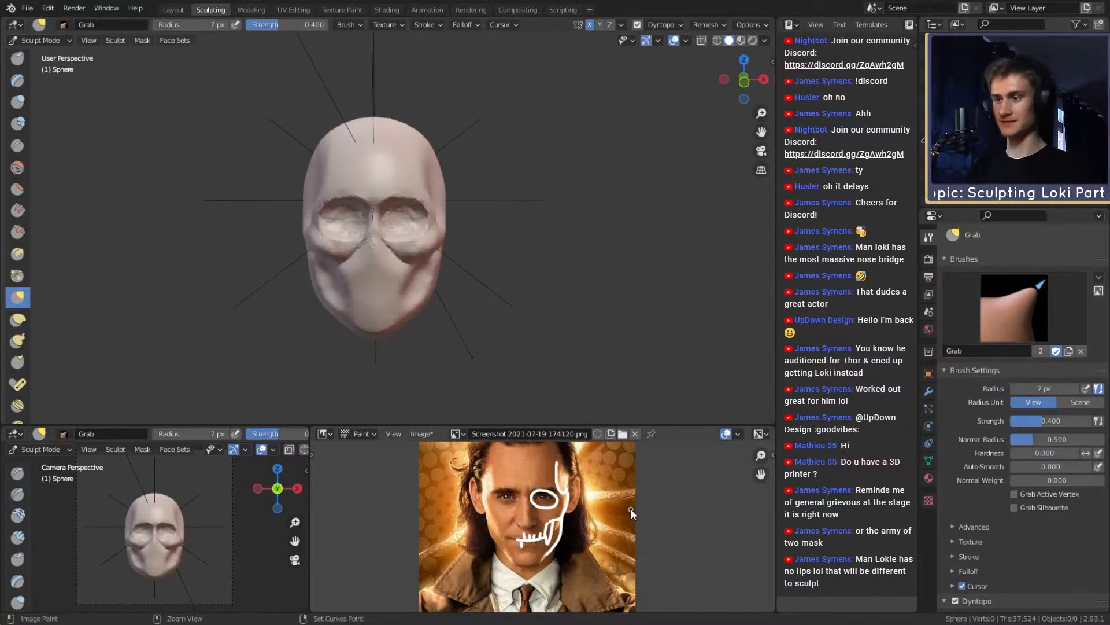
key(ctrl+z)
key(ctrl+z)
key(ctrl+z)
key(ctrl+z)
key(ctrl+z)
key(ctrl+z)
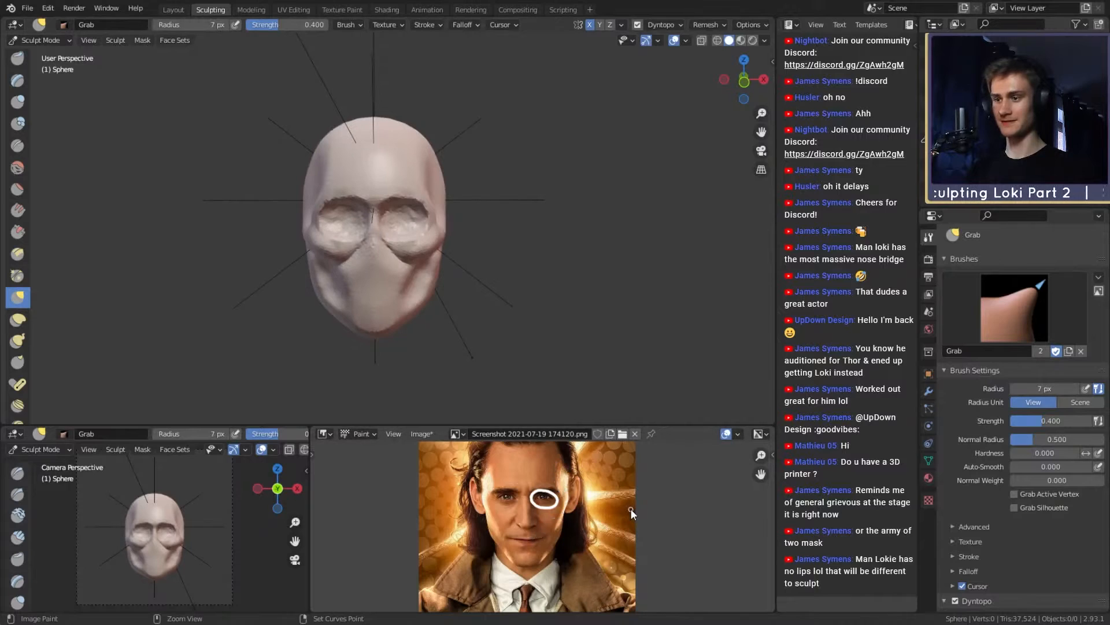
key(ctrl+z)
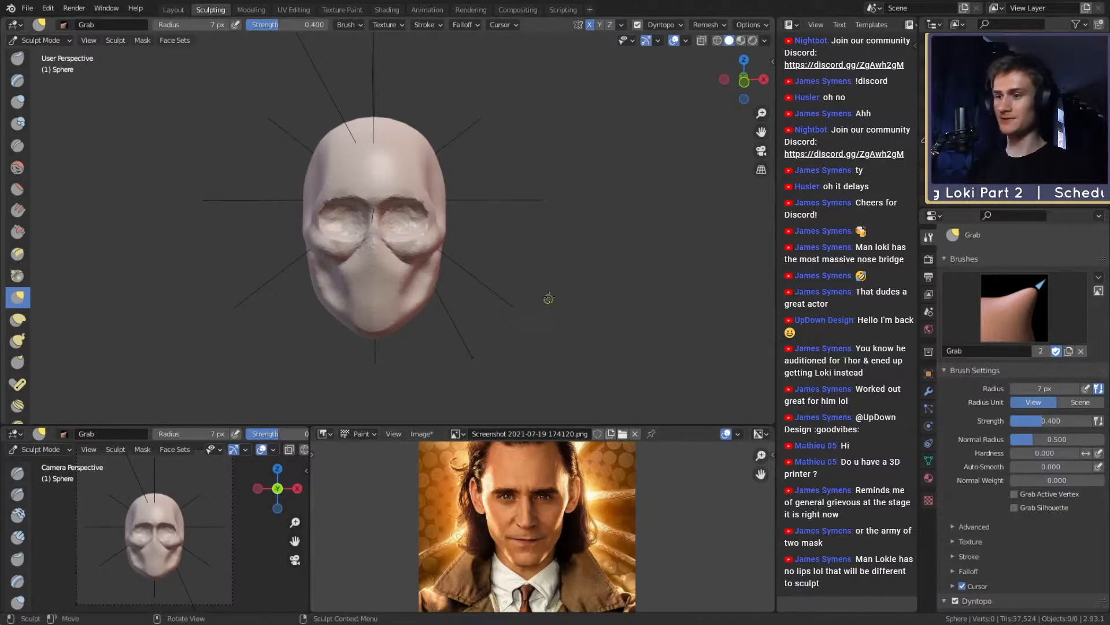
middle_drag(548, 298, 529, 266)
ctrl+middle_drag(529, 266, 515, 226)
middle_drag(514, 227, 501, 227)
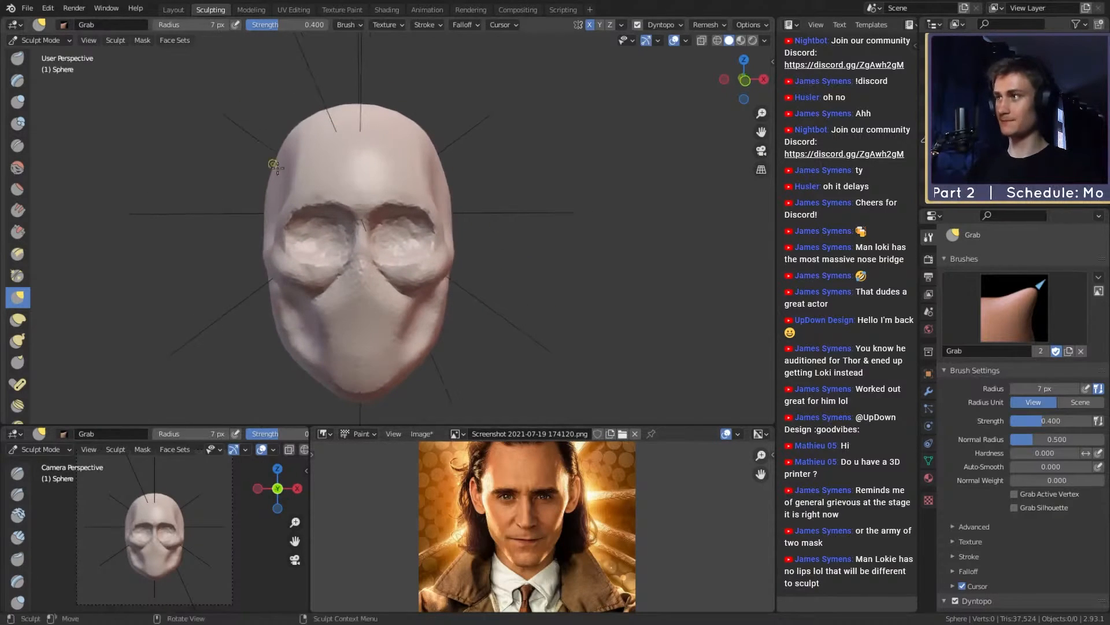
key(m)
middle_drag(433, 207, 437, 247)
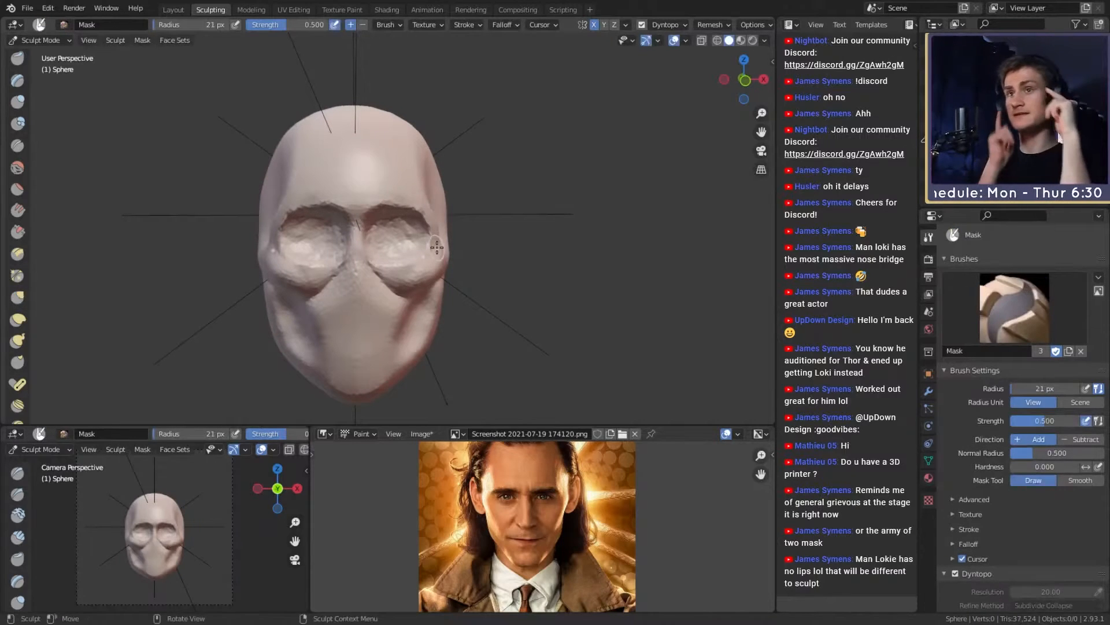
mouse_move(437, 248)
middle_down()
mouse_move(436, 230)
mouse_move(375, 165)
mouse_move(387, 175)
middle_up()
Step: Pull the outer eye socket and cheekbone inward with the Grab brush at 222 px
key(g)
mouse_move(453, 237)
middle_down()
mouse_move(399, 251)
mouse_move(409, 229)
mouse_move(427, 231)
mouse_move(425, 241)
middle_up()
key(f)
click(412, 231)
key(f)
click(481, 249)
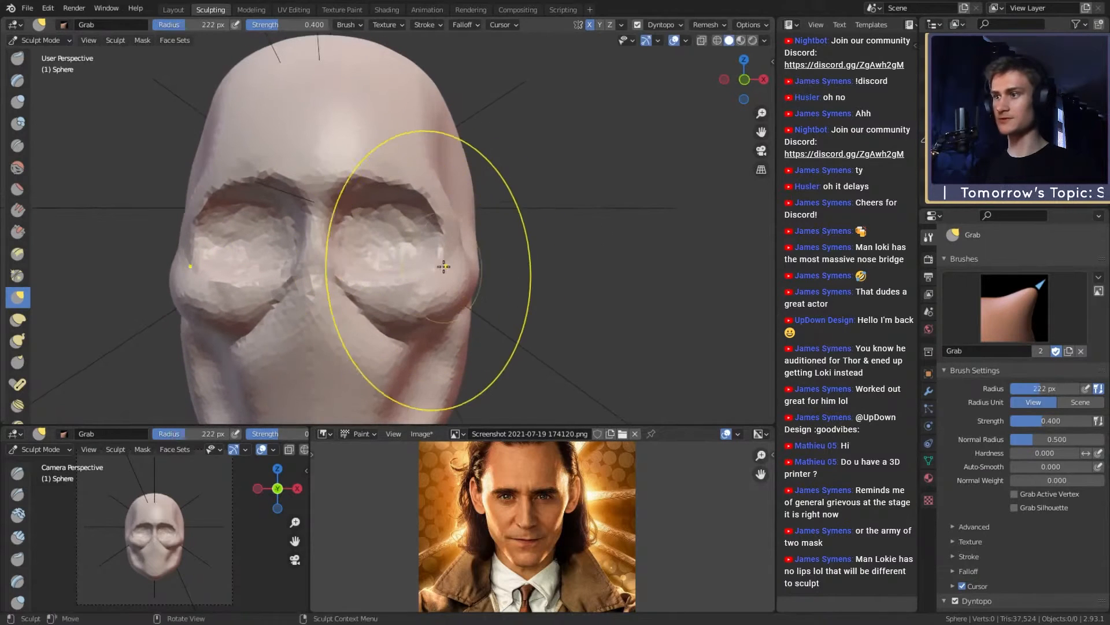
drag(446, 266, 425, 269)
mouse_move(426, 269)
middle_down()
mouse_move(439, 227)
mouse_move(427, 242)
mouse_move(444, 231)
mouse_move(435, 273)
middle_up()
Step: Resize the Grab brush and nudge the outer rim of the eye socket slightly inward
key(f)
click(429, 229)
key(f)
click(442, 238)
mouse_move(435, 273)
middle_down()
mouse_move(413, 243)
mouse_move(418, 262)
mouse_move(451, 239)
middle_up()
key(f)
click(422, 281)
key(f)
click(473, 238)
drag(459, 216, 452, 214)
shift+middle_drag(435, 231, 461, 259)
Step: Pull the lower cheekbone slightly inward and upward with the Grab brush at 164 px
key(f)
click(438, 309)
middle_drag(444, 320, 454, 293)
drag(458, 293, 452, 285)
middle_drag(474, 240, 469, 278)
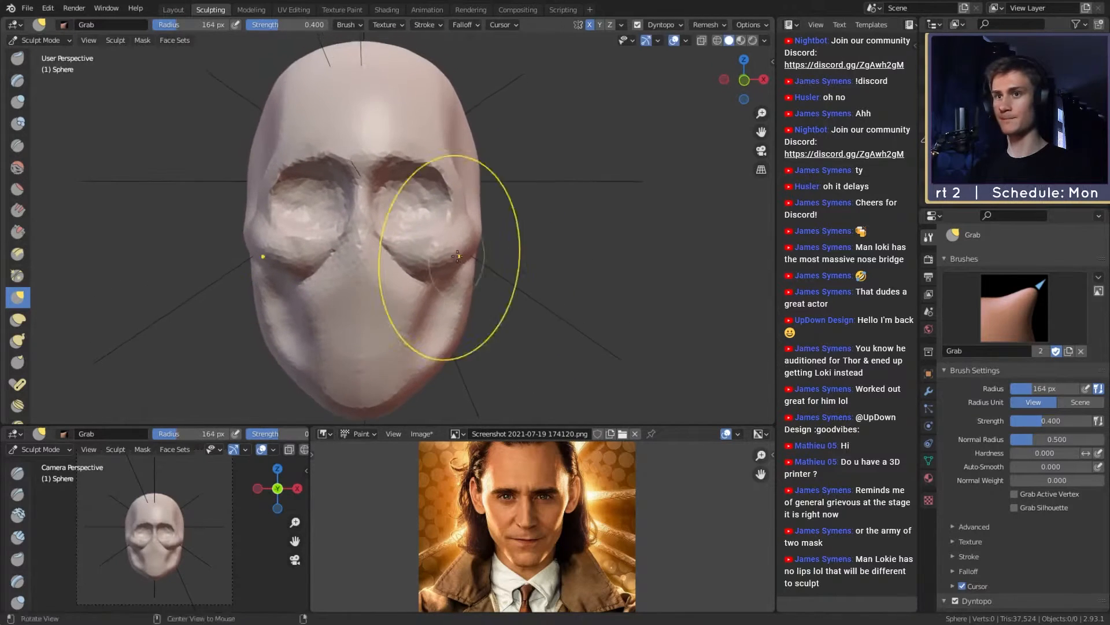
Step: Adjust the brow ridge along the upper eye socket rim with the Grab brush at 88 px
key(f)
click(517, 254)
mouse_move(448, 224)
middle_down()
mouse_move(509, 226)
mouse_move(454, 223)
mouse_move(436, 248)
middle_up()
middle_drag(382, 203, 383, 202)
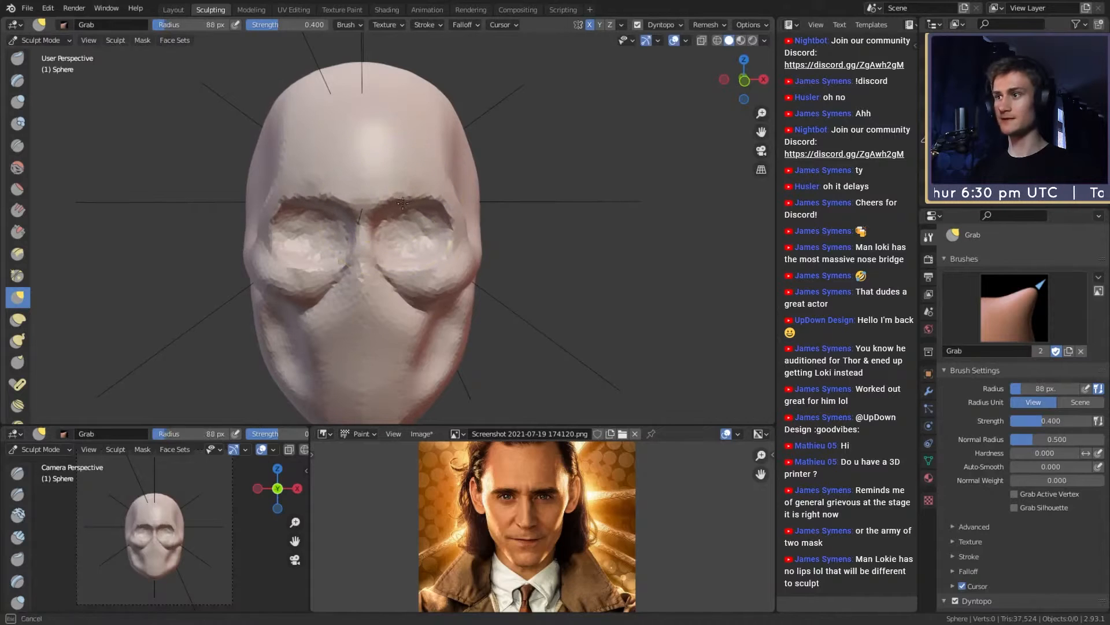
middle_drag(405, 198, 411, 208)
scroll(412, 208, up, 2)
mouse_move(412, 208)
alt+mouse_down()
mouse_move(407, 220)
mouse_move(460, 200)
alt+mouse_up()
Step: Refine the upper outer corner of the eye socket with the Grab brush, reducing its radius from 154 px to 122 px
key(f)
click(438, 209)
middle_drag(459, 202, 451, 206)
key(f)
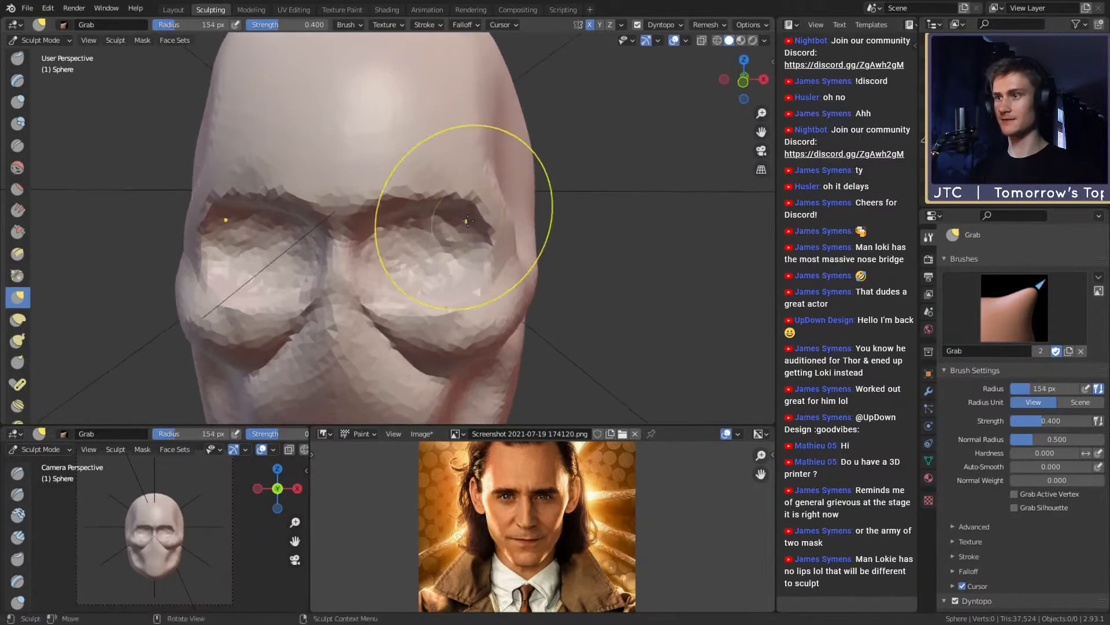
click(448, 206)
drag(462, 214, 464, 210)
mouse_move(472, 202)
ctrl+alt+mouse_down()
mouse_move(464, 289)
mouse_move(476, 243)
mouse_move(476, 312)
mouse_move(475, 219)
mouse_move(470, 252)
ctrl+alt+mouse_up()
ctrl+alt+drag(457, 323, 438, 263)
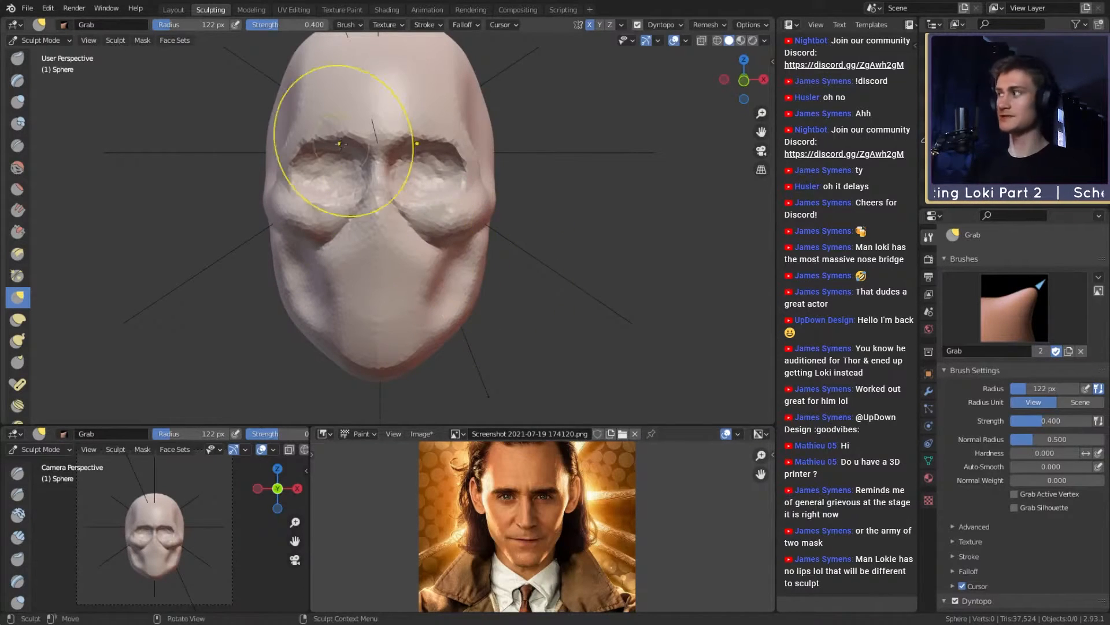
alt+drag(537, 262, 542, 254)
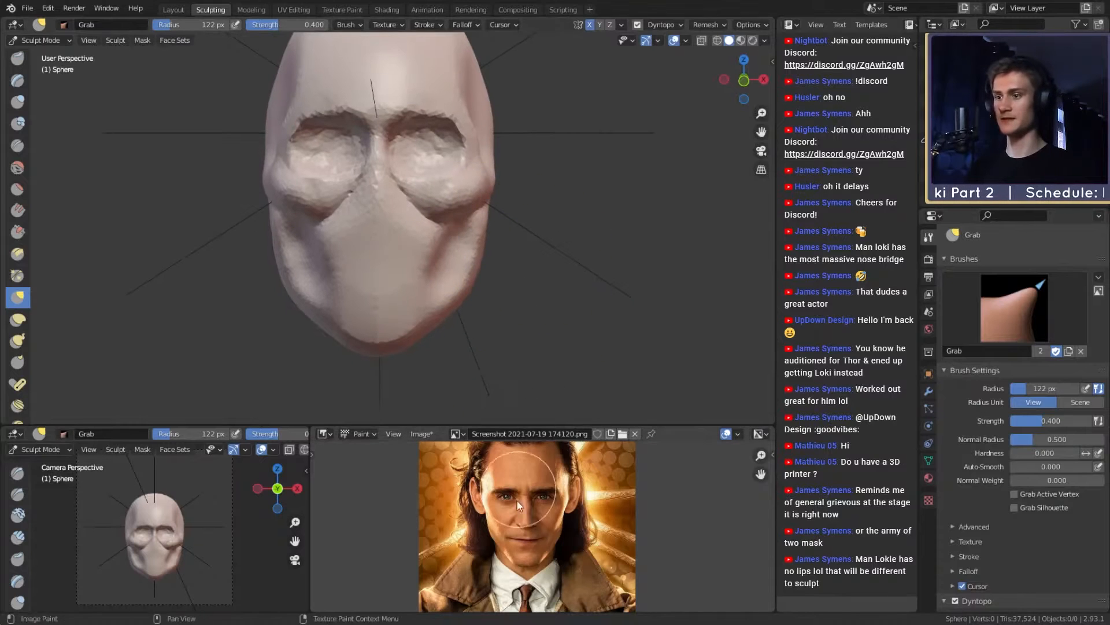
Step: Crease the lower edge of the nasal opening below the nose bridge and check the young adult skull photo in the browser
mouse_move(508, 248)
middle_down()
mouse_move(469, 211)
mouse_move(533, 218)
mouse_move(504, 230)
middle_up()
scroll(486, 228, up, 2)
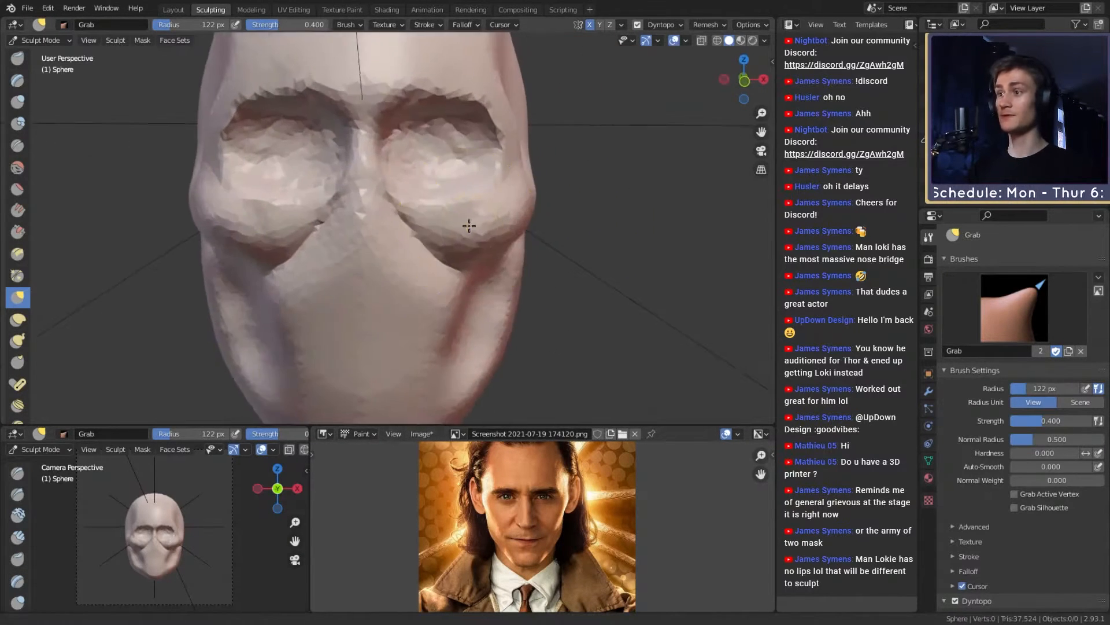
key(f)
click(468, 230)
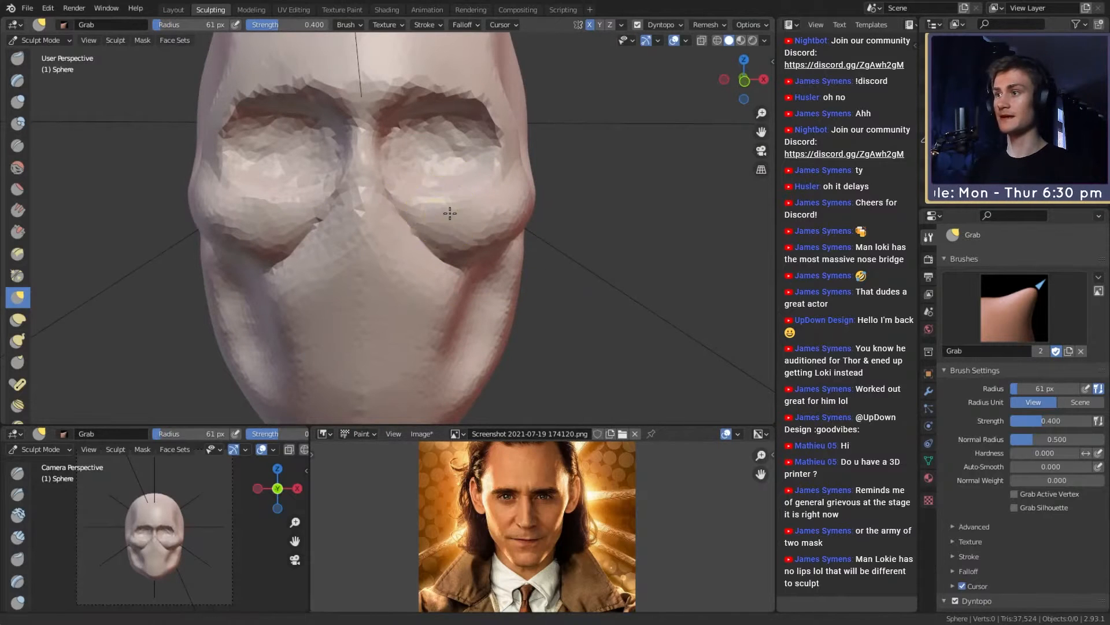
shift+middle_drag(451, 213, 456, 218)
key(shift+c)
mouse_move(422, 275)
middle_down()
mouse_move(408, 208)
mouse_move(397, 223)
mouse_move(493, 214)
mouse_move(399, 216)
mouse_move(489, 217)
mouse_move(426, 239)
middle_up()
drag(365, 233, 347, 229)
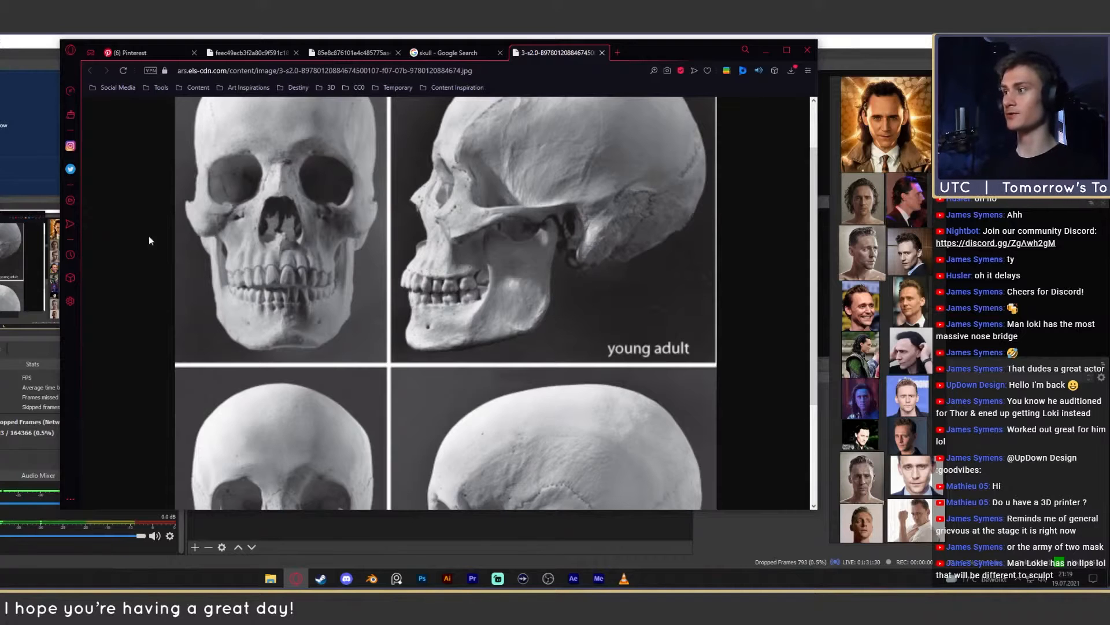
key(alt+Tab)
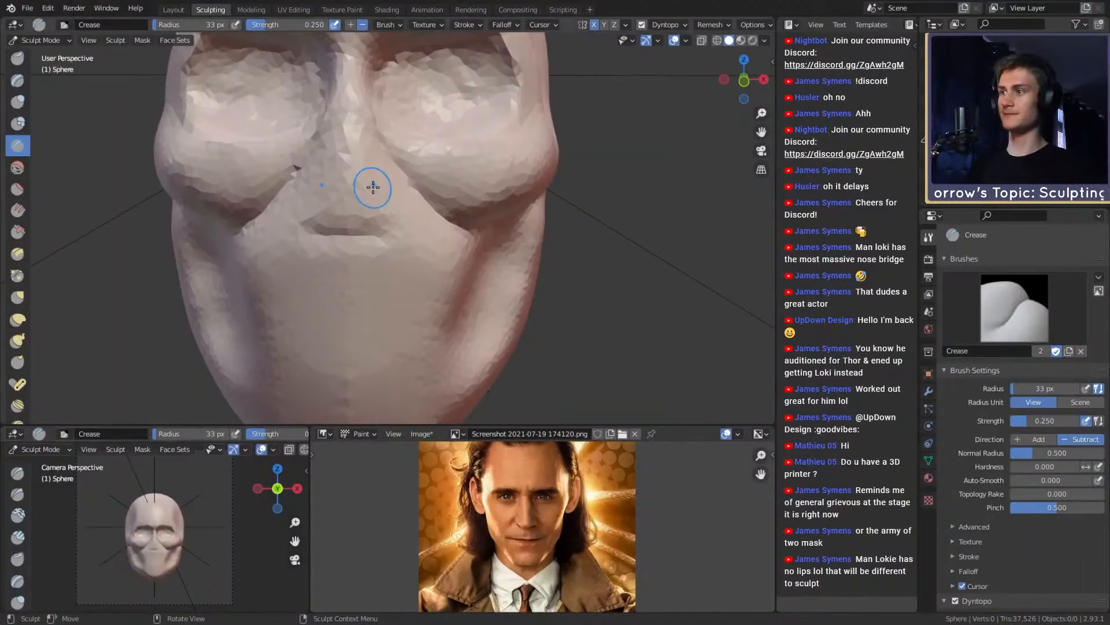
Step: Set the Crease brush strength to 0.752 and carve the slanted sides of the nasal opening at 31 px radius
middle_drag(614, 233, 442, 235)
key(shift+f)
click(444, 249)
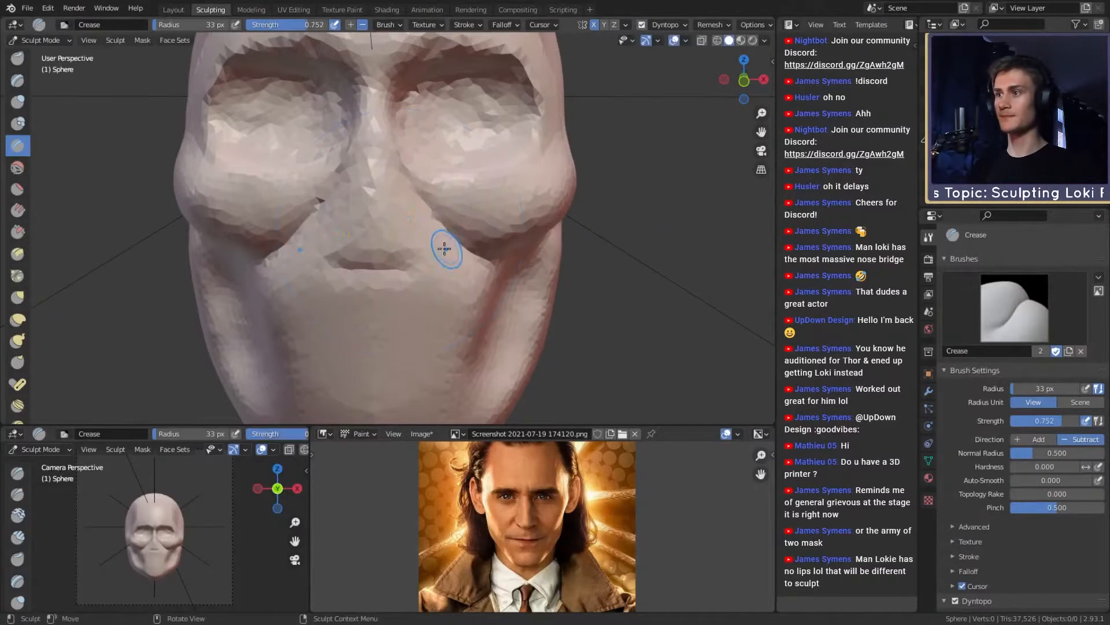
shift+middle_drag(416, 227, 412, 240)
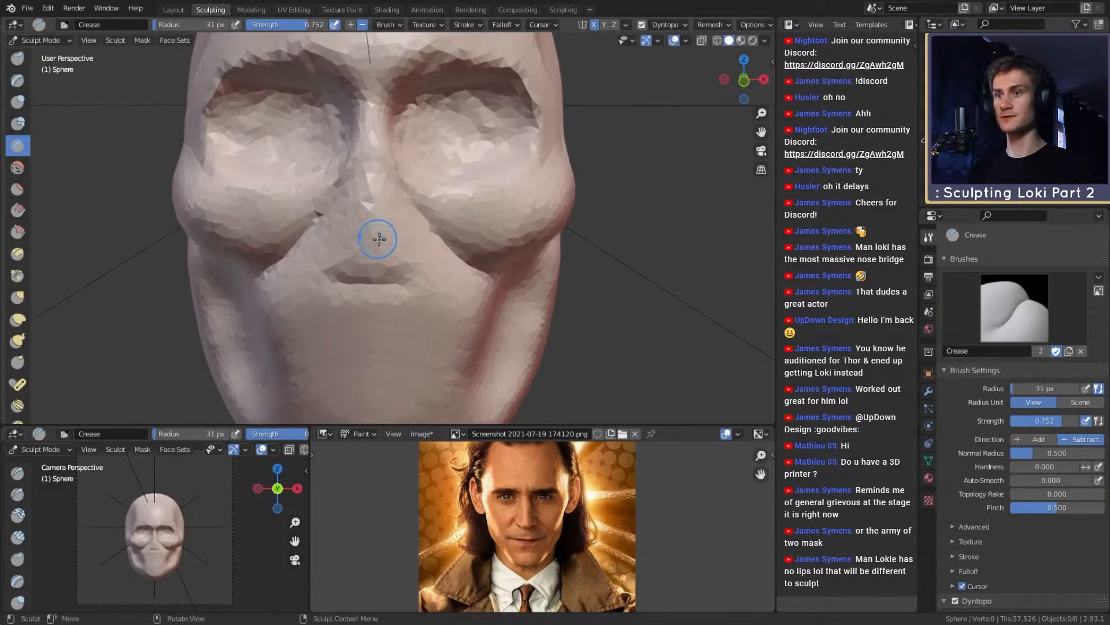
mouse_move(376, 219)
mouse_down()
mouse_move(376, 205)
mouse_move(407, 271)
mouse_up()
shift+middle_drag(427, 259, 401, 243)
drag(349, 198, 372, 252)
Step: Deepen the side grooves of the nasal opening from below the nose bridge to its lower corners with the Crease brush
middle_drag(375, 250, 365, 240)
drag(341, 204, 370, 244)
middle_drag(350, 190, 360, 212)
mouse_move(361, 229)
mouse_down()
mouse_move(353, 214)
mouse_move(361, 234)
mouse_up()
shift+middle_drag(392, 255, 361, 251)
drag(347, 229, 363, 269)
shift+middle_drag(366, 267, 347, 240)
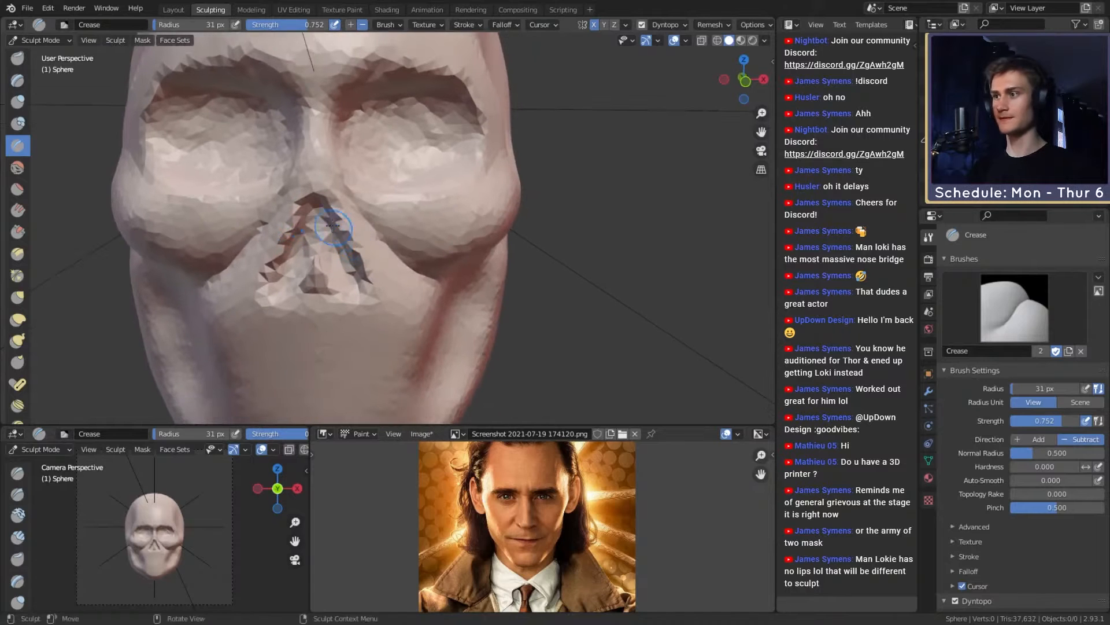
Step: Hollow out the upper part of the nasal opening with the Crease brush and enlarge its radius to 54 px
drag(342, 231, 322, 242)
middle_drag(322, 290, 361, 189)
drag(361, 259, 367, 255)
middle_drag(366, 254, 359, 242)
drag(360, 241, 347, 202)
key(f)
click(379, 237)
scroll(350, 202, down, 5)
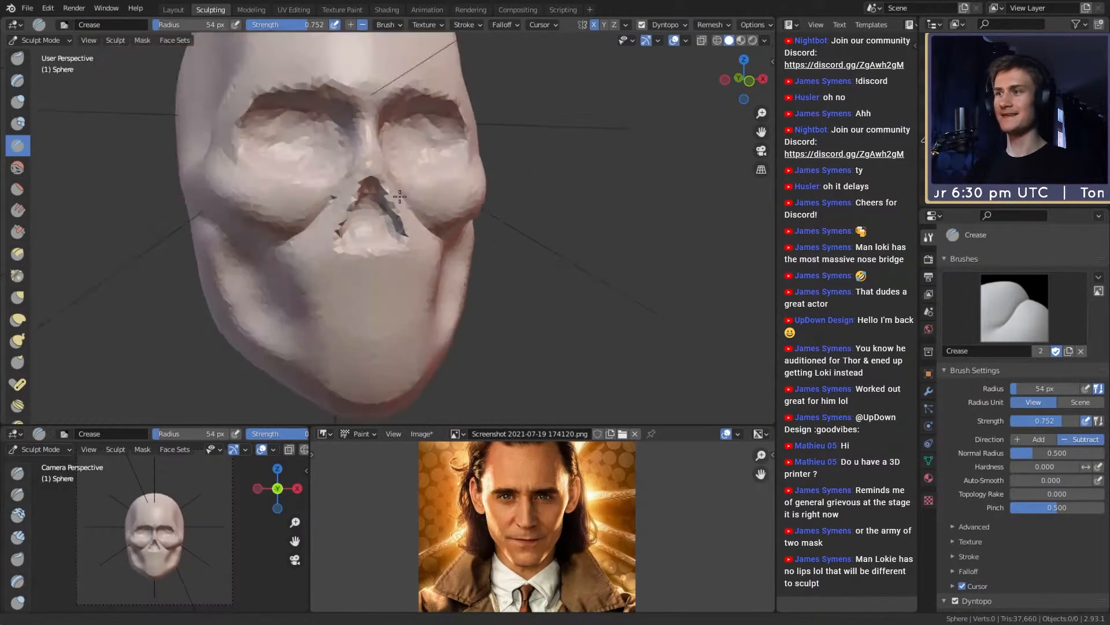
Step: Resize the Crease brush and carve up the middle of the nasal opening towards the nose bridge
mouse_move(387, 245)
middle_down()
mouse_move(469, 246)
mouse_move(360, 243)
middle_up()
scroll(381, 247, up, 6)
key(f)
click(381, 228)
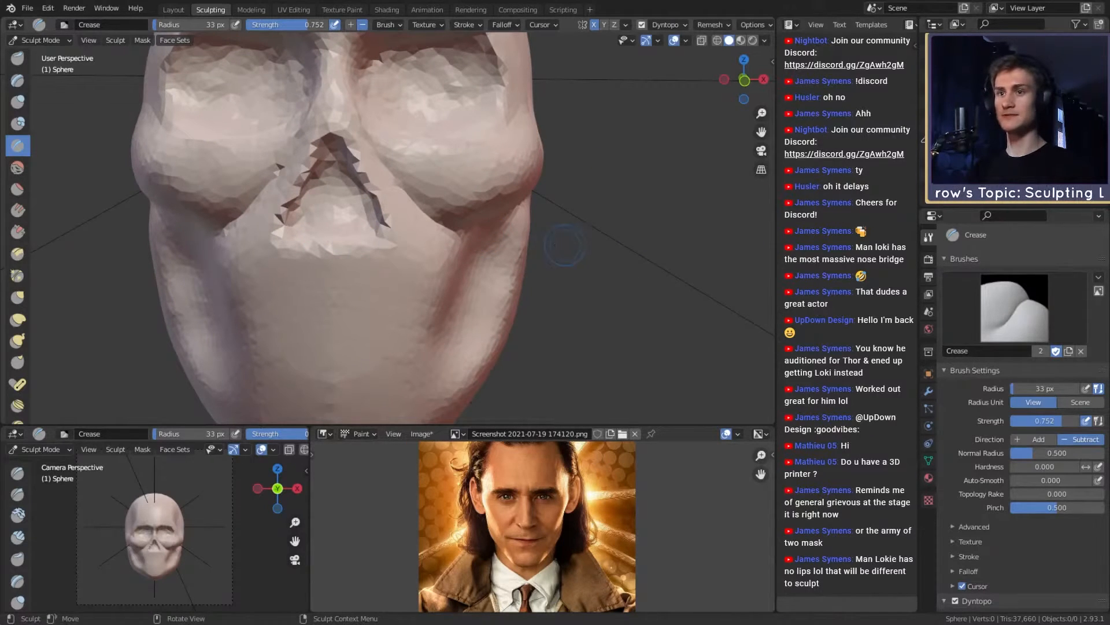
middle_drag(565, 246, 492, 254)
scroll(497, 245, down, 3)
scroll(422, 251, up, 2)
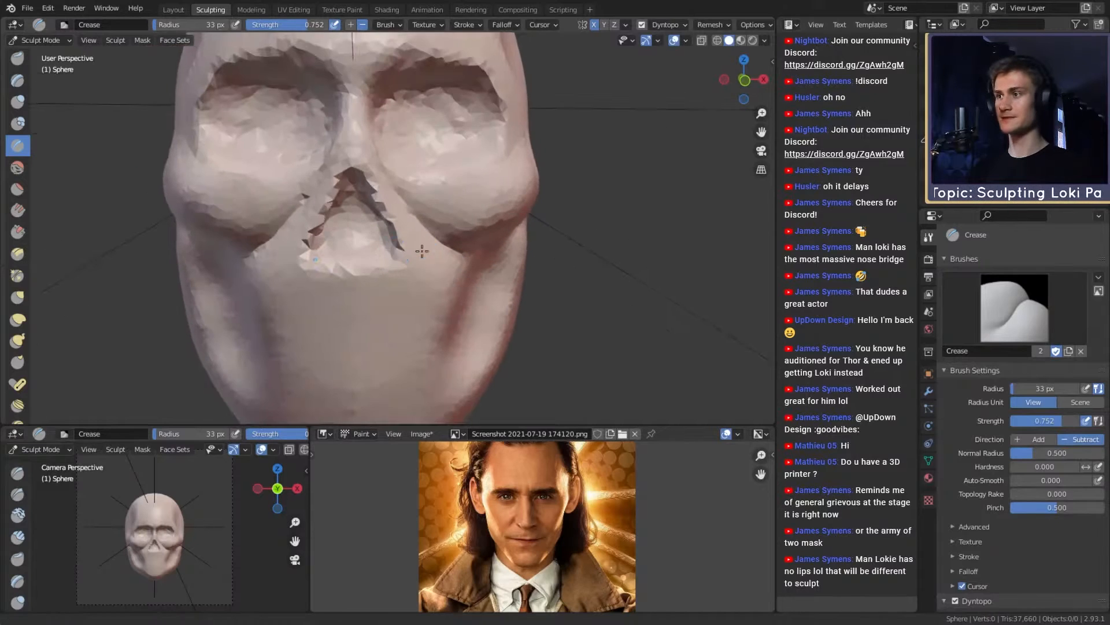
key(f)
click(379, 263)
shift+middle_drag(375, 276, 385, 265)
mouse_move(387, 268)
mouse_down()
mouse_move(347, 277)
mouse_move(390, 266)
mouse_move(359, 263)
mouse_move(381, 251)
mouse_move(362, 249)
mouse_move(379, 197)
mouse_up()
Step: Switch to the Grab brush at 102 px and load the side-profile photo 370a233d4075df2c8cd38d837381c2a5.jpg as the reference image
mouse_move(378, 197)
middle_down()
mouse_move(530, 253)
mouse_move(442, 221)
mouse_move(455, 209)
mouse_move(533, 231)
mouse_move(499, 237)
mouse_move(488, 183)
middle_up()
scroll(457, 208, up, 4)
key(g)
key(f)
click(507, 191)
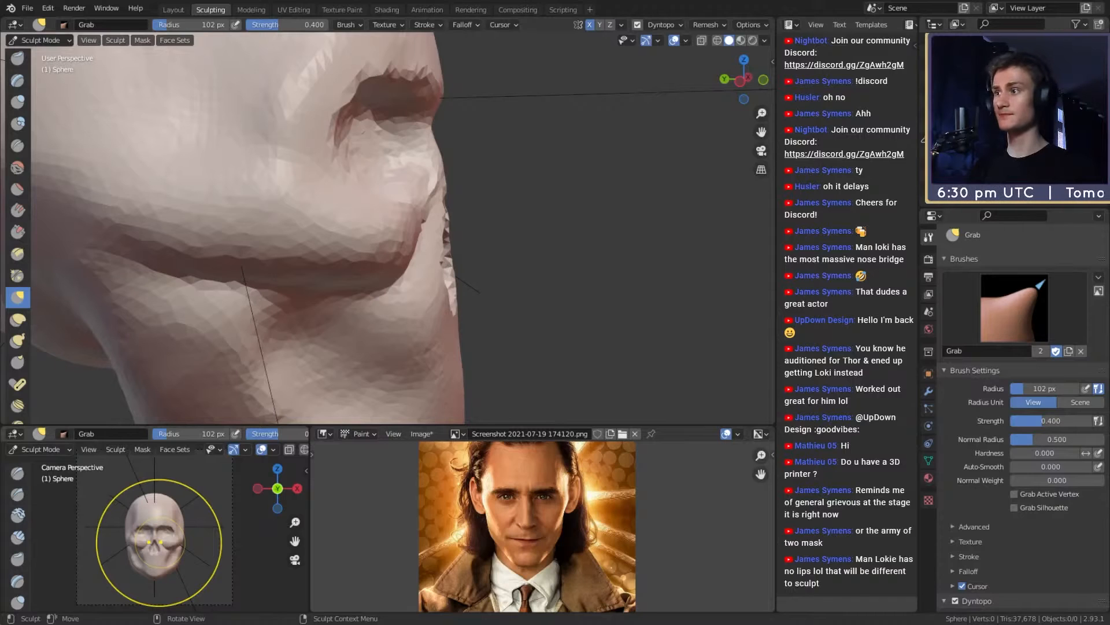
drag(159, 543, 655, 550)
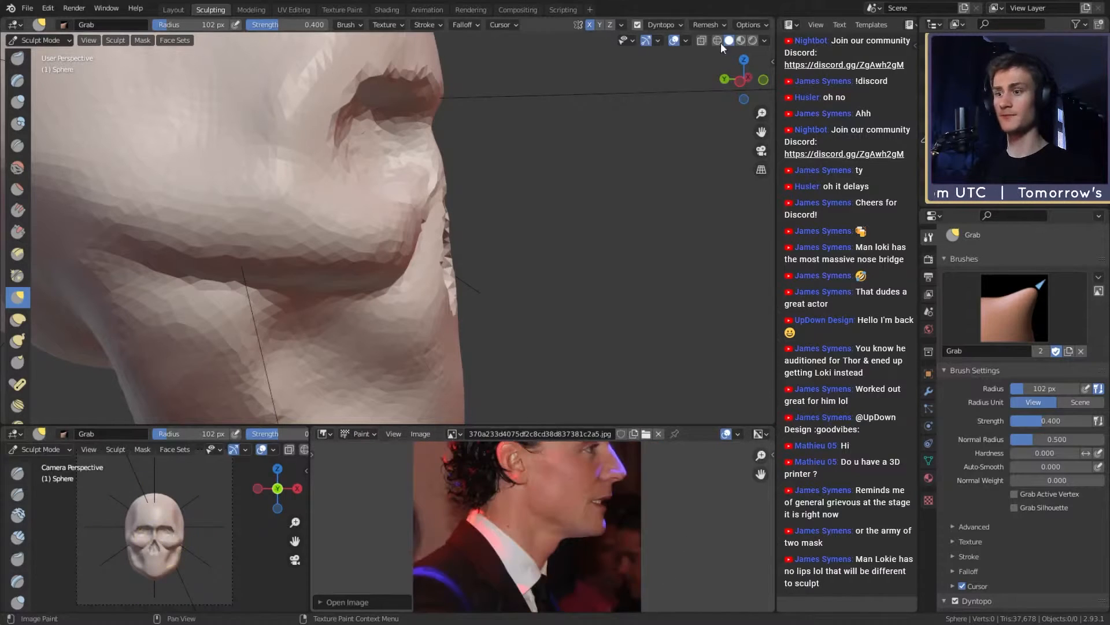
middle_drag(617, 479, 615, 503)
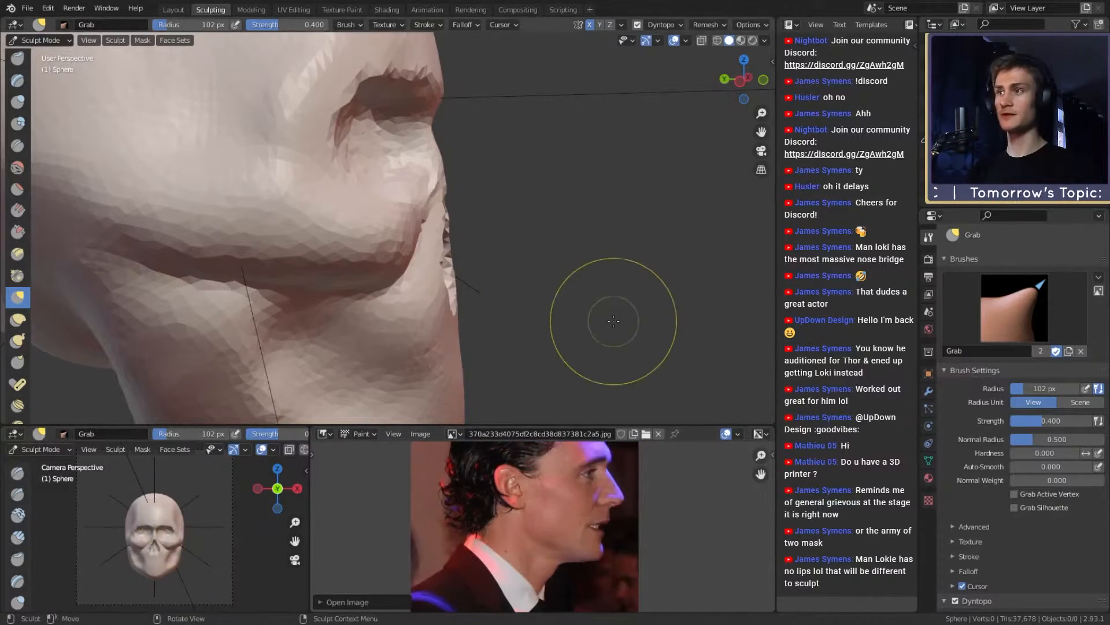
Step: Pull the lower end of the nose bridge forward in side profile with the Grab brush at 80 px
scroll(509, 202, down, 5)
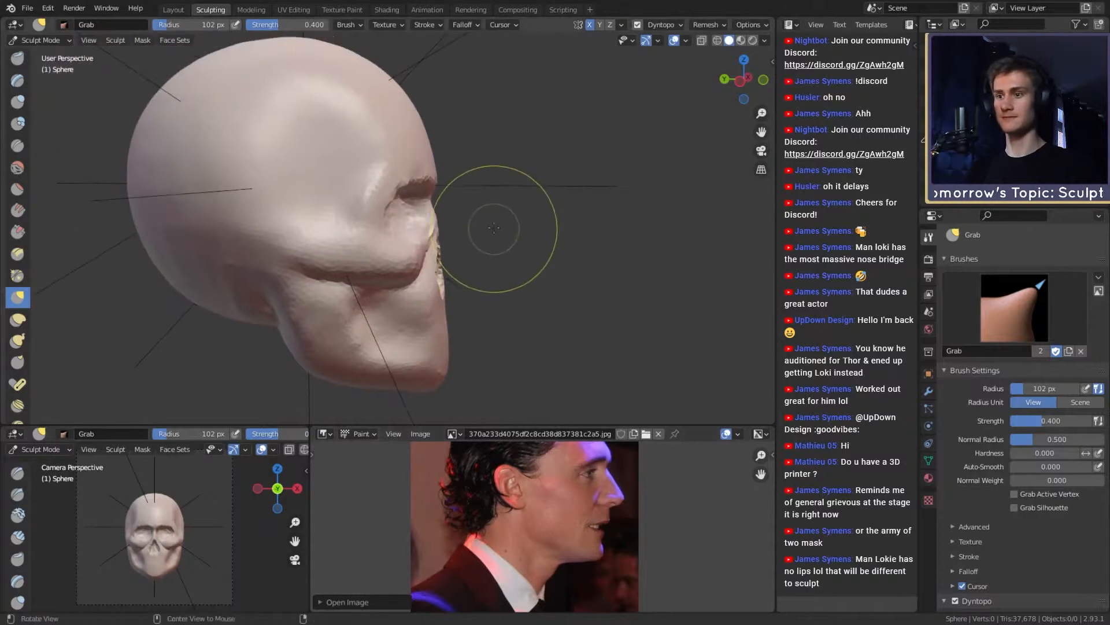
alt+shift+drag(494, 227, 503, 231)
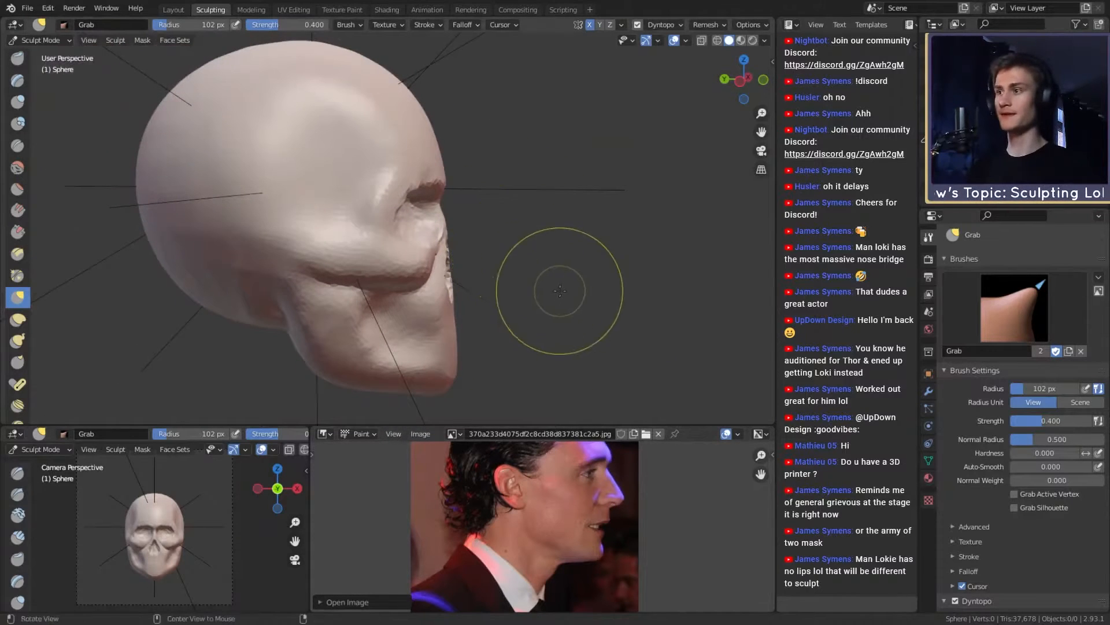
mouse_move(550, 278)
alt+mouse_down()
mouse_move(399, 292)
mouse_move(412, 188)
mouse_move(386, 224)
alt+mouse_up()
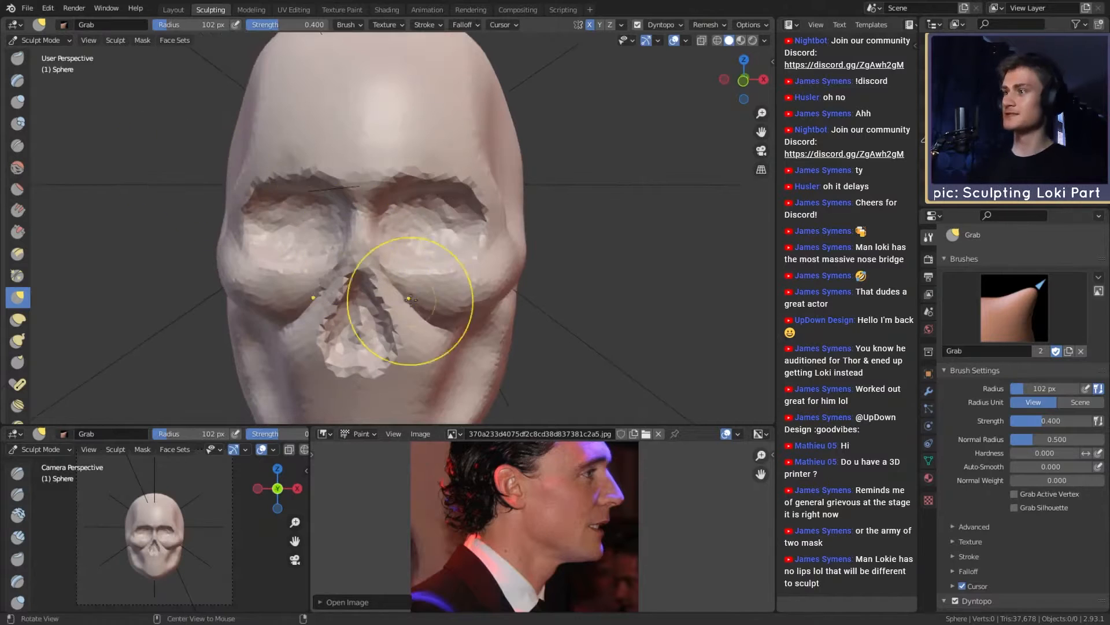
mouse_move(407, 309)
alt+mouse_down()
mouse_move(405, 289)
mouse_move(523, 298)
mouse_move(471, 232)
mouse_move(446, 224)
mouse_move(470, 248)
alt+mouse_up()
key(f)
click(457, 247)
key(f)
click(452, 240)
alt+shift+drag(471, 252, 468, 239)
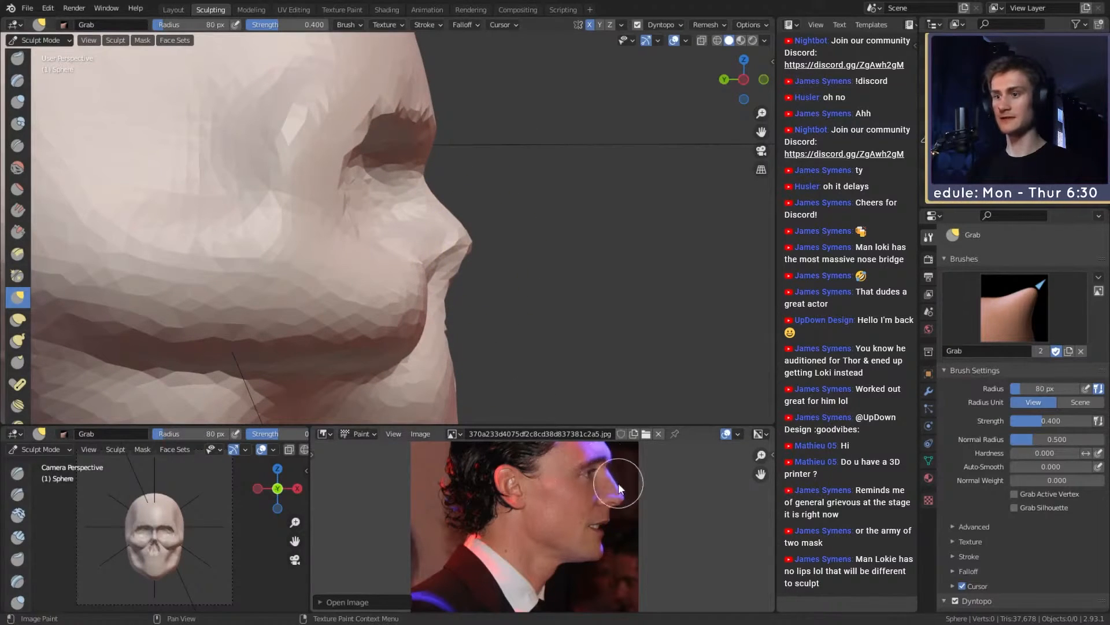
Step: Adjust the brow profile above the nose bridge with the Grab brush at 125 px
mouse_move(468, 198)
alt+shift+mouse_down()
mouse_move(476, 265)
mouse_move(470, 252)
alt+shift+mouse_up()
key(f)
click(469, 254)
key(f)
click(476, 217)
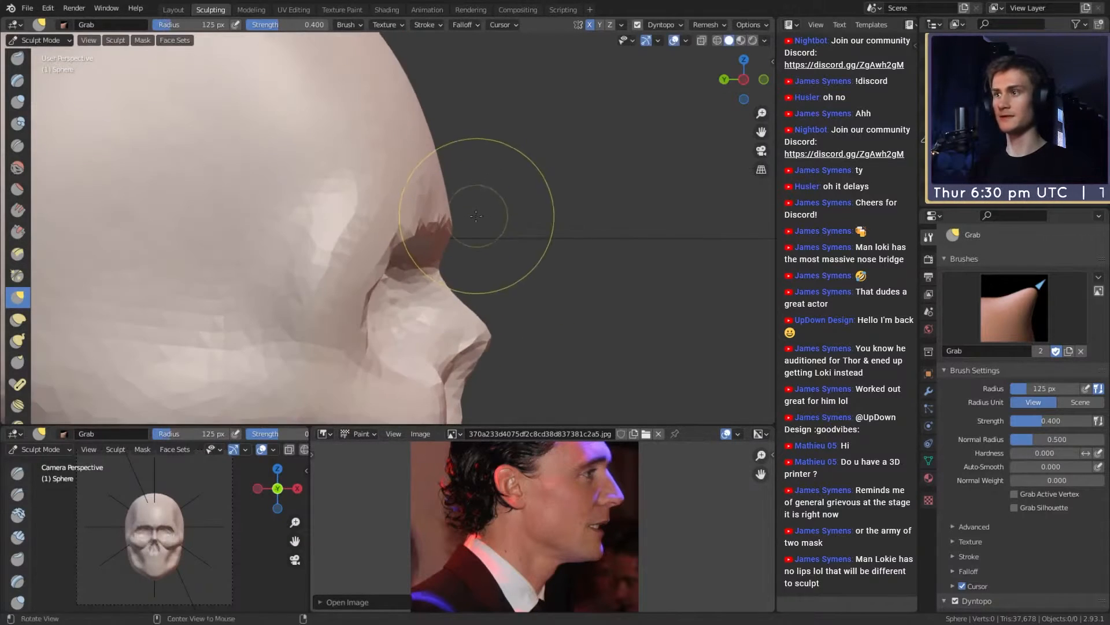
Step: Build up the brow ridge above the eye sockets with the Clay Strips brush at 38 px
mouse_move(475, 216)
middle_down()
mouse_move(359, 218)
mouse_move(374, 210)
middle_up()
key(c)
key(f)
click(377, 211)
mouse_move(377, 211)
mouse_down()
mouse_move(426, 194)
mouse_move(491, 202)
mouse_up()
middle_drag(483, 206, 452, 205)
mouse_move(446, 207)
mouse_down()
mouse_move(483, 200)
mouse_move(492, 213)
mouse_move(352, 208)
mouse_up()
middle_drag(349, 201, 414, 211)
drag(417, 214, 345, 220)
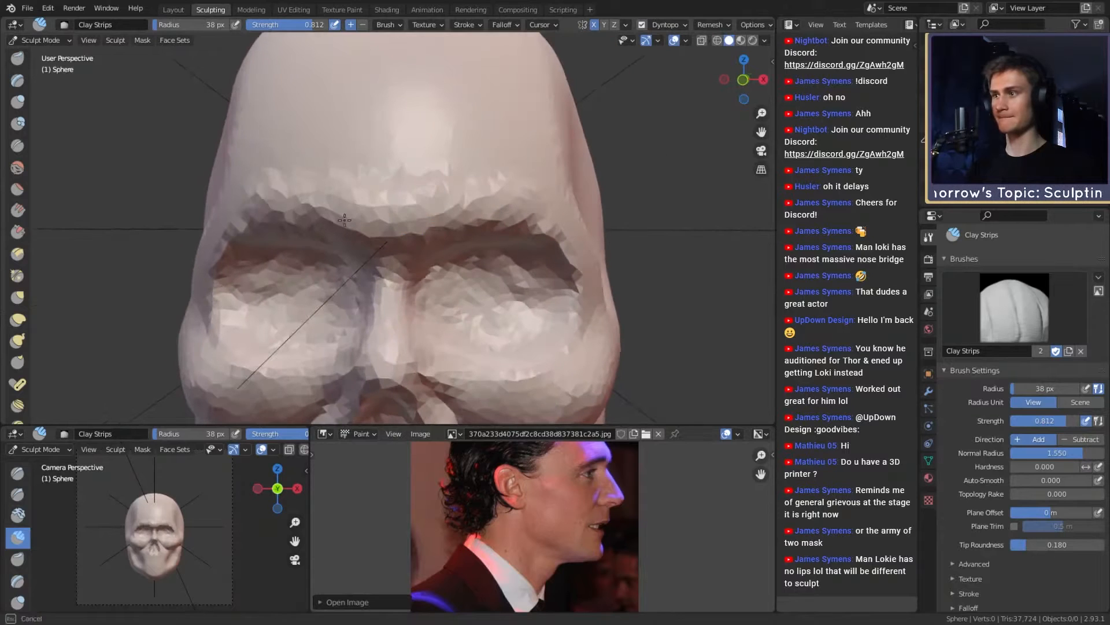
Step: Add more Clay Strips strokes over the brow ridge, extending the volume up the forehead and towards the outer brow
drag(355, 162, 331, 174)
middle_drag(333, 177, 383, 185)
mouse_move(357, 195)
mouse_down()
mouse_move(355, 173)
mouse_move(353, 197)
mouse_up()
mouse_move(354, 188)
middle_down()
mouse_move(359, 206)
mouse_move(345, 197)
middle_up()
mouse_move(340, 180)
mouse_down()
mouse_move(338, 200)
mouse_move(310, 181)
mouse_move(297, 201)
mouse_up()
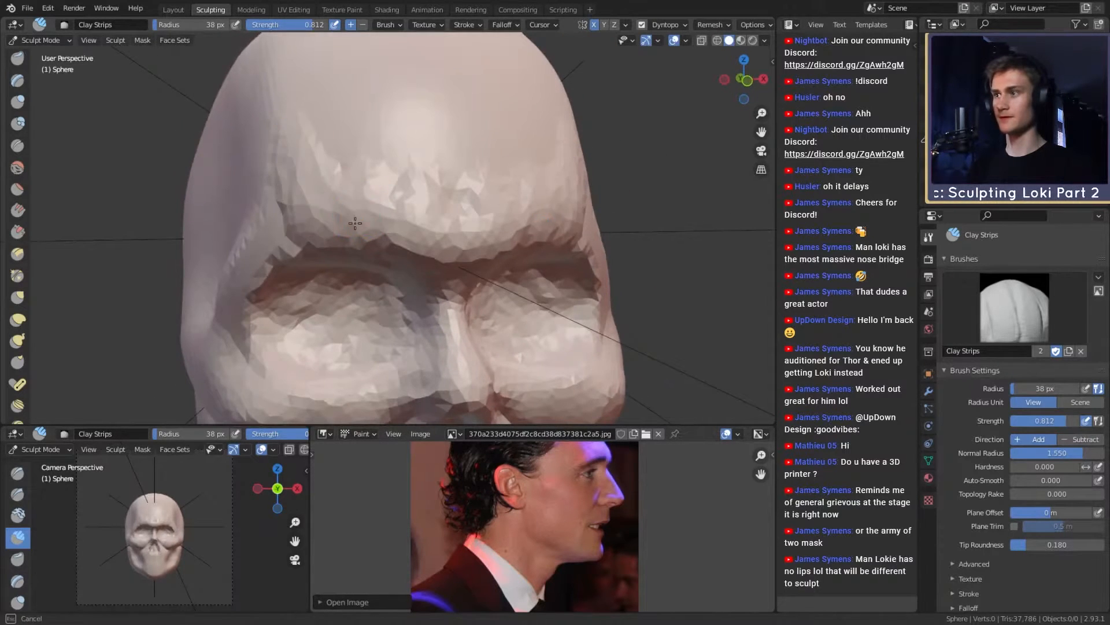
drag(382, 233, 388, 228)
Step: Smooth the forehead strokes above the brow ridge with the brush radius set to 163 px
key(f)
click(471, 205)
mouse_move(429, 194)
shift+mouse_down()
mouse_move(322, 187)
mouse_move(320, 155)
shift+mouse_up()
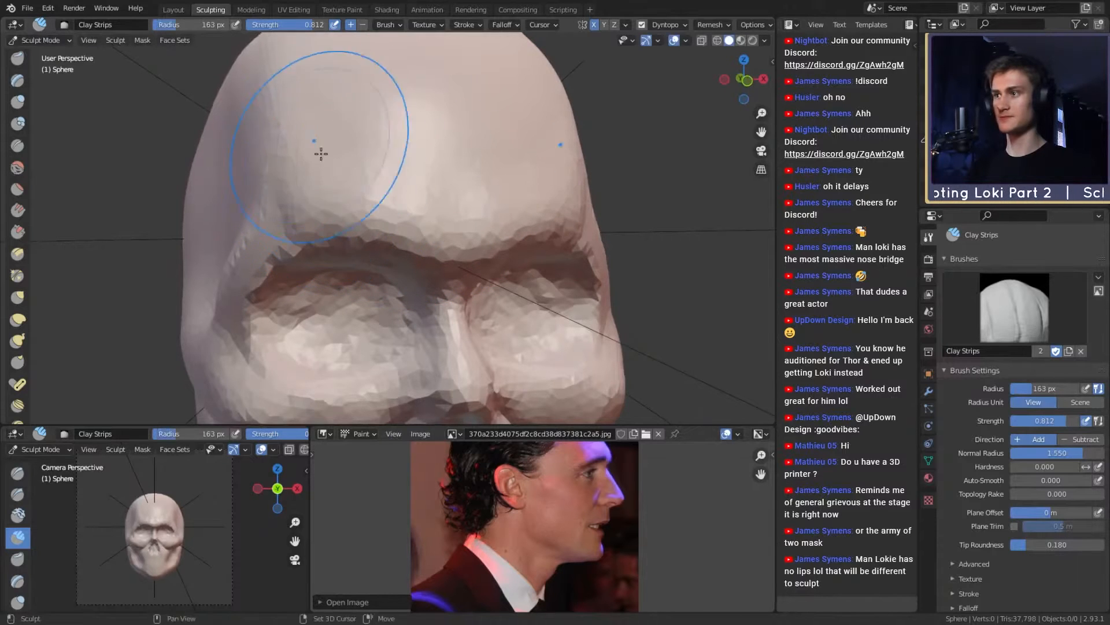
middle_drag(320, 154, 480, 177)
mouse_move(480, 177)
alt+mouse_down()
mouse_move(470, 259)
mouse_move(464, 218)
mouse_move(341, 216)
alt+mouse_up()
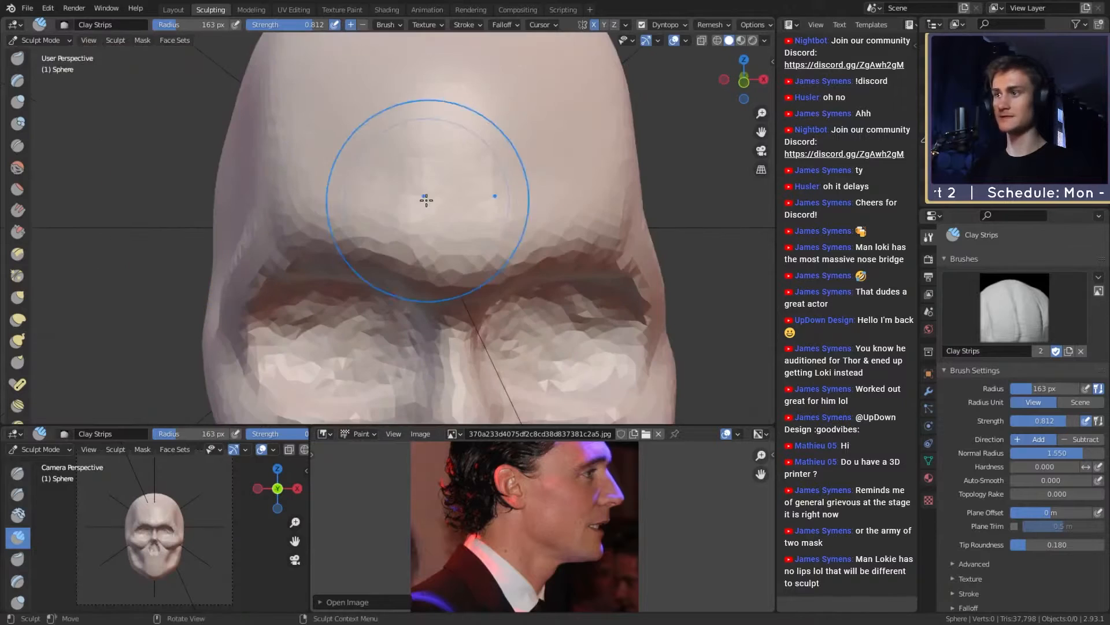
Step: Blend the centre and side of the forehead into the brow ridge and set the Clay Strips radius to 184 px
key(f)
click(442, 142)
drag(427, 141, 387, 195)
mouse_move(317, 155)
mouse_down()
mouse_move(400, 257)
mouse_move(284, 237)
mouse_up()
mouse_move(398, 168)
mouse_down()
mouse_move(434, 212)
mouse_move(451, 194)
mouse_up()
key(f)
click(496, 164)
scroll(370, 191, down, 6)
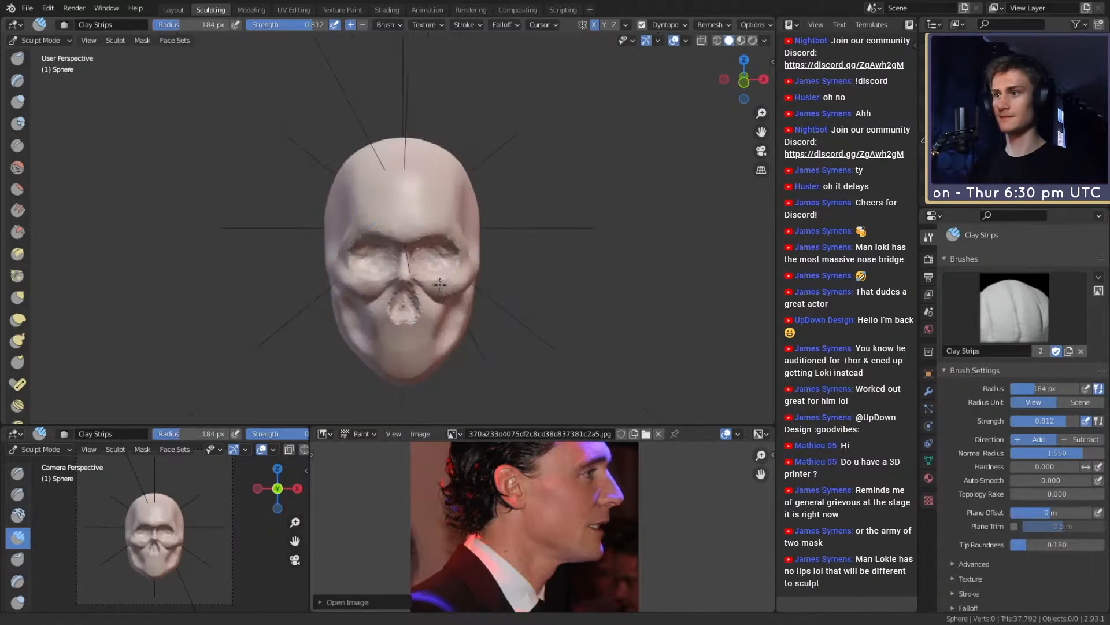
Step: Pull the tip of the nose bridge further forward in side view with the Grab brush at 111 px, then reduce it to 94 px
mouse_move(442, 237)
middle_down()
mouse_move(463, 229)
mouse_move(428, 220)
middle_up()
scroll(476, 217, up, 4)
scroll(298, 203, up, 2)
key(g)
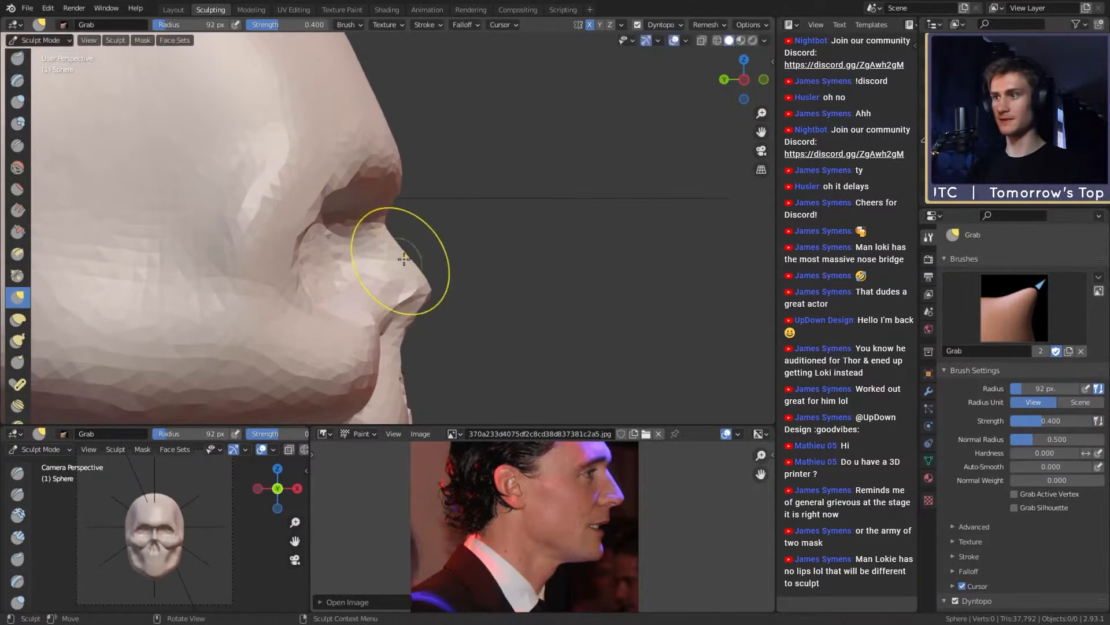
key(f)
click(426, 283)
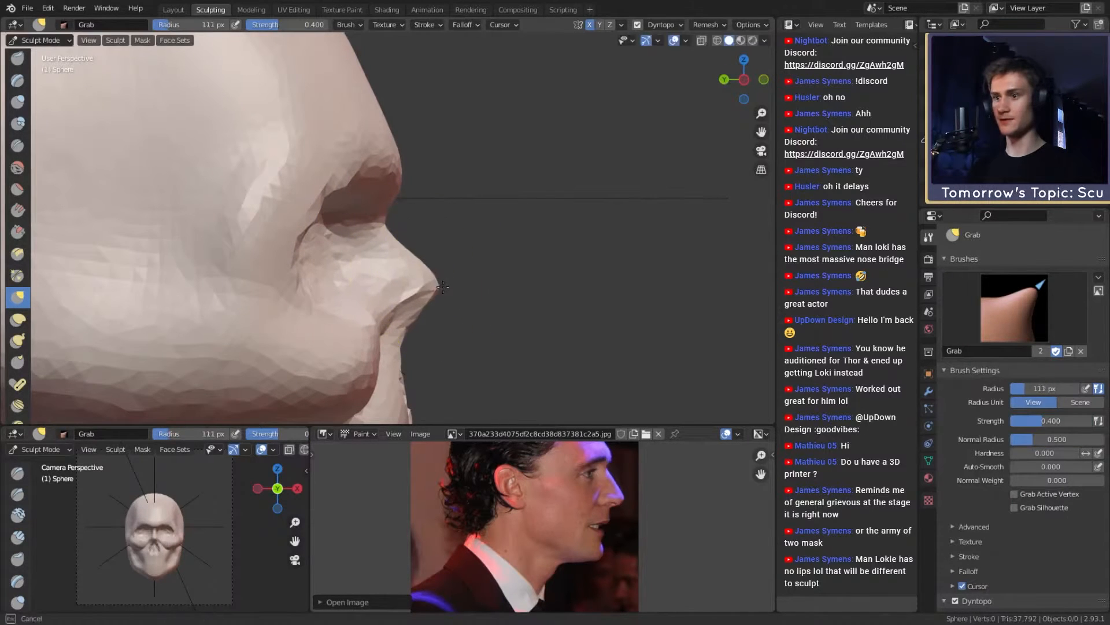
key(f)
click(406, 261)
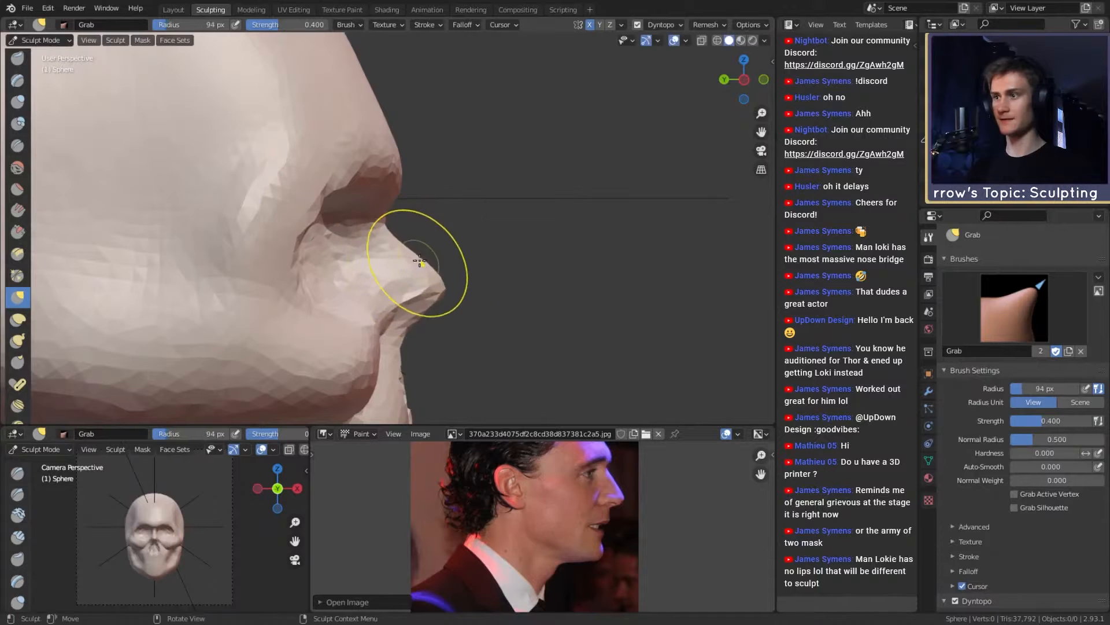
Step: Crease a rim around the sides and lower edge of the nasal opening with the brush at 60 px
mouse_move(406, 258)
middle_down()
mouse_move(359, 248)
mouse_move(413, 223)
middle_up()
key(shift+c)
scroll(416, 243, up, 3)
key(f)
click(444, 207)
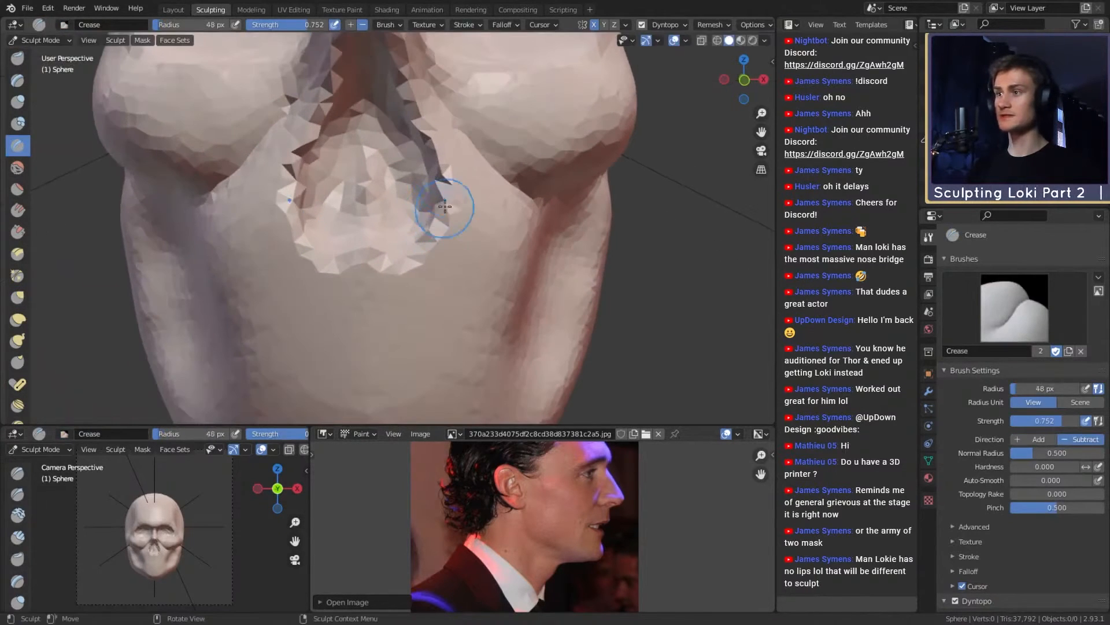
mouse_move(435, 135)
mouse_down()
mouse_move(462, 246)
mouse_move(373, 277)
mouse_up()
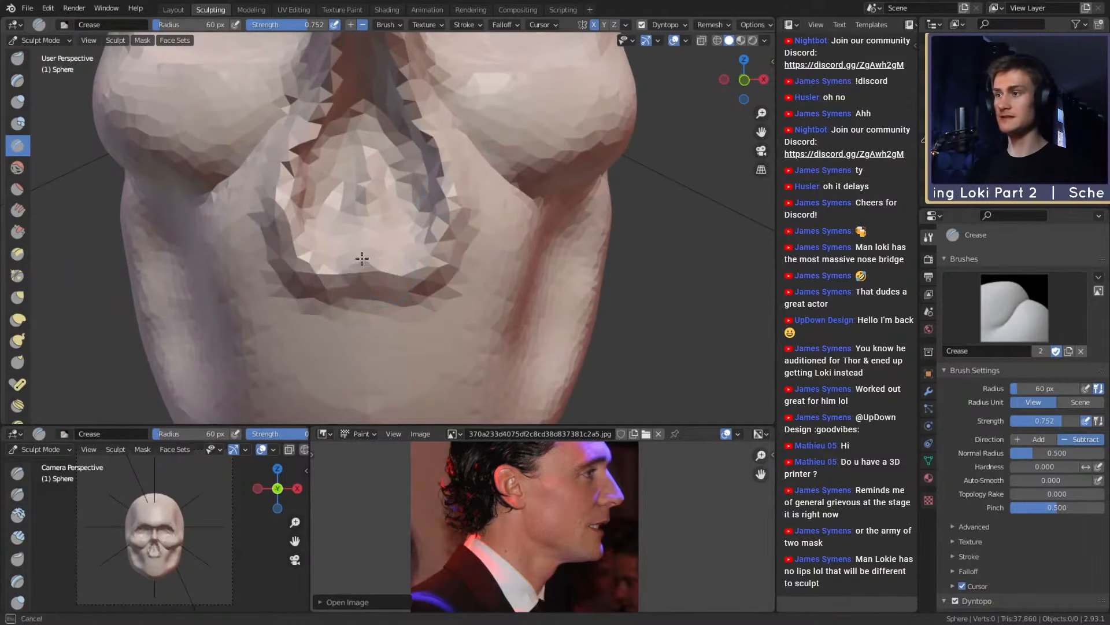
middle_drag(362, 258, 432, 257)
middle_drag(430, 222, 450, 226)
key(f)
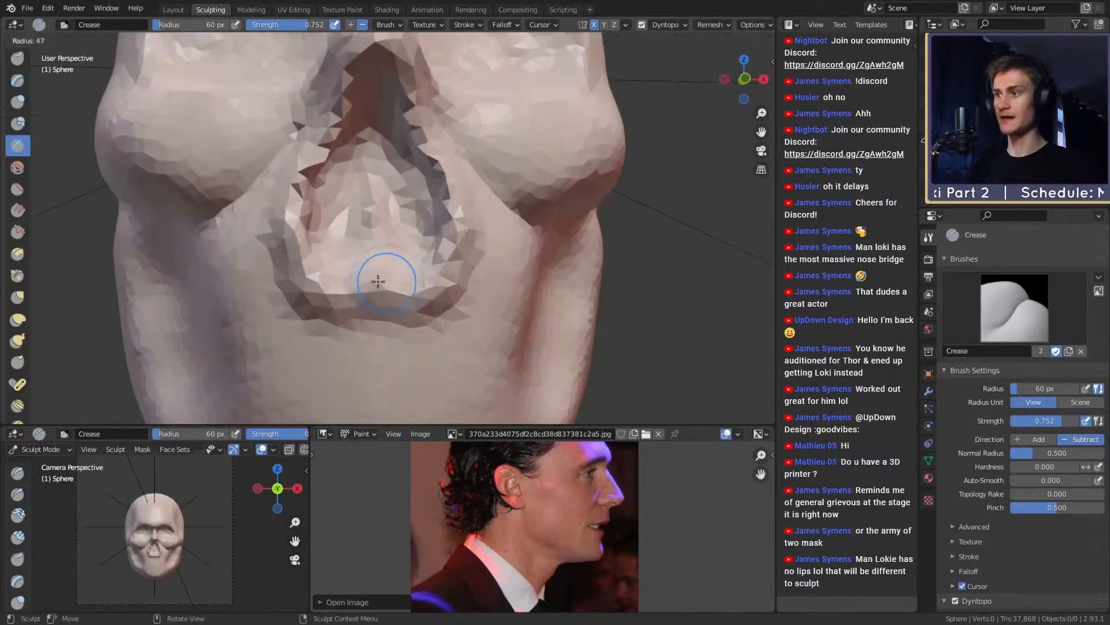
click(408, 283)
Step: Pull a nasal spine forward from the middle of the nasal opening's lower edge with the Snake Hook brush at 61 px
middle_drag(408, 281, 404, 185)
key(k)
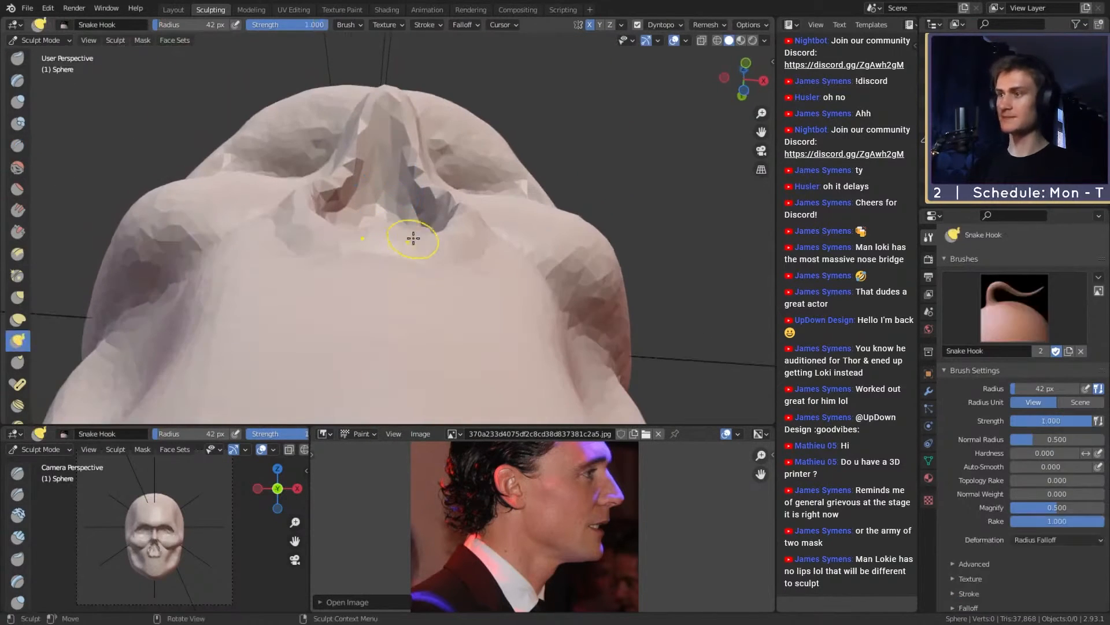
mouse_move(408, 237)
middle_down()
mouse_move(399, 239)
mouse_move(397, 186)
mouse_move(409, 359)
mouse_move(401, 303)
mouse_move(437, 236)
mouse_move(387, 212)
middle_up()
click(398, 308)
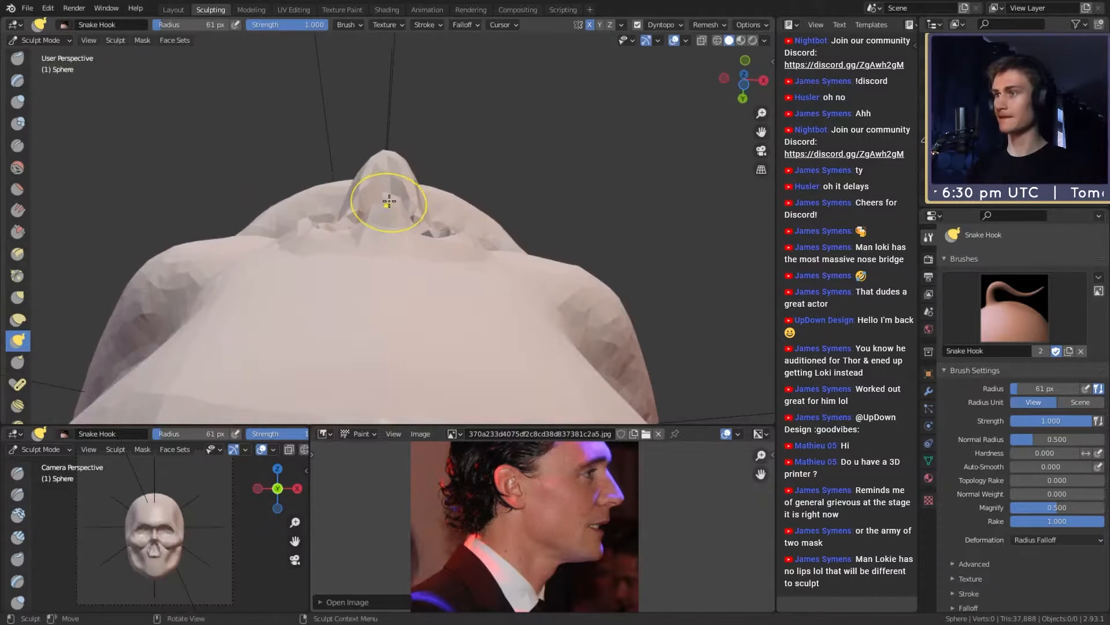
mouse_move(409, 148)
middle_down()
mouse_move(453, 330)
mouse_move(390, 242)
mouse_move(397, 265)
mouse_move(416, 232)
mouse_move(441, 332)
mouse_move(273, 168)
mouse_move(459, 252)
mouse_move(365, 262)
mouse_move(405, 247)
mouse_move(441, 263)
mouse_move(416, 222)
middle_up()
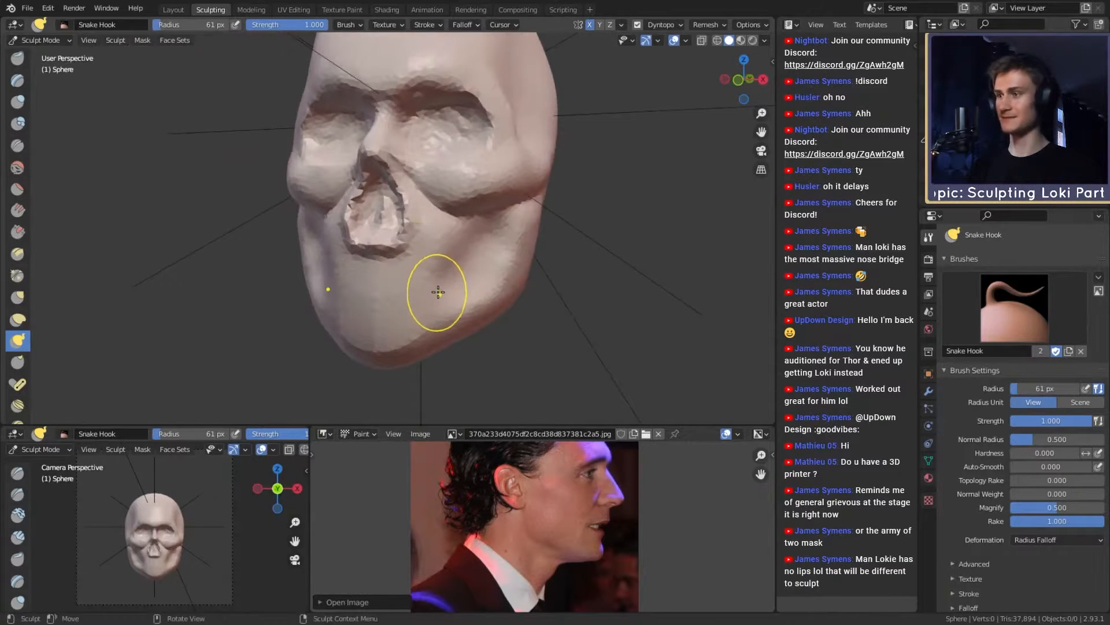
Step: Raise the lower edge of the nasal opening with the Grab brush, ending at 128 px radius
key(c)
mouse_move(446, 277)
alt+mouse_down()
mouse_move(457, 271)
mouse_move(446, 289)
alt+mouse_up()
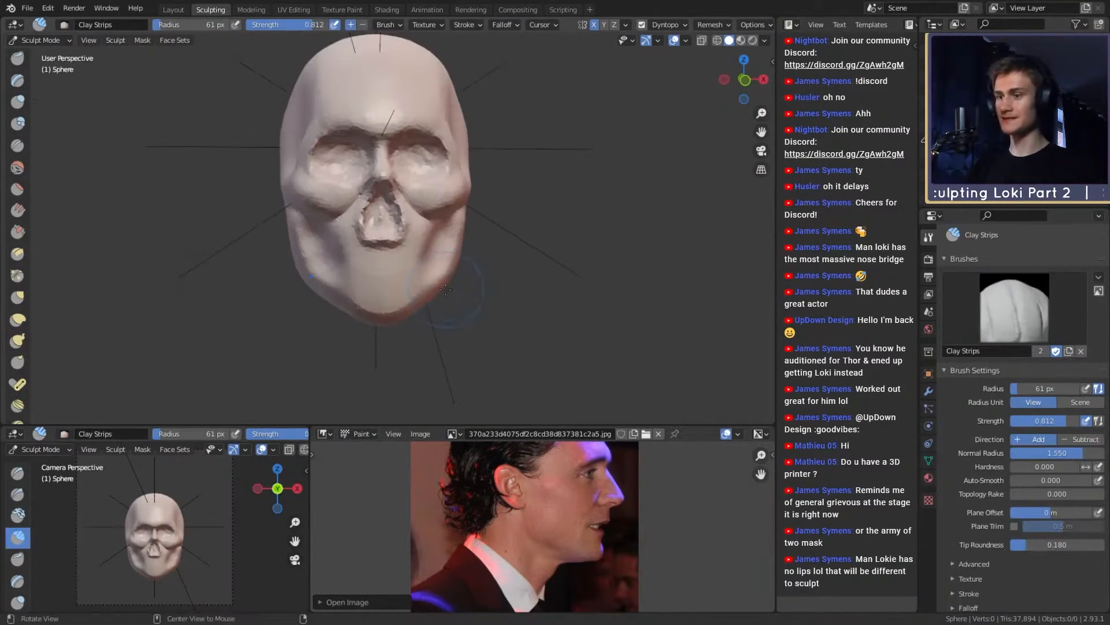
scroll(420, 266, up, 5)
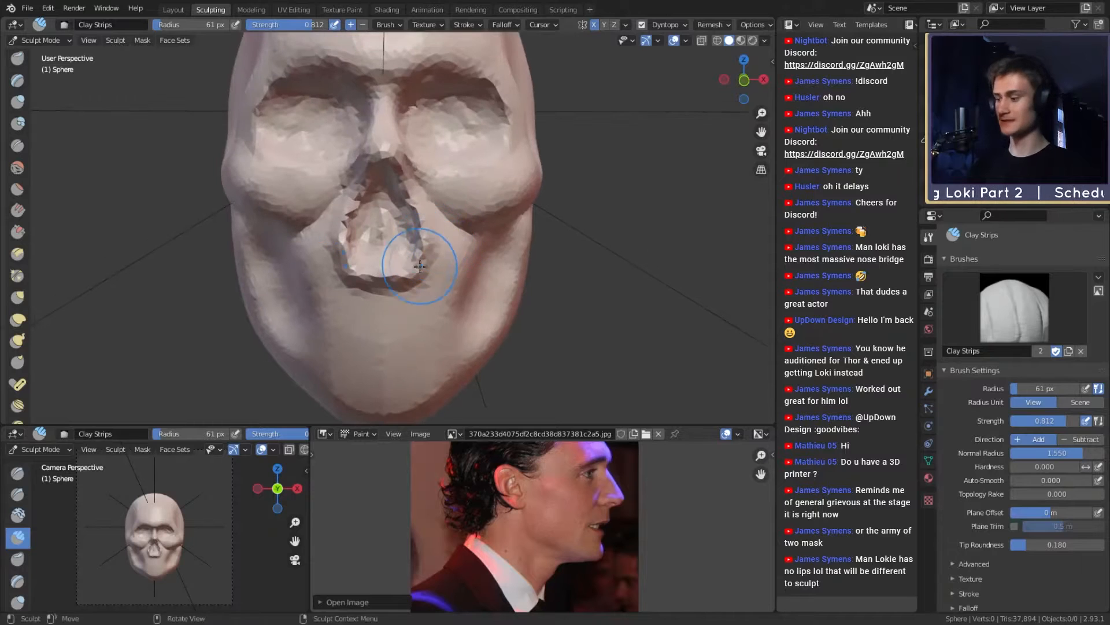
key(g)
key(f)
click(505, 266)
drag(398, 282, 424, 250)
key(f)
click(421, 259)
key(f)
click(498, 252)
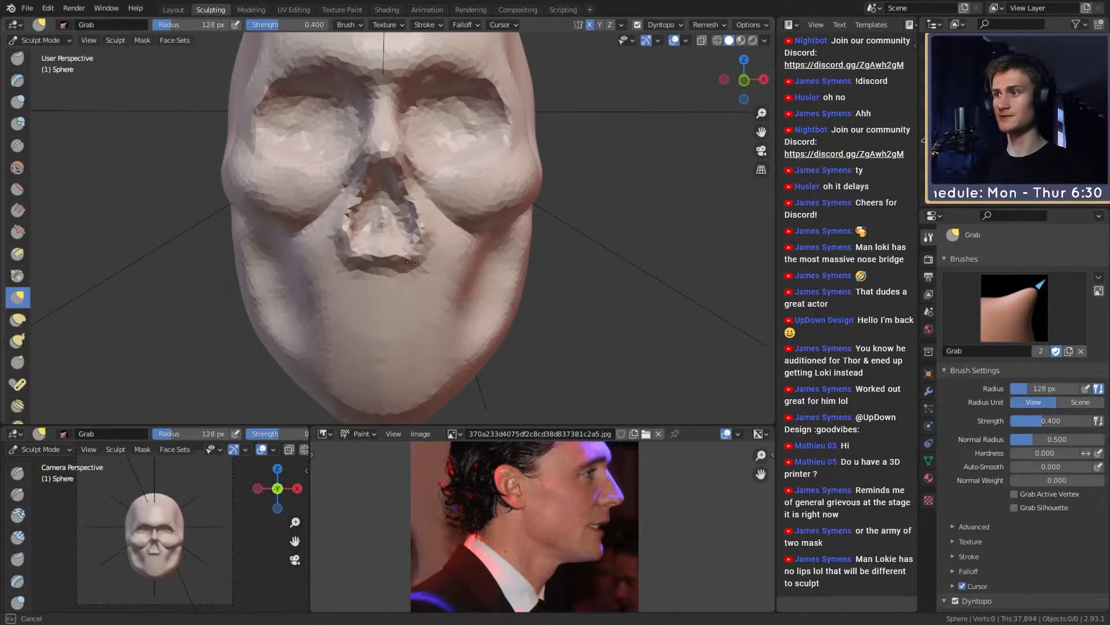
Step: Adjust the nose bridge tip in profile with the Grab brush at 145 px and reshape the nasal opening's lower corners
mouse_move(408, 265)
middle_down()
mouse_move(405, 224)
mouse_move(483, 186)
mouse_move(438, 217)
mouse_move(453, 214)
middle_up()
key(f)
click(443, 219)
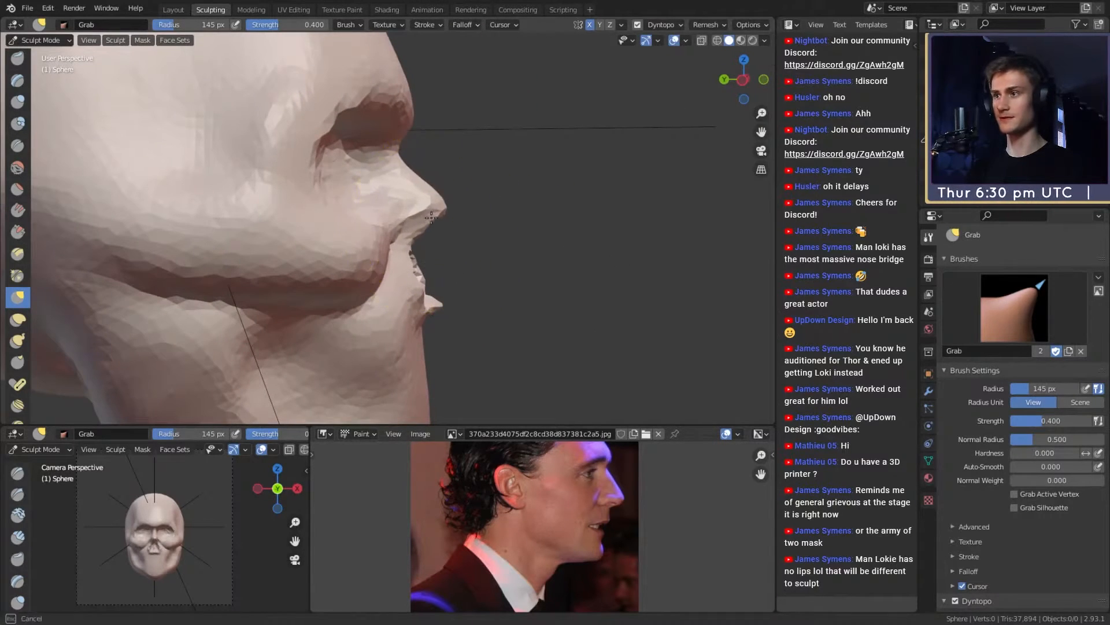
mouse_move(432, 250)
middle_down()
mouse_move(407, 287)
mouse_move(411, 273)
middle_up()
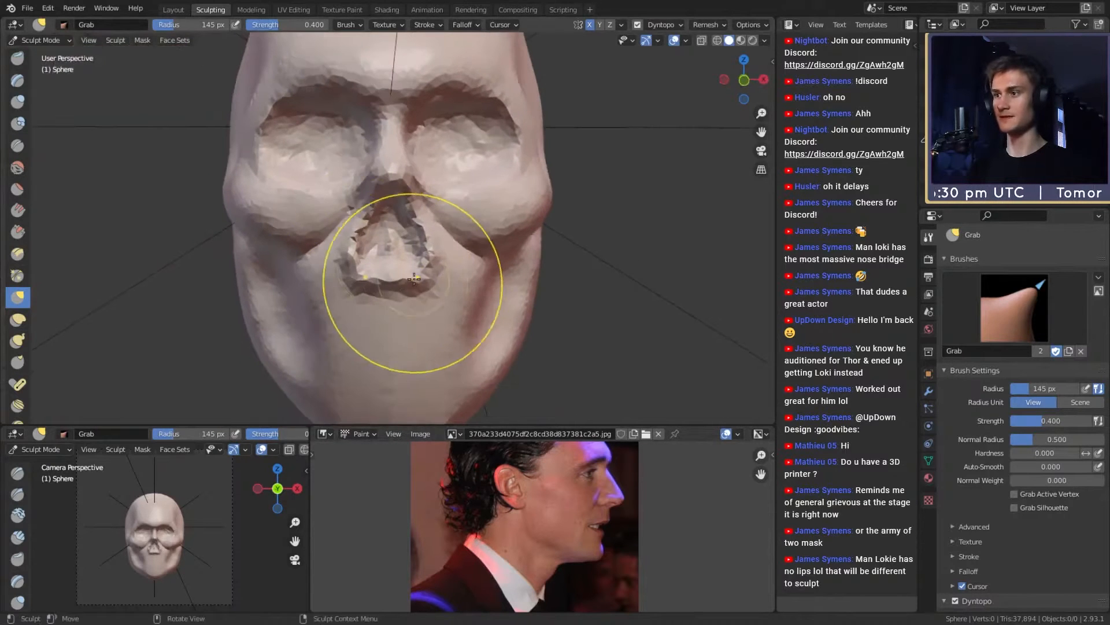
key(f)
click(417, 272)
drag(422, 269, 429, 281)
Step: Refine the side edge of the nasal opening in profile with the Grab brush at 103 px and switch to Clay Strips
middle_drag(429, 283, 504, 241)
key(f)
click(414, 229)
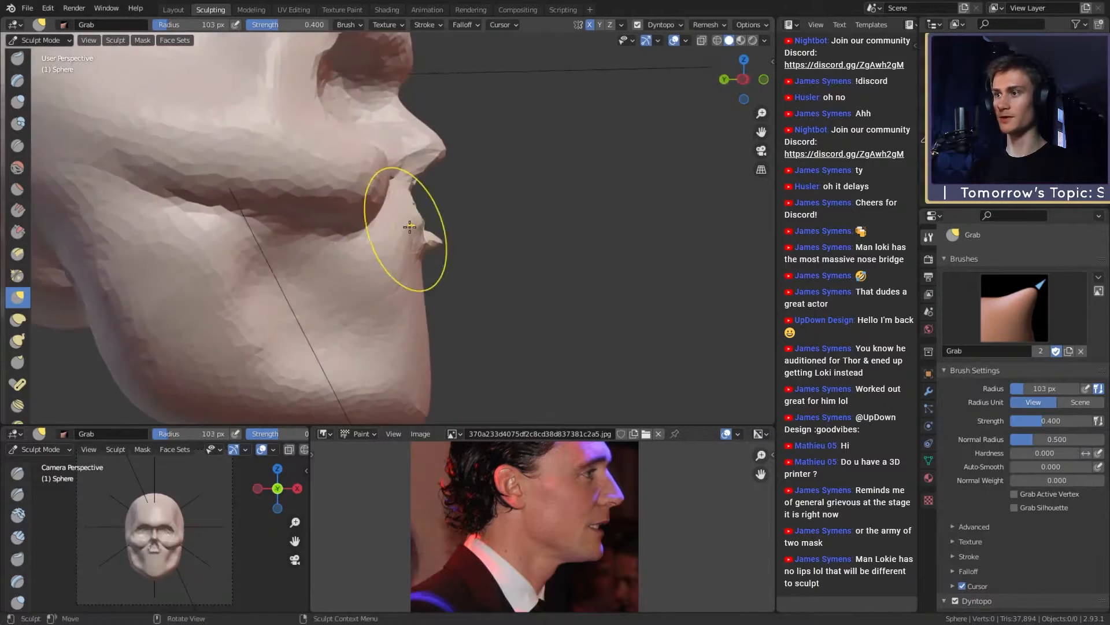
drag(413, 228, 410, 229)
mouse_move(411, 229)
middle_down()
mouse_move(386, 249)
mouse_move(446, 268)
mouse_move(179, 129)
mouse_move(401, 252)
mouse_move(386, 177)
middle_up()
key(c)
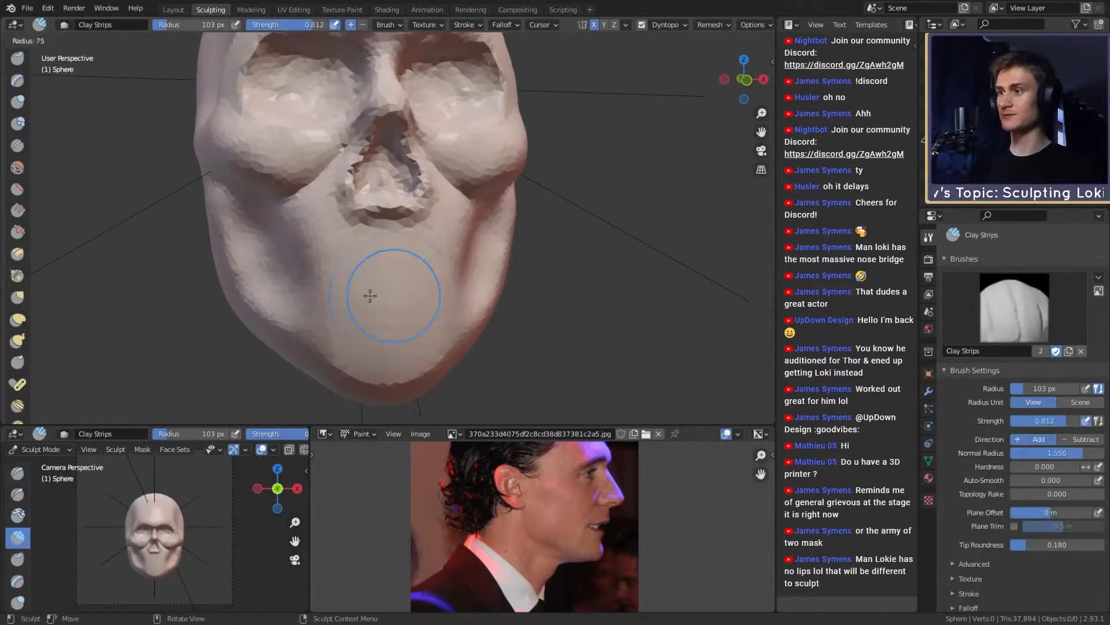
Step: Carve a mouth line across the lower face beneath the nasal opening with the Crease brush at 17 px radius
mouse_move(366, 292)
middle_down()
mouse_move(387, 268)
mouse_move(407, 288)
mouse_move(409, 253)
middle_up()
key(shift+c)
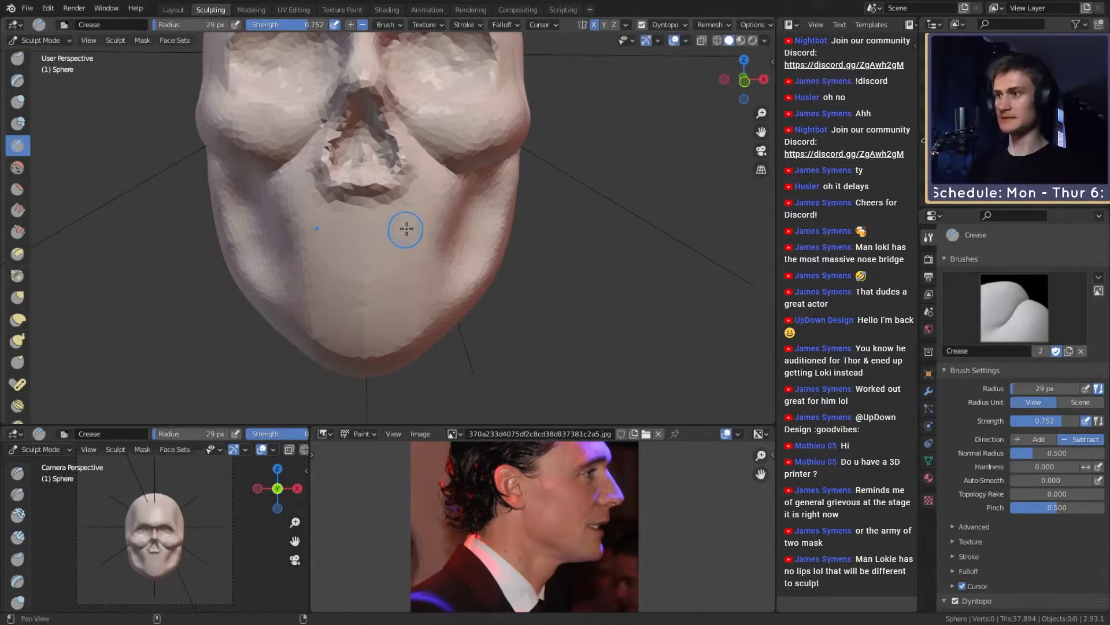
middle_drag(405, 228, 378, 262)
mouse_move(378, 262)
alt+mouse_down()
mouse_move(388, 245)
mouse_move(375, 244)
alt+mouse_up()
key(f)
click(382, 255)
key(f)
click(374, 244)
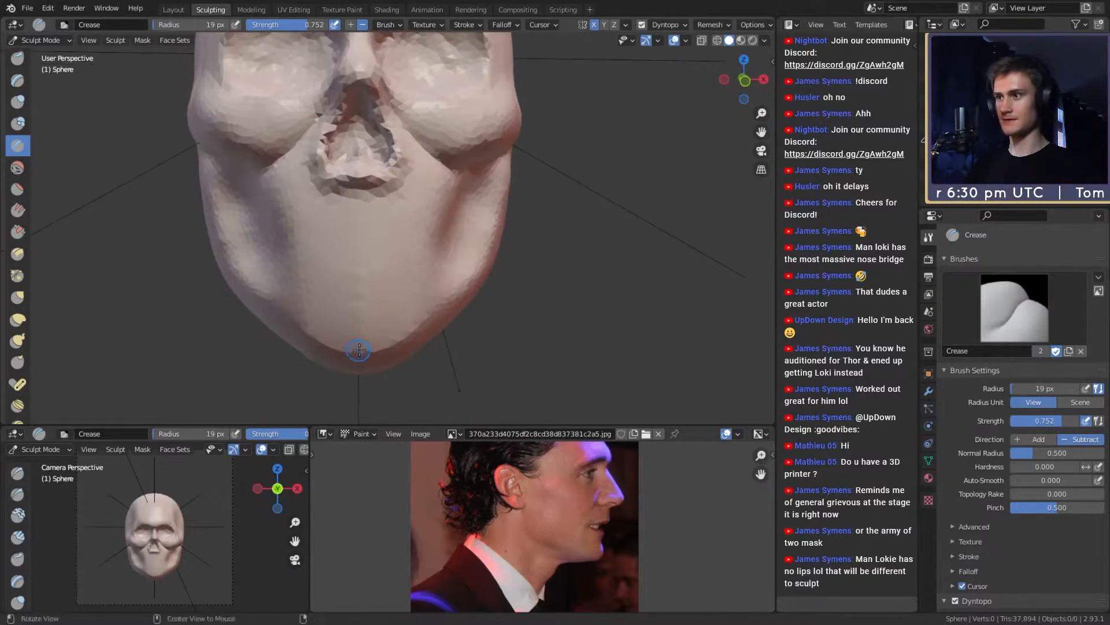
alt+drag(355, 365, 356, 373)
mouse_move(363, 212)
alt+mouse_down()
mouse_move(370, 243)
mouse_move(450, 238)
alt+mouse_up()
key(f)
click(363, 252)
mouse_move(463, 233)
alt+mouse_down()
mouse_move(344, 244)
mouse_move(390, 244)
mouse_move(375, 241)
alt+mouse_up()
drag(376, 241, 442, 243)
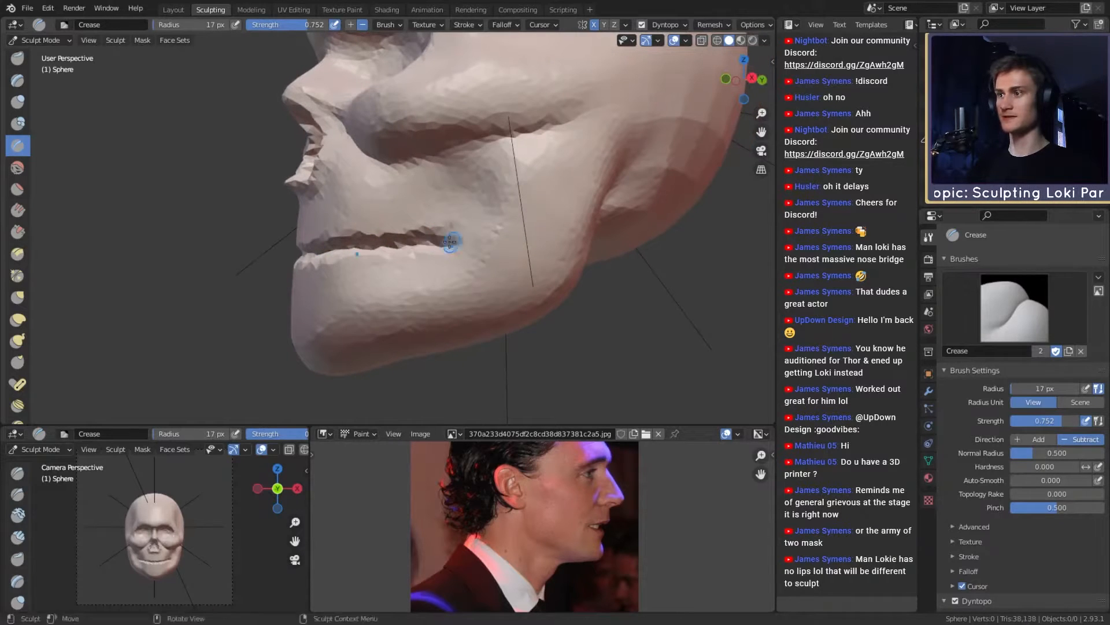
Step: Deepen the mouth line toward its outer corner with the Crease brush and check it from both sides
mouse_move(384, 247)
middle_down()
mouse_move(499, 244)
mouse_move(404, 243)
mouse_move(488, 244)
mouse_move(469, 240)
middle_up()
scroll(405, 246, down, 3)
scroll(409, 219, up, 4)
middle_drag(408, 216, 357, 231)
drag(337, 258, 339, 259)
middle_drag(285, 250, 356, 241)
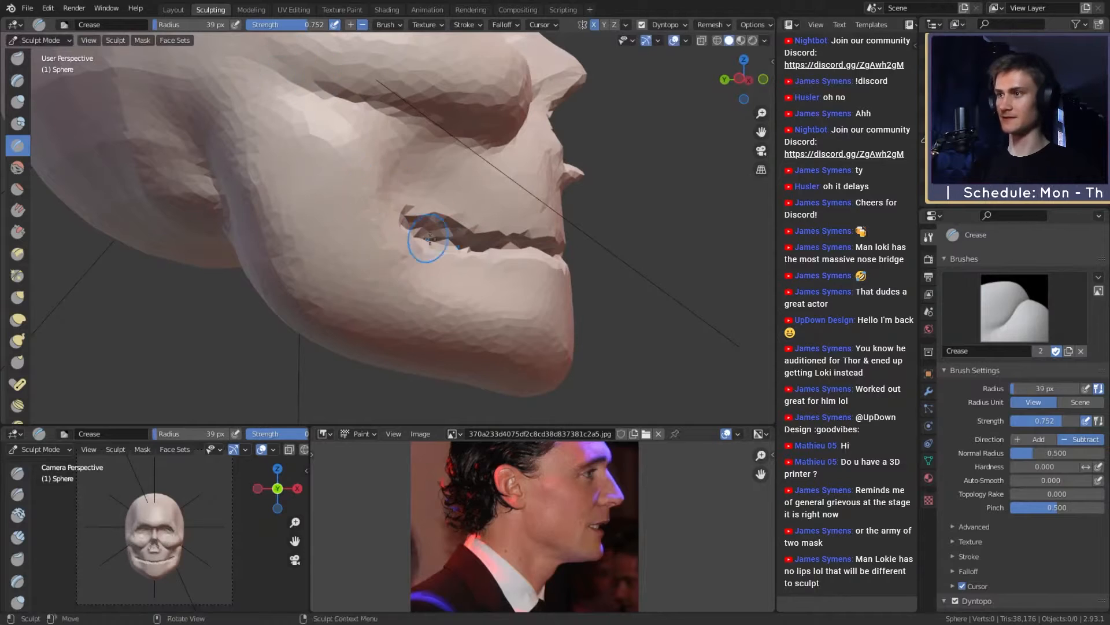
middle_drag(430, 238, 311, 155)
scroll(418, 237, down, 3)
middle_drag(439, 243, 349, 257)
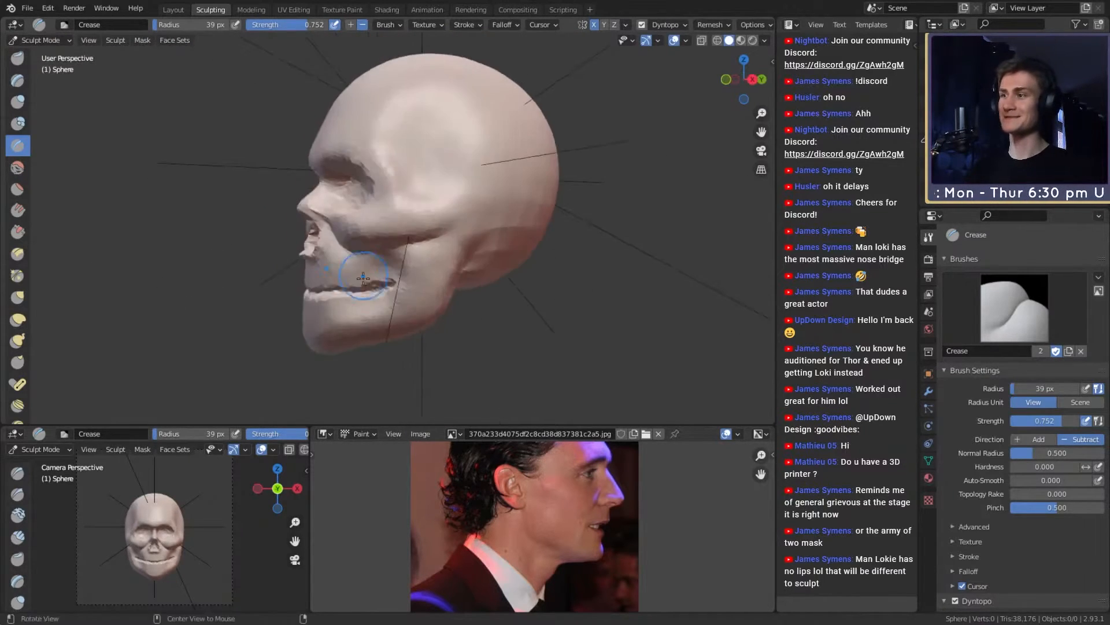
Step: Pull the cheekbone down in side view with the Grab brush at 154 px radius
scroll(358, 261, up, 3)
middle_drag(425, 274, 389, 280)
key(g)
key(f)
click(409, 255)
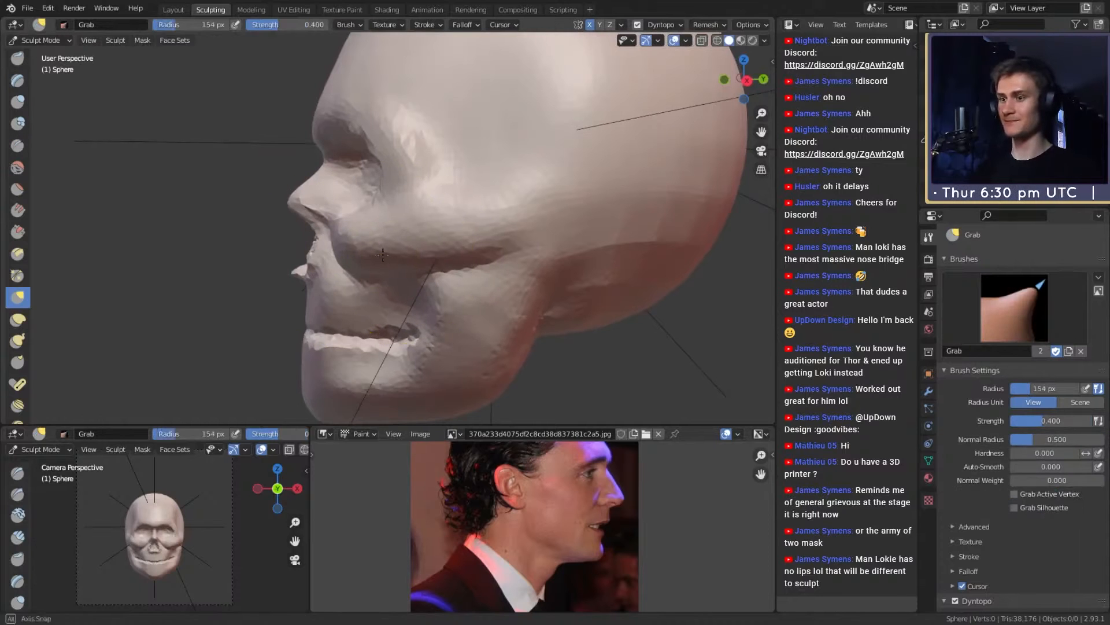
mouse_move(369, 232)
mouse_down()
mouse_move(383, 252)
mouse_move(368, 252)
mouse_up()
Step: Reshape the cheekbone below and beside the eye socket with the Grab brush at 155 px and 111 px radius
mouse_move(370, 249)
middle_down()
mouse_move(451, 275)
mouse_move(397, 267)
middle_up()
key(f)
click(430, 275)
scroll(395, 268, up, 2)
key(f)
click(418, 268)
drag(401, 268, 399, 267)
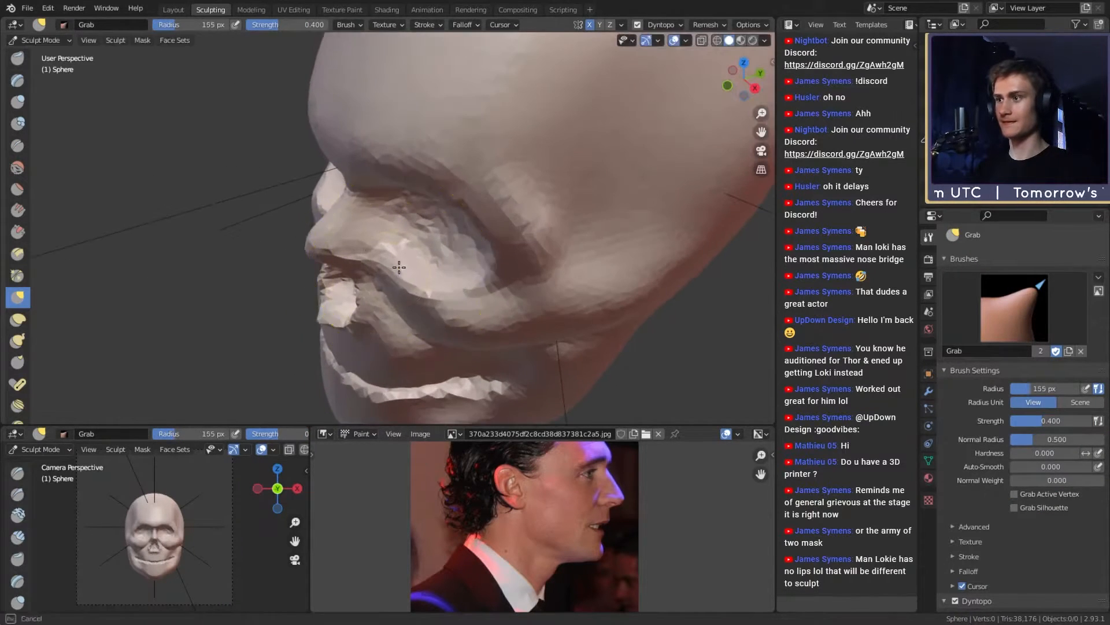
mouse_move(431, 215)
ctrl+middle_down()
mouse_move(440, 260)
mouse_move(400, 254)
mouse_move(434, 228)
ctrl+middle_up()
key(f)
click(411, 231)
drag(432, 255, 457, 230)
mouse_move(457, 230)
middle_down()
mouse_move(470, 214)
mouse_move(508, 248)
mouse_move(492, 211)
middle_up()
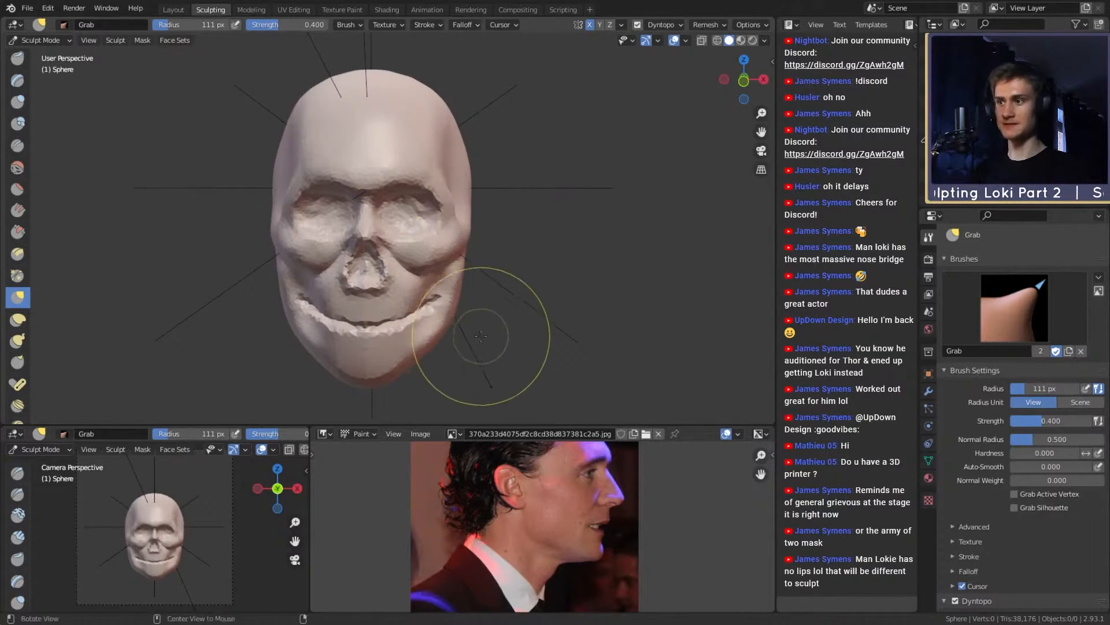
Step: Adjust the side contour of the cheek in front view with the Grab brush at 90 px radius
mouse_move(491, 409)
middle_down()
mouse_move(479, 301)
mouse_move(508, 265)
mouse_move(417, 272)
mouse_move(469, 269)
middle_up()
key(bracketleft)
key(bracketleft)
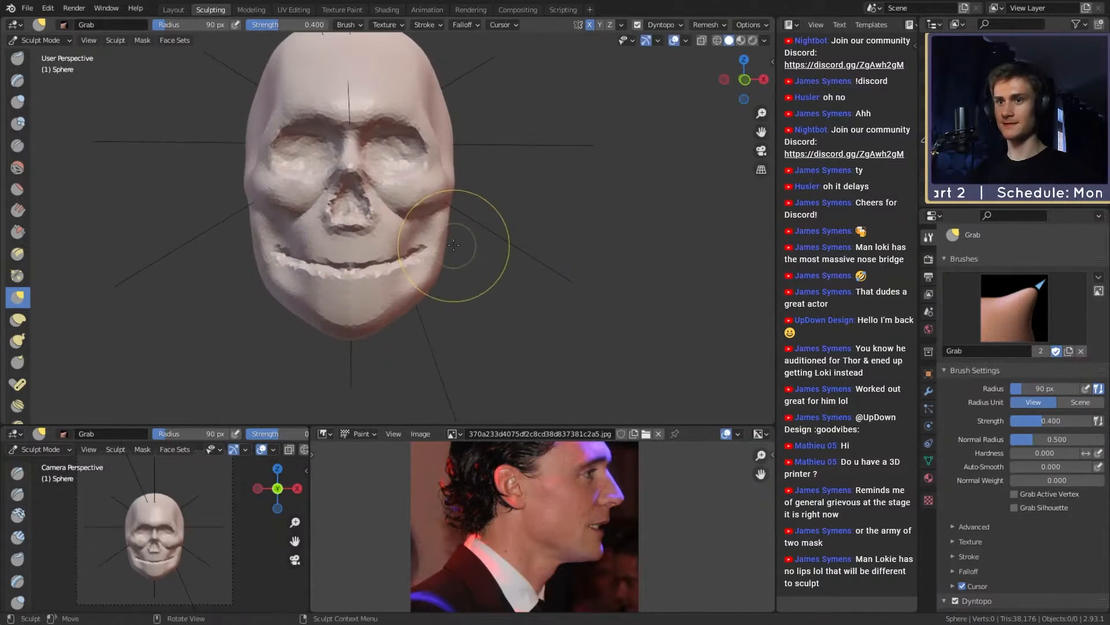
drag(446, 232, 440, 200)
key(f)
click(460, 207)
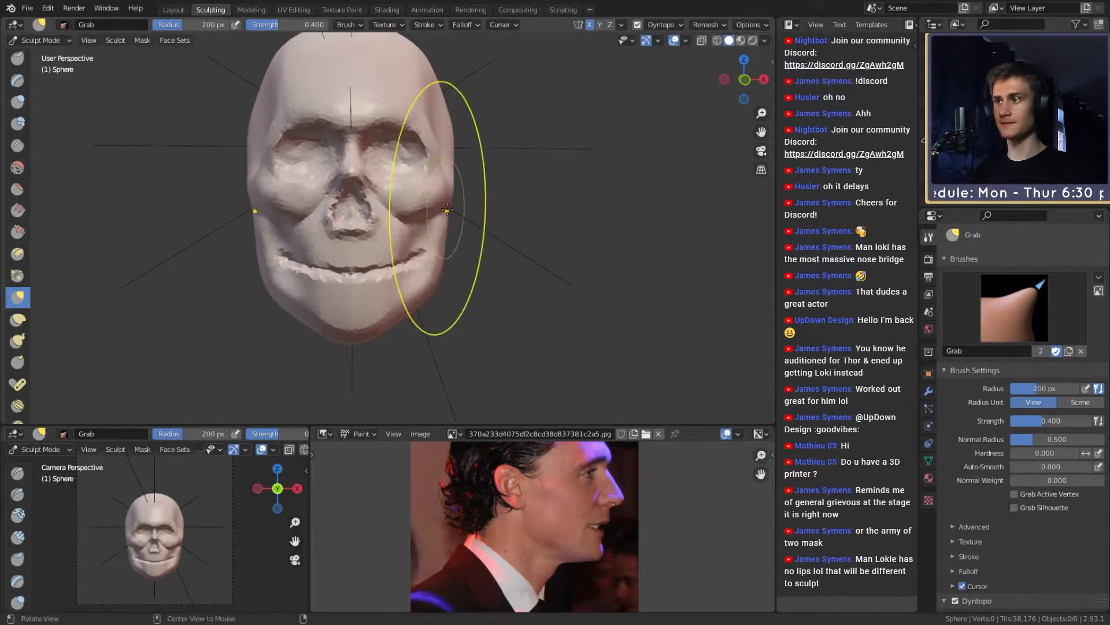
Step: Widen the jaw's side contour below the cheekbones with the Grab brush at 149 px radius
key(f)
click(454, 221)
mouse_move(454, 254)
shift+middle_down()
mouse_move(465, 218)
mouse_move(444, 252)
shift+middle_up()
key(f)
click(429, 251)
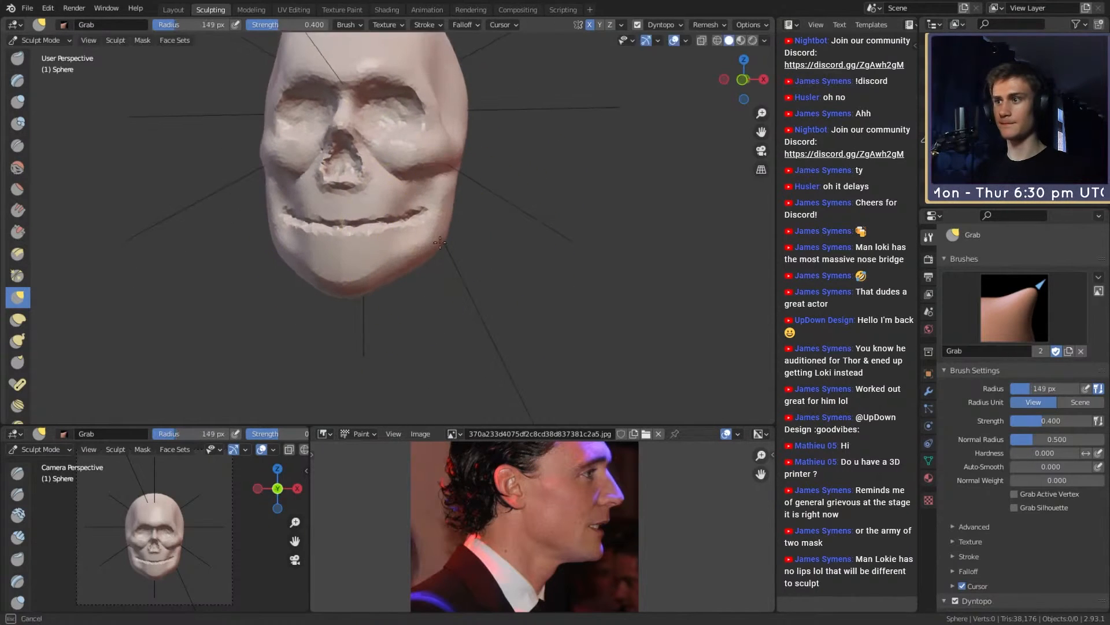
Step: Reshape the underside of the jaw with the Grab brush at 92 px radius
mouse_move(443, 248)
alt+mouse_down()
mouse_move(348, 258)
mouse_move(381, 258)
mouse_move(362, 245)
mouse_move(386, 248)
alt+mouse_up()
key(f)
click(376, 264)
mouse_move(387, 249)
ctrl+alt+mouse_down()
mouse_move(387, 231)
mouse_move(377, 249)
mouse_move(408, 160)
ctrl+alt+mouse_up()
key(f)
click(370, 231)
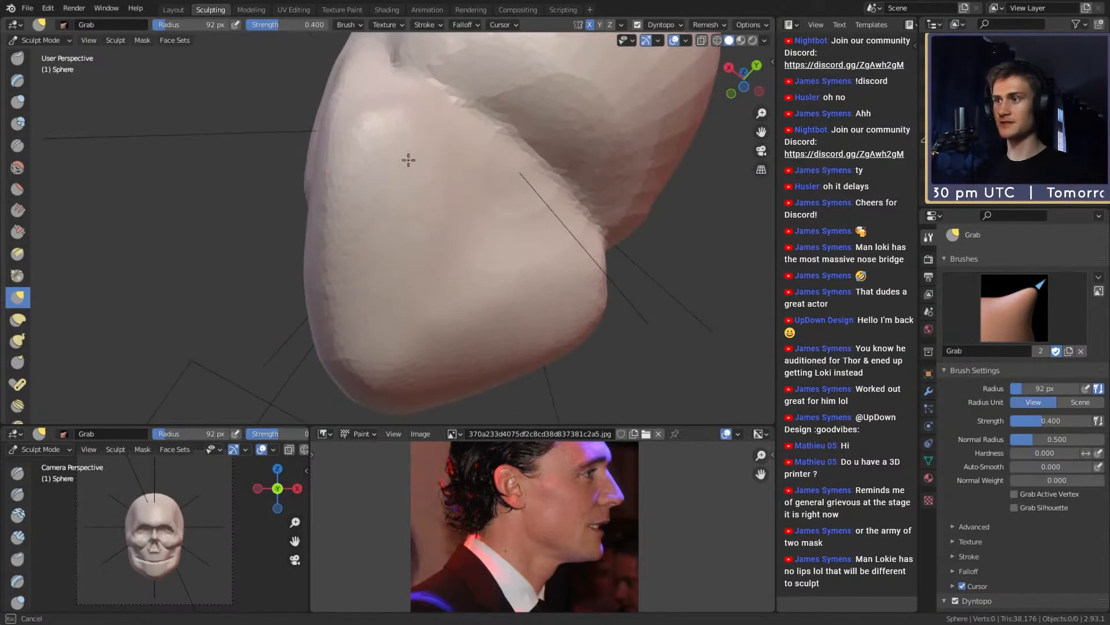
drag(433, 312, 367, 184)
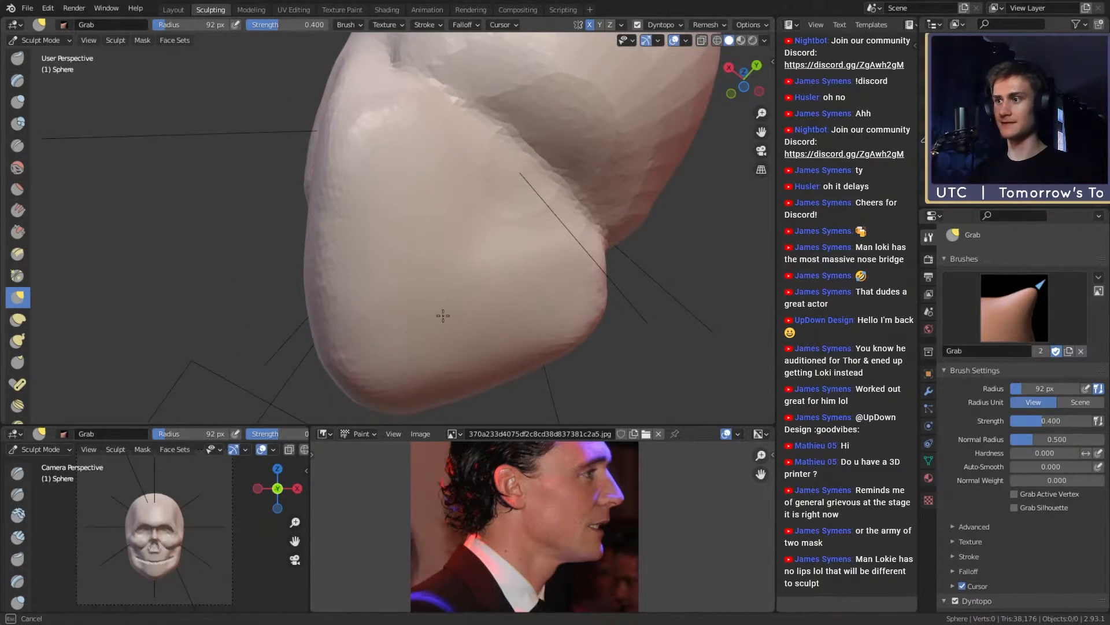
Step: Build up the ridge above the mouth line out to its corner with Clay Strips, reducing the radius to 20 px
mouse_move(387, 251)
middle_down()
mouse_move(410, 186)
mouse_move(488, 290)
mouse_move(460, 260)
mouse_move(312, 211)
mouse_move(346, 235)
mouse_move(518, 250)
mouse_move(382, 268)
mouse_move(350, 237)
mouse_move(391, 255)
middle_up()
scroll(350, 237, up, 2)
key(c)
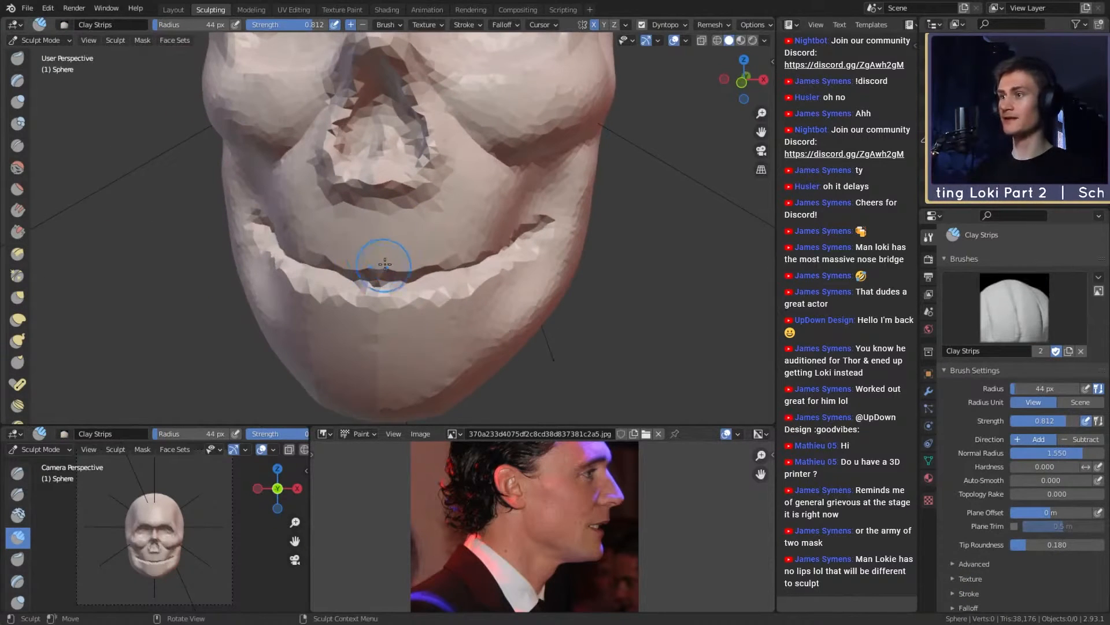
drag(348, 243, 379, 245)
middle_drag(371, 240, 399, 229)
key(f)
drag(346, 229, 333, 227)
middle_drag(341, 228, 409, 222)
mouse_move(418, 224)
mouse_down()
mouse_move(356, 205)
mouse_move(273, 216)
mouse_up()
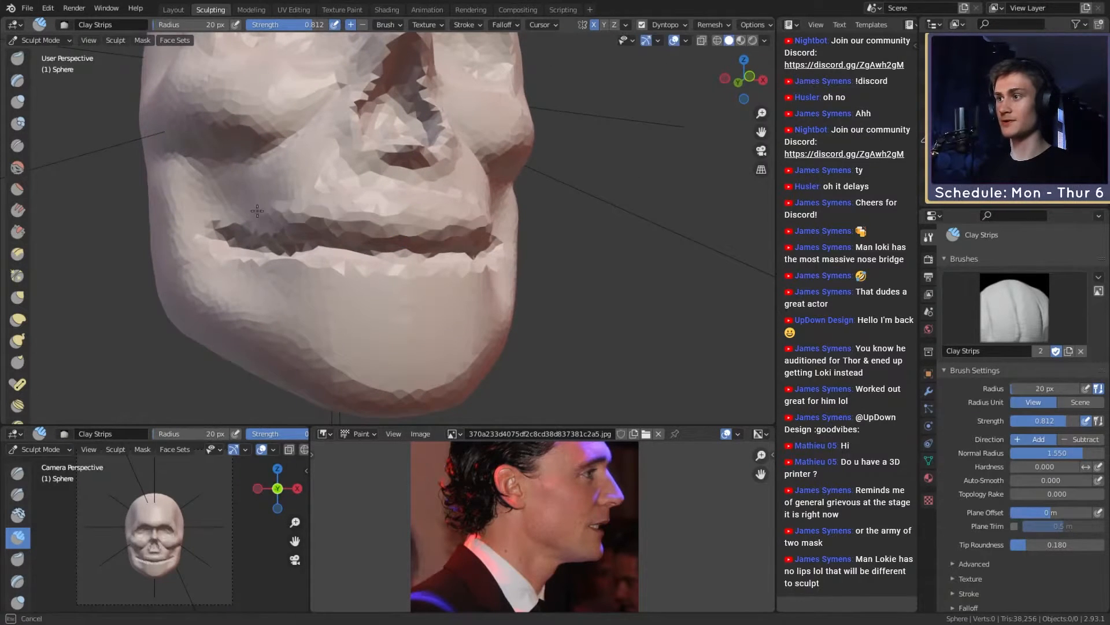
Step: Build up the ridge below the mouth line with Clay Strips at 34 px radius
middle_drag(408, 264, 412, 258)
key(f)
click(417, 258)
mouse_move(414, 270)
mouse_down()
mouse_move(437, 271)
mouse_move(336, 277)
mouse_move(399, 298)
mouse_up()
key(f)
click(410, 273)
middle_drag(436, 265, 446, 258)
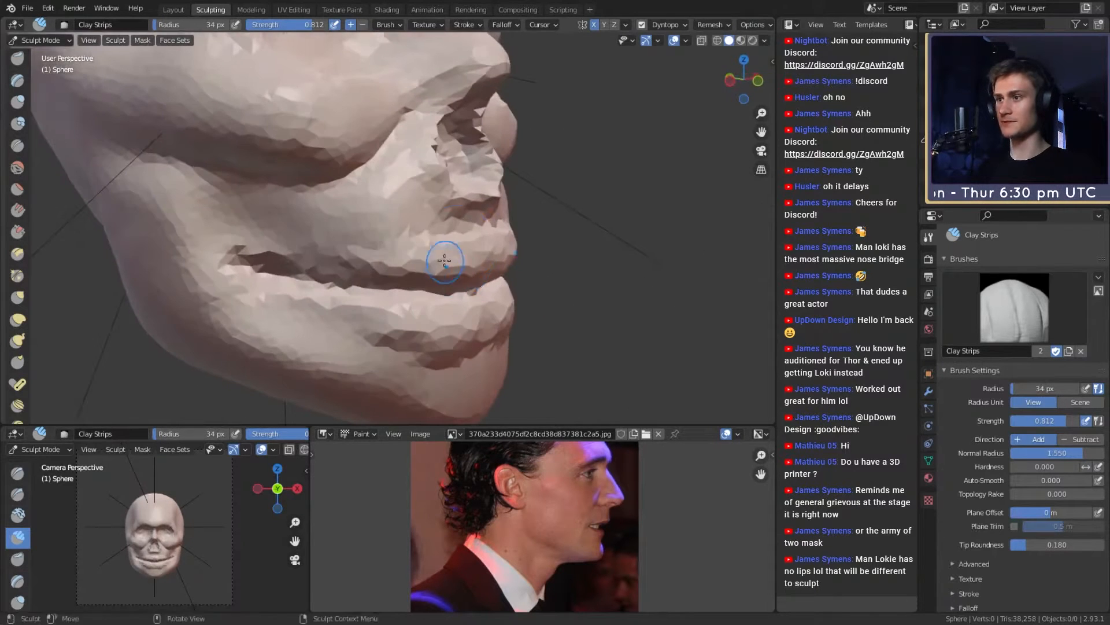
Step: Fill in the area between the mouth and chin with Clay Strips at 75 px and check the head from side and front
key(f)
drag(400, 242, 427, 248)
mouse_move(417, 324)
mouse_down()
mouse_move(410, 342)
mouse_move(475, 333)
mouse_move(487, 301)
mouse_up()
scroll(492, 270, down, 3)
mouse_move(494, 261)
middle_down()
mouse_move(560, 248)
mouse_move(528, 214)
middle_up()
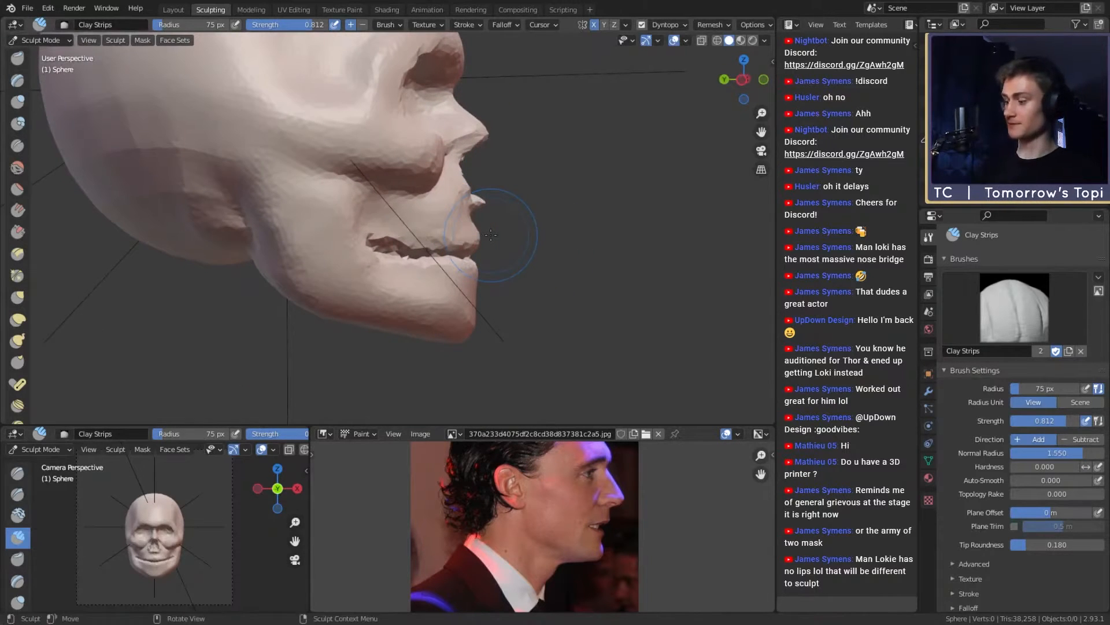
alt+drag(544, 196, 461, 233)
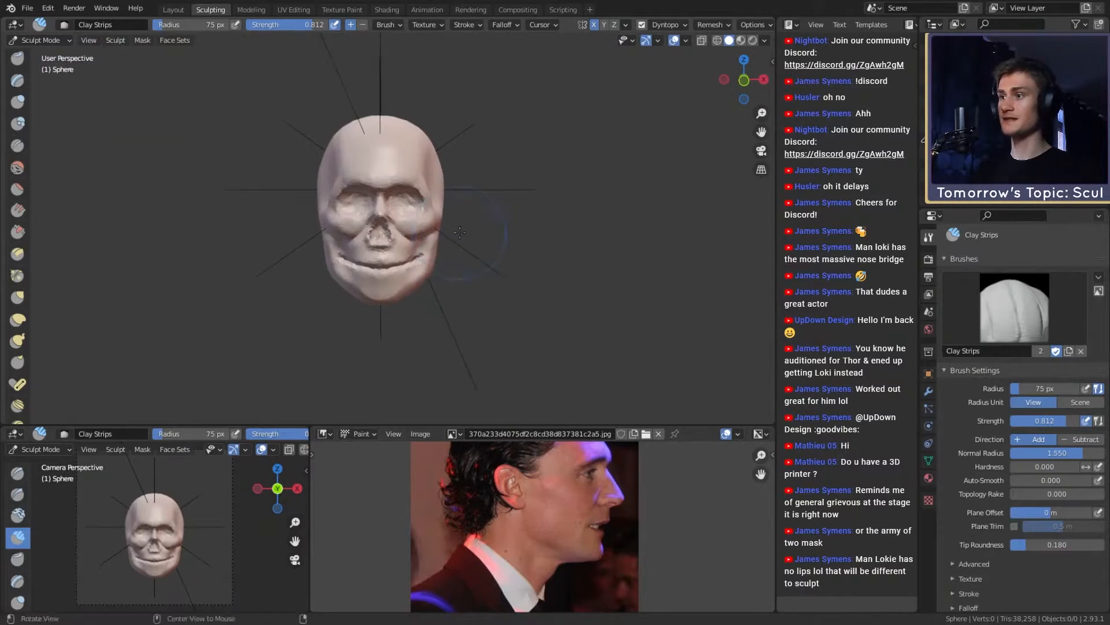
scroll(460, 233, up, 4)
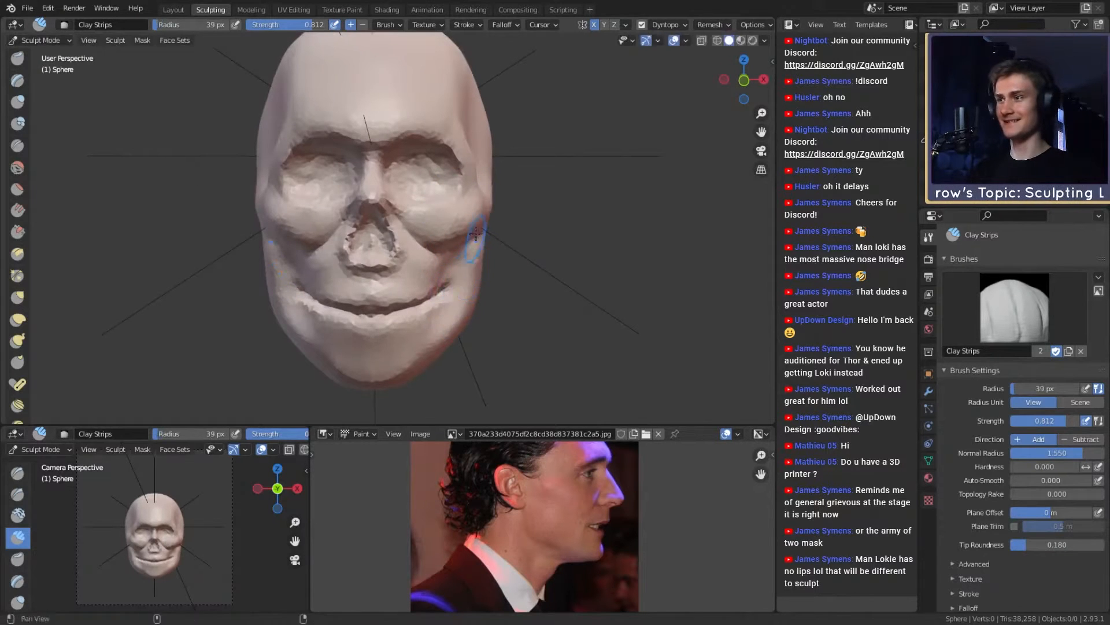
scroll(503, 222, down, 3)
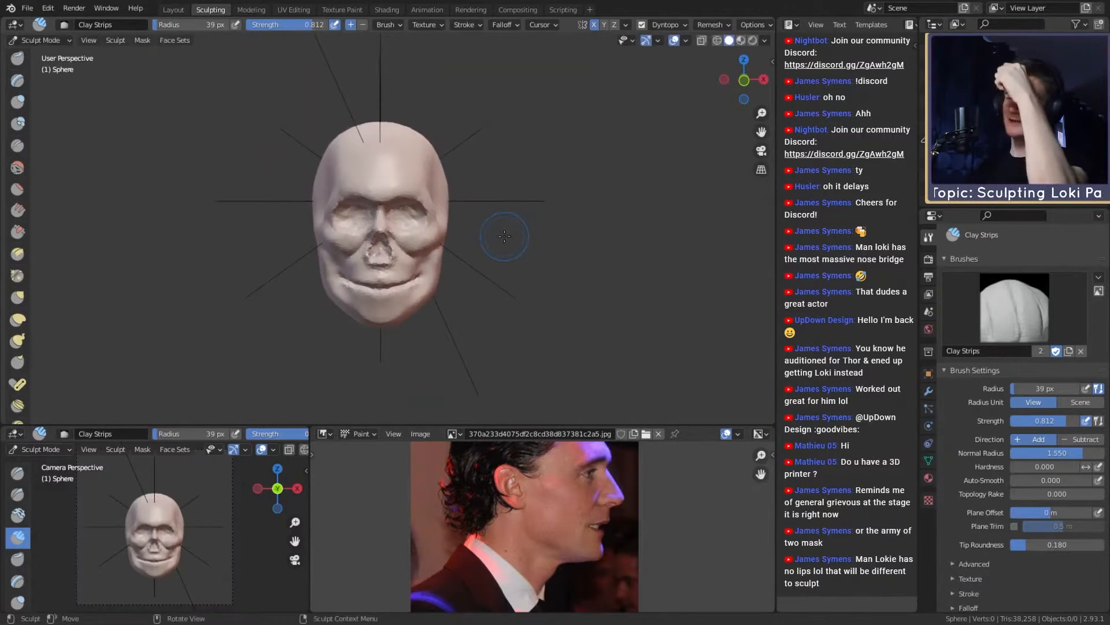
Step: Crease the hollow beneath the cheekbone with the Crease brush at 39 px radius
middle_drag(420, 224, 426, 207)
scroll(428, 214, up, 4)
mouse_move(477, 237)
middle_down()
mouse_move(430, 239)
mouse_move(464, 254)
middle_up()
key(shift+c)
mouse_move(451, 248)
mouse_down()
mouse_move(416, 243)
mouse_move(428, 249)
mouse_up()
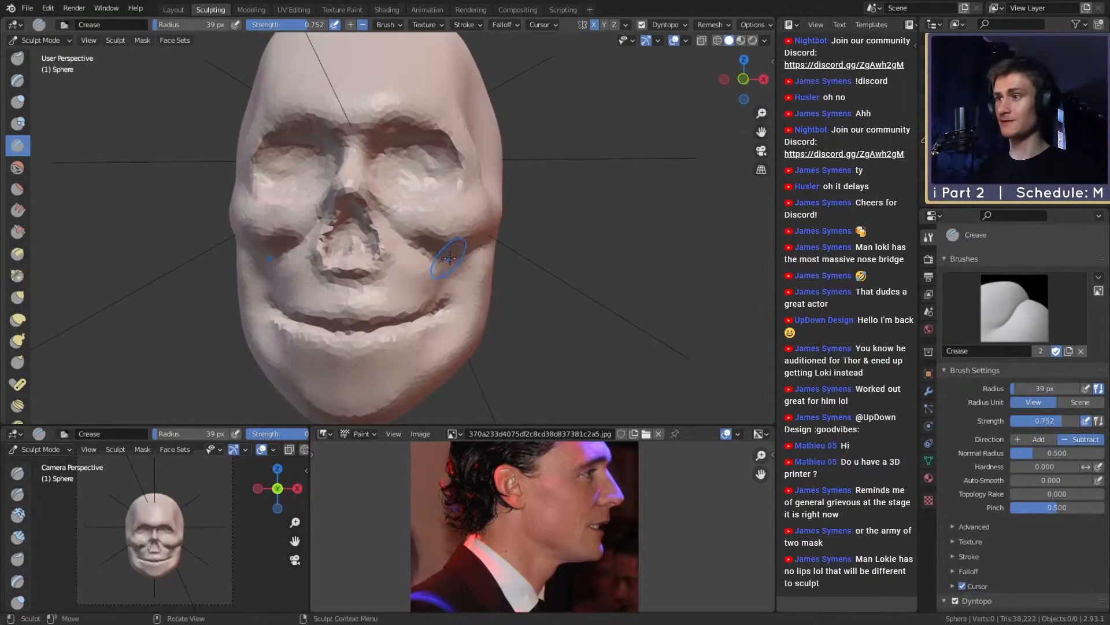
Step: Start sculpting the temple behind the brow with Clay Strips at 74 px radius and 0.436 strength
key(c)
scroll(446, 206, down, 3)
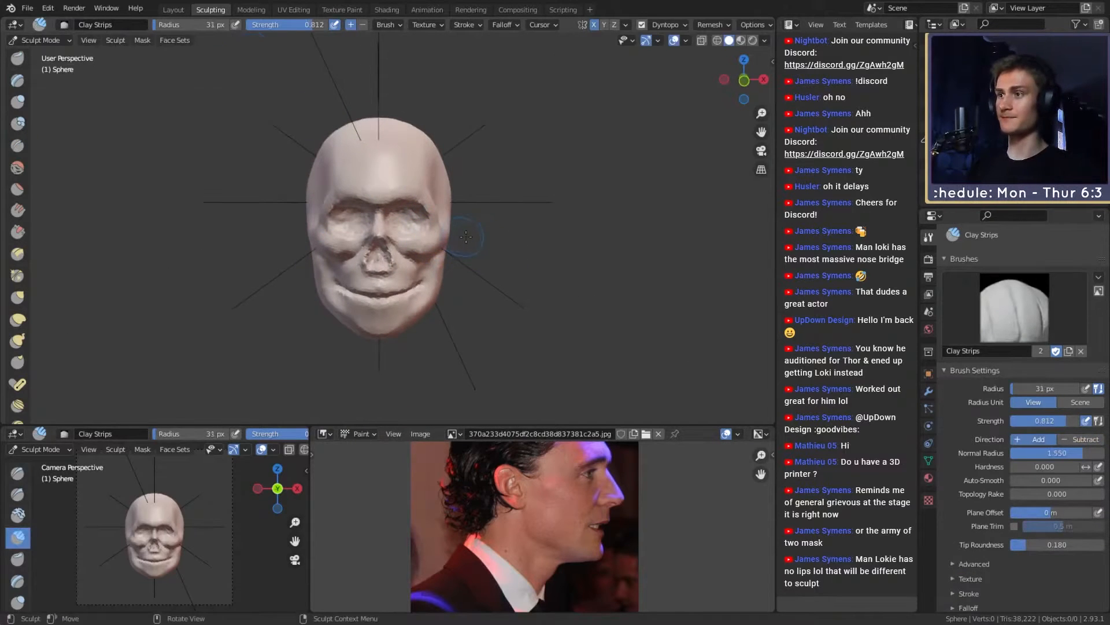
mouse_move(466, 237)
middle_down()
mouse_move(483, 241)
mouse_move(397, 249)
mouse_move(410, 219)
mouse_move(484, 263)
middle_up()
scroll(404, 240, up, 3)
shift+middle_drag(483, 264, 474, 249)
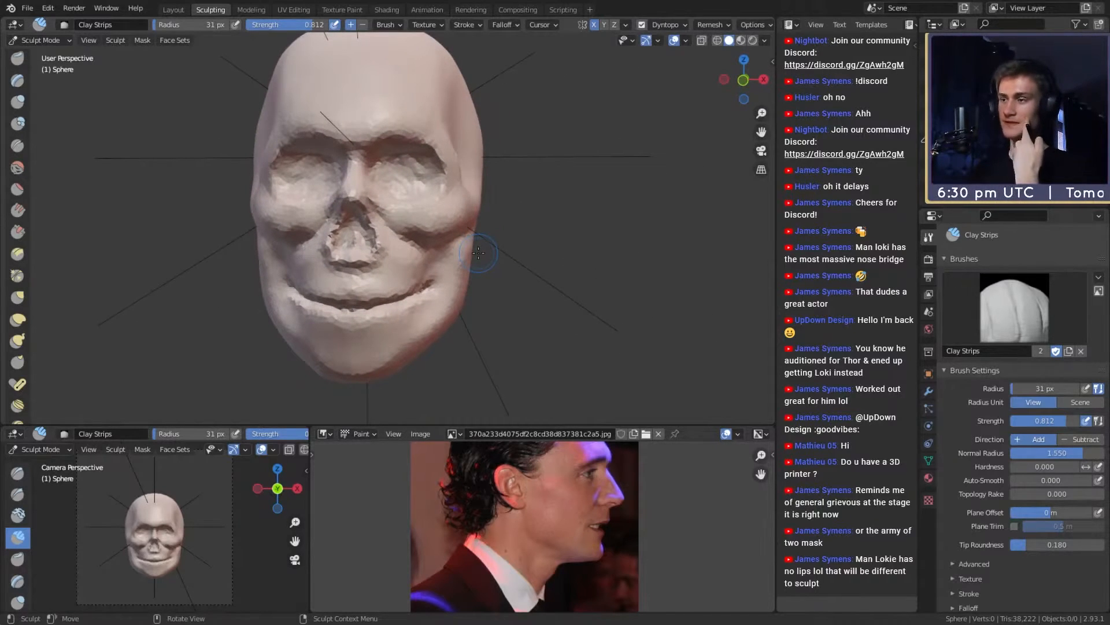
middle_drag(528, 210, 446, 260)
scroll(446, 260, up, 4)
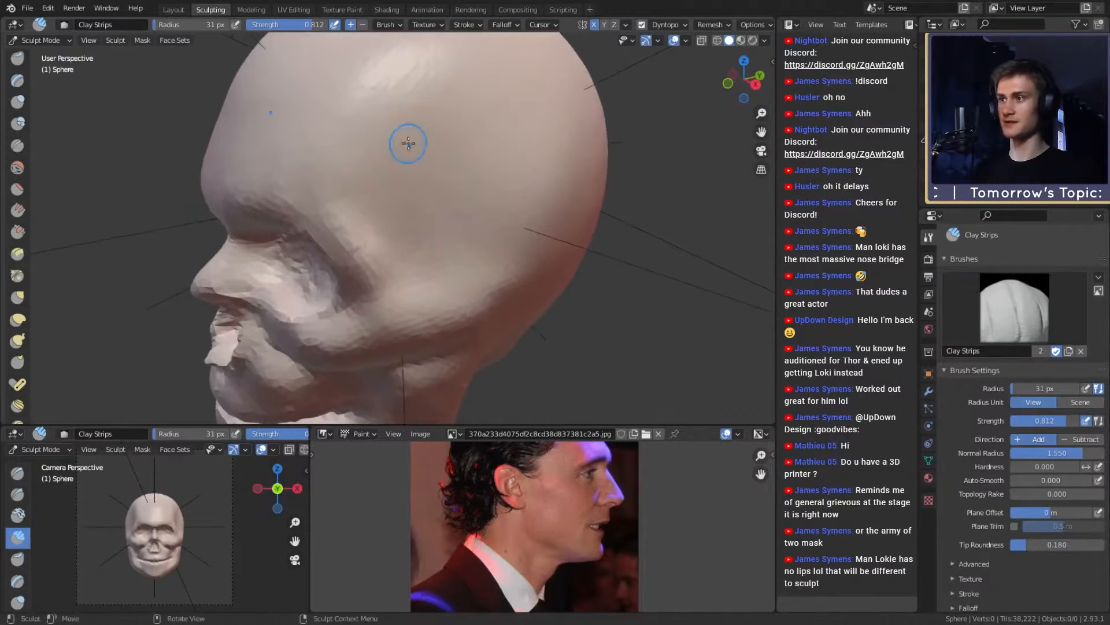
middle_drag(424, 247, 422, 220)
key(f)
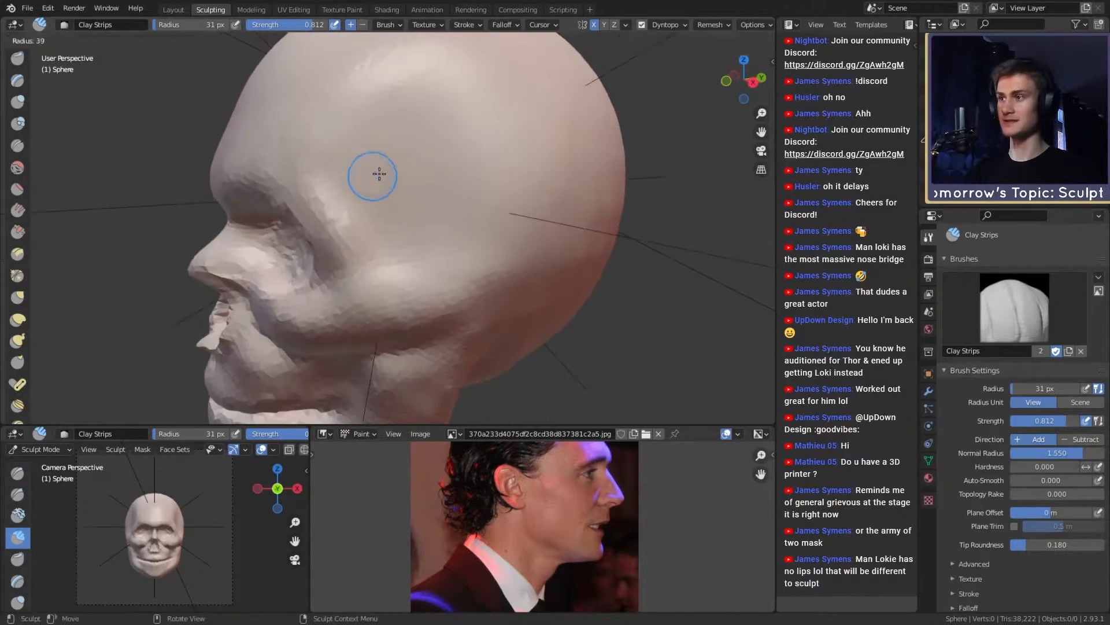
click(396, 173)
key(shift+f)
click(460, 170)
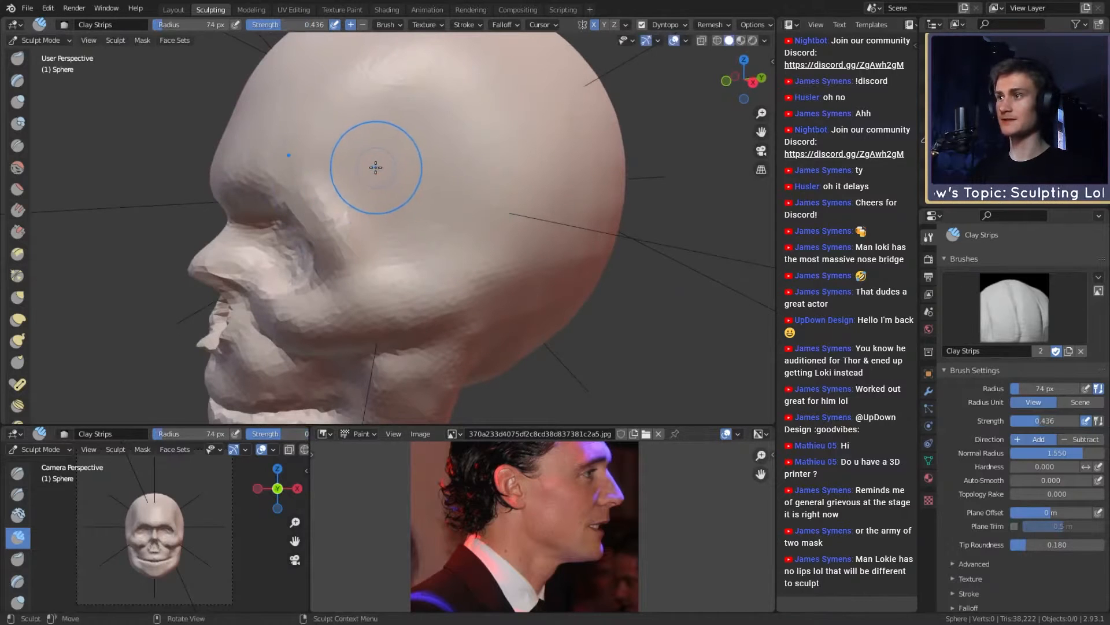
mouse_move(373, 168)
mouse_down()
mouse_move(410, 143)
mouse_move(388, 176)
mouse_up()
Step: Continue the temple strokes from the forehead side to above the cheekbone with Clay Strips at 55 px radius
key(f)
click(398, 144)
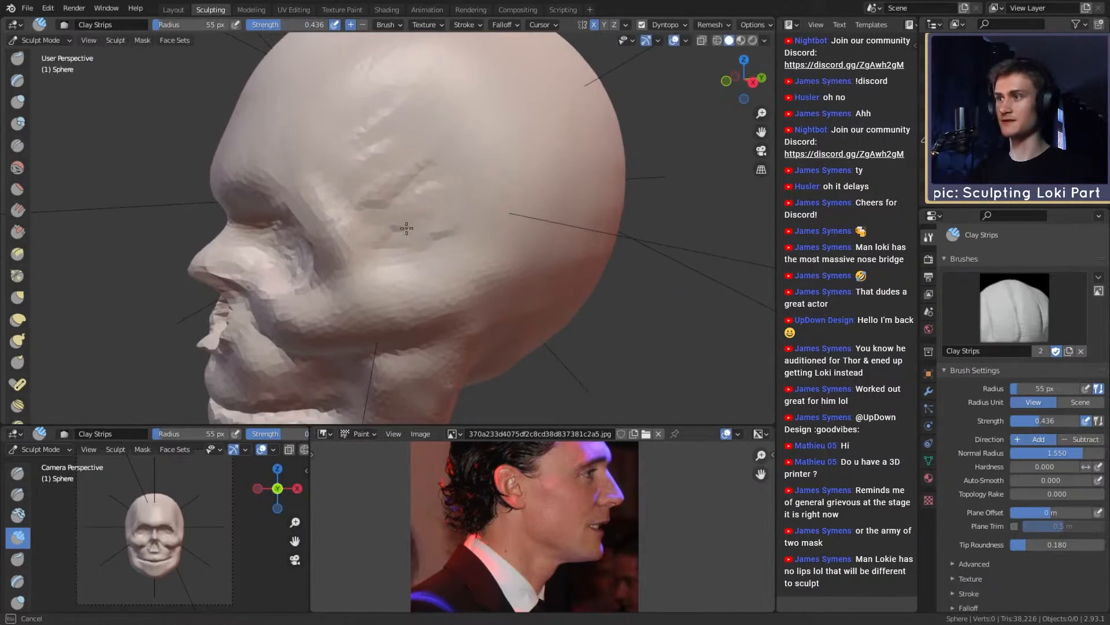
middle_drag(407, 228, 366, 218)
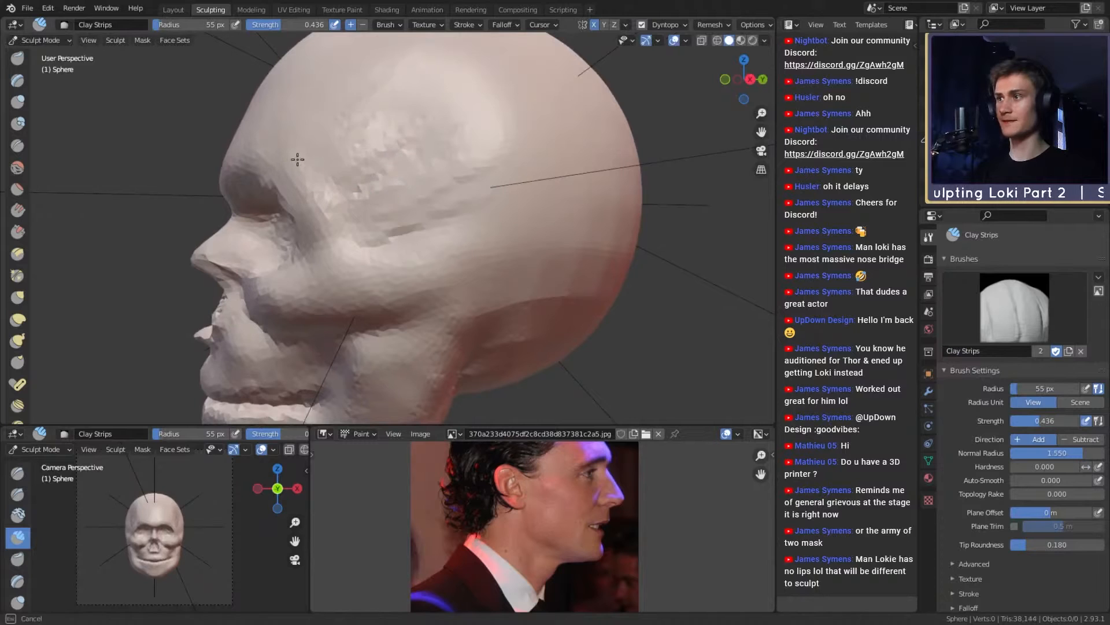
middle_drag(386, 103, 436, 198)
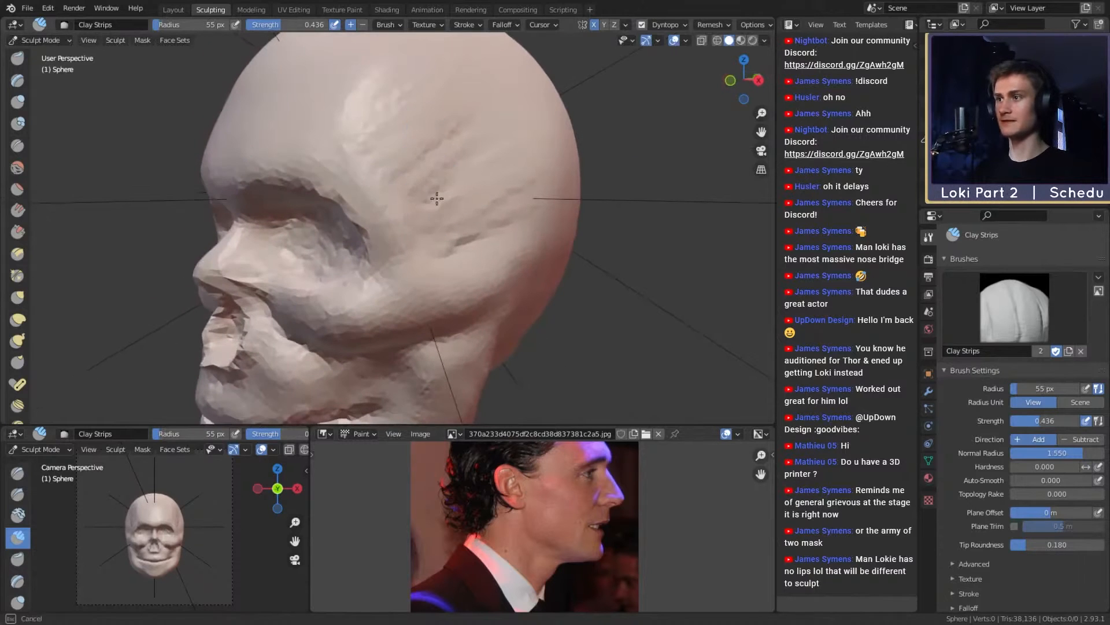
middle_drag(414, 237, 406, 186)
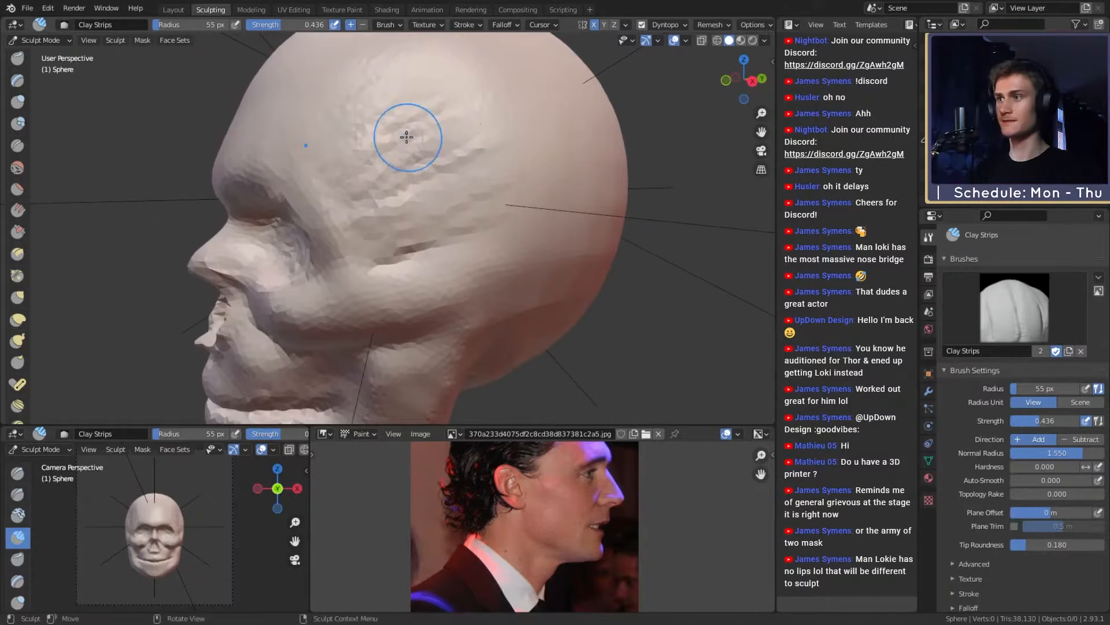
Step: Smooth the strokes on the temple, enlarging the brush to 137 px radius
key(f)
click(485, 133)
shift+drag(454, 125, 406, 168)
key(f)
click(371, 166)
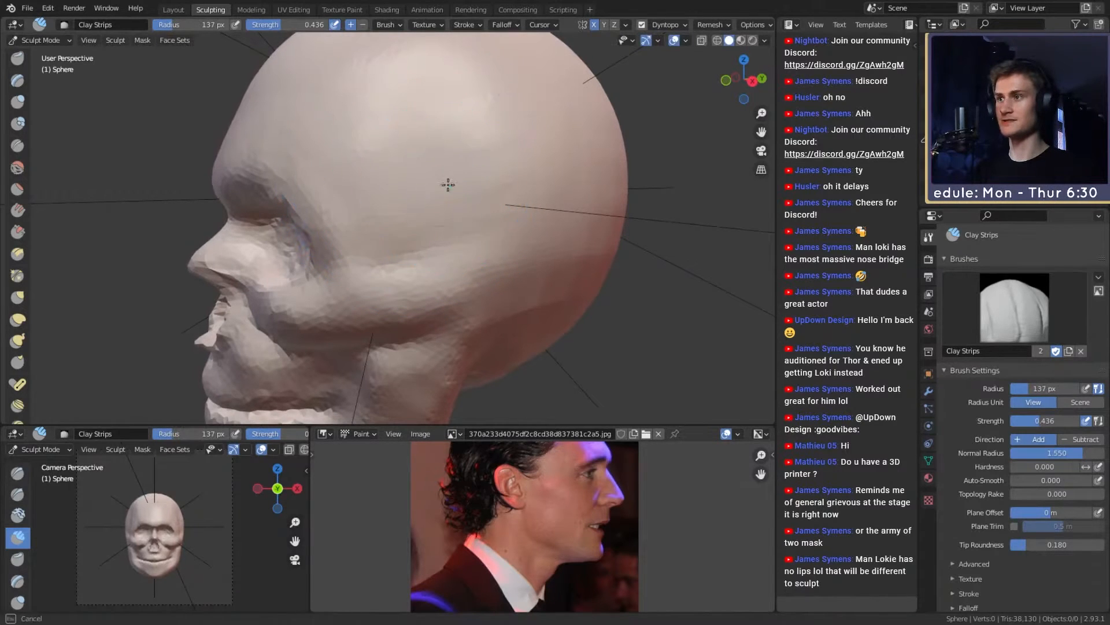
mouse_move(397, 210)
middle_down()
mouse_move(488, 169)
mouse_move(488, 199)
mouse_move(447, 218)
middle_up()
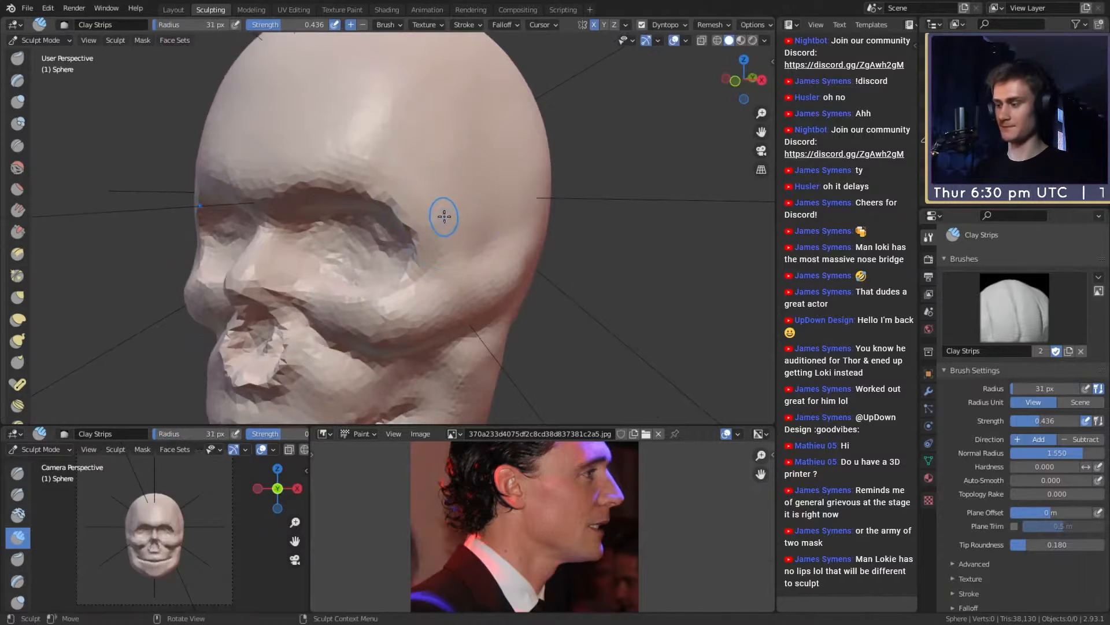
Step: Refine the temple beside the outer edge of the eye socket with the Crease brush at 69 px radius
key(shift+c)
key(f)
click(425, 176)
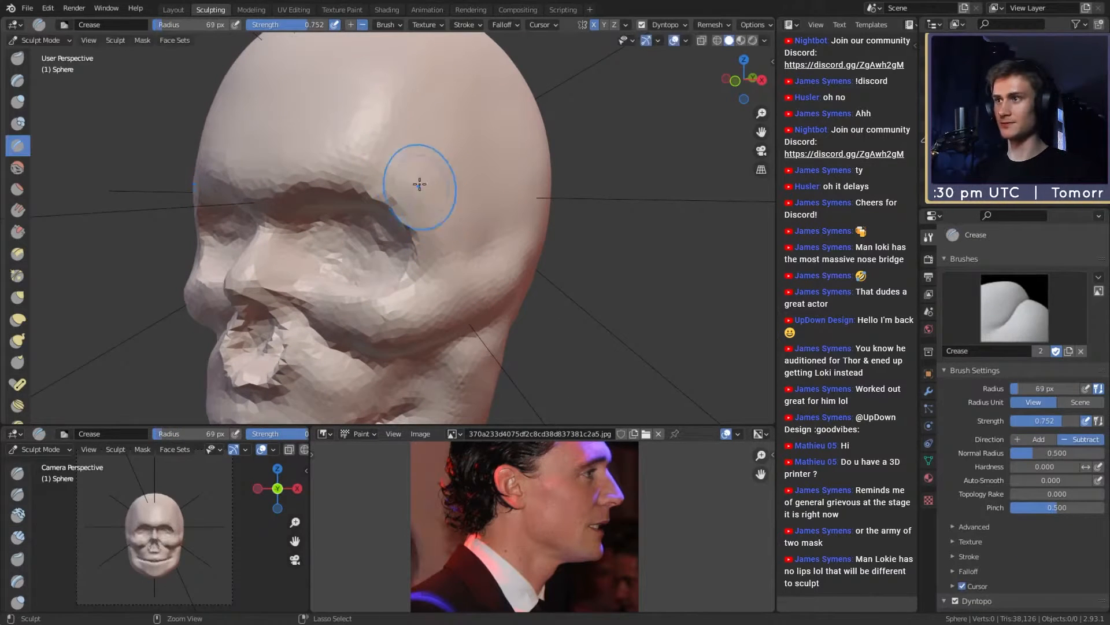
mouse_move(445, 248)
middle_down()
mouse_move(480, 240)
mouse_move(434, 219)
mouse_move(498, 237)
middle_up()
scroll(459, 272, down, 5)
middle_drag(458, 272, 444, 248)
scroll(399, 185, up, 4)
Step: Reshape the outer eye sockets and cheekbones with the Grab brush, varying the radius from 146 to 172 px
key(g)
scroll(454, 243, up, 1)
key(f)
click(474, 232)
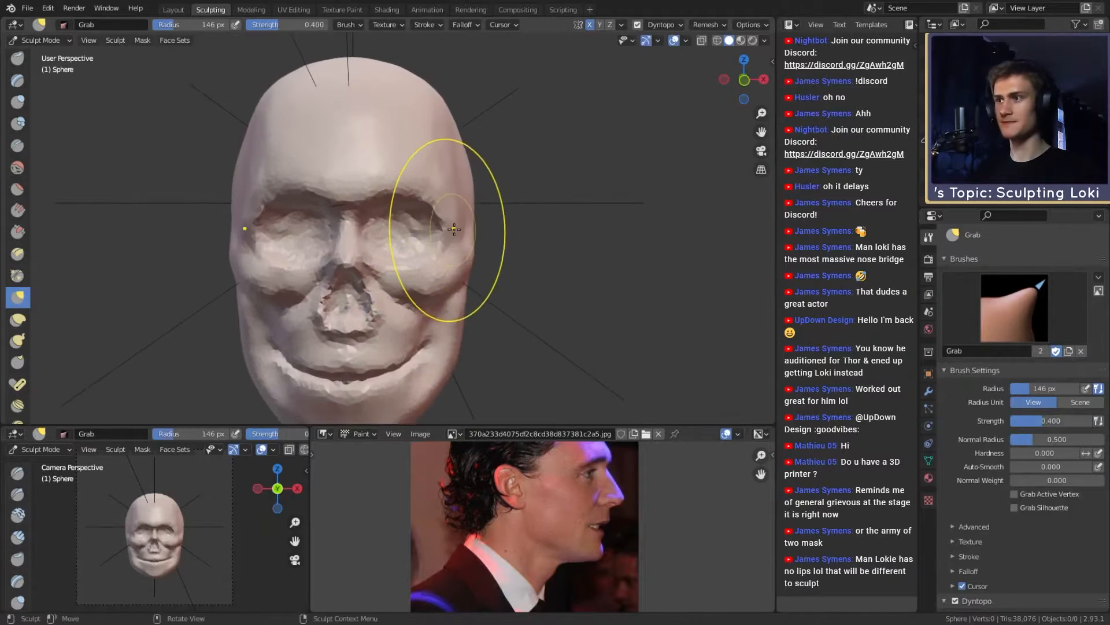
key(f)
click(515, 208)
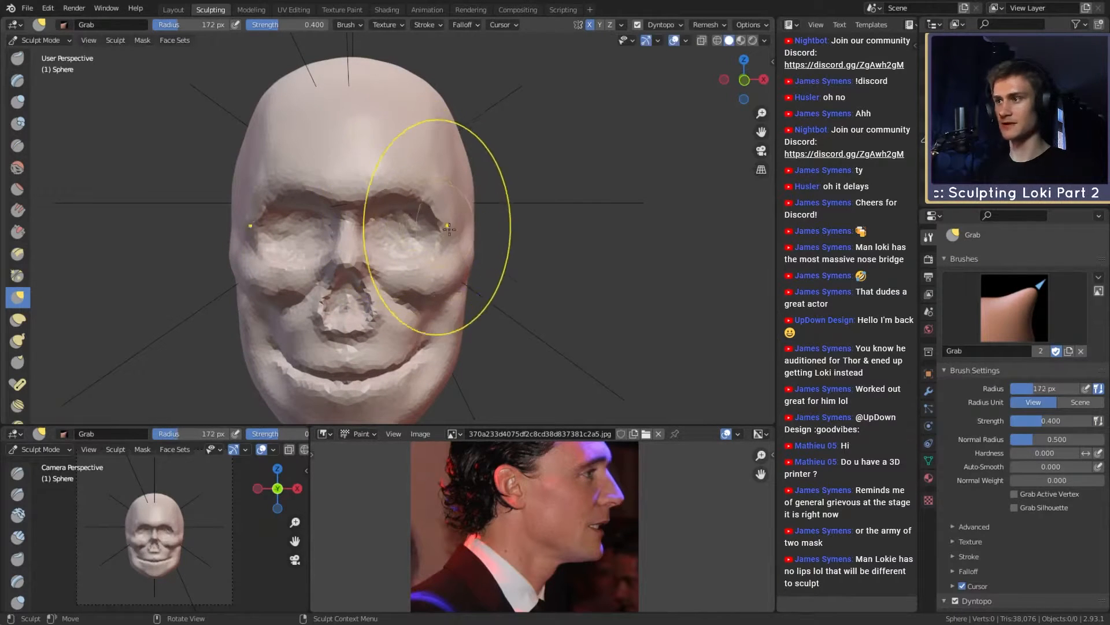
shift+middle_drag(444, 282, 456, 243)
key(f)
click(441, 254)
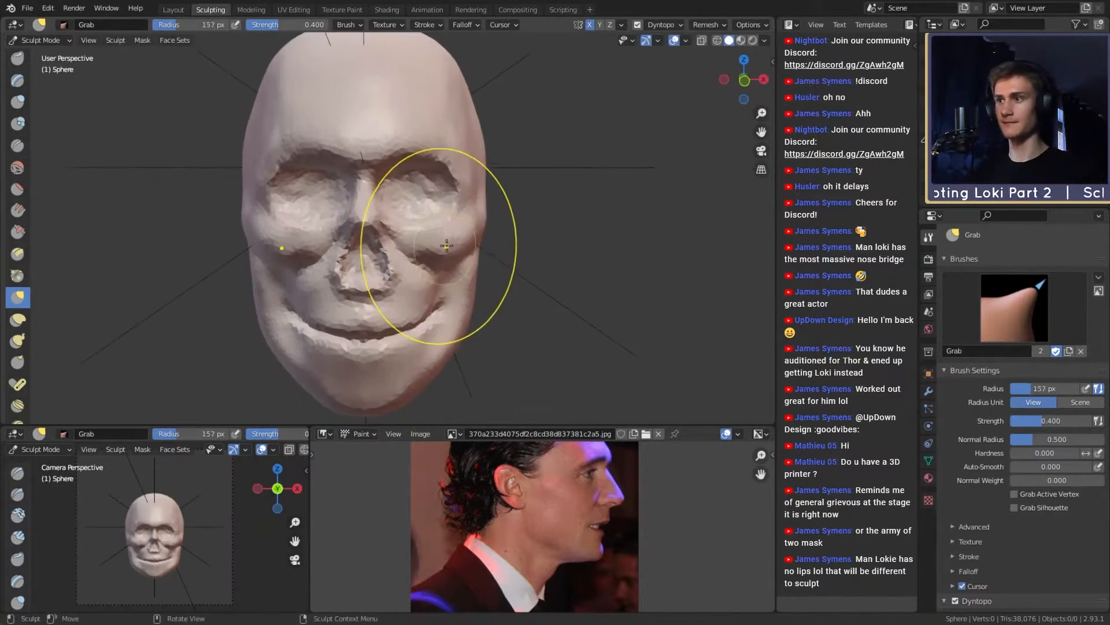
Step: Work on the cheek between the cheekbone and the mouth corner with Clay Strips at 60 px radius
key(c)
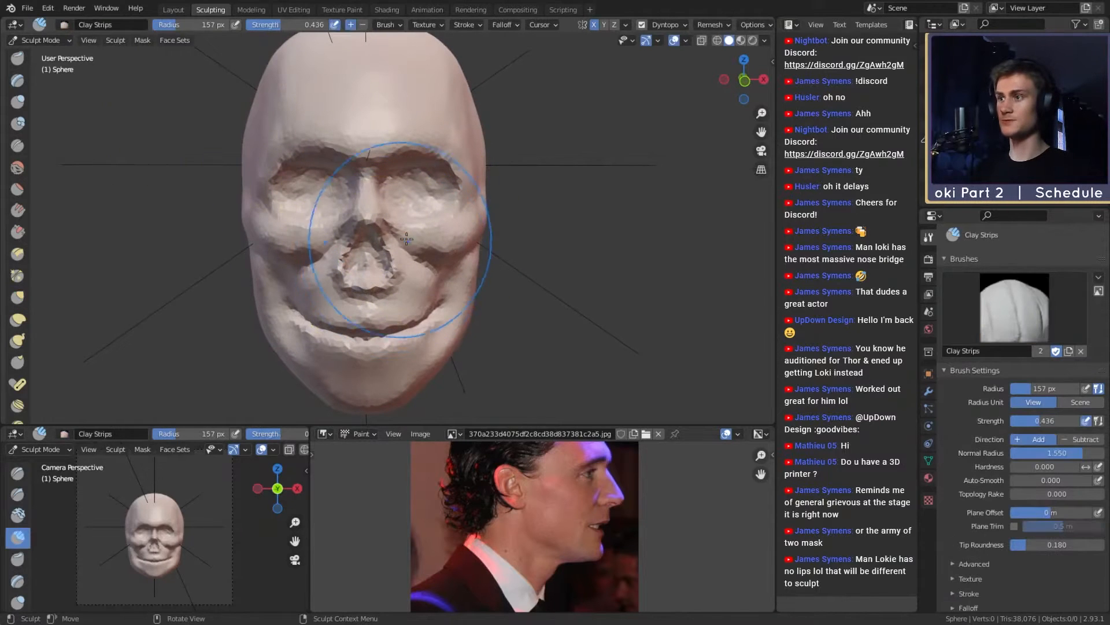
mouse_move(373, 224)
shift+middle_down()
mouse_move(386, 148)
mouse_move(306, 159)
mouse_move(340, 195)
shift+middle_up()
scroll(324, 167, up, 2)
middle_drag(424, 241, 420, 232)
key(f)
click(408, 251)
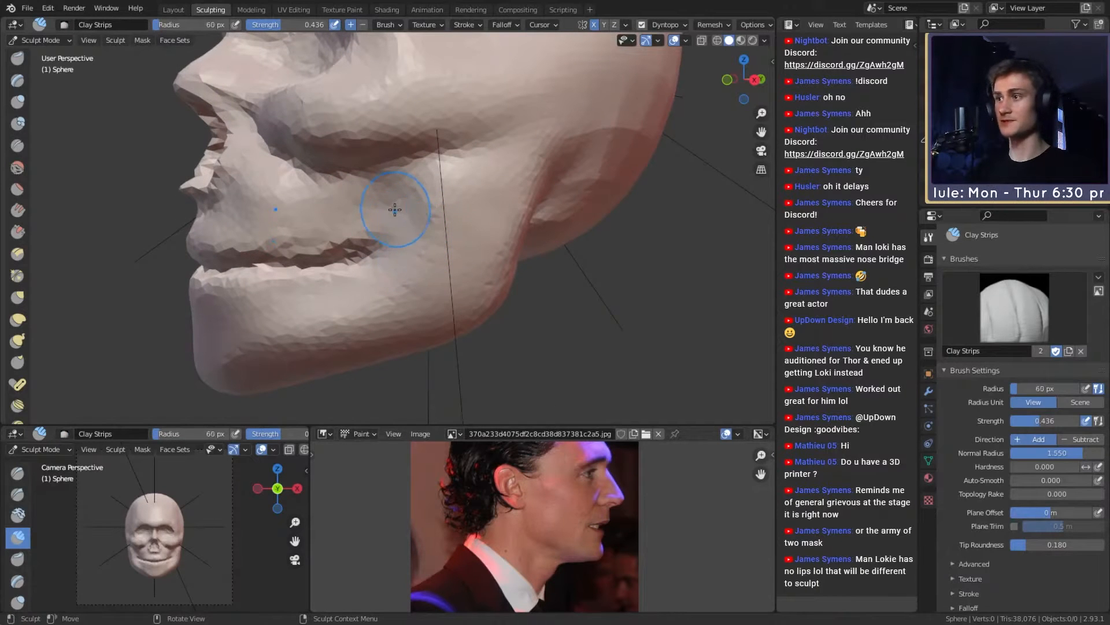
middle_drag(346, 164, 381, 158)
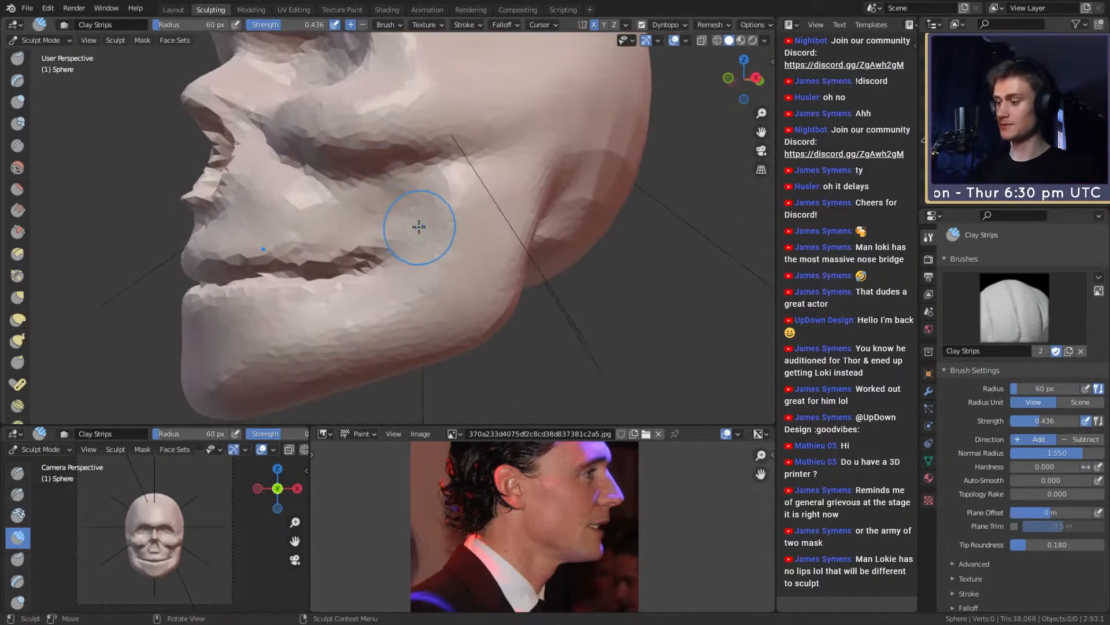
Step: Mask the cheek and jaw muscle area below the cheekbone with a 46 px Mask brush, and clear the mask
key(m)
key(f)
click(436, 240)
mouse_move(441, 319)
mouse_down()
mouse_move(502, 232)
mouse_move(439, 315)
mouse_up()
middle_drag(439, 315, 428, 323)
mouse_move(418, 320)
mouse_down()
mouse_move(361, 270)
mouse_move(370, 212)
mouse_move(449, 166)
mouse_move(416, 242)
mouse_move(370, 242)
mouse_up()
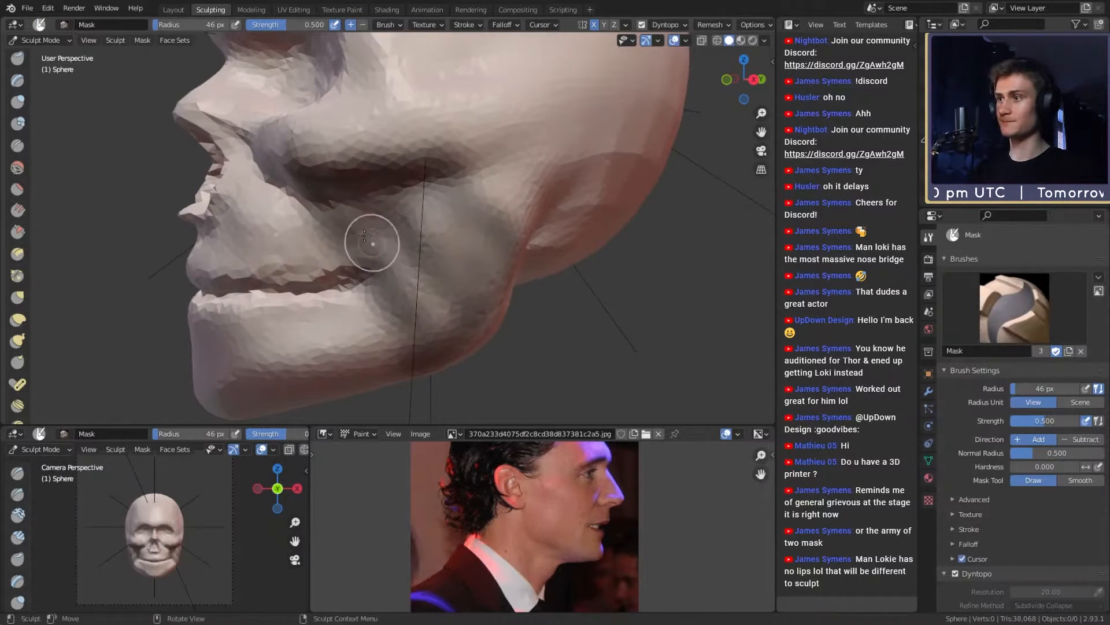
key(alt+m)
Step: Carve the cheek hollow from under the cheekbone down to the mouth corner with Clay Strips and smooth the jaw side at 120 px radius
key(c)
middle_drag(396, 237, 369, 215)
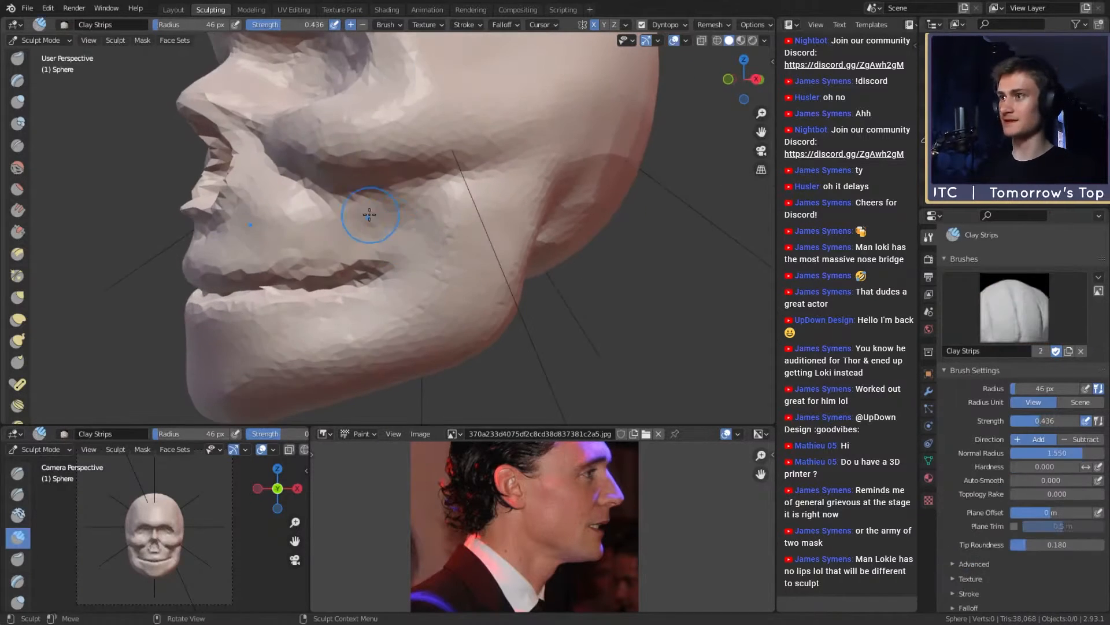
key(f)
mouse_move(354, 200)
mouse_down()
mouse_move(371, 218)
mouse_move(381, 194)
mouse_move(420, 242)
mouse_move(437, 189)
mouse_move(489, 285)
mouse_move(399, 271)
mouse_move(347, 202)
mouse_move(399, 266)
mouse_move(433, 209)
mouse_up()
mouse_move(434, 210)
middle_down()
mouse_move(509, 213)
mouse_move(452, 212)
middle_up()
mouse_move(451, 211)
mouse_down()
mouse_move(424, 216)
mouse_move(498, 215)
mouse_move(488, 213)
mouse_move(488, 297)
mouse_up()
key(f)
click(538, 229)
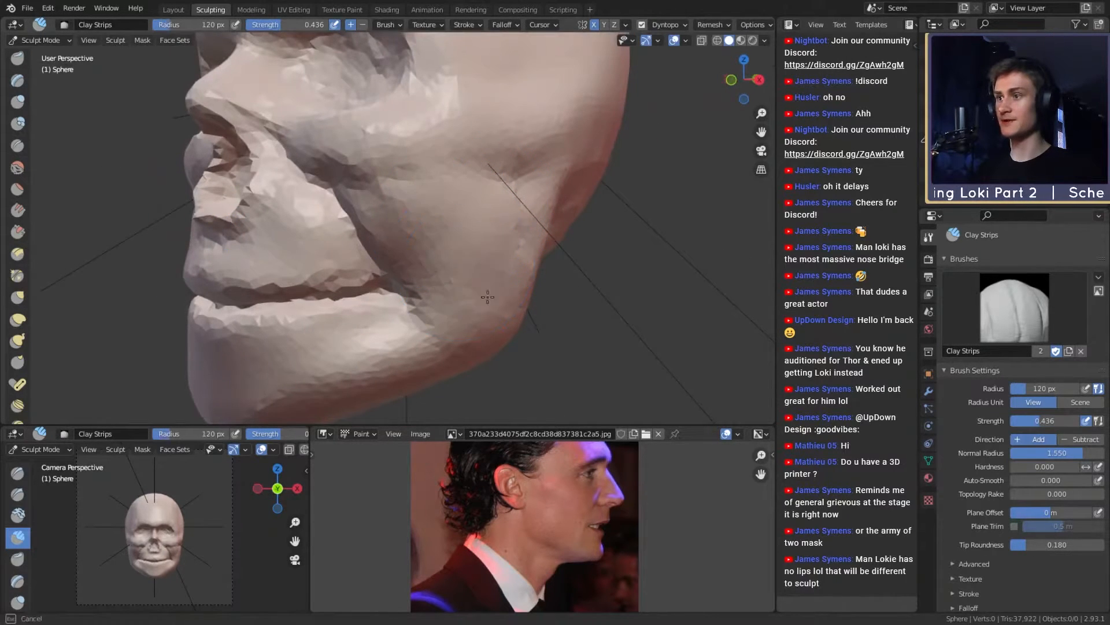
Step: Soften the cheek hollow behind the mouth corner with the brush at 88 px radius
mouse_move(429, 228)
middle_down()
mouse_move(509, 229)
mouse_move(444, 226)
middle_up()
key(f)
click(502, 222)
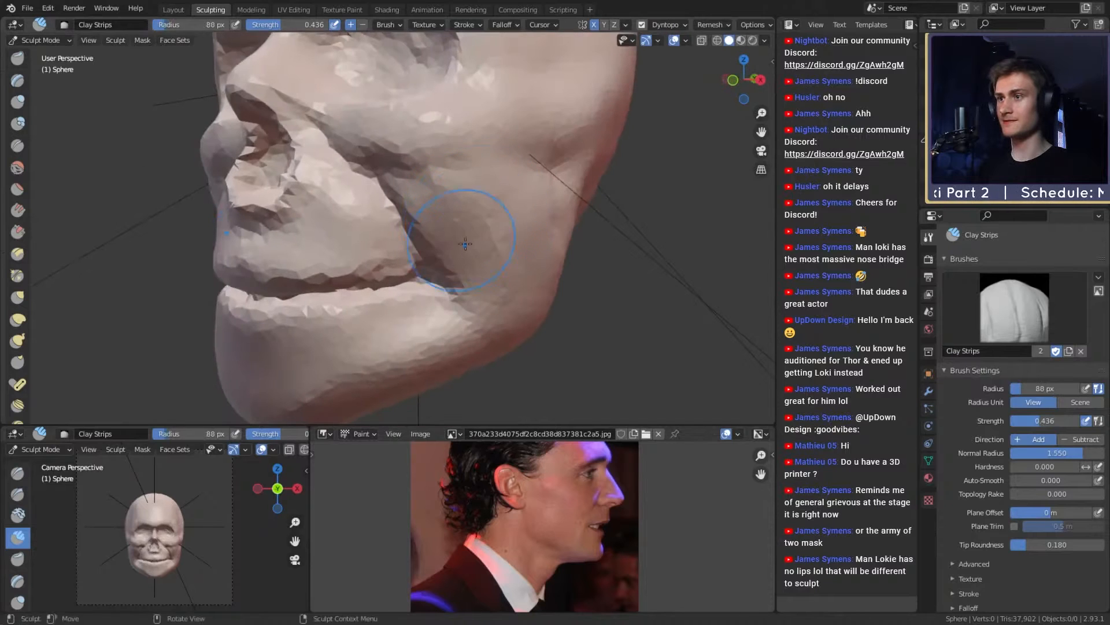
mouse_move(464, 244)
mouse_down()
mouse_move(484, 282)
mouse_move(480, 227)
mouse_up()
mouse_move(427, 211)
middle_down()
mouse_move(477, 220)
mouse_move(450, 226)
mouse_move(465, 238)
middle_up()
mouse_move(466, 238)
ctrl+alt+mouse_down()
mouse_move(458, 285)
mouse_move(278, 126)
ctrl+alt+mouse_up()
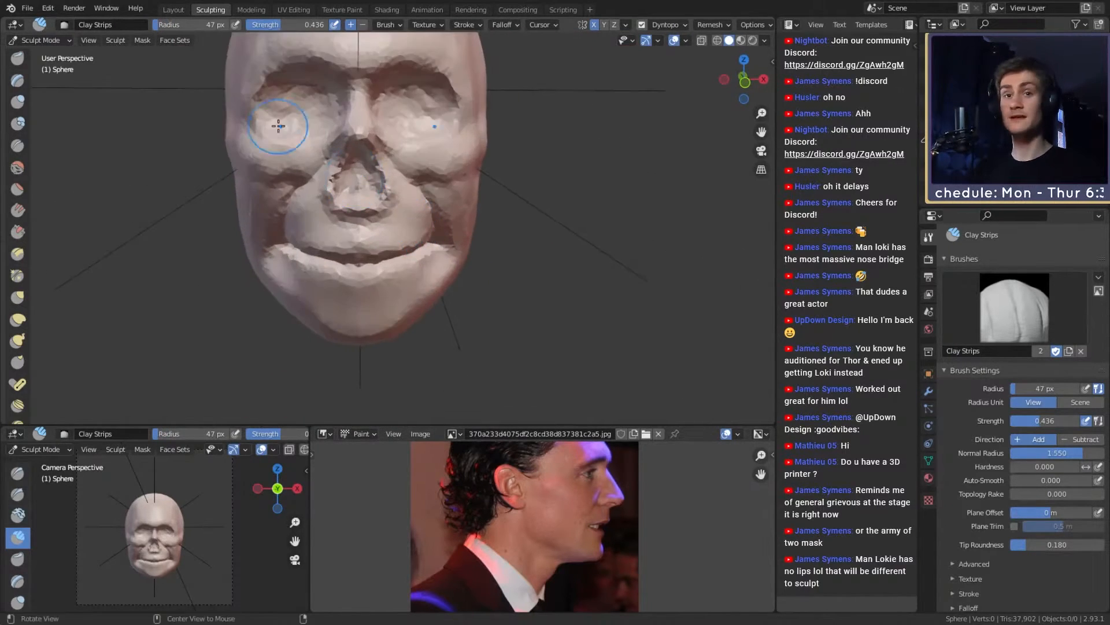
Step: Start filling in the upper lip and mouth opening below the nose with Clay Strips at 39 px radius
middle_drag(449, 268, 401, 231)
key(f)
click(379, 228)
key(f)
click(404, 225)
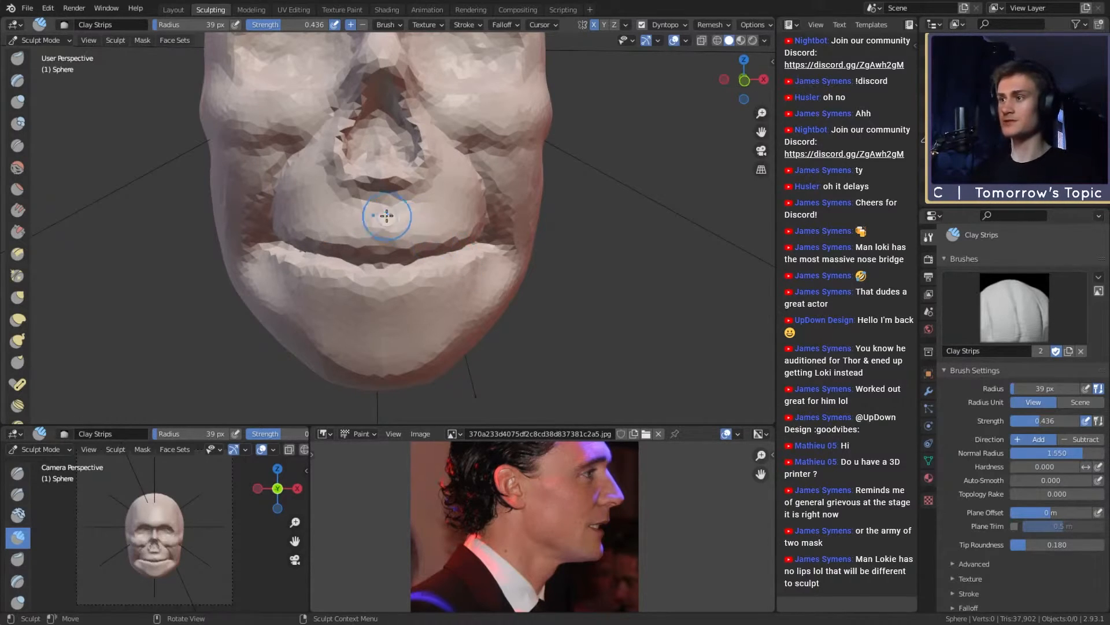
drag(387, 215, 320, 214)
alt+drag(325, 254, 334, 252)
mouse_move(334, 253)
mouse_down()
mouse_move(398, 254)
mouse_move(371, 252)
mouse_move(367, 210)
mouse_move(348, 217)
mouse_up()
Step: Build the mouth area into a rounded mound with Clay Strips at 36 px radius, and smooth its surface
key(f)
click(394, 242)
middle_drag(362, 214, 372, 230)
mouse_move(307, 271)
mouse_down()
mouse_move(325, 321)
mouse_move(302, 271)
mouse_move(333, 289)
mouse_move(364, 338)
mouse_move(355, 271)
mouse_move(347, 312)
mouse_move(347, 243)
mouse_move(329, 301)
mouse_move(353, 293)
mouse_move(347, 272)
mouse_move(376, 222)
mouse_up()
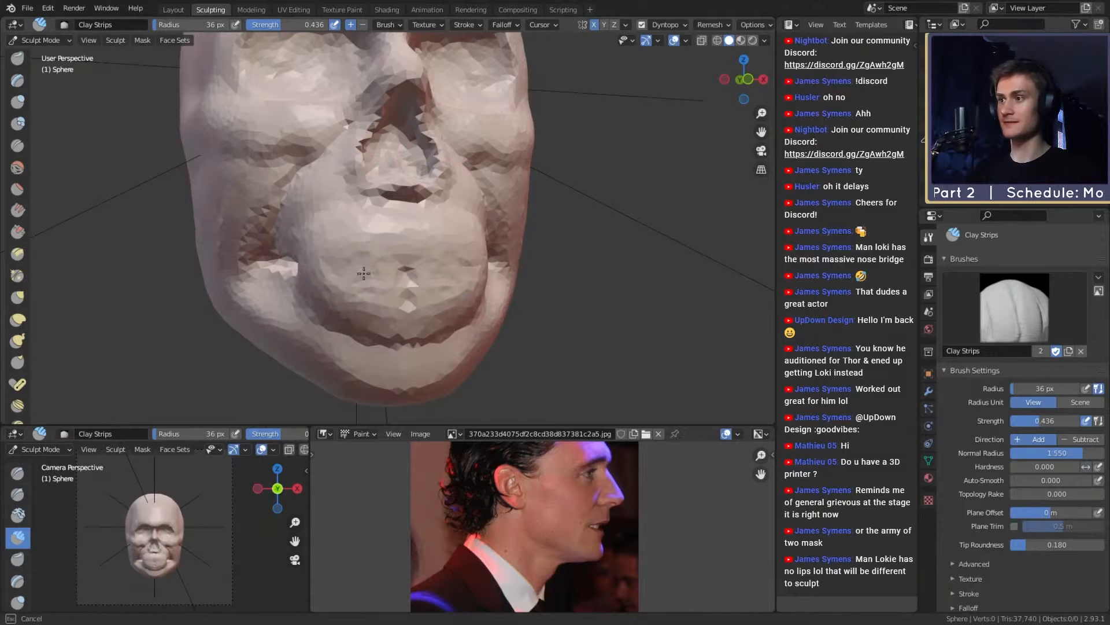
drag(364, 274, 372, 280)
mouse_move(372, 280)
middle_down()
mouse_move(440, 272)
mouse_move(404, 267)
middle_up()
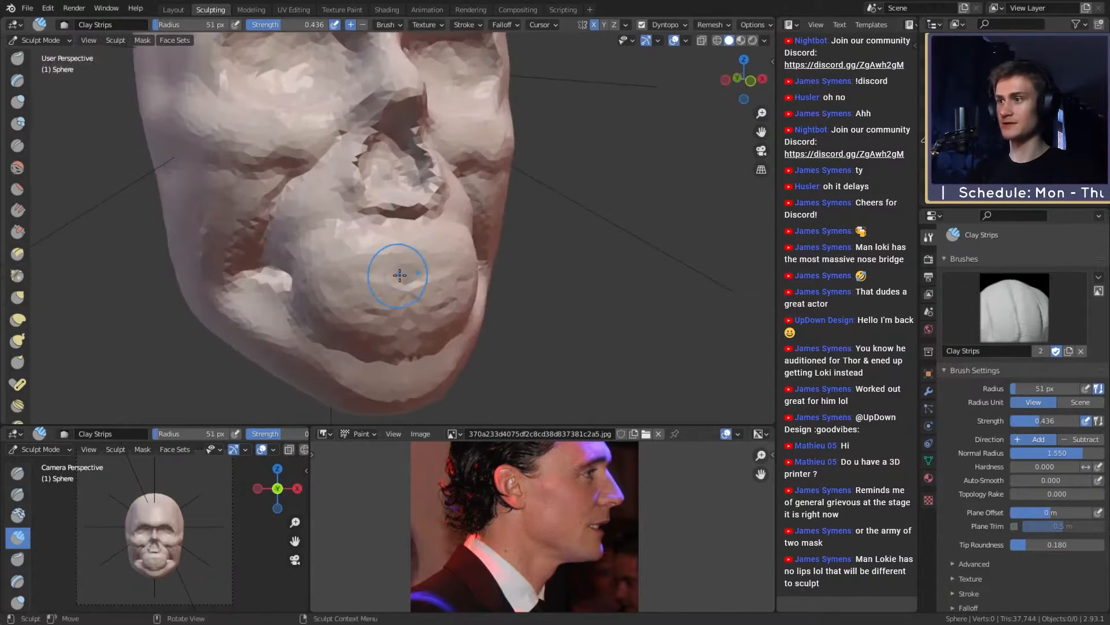
shift+drag(400, 275, 368, 288)
key(f)
click(434, 290)
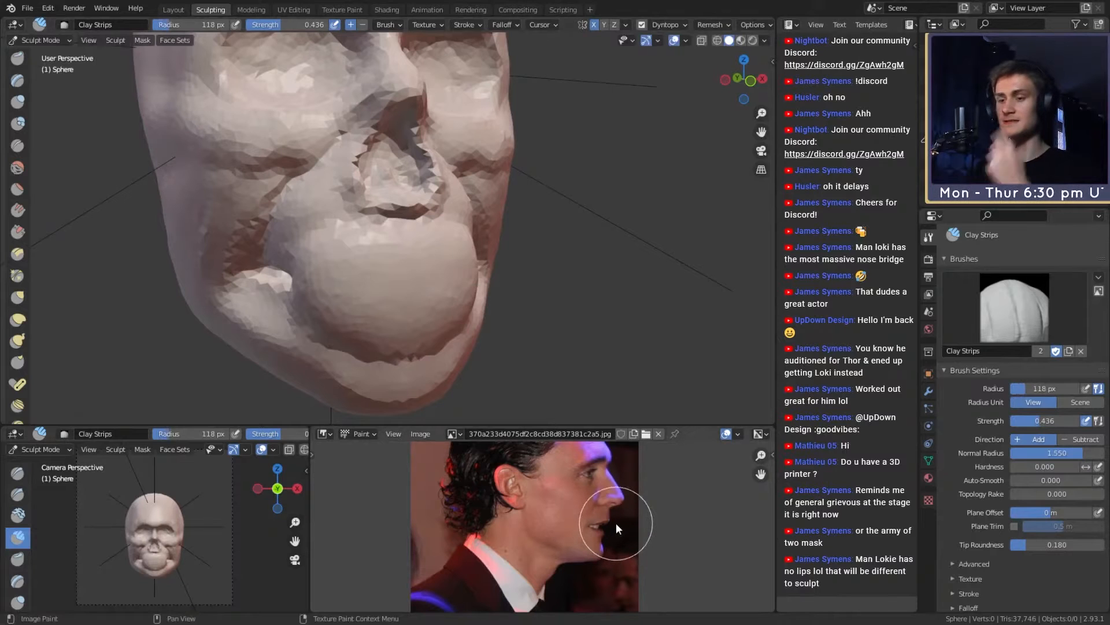
Step: Adjust the mouth and chin contour in profile with the Grab brush at 207 px and 294 px radius
middle_drag(440, 278, 547, 279)
key(g)
key(f)
click(553, 279)
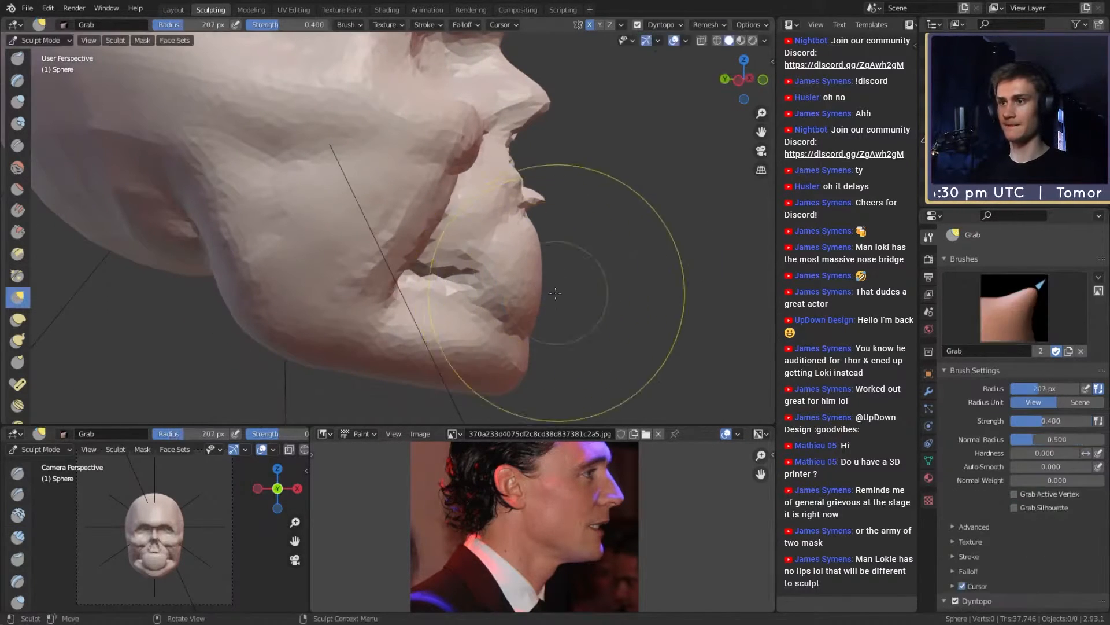
shift+middle_drag(531, 347, 540, 310)
key(f)
click(504, 344)
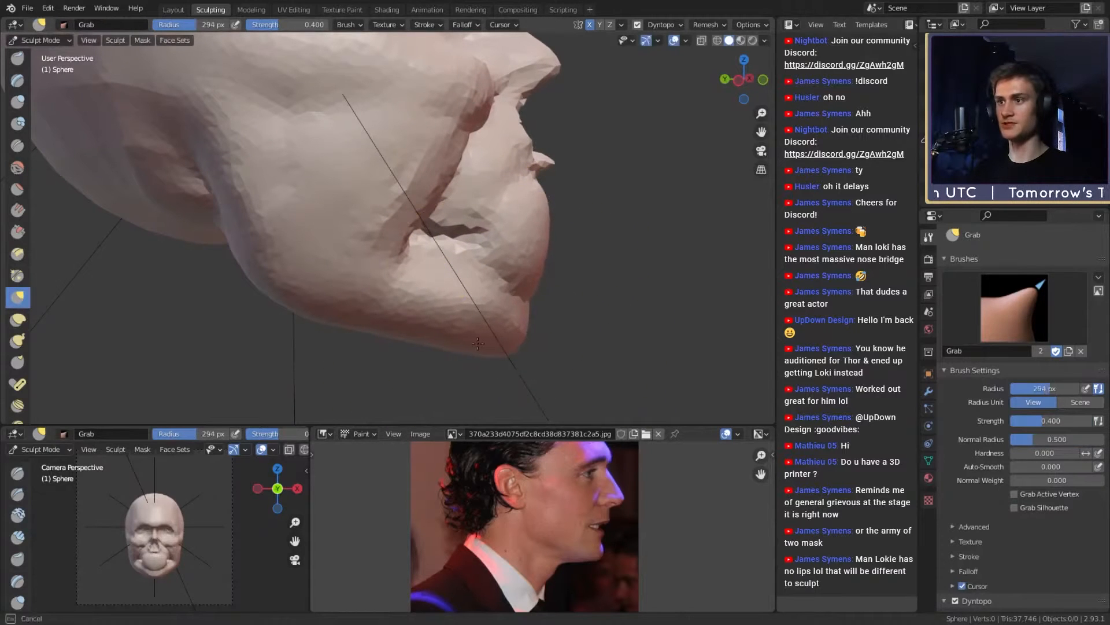
Step: Push the mouth mound inward with the Grab brush at 112 px radius, and adjust the underside of the chin at about 175 px
key(f)
click(548, 217)
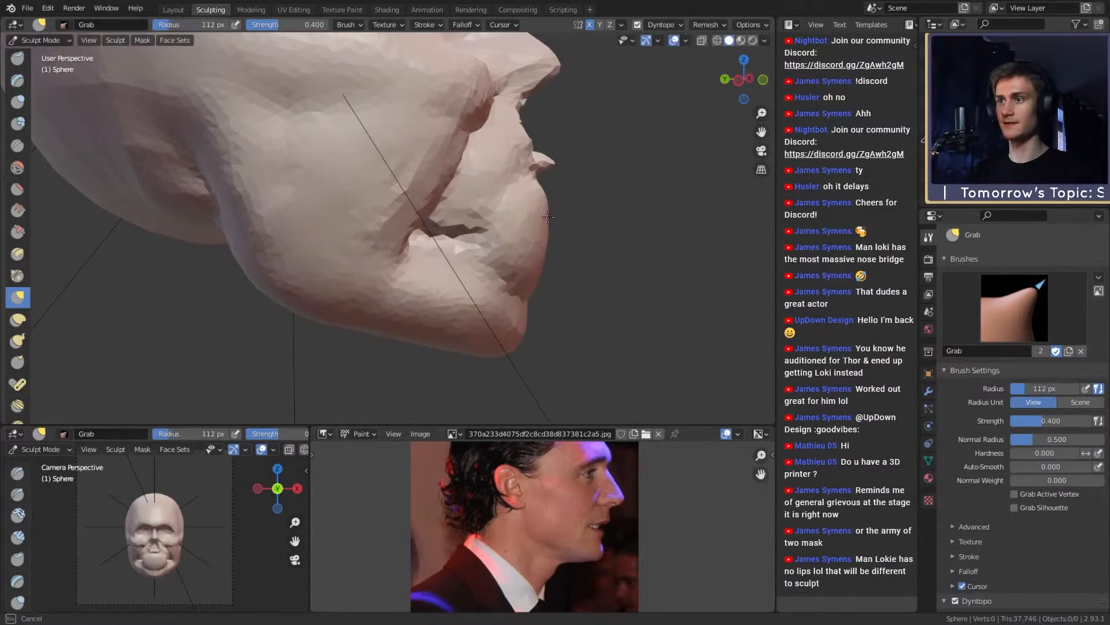
drag(549, 217, 535, 241)
key(f)
click(519, 364)
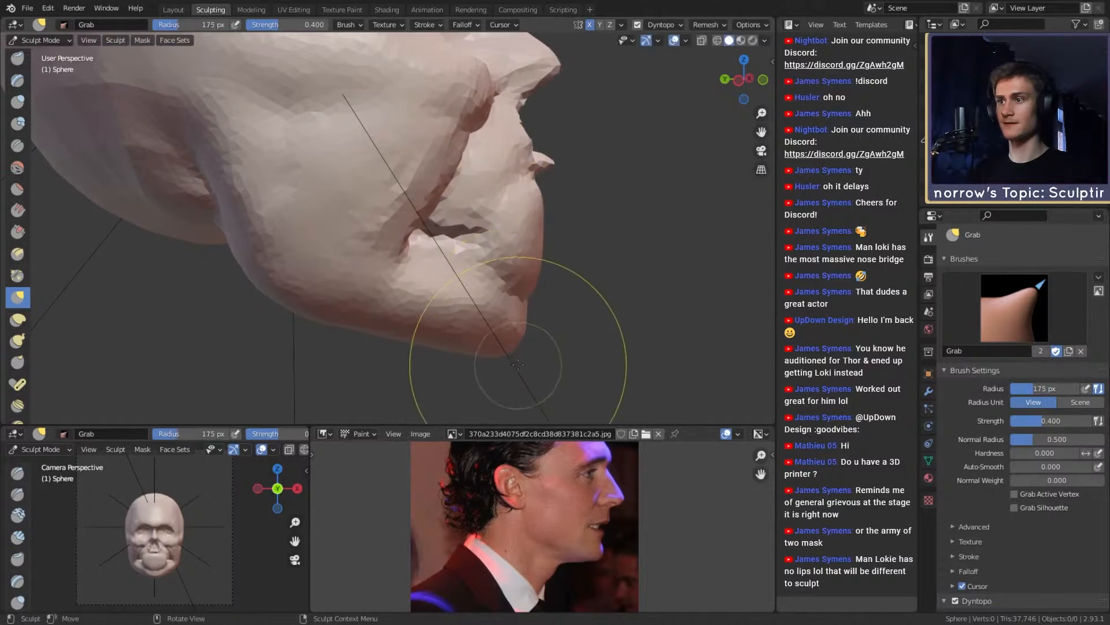
key(f)
click(511, 369)
drag(506, 370, 503, 358)
Step: Start bridging the gap between the cheekbone and the mouth corner with Clay Strips at 35 px radius
mouse_move(455, 379)
ctrl+alt+mouse_down()
mouse_move(451, 324)
mouse_move(484, 338)
mouse_move(444, 298)
mouse_move(363, 269)
ctrl+alt+mouse_up()
key(f)
click(518, 294)
mouse_move(437, 229)
alt+shift+mouse_down()
mouse_move(426, 288)
mouse_move(301, 305)
alt+shift+mouse_up()
mouse_move(347, 335)
alt+shift+mouse_down()
mouse_move(379, 292)
mouse_move(350, 215)
alt+shift+mouse_up()
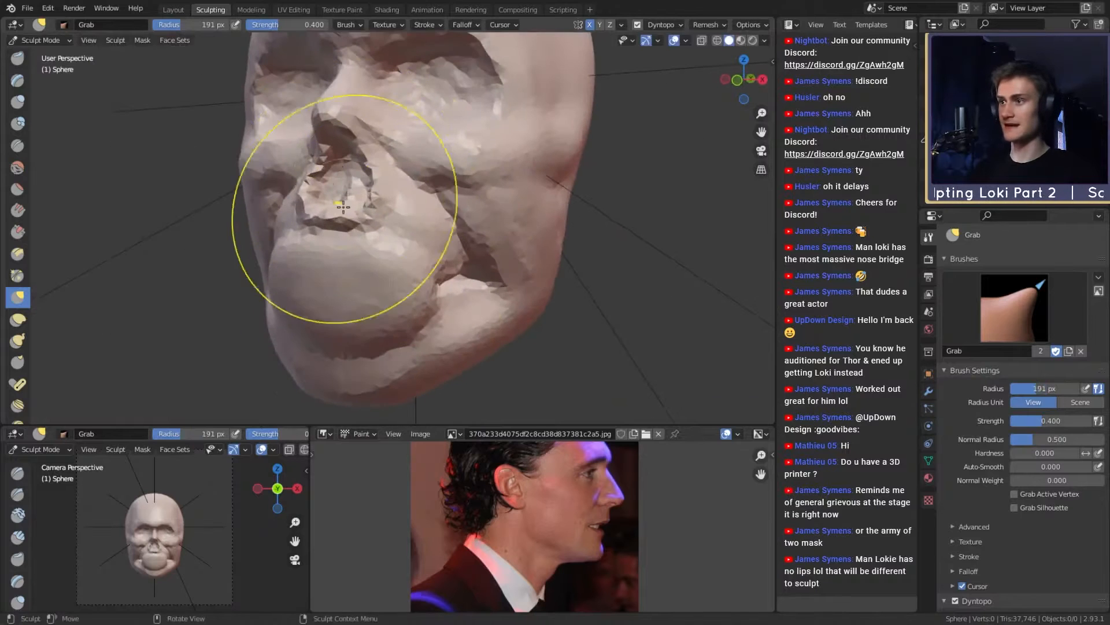
key(c)
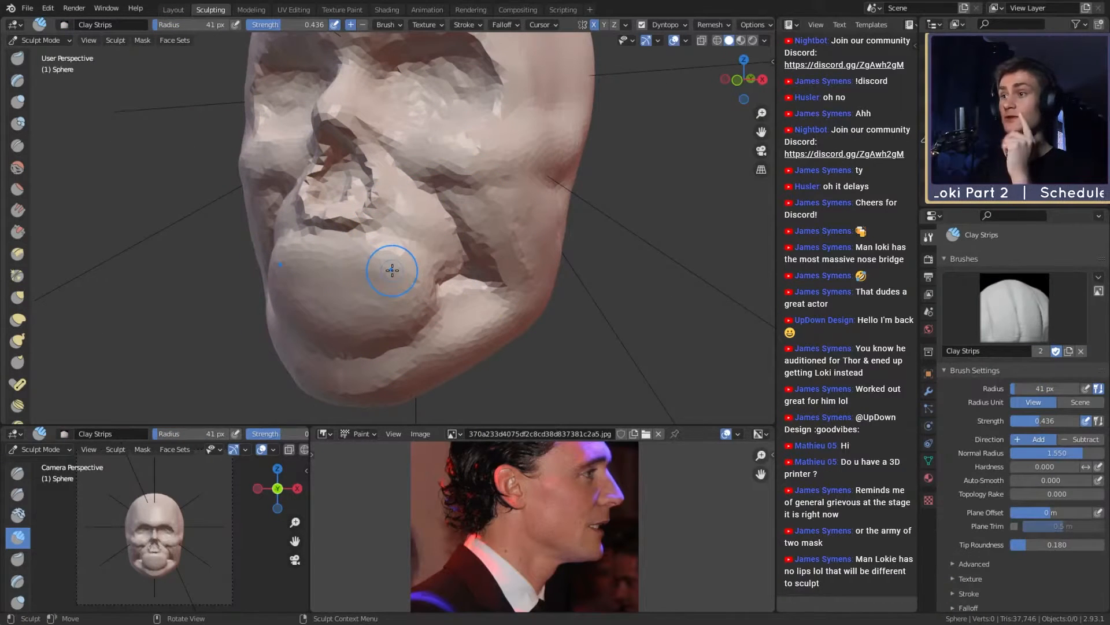
alt+drag(499, 252, 487, 249)
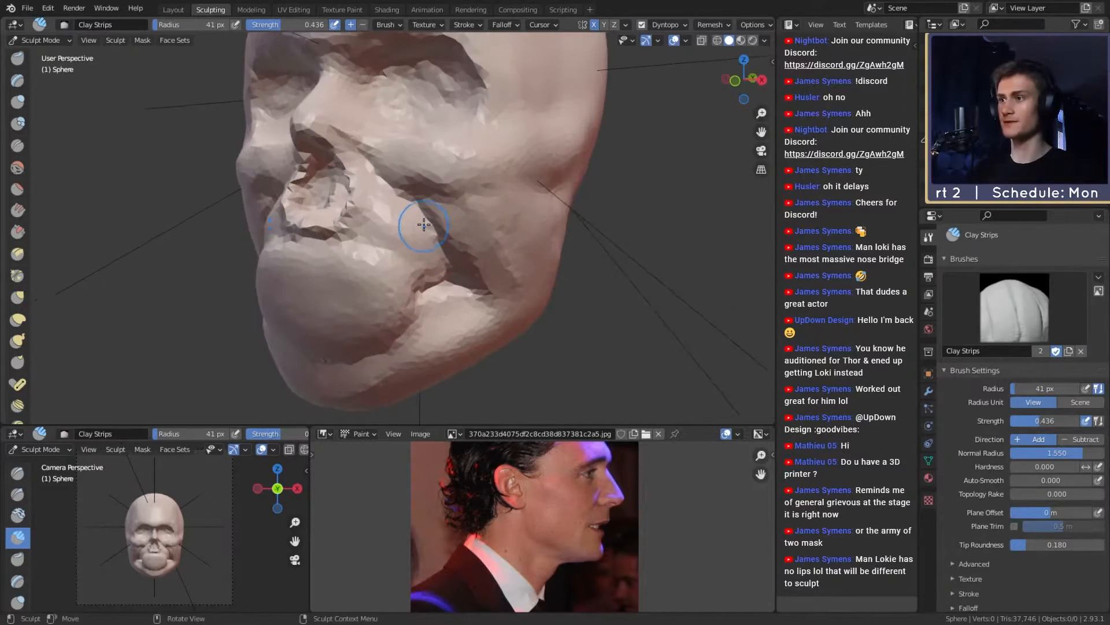
key(f)
click(422, 227)
alt+shift+drag(421, 224, 429, 246)
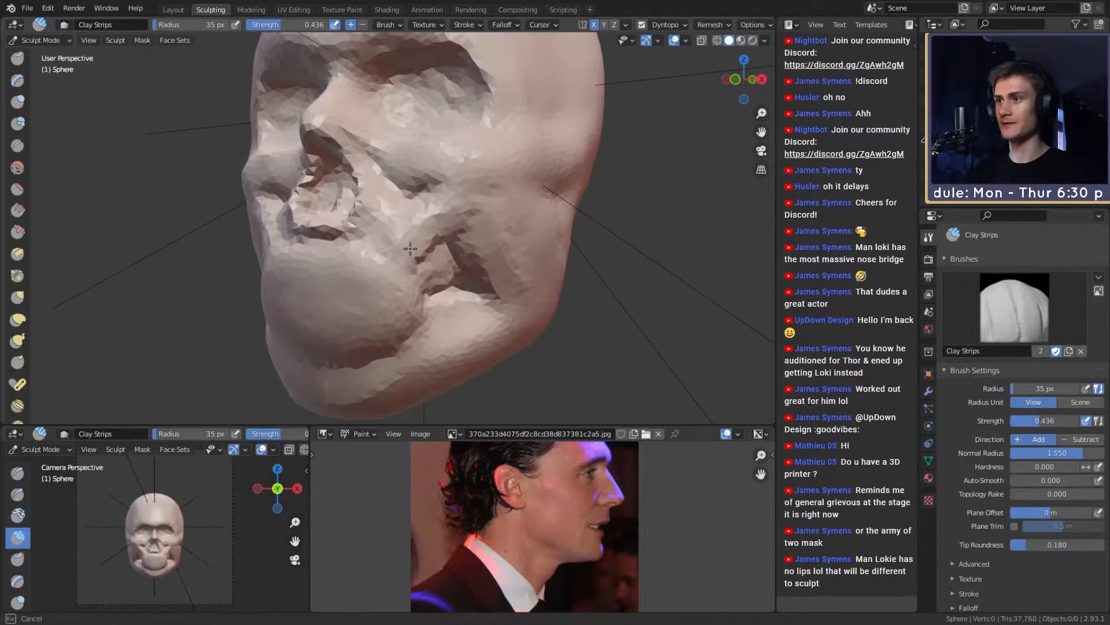
Step: Fill the cheek hollow down towards the jaw with Clay Strips at 32 px radius
mouse_move(410, 248)
alt+mouse_down()
mouse_move(435, 222)
mouse_move(439, 236)
alt+mouse_up()
mouse_move(383, 274)
alt+mouse_down()
mouse_move(425, 214)
mouse_move(410, 187)
mouse_move(437, 202)
alt+mouse_up()
alt+drag(448, 249, 424, 245)
key(f)
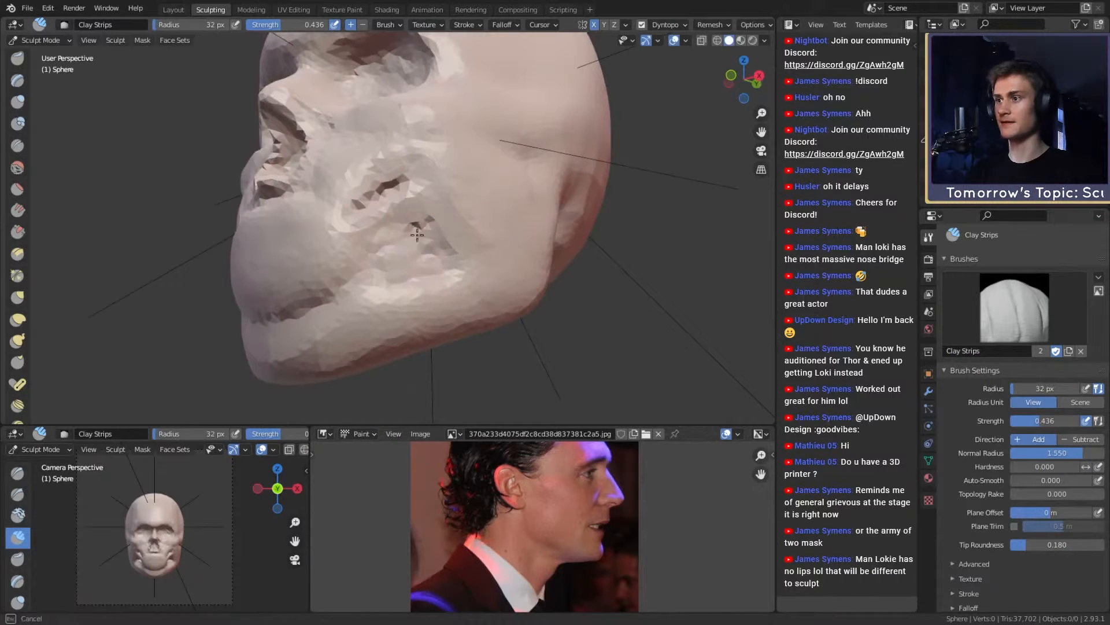
mouse_move(410, 234)
alt+mouse_down()
mouse_move(470, 248)
mouse_move(452, 252)
mouse_move(463, 276)
alt+mouse_up()
key(f)
click(489, 253)
middle_drag(486, 261, 453, 243)
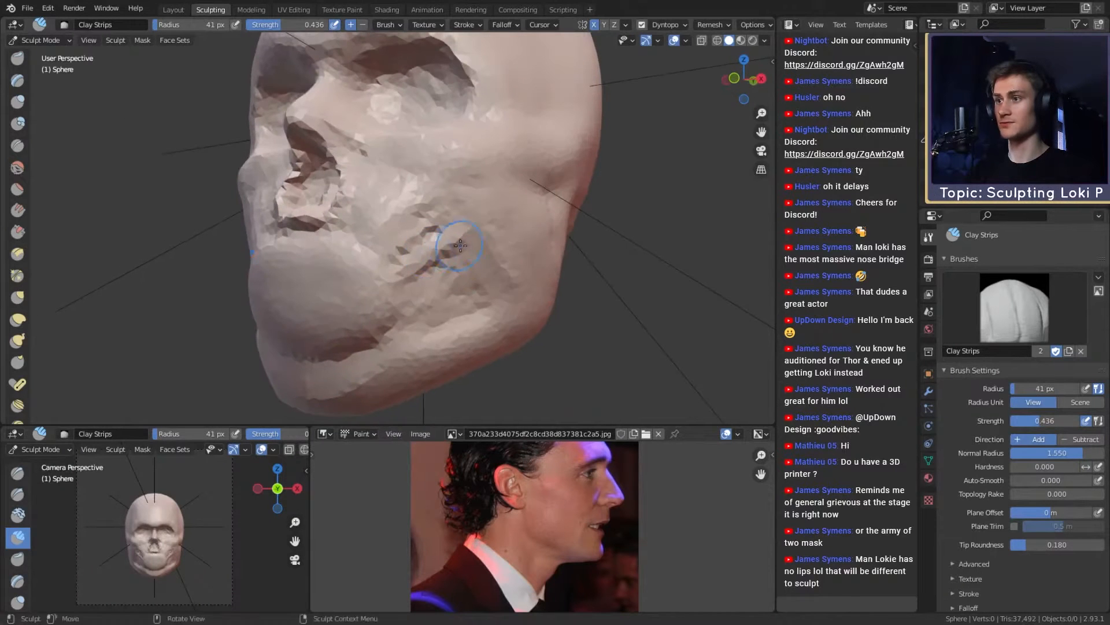
Step: Close the remaining gaps in the cheek with Clay Strips at 41 px radius and smooth it at 131 px
mouse_move(451, 246)
mouse_down()
mouse_move(450, 312)
mouse_move(473, 283)
mouse_up()
key(f)
click(512, 301)
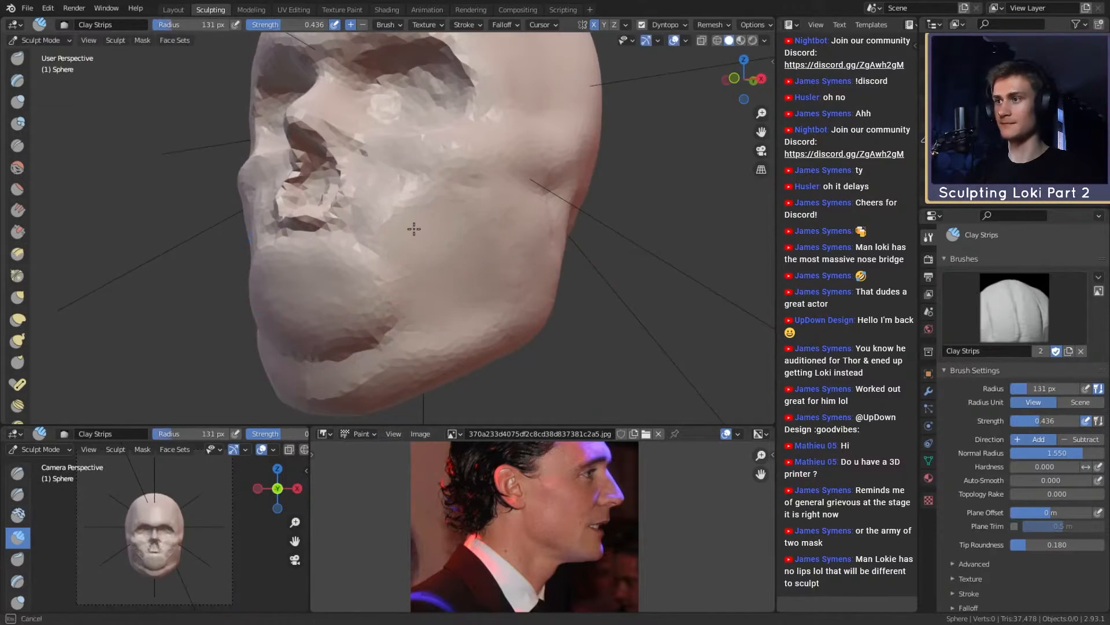
Step: Smooth the transition from the mouth to the cheek and chin with the brush at 87 px and 128 px radius
middle_drag(423, 232, 493, 254)
key(f)
click(483, 250)
drag(409, 296, 381, 269)
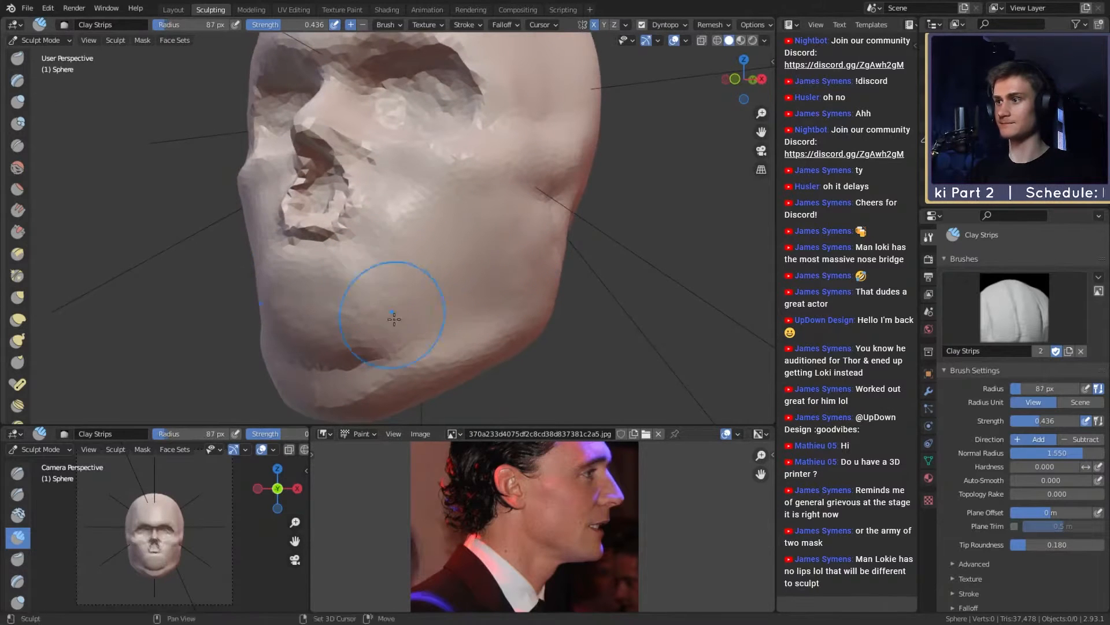
middle_drag(394, 318, 480, 290)
drag(441, 314, 373, 340)
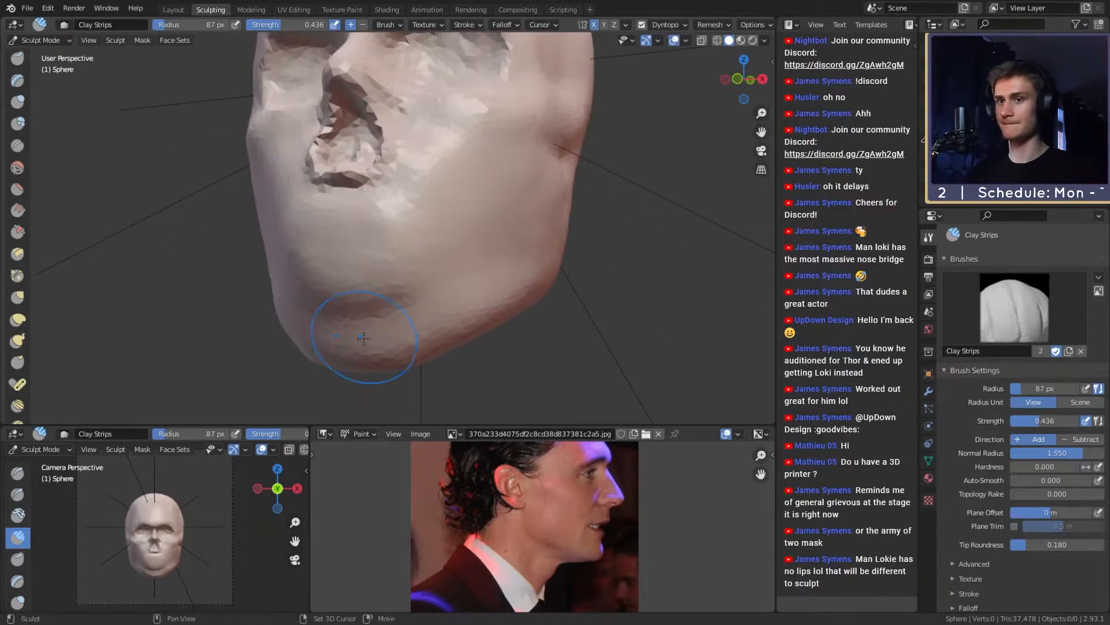
middle_drag(371, 339, 408, 322)
key(f)
click(385, 287)
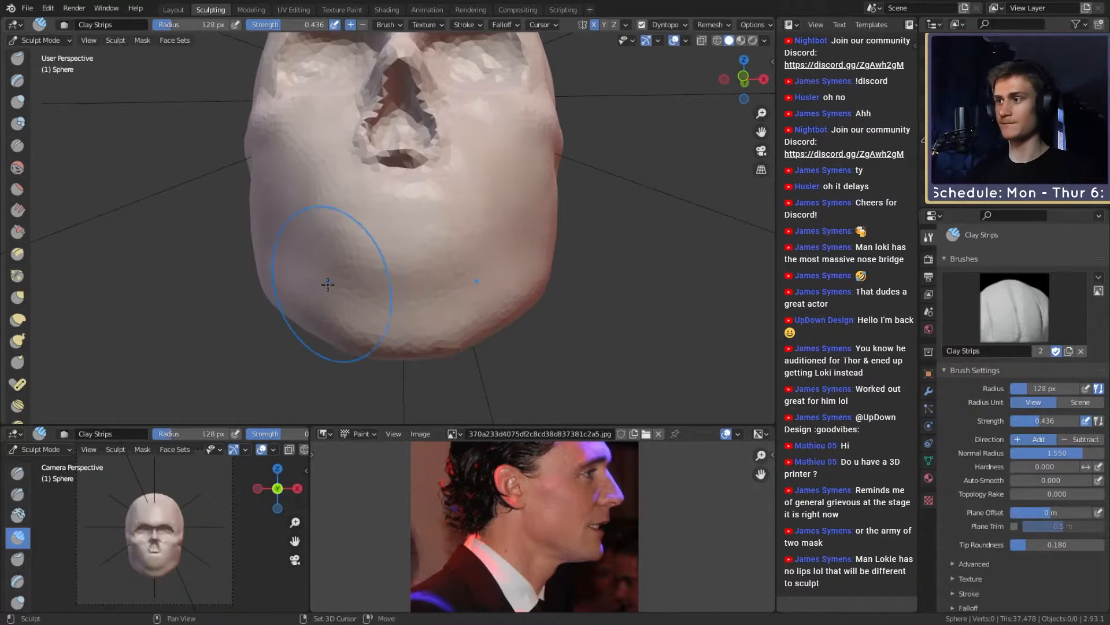
ctrl+middle_drag(341, 281, 370, 306)
Step: Push the mouth contour inward in profile with the Grab brush at 103 px radius
middle_drag(428, 275, 555, 279)
scroll(556, 279, up, 4)
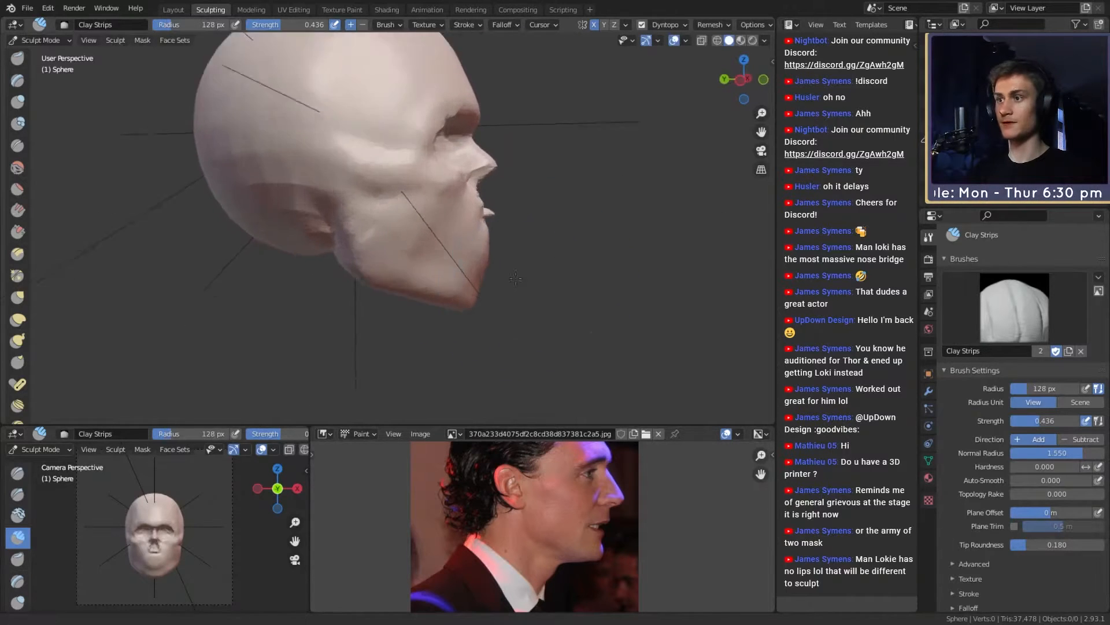
key(g)
drag(471, 260, 462, 253)
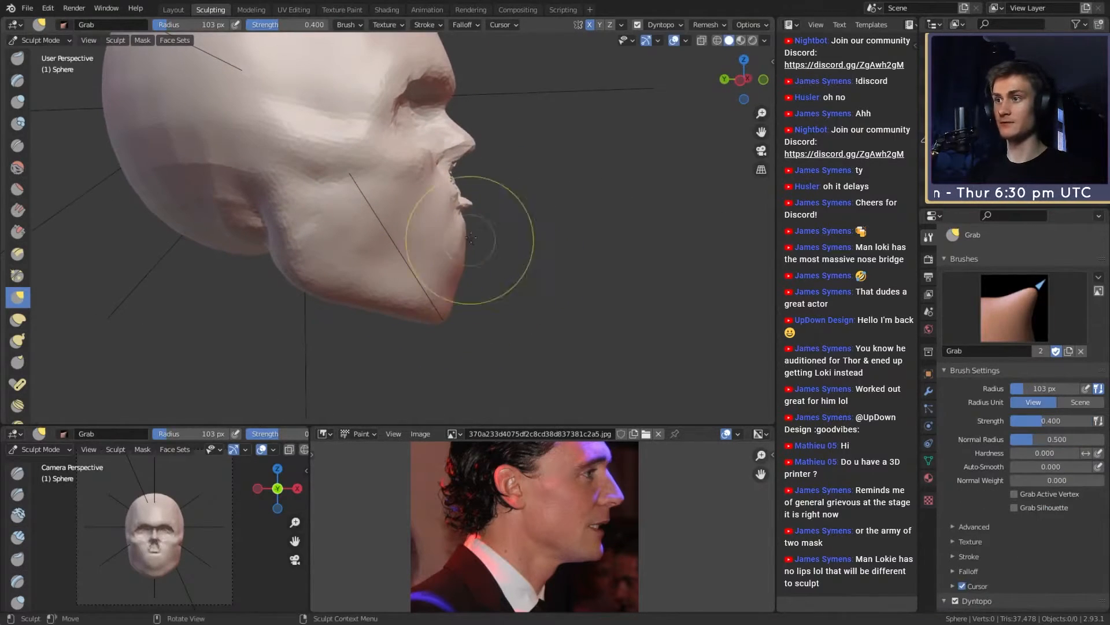
Step: Smooth the cheek and upper lip area around the nose opening with the brush at 105 px and 61 px radius
mouse_move(470, 238)
middle_down()
mouse_move(376, 223)
mouse_move(330, 179)
middle_up()
scroll(325, 171, up, 1)
key(c)
key(f)
click(463, 228)
mouse_move(472, 222)
middle_down()
mouse_move(502, 200)
mouse_move(447, 211)
mouse_move(358, 170)
middle_up()
scroll(502, 200, up, 2)
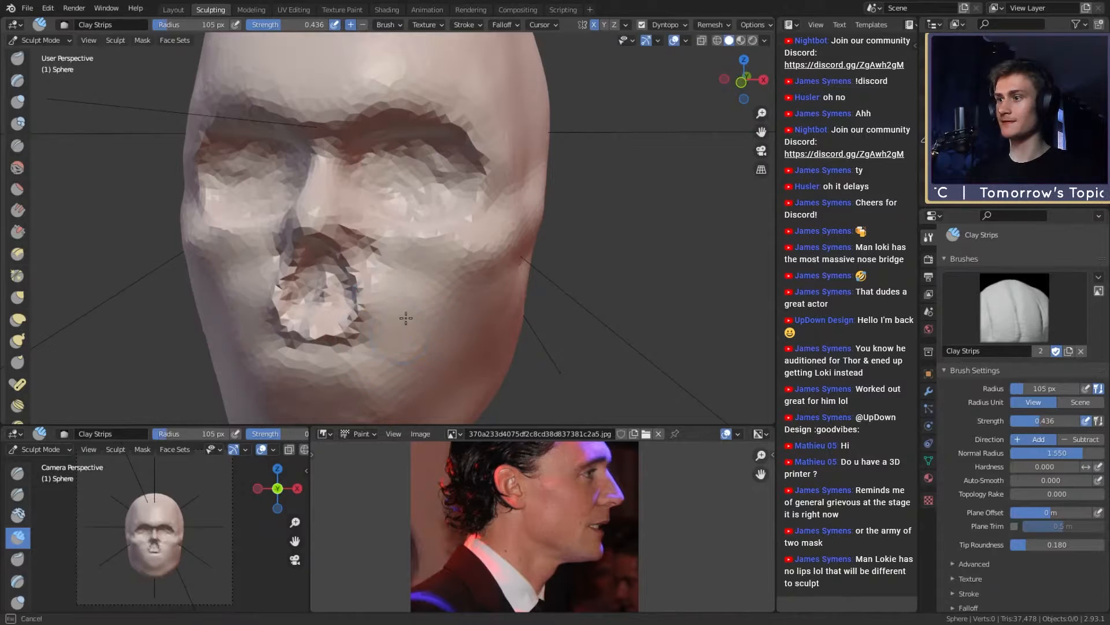
mouse_move(428, 306)
middle_down()
mouse_move(372, 273)
mouse_move(454, 292)
mouse_move(443, 286)
mouse_move(451, 315)
mouse_move(430, 305)
mouse_move(414, 255)
middle_up()
key(f)
click(409, 286)
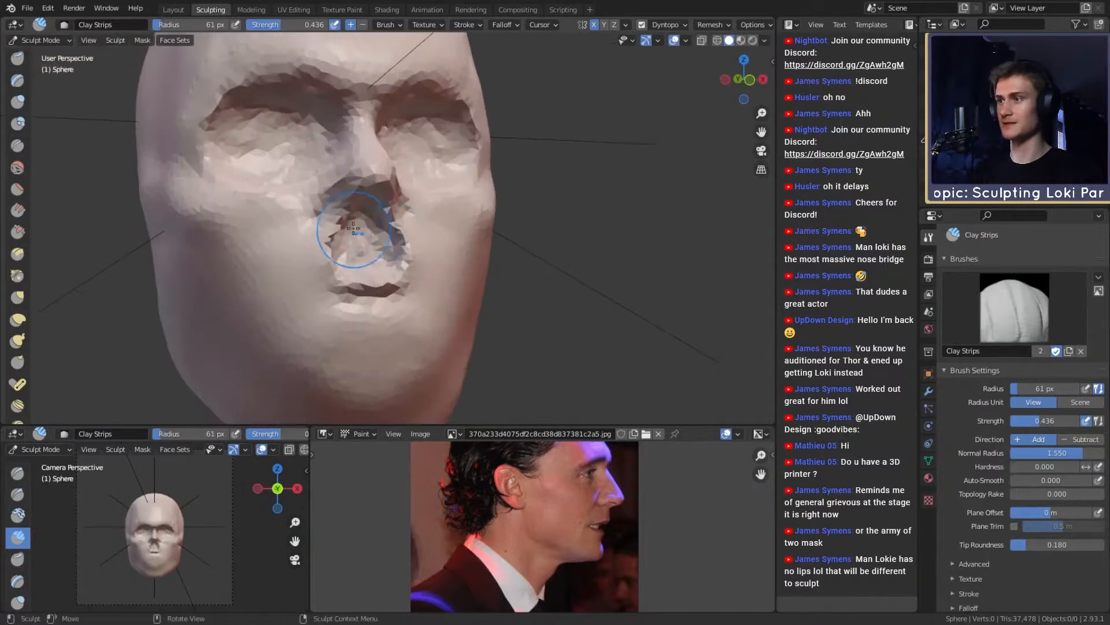
Step: Fill the gap between the nose opening and the mouth with Clay Strips at 44 px and 26 px radius
key(f)
click(341, 217)
drag(342, 217, 360, 226)
mouse_move(361, 227)
shift+middle_down()
mouse_move(387, 252)
mouse_move(367, 250)
shift+middle_up()
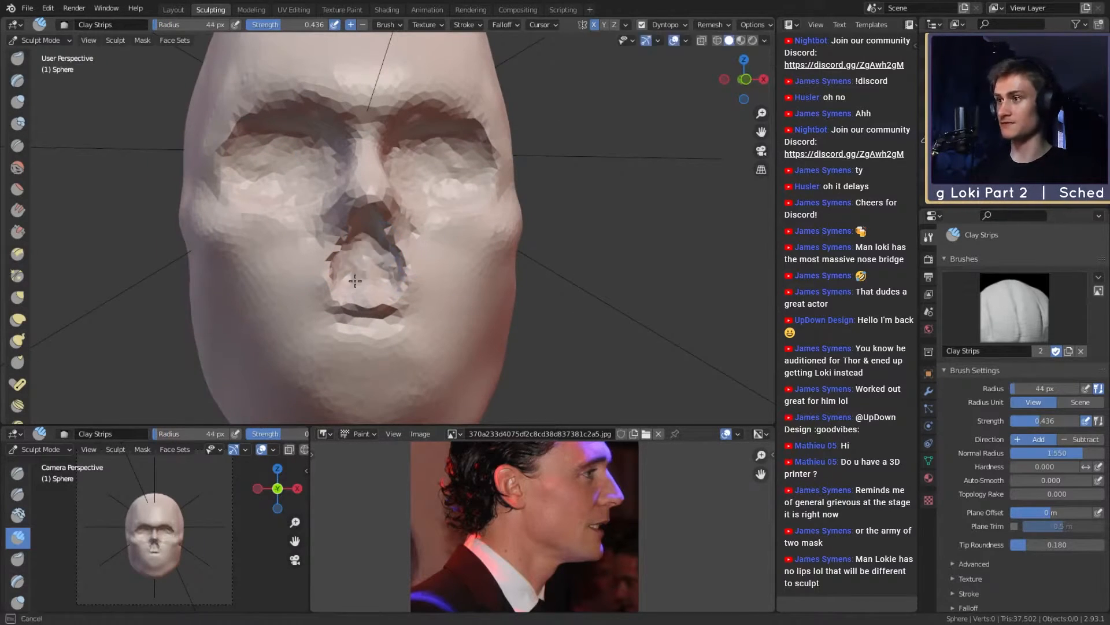
key(f)
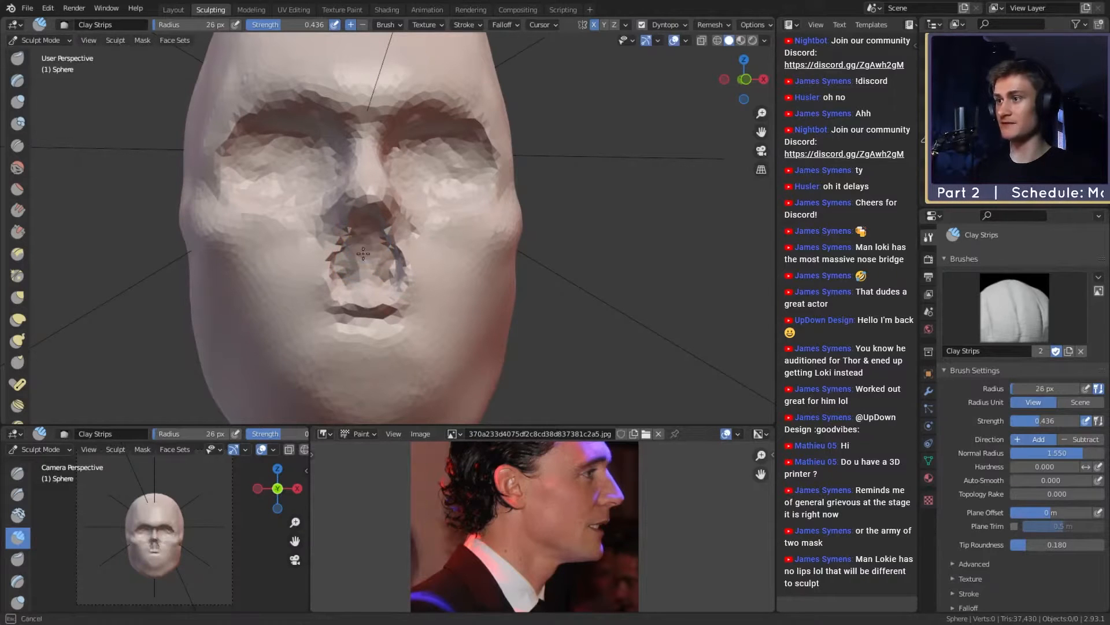
drag(353, 273, 380, 272)
middle_drag(381, 272, 381, 238)
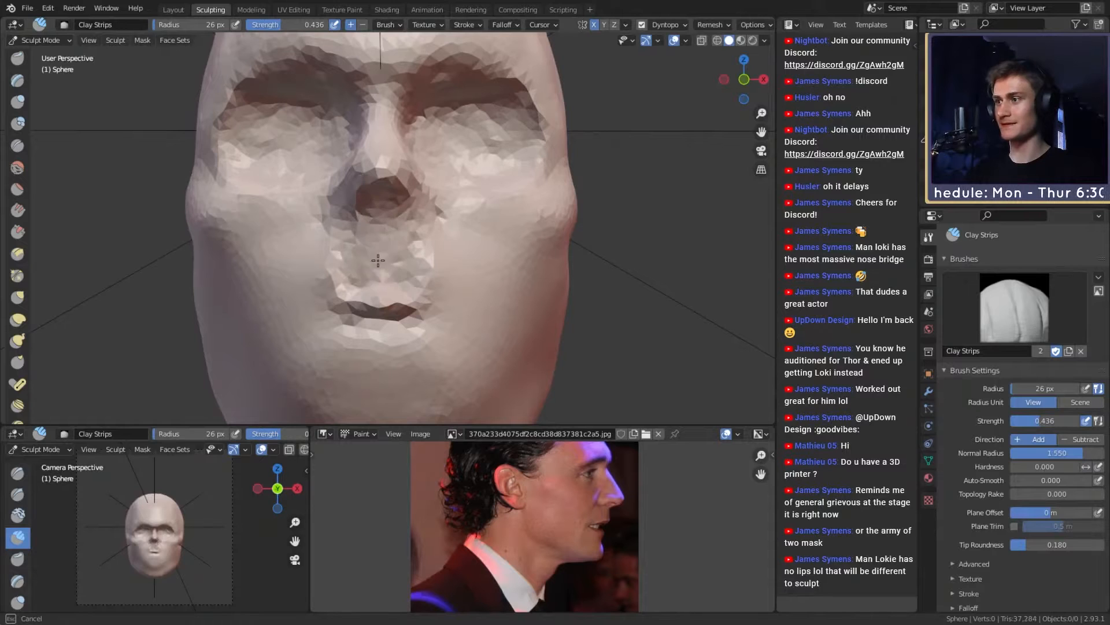
Step: Raise the Clay Strips strength to 1.000 and build up a mound below the nose bridge at 26 px radius
middle_drag(378, 261, 416, 256)
key(shift+f)
click(492, 259)
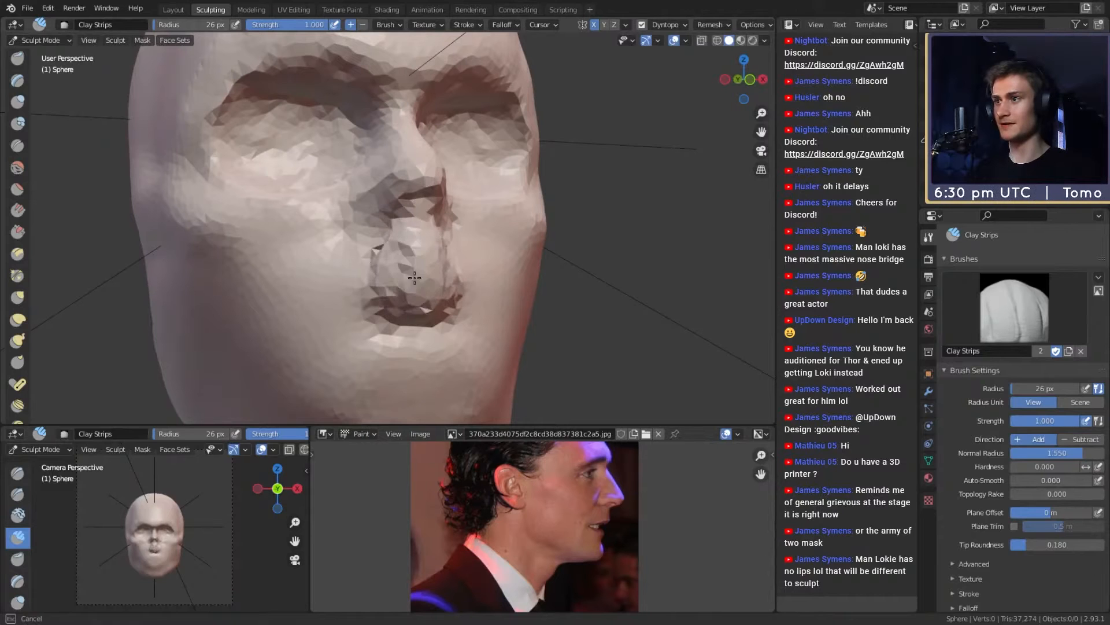
middle_drag(414, 278, 552, 226)
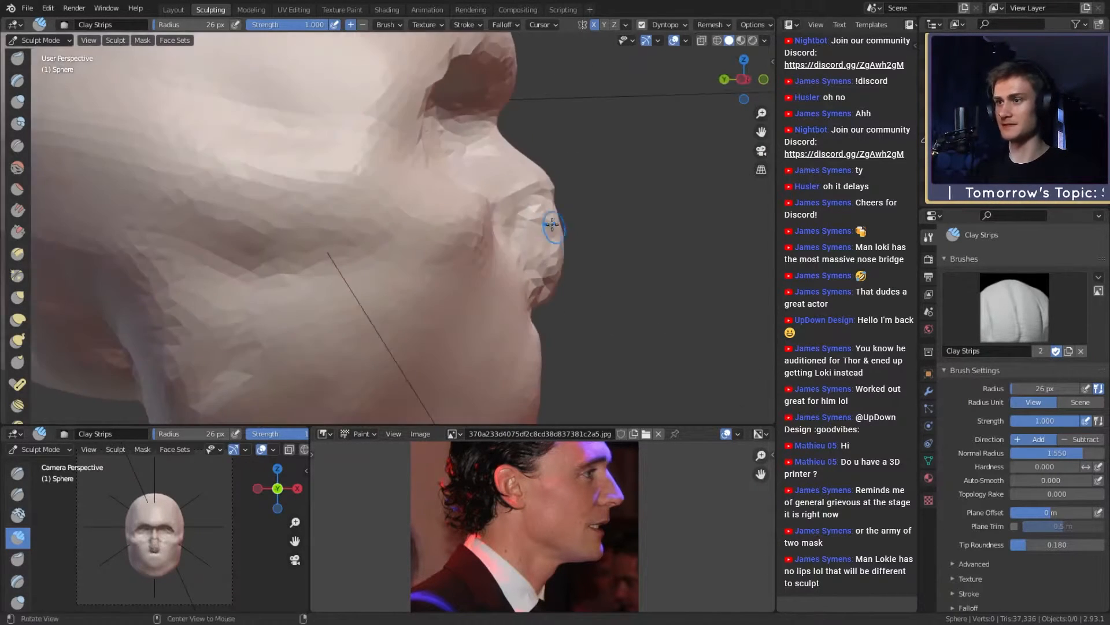
Step: Pull the nose tip outward in profile with the Snake Hook brush at 145 px radius
key(k)
middle_drag(540, 266, 561, 210)
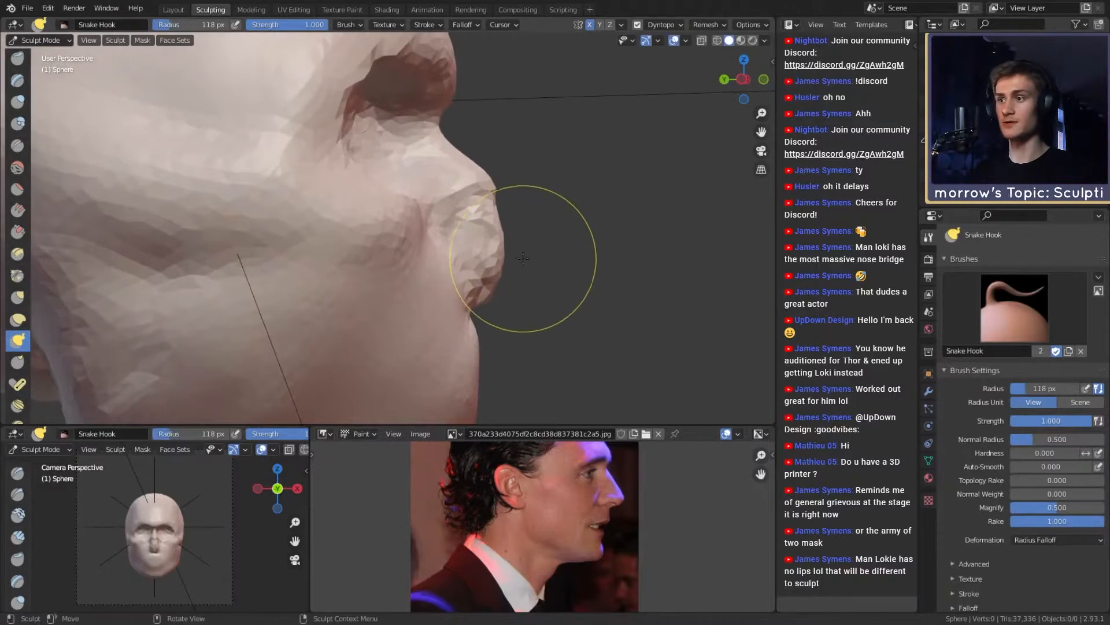
middle_drag(528, 265, 509, 268)
key(f)
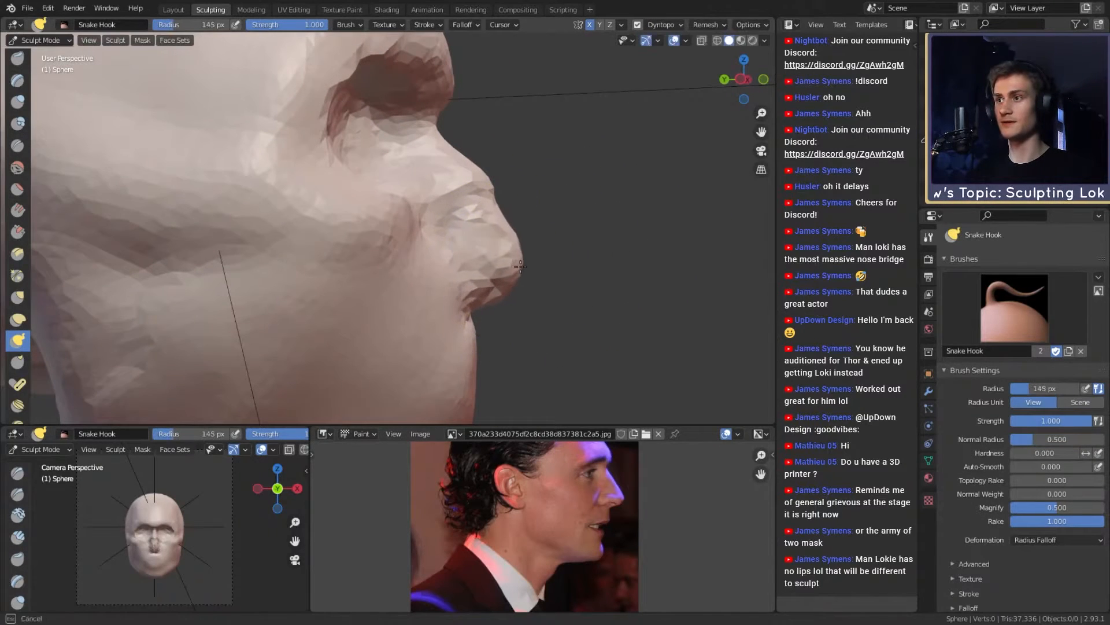
click(502, 190)
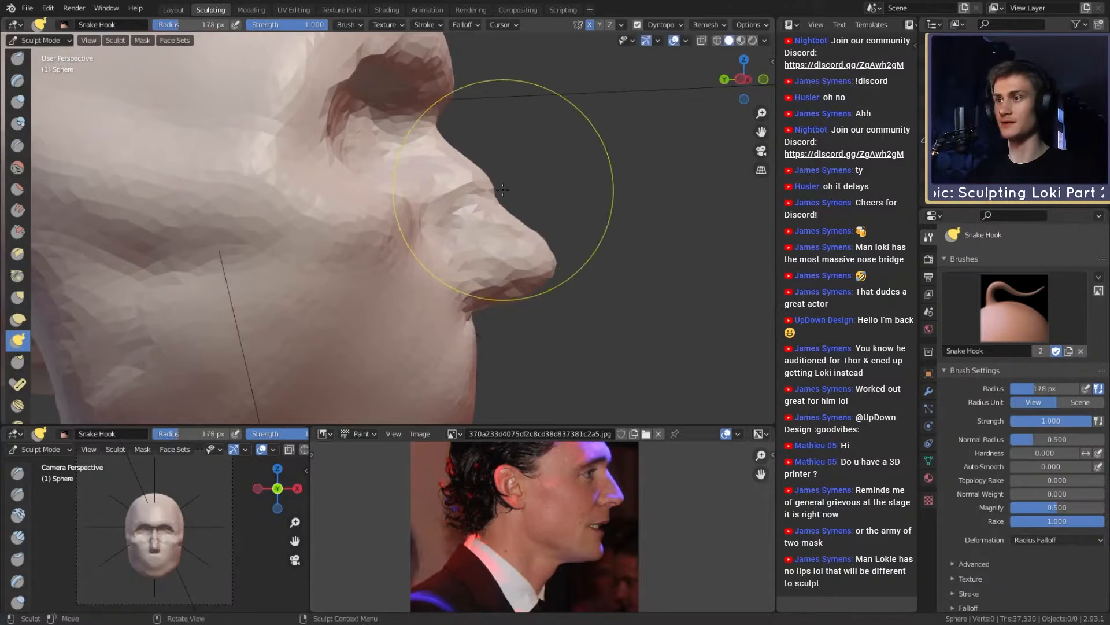
Step: Straighten the nose bridge in profile with the Snake Hook brush at 70 px and 99 px radius
key(f)
click(465, 180)
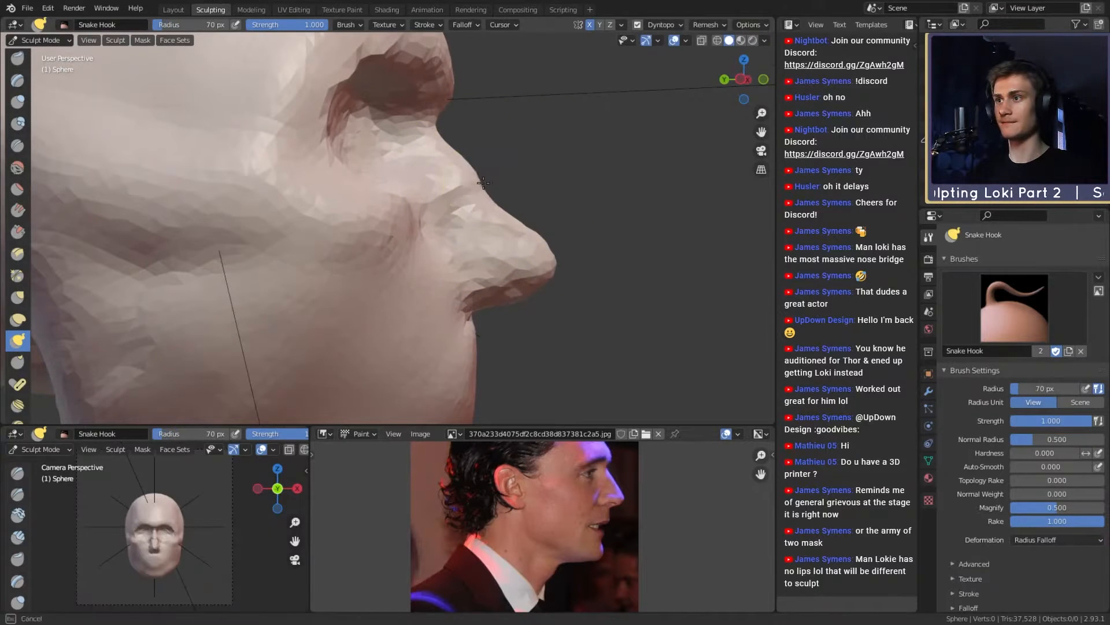
middle_drag(500, 198, 555, 223)
key(f)
click(490, 223)
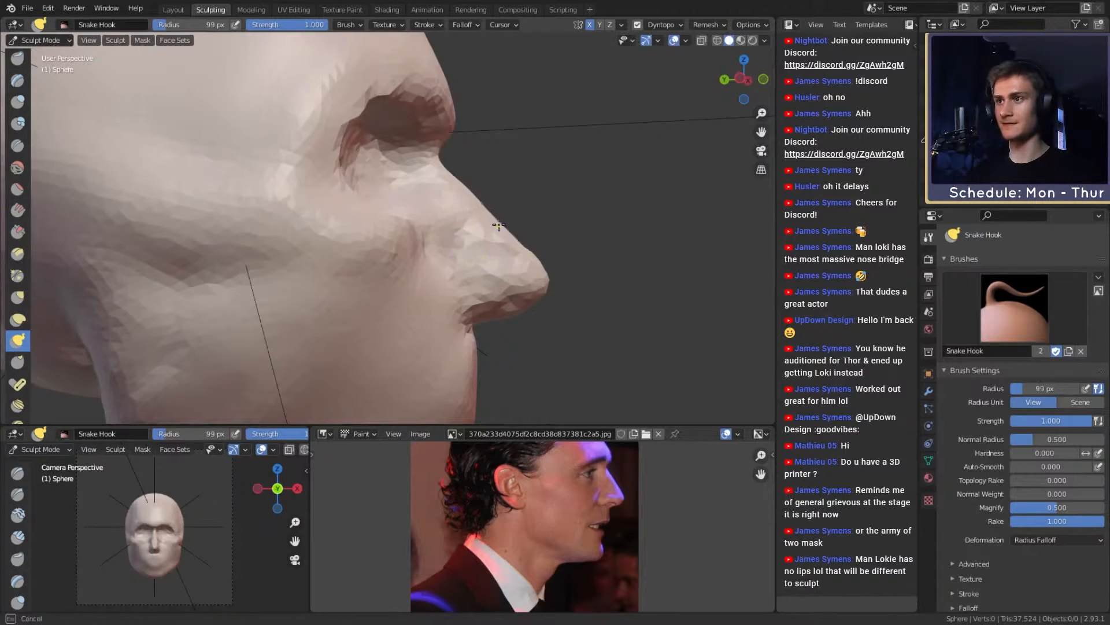
middle_drag(509, 228, 512, 236)
key(f)
click(520, 235)
Step: Refine the nose tip and lower bridge in profile with the Snake Hook brush at 144 px and 115 px radius
key(f)
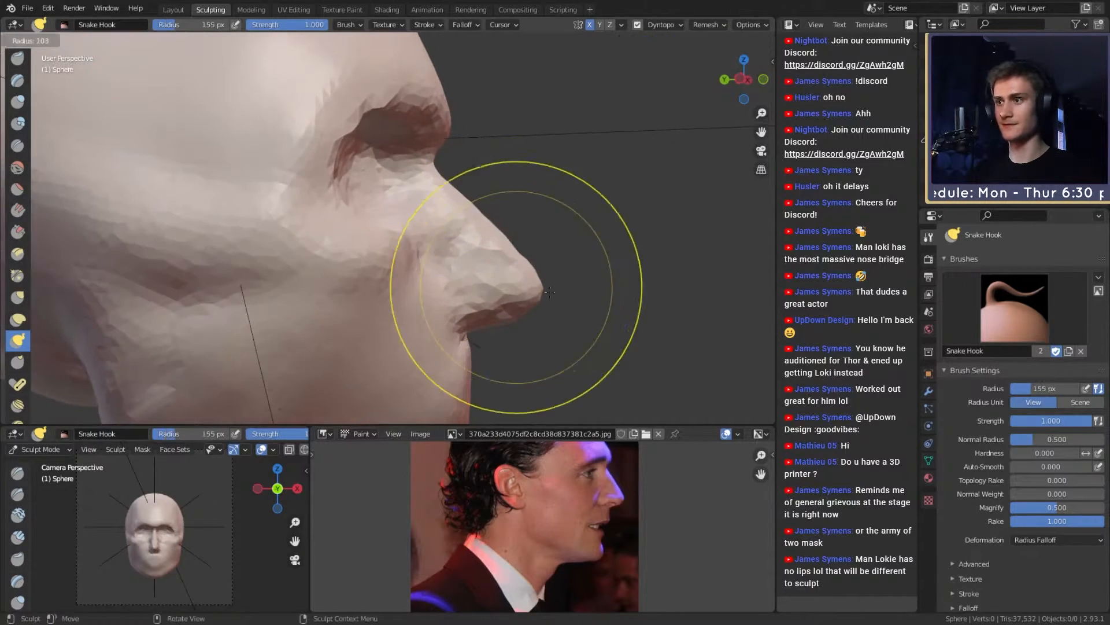
click(531, 292)
drag(531, 292, 530, 293)
key(f)
click(461, 229)
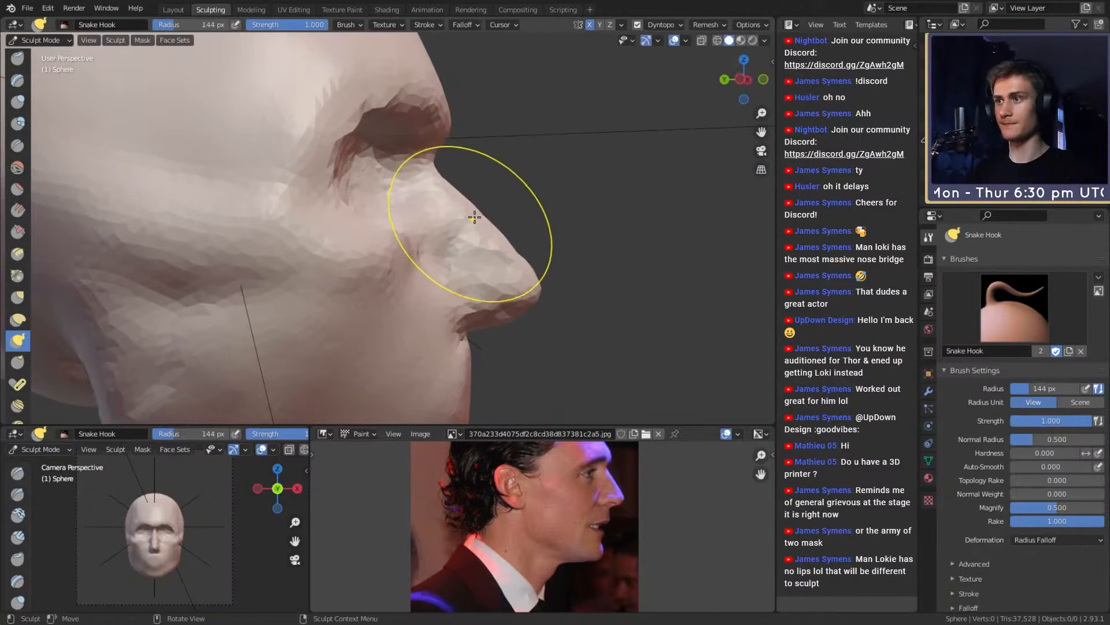
shift+middle_drag(475, 200, 484, 227)
scroll(489, 237, down, 5)
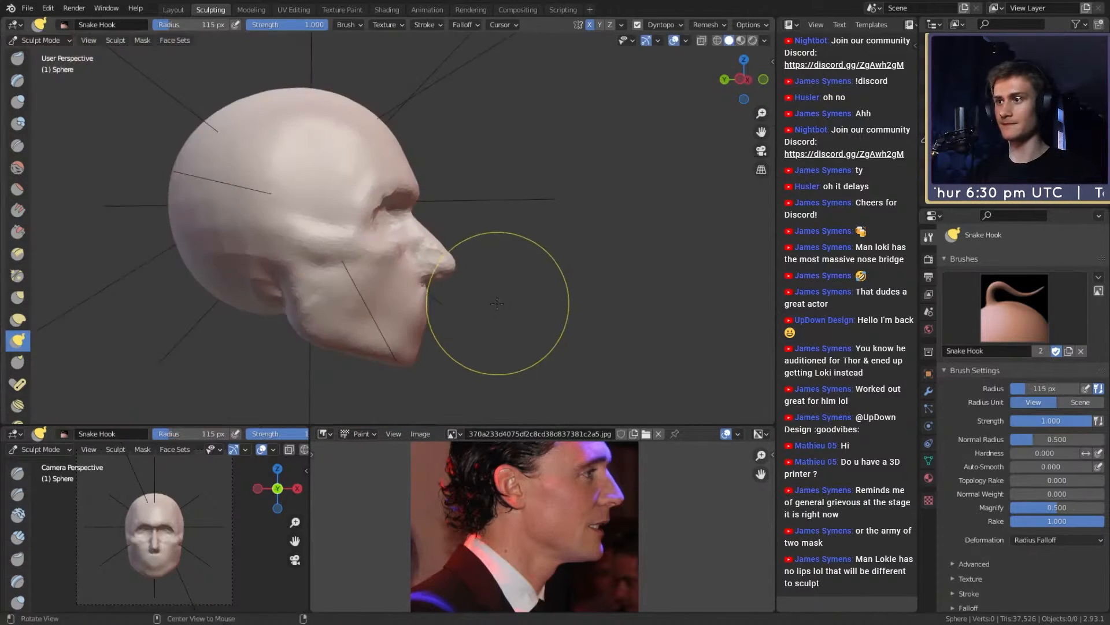
Step: Push the area under the nose back in profile with the Snake Hook brush at 235 px radius
mouse_move(498, 305)
shift+middle_down()
mouse_move(468, 266)
mouse_move(465, 290)
mouse_move(480, 279)
shift+middle_up()
scroll(490, 285, up, 3)
key(f)
click(507, 278)
key(f)
click(508, 278)
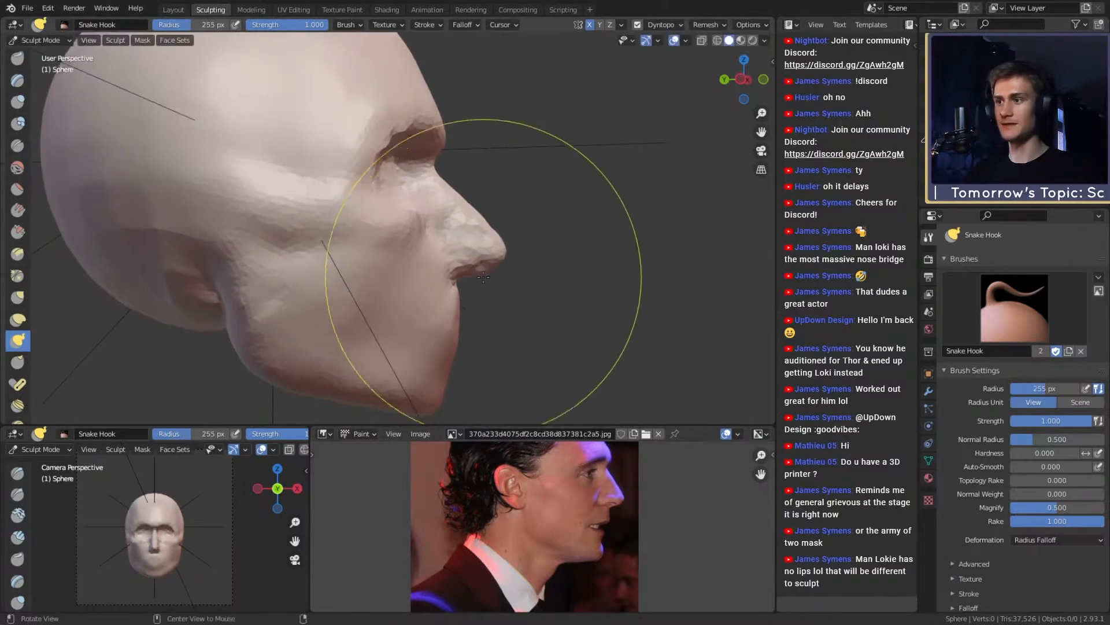
scroll(484, 277, down, 2)
scroll(484, 275, up, 3)
key(f)
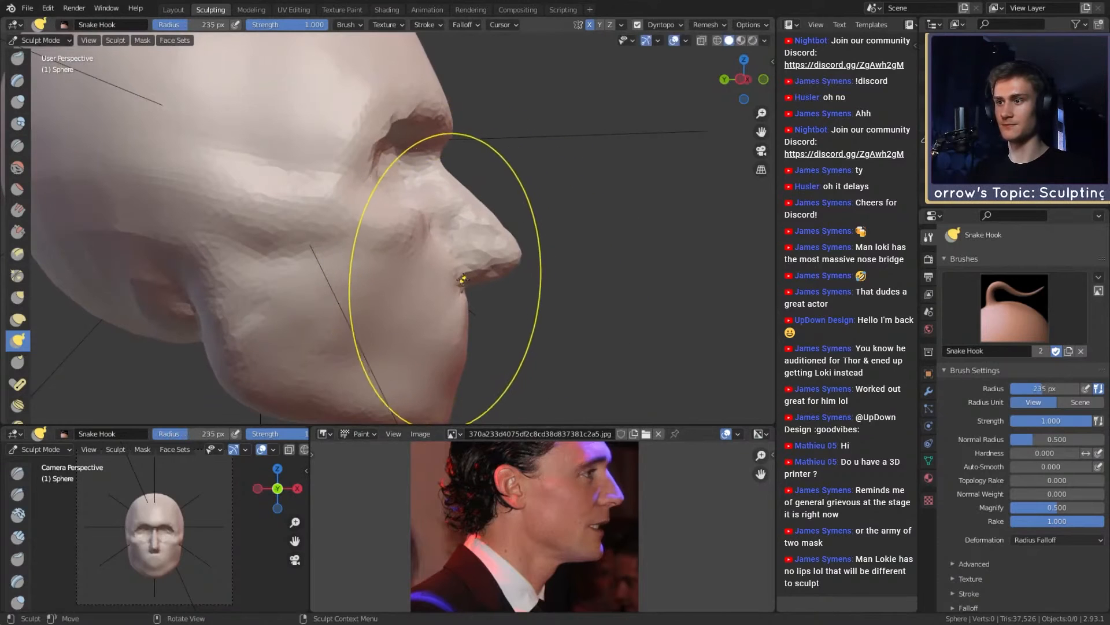
click(457, 282)
click(451, 270)
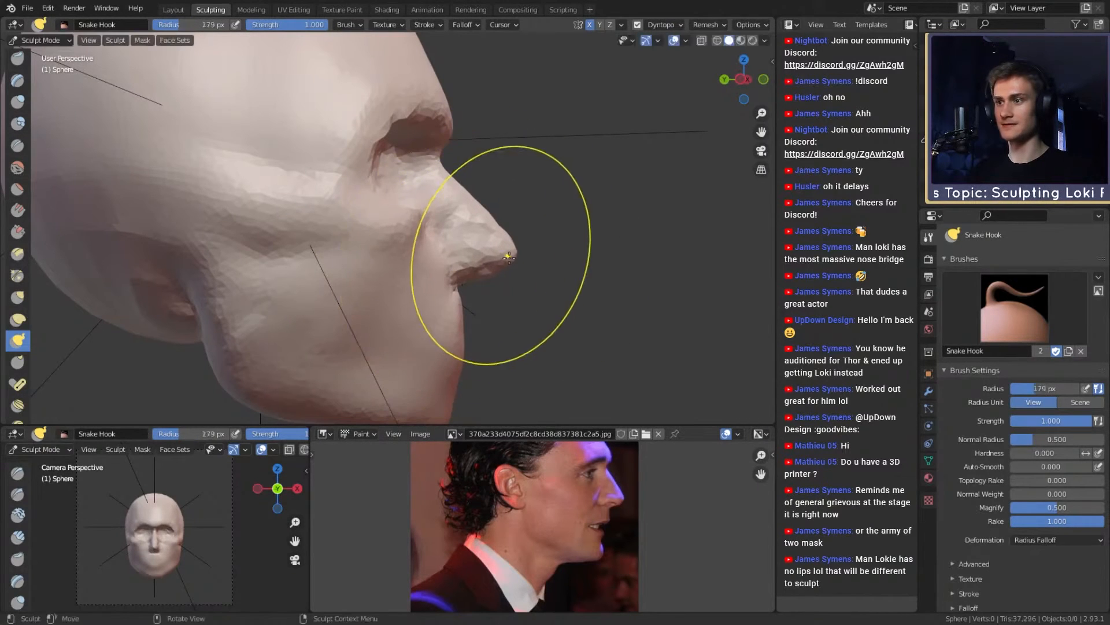
Step: Pull the nose tip slightly back at 179 px radius and adjust the nose base at 218 px with Snake Hook
drag(502, 257, 489, 256)
shift+middle_drag(498, 232, 483, 258)
key(f)
click(523, 261)
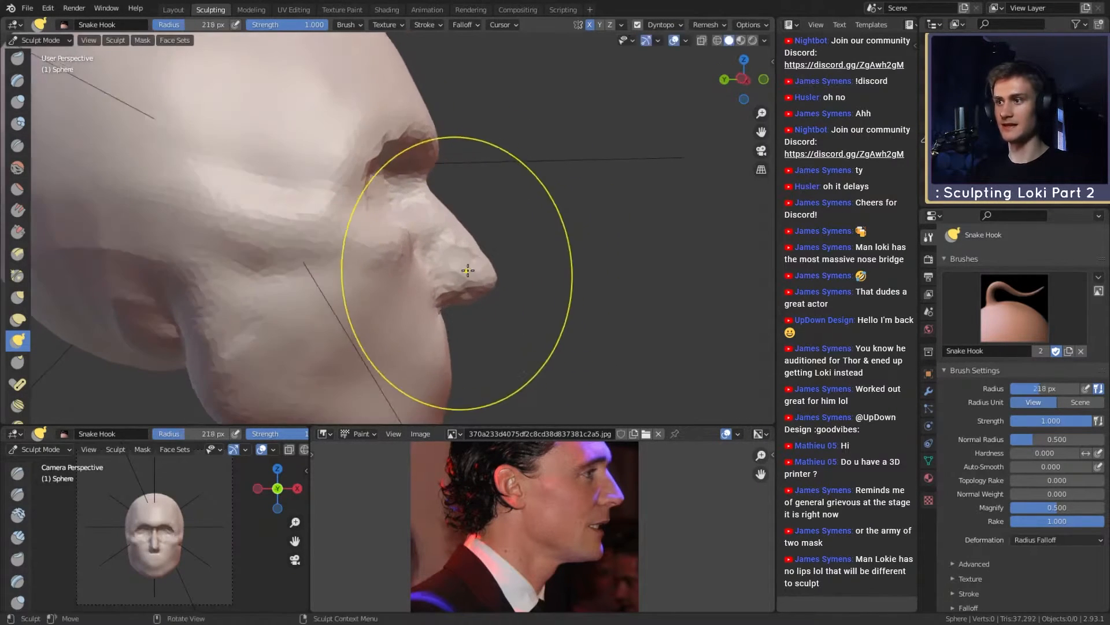
drag(446, 297, 448, 291)
Step: Push the chin upward in profile with the Snake Hook brush at 295 px radius
shift+middle_drag(433, 379, 440, 301)
key(f)
click(628, 310)
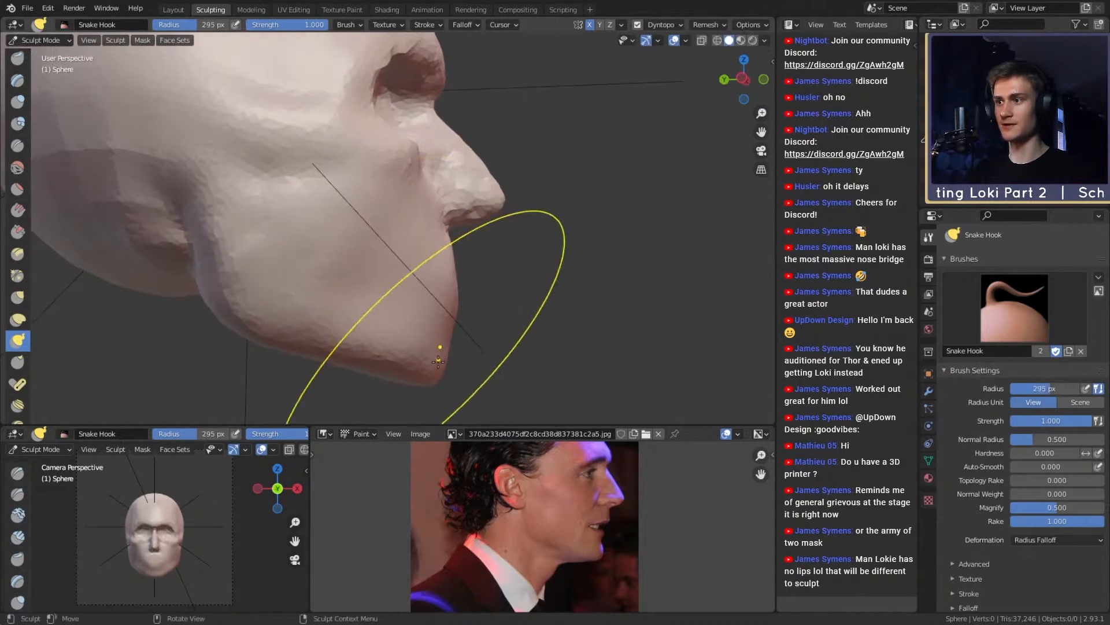
drag(442, 353, 441, 343)
middle_drag(444, 312, 463, 308)
shift+middle_drag(316, 319, 375, 327)
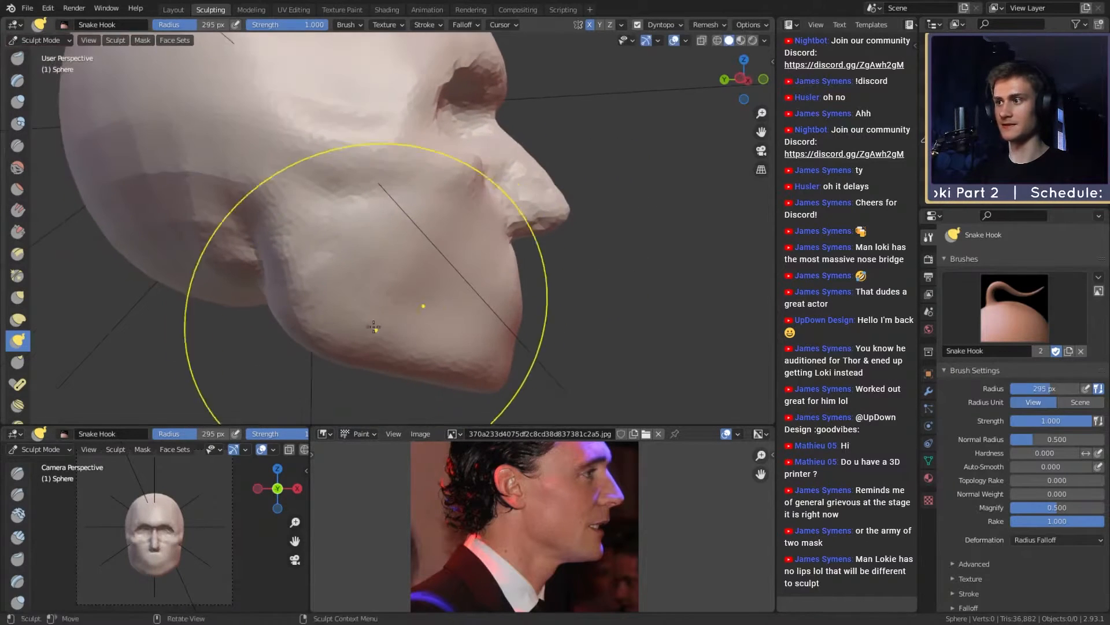
Step: Lift the rear part of the jawline in profile with the Snake Hook brush
key(f)
click(389, 327)
drag(327, 326, 321, 306)
key(f)
click(279, 314)
mouse_move(370, 228)
ctrl+middle_down()
mouse_move(399, 293)
mouse_move(315, 292)
ctrl+middle_up()
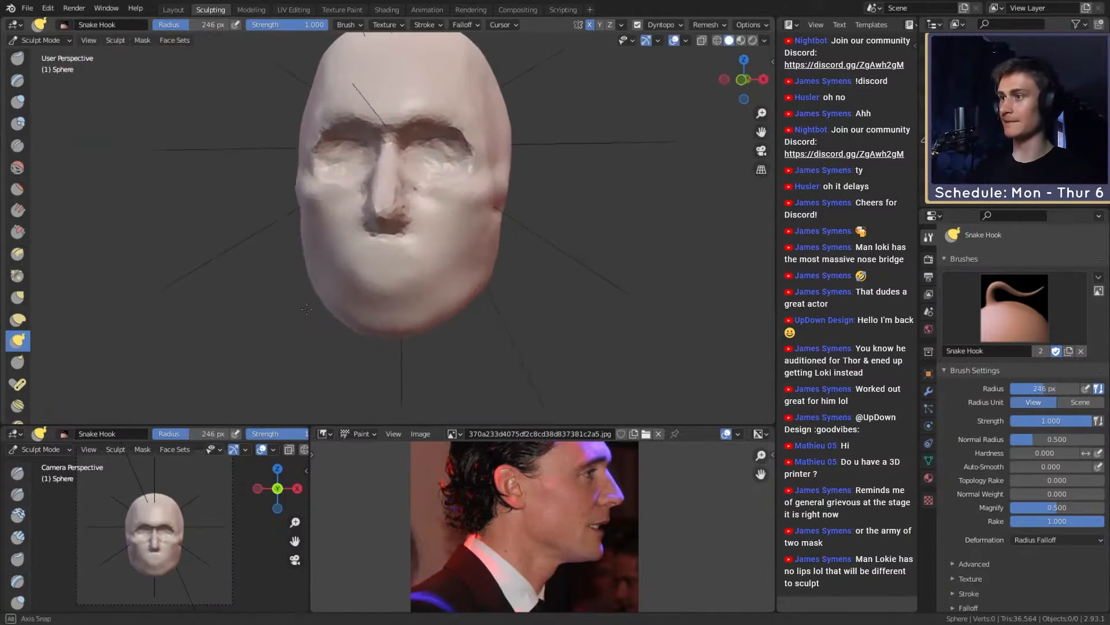
Step: Reshape the sides of the cheeks and jaw from the front with Snake Hook at 202 px and 165 px radius
middle_drag(399, 277, 451, 284)
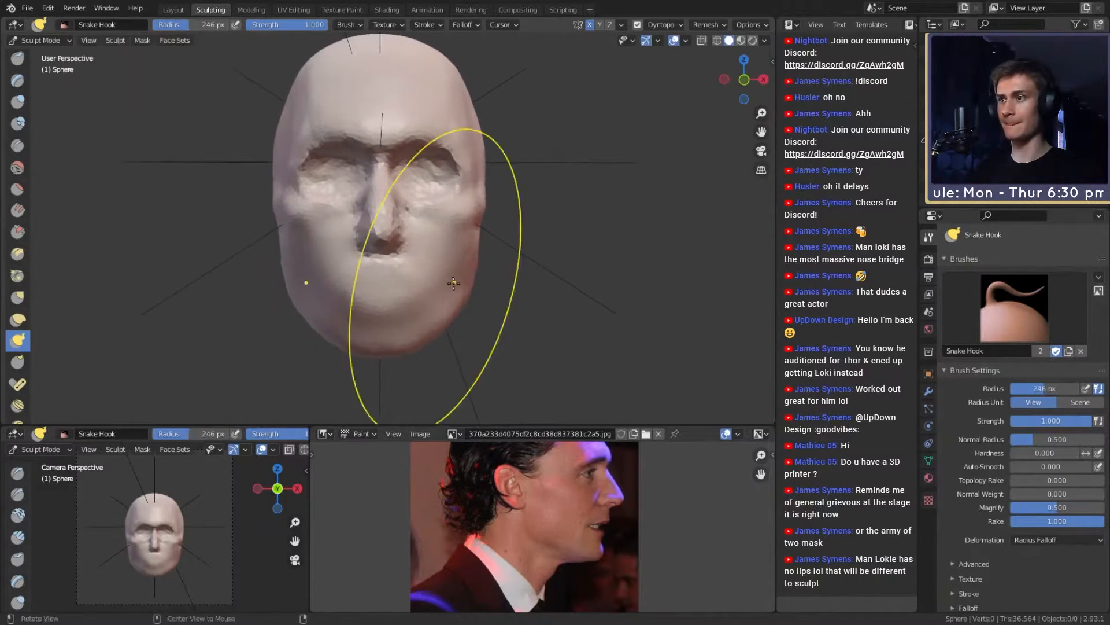
key(f)
click(597, 273)
alt+drag(473, 246, 464, 253)
key(f)
click(501, 239)
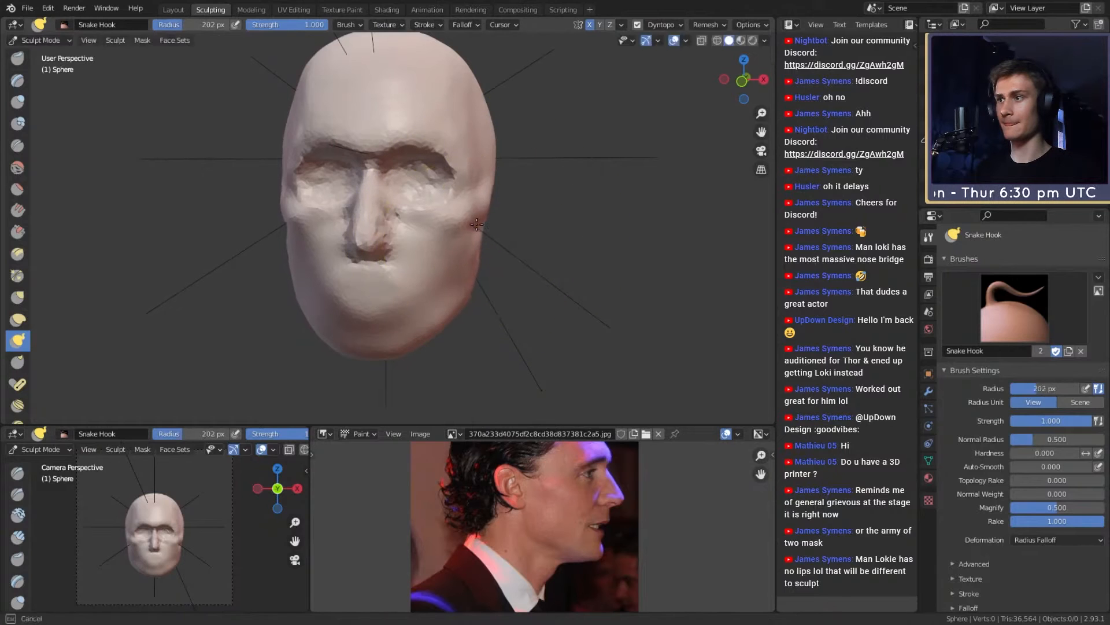
middle_drag(468, 241, 465, 243)
key(f)
click(456, 234)
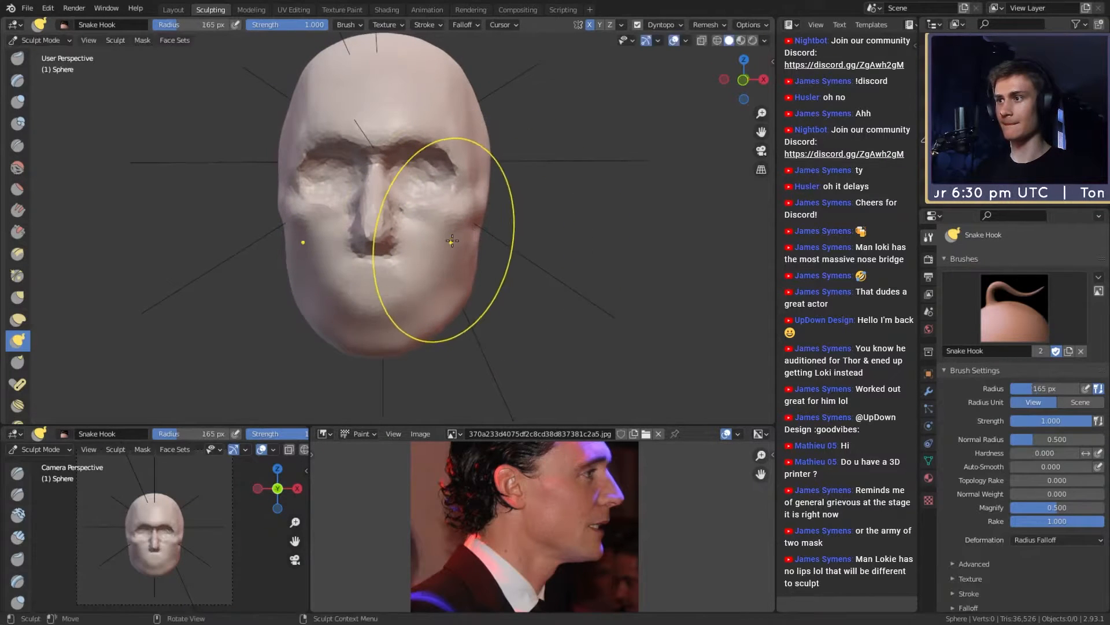
Step: Build up the nostril wings on both sides of the nose tip with Clay Strips
scroll(446, 255, up, 3)
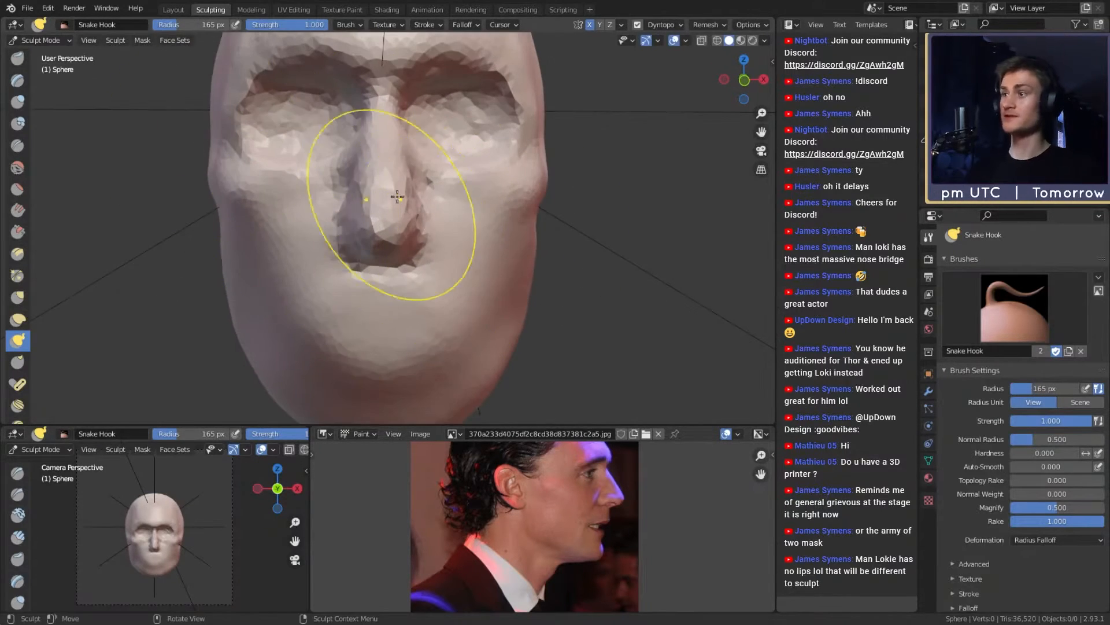
mouse_move(410, 253)
middle_down()
mouse_move(533, 253)
mouse_move(490, 263)
mouse_move(478, 253)
mouse_move(467, 194)
mouse_move(430, 240)
mouse_move(347, 234)
mouse_move(376, 216)
mouse_move(383, 237)
mouse_move(341, 229)
mouse_move(438, 188)
mouse_move(416, 243)
mouse_move(381, 265)
mouse_move(394, 268)
mouse_move(466, 215)
mouse_move(432, 275)
mouse_move(493, 247)
mouse_move(479, 258)
mouse_move(484, 250)
mouse_move(470, 246)
middle_up()
key(f)
click(457, 189)
key(c)
key(f)
click(453, 241)
Step: Carve the lower edge of the nose where it meets the upper lip with the Crease brush at 44 px radius
key(shift+c)
key(f)
click(500, 218)
key(f)
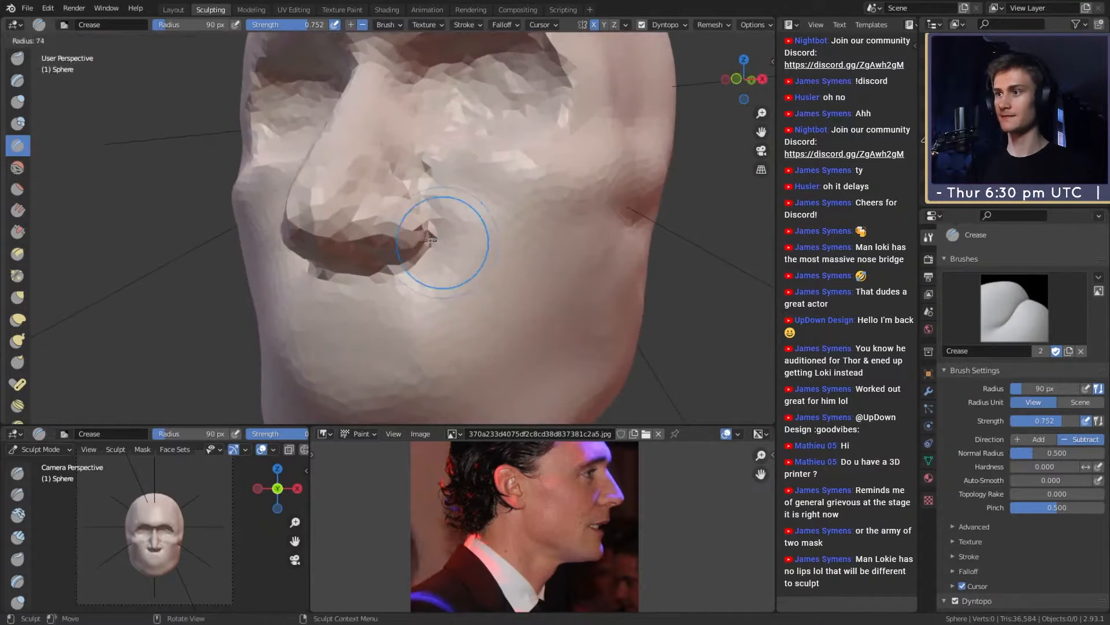
click(475, 243)
middle_drag(421, 303, 457, 266)
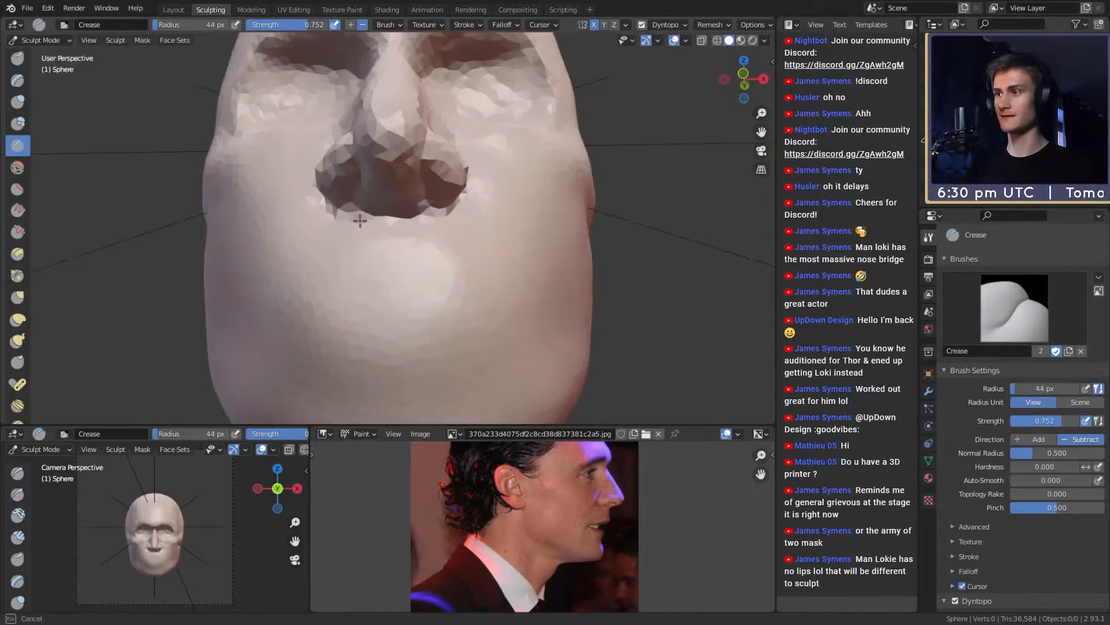
drag(359, 221, 367, 222)
mouse_move(368, 222)
middle_down()
mouse_move(374, 236)
mouse_move(462, 252)
mouse_move(516, 285)
middle_up()
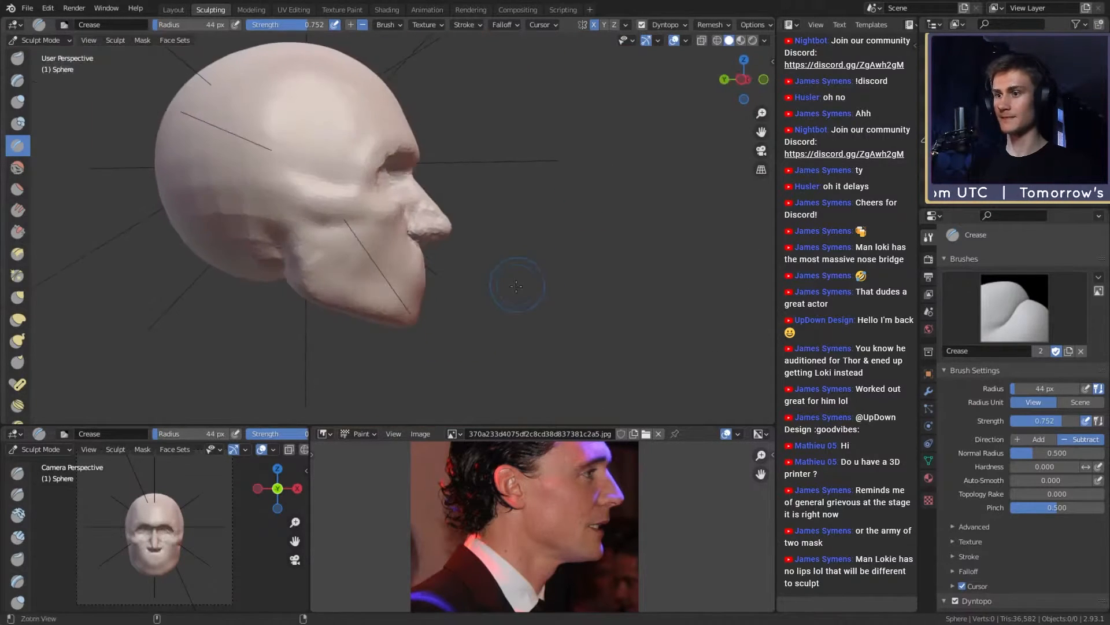
mouse_move(516, 286)
ctrl+alt+mouse_down()
mouse_move(496, 234)
mouse_move(454, 245)
ctrl+alt+mouse_up()
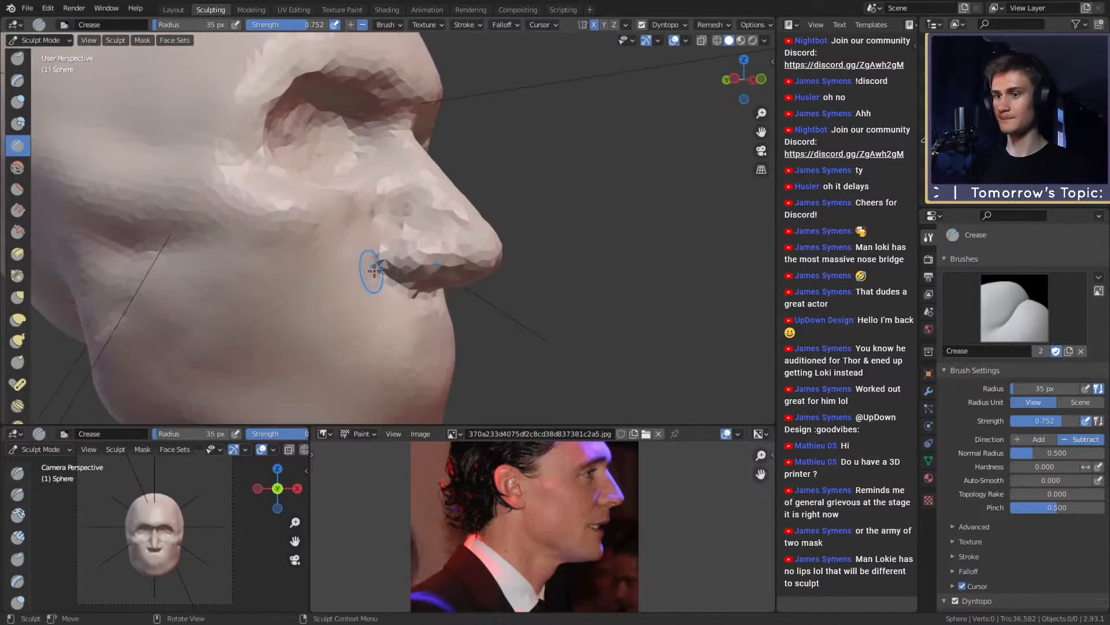
Step: Sharpen the crease around the nostril base with the Crease brush at 27 px and 11 px radius
middle_drag(374, 270, 387, 267)
key(bracketleft)
key(bracketleft)
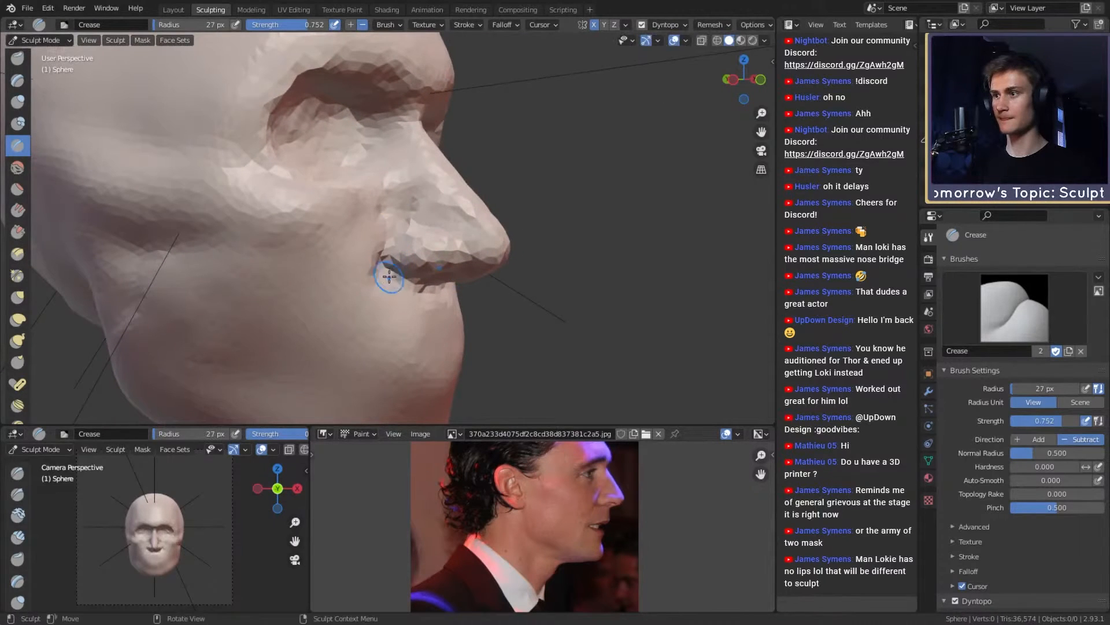
drag(388, 284, 394, 283)
mouse_move(373, 276)
middle_down()
mouse_move(470, 224)
mouse_move(297, 119)
mouse_move(476, 261)
mouse_move(438, 250)
middle_up()
key(f)
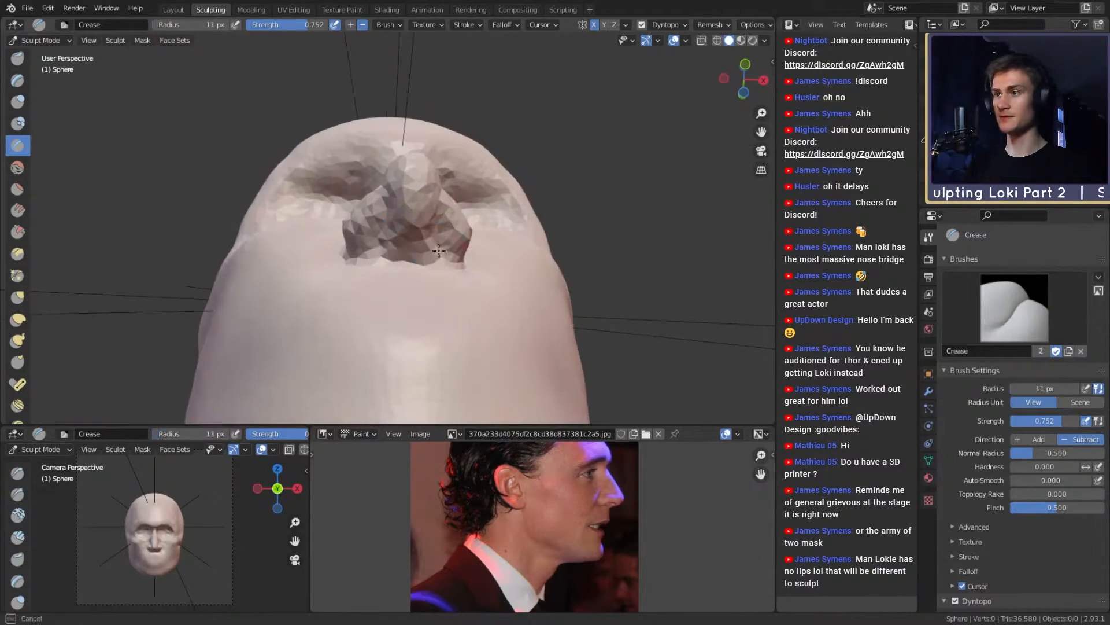
click(447, 248)
Step: Switch to the Clay Strips brush with a 35 px radius for working on the eye sockets
mouse_move(488, 251)
middle_down()
mouse_move(479, 223)
mouse_move(477, 237)
middle_up()
scroll(477, 237, down, 5)
scroll(478, 240, up, 4)
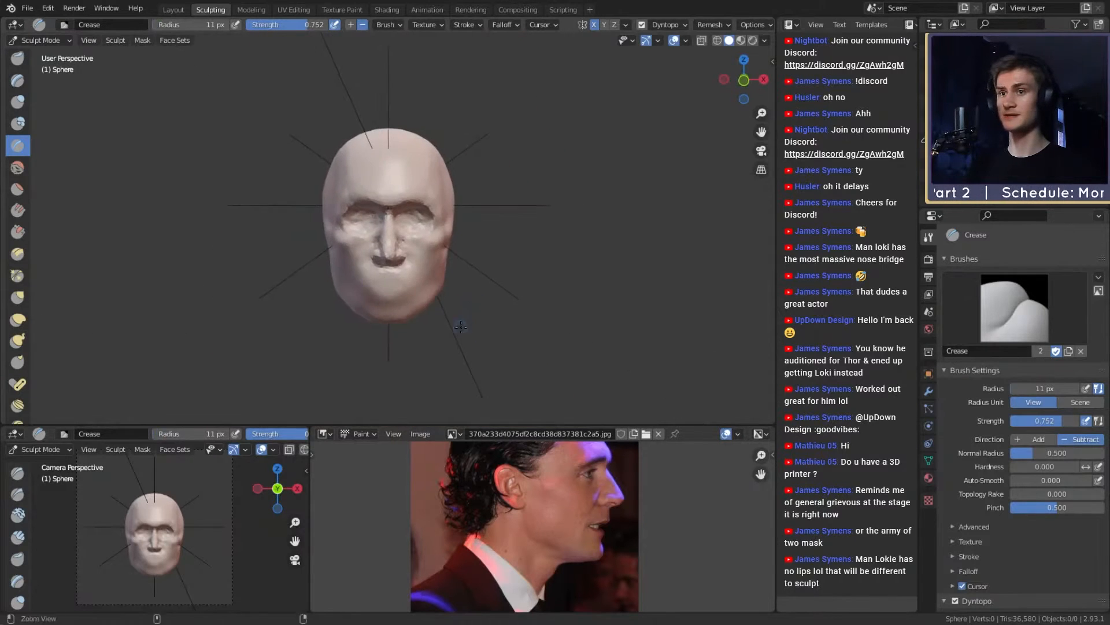
scroll(429, 302, up, 2)
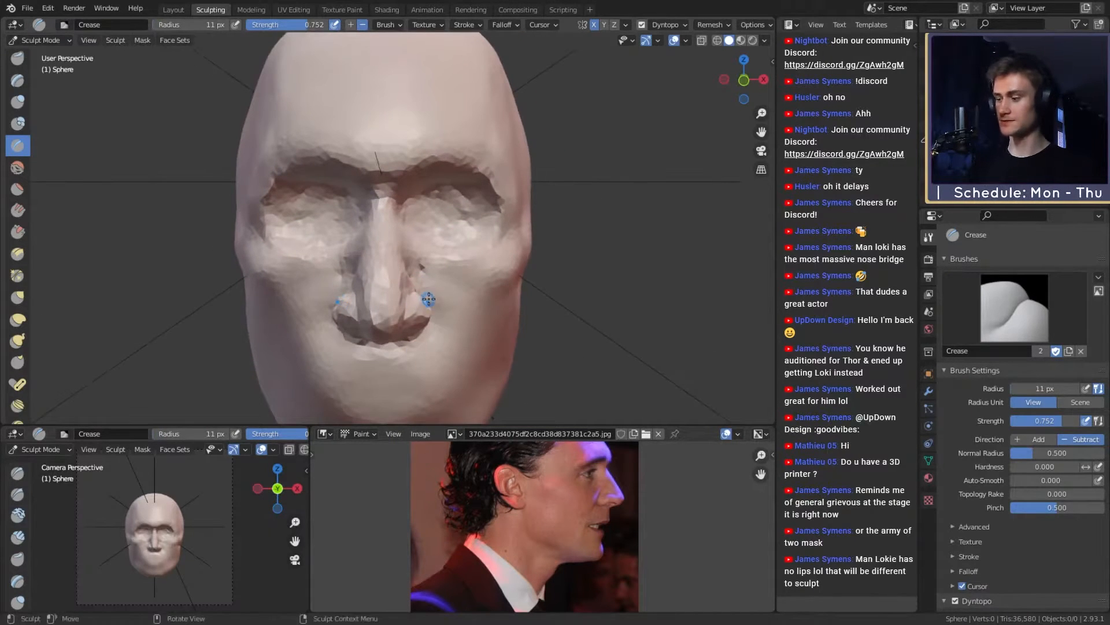
key(c)
scroll(446, 248, up, 4)
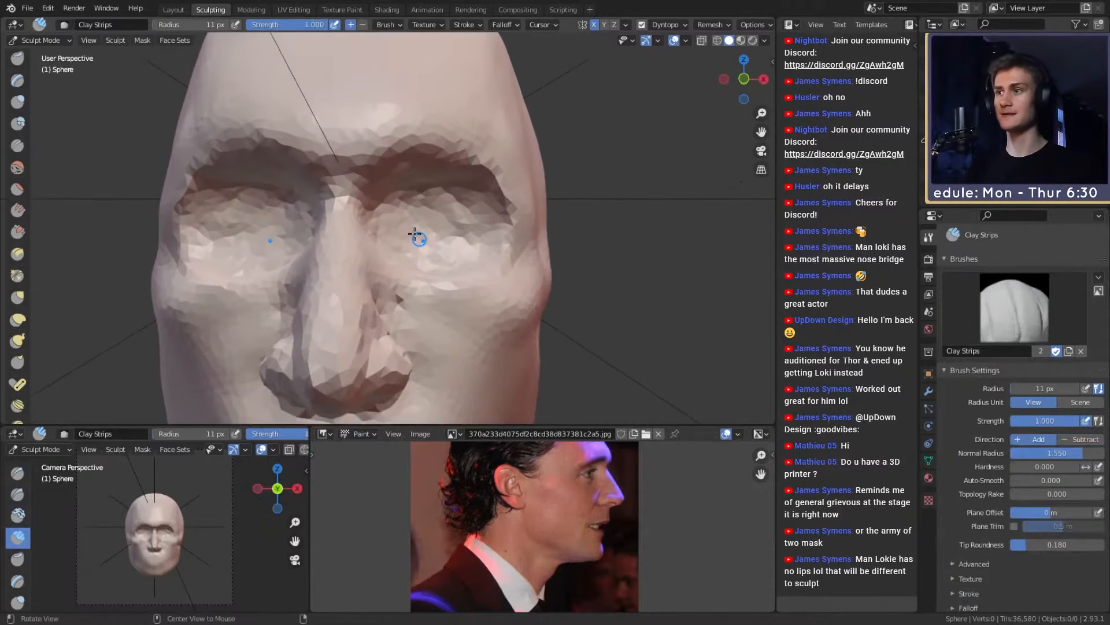
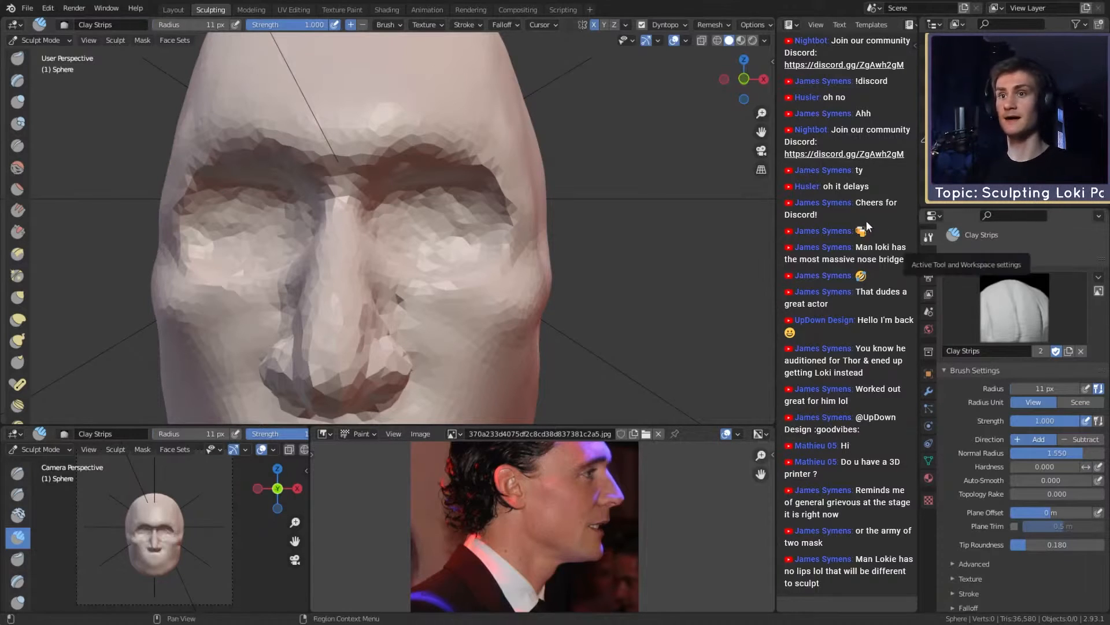
scroll(517, 278, down, 5)
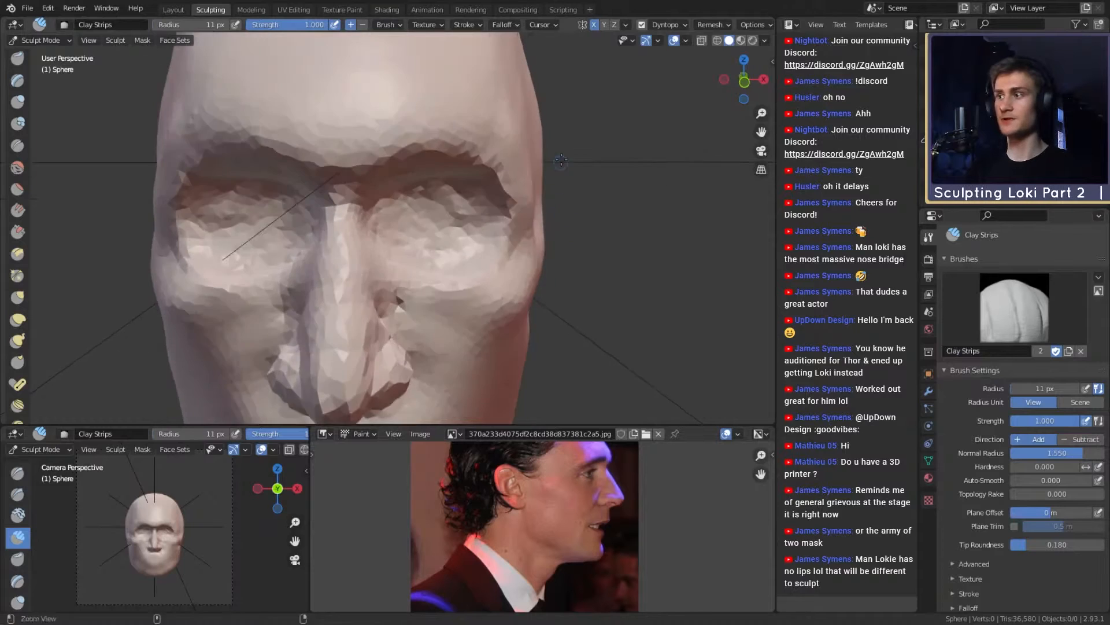
scroll(518, 278, up, 4)
scroll(411, 259, up, 1)
key(f)
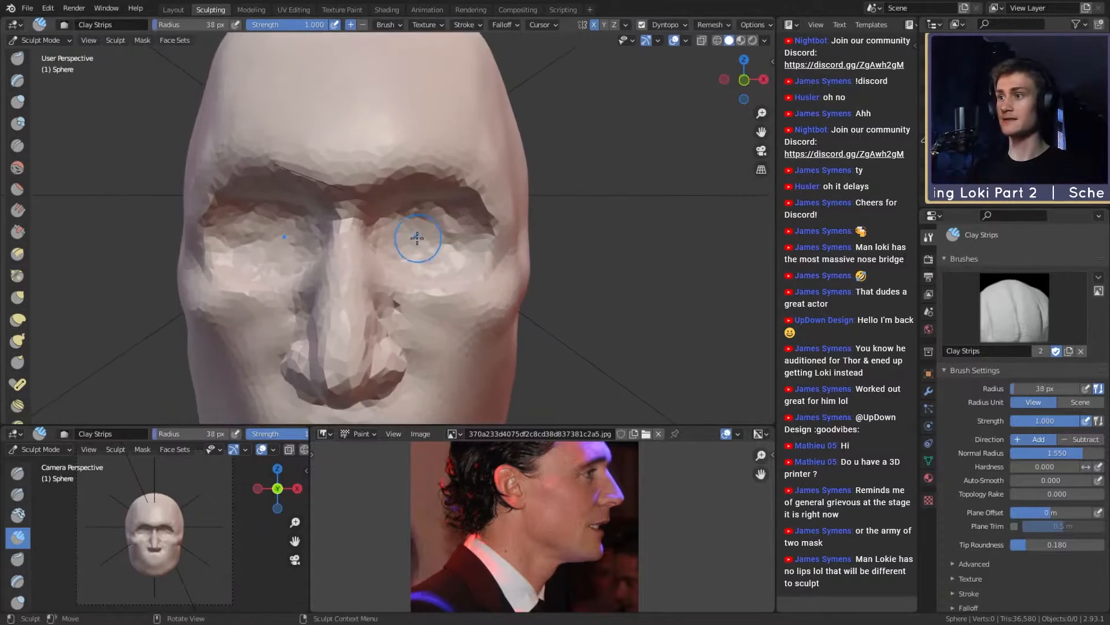
click(440, 241)
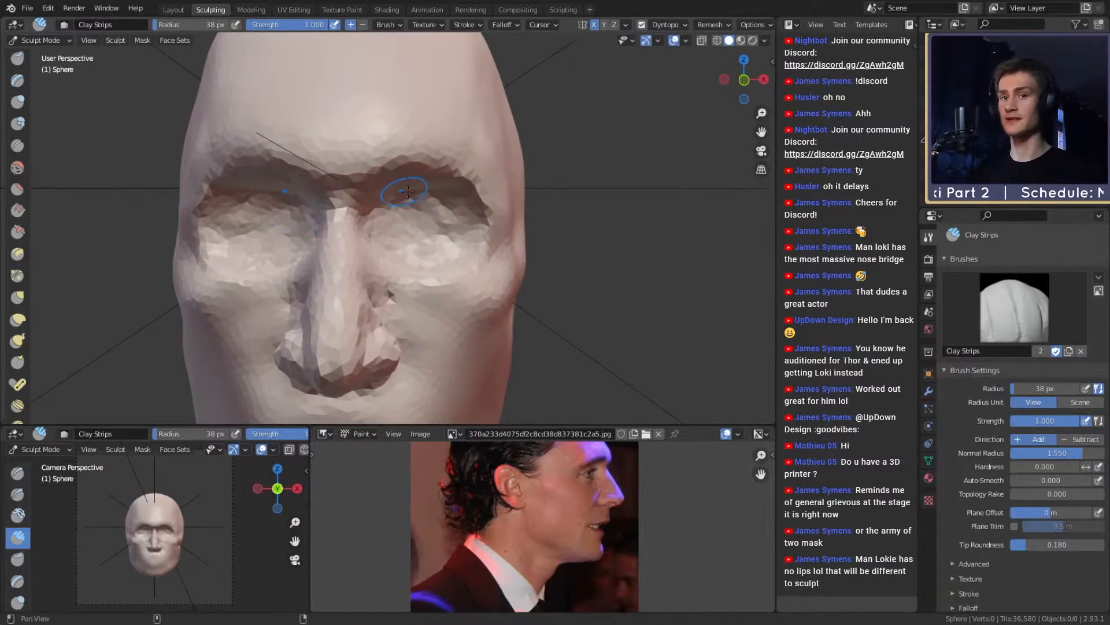
middle_drag(421, 223, 427, 218)
key(f)
click(429, 220)
Step: Examine the brow, eye sockets and overall face proportions from the front and from slight angles
click(28, 8)
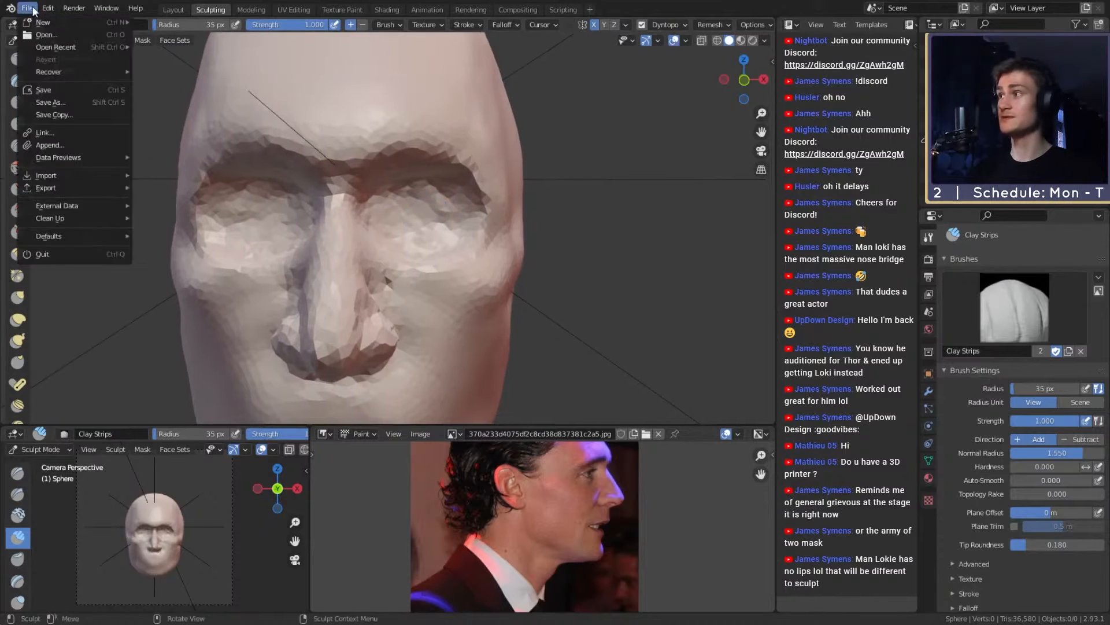
key(Escape)
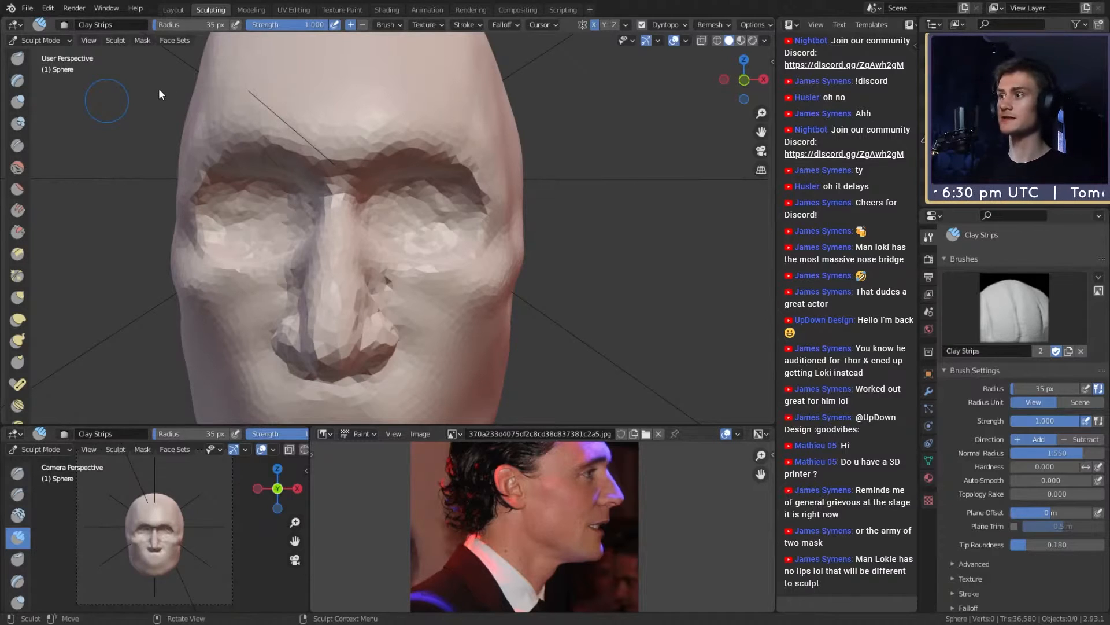
middle_drag(454, 237, 464, 235)
scroll(463, 235, down, 3)
scroll(459, 226, up, 2)
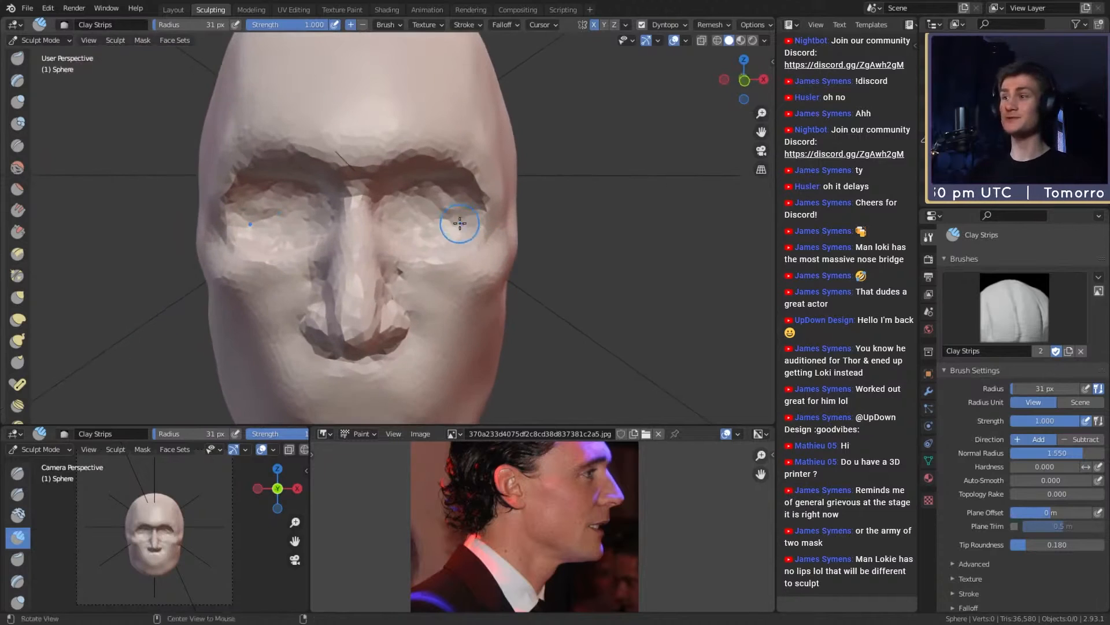
key(f)
click(457, 219)
scroll(430, 218, down, 5)
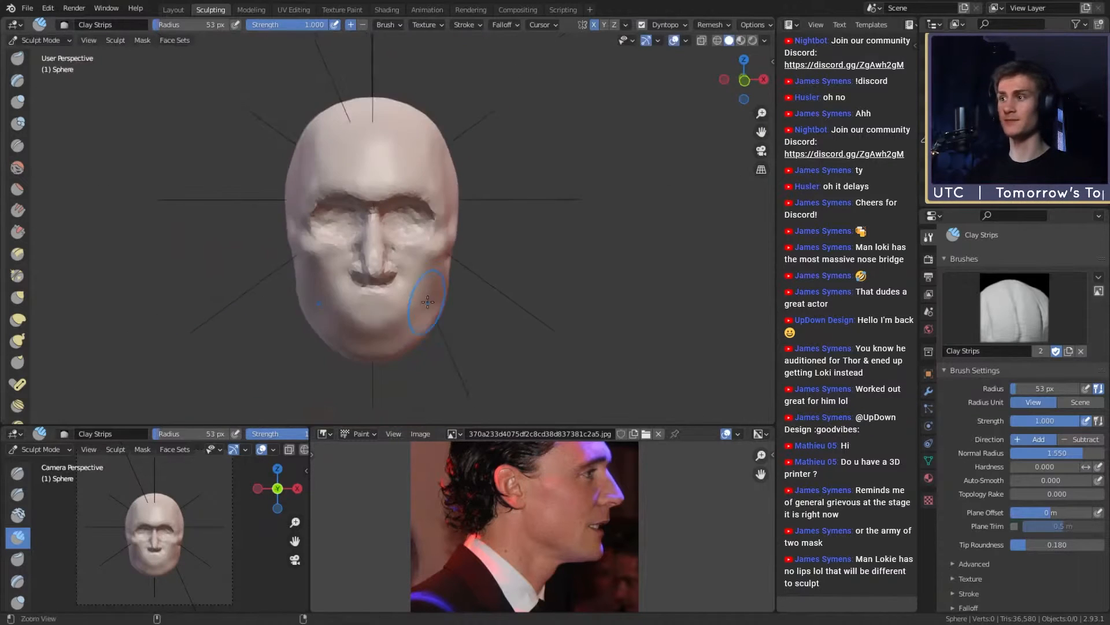
mouse_move(429, 218)
middle_down()
mouse_move(405, 231)
mouse_move(472, 245)
mouse_move(471, 235)
middle_up()
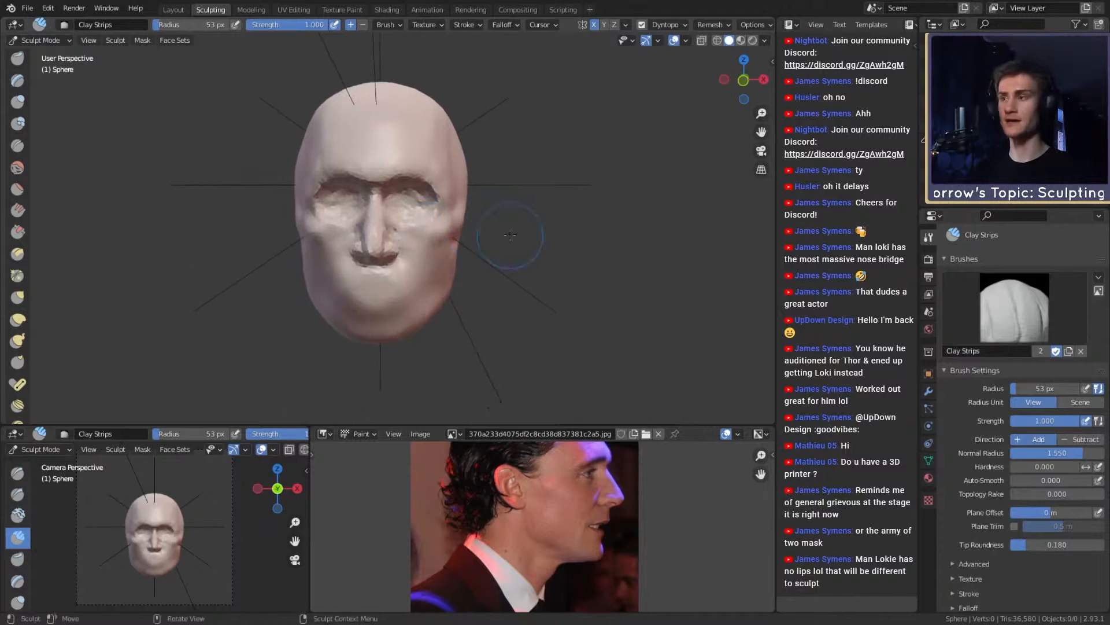
scroll(509, 235, up, 3)
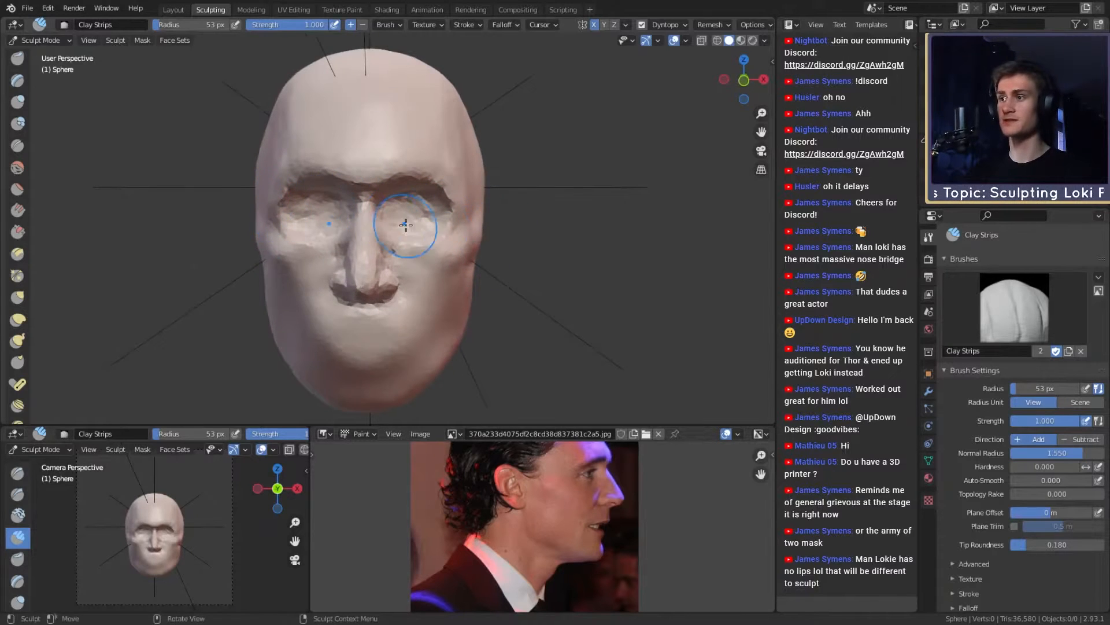
mouse_move(427, 229)
alt+mouse_down()
mouse_move(396, 240)
mouse_move(400, 214)
mouse_move(447, 214)
alt+mouse_up()
scroll(397, 241, up, 3)
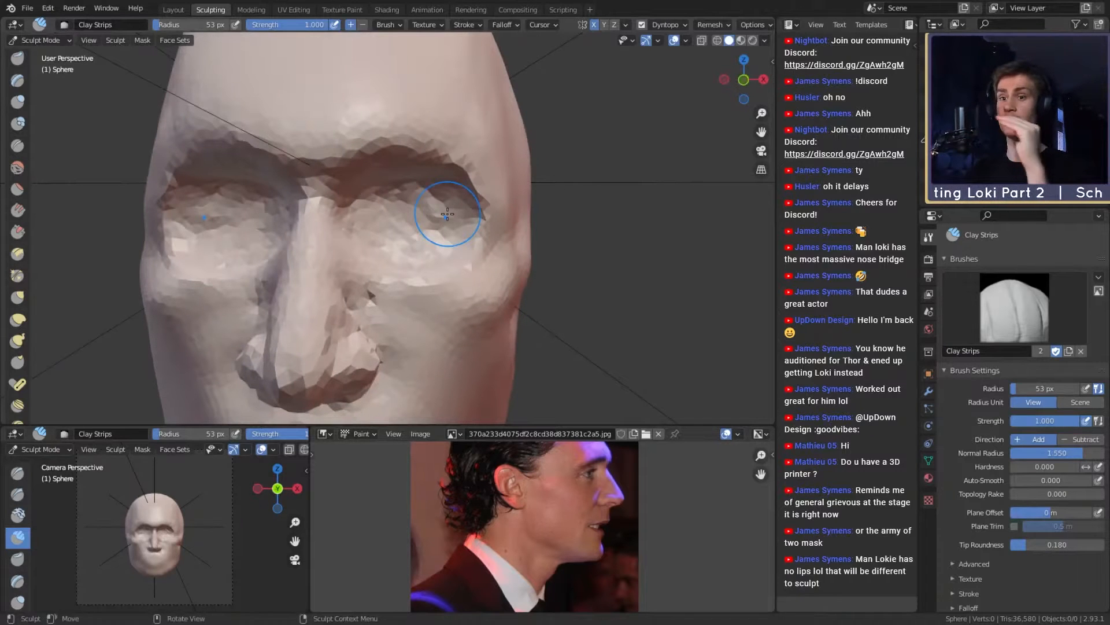
mouse_move(495, 243)
middle_down()
mouse_move(451, 201)
mouse_move(471, 234)
mouse_move(520, 246)
mouse_move(440, 246)
middle_up()
scroll(442, 202, down, 3)
scroll(440, 245, up, 5)
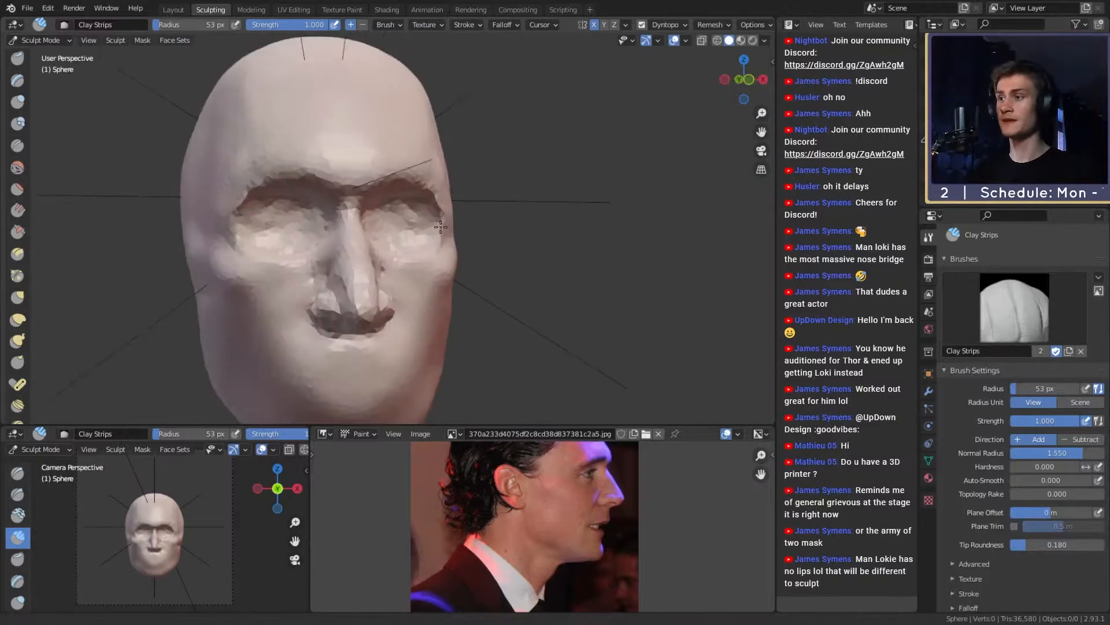
Step: Build up rounded eyeball forms in both eye sockets with Clay Strips, starting at 40 px radius
key(f)
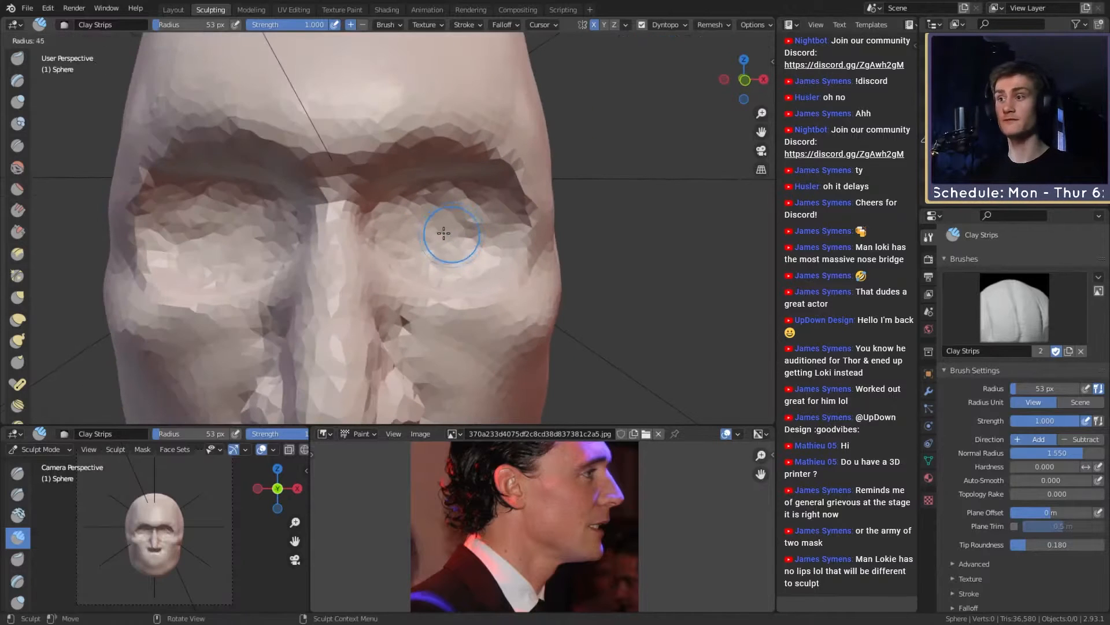
click(447, 242)
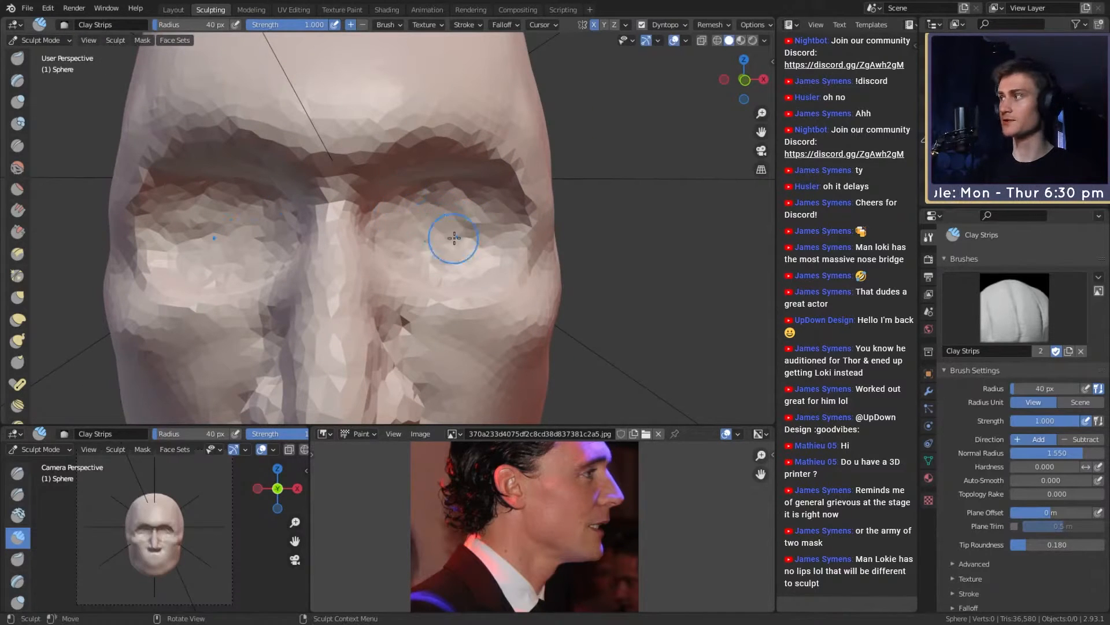
key(f)
click(461, 227)
mouse_move(462, 227)
middle_down()
mouse_move(437, 222)
mouse_move(451, 221)
middle_up()
mouse_move(447, 225)
mouse_down()
mouse_move(439, 247)
mouse_move(470, 222)
mouse_move(470, 239)
mouse_move(489, 243)
mouse_up()
key(f)
click(462, 228)
mouse_move(481, 232)
alt+mouse_down()
mouse_move(393, 213)
mouse_move(354, 226)
mouse_move(457, 210)
mouse_move(476, 230)
mouse_move(489, 222)
alt+mouse_up()
key(f)
click(486, 210)
key(f)
click(456, 224)
Step: Reshape the area around the eye and upper cheek from the side with the Grab brush, enlarging its radius to 191 px
mouse_move(485, 221)
middle_down()
mouse_move(384, 232)
mouse_move(499, 223)
mouse_move(395, 260)
middle_up()
key(f)
click(457, 241)
key(g)
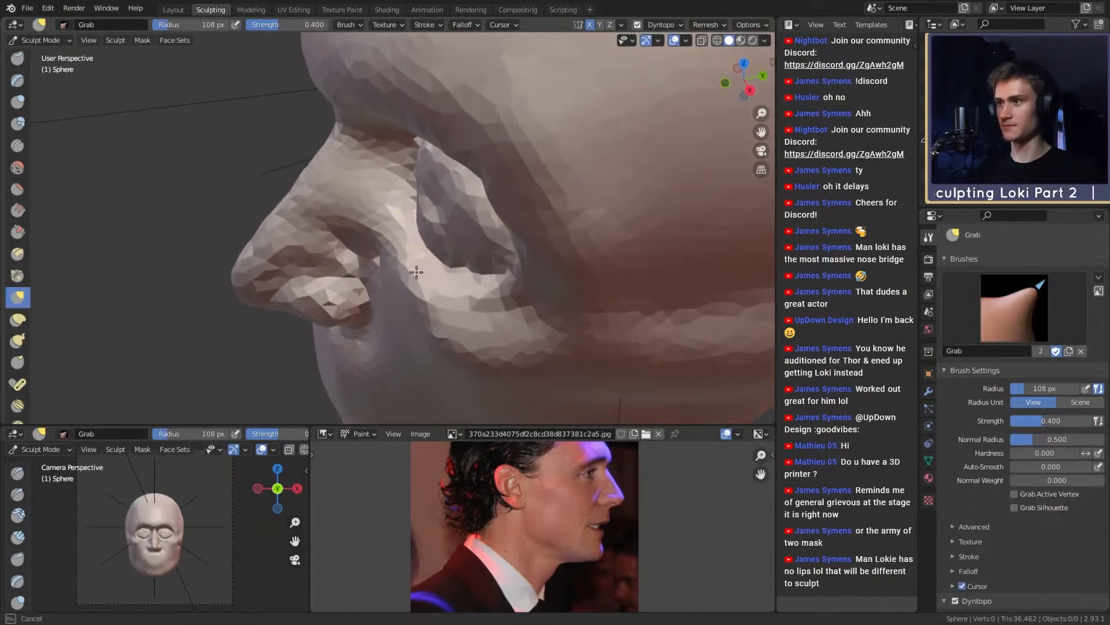
drag(410, 275, 414, 266)
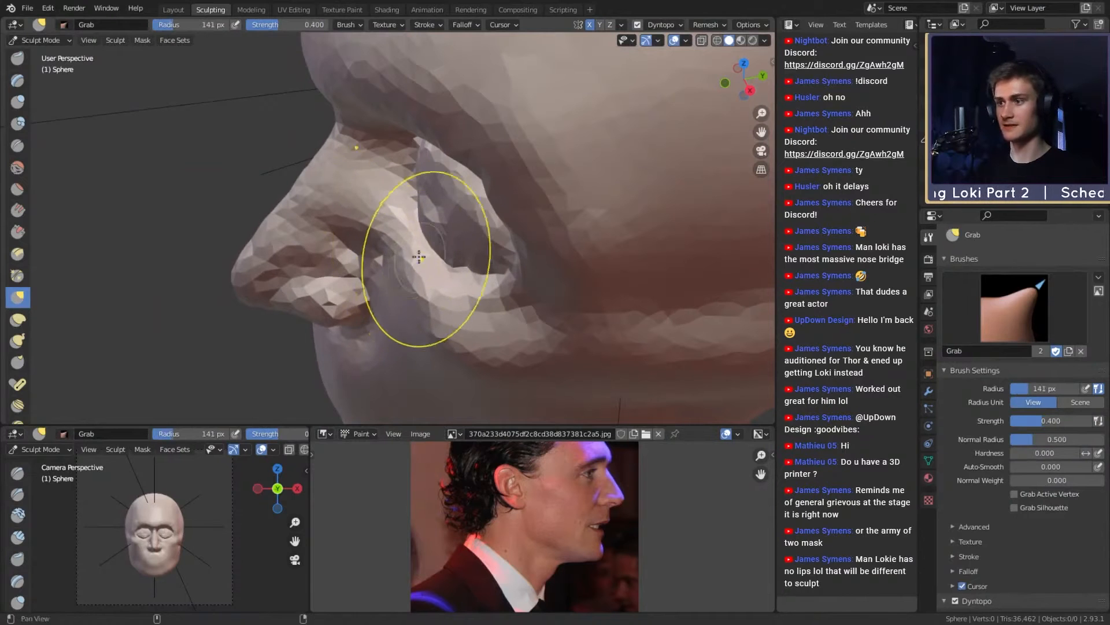
mouse_move(418, 255)
middle_down()
mouse_move(515, 203)
mouse_move(416, 242)
middle_up()
key(f)
click(417, 314)
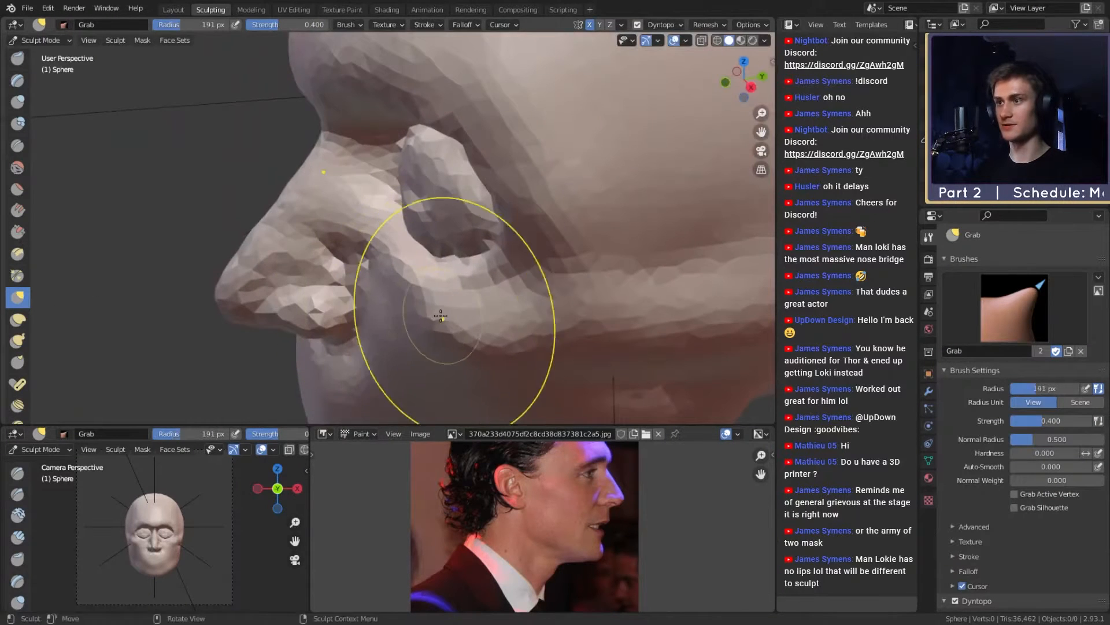
mouse_move(481, 300)
middle_down()
mouse_move(463, 212)
mouse_move(446, 230)
mouse_move(434, 219)
mouse_move(459, 211)
mouse_move(438, 242)
mouse_move(445, 223)
mouse_move(433, 202)
middle_up()
scroll(446, 231, down, 3)
key(f)
click(421, 250)
key(f)
click(425, 248)
Step: Add volume to the eyeballs with Clay Strips at 37 px radius, working from the front and side
key(c)
scroll(448, 216, up, 2)
key(f)
click(428, 216)
mouse_move(441, 198)
mouse_down()
mouse_move(456, 196)
mouse_move(455, 231)
mouse_move(471, 233)
mouse_up()
middle_drag(474, 230, 442, 233)
mouse_move(431, 241)
mouse_down()
mouse_move(506, 233)
mouse_move(417, 242)
mouse_move(428, 245)
mouse_up()
middle_drag(446, 224, 455, 232)
mouse_move(451, 206)
mouse_down()
mouse_move(400, 202)
mouse_move(422, 248)
mouse_move(439, 253)
mouse_move(468, 237)
mouse_move(404, 206)
mouse_move(455, 214)
mouse_up()
mouse_move(460, 207)
mouse_down()
mouse_move(505, 235)
mouse_move(398, 226)
mouse_up()
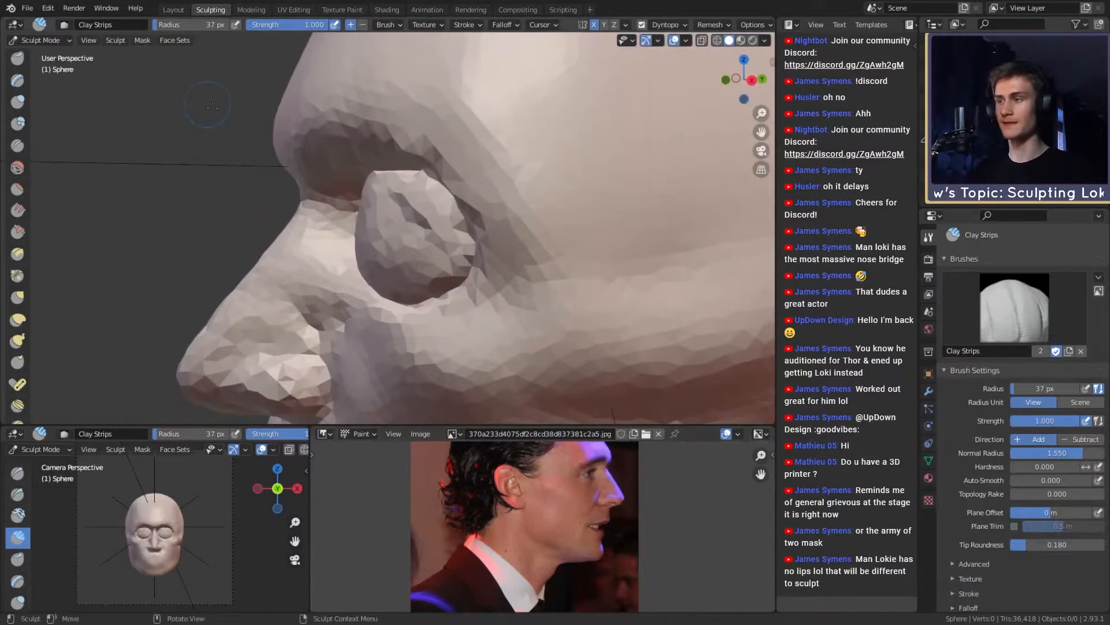
Step: Fill out the front surface of both eyeballs with Clay Strips at 52 px radius
mouse_move(393, 232)
middle_down()
mouse_move(475, 226)
mouse_move(466, 223)
mouse_move(440, 228)
mouse_move(501, 241)
mouse_move(433, 179)
mouse_move(437, 220)
middle_up()
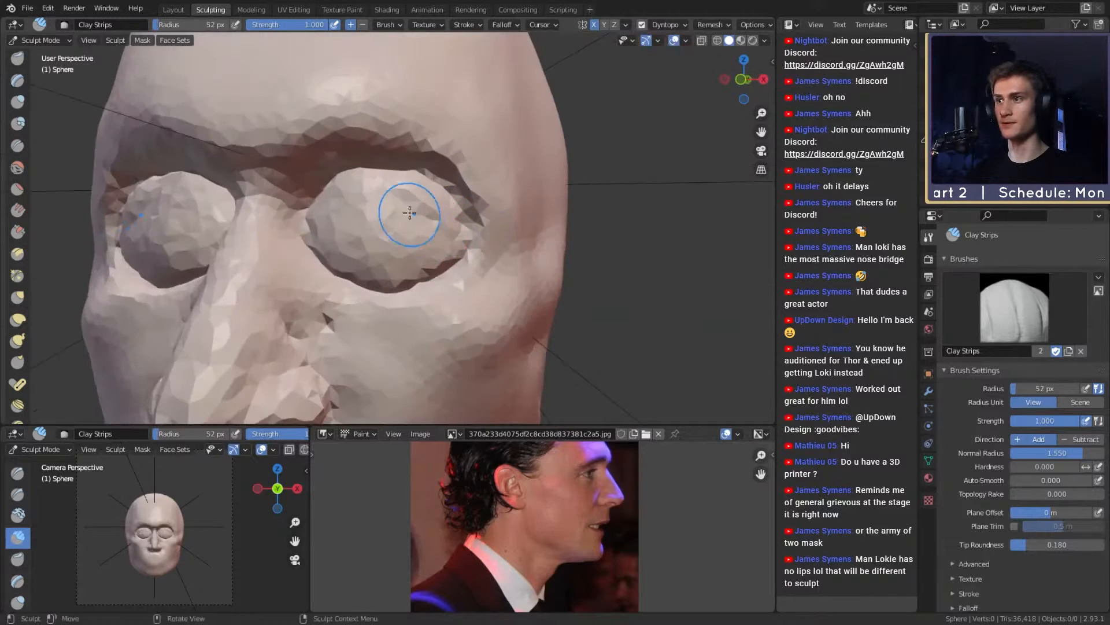
drag(421, 197, 479, 212)
drag(427, 190, 432, 192)
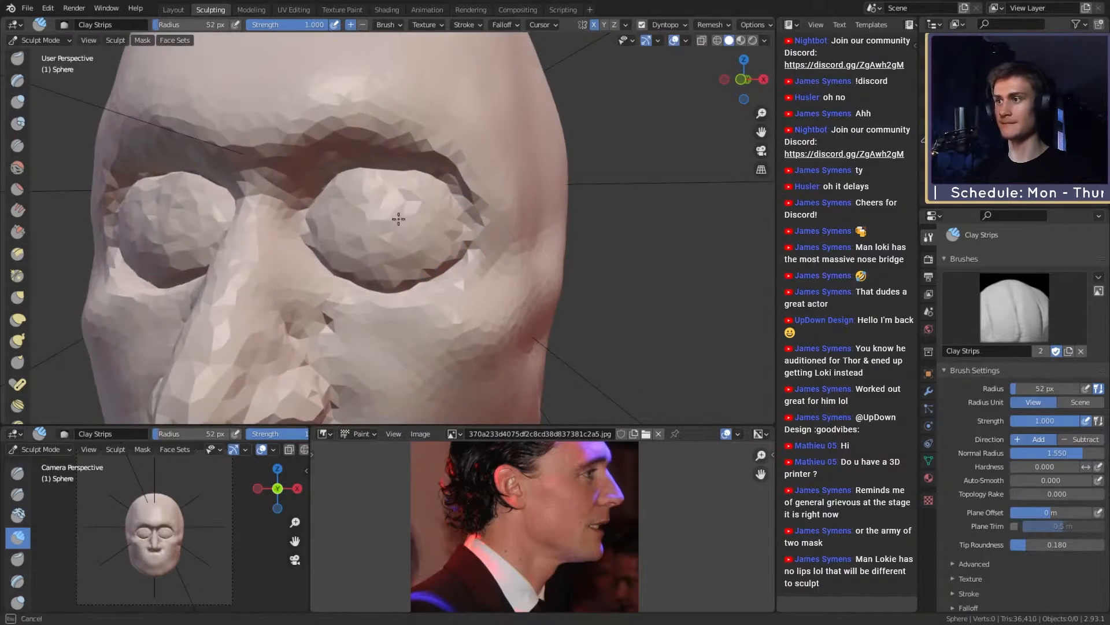
mouse_move(398, 219)
middle_down()
mouse_move(449, 227)
mouse_move(409, 228)
middle_up()
mouse_move(409, 228)
mouse_down()
mouse_move(407, 203)
mouse_move(386, 257)
mouse_move(442, 267)
mouse_move(496, 236)
mouse_move(456, 199)
mouse_move(409, 239)
mouse_move(406, 223)
mouse_move(462, 249)
mouse_move(472, 242)
mouse_move(446, 199)
mouse_move(418, 193)
mouse_up()
Step: Smooth the eyeballs and the lower socket edges at 113 px brush radius
key(f)
click(462, 238)
key(f)
click(450, 226)
shift+drag(431, 261, 454, 265)
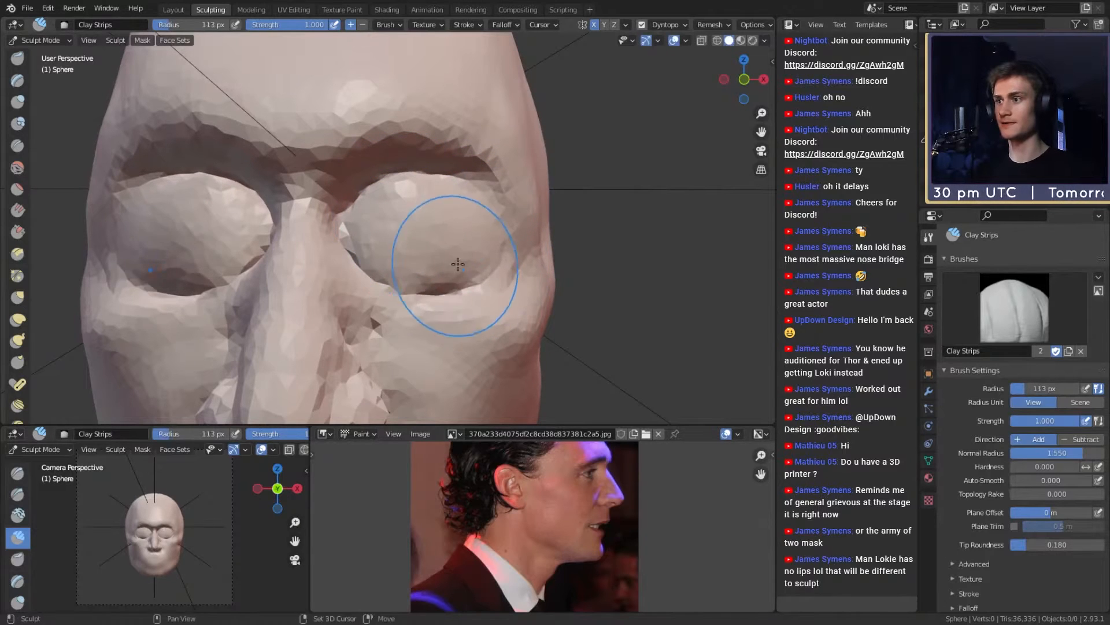
Step: Form the eye openings and surrounding lids on both eyes with Clay Strips at 34 px radius
key(f)
click(427, 271)
key(f)
click(427, 257)
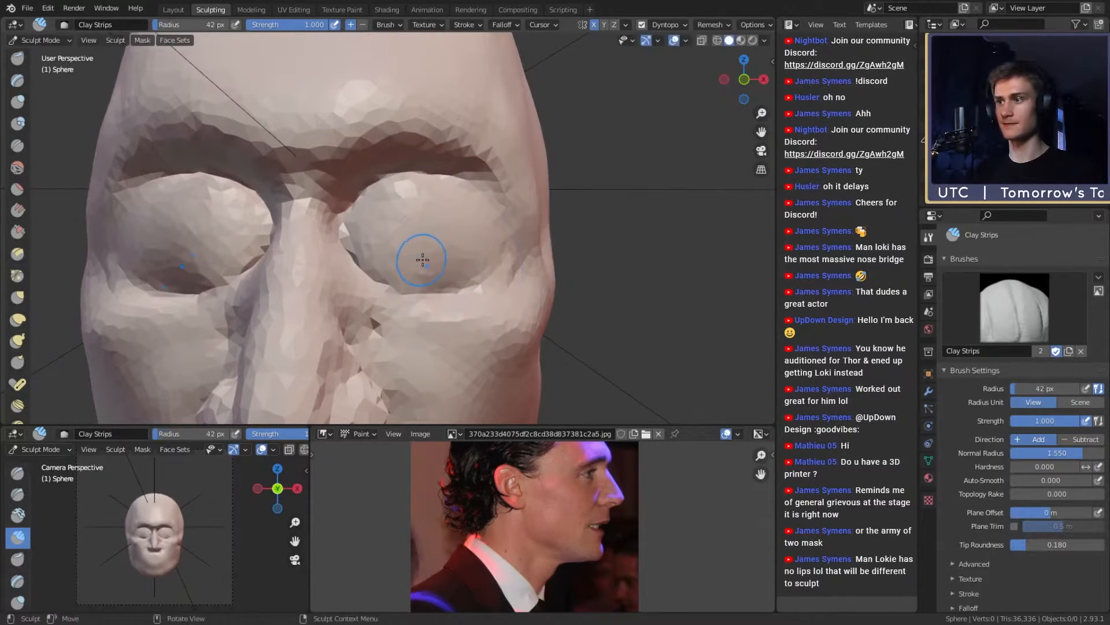
key(f)
click(414, 257)
drag(411, 268, 474, 250)
mouse_move(479, 239)
middle_down()
mouse_move(450, 237)
mouse_move(418, 257)
mouse_move(412, 232)
mouse_move(441, 208)
mouse_move(432, 203)
middle_up()
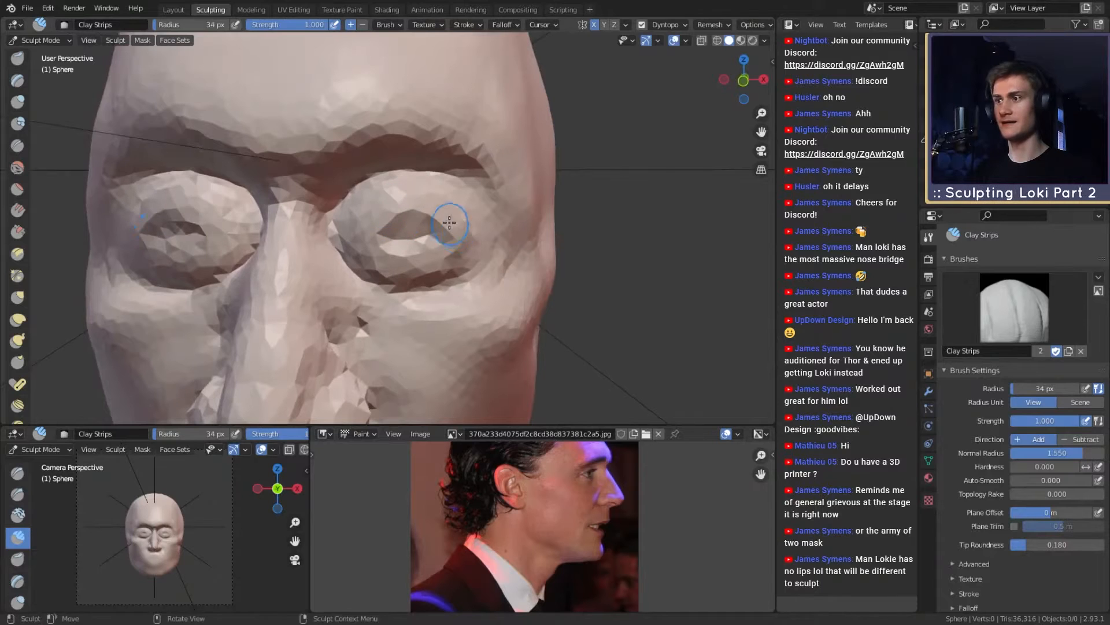
drag(450, 223, 430, 238)
Step: Carve the upper eyelid line above both eye openings with the Crease brush at 21 px radius
scroll(469, 212, down, 6)
middle_drag(453, 298, 451, 273)
scroll(450, 249, up, 5)
middle_drag(449, 211, 445, 226)
scroll(435, 215, up, 1)
key(shift+c)
key(f)
click(448, 190)
mouse_move(453, 179)
mouse_down()
mouse_move(388, 183)
mouse_move(416, 194)
mouse_move(462, 188)
mouse_move(436, 175)
mouse_move(417, 186)
mouse_up()
mouse_move(423, 186)
ctrl+alt+mouse_down()
mouse_move(446, 181)
mouse_move(437, 203)
ctrl+alt+mouse_up()
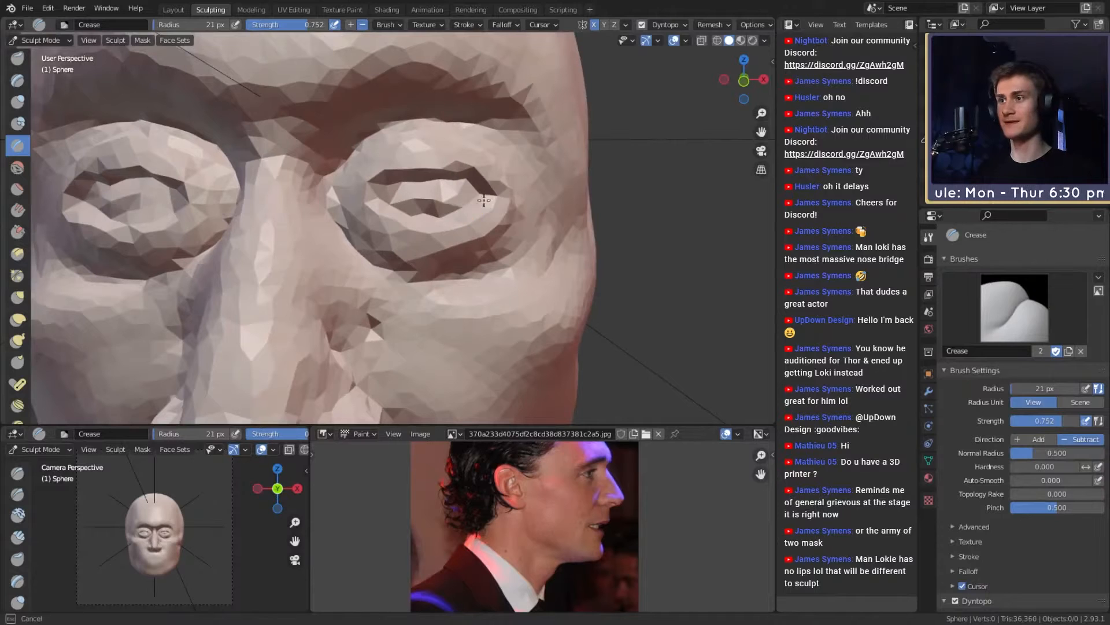
Step: Refine the upper eyelids with Clay Strips at 26 px radius
key(c)
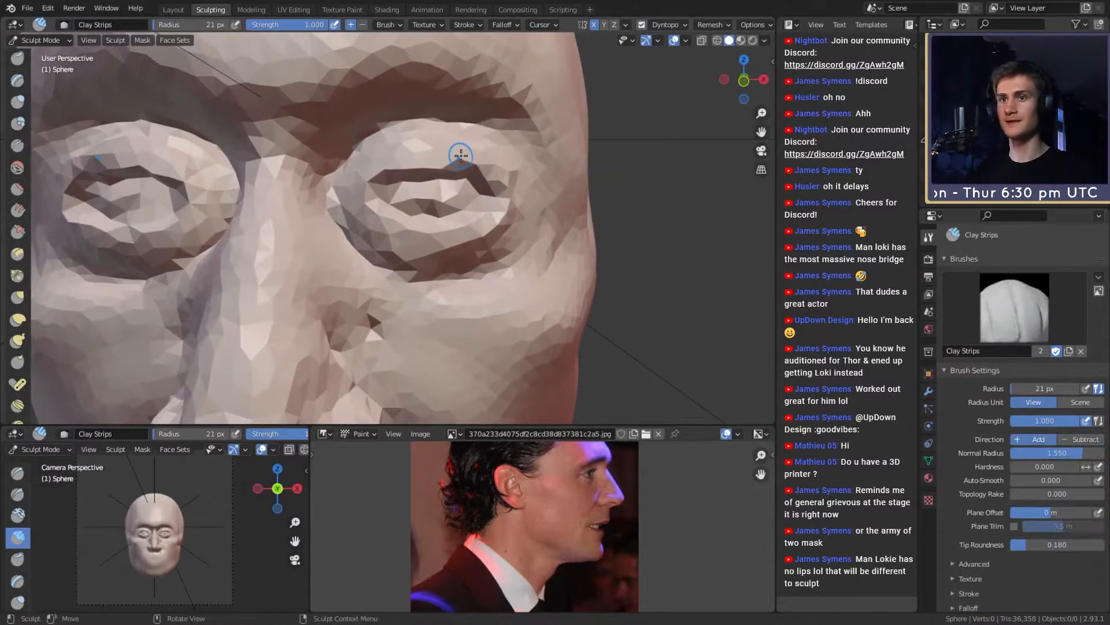
key(f)
click(465, 153)
mouse_move(465, 152)
ctrl+alt+mouse_down()
mouse_move(476, 222)
mouse_move(463, 184)
ctrl+alt+mouse_up()
alt+shift+drag(463, 184, 471, 199)
Step: Reshape the brow ridge above both eyes with the Grab brush at 135 px and 123 px radius
key(g)
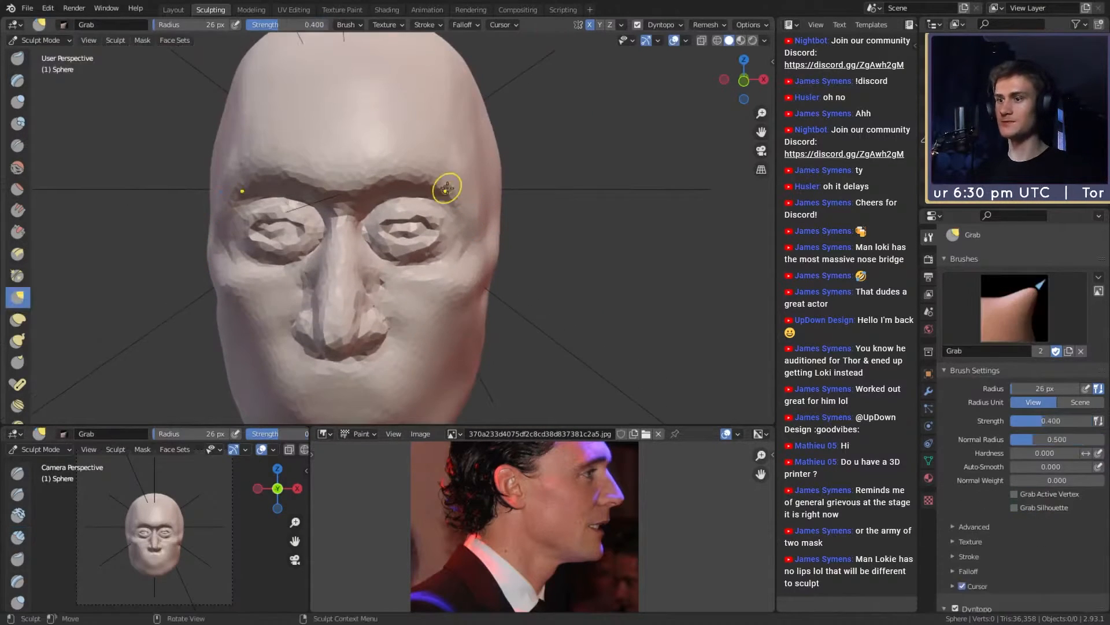
key(f)
click(451, 179)
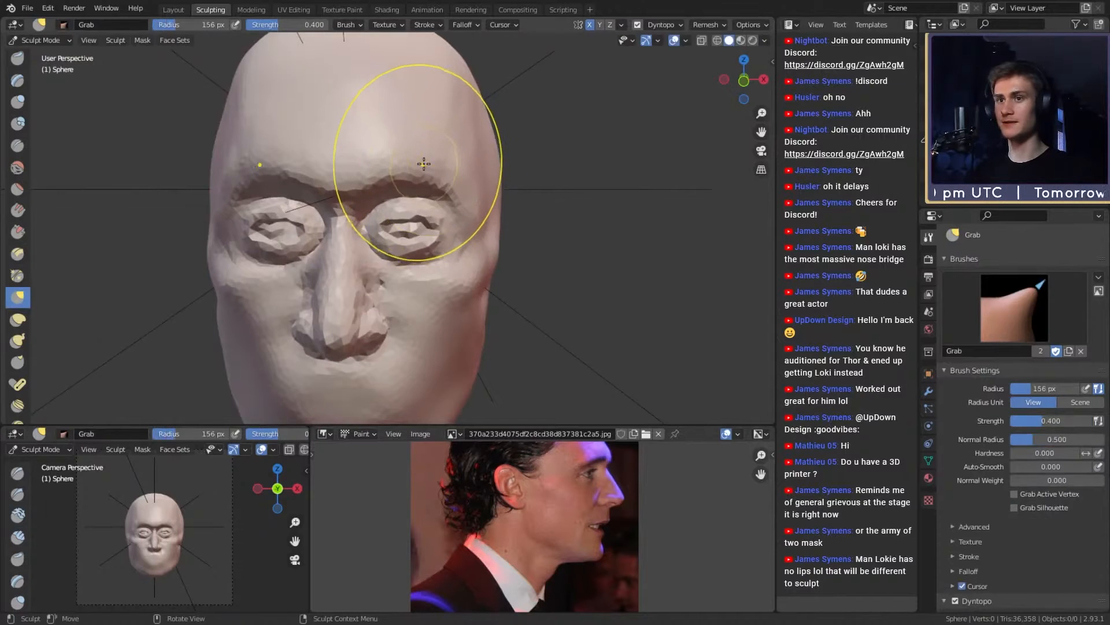
key(f)
click(419, 167)
mouse_move(417, 161)
mouse_down()
mouse_move(400, 171)
mouse_move(447, 179)
mouse_up()
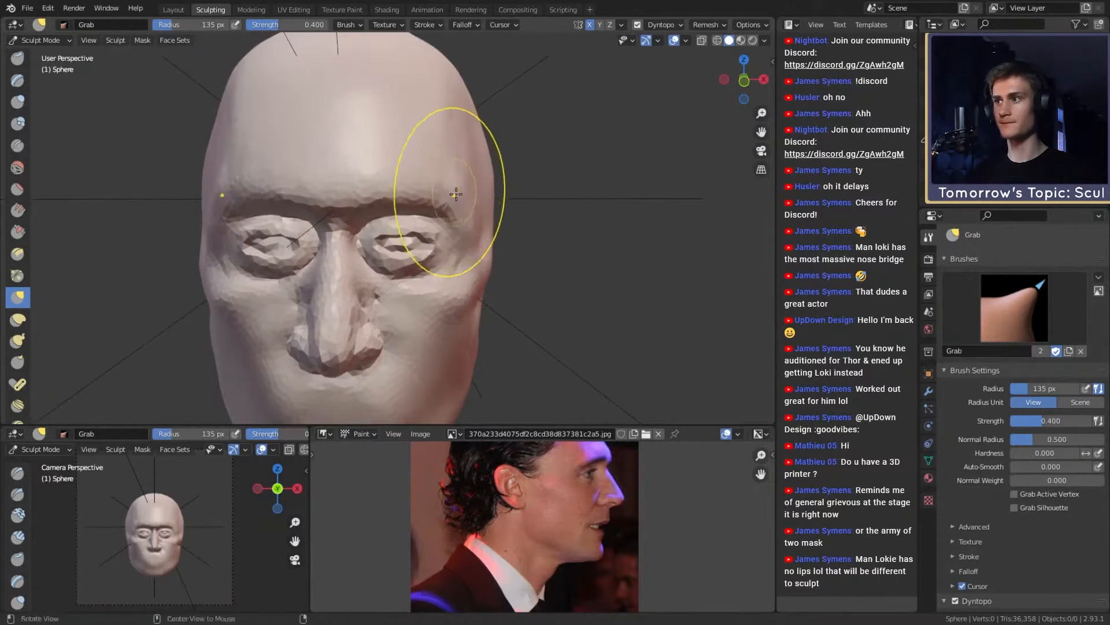
mouse_move(446, 183)
middle_down()
mouse_move(509, 191)
mouse_move(466, 198)
mouse_move(587, 203)
mouse_move(445, 191)
mouse_move(459, 194)
middle_up()
key(f)
click(453, 196)
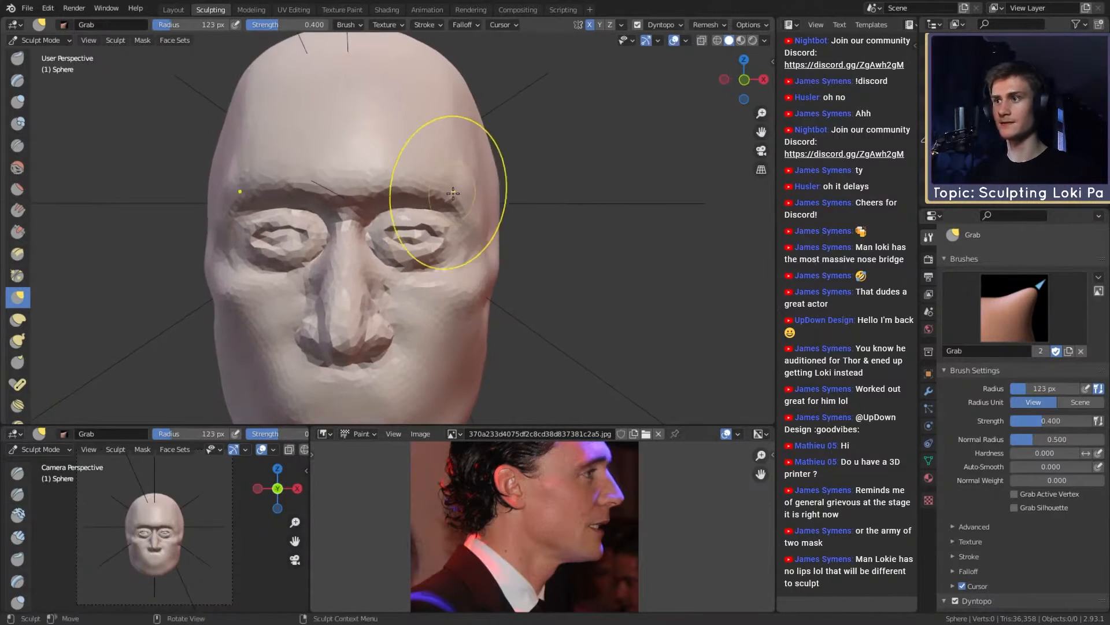
drag(453, 192, 453, 196)
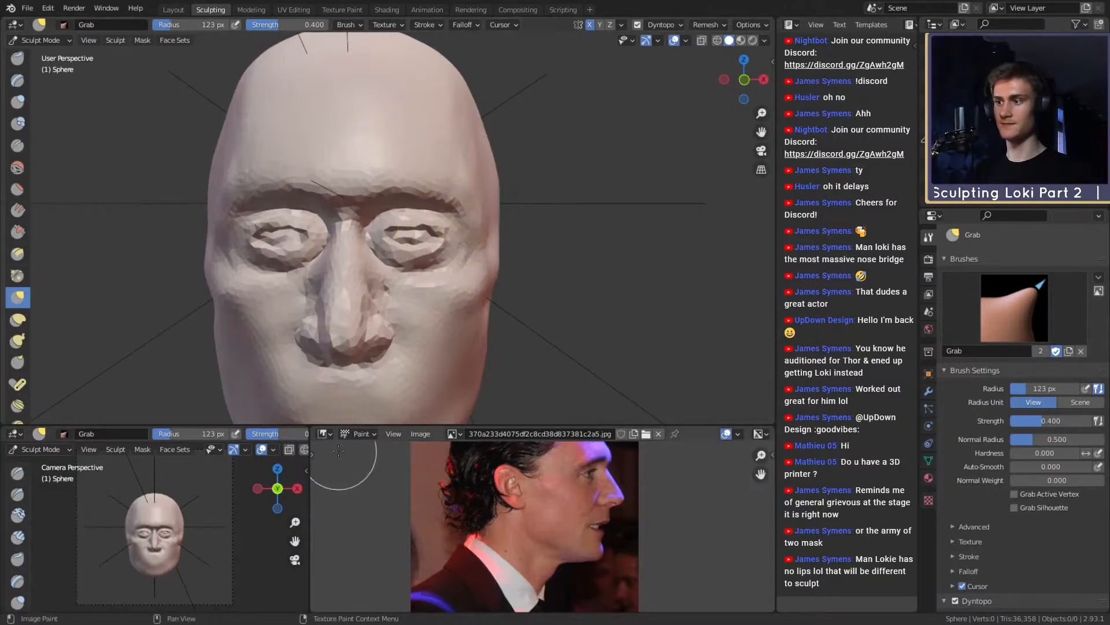
Step: Switch the reference image to the frontal portrait Screenshot 2021-07-19 174120.png
click(324, 434)
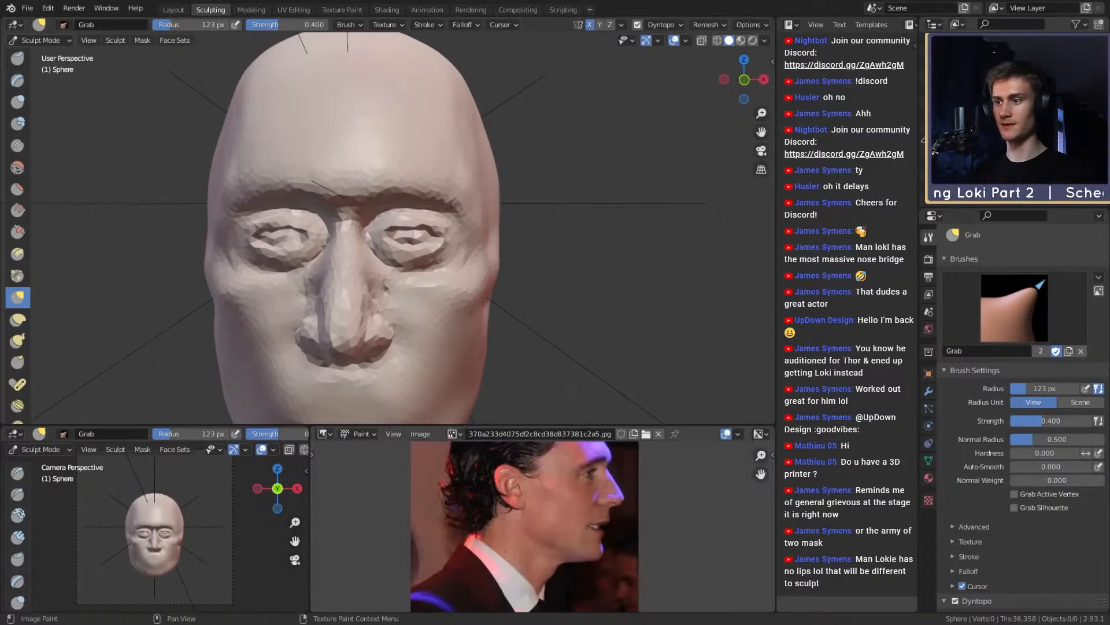
click(455, 434)
click(557, 539)
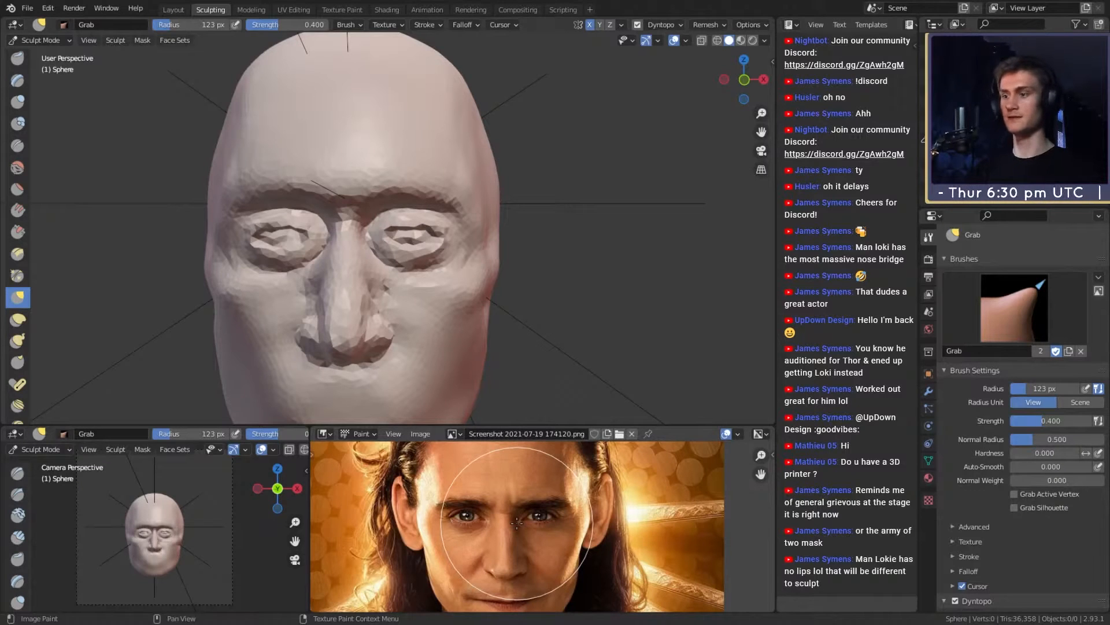
Step: Adjust the outer part of the brow ridge with the Grab brush at 91 px radius, comparing it with the full portrait reference
scroll(517, 522, down, 2)
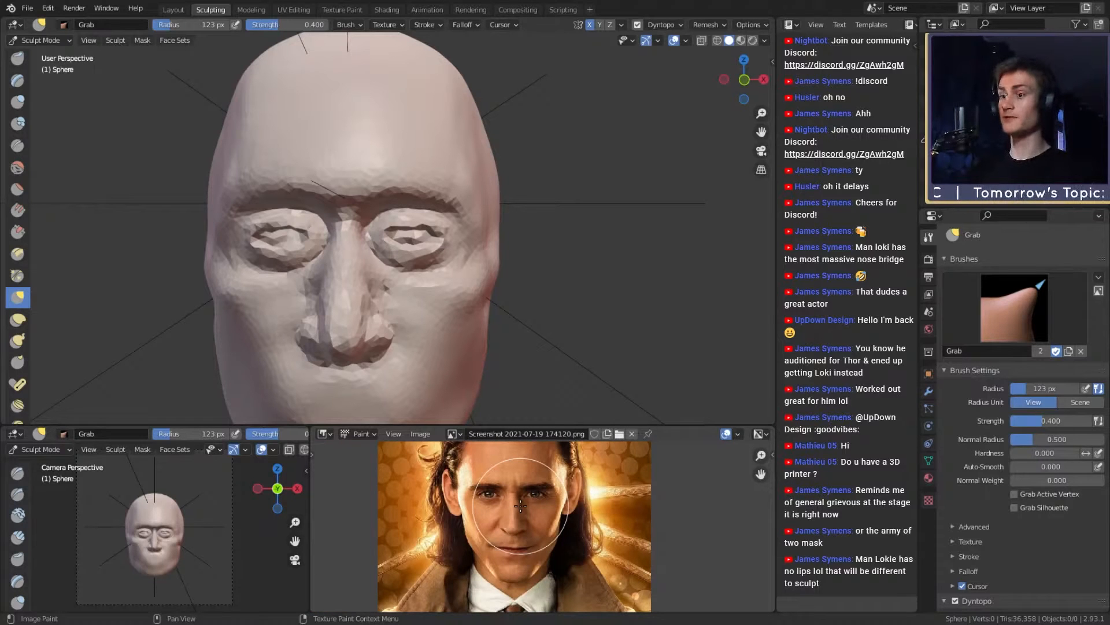
key(f)
click(454, 219)
middle_drag(469, 210, 463, 219)
scroll(463, 234, up, 1)
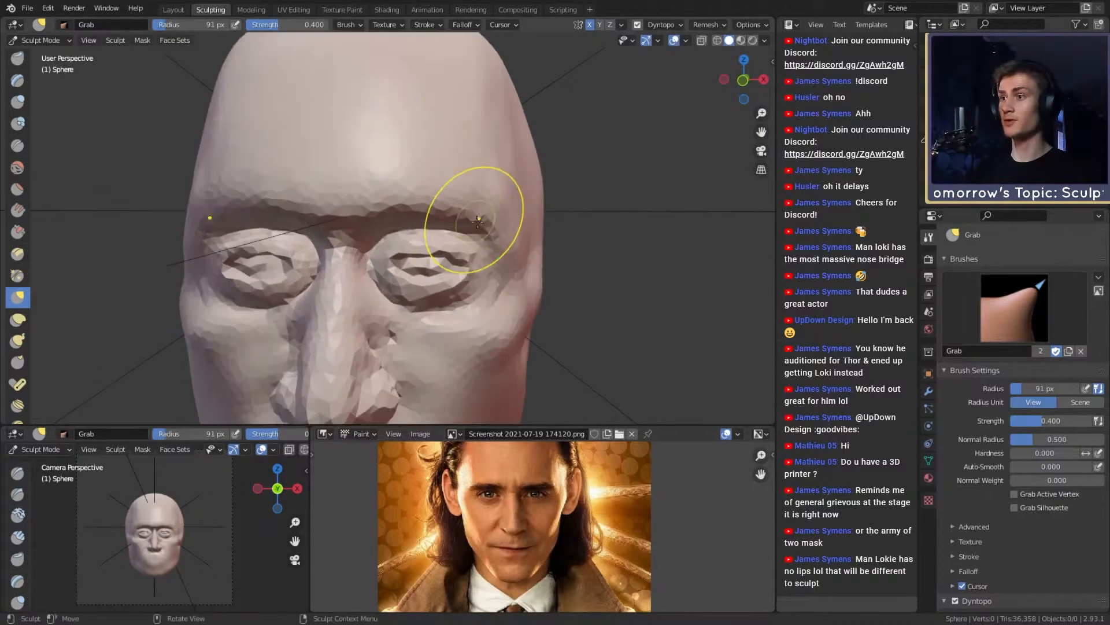
key(c)
scroll(473, 223, down, 1)
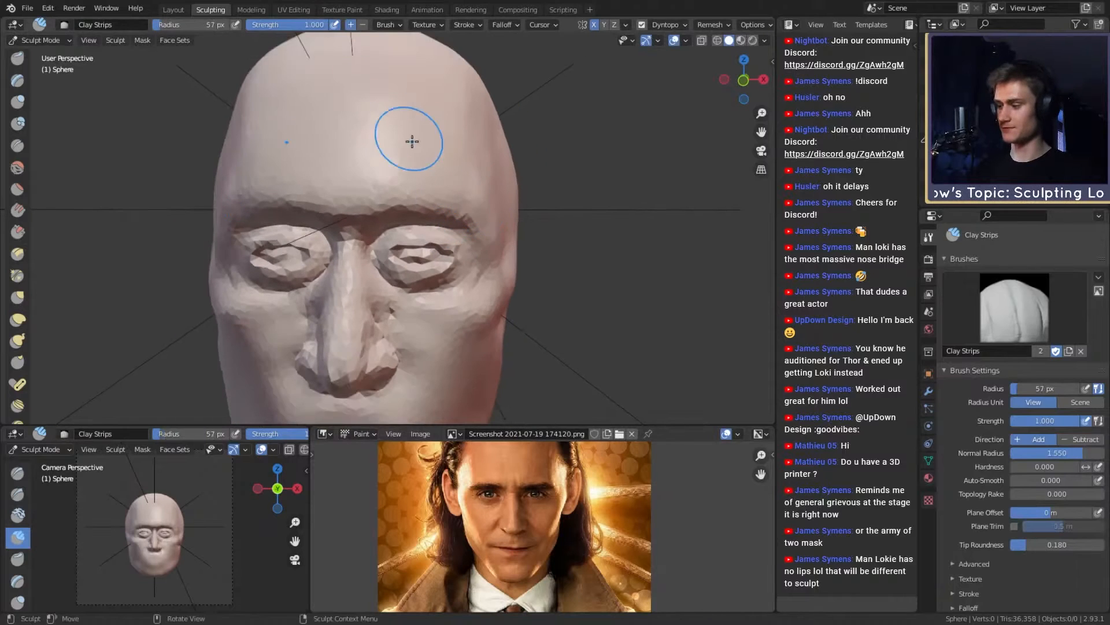
key(g)
mouse_move(471, 213)
middle_down()
mouse_move(532, 224)
mouse_move(516, 283)
mouse_move(505, 237)
middle_up()
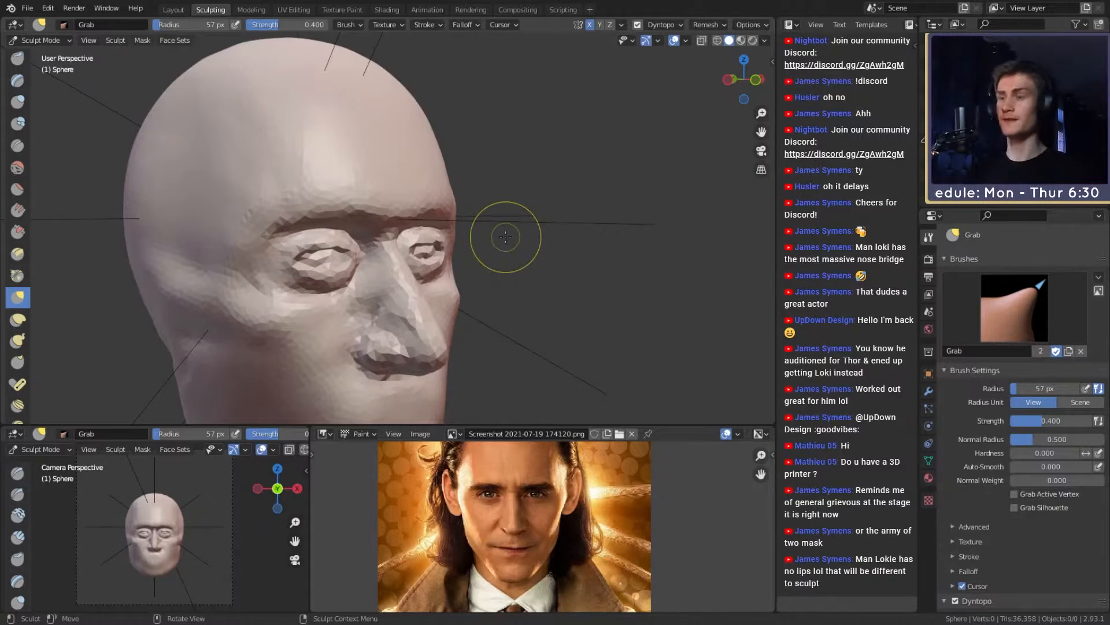
Step: Push the outer brow inward from below with the Grab brush at 124 px radius so it wraps around the skull
key(c)
mouse_move(505, 236)
middle_down()
mouse_move(447, 247)
mouse_move(416, 228)
mouse_move(452, 183)
middle_up()
key(g)
key(f)
click(461, 191)
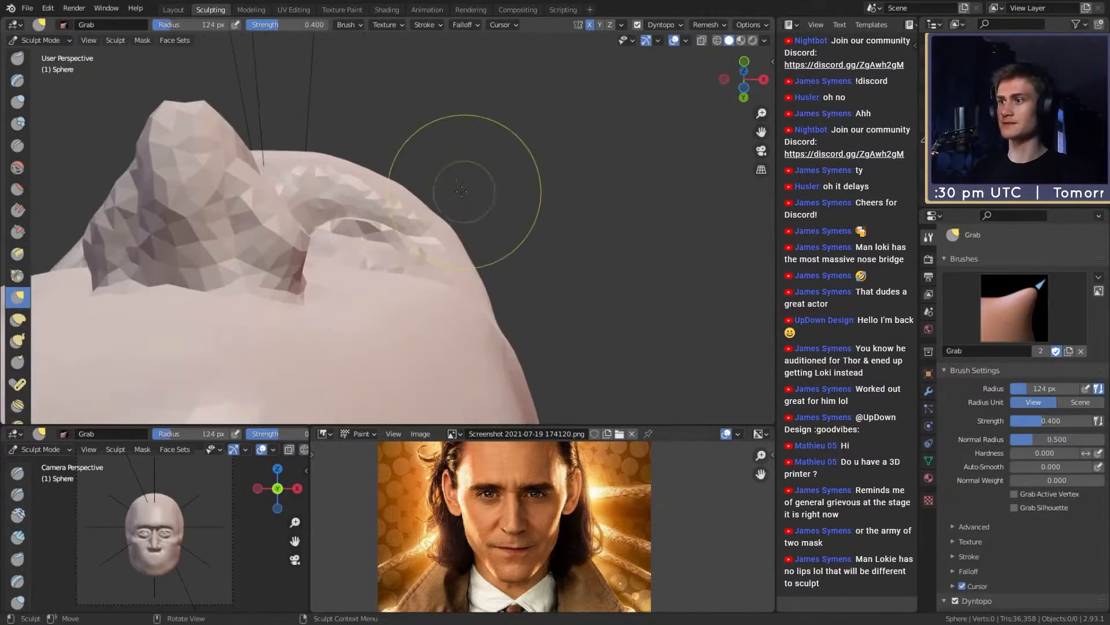
drag(461, 191, 434, 218)
middle_drag(434, 218, 409, 260)
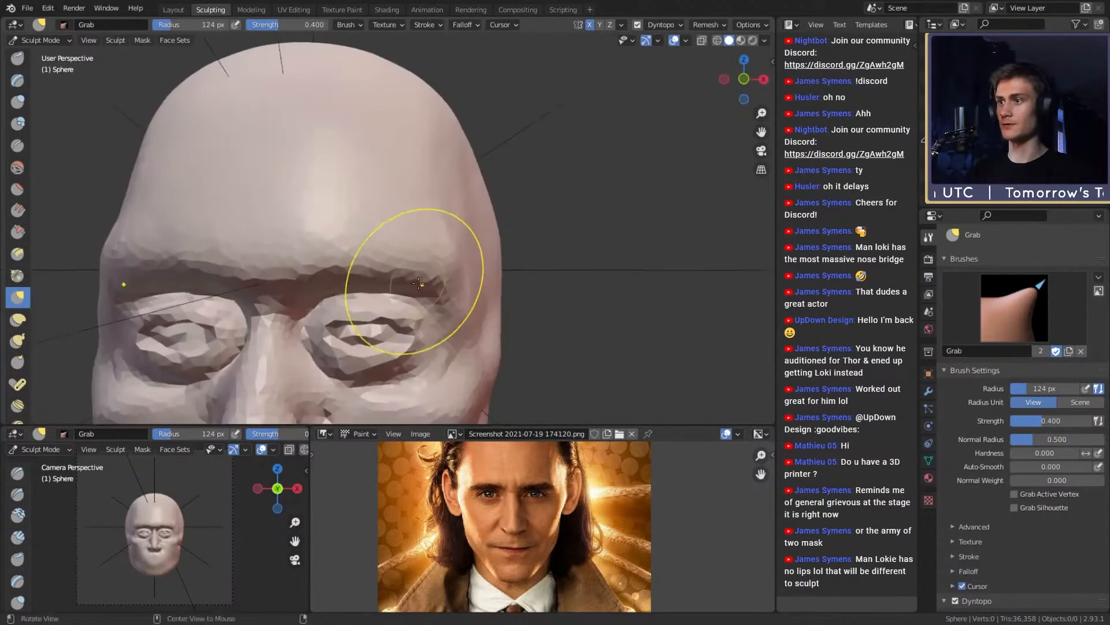
Step: Build up the brow ridge above both eyes with Clay Strips at 21 px radius
key(c)
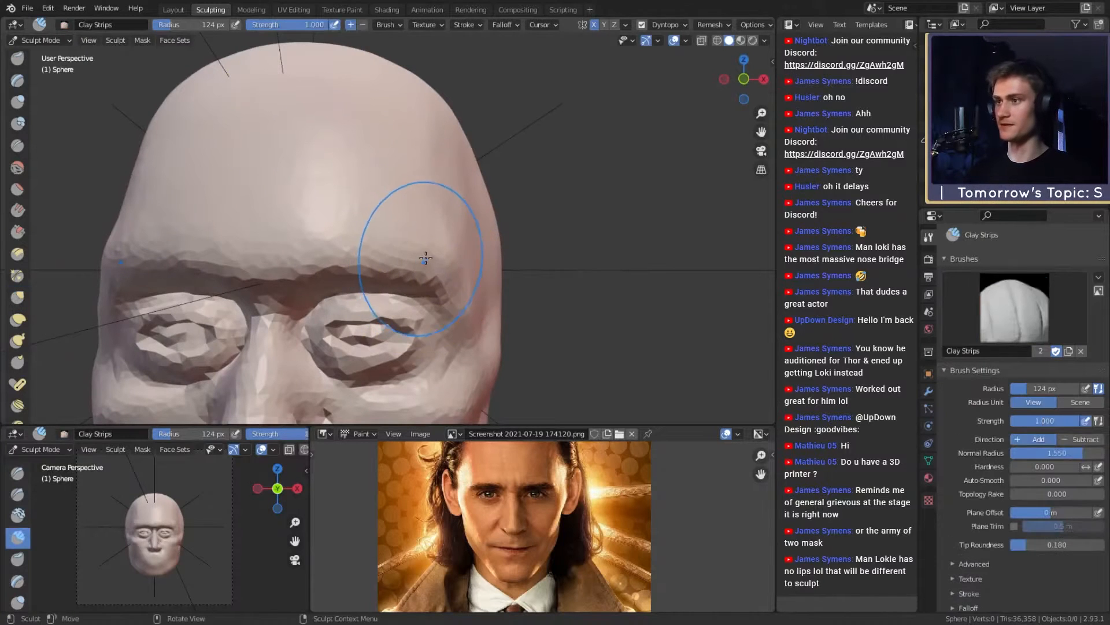
mouse_move(409, 250)
middle_down()
mouse_move(484, 247)
mouse_move(422, 256)
middle_up()
mouse_move(421, 255)
mouse_down()
mouse_move(429, 246)
mouse_move(367, 248)
mouse_up()
key(f)
click(417, 257)
middle_drag(367, 248, 391, 255)
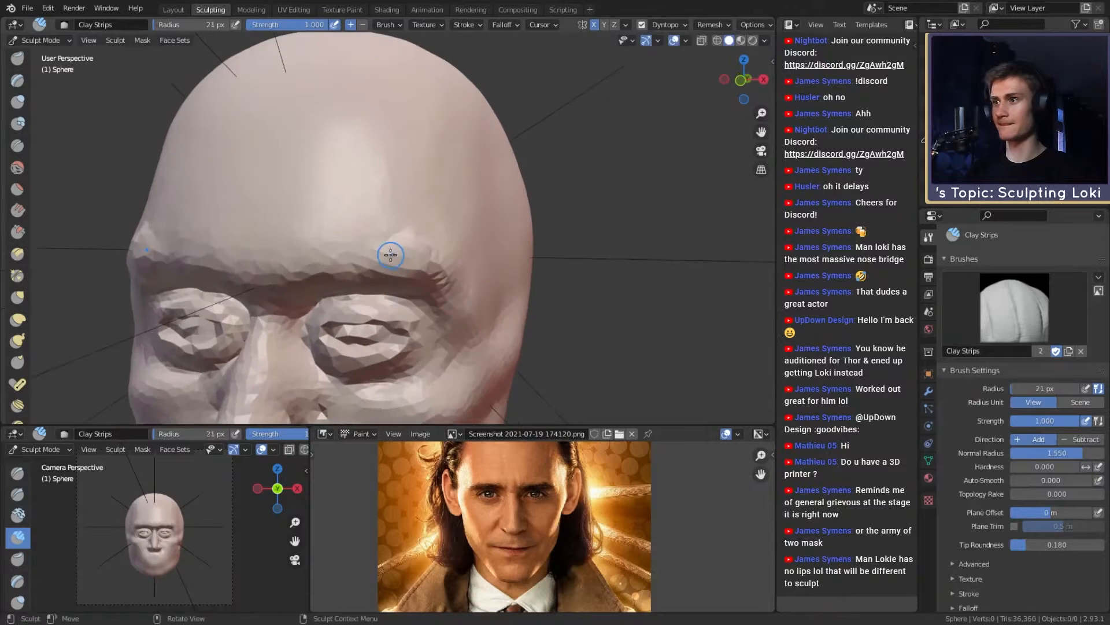
drag(403, 253, 393, 244)
Step: Extend the buildup from the outer brows up onto the forehead with Clay Strips at 34 px radius
middle_drag(394, 244, 442, 261)
key(f)
click(399, 243)
drag(395, 245, 465, 276)
mouse_move(464, 276)
middle_down()
mouse_move(451, 202)
mouse_move(446, 227)
middle_up()
key(bracketright)
key(bracketright)
drag(454, 239, 454, 242)
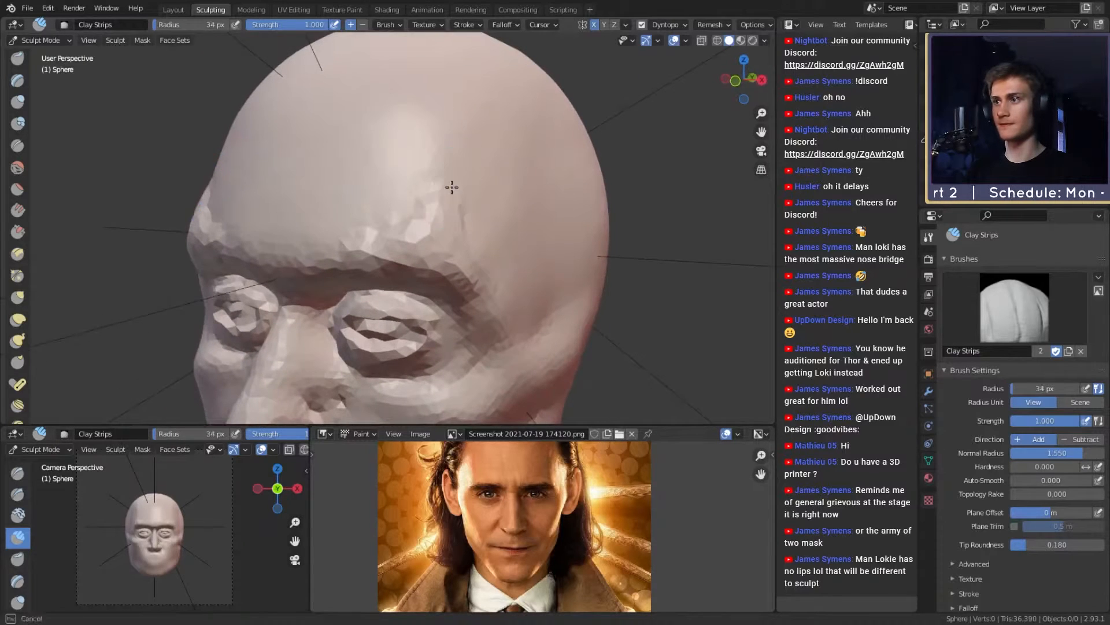
drag(452, 188, 461, 148)
Step: Blend the raised area above the outer brows into the forehead at 100 px brush radius
key(f)
mouse_move(430, 213)
mouse_down()
mouse_move(456, 172)
mouse_move(379, 216)
mouse_up()
click(497, 170)
middle_drag(415, 218, 454, 202)
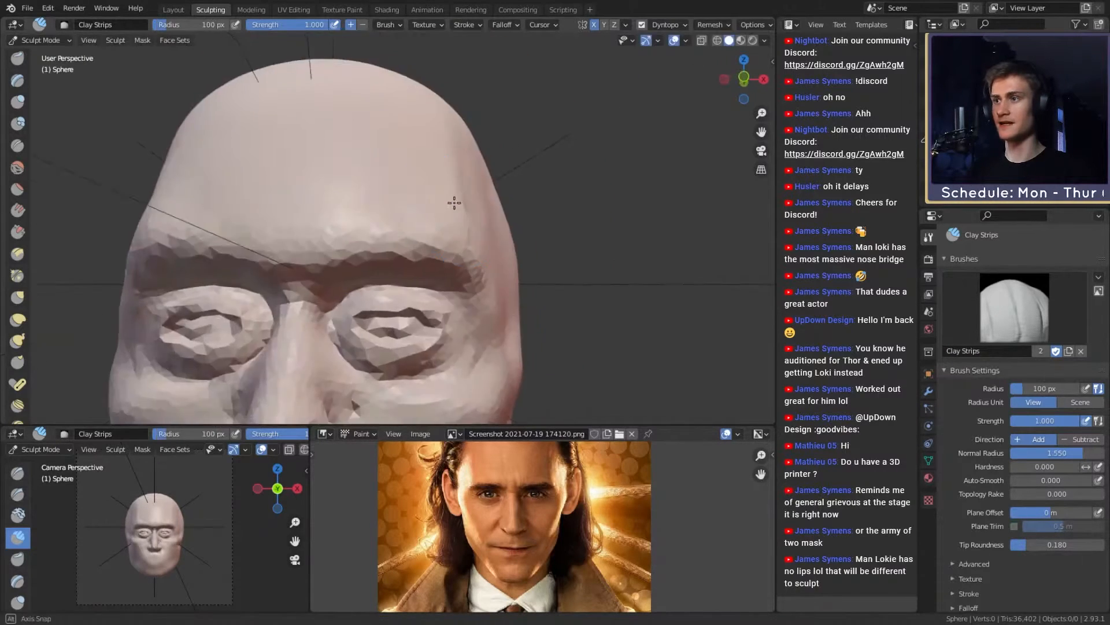
middle_drag(446, 161, 439, 231)
Step: Mark the brow line and a triangular plane up each side of the forehead with the Mask brush at 24 px radius and strength 1.000
key(m)
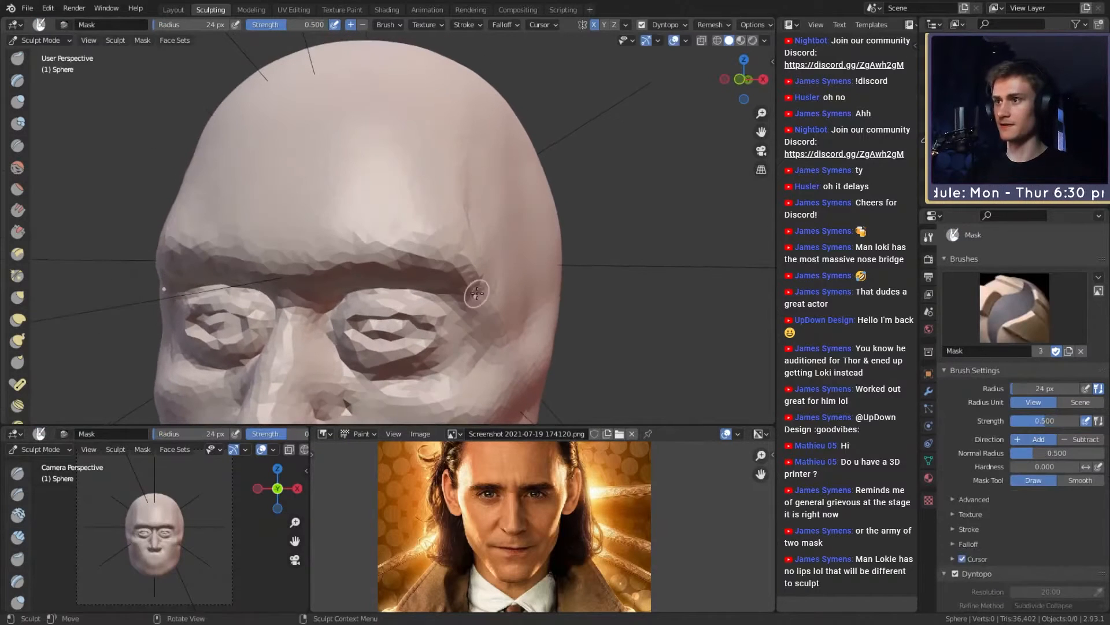
click(524, 284)
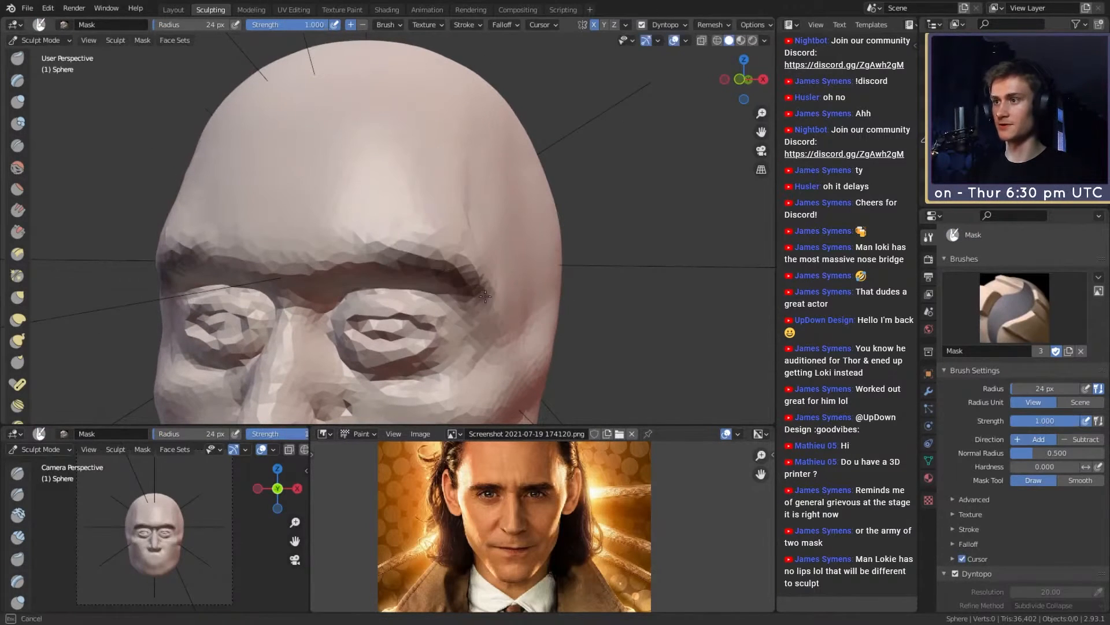
mouse_move(485, 296)
mouse_down()
mouse_move(334, 253)
mouse_move(316, 260)
mouse_up()
middle_drag(338, 249, 331, 260)
mouse_move(327, 252)
mouse_down()
mouse_move(454, 157)
mouse_move(395, 220)
mouse_up()
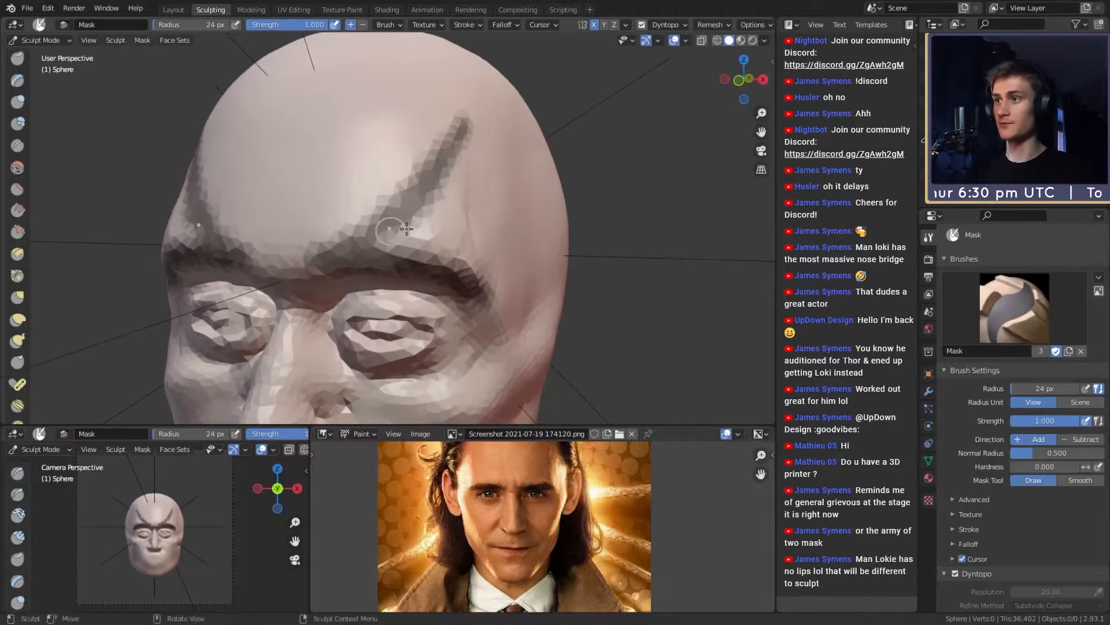
mouse_move(407, 229)
middle_down()
mouse_move(490, 112)
mouse_move(505, 241)
mouse_move(491, 302)
mouse_move(469, 218)
mouse_move(495, 250)
mouse_move(474, 267)
middle_up()
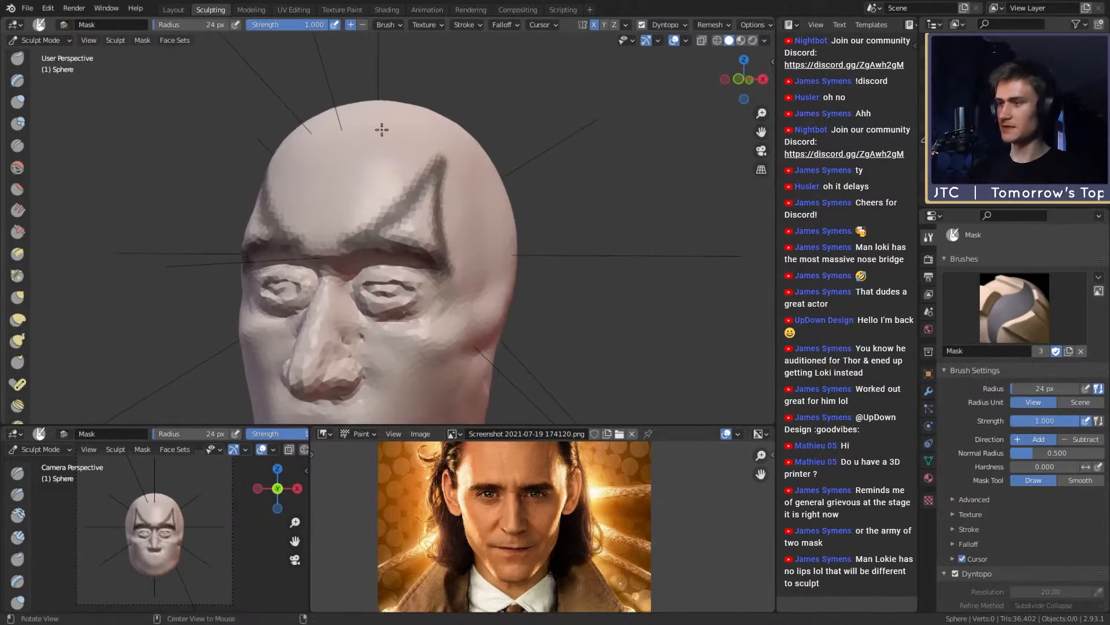
middle_drag(382, 130, 462, 221)
scroll(424, 220, up, 3)
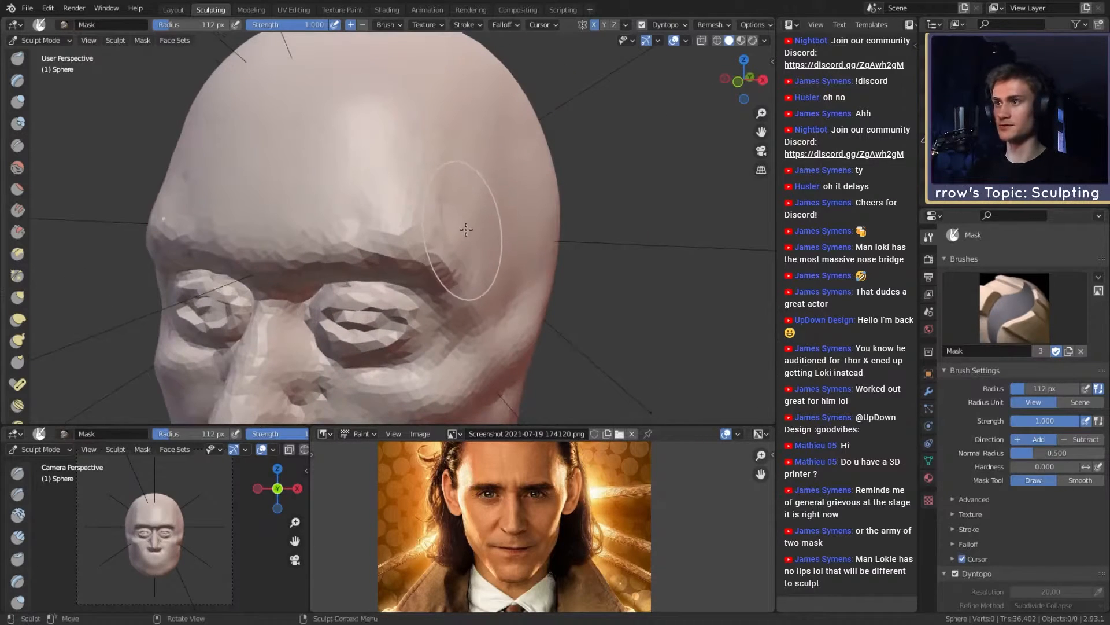
Step: Reshape the outer ends of the brow ridge with the Grab brush at 170 px and 210 px radius
key(c)
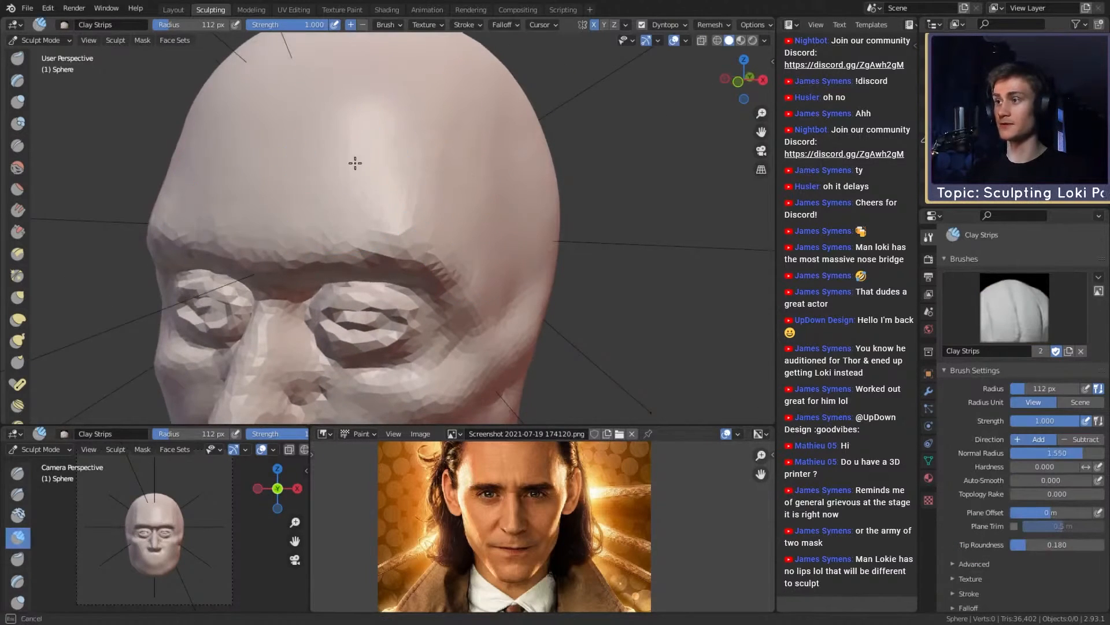
scroll(356, 163, down, 5)
middle_drag(355, 163, 409, 266)
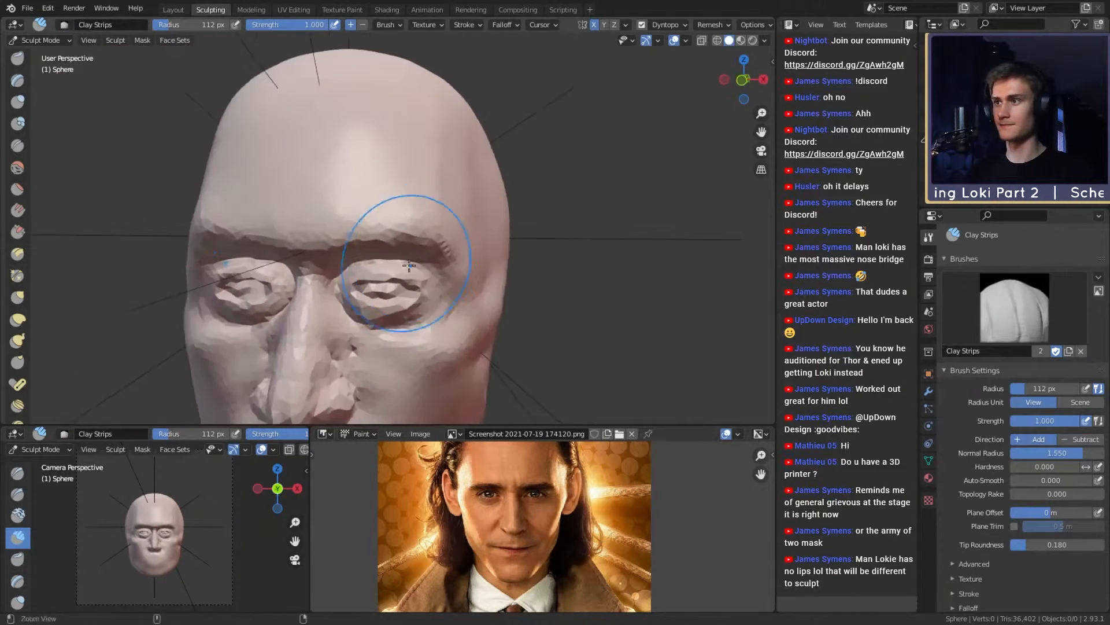
scroll(409, 265, up, 2)
key(g)
scroll(457, 253, up, 1)
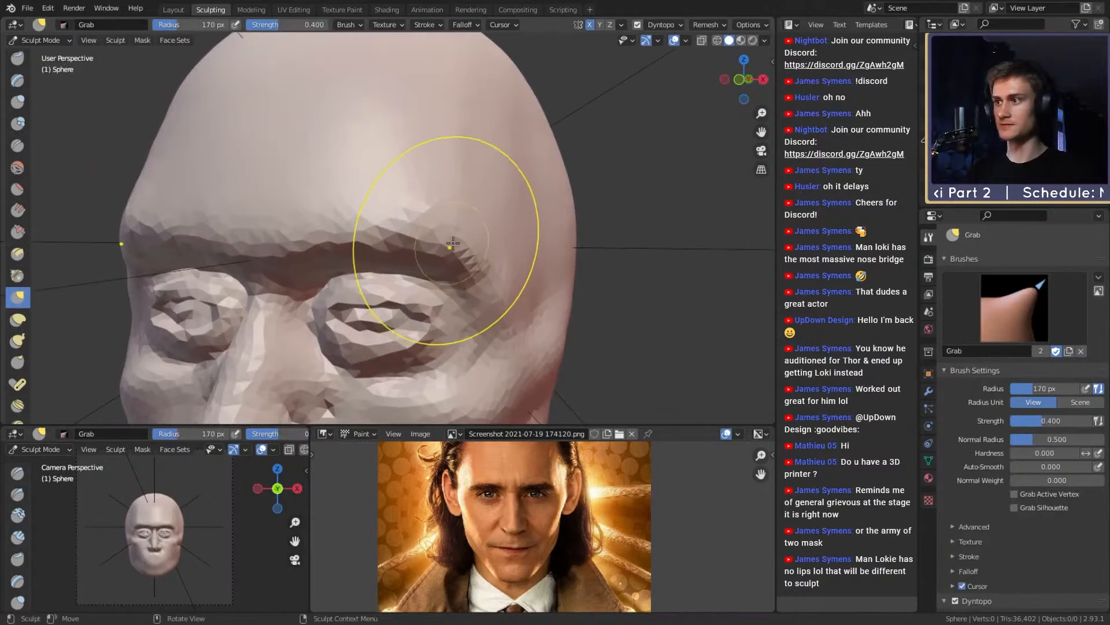
middle_drag(443, 244, 475, 223)
drag(477, 243, 488, 234)
middle_drag(489, 234, 454, 263)
key(f)
click(504, 261)
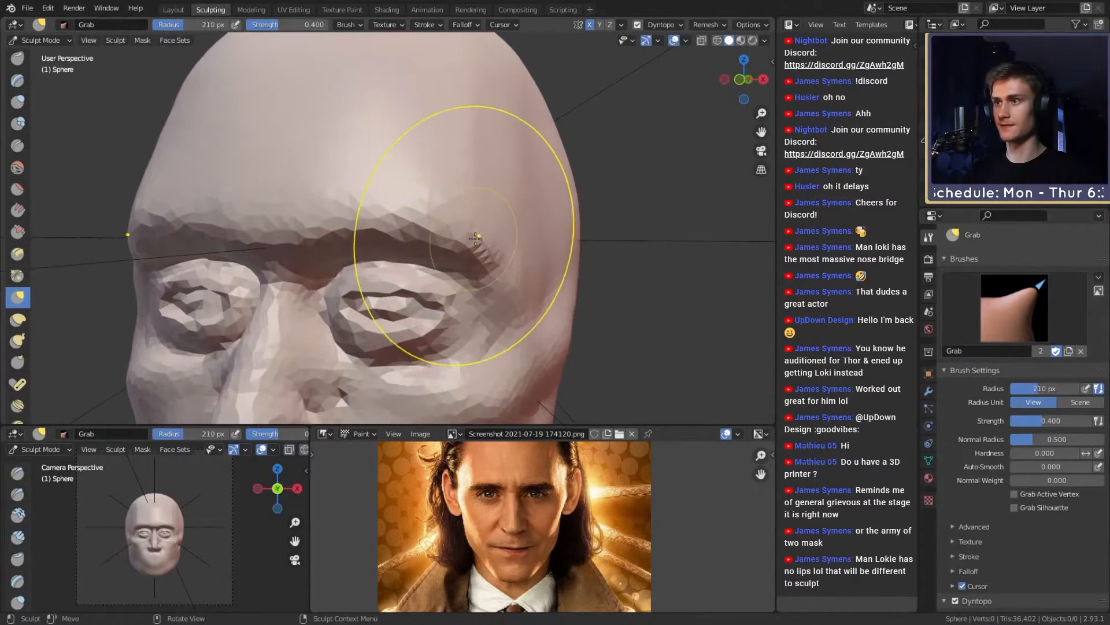
mouse_move(437, 228)
alt+mouse_down()
mouse_move(480, 212)
mouse_move(470, 284)
mouse_move(457, 252)
mouse_move(478, 251)
alt+mouse_up()
scroll(470, 284, up, 3)
key(c)
scroll(427, 274, up, 2)
key(f)
click(469, 253)
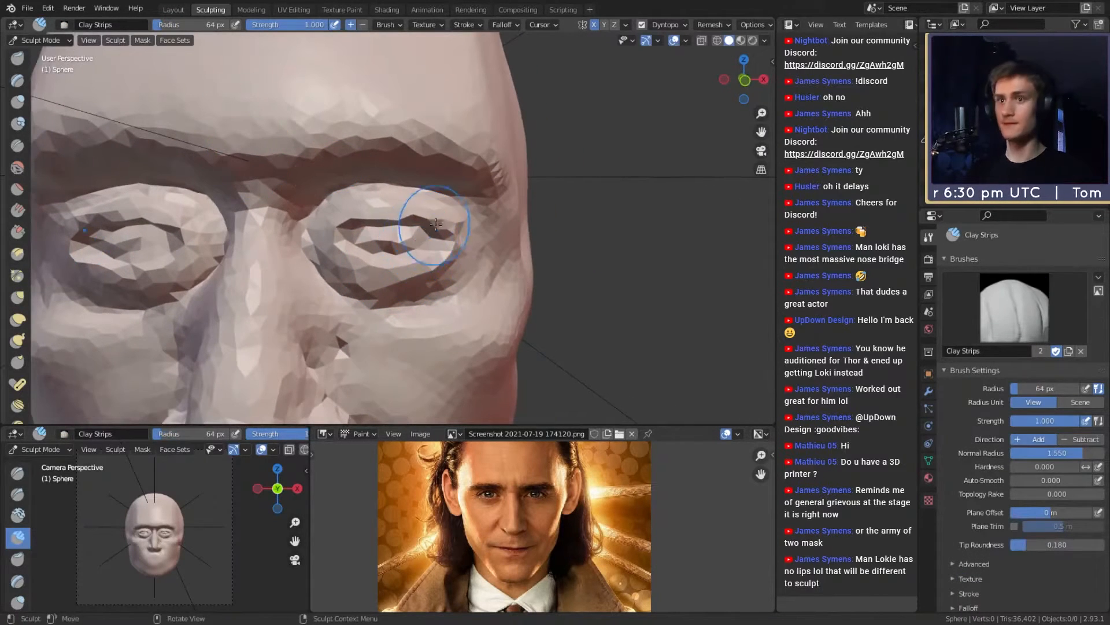
alt+shift+drag(434, 209, 455, 274)
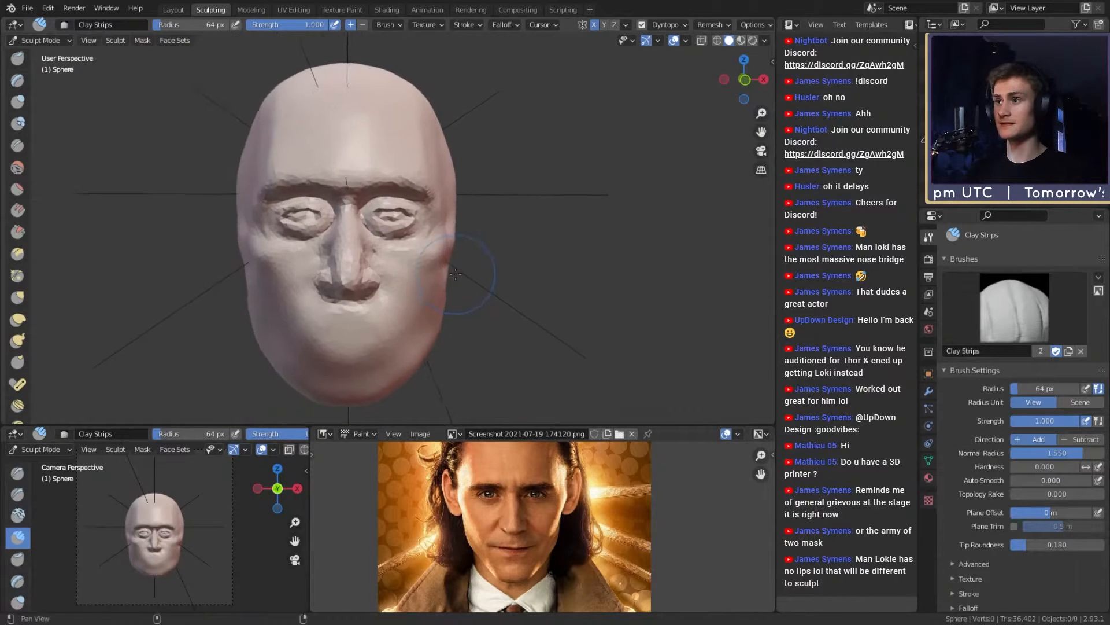
Step: Adjust the inner and outer corners of both eyes with the Grab brush at 91 px and 85 px radius
scroll(463, 271, up, 2)
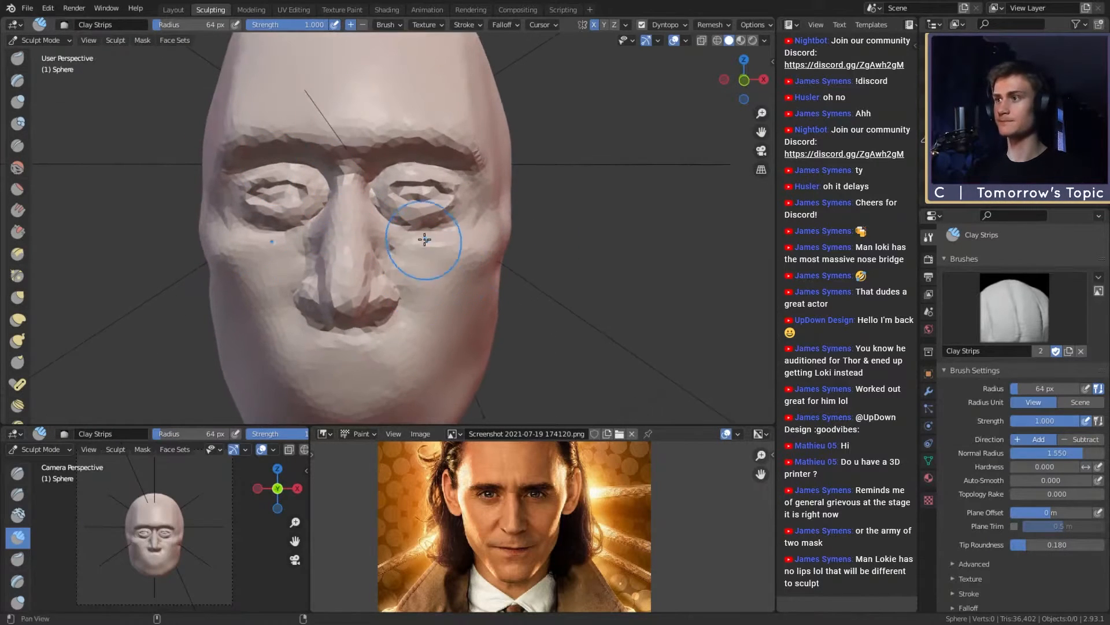
scroll(424, 239, up, 2)
key(g)
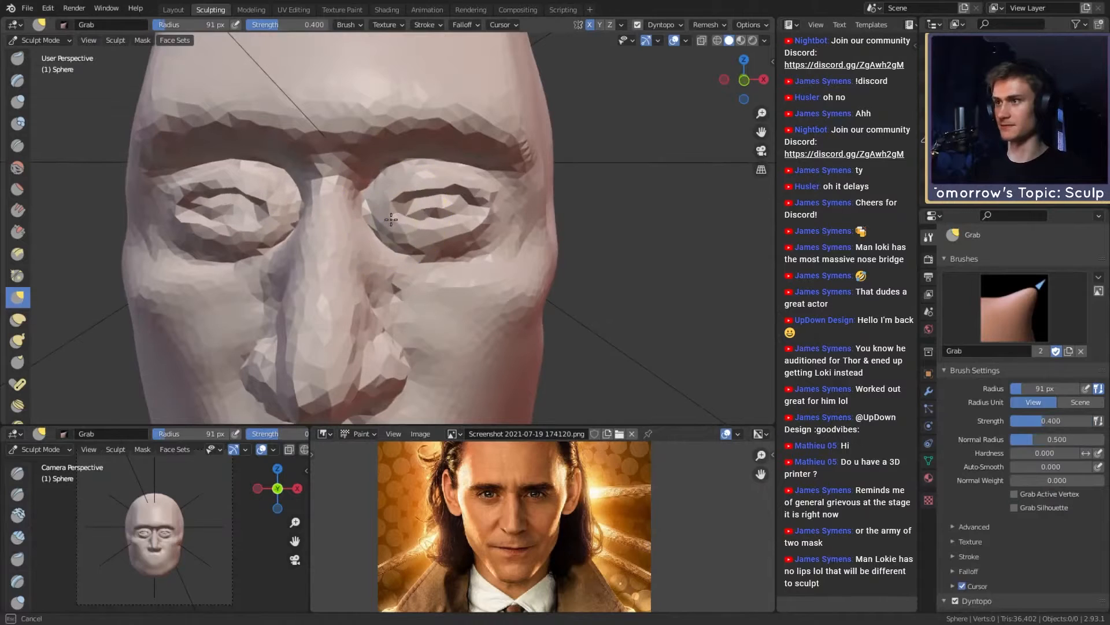
alt+shift+drag(428, 204, 403, 212)
key(f)
click(460, 221)
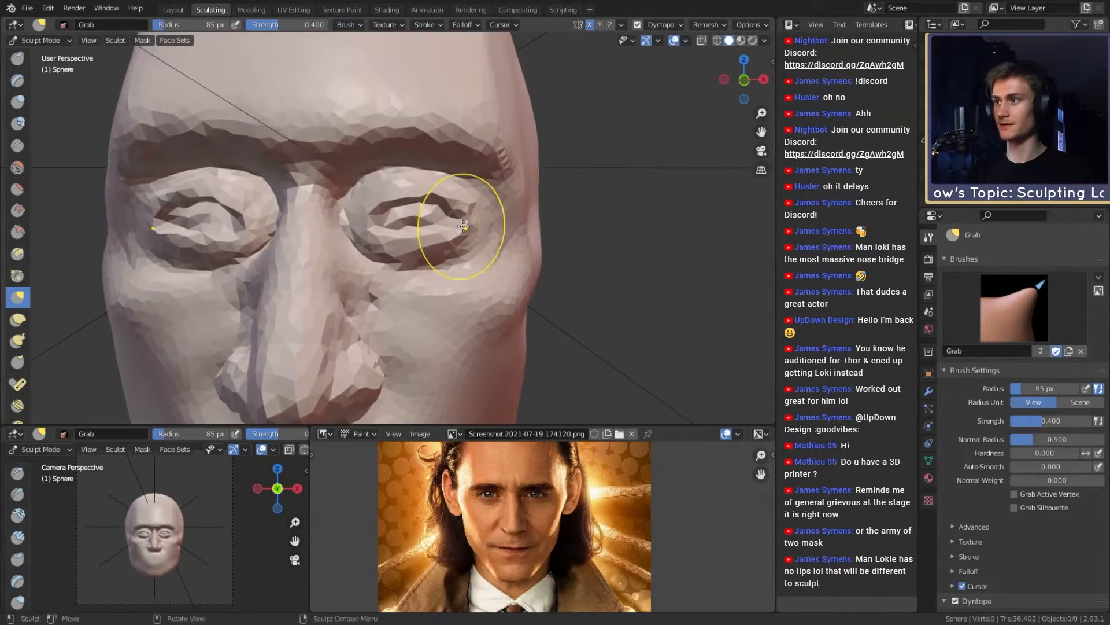
scroll(491, 189, down, 3)
mouse_move(490, 190)
middle_down()
mouse_move(428, 272)
mouse_move(457, 256)
mouse_move(418, 255)
mouse_move(457, 197)
middle_up()
key(c)
key(f)
click(465, 224)
scroll(439, 221, up, 3)
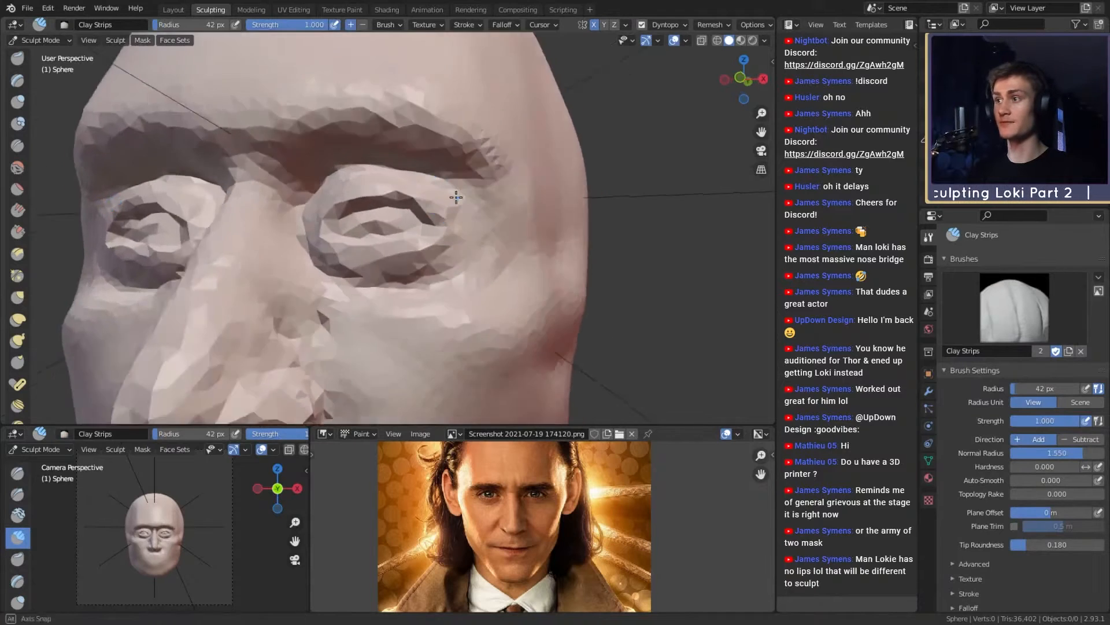
alt+drag(456, 197, 467, 216)
mouse_move(467, 216)
ctrl+alt+mouse_down()
mouse_move(446, 335)
mouse_move(465, 290)
ctrl+alt+mouse_up()
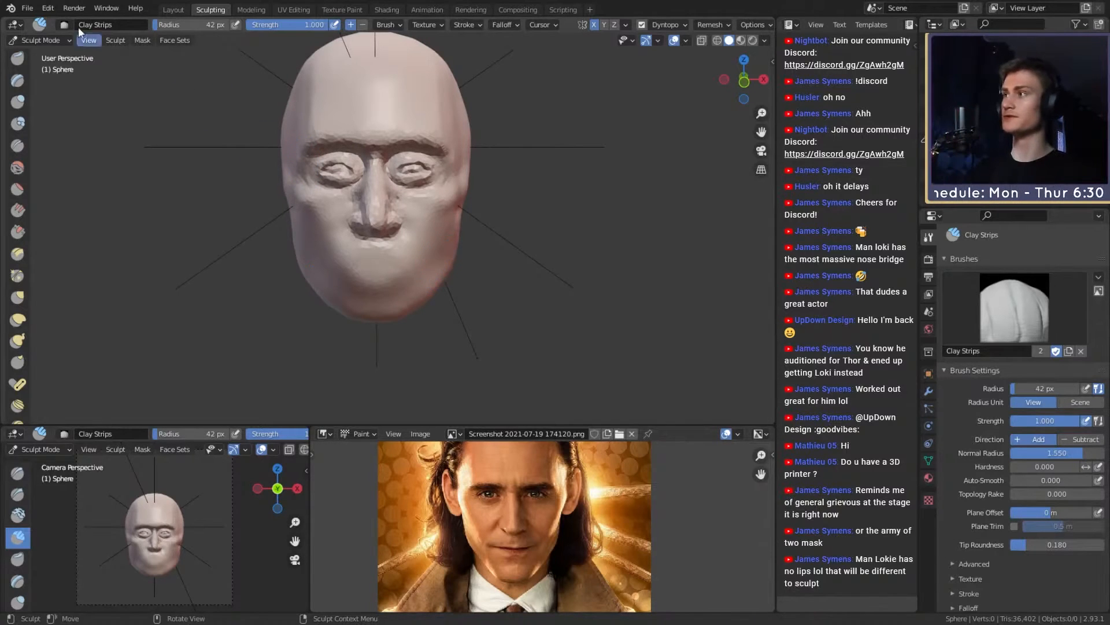
Step: Save the sculpt file loki_likeness_v1a.blend
click(28, 9)
click(57, 103)
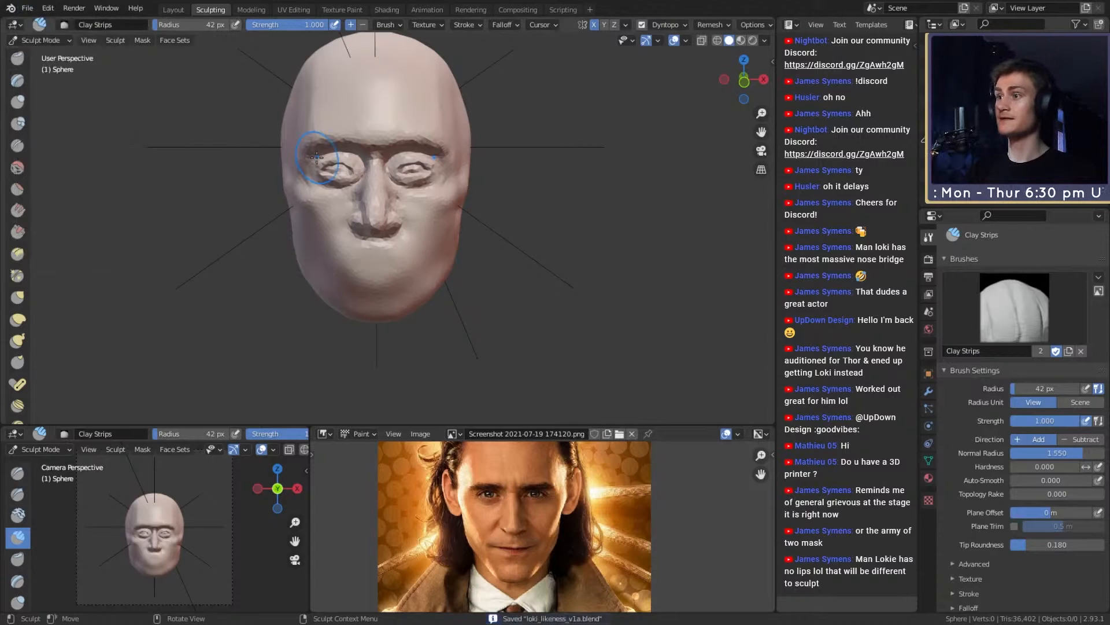
Step: Adjust the sides of the nostrils with the Grab brush at 115 px radius
scroll(505, 266, up, 5)
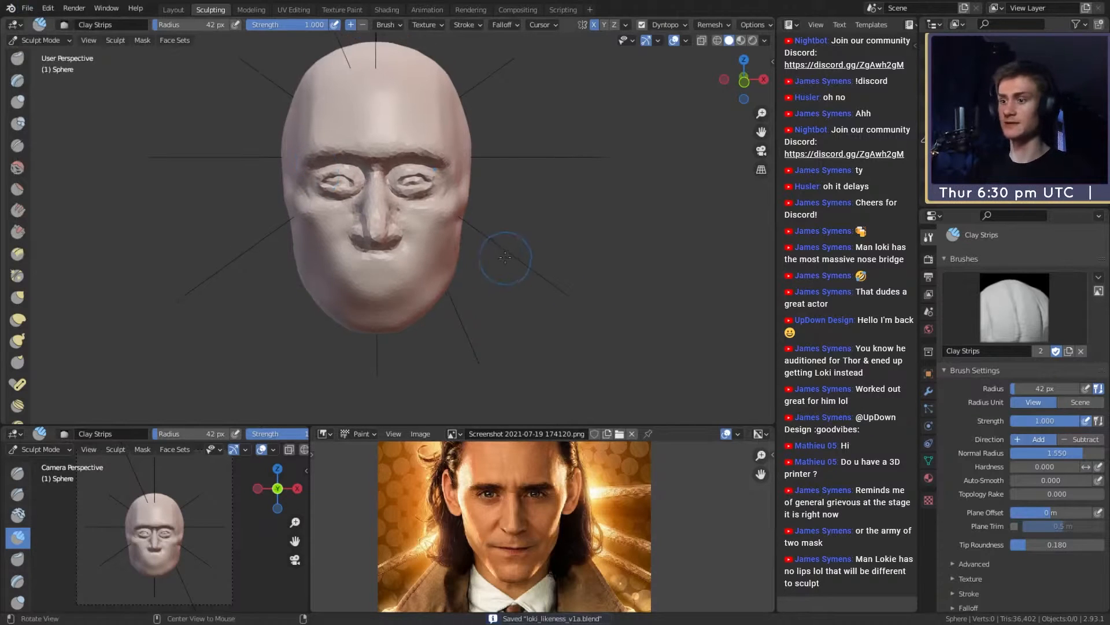
key(g)
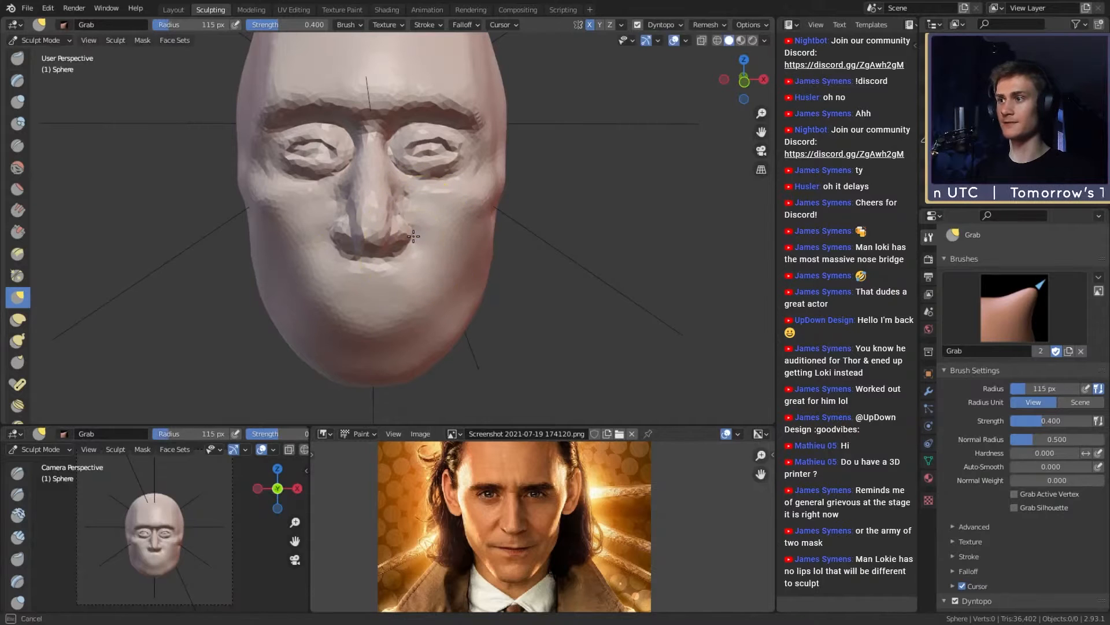
mouse_move(421, 238)
middle_down()
mouse_move(475, 239)
mouse_move(414, 230)
mouse_move(530, 223)
mouse_move(428, 229)
mouse_move(409, 234)
mouse_move(426, 241)
mouse_move(417, 249)
middle_up()
Step: Carve a horizontal mouth line between the nose and chin with the Crease brush at 8 px radius
key(shift+c)
mouse_move(354, 289)
alt+mouse_down()
mouse_move(421, 283)
mouse_move(413, 266)
alt+mouse_up()
key(f)
click(408, 263)
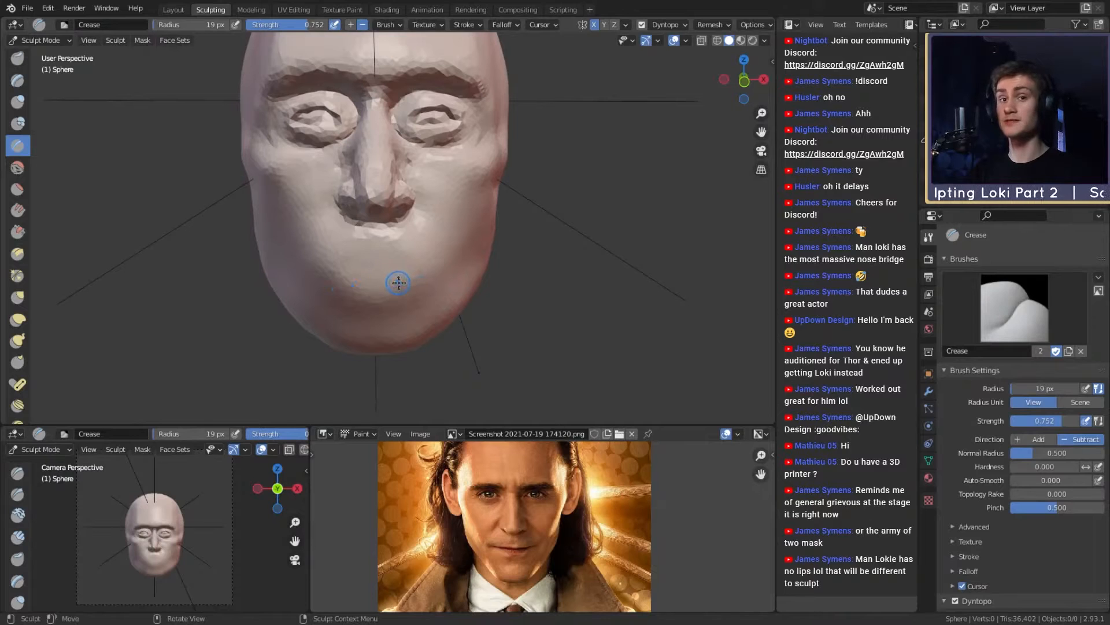
mouse_move(403, 280)
alt+shift+mouse_down()
mouse_move(389, 261)
mouse_move(402, 253)
mouse_move(395, 305)
mouse_move(403, 254)
alt+shift+mouse_up()
key(f)
click(387, 260)
ctrl+alt+drag(372, 363, 385, 368)
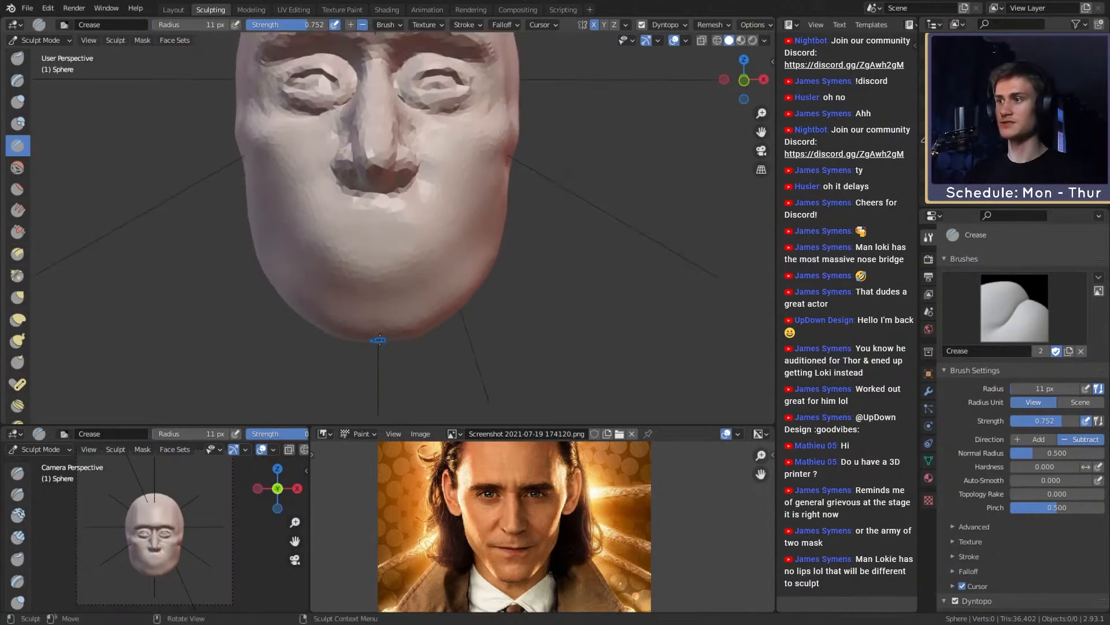
ctrl+alt+drag(385, 255, 381, 229)
key(bracketleft)
key(bracketleft)
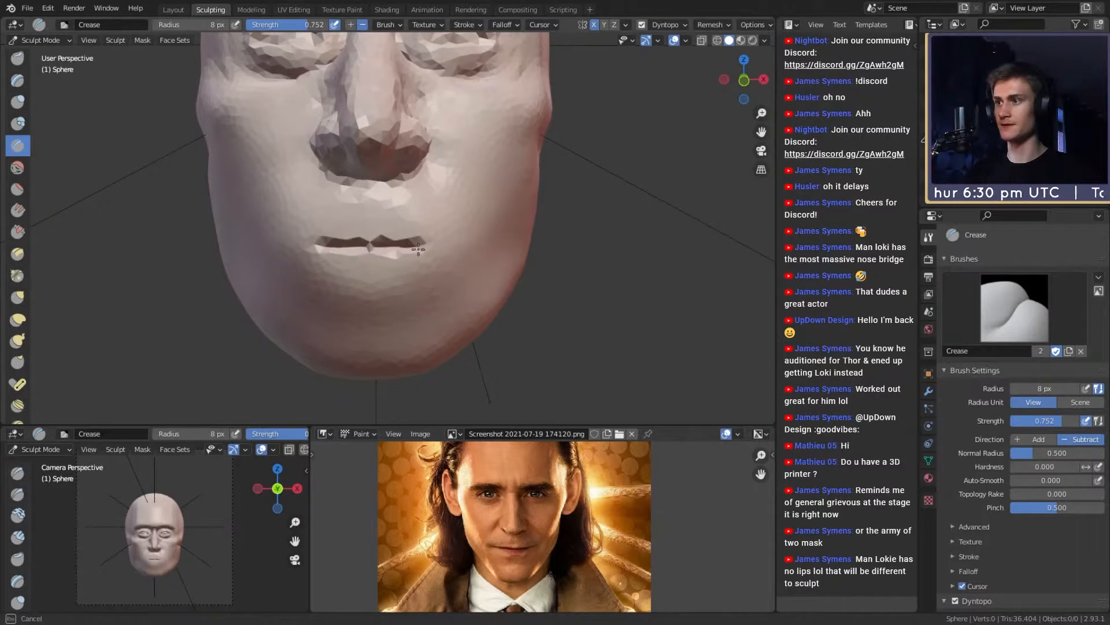
Step: Extend the mouth line at both ends with the Crease brush at 8 px radius and deepen it at 26 px
alt+drag(438, 243, 414, 244)
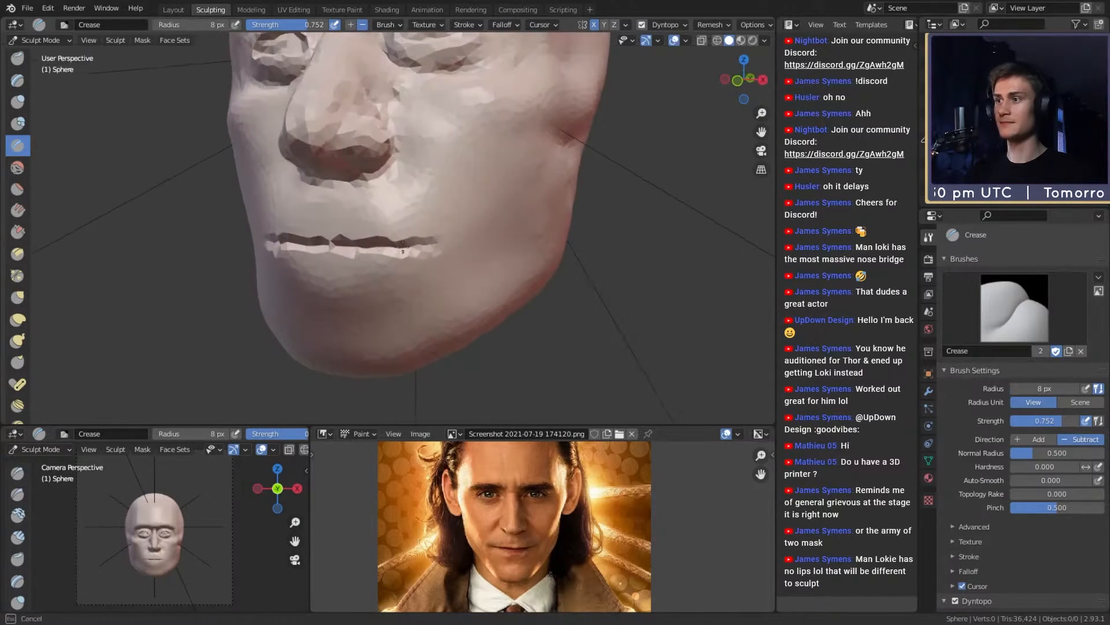
middle_drag(403, 246, 457, 246)
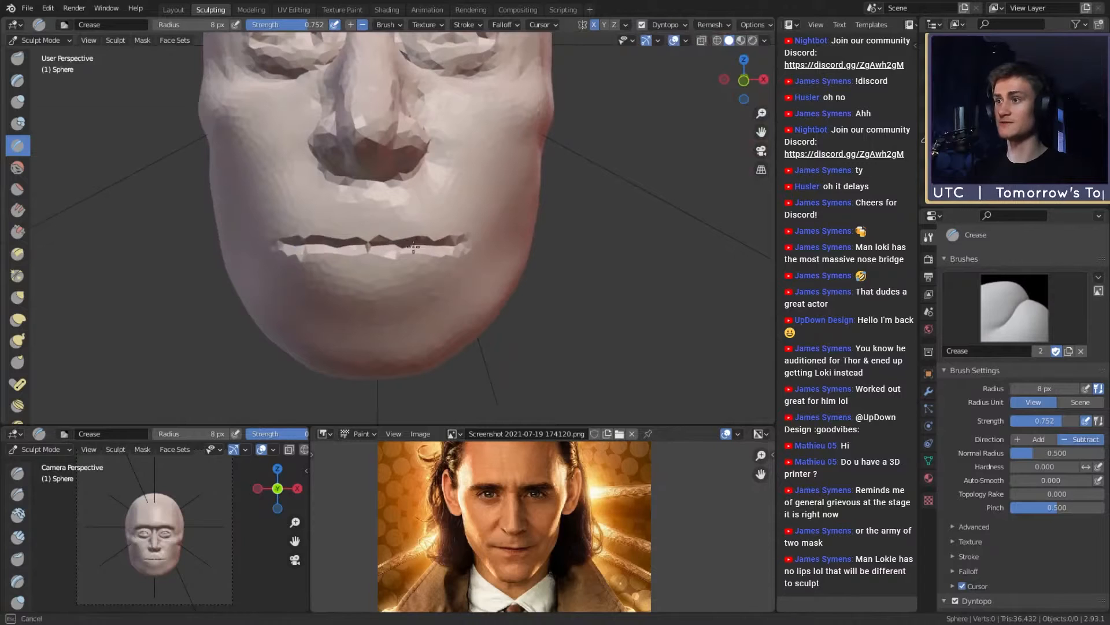
middle_drag(384, 241, 428, 257)
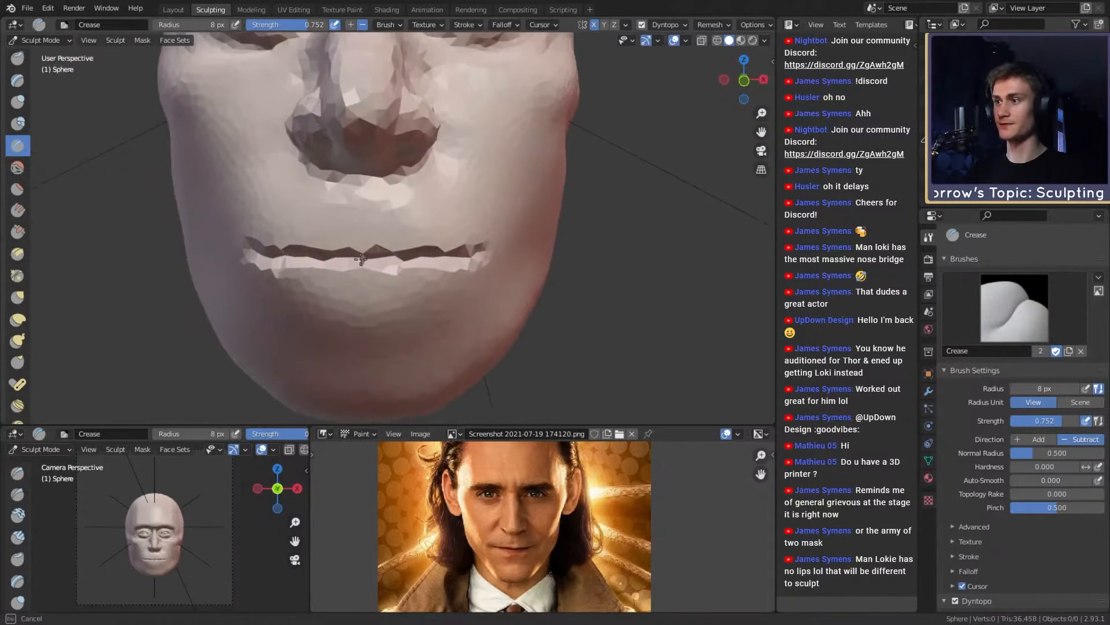
key(f)
click(450, 259)
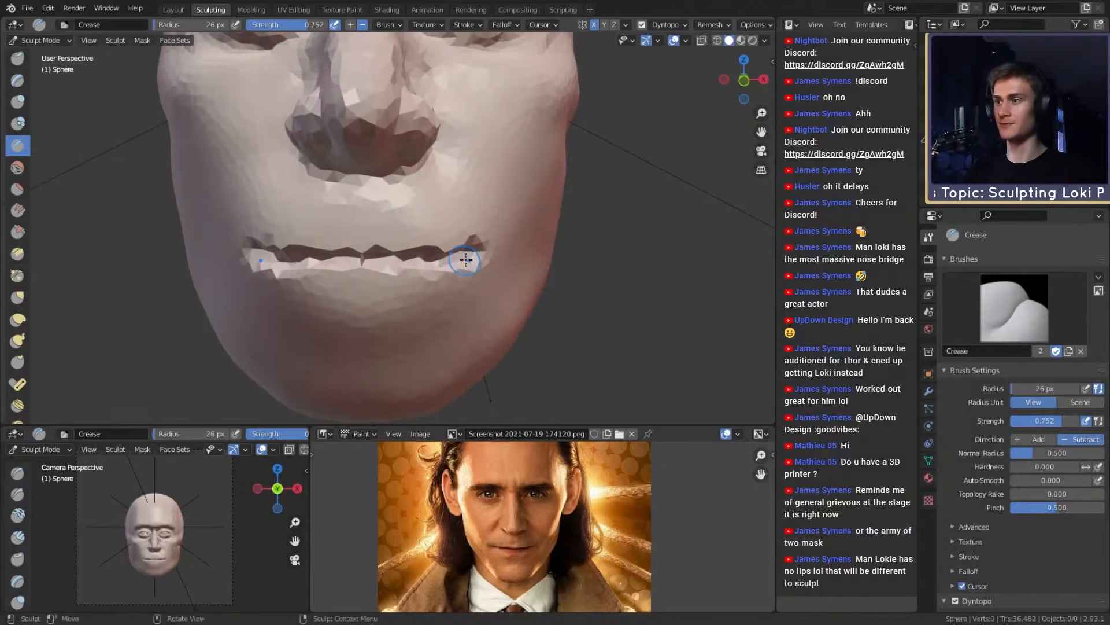
drag(356, 259, 364, 258)
Step: Smooth the jagged mouth line at 112 px radius and recarve its centre with the Crease brush at 25 px
mouse_move(382, 257)
middle_down()
mouse_move(448, 255)
mouse_move(402, 254)
middle_up()
key(f)
click(425, 252)
key(f)
click(460, 253)
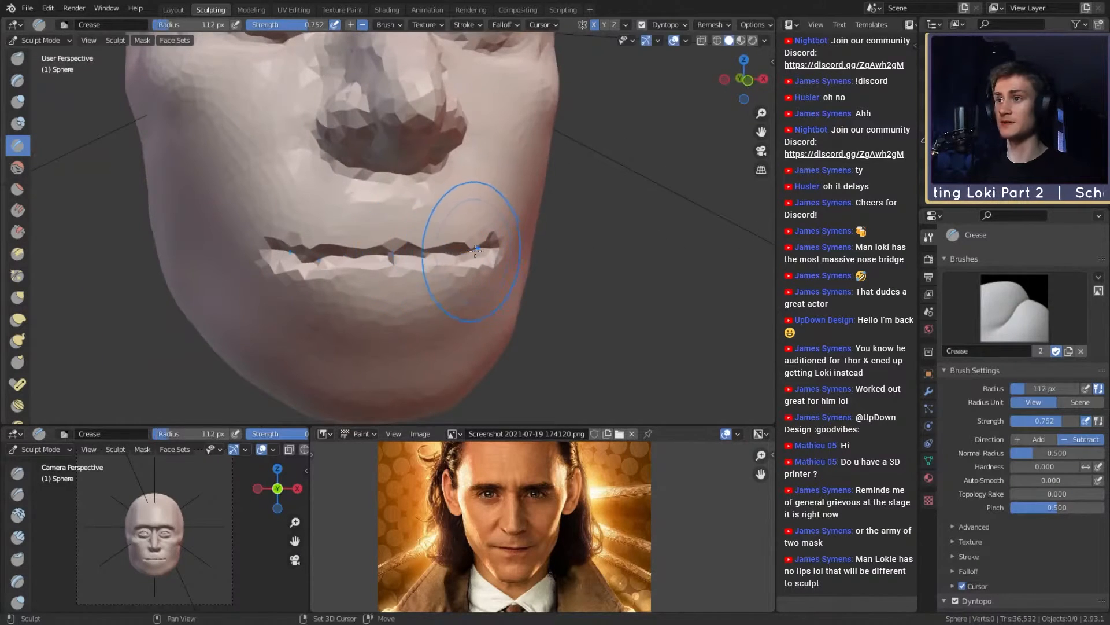
mouse_move(474, 250)
shift+mouse_down()
mouse_move(395, 251)
mouse_move(406, 251)
shift+mouse_up()
key(f)
click(423, 253)
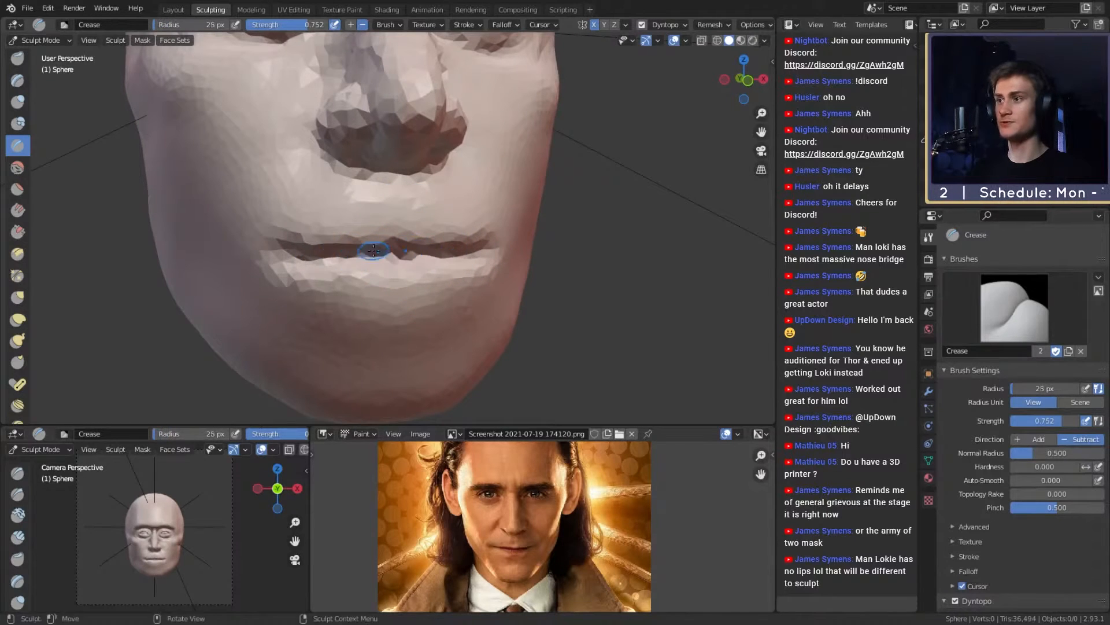
Step: Show the side-profile photo of the actor as the reference image and choose the Grab brush
middle_drag(374, 249, 506, 312)
scroll(489, 266, up, 3)
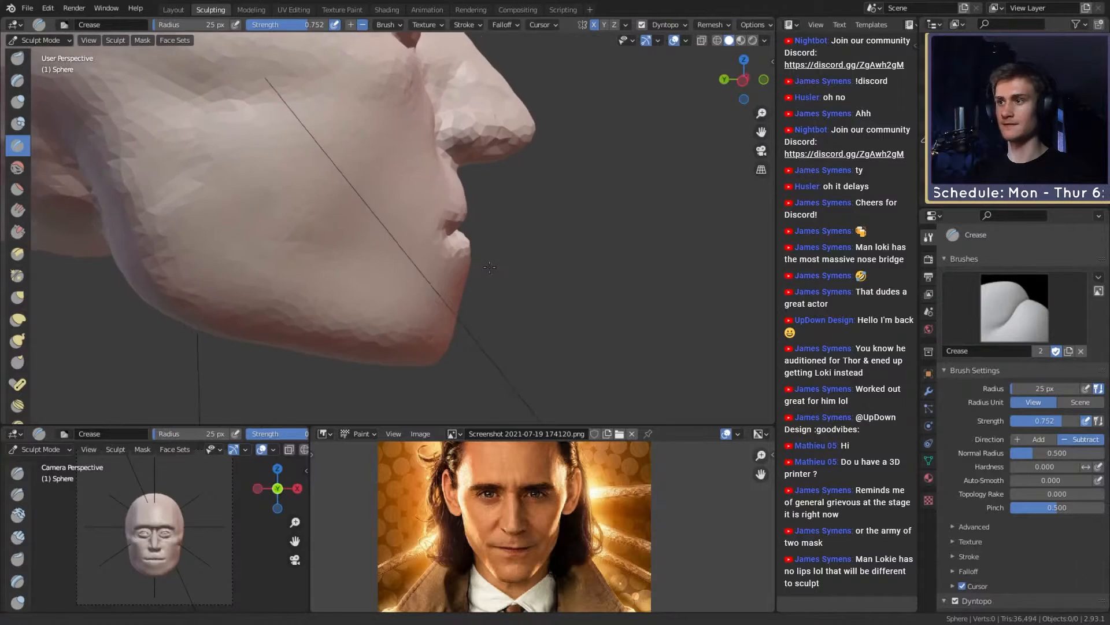
key(g)
scroll(491, 260, down, 3)
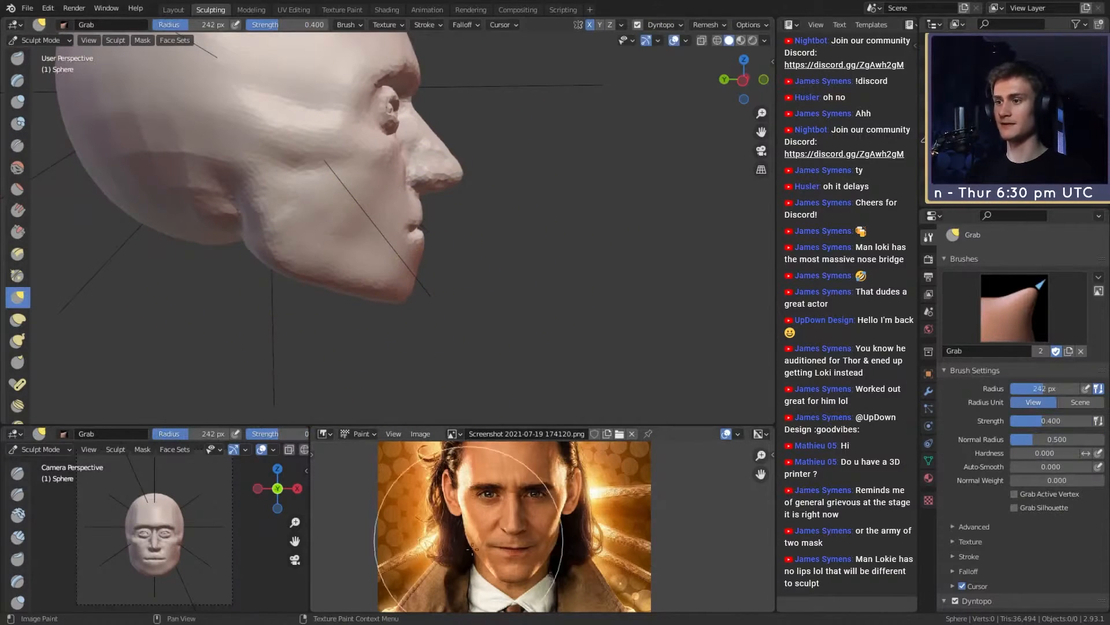
click(333, 434)
click(452, 434)
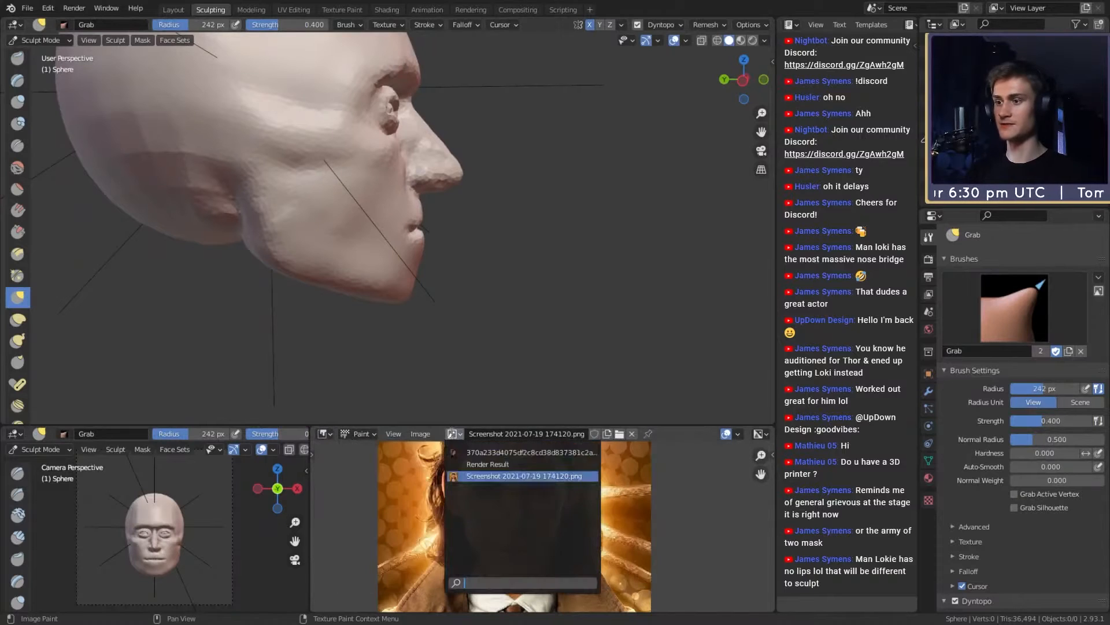
click(485, 459)
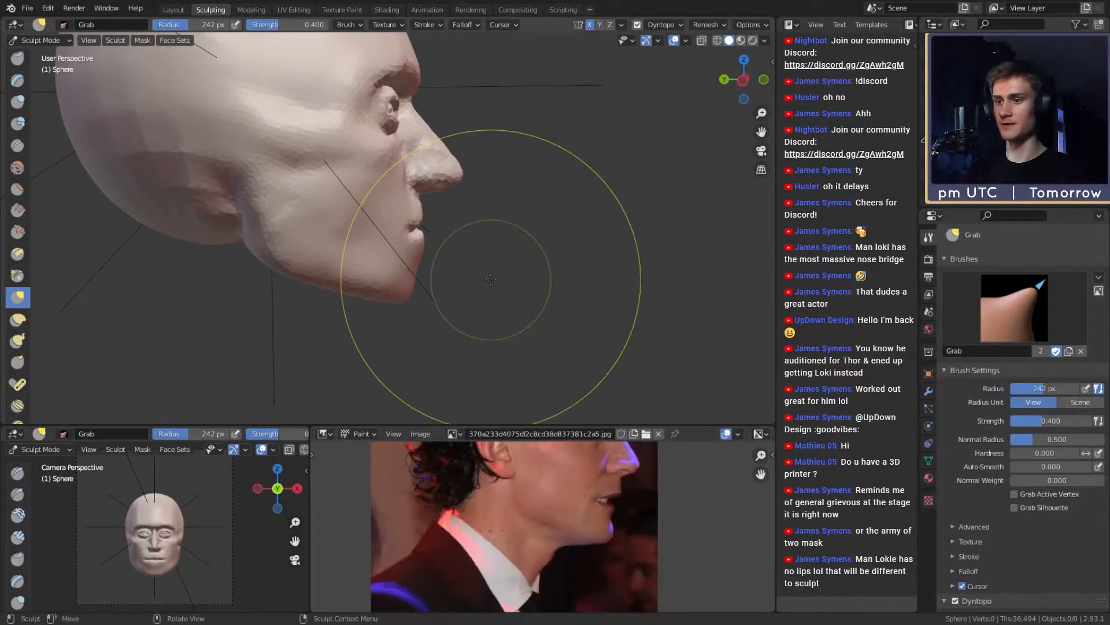
Step: Reshape the upper lip area below the nose in profile with the Grab brush at 128 px radius
mouse_move(444, 265)
middle_down()
mouse_move(420, 257)
mouse_move(474, 191)
mouse_move(441, 232)
middle_up()
key(f)
click(422, 227)
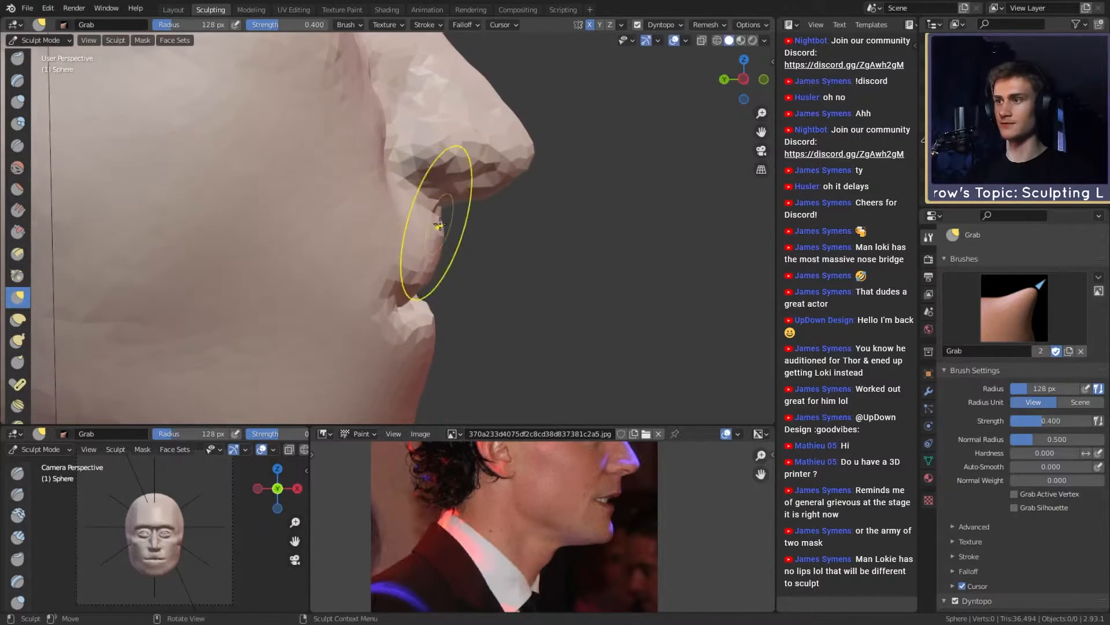
Step: Carve the contour of the upper lip above the mouth opening with the Crease brush at 33 px and 29 px radius
mouse_move(456, 260)
middle_down()
mouse_move(383, 268)
mouse_move(367, 231)
mouse_move(401, 275)
mouse_move(402, 249)
mouse_move(477, 275)
mouse_move(418, 237)
middle_up()
key(shift+c)
key(f)
click(392, 276)
key(f)
click(384, 275)
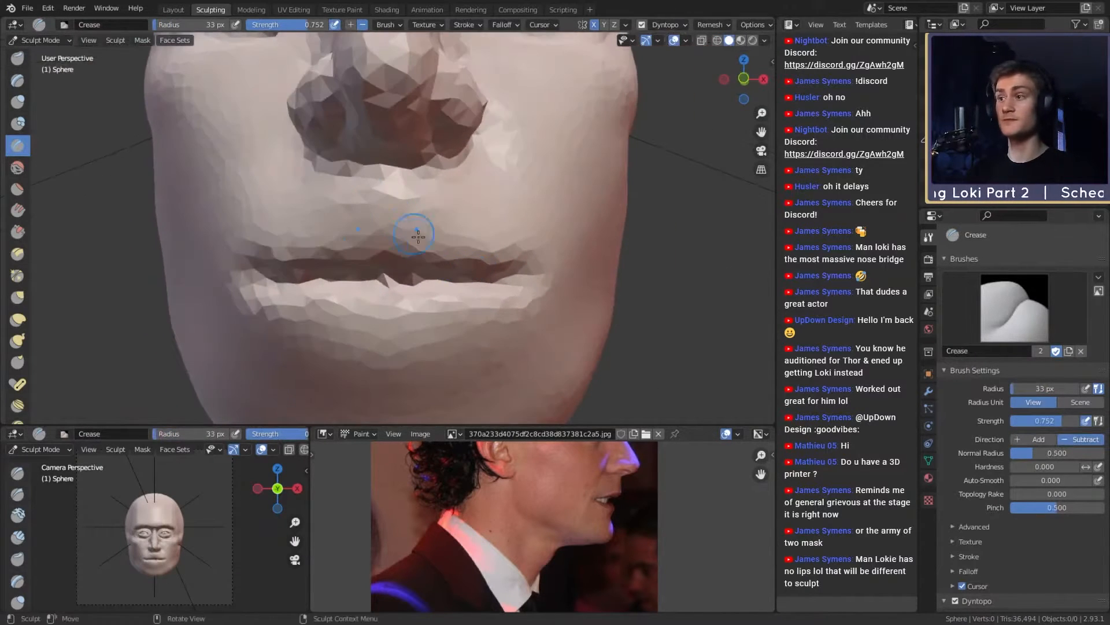
mouse_move(502, 256)
mouse_down()
mouse_move(283, 246)
mouse_move(451, 236)
mouse_up()
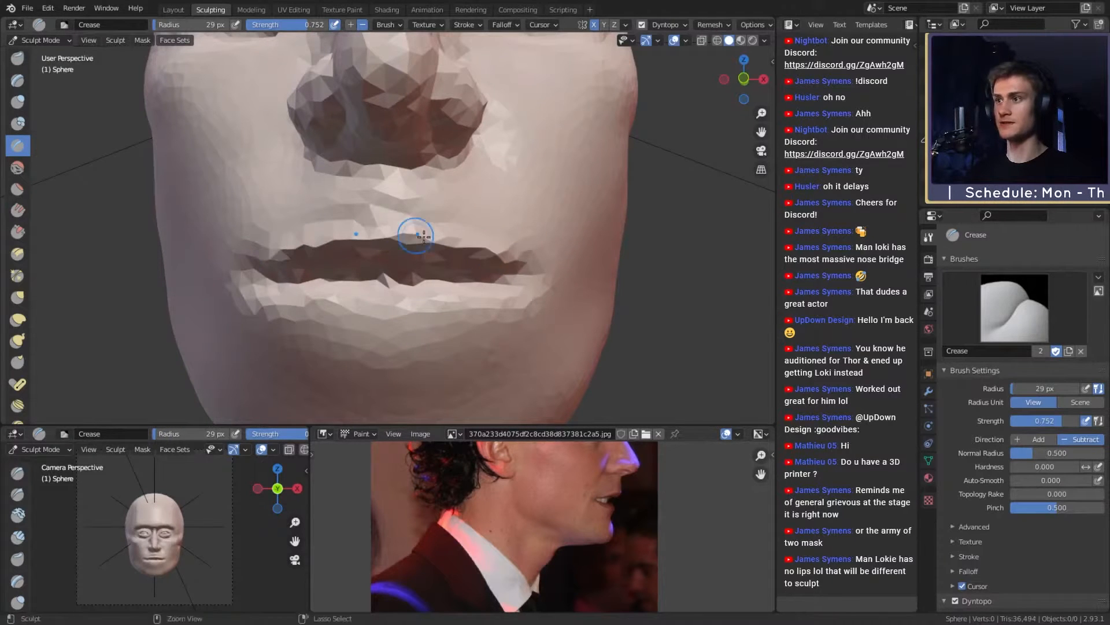
Step: Smooth the surface above the upper lip and around the mouth corner at 59 px radius
key(f)
click(430, 230)
middle_drag(425, 229, 464, 218)
mouse_move(462, 200)
shift+mouse_down()
mouse_move(441, 215)
mouse_move(336, 227)
shift+mouse_up()
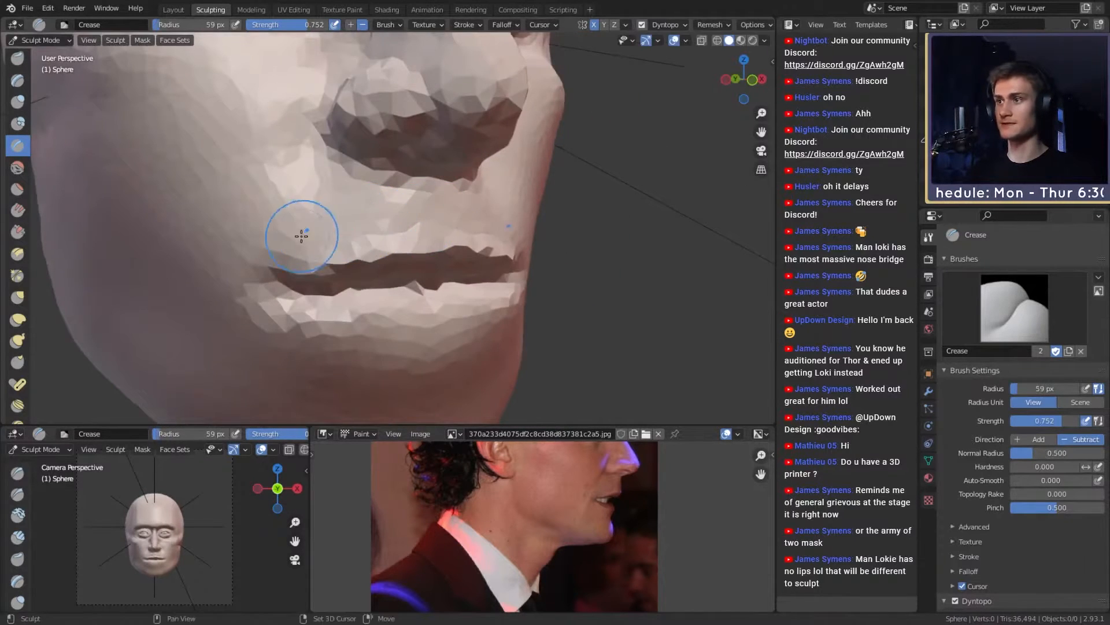
Step: Define the lower edge of the lower lip with the Crease brush at 41 px radius
scroll(442, 168, down, 5)
mouse_move(443, 249)
alt+mouse_down()
mouse_move(484, 263)
mouse_move(399, 274)
alt+mouse_up()
scroll(405, 263, up, 5)
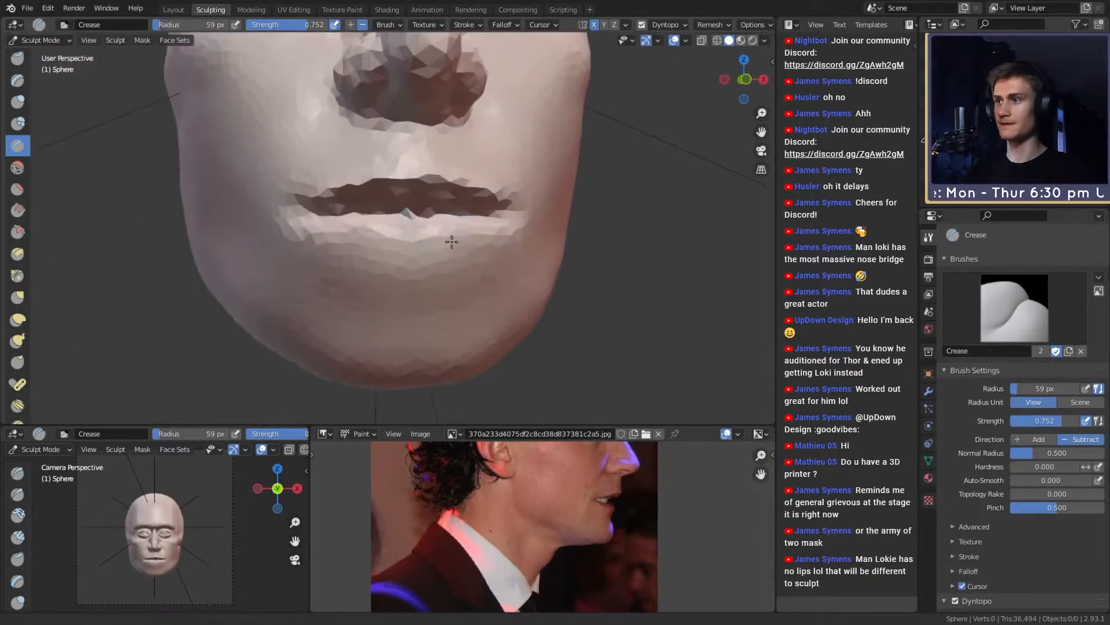
key(bracketleft)
key(bracketleft)
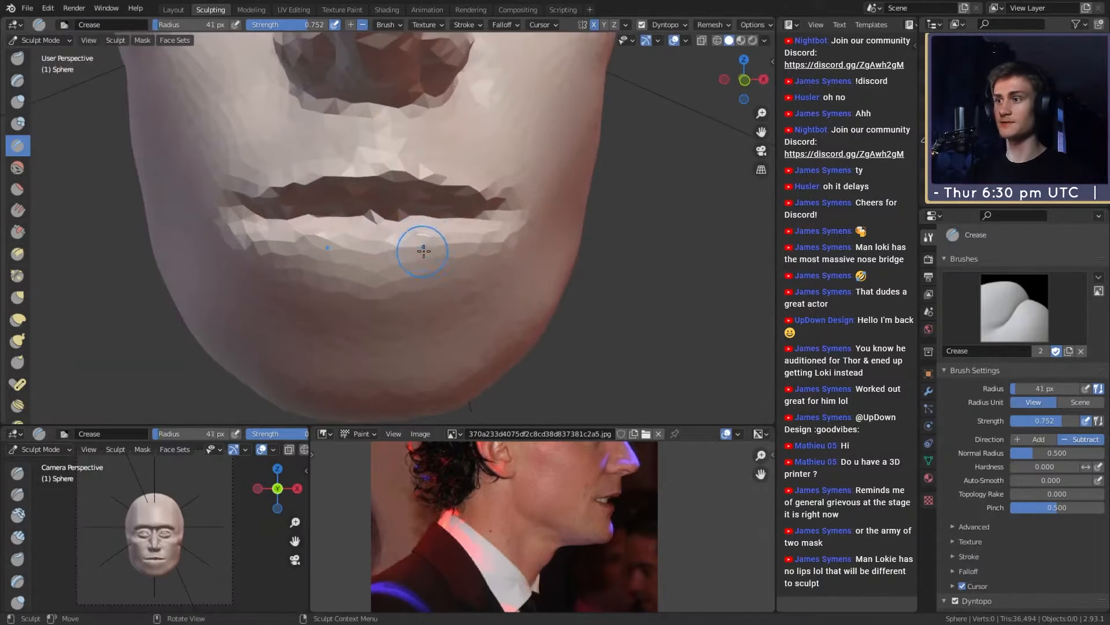
mouse_move(422, 251)
ctrl+mouse_down()
mouse_move(498, 238)
mouse_move(520, 222)
ctrl+mouse_up()
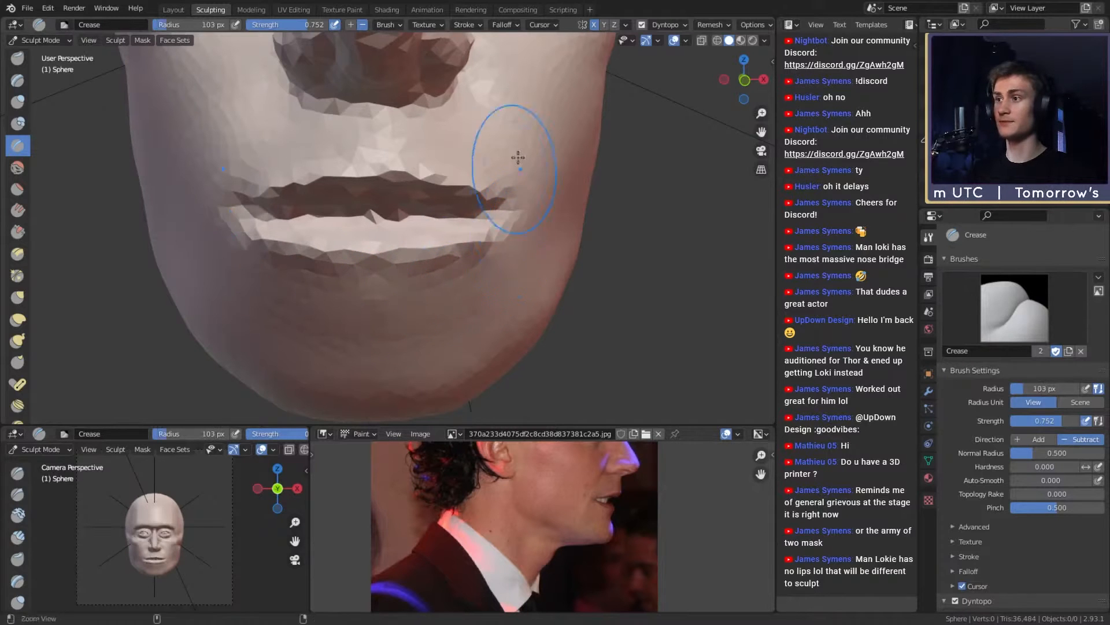
Step: Examine the lips and overall face proportions from the front, and choose the Clay Strips brush at 47 px radius
scroll(508, 149, down, 5)
middle_drag(508, 149, 446, 281)
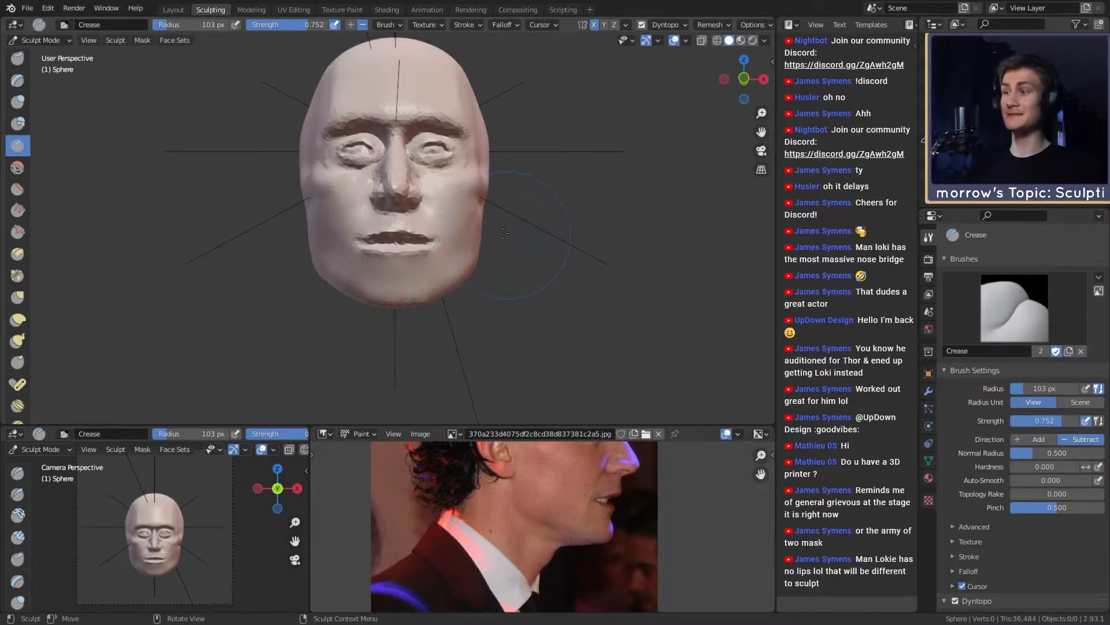
scroll(503, 233, up, 5)
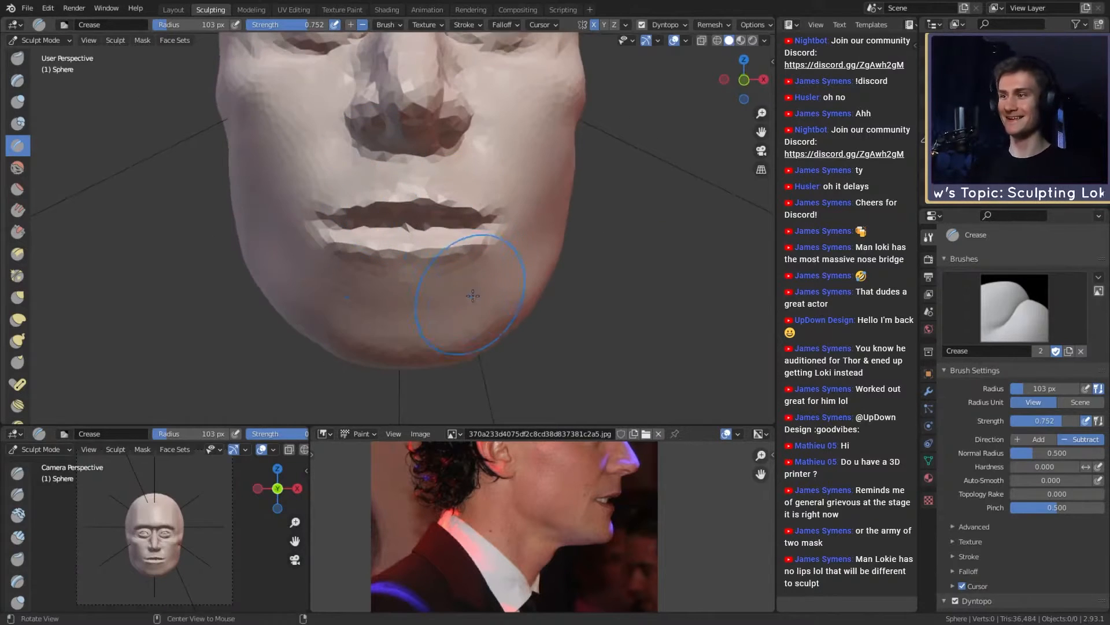
scroll(473, 295, down, 5)
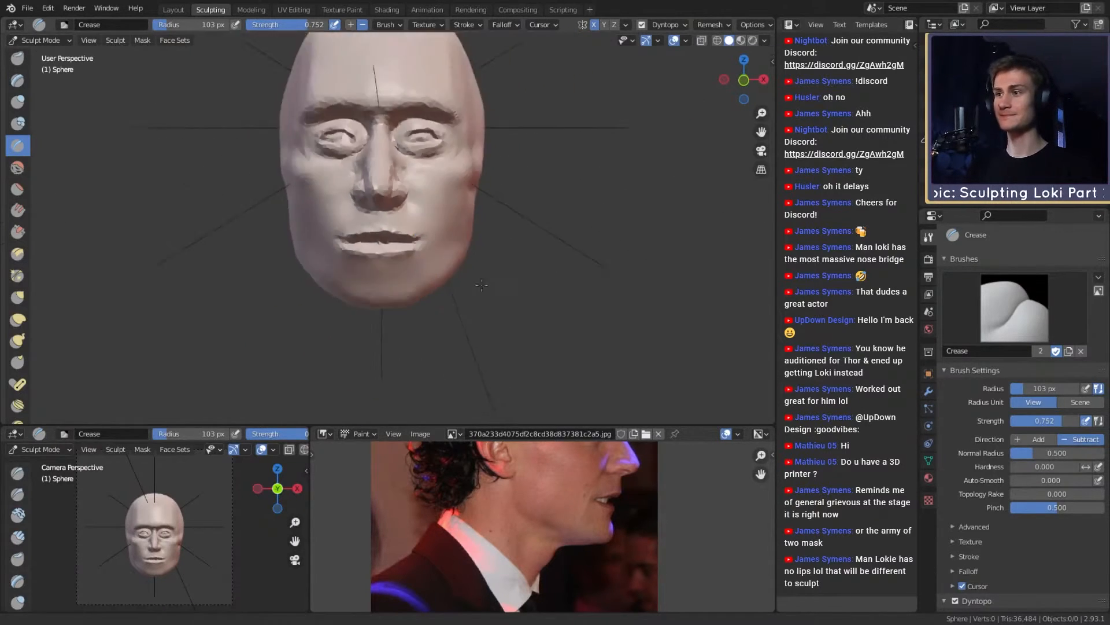
scroll(465, 269, up, 2)
key(c)
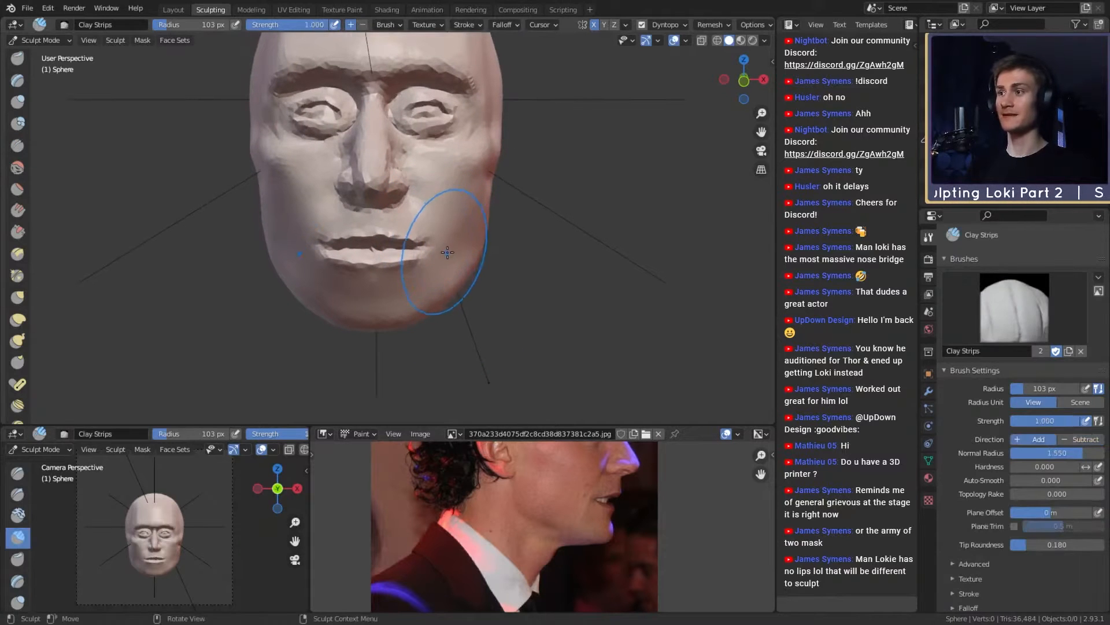
key(f)
click(415, 252)
mouse_move(401, 249)
alt+mouse_down()
mouse_move(370, 247)
mouse_move(400, 237)
mouse_move(410, 260)
mouse_move(399, 256)
mouse_move(554, 252)
mouse_move(578, 231)
mouse_move(569, 224)
alt+mouse_up()
ctrl+alt+drag(457, 302, 417, 263)
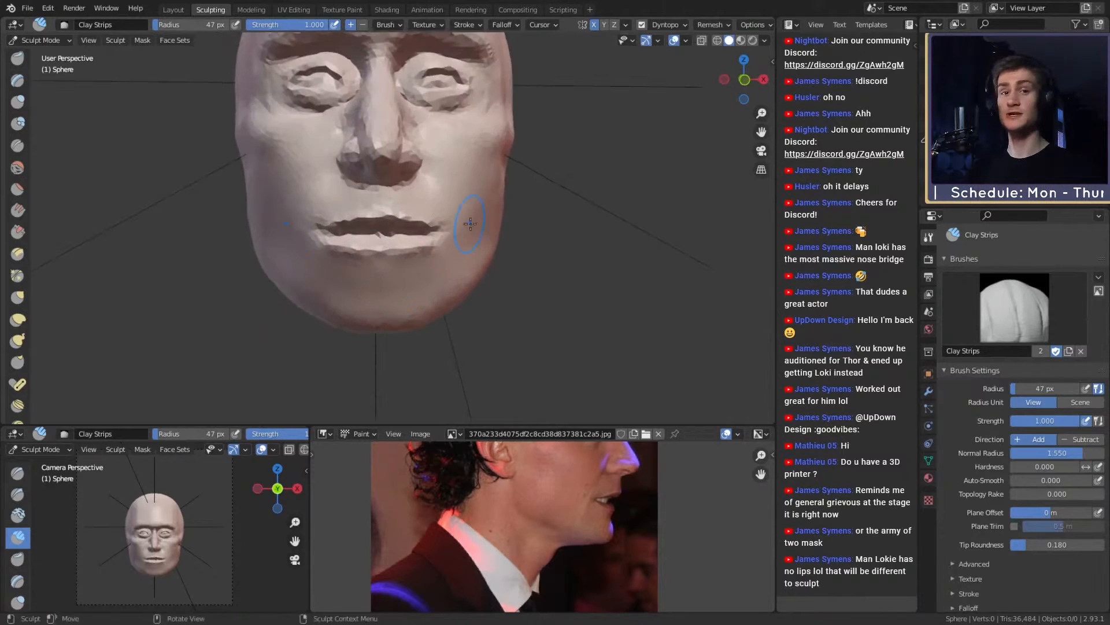
Step: Compare the chin and jaw with the profile reference from the front, below and side
middle_drag(470, 223, 494, 182)
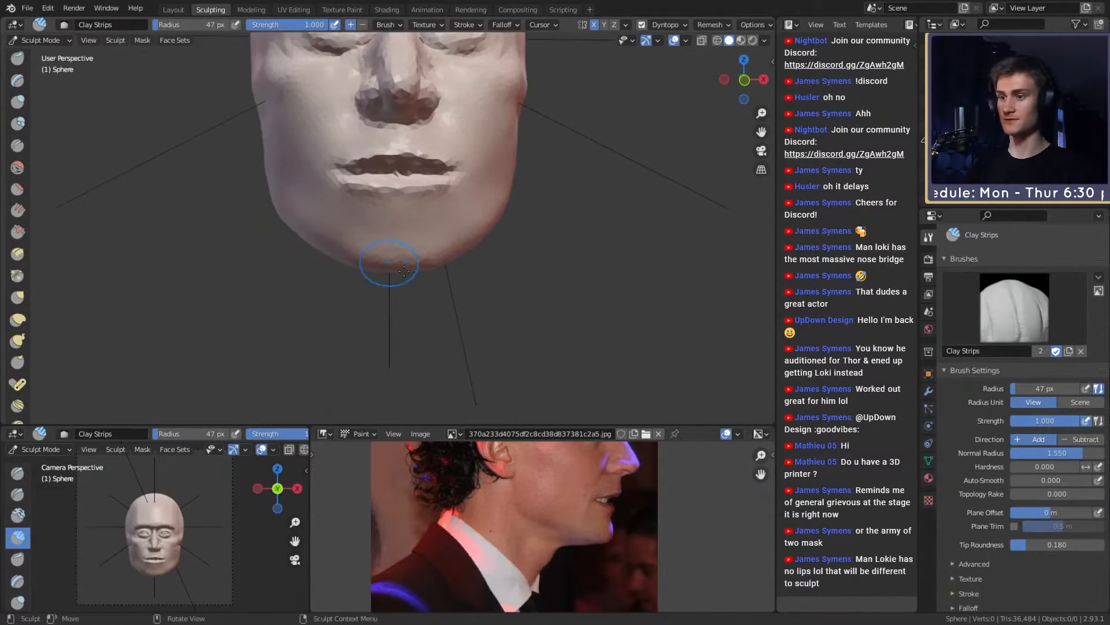
key(f)
click(442, 245)
mouse_move(443, 243)
middle_down()
mouse_move(546, 226)
mouse_move(575, 260)
middle_up()
middle_drag(574, 307, 556, 379)
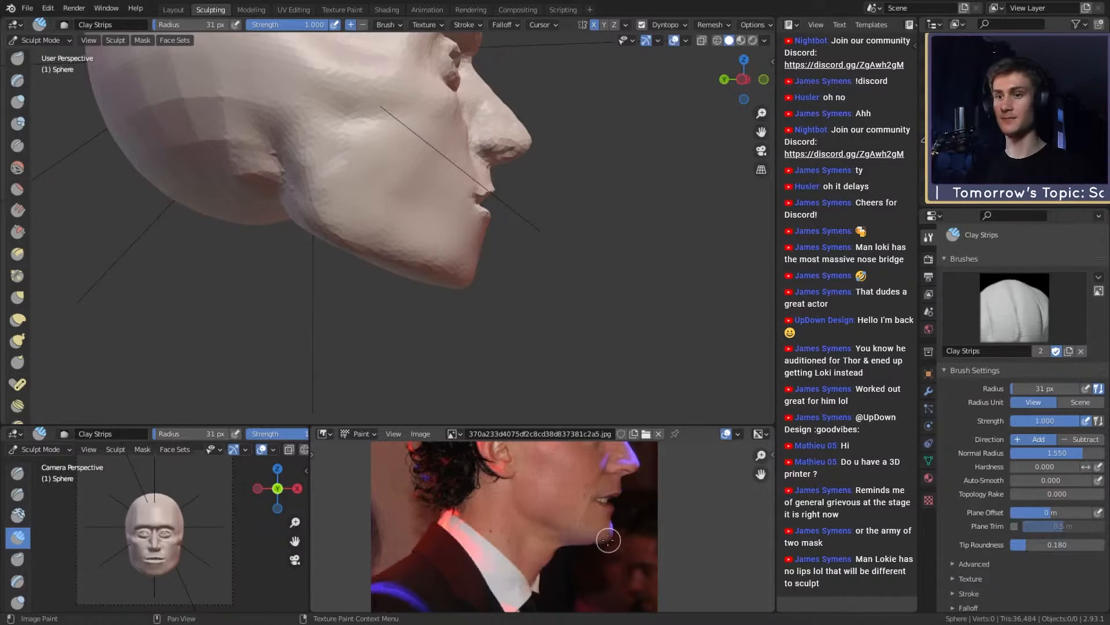
mouse_move(495, 268)
middle_down()
mouse_move(521, 263)
mouse_move(423, 270)
mouse_move(389, 259)
mouse_move(442, 285)
mouse_move(404, 278)
middle_up()
scroll(340, 120, up, 3)
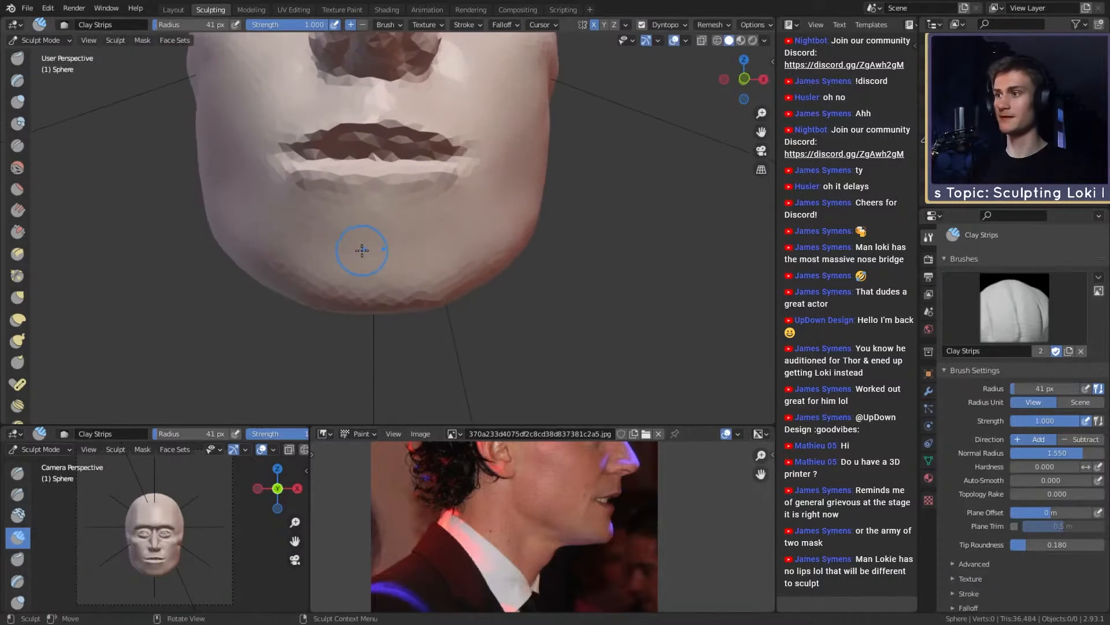
middle_drag(389, 235, 391, 260)
Step: Sketch the chin outline below the lower lip with the Mask brush at 24 px radius, and clear the mask
key(m)
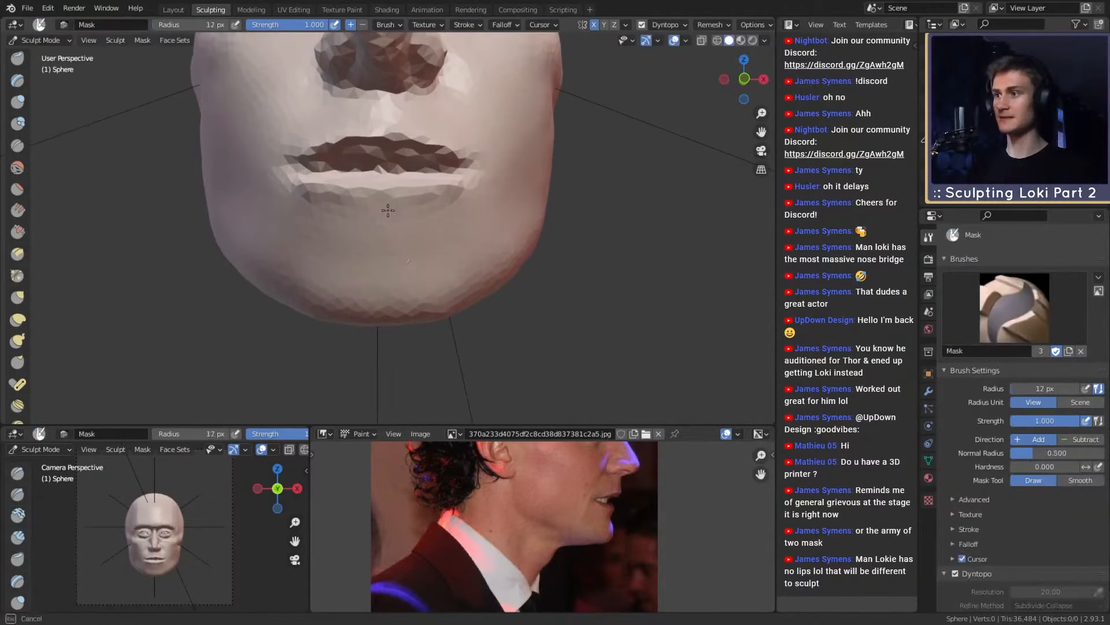
mouse_move(388, 210)
mouse_down()
mouse_move(399, 219)
mouse_move(424, 210)
mouse_up()
middle_drag(424, 211, 407, 219)
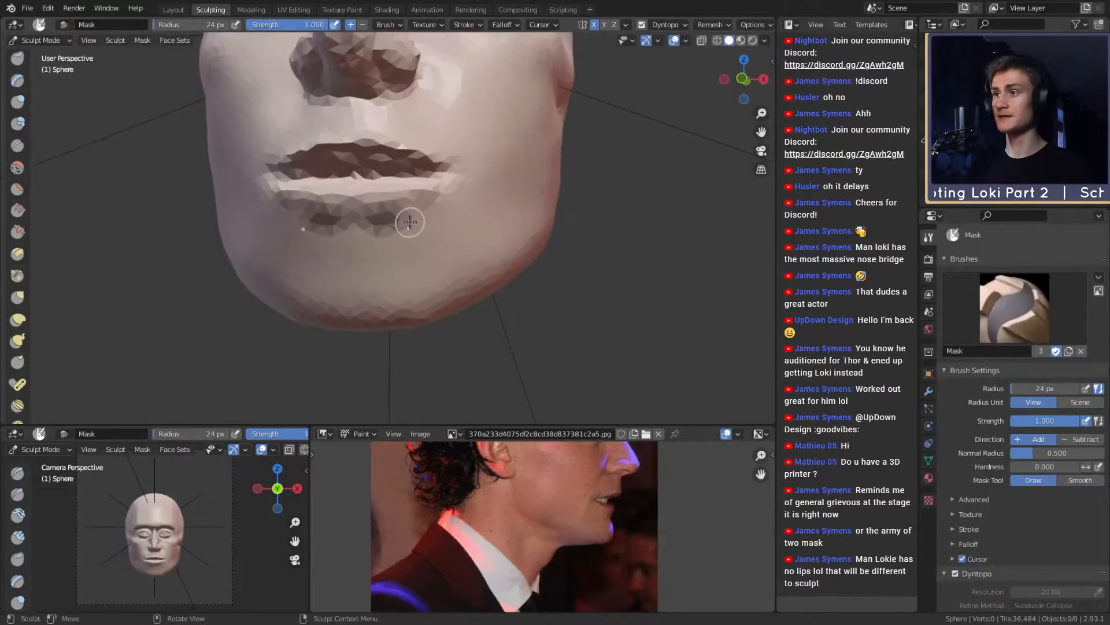
mouse_move(410, 222)
mouse_down()
mouse_move(446, 273)
mouse_move(436, 268)
mouse_up()
mouse_move(436, 268)
middle_down()
mouse_move(470, 218)
mouse_move(509, 282)
middle_up()
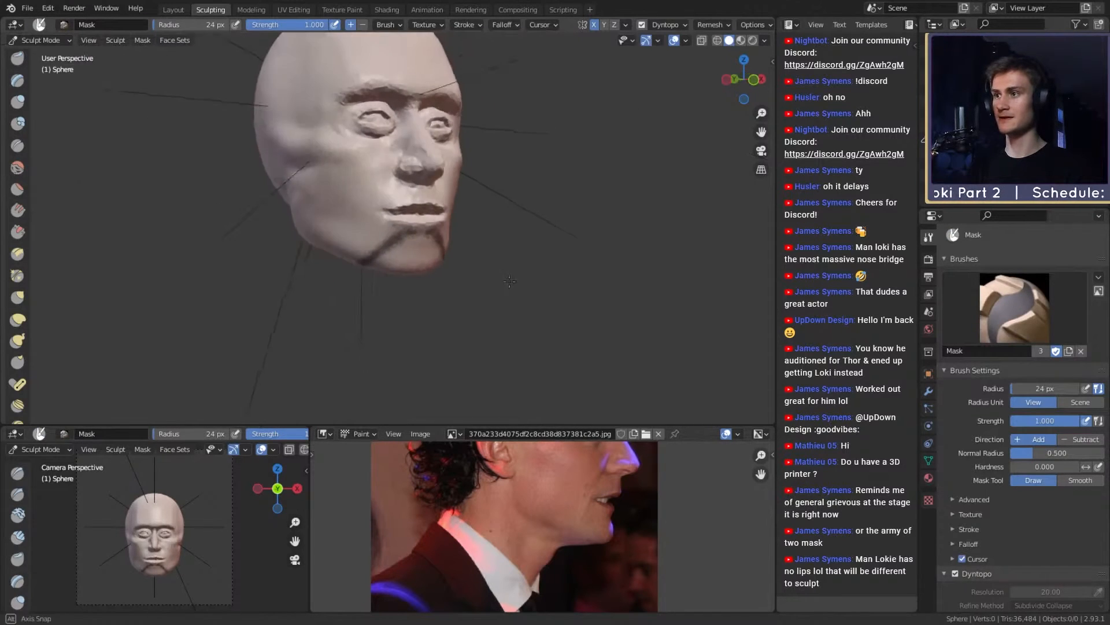
scroll(509, 282, up, 4)
key(alt+m)
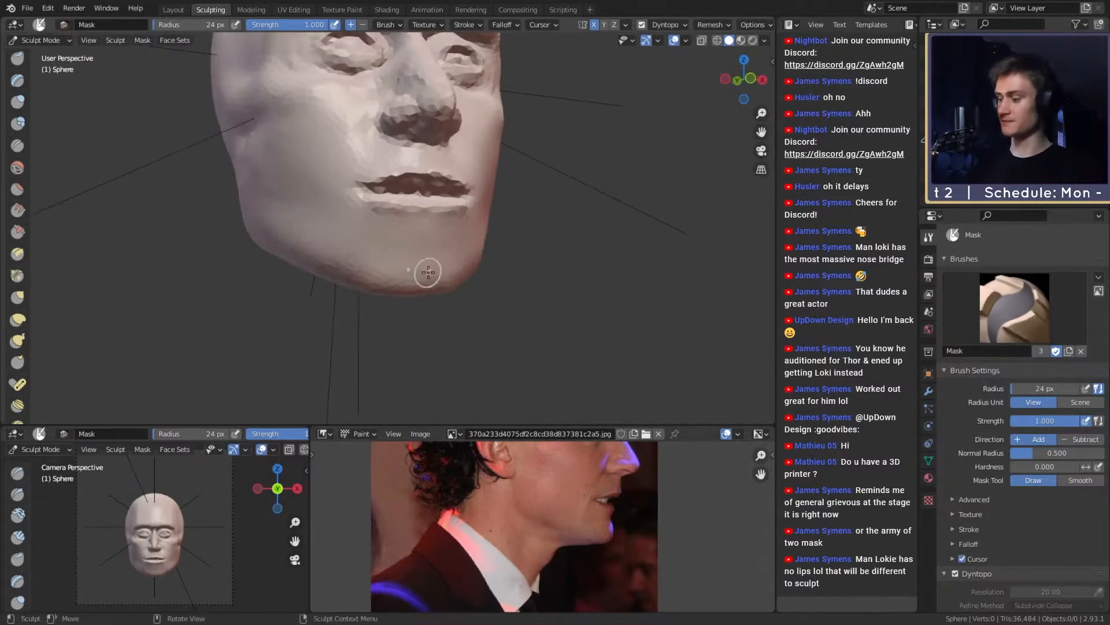
key(c)
scroll(399, 231, up, 3)
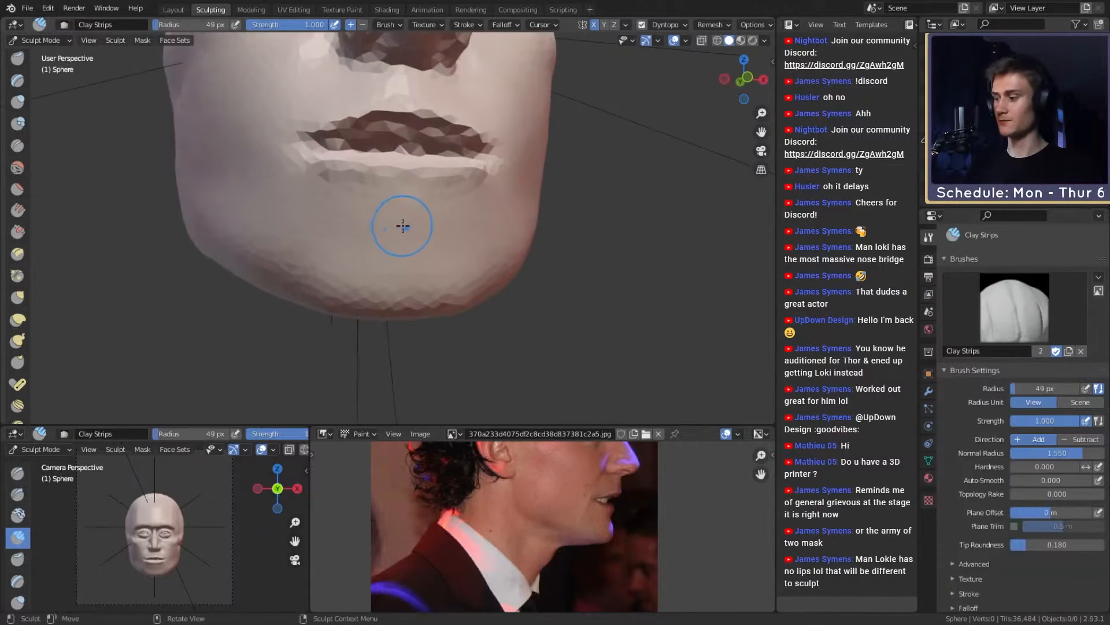
key(shift+c)
mouse_move(417, 217)
mouse_down()
mouse_move(424, 211)
mouse_move(407, 207)
mouse_move(386, 283)
mouse_move(348, 276)
mouse_move(388, 276)
mouse_move(404, 247)
mouse_move(396, 254)
mouse_up()
key(f)
click(426, 210)
key(ctrl+z)
key(ctrl+z)
Step: Build up the chin below the lower lip with the Clay Strips brush at 49 px radius
key(c)
key(f)
click(398, 232)
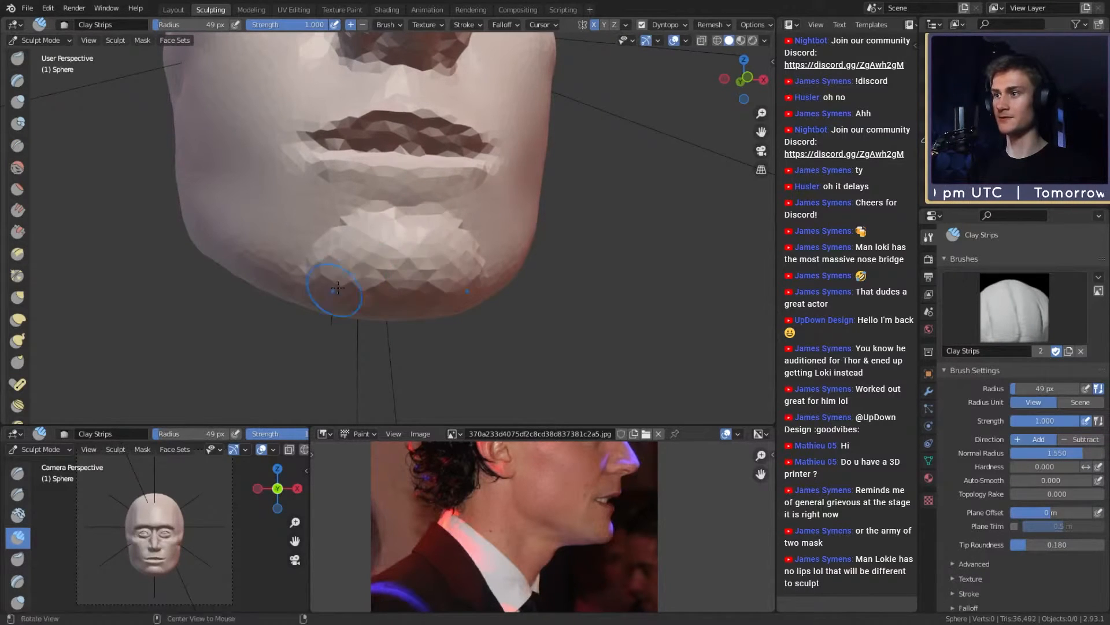
middle_drag(394, 295, 460, 255)
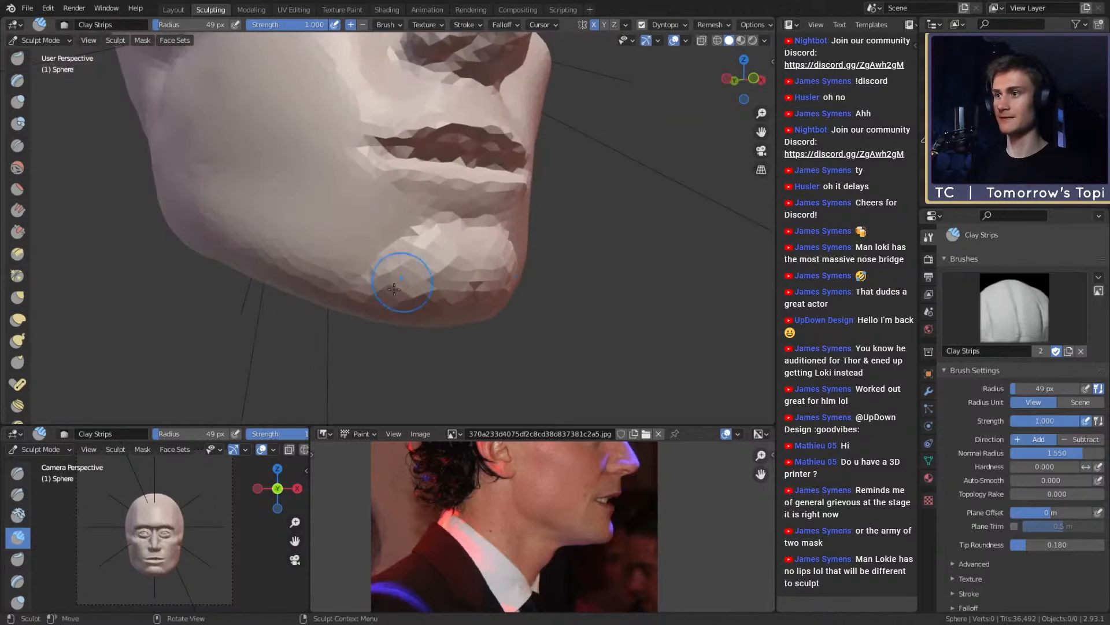
Step: Smooth the built-up chin at 127 px radius
key(f)
click(435, 270)
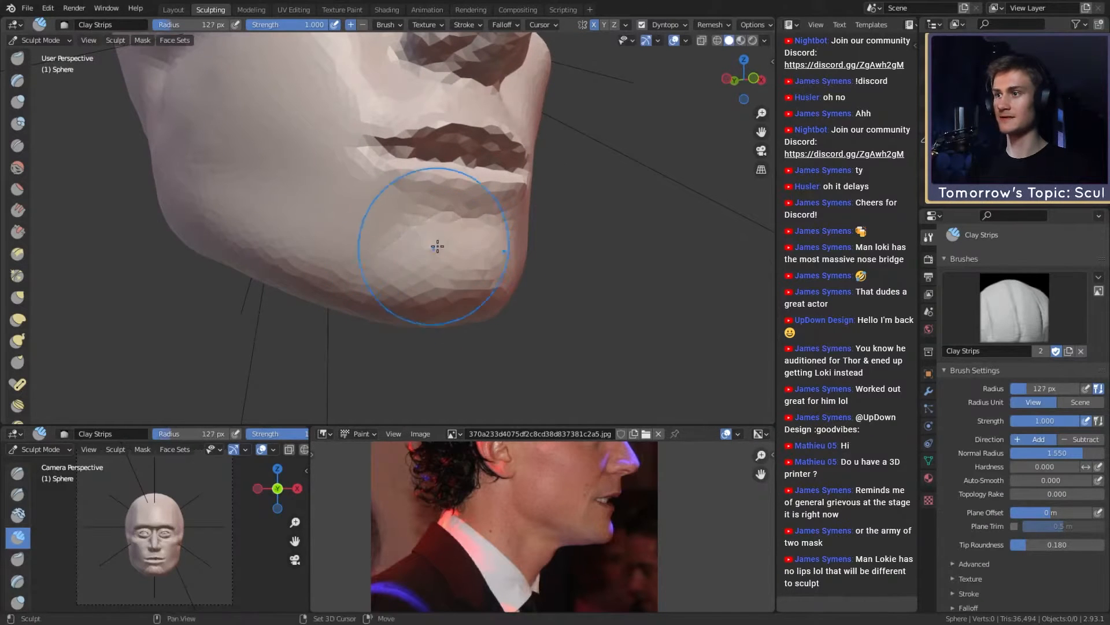
key(f)
click(448, 228)
Step: Refine the front and lower edge of the chin with the Clay Strips brush, working the front at 36 px radius
mouse_move(449, 228)
middle_down()
mouse_move(545, 229)
mouse_move(495, 298)
mouse_move(384, 275)
mouse_move(389, 241)
middle_up()
scroll(384, 274, up, 2)
key(f)
click(367, 253)
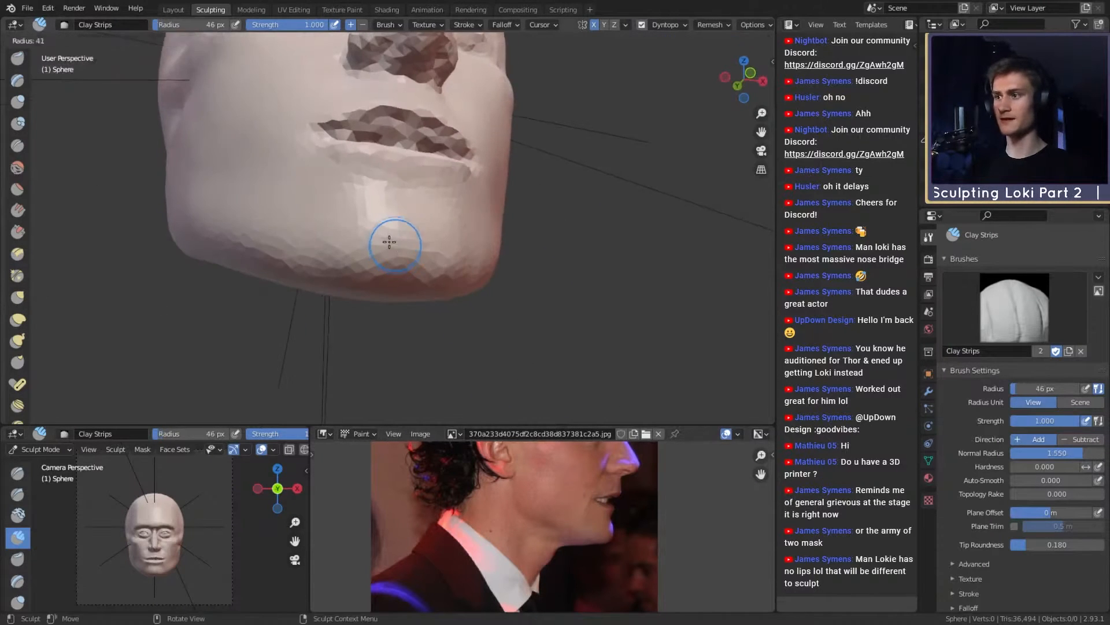
key(f)
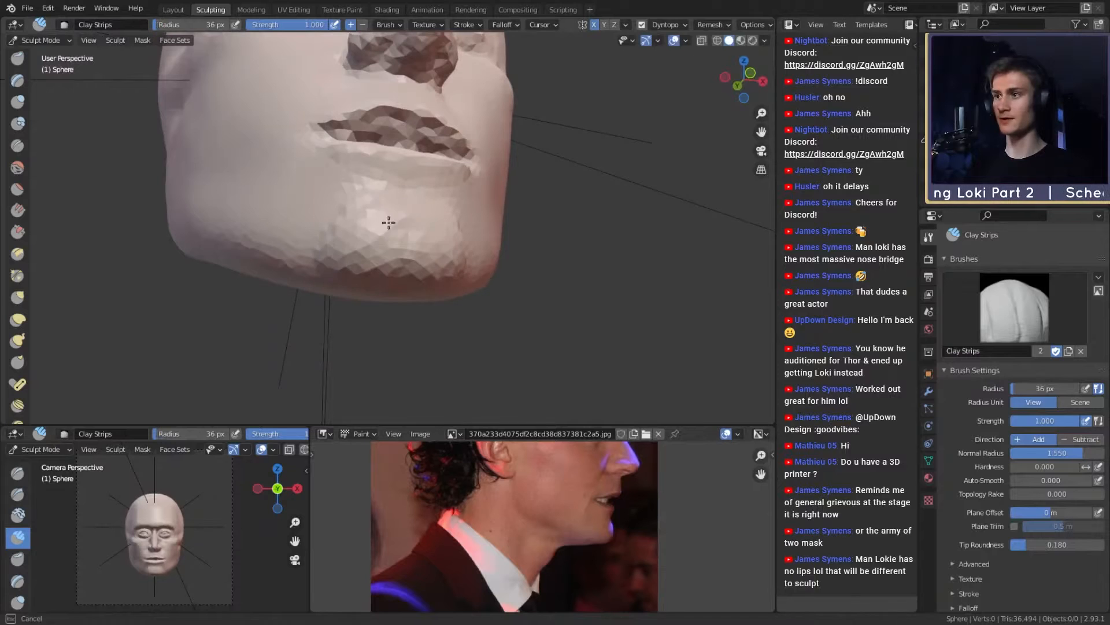
drag(388, 223, 399, 219)
middle_drag(407, 217, 394, 242)
key(f)
click(386, 251)
mouse_move(370, 271)
mouse_down()
mouse_move(307, 275)
mouse_move(396, 273)
mouse_up()
key(f)
click(389, 262)
Step: Push the tip of the chin back in the profile view with the Grab brush
ctrl+alt+drag(395, 227, 399, 249)
alt+drag(399, 250, 532, 267)
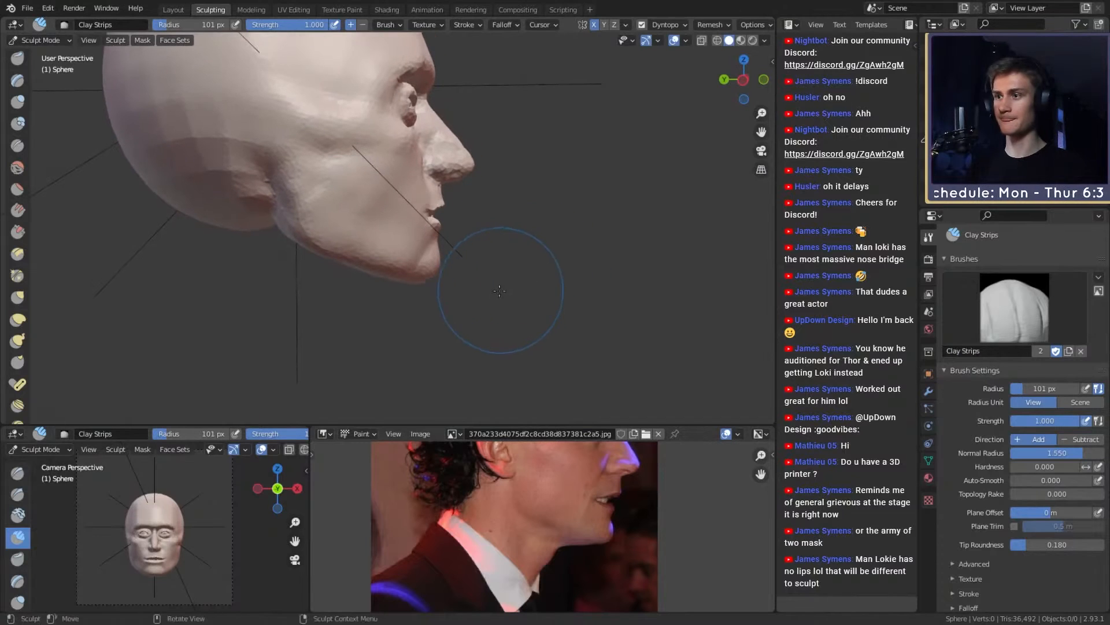
key(g)
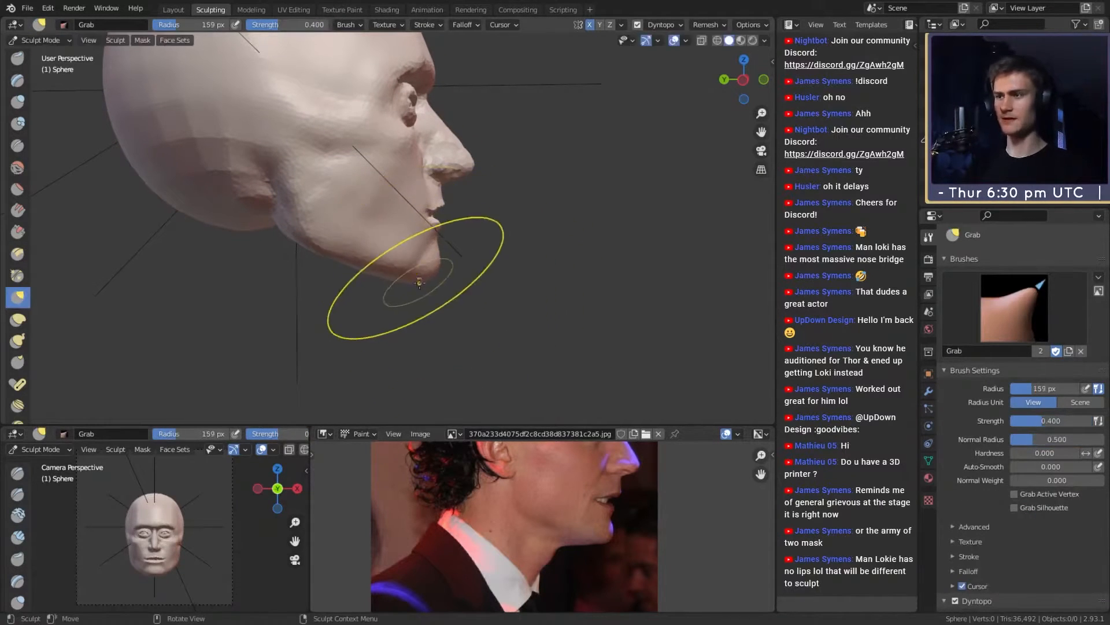
key(f)
click(423, 275)
drag(423, 274, 410, 273)
key(f)
click(430, 276)
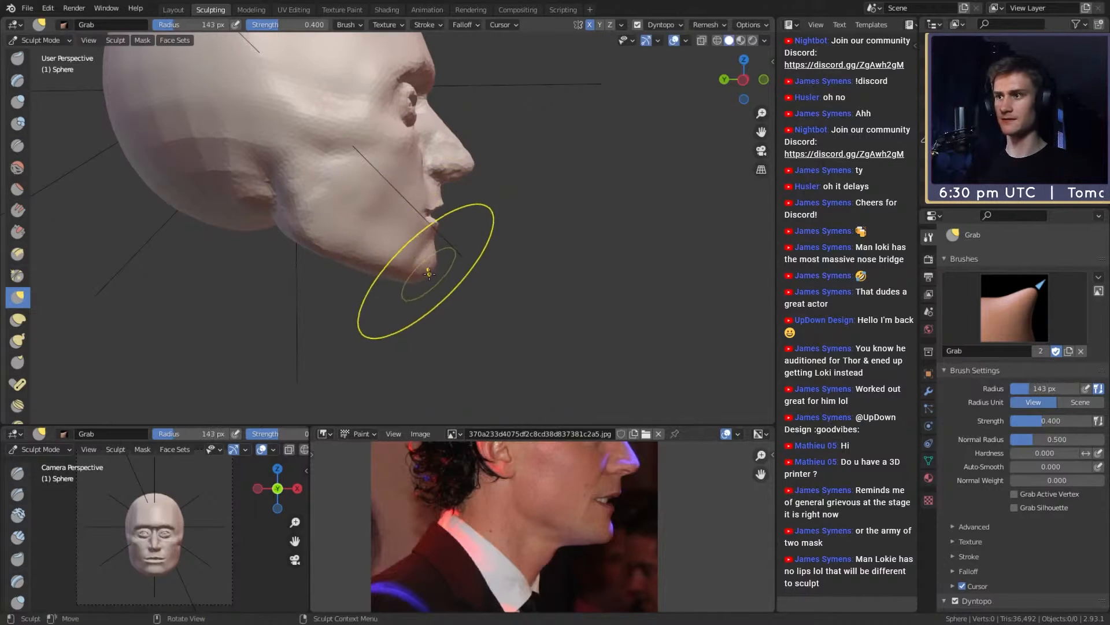
Step: Pull the area between the nose and upper lip forward in profile with the Grab brush
mouse_move(454, 262)
middle_down()
mouse_move(370, 276)
mouse_move(345, 262)
mouse_move(498, 243)
mouse_move(484, 245)
middle_up()
scroll(463, 249, up, 3)
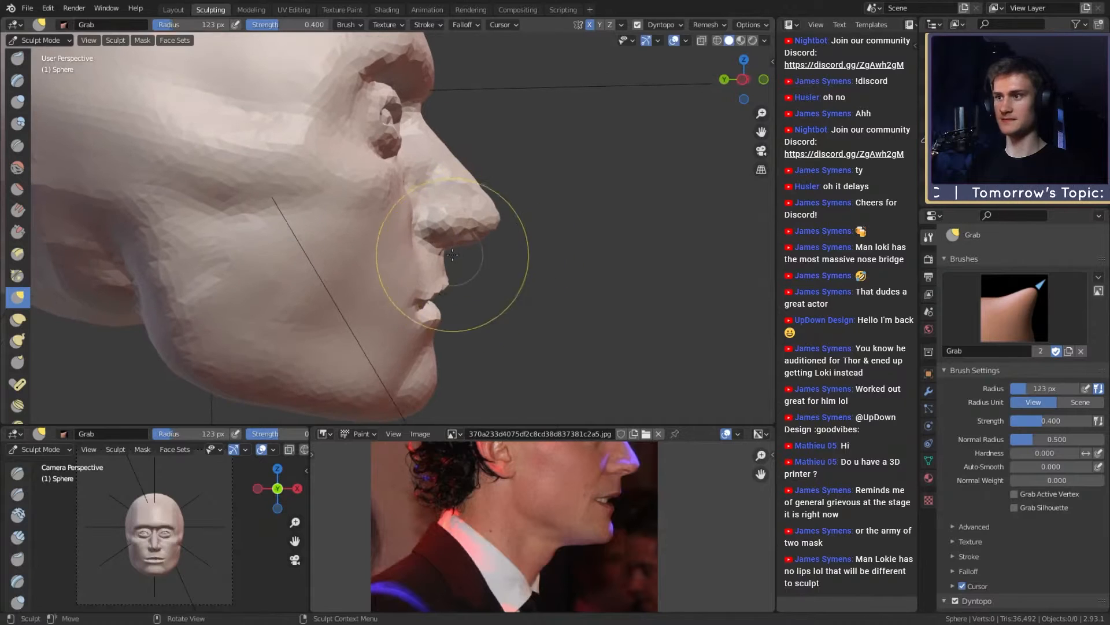
key(f)
click(451, 262)
drag(443, 260, 459, 260)
middle_drag(464, 266, 471, 257)
key(f)
click(467, 259)
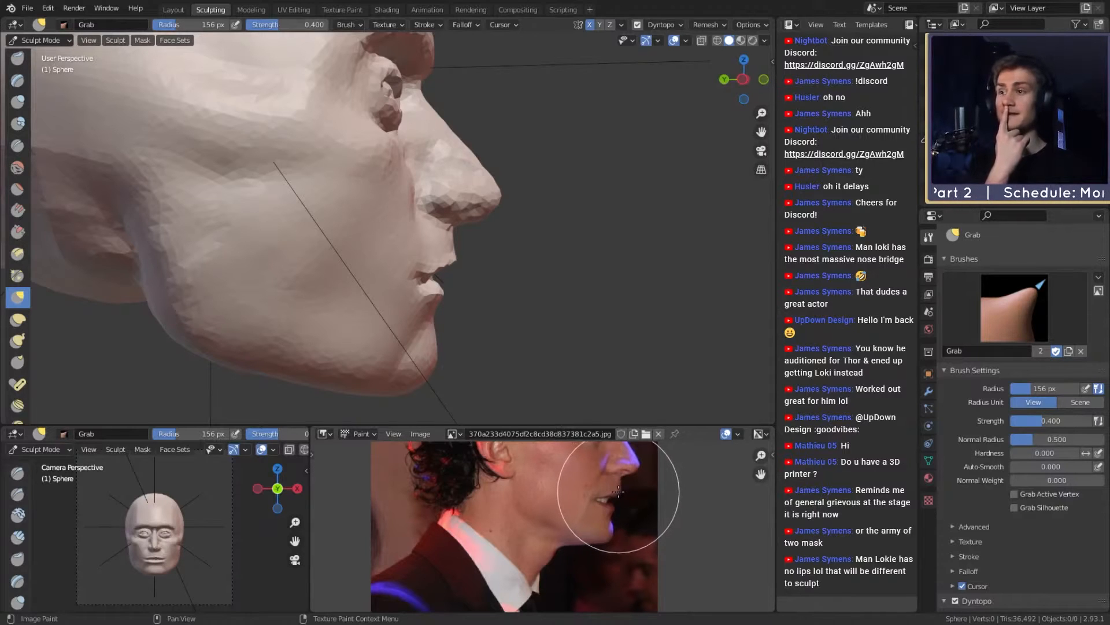
Step: Nudge the underside of the nostril slightly with the Grab brush at 72 px radius
key(f)
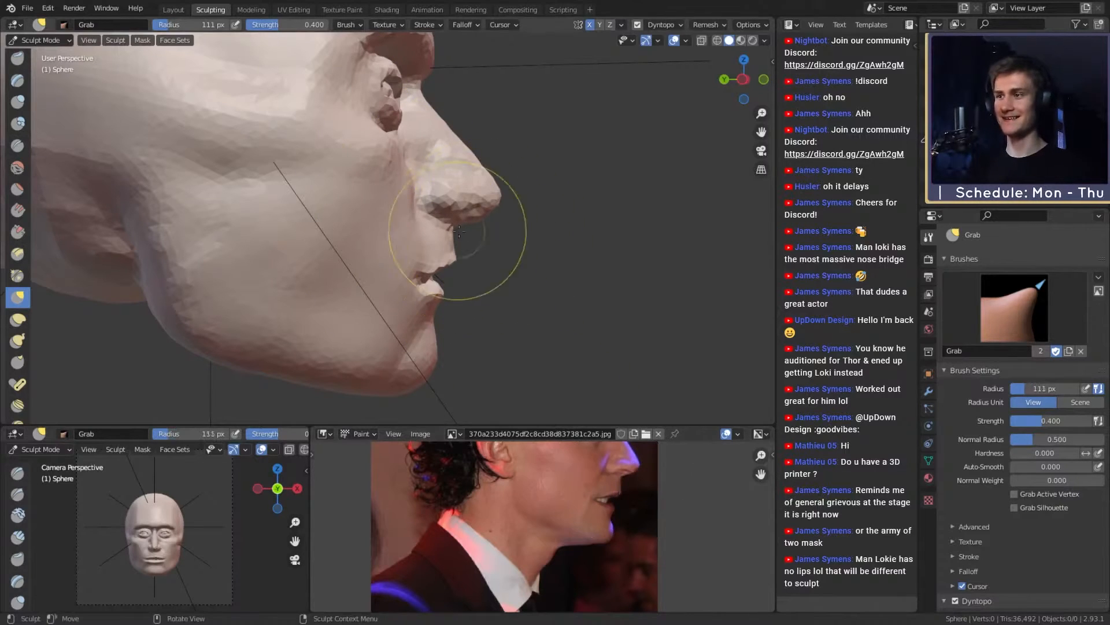
click(523, 226)
key(f)
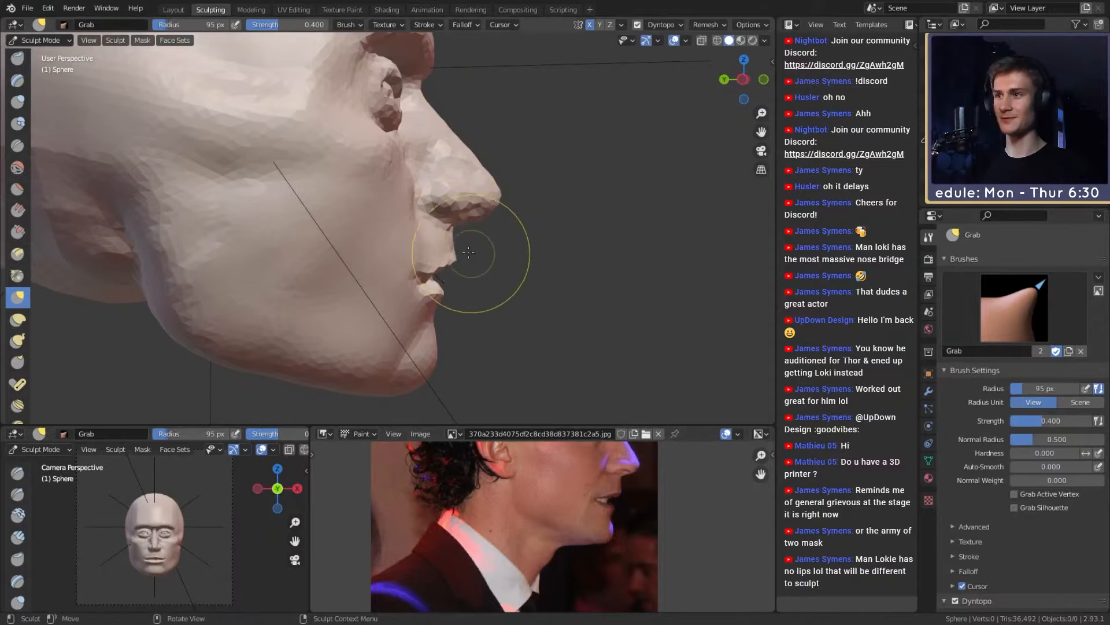
click(425, 210)
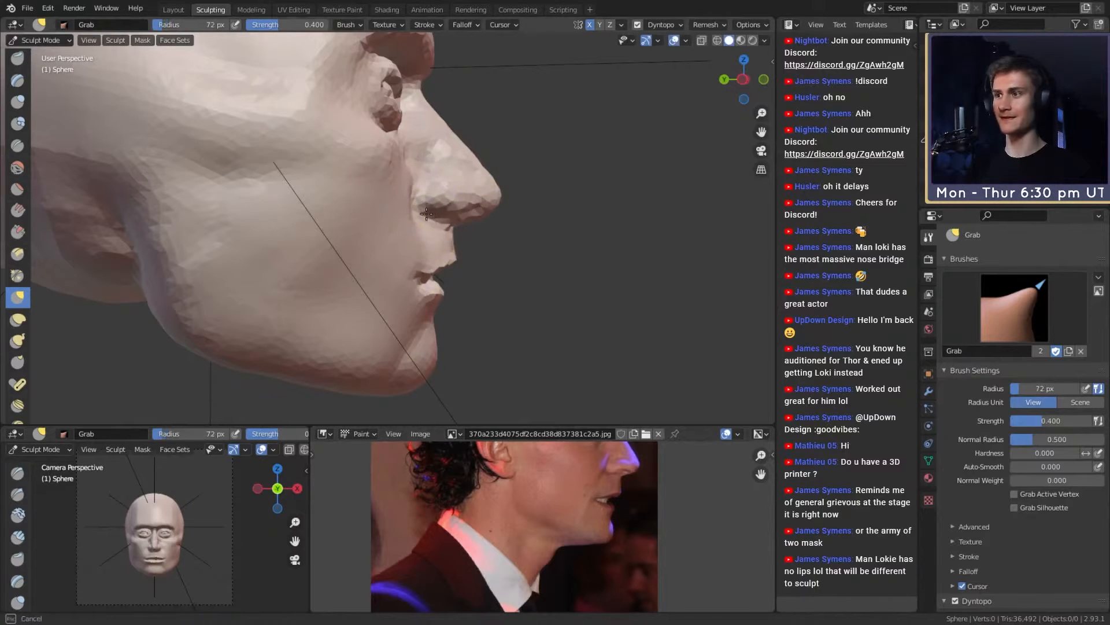
drag(427, 213, 427, 216)
Step: Examine the opposite profile around the cheek, jaw and back of the skull, and choose the Crease brush at 31 px radius
shift+middle_drag(447, 243, 447, 224)
mouse_move(456, 287)
shift+middle_down()
mouse_move(460, 264)
mouse_move(390, 186)
mouse_move(404, 195)
mouse_move(397, 291)
mouse_move(523, 323)
mouse_move(359, 298)
mouse_move(335, 278)
shift+middle_up()
key(f)
click(498, 263)
scroll(514, 321, down, 4)
scroll(358, 295, up, 3)
key(c)
mouse_move(445, 287)
middle_down()
mouse_move(433, 258)
mouse_move(459, 243)
mouse_move(446, 273)
mouse_move(460, 241)
mouse_move(442, 243)
mouse_move(459, 255)
middle_up()
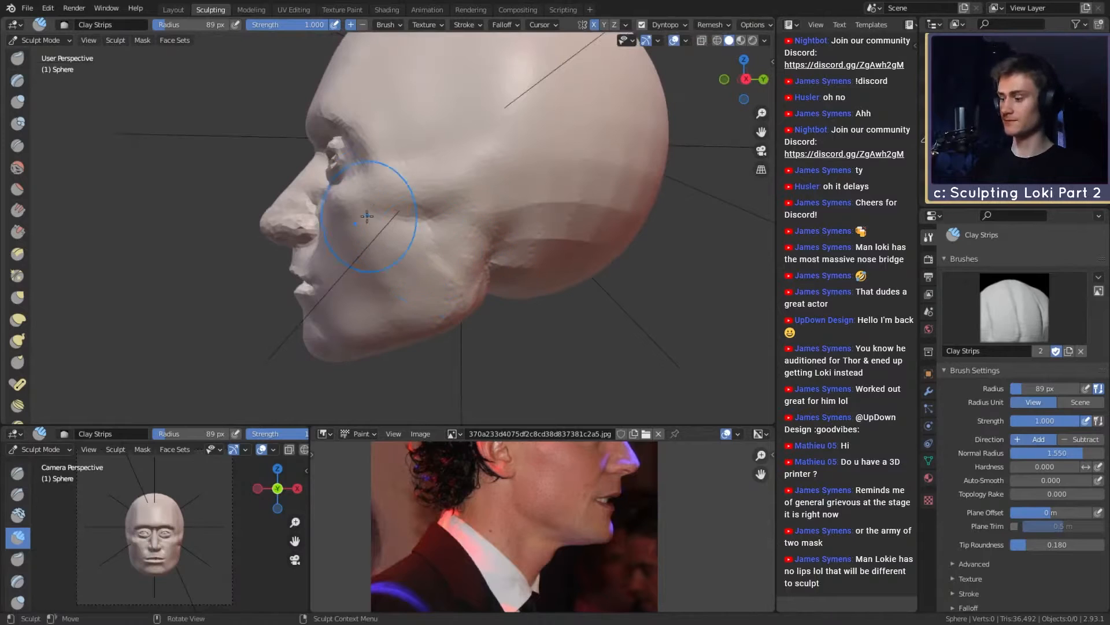
key(shift+c)
middle_drag(508, 283, 493, 271)
key(f)
click(465, 254)
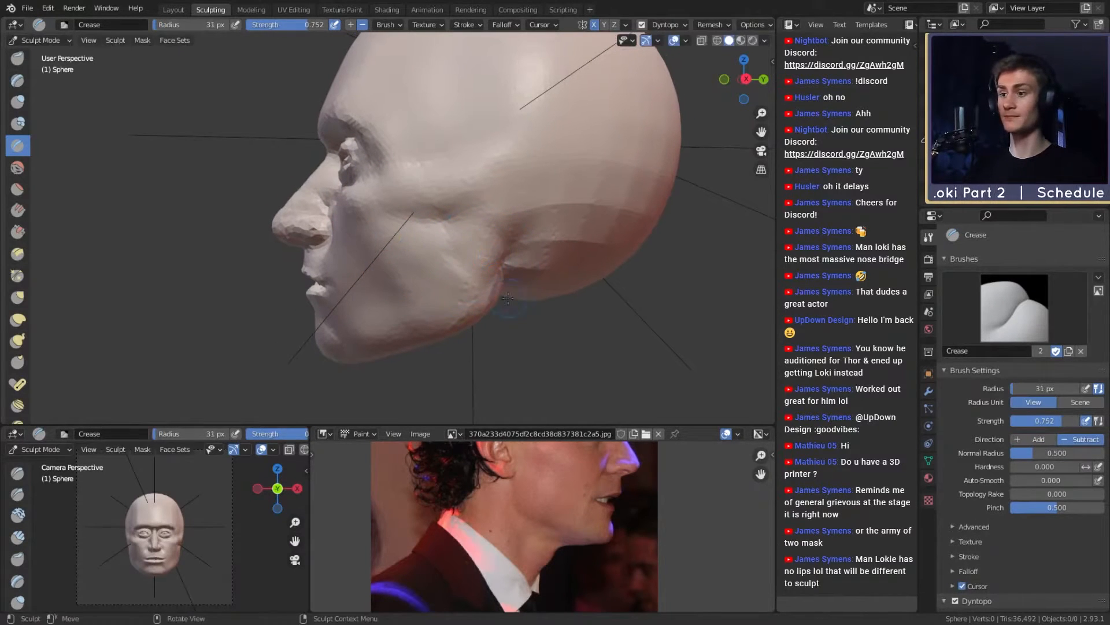
Step: Compare the ear area of the profile reference and the sculpt with the side-view skull photo in the browser
middle_drag(574, 500, 579, 554)
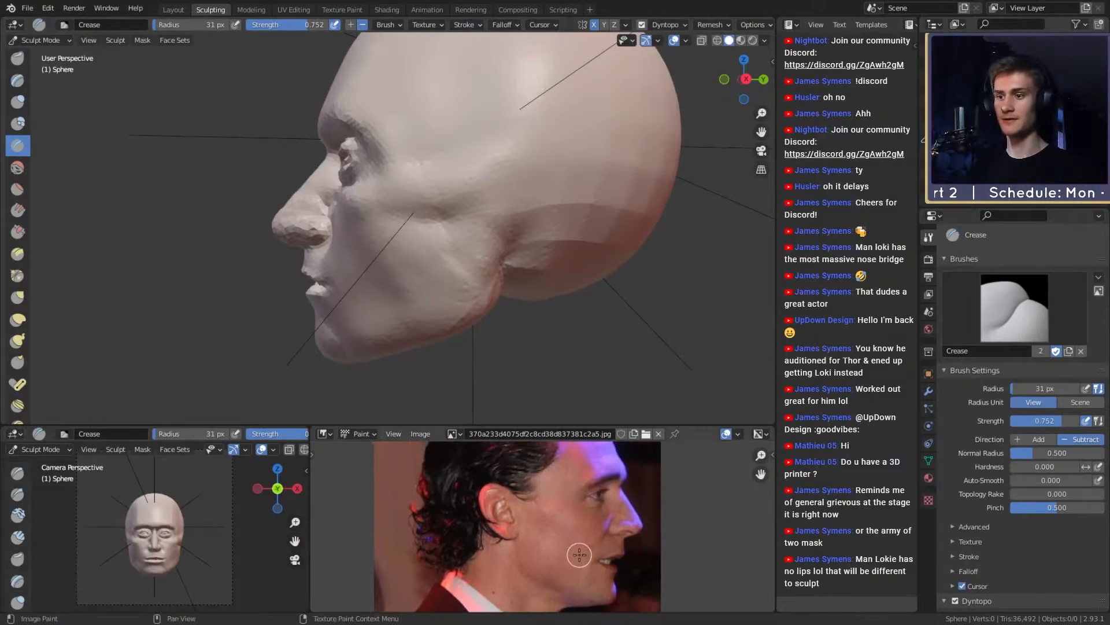
key(f)
click(611, 488)
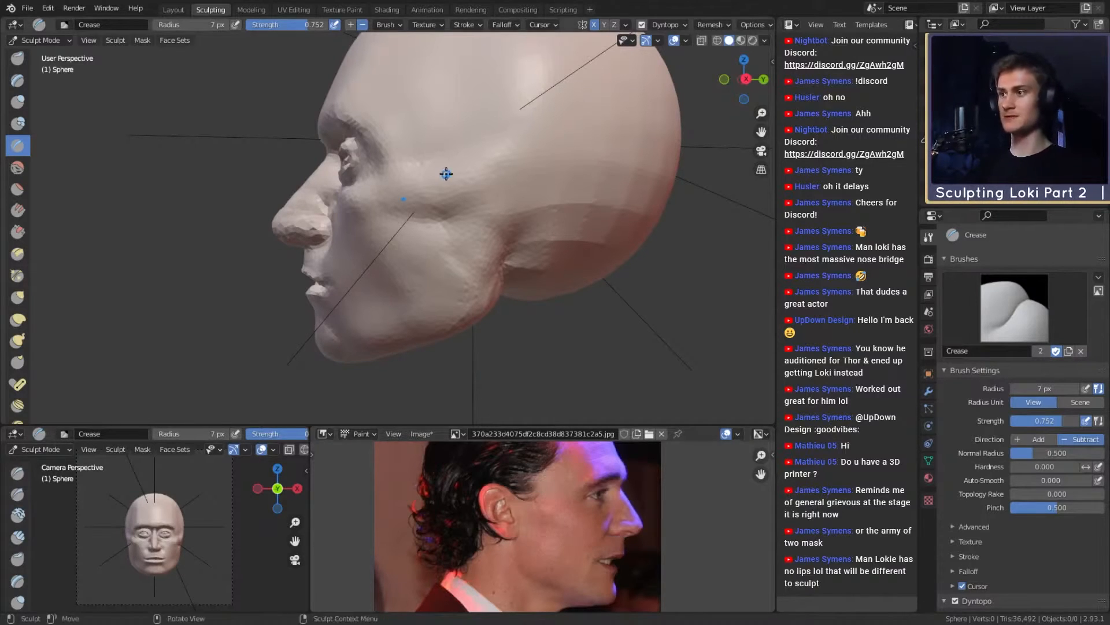
shift+middle_drag(542, 277, 458, 294)
scroll(478, 280, down, 2)
scroll(454, 260, up, 2)
key(f)
click(460, 238)
shift+middle_drag(461, 242, 447, 246)
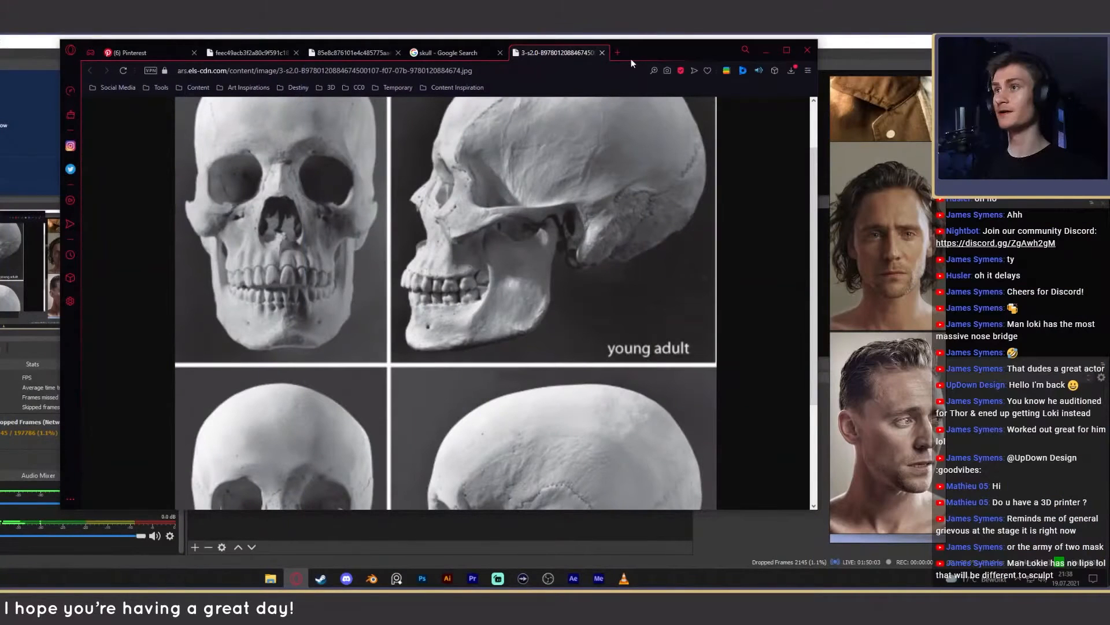
drag(630, 58, 701, 47)
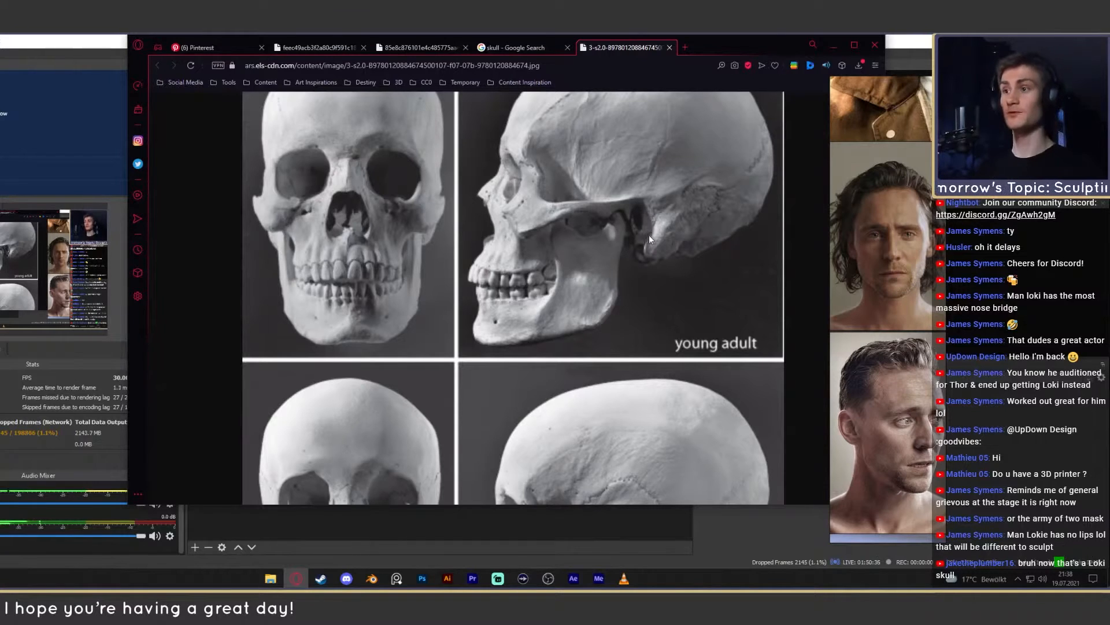
click(835, 45)
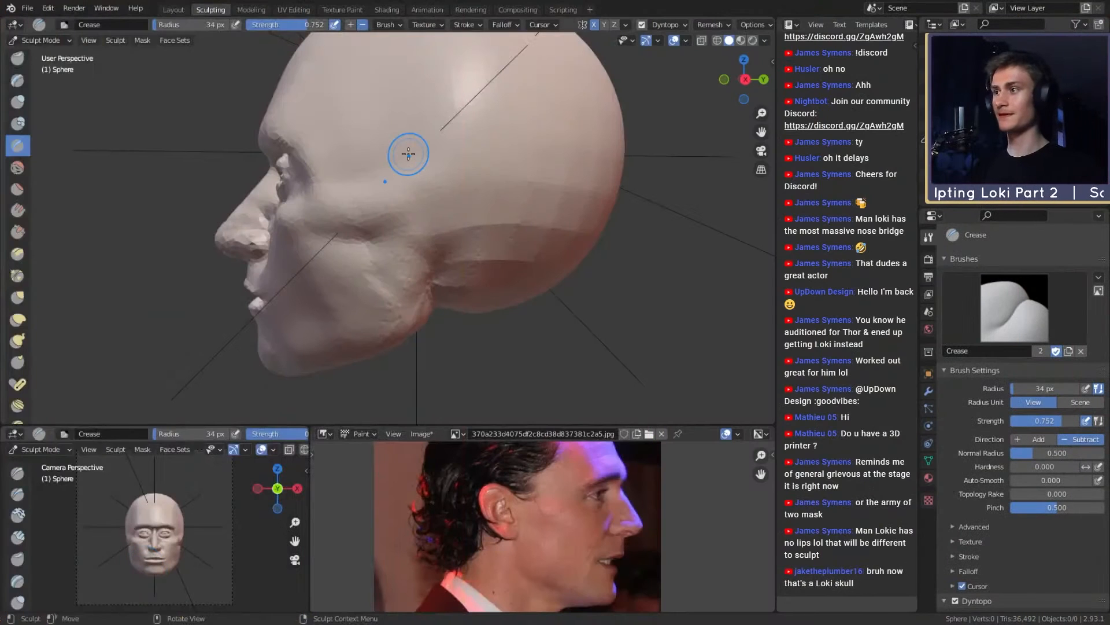
middle_drag(409, 154, 427, 259)
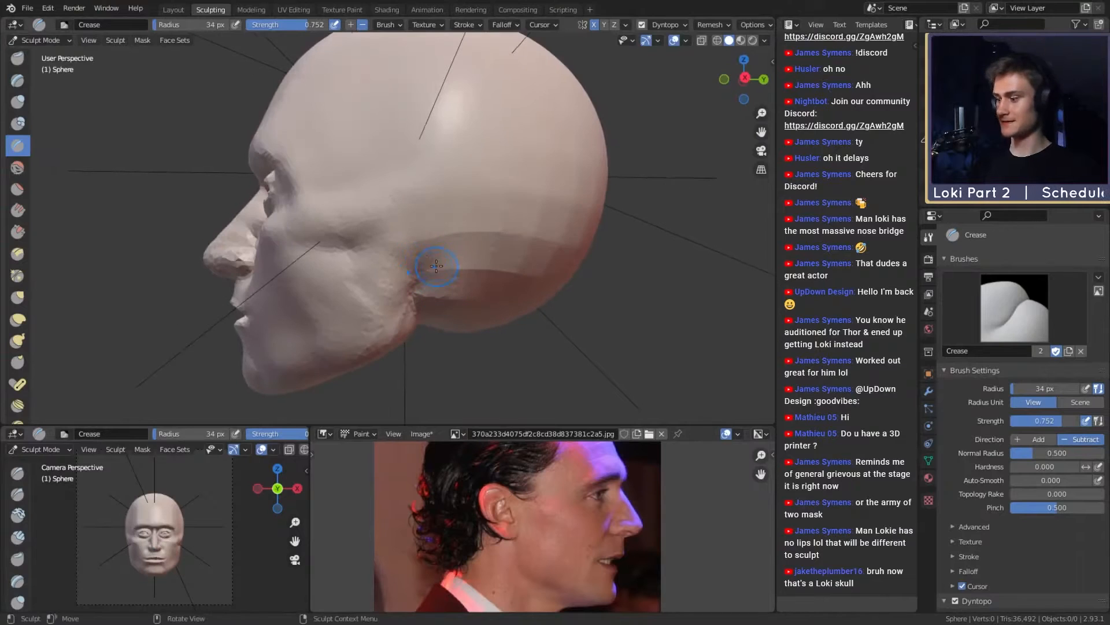
key(m)
mouse_move(419, 264)
mouse_down()
mouse_move(399, 319)
mouse_move(408, 236)
mouse_move(407, 271)
mouse_move(437, 247)
mouse_up()
key(ctrl+z)
key(ctrl+z)
Step: Mark the ear's lower and upper limits behind the jaw with the Mask brush at 22 px radius, and undo the marks
middle_drag(439, 286, 405, 270)
scroll(432, 289, up, 1)
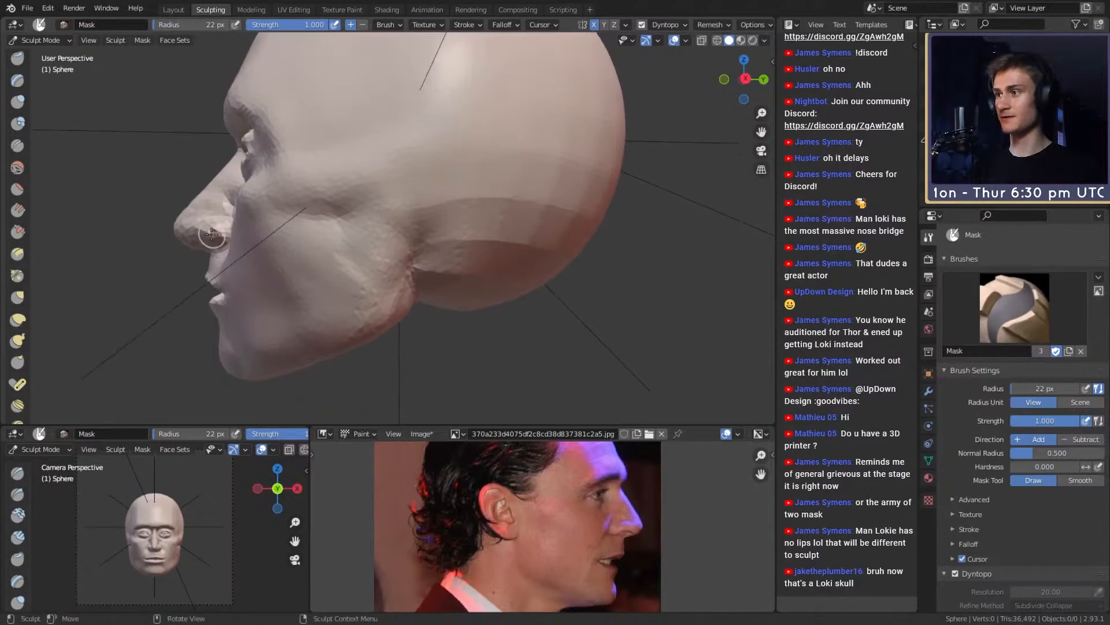
drag(434, 239, 445, 240)
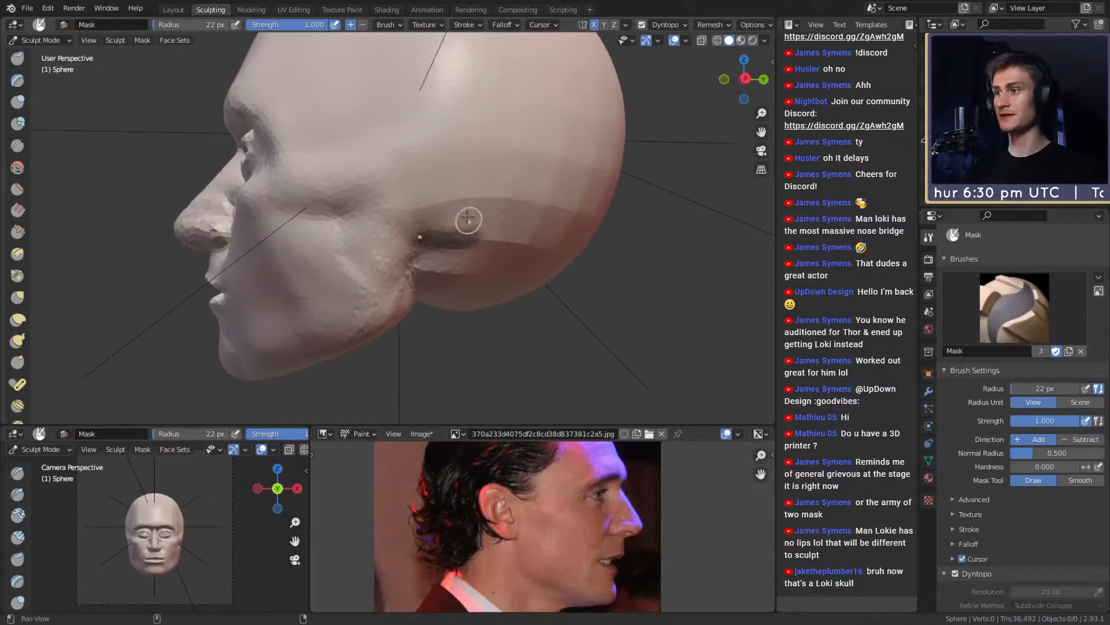
shift+middle_drag(467, 217, 455, 225)
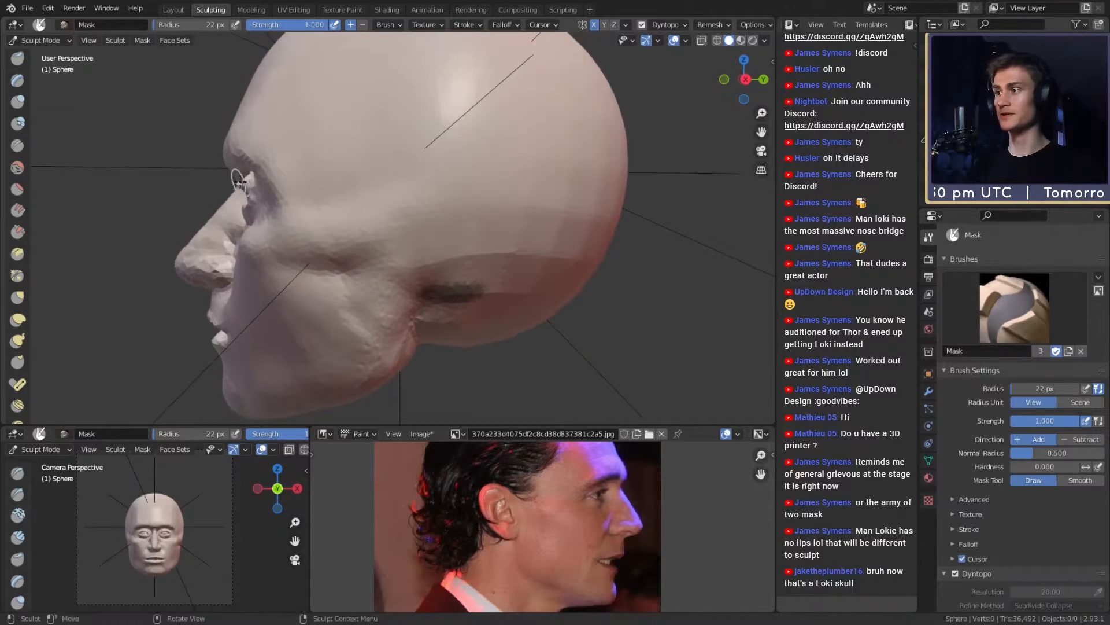
middle_drag(239, 181, 236, 184)
drag(425, 182, 478, 181)
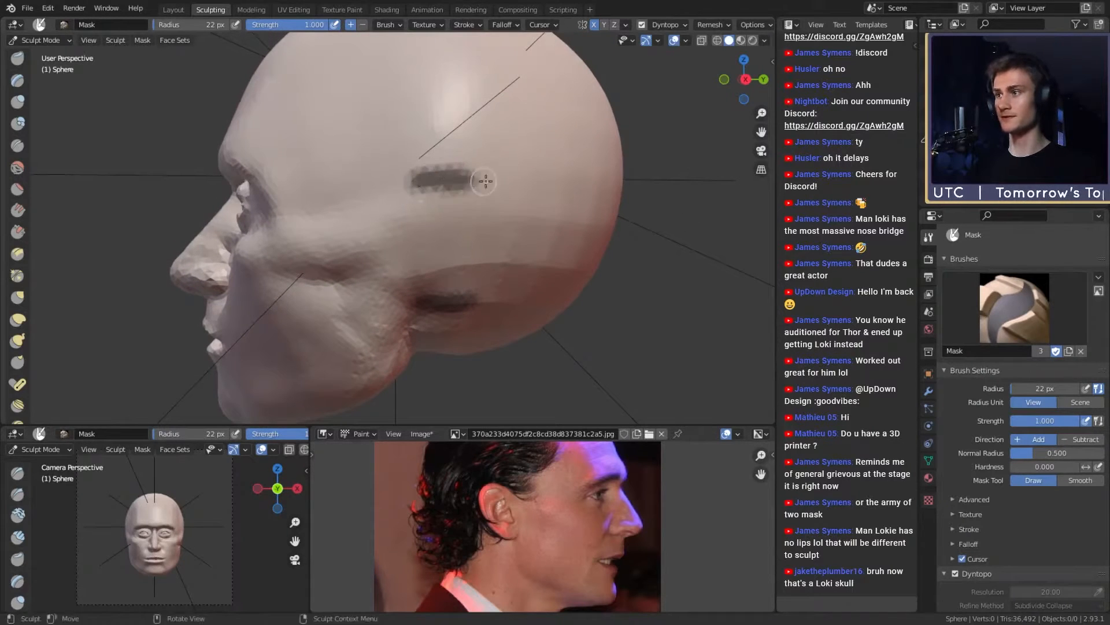
scroll(462, 277, down, 3)
scroll(463, 283, up, 4)
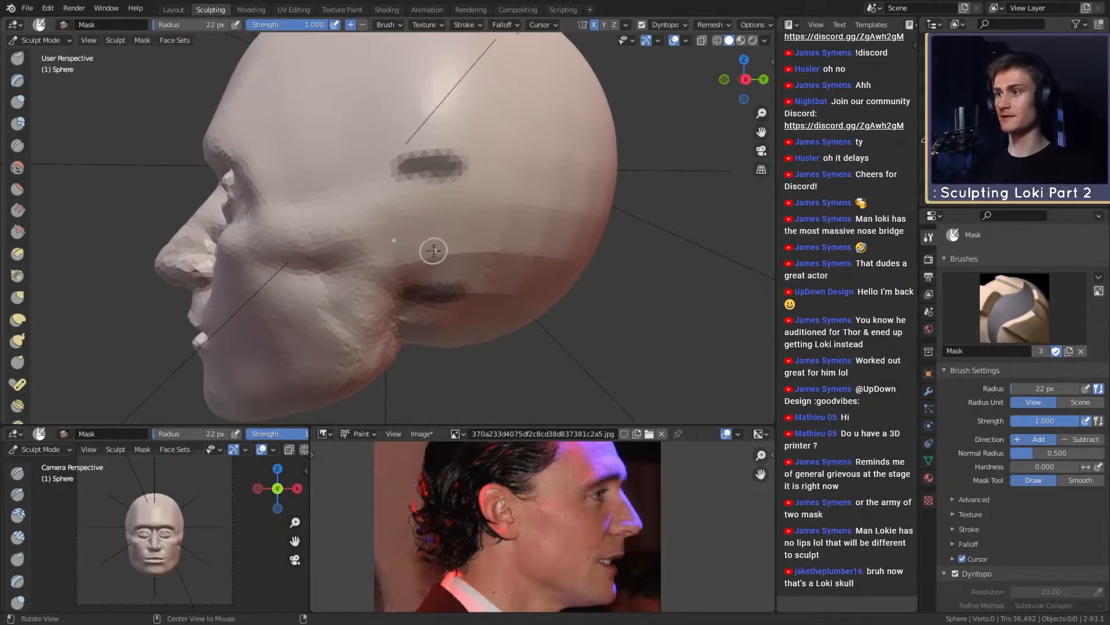
key(ctrl+z)
Step: Paint a filled ear shape above and behind the jaw with the Mask brush at 22 px radius, and invert the mask
mouse_move(417, 280)
mouse_down()
mouse_move(423, 185)
mouse_move(414, 235)
mouse_up()
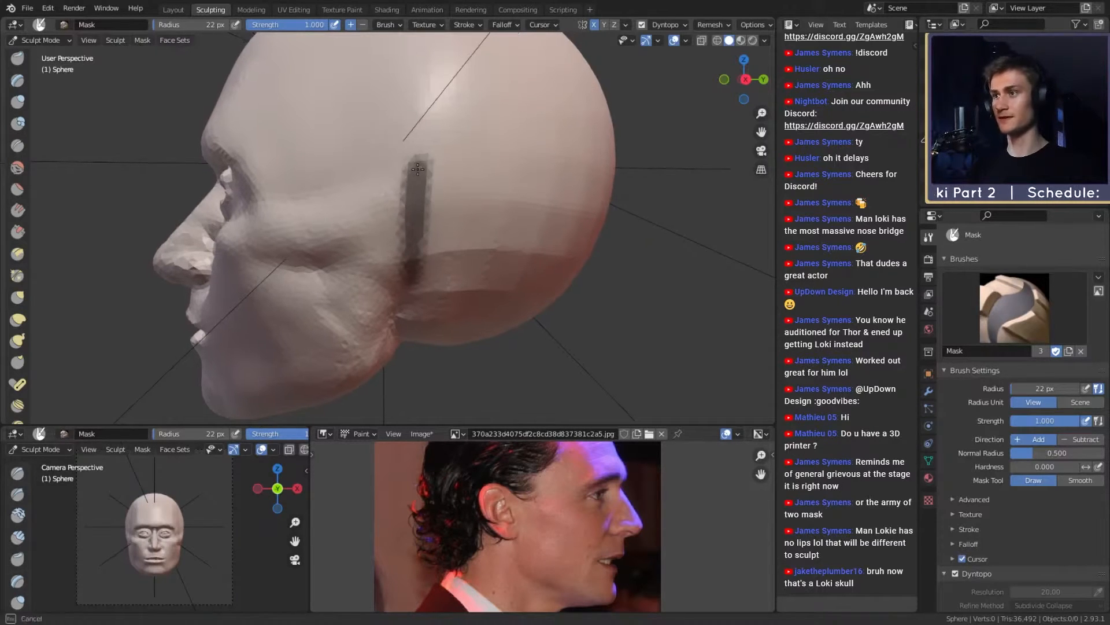
drag(416, 173, 465, 197)
drag(444, 236, 444, 193)
drag(438, 260, 420, 282)
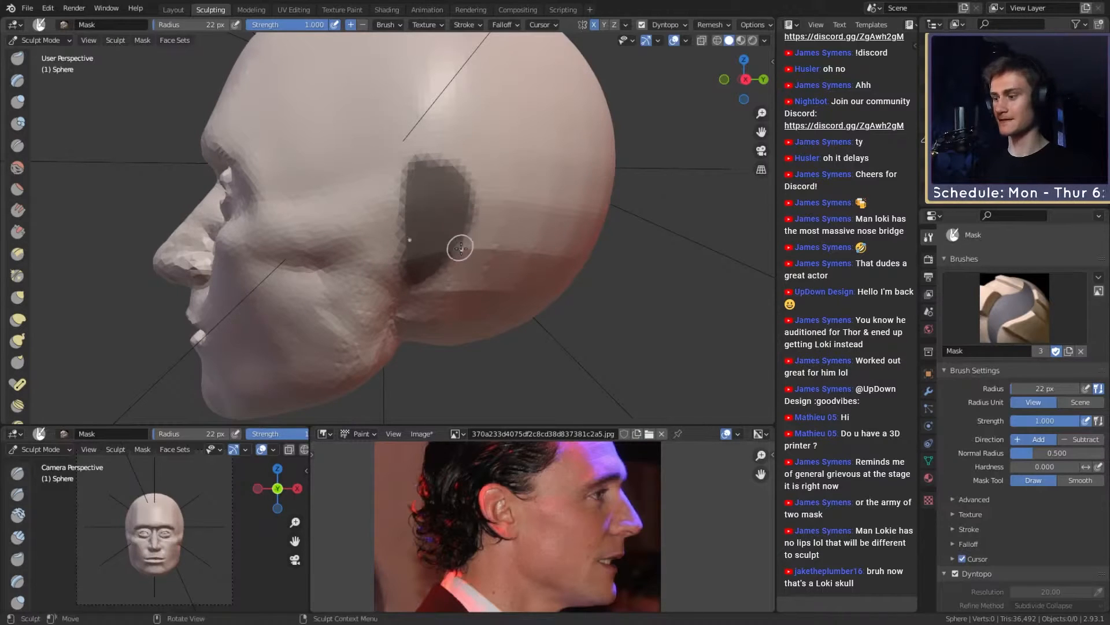
key(ctrl+i)
Step: Pull the unmasked ear area outward from the side of the head with the Snake Hook brush
key(k)
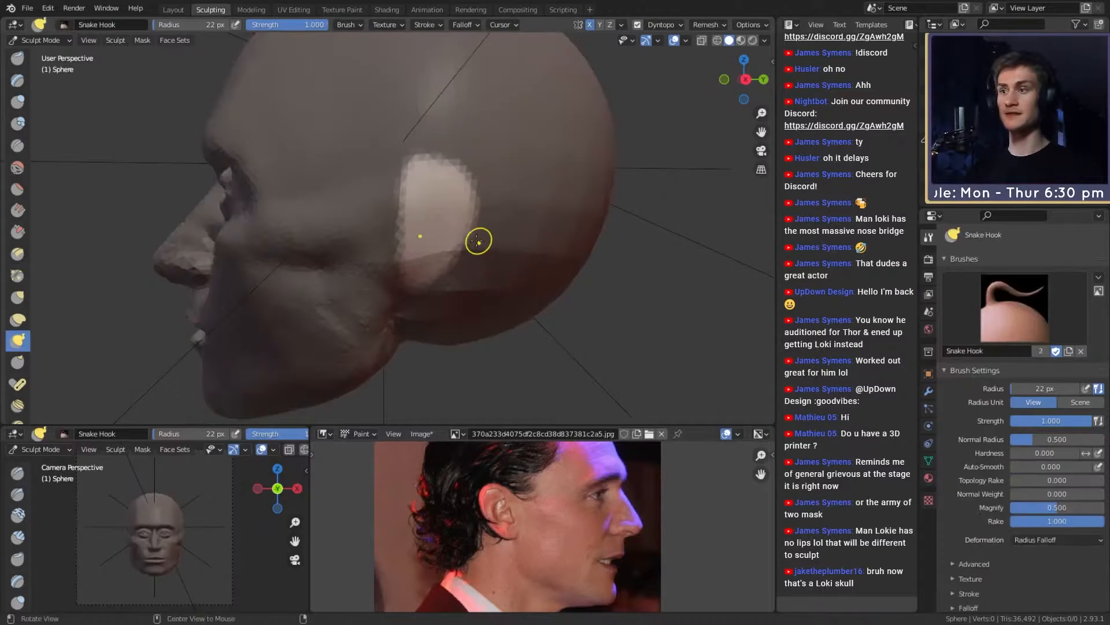
mouse_move(479, 242)
middle_down()
mouse_move(558, 243)
mouse_move(480, 241)
middle_up()
scroll(492, 243, down, 3)
scroll(445, 242, up, 1)
key(f)
click(554, 239)
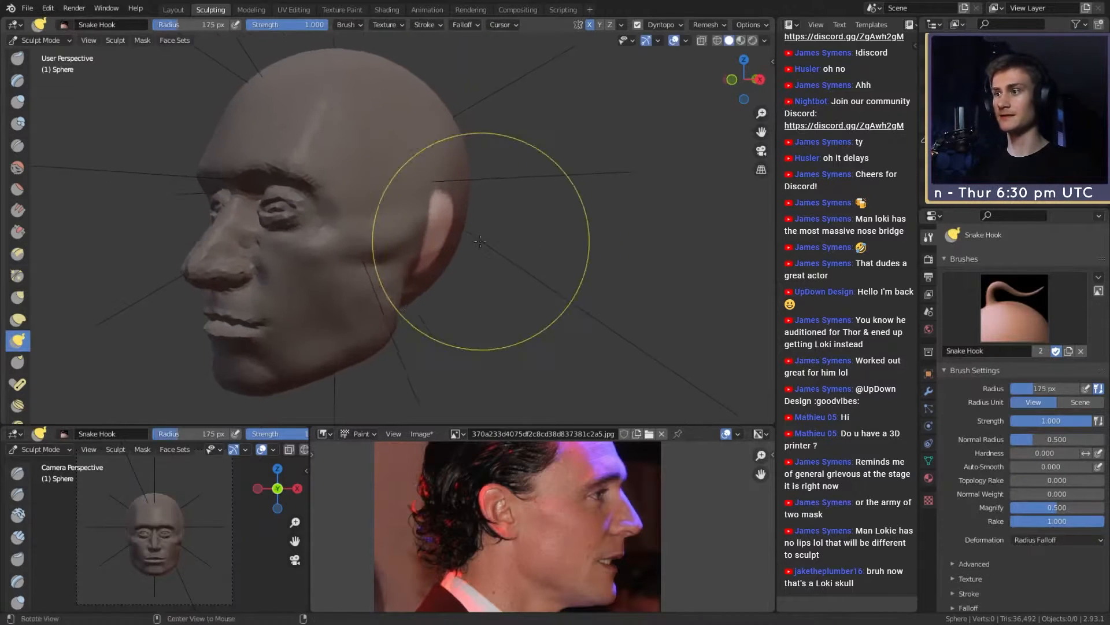
key(f)
click(575, 237)
drag(451, 232, 492, 218)
Step: Pull the upper part of the ear upward with the Snake Hook brush at 101 px radius
key(f)
click(541, 217)
middle_drag(538, 217, 497, 213)
scroll(489, 209, up, 2)
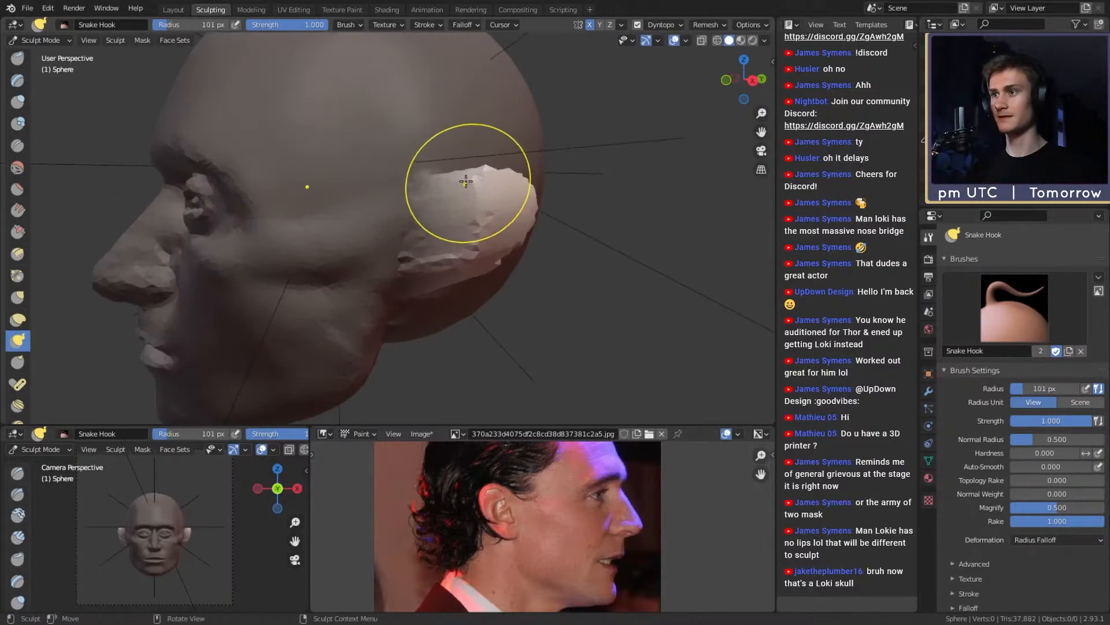
drag(467, 181, 467, 173)
middle_drag(468, 203, 449, 181)
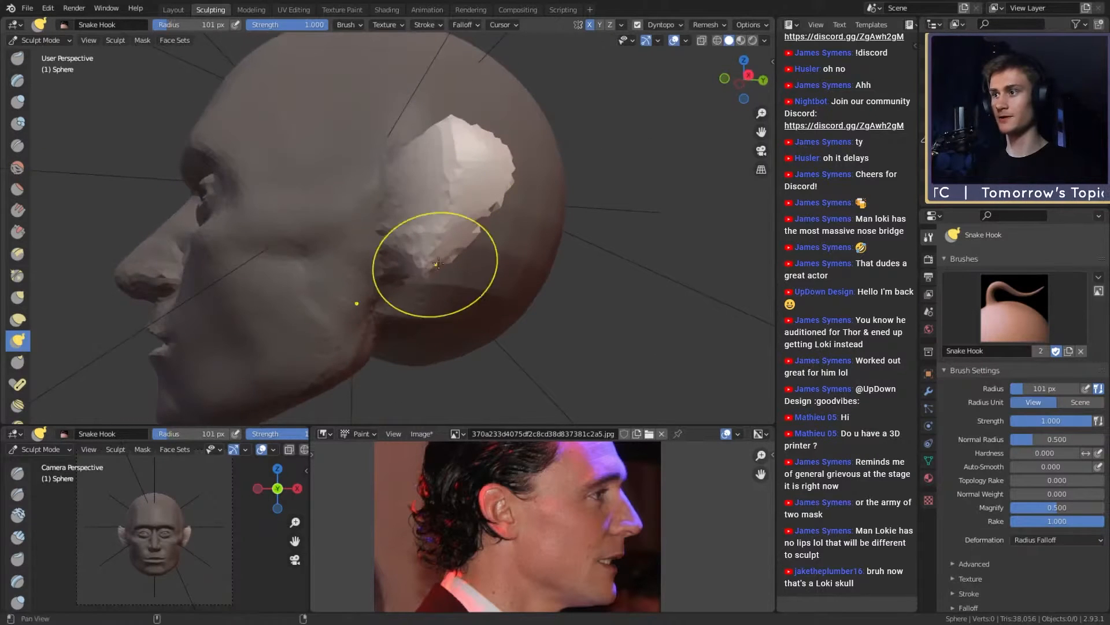
Step: Reshape the ear's upper rear edge with the Snake Hook brush at 97 px radius
key(f)
mouse_move(438, 263)
alt+mouse_down()
mouse_move(516, 268)
mouse_move(502, 241)
mouse_move(510, 252)
mouse_move(311, 247)
mouse_move(325, 282)
mouse_move(355, 286)
mouse_move(348, 298)
mouse_move(372, 278)
mouse_move(352, 238)
mouse_move(341, 243)
mouse_move(354, 231)
mouse_move(521, 243)
mouse_move(472, 237)
alt+mouse_up()
click(600, 269)
key(bracketright)
key(f)
click(538, 235)
mouse_move(487, 177)
alt+mouse_down()
mouse_move(480, 213)
mouse_move(470, 195)
alt+mouse_up()
alt+drag(480, 202, 426, 186)
scroll(426, 186, up, 2)
key(f)
click(470, 164)
drag(507, 156, 512, 142)
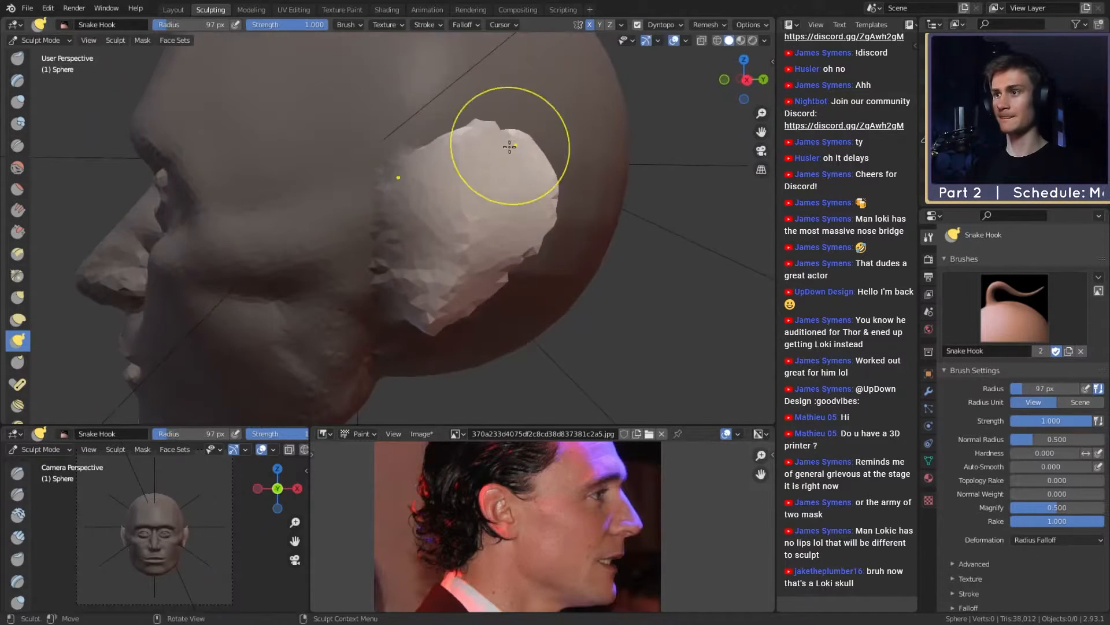
Step: Set the Snake Hook radius to 103 px and check the ear's shape and angle from behind and from the side
key(f)
mouse_move(515, 225)
alt+mouse_down()
mouse_move(529, 191)
mouse_move(451, 187)
mouse_move(509, 173)
alt+mouse_up()
click(543, 190)
key(f)
click(527, 190)
scroll(508, 179, down, 3)
alt+drag(468, 226, 295, 255)
ctrl+alt+drag(295, 254, 213, 95)
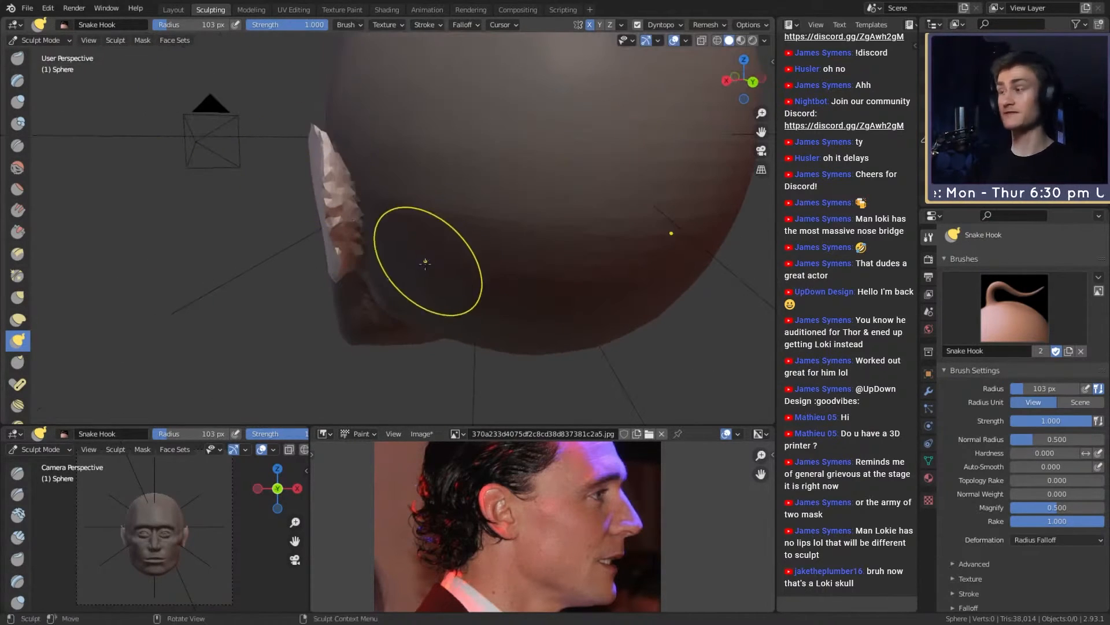
alt+drag(405, 257, 441, 270)
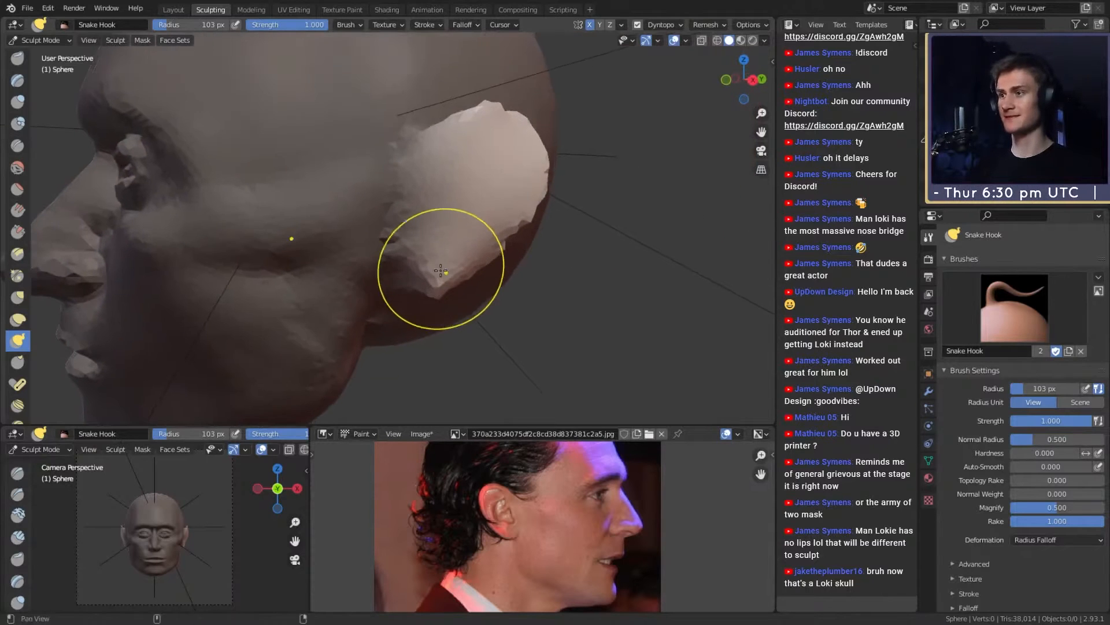
Step: Clear the sculpt mask from the head
key(alt+m)
alt+shift+drag(449, 228, 443, 248)
alt+drag(443, 248, 406, 233)
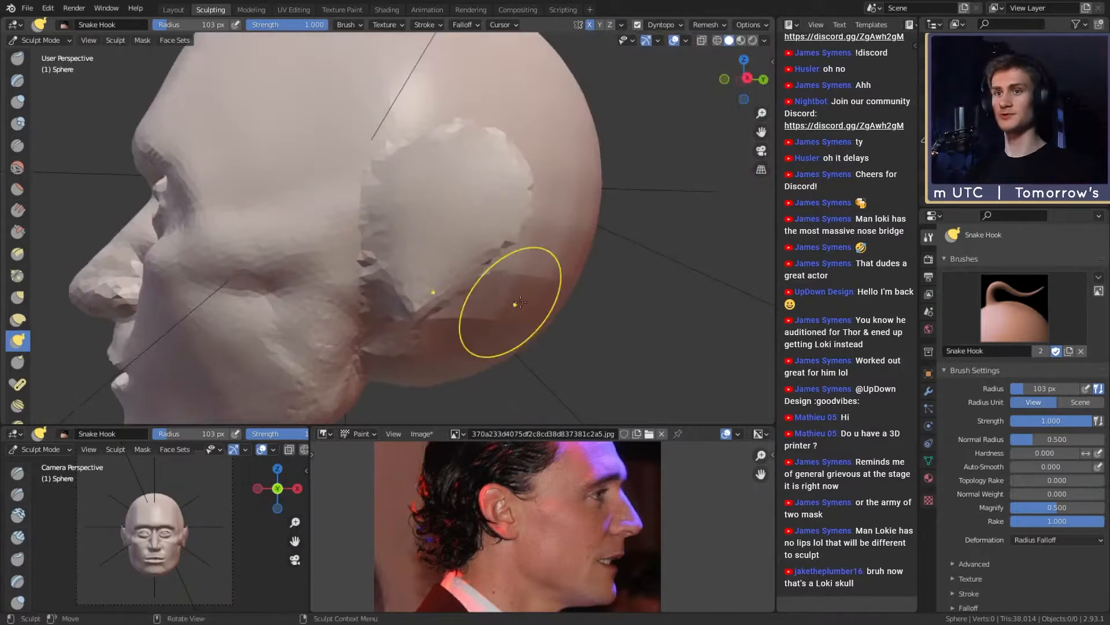
Step: Select the Crease brush and enable Front Faces Only in its advanced settings
key(shift+c)
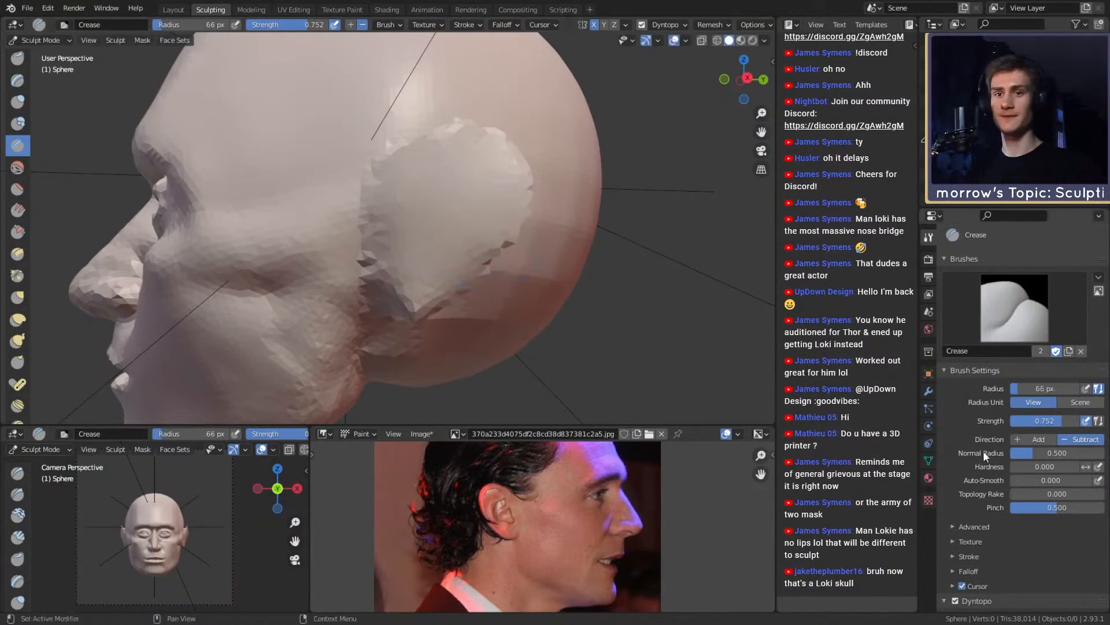
scroll(984, 450, down, 5)
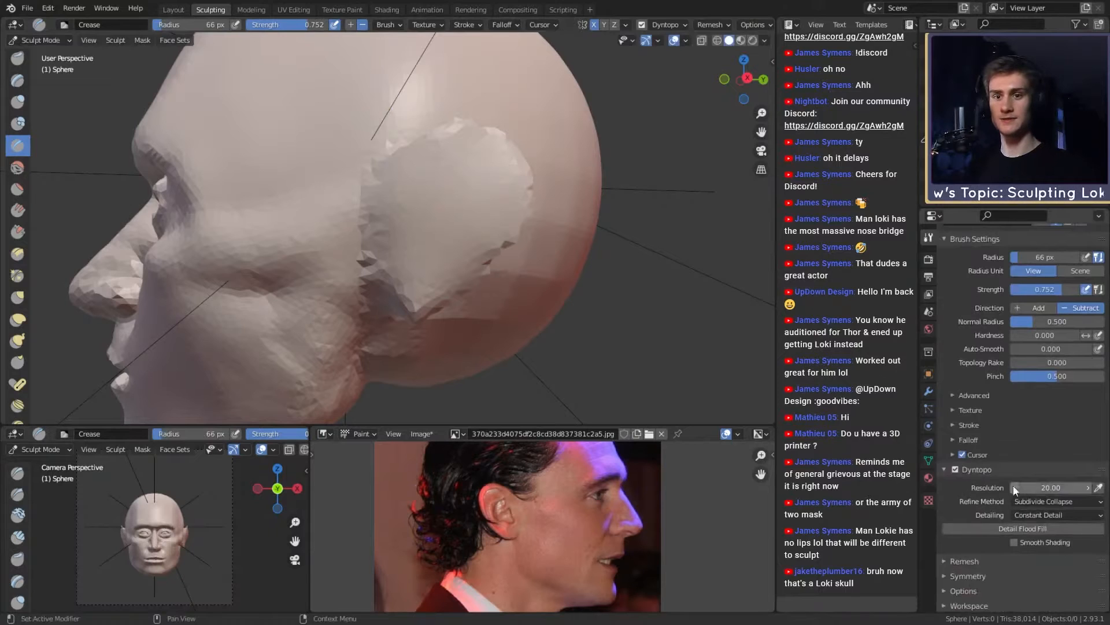
scroll(1008, 432, up, 1)
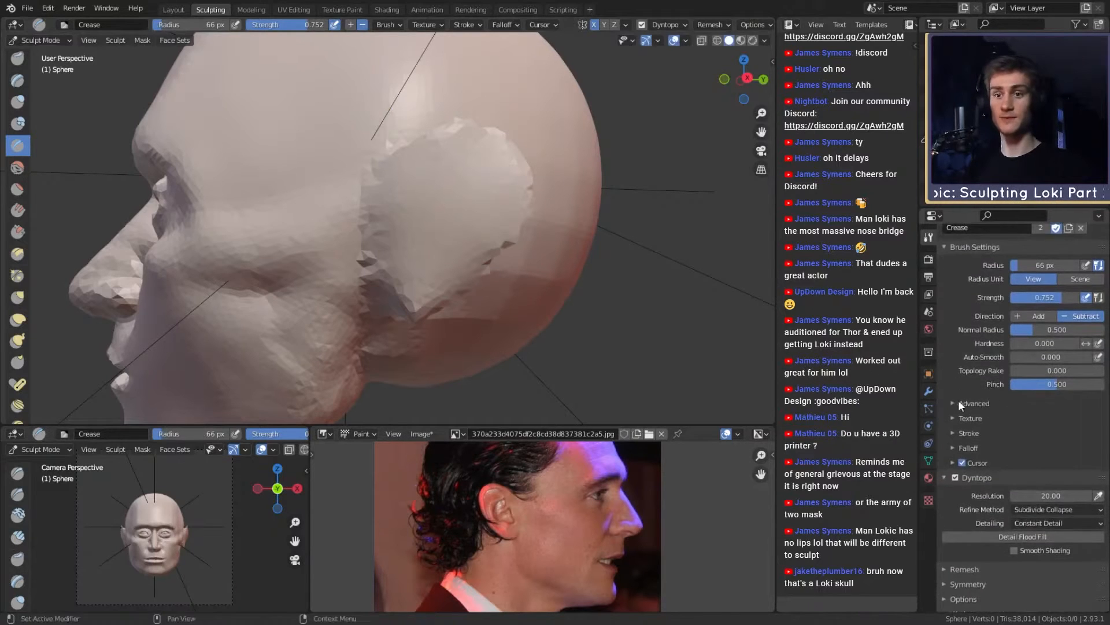
click(955, 401)
scroll(981, 419, down, 3)
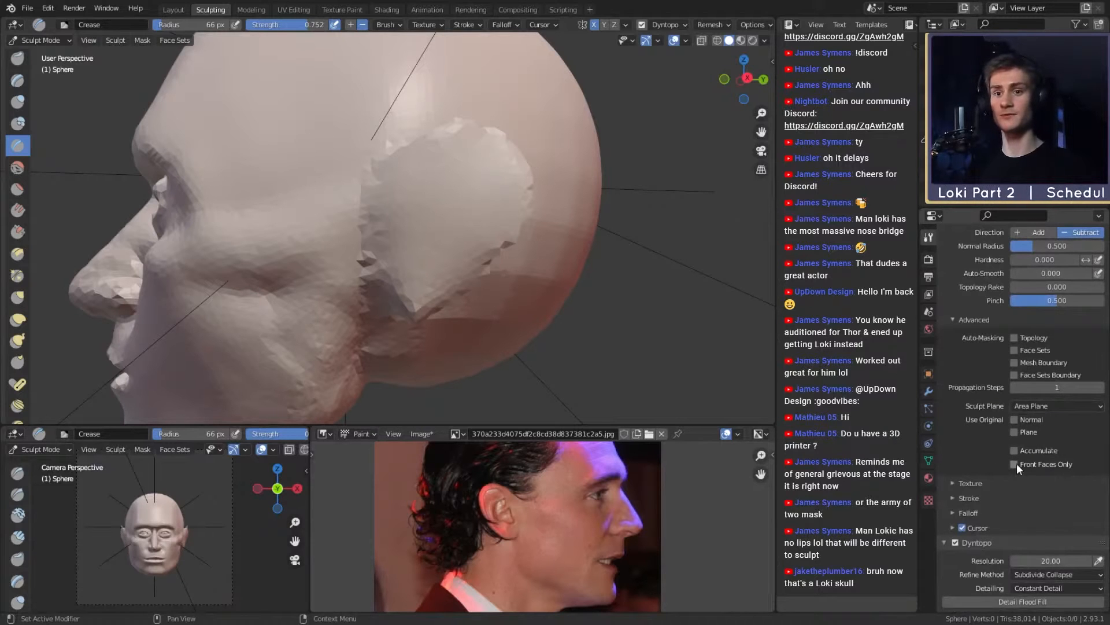
click(1014, 464)
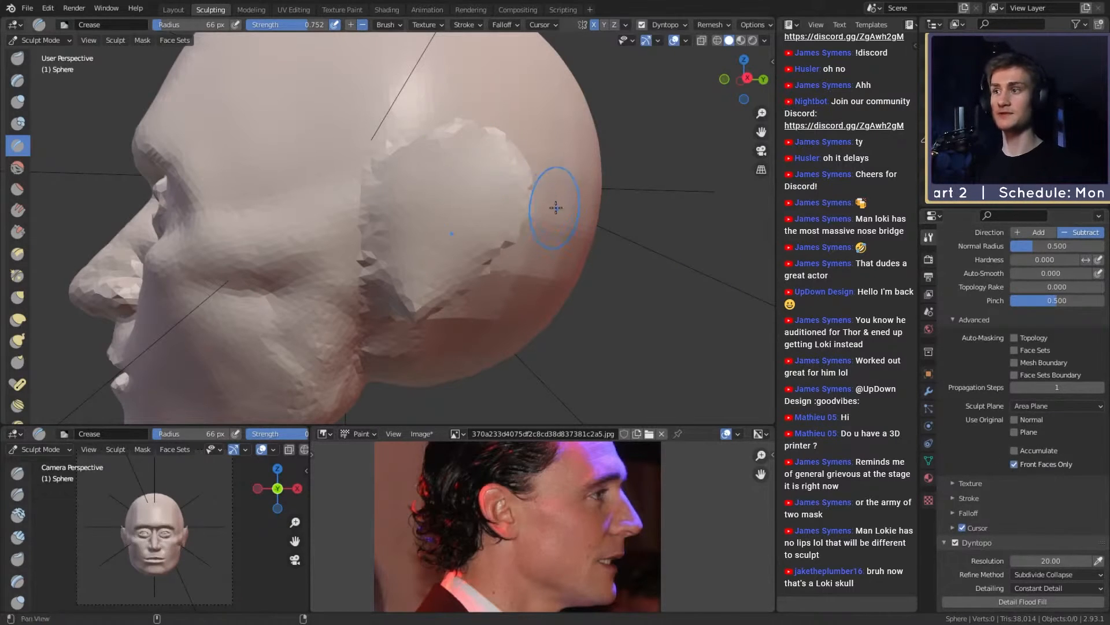
Step: Set the Crease brush radius to 84 px and try carving a dent into the upper rear of the ear
mouse_move(555, 203)
middle_down()
mouse_move(485, 236)
mouse_move(368, 238)
mouse_move(556, 236)
mouse_move(518, 218)
mouse_move(510, 230)
mouse_move(720, 413)
middle_up()
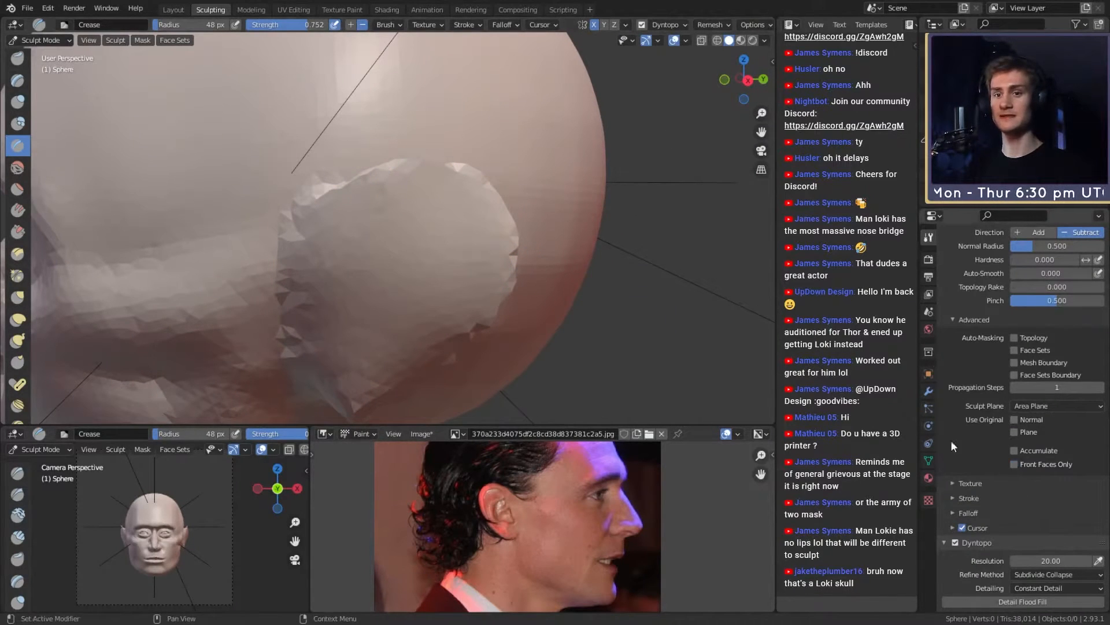
key(bracketright)
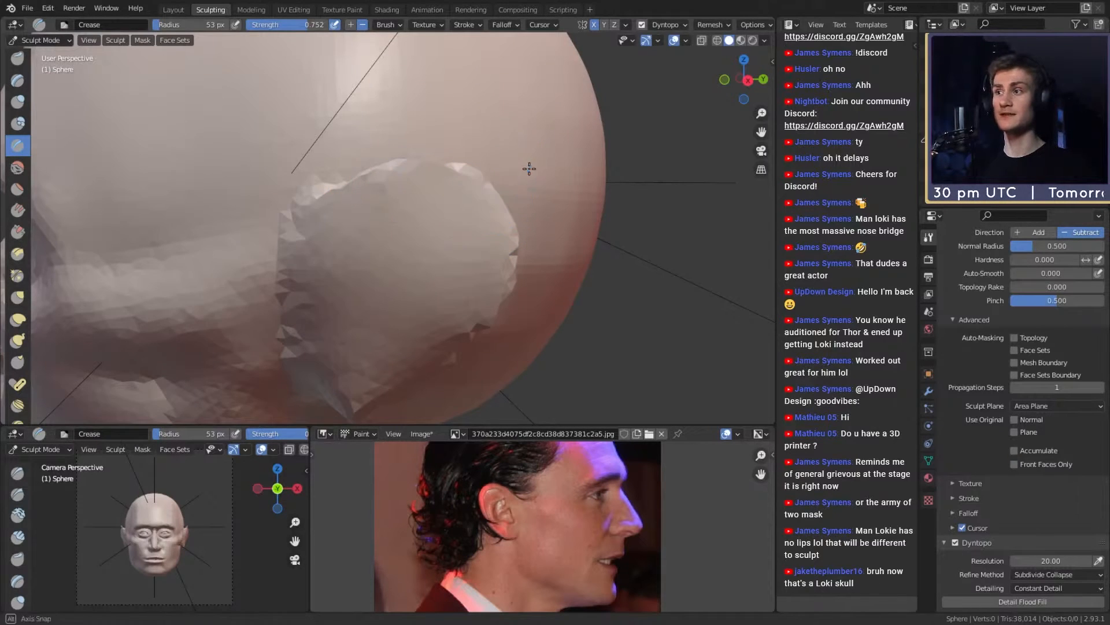
middle_drag(528, 169, 390, 180)
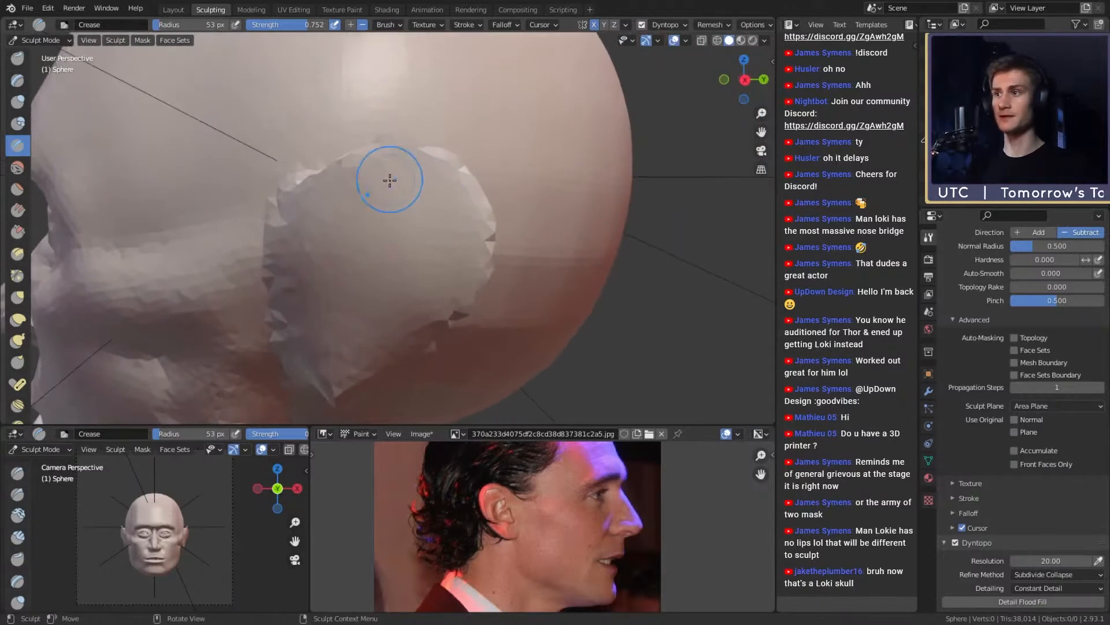
middle_drag(464, 186, 471, 186)
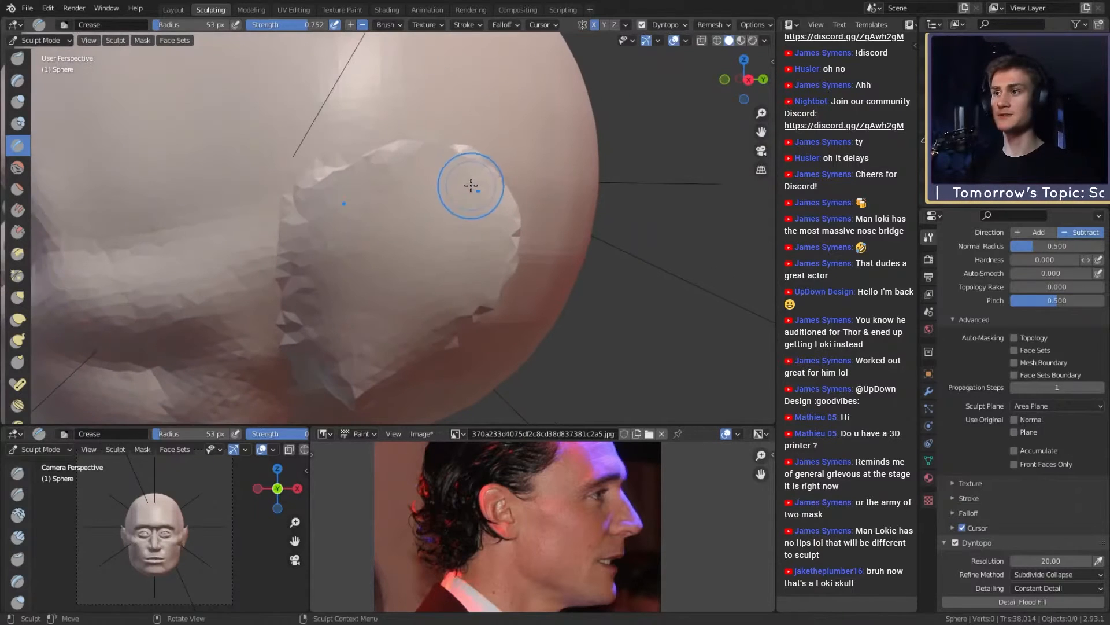
key(f)
click(470, 187)
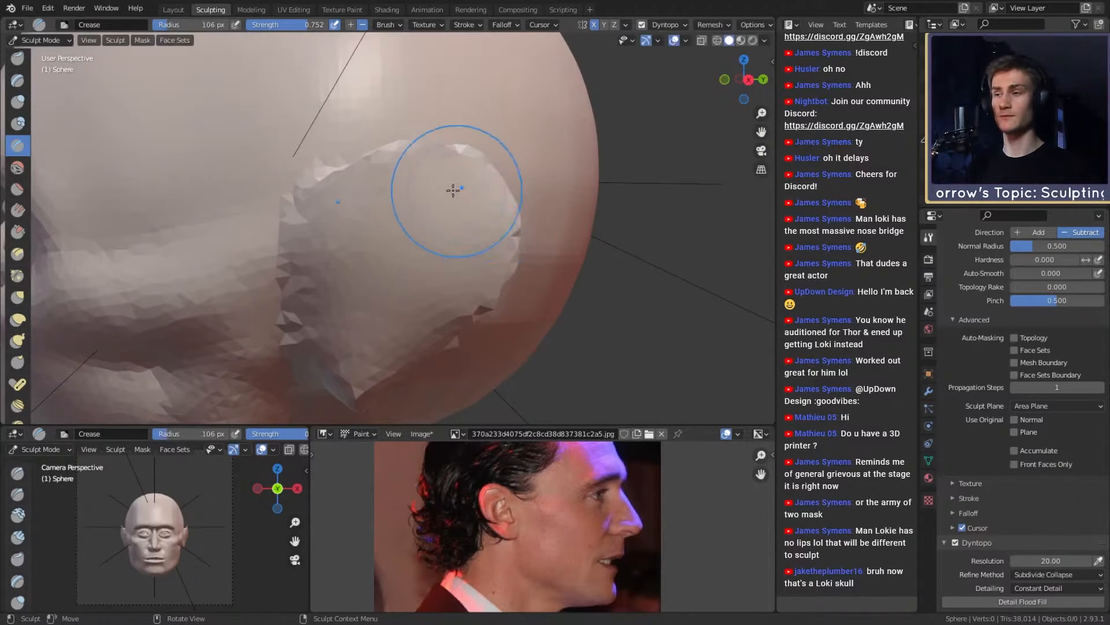
key(f)
click(457, 186)
drag(484, 228, 485, 230)
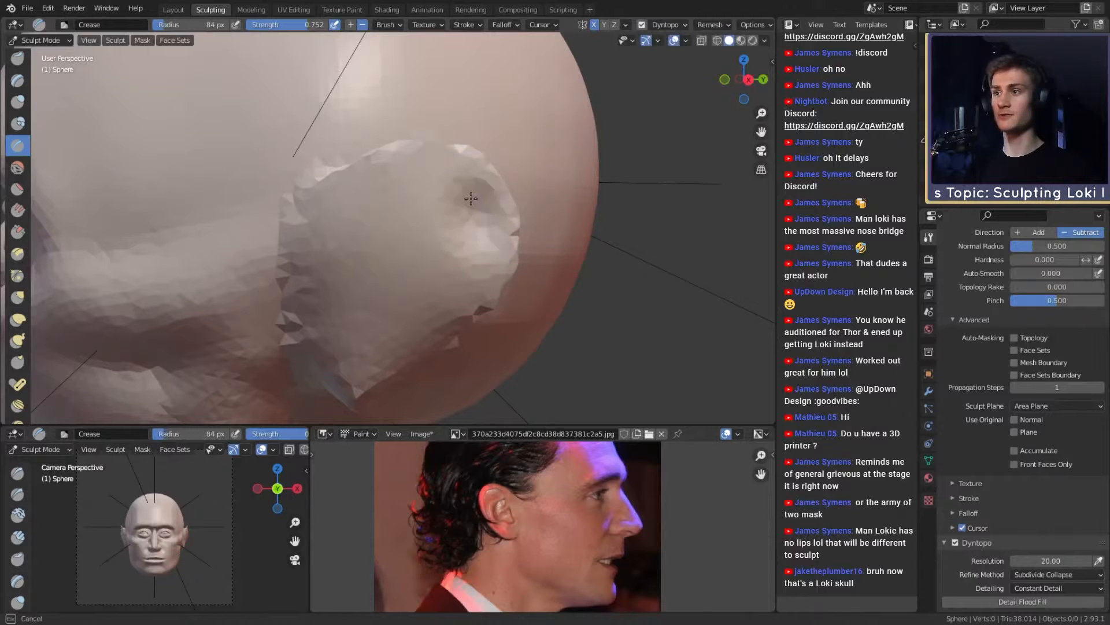
Step: Try a crease along the ear's rear rim with a 61 px brush radius and undo it
mouse_move(506, 213)
middle_down()
mouse_move(409, 215)
mouse_move(475, 222)
middle_up()
shift+drag(475, 239, 434, 225)
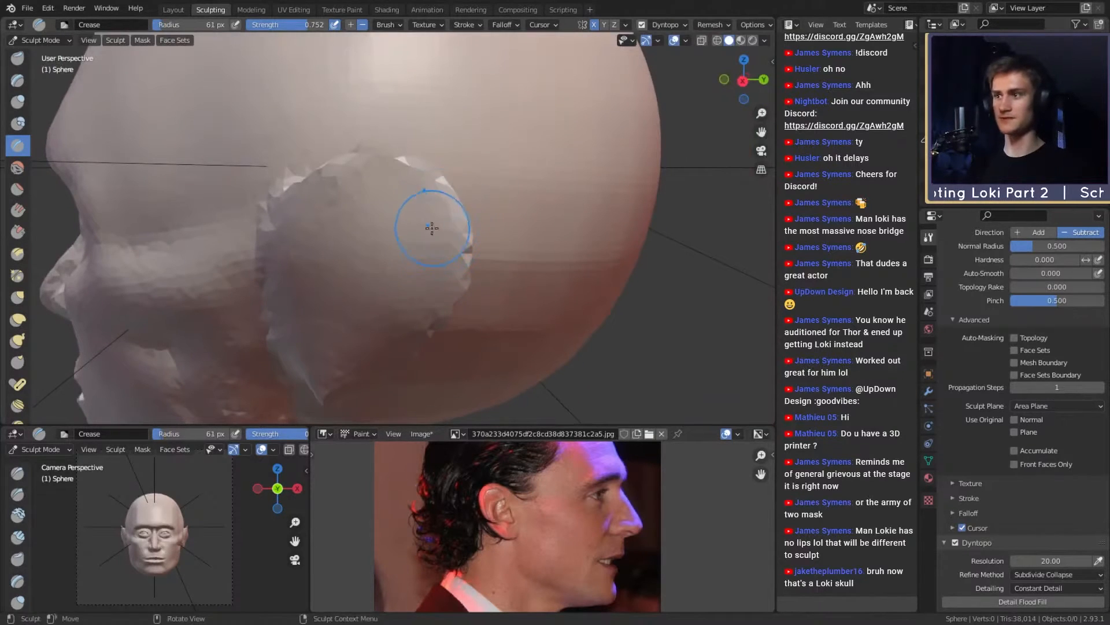
drag(420, 185, 455, 240)
mouse_move(455, 240)
middle_down()
mouse_move(337, 233)
mouse_move(520, 220)
middle_up()
key(ctrl+z)
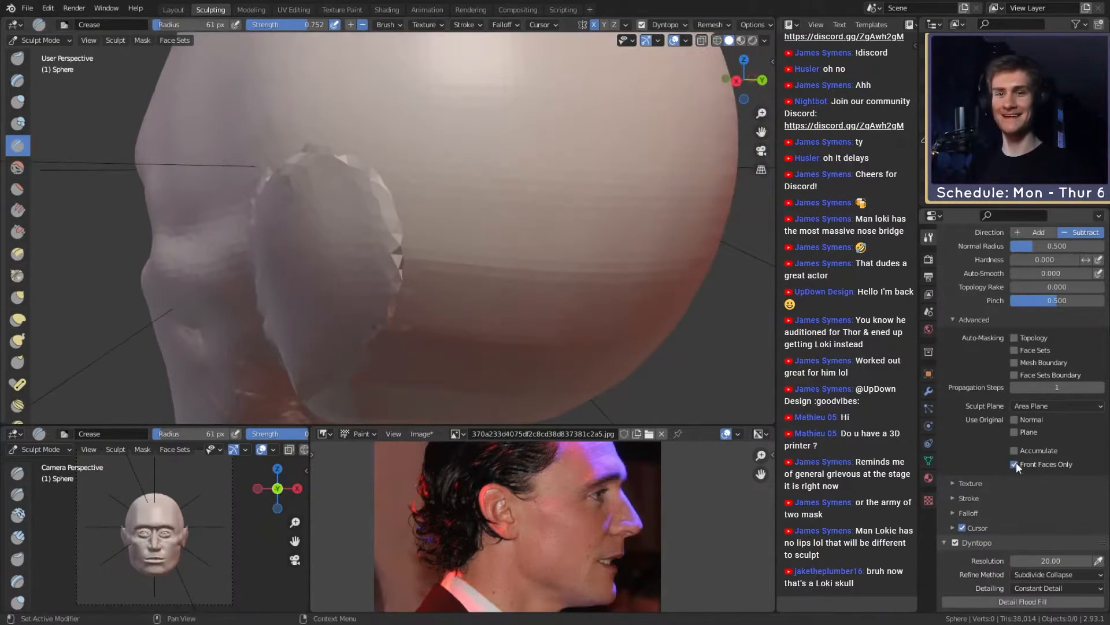
Step: Disable Front Faces Only for the Crease brush and try a large stroke inside the ear's rear edge
click(1017, 463)
middle_drag(425, 215, 489, 211)
key(f)
click(525, 208)
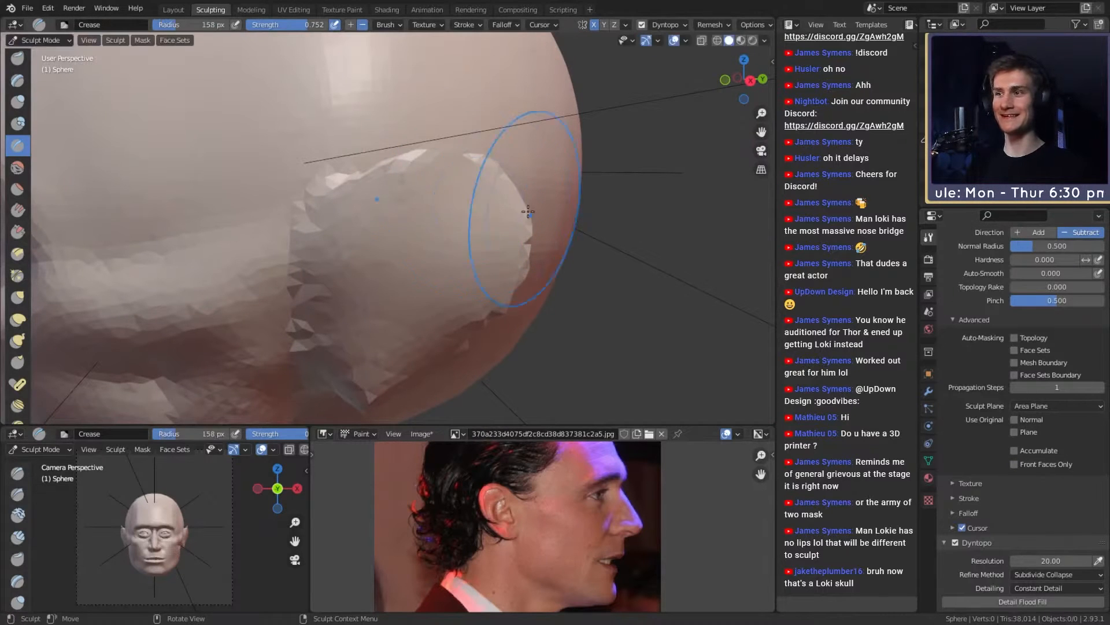
drag(489, 176, 491, 212)
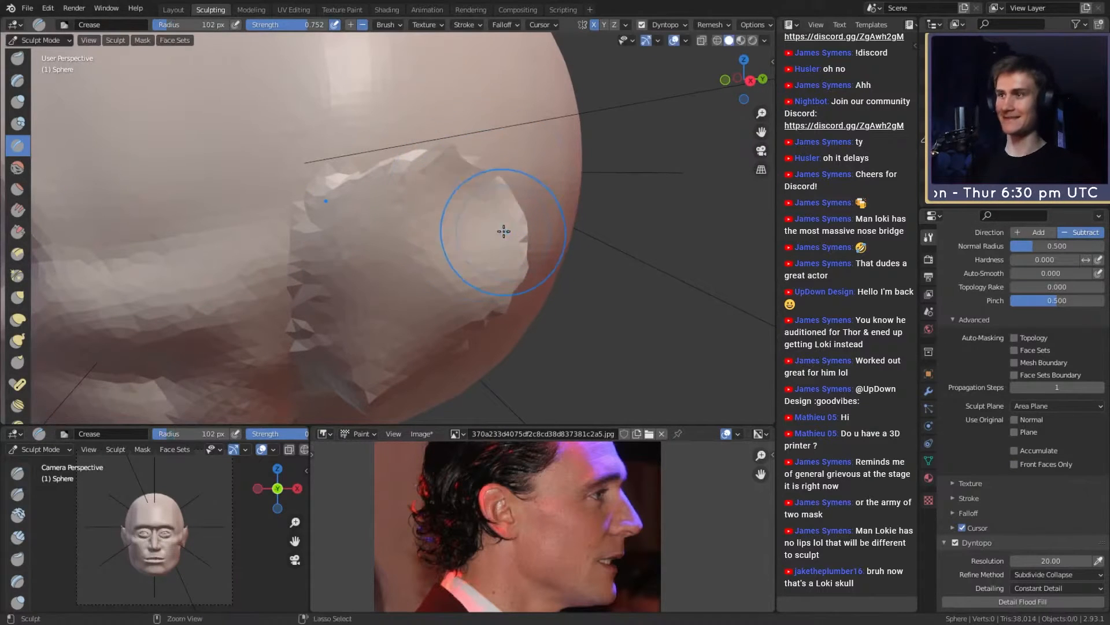
Step: Try building up the upper rear of the ear with the Clay Strips brush at 55 px radius
key(c)
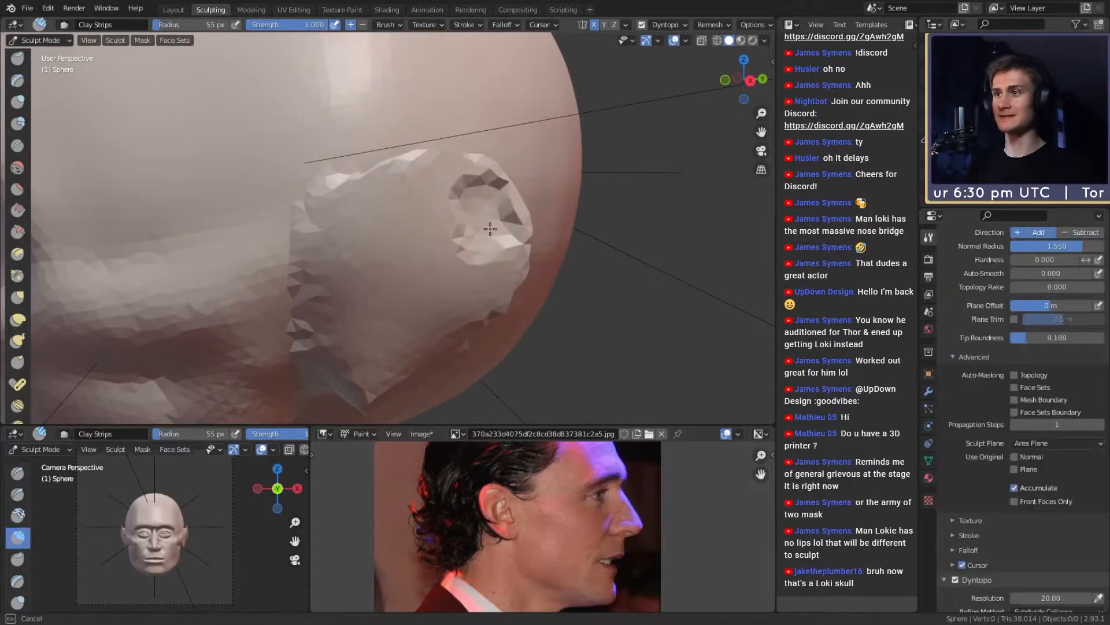
middle_drag(515, 222, 491, 209)
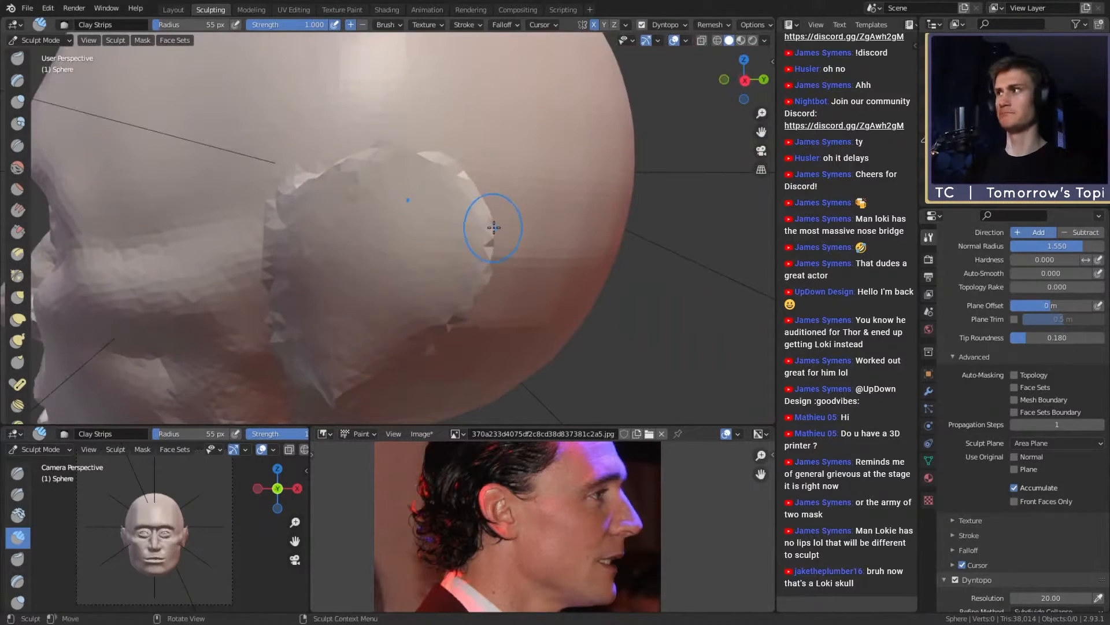
mouse_move(473, 235)
middle_down()
mouse_move(495, 176)
mouse_move(449, 200)
mouse_move(447, 227)
mouse_move(407, 214)
mouse_move(298, 227)
mouse_move(391, 220)
mouse_move(322, 244)
mouse_move(317, 214)
mouse_move(472, 201)
middle_up()
scroll(496, 176, down, 6)
scroll(449, 201, up, 5)
Step: Reduce the Clay Strips radius to 53 px and try a short stroke inside the ear's upper rear edge
key(f)
click(429, 214)
key(f)
mouse_move(471, 201)
ctrl+alt+mouse_down()
mouse_move(472, 231)
mouse_move(422, 228)
mouse_move(414, 198)
ctrl+alt+mouse_up()
click(457, 230)
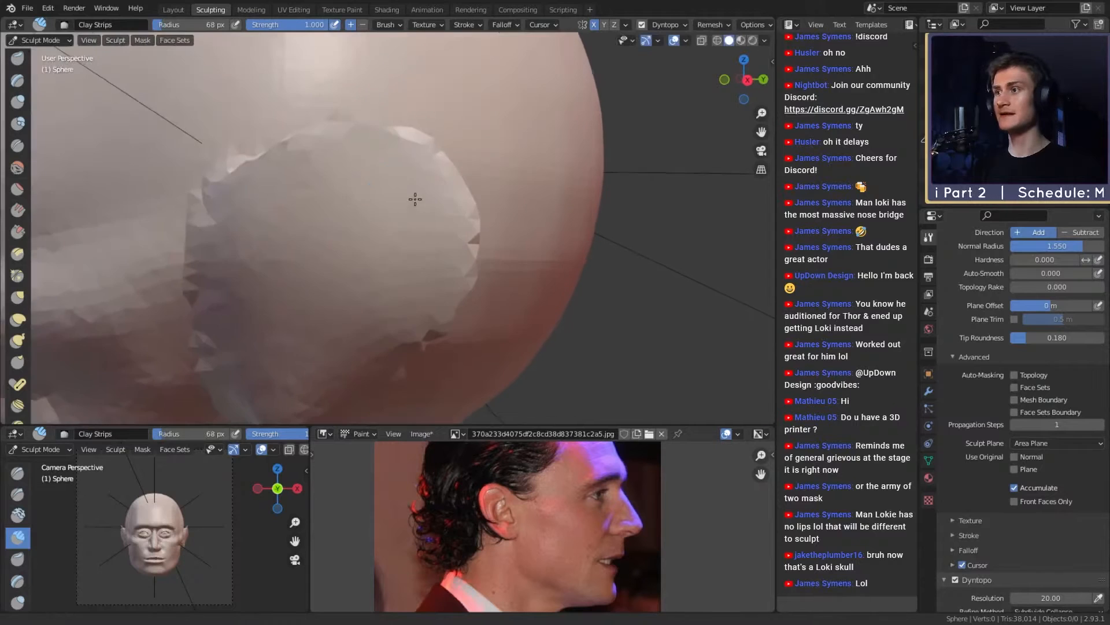
key(f)
click(400, 204)
key(f)
click(392, 180)
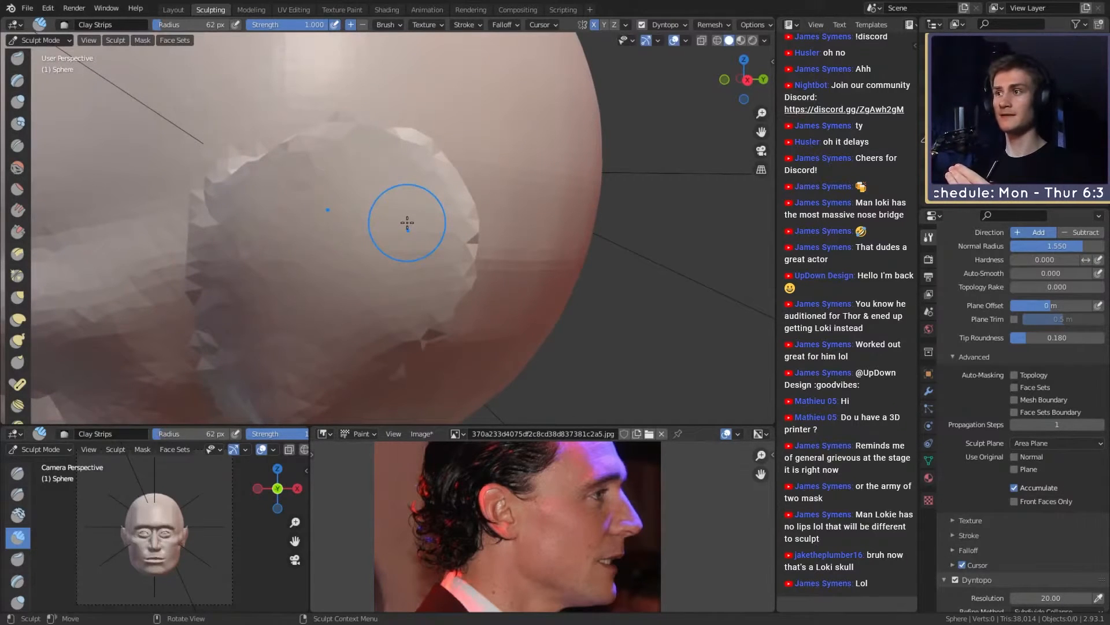
key(f)
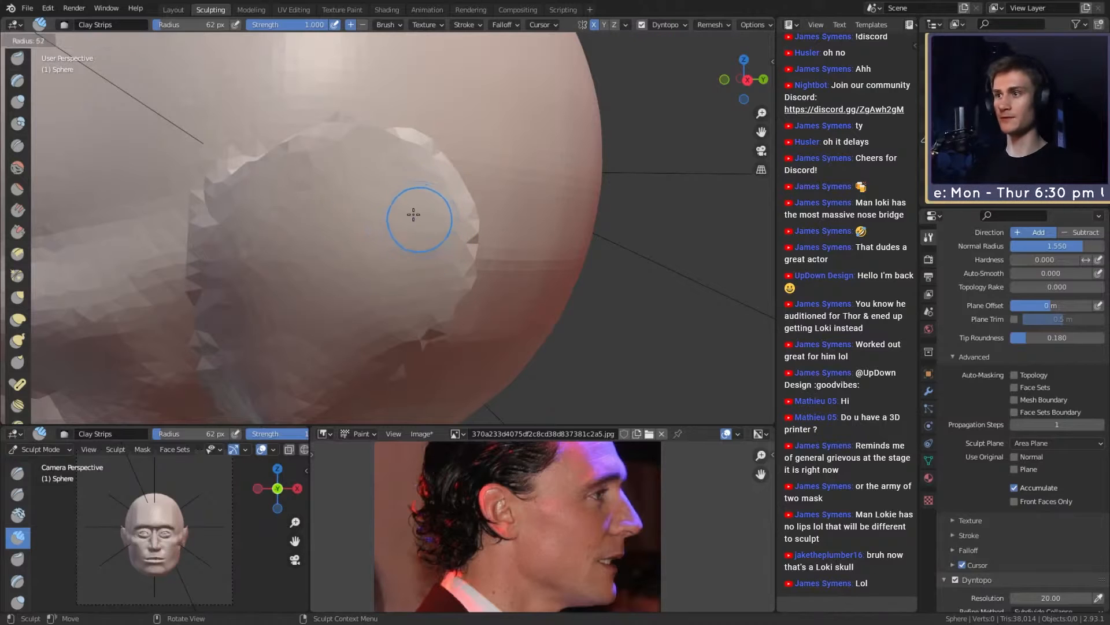
click(417, 216)
drag(414, 189, 433, 227)
Step: Inspect the ear from behind and try another Clay Strips stroke on its rear outer surface
mouse_move(490, 210)
middle_down()
mouse_move(310, 214)
mouse_move(382, 205)
mouse_move(409, 218)
mouse_move(511, 218)
middle_up()
middle_drag(426, 231, 476, 231)
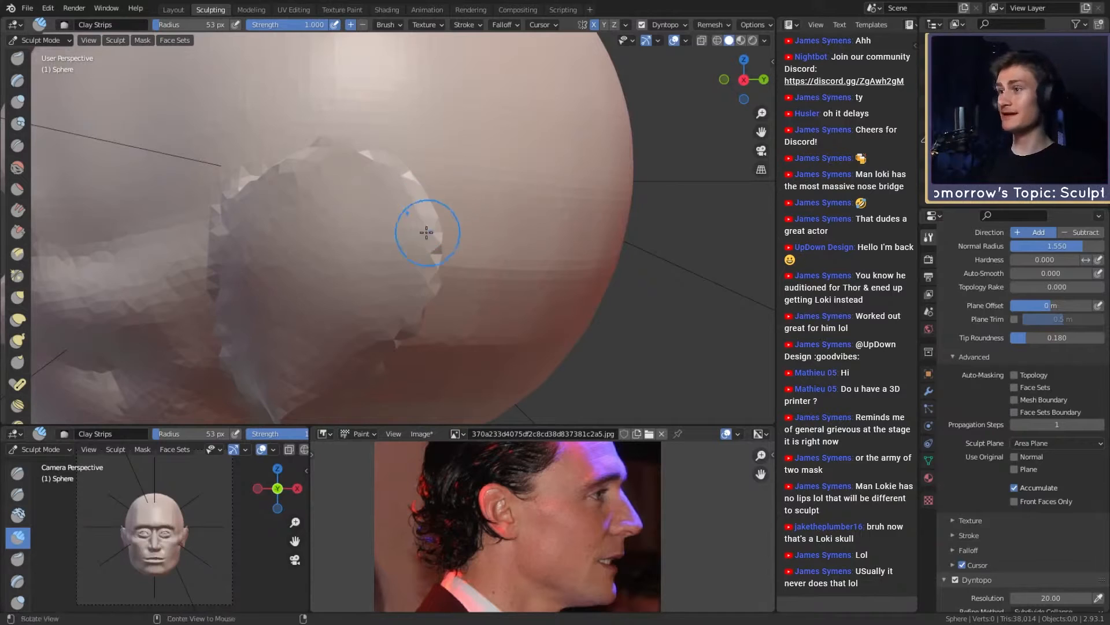
mouse_move(431, 223)
middle_down()
mouse_move(449, 218)
mouse_move(378, 237)
mouse_move(358, 213)
middle_up()
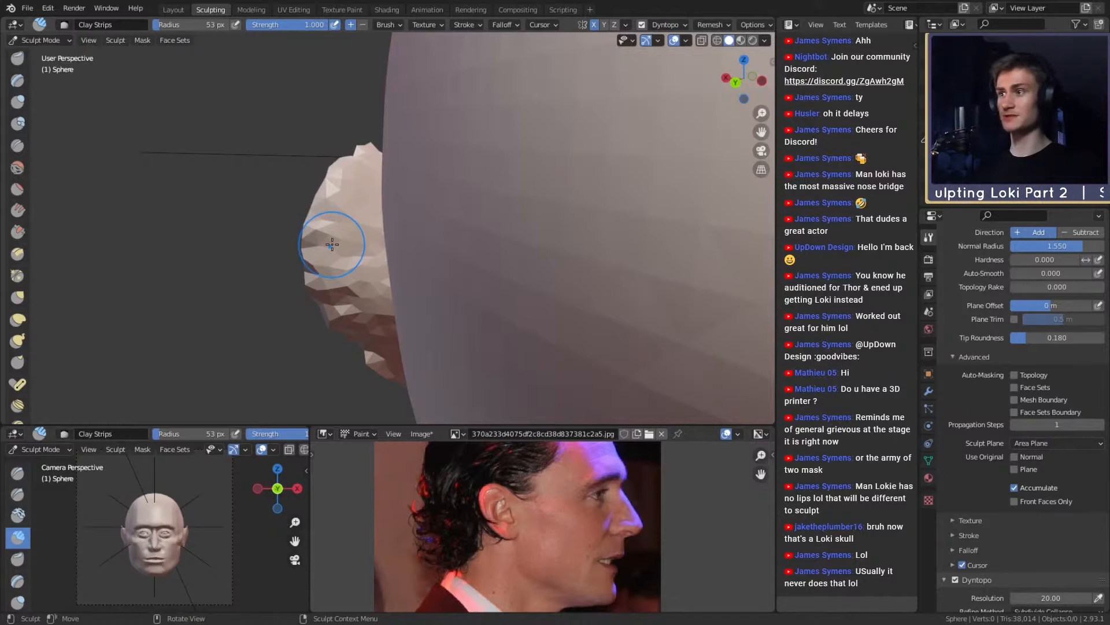
middle_drag(335, 236, 488, 218)
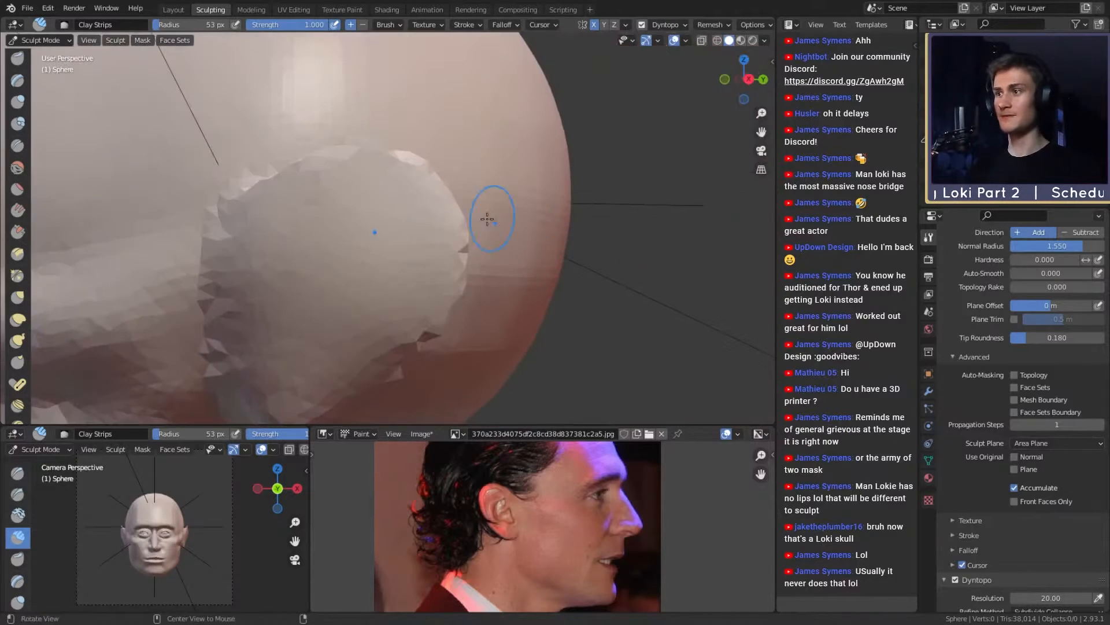
drag(409, 226, 418, 241)
mouse_move(418, 242)
middle_down()
mouse_move(343, 242)
mouse_move(350, 211)
mouse_move(426, 255)
mouse_move(451, 243)
mouse_move(557, 259)
middle_up()
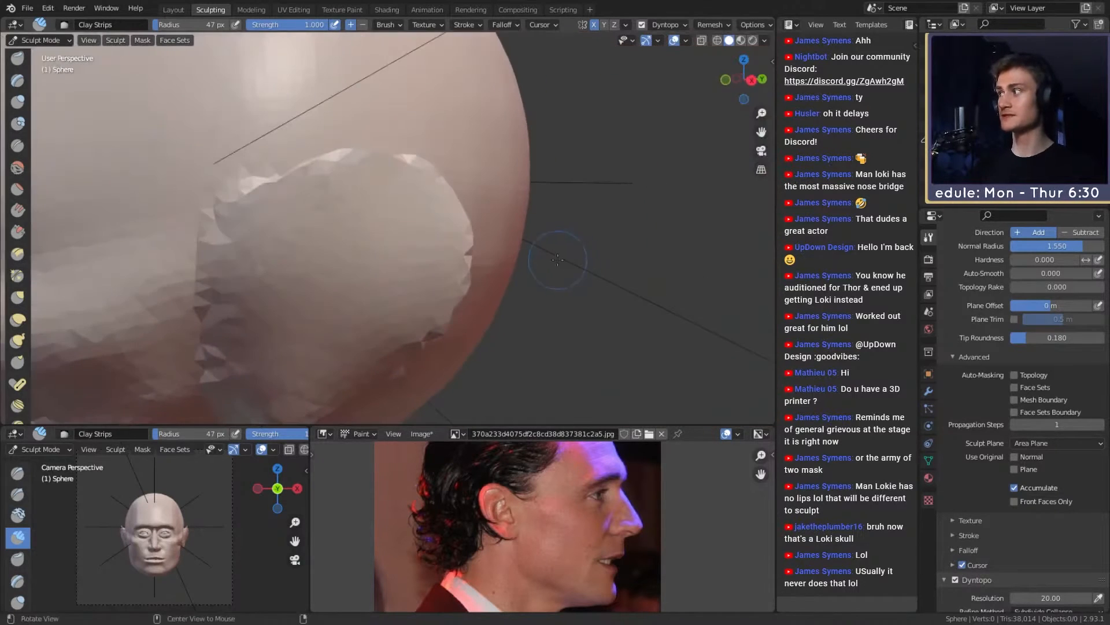
Step: Enable Front Faces Only for both the Clay Strips and Crease brushes
click(1014, 501)
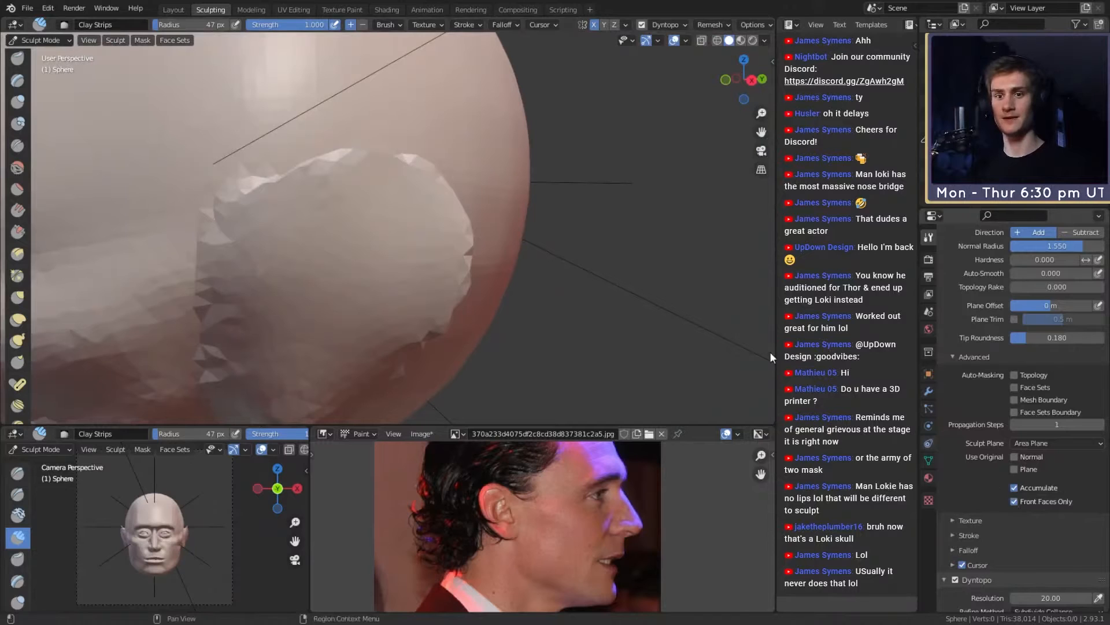
key(shift+c)
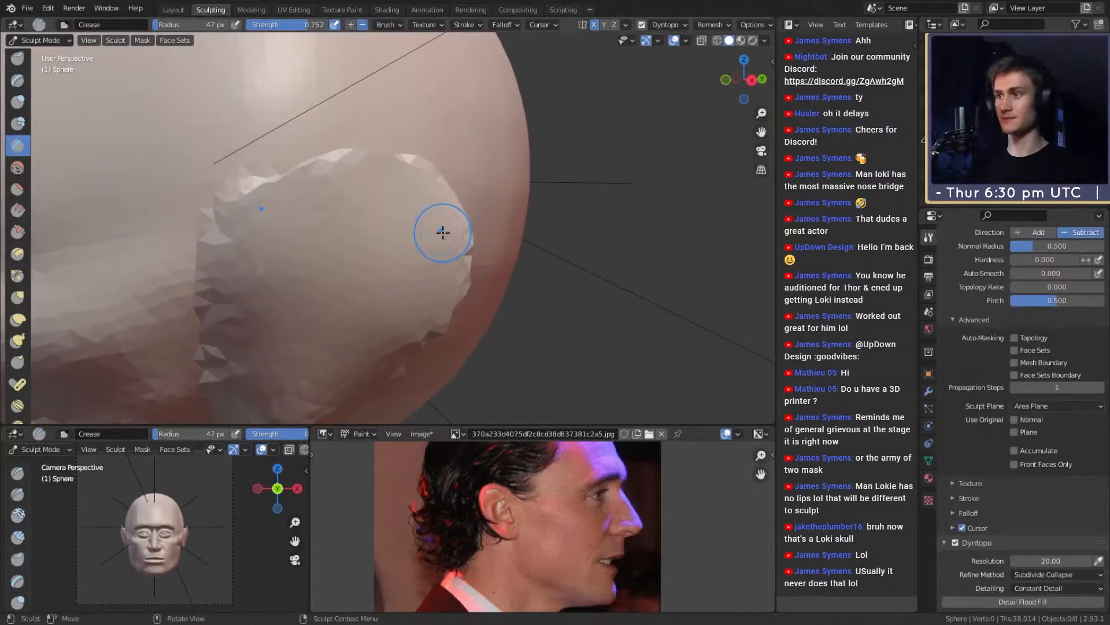
click(1014, 465)
Step: Try carving the upper rear of the ear with the Crease brush at 46 px radius, and undo the stroke
middle_drag(492, 226, 470, 220)
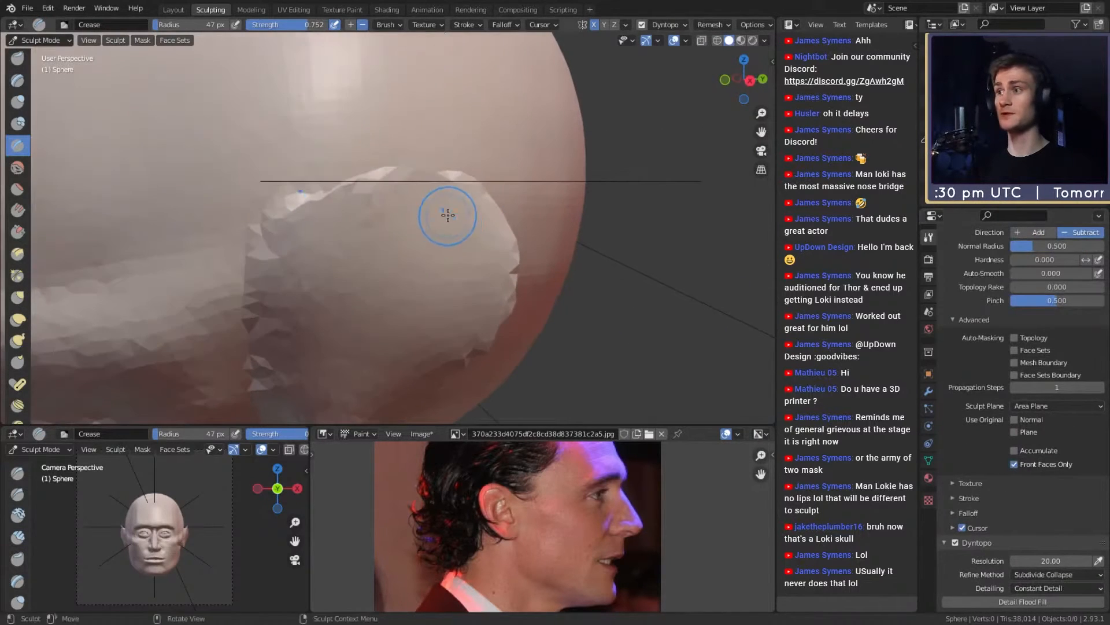
key(f)
click(456, 221)
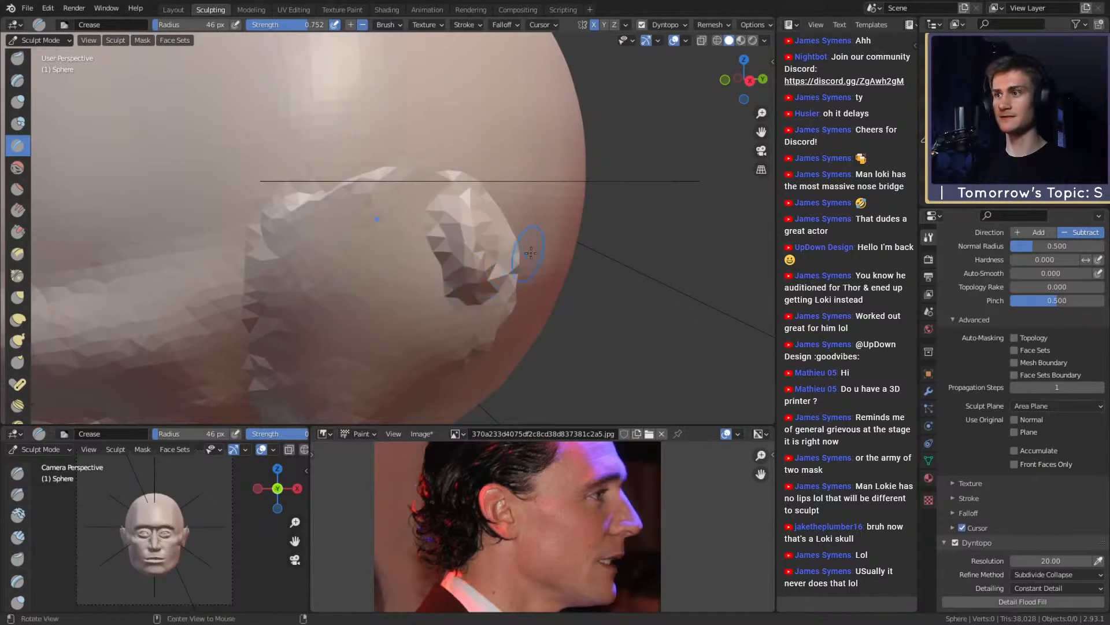
mouse_move(508, 249)
middle_down()
mouse_move(345, 249)
mouse_move(501, 249)
middle_up()
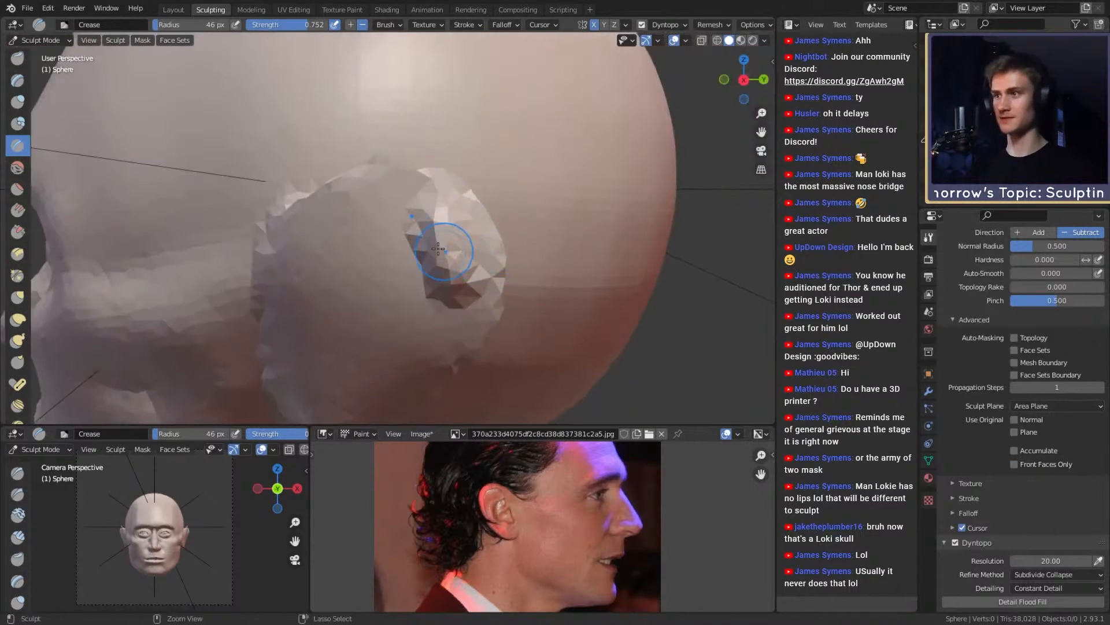
key(ctrl+z)
Step: Enlarge the Crease brush radius to 99 px, try a stroke down the rear of the ear, and undo it
key(f)
click(464, 241)
drag(433, 223, 467, 290)
middle_drag(492, 261, 338, 259)
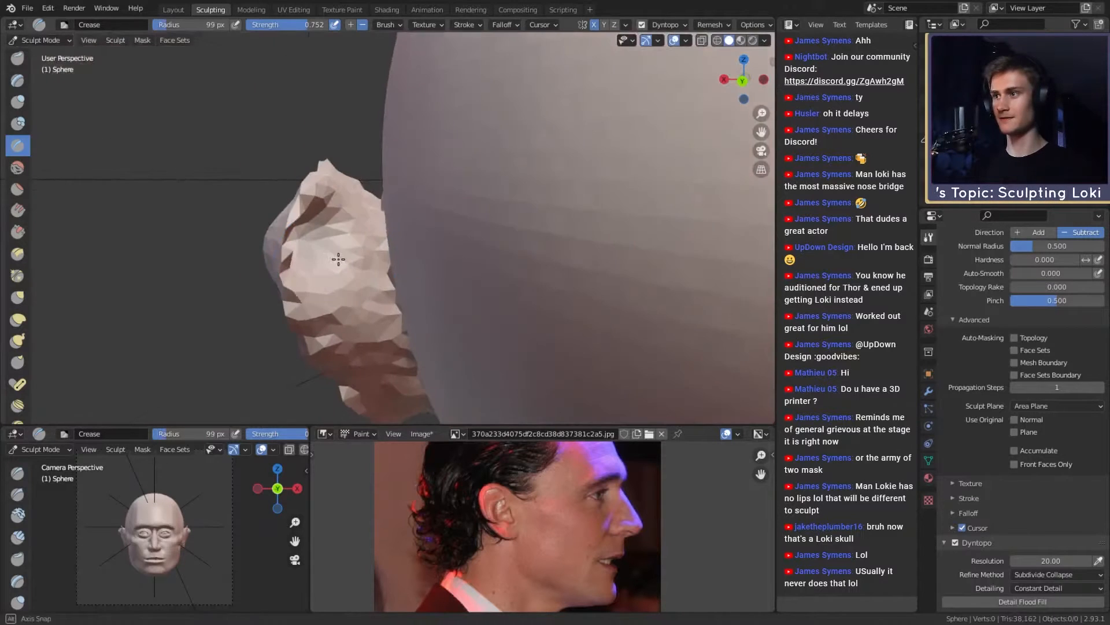
key(ctrl+z)
Step: Enable Front Faces Only again for the Crease brush, test a 99 px stroke on the ear, and undo that stroke
middle_drag(417, 260, 579, 260)
click(1014, 464)
drag(433, 224, 456, 271)
middle_drag(463, 243, 363, 243)
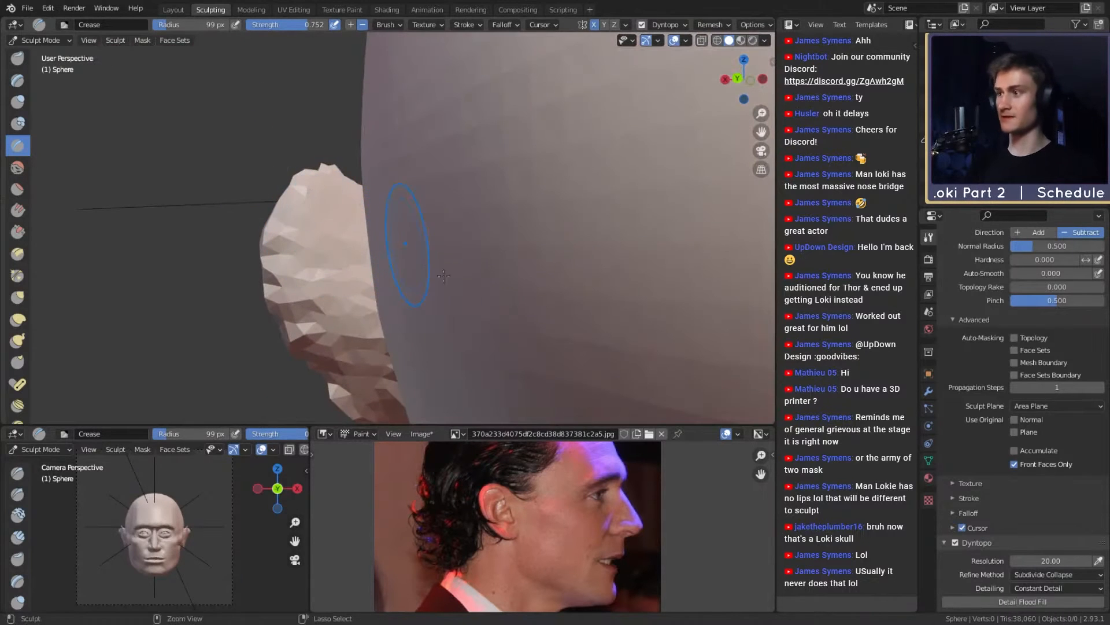
key(ctrl+z)
Step: Adjust the area where the back of the ear meets the head using the Grab brush at 168 px radius
mouse_move(453, 289)
middle_down()
mouse_move(544, 253)
mouse_move(533, 210)
mouse_move(491, 248)
mouse_move(468, 206)
mouse_move(526, 250)
mouse_move(489, 228)
mouse_move(463, 245)
middle_up()
key(f)
click(483, 222)
key(g)
click(405, 233)
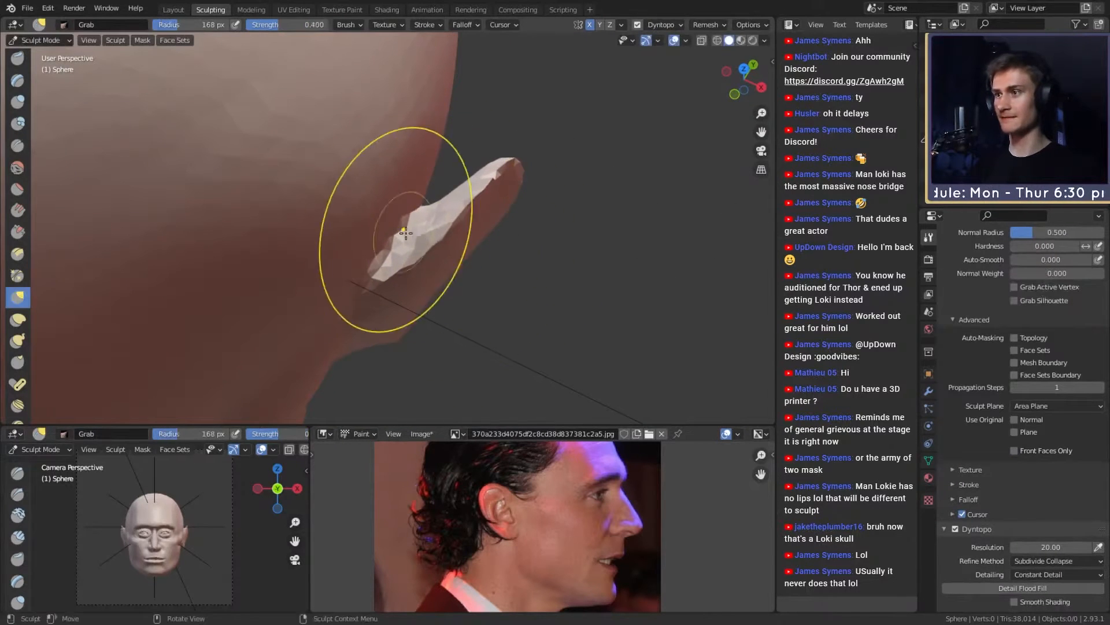
drag(421, 230, 426, 234)
middle_drag(448, 255, 382, 185)
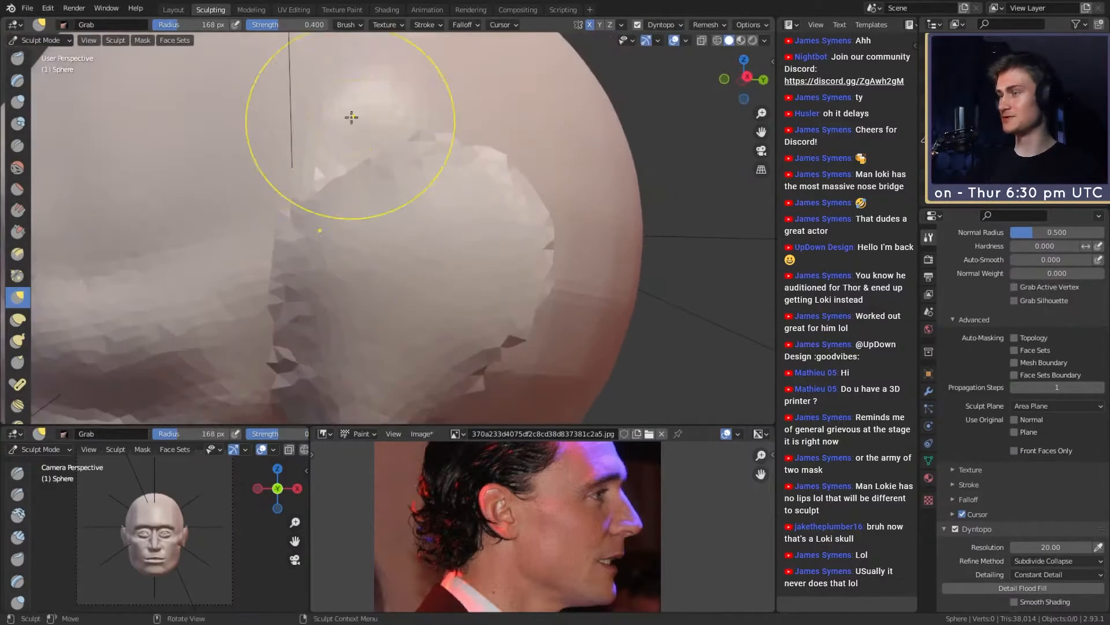
Step: Build up the lower and rear edge of the ear with the inverted Crease brush at 64 px radius
key(shift+c)
key(f)
click(457, 237)
mouse_move(457, 237)
alt+mouse_down()
mouse_move(416, 300)
mouse_move(443, 247)
mouse_move(431, 233)
mouse_move(387, 264)
alt+mouse_up()
key(f)
click(414, 238)
key(f)
click(392, 266)
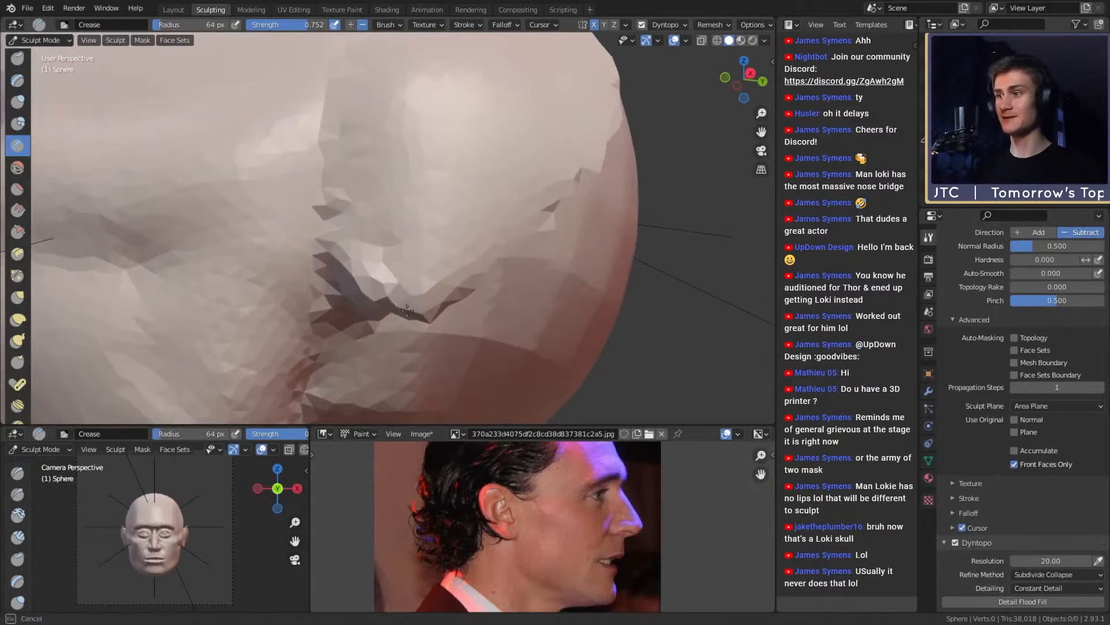
ctrl+drag(407, 311, 432, 312)
ctrl+drag(443, 302, 534, 204)
Step: Raise the upper and front rim of the ear with the inverted Crease brush at 51 px radius
mouse_move(496, 249)
alt+mouse_down()
mouse_move(475, 274)
mouse_move(534, 217)
mouse_move(554, 164)
alt+mouse_up()
key(f)
click(455, 301)
alt+drag(554, 205, 514, 260)
mouse_move(479, 298)
ctrl+mouse_down()
mouse_move(477, 134)
mouse_move(443, 114)
mouse_move(373, 114)
ctrl+mouse_up()
alt+drag(393, 151, 444, 154)
ctrl+drag(493, 128, 332, 209)
ctrl+drag(399, 144, 319, 274)
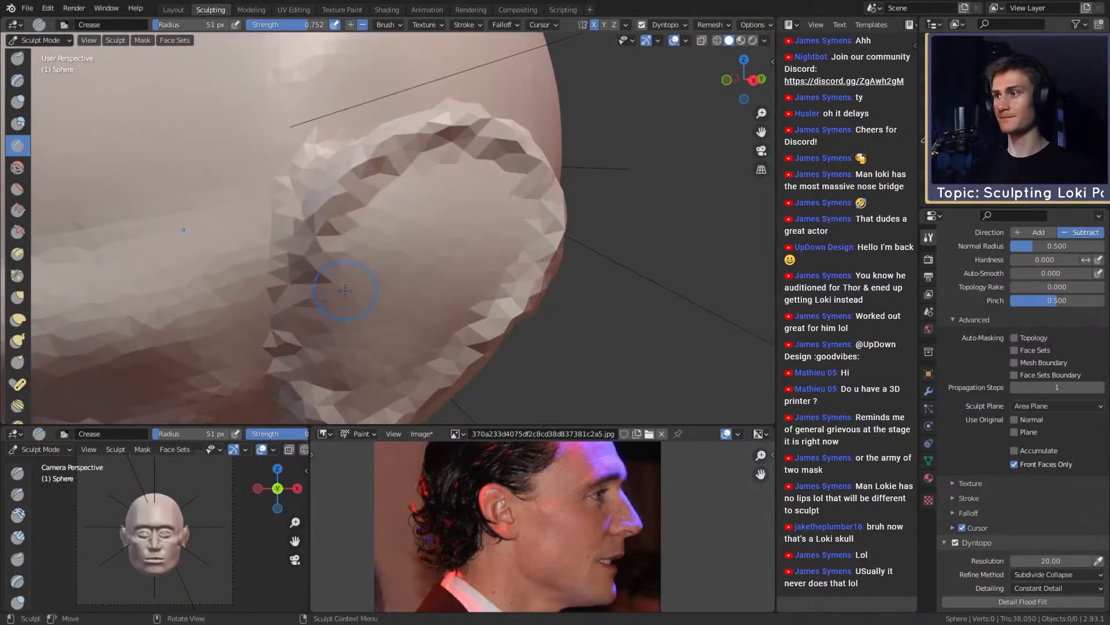
Step: Form the ridge where the ear's front rim curls inward, using the inverted Crease brush at 39 px radius
mouse_move(370, 233)
alt+mouse_down()
mouse_move(392, 224)
mouse_move(398, 238)
alt+mouse_up()
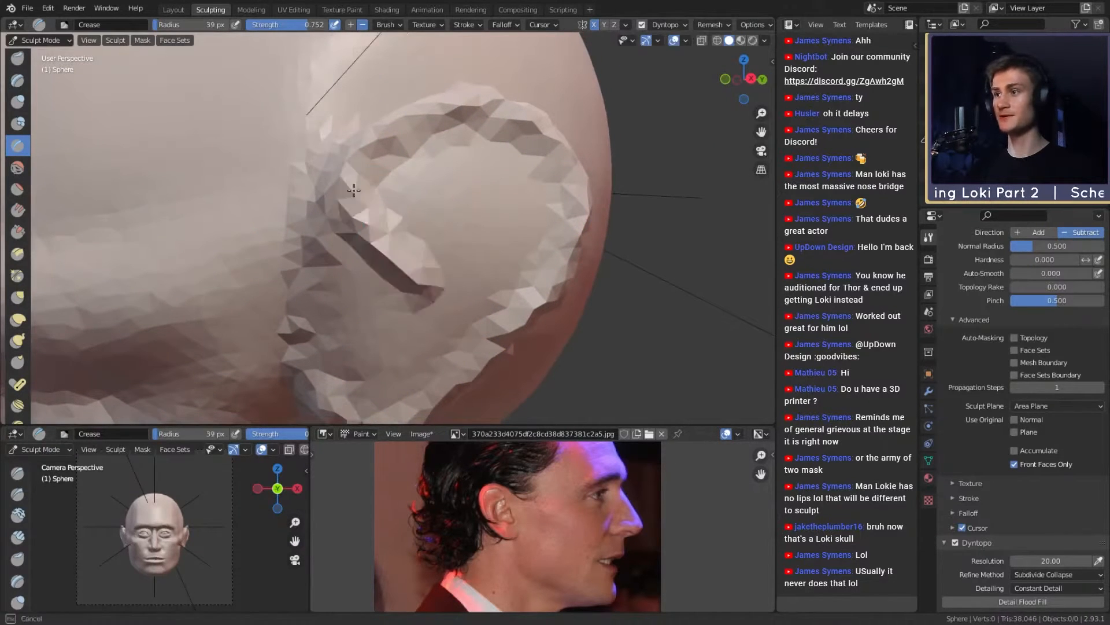
ctrl+drag(354, 190, 368, 202)
mouse_move(408, 213)
alt+mouse_down()
mouse_move(545, 211)
mouse_move(399, 225)
alt+mouse_up()
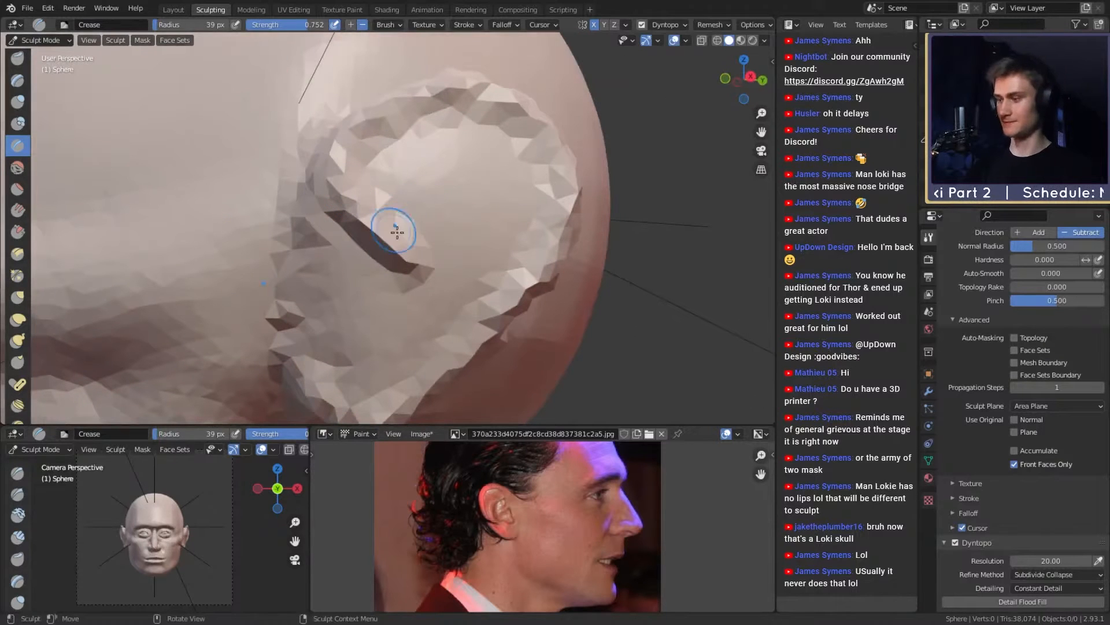
Step: Carve the hollow around the ear canal and beneath the inner ridge with the Crease brush at 51 px radius
key(f)
click(415, 294)
mouse_move(384, 290)
mouse_down()
mouse_move(383, 313)
mouse_move(361, 307)
mouse_move(376, 323)
mouse_move(375, 284)
mouse_move(404, 236)
mouse_move(355, 203)
mouse_up()
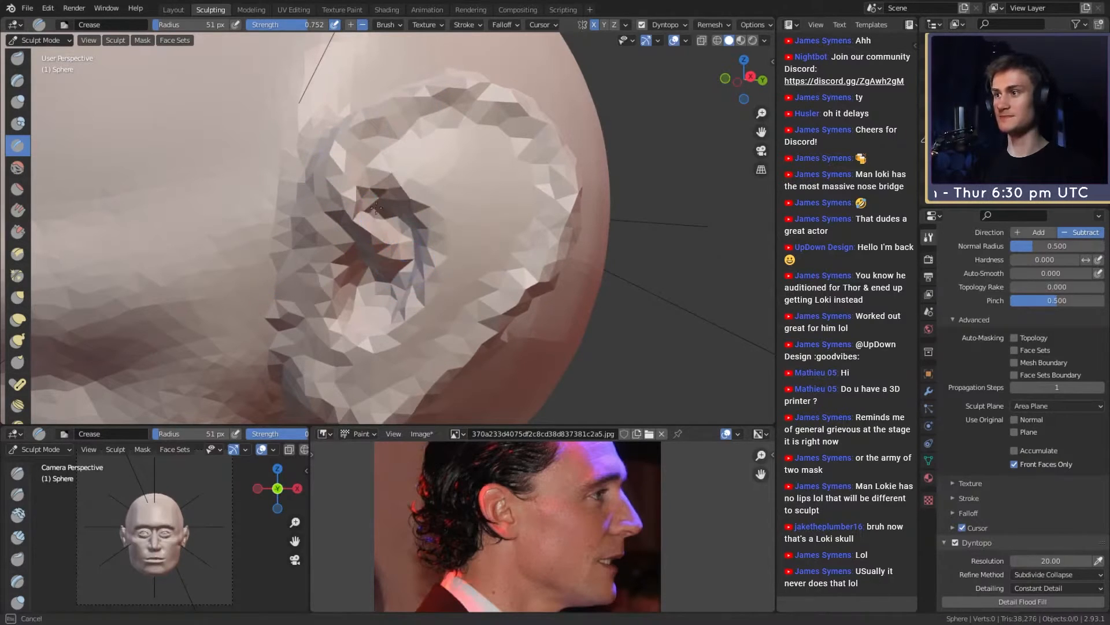
drag(376, 207, 355, 187)
mouse_move(376, 197)
mouse_down()
mouse_move(354, 188)
mouse_move(429, 218)
mouse_move(410, 165)
mouse_up()
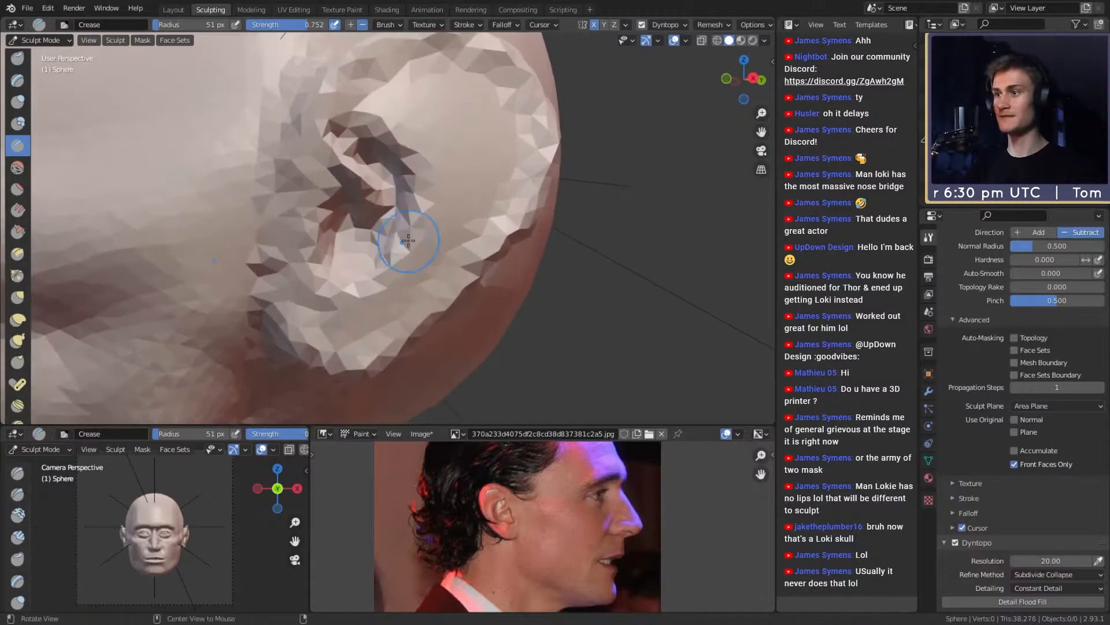
middle_drag(444, 236, 439, 251)
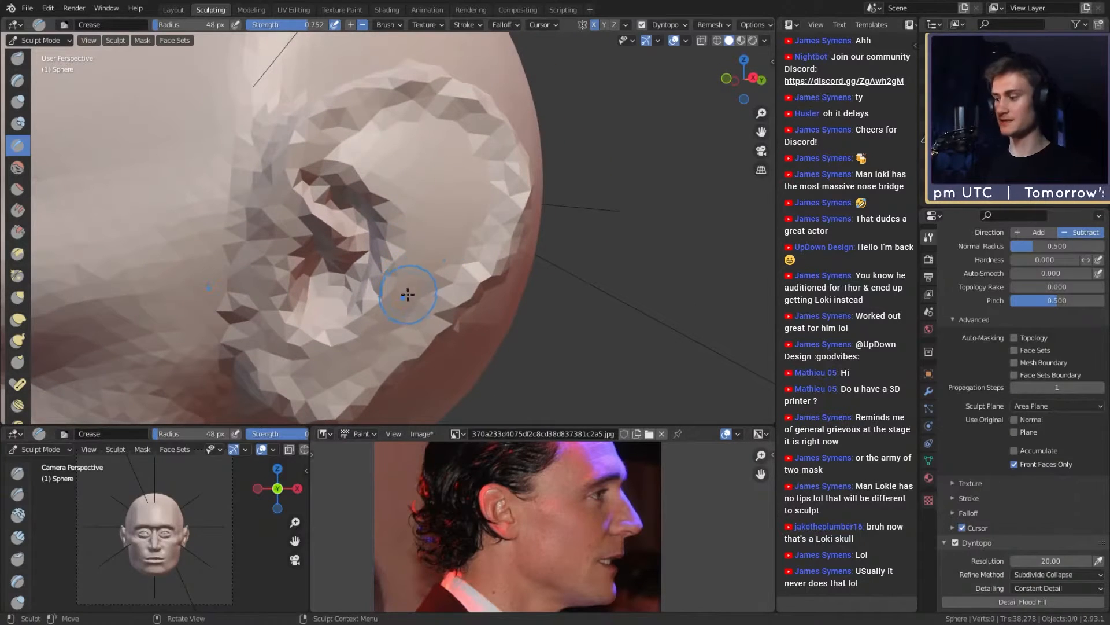
Step: Try sketching the ear's inner fold with the Mask brush at 48 px radius, and clear the mask
key(m)
mouse_move(373, 335)
mouse_down()
mouse_move(335, 158)
mouse_move(325, 154)
mouse_up()
mouse_move(403, 223)
mouse_down()
mouse_move(432, 129)
mouse_move(419, 230)
mouse_up()
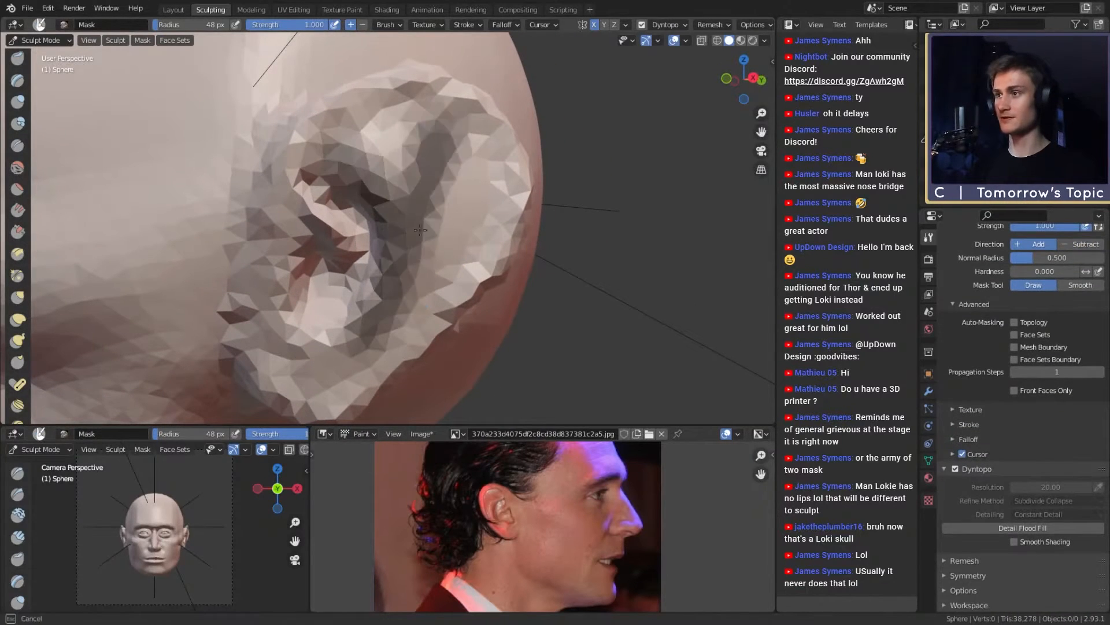
key(alt+m)
Step: Carve the long groove inside the ear's rear rim with the Crease brush at 41 px radius
key(shift+c)
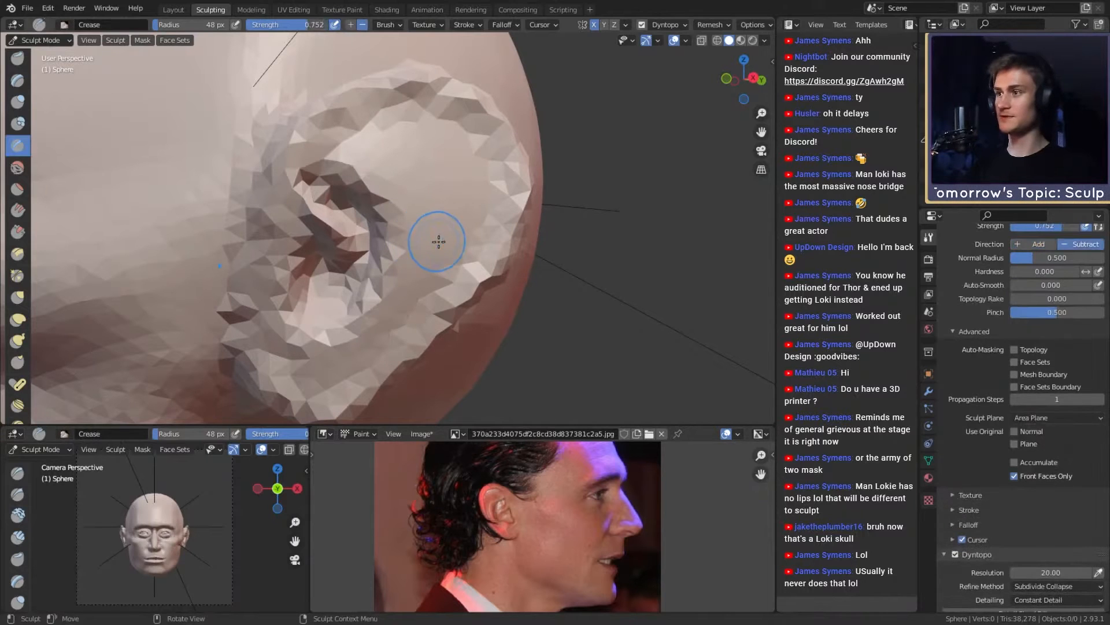
shift+middle_drag(464, 250, 460, 232)
key(f)
click(452, 236)
drag(405, 294, 482, 166)
mouse_move(478, 178)
shift+middle_down()
mouse_move(434, 223)
mouse_move(425, 261)
shift+middle_up()
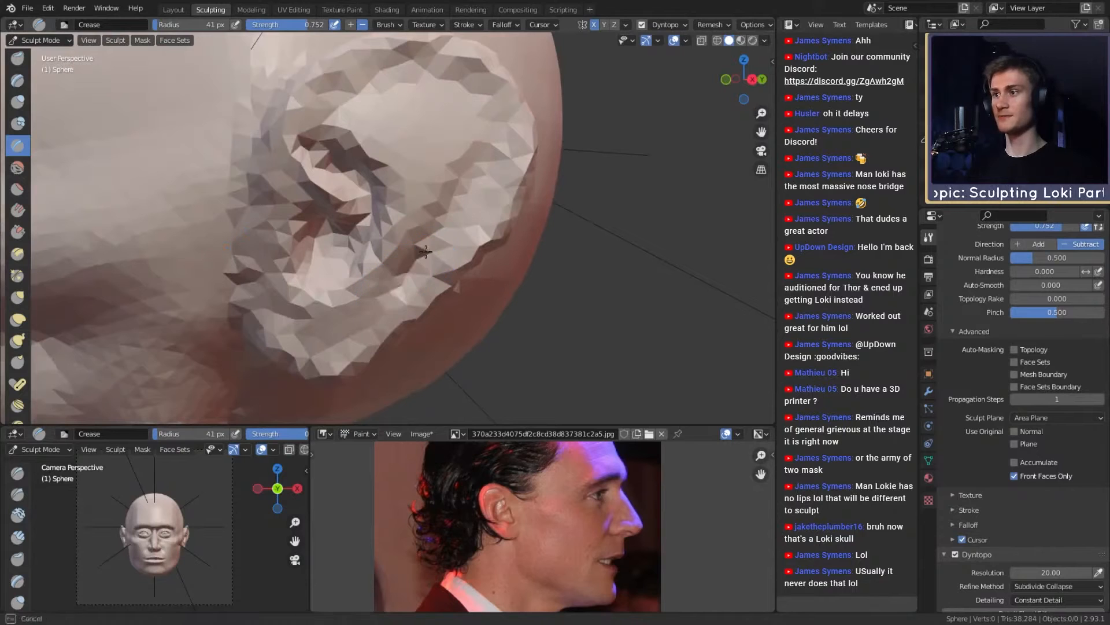
mouse_move(470, 179)
middle_down()
mouse_move(412, 166)
mouse_move(414, 131)
mouse_move(397, 168)
mouse_move(350, 145)
mouse_move(362, 139)
mouse_move(384, 183)
middle_up()
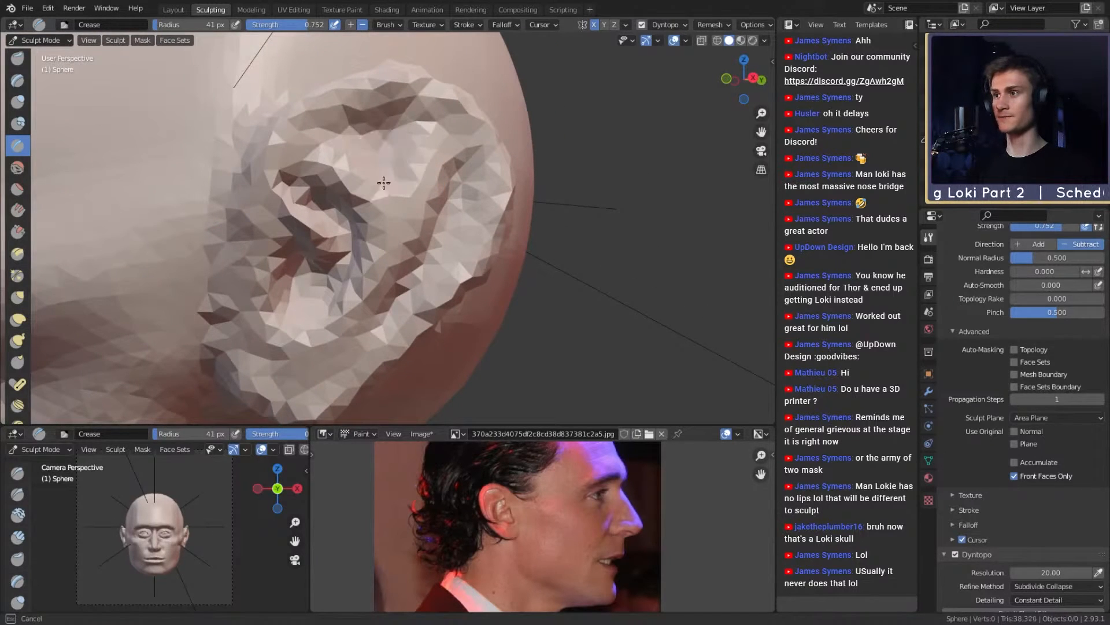
Step: Examine the carved folds of the ear close up and in relation to the side of the head
mouse_move(389, 236)
middle_down()
mouse_move(472, 184)
mouse_move(428, 162)
mouse_move(404, 179)
mouse_move(485, 217)
mouse_move(381, 223)
mouse_move(356, 211)
mouse_move(333, 252)
mouse_move(438, 238)
mouse_move(349, 282)
mouse_move(381, 246)
mouse_move(350, 246)
middle_up()
scroll(485, 217, down, 4)
scroll(376, 222, up, 5)
scroll(350, 215, up, 1)
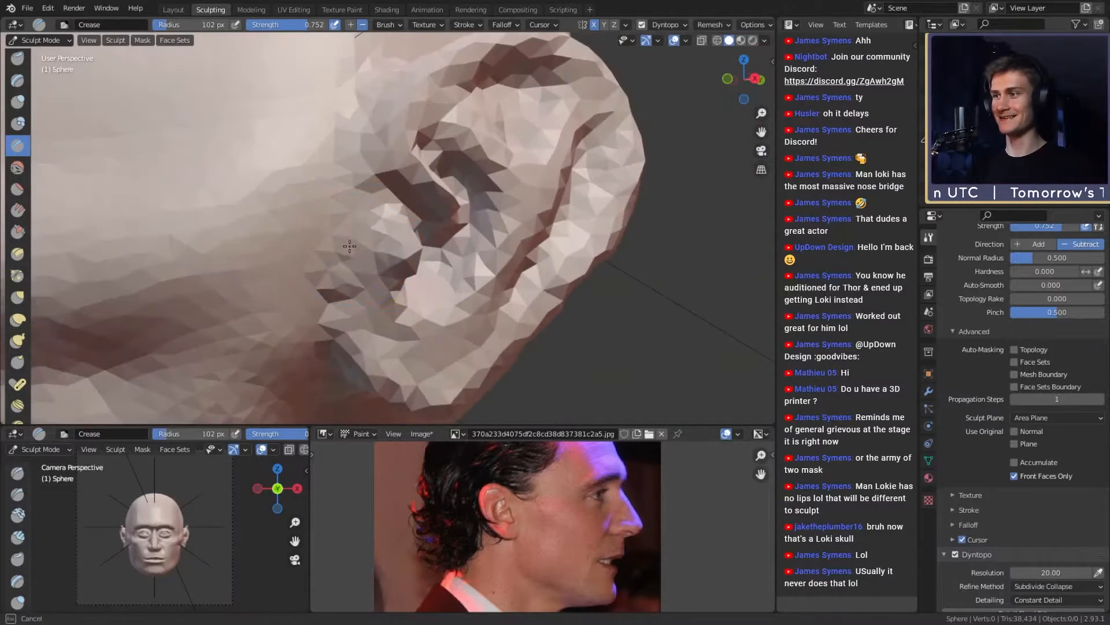
shift+middle_drag(372, 340, 358, 260)
scroll(382, 223, down, 5)
key(f)
click(432, 243)
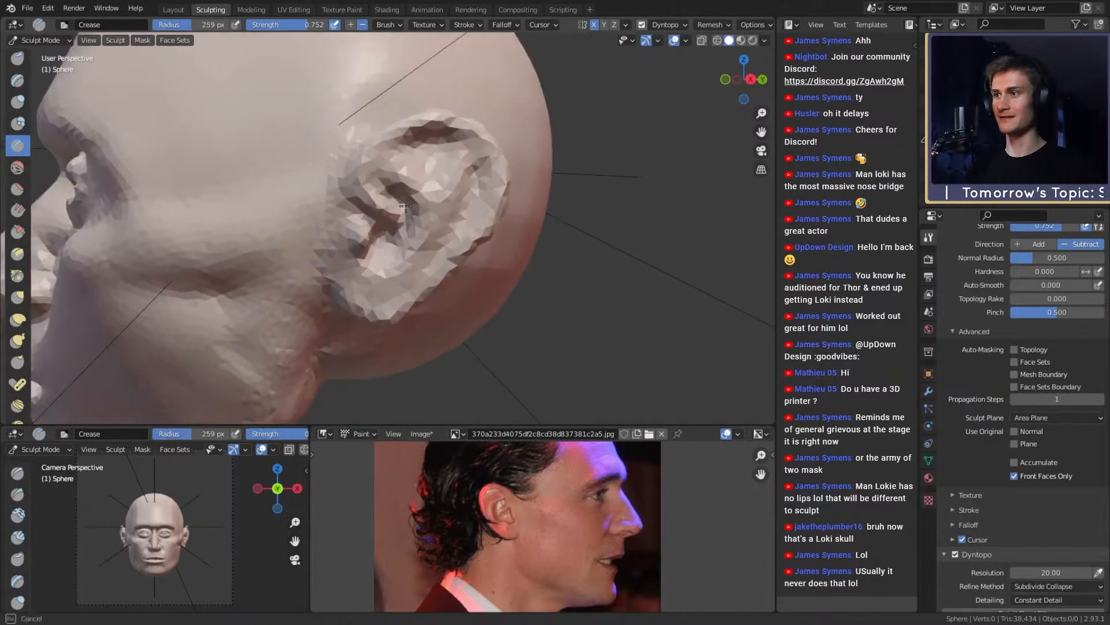
mouse_move(444, 238)
middle_down()
mouse_move(434, 238)
mouse_move(426, 276)
mouse_move(379, 269)
mouse_move(412, 234)
mouse_move(419, 269)
mouse_move(431, 270)
mouse_move(370, 258)
mouse_move(378, 263)
mouse_move(392, 242)
middle_up()
Step: Nudge the upper part of the ear in the side profile with the Grab brush at 159 px radius
key(g)
key(f)
click(338, 252)
scroll(414, 240, down, 5)
scroll(373, 257, up, 2)
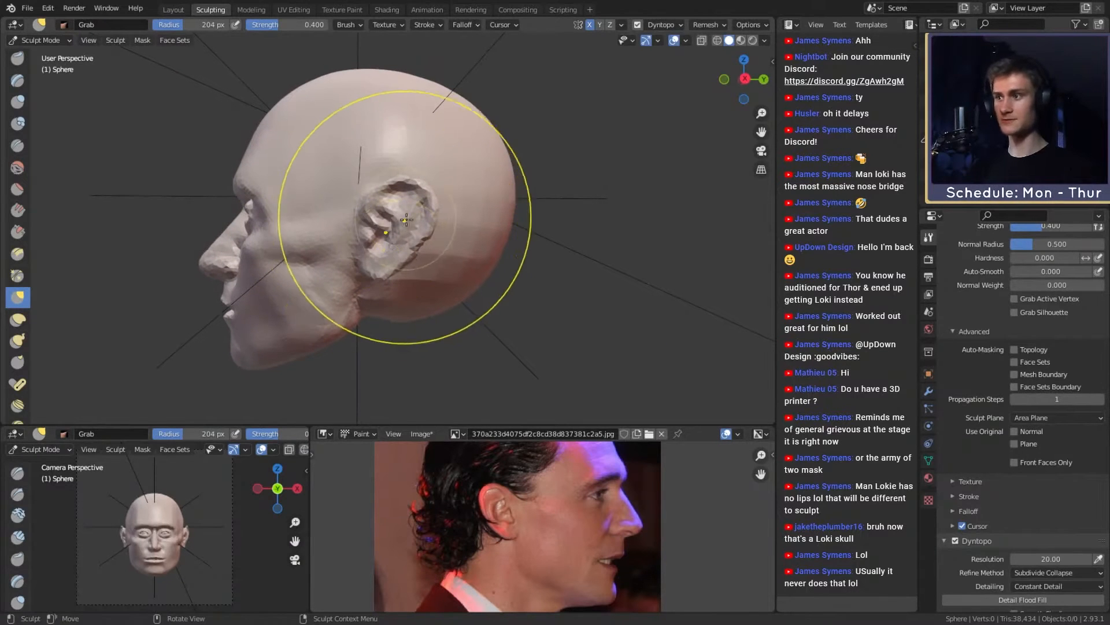
key(f)
click(399, 223)
scroll(405, 214, up, 1)
shift+middle_drag(408, 202, 402, 218)
key(f)
click(409, 199)
drag(412, 199, 414, 196)
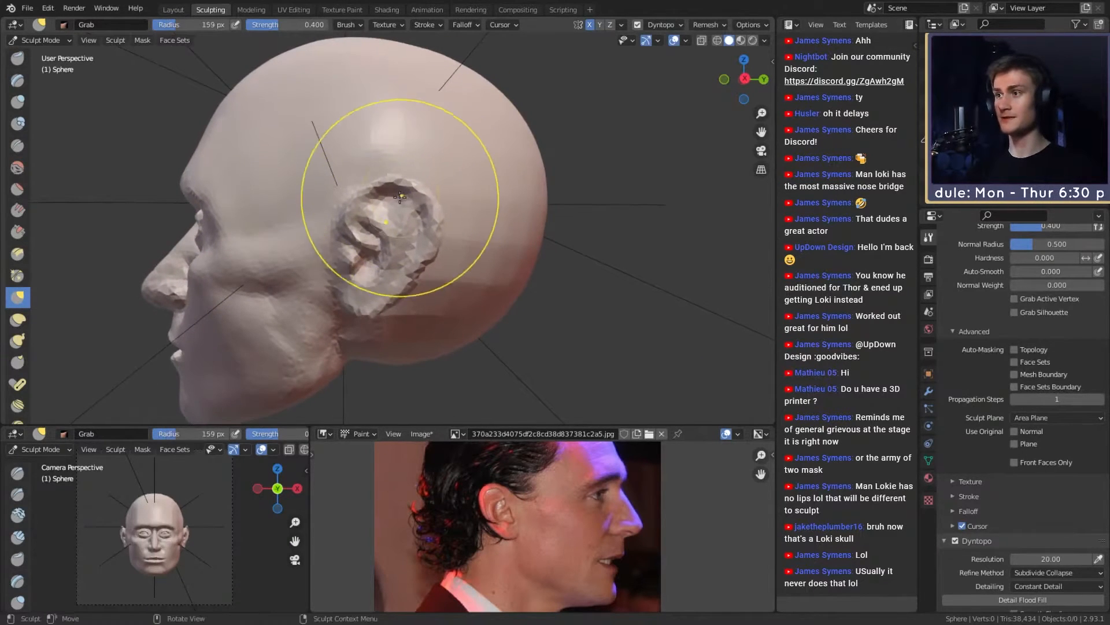
Step: Refine the ear's upper rim with the Grab brush, reducing its radius to 110 px and 80 px
middle_drag(399, 198, 437, 197)
scroll(388, 169, up, 1)
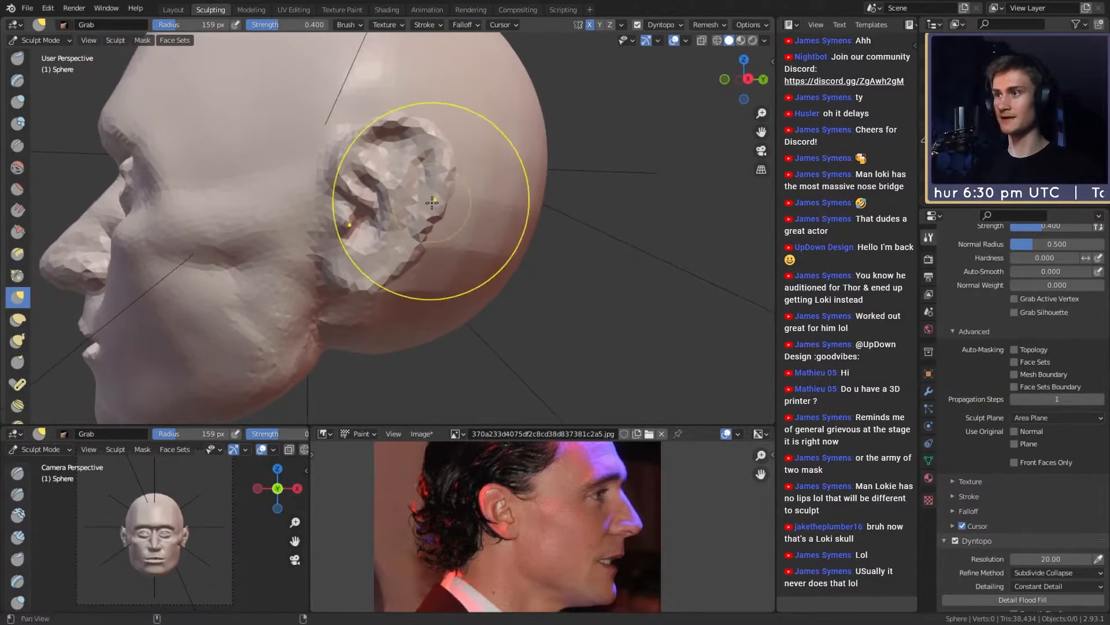
key(f)
mouse_move(432, 203)
alt+shift+mouse_down()
mouse_move(442, 177)
mouse_move(465, 179)
alt+shift+mouse_up()
click(521, 174)
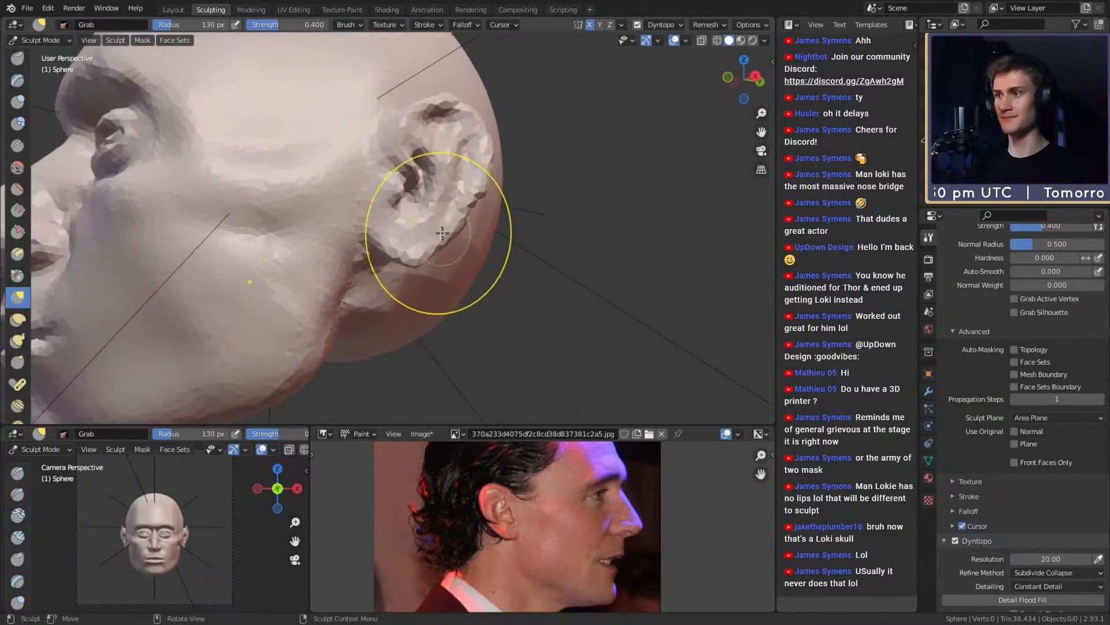
middle_drag(442, 233, 417, 244)
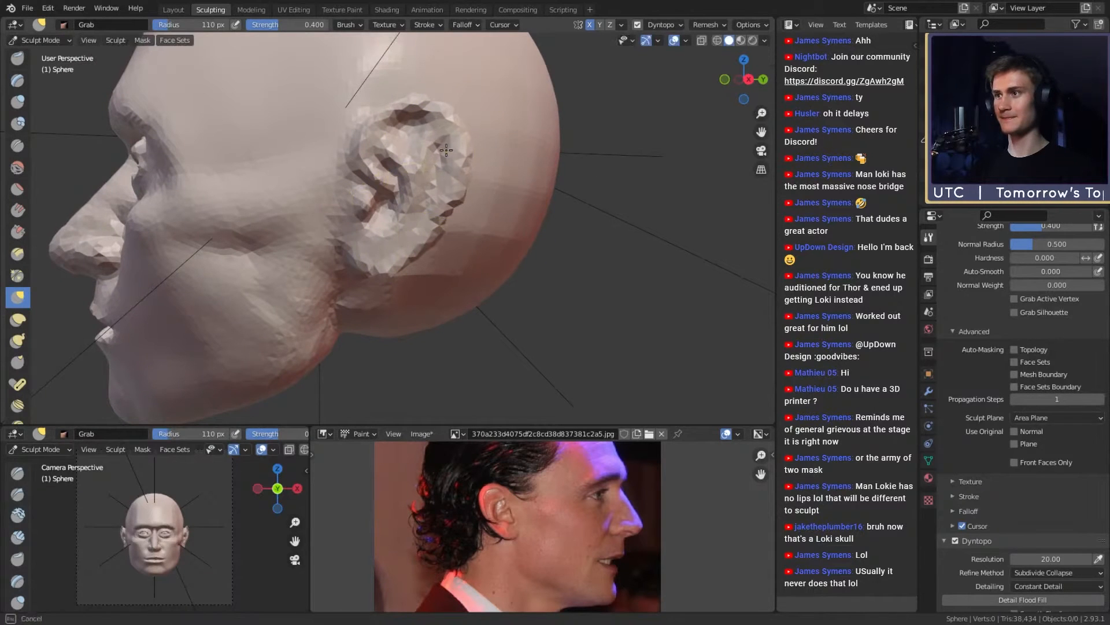
middle_drag(412, 118, 411, 136)
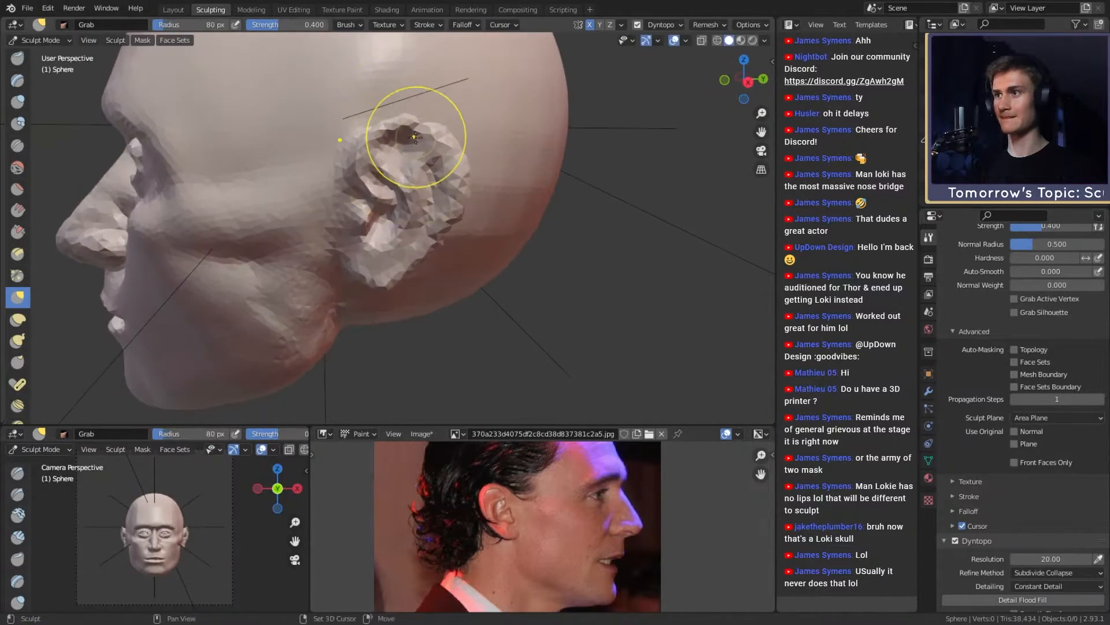
drag(412, 126, 408, 124)
Step: Adjust the earlobe and the front of the ear with the Grab brush, enlarging its radius to 176 px
key(f)
click(421, 134)
alt+drag(437, 160, 443, 147)
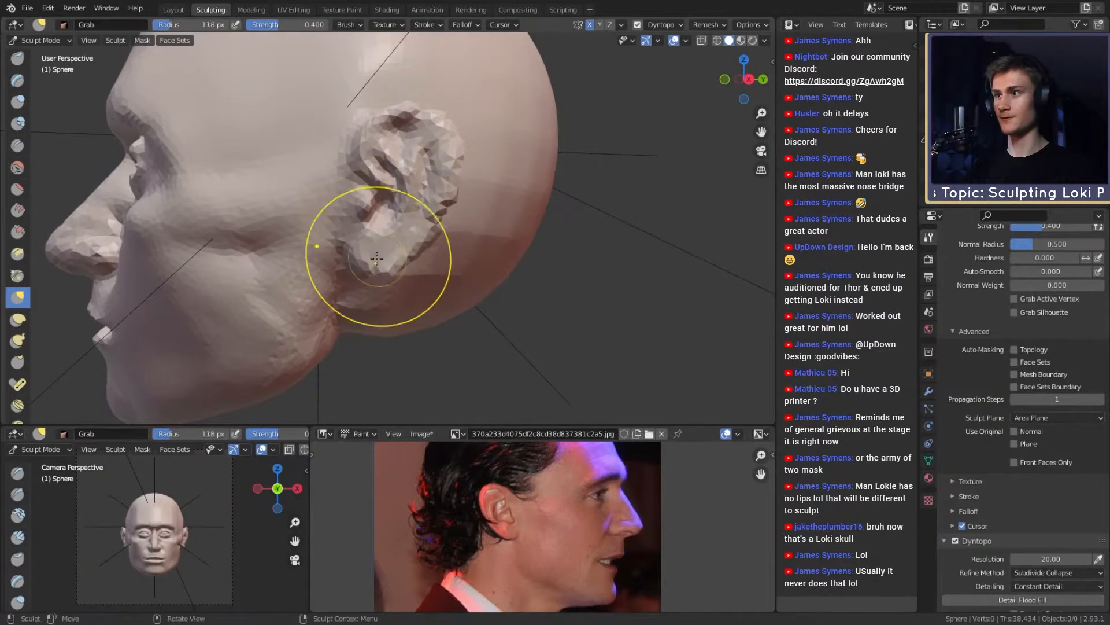
middle_drag(341, 246, 348, 240)
key(f)
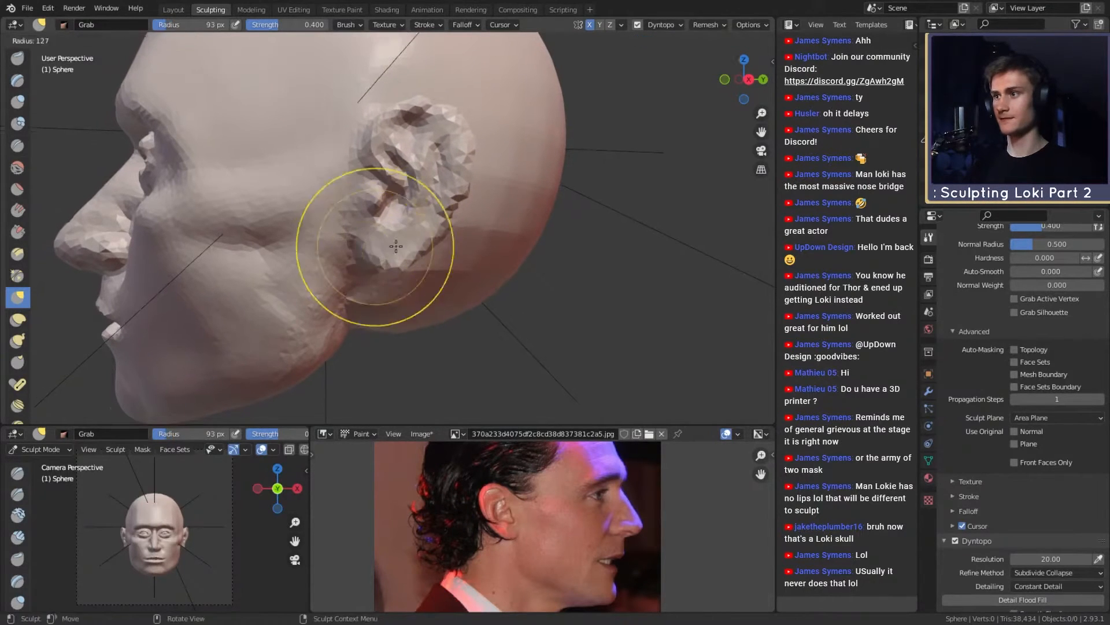
click(478, 241)
drag(415, 250, 401, 248)
middle_drag(405, 233, 411, 239)
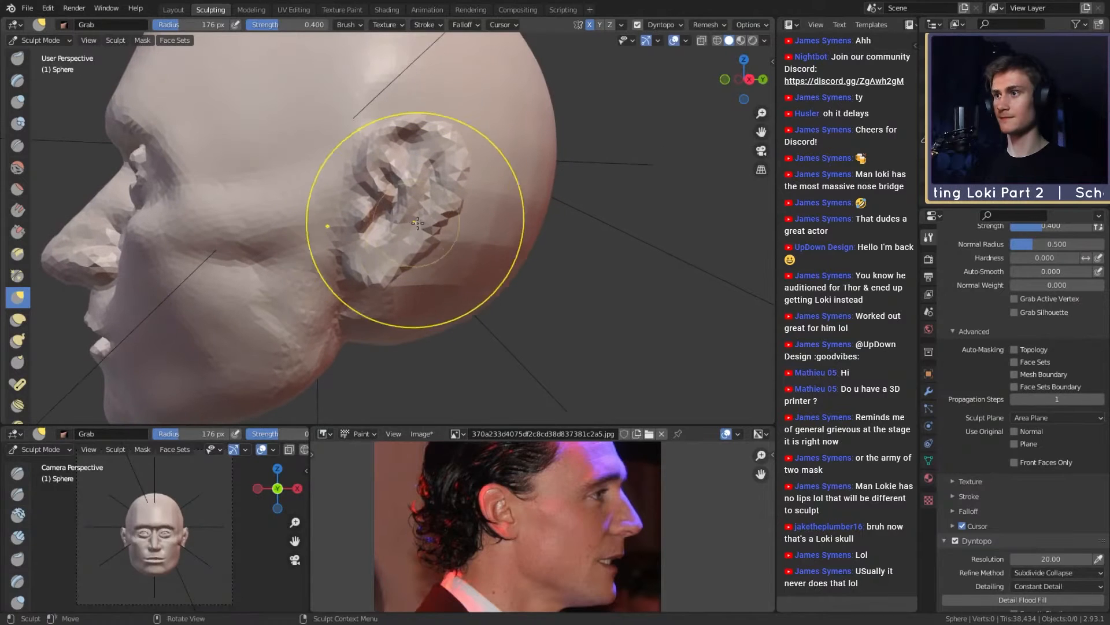
drag(395, 167, 386, 166)
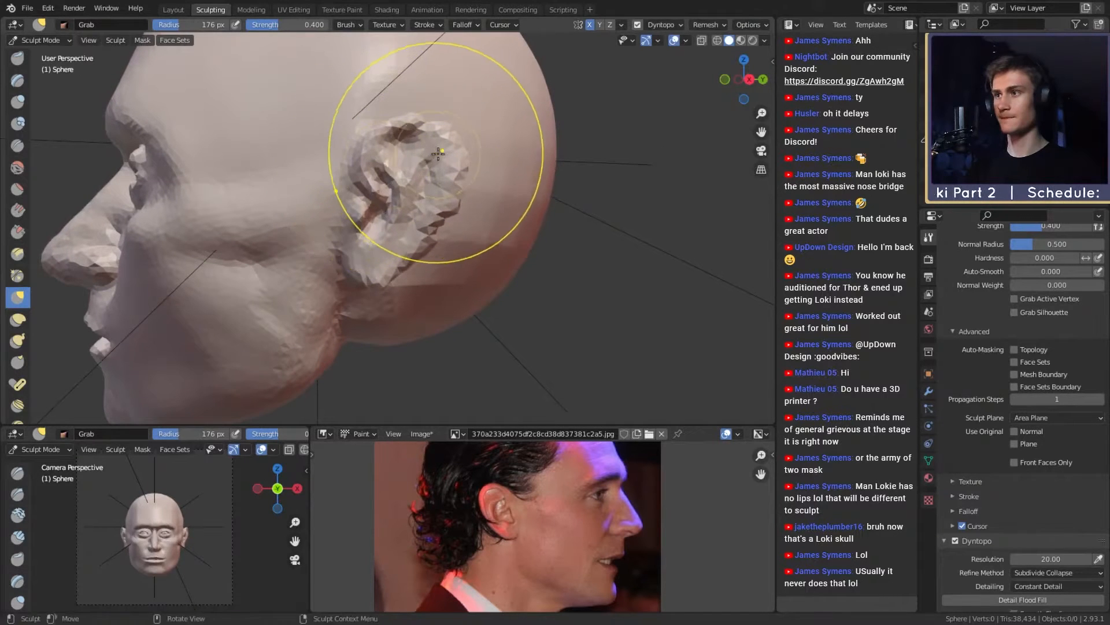
Step: Carve along the outer rim and back of the ear with the Crease brush at 50 px radius
key(shift+c)
mouse_move(446, 173)
middle_down()
mouse_move(342, 241)
mouse_move(340, 185)
middle_up()
key(f)
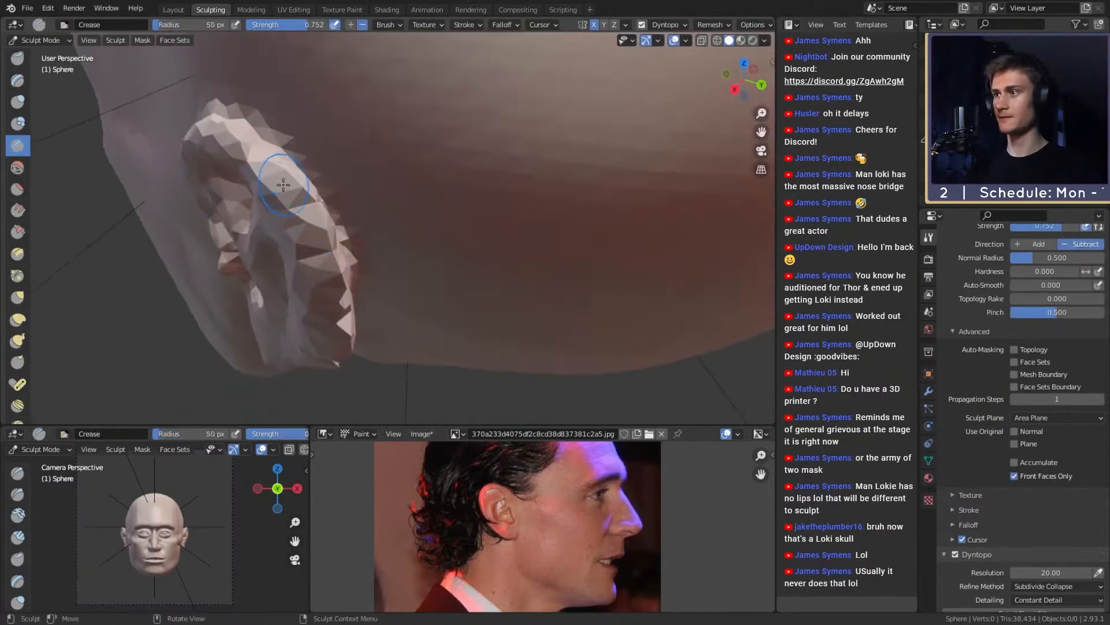
click(283, 183)
drag(242, 155, 282, 171)
middle_drag(281, 171, 236, 229)
mouse_move(165, 249)
mouse_down()
mouse_move(177, 231)
mouse_move(203, 318)
mouse_move(272, 176)
mouse_move(285, 176)
mouse_move(317, 277)
mouse_up()
Step: Smooth the back of the ear and rework it with the Clay Strips brush at 37 px radius
key(c)
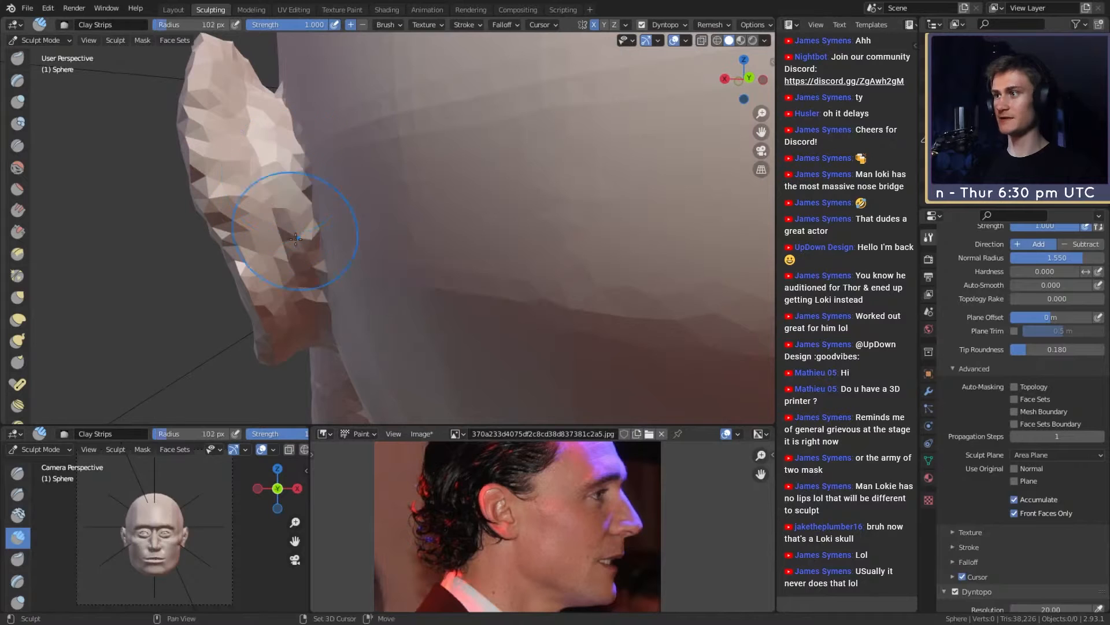
shift+drag(295, 239, 269, 140)
middle_drag(309, 180, 317, 219)
key(f)
click(289, 222)
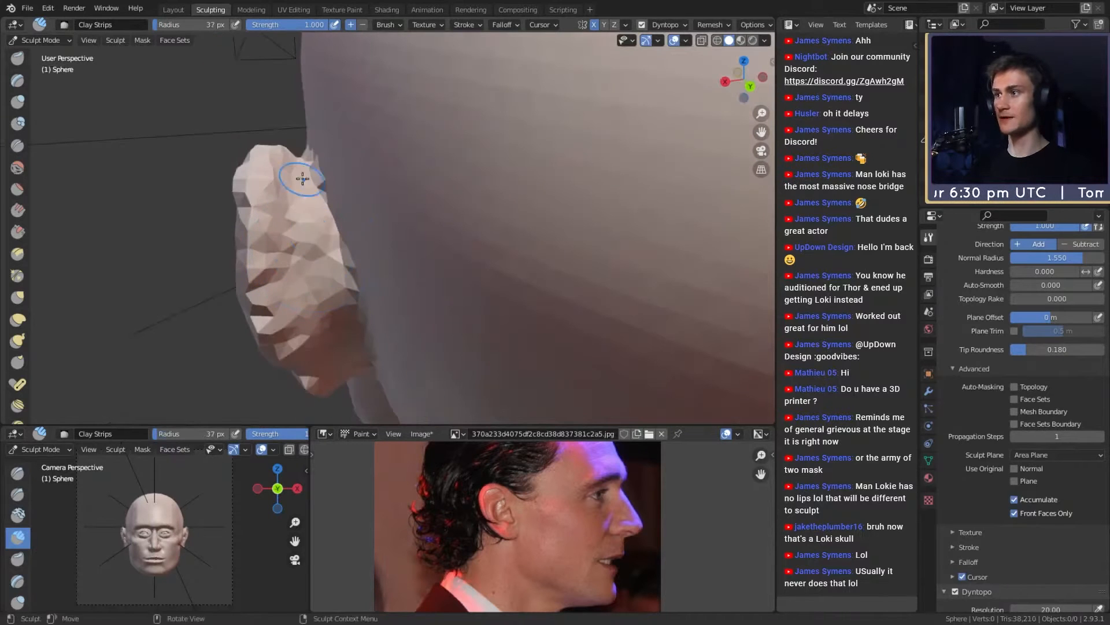
mouse_move(332, 262)
alt+mouse_down()
mouse_move(310, 168)
mouse_move(312, 229)
alt+mouse_up()
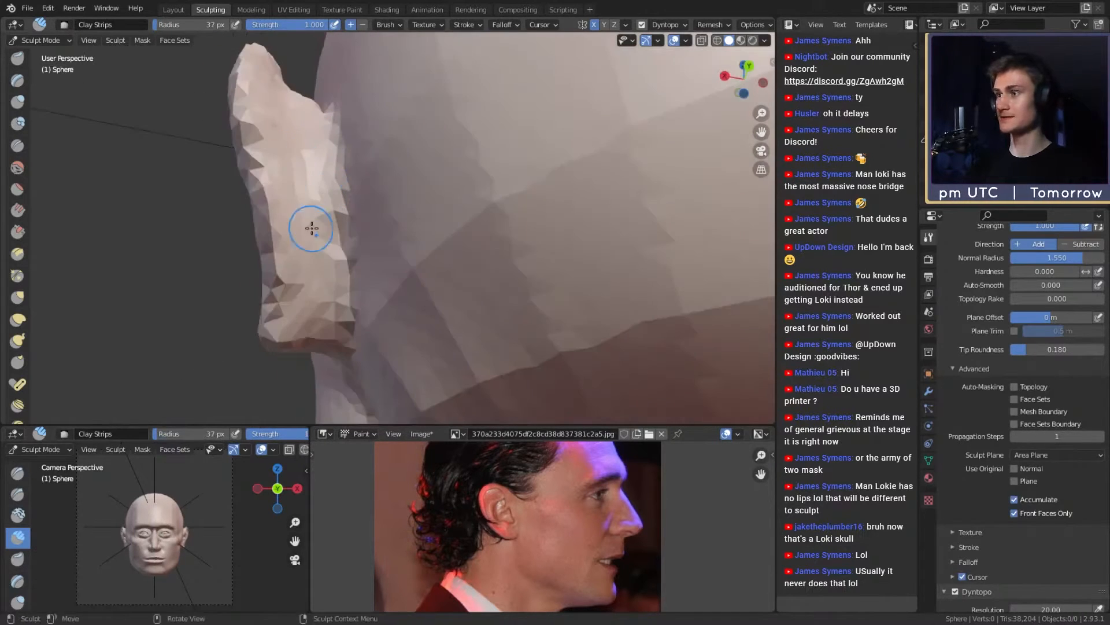
Step: Carve the groove between the rim and the inner bulge on the ear's back with the Crease brush at 37 px radius
key(shift+c)
mouse_move(337, 315)
alt+mouse_down()
mouse_move(401, 250)
mouse_move(397, 211)
mouse_move(464, 259)
mouse_move(434, 258)
mouse_move(409, 214)
mouse_move(392, 212)
mouse_move(400, 242)
mouse_move(322, 280)
alt+mouse_up()
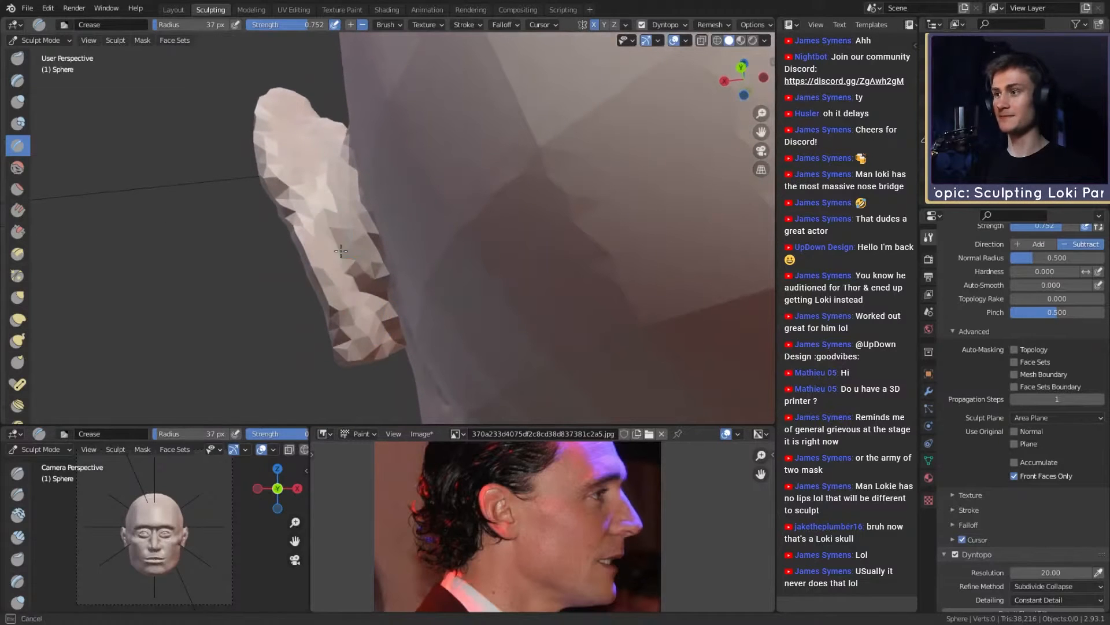
alt+drag(387, 295, 317, 165)
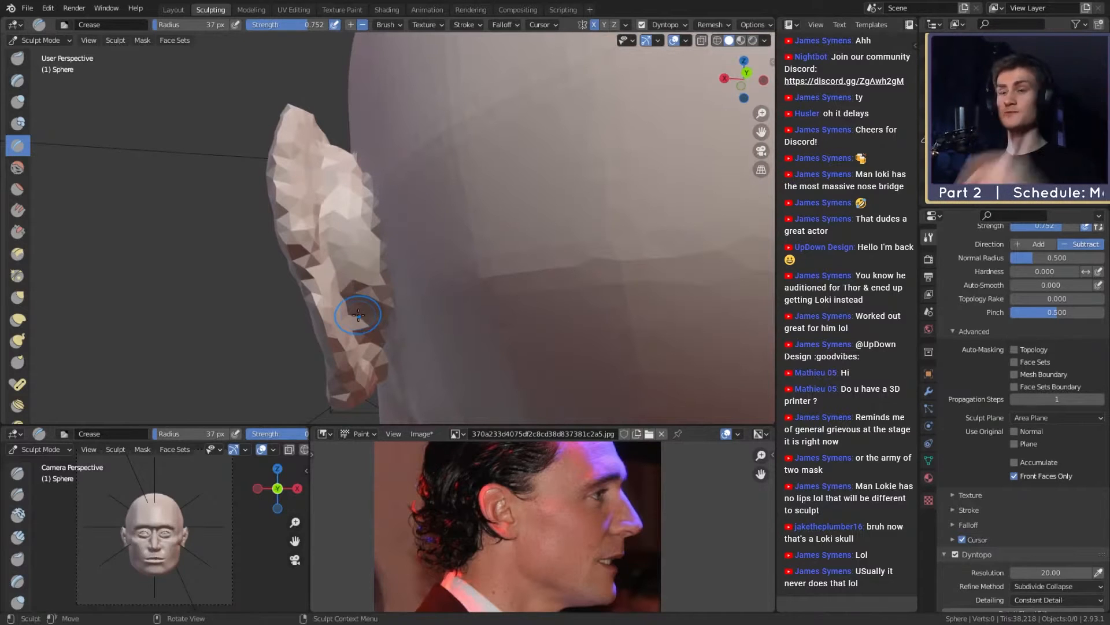
alt+drag(352, 231, 353, 229)
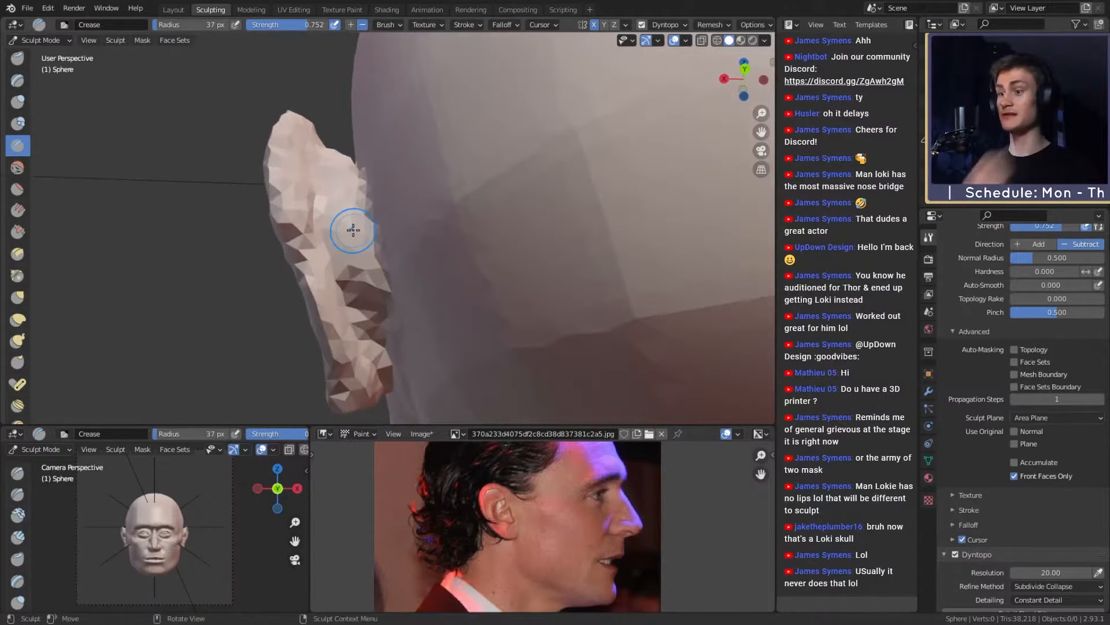
drag(341, 268, 367, 304)
alt+drag(353, 214, 350, 249)
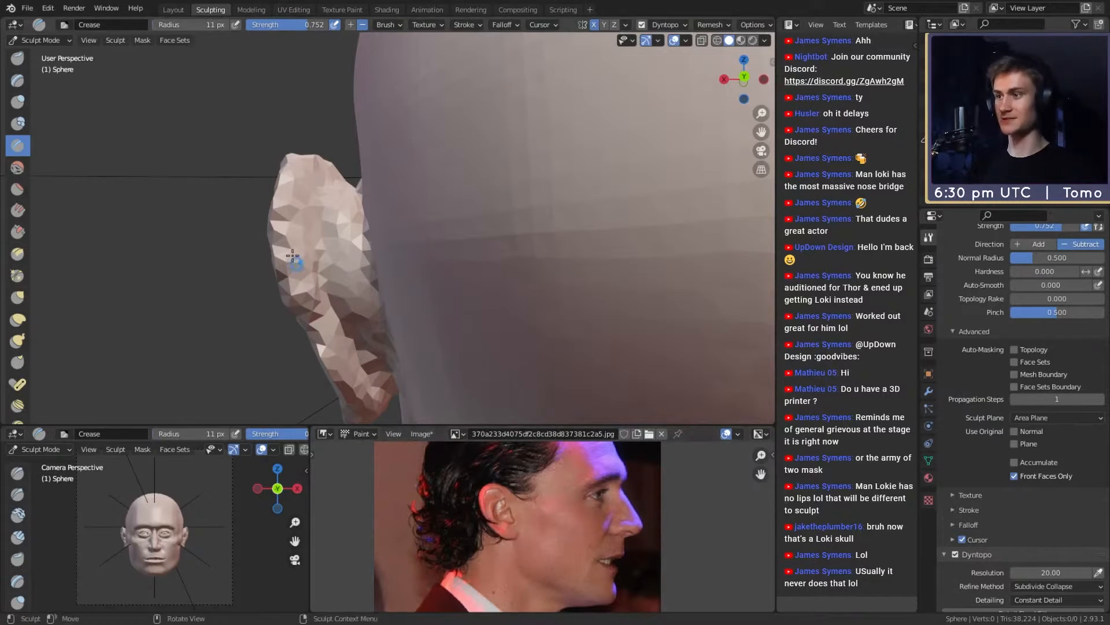
Step: Crease the spot where the top of the ear meets the head, using a 26 px brush radius
middle_drag(389, 272, 378, 258)
key(f)
click(333, 264)
drag(341, 177, 349, 175)
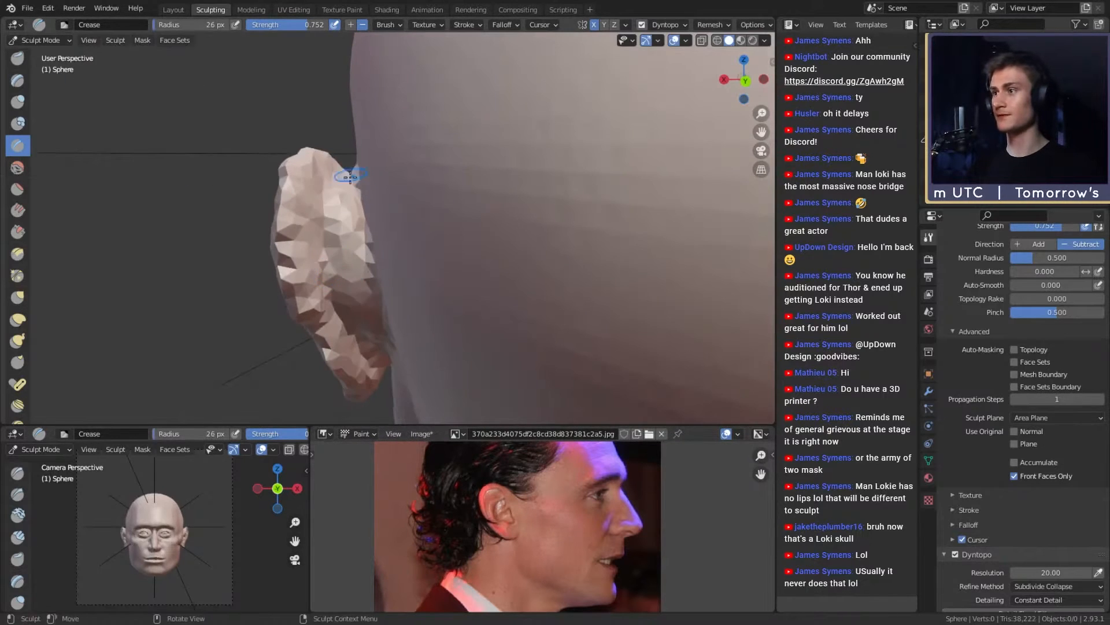
Step: Refine the ear's inner folds with the Crease brush at 24 px radius
mouse_move(349, 175)
middle_down()
mouse_move(474, 164)
mouse_move(428, 268)
middle_up()
middle_drag(428, 268, 444, 295)
mouse_move(445, 295)
ctrl+middle_down()
mouse_move(448, 254)
mouse_move(405, 245)
ctrl+middle_up()
key(f)
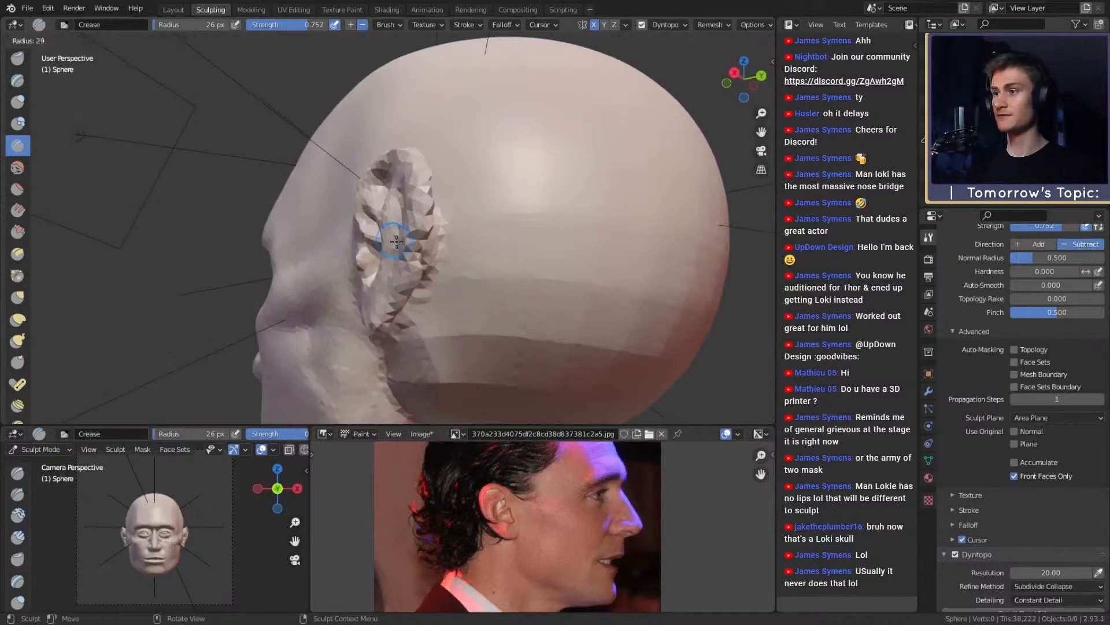
click(408, 245)
key(f)
click(415, 248)
mouse_move(414, 250)
mouse_down()
mouse_move(418, 235)
mouse_move(507, 257)
mouse_up()
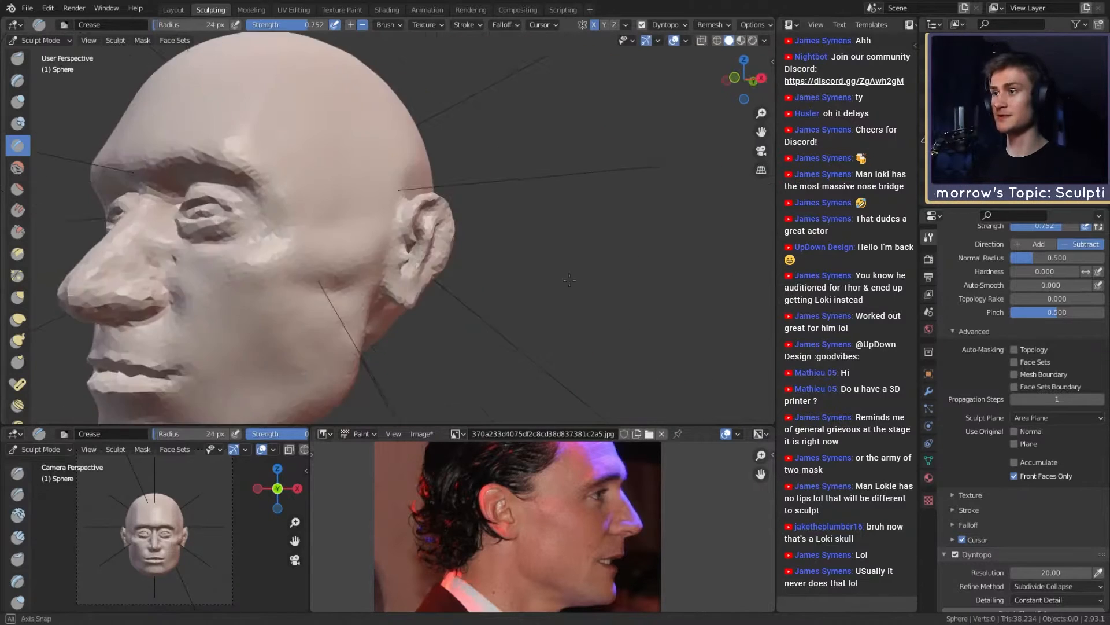
Step: Switch to the Grab brush, bring the head to a front view and save the file
mouse_move(414, 214)
ctrl+alt+mouse_down()
mouse_move(387, 280)
mouse_move(476, 281)
mouse_move(452, 252)
ctrl+alt+mouse_up()
key(g)
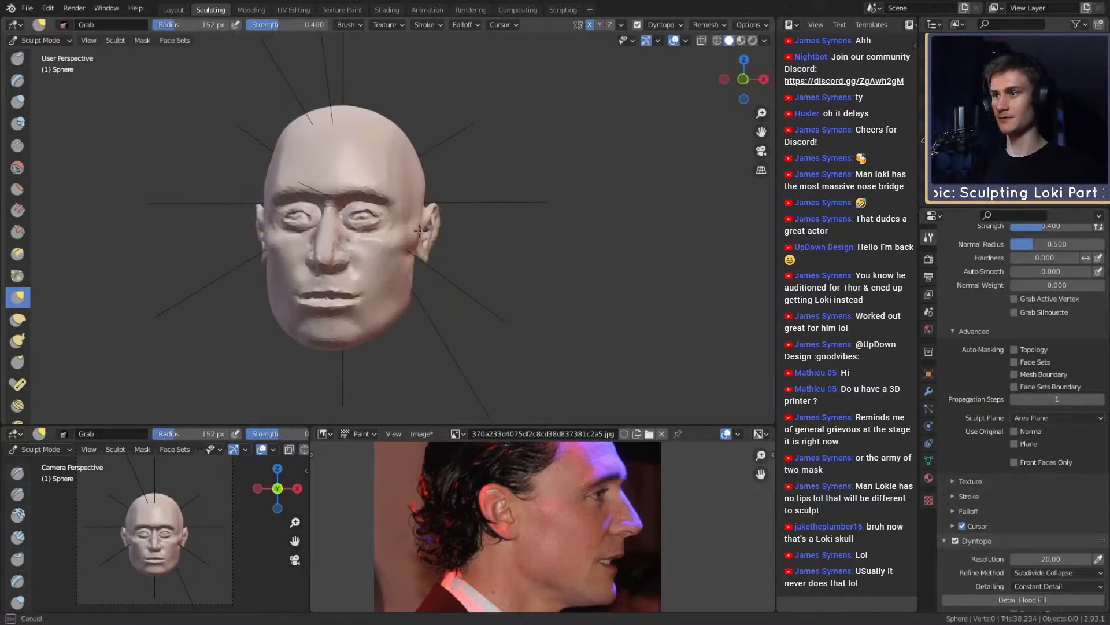
mouse_move(434, 233)
middle_down()
mouse_move(457, 243)
mouse_move(446, 279)
mouse_move(435, 272)
mouse_move(440, 293)
mouse_move(417, 220)
mouse_move(429, 229)
mouse_move(384, 310)
mouse_move(427, 240)
mouse_move(431, 256)
mouse_move(446, 241)
middle_up()
scroll(439, 279, up, 1)
scroll(441, 272, up, 1)
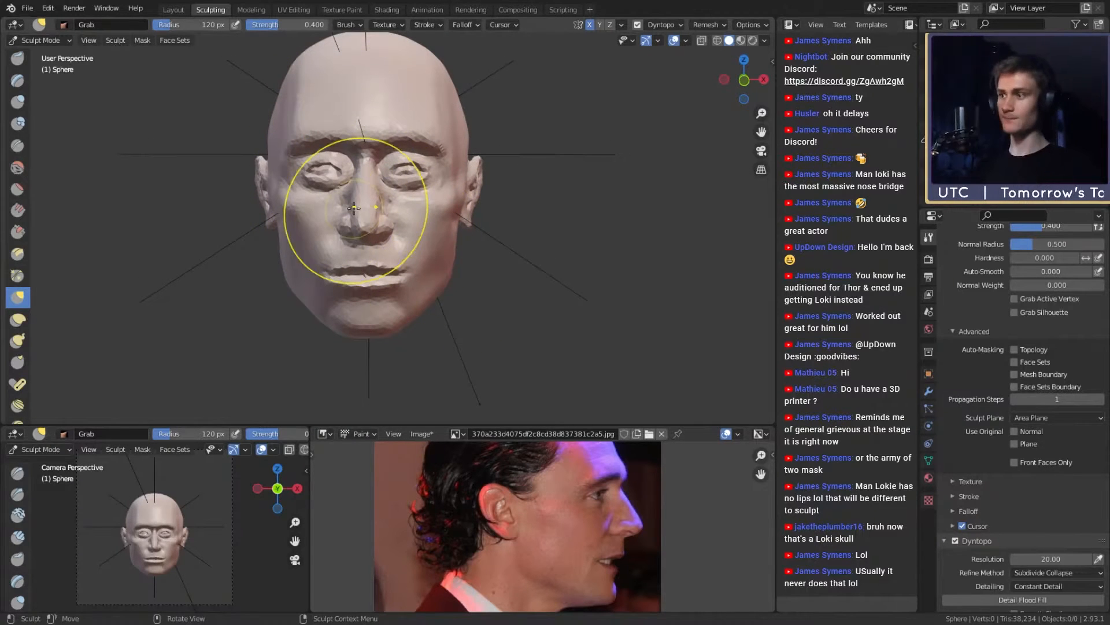
click(27, 9)
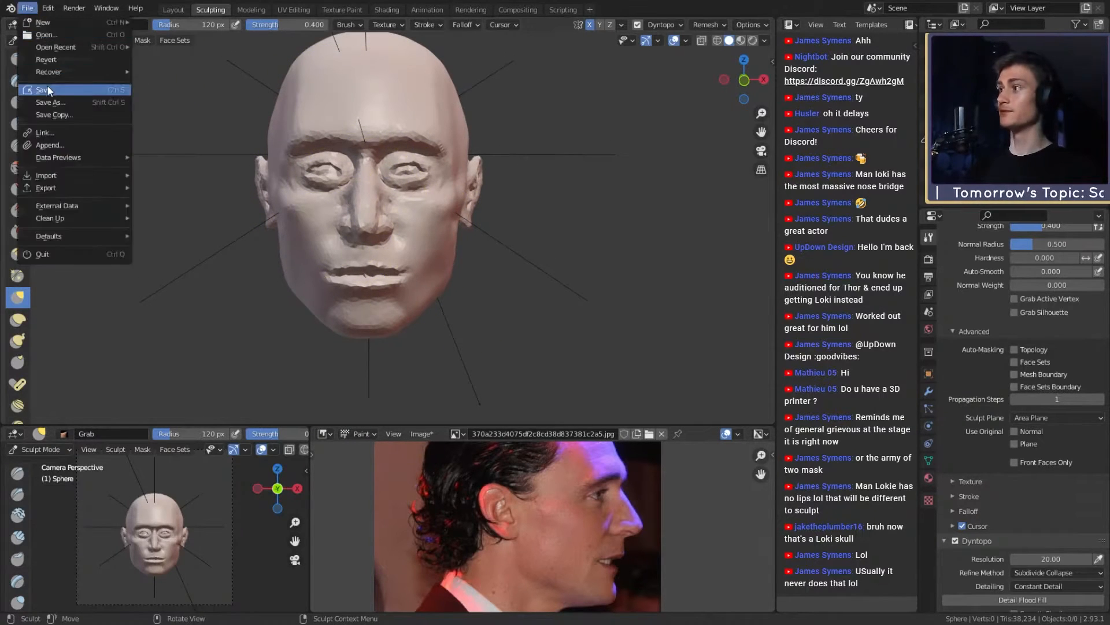
click(47, 85)
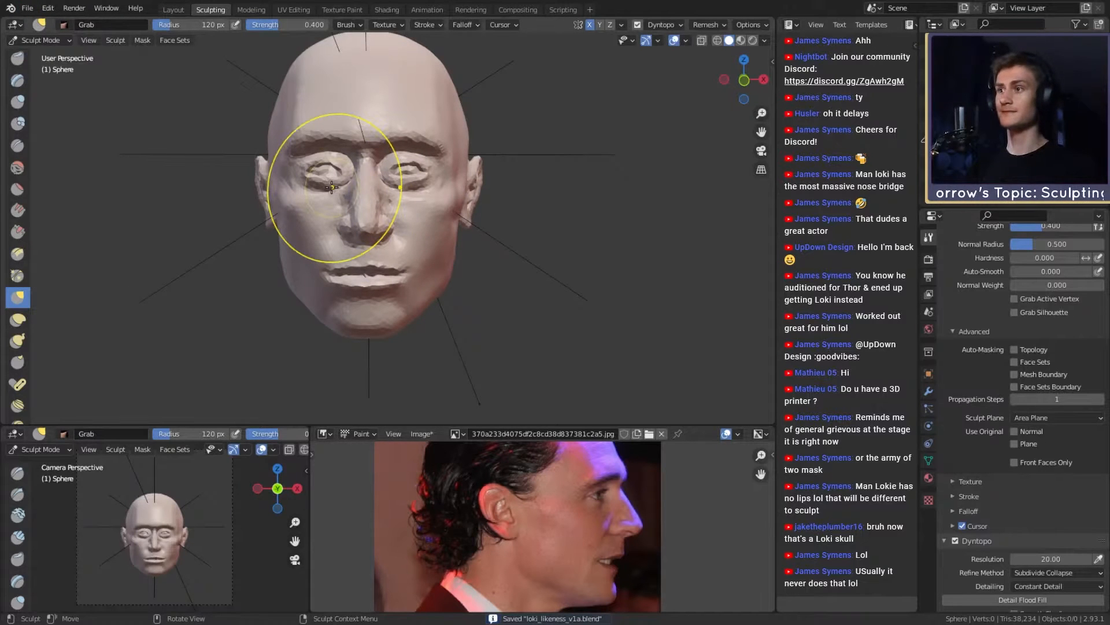
Step: Set the Grab brush radius to 109 px over the front of the face and save the file again
mouse_move(537, 241)
shift+middle_down()
mouse_move(536, 260)
mouse_move(520, 262)
shift+middle_up()
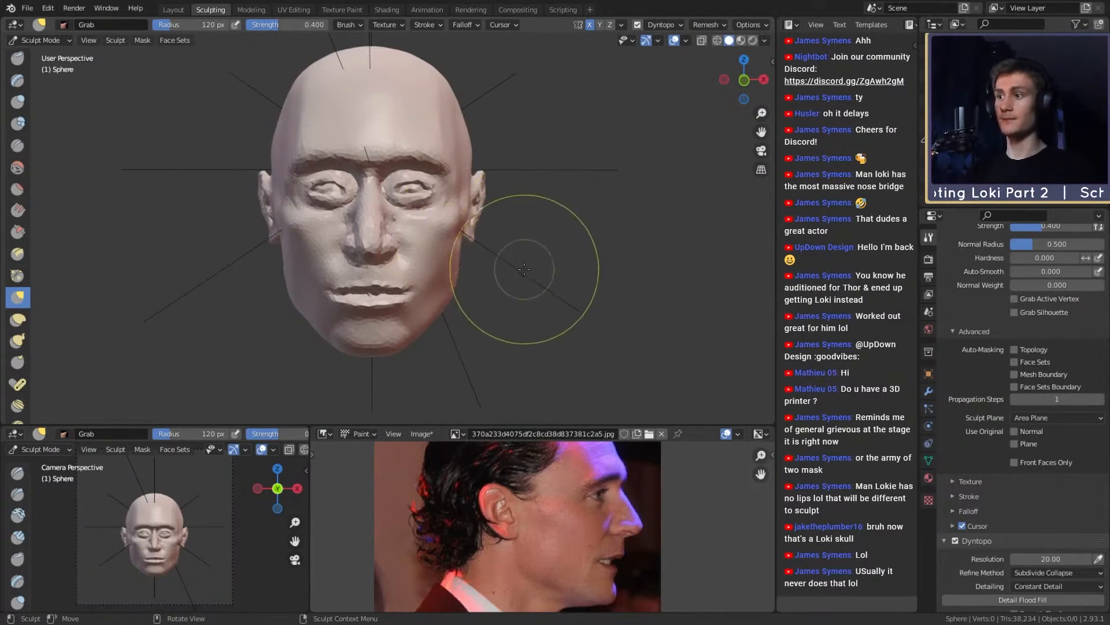
mouse_move(521, 266)
middle_down()
mouse_move(484, 253)
mouse_move(446, 260)
mouse_move(578, 254)
mouse_move(426, 233)
middle_up()
key(f)
mouse_move(425, 233)
alt+mouse_down()
mouse_move(469, 229)
mouse_move(417, 229)
mouse_move(411, 245)
alt+mouse_up()
click(475, 228)
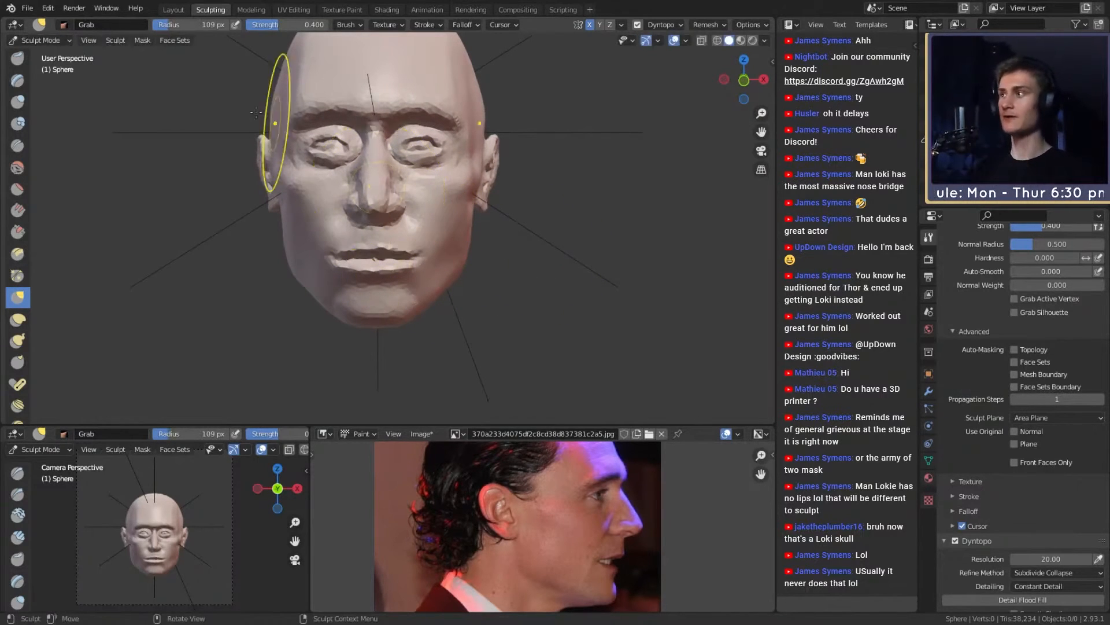
click(27, 8)
click(43, 91)
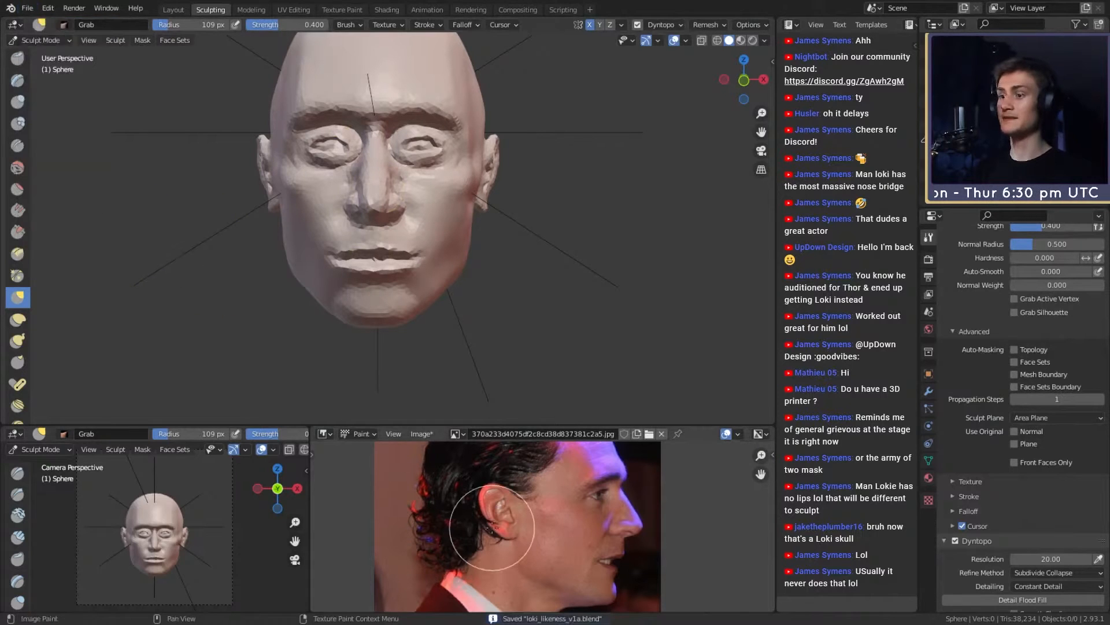
Step: Change the reference image to the front-facing portrait Screenshot 2021-07-19 174120.png
scroll(470, 505, down, 2)
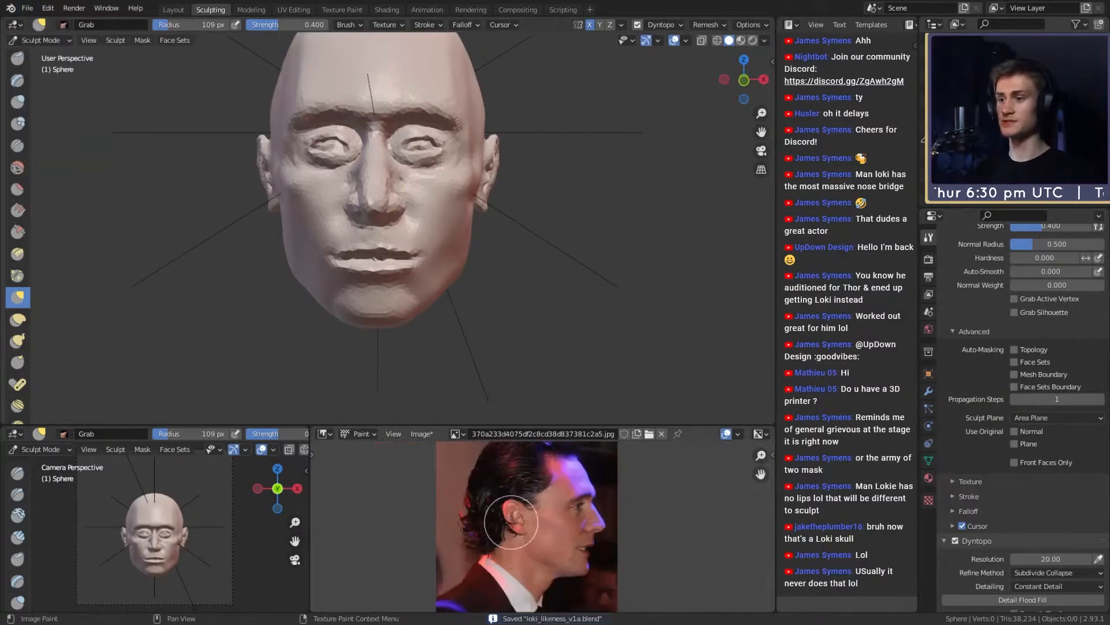
click(356, 433)
click(455, 434)
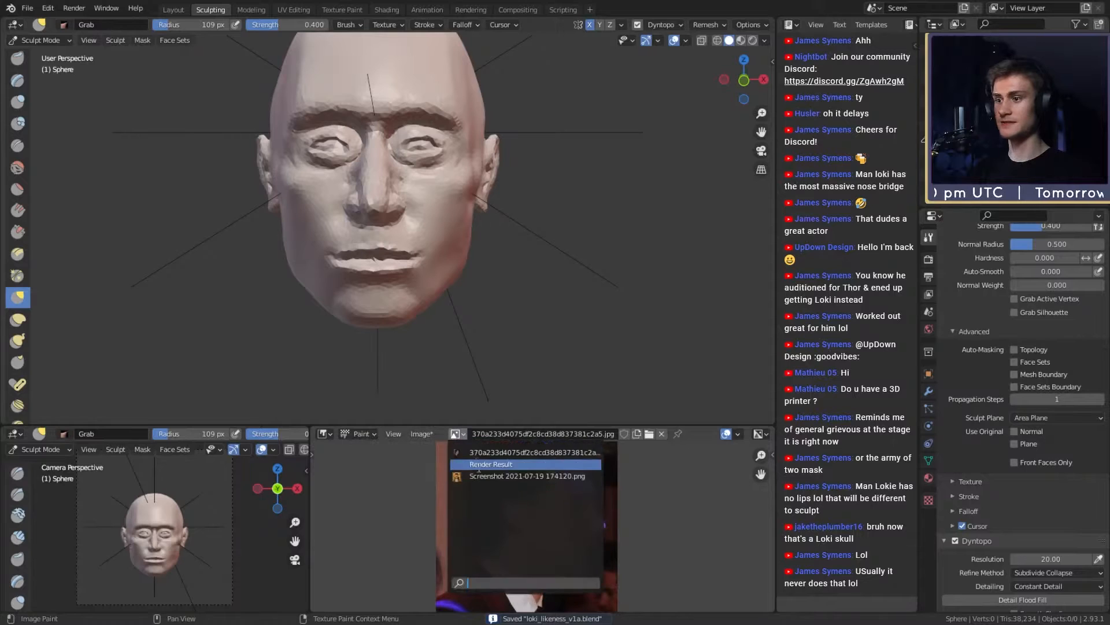
click(483, 475)
scroll(541, 534, up, 1)
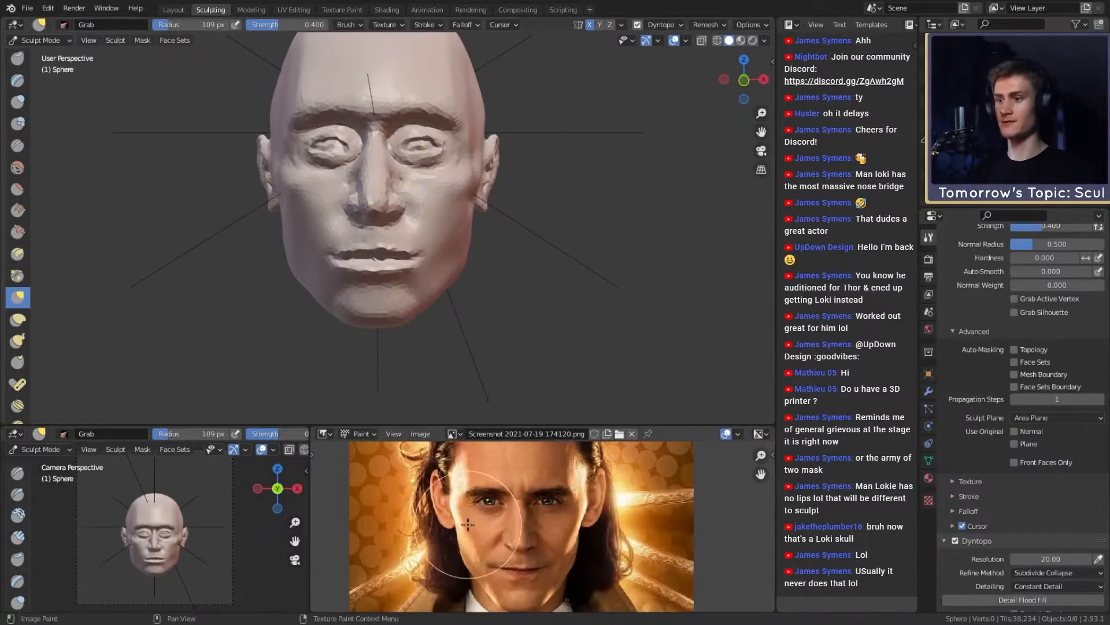
Step: Pull the side of the nose toward the face's centre line with the Grab brush at 124 px radius
shift+middle_drag(522, 232, 518, 286)
scroll(509, 288, up, 1)
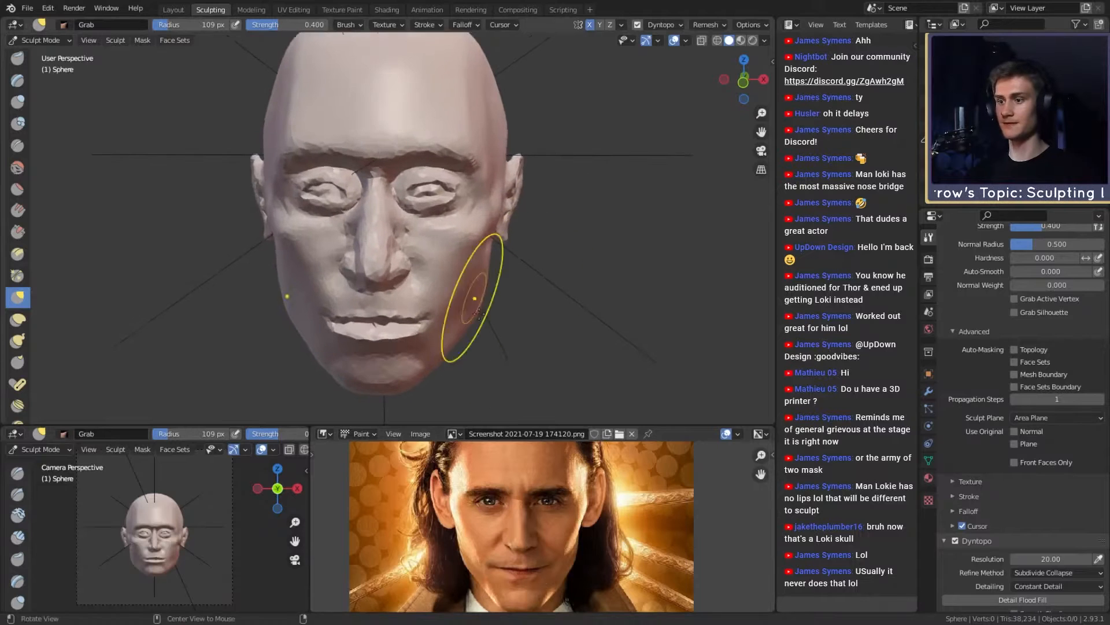
middle_drag(432, 299, 410, 272)
scroll(427, 294, up, 1)
key(f)
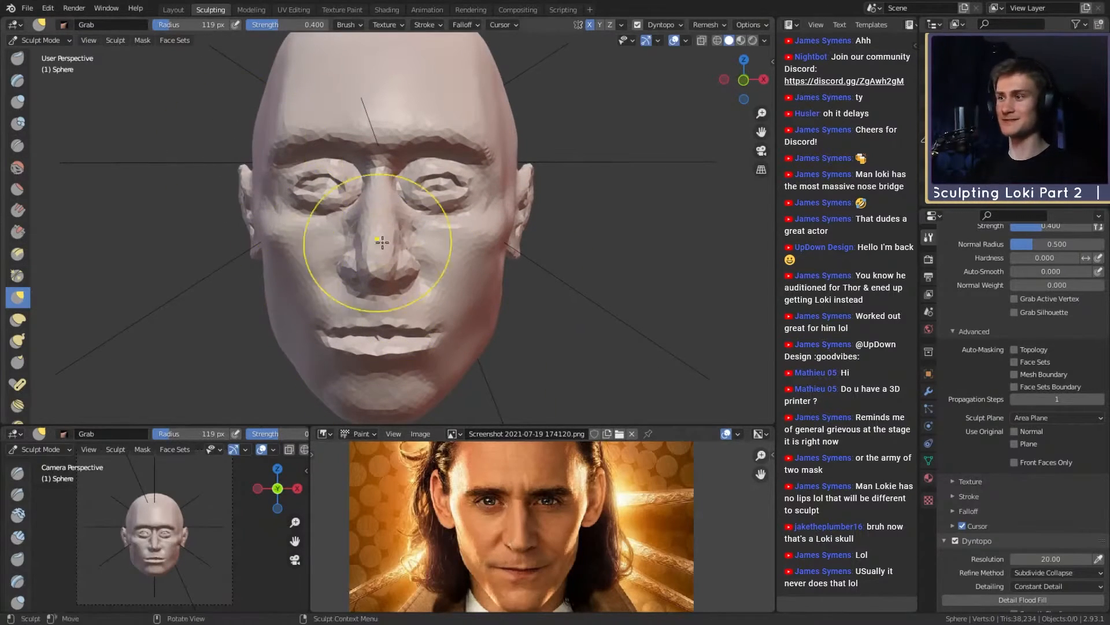
key(f)
click(411, 269)
key(f)
click(426, 269)
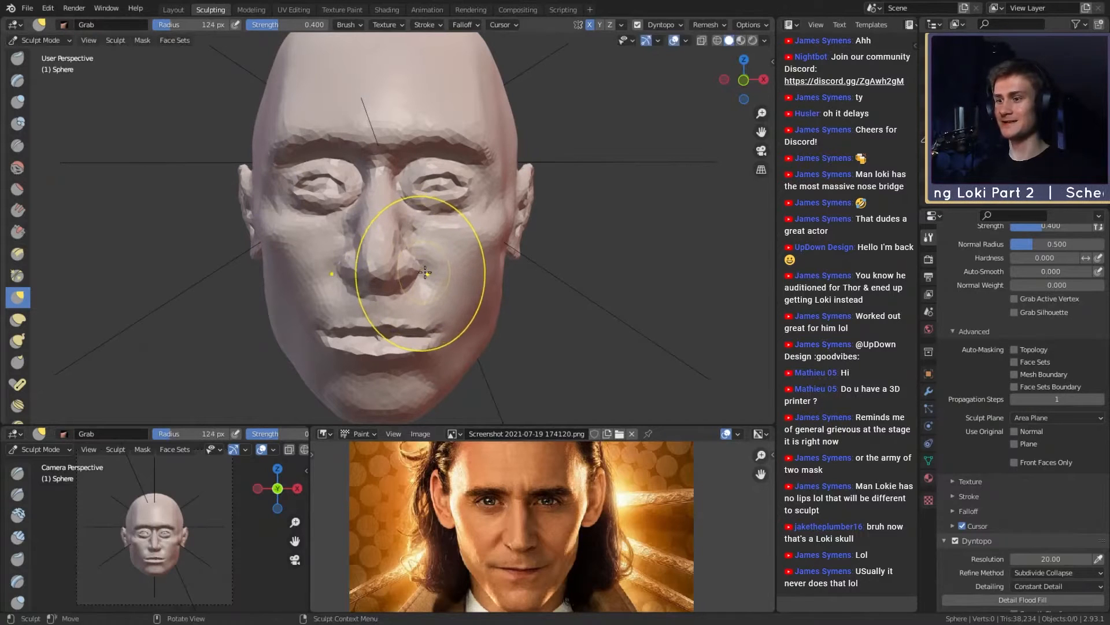
drag(427, 274, 381, 271)
Step: Reduce the Grab brush radius to 96 px and turn off Feather in the symmetry settings
key(f)
click(395, 272)
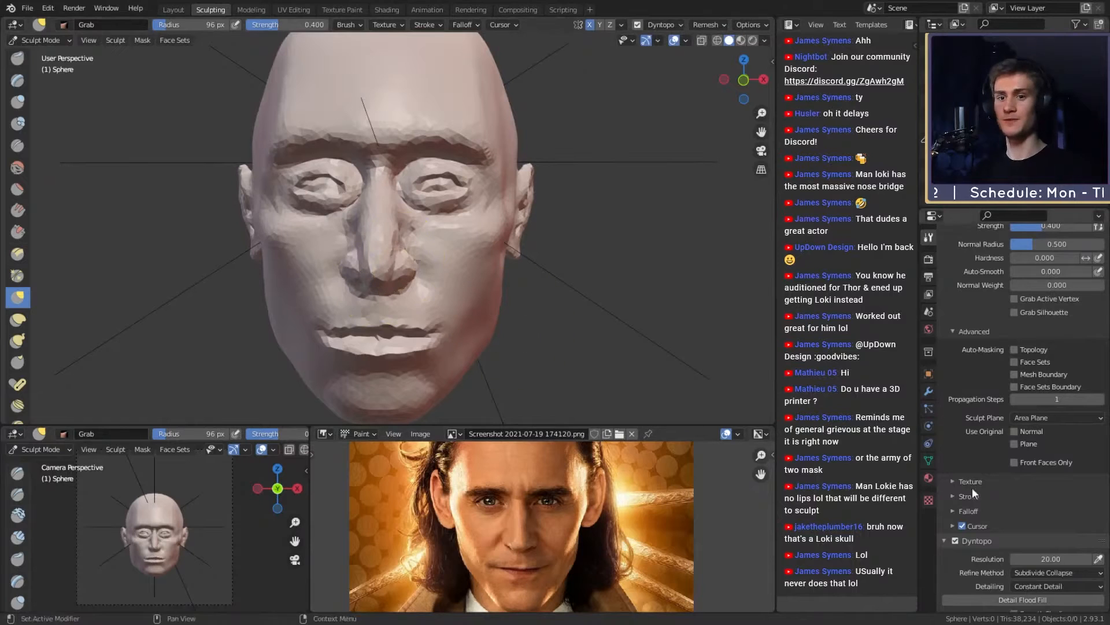
scroll(994, 334, down, 3)
click(968, 575)
scroll(1021, 498, down, 6)
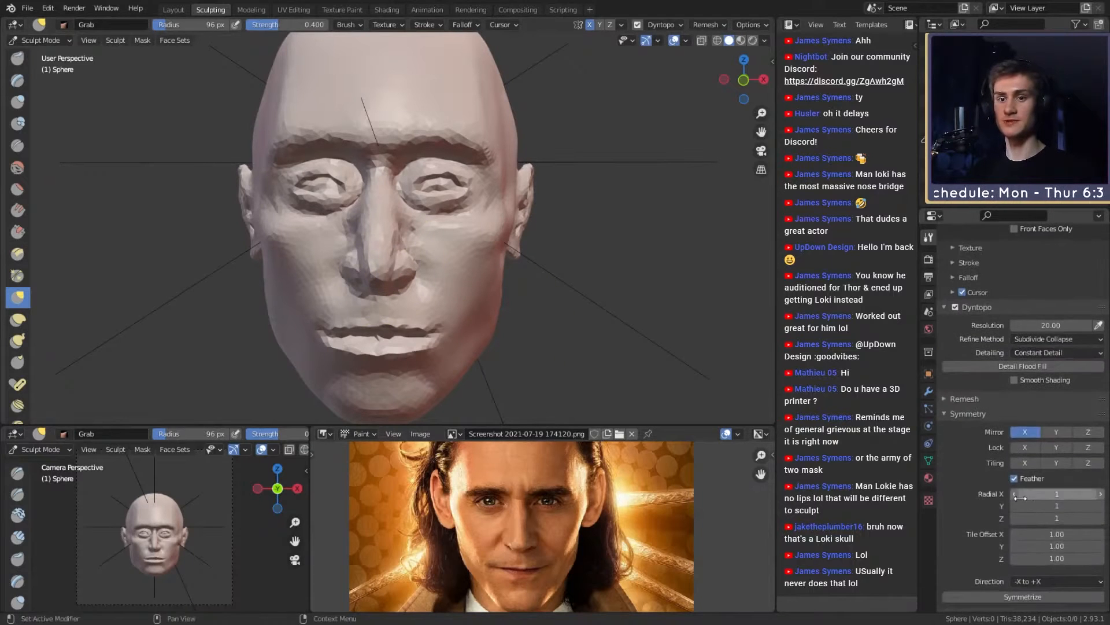
Step: Narrow the side of the nose with the Grab brush at 77 px radius and nudge the nostril wing inward
key(f)
click(397, 259)
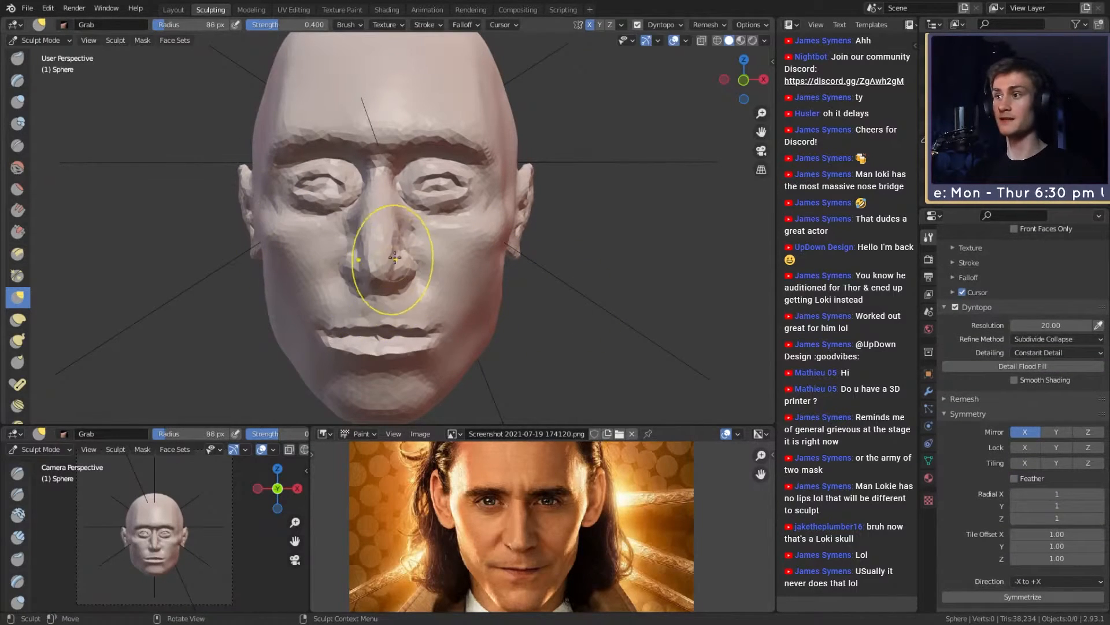
mouse_move(397, 259)
middle_down()
mouse_move(393, 274)
mouse_move(395, 261)
middle_up()
scroll(394, 274, up, 1)
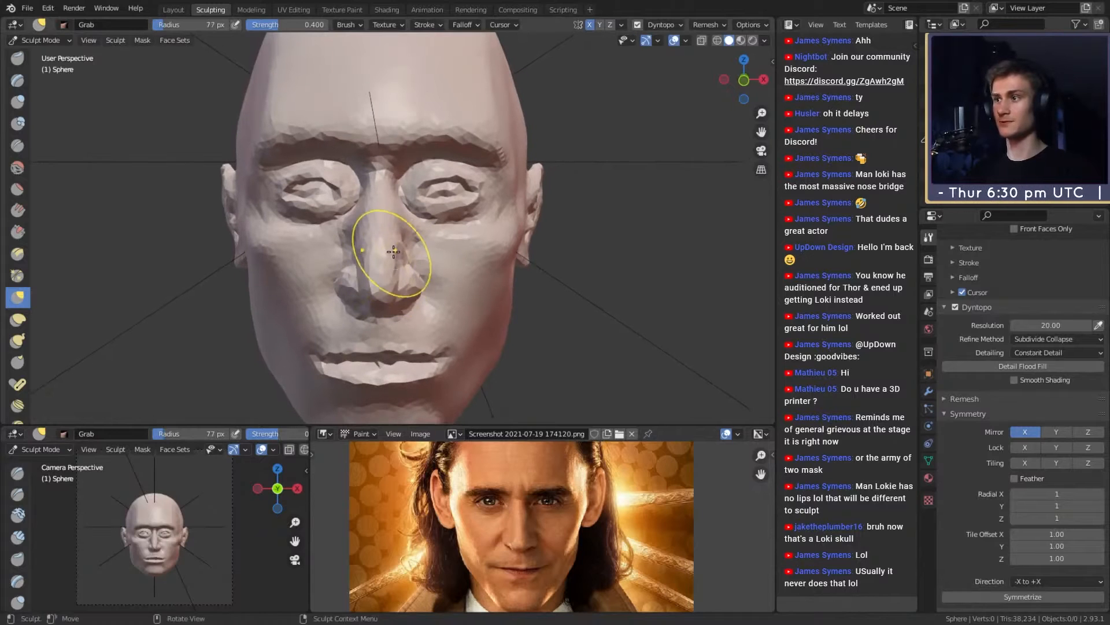
drag(393, 251, 389, 254)
drag(399, 267, 394, 269)
mouse_move(403, 287)
middle_down()
mouse_move(409, 273)
mouse_move(416, 285)
middle_up()
key(f)
click(430, 282)
drag(429, 295, 425, 287)
Step: Adjust the side of the nose just below the bridge with the Grab brush at 87 px radius
middle_drag(421, 272, 408, 277)
scroll(405, 271, up, 1)
key(f)
click(396, 280)
key(f)
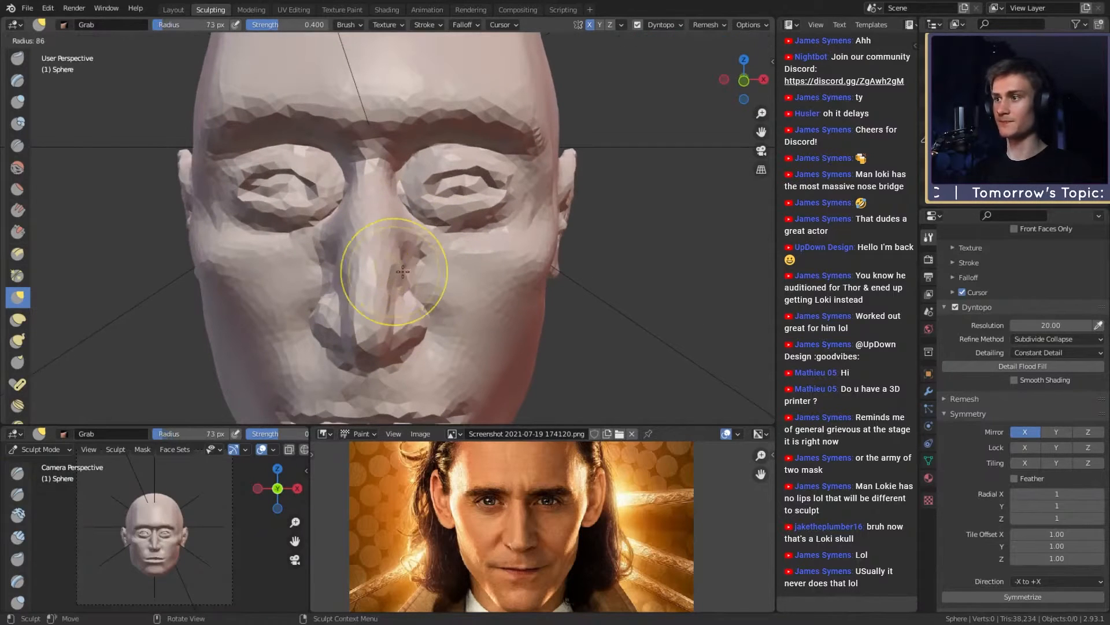
click(444, 273)
drag(387, 277, 392, 272)
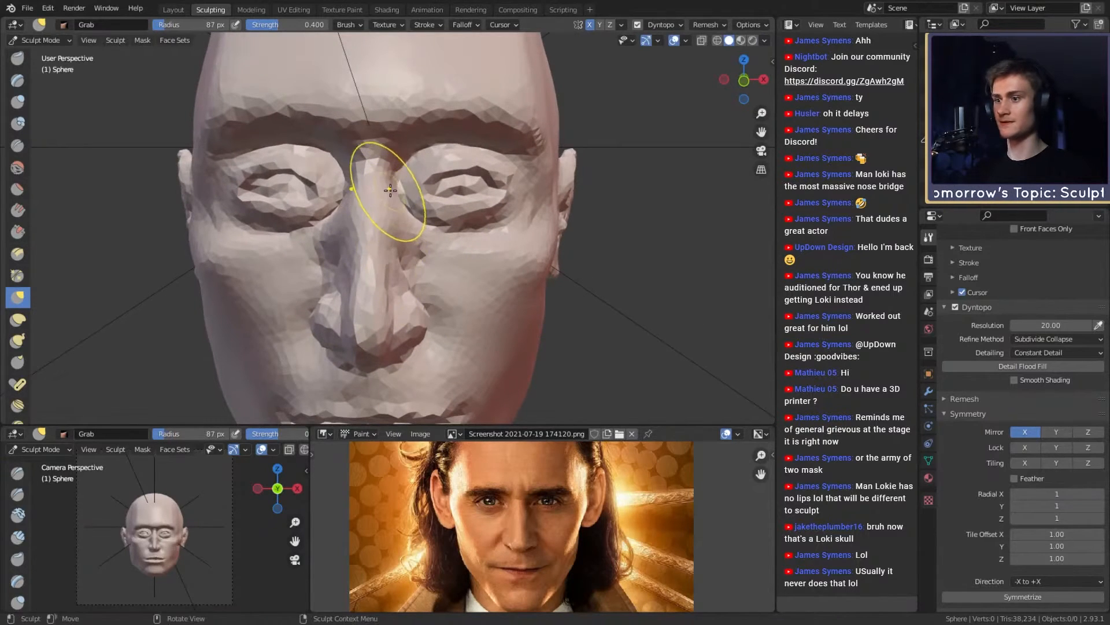
Step: Pull the outer part of the brow ridge slightly down and inward with an enlarged Grab brush
middle_drag(392, 170, 394, 202)
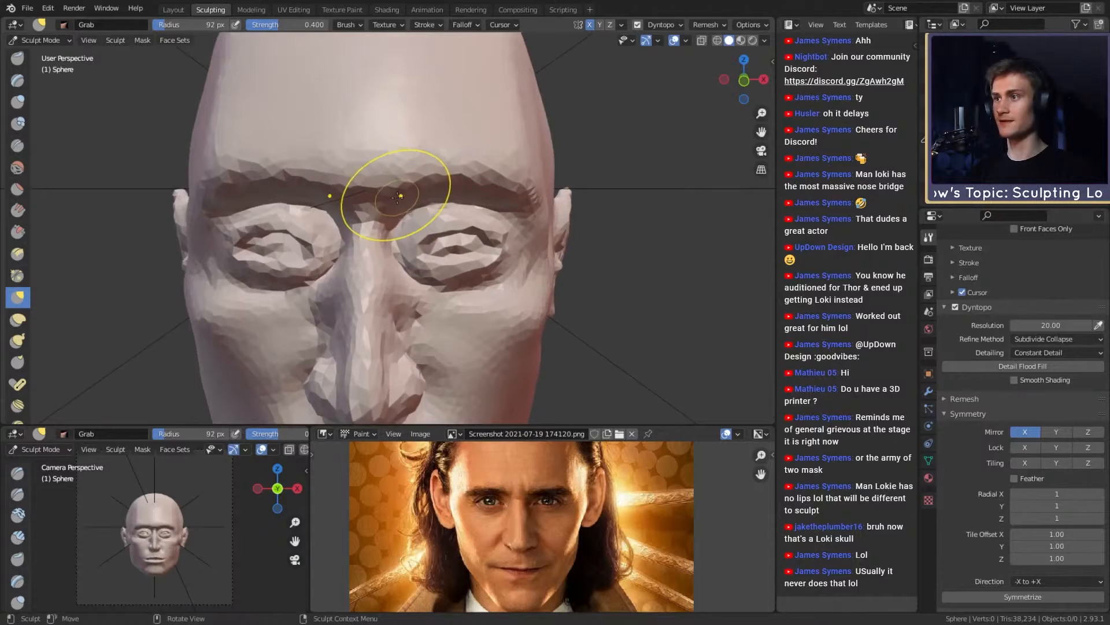
scroll(371, 195, down, 4)
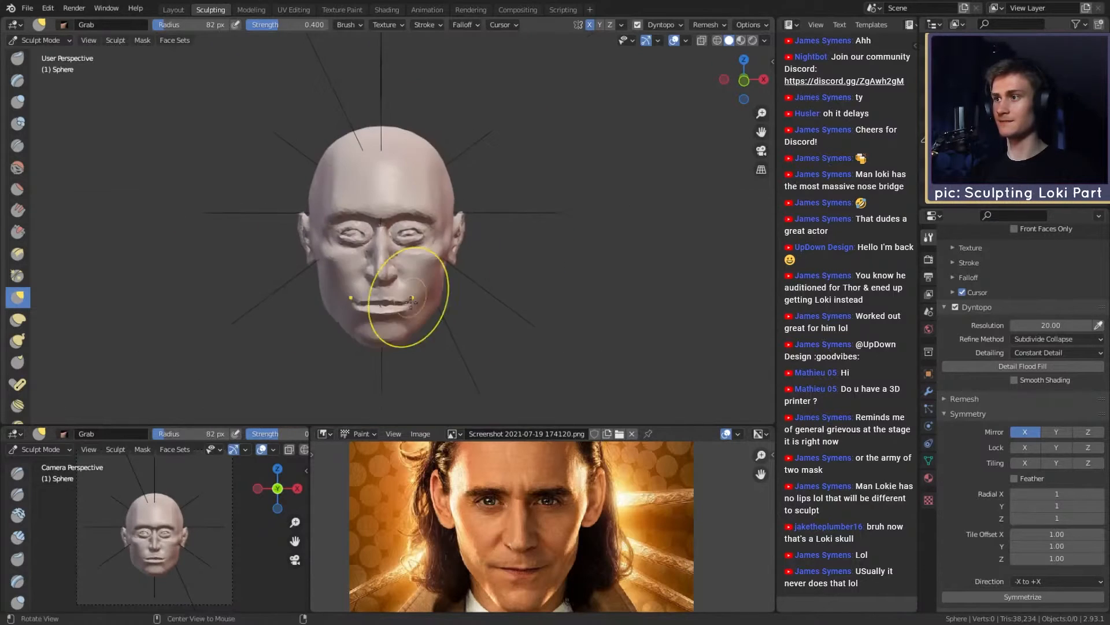
scroll(416, 211, up, 3)
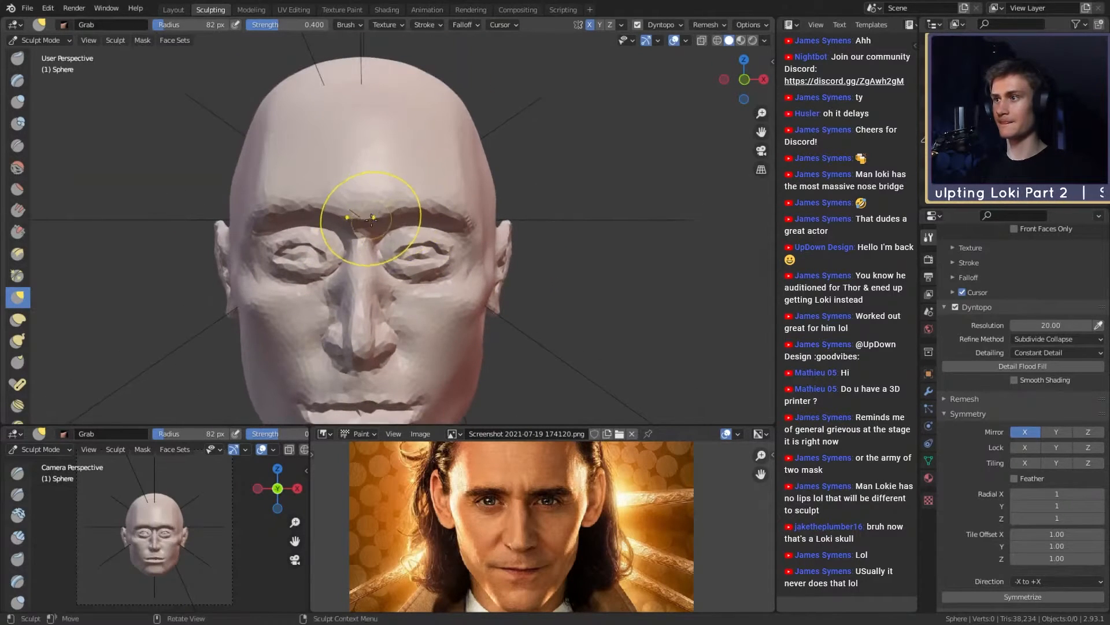
key(f)
click(410, 209)
mouse_move(412, 204)
middle_down()
mouse_move(388, 207)
mouse_move(406, 211)
middle_up()
key(f)
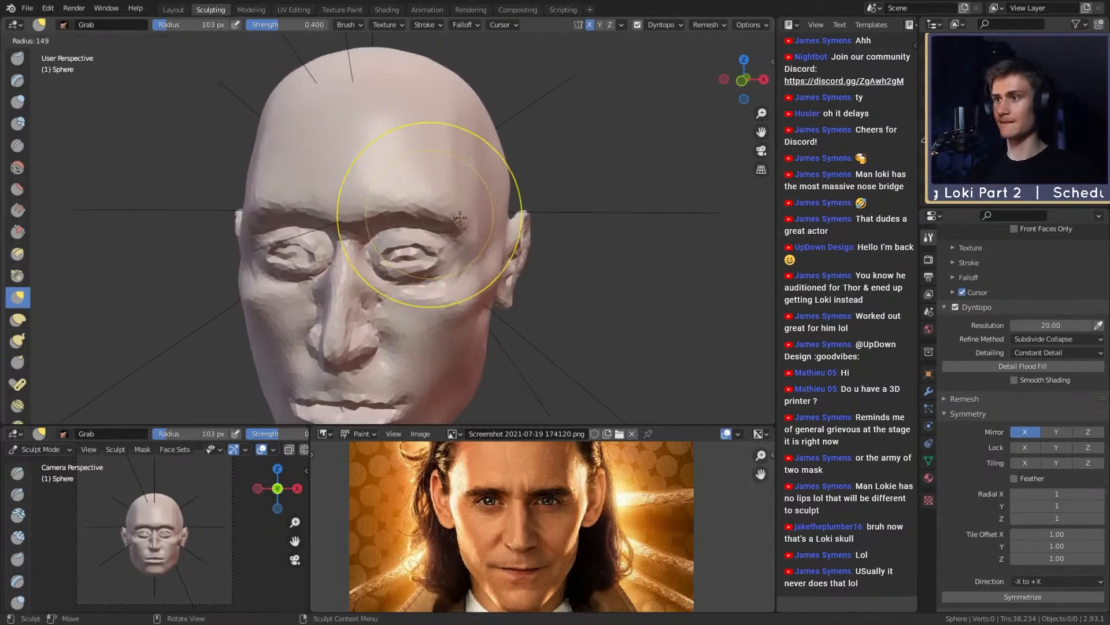
click(459, 218)
drag(460, 218, 454, 222)
Step: Continue shaping the outer brow and temple with the Grab brush, varying the radius between 110, 160 and 127 px
middle_drag(443, 243, 463, 211)
key(f)
click(453, 206)
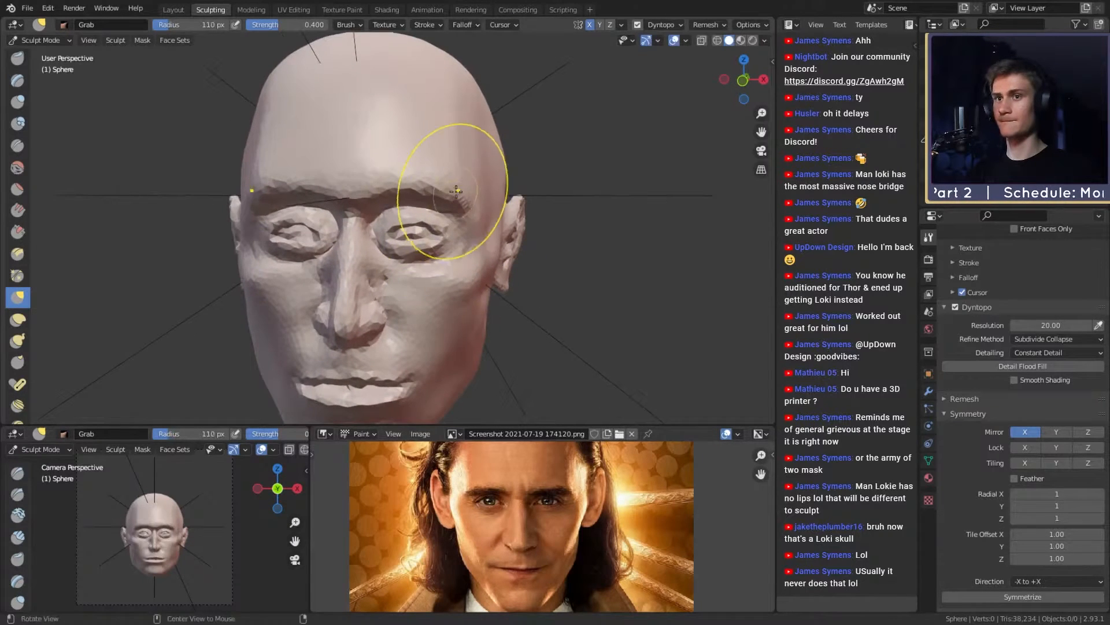
mouse_move(456, 191)
alt+mouse_down()
mouse_move(451, 204)
mouse_move(454, 194)
alt+mouse_up()
key(f)
click(478, 200)
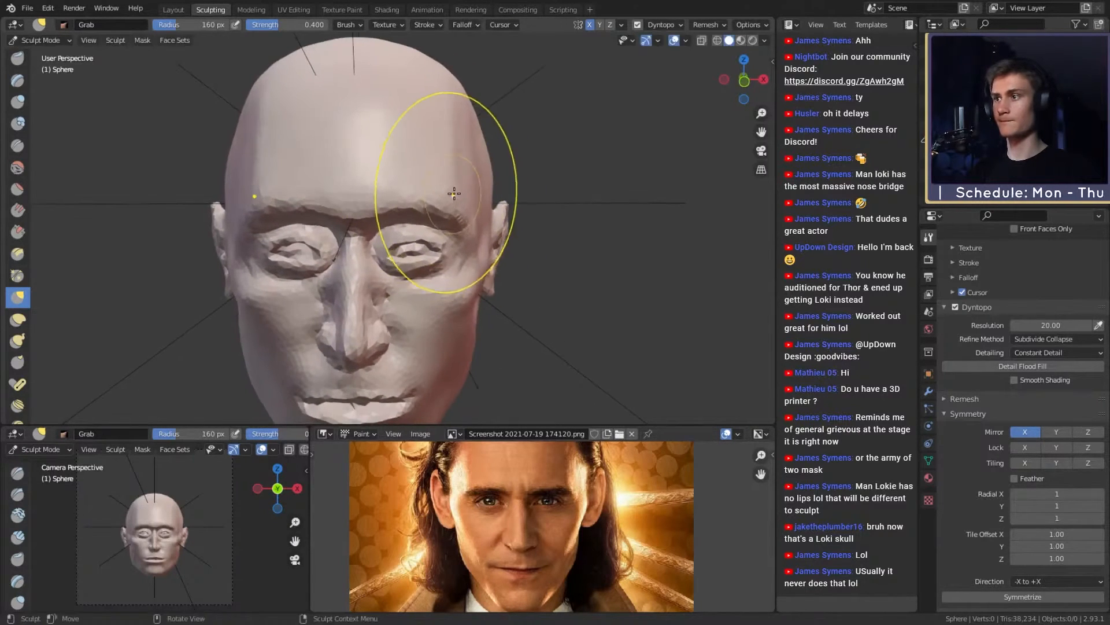
middle_drag(454, 194, 439, 212)
key(f)
click(433, 229)
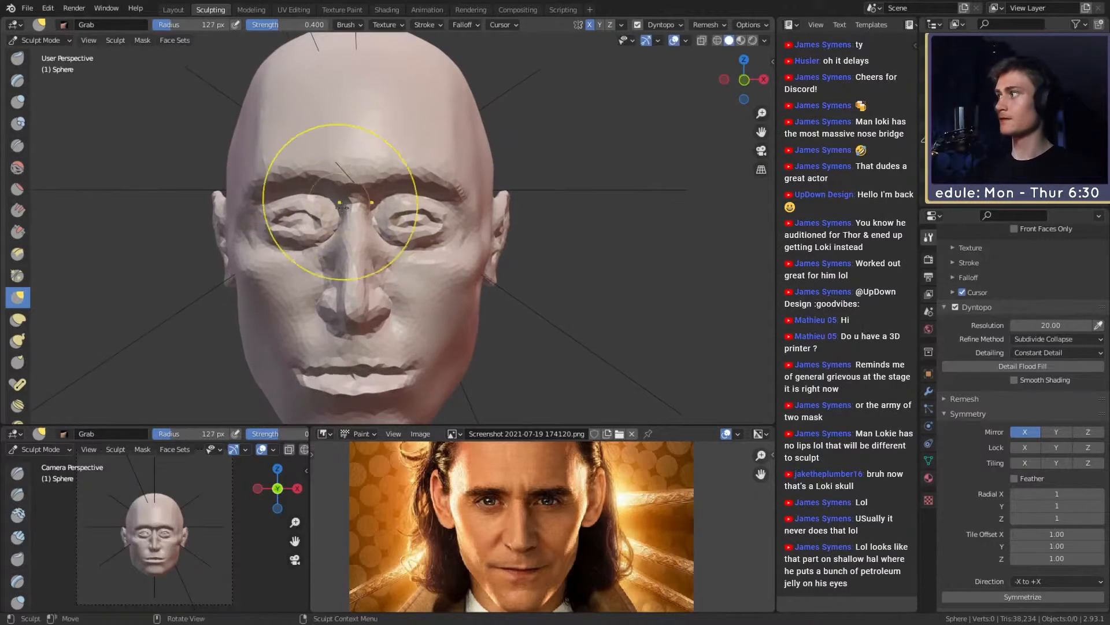
Step: Examine the face from the front and in profile, comparing its proportions with the reference portrait
mouse_move(399, 302)
shift+middle_down()
mouse_move(409, 241)
mouse_move(426, 246)
shift+middle_up()
scroll(417, 237, down, 3)
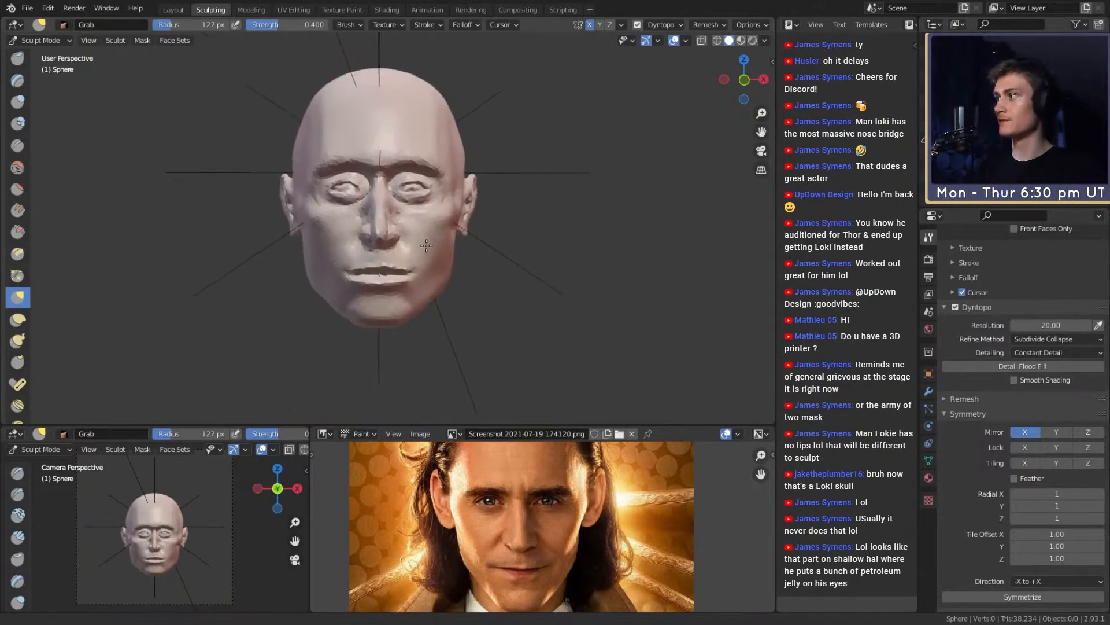
mouse_move(426, 245)
alt+mouse_down()
mouse_move(424, 261)
mouse_move(435, 257)
alt+mouse_up()
scroll(429, 245, up, 2)
key(f)
click(429, 249)
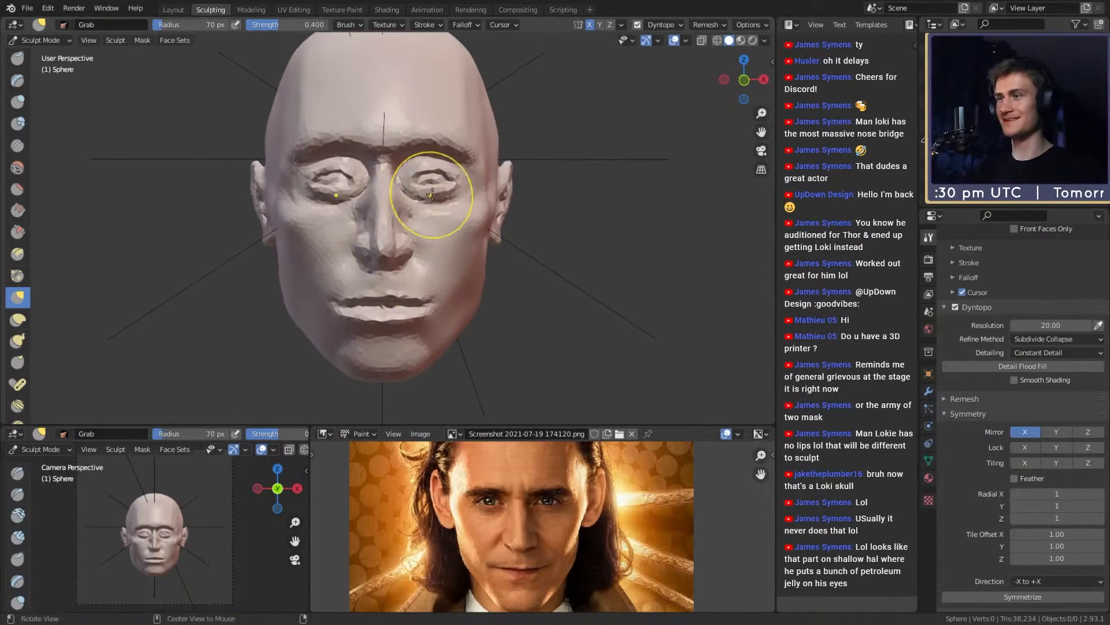
alt+shift+drag(437, 194, 438, 237)
alt+drag(438, 238, 421, 174)
alt+drag(369, 302, 460, 284)
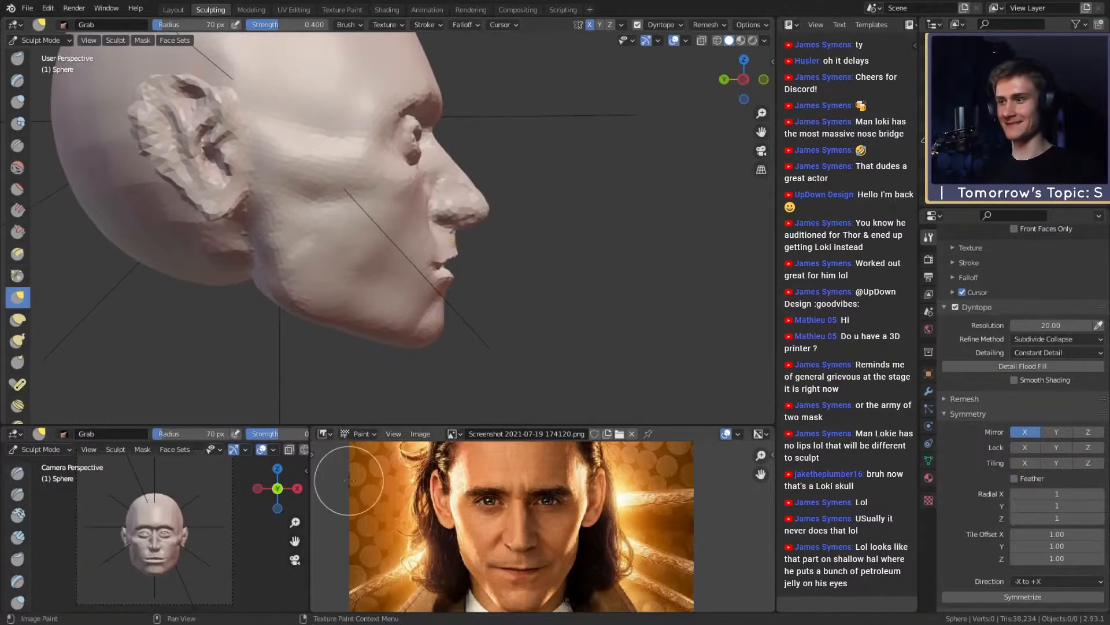
click(453, 433)
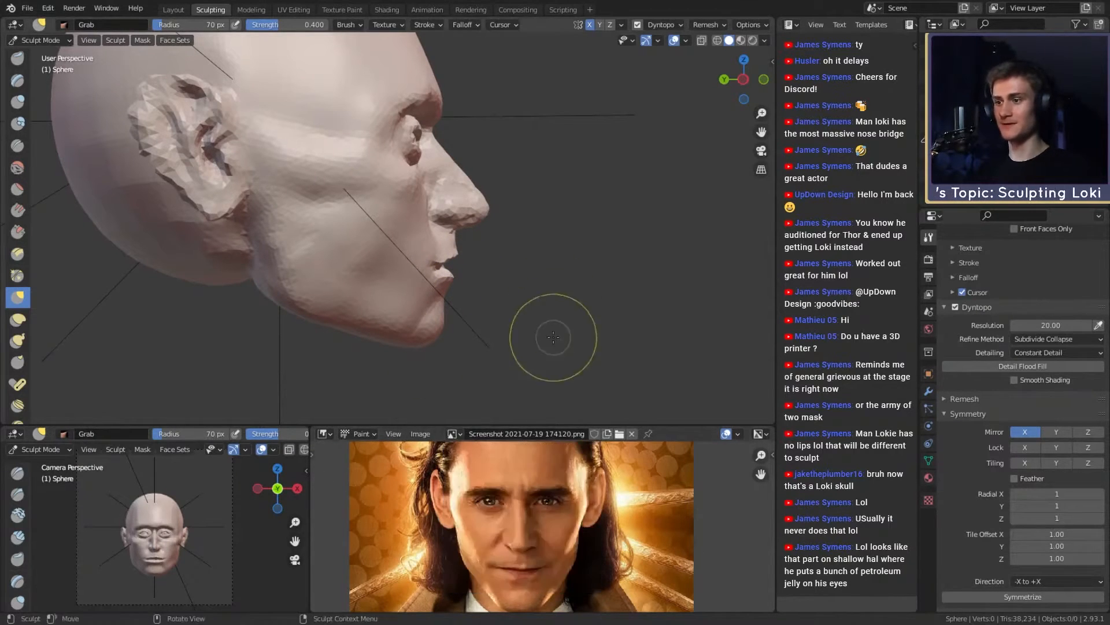
Step: Nudge the area beside the mouth slightly with the Grab brush at 93 px radius in front view
alt+drag(508, 372, 412, 277)
ctrl+middle_drag(411, 277, 414, 263)
key(f)
click(476, 287)
drag(431, 278, 431, 281)
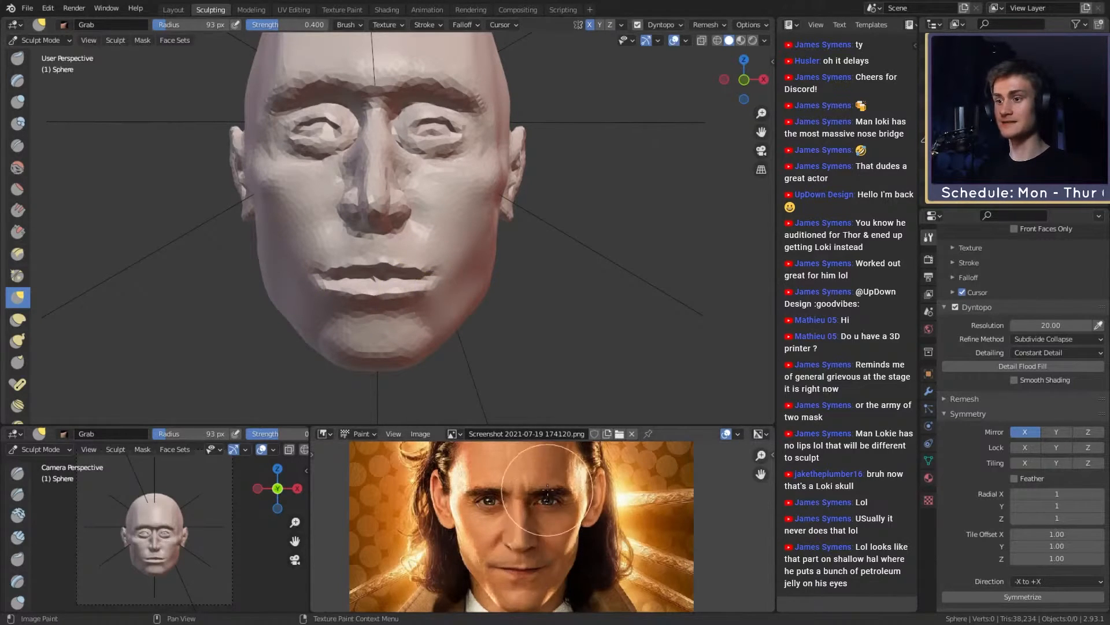
Step: View the head in profile, change the reference back to the side-view photo and set the Grab brush radius to 99 px
alt+drag(419, 248, 413, 261)
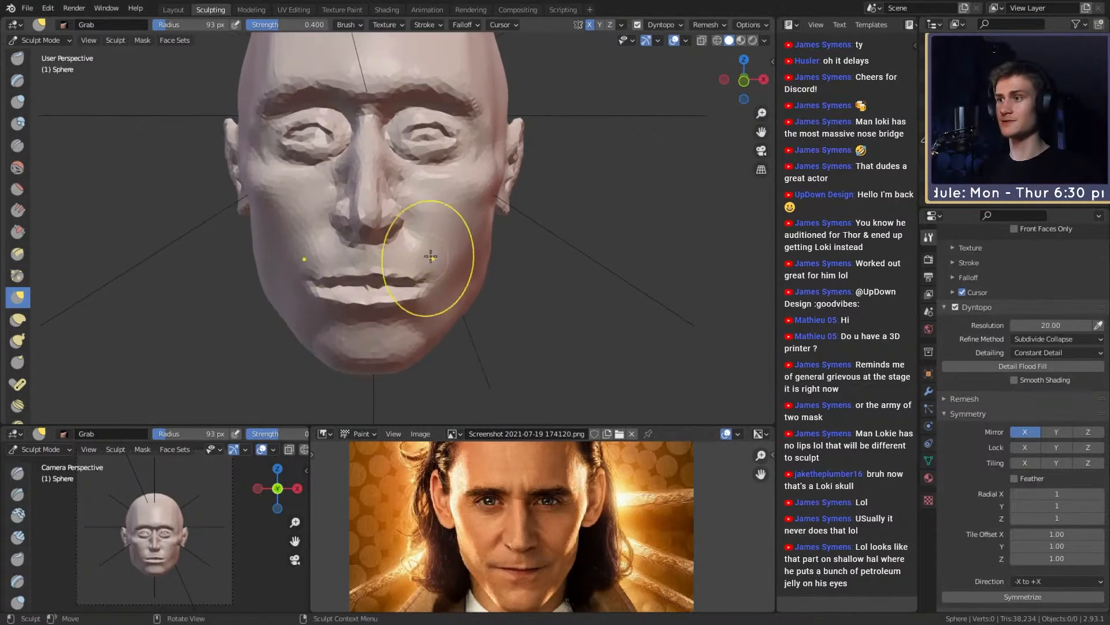
mouse_move(428, 202)
middle_down()
mouse_move(441, 248)
mouse_move(508, 268)
middle_up()
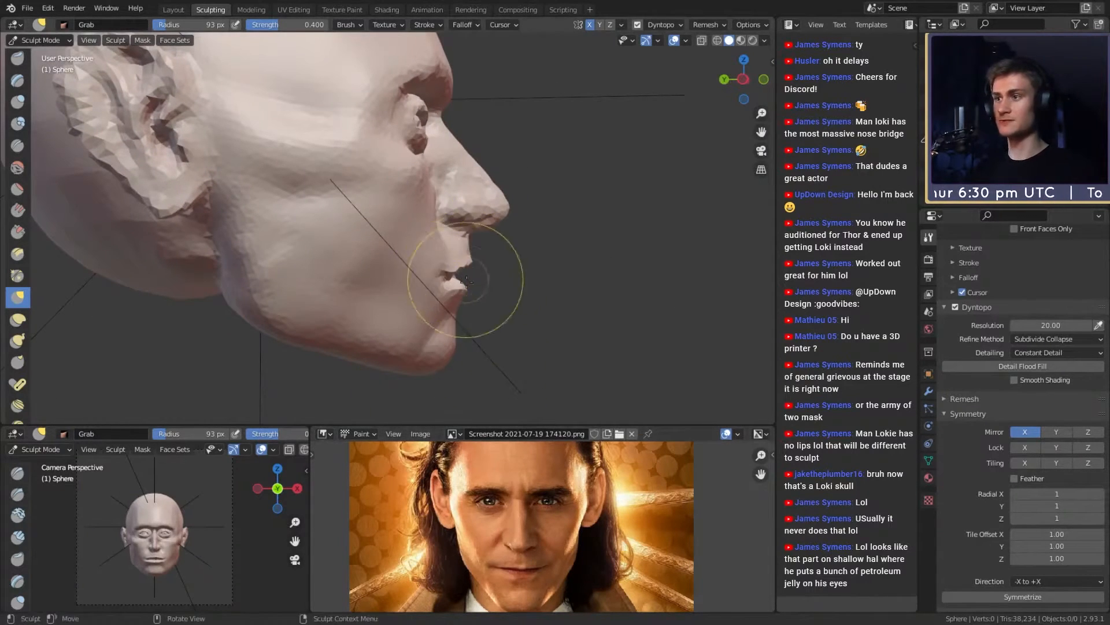
click(455, 435)
click(470, 450)
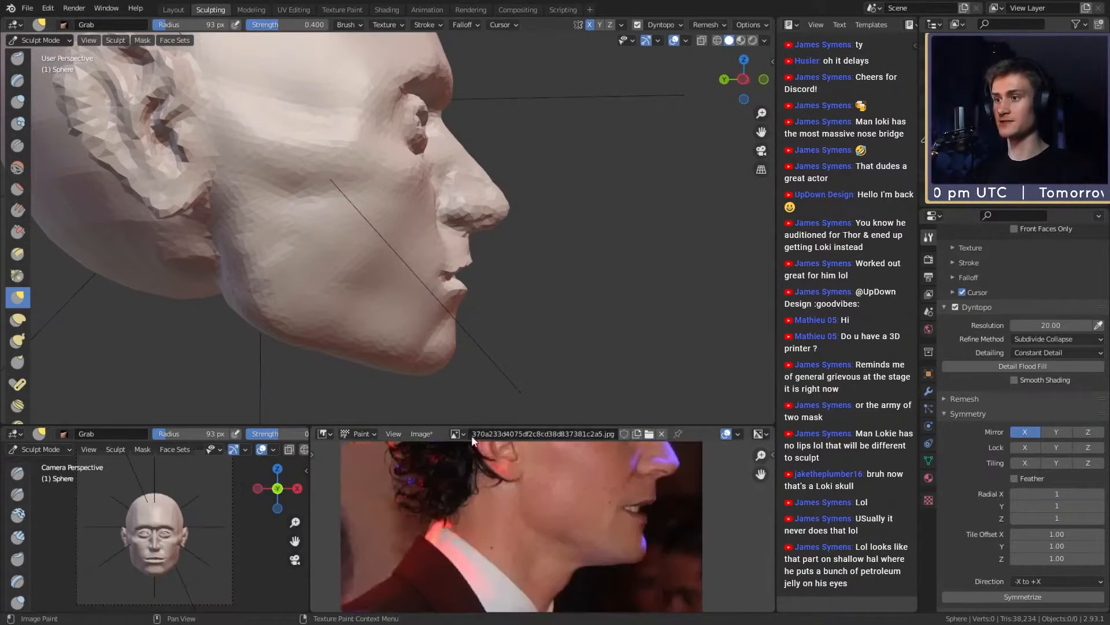
key(bracketright)
key(bracketright)
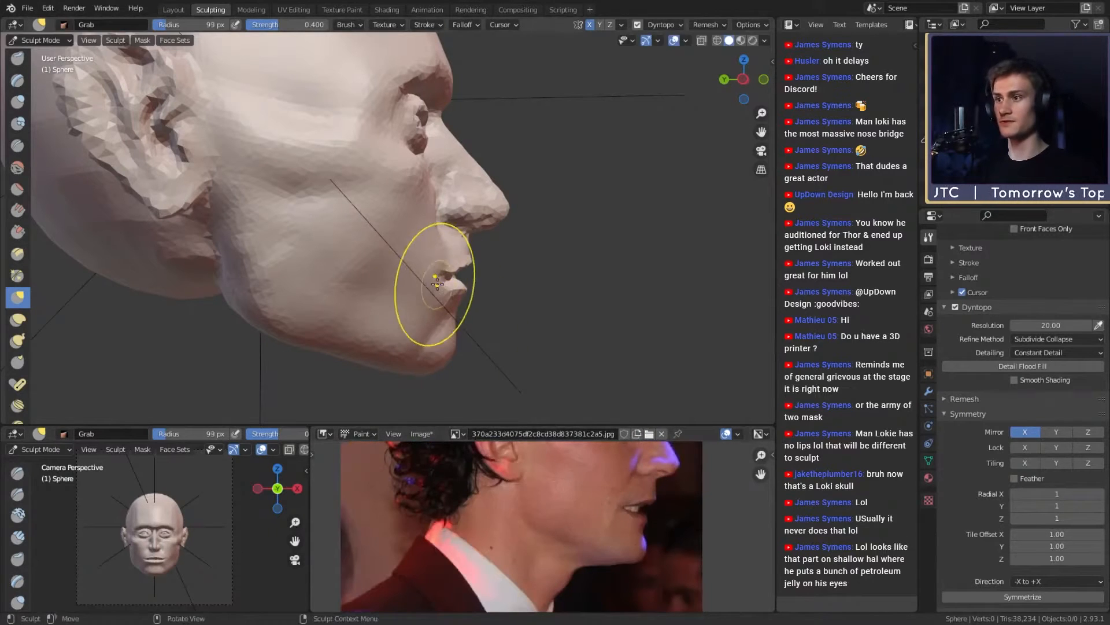
Step: Reshape the corner of the mouth in profile with the Grab brush at 99, 113 and 128 px radius
drag(434, 282, 431, 277)
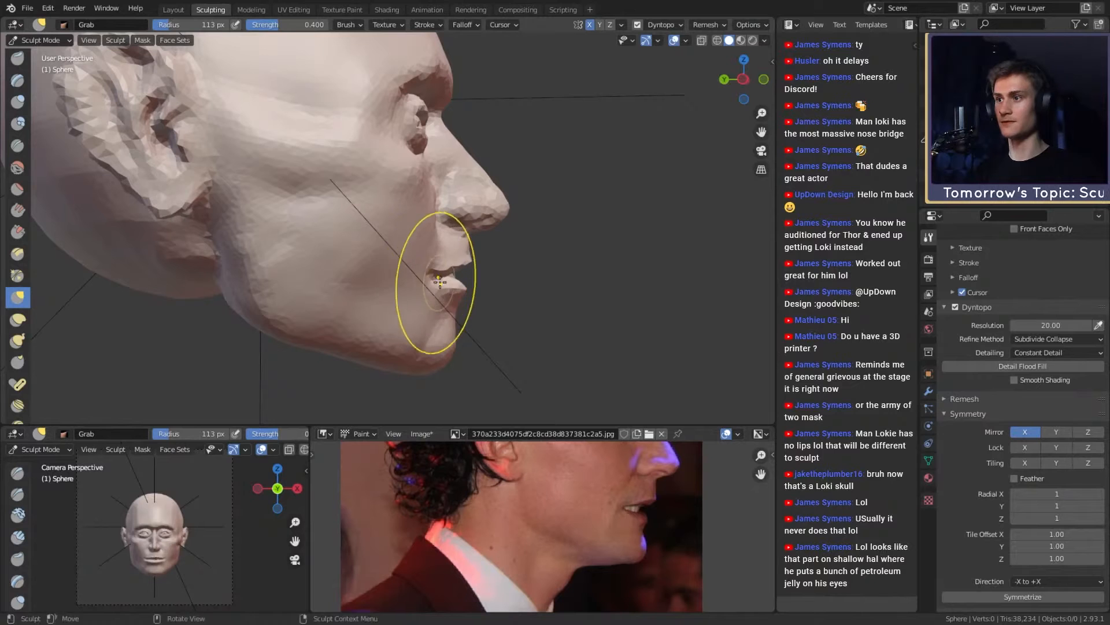
mouse_move(431, 278)
middle_down()
mouse_move(392, 282)
mouse_move(435, 288)
middle_up()
key(f)
click(417, 286)
drag(433, 288, 427, 284)
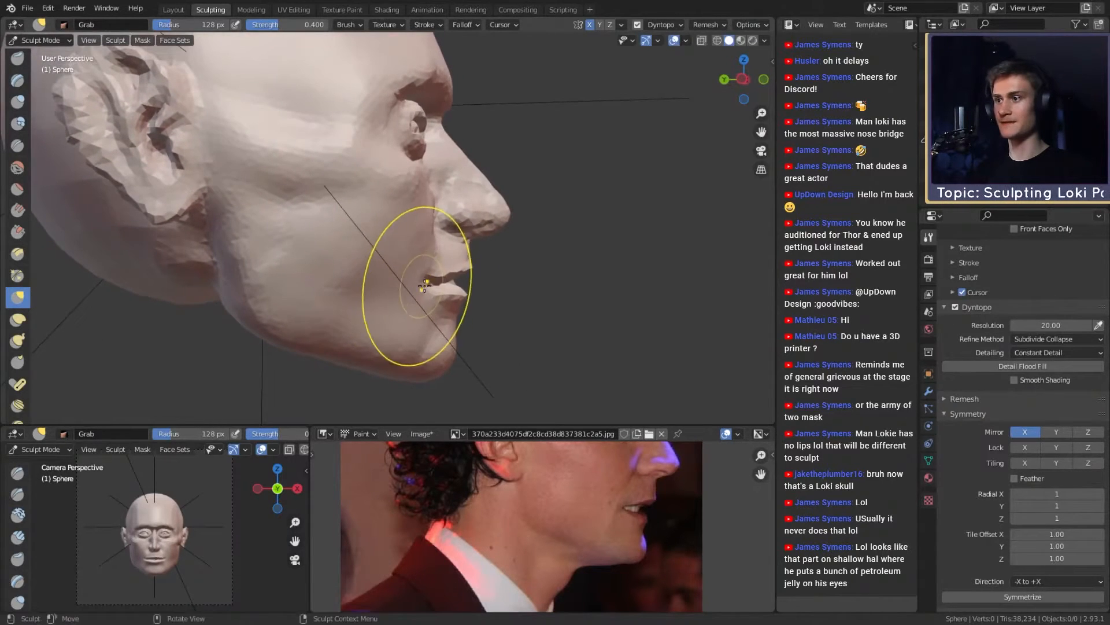
Step: Examine the mouth and nose from the front, in profile and in three-quarter view
mouse_move(426, 283)
middle_down()
mouse_move(377, 284)
mouse_move(415, 317)
middle_up()
scroll(377, 285, down, 3)
scroll(415, 317, up, 2)
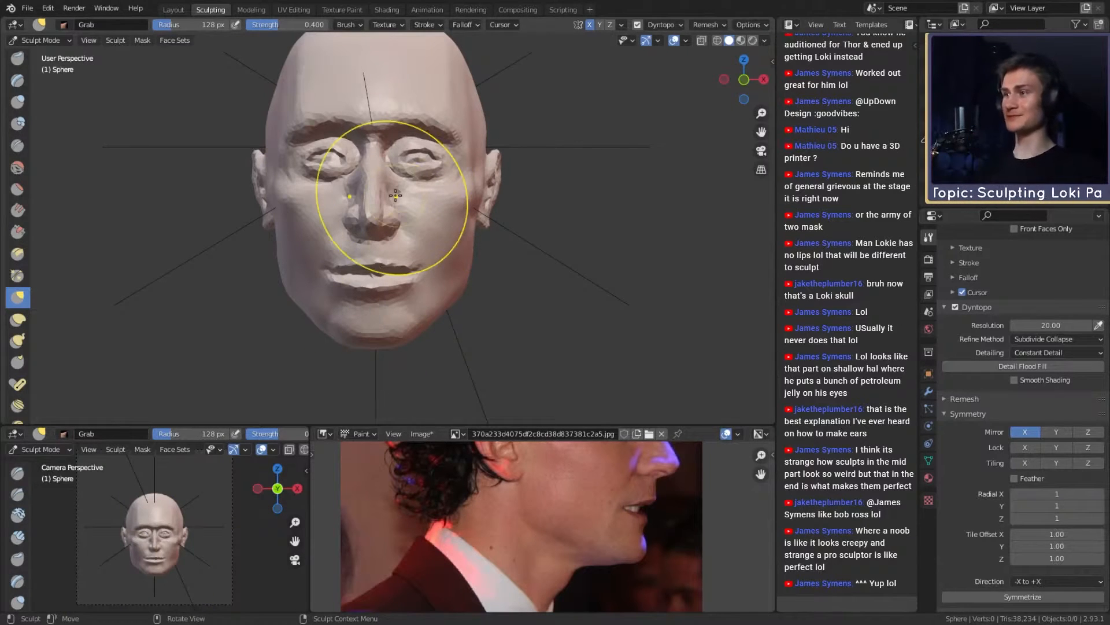
scroll(416, 265, up, 2)
mouse_move(416, 265)
middle_down()
mouse_move(451, 302)
mouse_move(509, 272)
mouse_move(506, 260)
mouse_move(524, 261)
mouse_move(488, 297)
mouse_move(487, 264)
mouse_move(472, 303)
mouse_move(474, 282)
mouse_move(458, 278)
middle_up()
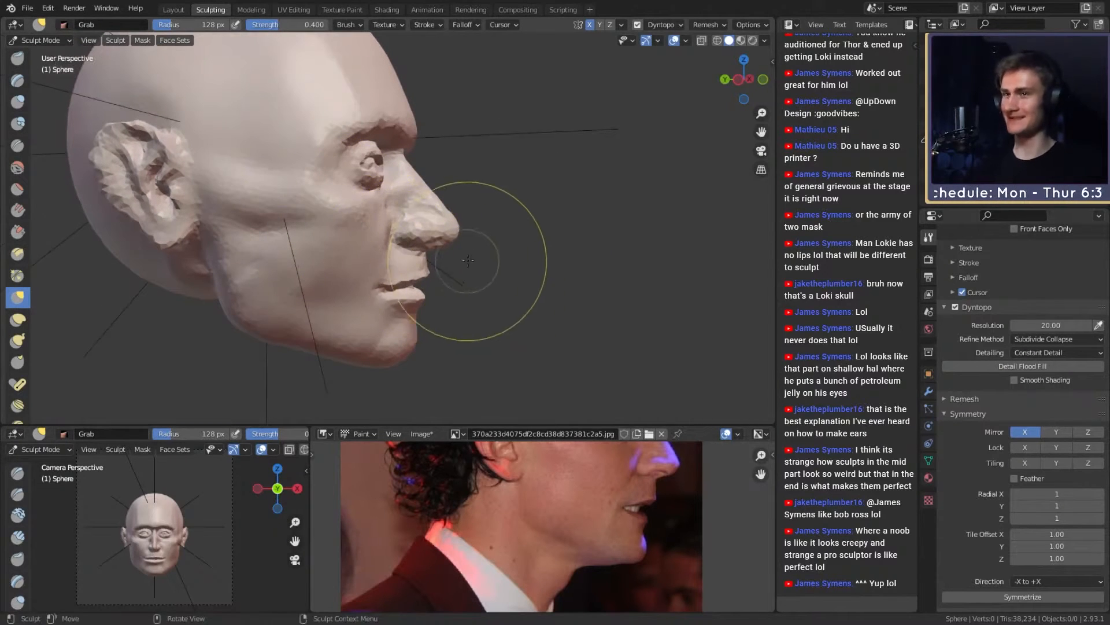
middle_drag(459, 208, 401, 277)
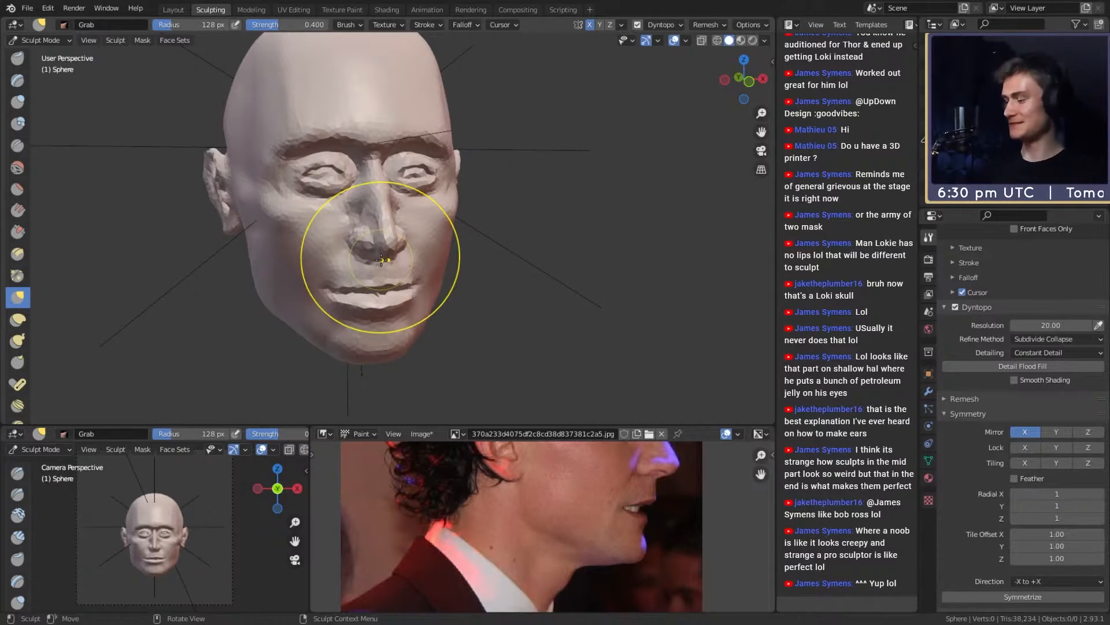
middle_drag(534, 321, 480, 327)
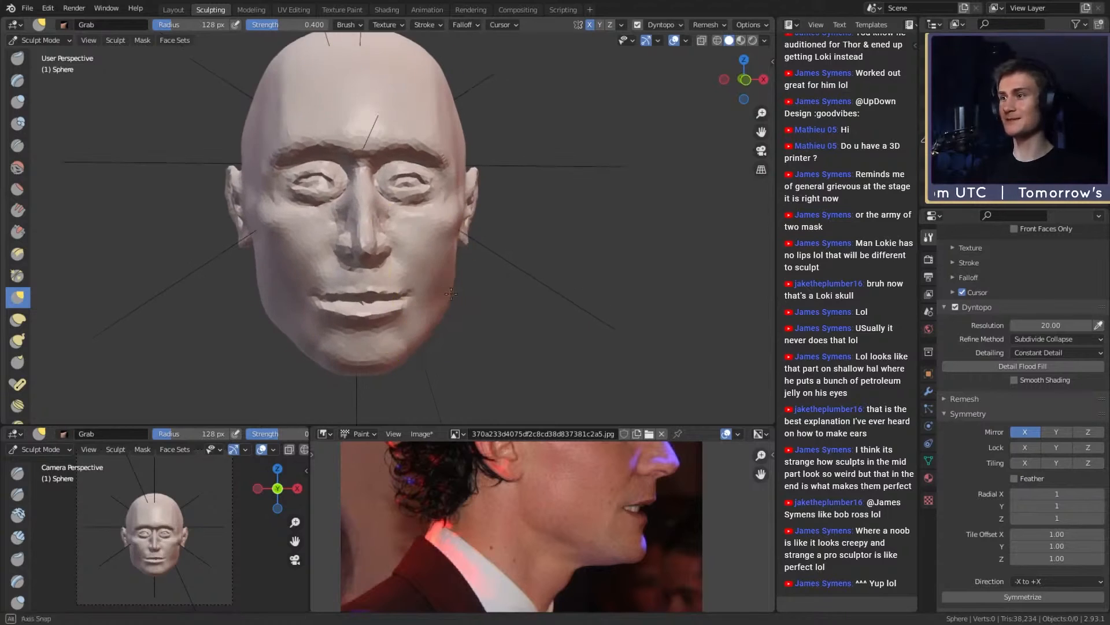
Step: Set the Grab brush radius to 60 px and reframe the side-view reference photo to show the whole head
key(f)
click(371, 279)
middle_drag(370, 278, 350, 276)
middle_drag(420, 273, 434, 287)
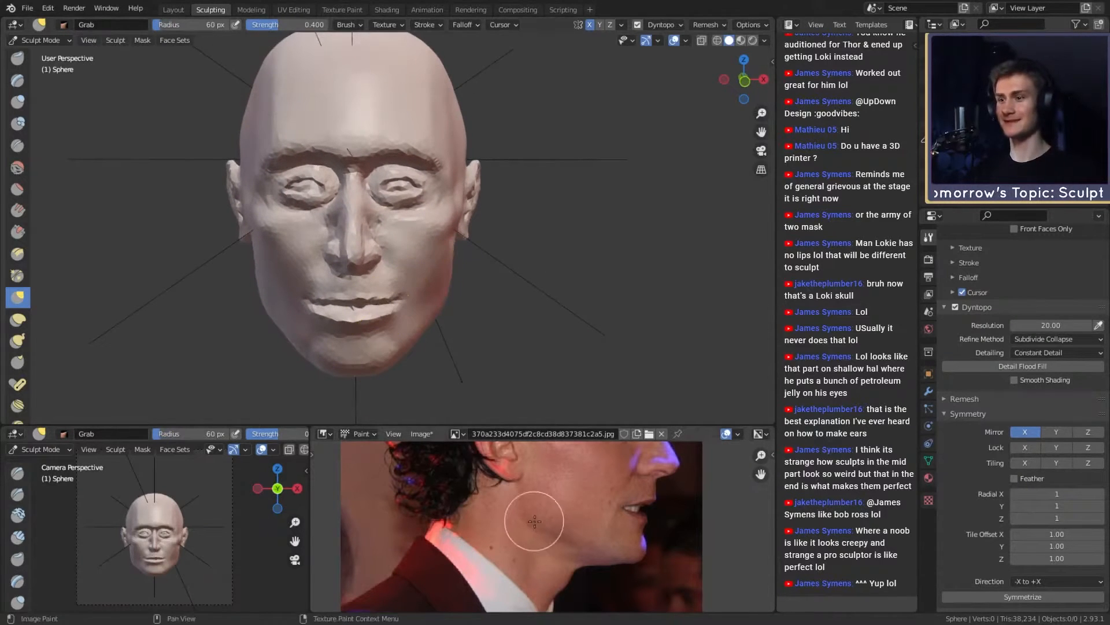
scroll(542, 519, down, 3)
middle_drag(566, 503, 529, 530)
scroll(542, 553, up, 1)
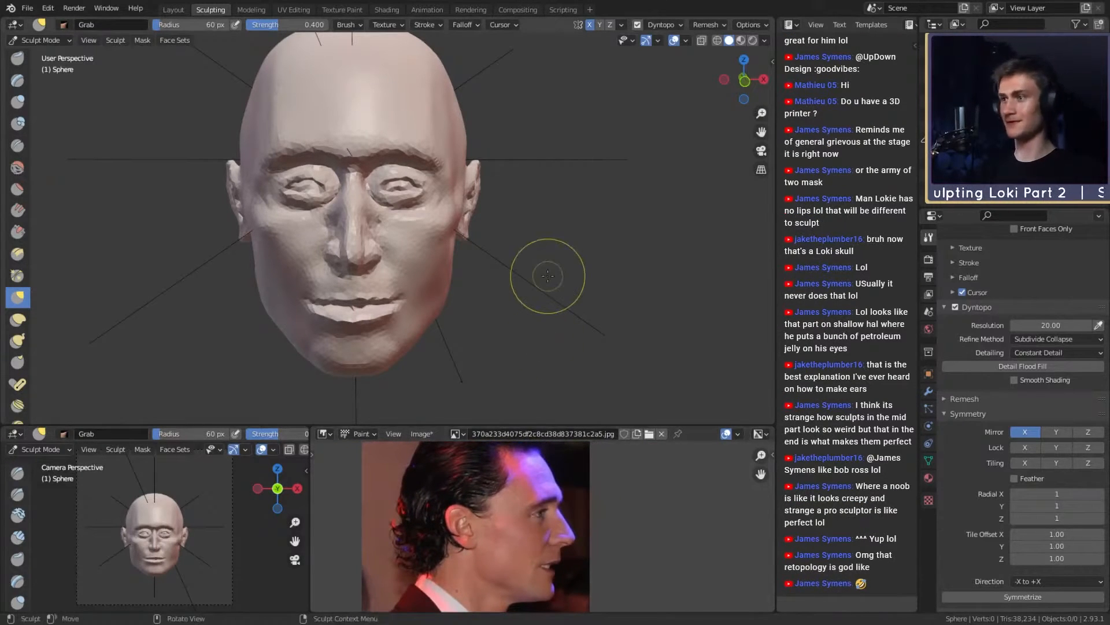
Step: Compare the head's profile with the reference and nudge the cheek beside the nose with the Grab brush at 60 px
scroll(548, 275, down, 1)
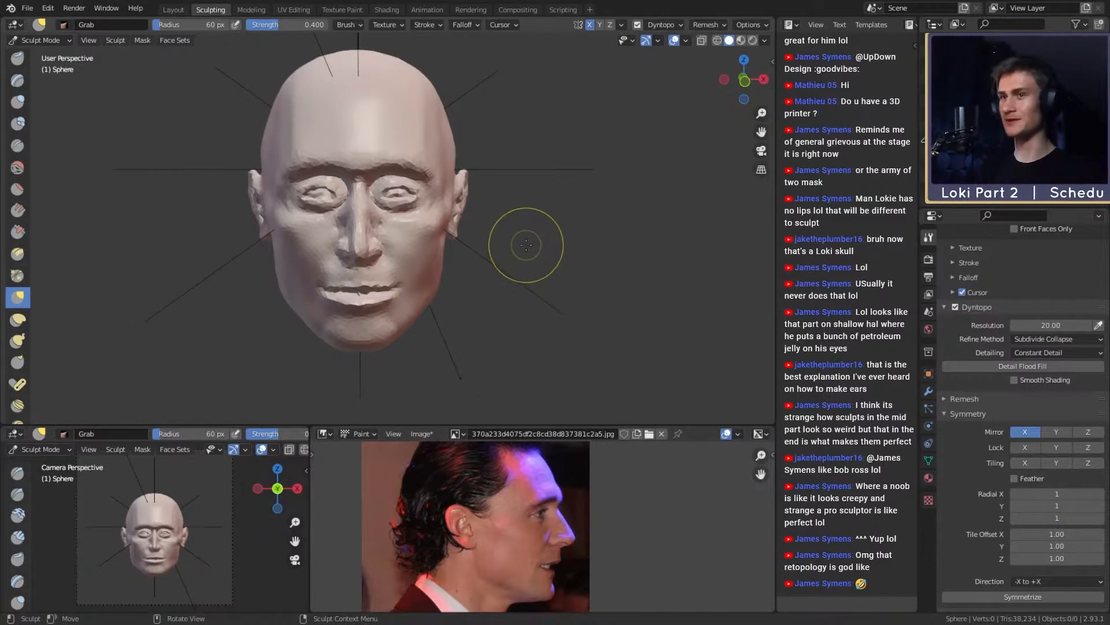
middle_drag(526, 244, 588, 277)
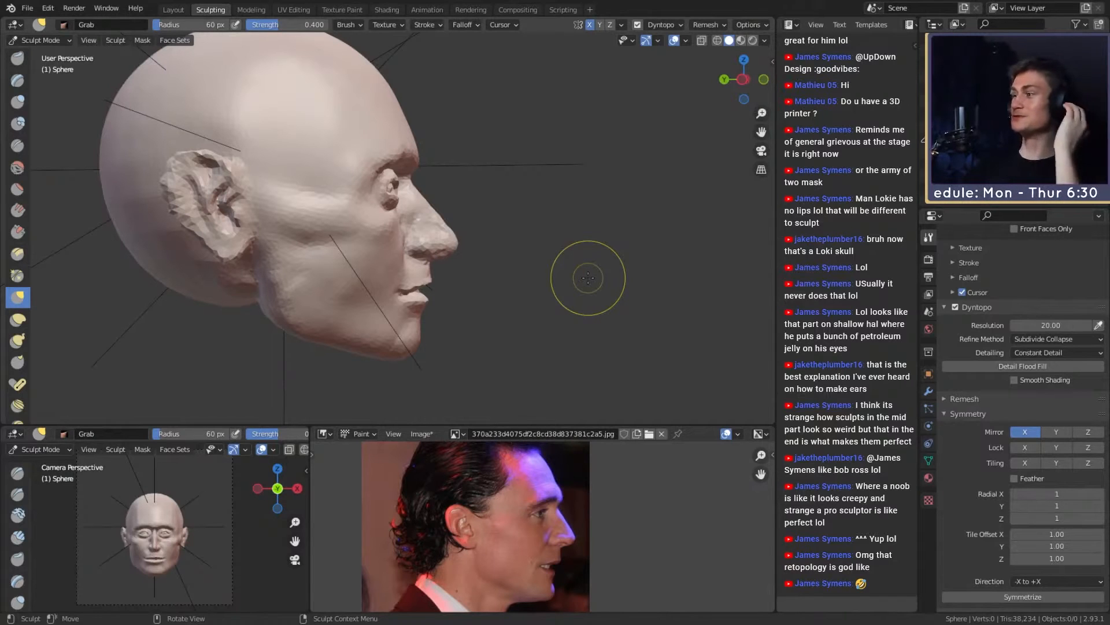
scroll(494, 297, up, 1)
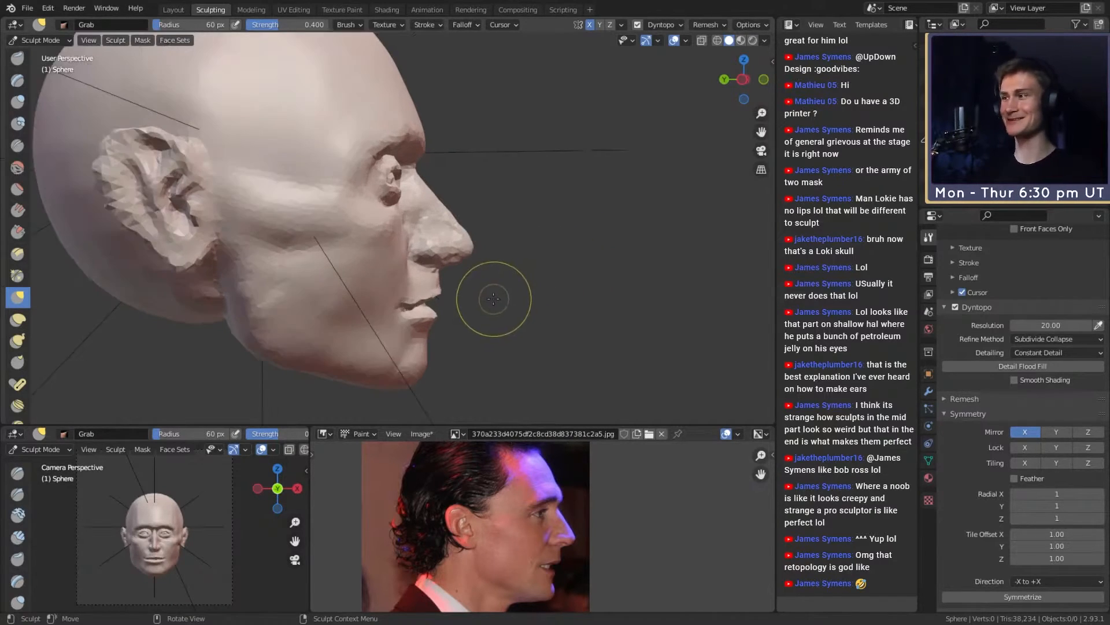
shift+middle_drag(493, 298, 498, 282)
drag(403, 222, 404, 220)
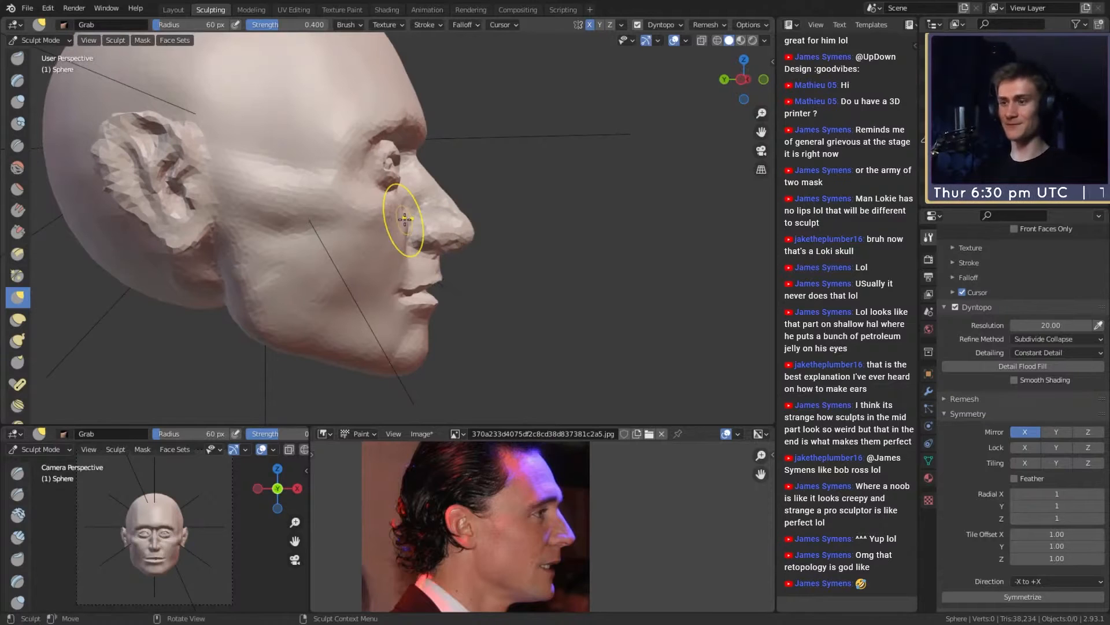
middle_drag(517, 254, 465, 223)
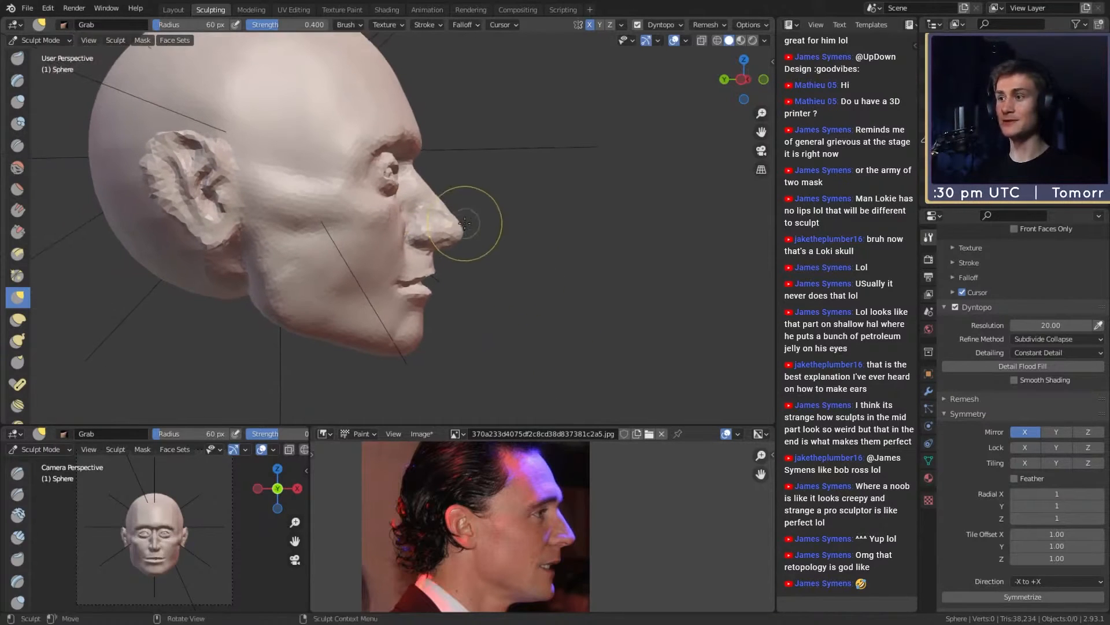
Step: Shrink the brush radius to 17 px over the reference photo's profile and undo the last changes
key(f)
click(563, 504)
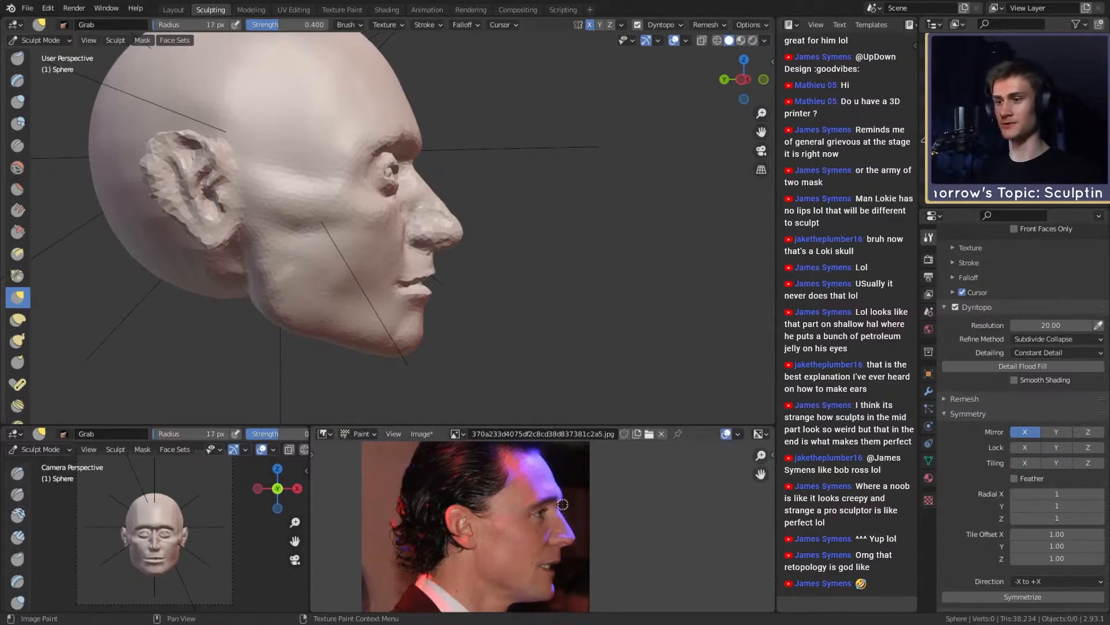
key(ctrl+z)
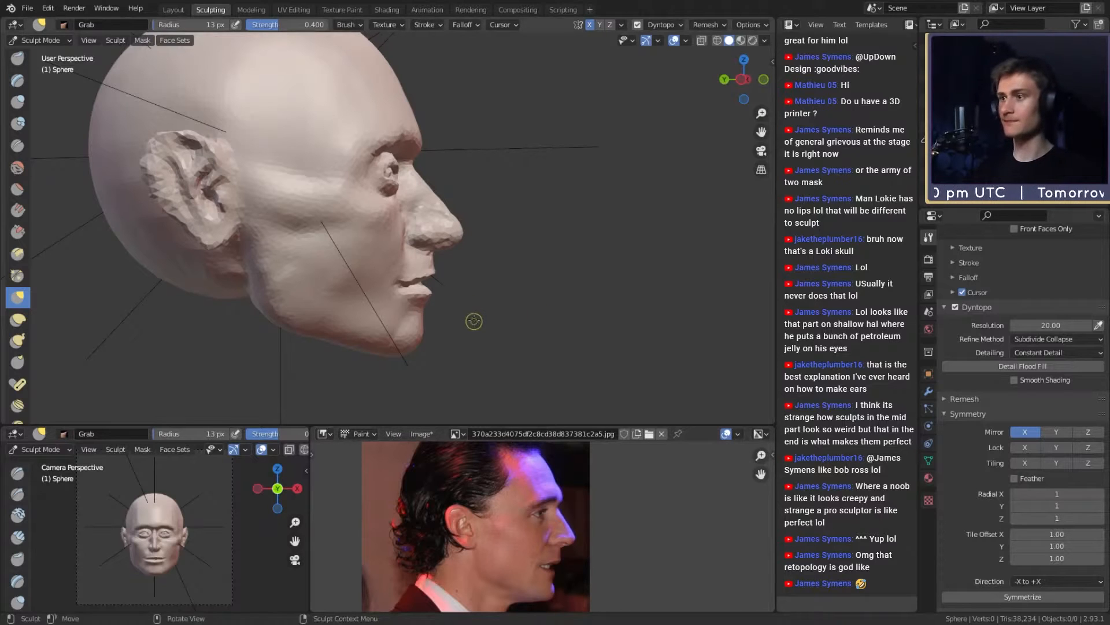
key(ctrl+z)
key(ctrl+z)
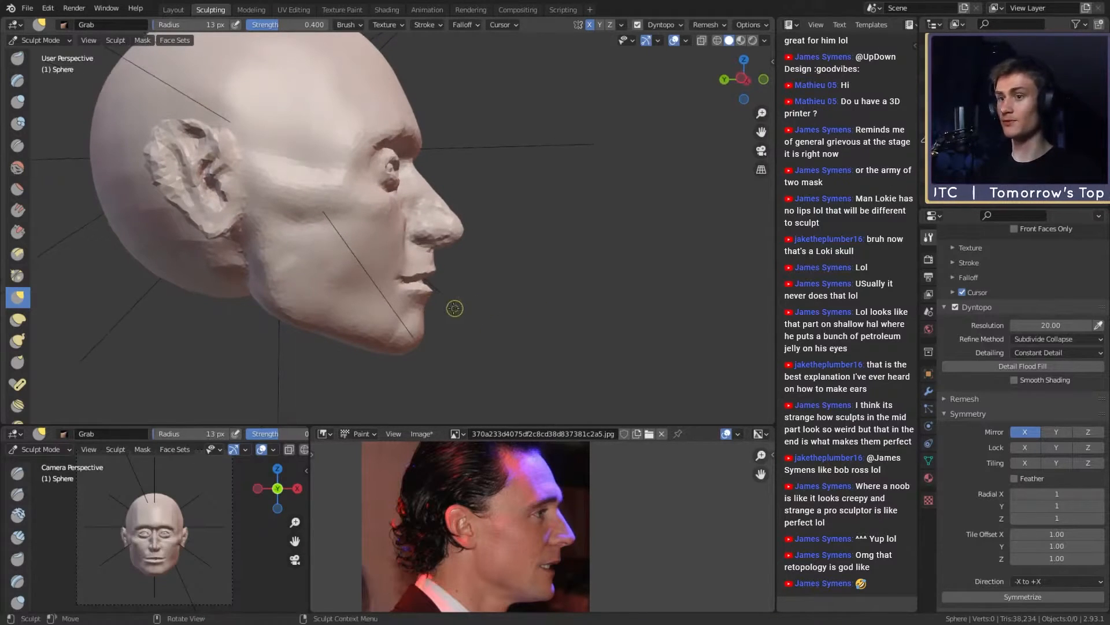
Step: Reshape the mouth and chin area in profile with the Grab brush, enlarging the radius to 206 and 263 px
key(f)
click(511, 292)
mouse_move(518, 295)
alt+mouse_down()
mouse_move(456, 317)
mouse_move(415, 288)
mouse_move(440, 297)
alt+mouse_up()
key(f)
click(458, 288)
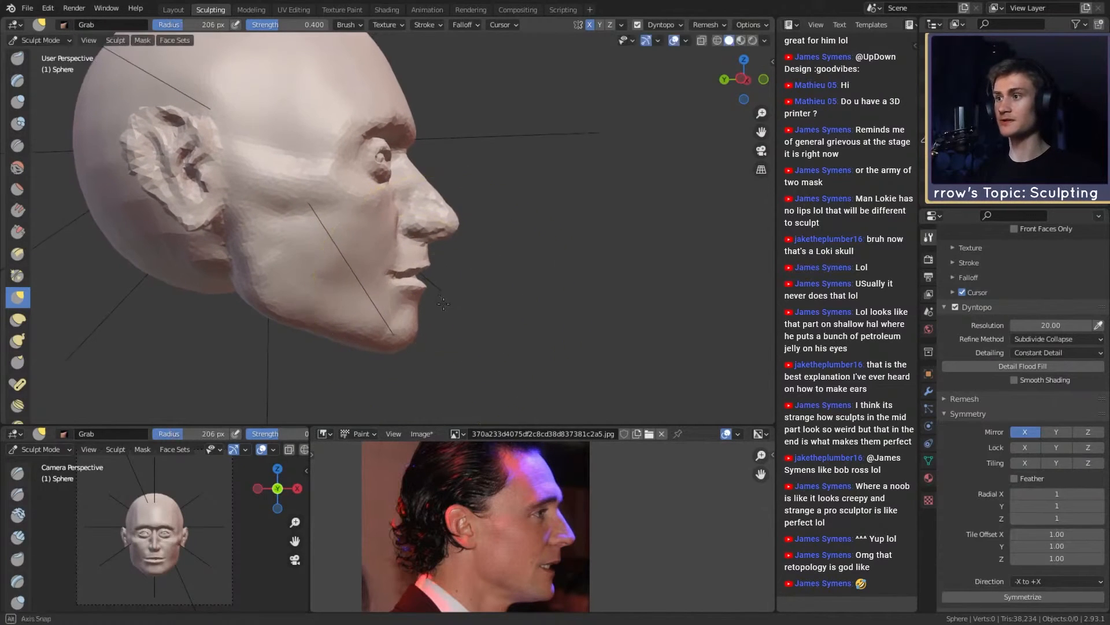
key(f)
click(404, 302)
key(f)
click(446, 300)
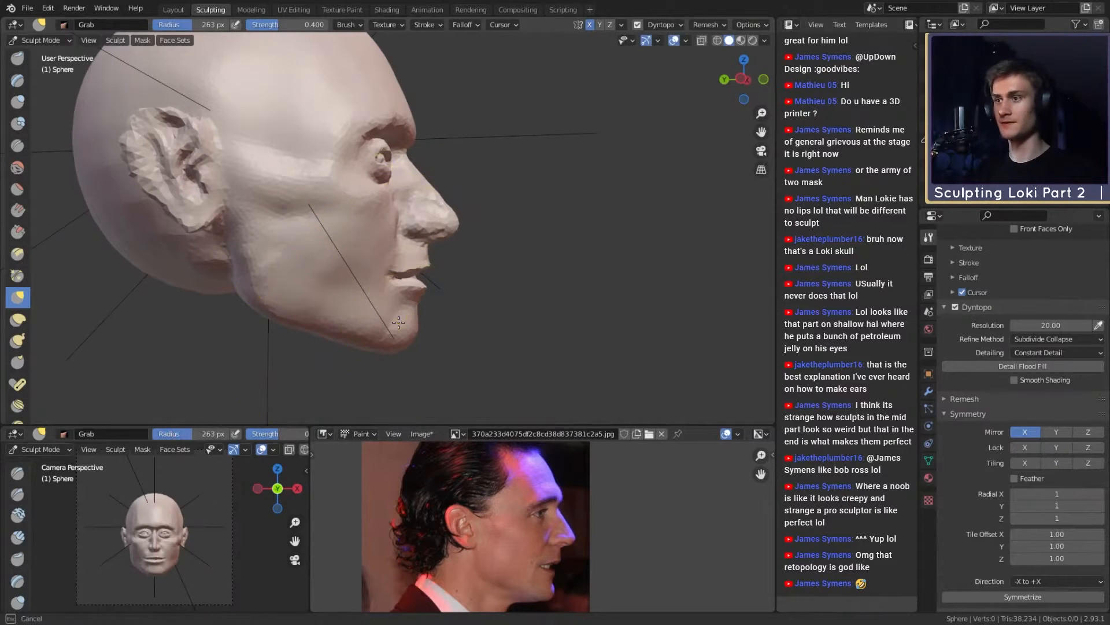
Step: Push the nose bridge and tip back in profile with the Grab brush, using a 110 px radius on the bridge
key(f)
click(383, 249)
key(f)
click(417, 210)
drag(448, 218, 425, 193)
key(f)
click(442, 222)
key(f)
click(430, 215)
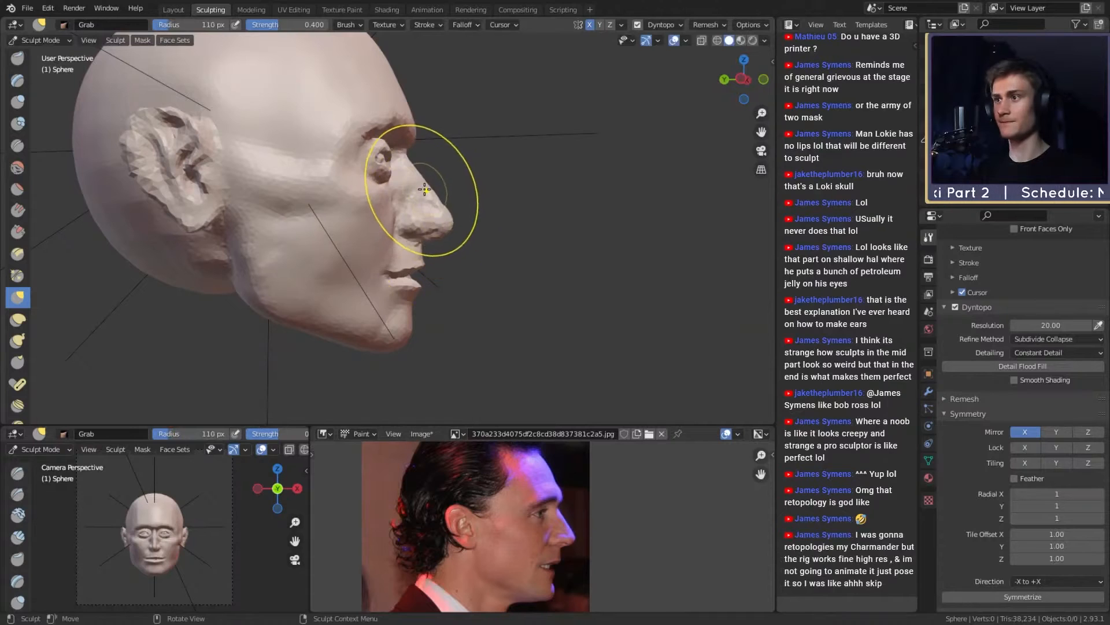
Step: Adjust the nose tip and the underside of the nose with the Grab brush at 131 and 139 px radius
middle_drag(434, 215, 441, 239)
key(f)
click(437, 235)
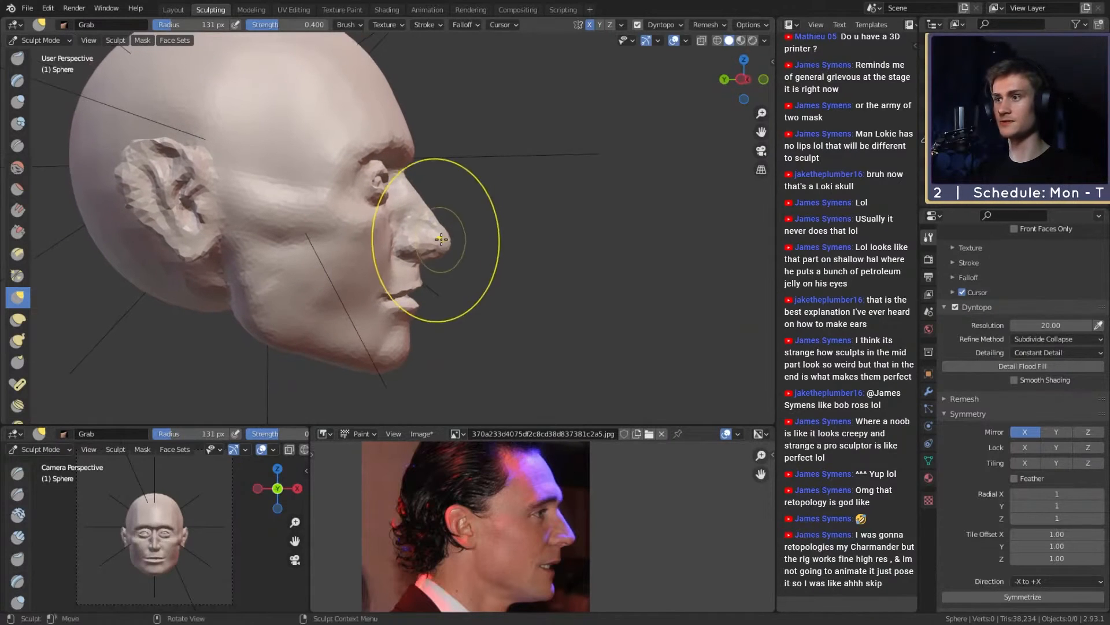
drag(428, 252, 428, 249)
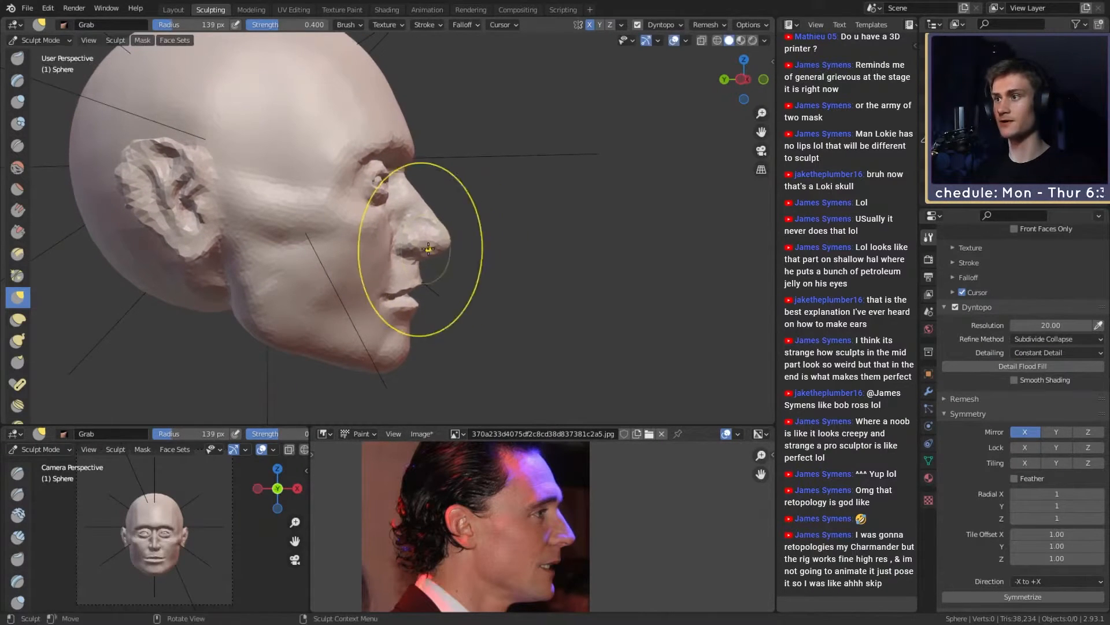
key(f)
click(443, 245)
Step: Reshape the underside of the chin in profile with the Grab brush at 195 px radius
middle_drag(445, 245, 460, 206)
key(f)
click(447, 263)
middle_drag(411, 302, 403, 296)
key(f)
click(436, 295)
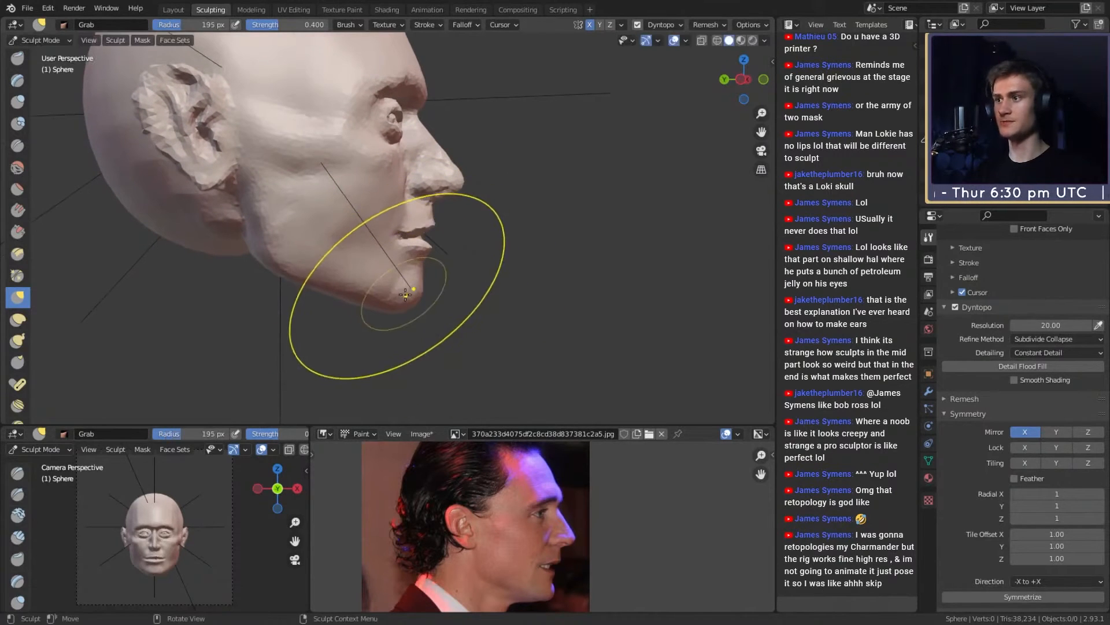
drag(405, 293, 403, 286)
Step: Shape the rear jawline below the ear with the Grab brush at 151 px radius
shift+middle_drag(369, 274, 405, 298)
key(f)
click(307, 280)
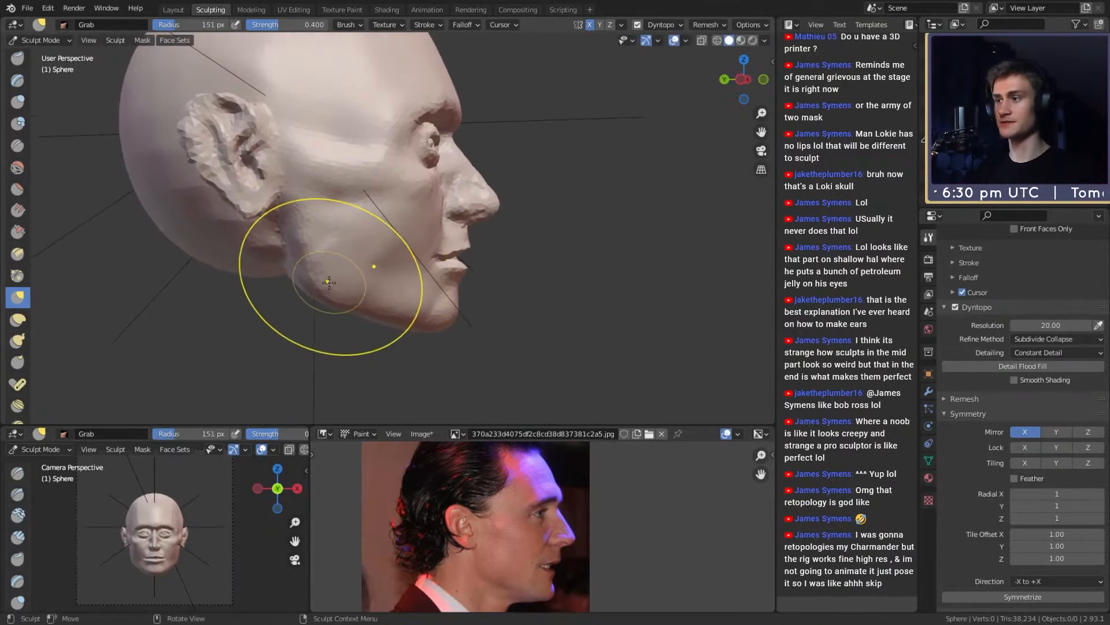
drag(327, 280, 321, 276)
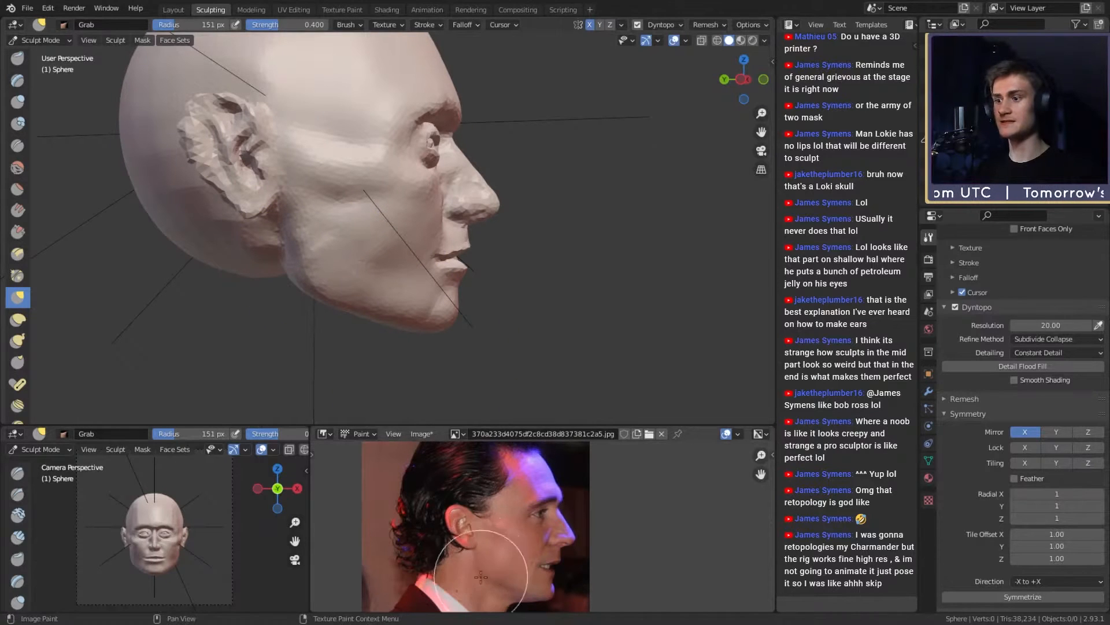
Step: Compare the jawline with the reference photo and adjust the cheek behind the mouth with the Grab brush at 147 px
key(f)
click(475, 553)
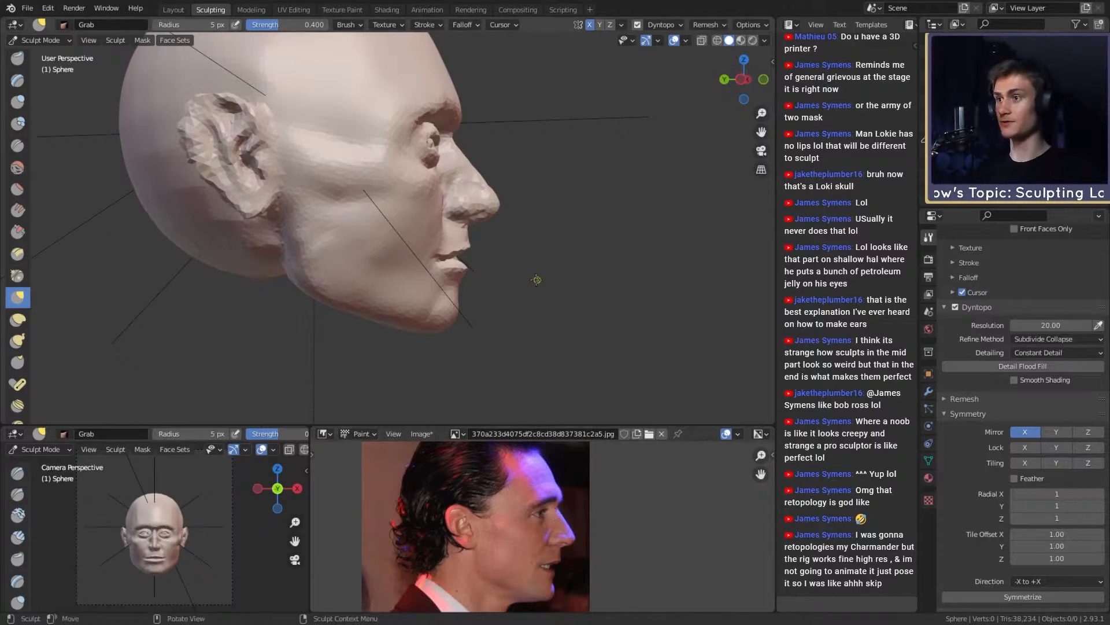
key(f)
click(595, 268)
alt+drag(420, 205, 425, 254)
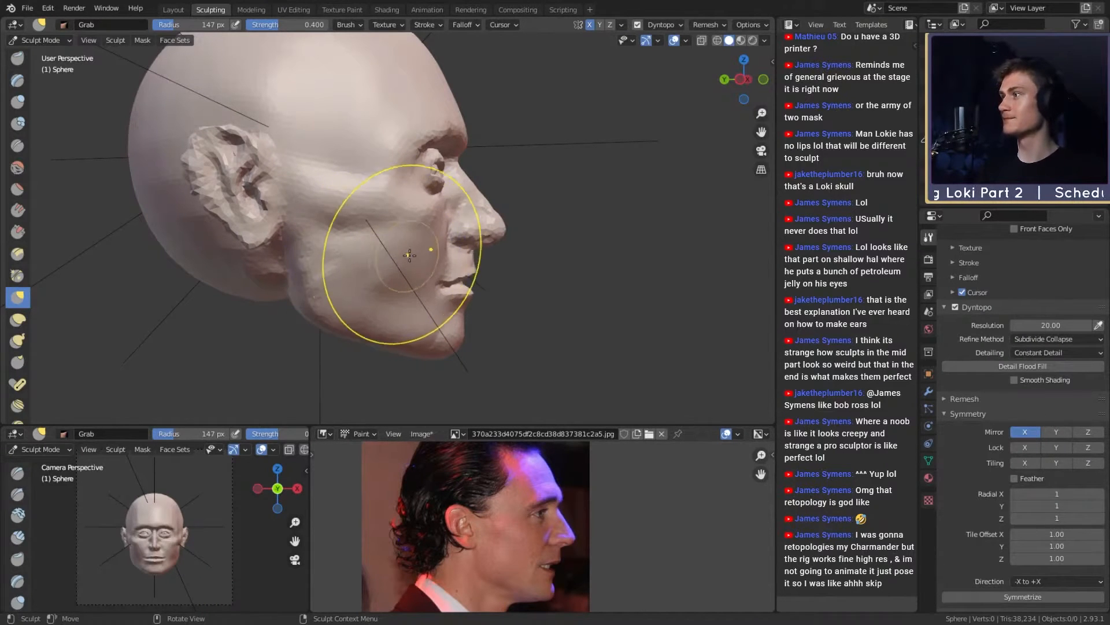
mouse_move(546, 271)
alt+mouse_down()
mouse_move(558, 272)
mouse_move(421, 235)
mouse_move(442, 206)
mouse_move(404, 255)
mouse_move(364, 278)
mouse_move(389, 292)
mouse_move(389, 280)
mouse_move(409, 277)
mouse_move(465, 283)
mouse_move(454, 297)
mouse_move(439, 274)
alt+mouse_up()
key(f)
click(382, 250)
Step: Refine the jaw and mouth area in profile with the Grab brush, varying the radius for each area
key(f)
click(363, 286)
key(f)
click(425, 281)
key(f)
click(464, 276)
key(f)
click(445, 288)
shift+middle_drag(481, 269, 458, 296)
Step: Set the Grab brush radius to 97 px for the nose in profile
key(f)
click(503, 225)
shift+middle_drag(503, 224, 499, 220)
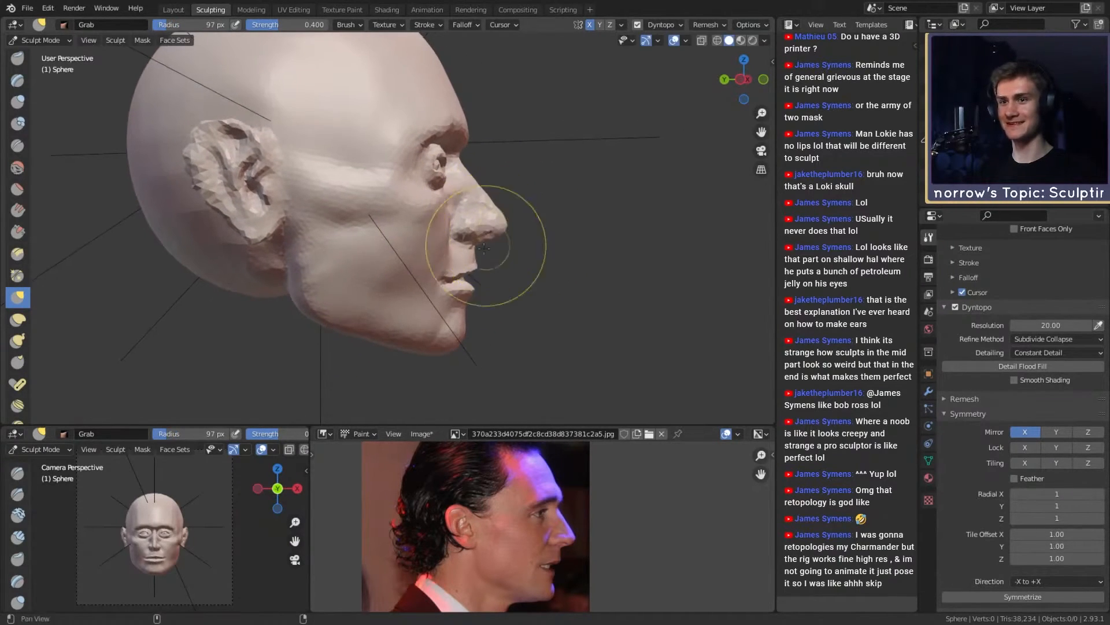
Step: Adjust the tip of the chin in profile with the Grab brush, starting at 182 px and reducing the radius to 86 px
key(f)
click(464, 306)
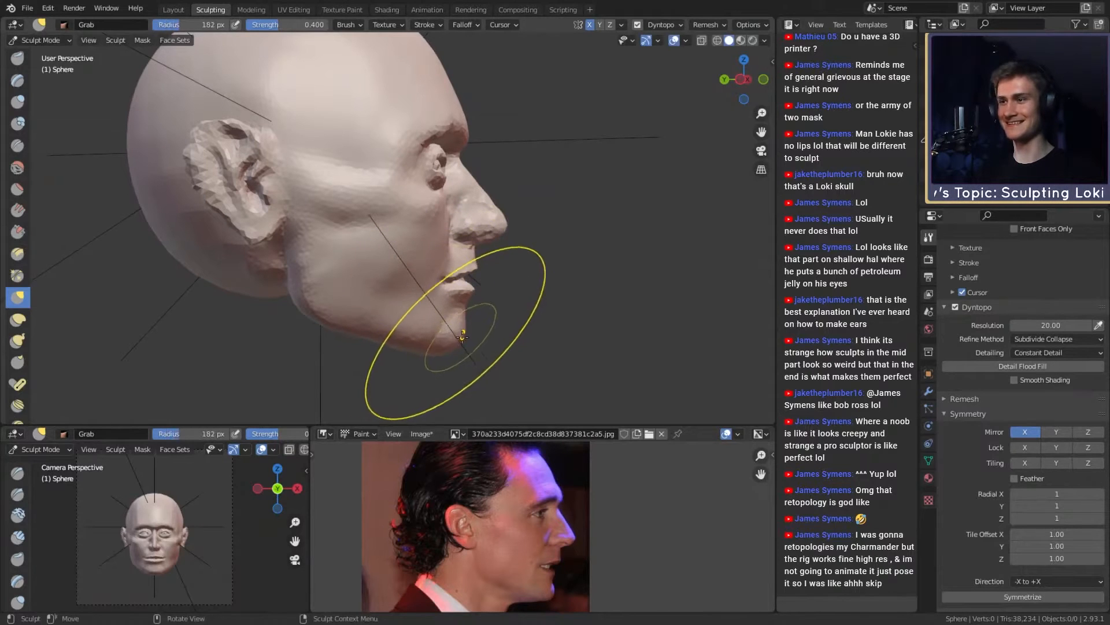
shift+middle_drag(469, 337, 469, 331)
key(f)
click(511, 342)
drag(461, 332, 467, 328)
Step: Check the whole head from the front and reduce the Grab brush radius to 52 px beside the jaw
middle_drag(468, 317, 409, 290)
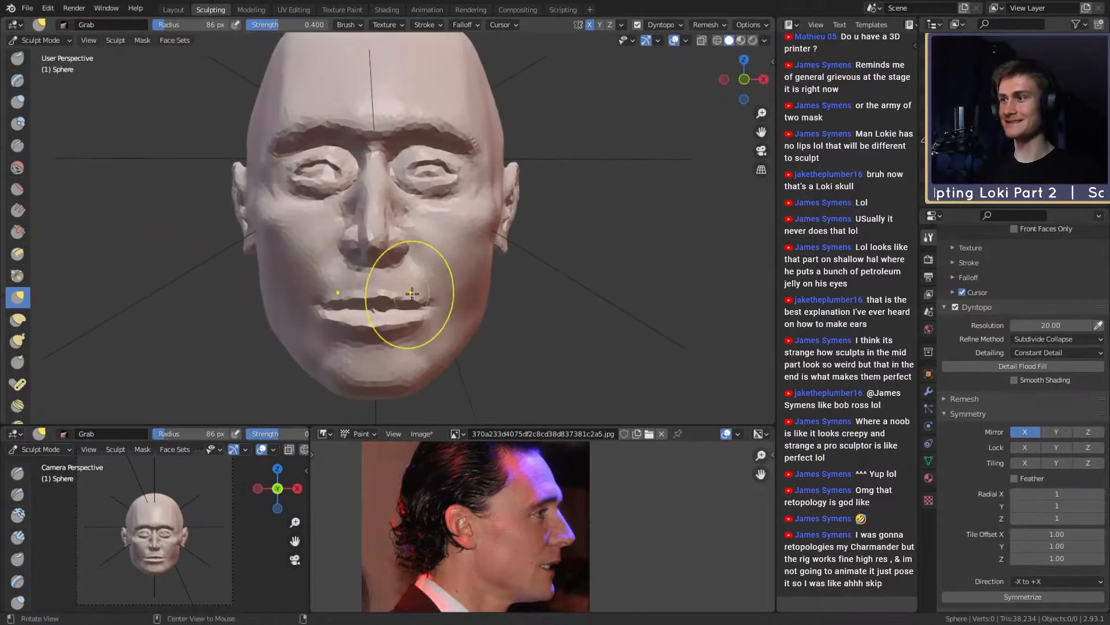
mouse_move(461, 236)
shift+middle_down()
mouse_move(469, 267)
mouse_move(470, 228)
mouse_move(479, 271)
mouse_move(484, 235)
shift+middle_up()
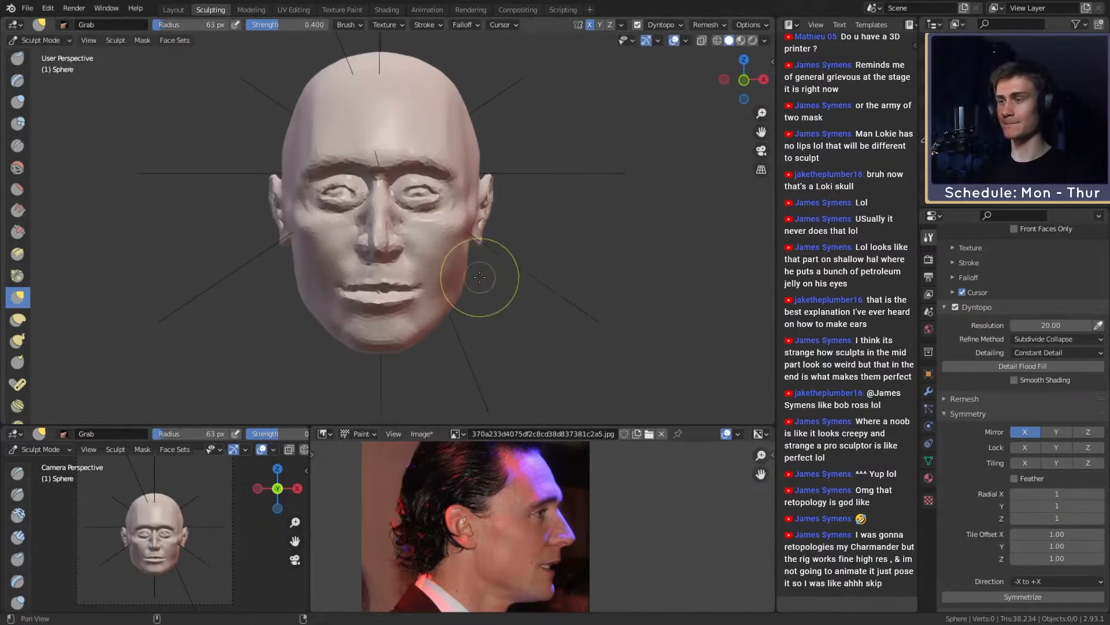
shift+middle_drag(479, 277, 489, 316)
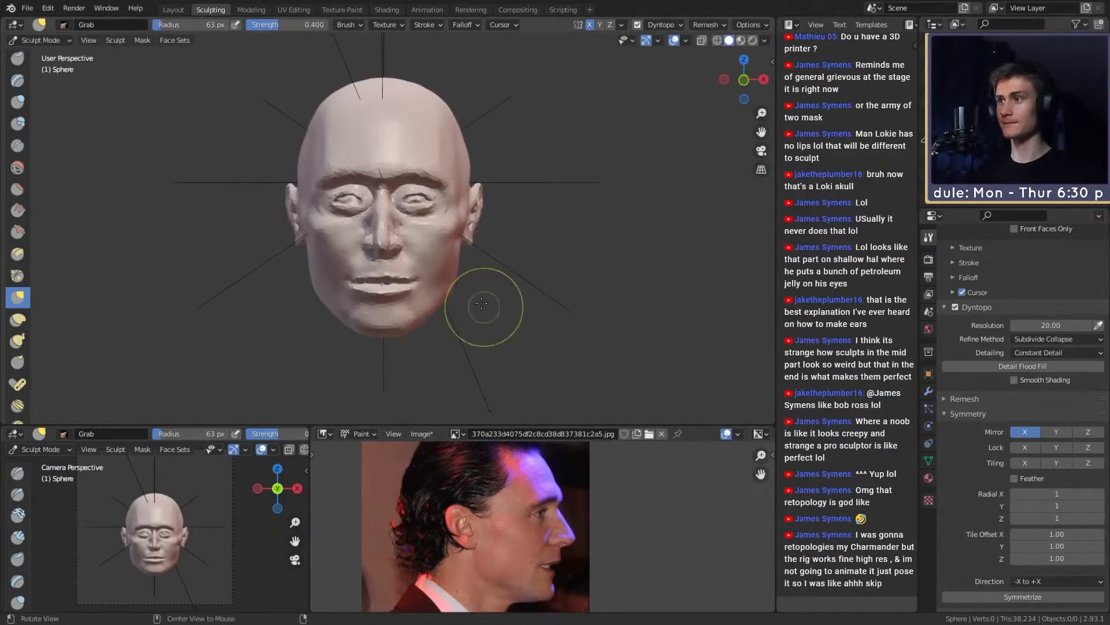
key(f)
click(466, 277)
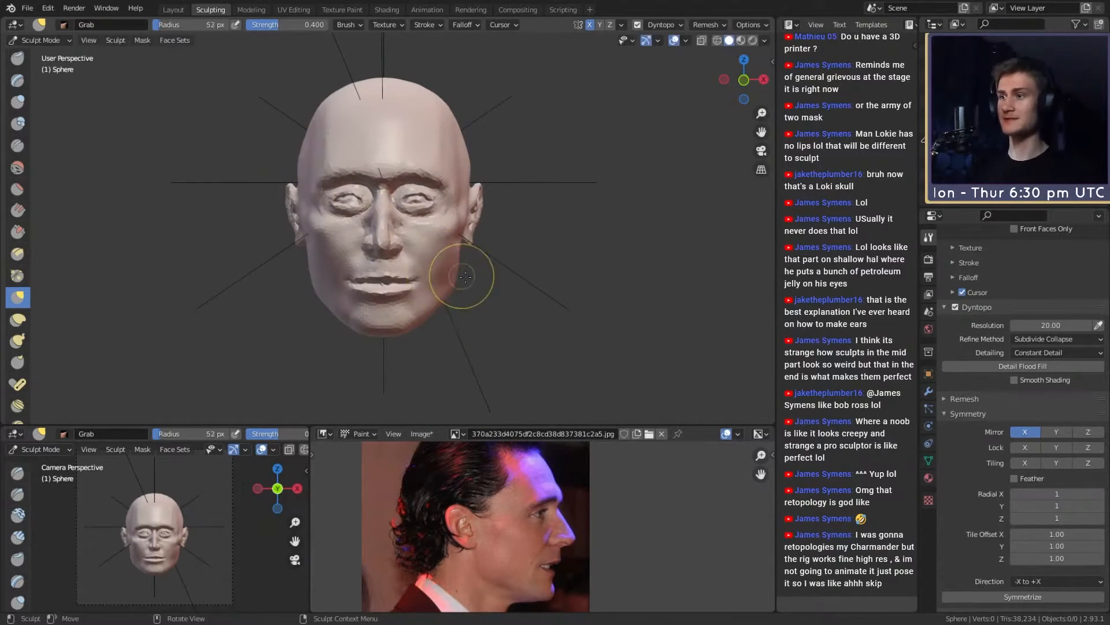
Step: Save the sculpt file loki_likeness_v1a.blend
click(27, 9)
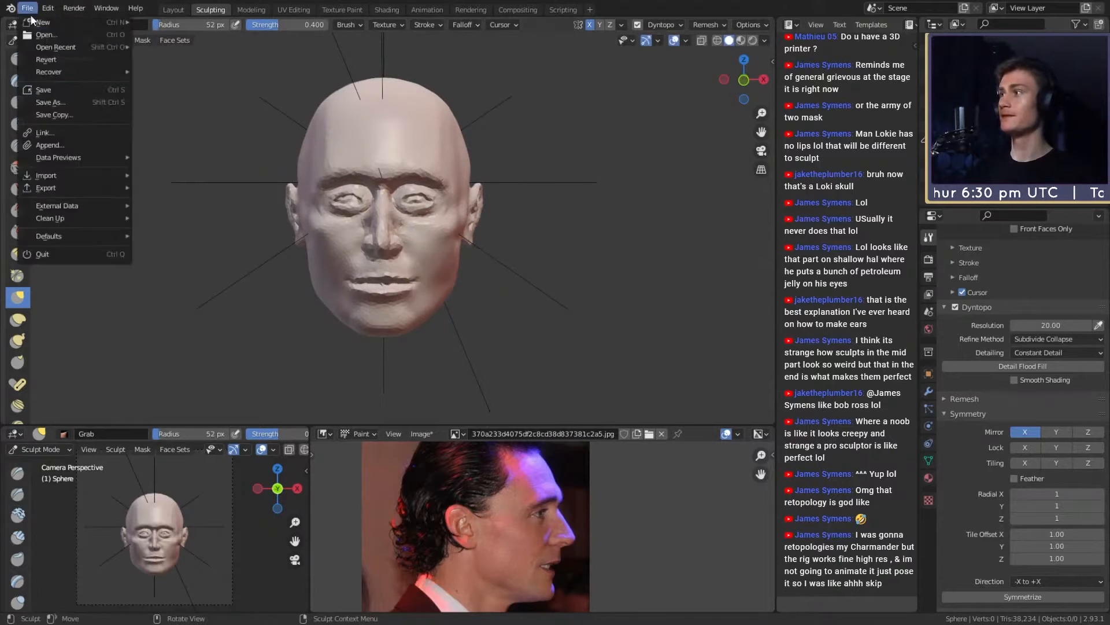
click(47, 93)
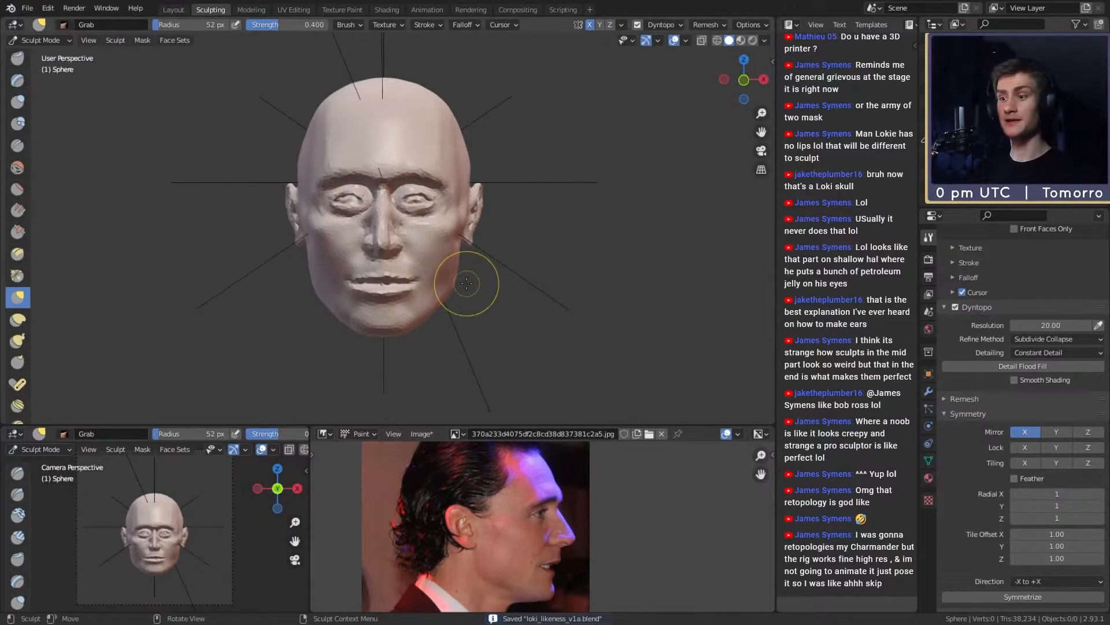
shift+middle_drag(496, 284, 508, 275)
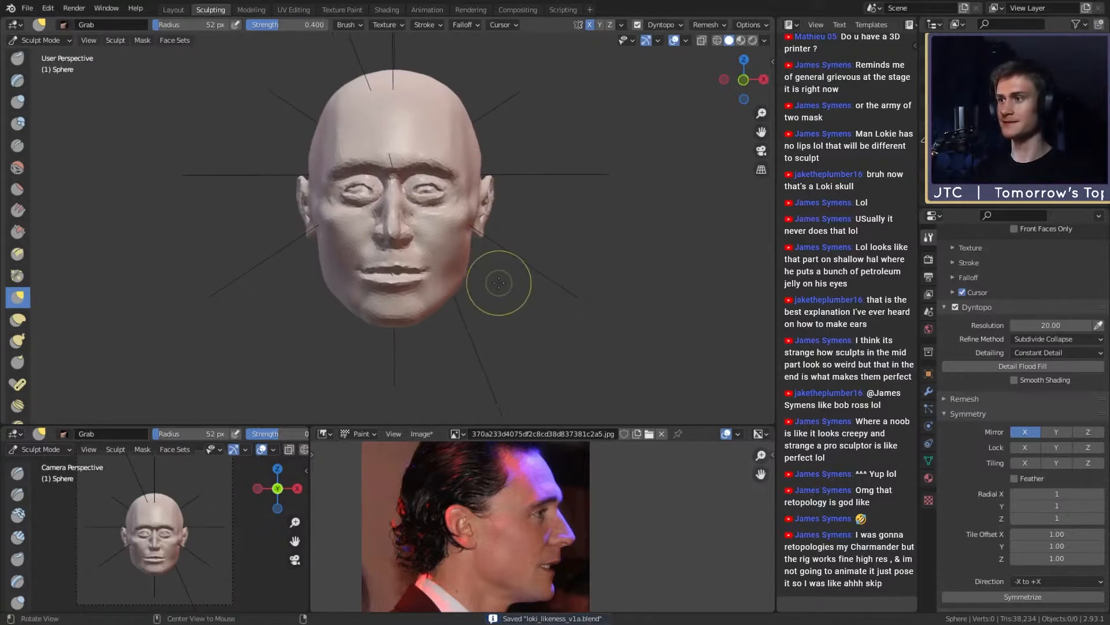
Step: Set the Grab brush radius to 26 px and check the face's proportions from the front
scroll(497, 280, up, 2)
key(f)
click(488, 260)
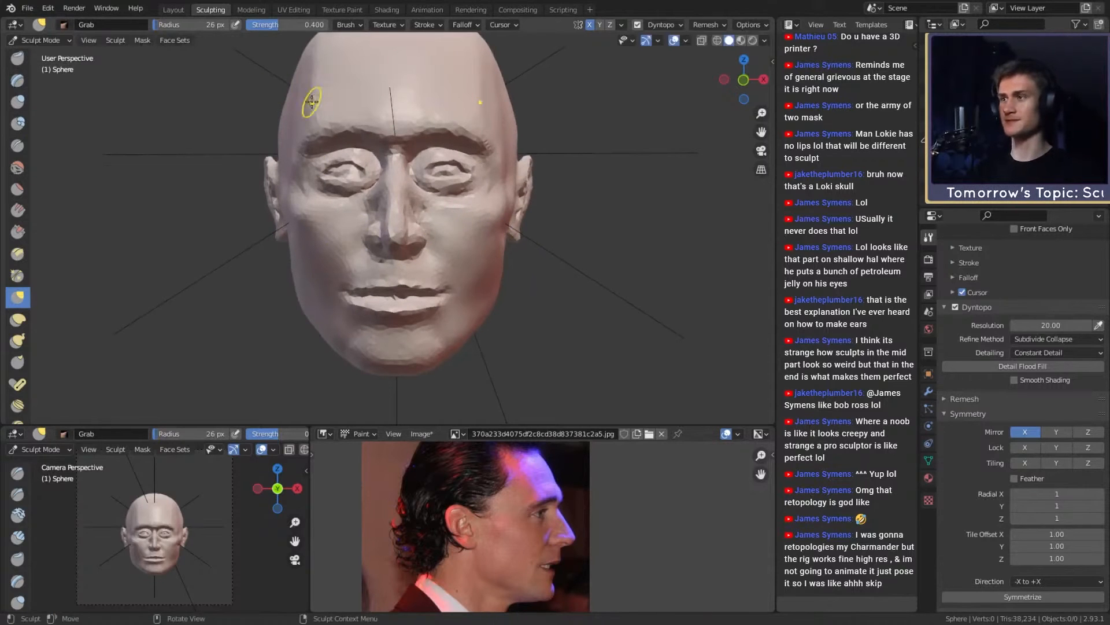
middle_drag(557, 228, 546, 218)
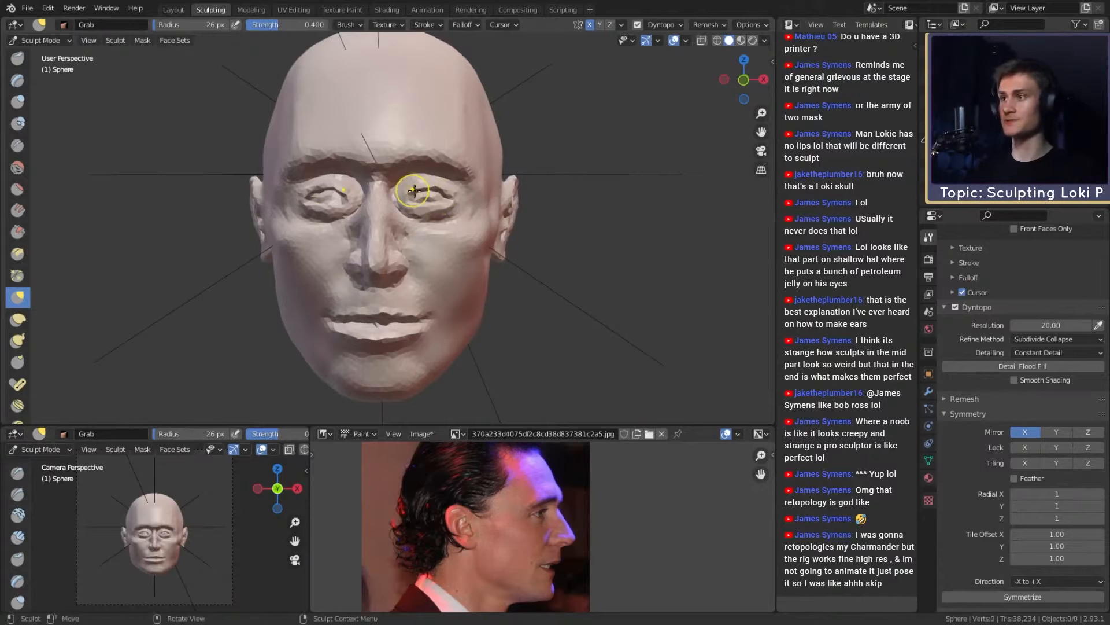
mouse_move(414, 190)
middle_down()
mouse_move(463, 197)
mouse_move(433, 260)
mouse_move(459, 277)
middle_up()
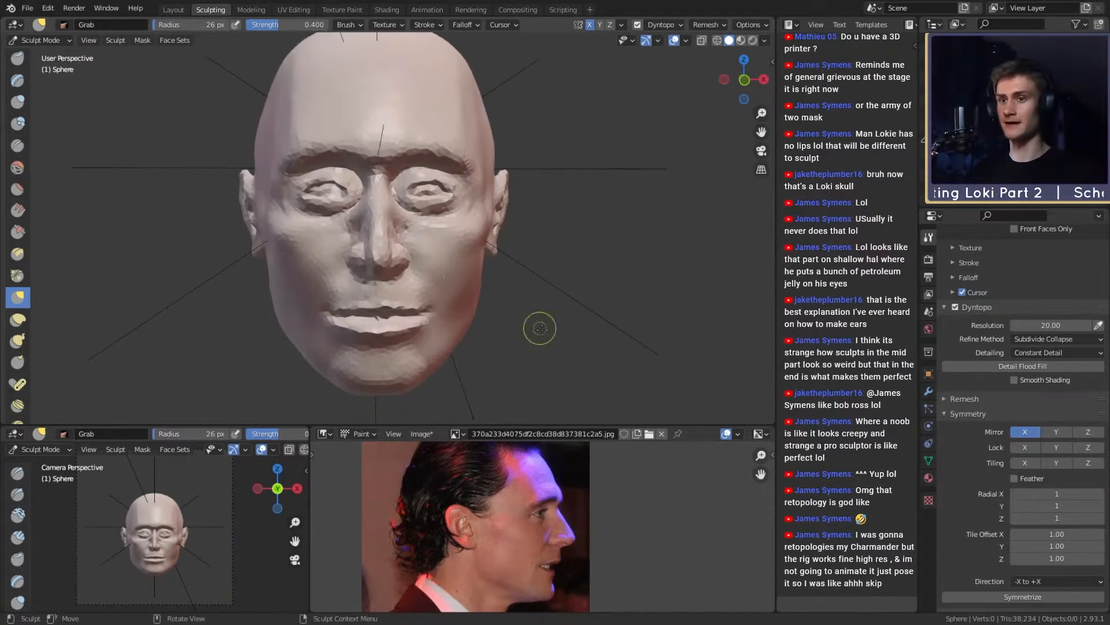
scroll(516, 311, up, 3)
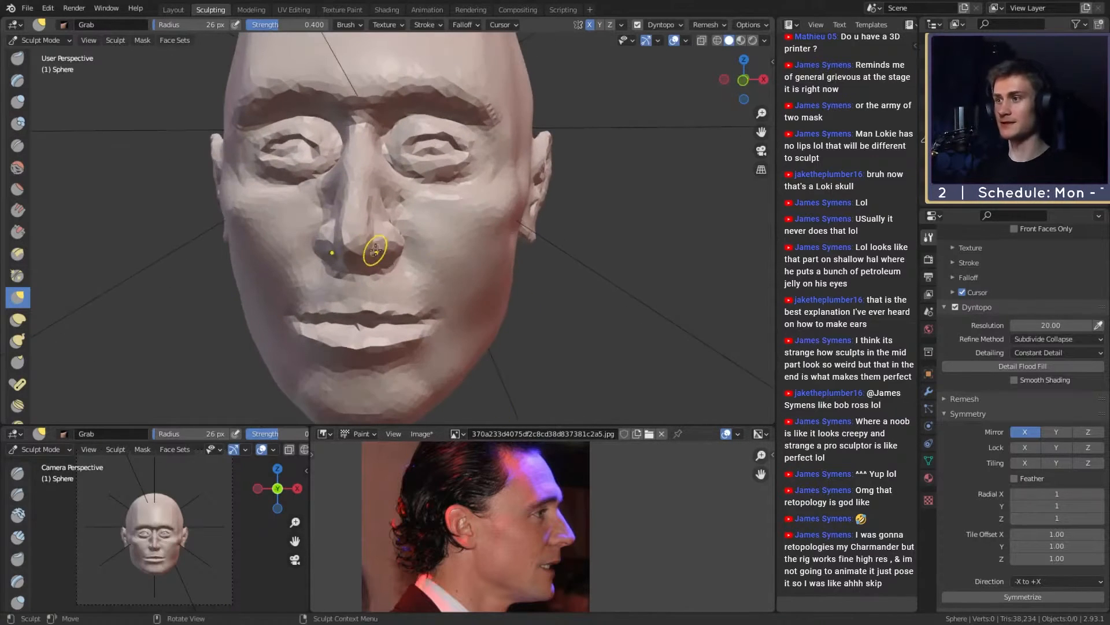
Step: Sculpt the side of the nose around the nostril wing with the Clay Strips brush, starting at a 12 px radius
key(c)
middle_drag(366, 235, 344, 229)
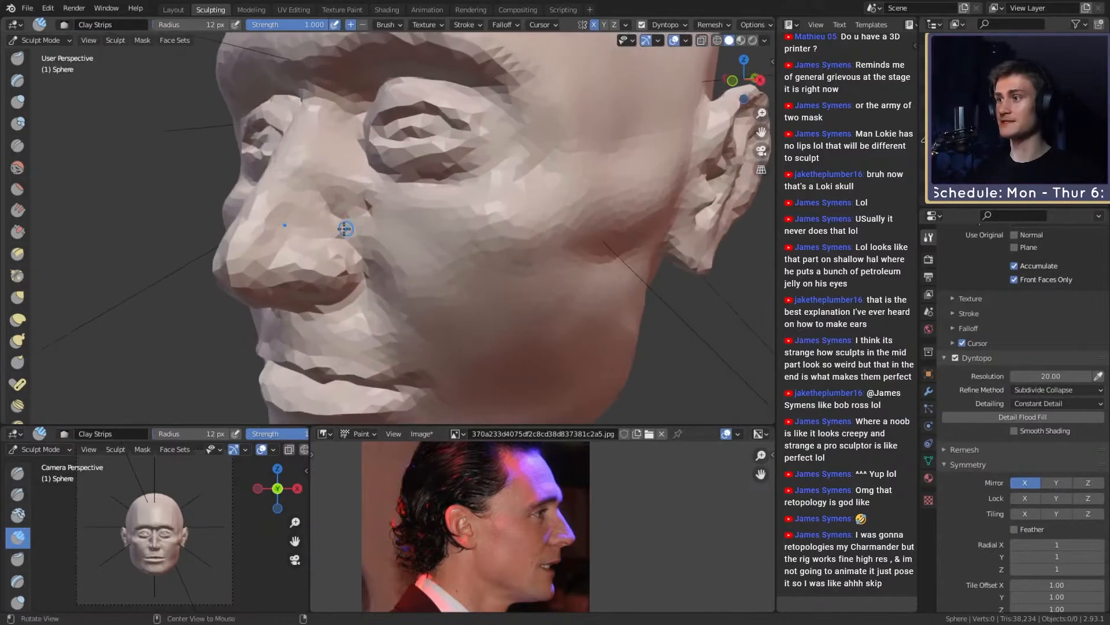
mouse_move(346, 228)
alt+mouse_down()
mouse_move(431, 230)
mouse_move(372, 238)
mouse_move(367, 228)
mouse_move(296, 289)
mouse_move(307, 293)
alt+mouse_up()
key(f)
click(371, 230)
key(m)
mouse_move(393, 209)
alt+mouse_down()
mouse_move(435, 178)
mouse_move(422, 189)
mouse_move(426, 212)
alt+mouse_up()
mouse_move(448, 175)
alt+mouse_down()
mouse_move(441, 200)
mouse_move(423, 207)
mouse_move(431, 225)
mouse_move(397, 228)
mouse_move(408, 239)
mouse_move(402, 260)
mouse_move(443, 216)
mouse_move(393, 226)
alt+mouse_up()
key(alt+m)
Step: Touch up the underside of the nose with Clay Strips at 32 px and refine the bridge near the tip with Grab at 77 px
key(c)
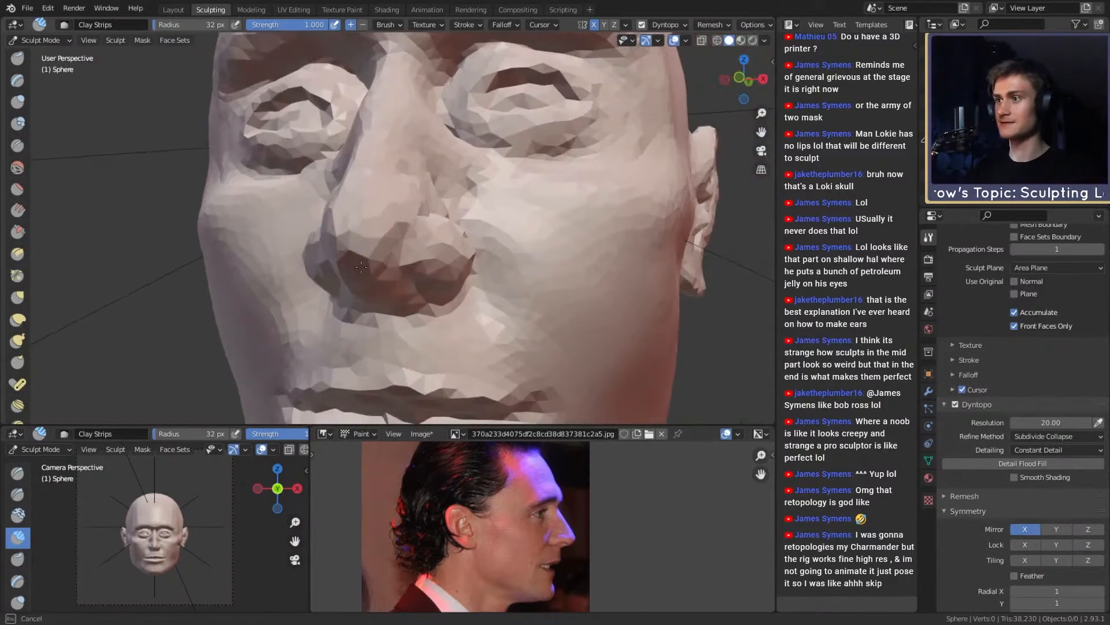
mouse_move(360, 267)
middle_down()
mouse_move(421, 218)
mouse_move(565, 185)
mouse_move(495, 184)
mouse_move(561, 228)
middle_up()
key(f)
click(512, 185)
key(g)
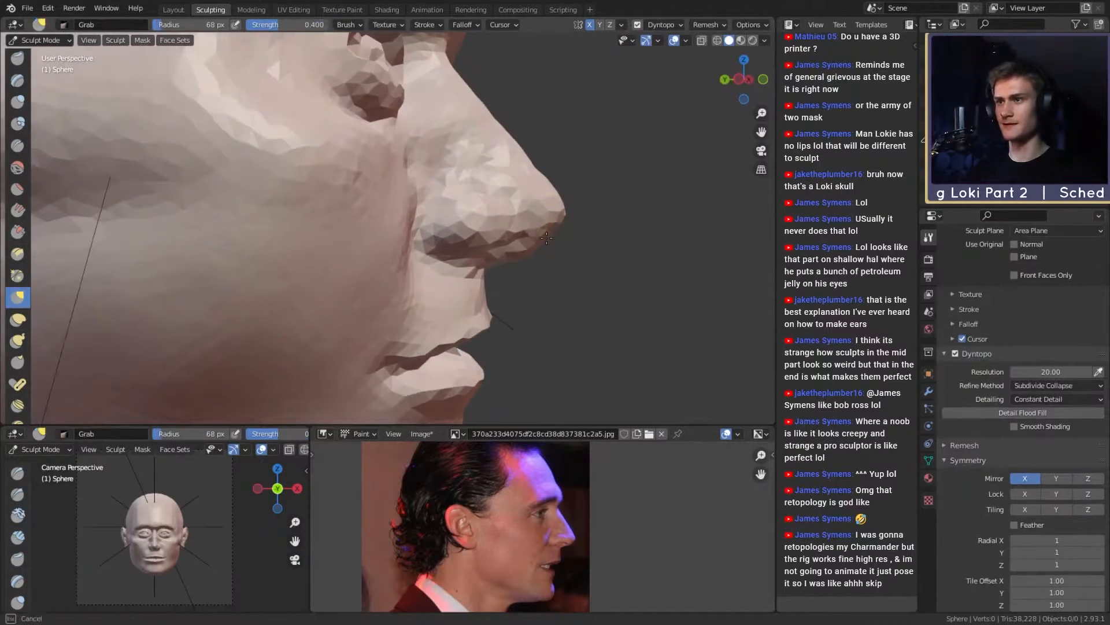
key(f)
click(558, 202)
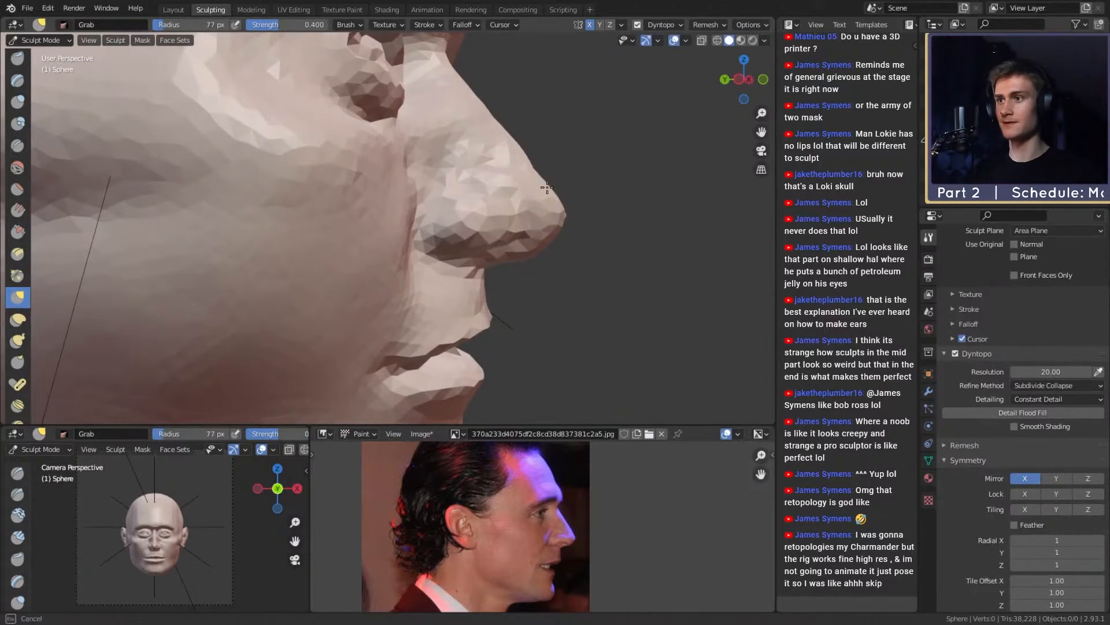
drag(547, 187, 548, 183)
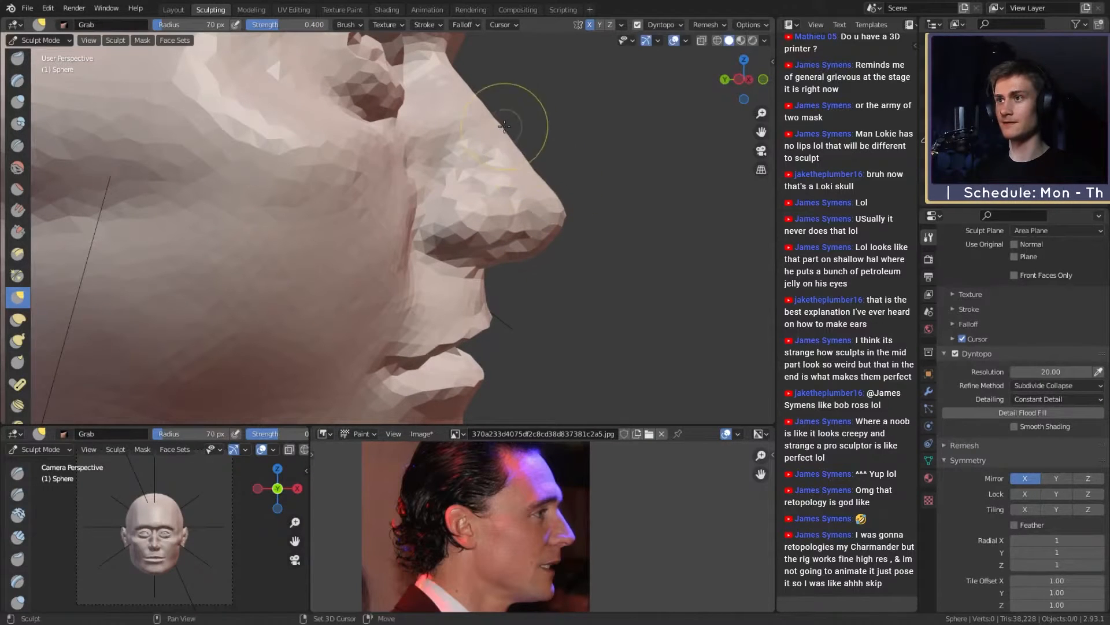
Step: Compare the nose with the profile reference photo from the side and from three-quarter angles
scroll(506, 185, down, 5)
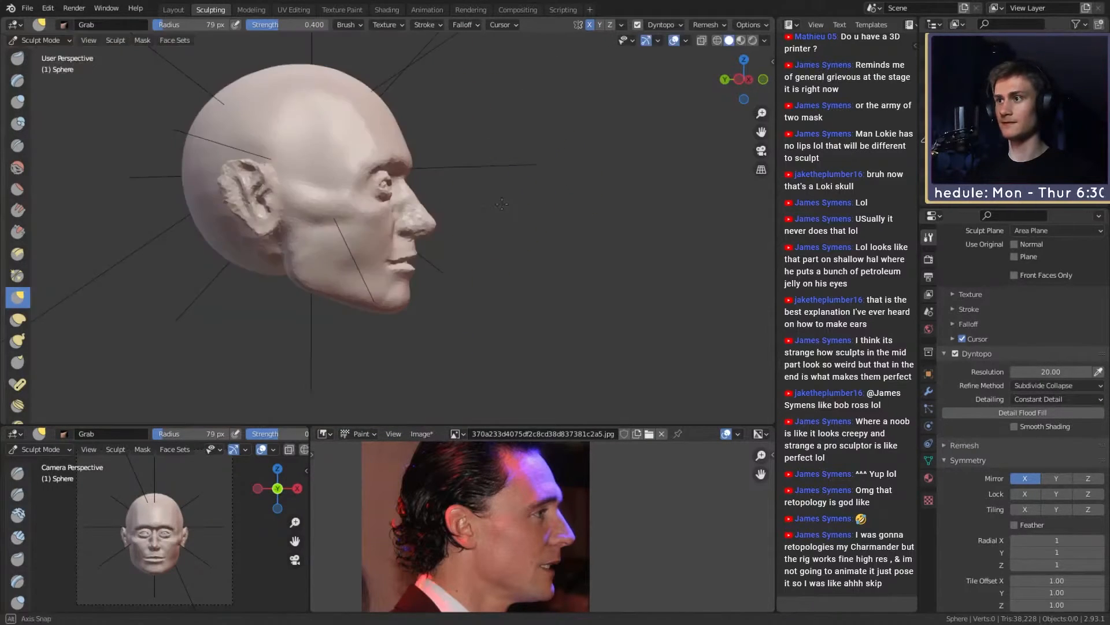
mouse_move(506, 185)
middle_down()
mouse_move(495, 220)
mouse_move(492, 189)
mouse_move(465, 184)
mouse_move(463, 193)
mouse_move(441, 150)
middle_up()
scroll(492, 190, up, 4)
scroll(477, 190, up, 2)
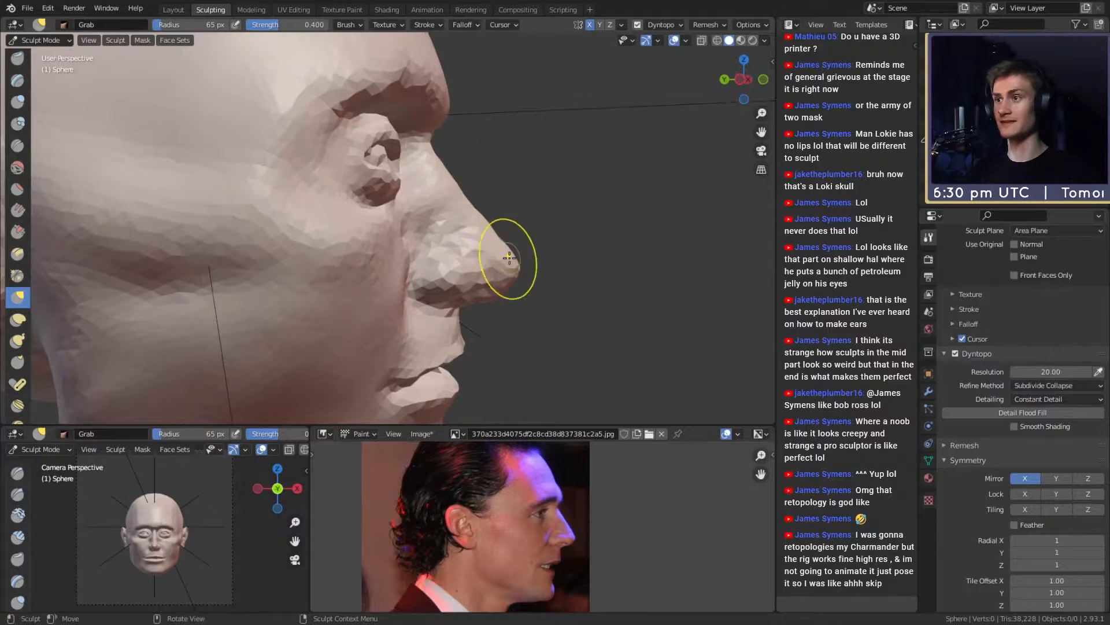
mouse_move(509, 257)
middle_down()
mouse_move(496, 223)
mouse_move(447, 236)
mouse_move(380, 199)
middle_up()
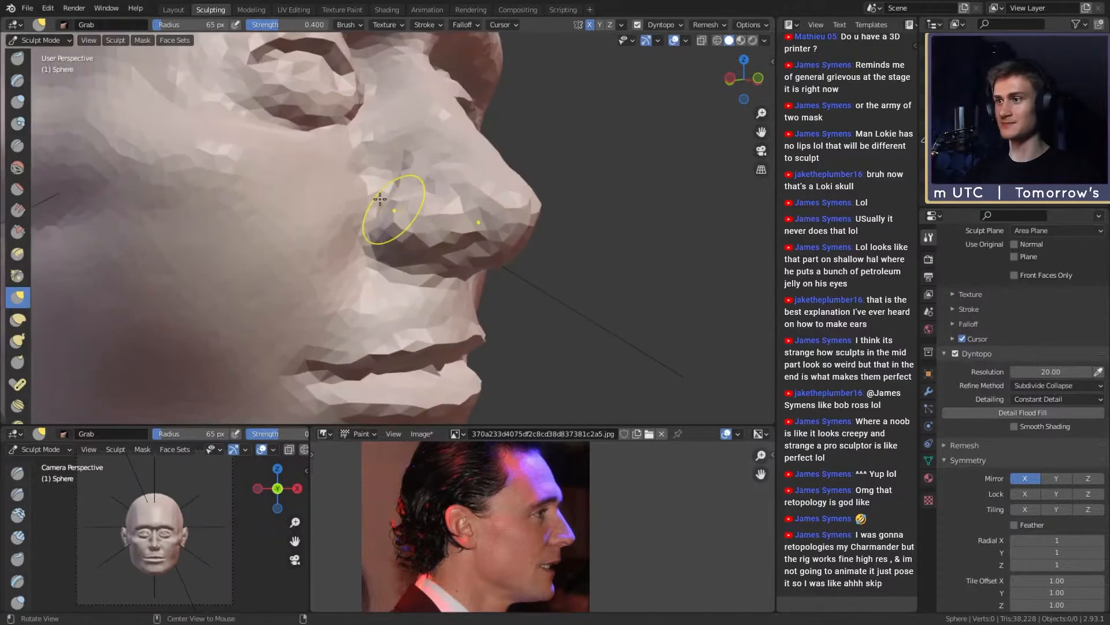
mouse_move(473, 243)
middle_down()
mouse_move(518, 194)
mouse_move(485, 249)
middle_up()
scroll(518, 195, down, 5)
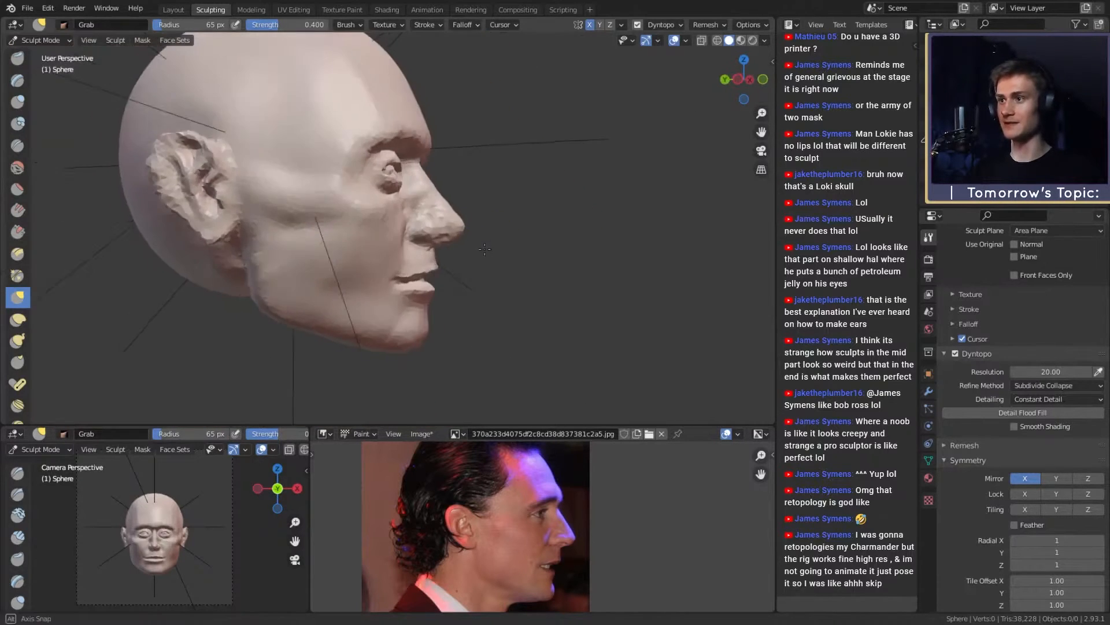
scroll(484, 249, up, 5)
mouse_move(484, 198)
middle_down()
mouse_move(514, 227)
mouse_move(434, 218)
mouse_move(459, 228)
mouse_move(456, 262)
mouse_move(109, 145)
middle_up()
Step: Define the fold behind the nostril wing with the Crease brush at 28 px and add volume to the wing with Clay Strips at 19 px
key(shift+c)
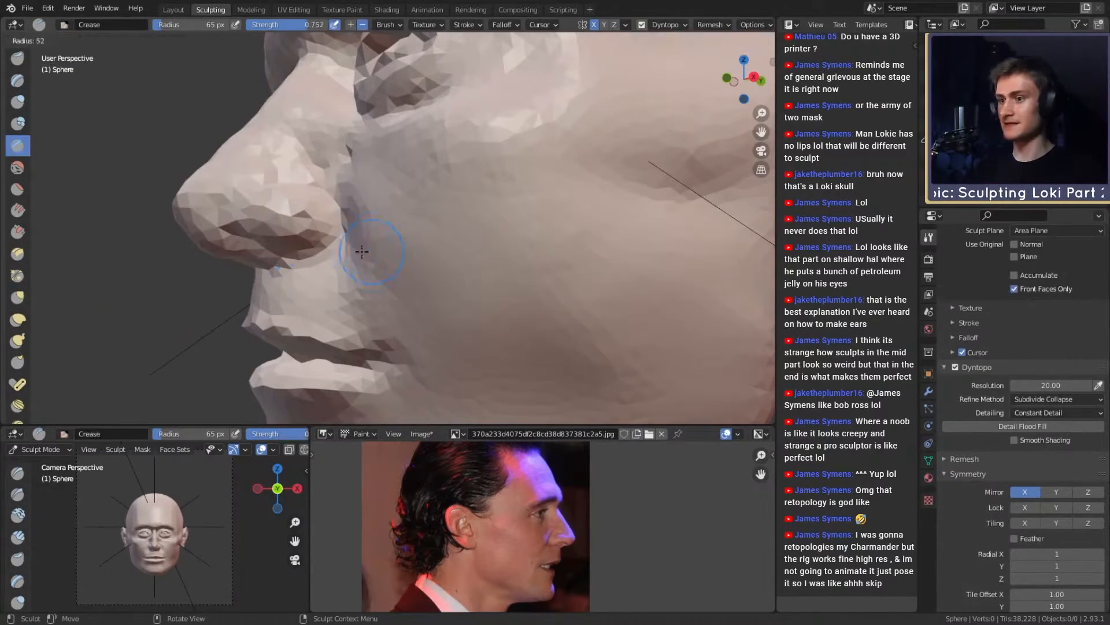
mouse_move(384, 249)
middle_down()
mouse_move(421, 254)
mouse_move(378, 241)
middle_up()
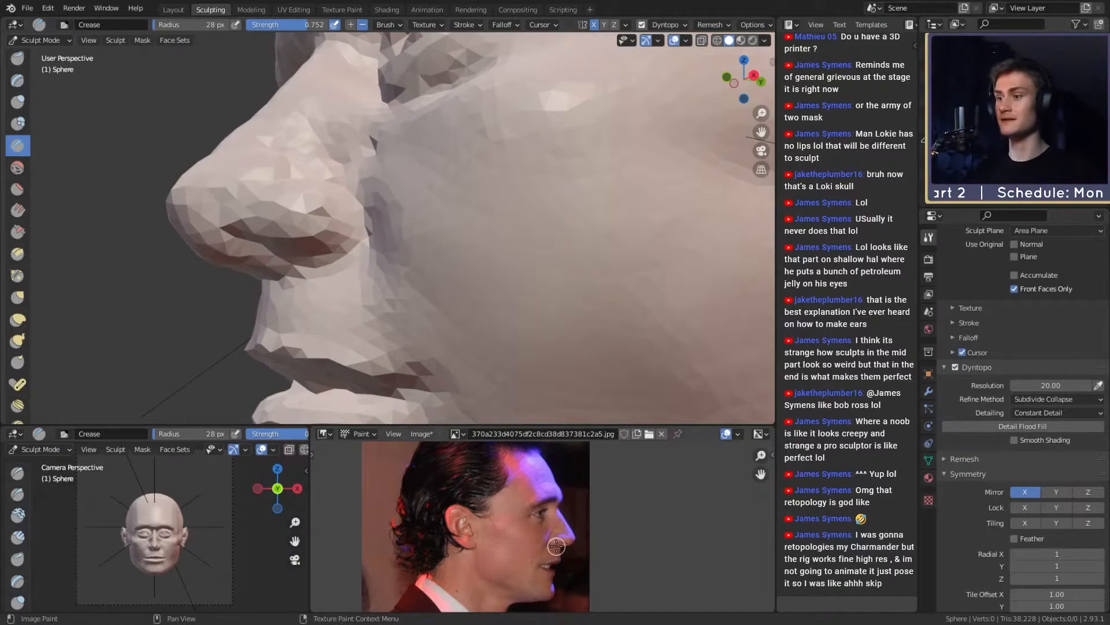
middle_drag(372, 247, 353, 255)
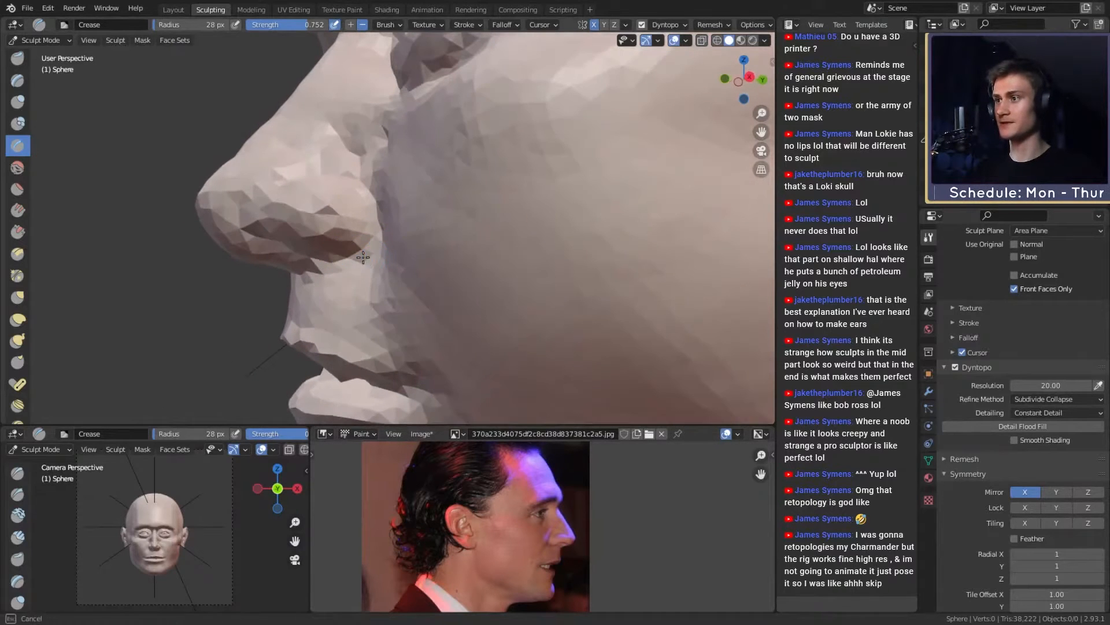
key(c)
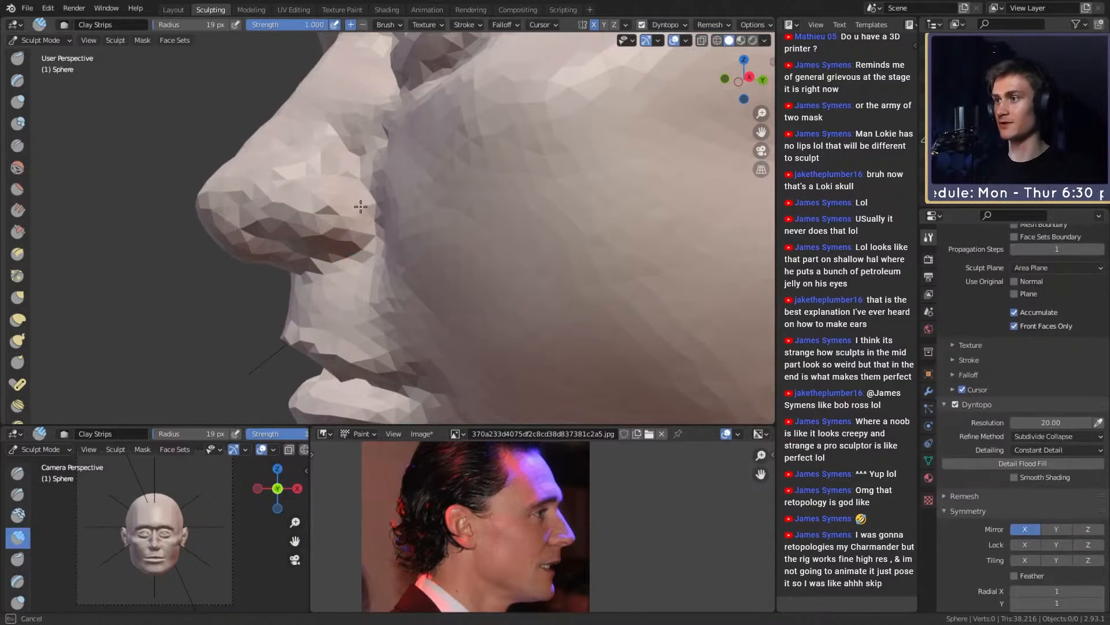
drag(364, 204, 364, 209)
Step: Reshape the back of the nostril wing from the side with the Grab brush, starting at an 88 px radius
key(g)
middle_drag(353, 241, 345, 251)
key(f)
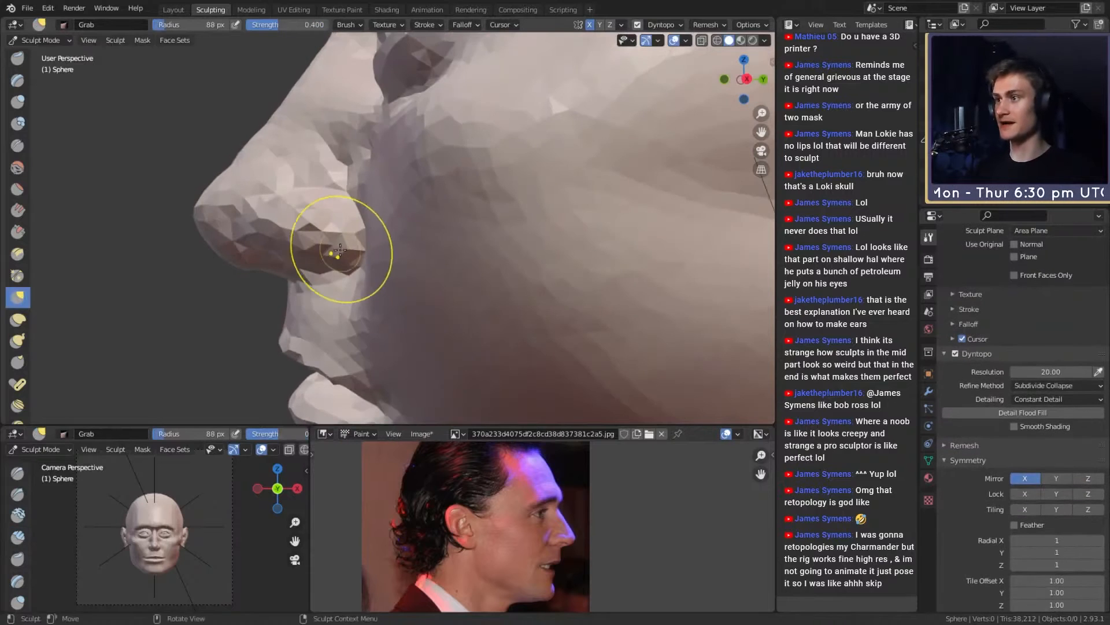
click(393, 250)
drag(343, 255, 342, 246)
middle_drag(349, 238, 346, 244)
key(f)
click(337, 244)
drag(342, 232, 346, 215)
Step: Adjust the side of the nose from the front with the Grab brush and set the radius to 60 px for the view from below
mouse_move(348, 217)
middle_down()
mouse_move(502, 240)
mouse_move(628, 238)
middle_up()
key(f)
click(432, 237)
drag(431, 229, 442, 225)
mouse_move(466, 206)
middle_down()
mouse_move(451, 243)
mouse_move(353, 239)
mouse_move(431, 241)
mouse_move(384, 199)
mouse_move(466, 276)
middle_up()
key(f)
click(411, 242)
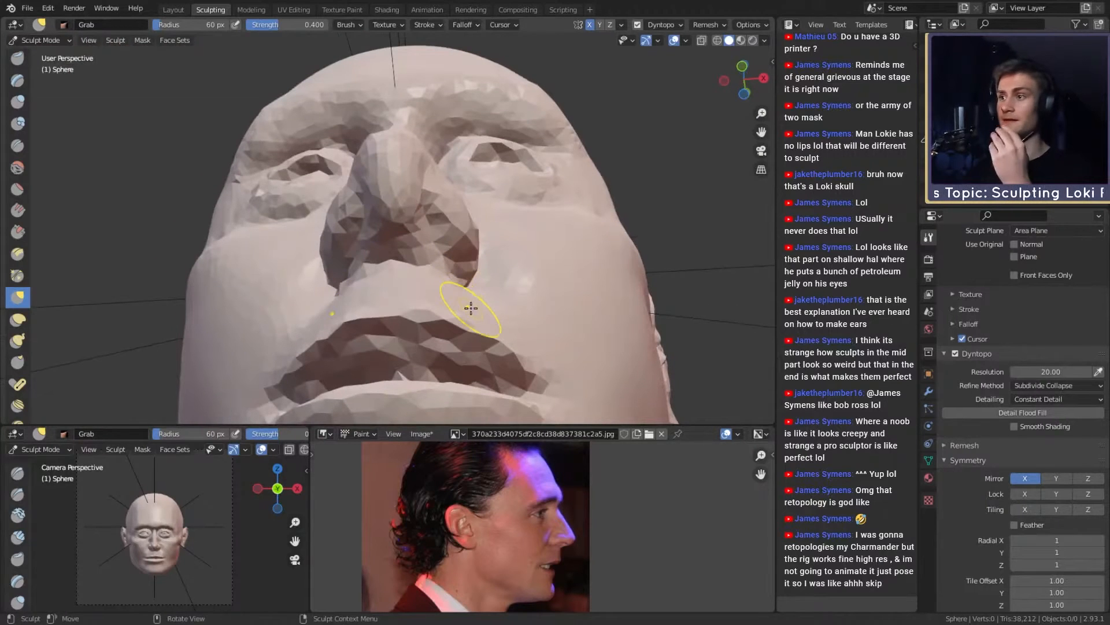
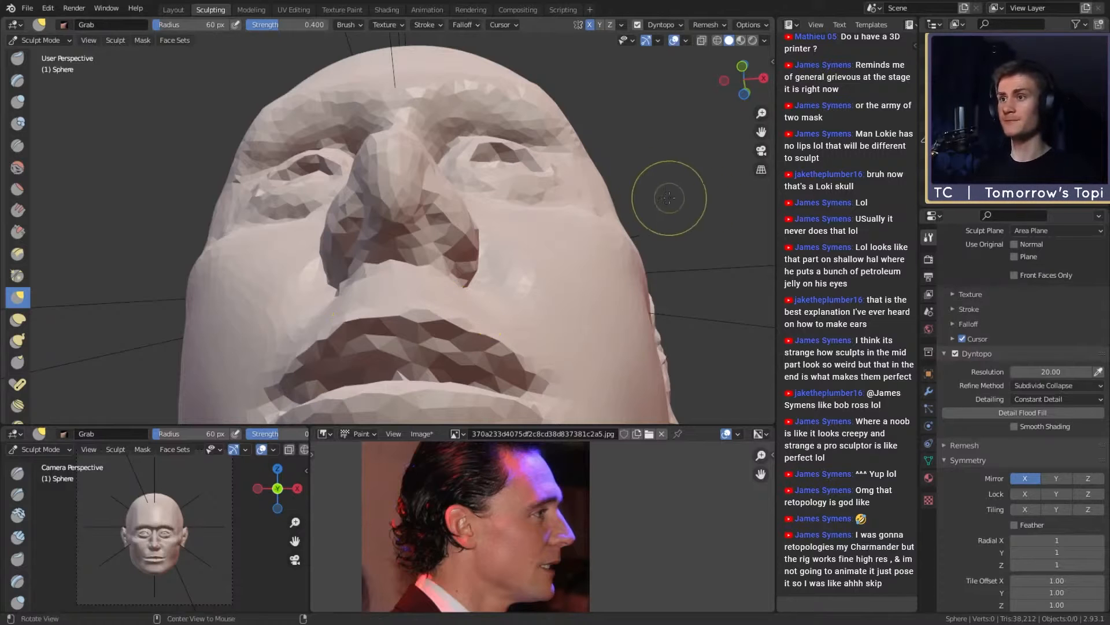
Step: Refine the nostril wing from below with small Grab brush strokes, starting at a 31 px radius
mouse_move(664, 198)
middle_down()
mouse_move(377, 294)
mouse_move(460, 245)
mouse_move(489, 244)
middle_up()
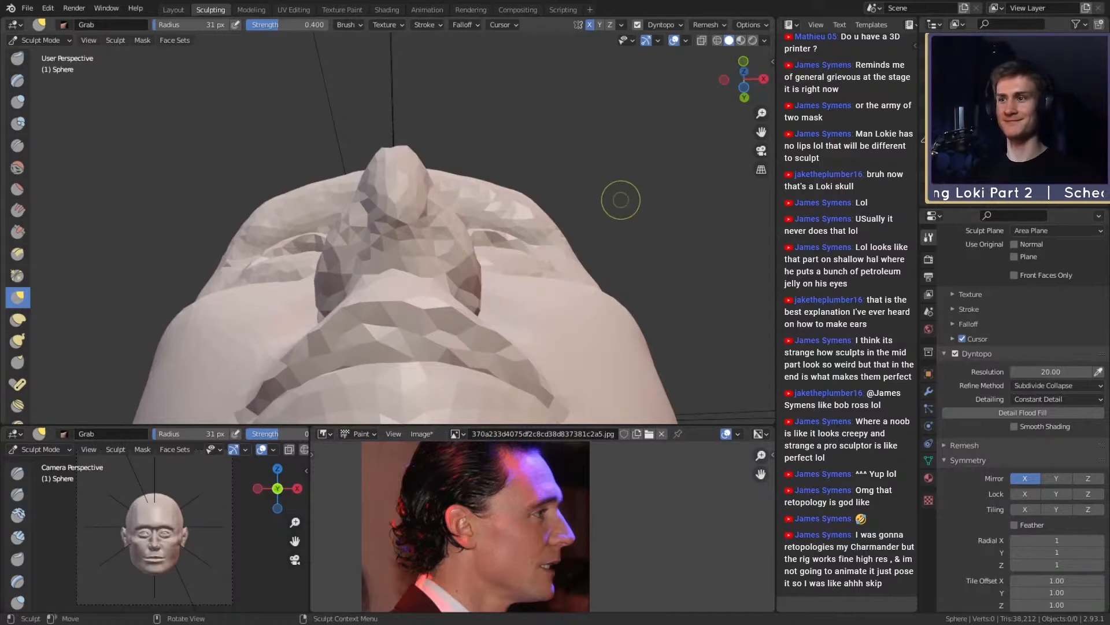
middle_drag(600, 171, 592, 162)
key(f)
mouse_move(518, 224)
middle_down()
mouse_move(449, 219)
mouse_move(472, 238)
mouse_move(469, 263)
middle_up()
click(436, 189)
key(f)
click(464, 257)
drag(463, 256, 466, 252)
mouse_move(457, 249)
middle_down()
mouse_move(449, 231)
mouse_move(455, 274)
mouse_move(462, 234)
middle_up()
key(f)
click(517, 238)
drag(461, 207, 461, 207)
Step: Reshape the nose tip in profile with the Grab brush, enlarging the radius from 75 px to 101 px
mouse_move(463, 221)
middle_down()
mouse_move(461, 211)
mouse_move(471, 322)
mouse_move(459, 258)
mouse_move(425, 268)
mouse_move(440, 254)
mouse_move(571, 261)
mouse_move(503, 272)
middle_up()
key(f)
click(451, 223)
key(f)
click(514, 239)
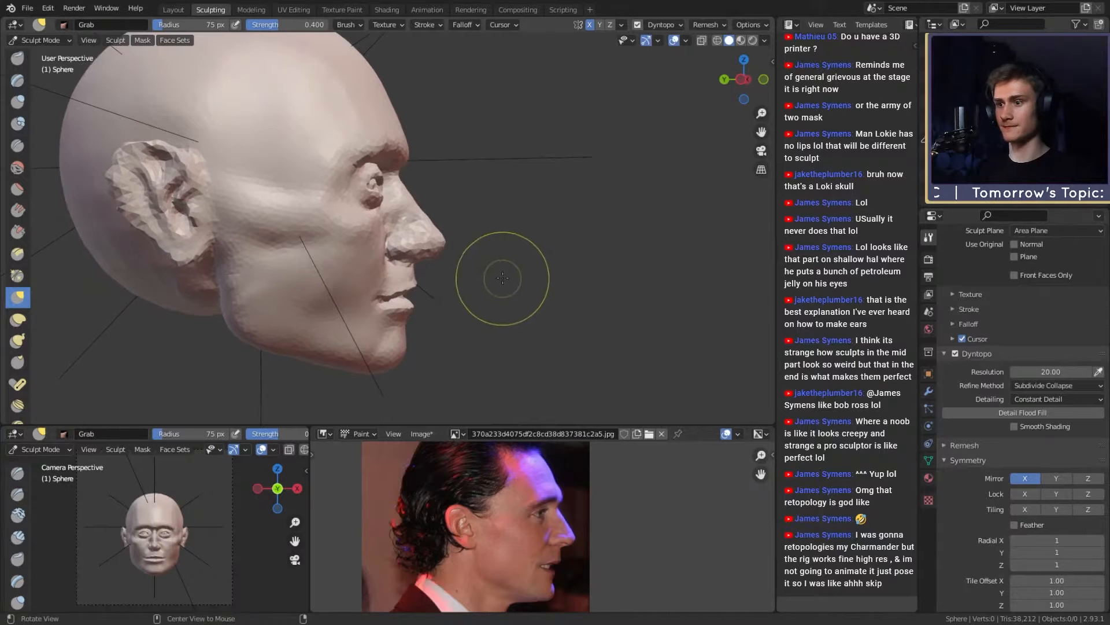
scroll(507, 266, up, 2)
scroll(484, 267, up, 2)
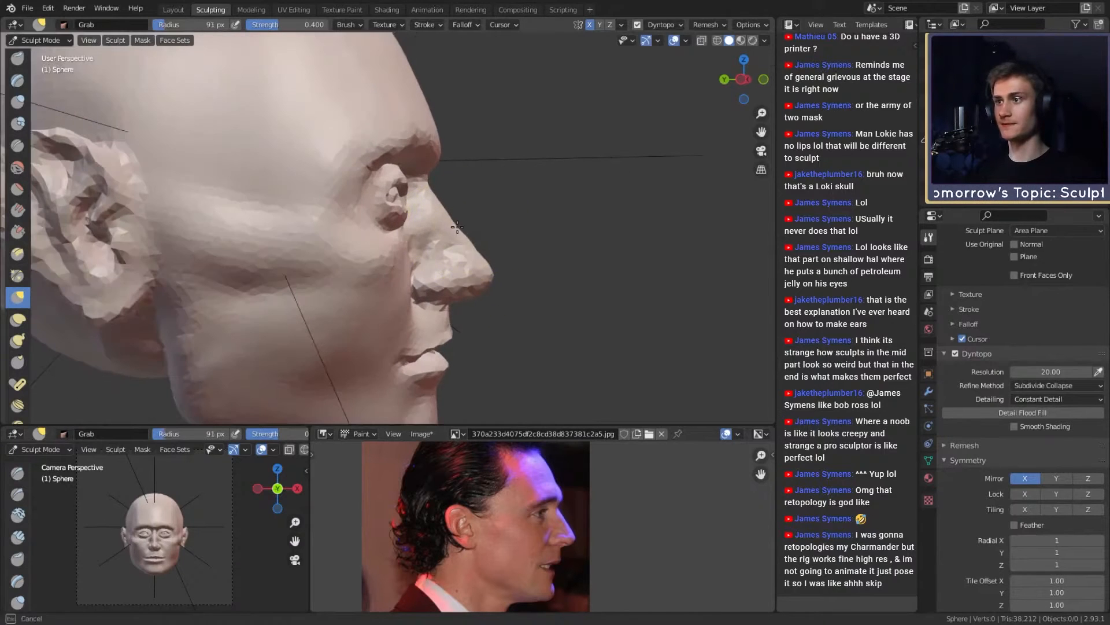
shift+middle_drag(479, 260, 469, 232)
key(bracketright)
key(bracketright)
drag(479, 246, 479, 252)
drag(476, 257, 479, 250)
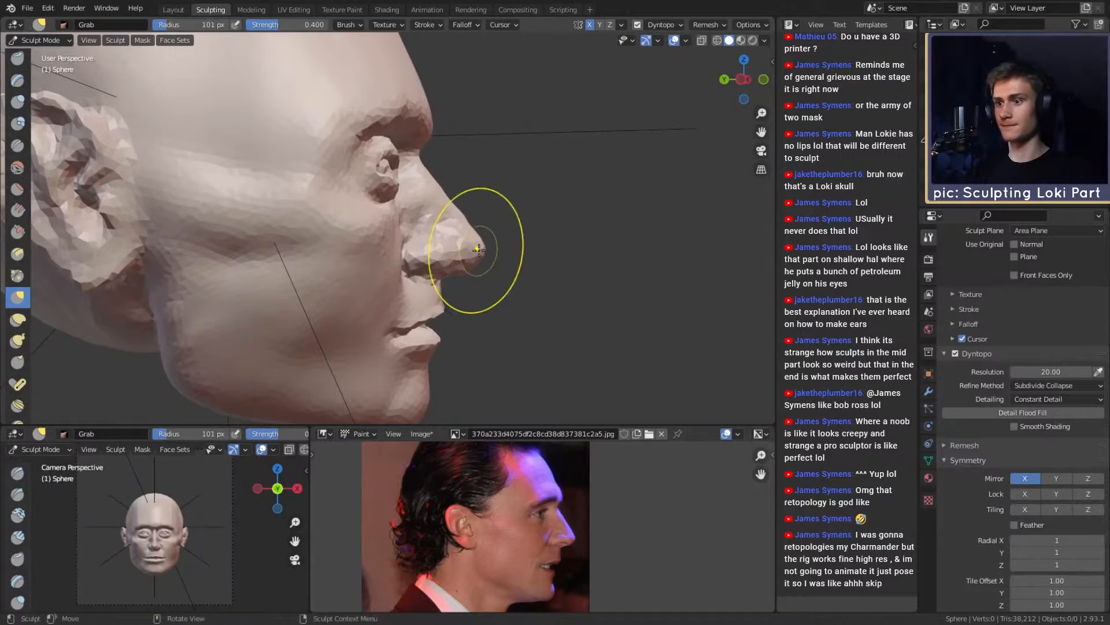
Step: Examine the lips and chin in profile against the reference photo, with the Grab brush radius reduced to 65 px
middle_drag(475, 254, 476, 211)
key(bracketleft)
key(bracketleft)
key(bracketleft)
key(bracketleft)
key(bracketleft)
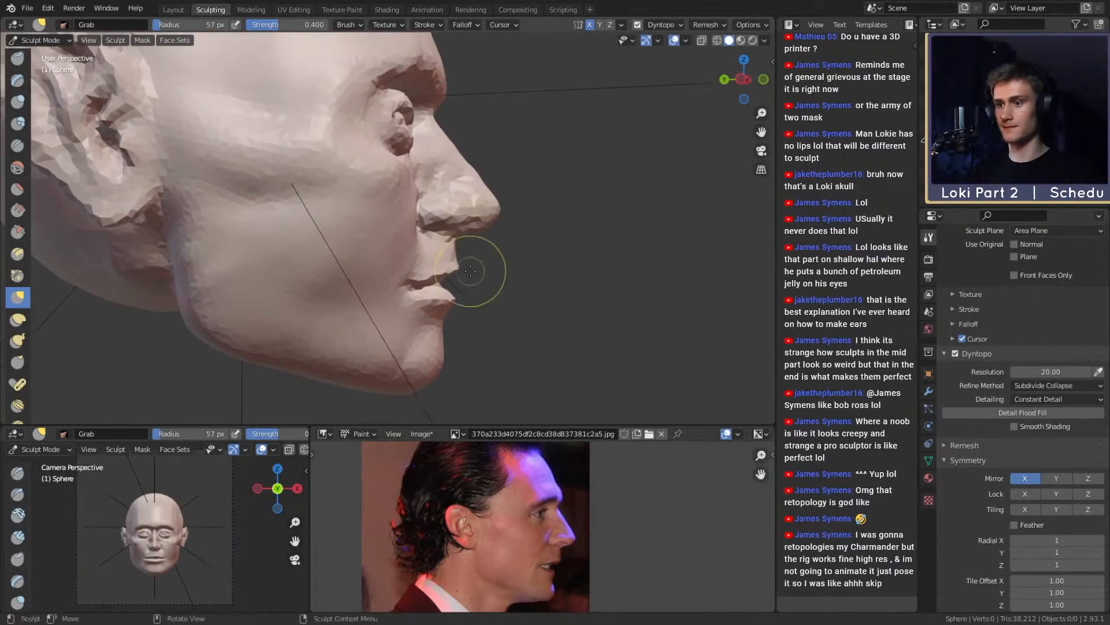
scroll(485, 269, down, 3)
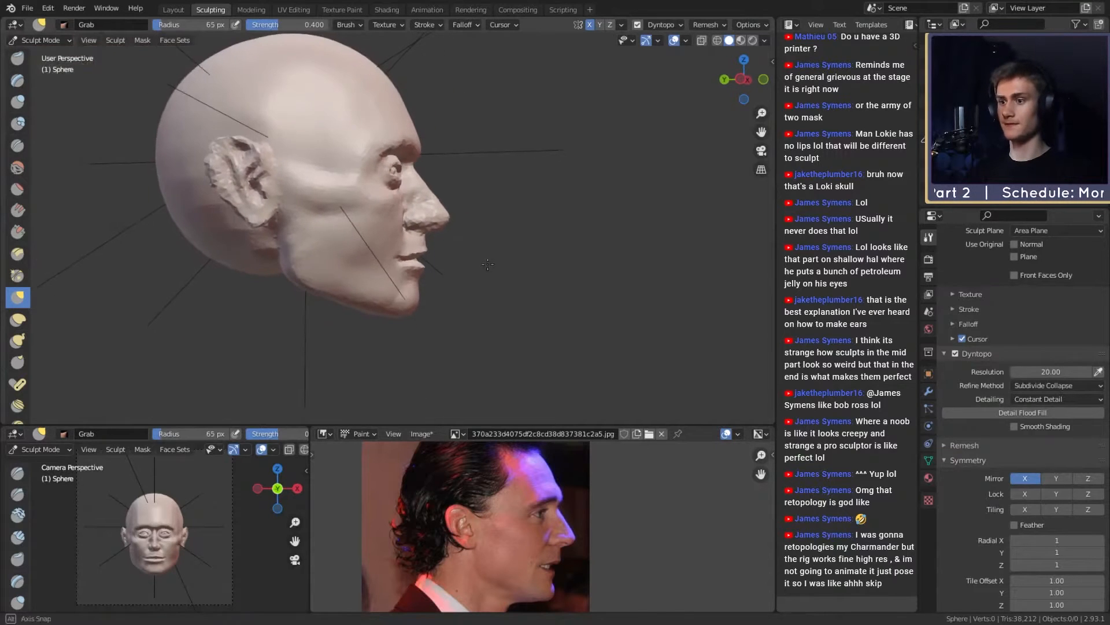
shift+middle_drag(453, 298, 447, 287)
scroll(447, 287, up, 4)
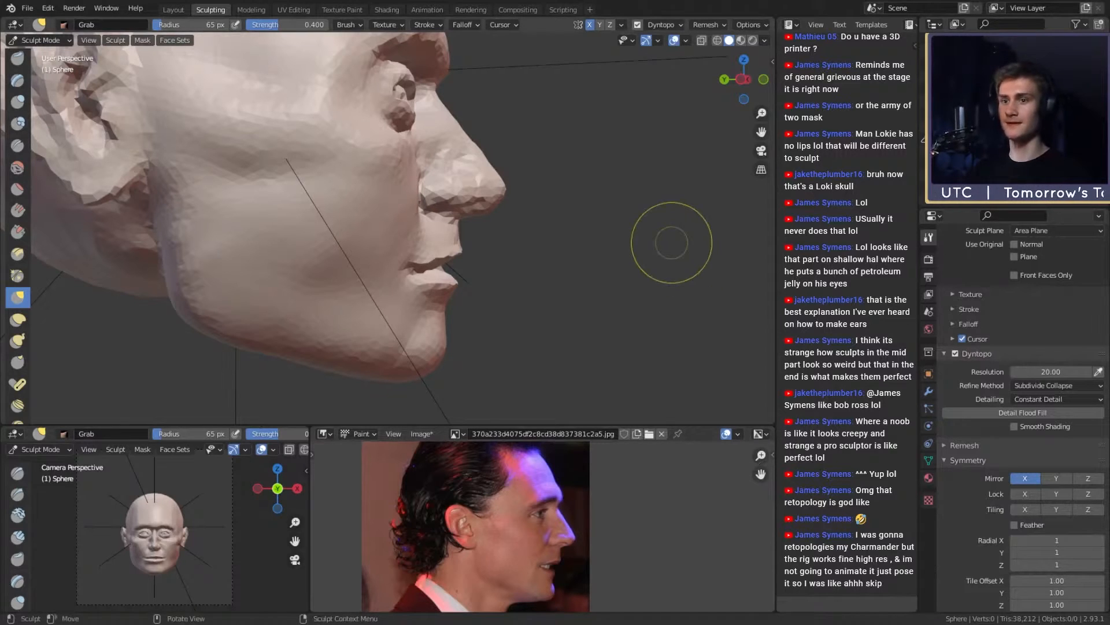
Step: Enlarge the Grab brush radius to 107 px for the mouth in profile and fine-tune it to 100 px
key(f)
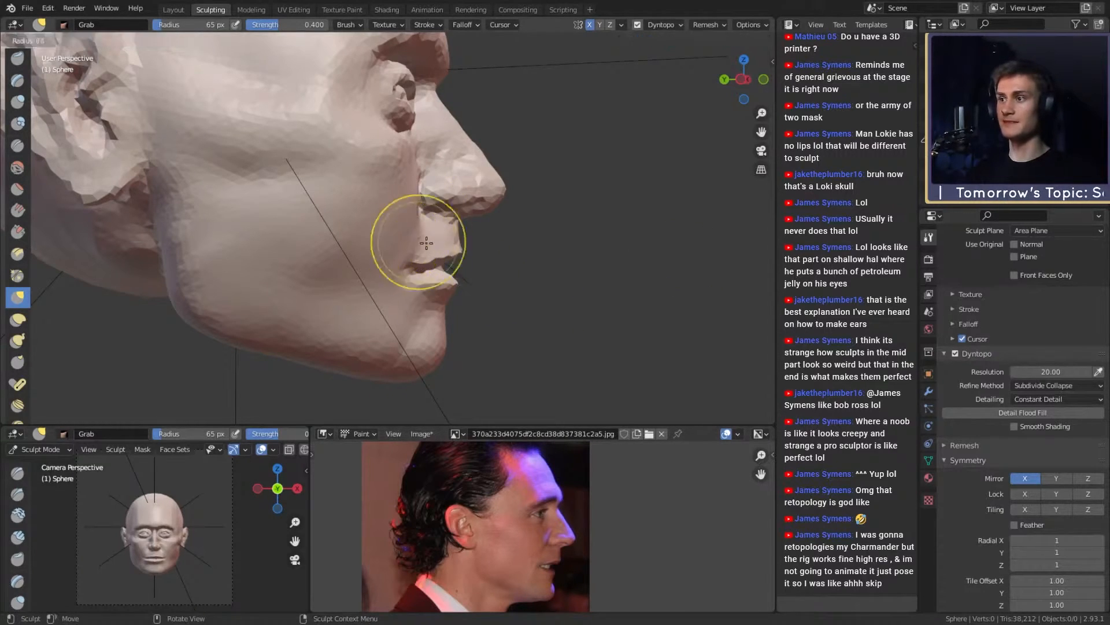
click(428, 244)
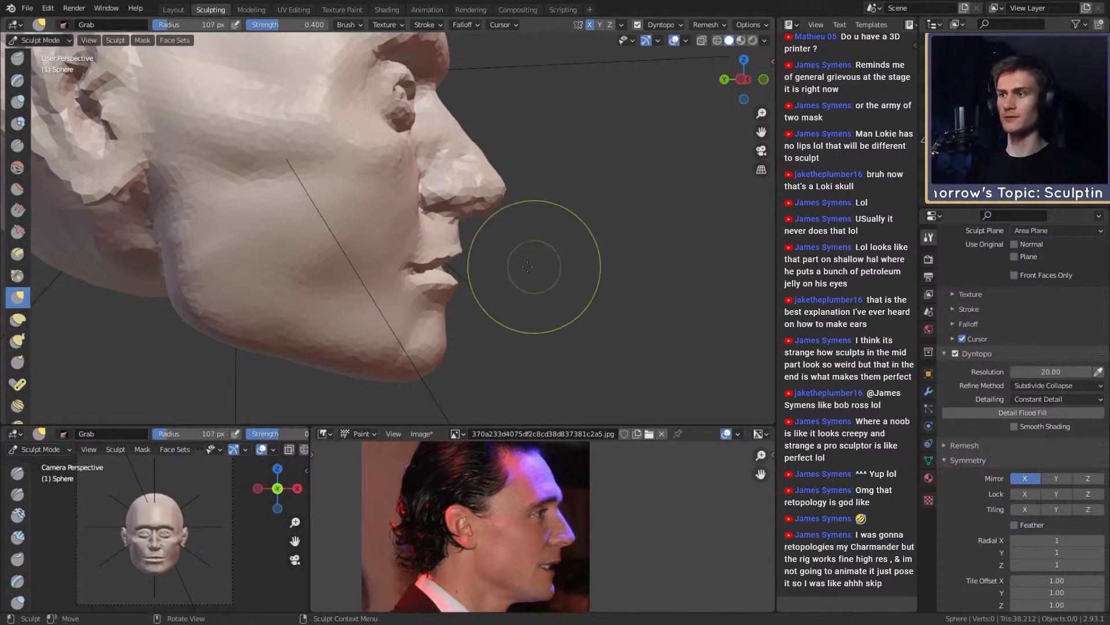
shift+middle_drag(447, 276, 450, 266)
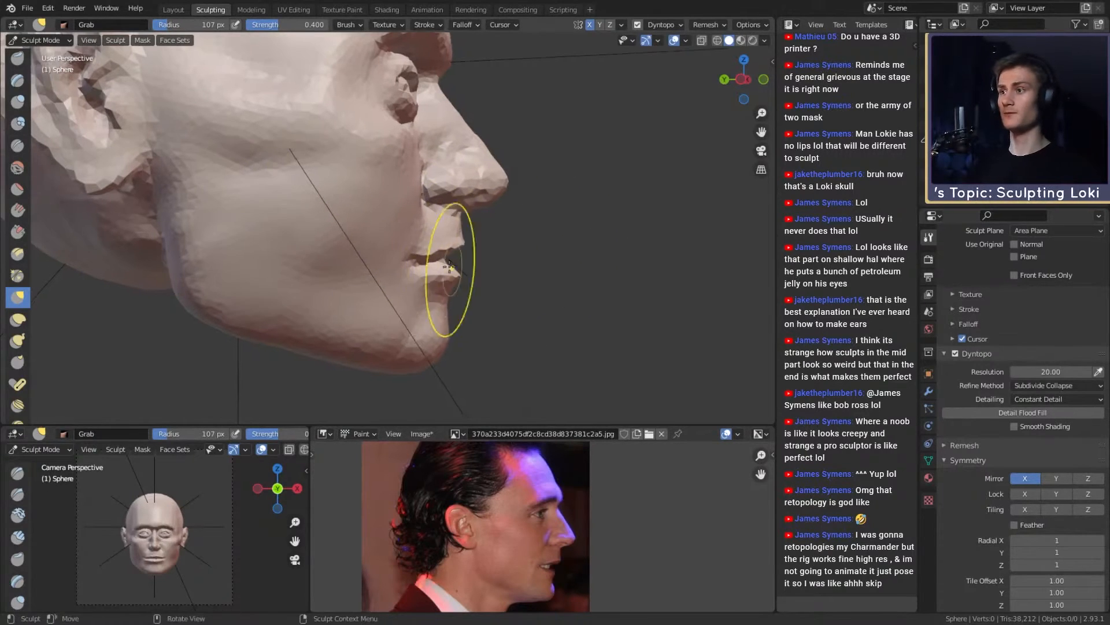
key(f)
click(412, 275)
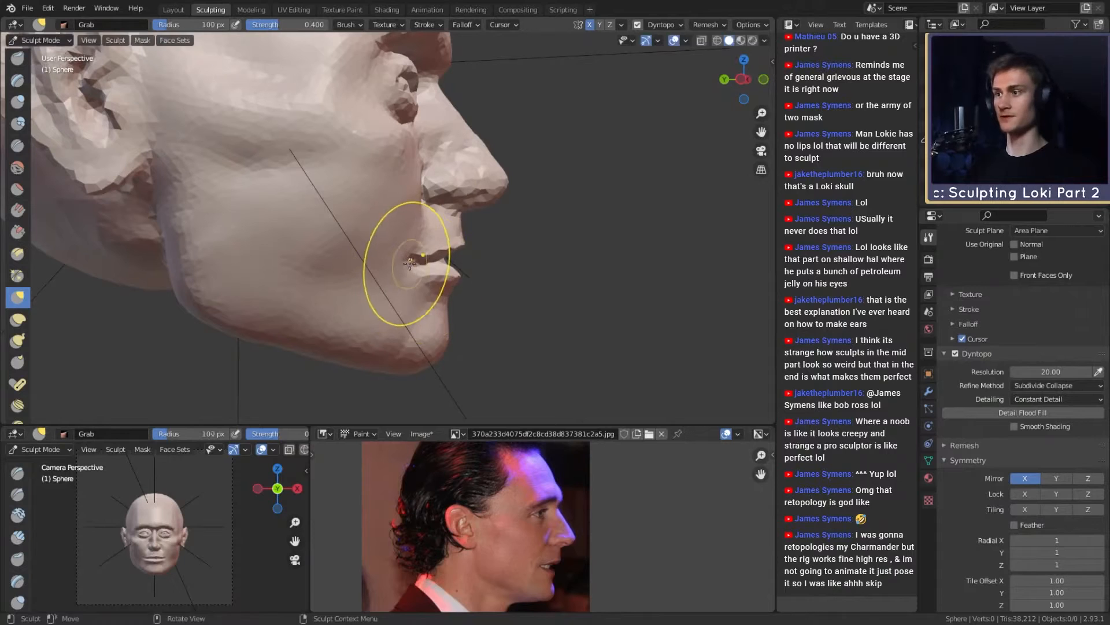
Step: Save the current sculpt file loki_likeness_v1a.blend after a front check of the head
middle_drag(421, 260, 456, 278)
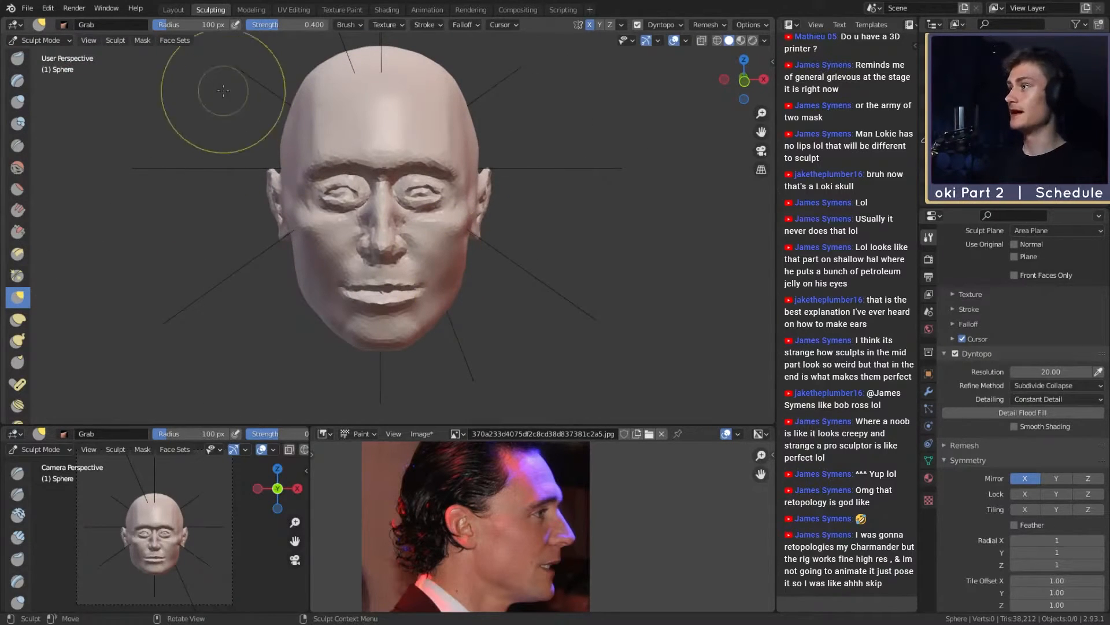
click(27, 8)
click(56, 90)
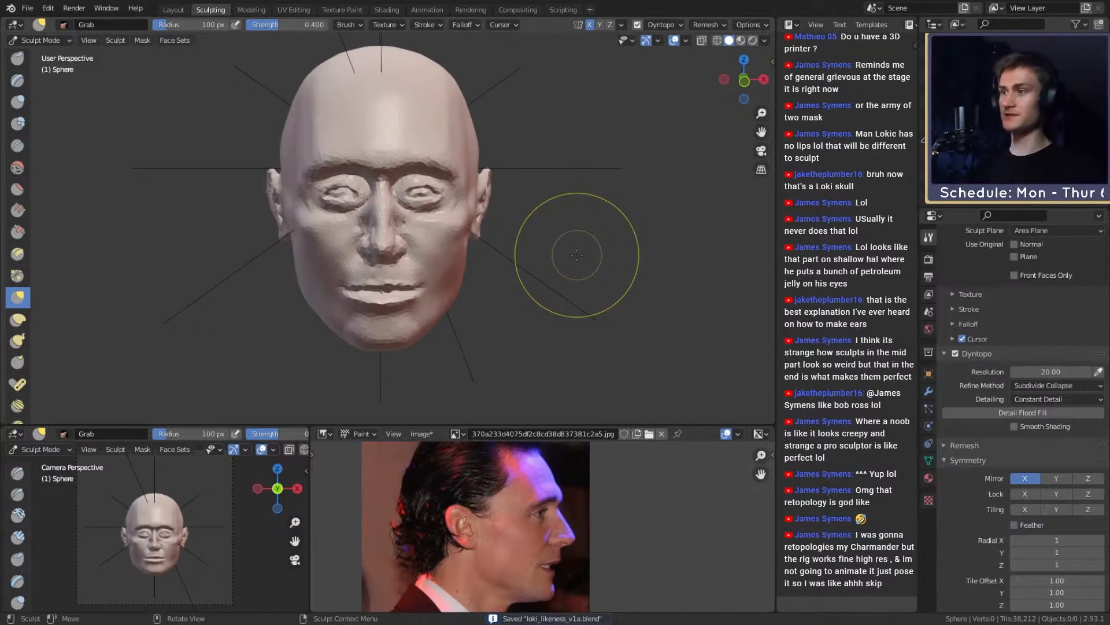
Step: Adjust the jaw below the ear in profile with the Grab brush, enlarge the radius to 114 px, and save the sculpt file
mouse_move(509, 321)
middle_down()
mouse_move(501, 280)
mouse_move(479, 323)
mouse_move(495, 265)
mouse_move(474, 248)
mouse_move(441, 235)
mouse_move(299, 233)
middle_up()
mouse_move(299, 233)
mouse_down()
mouse_move(300, 219)
mouse_move(314, 254)
mouse_up()
mouse_move(373, 270)
middle_down()
mouse_move(360, 267)
mouse_move(355, 238)
mouse_move(404, 266)
middle_up()
key(f)
click(423, 280)
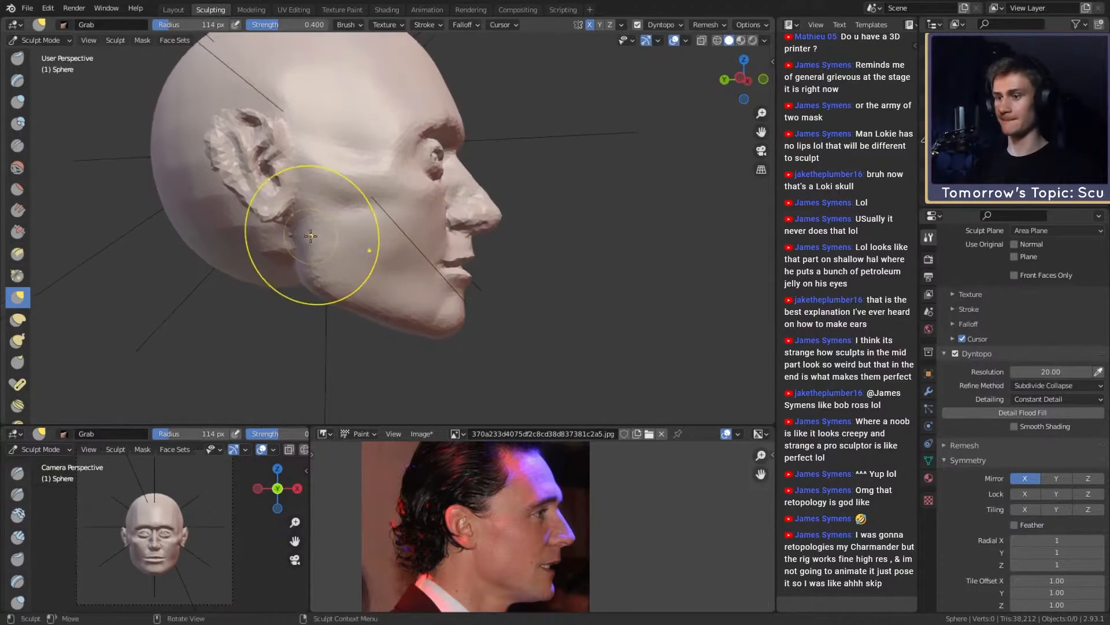
middle_drag(310, 236, 353, 243)
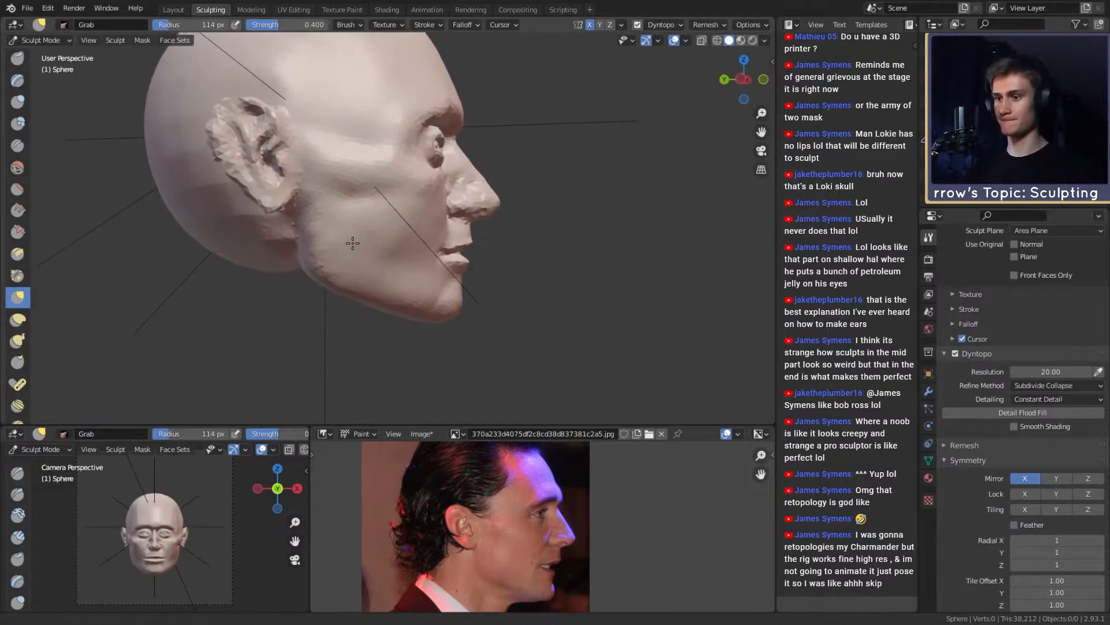
mouse_move(425, 264)
middle_down()
mouse_move(372, 268)
mouse_move(447, 253)
mouse_move(409, 268)
mouse_move(410, 250)
middle_up()
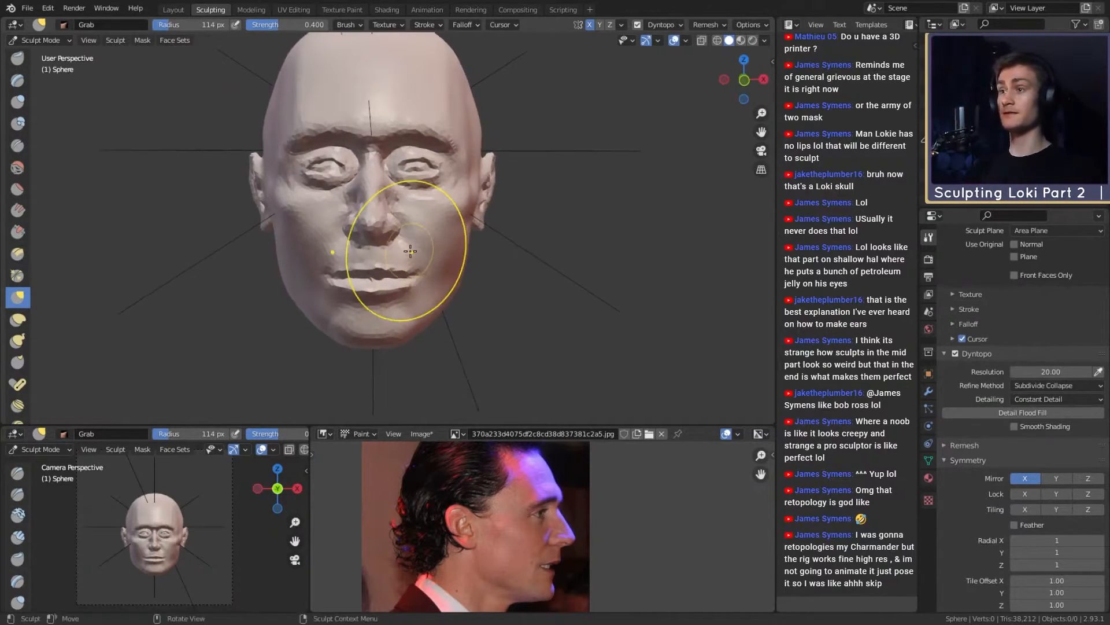
click(27, 9)
click(36, 90)
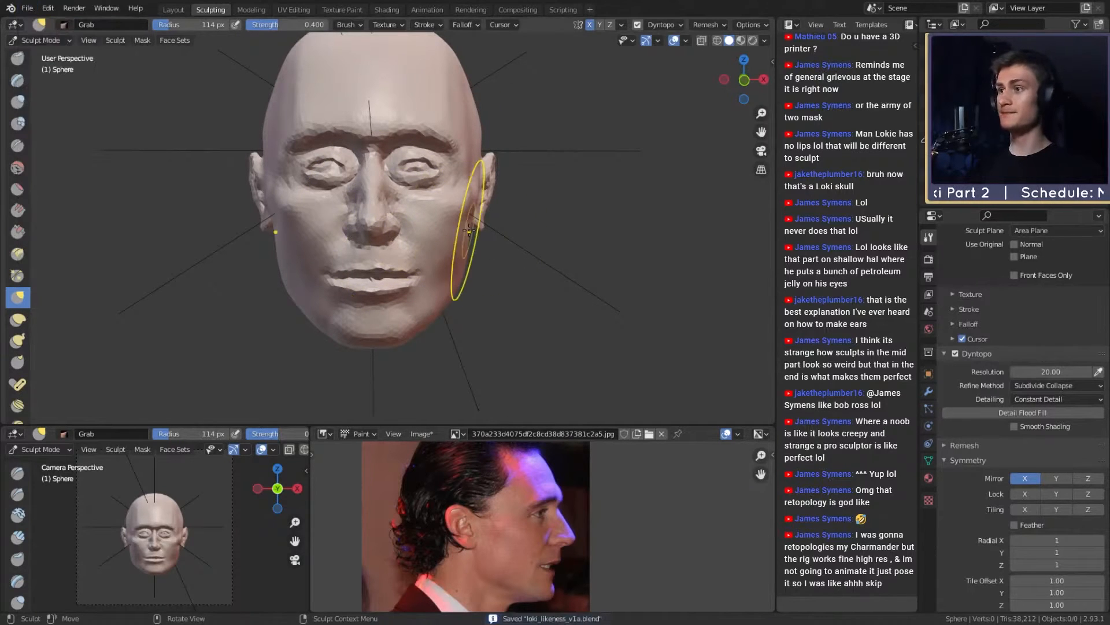
Step: Switch to the Clay Strips brush with a 45 px radius and check the face against the profile reference photo
key(c)
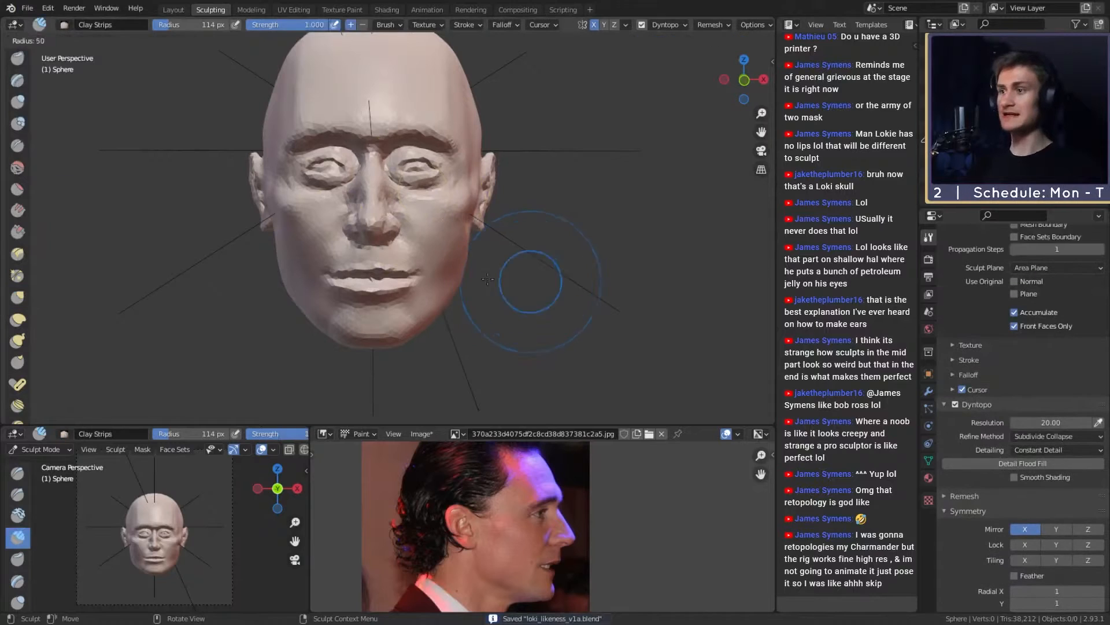
scroll(504, 292, up, 1)
middle_drag(505, 292, 506, 307)
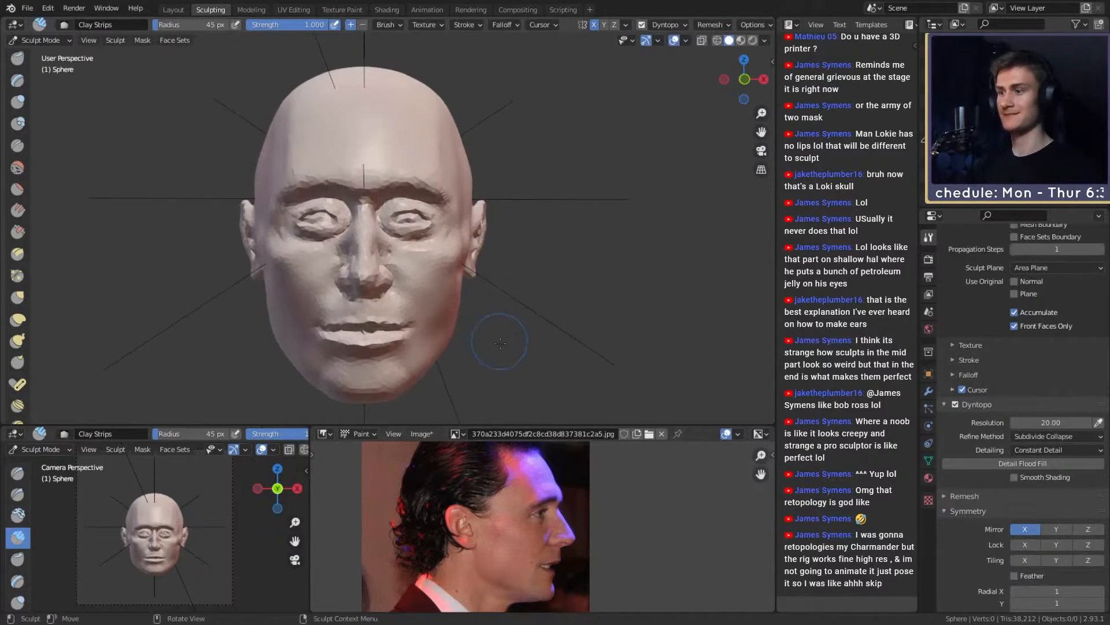
scroll(553, 527, down, 3)
scroll(553, 528, up, 4)
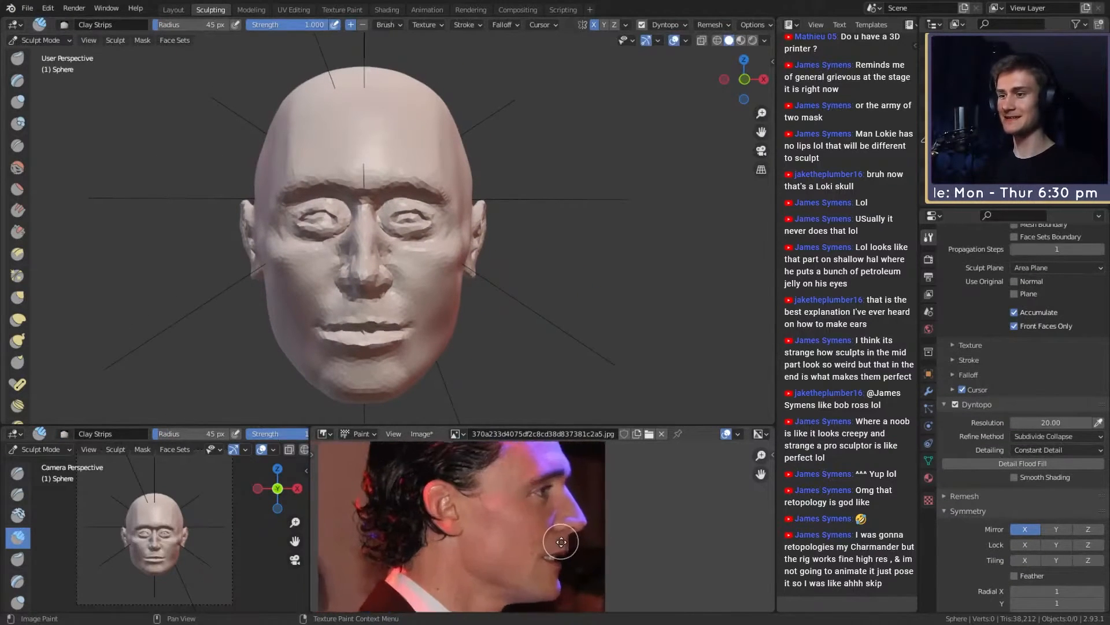
middle_drag(553, 528, 571, 557)
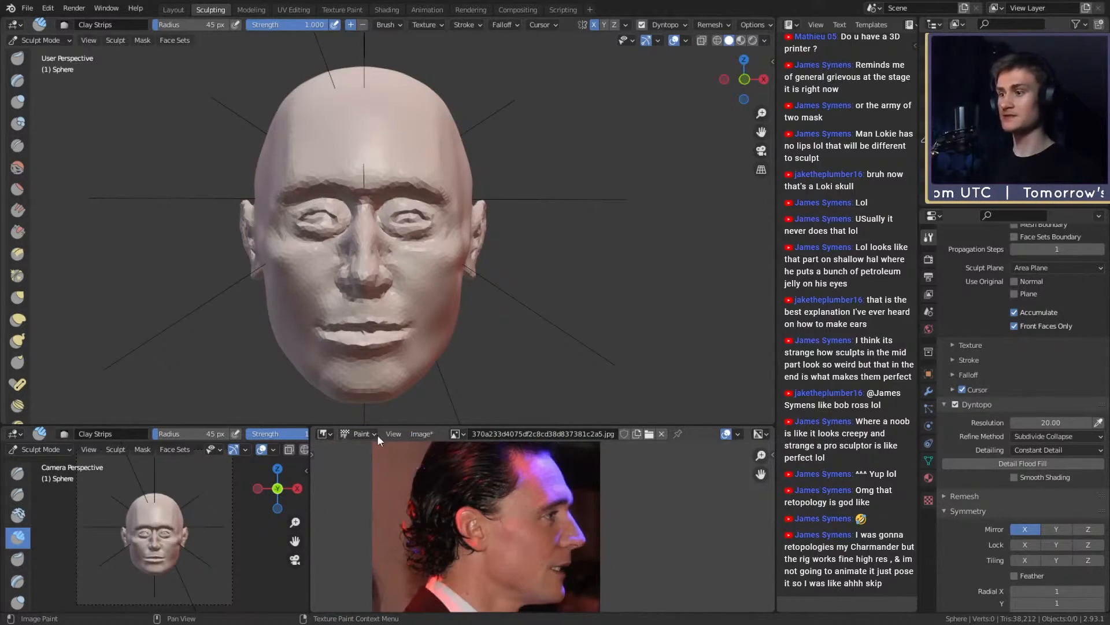
Step: Change the reference image to Screenshot 2021-07-19 174120.png and frame the face in it
click(457, 433)
click(509, 472)
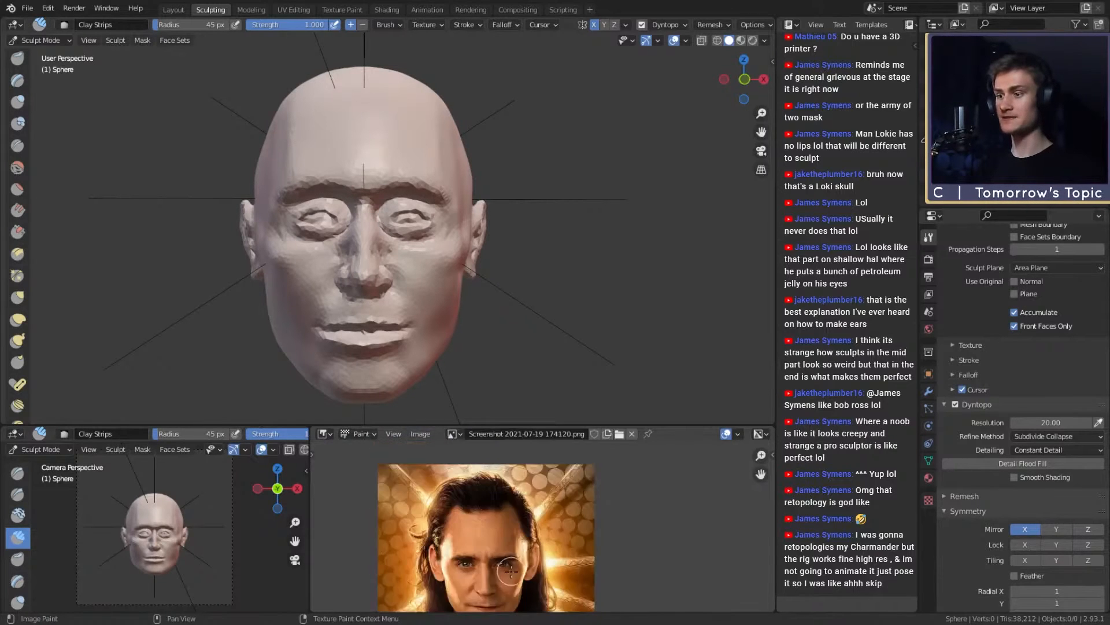
middle_drag(514, 560, 536, 492)
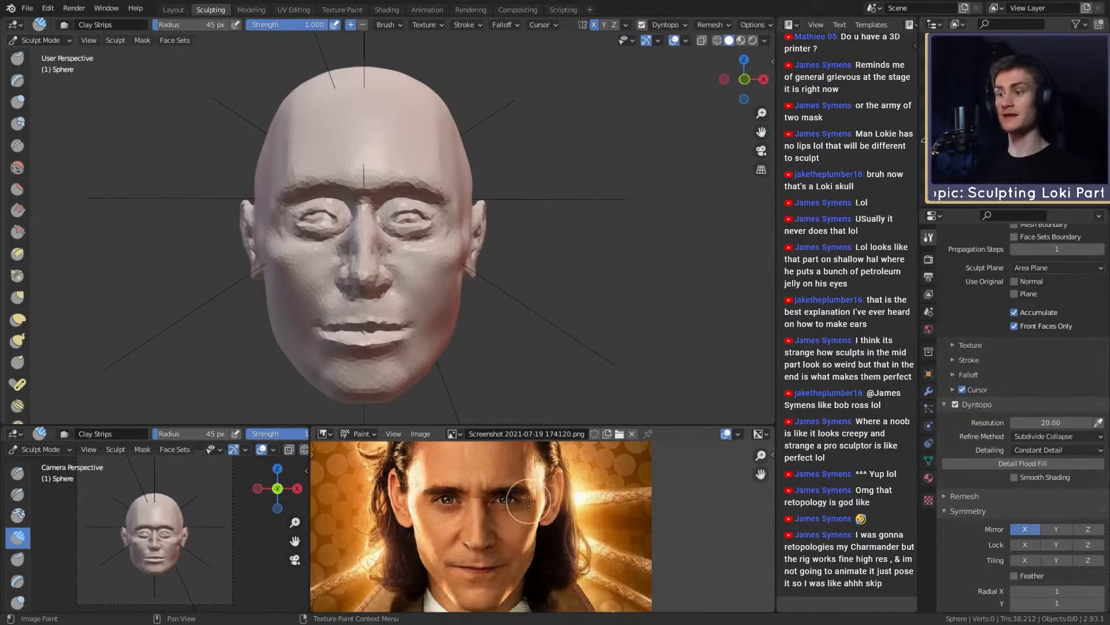
Step: Try marking the edges of the cheeks and jaw on the reference portrait, using brush radii of 12, 3 and 8 px
key(f)
click(531, 531)
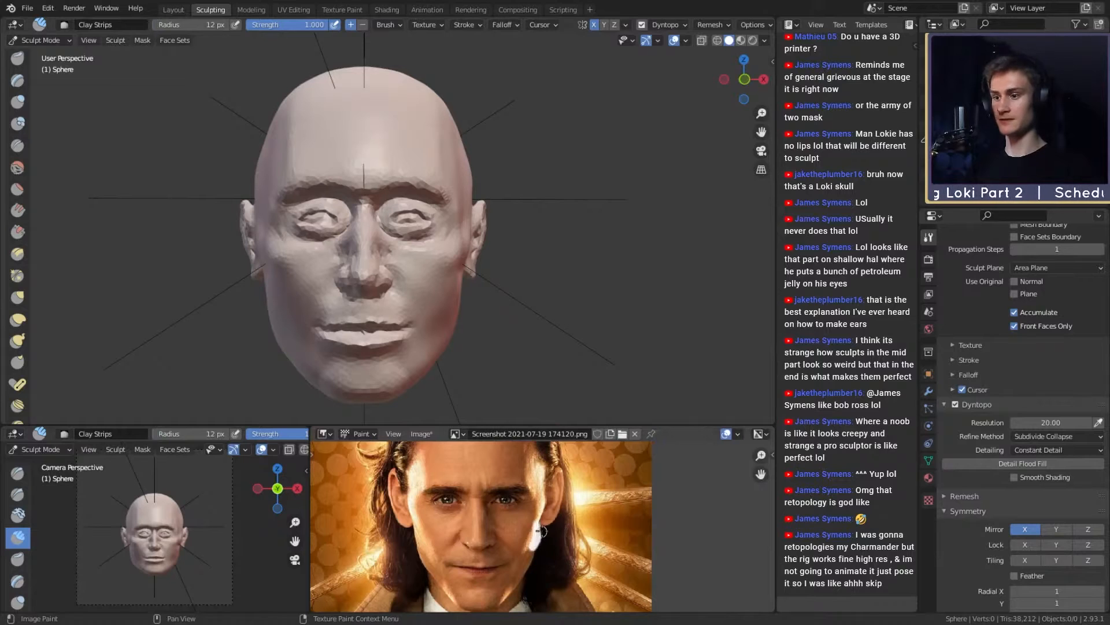
key(f)
click(539, 521)
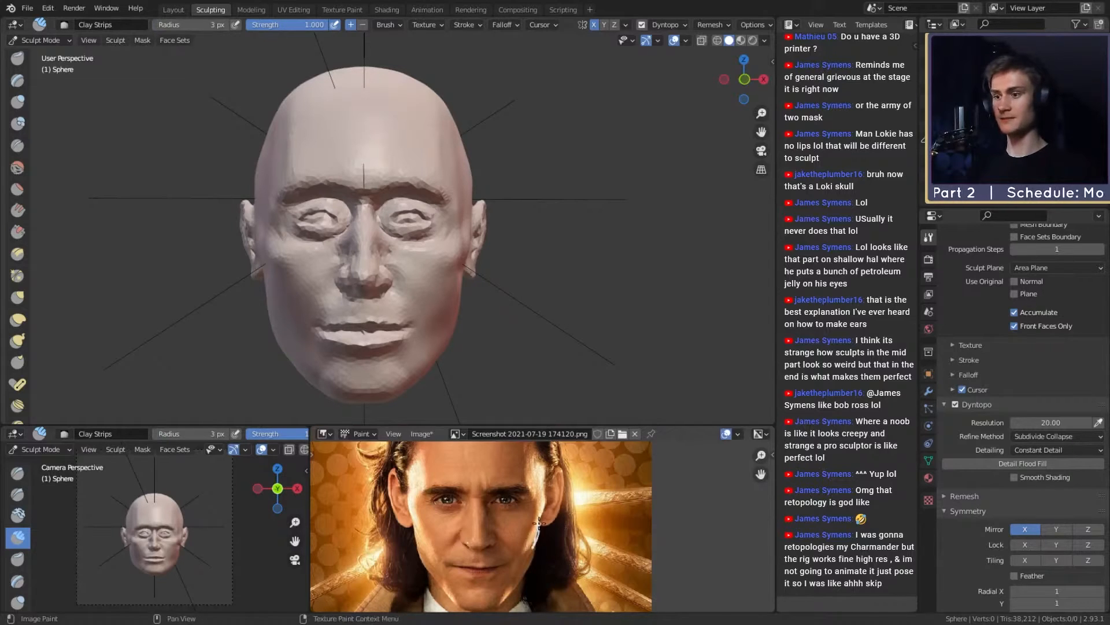
key(ctrl+z)
key(f)
click(547, 540)
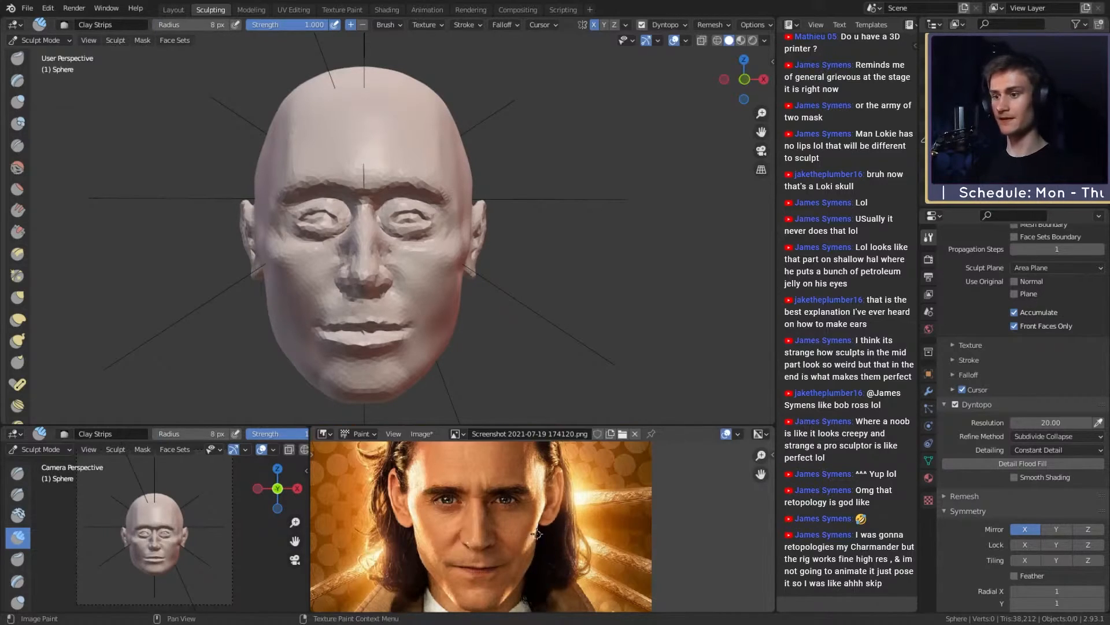
drag(537, 527, 533, 551)
key(ctrl+z)
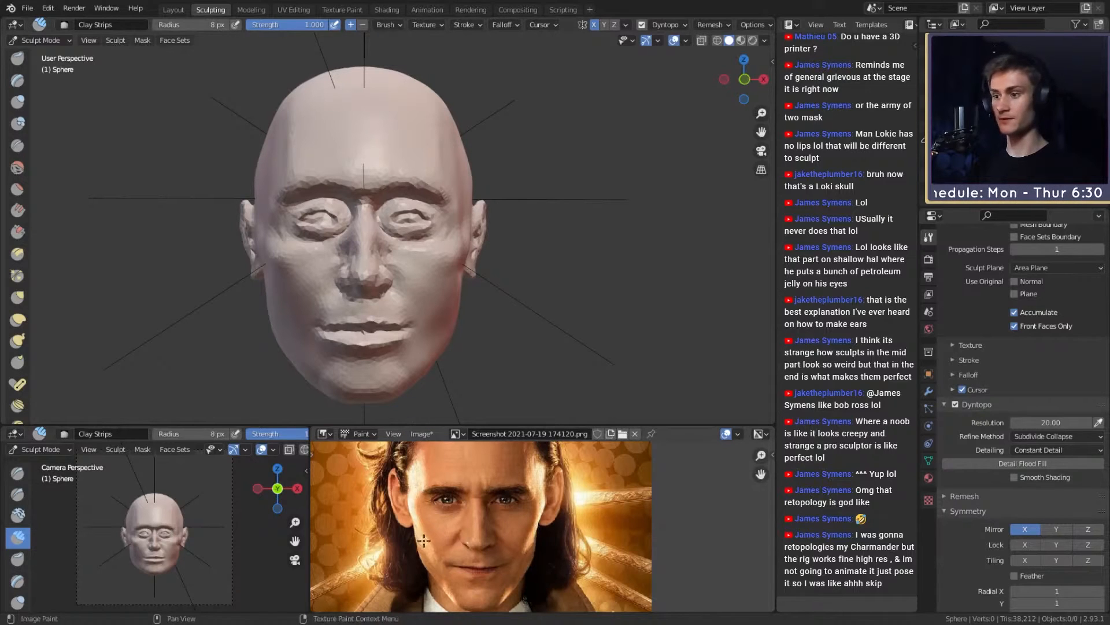
shift+middle_drag(449, 594, 447, 559)
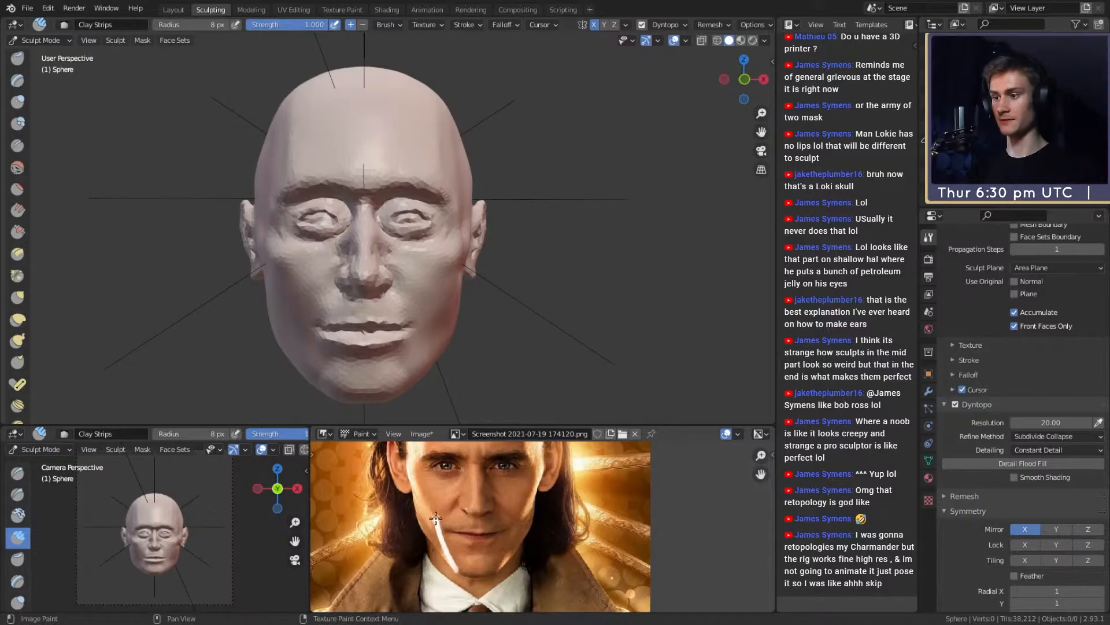
key(ctrl+z)
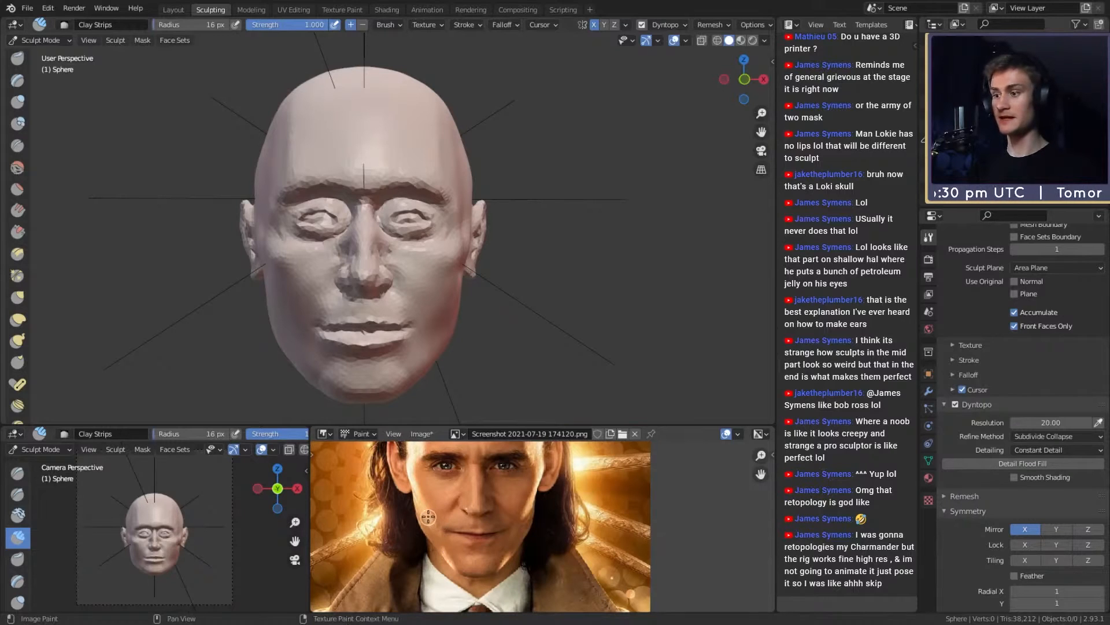
Step: Try outlining the cheek plane beside the nose on the reference portrait with the brush radius reduced to 6 px
key(f)
click(427, 502)
middle_drag(426, 502, 426, 511)
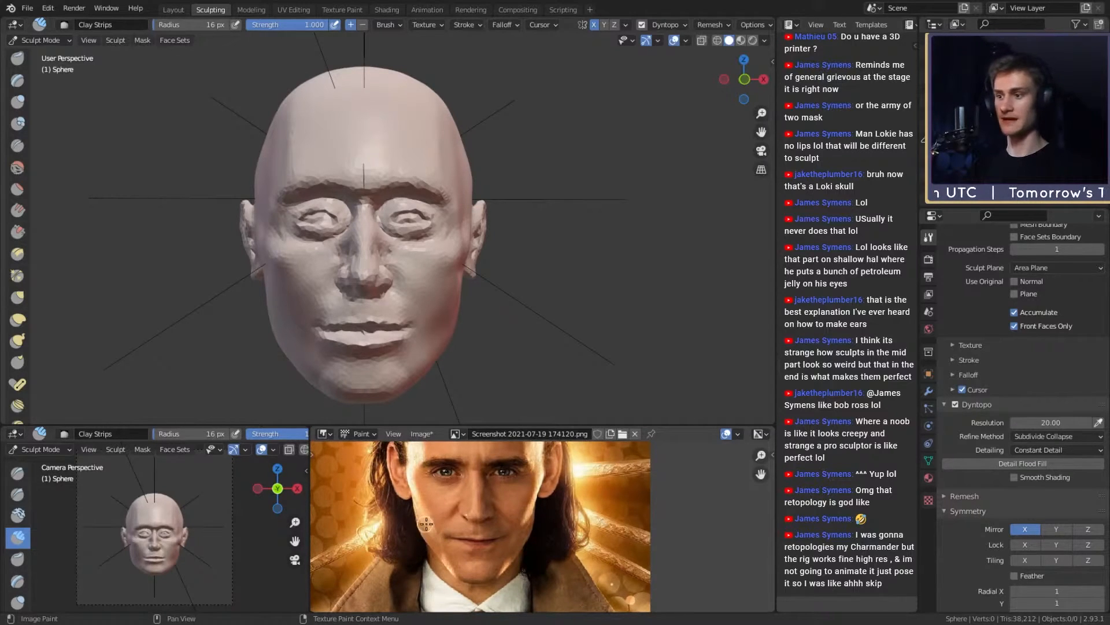
key(f)
click(455, 491)
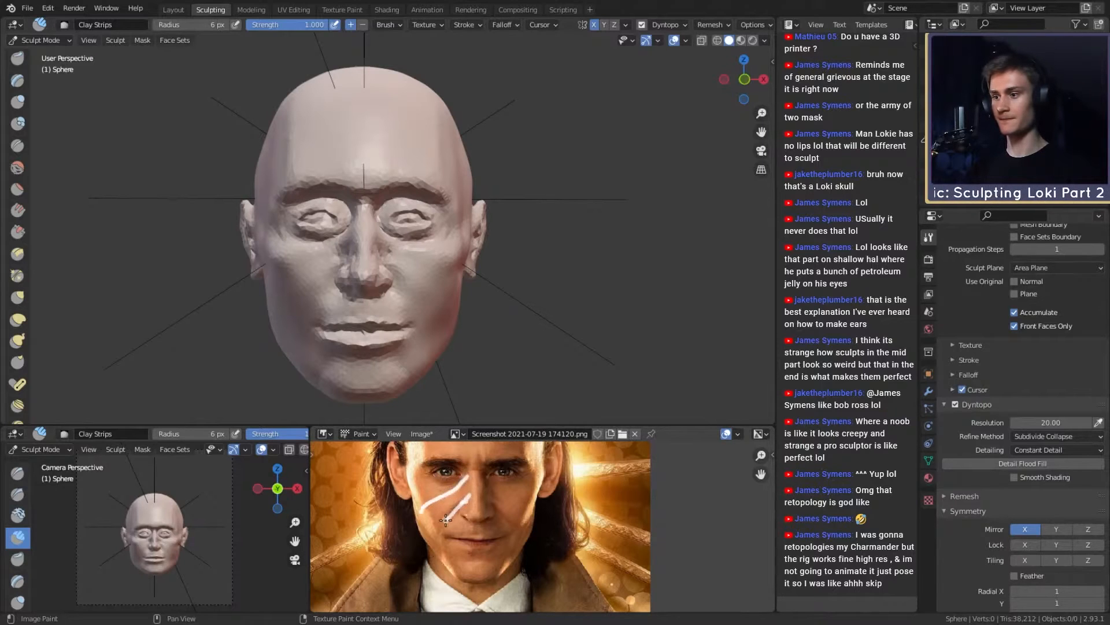
key(ctrl+z)
key(ctrl+z)
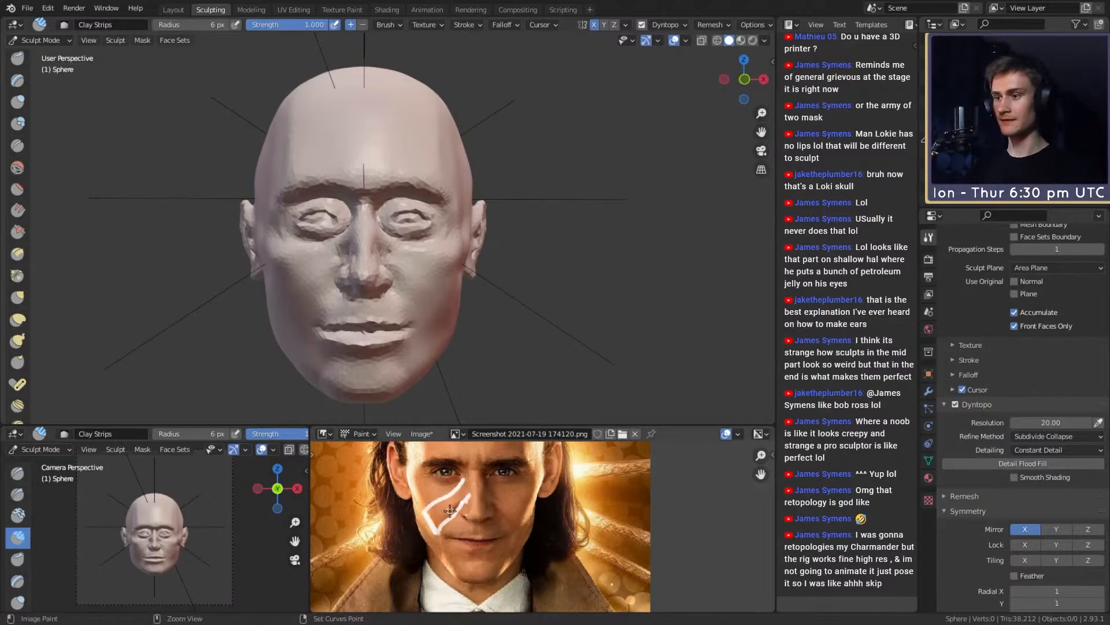
key(ctrl+z)
key(ctrl+z)
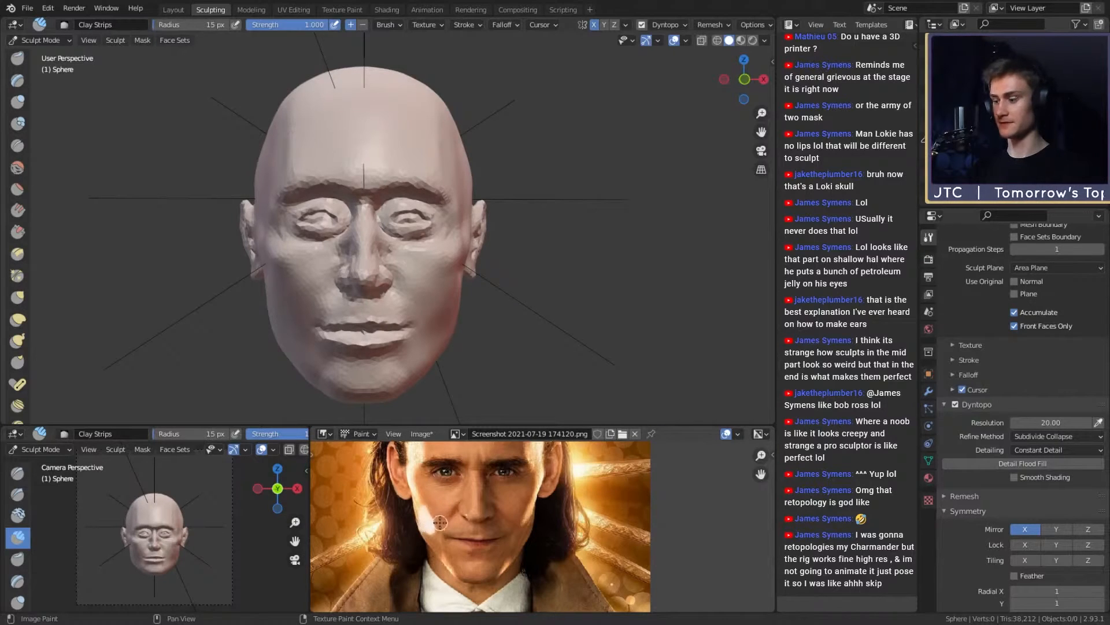
Step: Try sketching the eye socket, cheekbone and cheek fold planes on the reference portrait with a fine brush of 7 px, reduced to 3 px
key(f)
click(445, 486)
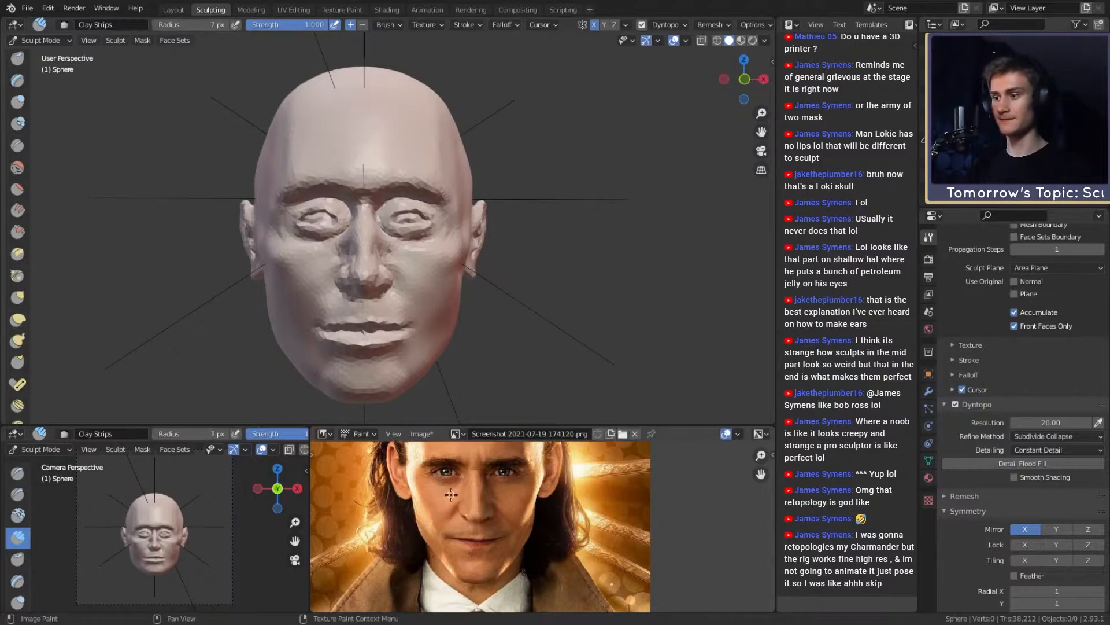
middle_drag(468, 486, 454, 495)
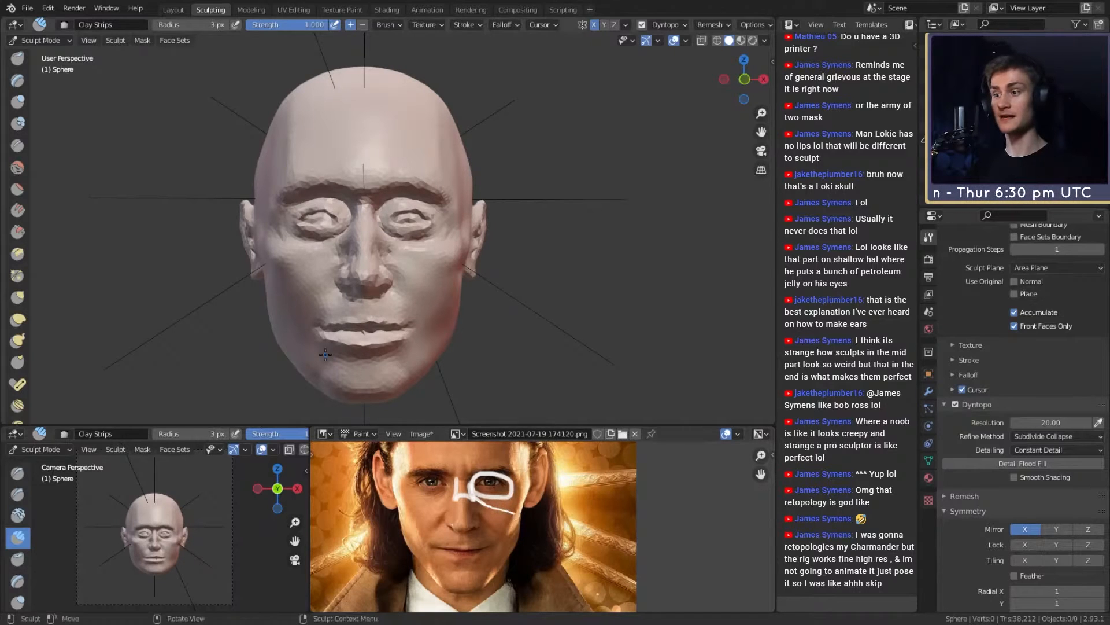
scroll(498, 307, up, 3)
middle_drag(500, 302, 489, 341)
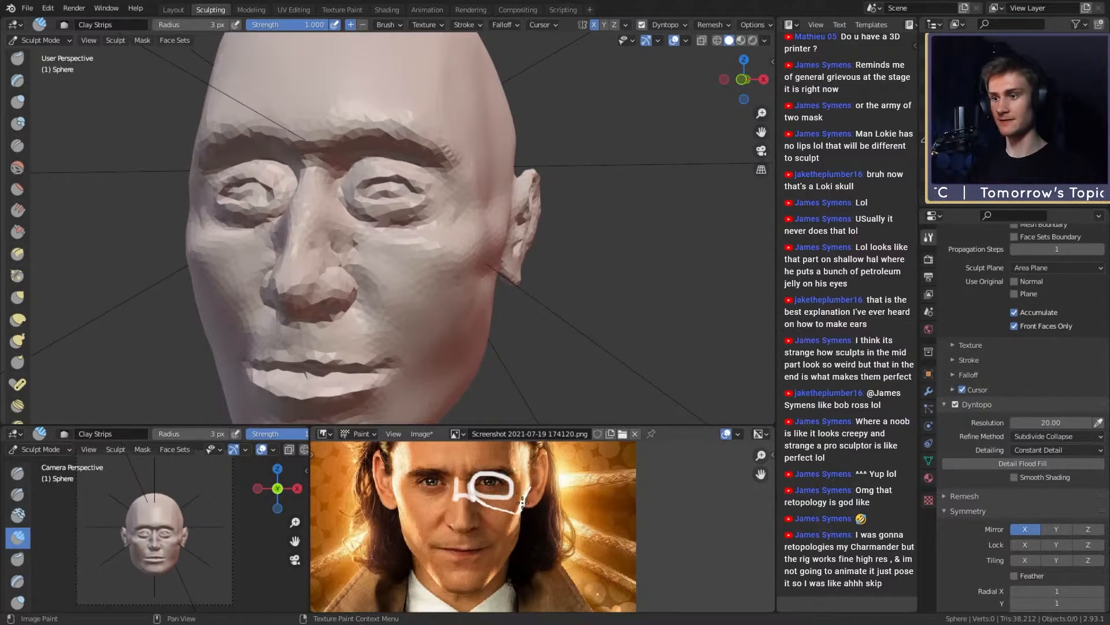
scroll(511, 511, up, 2)
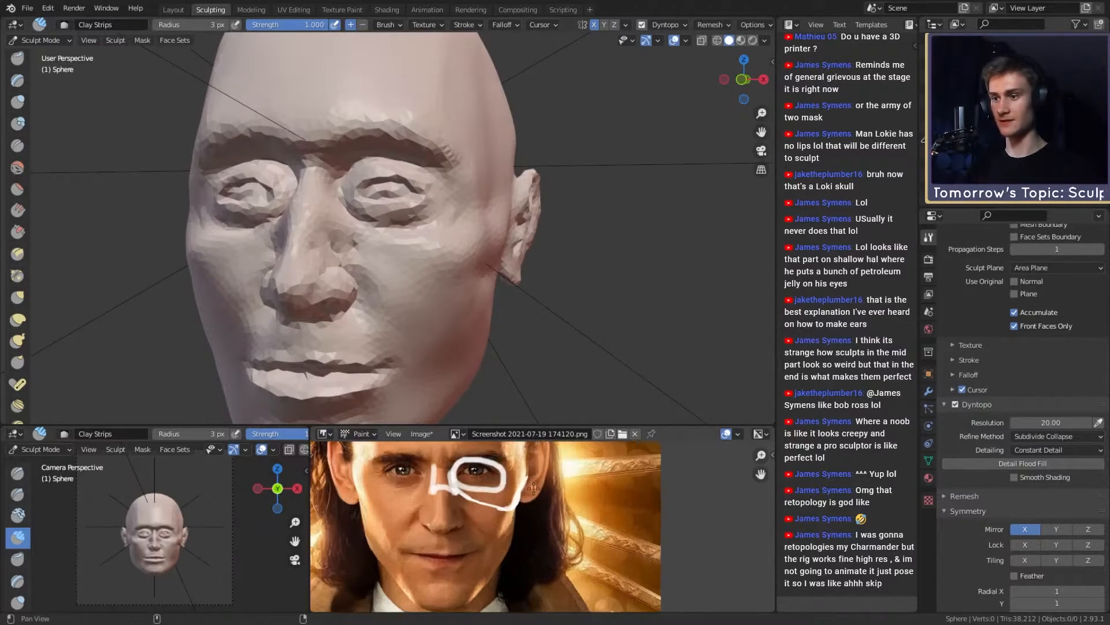
middle_drag(501, 507, 511, 501)
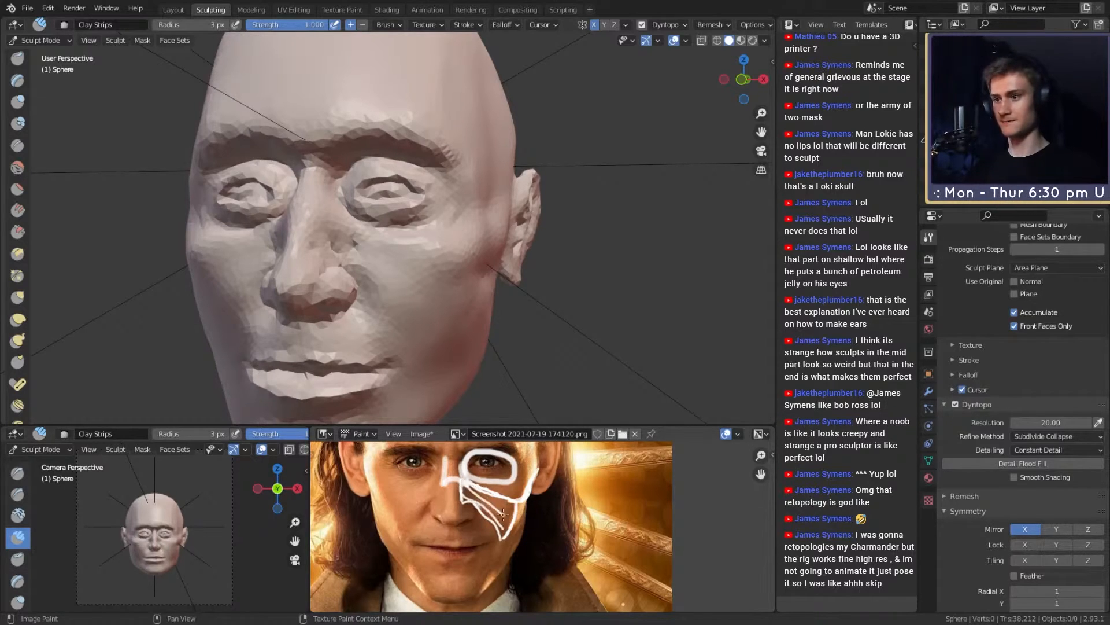
alt+drag(527, 544, 535, 524)
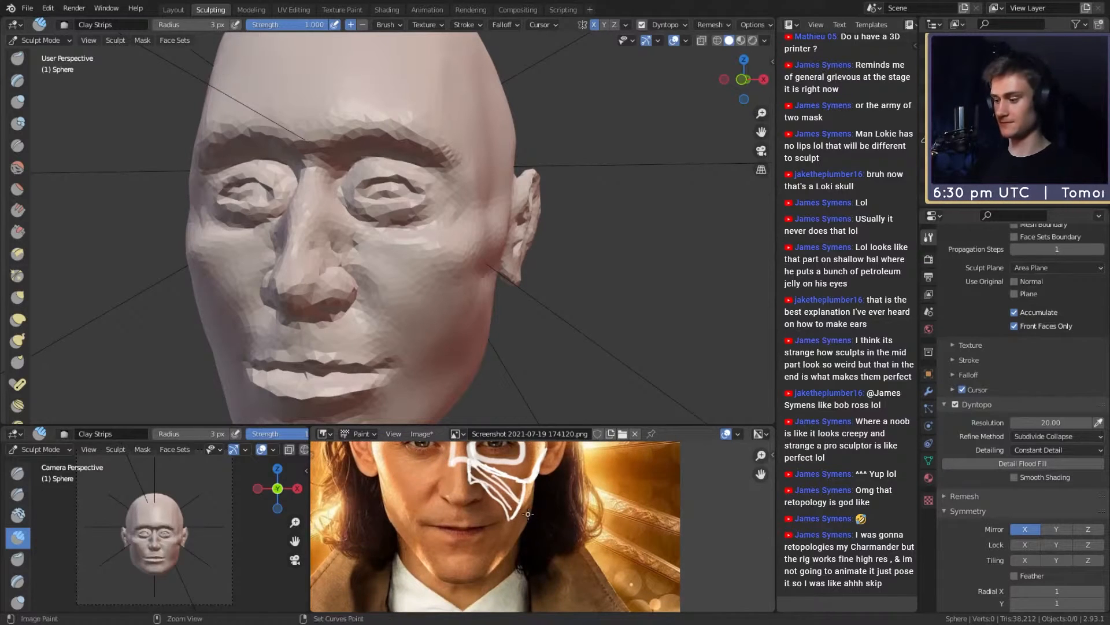
Step: Undo all the plane marks painted around the eye and cheek on the reference portrait
key(ctrl+z)
key(ctrl+z)
key(ctrl+z)
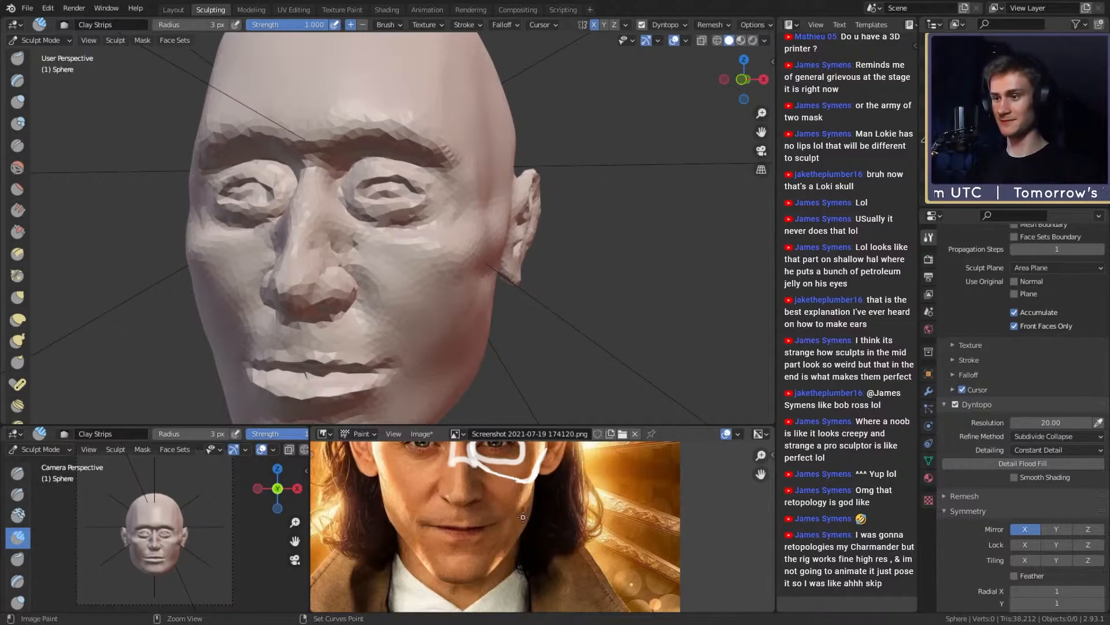
key(ctrl+z)
key(ctrl+z)
key(ctrl+z)
key(ctrl+z)
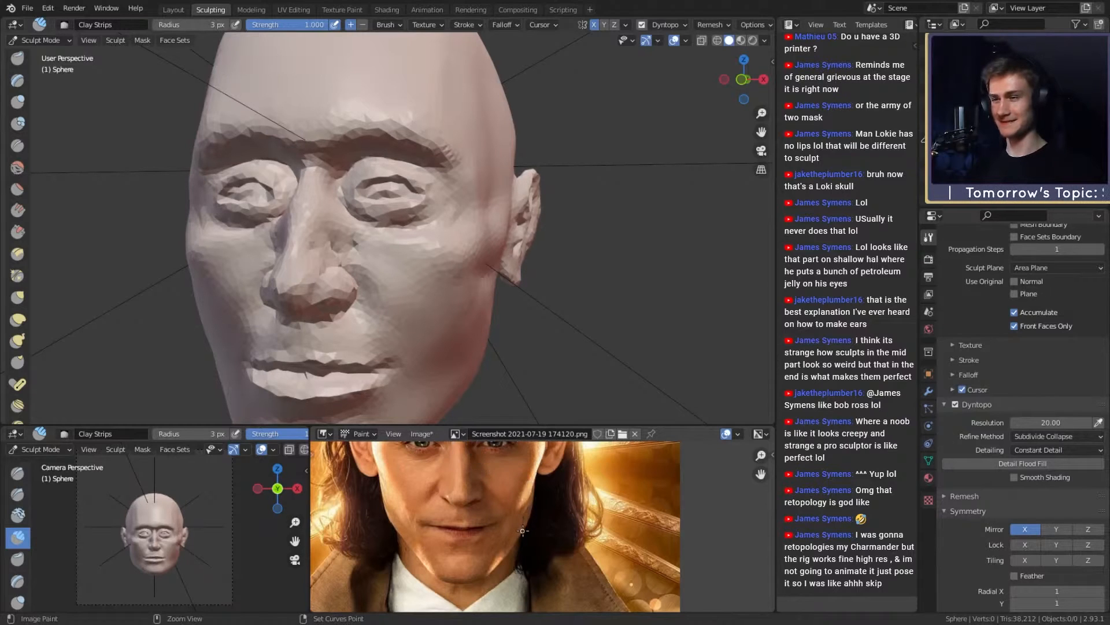
Step: Sculpt the cheek beside the nose and below the eye with the Clay Strips brush, adjusting its radius to 38 px
alt+drag(502, 454, 512, 538)
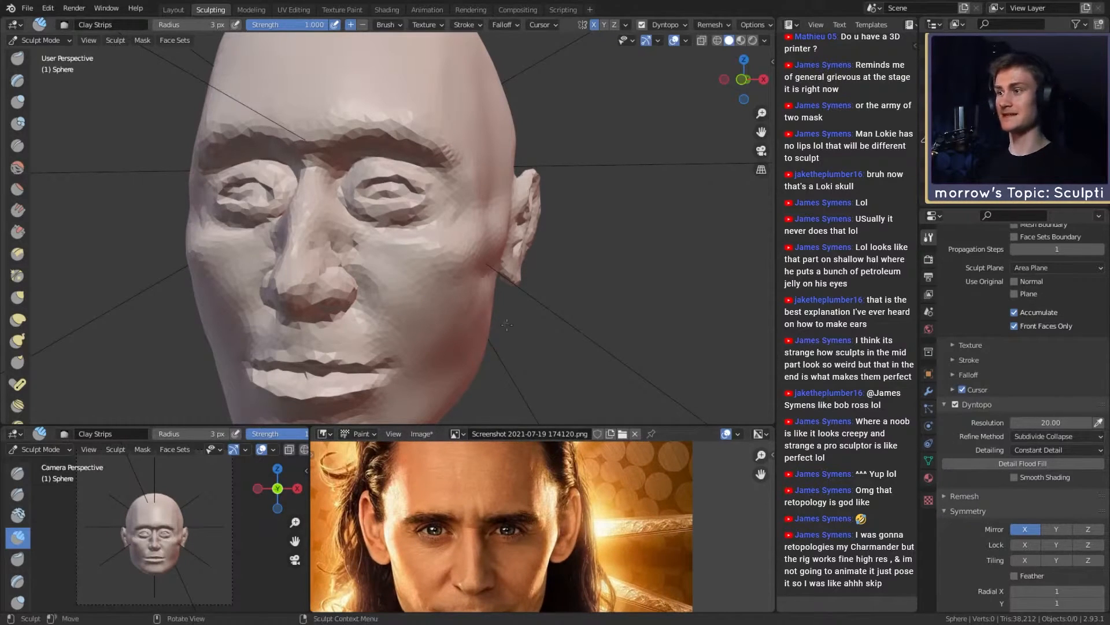
middle_drag(507, 324, 320, 202)
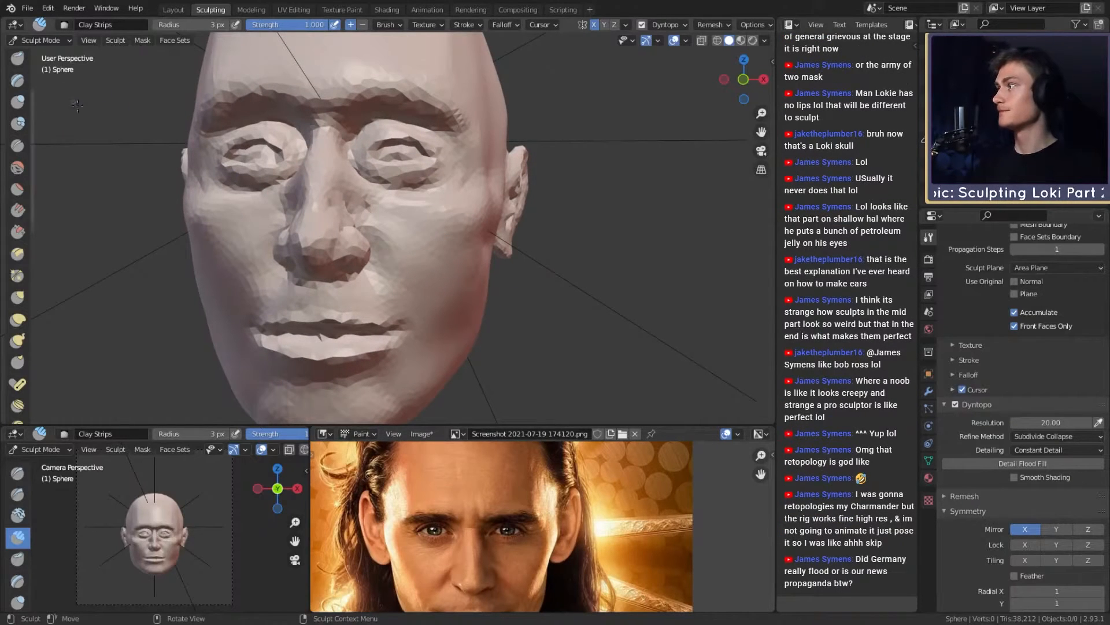
key(f)
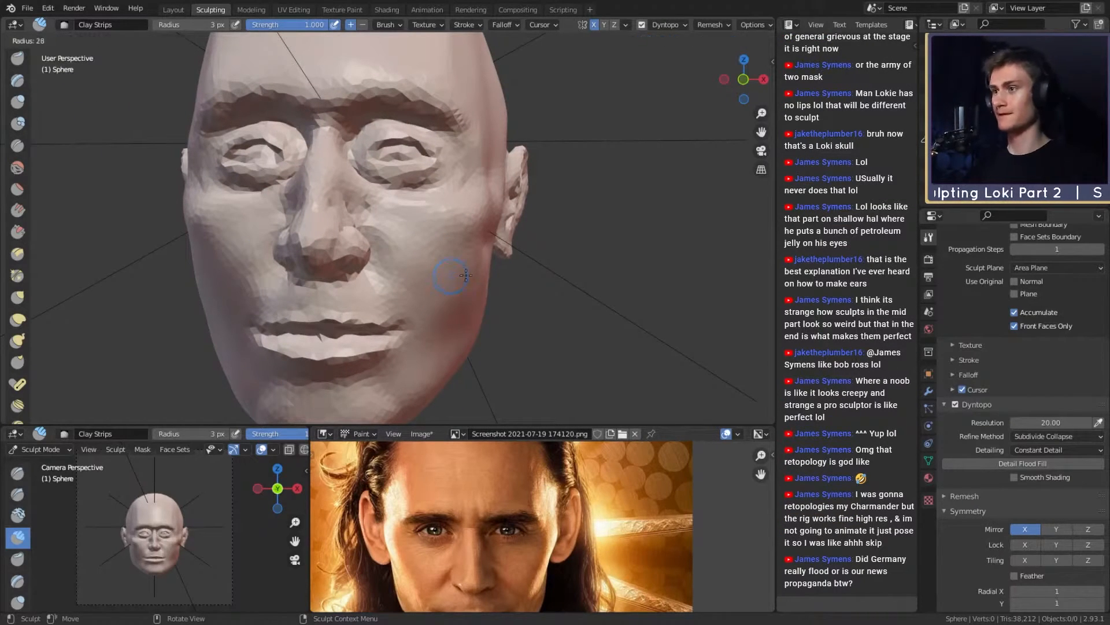
click(472, 276)
alt+shift+drag(476, 276, 404, 284)
mouse_move(300, 209)
alt+mouse_down()
mouse_move(379, 234)
mouse_move(264, 240)
mouse_move(384, 223)
mouse_move(412, 266)
mouse_move(410, 231)
mouse_move(436, 235)
mouse_move(387, 225)
mouse_move(415, 220)
alt+mouse_up()
key(f)
click(378, 226)
key(f)
click(392, 219)
mouse_move(393, 220)
middle_down()
mouse_move(361, 223)
mouse_move(410, 247)
mouse_move(246, 201)
middle_up()
key(f)
click(394, 217)
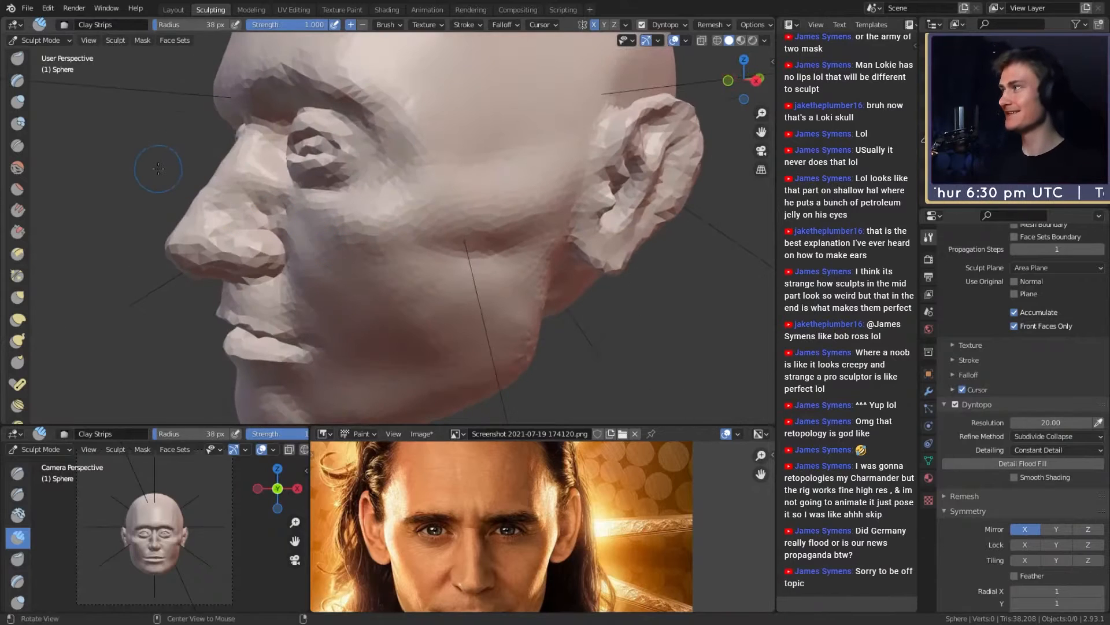
Step: Save the sculpt as loki_likeness_v1a.blend and return to the front of the face
click(27, 8)
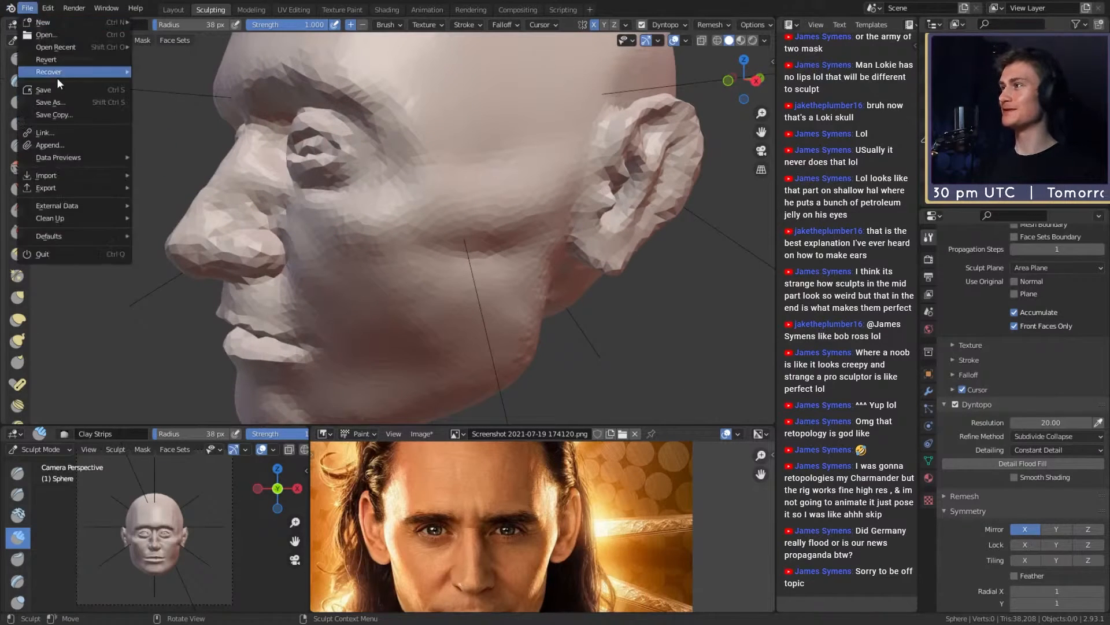
click(52, 95)
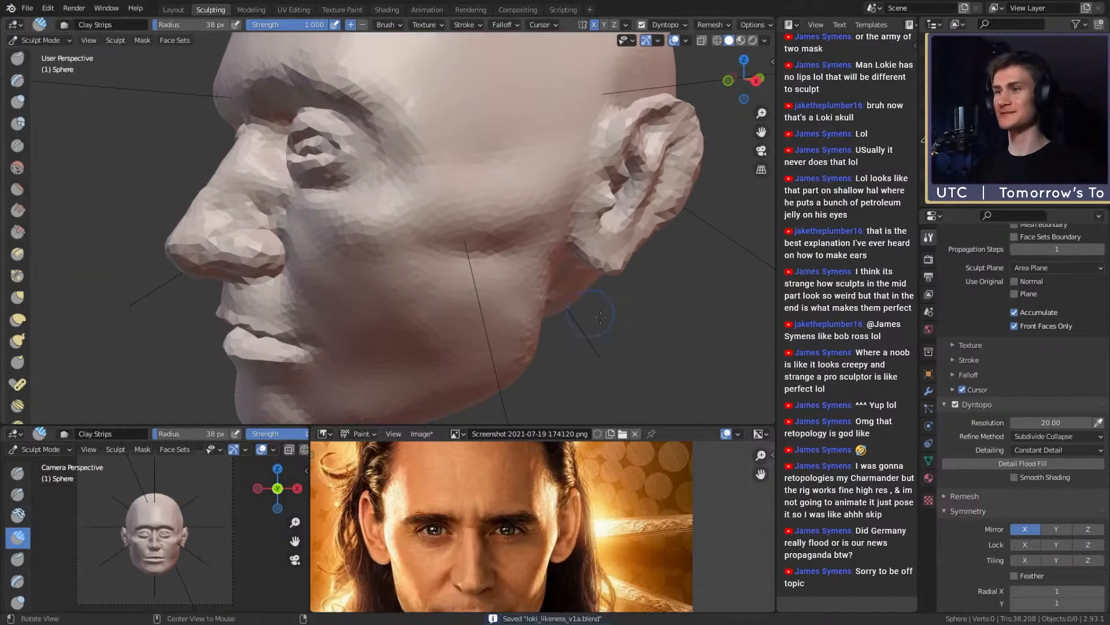
middle_drag(220, 174, 505, 257)
scroll(451, 237, up, 2)
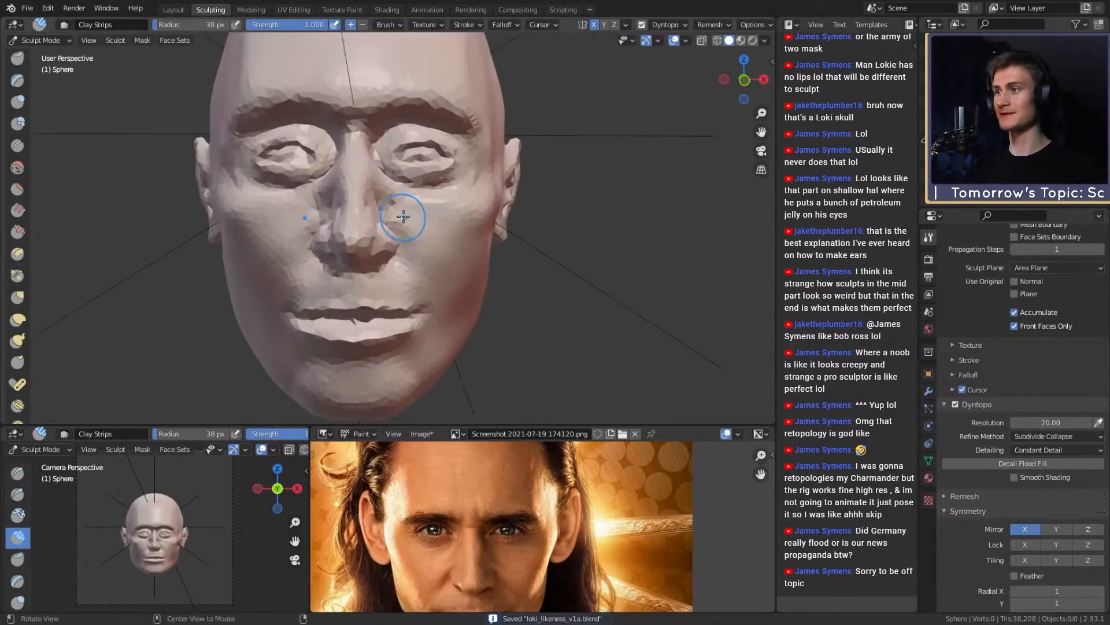
Step: Refine the side of the nose and the area below the inner eye with Clay Strips at 29 px and the Crease brush
middle_drag(401, 218, 381, 226)
key(f)
click(428, 254)
mouse_move(428, 254)
shift+middle_down()
mouse_move(428, 228)
mouse_move(379, 247)
mouse_move(354, 216)
mouse_move(421, 216)
mouse_move(384, 216)
shift+middle_up()
scroll(422, 215, up, 1)
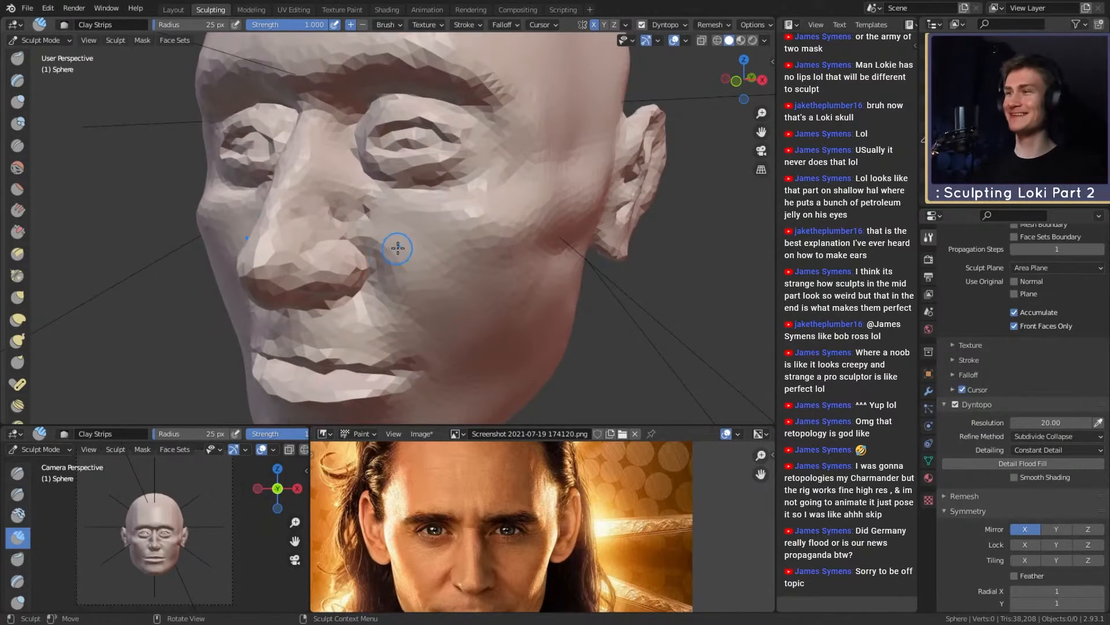
mouse_move(500, 253)
middle_down()
mouse_move(532, 245)
mouse_move(463, 242)
middle_up()
key(f)
click(468, 240)
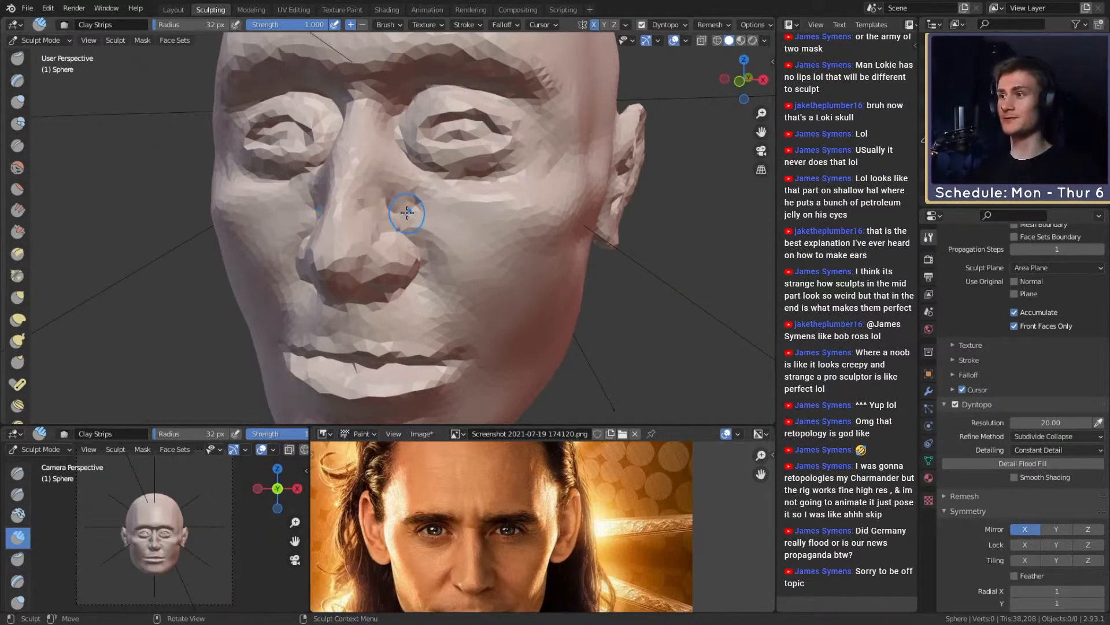
mouse_move(429, 247)
middle_down()
mouse_move(422, 237)
mouse_move(454, 251)
mouse_move(399, 204)
middle_up()
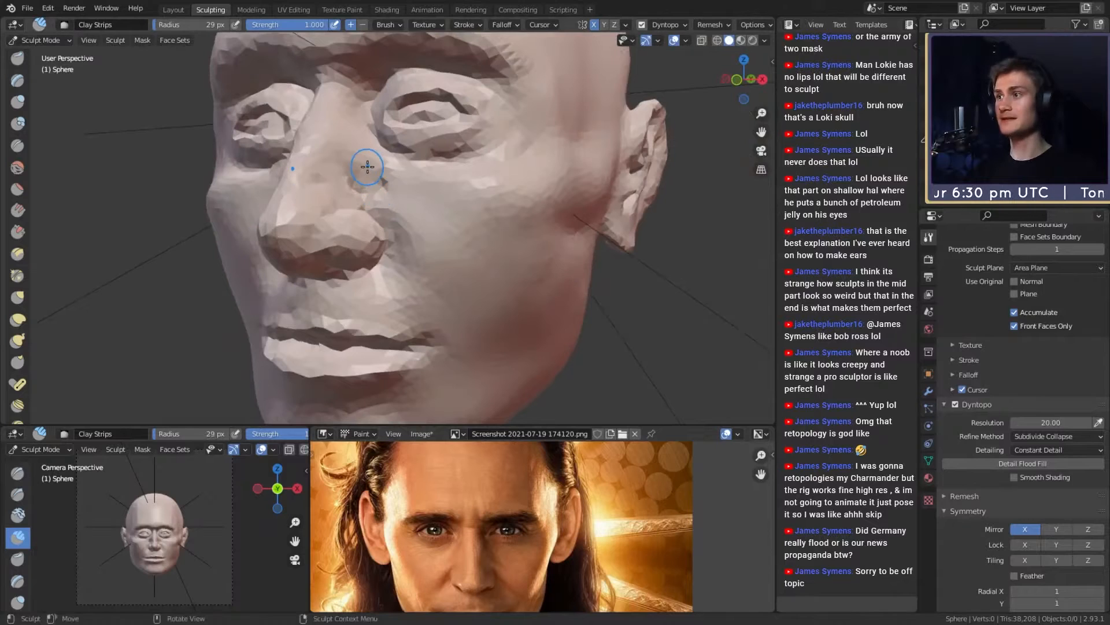
middle_drag(367, 169, 362, 174)
key(shift+c)
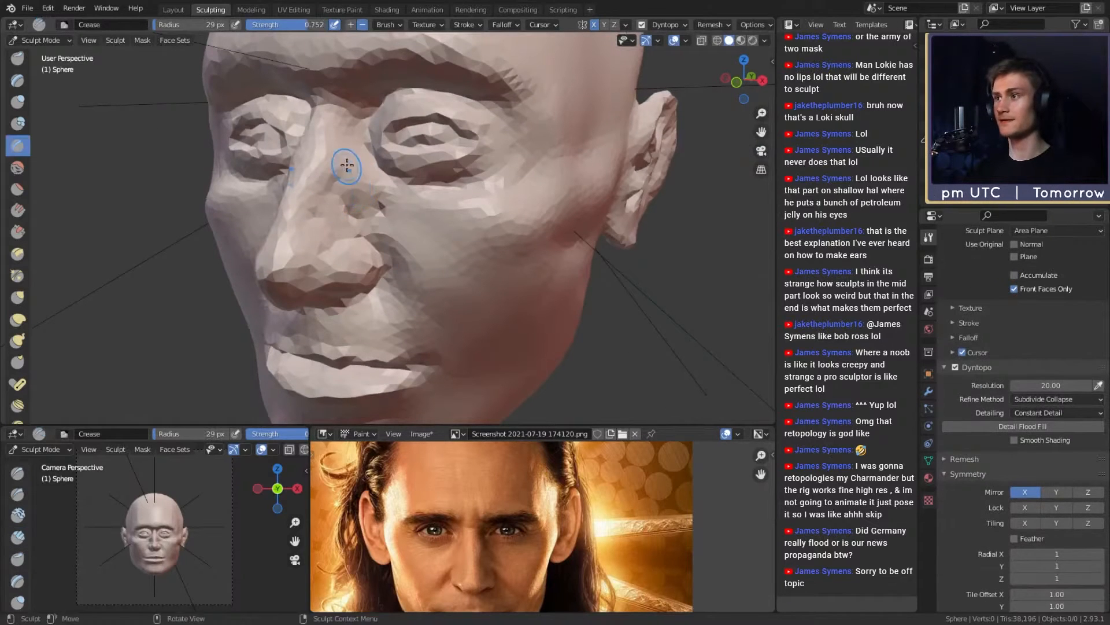
Step: Mask a plane line from the inner eye corner diagonally across the cheek with a 19 px Mask brush
key(m)
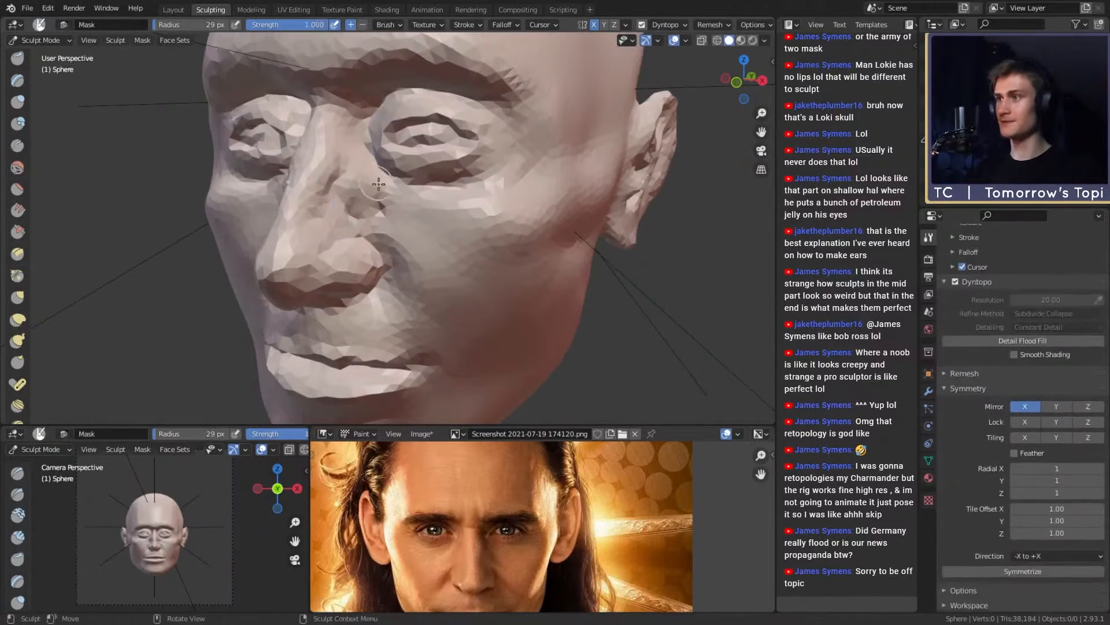
middle_drag(401, 197, 412, 177)
key(f)
click(399, 171)
drag(397, 170, 441, 210)
middle_drag(438, 203, 453, 194)
drag(404, 162, 467, 221)
mouse_move(382, 128)
mouse_down()
mouse_move(432, 206)
mouse_move(510, 228)
mouse_up()
middle_drag(510, 228, 492, 230)
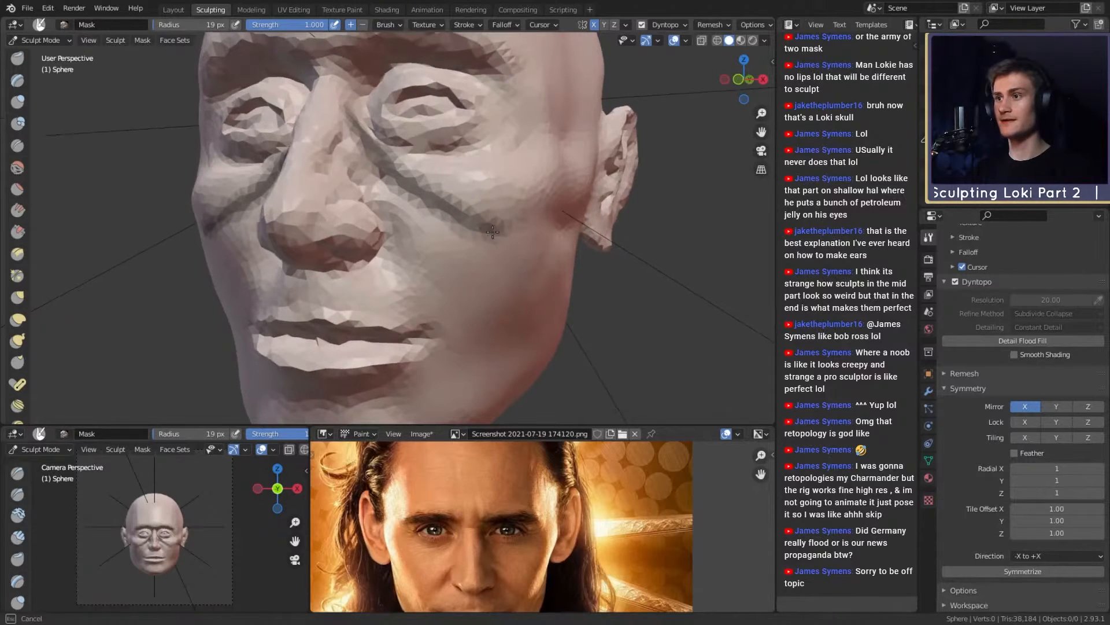
Step: Extend the mask outline down the outer cheek and back along the mouth fold to the nose wing
mouse_move(499, 234)
mouse_down()
mouse_move(513, 278)
mouse_move(505, 315)
mouse_move(466, 351)
mouse_move(425, 259)
mouse_up()
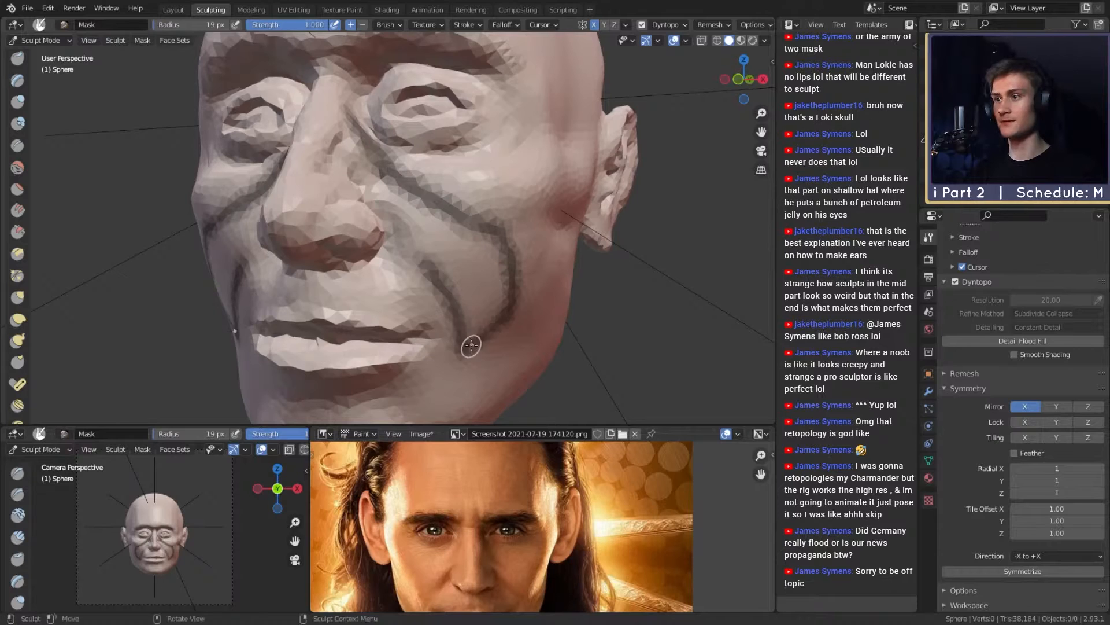
mouse_move(488, 305)
middle_down()
mouse_move(412, 233)
mouse_move(442, 228)
mouse_move(441, 293)
mouse_move(451, 289)
middle_up()
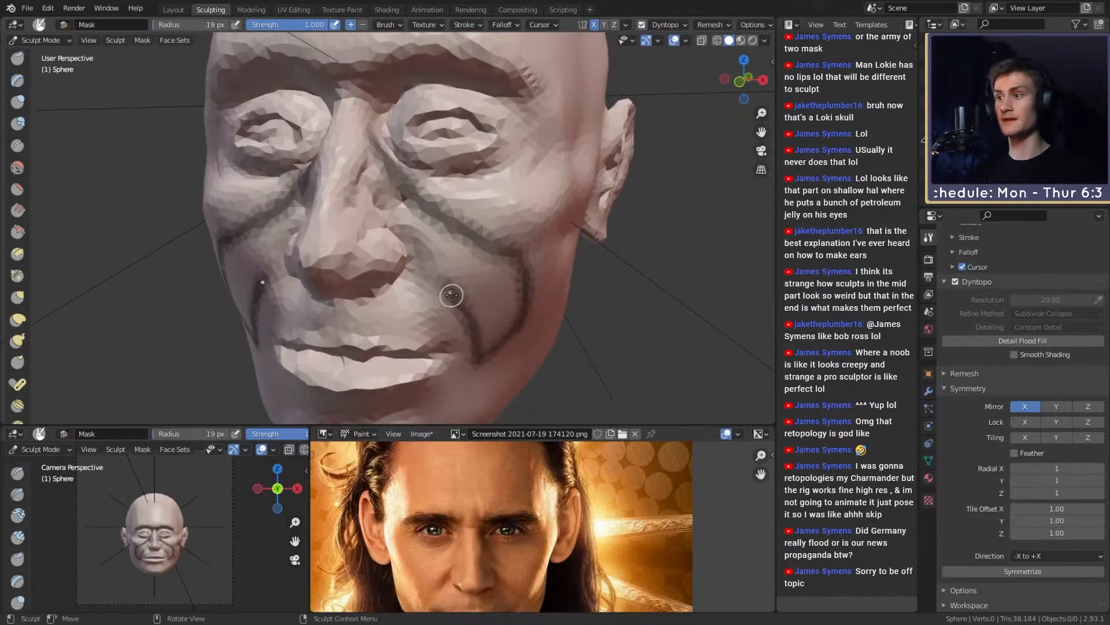
drag(439, 278, 406, 240)
Step: Mark the plane beside the nose with a 15 px Mask brush, check the outlines from the front and clear the mask
middle_drag(406, 241, 347, 239)
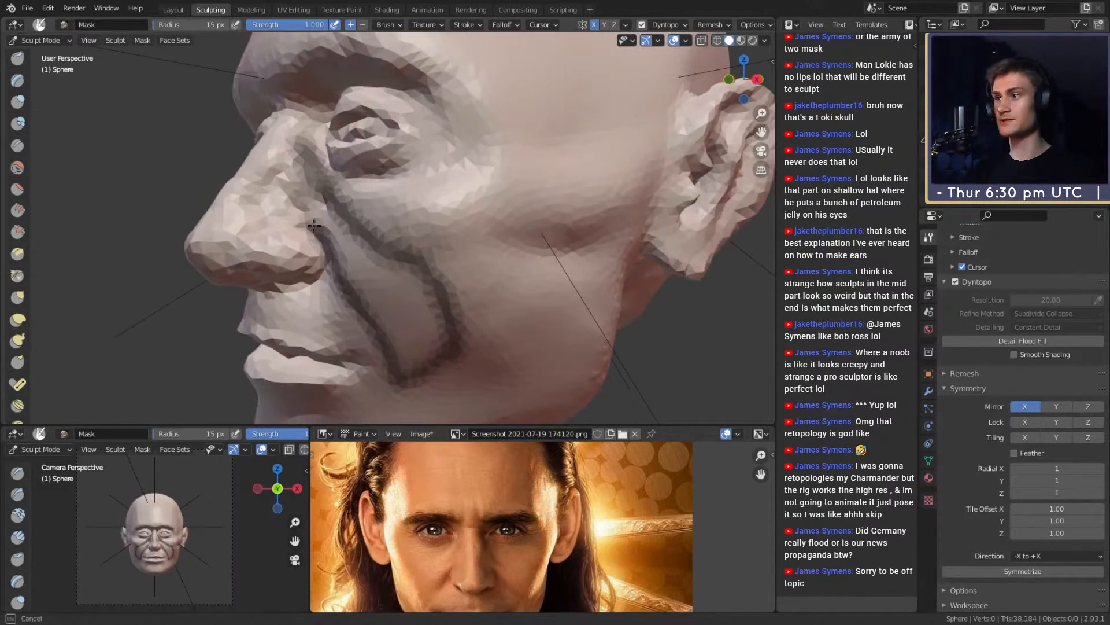
shift+middle_drag(285, 220, 331, 233)
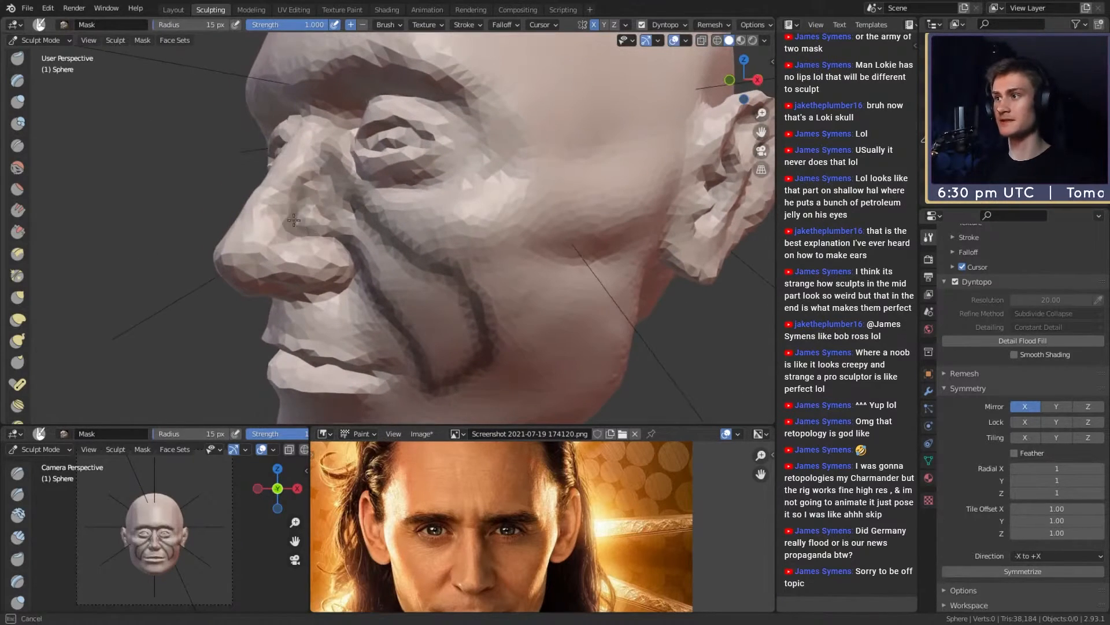
alt+drag(383, 244, 452, 248)
mouse_move(452, 248)
ctrl+alt+mouse_down()
mouse_move(488, 291)
mouse_move(444, 255)
ctrl+alt+mouse_up()
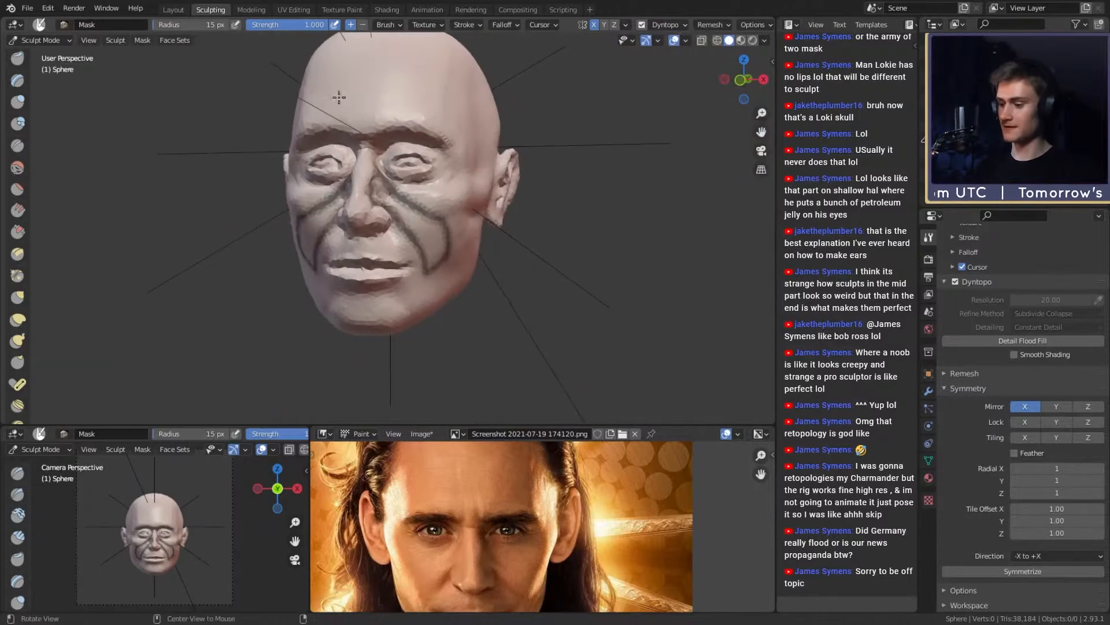
ctrl+middle_drag(435, 282, 423, 206)
Step: Fill the dent beside the nose with the Clay Strips brush at a 35 px radius
key(c)
middle_drag(424, 159, 355, 186)
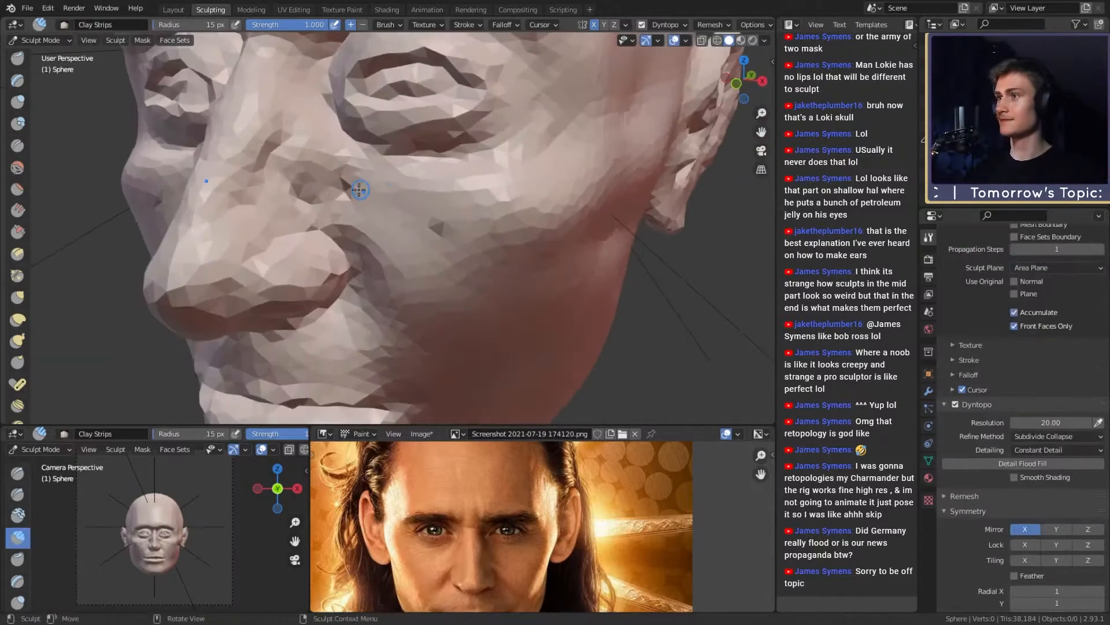
drag(318, 181, 336, 189)
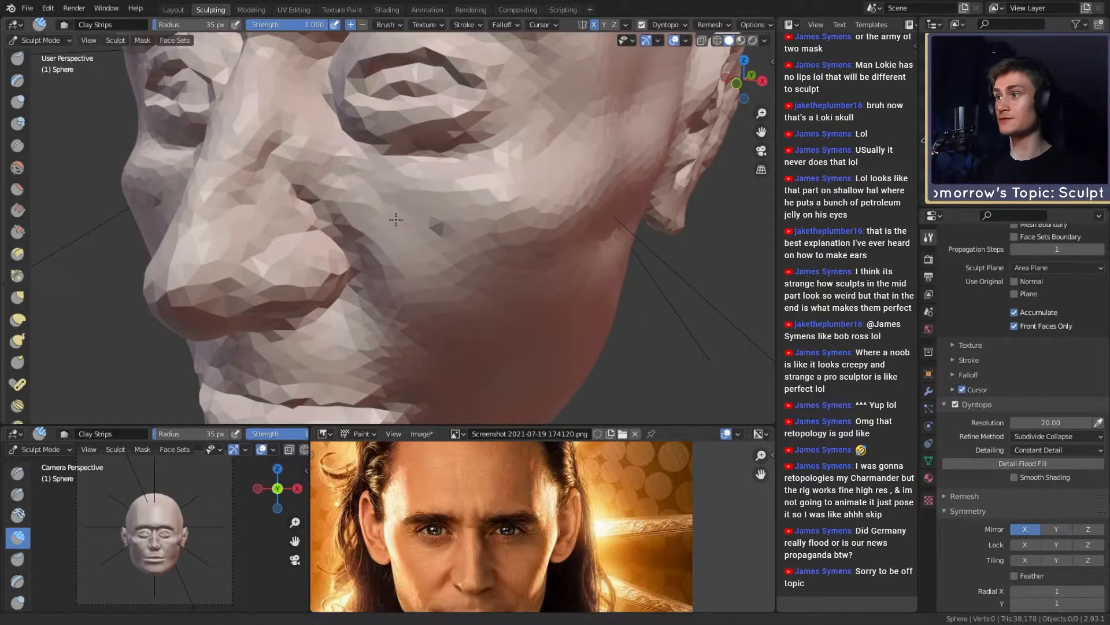
Step: Lower the Clay Strips strength to 0.382 and sculpt the cheek plane running diagonally down from the side of the nose
middle_drag(396, 219, 384, 215)
key(shift+f)
click(383, 201)
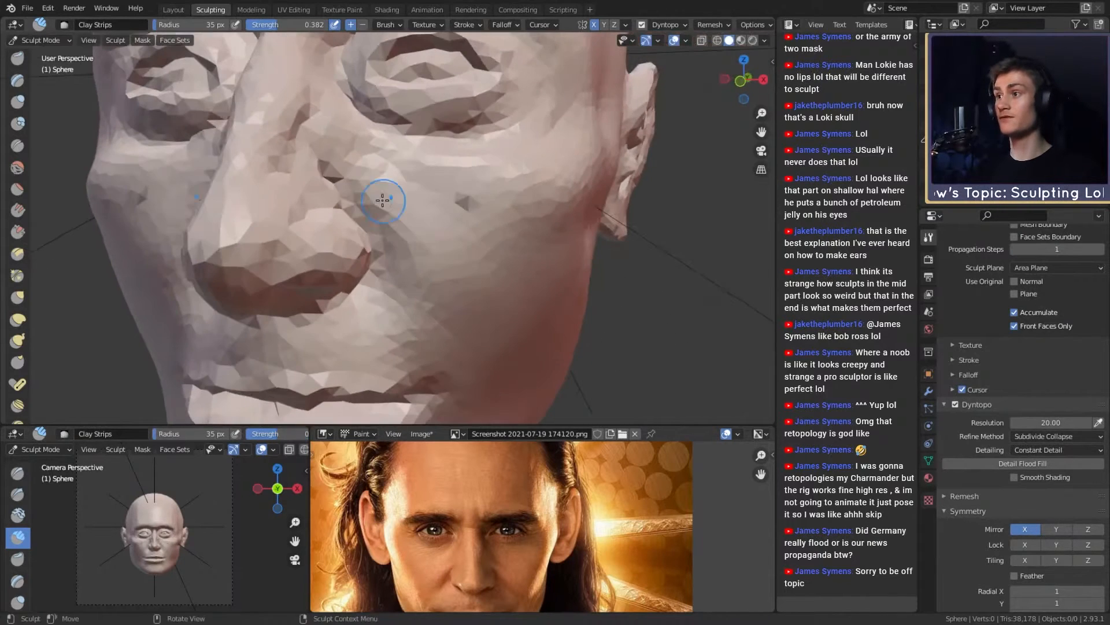
key(f)
click(395, 200)
mouse_move(325, 166)
mouse_down()
mouse_move(387, 211)
mouse_move(408, 250)
mouse_up()
middle_drag(439, 242, 425, 239)
drag(386, 184, 424, 233)
middle_drag(424, 233, 408, 201)
Step: Build up the fold between the nose wing and cheek with softer Clay Strips strokes, adjusting the radius to 49 px
mouse_move(500, 254)
ctrl+middle_down()
mouse_move(475, 288)
mouse_move(440, 228)
ctrl+middle_up()
mouse_move(387, 200)
mouse_down()
mouse_move(412, 238)
mouse_move(425, 239)
mouse_up()
middle_drag(428, 236, 437, 221)
key(f)
click(444, 213)
drag(396, 202, 418, 229)
mouse_move(407, 213)
shift+middle_down()
mouse_move(425, 232)
mouse_move(399, 235)
shift+middle_up()
key(f)
click(397, 233)
drag(343, 180, 379, 200)
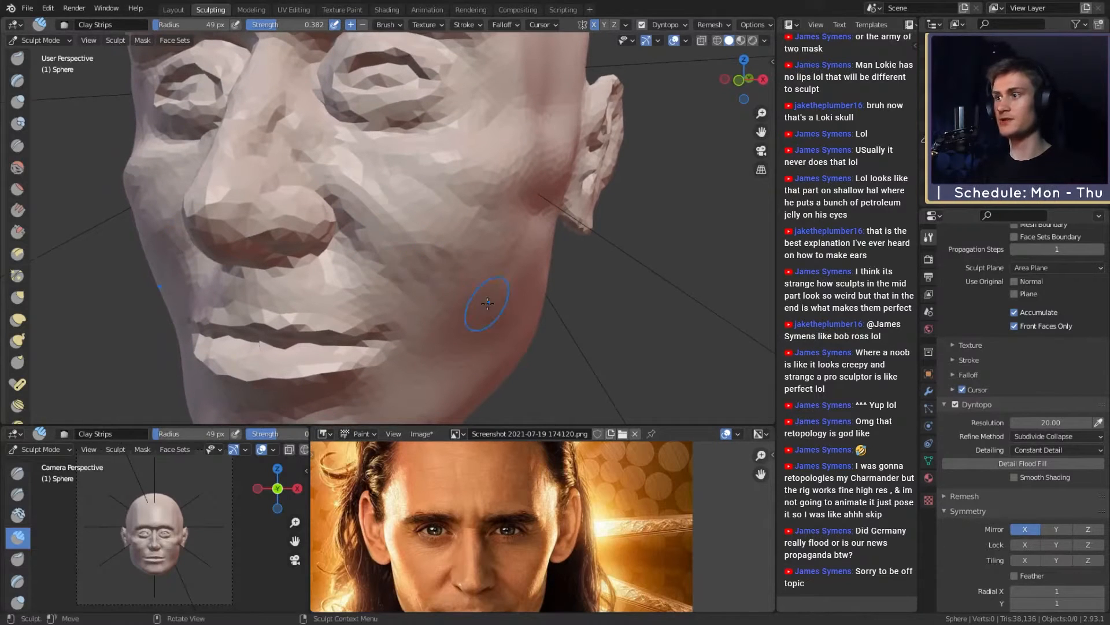
Step: Try sketching the cheek fold lines on the reference portrait with a 6 px brush and undo the marks
middle_drag(524, 546, 518, 458)
key(f)
click(512, 491)
key(f)
click(487, 484)
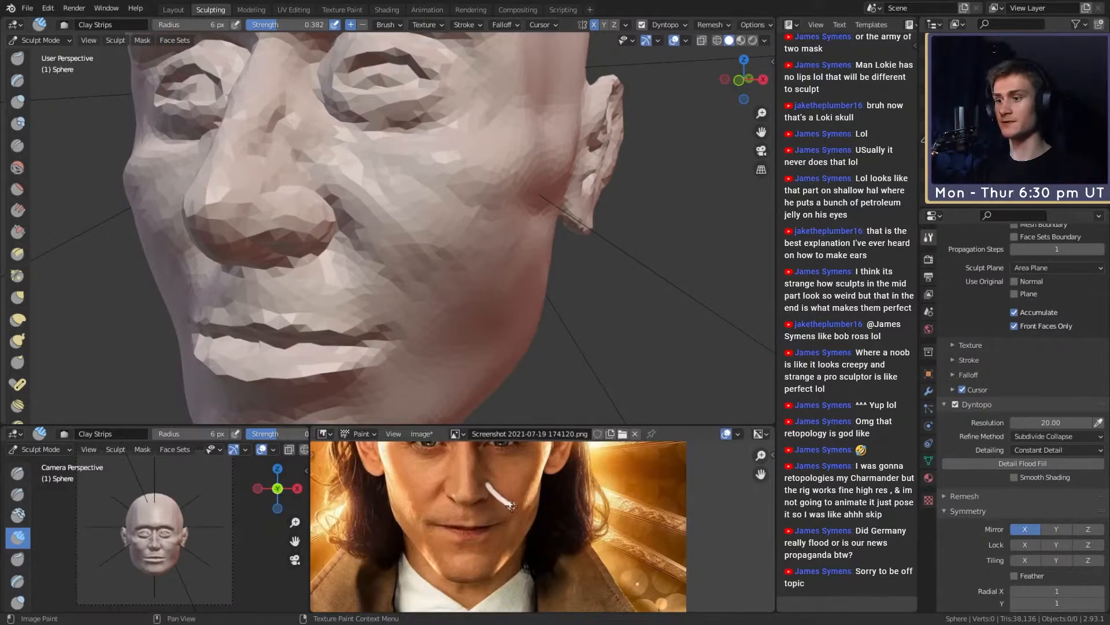
key(ctrl+z)
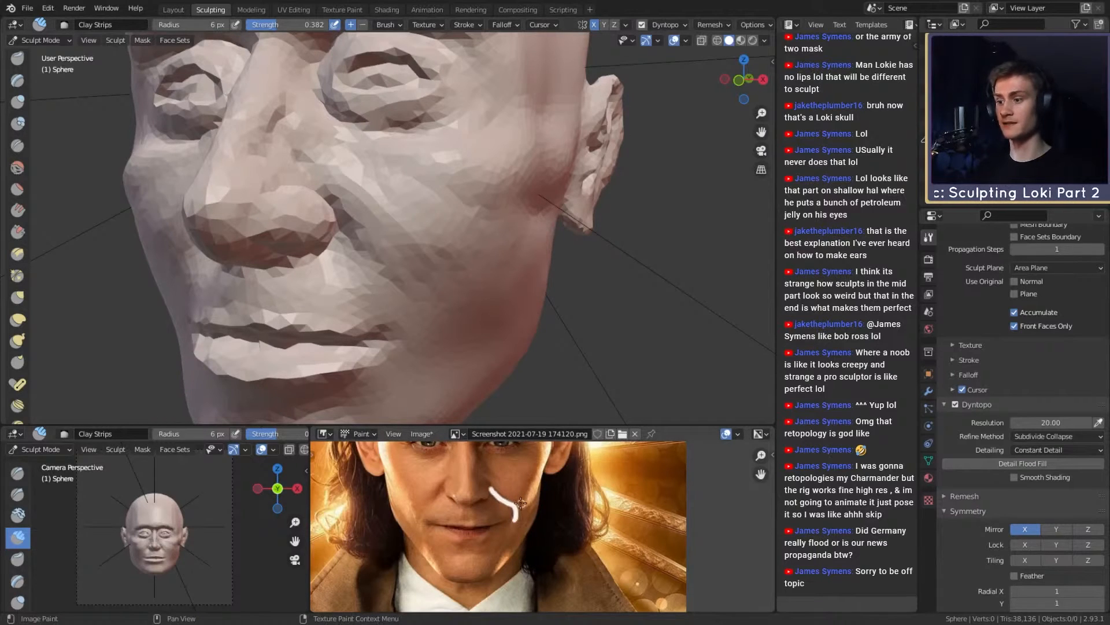
key(ctrl+z)
Step: Work on the cheek beside the nose with Clay Strips at 55 px and check it from the opposite side at 43 px
key(f)
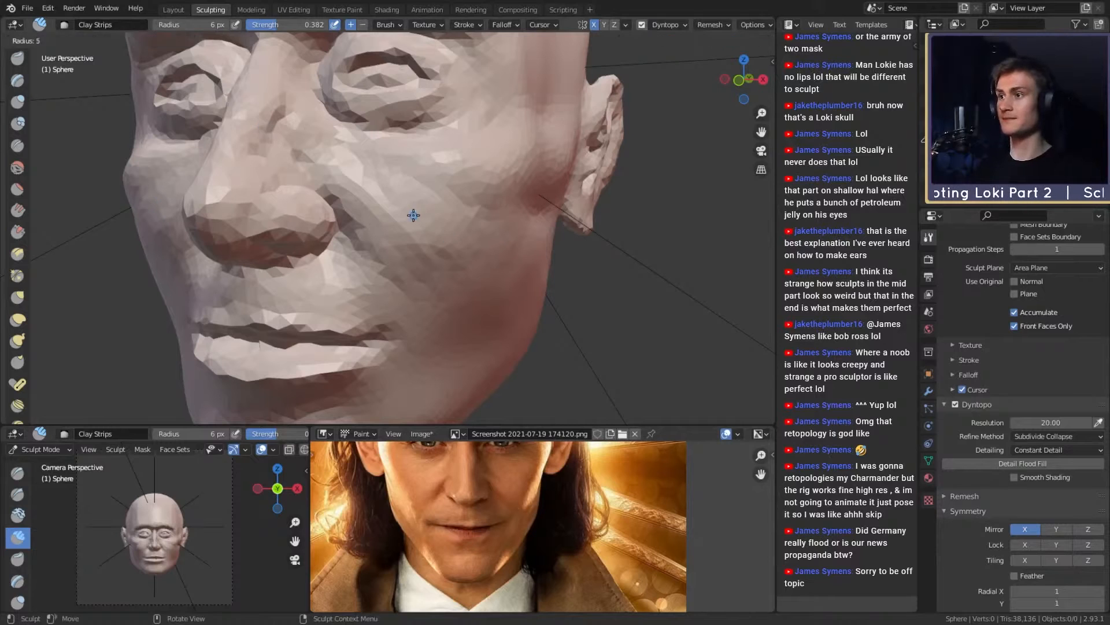
click(450, 216)
mouse_move(422, 213)
alt+mouse_down()
mouse_move(405, 254)
mouse_move(383, 210)
alt+mouse_up()
key(f)
click(388, 244)
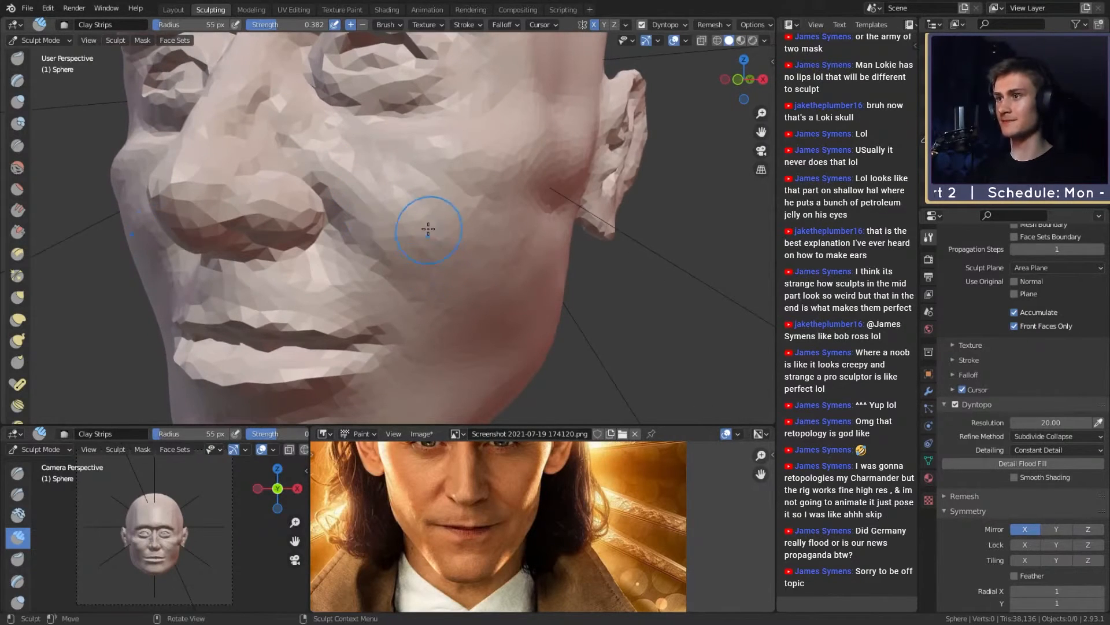
mouse_move(488, 224)
alt+mouse_down()
mouse_move(537, 219)
mouse_move(506, 250)
mouse_move(506, 293)
alt+mouse_up()
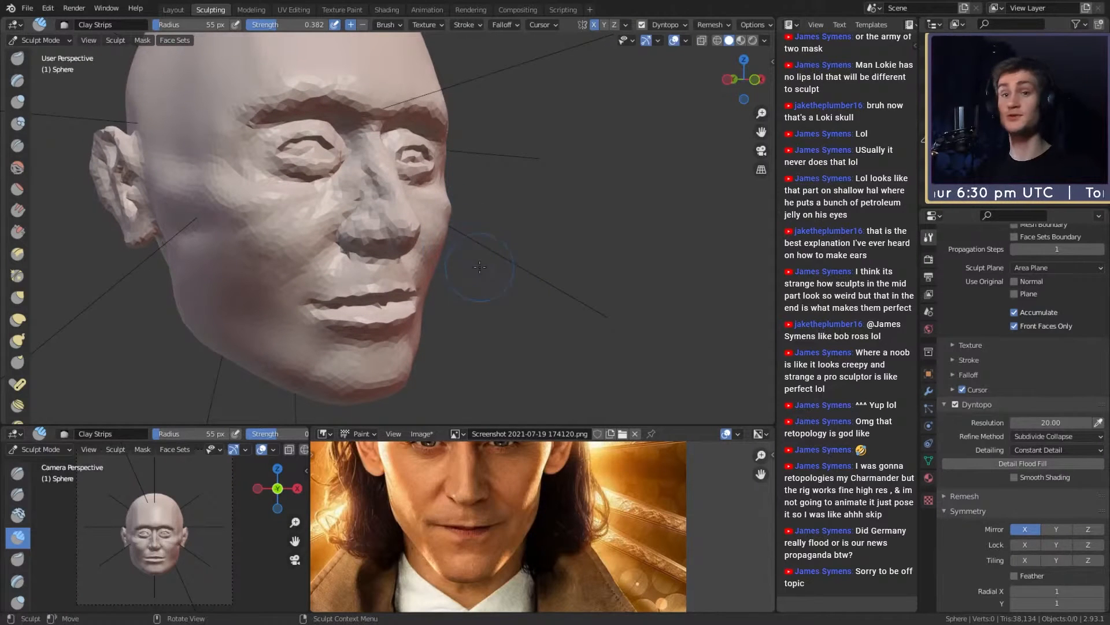
key(f)
click(483, 234)
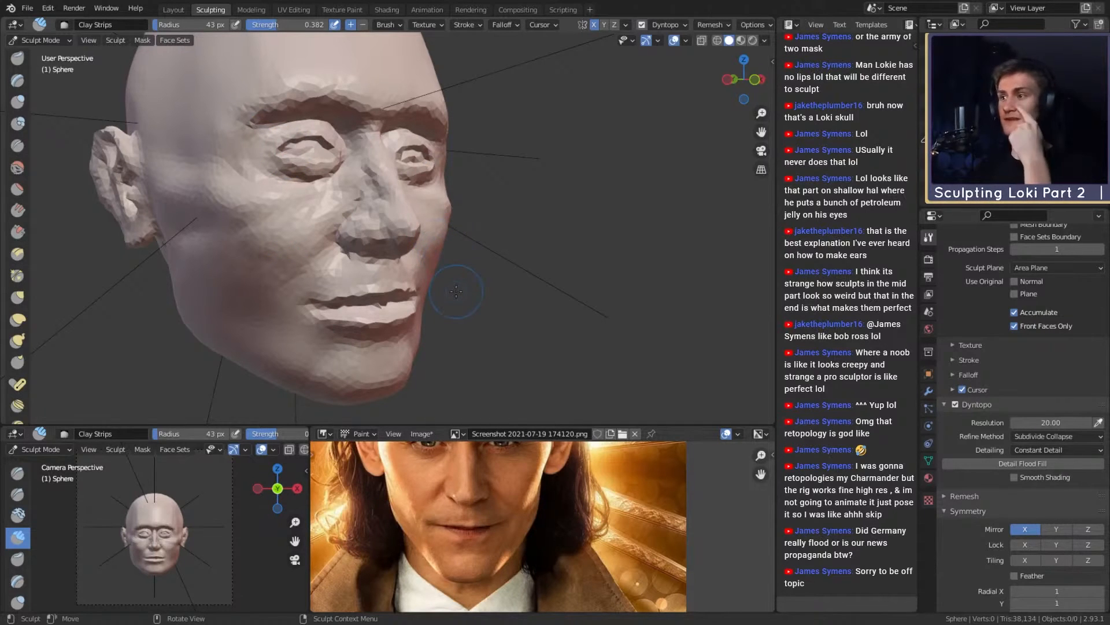
Step: Try building volume on the lower cheek with Clay Strips at 67 px, compare with and without it, and undo the stroke
middle_drag(457, 291, 333, 286)
scroll(339, 248, up, 2)
key(f)
click(354, 244)
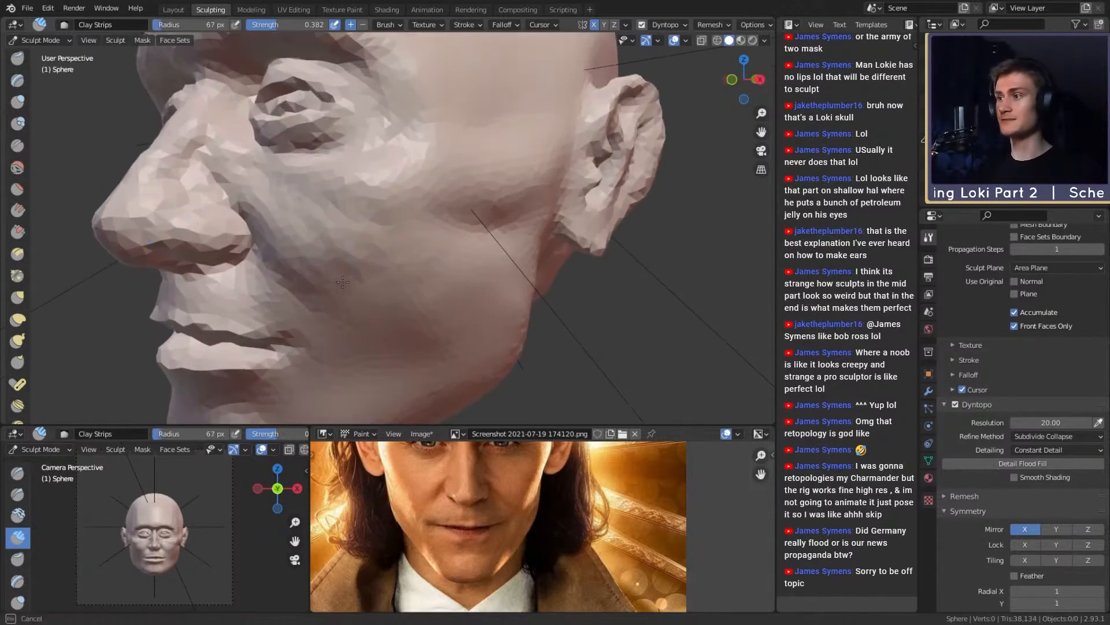
mouse_move(342, 249)
mouse_down()
mouse_move(341, 294)
mouse_move(367, 248)
mouse_up()
middle_drag(367, 248, 486, 270)
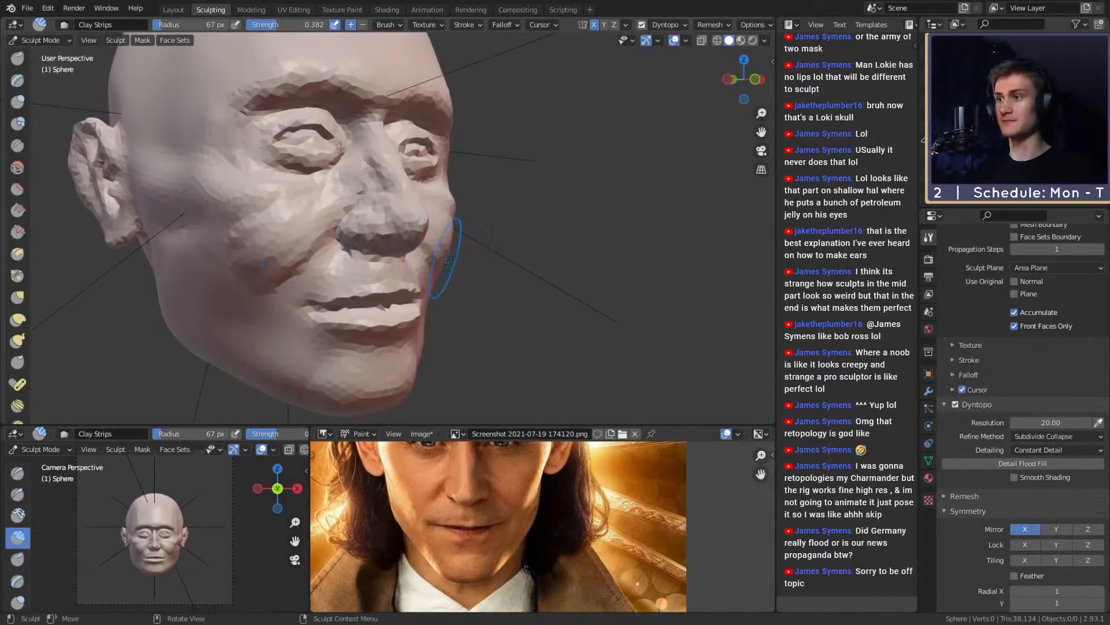
key(ctrl+z)
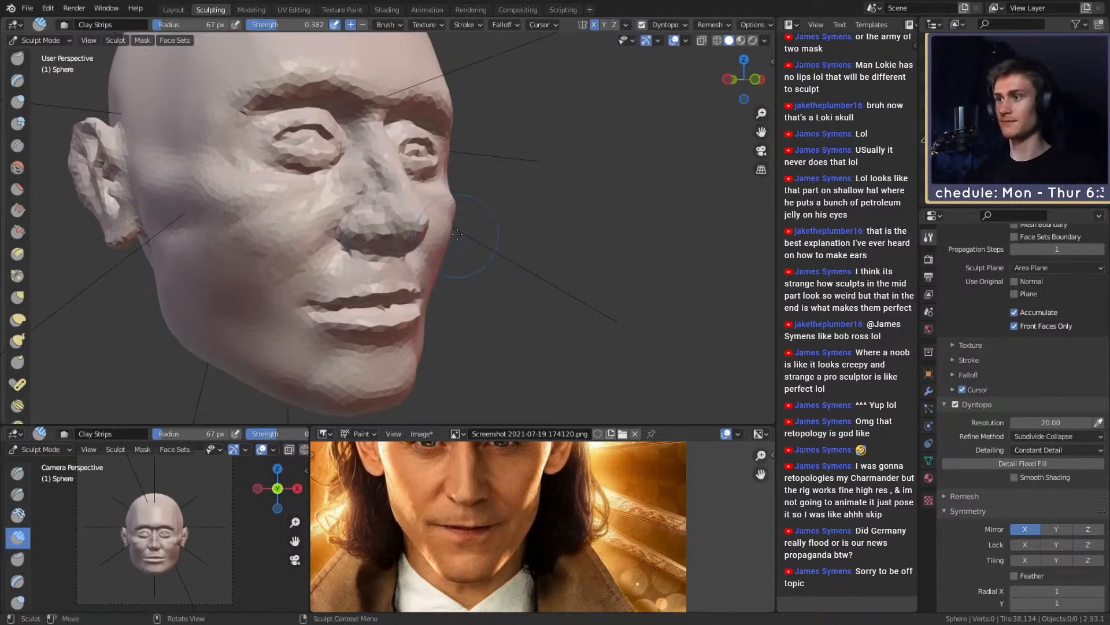
key(ctrl+shift+z)
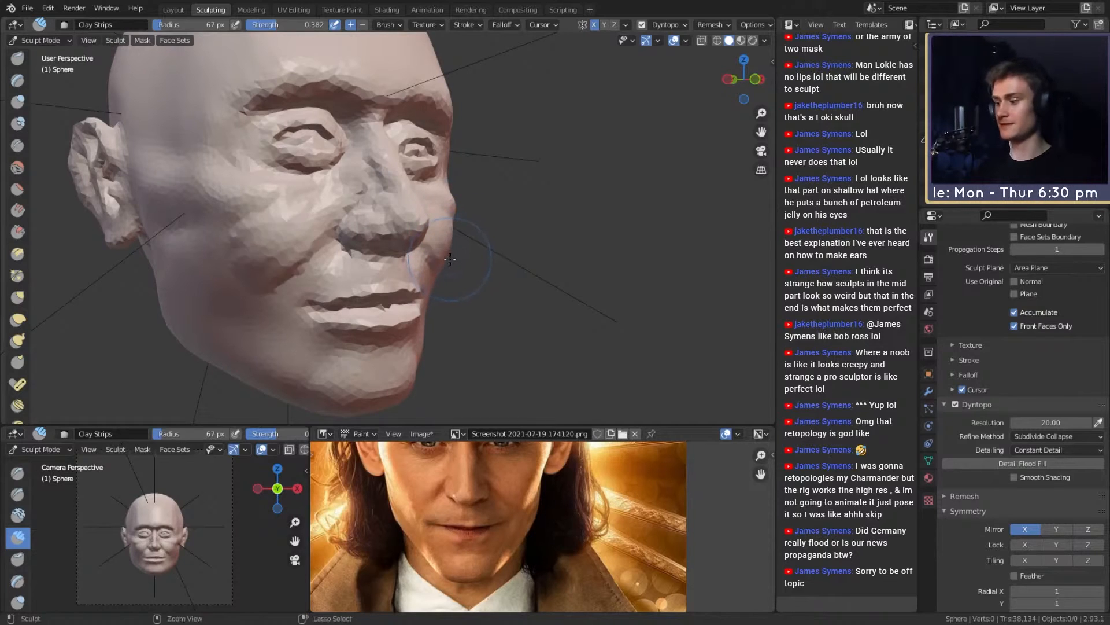
key(ctrl+z)
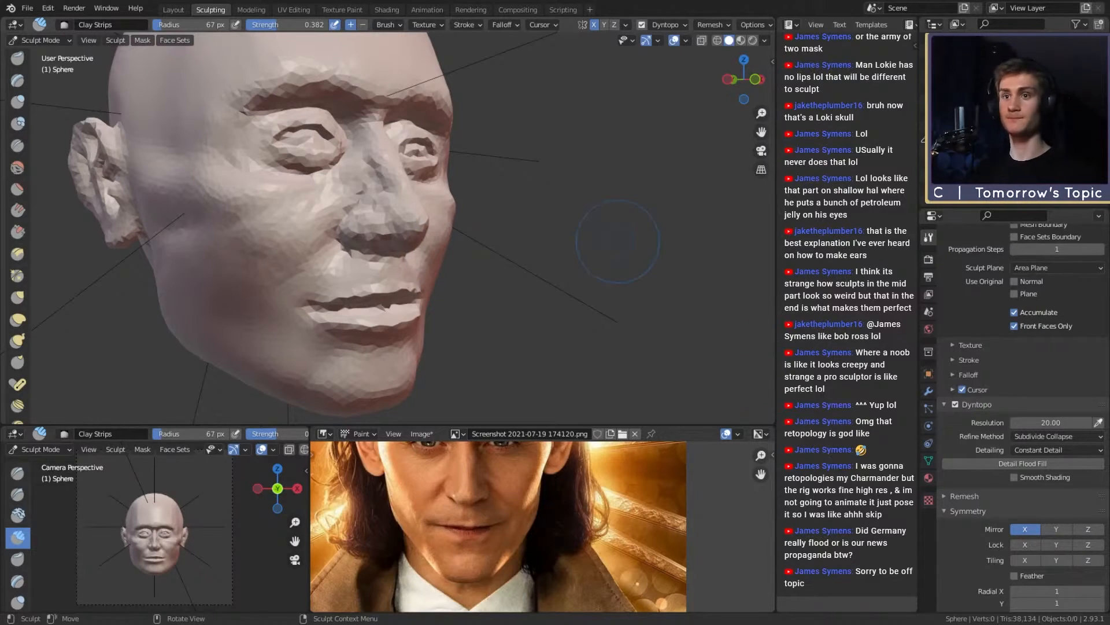
Step: Sculpt the lower cheek and the fold beside the mouth with the Clay Strips brush
mouse_move(549, 240)
alt+mouse_down()
mouse_move(409, 236)
mouse_move(423, 213)
alt+mouse_up()
mouse_move(423, 213)
alt+shift+mouse_down()
mouse_move(441, 261)
mouse_move(443, 238)
alt+shift+mouse_up()
key(f)
mouse_move(392, 276)
mouse_down()
mouse_move(458, 219)
mouse_move(439, 295)
mouse_up()
key(f)
click(476, 240)
mouse_move(399, 298)
alt+mouse_down()
mouse_move(504, 280)
mouse_move(436, 280)
alt+mouse_up()
ctrl+alt+drag(436, 280, 438, 251)
Step: Reshape the cheekbone below the outer eye with the Grab brush at a 123 px radius
key(g)
mouse_move(408, 293)
ctrl+alt+mouse_down()
mouse_move(417, 255)
mouse_move(455, 243)
mouse_move(362, 234)
mouse_move(400, 257)
ctrl+alt+mouse_up()
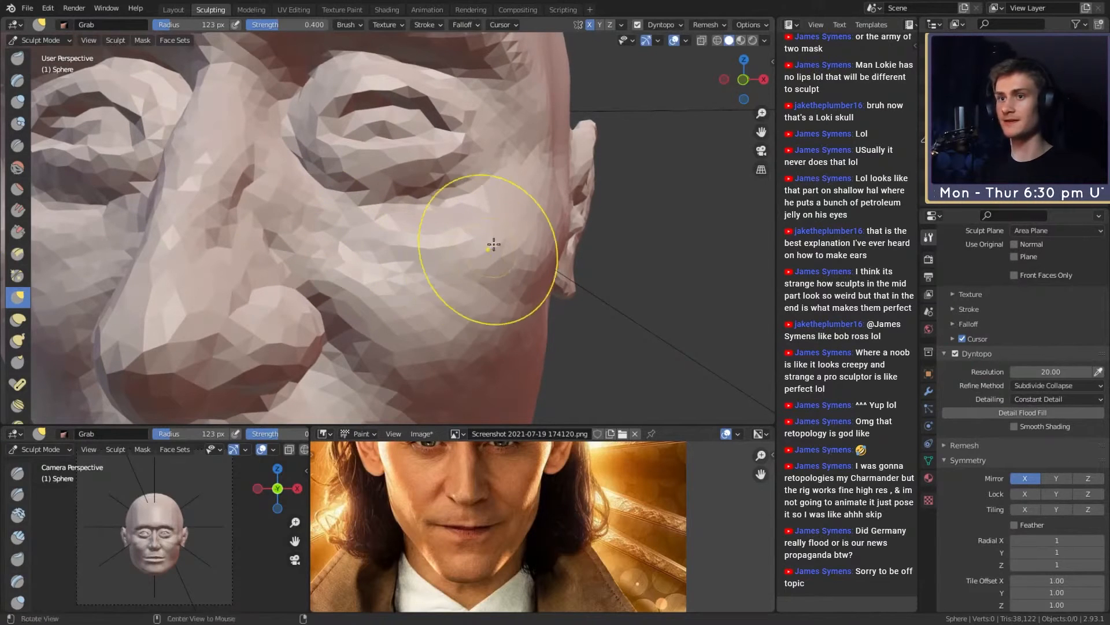
mouse_move(495, 200)
alt+mouse_down()
mouse_move(540, 189)
mouse_move(559, 200)
alt+mouse_up()
mouse_move(558, 200)
ctrl+alt+mouse_down()
mouse_move(562, 282)
mouse_move(520, 269)
mouse_move(483, 237)
mouse_move(473, 262)
mouse_move(464, 263)
mouse_move(464, 244)
mouse_move(456, 253)
ctrl+alt+mouse_up()
Step: Adjust the contour around the brow and outer eye with the Grab brush at 132 px, reducing its radius to 114 px
key(f)
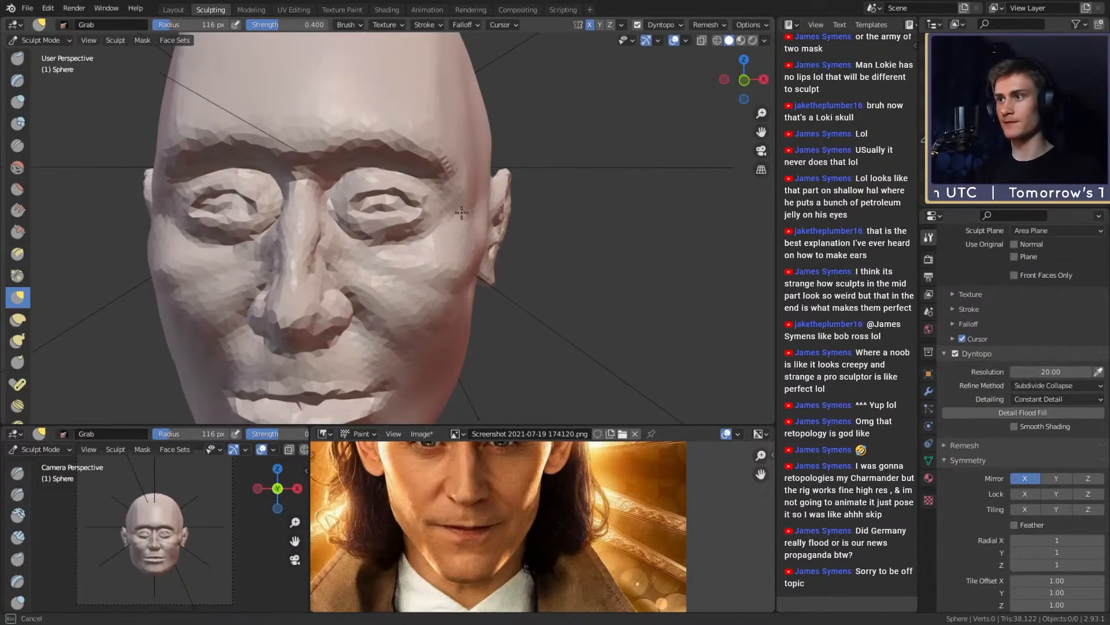
mouse_move(459, 203)
alt+mouse_down()
mouse_move(466, 222)
mouse_move(445, 173)
alt+mouse_up()
key(f)
click(452, 197)
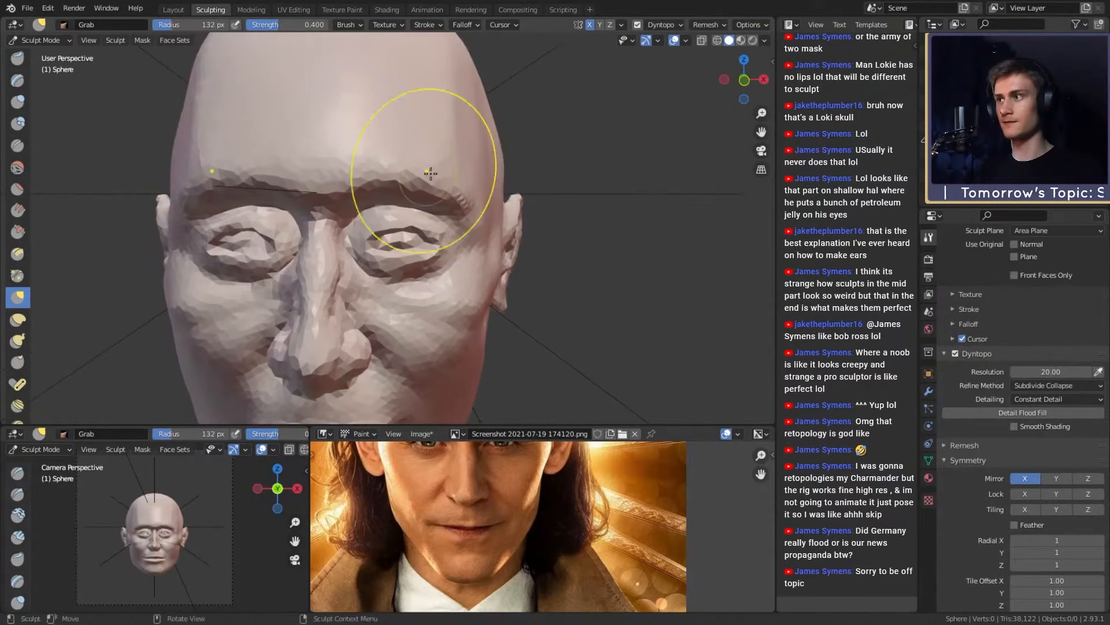
key(f)
mouse_move(454, 229)
alt+mouse_down()
mouse_move(475, 216)
mouse_move(502, 239)
mouse_move(508, 265)
mouse_move(494, 233)
alt+mouse_up()
click(465, 223)
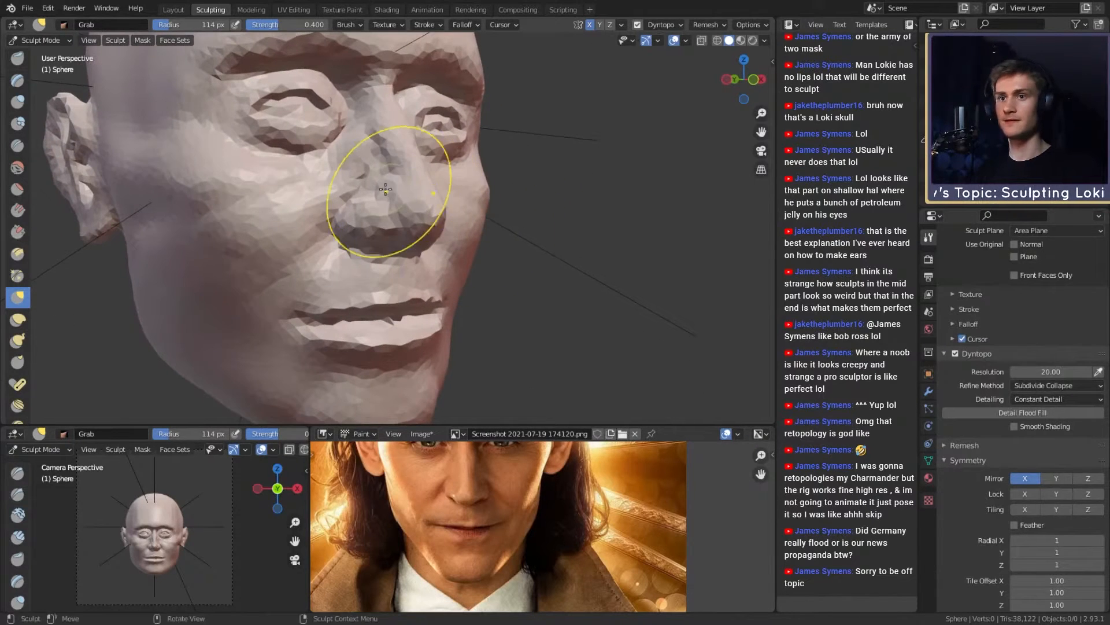
Step: Refine the cheek fold beside the mouth with Clay Strips from several angles, reducing the radius to 23 px
key(c)
key(f)
click(544, 272)
mouse_move(542, 272)
alt+mouse_down()
mouse_move(463, 259)
mouse_move(418, 230)
mouse_move(425, 287)
alt+mouse_up()
mouse_move(444, 223)
middle_down()
mouse_move(518, 226)
mouse_move(479, 220)
middle_up()
scroll(471, 228, down, 4)
key(f)
click(465, 225)
key(f)
click(474, 220)
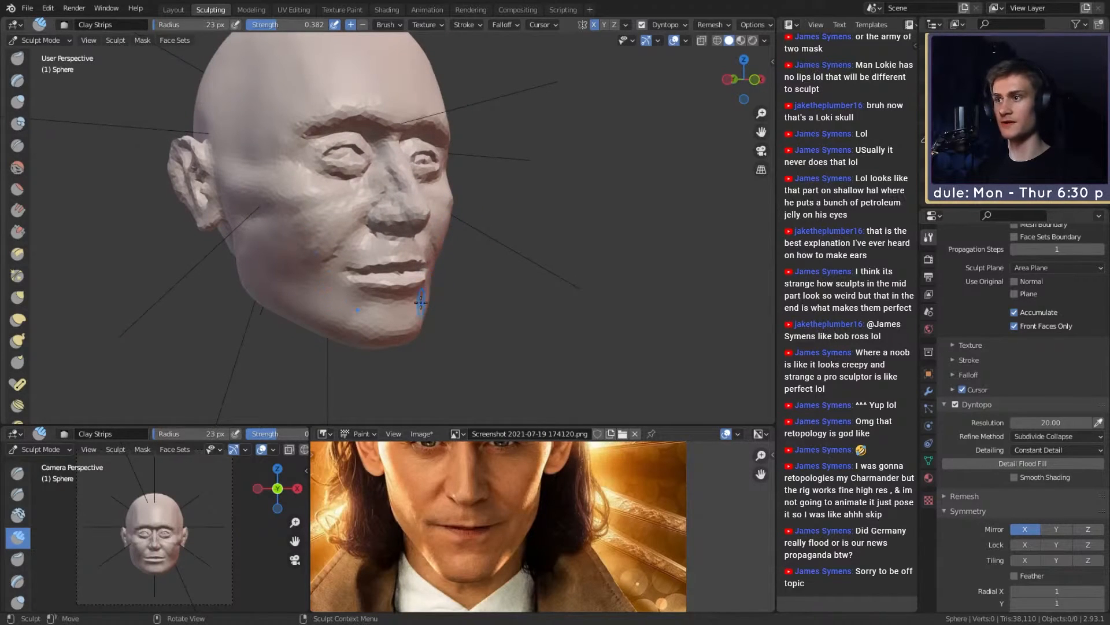
Step: Blend the middle and lower cheek into the mouth fold with Clay Strips strokes at a 53 px radius
middle_drag(433, 265, 346, 249)
scroll(397, 236, up, 8)
mouse_move(448, 235)
shift+middle_down()
mouse_move(441, 189)
mouse_move(447, 238)
mouse_move(434, 236)
shift+middle_up()
scroll(441, 189, down, 4)
key(f)
click(422, 209)
drag(432, 241, 444, 255)
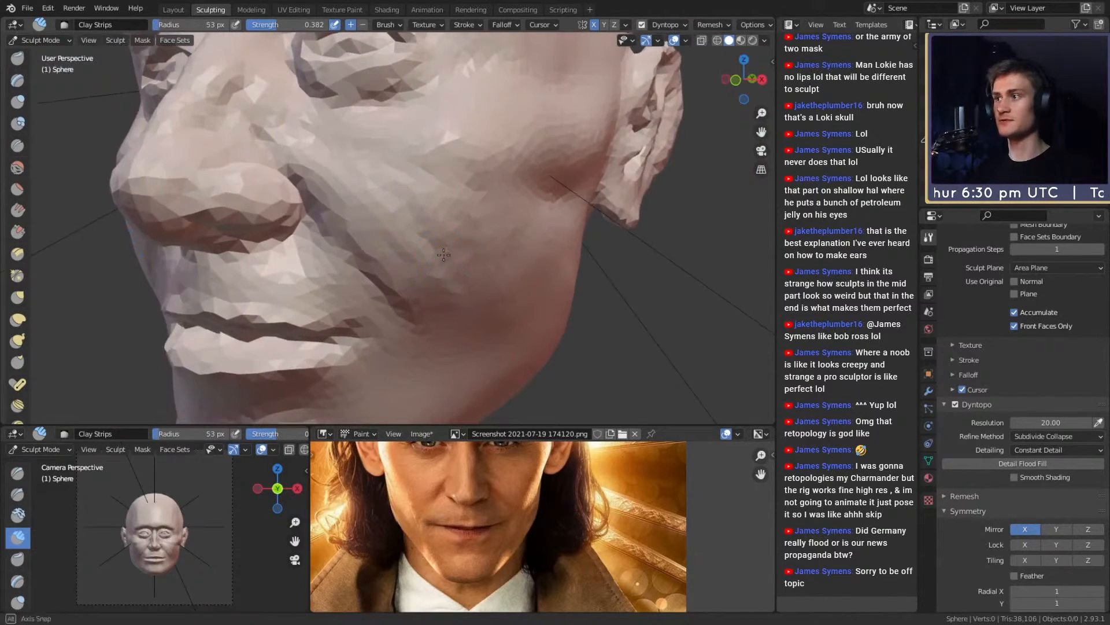
middle_drag(446, 254, 453, 247)
drag(436, 246, 433, 214)
drag(450, 276, 465, 278)
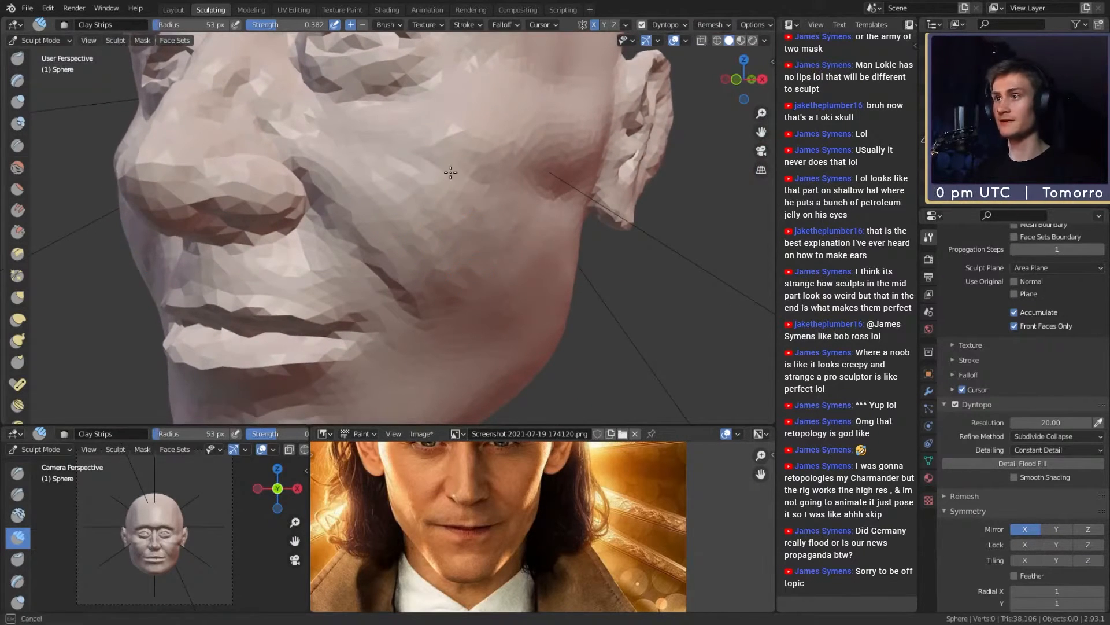
drag(450, 173, 452, 177)
shift+middle_drag(451, 198, 450, 180)
mouse_move(440, 255)
mouse_down()
mouse_move(432, 311)
mouse_move(417, 291)
mouse_up()
Step: Smooth the cheek plane up toward the nose and lower eyelid with Clay Strips, starting at a 44 px radius
key(f)
click(449, 290)
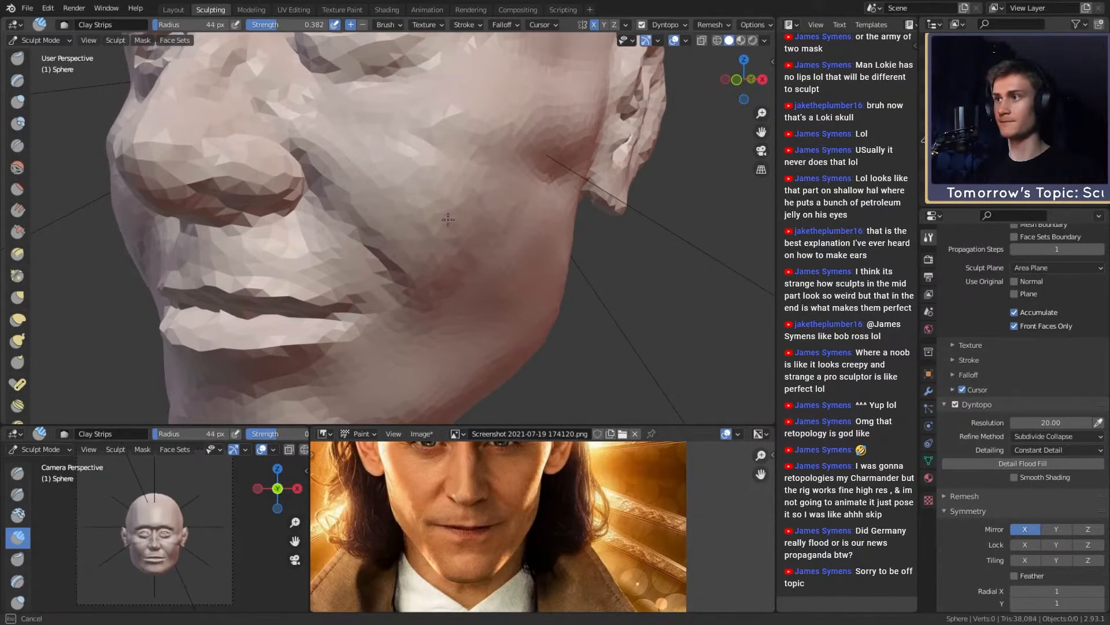
drag(448, 220, 410, 212)
middle_drag(335, 126, 441, 208)
mouse_move(441, 223)
mouse_down()
mouse_move(413, 269)
mouse_move(410, 228)
mouse_up()
mouse_move(398, 208)
mouse_down()
mouse_move(345, 203)
mouse_move(342, 173)
mouse_up()
mouse_move(344, 151)
shift+middle_down()
mouse_move(394, 196)
mouse_move(374, 214)
shift+middle_up()
key(f)
click(382, 223)
mouse_move(392, 235)
mouse_down()
mouse_move(398, 248)
mouse_move(400, 234)
mouse_up()
Step: Sharpen the transition between the inner eye corner and the side of the nose bridge with the Crease brush, using a 33 px radius
shift+middle_drag(354, 190, 368, 231)
key(shift+c)
mouse_move(337, 236)
mouse_down()
mouse_move(338, 185)
mouse_move(358, 206)
mouse_up()
key(f)
click(347, 203)
key(c)
key(shift+c)
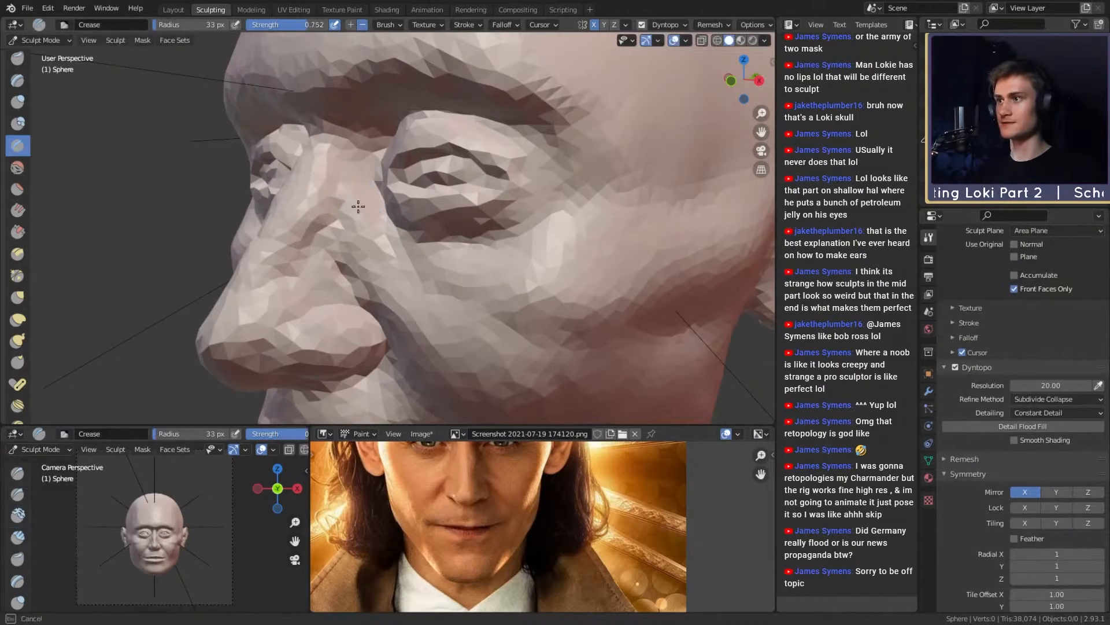
key(f)
mouse_move(353, 165)
mouse_down()
mouse_move(359, 199)
mouse_move(330, 272)
mouse_move(307, 289)
mouse_move(340, 276)
mouse_up()
click(363, 206)
Step: Build up the upper cheek beside the nostril with short Clay Strips strokes at a 35 px radius
key(c)
drag(402, 314, 421, 289)
middle_drag(421, 289, 434, 286)
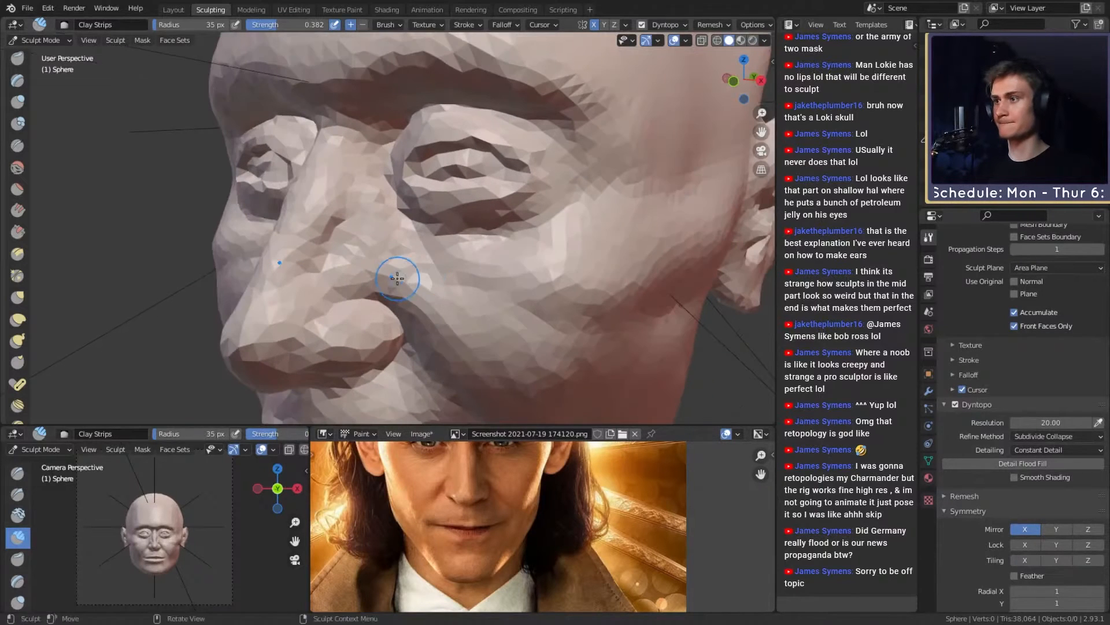
mouse_move(404, 277)
mouse_down()
mouse_move(395, 255)
mouse_move(435, 275)
mouse_up()
middle_drag(461, 310, 497, 298)
scroll(497, 295, down, 3)
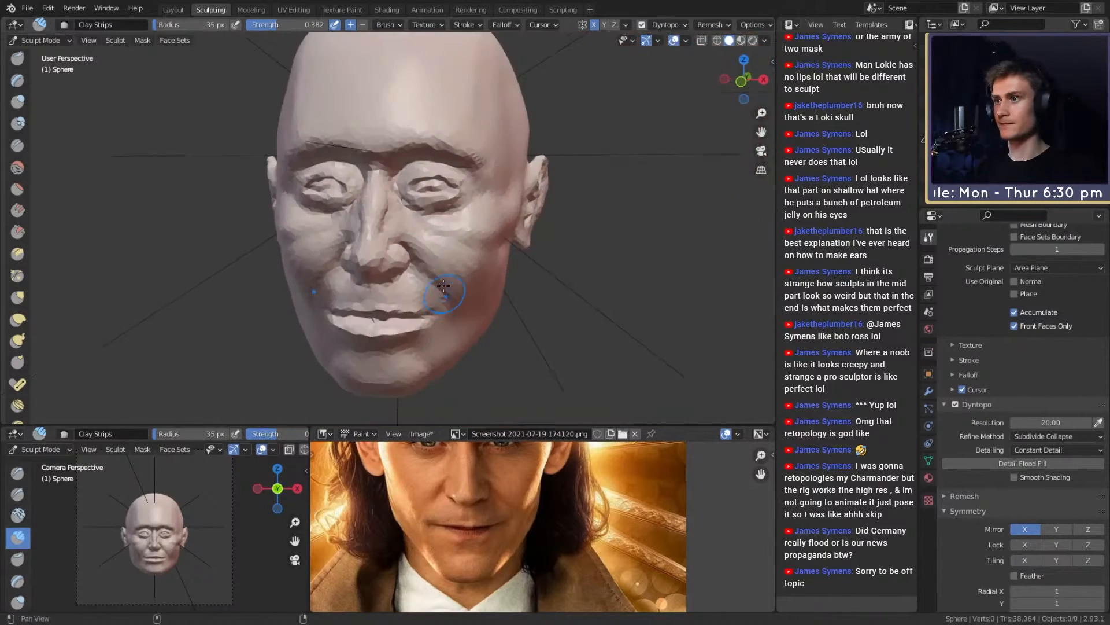
Step: Enlarge the Clay Strips radius to 74 px and examine the cheek and nose planes from the front
mouse_move(436, 269)
middle_down()
mouse_move(465, 261)
mouse_move(447, 247)
mouse_move(377, 261)
mouse_move(423, 248)
mouse_move(401, 205)
middle_up()
scroll(447, 246, up, 4)
key(f)
click(396, 264)
scroll(389, 249, down, 4)
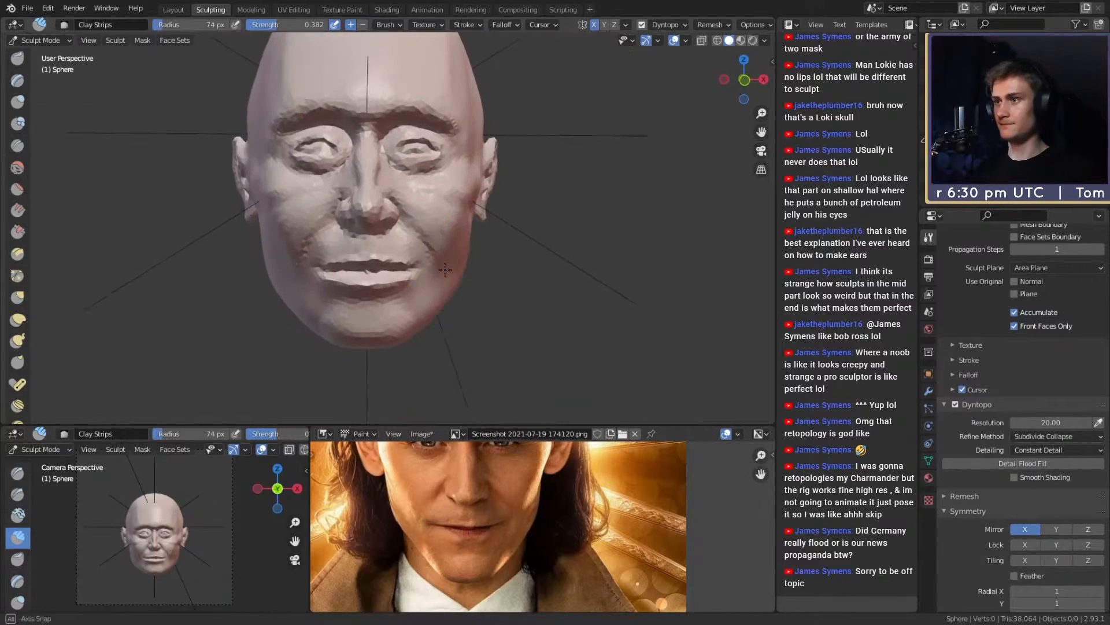
middle_drag(476, 264, 467, 273)
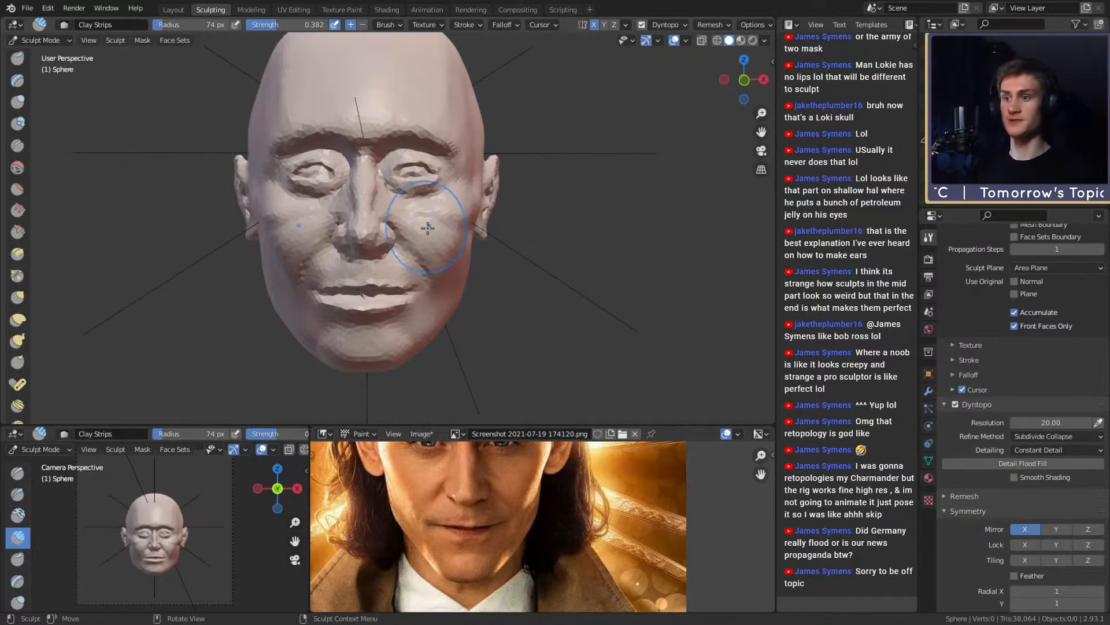
Step: Adjust the cheek contour beside the nose in side view with the Grab brush, raising its radius to about 186 px
key(g)
middle_drag(507, 249, 496, 259)
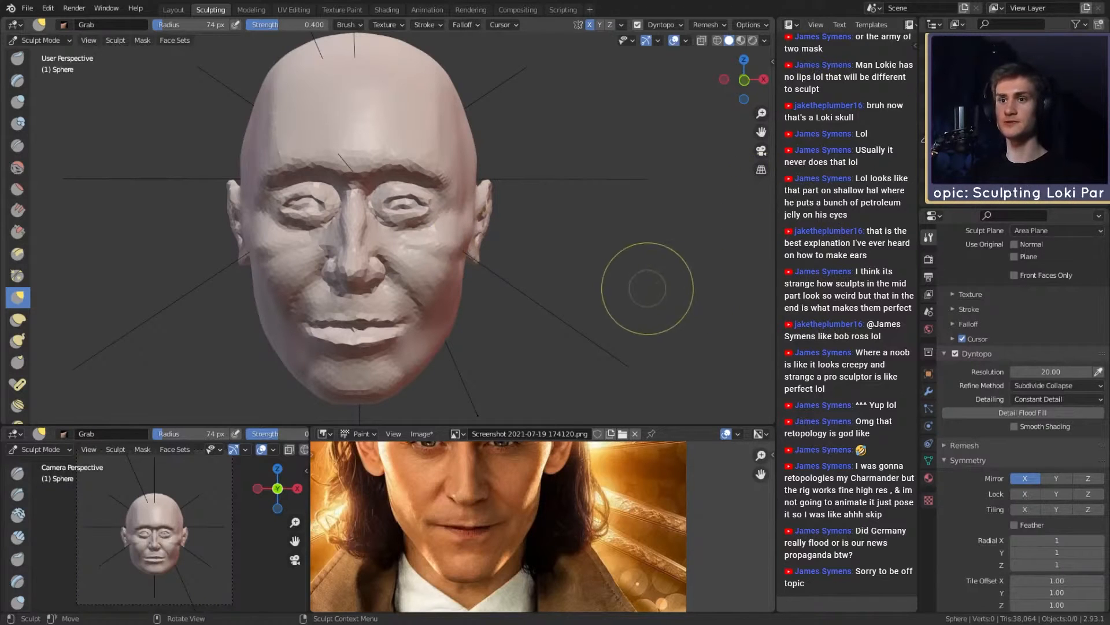
middle_drag(751, 299, 294, 268)
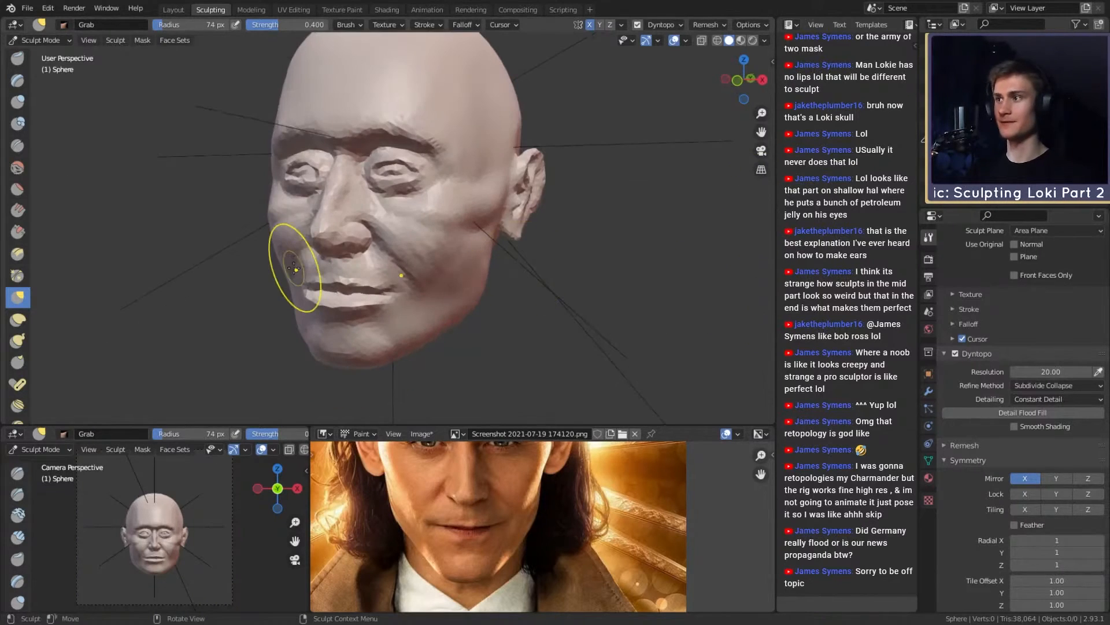
mouse_move(509, 283)
alt+mouse_down()
mouse_move(558, 279)
mouse_move(521, 246)
mouse_move(498, 261)
mouse_move(505, 264)
mouse_move(333, 268)
alt+mouse_up()
key(f)
click(563, 258)
key(f)
click(502, 264)
key(f)
click(324, 267)
mouse_move(335, 266)
middle_down()
mouse_move(512, 243)
mouse_move(443, 244)
mouse_move(398, 279)
mouse_move(361, 280)
mouse_move(374, 259)
middle_up()
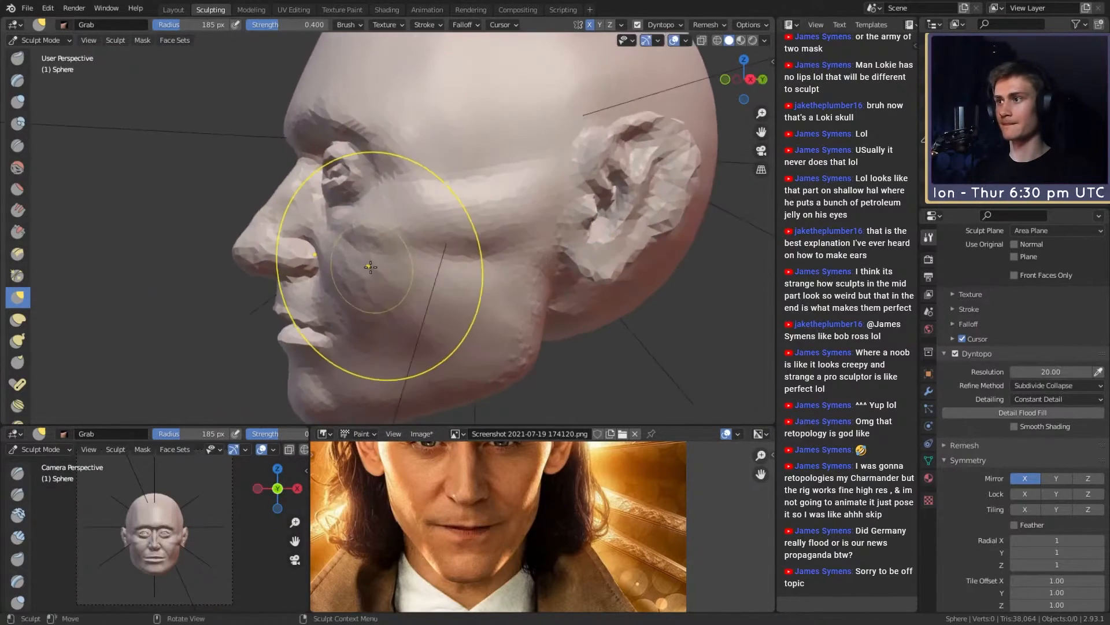
key(f)
click(374, 259)
drag(374, 260, 374, 257)
middle_drag(375, 257, 381, 198)
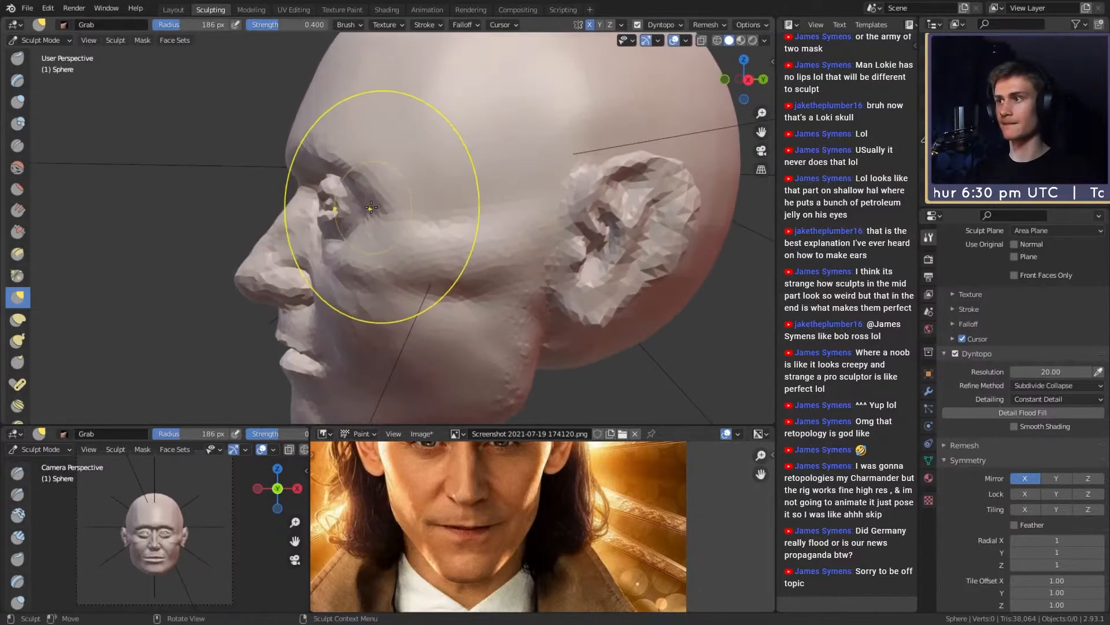
Step: Switch the reference image to the side-profile photo and frame the face for comparison with the sculpt
click(457, 434)
click(472, 456)
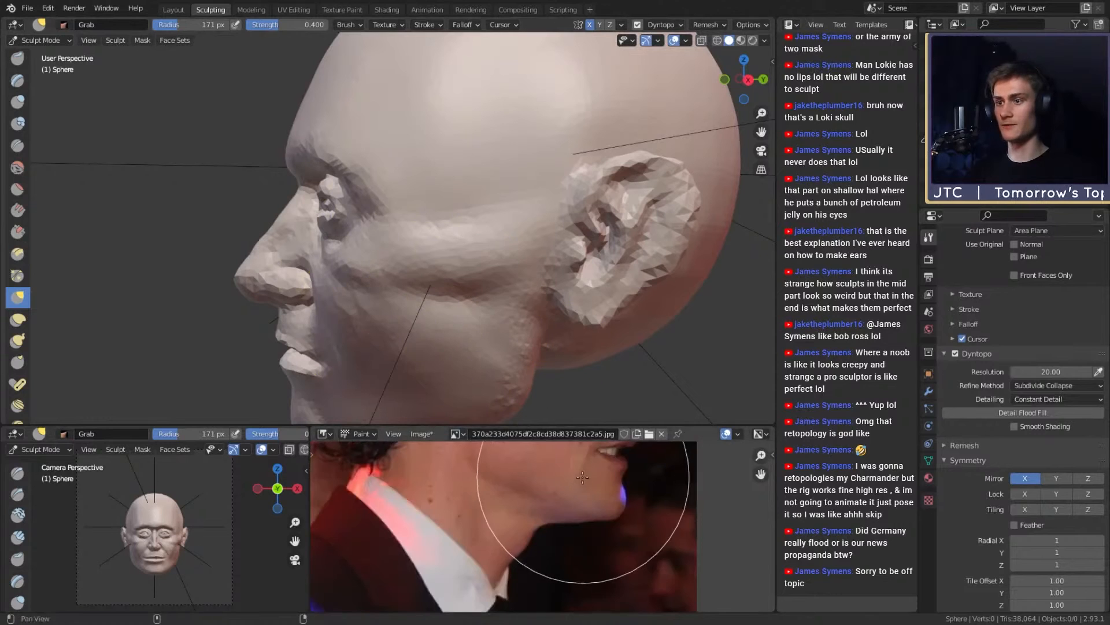
middle_drag(583, 464, 549, 562)
middle_drag(478, 384, 407, 250)
Step: Adjust the cheek shape to match the profile photo with the Grab brush, trying different radii
mouse_move(406, 250)
alt+mouse_down()
mouse_move(444, 258)
mouse_move(425, 258)
mouse_move(431, 245)
mouse_move(429, 263)
mouse_move(520, 277)
alt+mouse_up()
scroll(443, 259, up, 1)
key(f)
click(417, 255)
key(f)
click(452, 255)
scroll(512, 277, down, 2)
alt+drag(370, 231, 461, 271)
Step: Rework the cheek fold beside the nose and mouth with Clay Strips, starting at a 61 px radius and reducing it to 27 px
key(c)
key(f)
click(427, 229)
mouse_move(474, 230)
alt+mouse_down()
mouse_move(376, 236)
mouse_move(429, 249)
alt+mouse_up()
scroll(419, 238, up, 2)
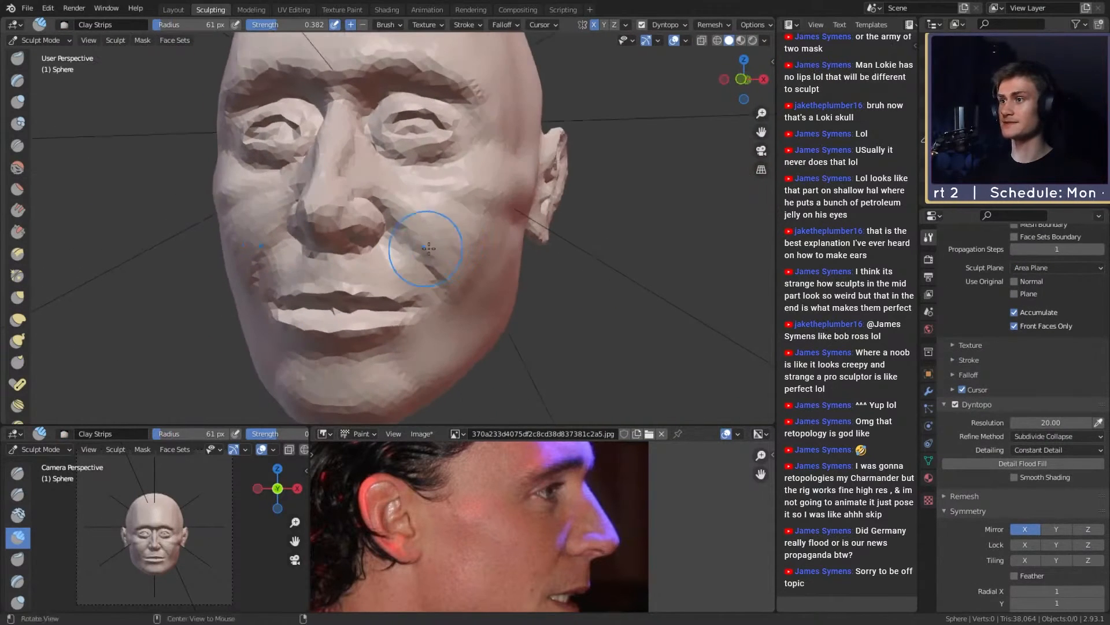
key(f)
click(446, 207)
alt+drag(446, 207, 486, 256)
mouse_move(476, 244)
middle_down()
mouse_move(463, 229)
mouse_move(480, 289)
mouse_move(460, 279)
middle_up()
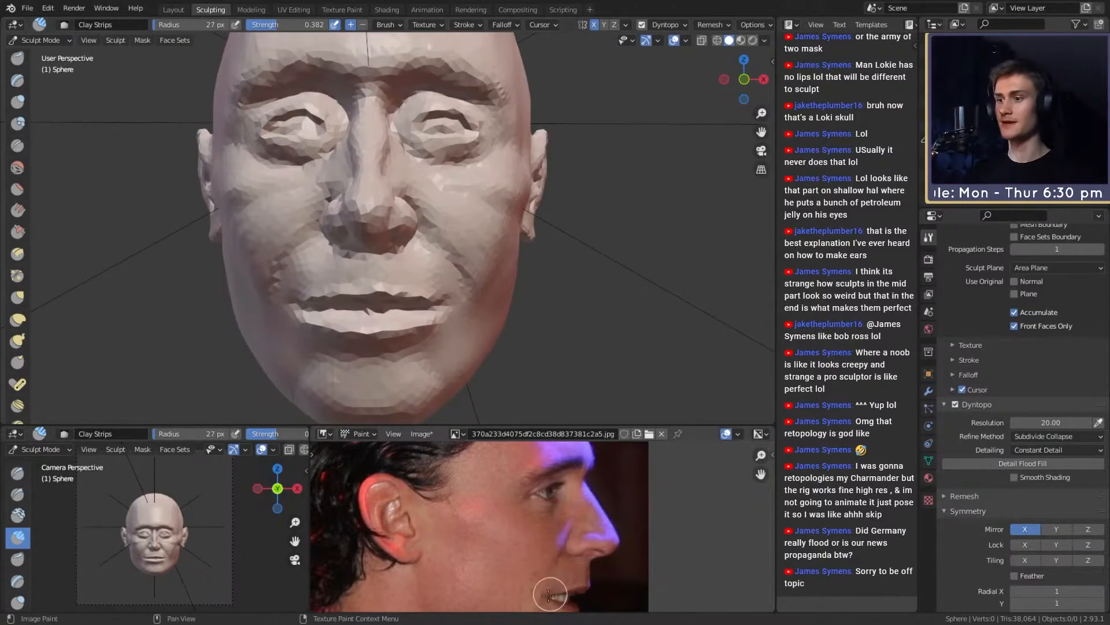
Step: Examine the brow and eye sockets of the sculpt from several angles against the profile photo
scroll(591, 463, down, 5)
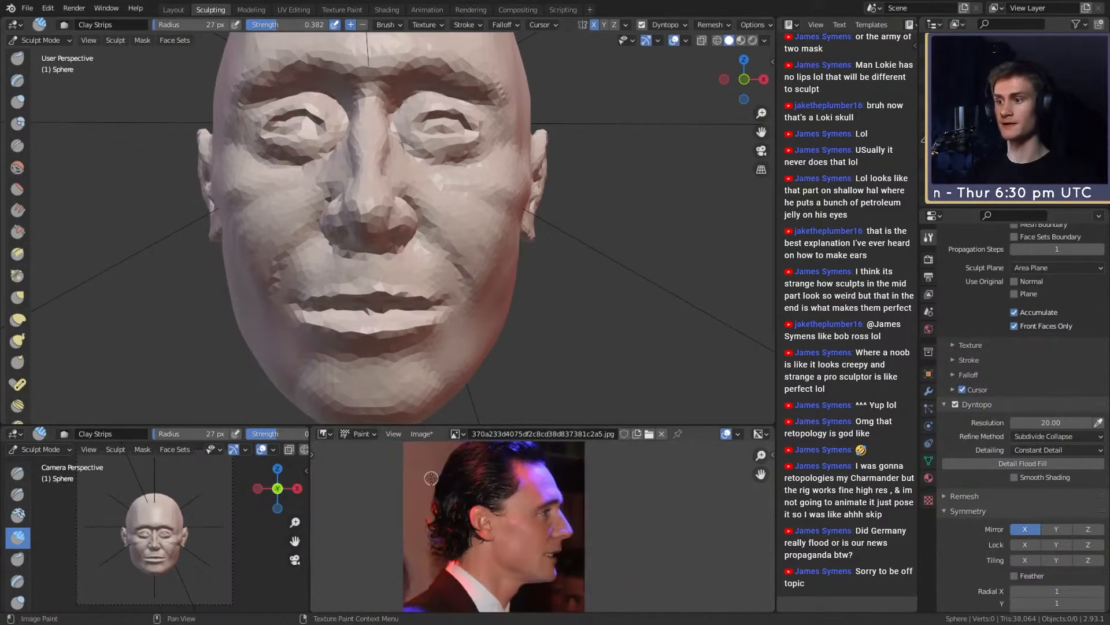
shift+middle_drag(540, 138, 546, 252)
scroll(553, 232, up, 3)
middle_drag(560, 206, 511, 229)
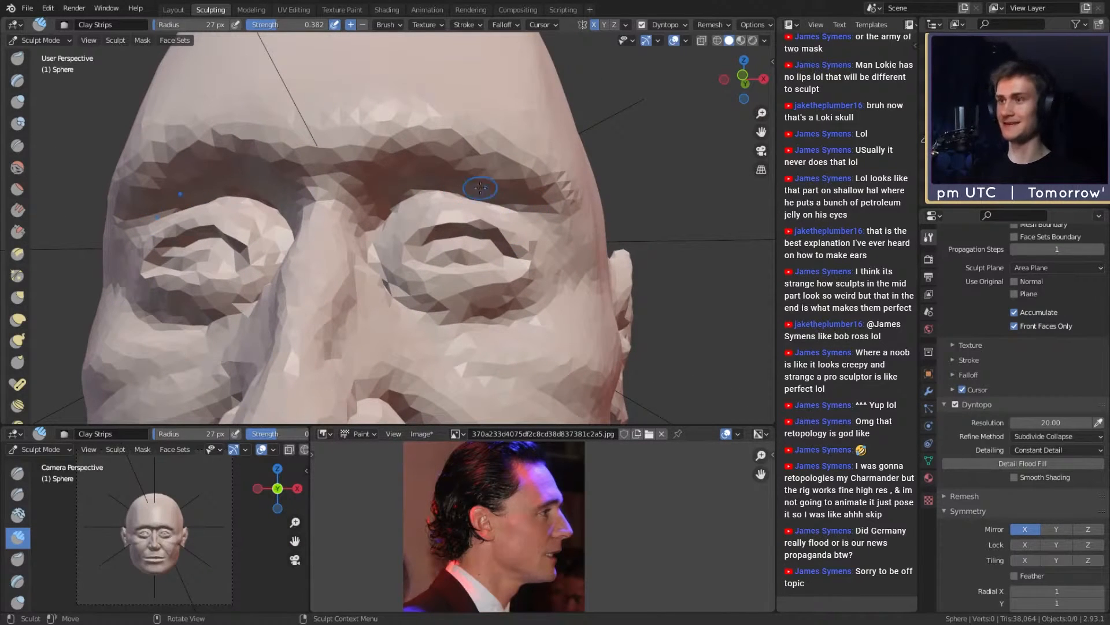
scroll(474, 214, down, 4)
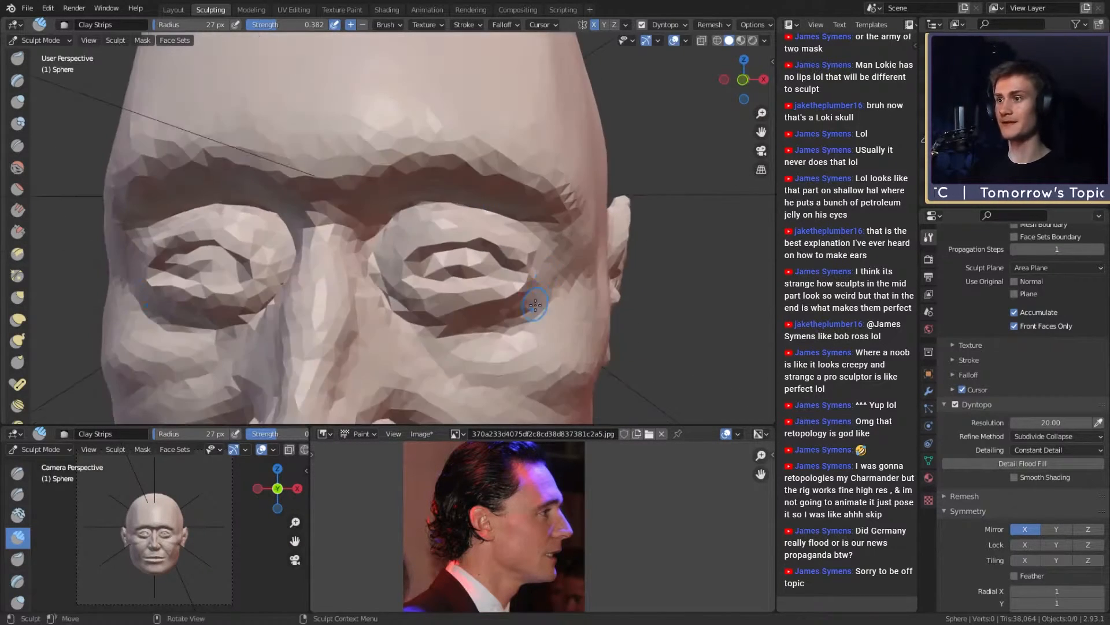
scroll(513, 509, down, 4)
scroll(513, 509, up, 5)
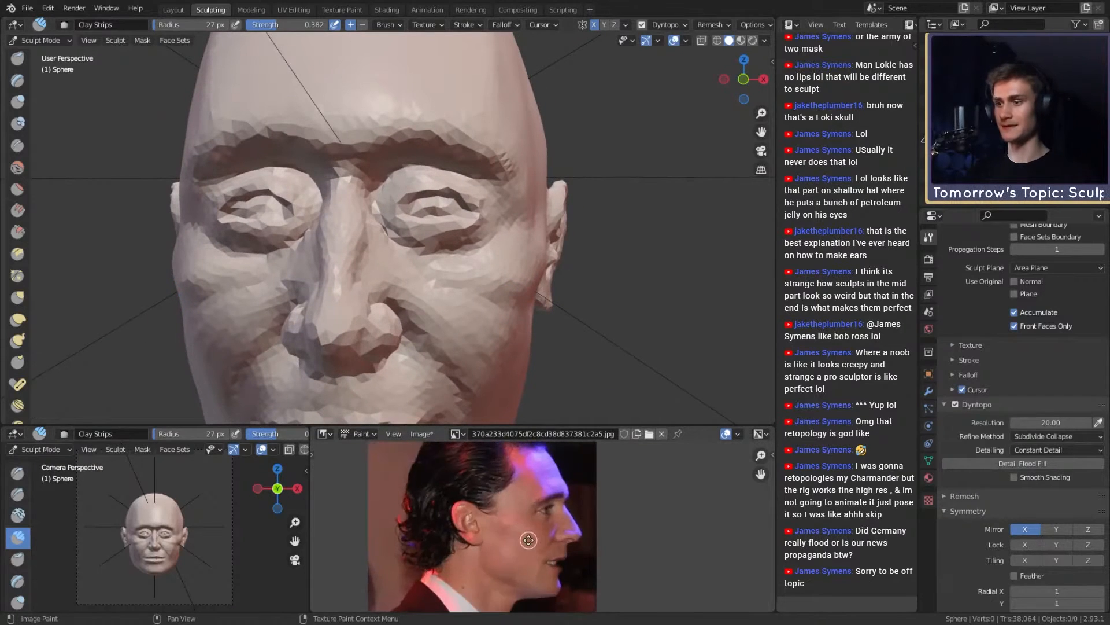
Step: Switch the reference image to Screenshot 2021-07-19 174120.png and frame the eyes closely
click(456, 434)
click(501, 475)
scroll(578, 509, up, 6)
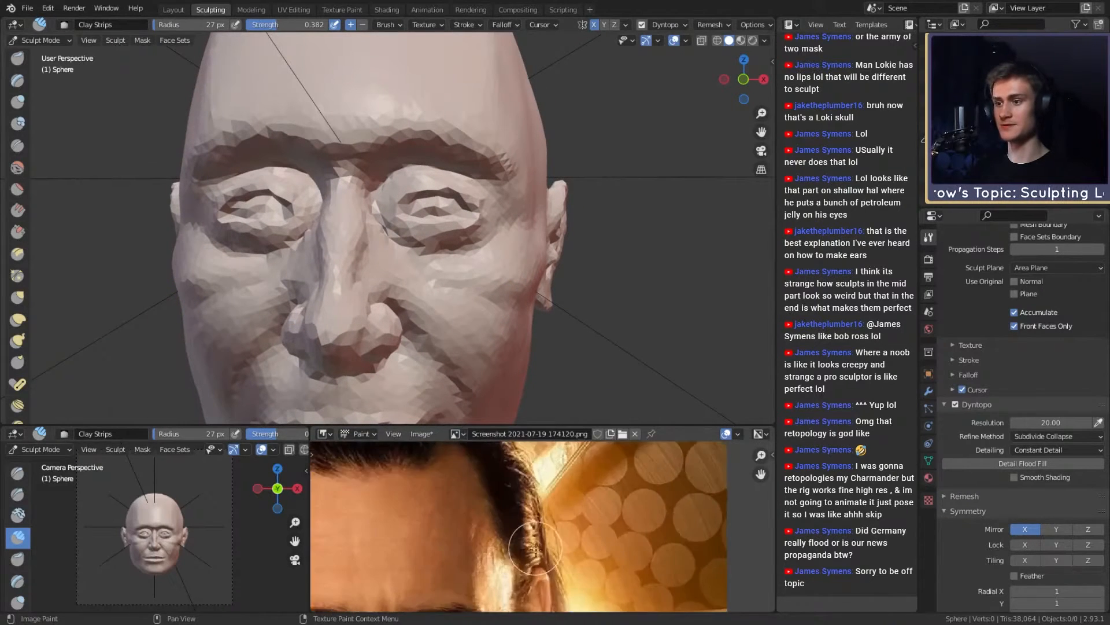
scroll(615, 498, down, 2)
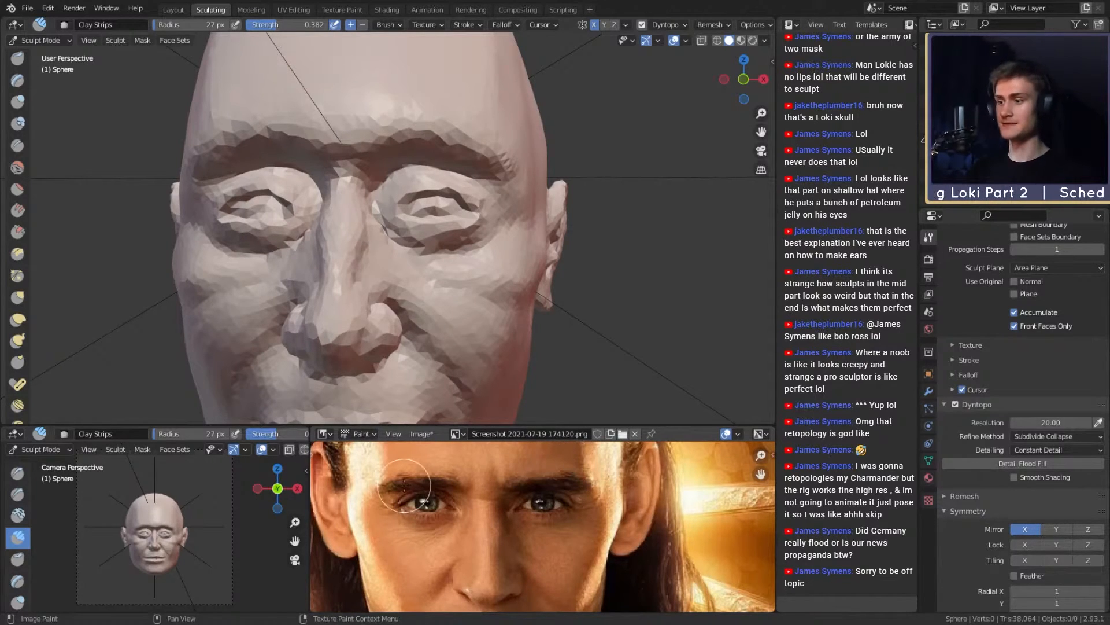
Step: Outline the folds above and below one eye on the reference photo with a 3 px brush, and undo the painted lines
key(f)
click(399, 365)
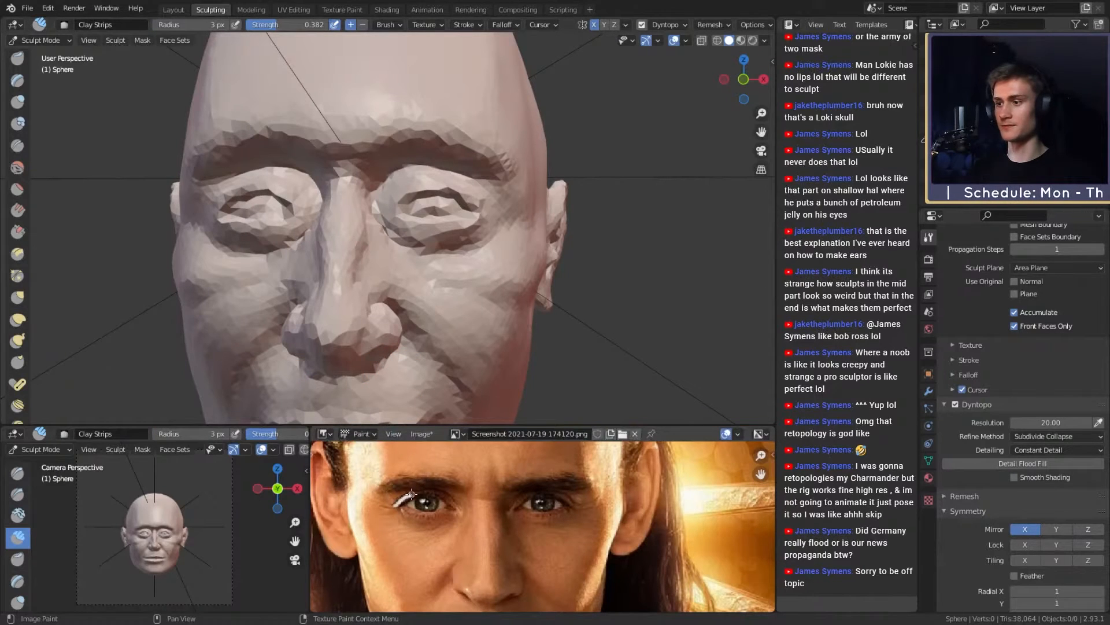
key(ctrl+z)
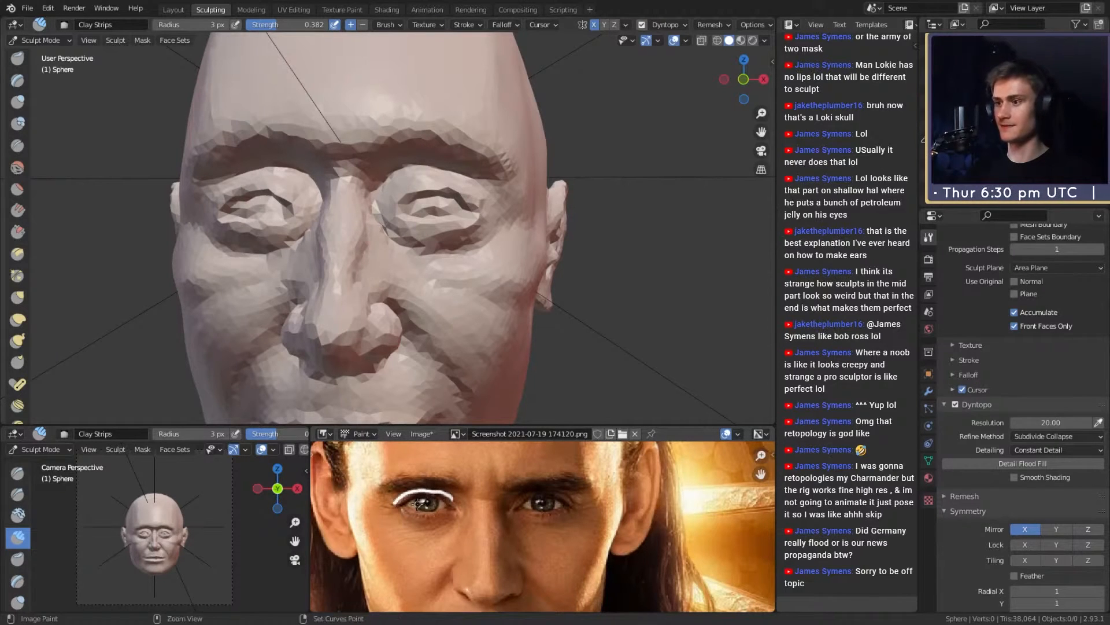
key(ctrl+z)
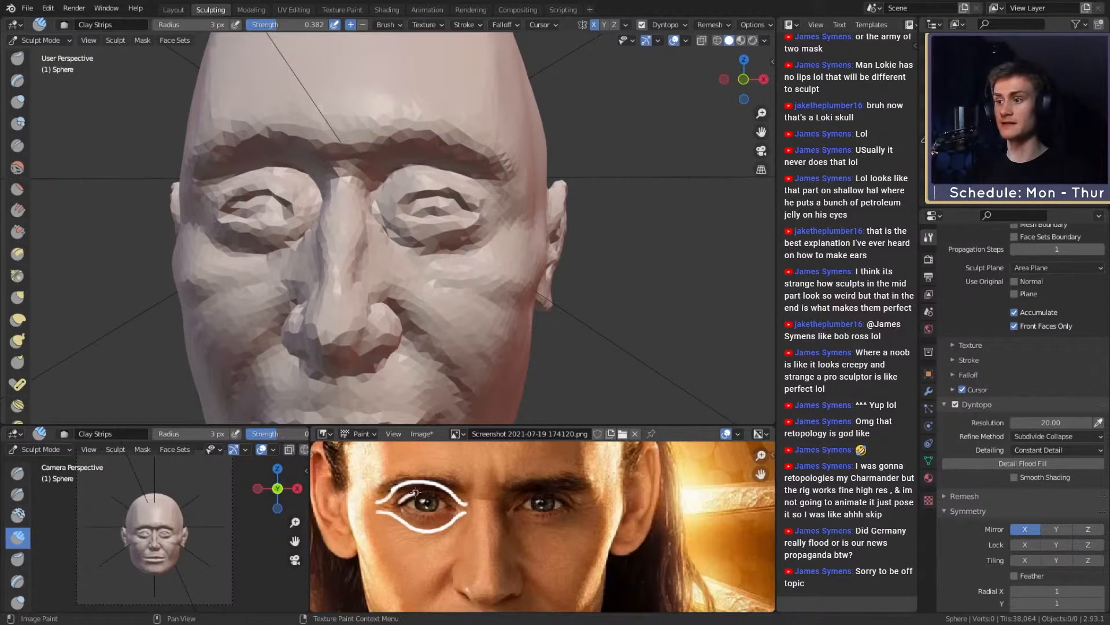
key(ctrl+z)
key(ctrl+z)
key(ctrl+z)
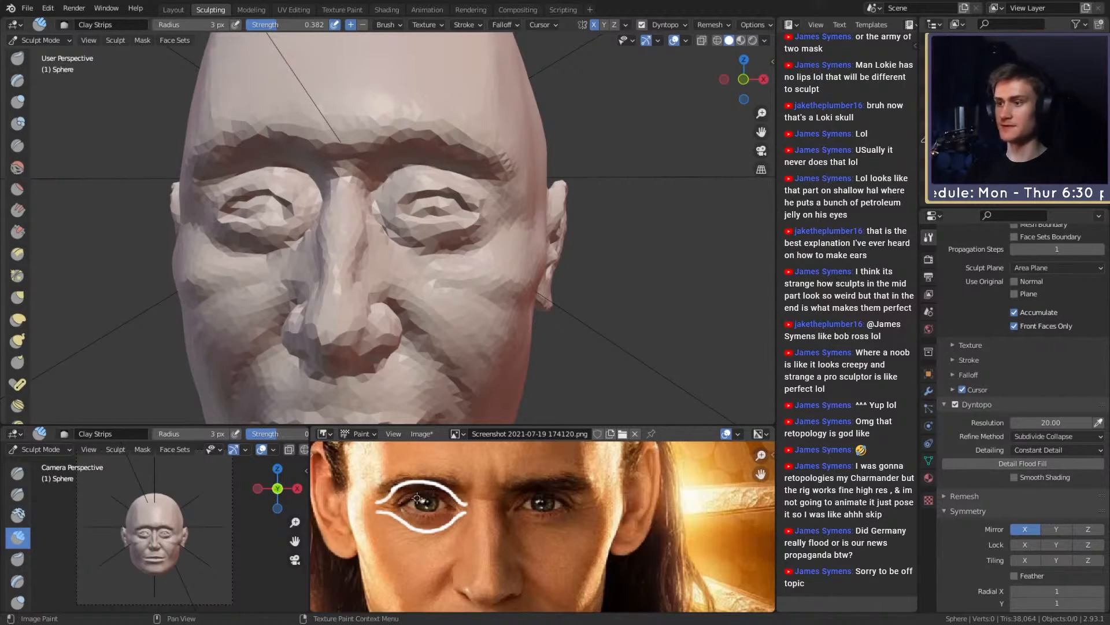
key(ctrl+z)
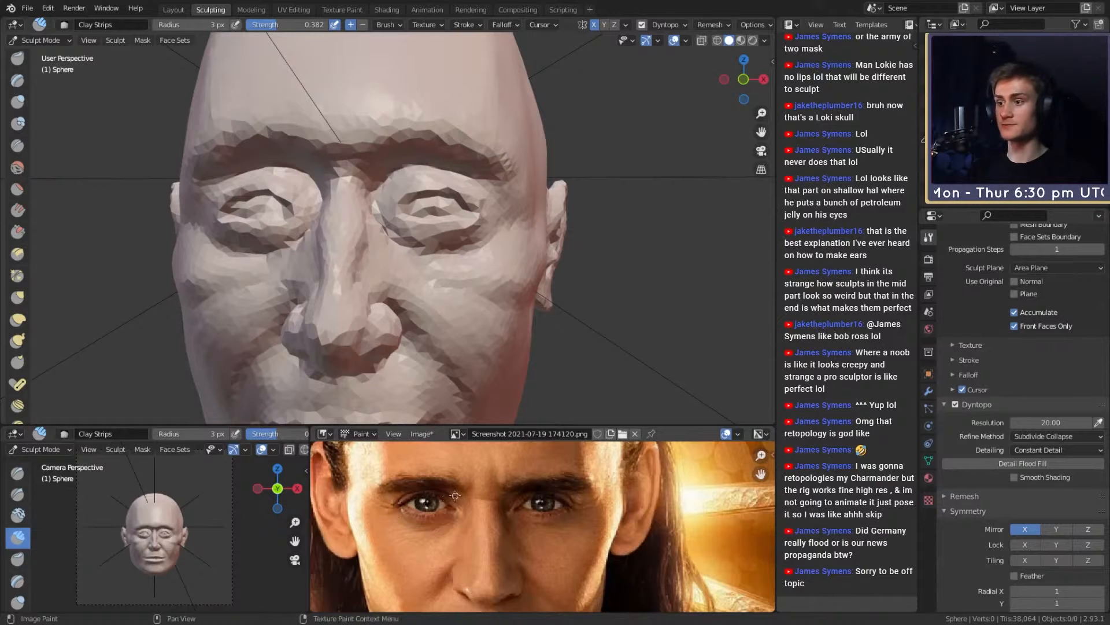
Step: Mask the area under the outer brow on the sculpt and outline the upper-lid fold on the reference photo with a 4 px brush
middle_drag(502, 180, 475, 183)
key(m)
mouse_move(479, 201)
mouse_down()
mouse_move(485, 179)
mouse_move(442, 160)
mouse_up()
key(f)
click(395, 489)
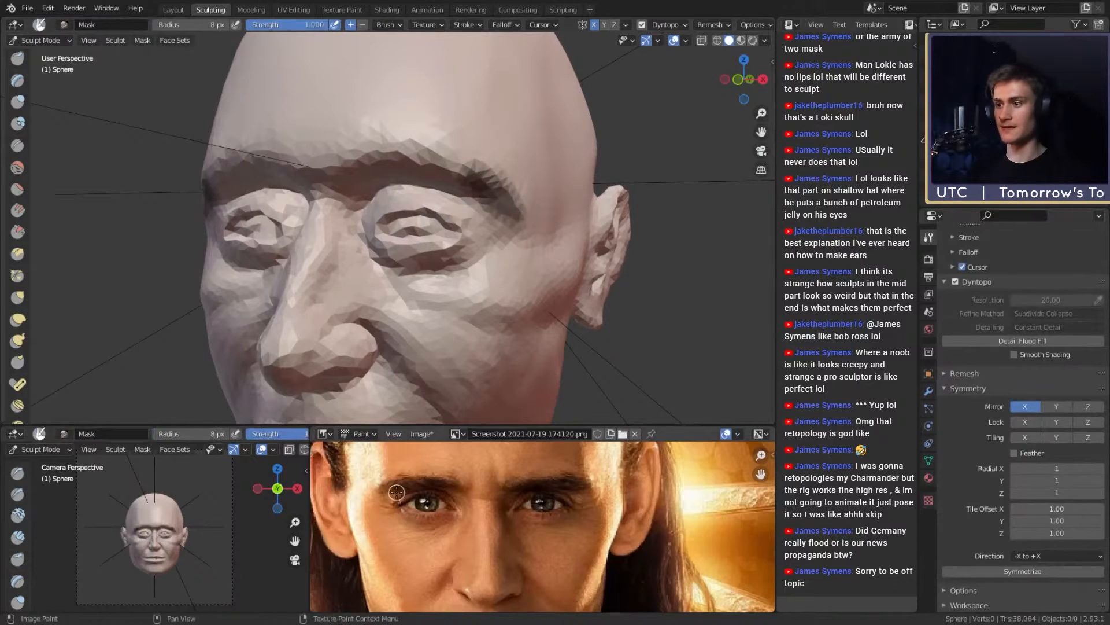
key(f)
click(390, 486)
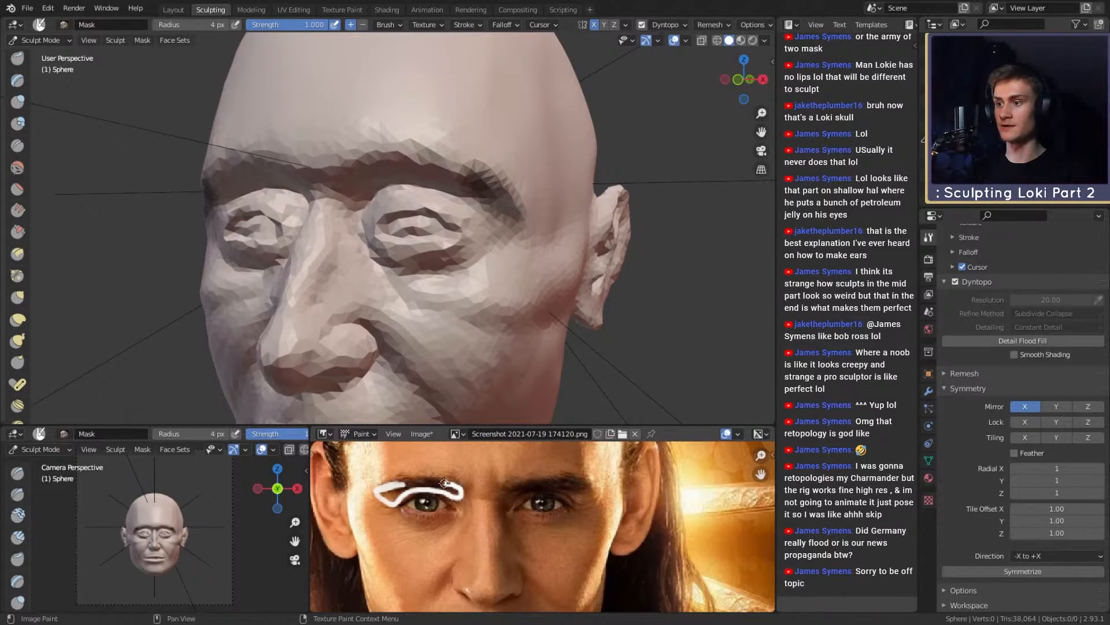
scroll(463, 458, down, 3)
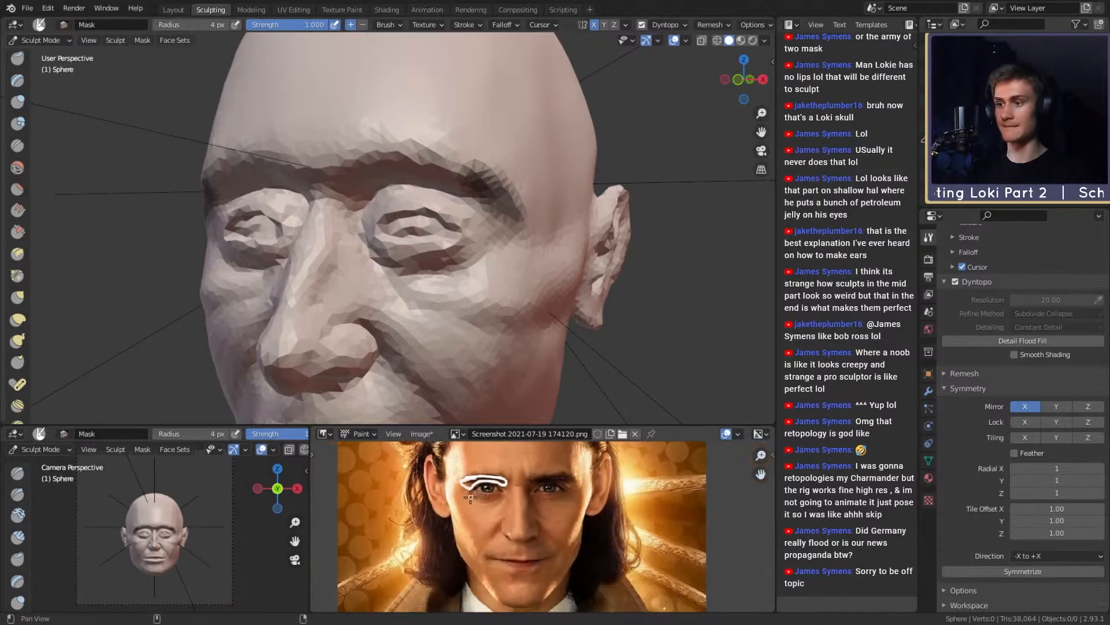
Step: Undo the outline painted on the reference photo and clear the mask from the sculpt
alt+drag(651, 153, 379, 107)
key(alt+m)
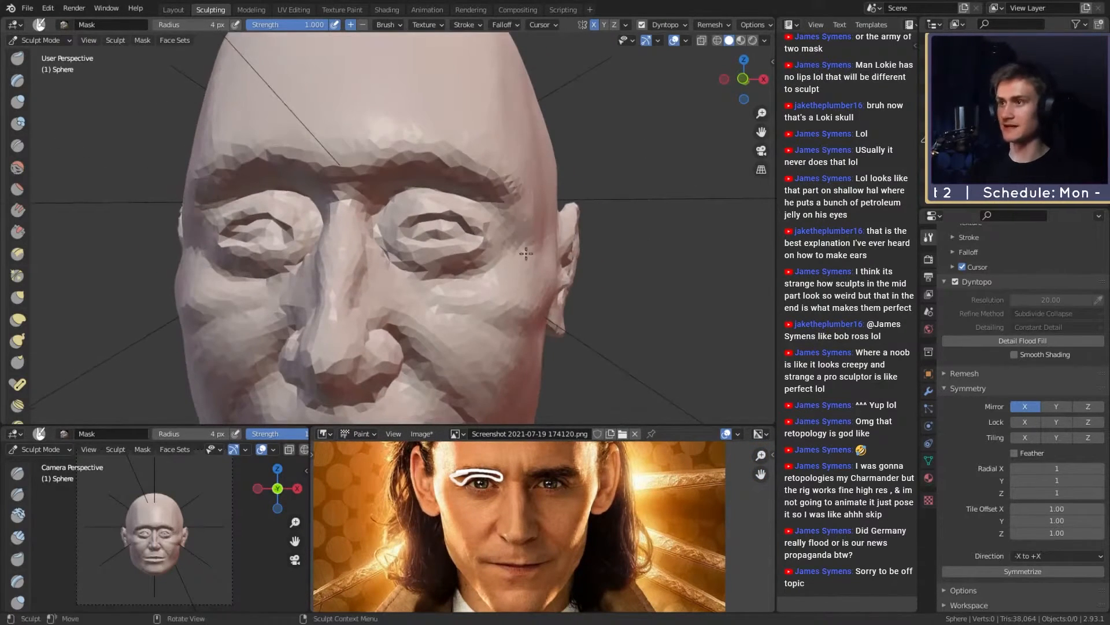
alt+shift+drag(536, 227, 525, 249)
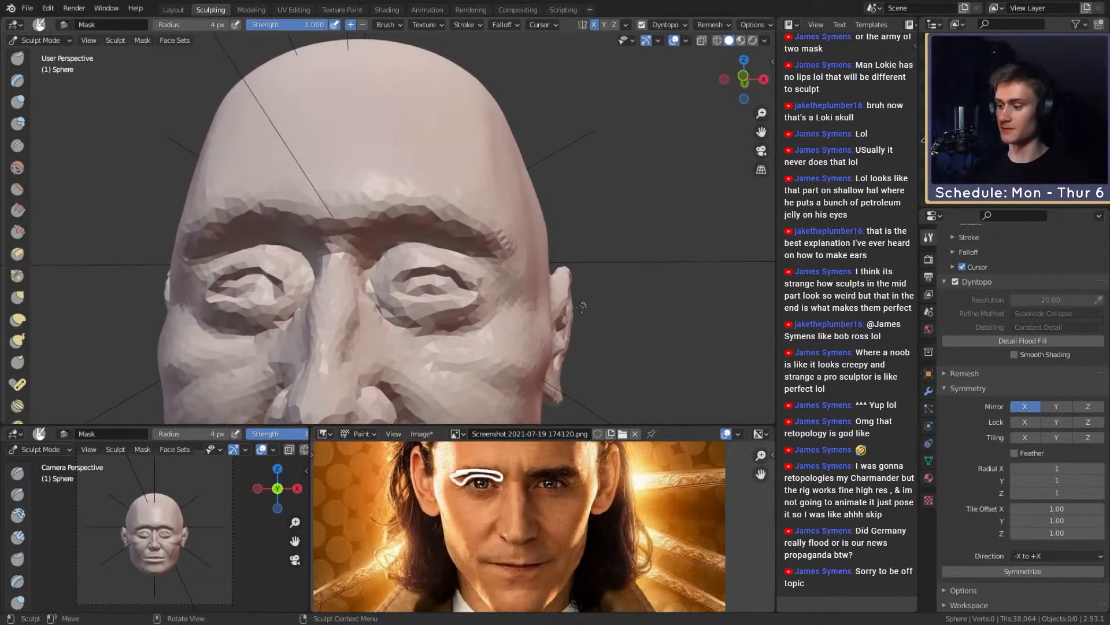
key(ctrl+z)
key(ctrl+z)
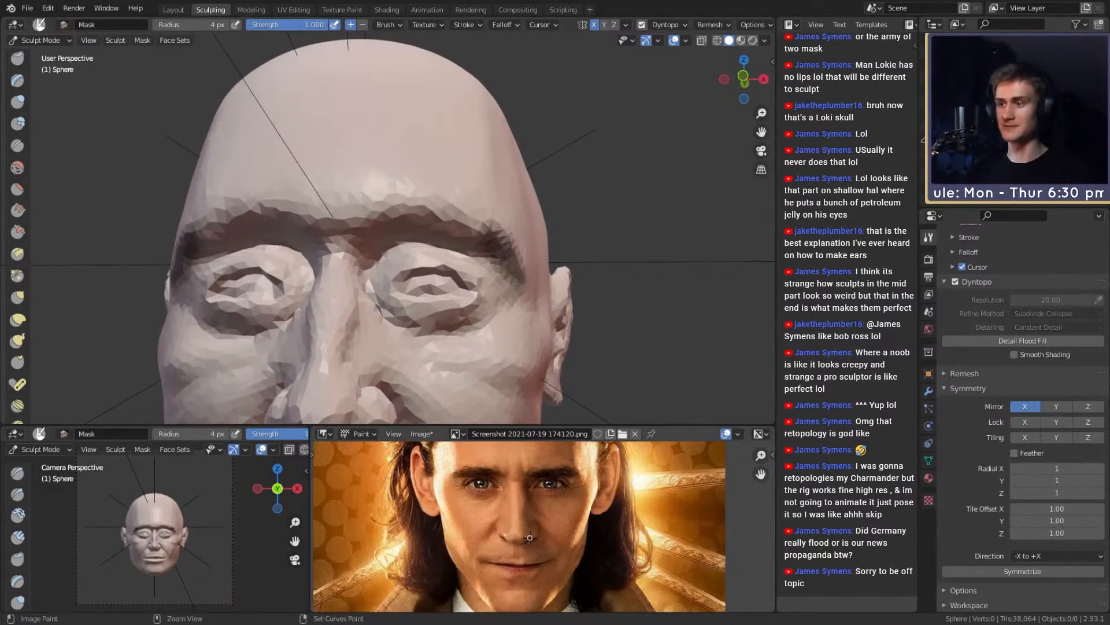
key(alt+m)
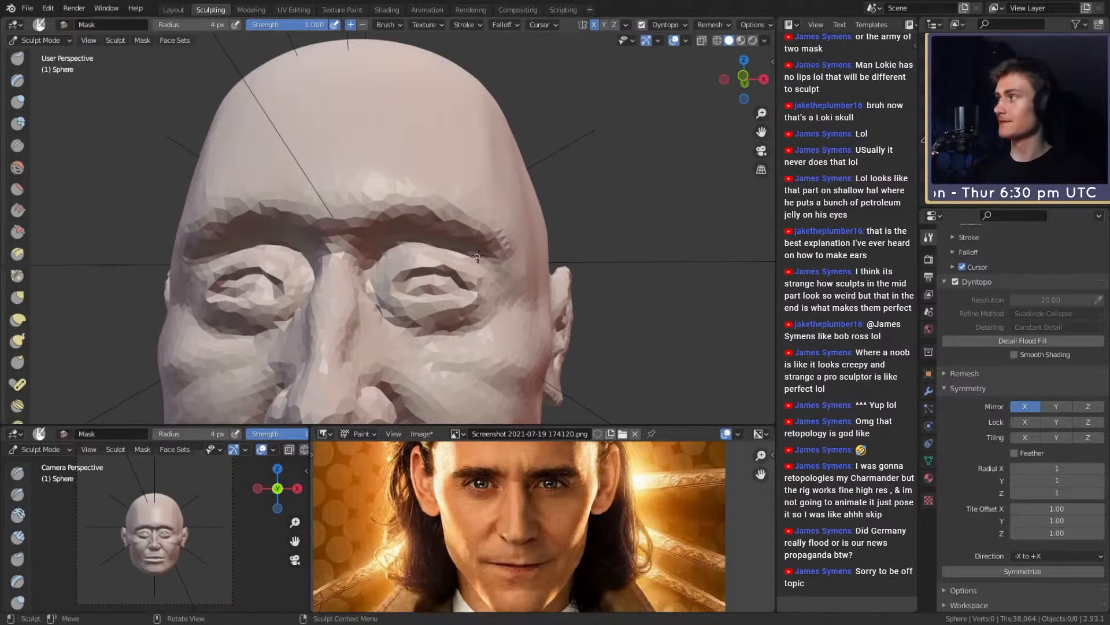
Step: Start building the upper-lid fold beneath the outer brow with Clay Strips at a 33 px radius
key(c)
mouse_move(478, 256)
alt+mouse_down()
mouse_move(475, 234)
mouse_move(464, 236)
alt+mouse_up()
key(f)
mouse_move(464, 236)
alt+shift+mouse_down()
mouse_move(446, 238)
mouse_move(484, 246)
mouse_move(420, 227)
mouse_move(464, 238)
alt+shift+mouse_up()
click(448, 237)
mouse_move(465, 236)
alt+mouse_down()
mouse_move(466, 224)
mouse_move(496, 233)
alt+mouse_up()
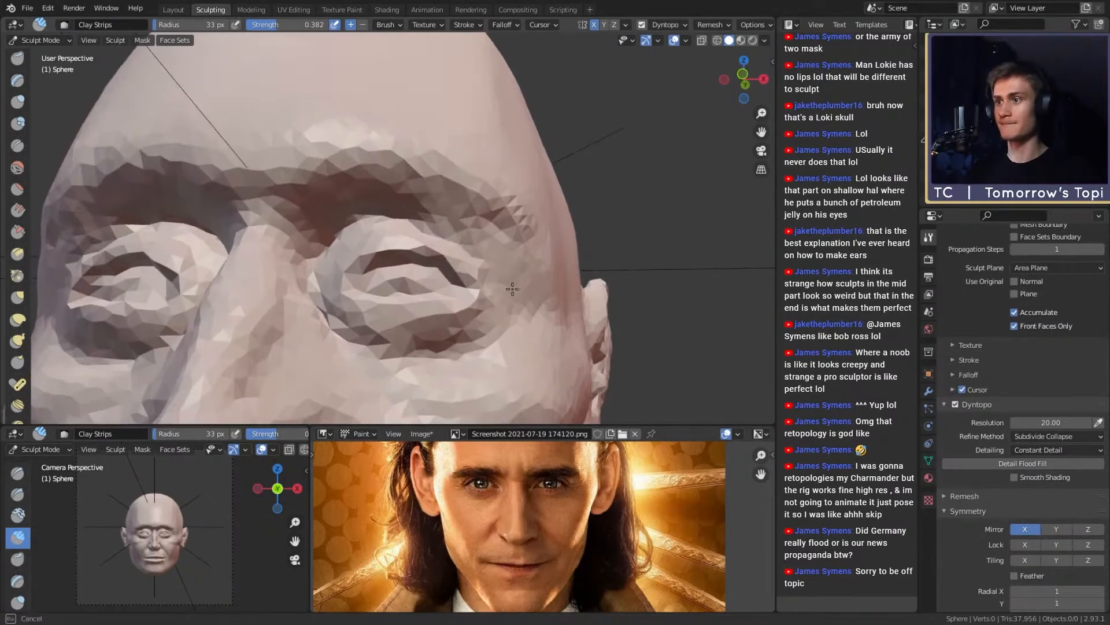
Step: Extend the upper-lid fold from the outer brow down past the outer eye corner with Clay Strips, reducing the radius to 24 px
drag(512, 289, 511, 282)
key(f)
click(513, 272)
mouse_move(496, 229)
mouse_down()
mouse_move(511, 279)
mouse_move(522, 258)
mouse_up()
middle_drag(515, 232, 511, 258)
drag(490, 238, 452, 253)
middle_drag(454, 254, 480, 262)
key(f)
click(474, 264)
drag(486, 271, 508, 291)
middle_drag(501, 285, 516, 304)
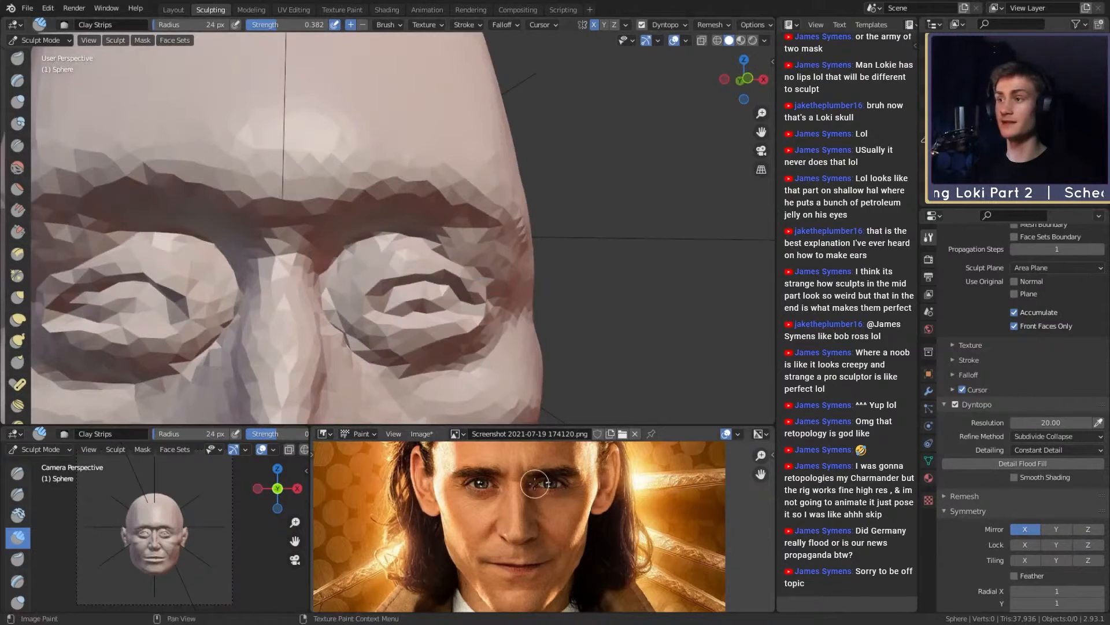
Step: Carry the upper-lid fold inward below the brow toward the nose and smooth it, using Clay Strips at a 32 px radius
middle_drag(447, 284, 460, 256)
key(f)
click(463, 226)
mouse_move(444, 229)
mouse_down()
mouse_move(386, 223)
mouse_move(424, 245)
mouse_move(390, 256)
mouse_up()
mouse_move(399, 255)
alt+mouse_down()
mouse_move(424, 250)
mouse_move(405, 246)
alt+mouse_up()
drag(448, 248, 405, 254)
mouse_move(409, 245)
alt+mouse_down()
mouse_move(424, 242)
mouse_move(359, 283)
alt+mouse_up()
alt+shift+drag(364, 283, 486, 235)
mouse_move(485, 237)
alt+mouse_down()
mouse_move(472, 250)
mouse_move(491, 239)
alt+mouse_up()
mouse_move(563, 252)
alt+shift+mouse_down()
mouse_move(530, 256)
mouse_move(549, 255)
alt+shift+mouse_up()
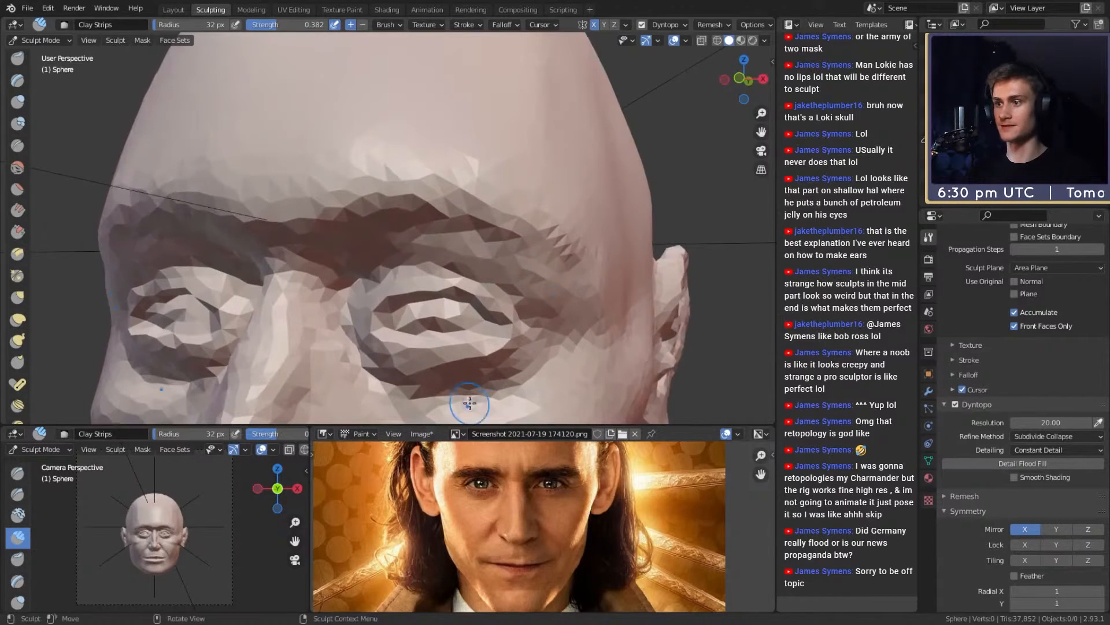
Step: Switch the reference image to the side-profile photo 370a233d4075df2c8cd38d837381c2a5.jpg and frame the face
click(455, 433)
click(475, 453)
scroll(590, 480, up, 4)
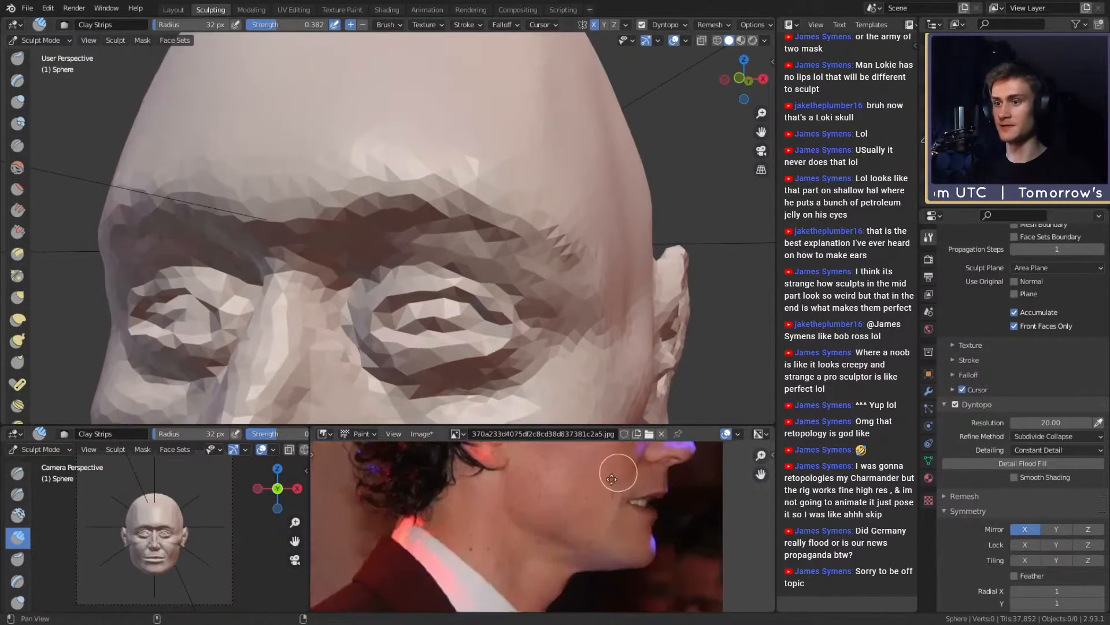
Step: Adjust the brow ridge in side view against the profile photo with Grab, enlarging its radius from 76 px to about 133 px
mouse_move(520, 294)
alt+mouse_down()
mouse_move(387, 294)
mouse_move(428, 305)
alt+mouse_up()
key(g)
key(f)
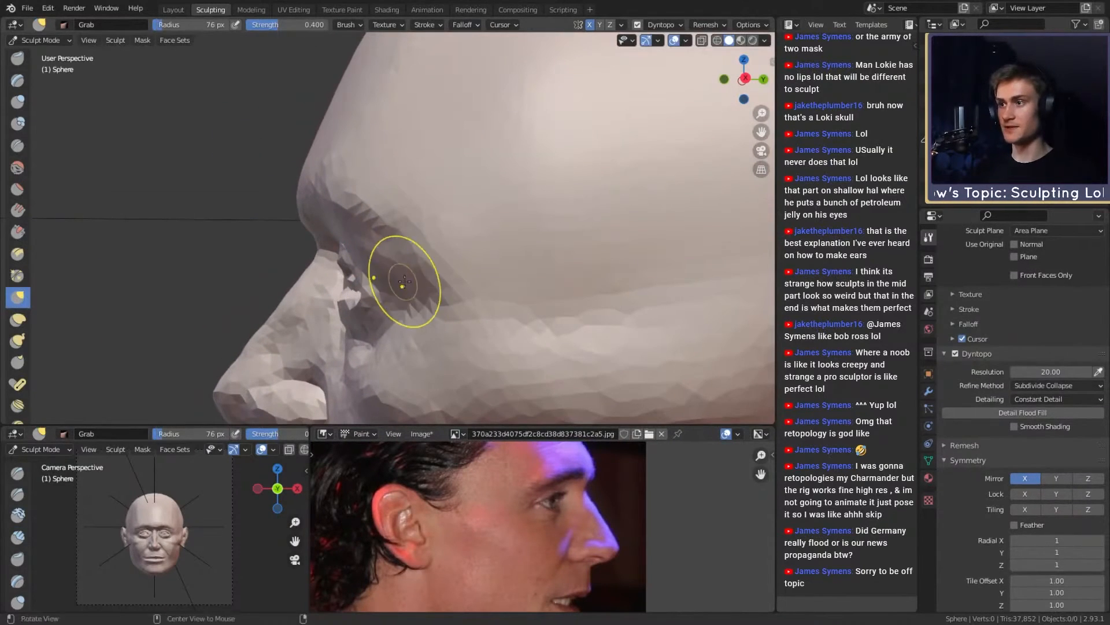
click(380, 266)
mouse_move(387, 266)
middle_down()
mouse_move(460, 269)
mouse_move(401, 245)
mouse_move(407, 261)
mouse_move(432, 223)
mouse_move(373, 235)
mouse_move(419, 239)
mouse_move(424, 226)
middle_up()
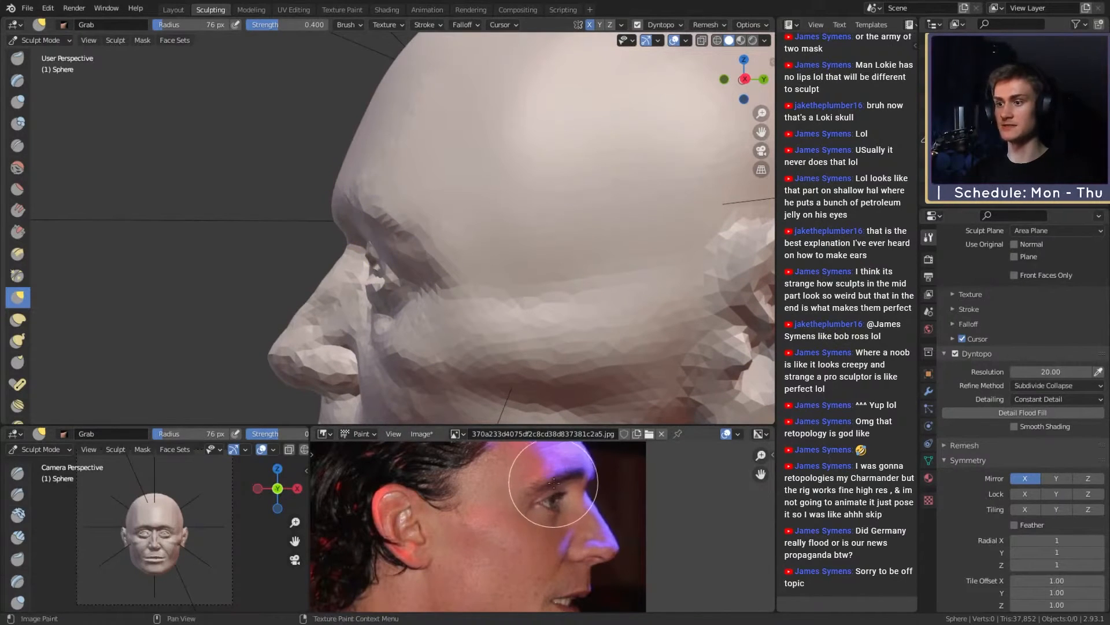
key(f)
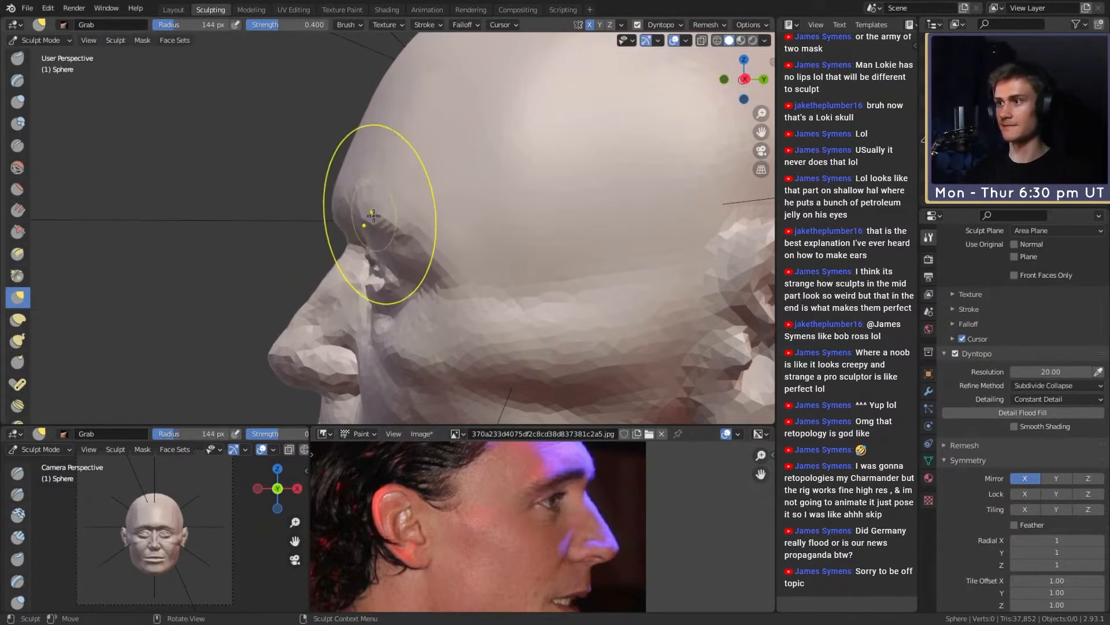
click(400, 229)
middle_drag(384, 210, 446, 198)
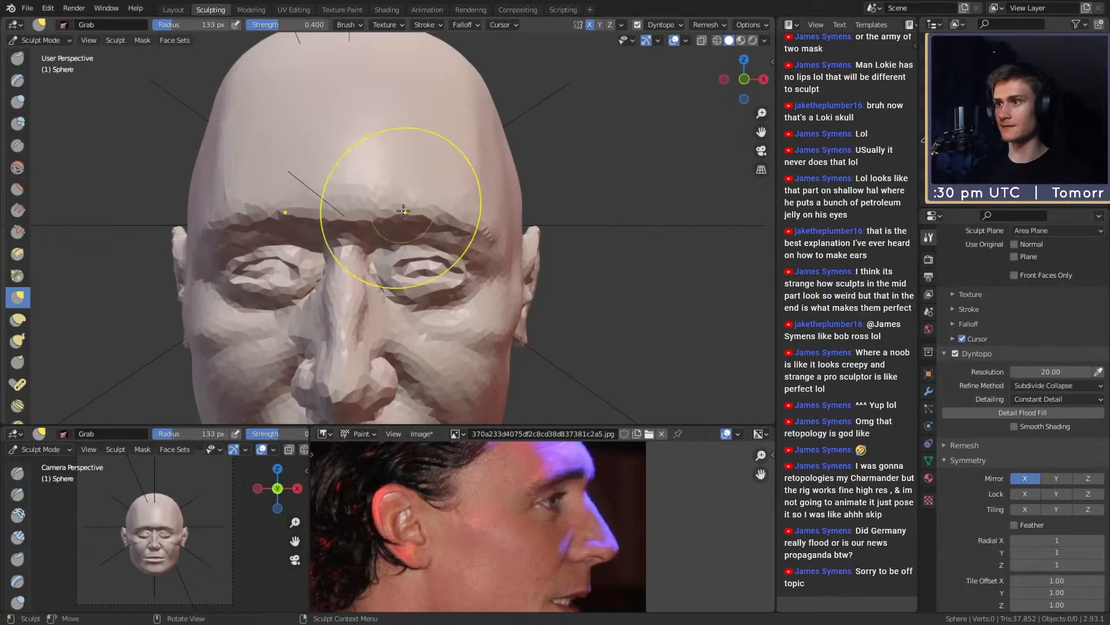
Step: Pull the outer and middle brow ridge upward with Grab at a radius of about 132 px
mouse_move(448, 218)
middle_down()
mouse_move(339, 216)
mouse_move(441, 212)
mouse_move(460, 223)
middle_up()
scroll(462, 231, up, 1)
key(f)
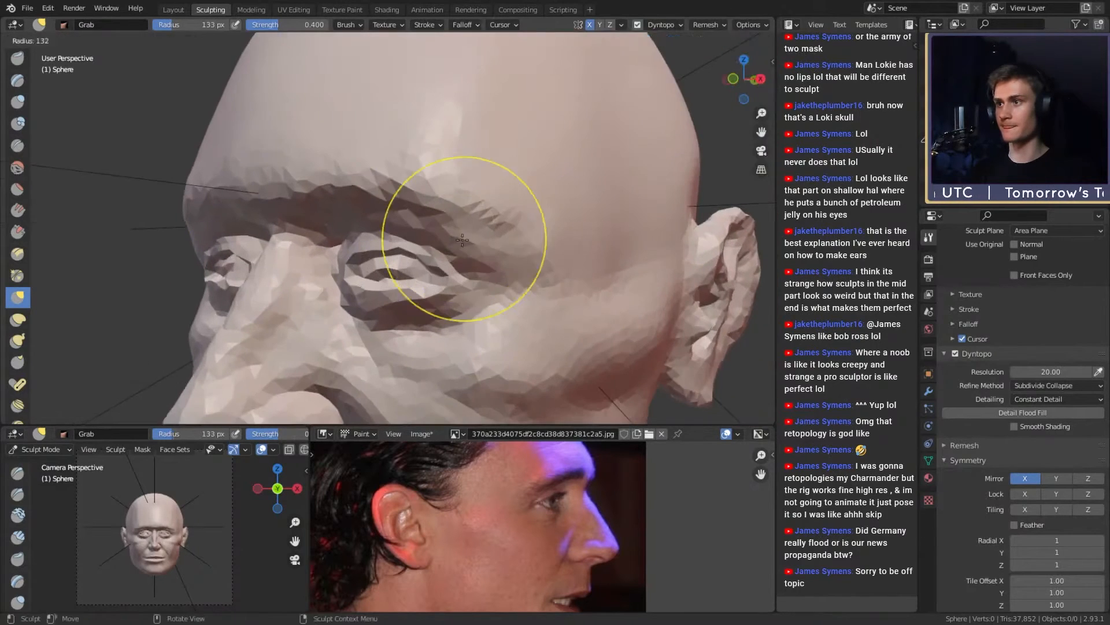
click(463, 240)
mouse_move(464, 246)
mouse_down()
mouse_move(412, 211)
mouse_move(369, 215)
mouse_move(418, 214)
mouse_move(428, 186)
mouse_move(452, 188)
mouse_up()
key(f)
click(404, 234)
key(f)
click(406, 170)
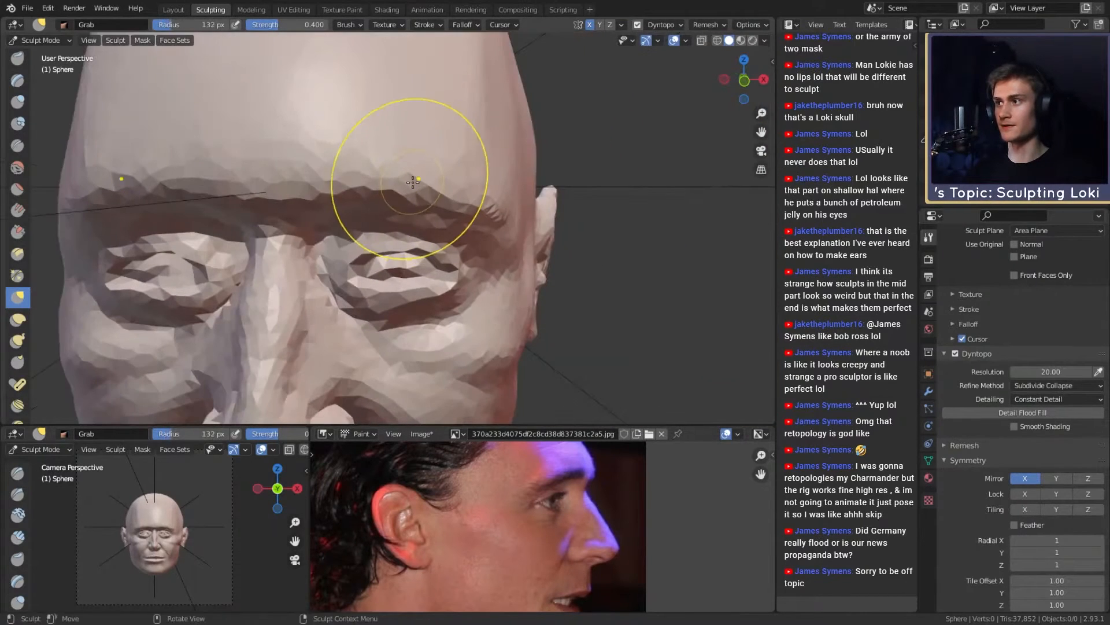
key(f)
click(422, 173)
drag(351, 186, 348, 175)
Step: Refine the outer brow and the fold beside the outer eye corner with Grab, reducing the radius to 49 px
mouse_move(487, 194)
alt+mouse_down()
mouse_move(371, 218)
mouse_move(343, 200)
alt+mouse_up()
key(f)
key(f)
click(299, 197)
mouse_move(435, 215)
alt+mouse_down()
mouse_move(451, 203)
mouse_move(404, 203)
alt+mouse_up()
key(f)
click(370, 218)
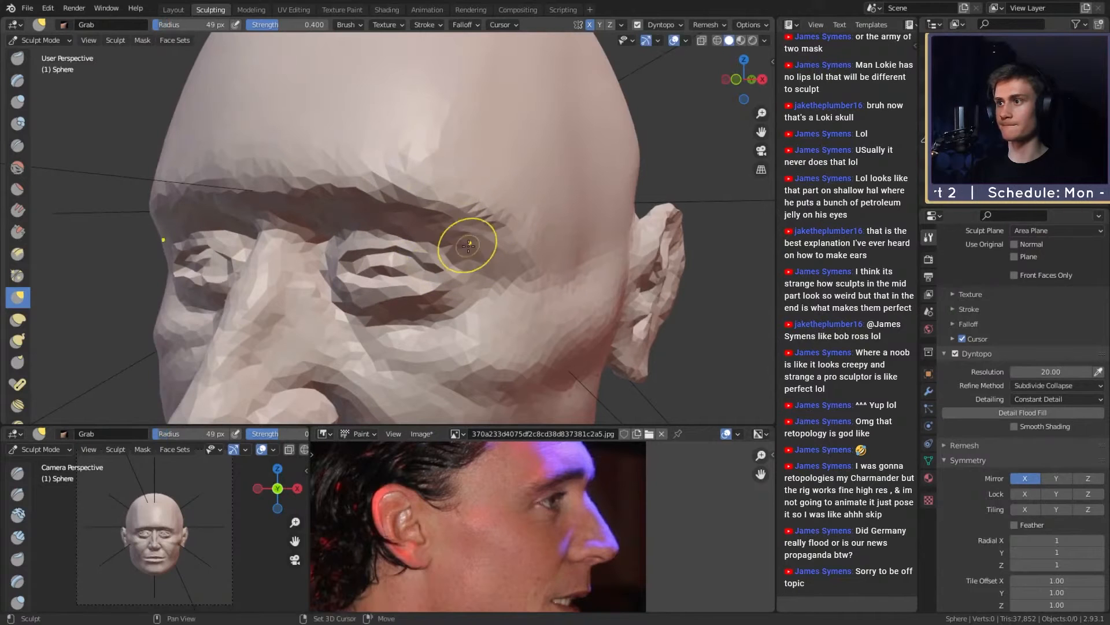
Step: Carve the crease above the upper eyelid from the outer eye corner to the inner corner with Crease at a 22 px radius
key(shift+c)
middle_drag(478, 266, 521, 255)
scroll(439, 232, up, 2)
key(f)
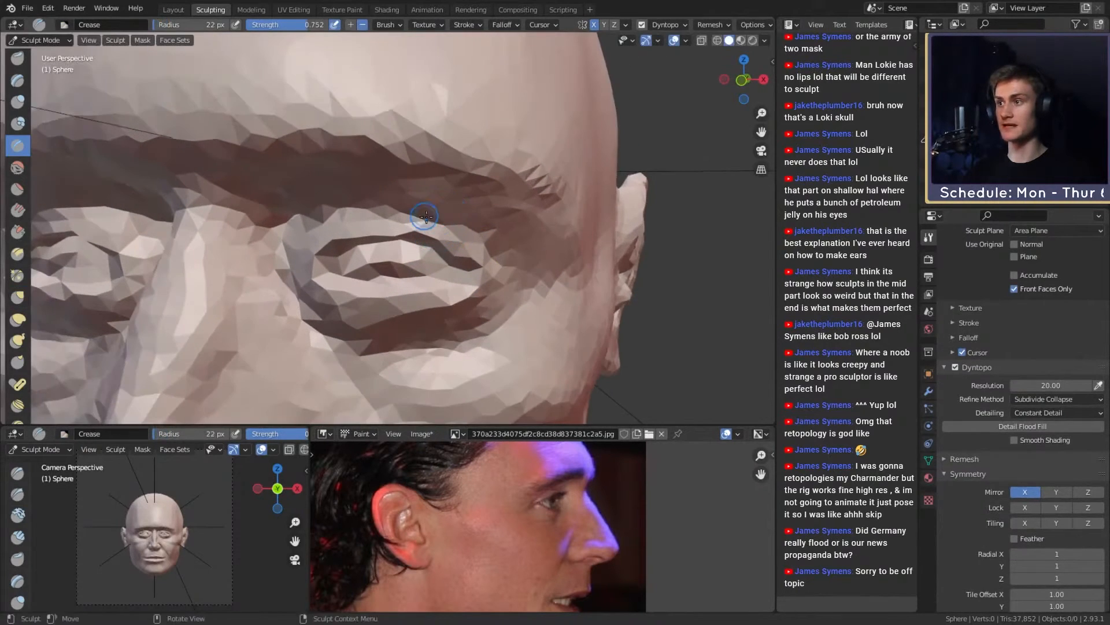
click(426, 223)
middle_drag(428, 223, 485, 237)
drag(484, 237, 502, 249)
mouse_move(399, 212)
mouse_down()
mouse_move(299, 236)
mouse_move(290, 273)
mouse_up()
scroll(385, 215, down, 1)
scroll(385, 215, down, 2)
middle_drag(385, 214, 382, 246)
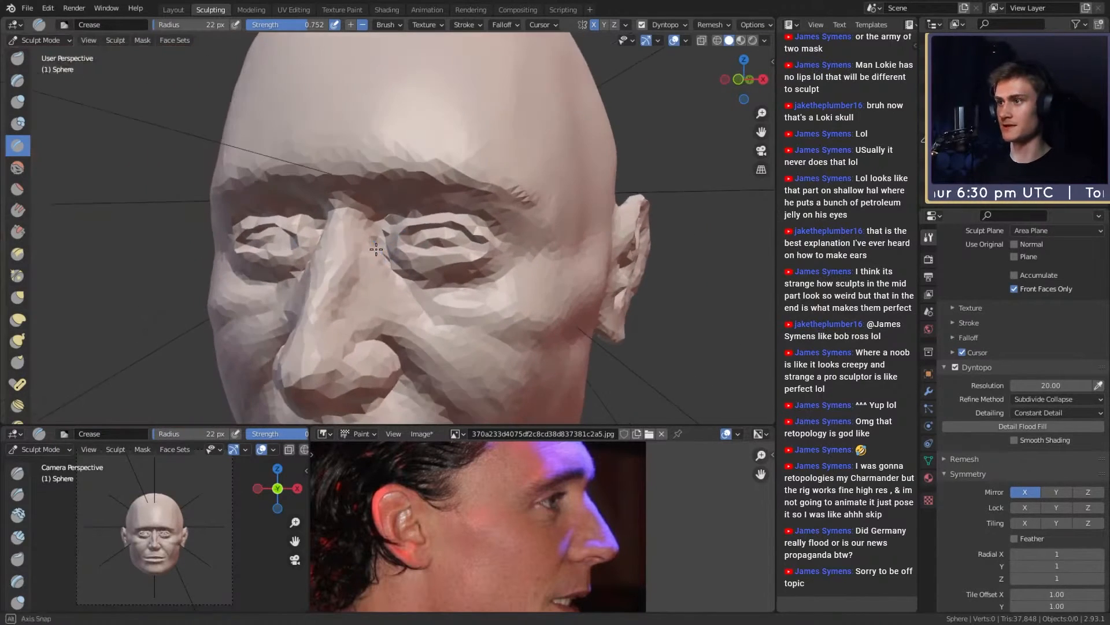
Step: Deepen the inner eye socket and the hollow above the upper lid with Crease at 54 px and 46 px radii
key(f)
click(387, 240)
drag(381, 240, 405, 221)
mouse_move(407, 223)
middle_down()
mouse_move(412, 199)
mouse_move(442, 180)
middle_up()
key(f)
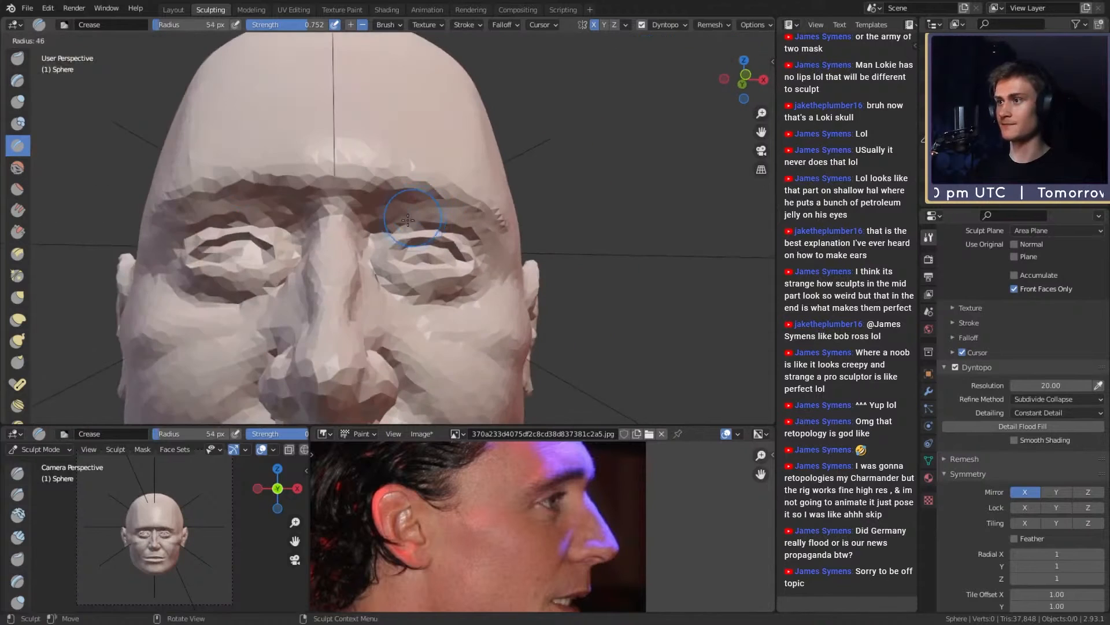
click(435, 199)
mouse_move(393, 221)
mouse_down()
mouse_move(479, 227)
mouse_move(466, 231)
mouse_up()
middle_drag(466, 232, 436, 253)
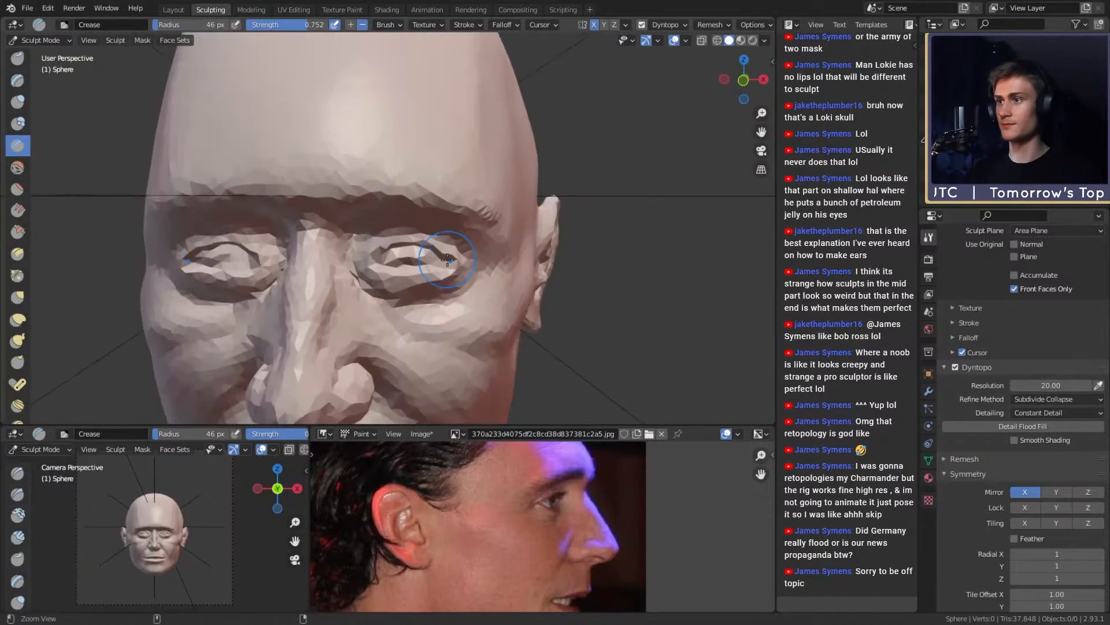
Step: Sharpen the upper-lid crease toward the outer eye corner with Crease at a 21 px radius and check the whole face
scroll(437, 254, up, 1)
key(f)
click(433, 250)
mouse_move(417, 245)
mouse_down()
mouse_move(474, 258)
mouse_move(458, 284)
mouse_up()
scroll(486, 162, down, 5)
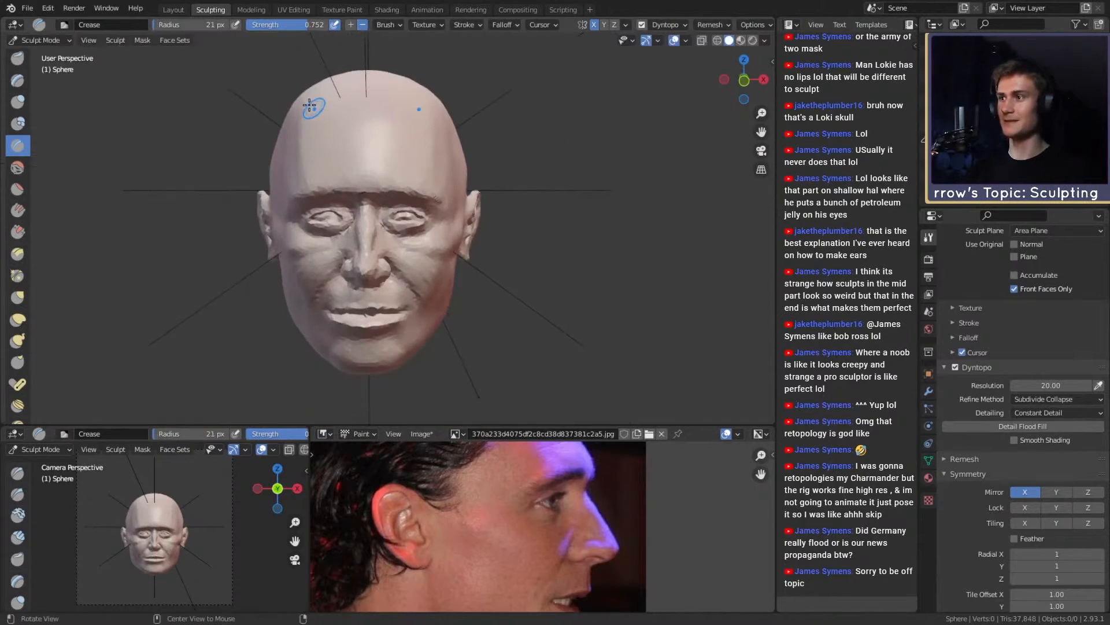
scroll(468, 236, up, 6)
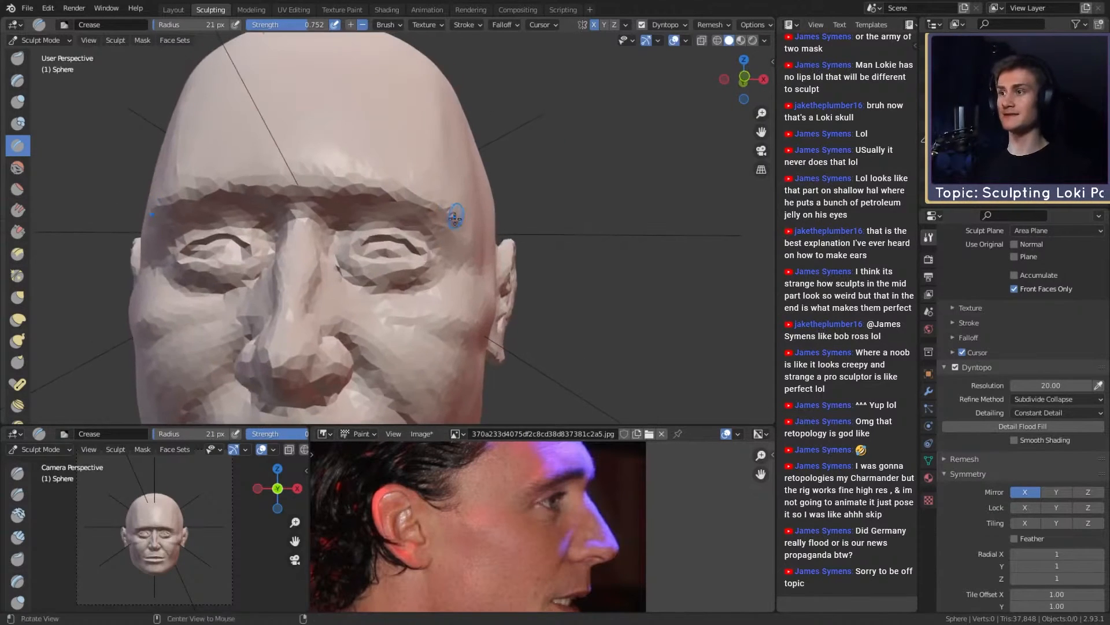
Step: Build up the fold between the brow and the upper eyelid with Clay Strips at a 22 px radius
key(c)
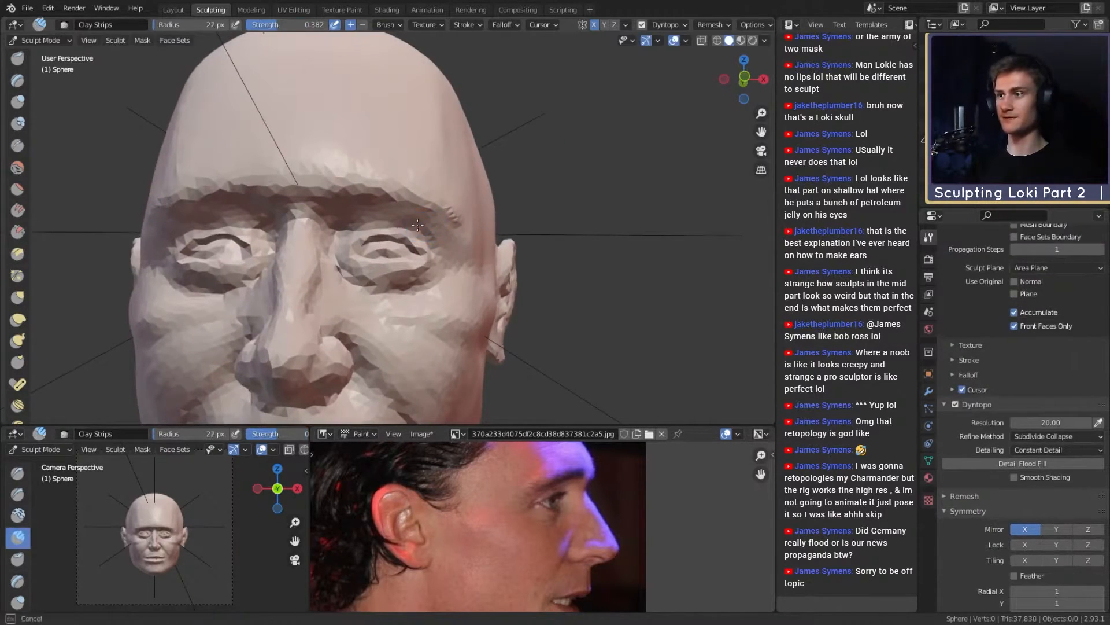
mouse_move(437, 234)
mouse_down()
mouse_move(448, 247)
mouse_move(385, 221)
mouse_up()
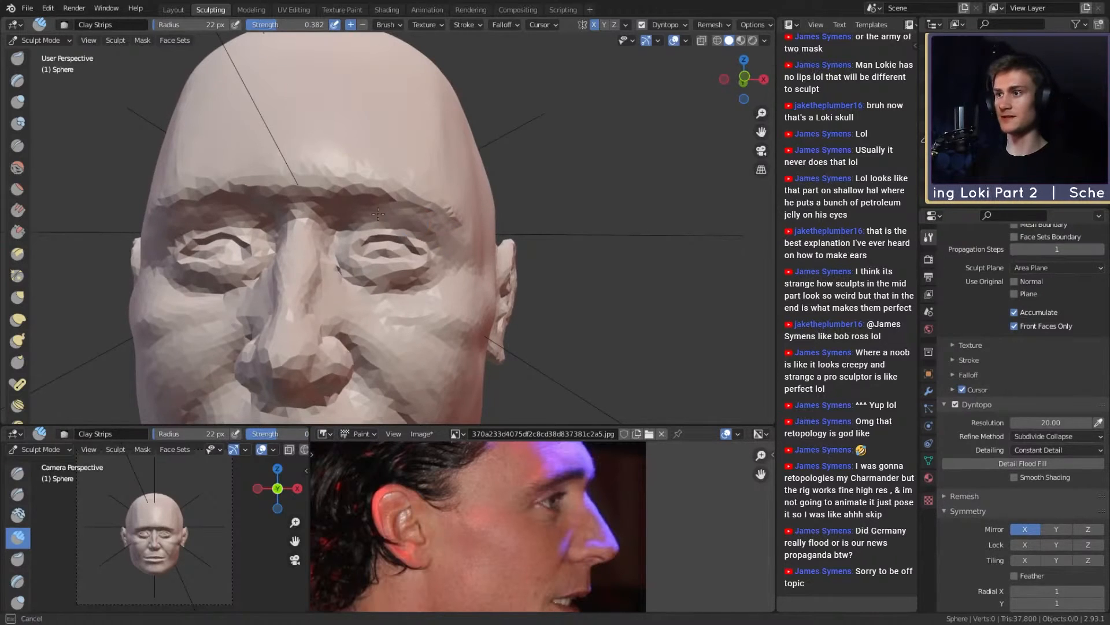
mouse_move(455, 210)
ctrl+alt+mouse_down()
mouse_move(426, 273)
mouse_move(441, 248)
ctrl+alt+mouse_up()
mouse_move(442, 249)
alt+mouse_down()
mouse_move(426, 265)
mouse_move(443, 239)
alt+mouse_up()
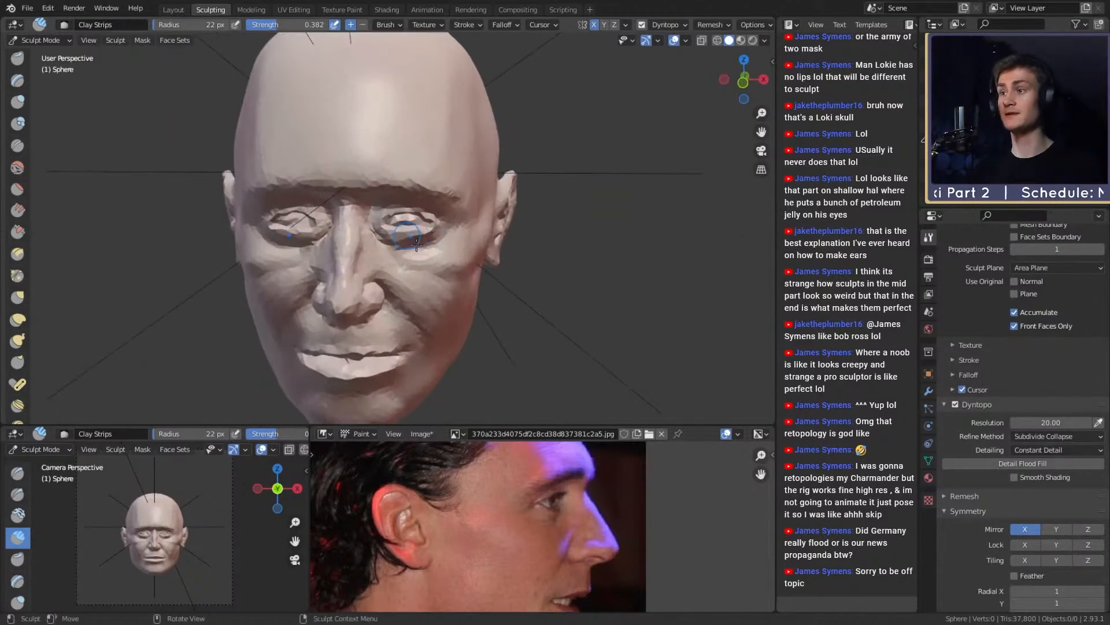
alt+drag(440, 292, 437, 253)
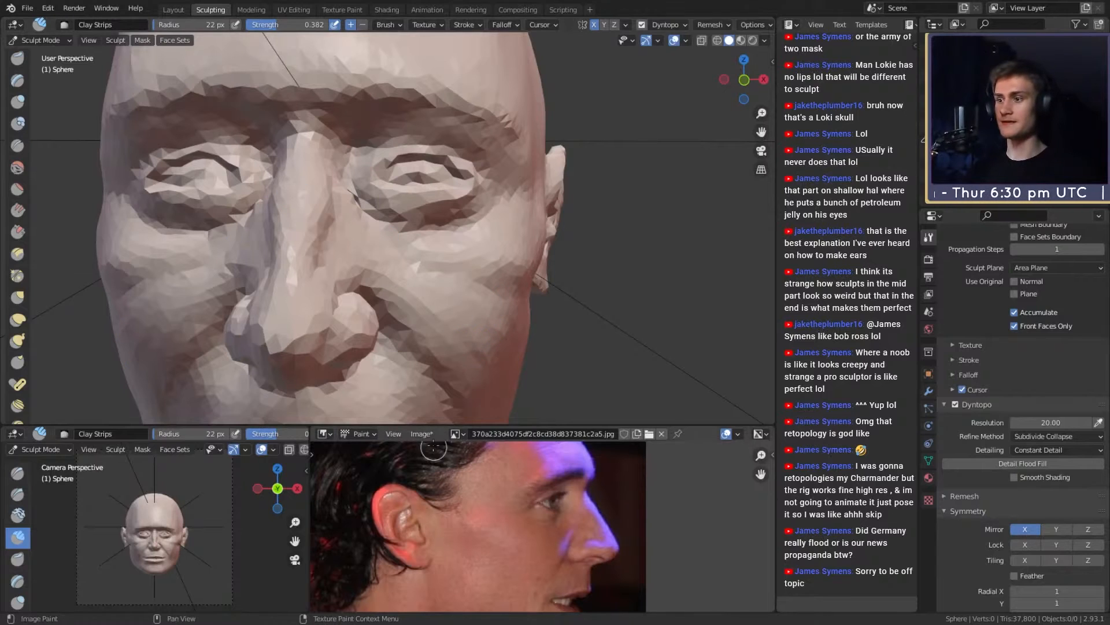
Step: Switch the reference image to the front-facing photo Screenshot 2021-07-19 174120.png and frame the face
click(458, 433)
click(524, 477)
alt+drag(463, 553, 485, 449)
Step: Trace the under-eye contour on the reference photo with a 7 px brush and undo the painted stroke
key(f)
click(481, 491)
key(f)
click(471, 502)
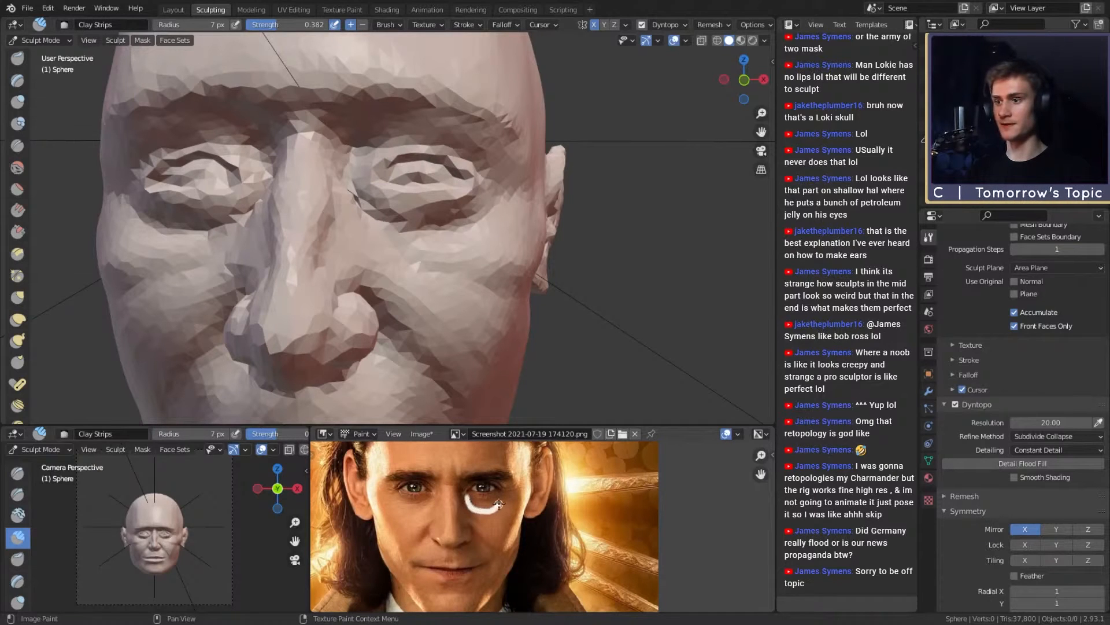
key(ctrl+z)
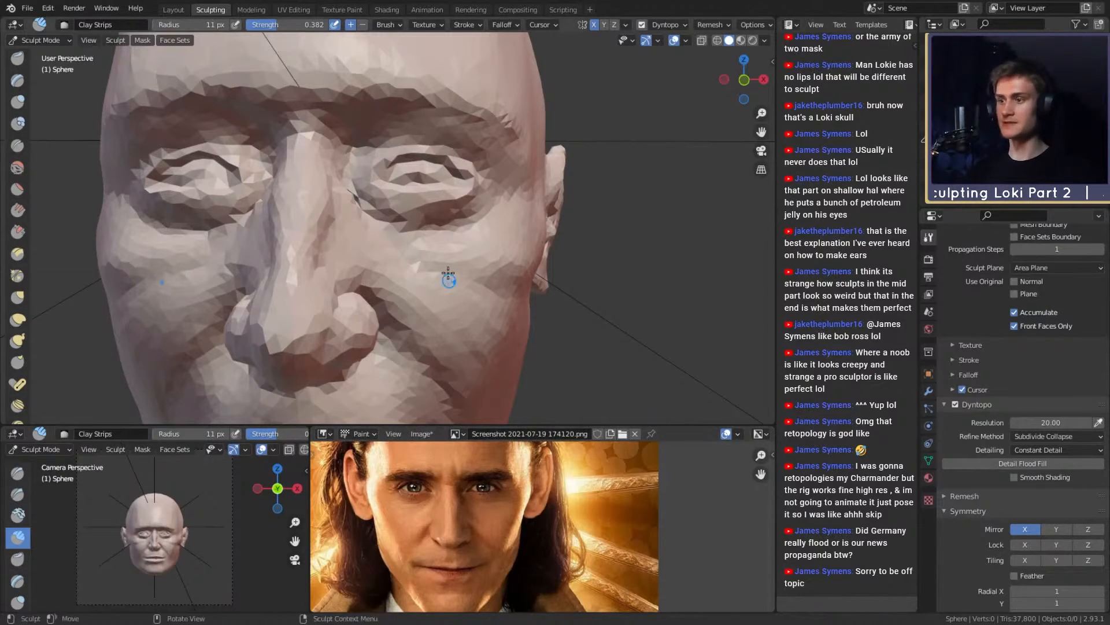
Step: Fill in the area below the lower eyelid with Clay Strips, raising the radius to 25 px and 33 px
mouse_move(446, 278)
middle_down()
mouse_move(387, 240)
mouse_move(471, 292)
mouse_move(431, 268)
middle_up()
key(f)
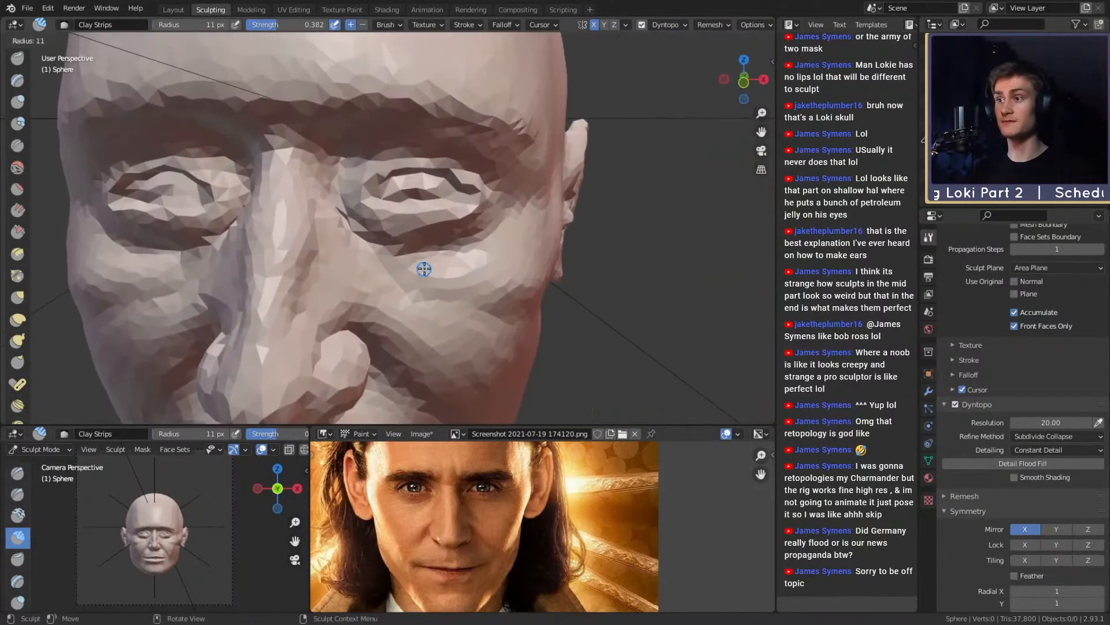
click(435, 270)
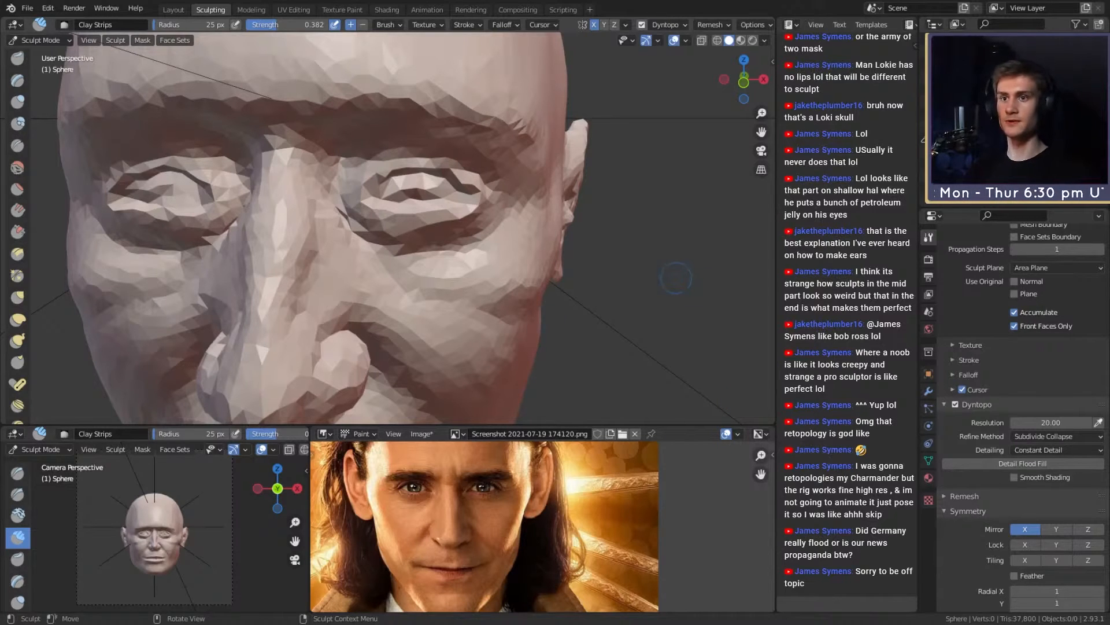
middle_drag(601, 298, 509, 238)
scroll(440, 223, up, 1)
middle_drag(417, 216, 392, 237)
key(f)
click(375, 228)
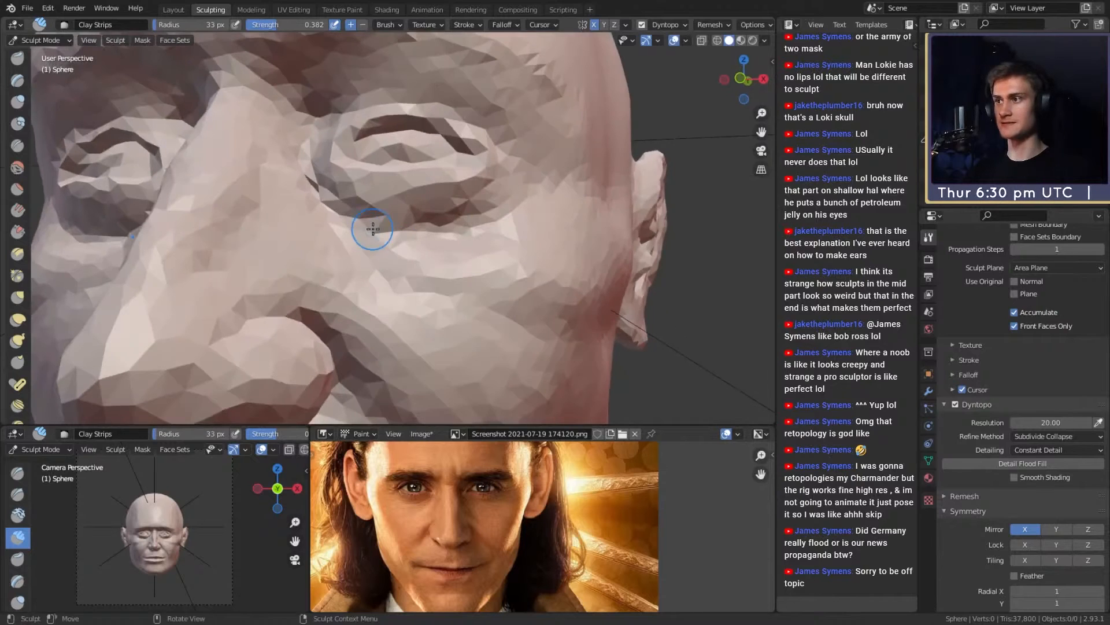
mouse_move(394, 226)
mouse_down()
mouse_move(350, 213)
mouse_move(454, 241)
mouse_move(466, 228)
mouse_move(414, 231)
mouse_move(466, 238)
mouse_up()
Step: Shape the transition from the inner under-eye area beside the nose into the cheek with Clay Strips, reducing the radius to 21 px
middle_drag(466, 238, 413, 234)
key(f)
click(370, 246)
mouse_move(369, 247)
mouse_down()
mouse_move(414, 298)
mouse_move(373, 277)
mouse_up()
mouse_move(405, 277)
middle_down()
mouse_move(355, 243)
mouse_move(436, 274)
middle_up()
key(f)
click(406, 275)
key(f)
click(417, 288)
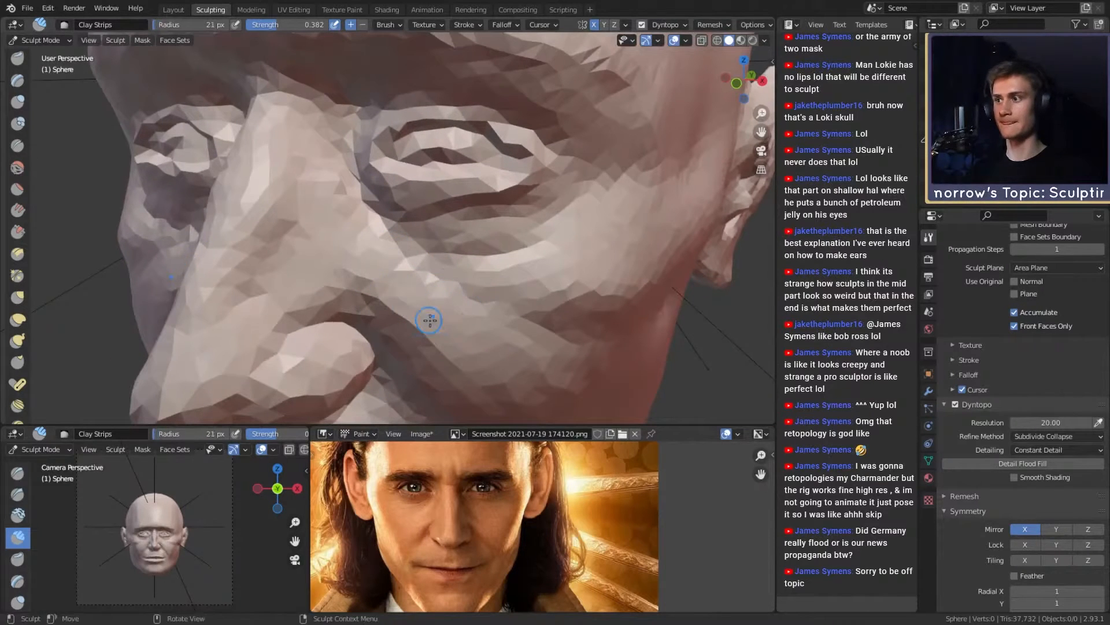
mouse_move(427, 317)
shift+middle_down()
mouse_move(474, 311)
mouse_move(475, 275)
mouse_move(454, 275)
shift+middle_up()
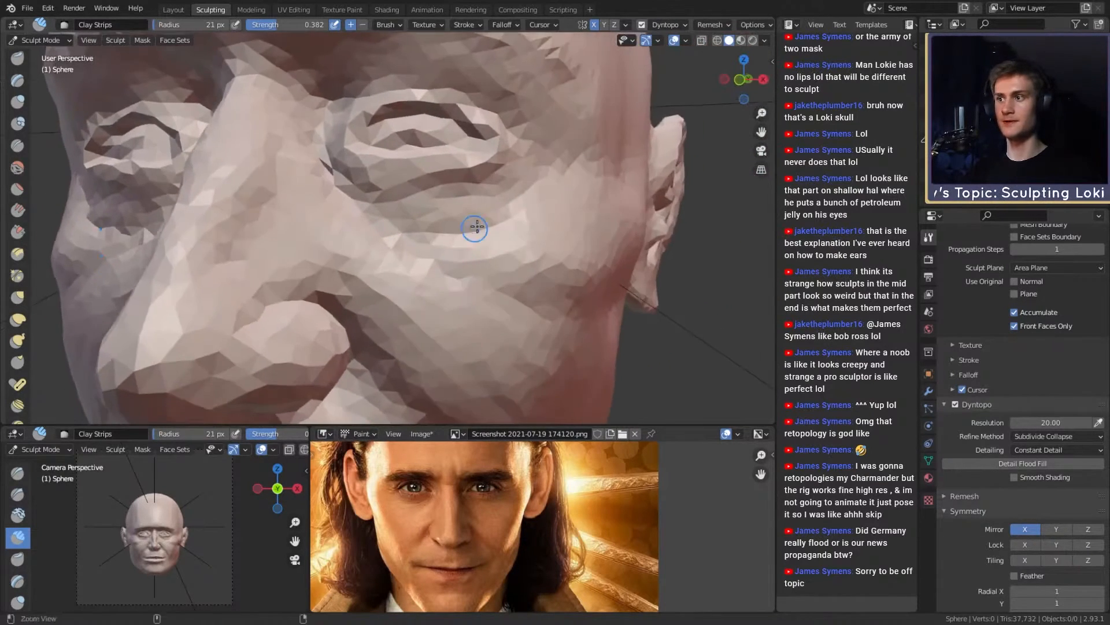
Step: Paint a 37 px mask over the under-eye and cheek folds to show their direction and undo the mask strokes
ctrl+middle_drag(476, 228, 473, 295)
mouse_move(473, 295)
middle_down()
mouse_move(454, 306)
mouse_move(500, 248)
middle_up()
key(m)
mouse_move(502, 249)
mouse_down()
mouse_move(484, 258)
mouse_move(417, 248)
mouse_move(508, 223)
mouse_move(452, 231)
mouse_up()
key(ctrl+z)
key(ctrl+z)
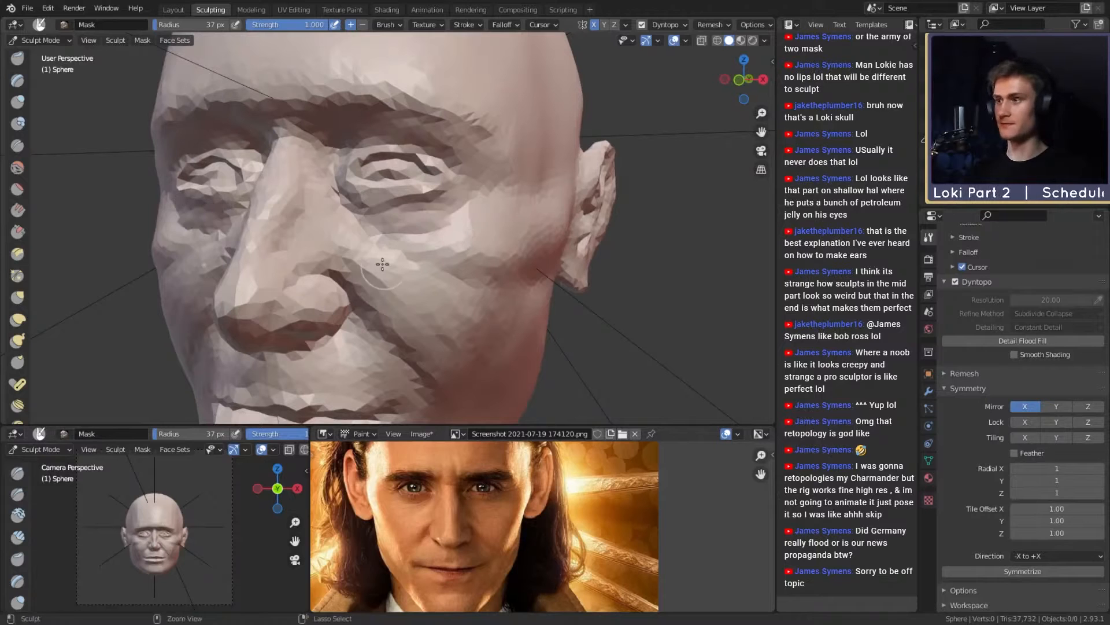
mouse_move(326, 202)
mouse_down()
mouse_move(351, 235)
mouse_move(454, 303)
mouse_move(417, 254)
mouse_up()
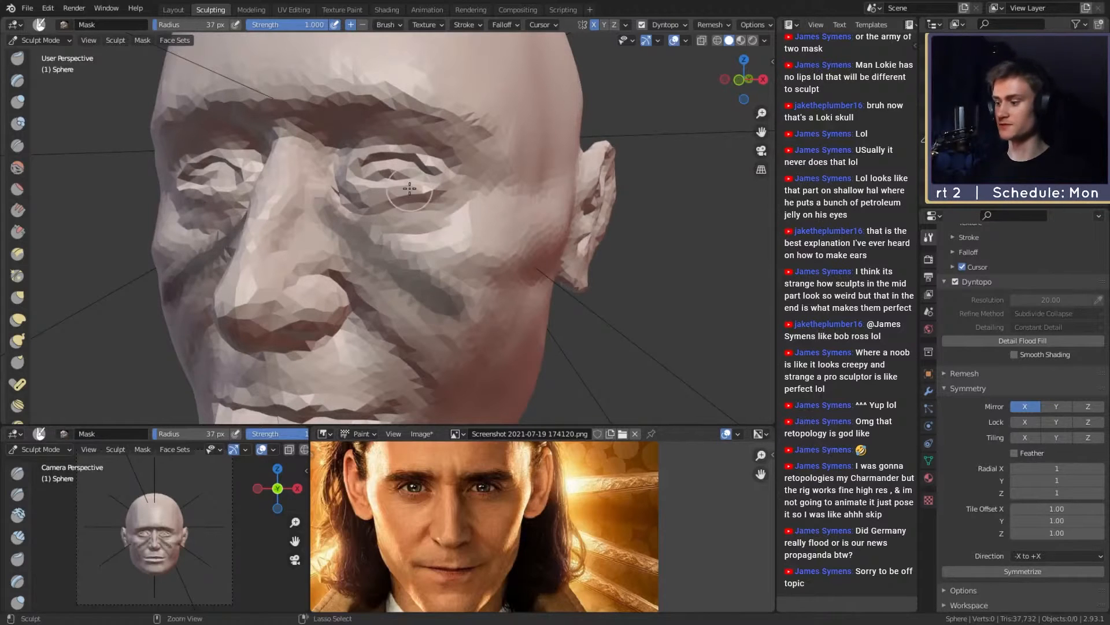
key(ctrl+z)
Step: Rework the area between the inner brow and the nose bridge with Clay Strips, enlarging the radius from 19 px to 61 px
key(shift+c)
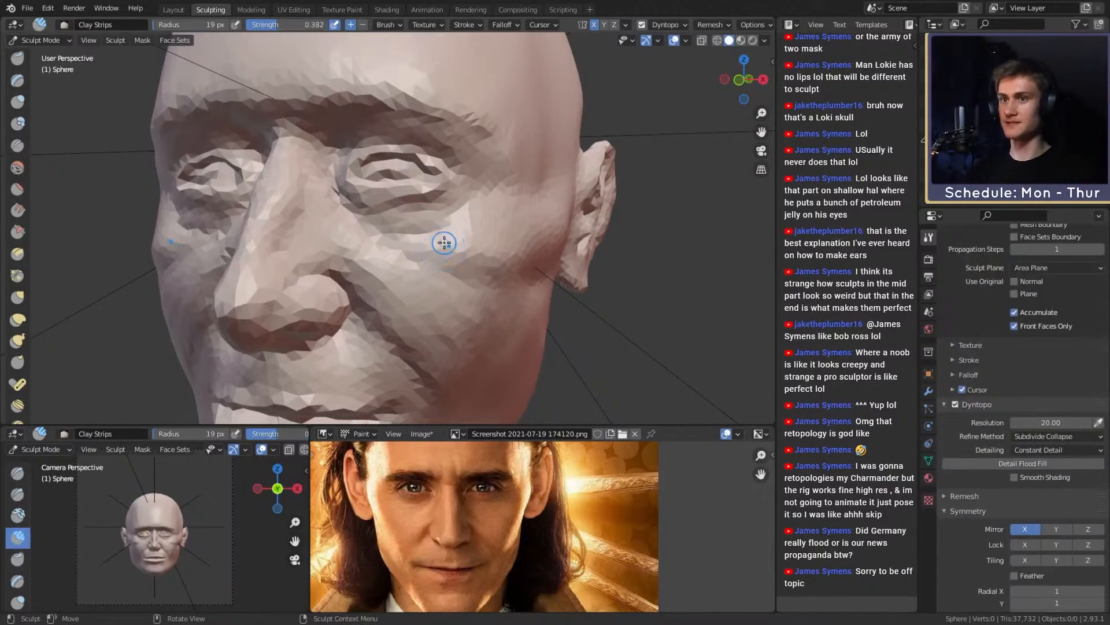
middle_drag(444, 241, 465, 272)
scroll(465, 272, up, 3)
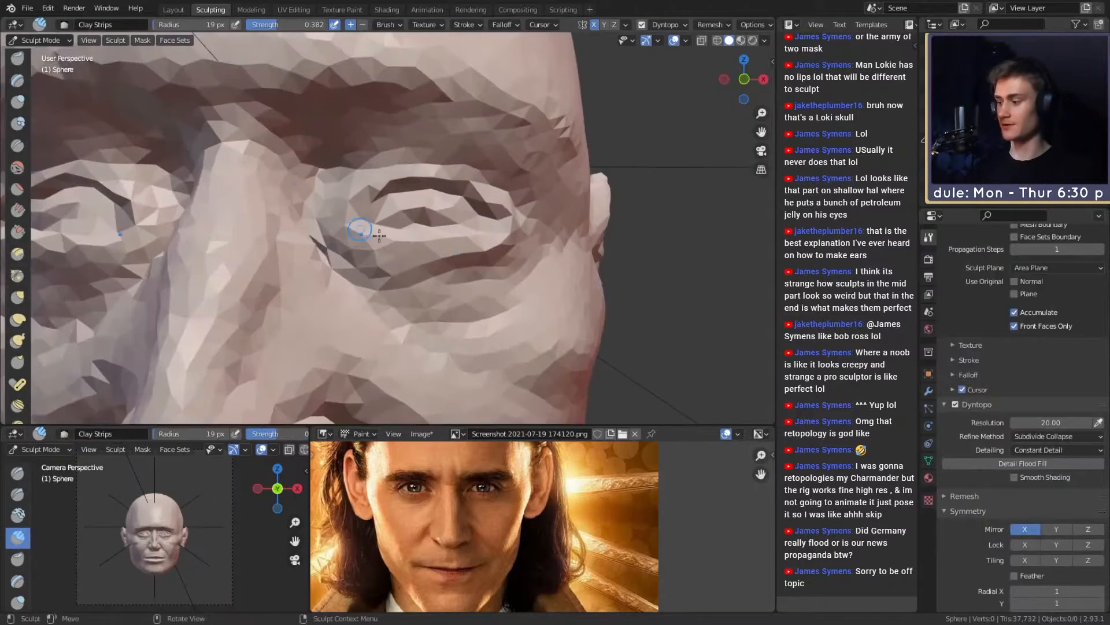
scroll(380, 236, down, 8)
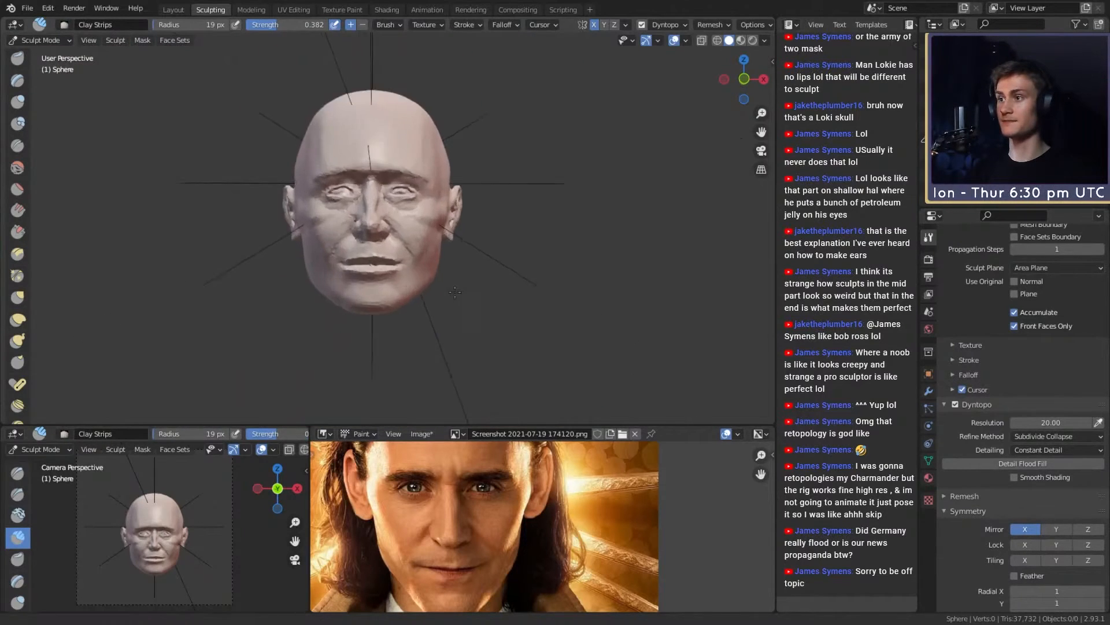
mouse_move(455, 292)
ctrl+alt+mouse_down()
mouse_move(445, 228)
mouse_move(441, 247)
mouse_move(451, 223)
mouse_move(412, 273)
mouse_move(447, 239)
ctrl+alt+mouse_up()
key(f)
click(459, 239)
mouse_move(480, 193)
middle_down()
mouse_move(499, 211)
mouse_move(455, 267)
mouse_move(414, 210)
mouse_move(437, 181)
mouse_move(455, 226)
mouse_move(432, 238)
middle_up()
key(f)
click(451, 181)
scroll(432, 238, up, 2)
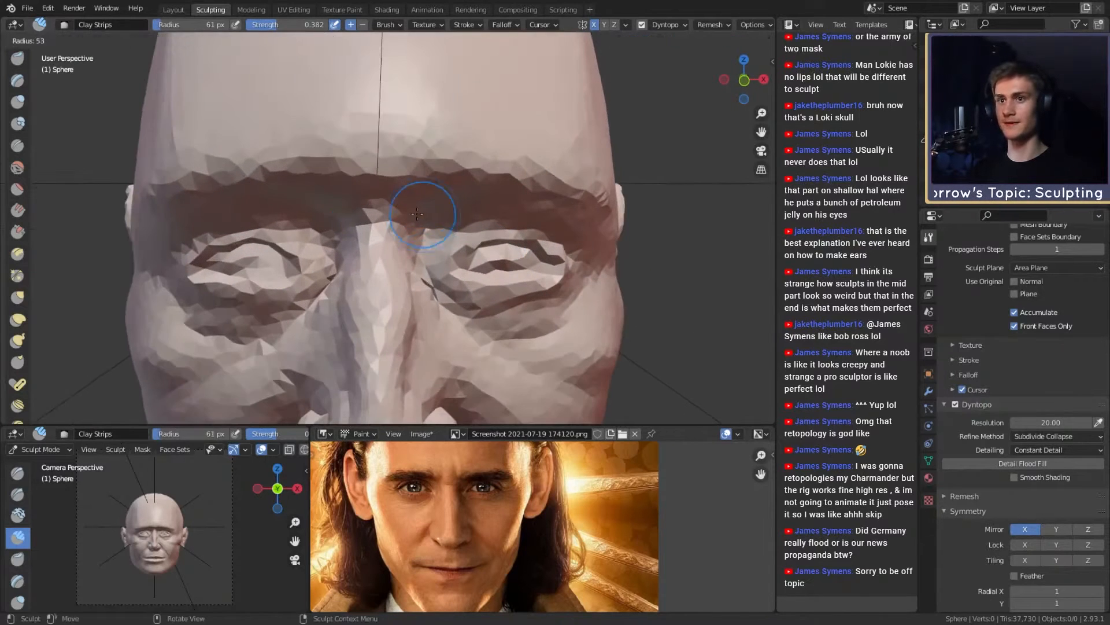
Step: Refine the inner brow area with Clay Strips at a 52 px radius and save the file loki_likeness_v1a.blend
key(shift+c)
mouse_move(417, 246)
alt+mouse_down()
mouse_move(390, 226)
mouse_move(408, 352)
mouse_move(440, 347)
mouse_move(444, 286)
mouse_move(446, 308)
alt+mouse_up()
key(c)
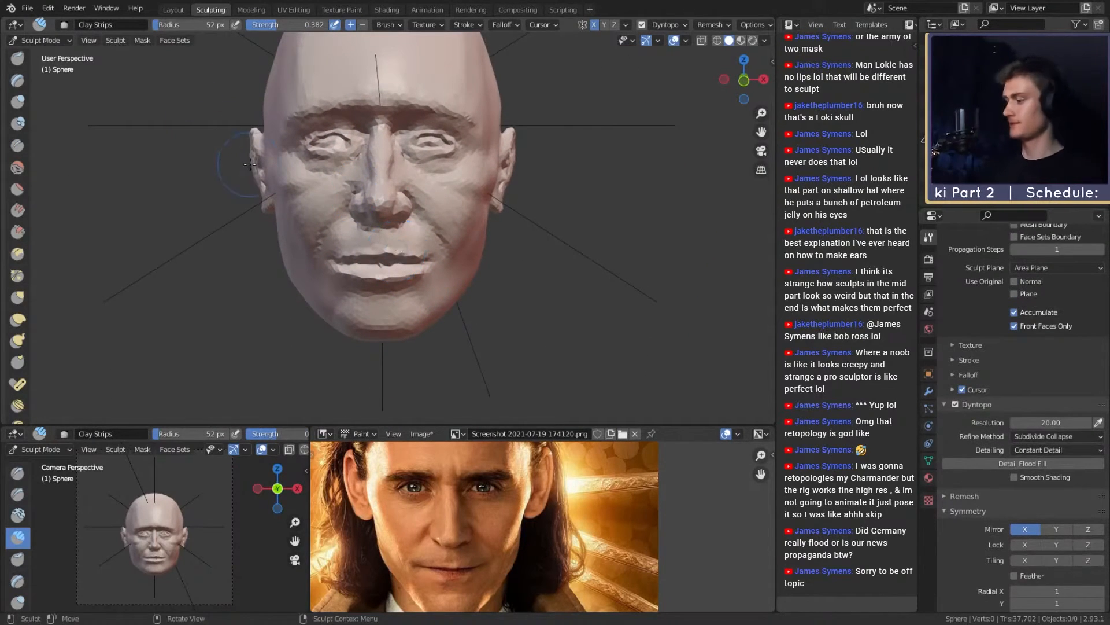
key(ctrl+s)
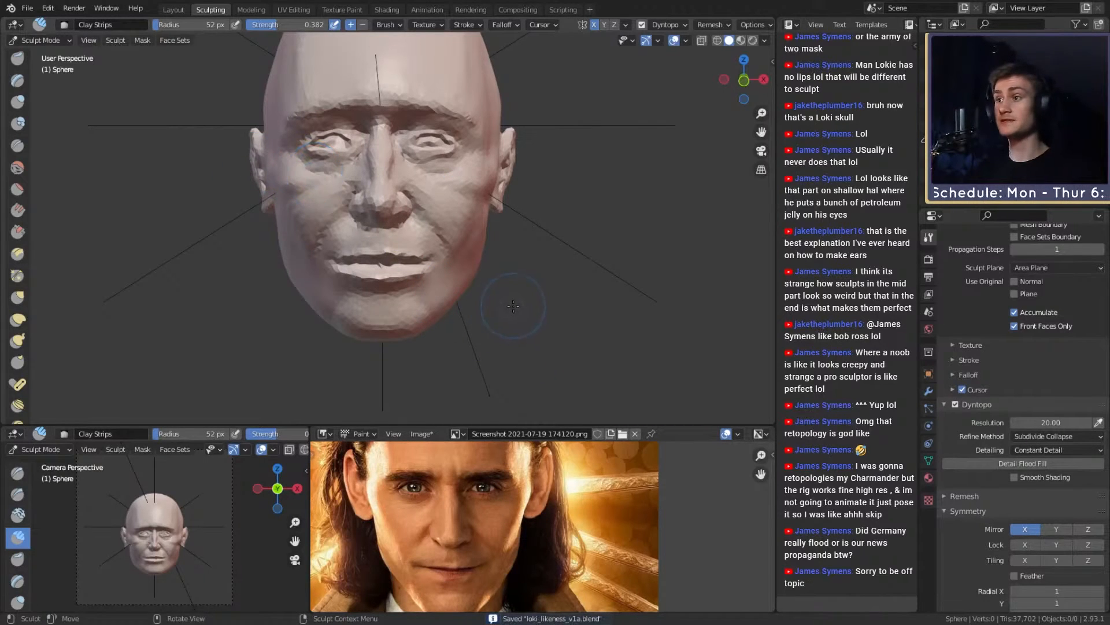
Step: Sketch the fold around the mouth corner on the reference photo with a 2 px brush and undo the strokes
mouse_move(497, 276)
alt+mouse_down()
mouse_move(511, 279)
mouse_move(509, 251)
mouse_move(492, 267)
alt+mouse_up()
key(f)
click(393, 233)
mouse_move(409, 220)
alt+mouse_down()
mouse_move(427, 247)
mouse_move(428, 223)
alt+mouse_up()
ctrl+alt+drag(429, 223, 449, 216)
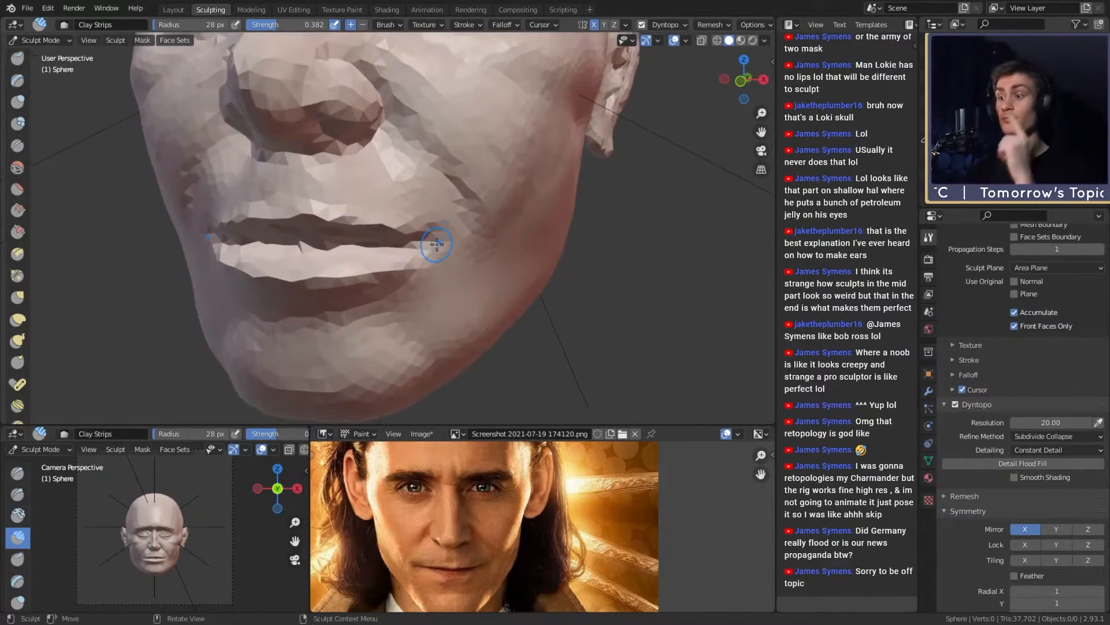
key(f)
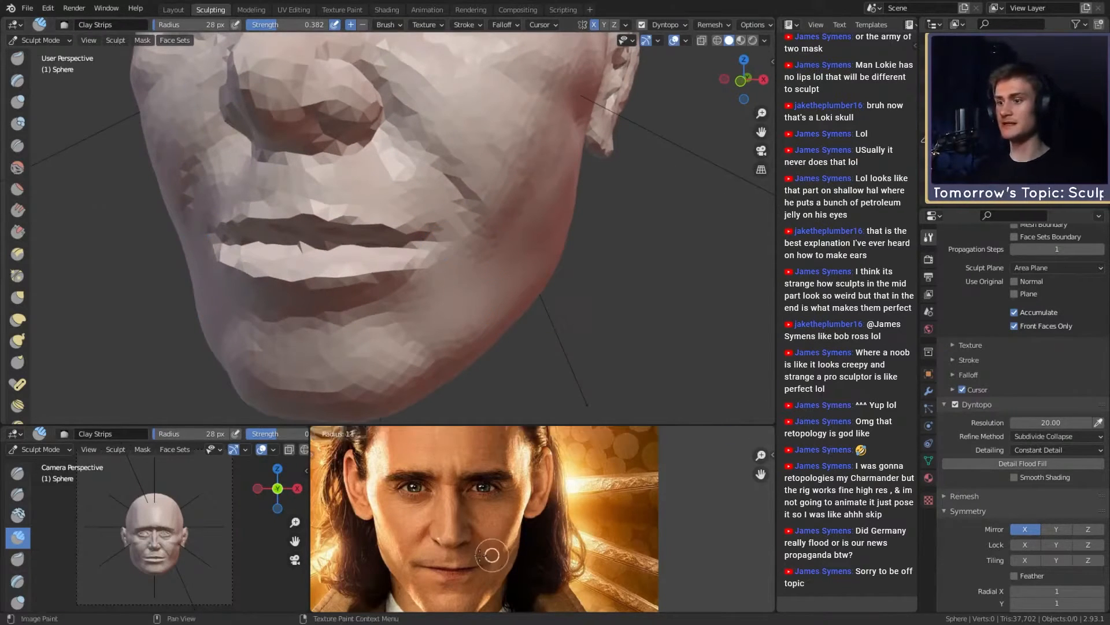
click(492, 558)
mouse_move(490, 564)
alt+mouse_down()
mouse_move(495, 501)
mouse_move(548, 504)
alt+mouse_up()
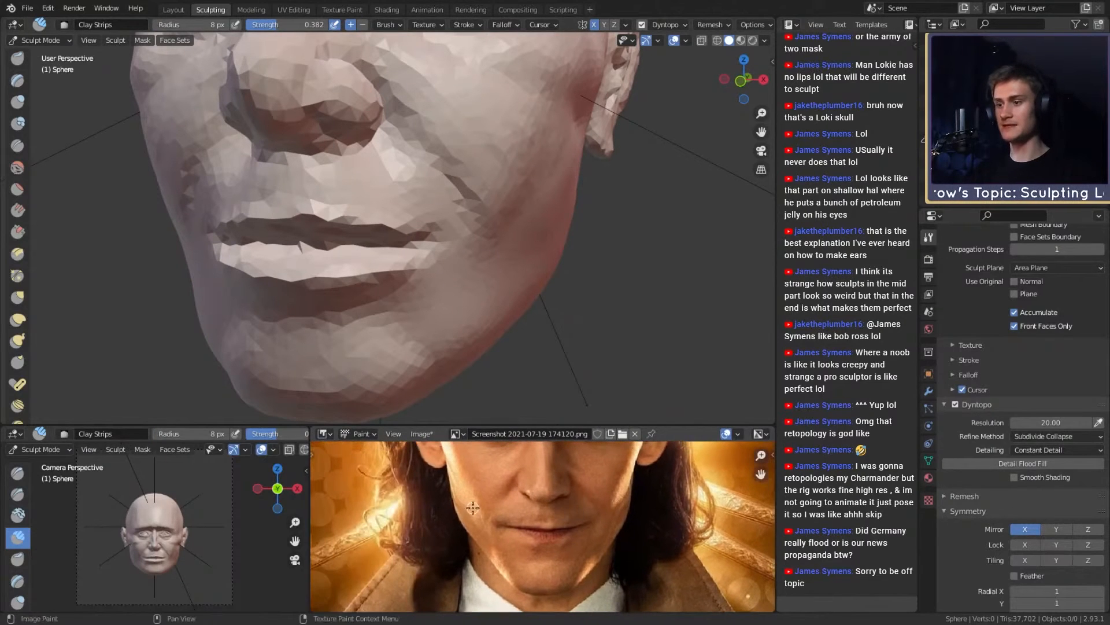
ctrl+alt+drag(476, 516, 496, 503)
key(f)
click(481, 521)
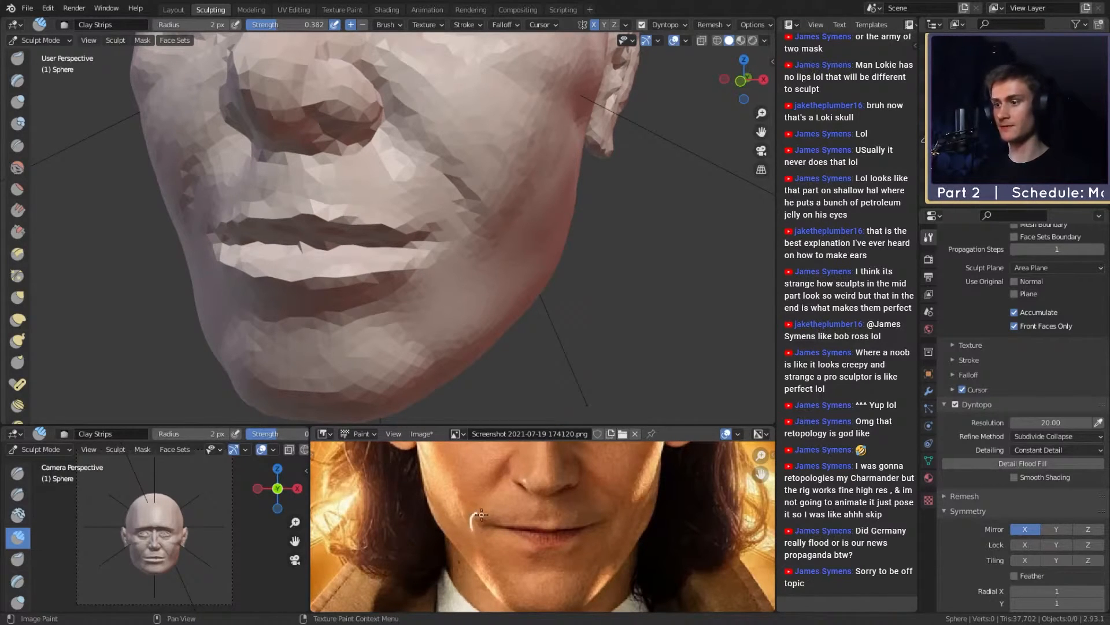
key(ctrl+z)
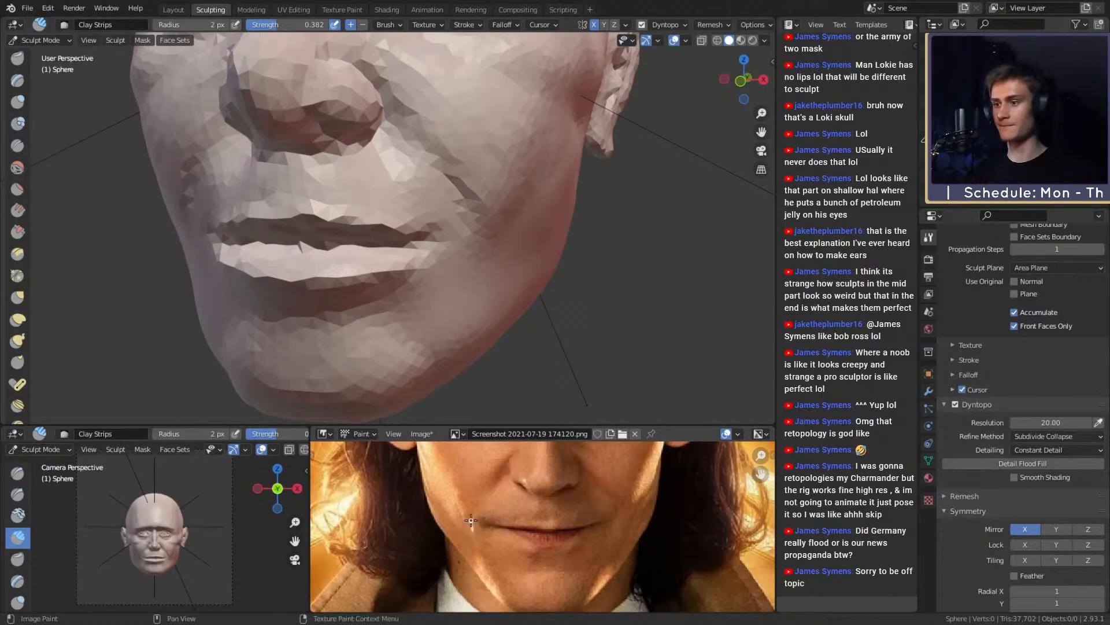
key(ctrl+z)
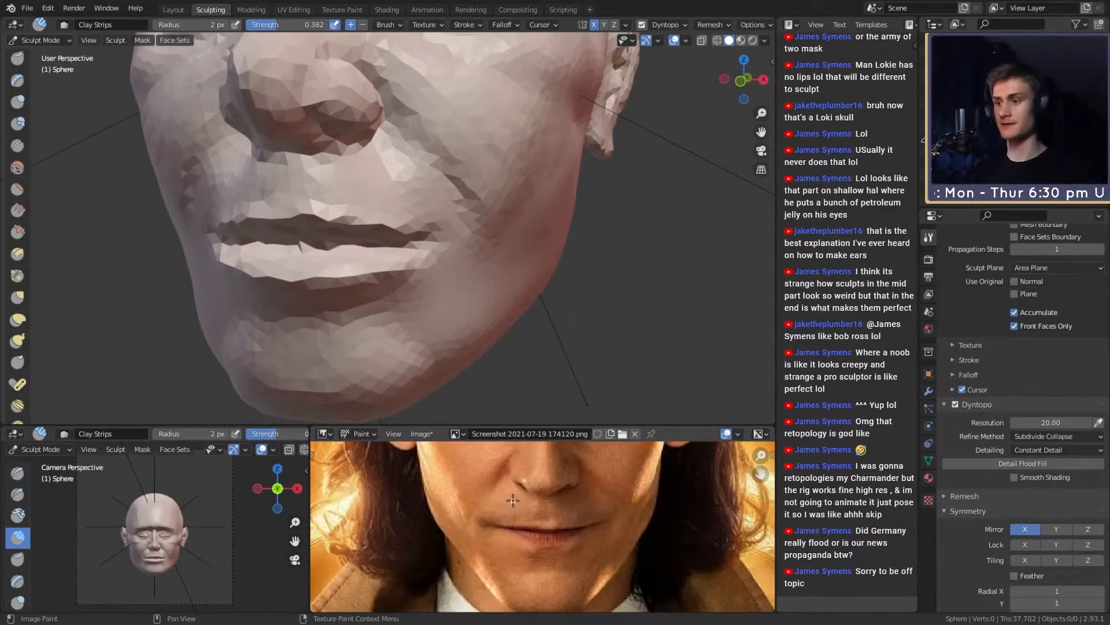
Step: Outline the smile line and the fleshy pad beside the mouth corner on the reference photo, and remove the marks
middle_drag(496, 478, 500, 506)
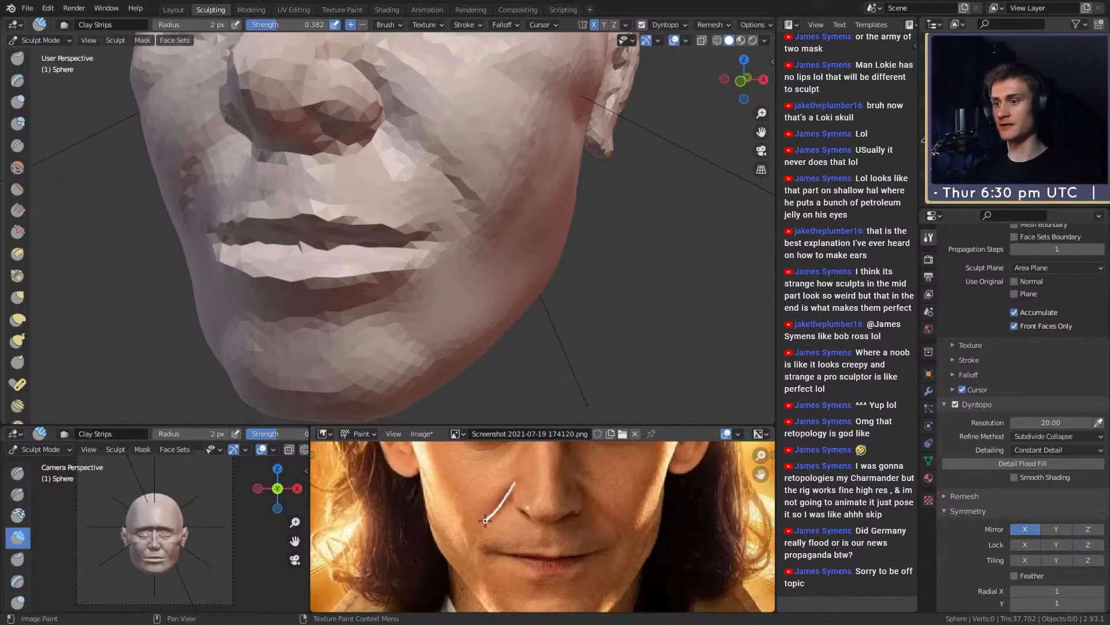
middle_drag(494, 558, 486, 520)
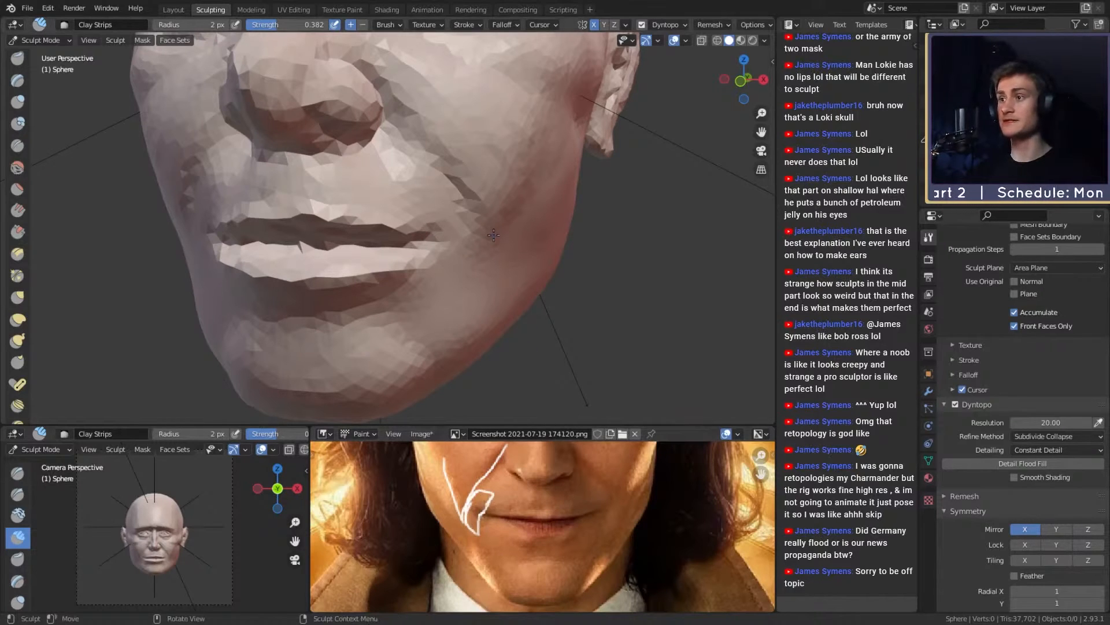
scroll(544, 532, up, 2)
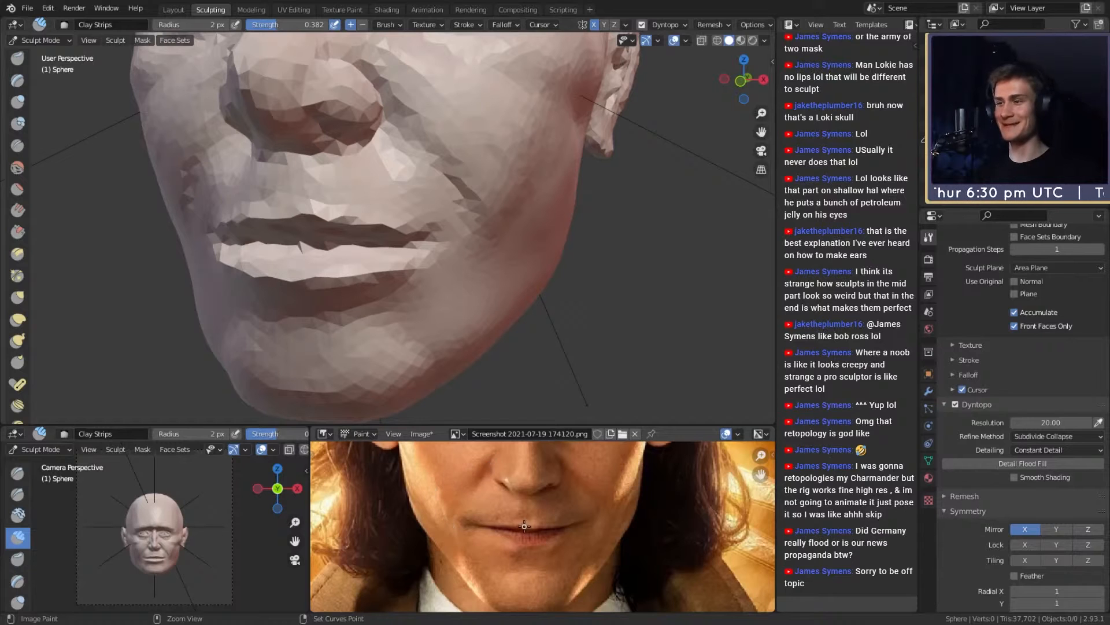
Step: Build up the skin just above the mouth corner with Clay Strips, enlarging the radius from 25 px to 42 px
middle_drag(512, 234, 536, 233)
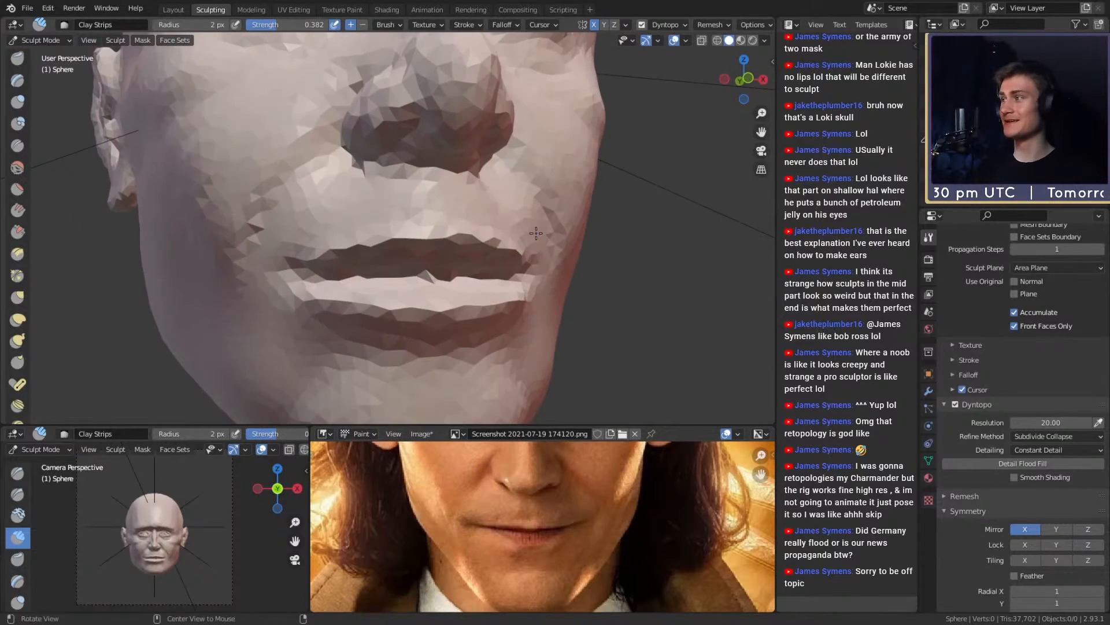
mouse_move(452, 236)
alt+mouse_down()
mouse_move(431, 238)
mouse_move(434, 260)
mouse_move(493, 223)
mouse_move(489, 279)
mouse_move(467, 300)
alt+mouse_up()
key(f)
click(463, 240)
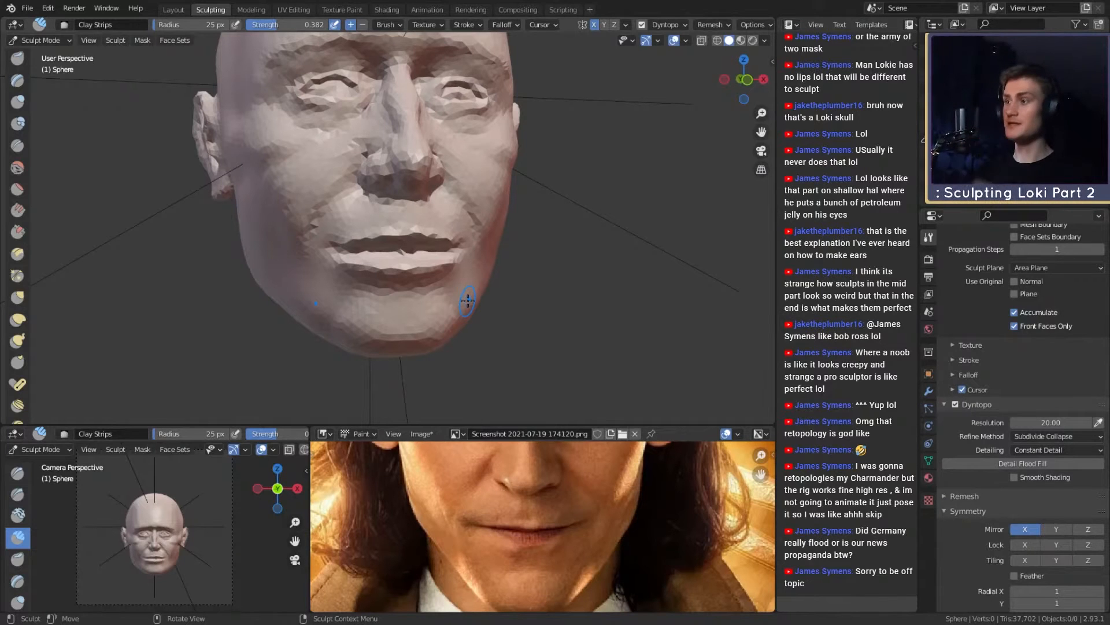
middle_drag(451, 310, 496, 293)
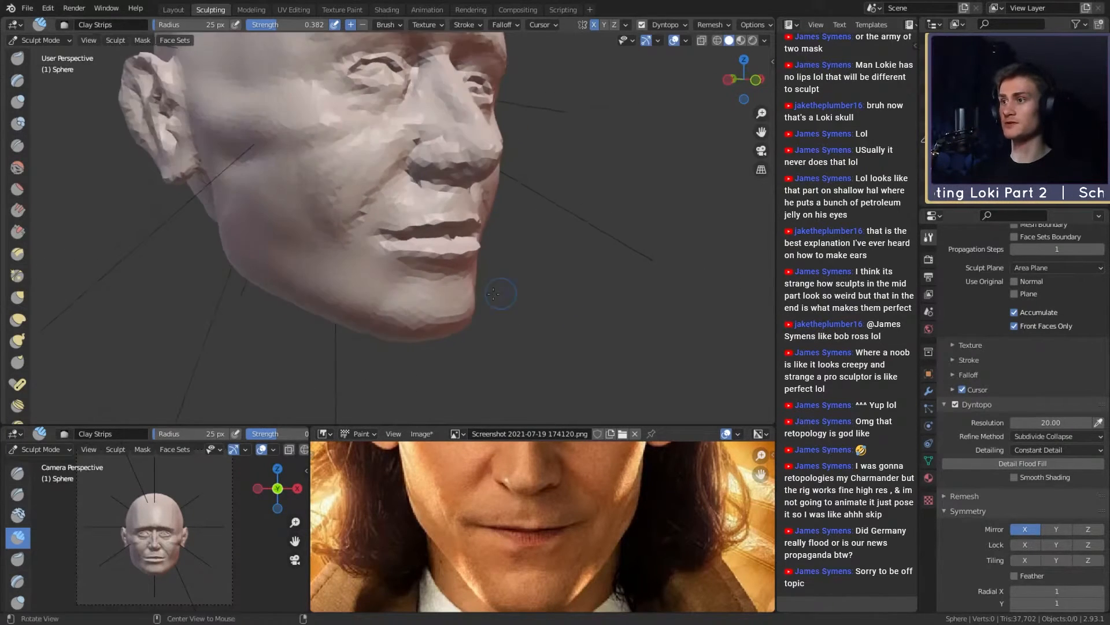
scroll(495, 293, up, 2)
key(f)
click(413, 215)
middle_drag(414, 219, 384, 218)
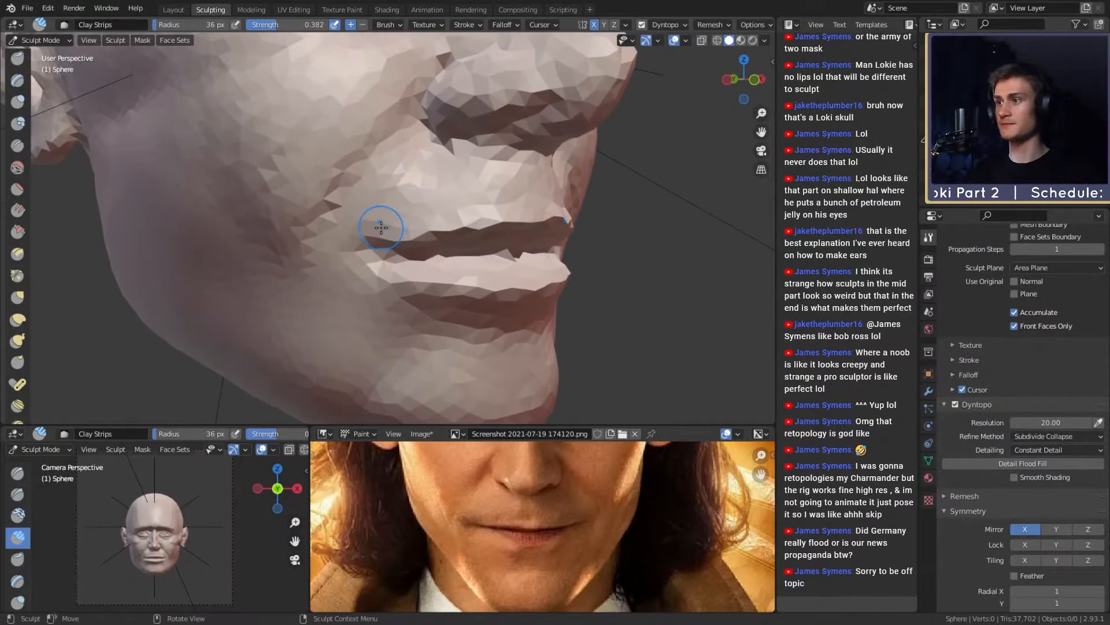
key(shift+c)
mouse_move(395, 263)
middle_down()
mouse_move(342, 253)
mouse_move(366, 223)
middle_up()
key(c)
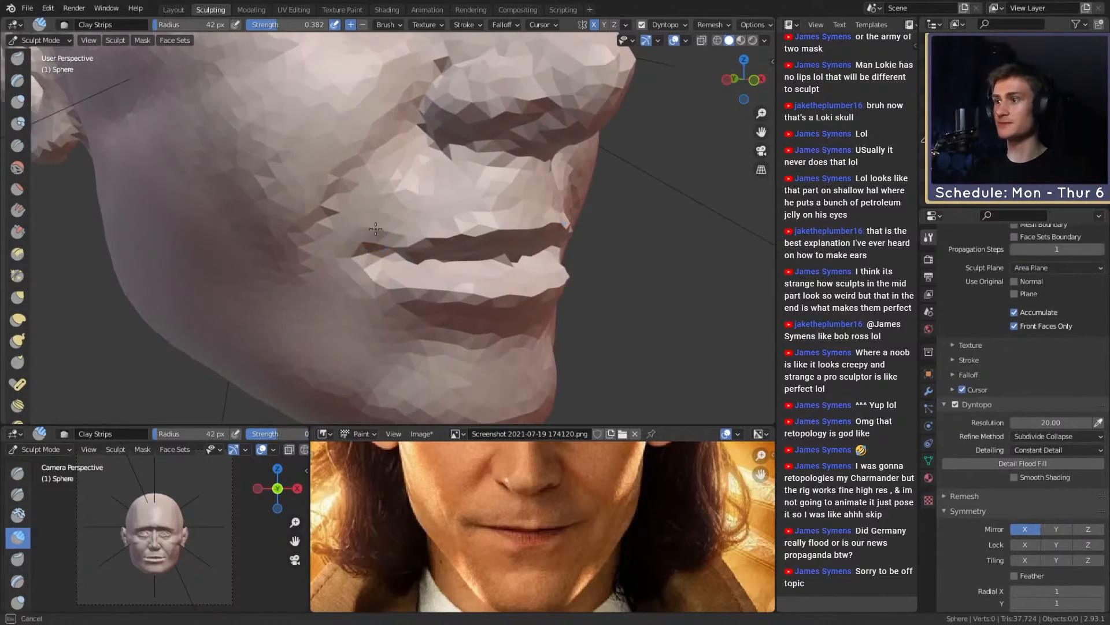
Step: Extend the mouth corner into the cheek with Clay Strips at radii of 47 px and 40 px
key(f)
drag(379, 232, 333, 250)
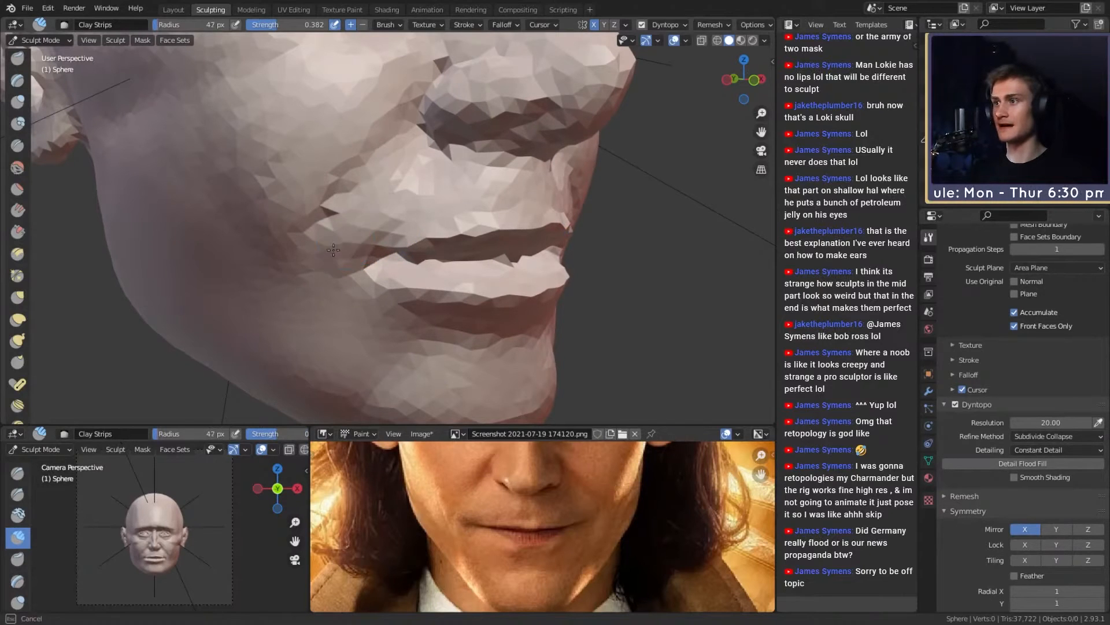
key(f)
drag(420, 222, 347, 226)
click(410, 223)
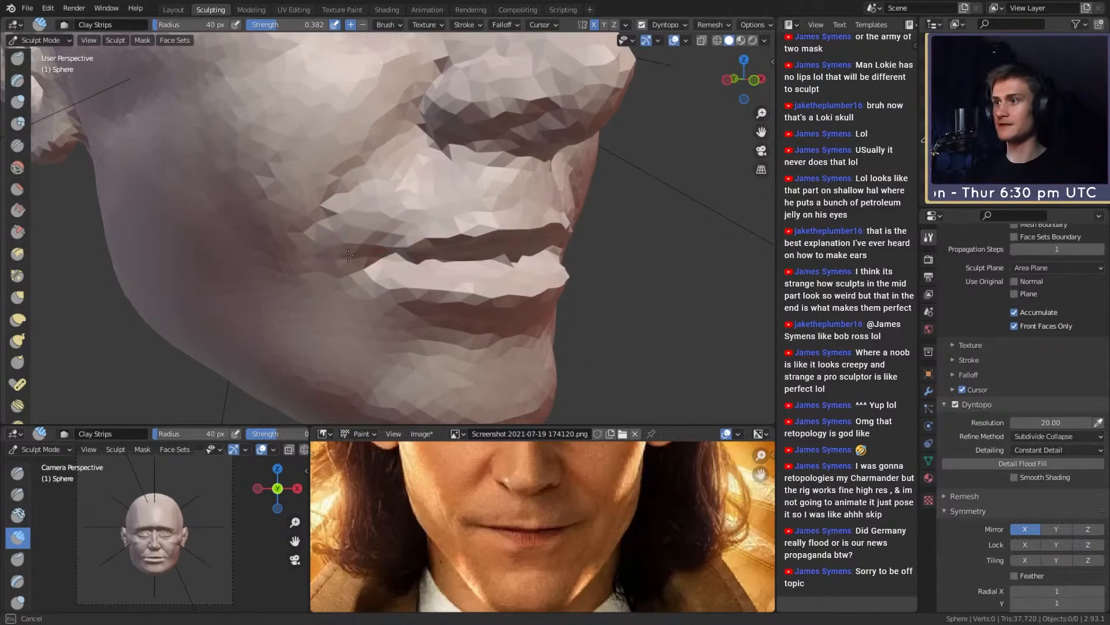
Step: Shape the mouth corner from a near-profile view with Clay Strips, setting the radius to 43 px
scroll(370, 253, down, 6)
mouse_move(376, 252)
middle_down()
mouse_move(327, 249)
mouse_move(396, 241)
middle_up()
scroll(358, 253, up, 6)
mouse_move(403, 247)
mouse_down()
mouse_move(441, 230)
mouse_move(425, 240)
mouse_up()
key(f)
click(457, 224)
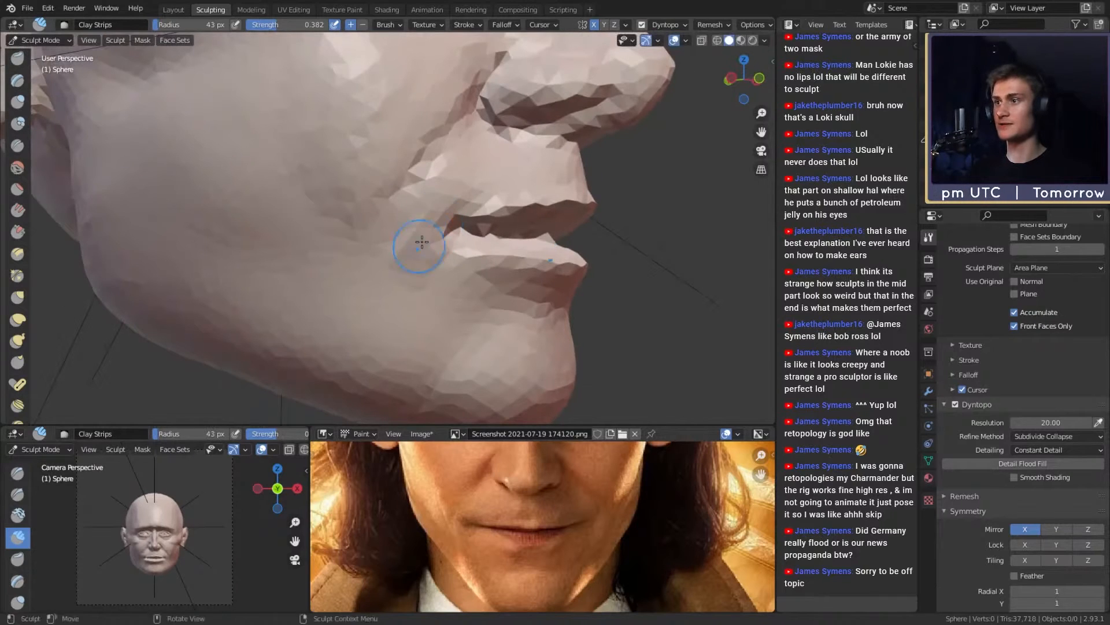
middle_drag(414, 250, 451, 297)
scroll(441, 208, down, 5)
scroll(452, 289, down, 3)
scroll(467, 233, up, 5)
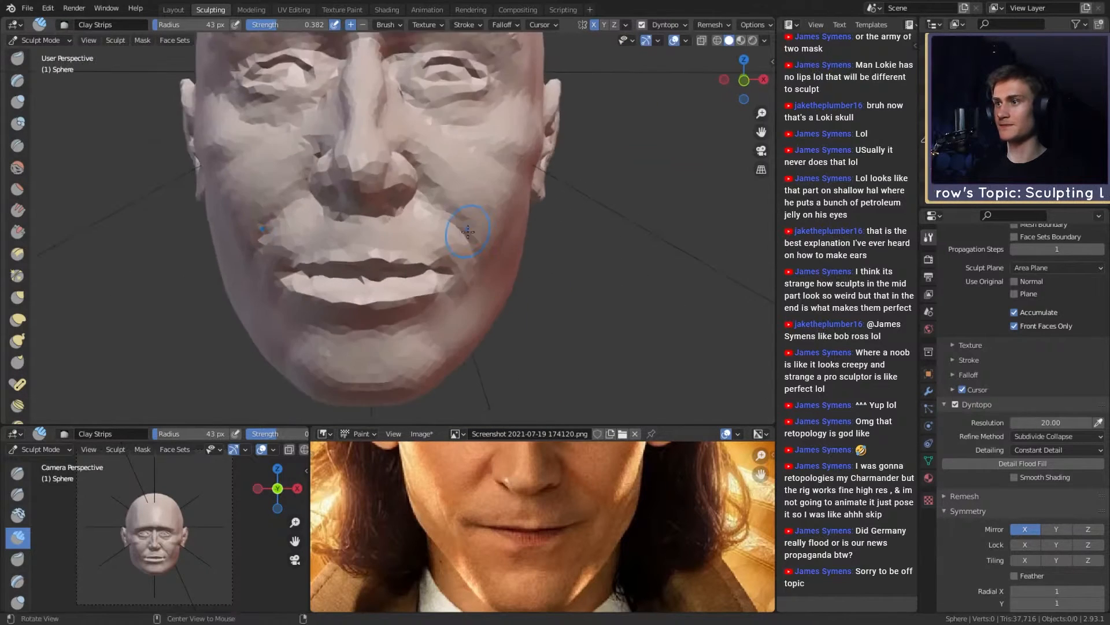
Step: Mark the area between the mouth corner and chin with a 44 px mask and clear the mask
mouse_move(468, 231)
middle_down()
mouse_move(410, 274)
mouse_move(443, 250)
middle_up()
ctrl+middle_drag(470, 191, 470, 235)
mouse_move(459, 288)
shift+middle_down()
mouse_move(470, 297)
mouse_move(471, 279)
shift+middle_up()
shift+middle_drag(482, 327, 463, 287)
mouse_move(465, 292)
ctrl+middle_down()
mouse_move(471, 256)
mouse_move(427, 259)
ctrl+middle_up()
key(f)
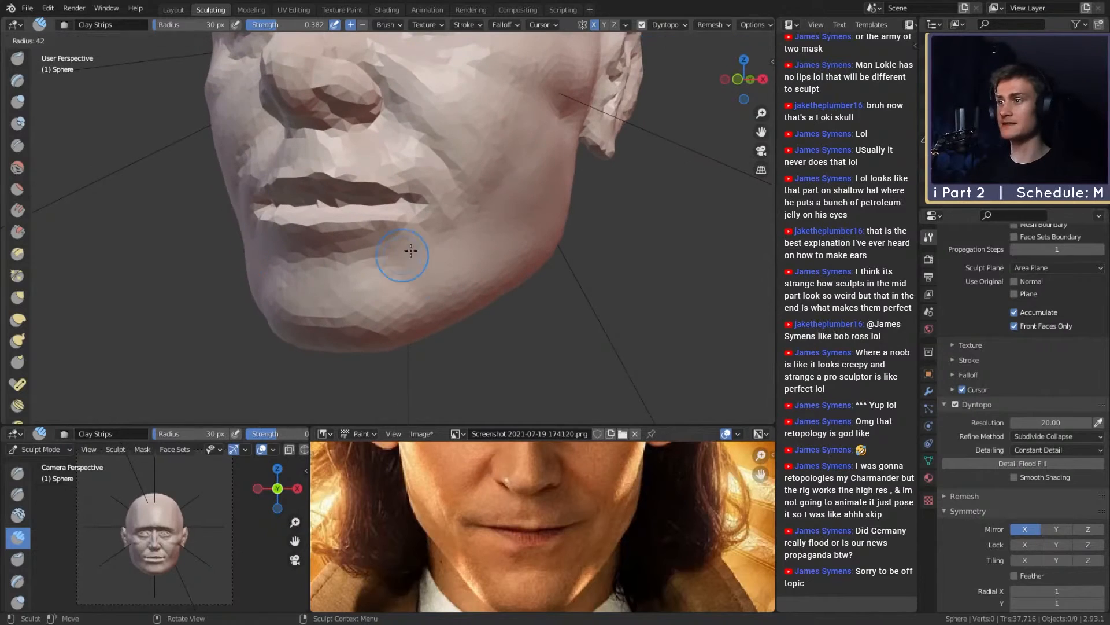
click(421, 280)
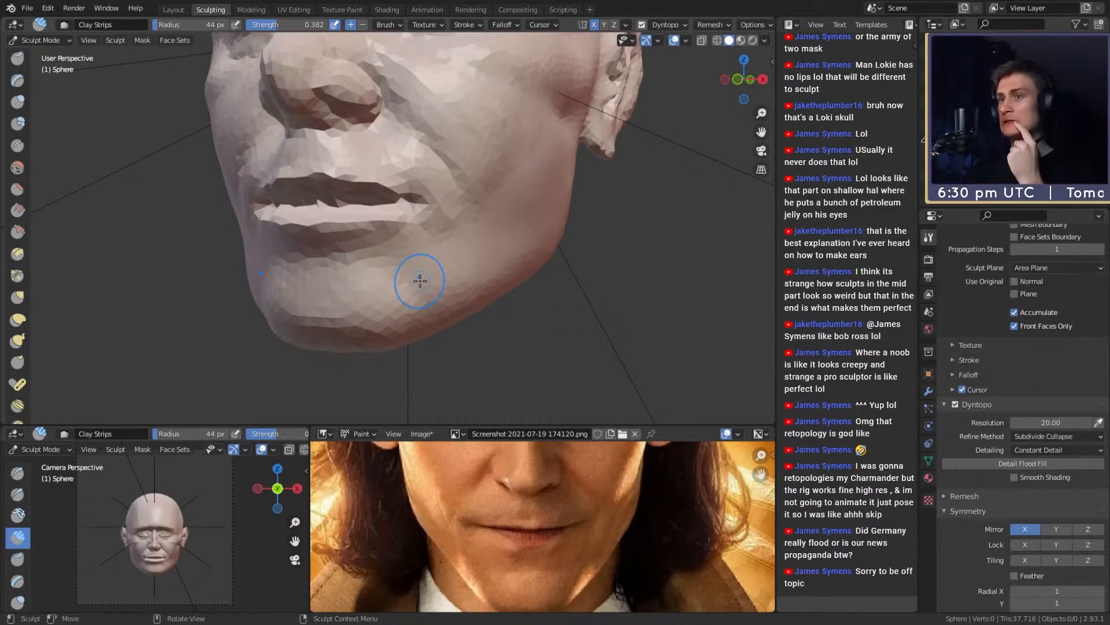
key(m)
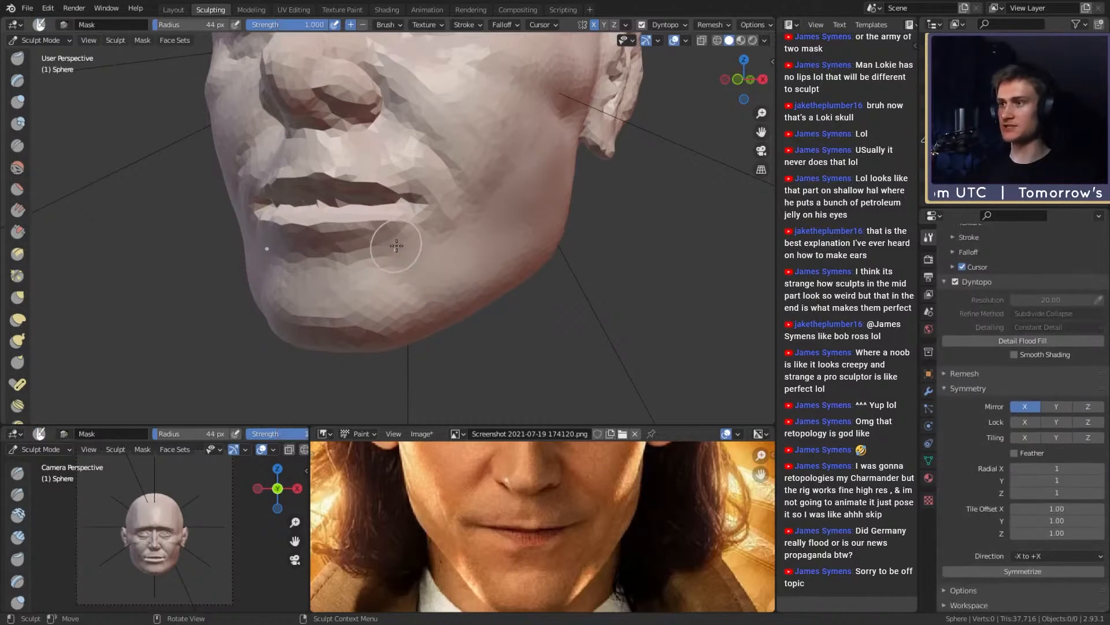
mouse_move(403, 240)
mouse_down()
mouse_move(400, 226)
mouse_move(422, 279)
mouse_up()
key(alt+m)
Step: Sculpt the form running from below the mouth corner toward the chin with Clay Strips at a 48 px radius
mouse_move(467, 280)
middle_down()
mouse_move(566, 263)
mouse_move(473, 245)
middle_up()
scroll(473, 245, up, 2)
key(c)
key(f)
click(461, 249)
mouse_move(462, 238)
mouse_down()
mouse_move(481, 228)
mouse_move(473, 240)
mouse_up()
middle_drag(473, 238, 462, 236)
mouse_move(456, 227)
mouse_down()
mouse_move(418, 236)
mouse_move(477, 255)
mouse_move(486, 313)
mouse_up()
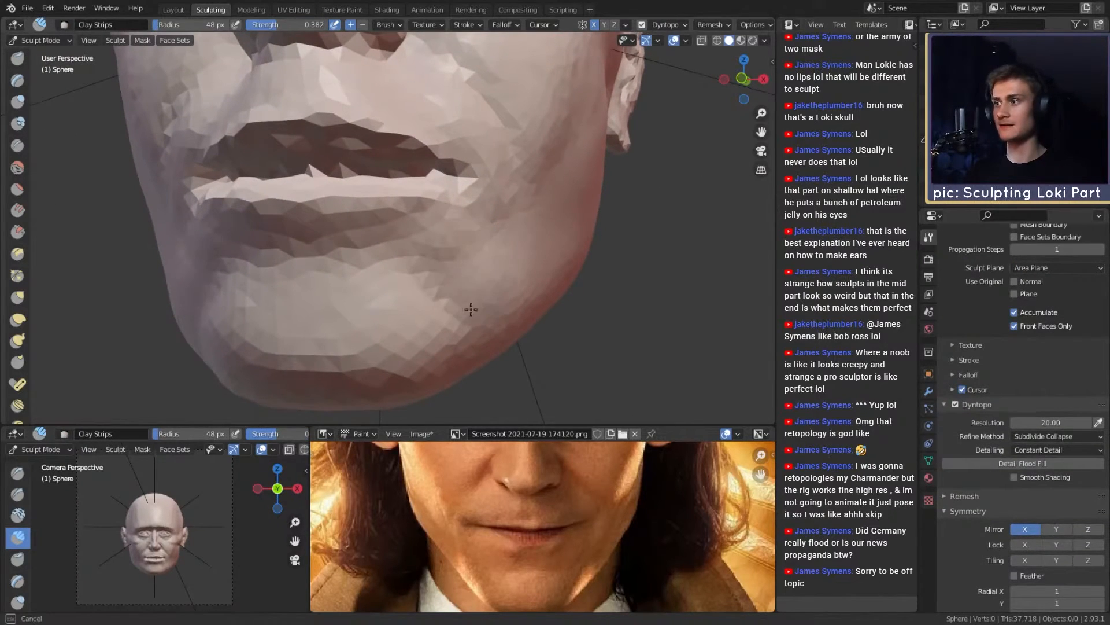
mouse_move(410, 223)
mouse_down()
mouse_move(435, 258)
mouse_move(499, 282)
mouse_move(524, 262)
mouse_up()
mouse_move(457, 251)
mouse_down()
mouse_move(389, 257)
mouse_move(420, 255)
mouse_move(441, 285)
mouse_up()
Step: Refine the area below the mouth corner with Clay Strips at 37 px, then enlarge the radius to 151 px for the lower cheek
key(f)
click(415, 244)
drag(399, 231, 448, 283)
key(f)
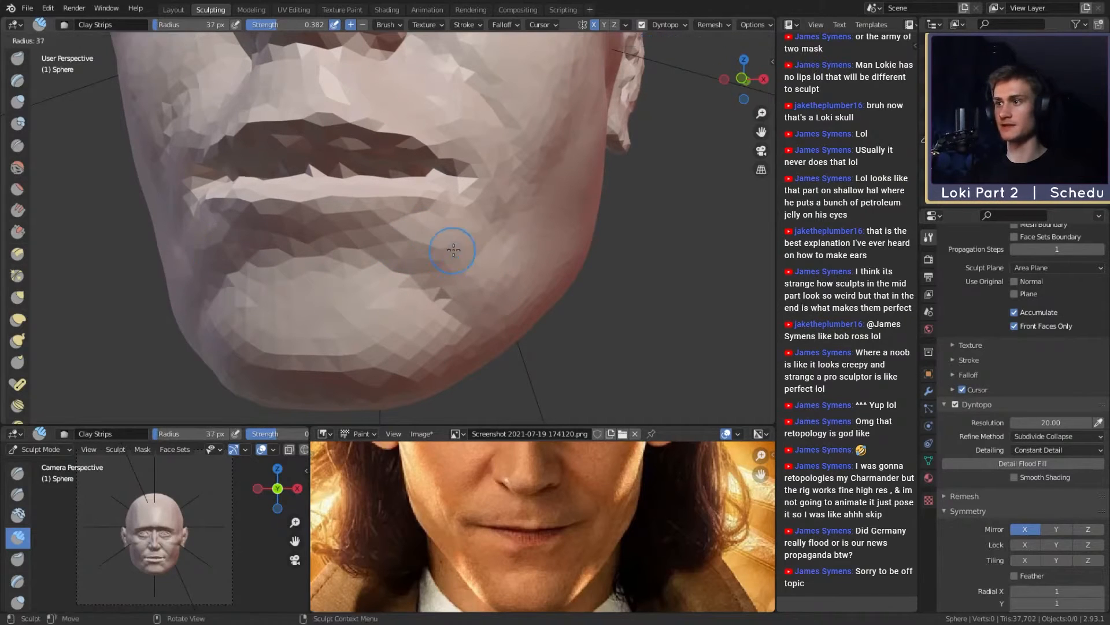
click(539, 251)
mouse_move(497, 255)
mouse_down()
mouse_move(484, 275)
mouse_move(500, 324)
mouse_up()
mouse_move(509, 178)
ctrl+alt+mouse_down()
mouse_move(470, 296)
mouse_move(484, 305)
mouse_move(457, 306)
mouse_move(453, 273)
ctrl+alt+mouse_up()
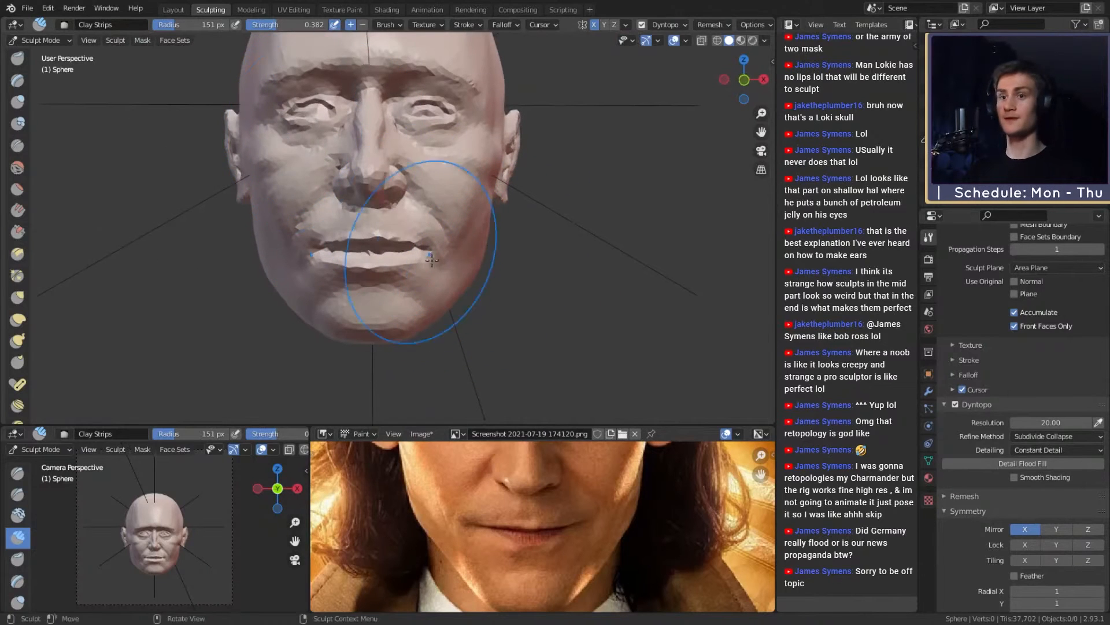
Step: Try a Clay Strips stroke down the lower cheek and jaw at a 79 px radius and undo it
alt+drag(482, 309, 439, 288)
ctrl+alt+drag(438, 288, 459, 275)
key(f)
click(481, 265)
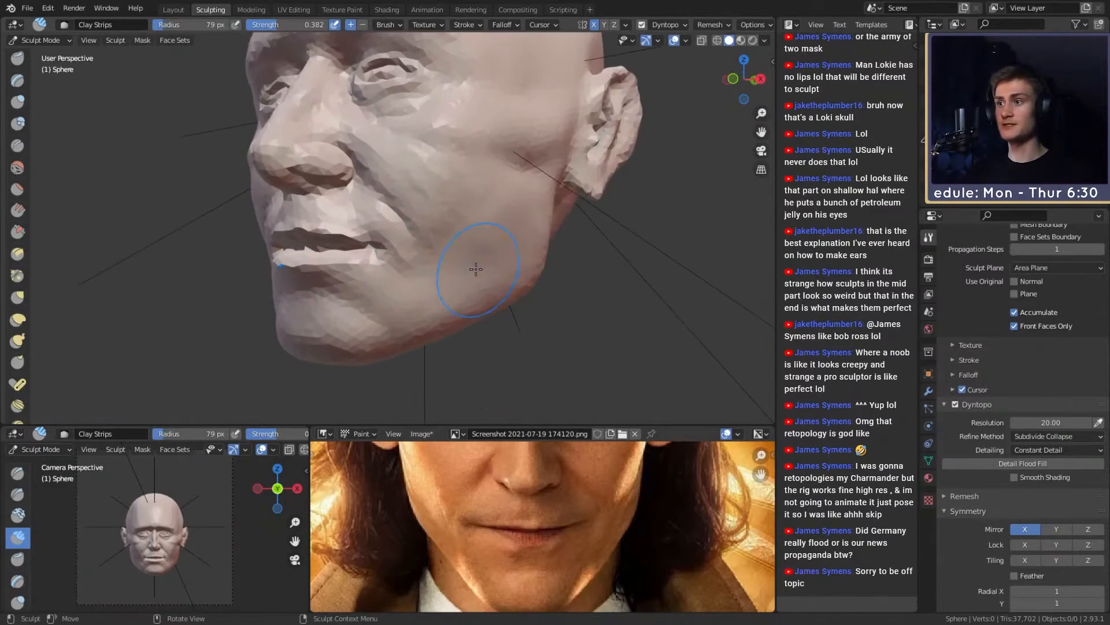
mouse_move(500, 210)
mouse_down()
mouse_move(450, 267)
mouse_move(527, 270)
mouse_up()
key(ctrl+z)
Step: Switch to the Grab brush with a 44 px radius for adjusting the lower face
key(f)
click(483, 278)
mouse_move(527, 271)
middle_down()
mouse_move(494, 303)
mouse_move(449, 307)
mouse_move(441, 265)
mouse_move(482, 269)
mouse_move(449, 285)
mouse_move(491, 283)
middle_up()
key(g)
scroll(449, 285, down, 4)
scroll(478, 287, up, 1)
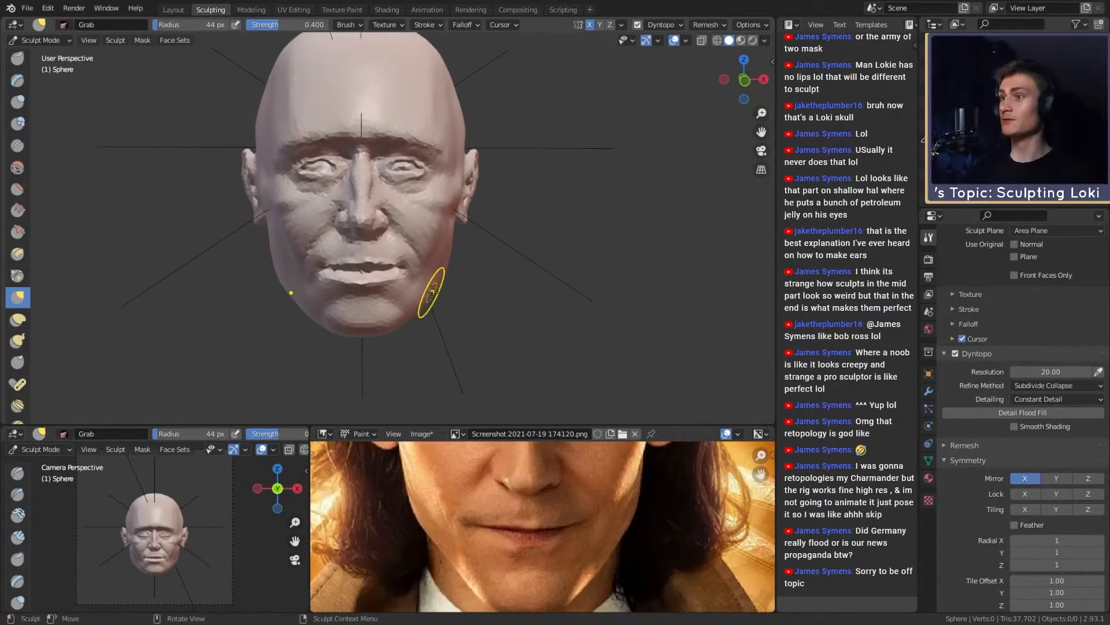
Step: Save the file and bring the whole face of the reference photo into view
click(27, 8)
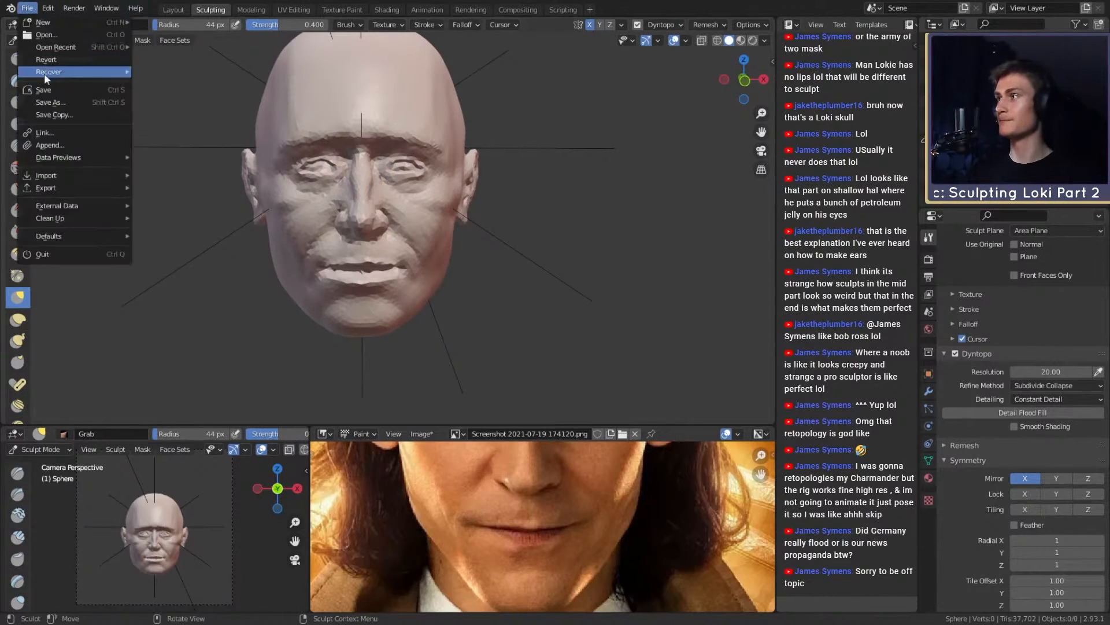
click(44, 89)
scroll(510, 517, down, 5)
scroll(531, 535, up, 4)
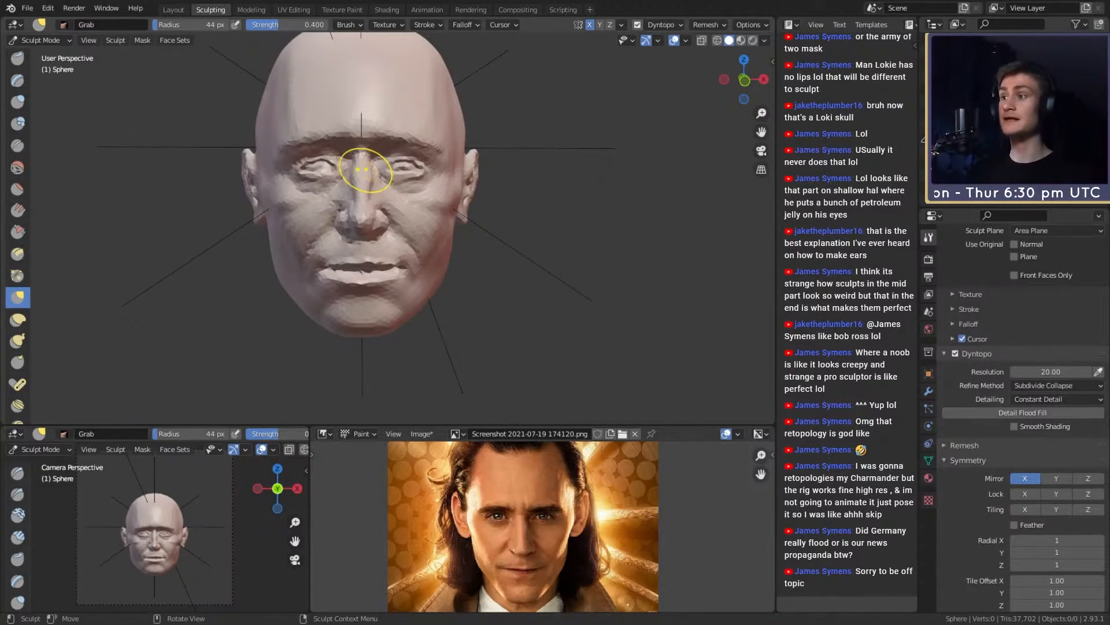
click(28, 8)
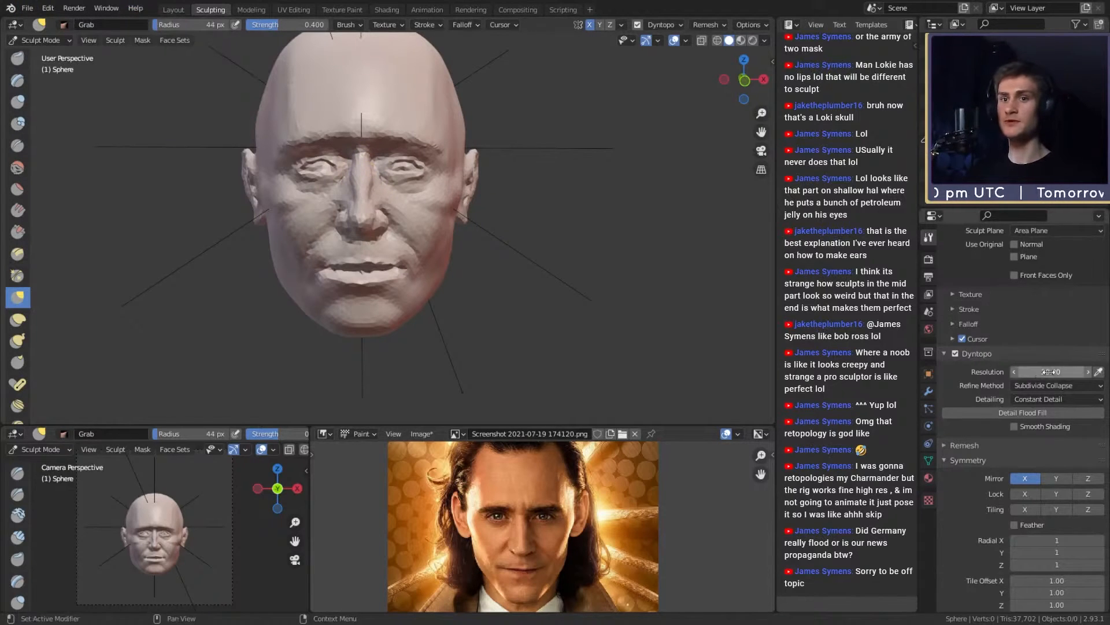
Step: Adjust the cheek and jaw outline with the Grab brush, enlarging the radius to 120 px
scroll(443, 211, up, 3)
shift+middle_drag(431, 194, 435, 233)
scroll(425, 244, down, 4)
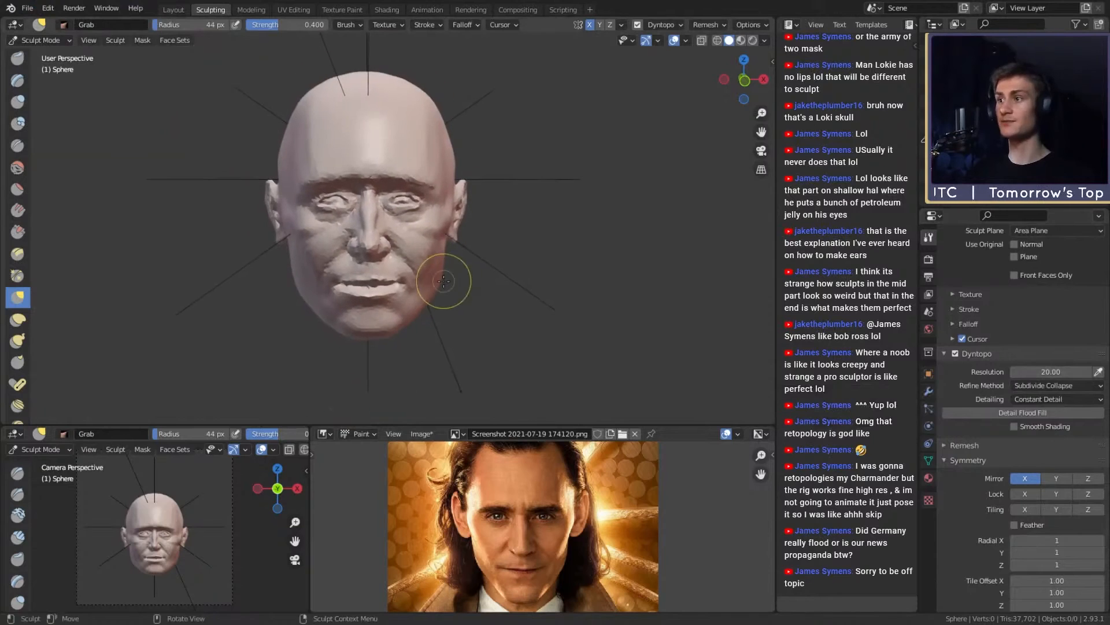
middle_drag(567, 334, 564, 328)
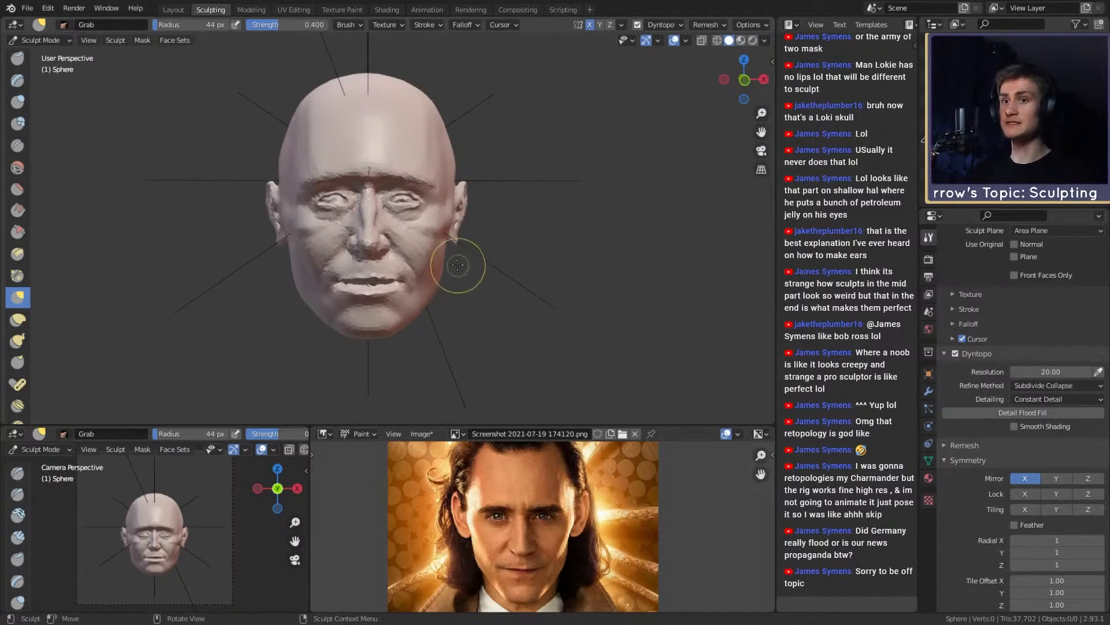
key(f)
click(501, 264)
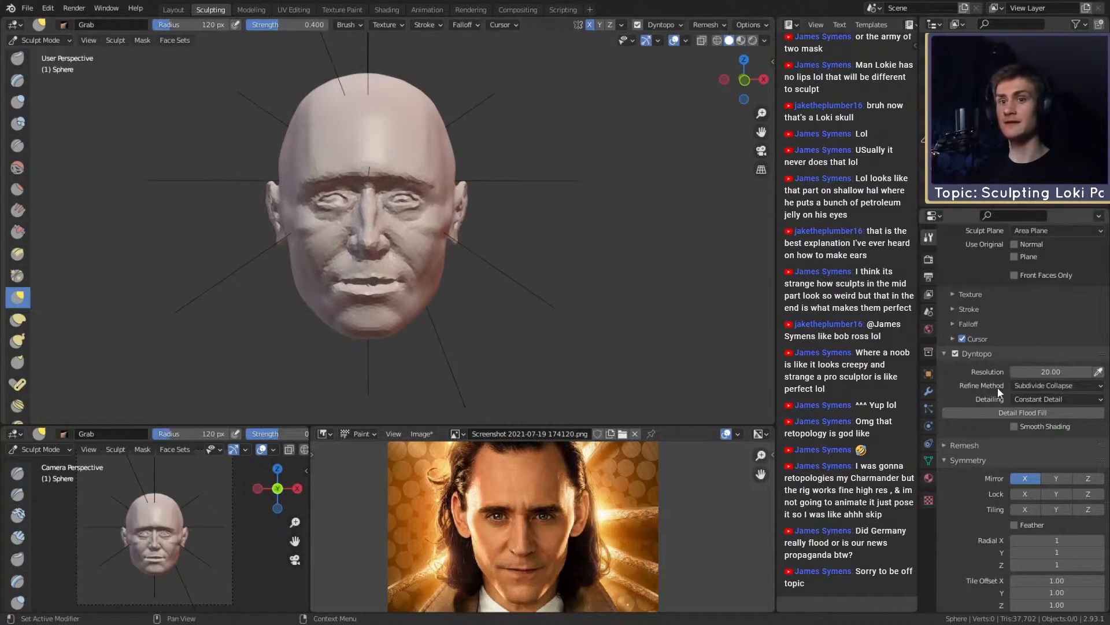
mouse_move(520, 225)
middle_down()
mouse_move(478, 249)
mouse_move(500, 253)
mouse_move(456, 250)
mouse_move(487, 246)
middle_up()
scroll(489, 241, up, 2)
key(f)
click(518, 255)
key(f)
click(475, 251)
Step: Adjust the overall width of the face with the Grab brush, enlarging the radius to 254 px
scroll(489, 260, down, 3)
middle_drag(493, 291, 471, 277)
scroll(480, 279, up, 2)
key(f)
click(421, 273)
mouse_move(389, 265)
middle_down()
mouse_move(413, 275)
mouse_move(457, 265)
middle_up()
scroll(459, 261, up, 1)
mouse_move(460, 260)
shift+middle_down()
mouse_move(460, 246)
mouse_move(447, 249)
shift+middle_up()
key(f)
click(469, 248)
key(f)
click(613, 238)
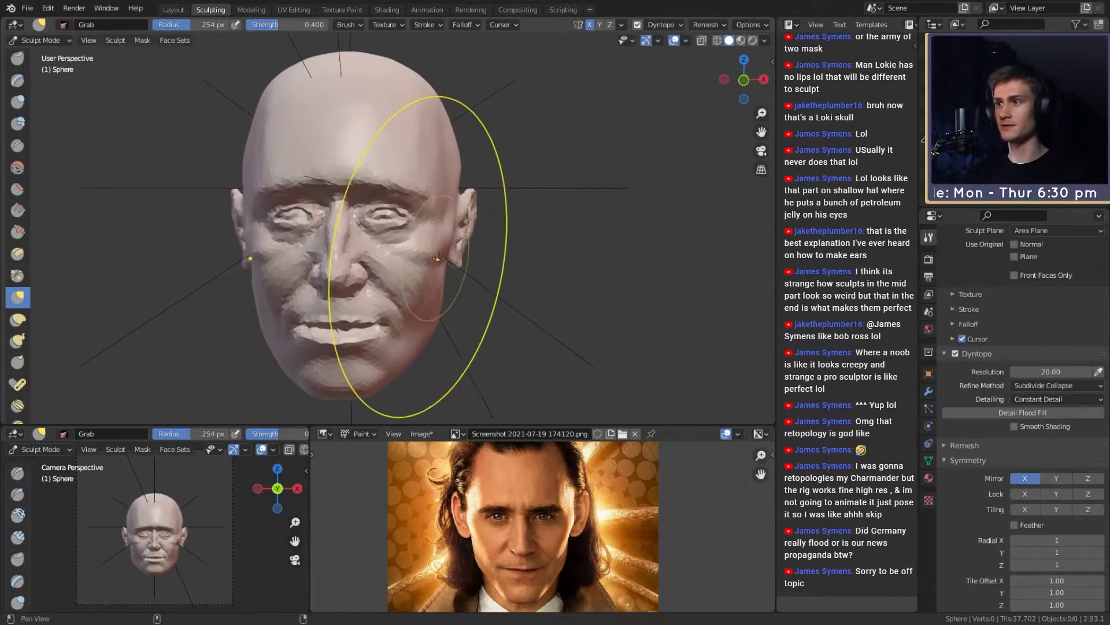
Step: Refine the cheek beside the mouth with the Grab brush, reducing the radius to 112 px
key(f)
click(399, 269)
middle_drag(401, 269, 402, 263)
scroll(413, 289, up, 1)
key(f)
click(402, 301)
key(f)
click(434, 296)
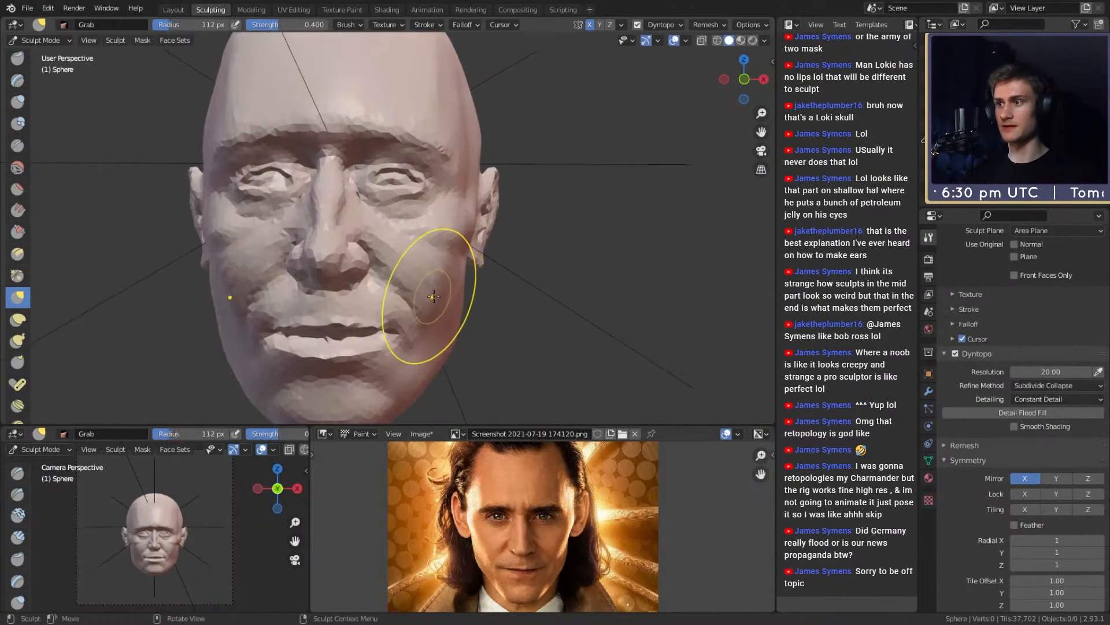
Step: Reshape the side of the jaw from below with the Grab brush, enlarging the radius to 151 px
mouse_move(437, 286)
alt+shift+mouse_down()
mouse_move(463, 113)
mouse_move(468, 191)
alt+shift+mouse_up()
key(f)
click(453, 283)
key(f)
click(435, 242)
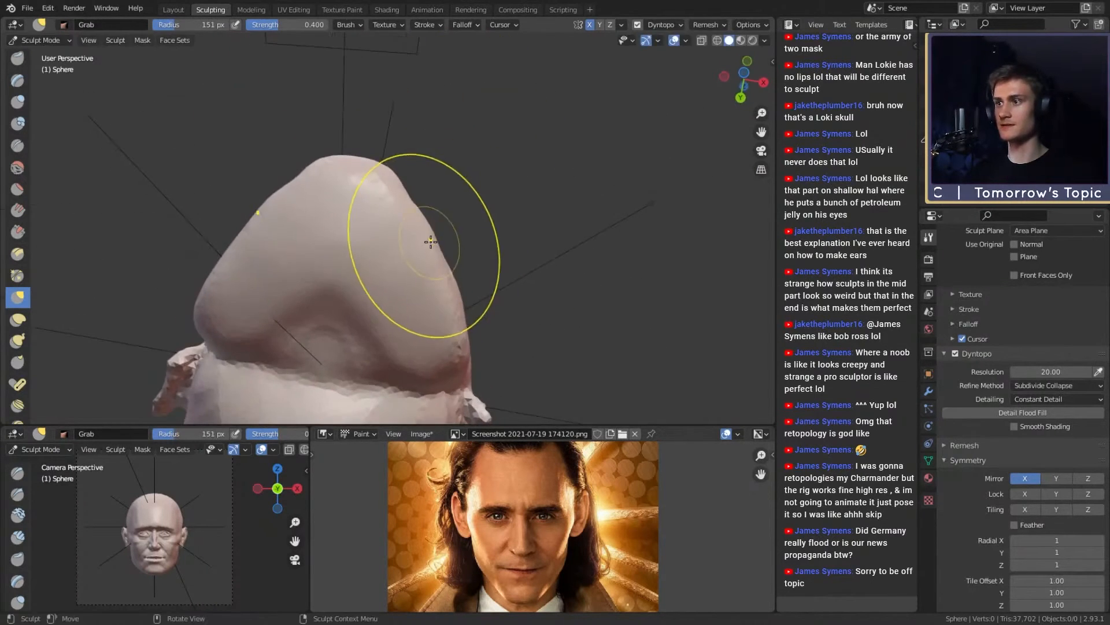
drag(429, 241, 417, 247)
mouse_move(444, 238)
alt+mouse_down()
mouse_move(457, 237)
mouse_move(475, 266)
mouse_move(420, 330)
mouse_move(409, 377)
alt+mouse_up()
alt+drag(459, 261, 462, 283)
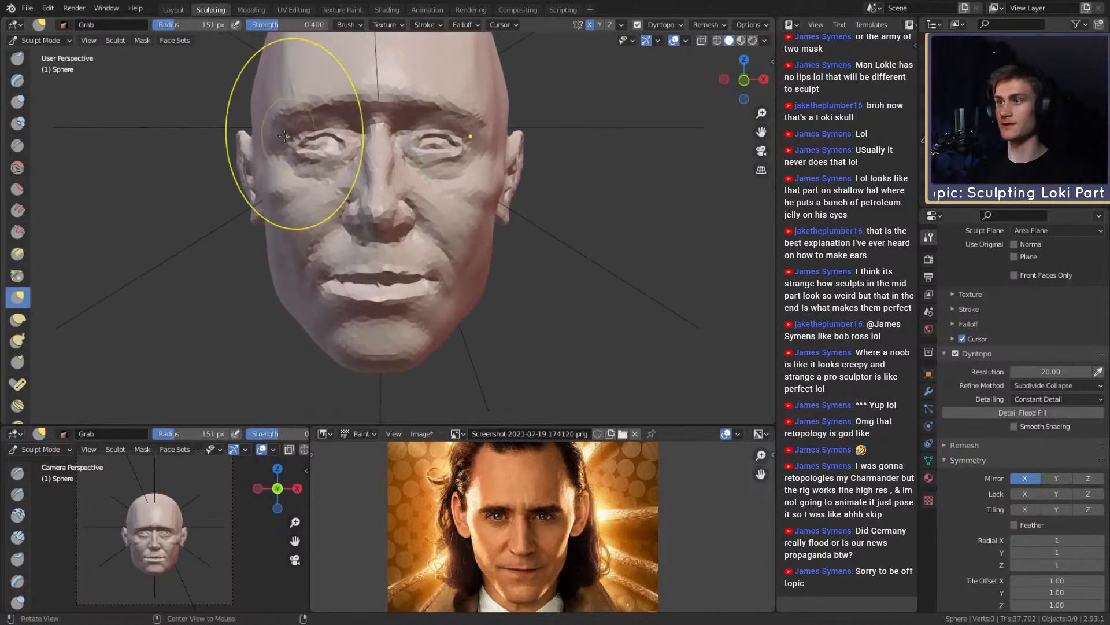
Step: Refine the side outline of the face with the Grab brush, enlarging the radius to 164 px
alt+drag(292, 124, 261, 129)
ctrl+alt+drag(445, 191, 448, 249)
mouse_move(448, 248)
alt+mouse_down()
mouse_move(466, 253)
mouse_move(462, 203)
mouse_move(466, 239)
mouse_move(508, 198)
mouse_move(462, 266)
alt+mouse_up()
key(f)
click(457, 231)
Step: Paint a white line down the forehead, temple and cheek edge on the reference photo with an 8 px brush
key(f)
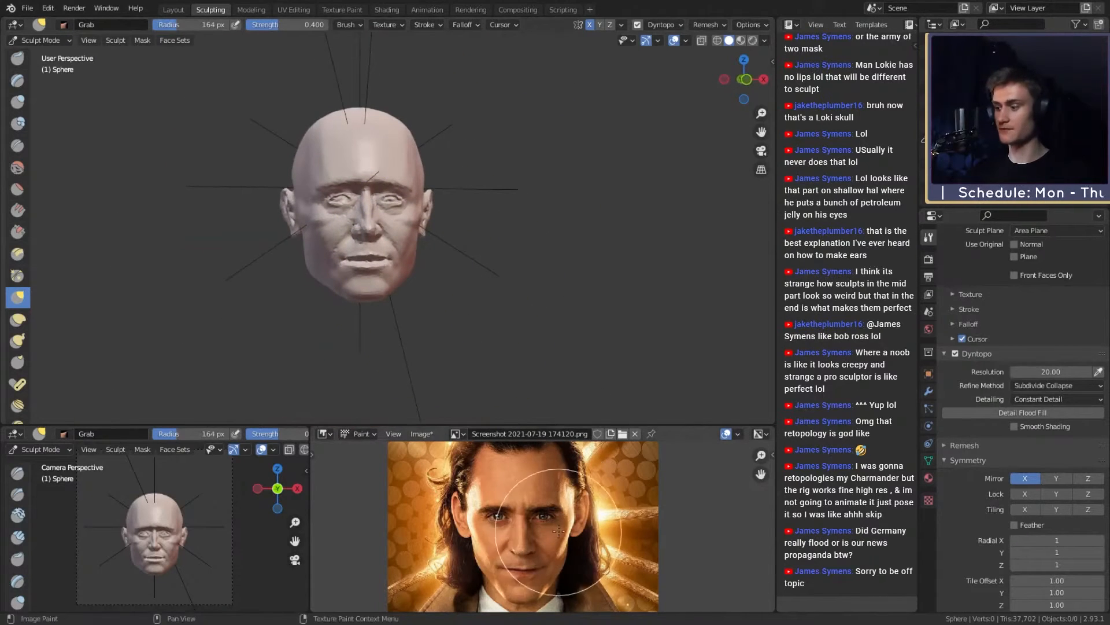
click(561, 537)
key(f)
click(564, 542)
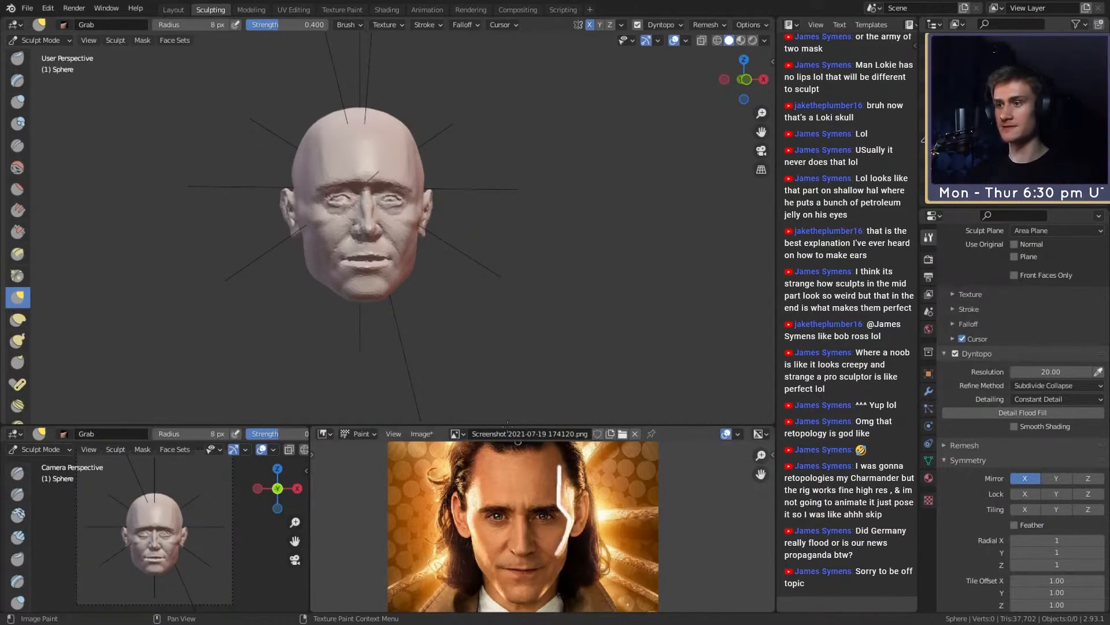
Step: Trace the plane change from the forehead down to the cheek on the sculpt with the Mask brush, reducing the radius to 12 px
alt+drag(463, 289, 457, 278)
mouse_move(457, 278)
ctrl+alt+mouse_down()
mouse_move(443, 213)
mouse_move(458, 277)
ctrl+alt+mouse_up()
mouse_move(458, 277)
alt+mouse_down()
mouse_move(433, 194)
mouse_move(476, 260)
alt+mouse_up()
key(f)
click(496, 195)
mouse_move(476, 261)
ctrl+alt+mouse_down()
mouse_move(501, 297)
mouse_move(418, 316)
ctrl+alt+mouse_up()
key(m)
alt+shift+drag(417, 315, 424, 291)
key(f)
click(414, 288)
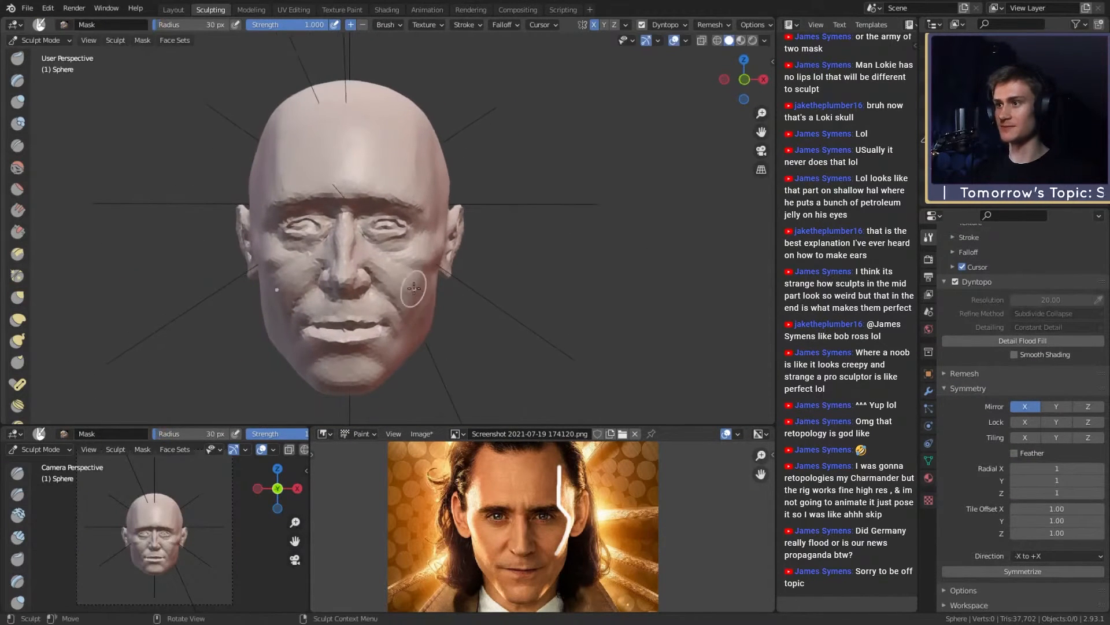
key(f)
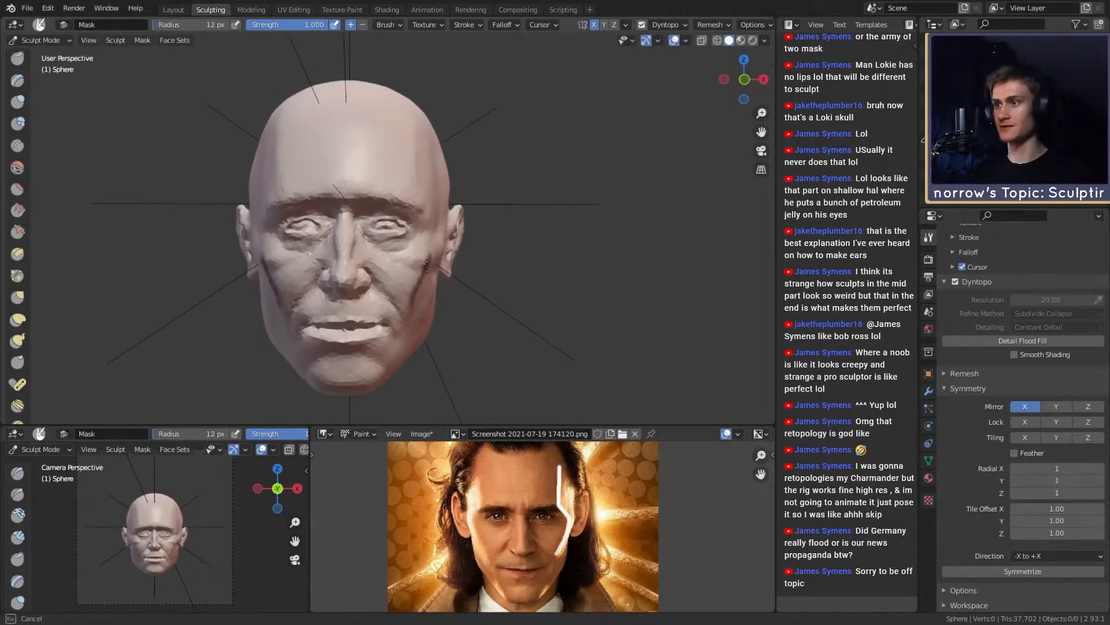
click(424, 144)
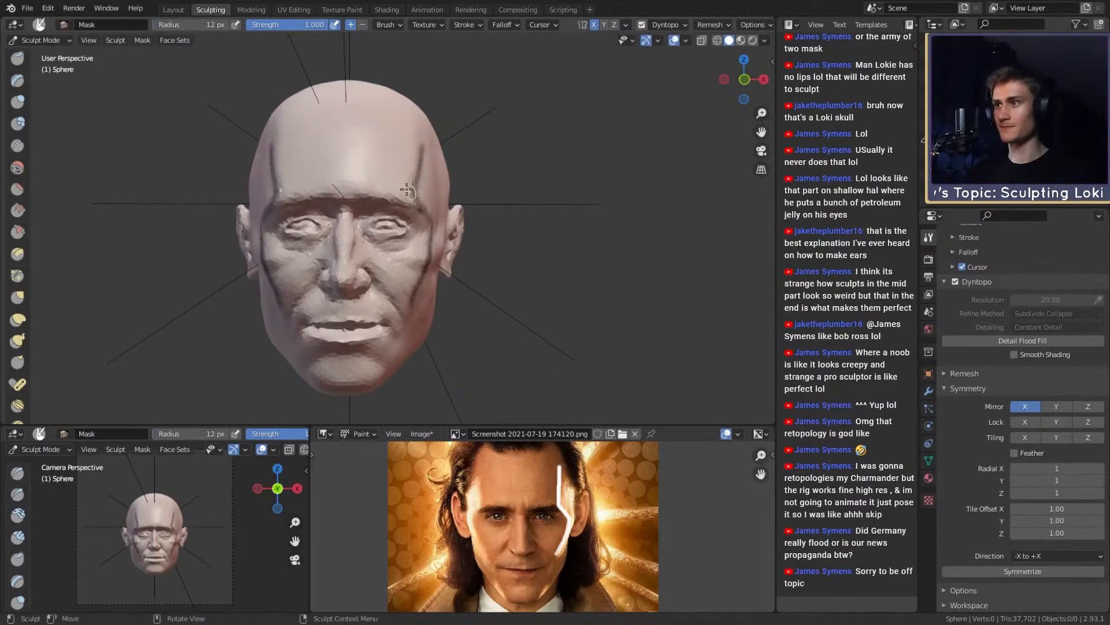
Step: Adjust the brow ridge with the Grab brush, enlarging the radius to 145 px
scroll(438, 270, up, 4)
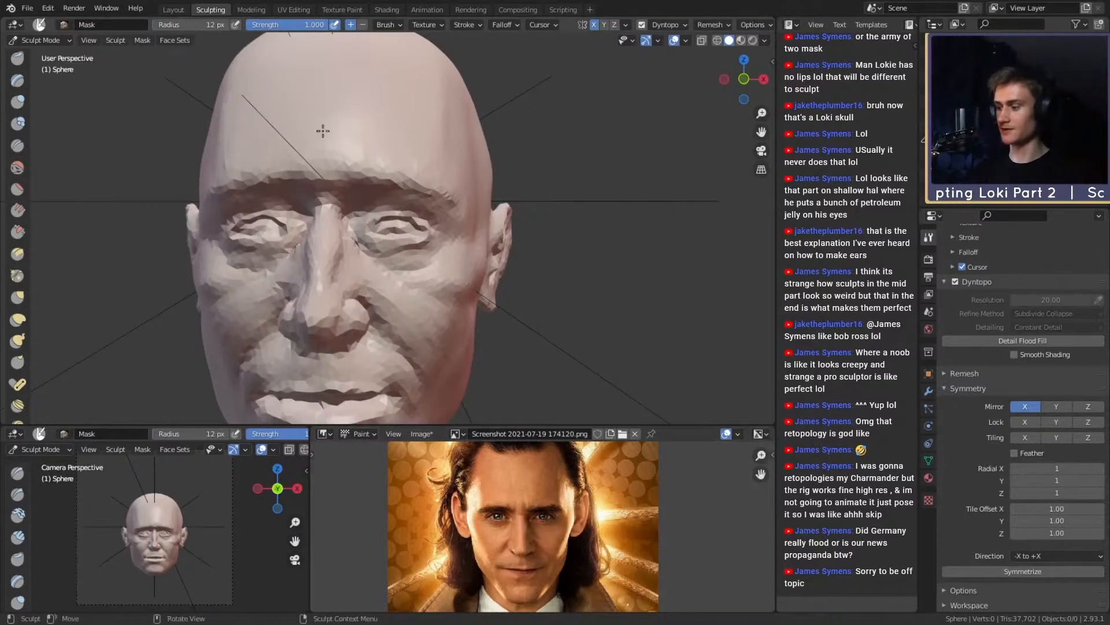
key(g)
mouse_move(471, 251)
alt+mouse_down()
mouse_move(479, 217)
mouse_move(450, 234)
mouse_move(447, 254)
mouse_move(466, 205)
mouse_move(442, 237)
mouse_move(463, 215)
mouse_move(448, 282)
mouse_move(448, 207)
mouse_move(441, 298)
mouse_move(498, 290)
mouse_move(415, 206)
mouse_move(453, 278)
mouse_move(435, 319)
mouse_move(442, 292)
mouse_move(399, 237)
mouse_move(375, 246)
mouse_move(389, 224)
mouse_move(375, 208)
alt+mouse_up()
key(bracketright)
key(bracketright)
key(bracketleft)
key(bracketright)
key(bracketright)
key(bracketright)
key(f)
click(442, 237)
key(f)
click(391, 215)
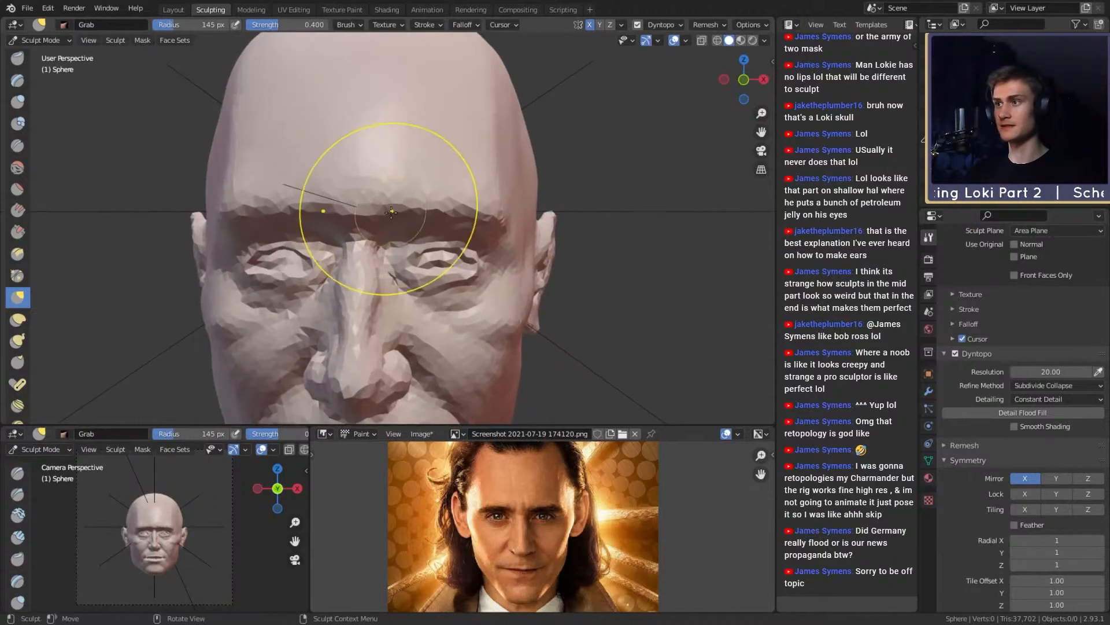
Step: Refine the inner brow above the nose bridge with the Grab brush, reducing the radius to 121 px
middle_drag(392, 212, 396, 216)
key(f)
click(376, 209)
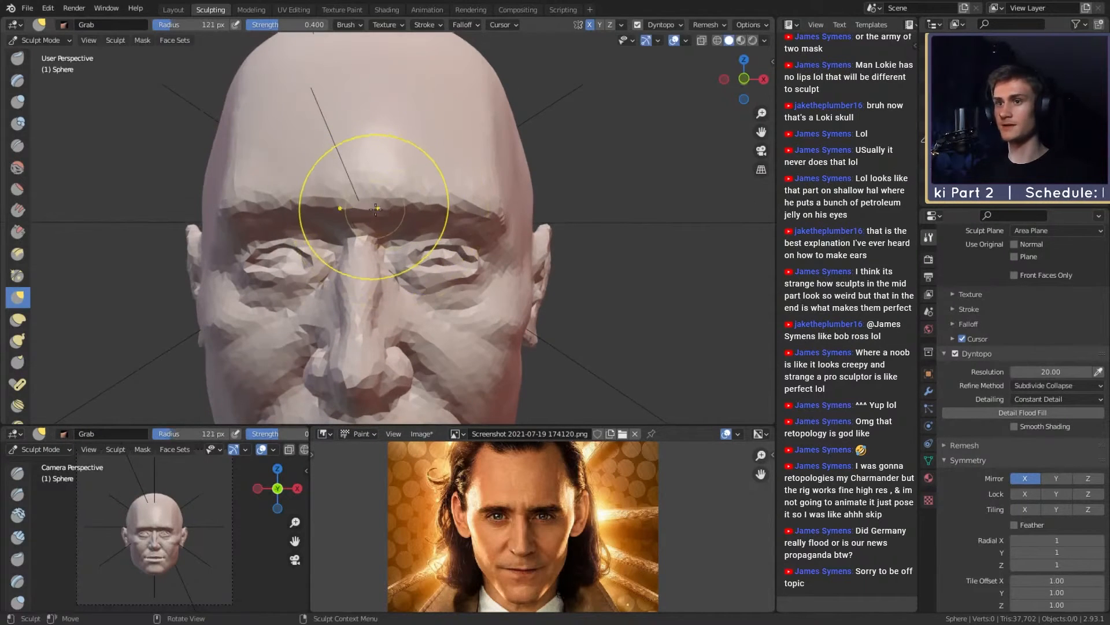
alt+drag(391, 208, 386, 213)
Step: Shape the outer end of the brow with the Grab brush at 168 px, finishing with a 143 px radius
key(f)
click(443, 209)
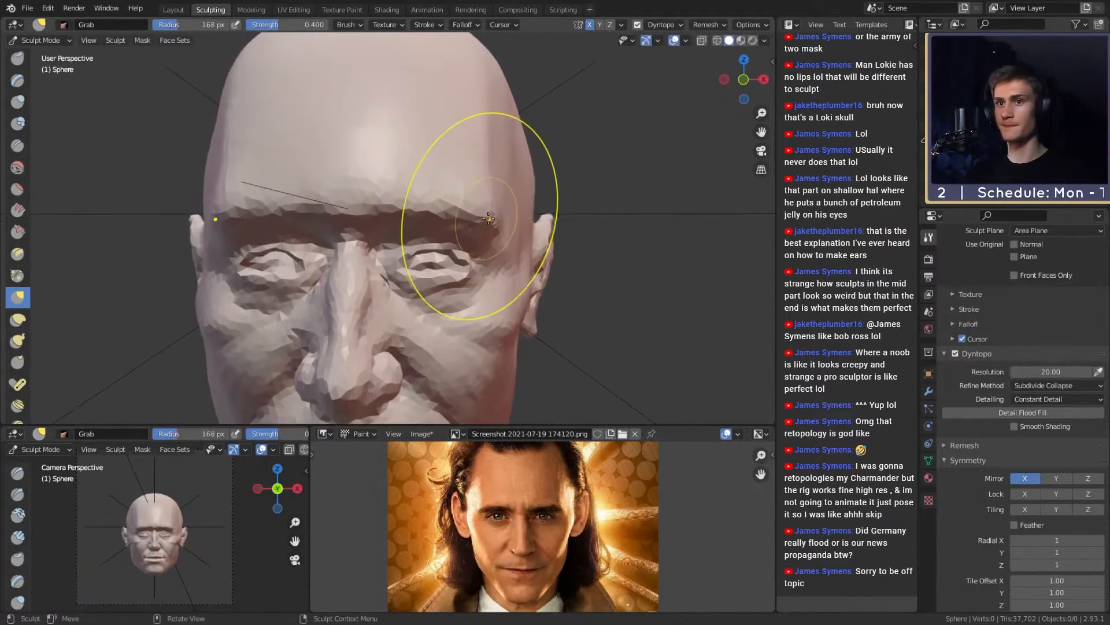
drag(486, 214, 490, 217)
key(f)
click(435, 206)
scroll(434, 206, down, 4)
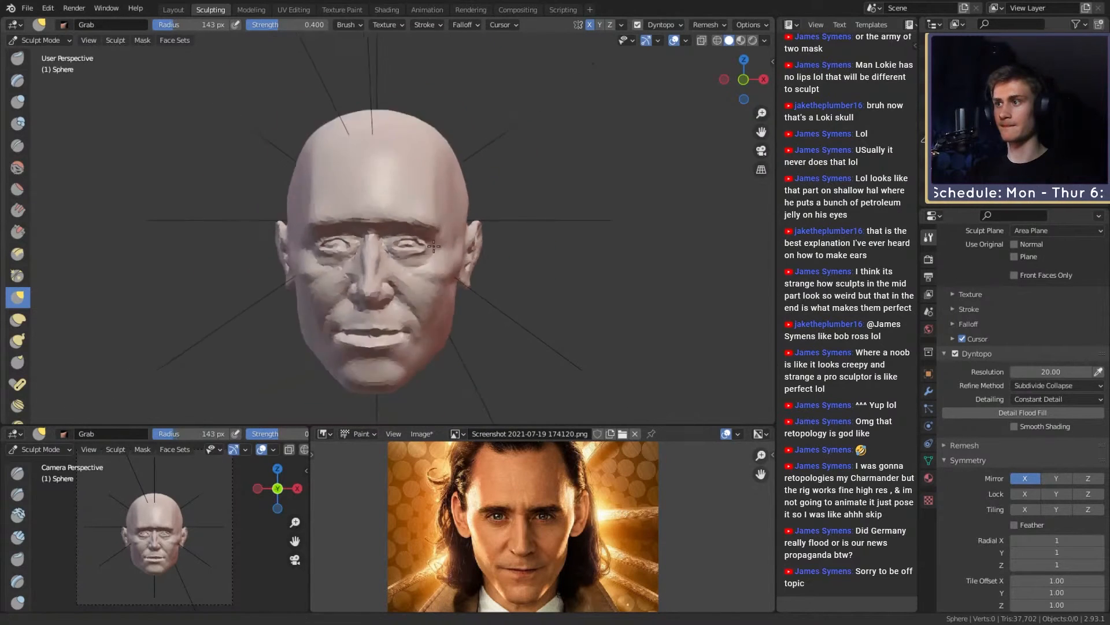
Step: Adjust the cheek between nose and jaw with the Grab brush, reducing the radius to 125 px and 89 px
middle_drag(426, 256, 439, 266)
scroll(431, 272, up, 3)
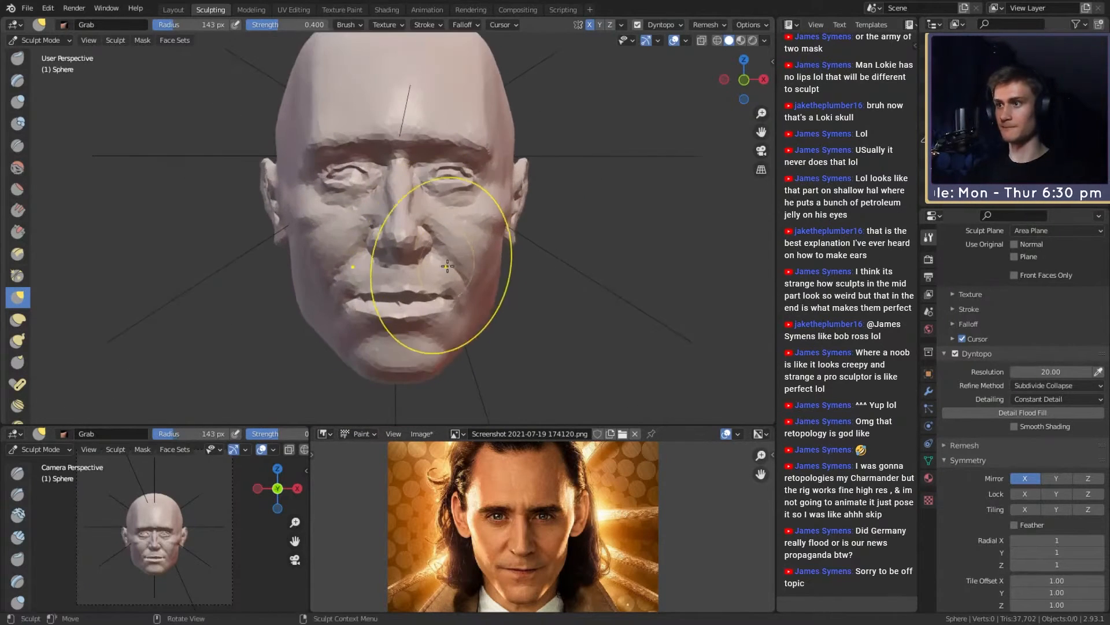
key(f)
click(445, 271)
alt+drag(474, 263, 463, 253)
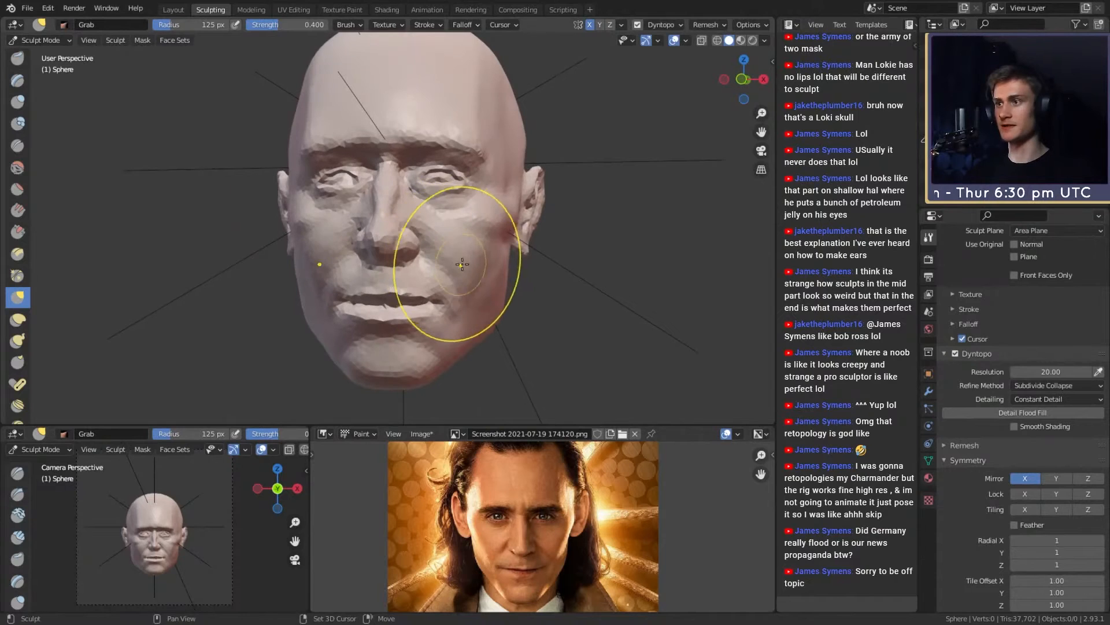
key(f)
click(473, 271)
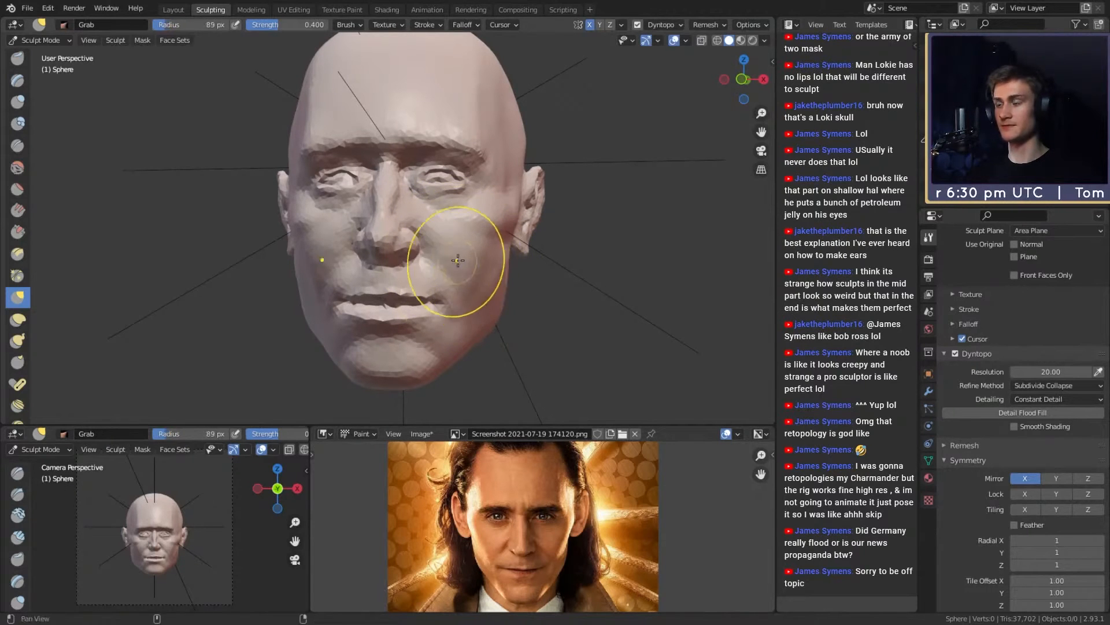
Step: Build up the cheek beside the mouth with the Clay Strips brush, reducing the radius to 62 px
middle_drag(458, 260, 277, 144)
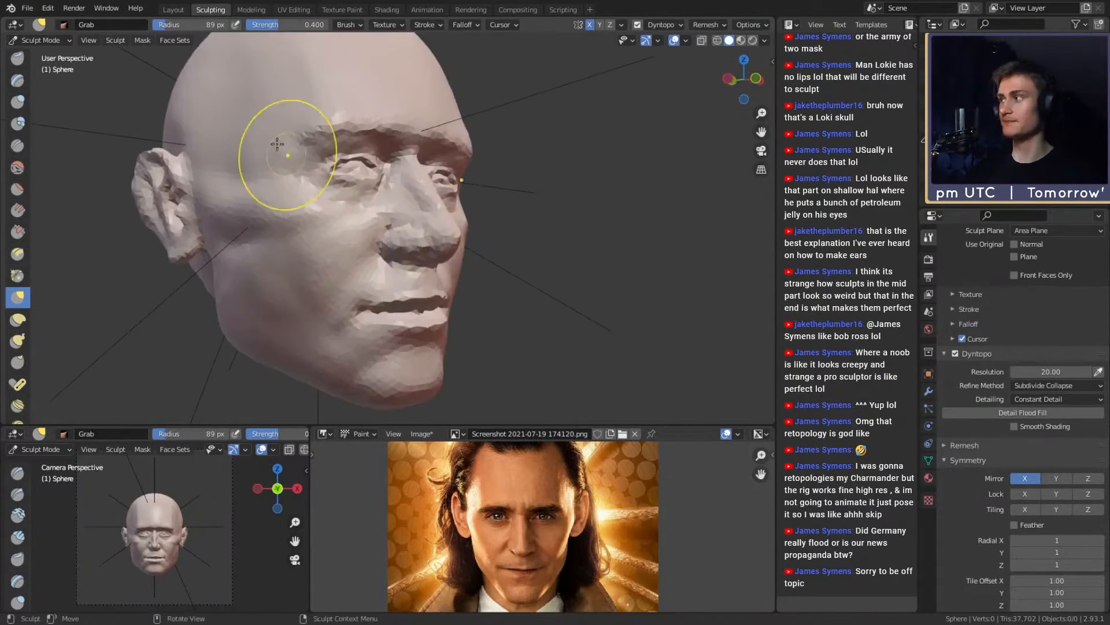
key(c)
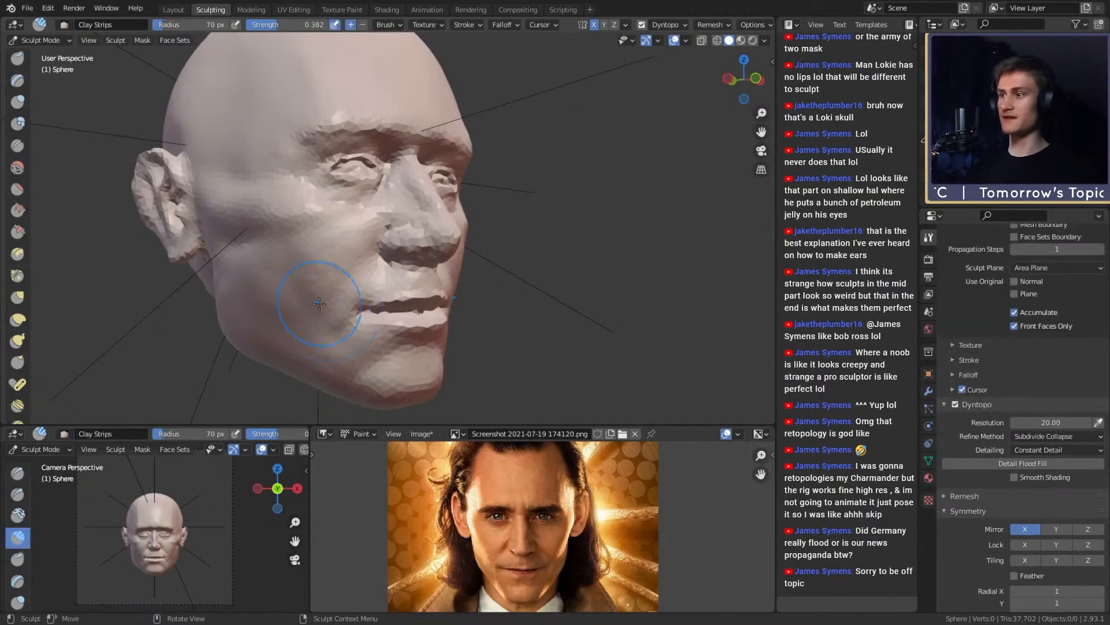
middle_drag(313, 312, 343, 258)
key(f)
click(352, 267)
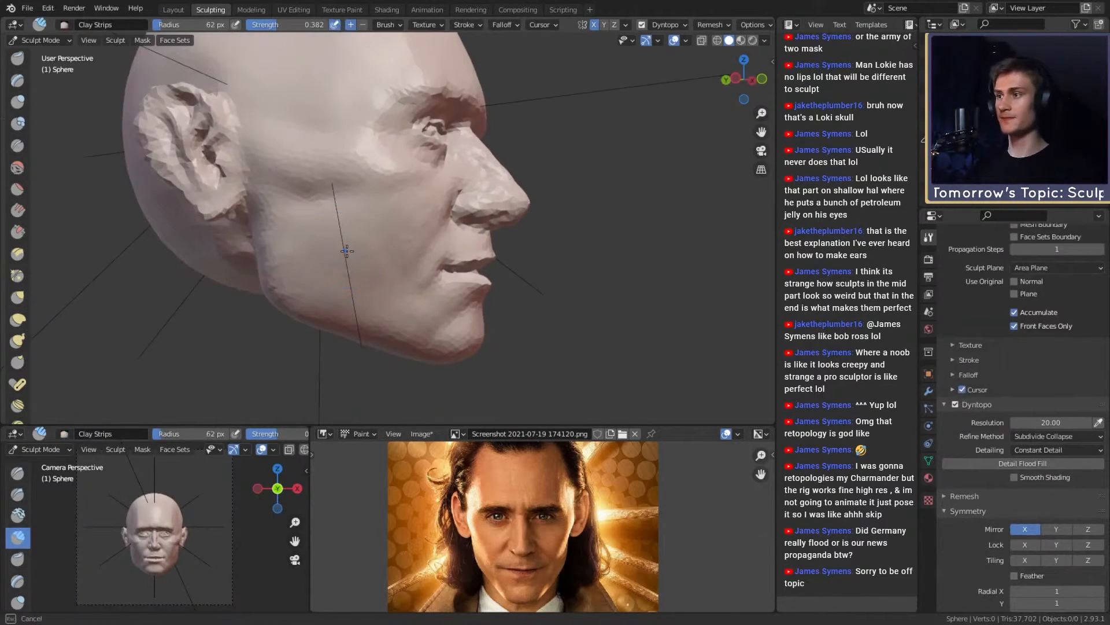
middle_drag(489, 276, 446, 292)
scroll(446, 293, down, 4)
scroll(452, 313, up, 2)
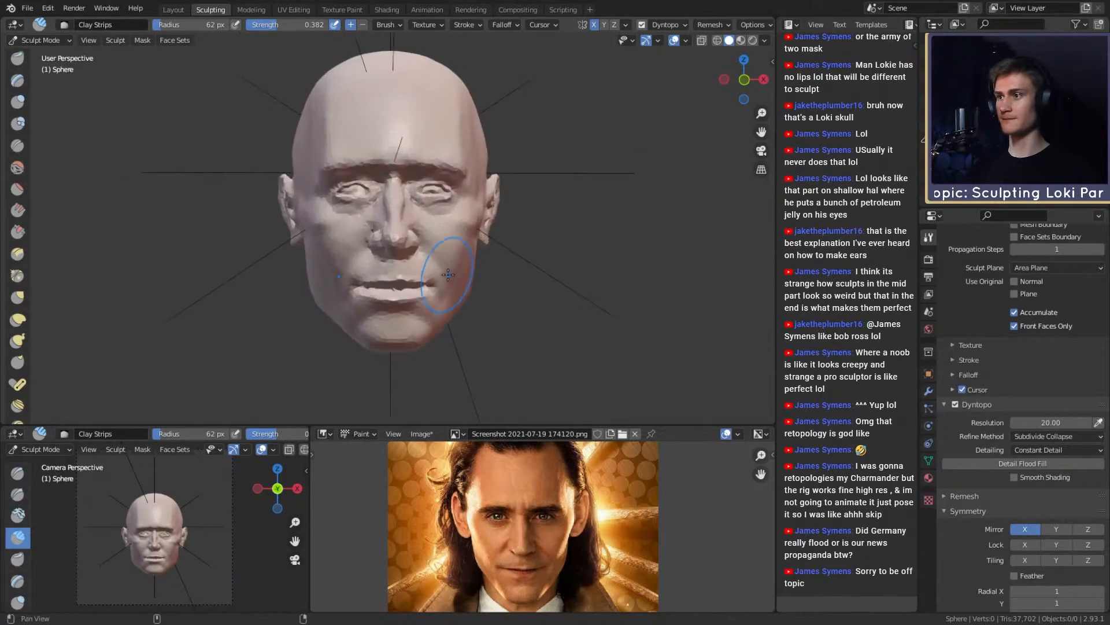
Step: Adjust the cheek area beside the nose with the Grab brush, enlarging the radius to 83 px
key(g)
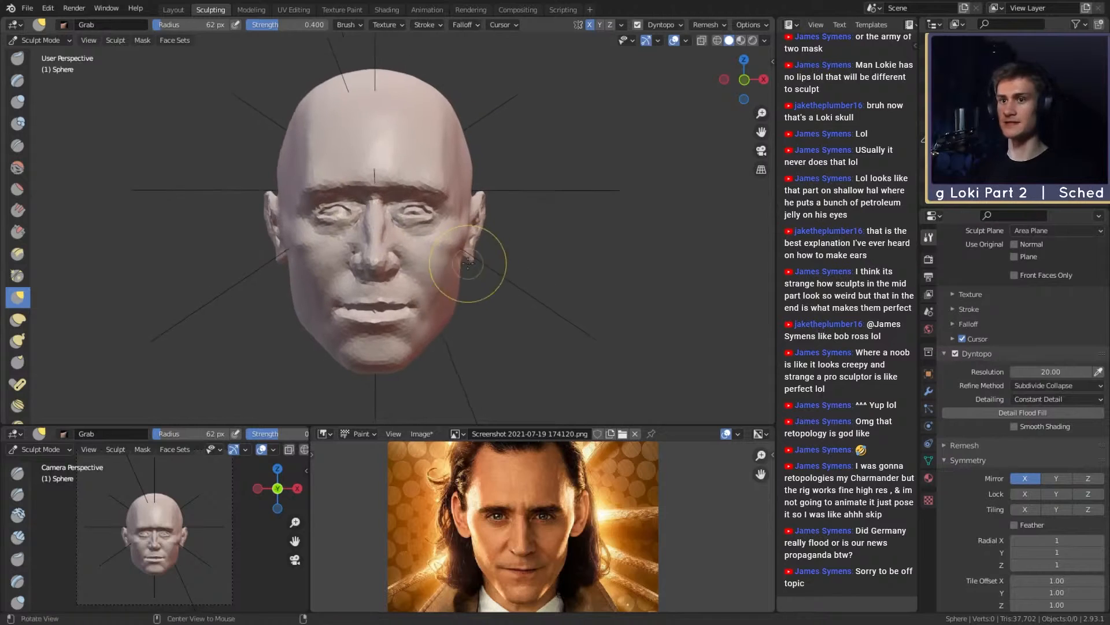
scroll(470, 260, up, 2)
key(f)
click(428, 271)
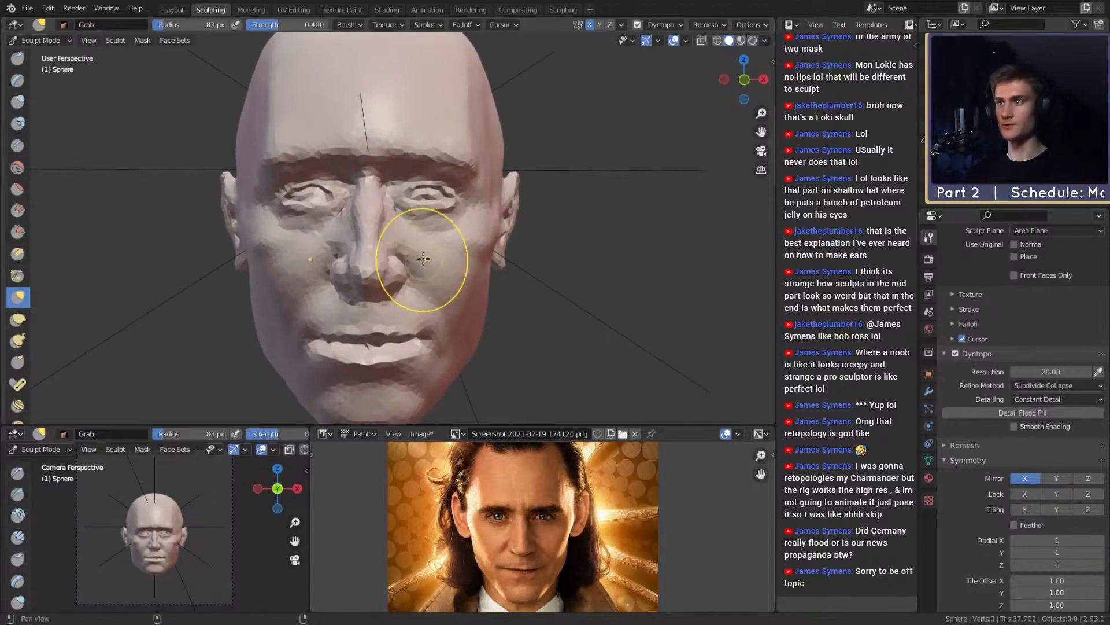
scroll(435, 247, up, 3)
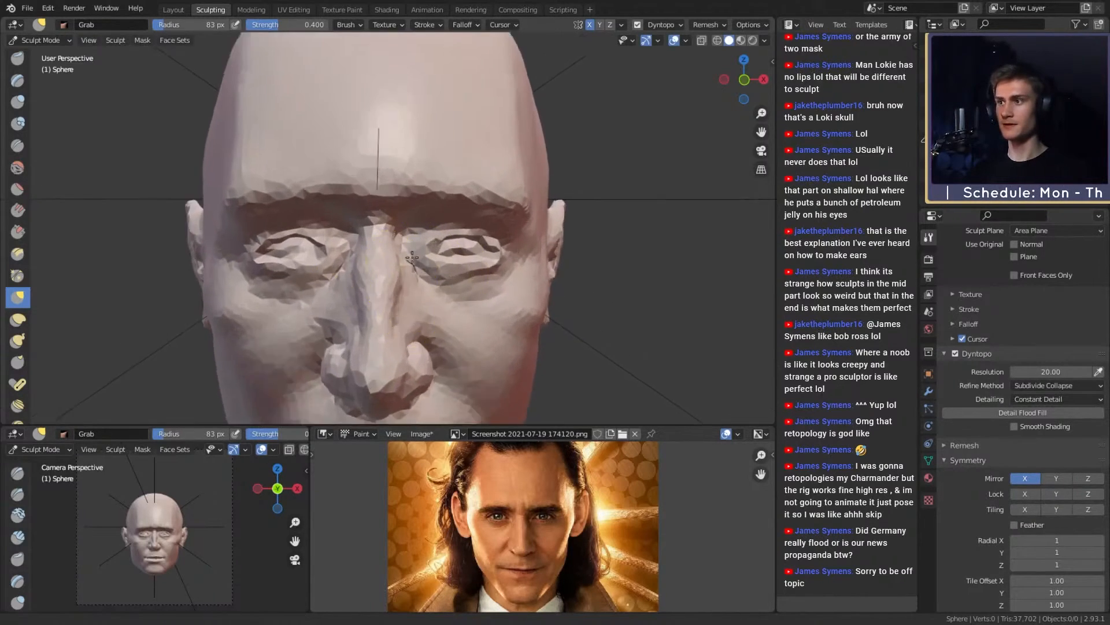
scroll(405, 250, up, 4)
scroll(412, 265, down, 5)
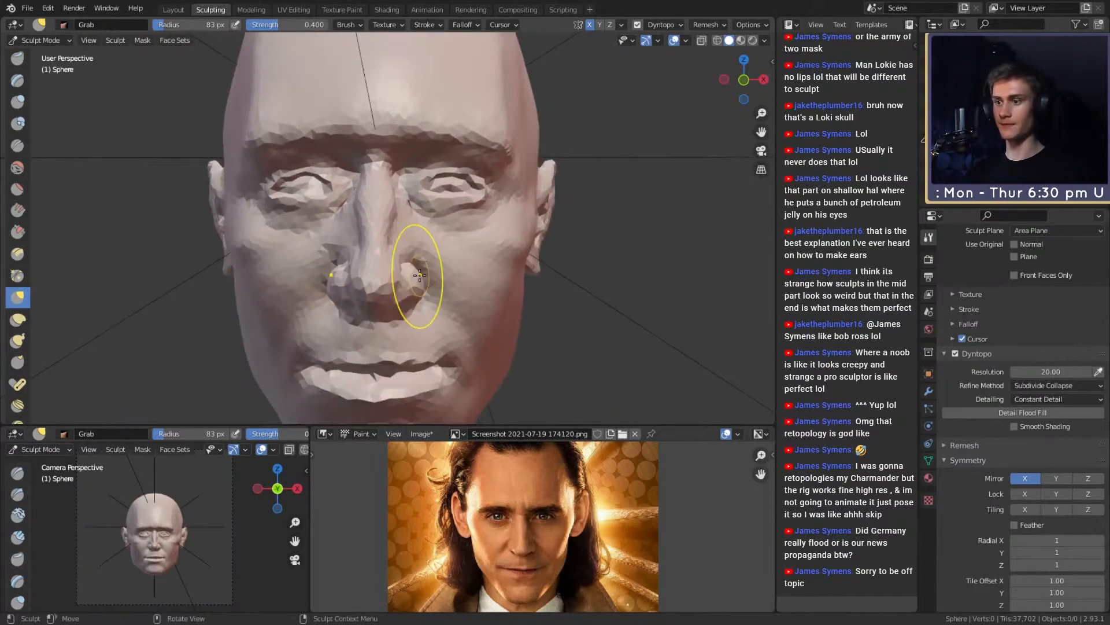
mouse_move(570, 303)
middle_down()
mouse_move(560, 247)
mouse_move(418, 273)
middle_up()
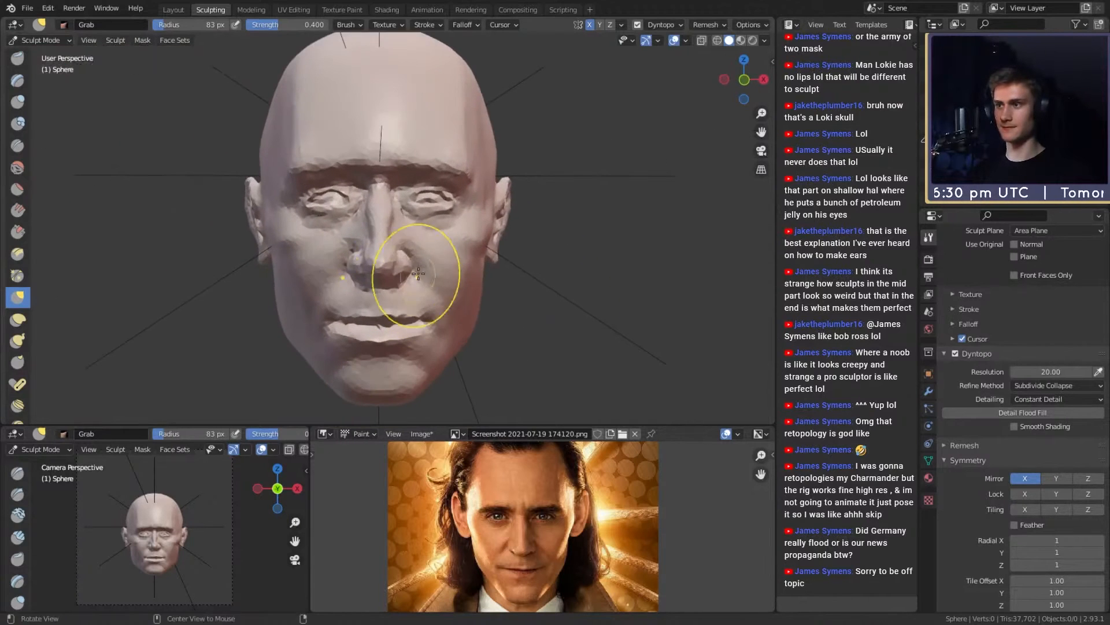
scroll(434, 249, up, 6)
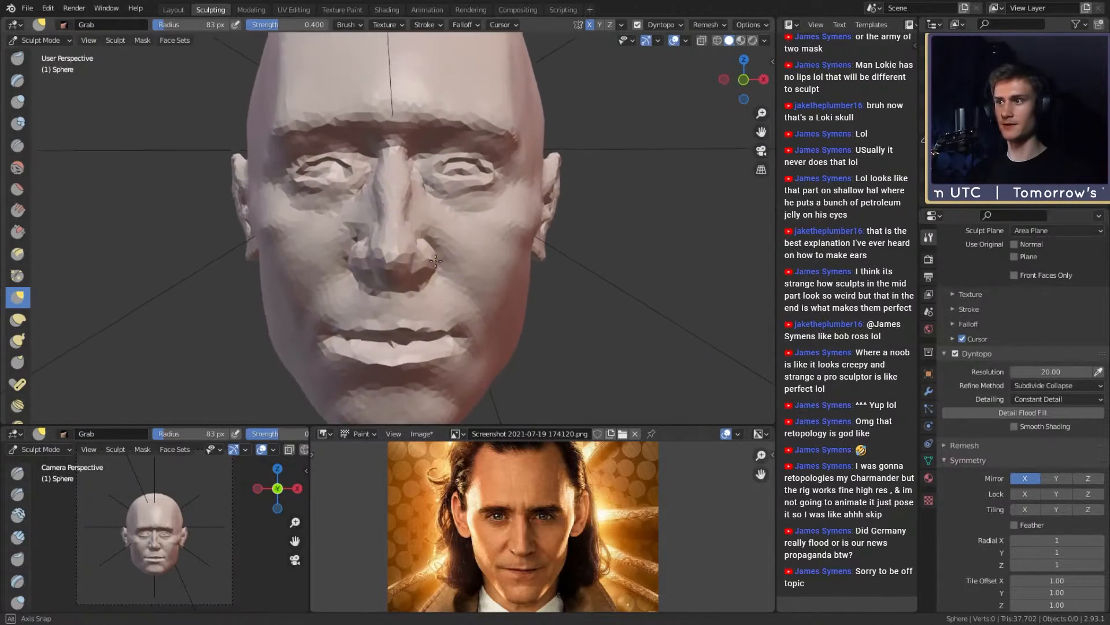
Step: Sharpen the folds around the nostril wings with the Crease brush at a 48 px radius and save the file
mouse_move(433, 249)
middle_down()
mouse_move(331, 265)
mouse_move(399, 260)
mouse_move(501, 206)
mouse_move(409, 248)
mouse_move(367, 220)
mouse_move(424, 296)
mouse_move(401, 288)
mouse_move(398, 265)
middle_up()
key(shift+c)
mouse_move(330, 215)
middle_down()
mouse_move(353, 261)
mouse_move(389, 228)
mouse_move(436, 223)
mouse_move(392, 195)
mouse_move(490, 232)
mouse_move(525, 293)
mouse_move(473, 260)
mouse_move(399, 254)
mouse_move(434, 248)
middle_up()
key(f)
click(399, 245)
scroll(501, 260, down, 3)
scroll(525, 293, down, 3)
scroll(453, 254, up, 3)
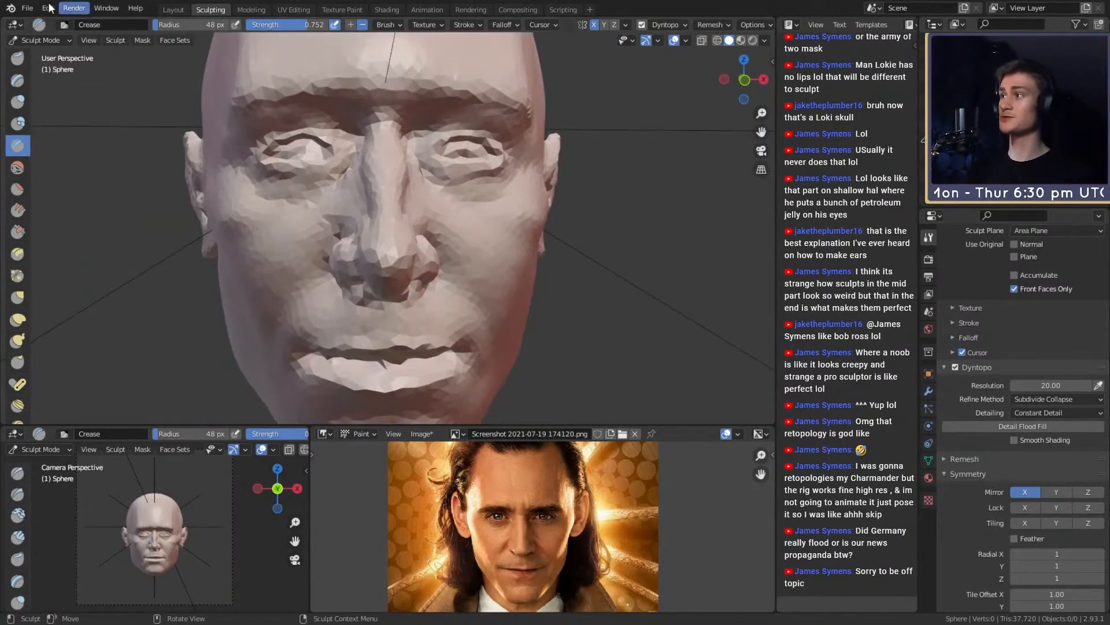
click(27, 8)
click(35, 92)
Step: Examine the underside of the nose against the reference photo, reducing the brush radius to 8 px
scroll(384, 261, up, 3)
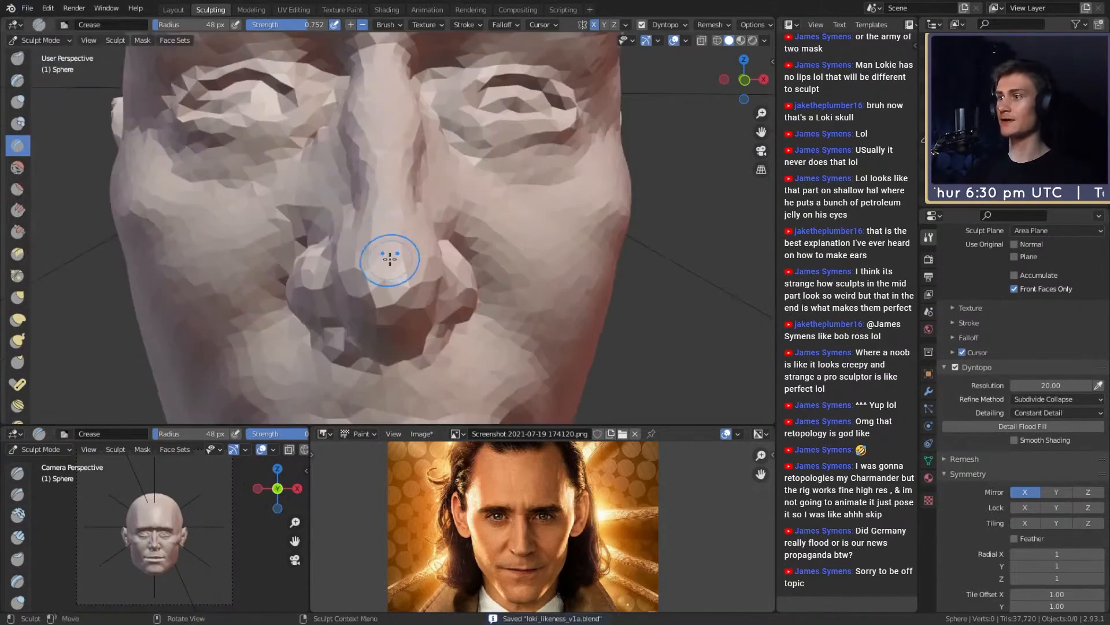
mouse_move(384, 260)
middle_down()
mouse_move(398, 172)
mouse_move(334, 295)
mouse_move(422, 284)
mouse_move(441, 173)
mouse_move(410, 235)
middle_up()
scroll(334, 295, down, 4)
scroll(421, 283, up, 3)
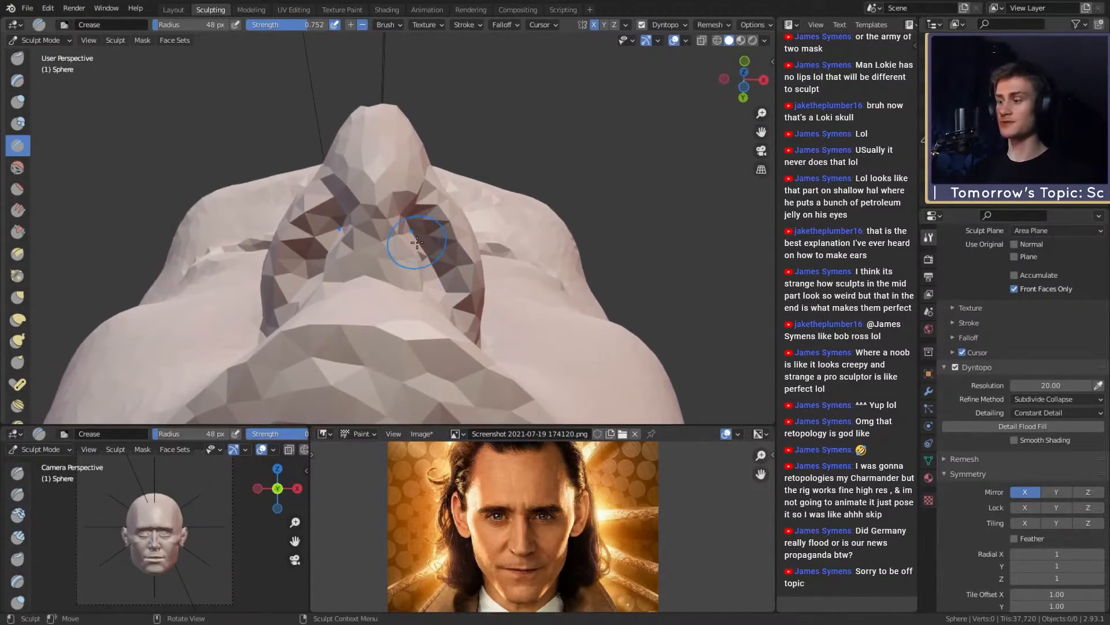
middle_drag(414, 237, 431, 218)
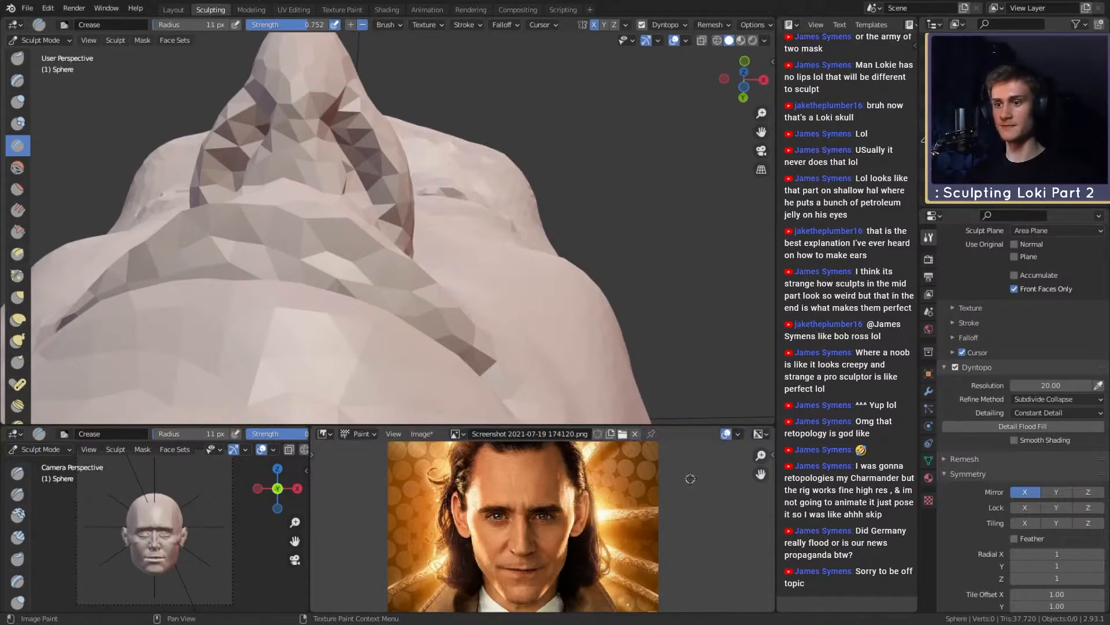
key(f)
click(693, 482)
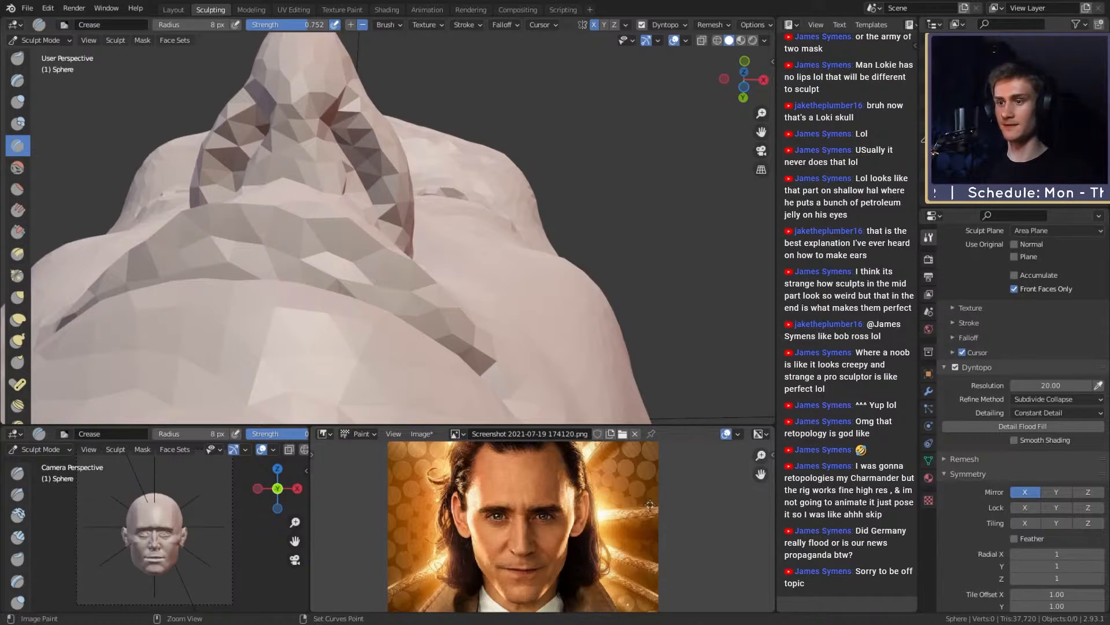
Step: Show the nose in profile with the Grab brush at 32 px and load the side reference photo 370a233d4075df2c8cd38d837381c2a5.jpg
mouse_move(588, 245)
alt+mouse_down()
mouse_move(572, 188)
mouse_move(405, 237)
mouse_move(377, 180)
alt+mouse_up()
mouse_move(510, 293)
alt+mouse_down()
mouse_move(498, 255)
mouse_move(457, 236)
mouse_move(441, 245)
mouse_move(487, 266)
mouse_move(487, 250)
alt+mouse_up()
key(f)
click(474, 264)
key(g)
ctrl+alt+drag(441, 300, 455, 238)
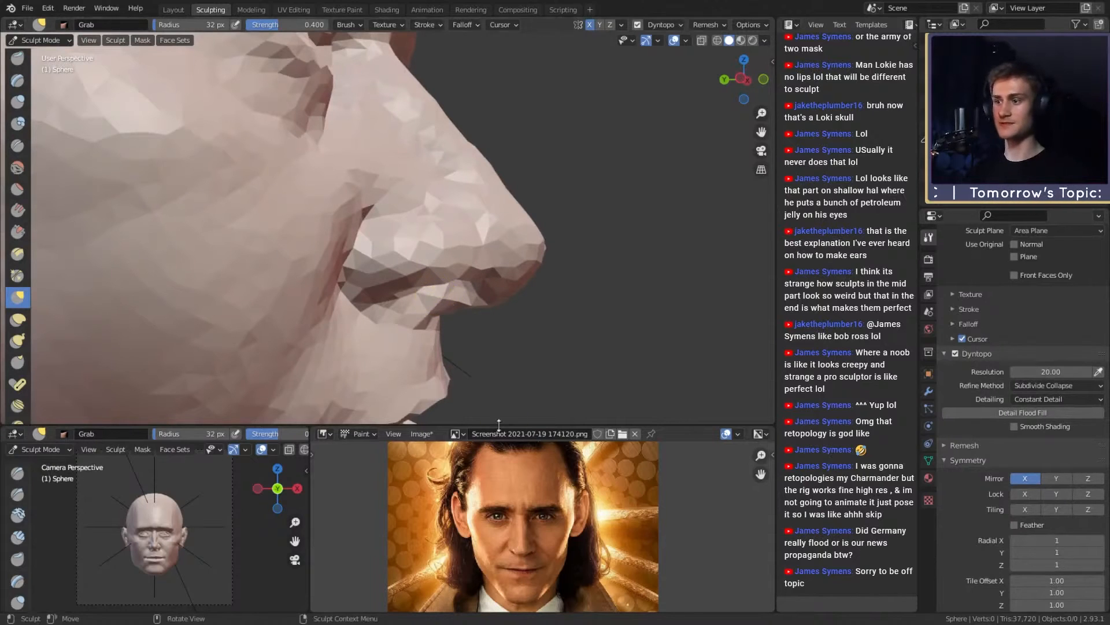
click(457, 433)
click(478, 463)
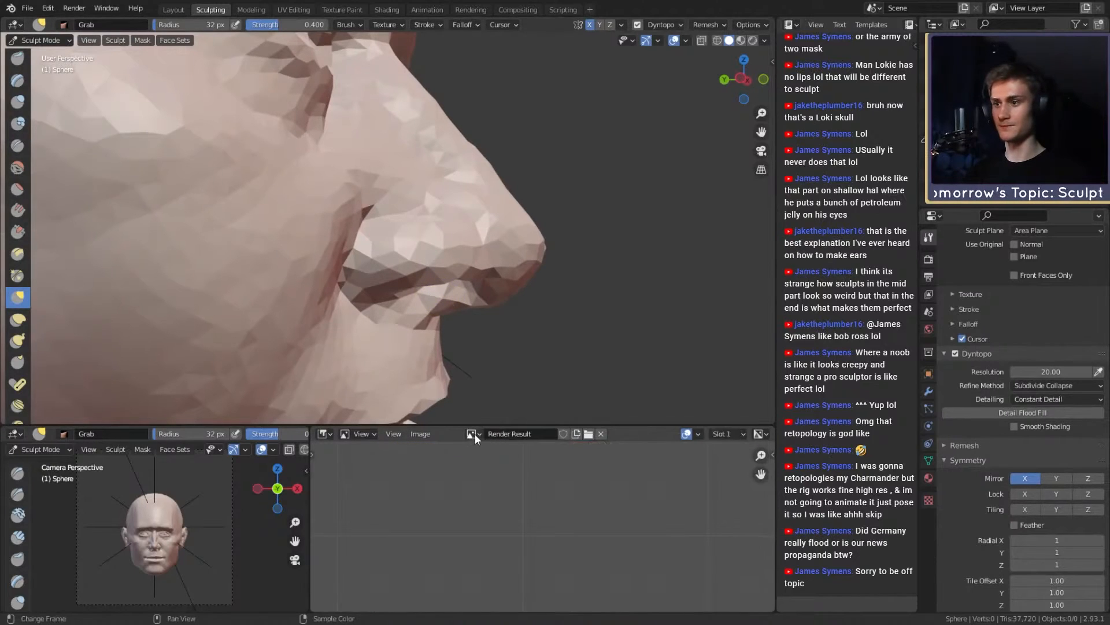
click(475, 435)
click(491, 472)
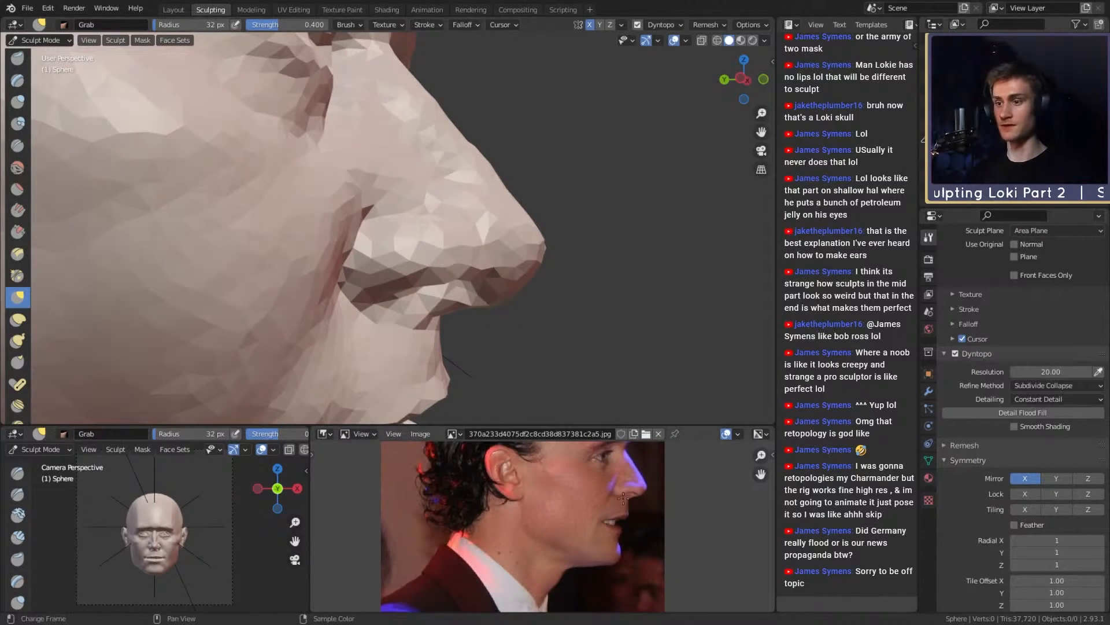
Step: Pull the base of the nostril into shape in profile with the Grab brush, enlarging the radius to 81 px
key(f)
click(399, 352)
middle_drag(400, 341, 414, 312)
drag(397, 306, 398, 315)
mouse_move(400, 313)
middle_down()
mouse_move(411, 303)
mouse_move(390, 317)
middle_up()
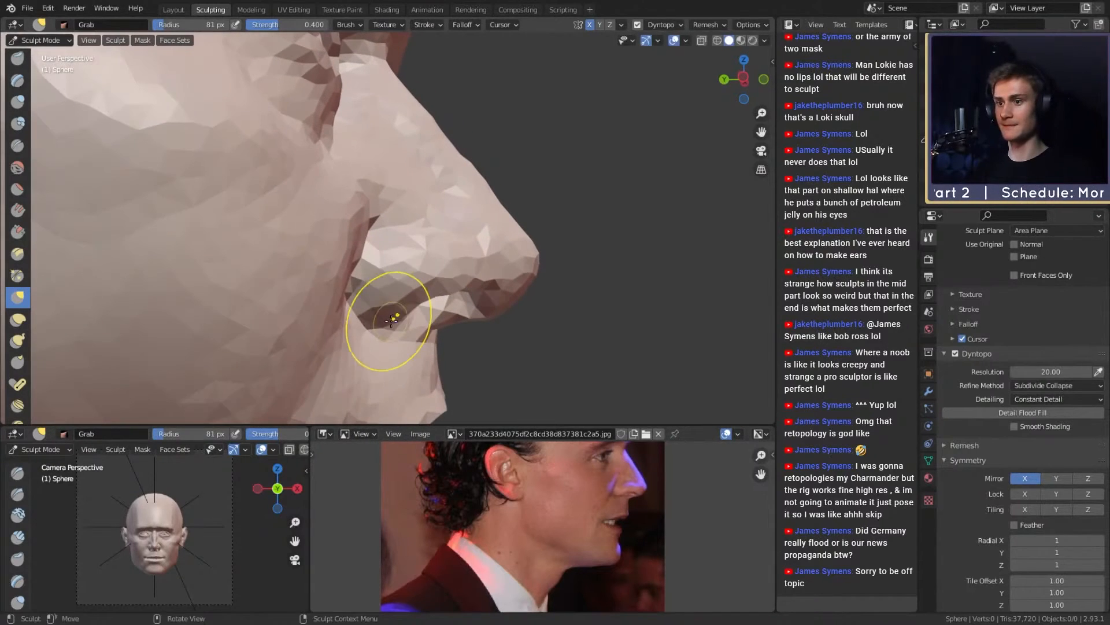
Step: Refine the lower nostril edge and the underside toward the nose tip with the Grab brush, reducing the radius to 65 px
key(f)
click(383, 317)
drag(379, 316, 379, 310)
middle_drag(427, 297, 426, 301)
drag(427, 300, 435, 294)
middle_drag(451, 293, 452, 291)
drag(449, 293, 454, 291)
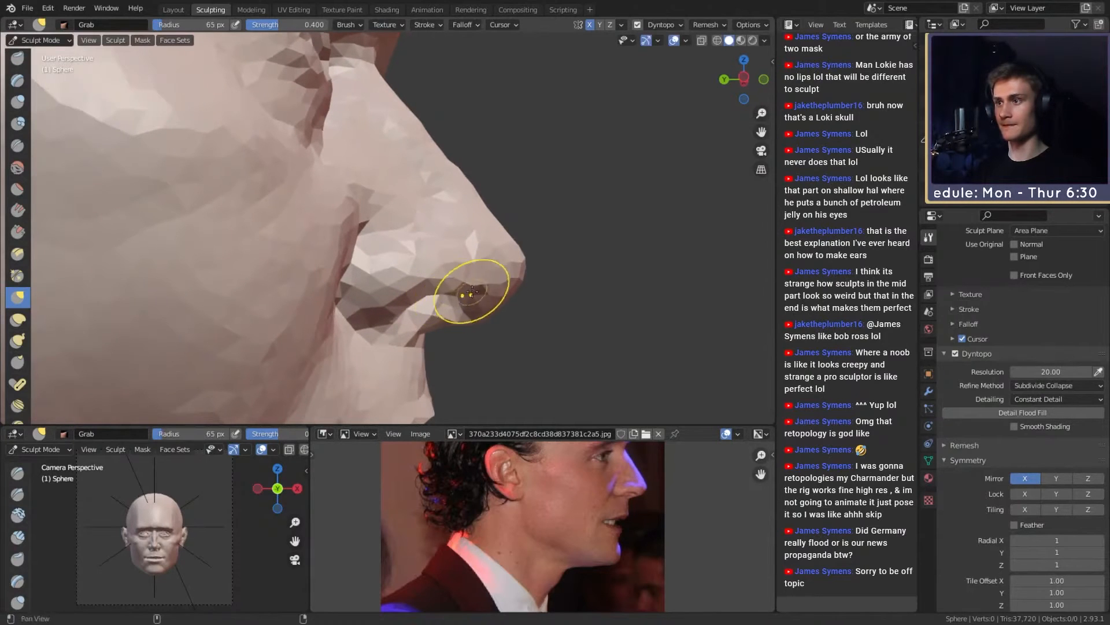
Step: Refine the underside of the nose near the tip in profile with the Grab brush, raising the radius to 68 px
middle_drag(476, 292, 468, 290)
key(f)
click(466, 288)
drag(456, 294, 457, 293)
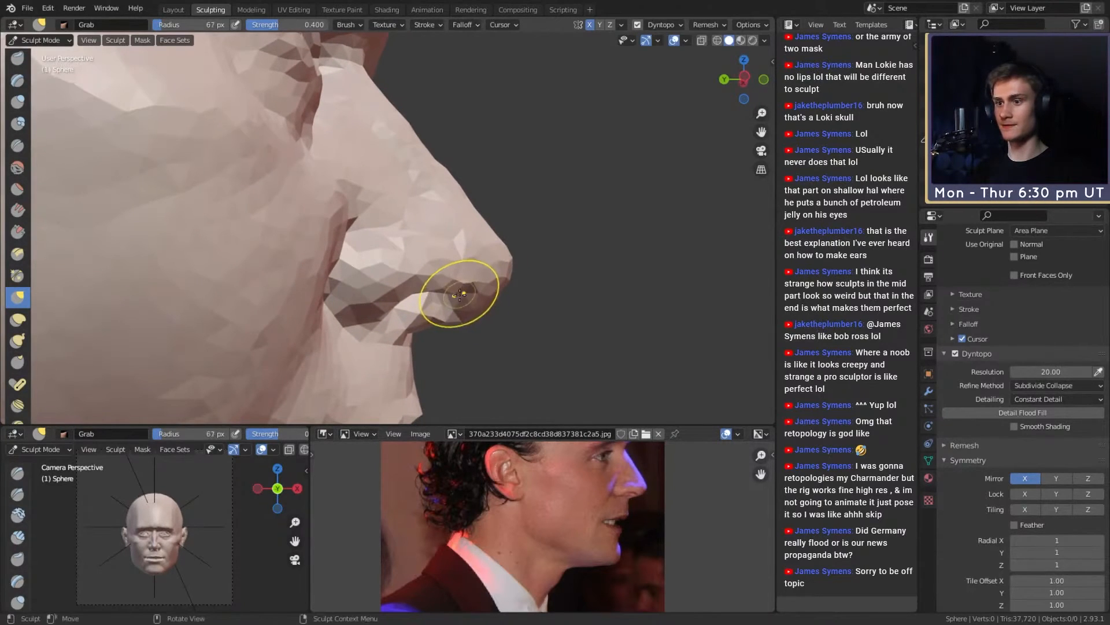
middle_drag(466, 299, 464, 293)
key(f)
click(495, 317)
drag(456, 309, 457, 307)
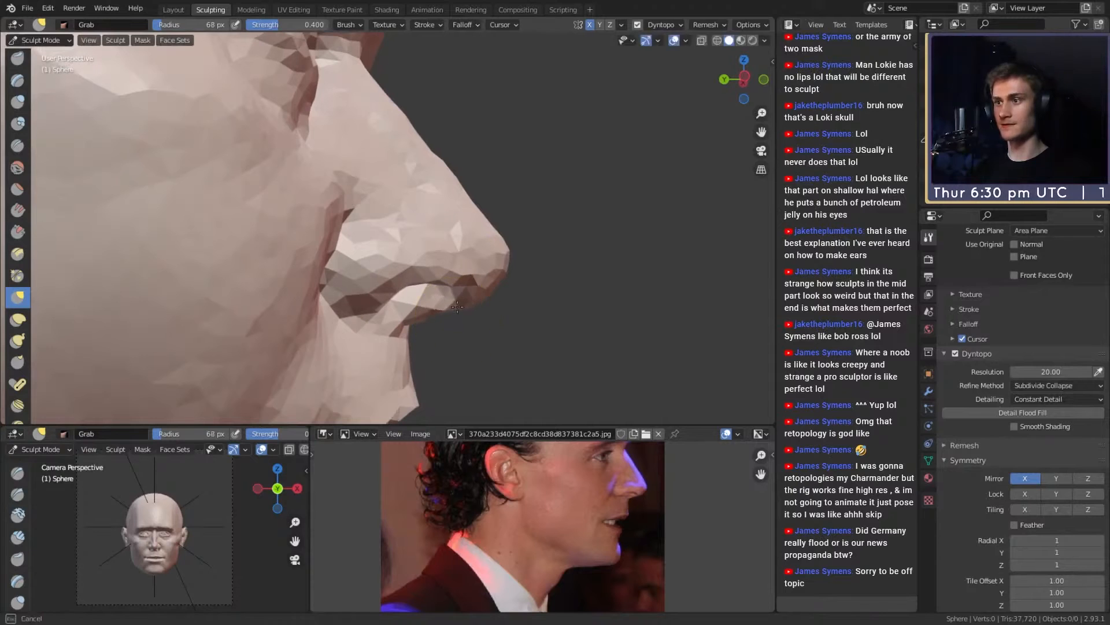
Step: Adjust the nose tip with the Grab brush at about 170 px, and the lower bridge outline at 82 px
middle_drag(458, 314, 483, 264)
key(f)
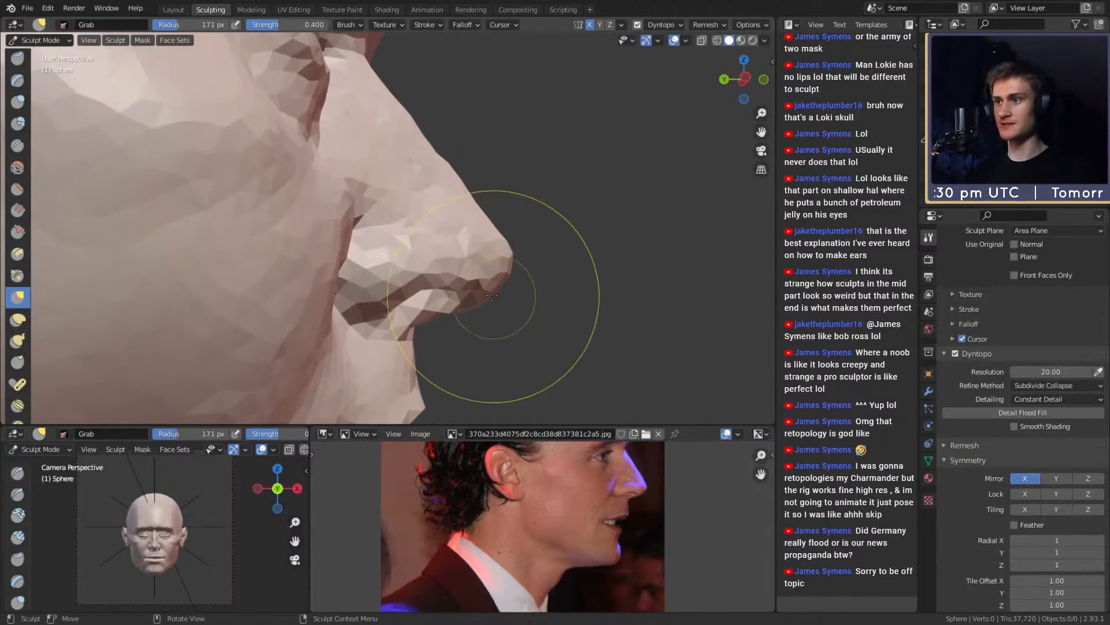
drag(490, 296, 481, 301)
shift+middle_drag(458, 191, 455, 226)
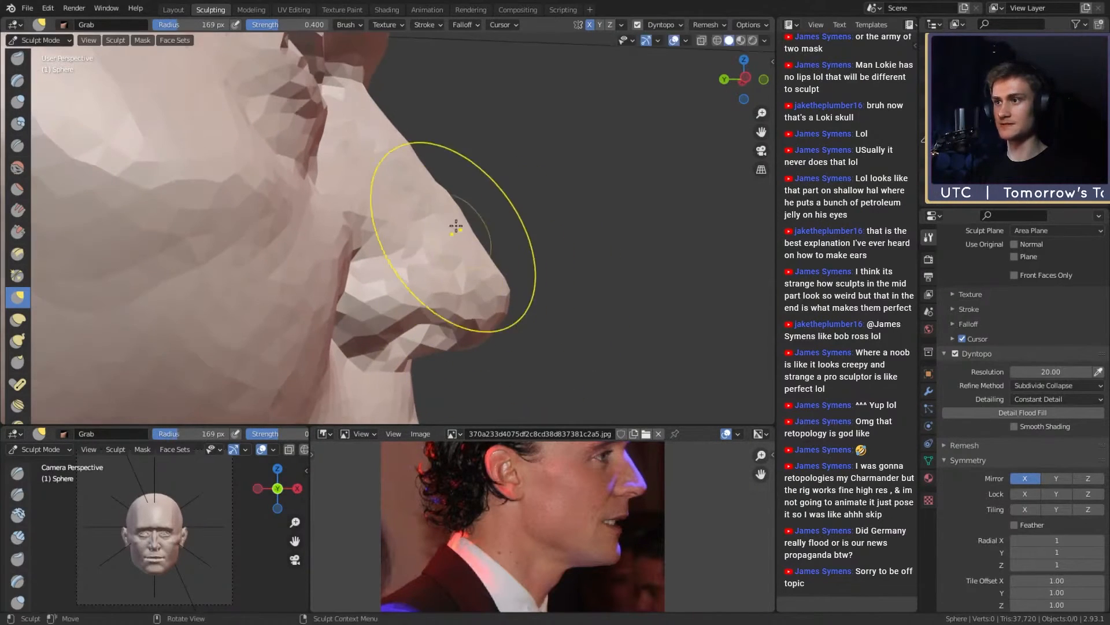
key(f)
click(431, 200)
drag(455, 199, 452, 201)
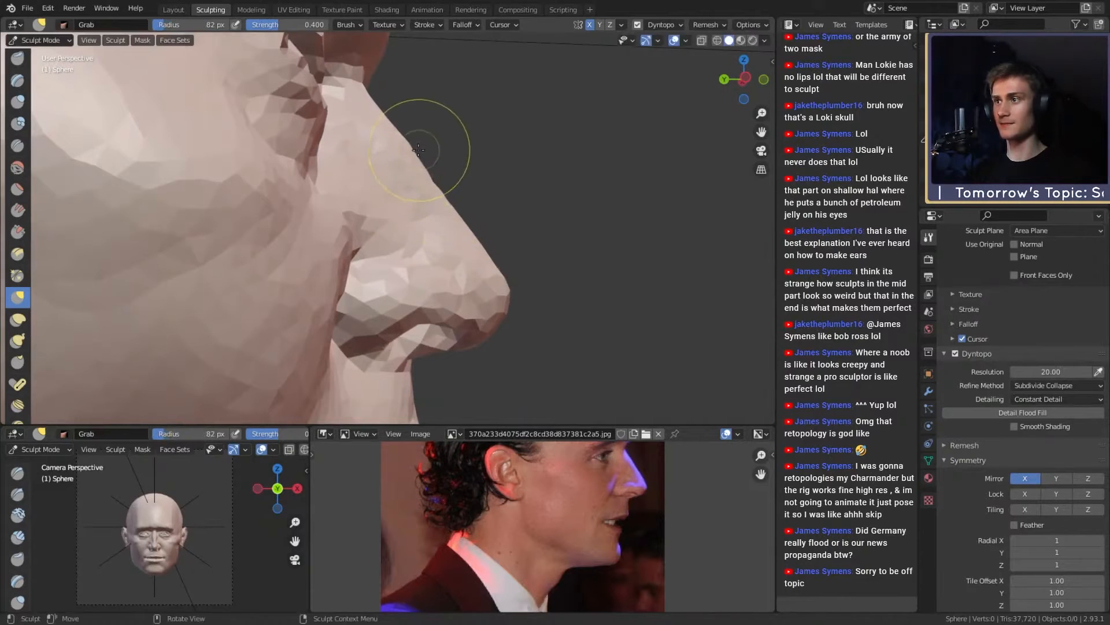
Step: Adjust the lower nose as a whole against the side reference with the Grab brush at 180 to 195 px
mouse_move(418, 150)
middle_down()
mouse_move(434, 200)
mouse_move(463, 218)
mouse_move(457, 335)
mouse_move(425, 344)
mouse_move(447, 281)
mouse_move(437, 265)
middle_up()
key(f)
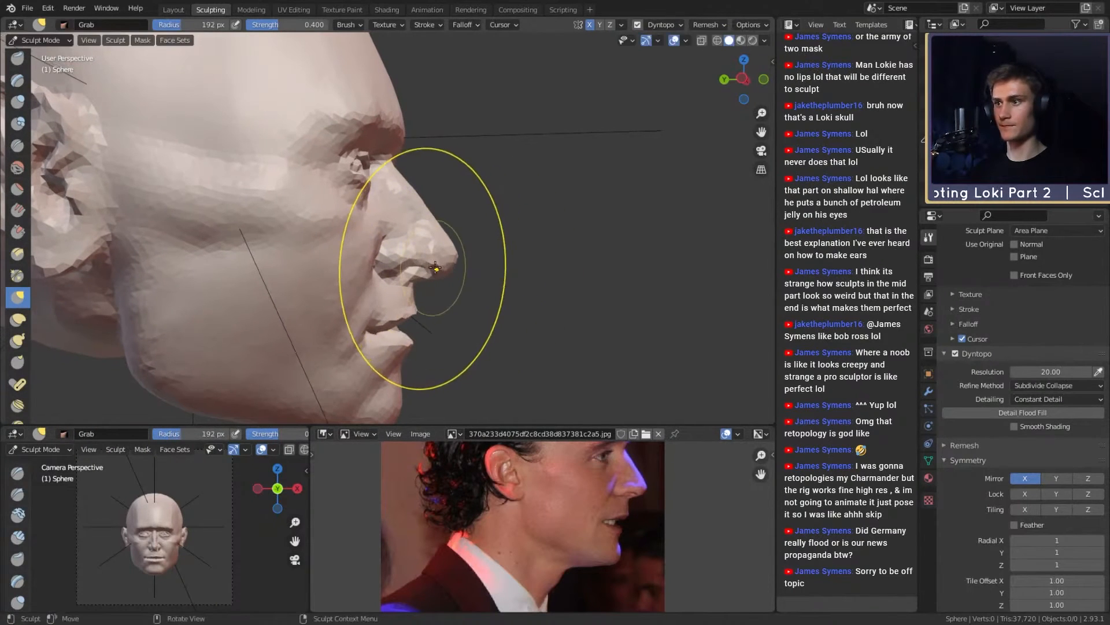
key(f)
click(434, 266)
key(f)
click(430, 263)
key(f)
click(426, 258)
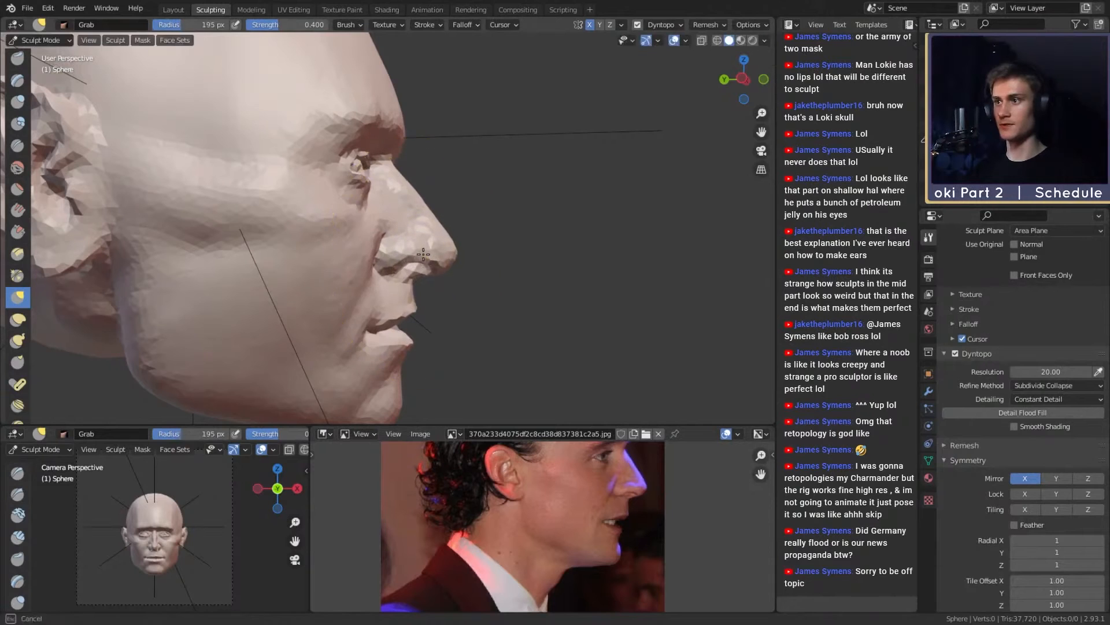
key(f)
click(422, 261)
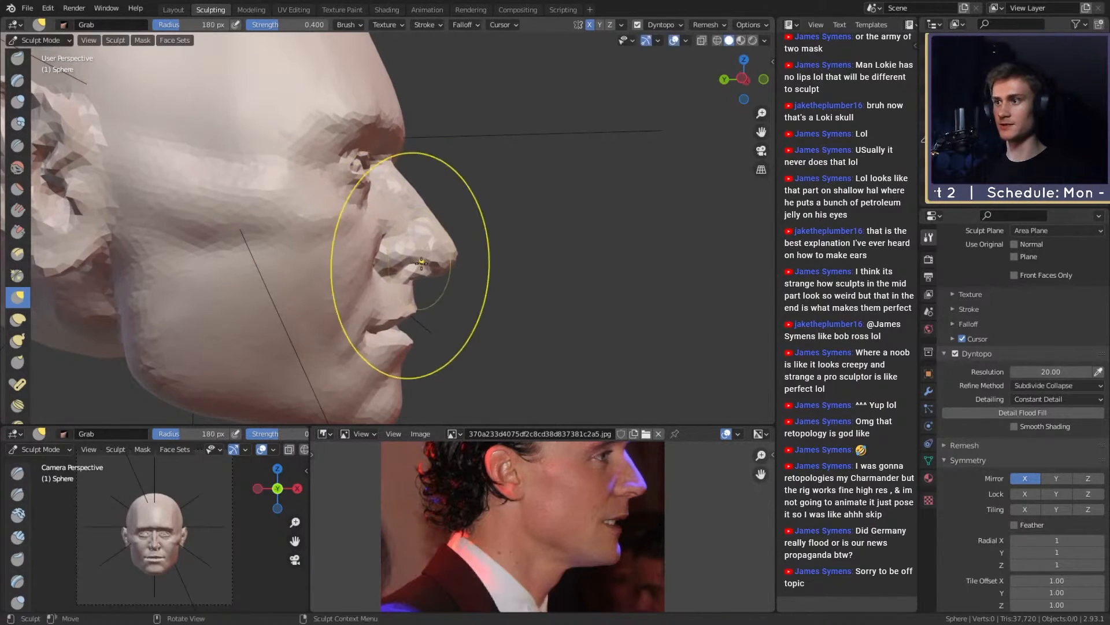
Step: Pull the front of the upper lip slightly forward with the Grab brush at a radius of 96 px
mouse_move(421, 263)
middle_down()
mouse_move(280, 129)
mouse_move(436, 332)
mouse_move(426, 293)
mouse_move(399, 275)
mouse_move(377, 280)
mouse_move(428, 277)
mouse_move(444, 293)
middle_up()
key(f)
click(452, 263)
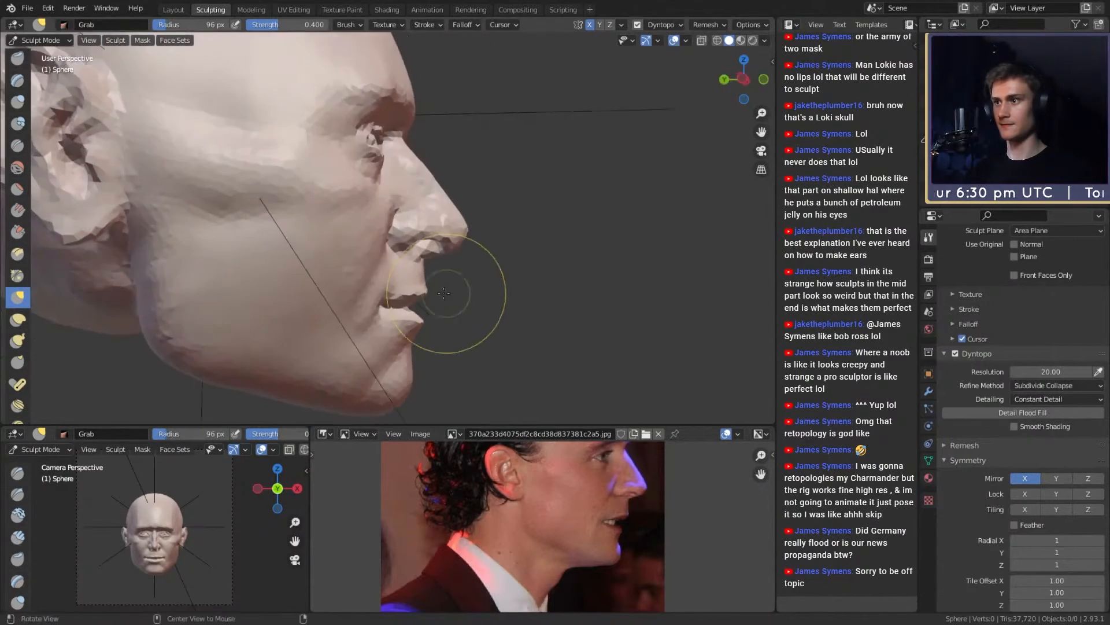
drag(421, 292, 424, 291)
Step: Adjust the nose tip in profile with the Grab brush, starting from a radius of 132 px
mouse_move(415, 321)
shift+middle_down()
mouse_move(417, 290)
mouse_move(433, 293)
mouse_move(400, 288)
mouse_move(438, 291)
mouse_move(444, 265)
shift+middle_up()
key(f)
click(488, 287)
key(f)
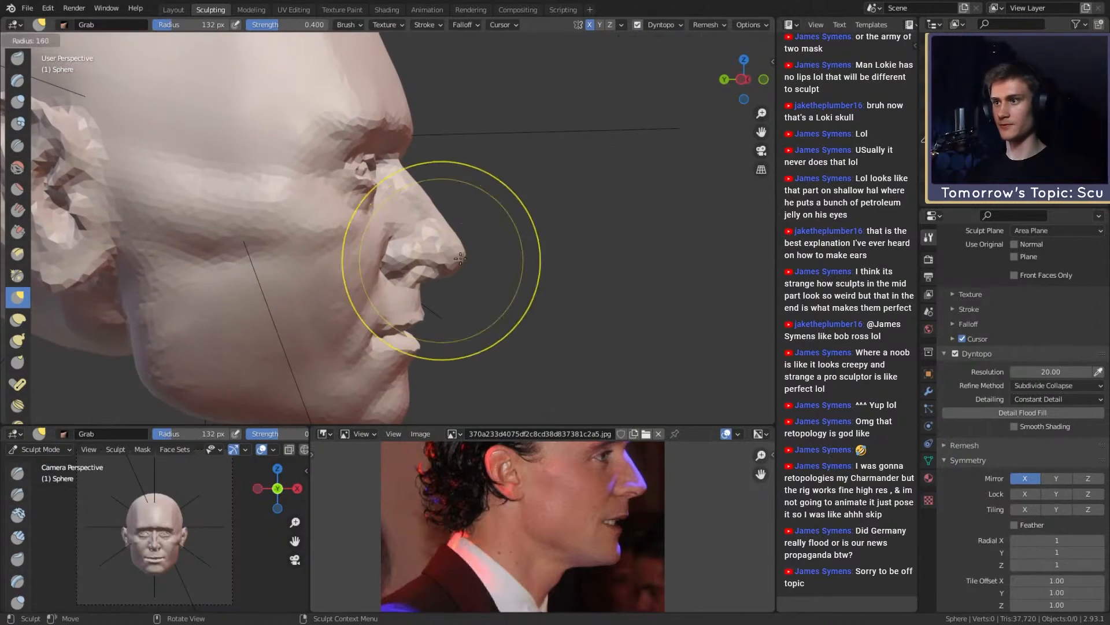
click(458, 255)
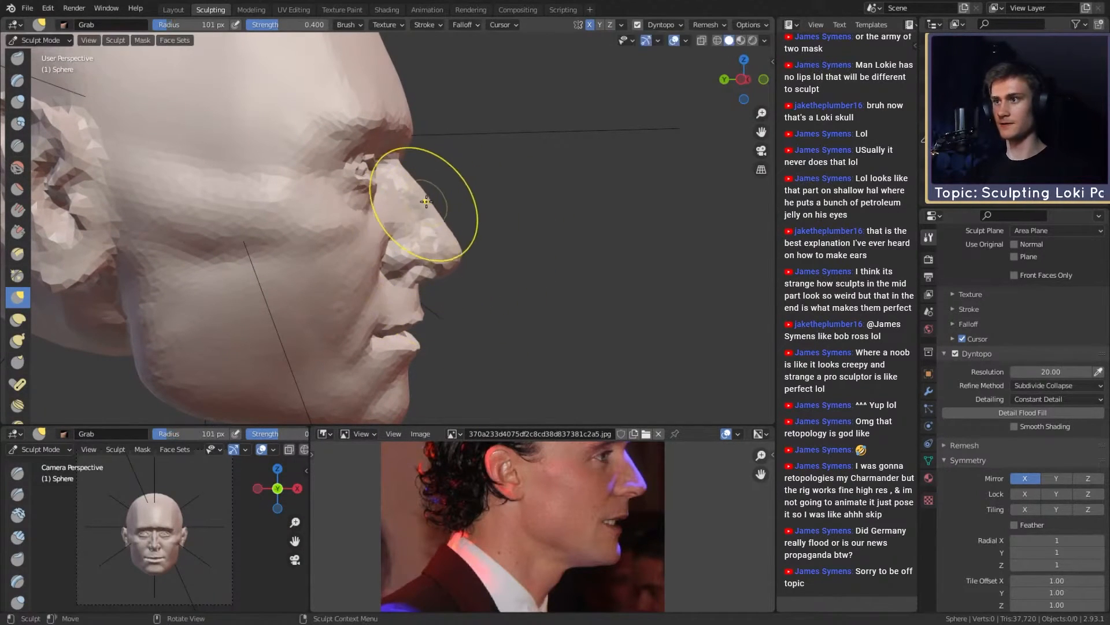
Step: Reshape the root of the nose just below the brow with the Grab brush at a radius of 105 px
shift+middle_drag(431, 191, 447, 261)
key(f)
click(474, 227)
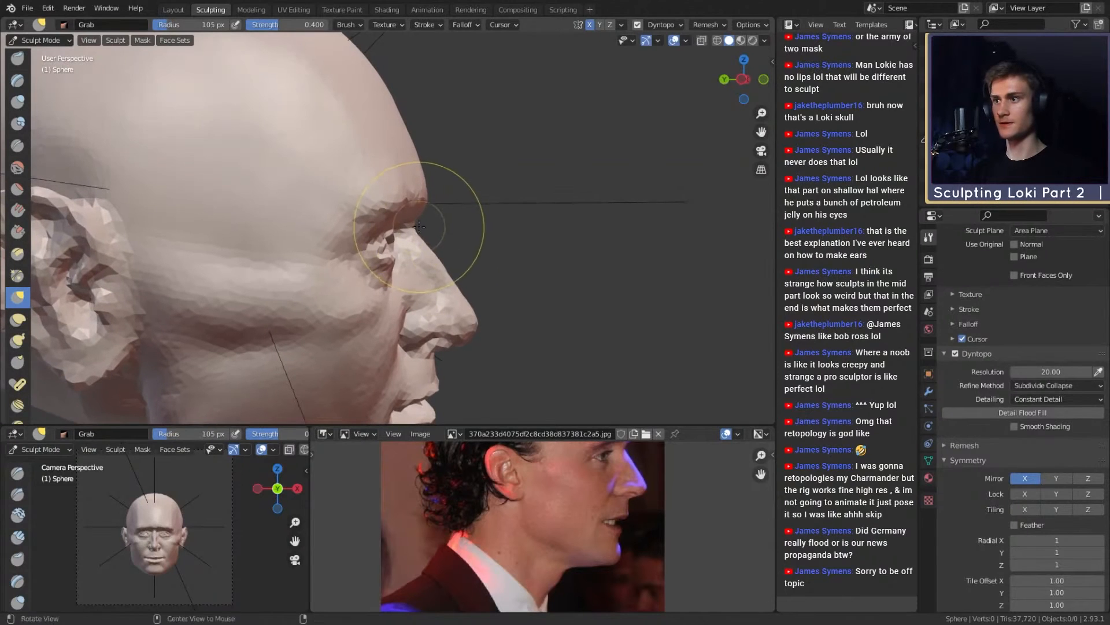
drag(418, 227, 420, 228)
mouse_move(420, 228)
alt+mouse_down()
mouse_move(383, 227)
mouse_move(408, 255)
mouse_move(391, 297)
mouse_move(550, 298)
mouse_move(521, 232)
mouse_move(459, 409)
mouse_move(448, 301)
mouse_move(307, 166)
mouse_move(457, 316)
mouse_move(446, 317)
mouse_move(466, 255)
mouse_move(450, 269)
mouse_move(456, 240)
mouse_move(426, 310)
mouse_move(446, 322)
mouse_move(444, 273)
mouse_move(425, 258)
alt+mouse_up()
Step: Shape the base of the nose above the upper lip with the Grab brush, reducing the radius from 106 to 68 px
key(f)
click(431, 225)
key(f)
click(372, 232)
key(f)
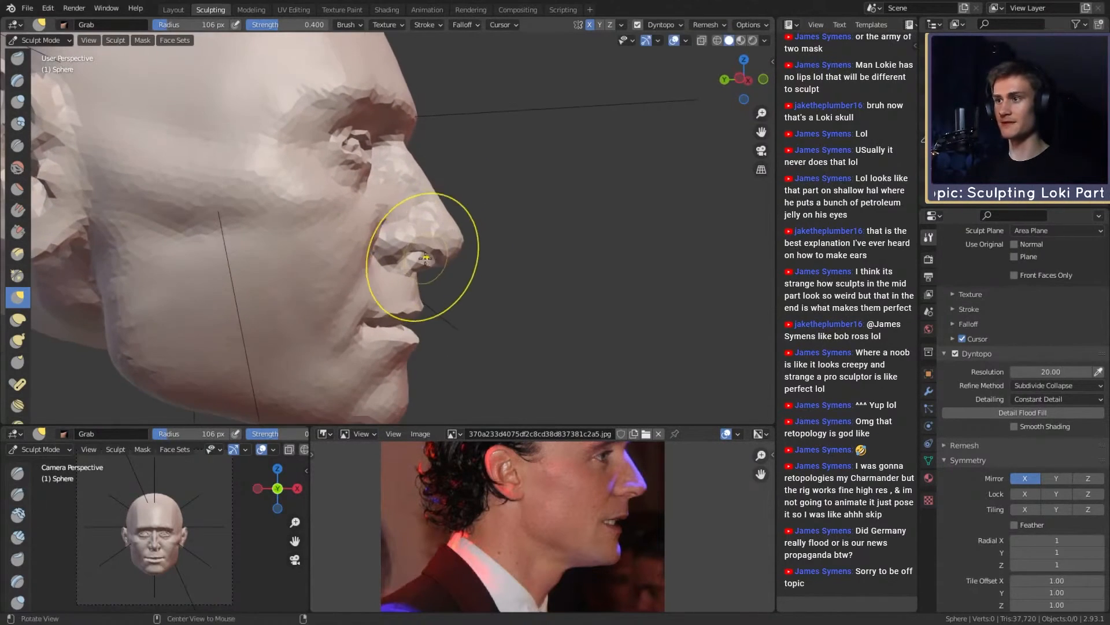
key(f)
click(476, 265)
key(f)
click(414, 275)
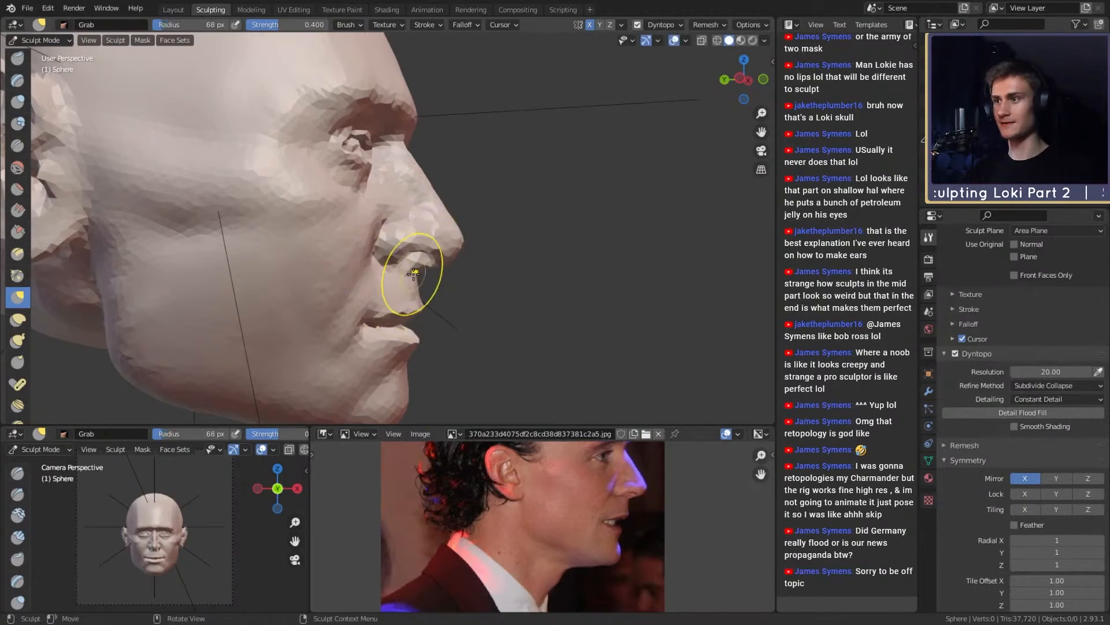
Step: Try to reshape the area beneath the nostril with the Grab brush at 94 px, and undo the change
key(f)
click(406, 271)
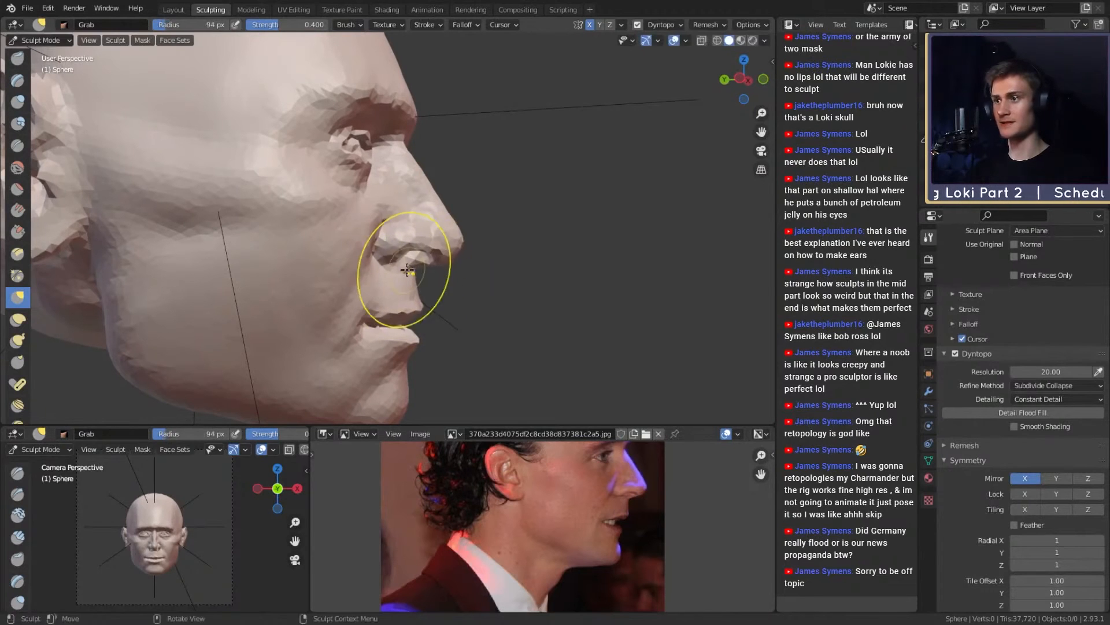
key(ctrl+z)
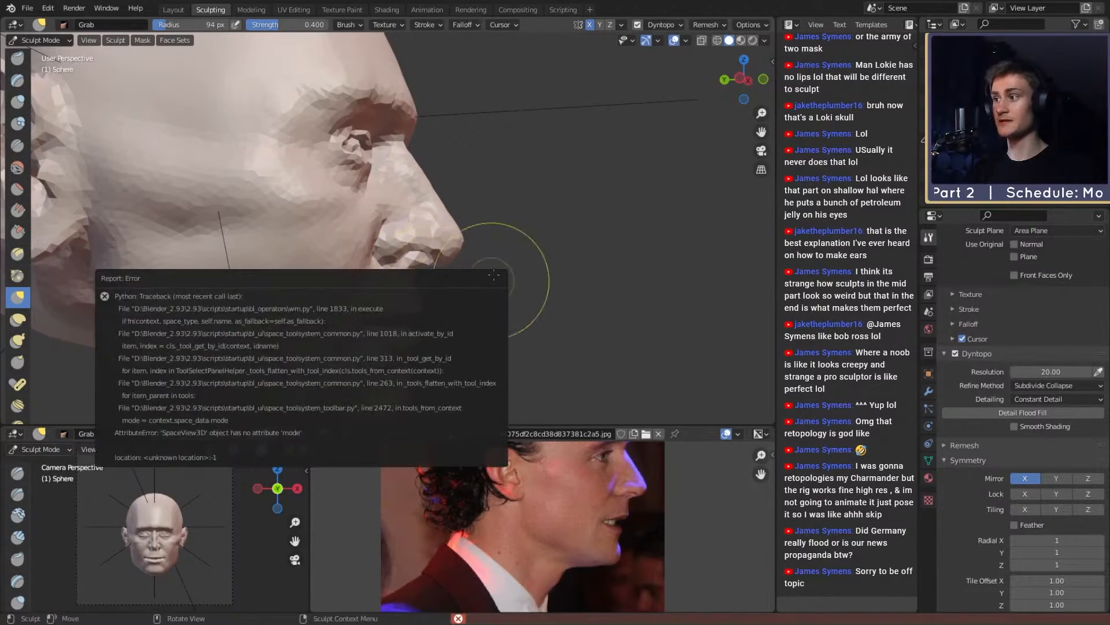
Step: Adjust the junction of the nose base and upper lip with the Grab brush at 77 px, reducing the radius to 55 px
key(f)
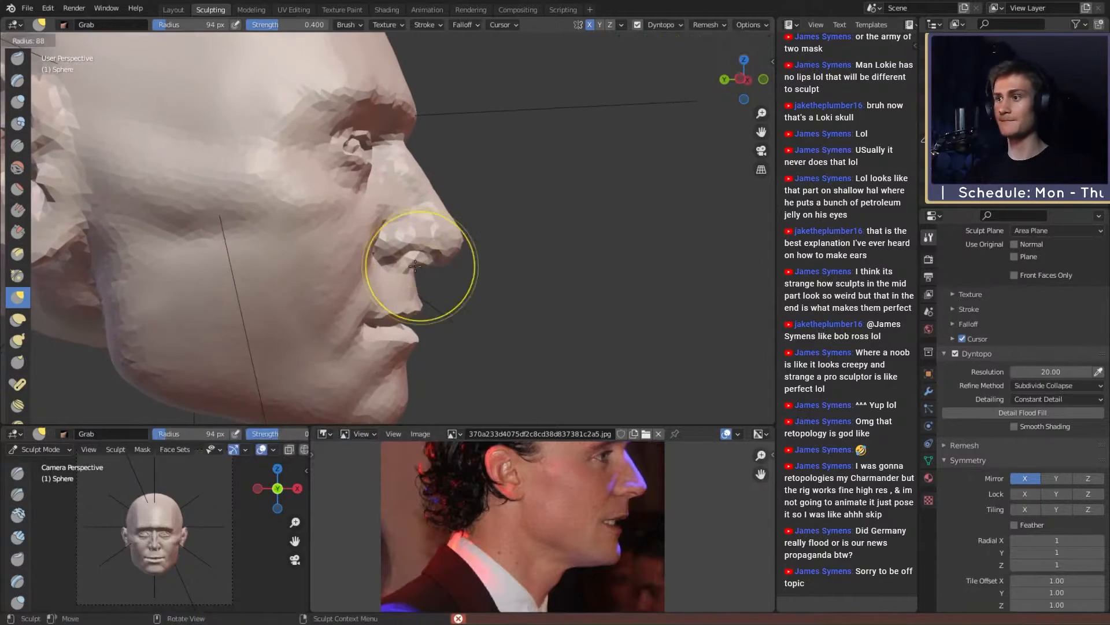
click(407, 270)
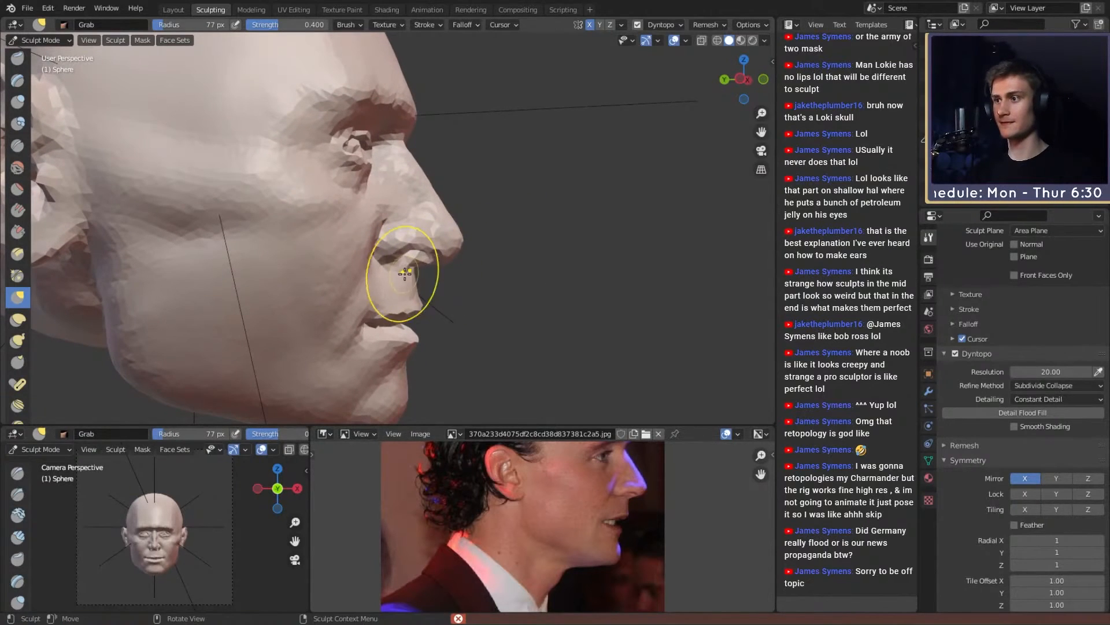
key(f)
click(449, 265)
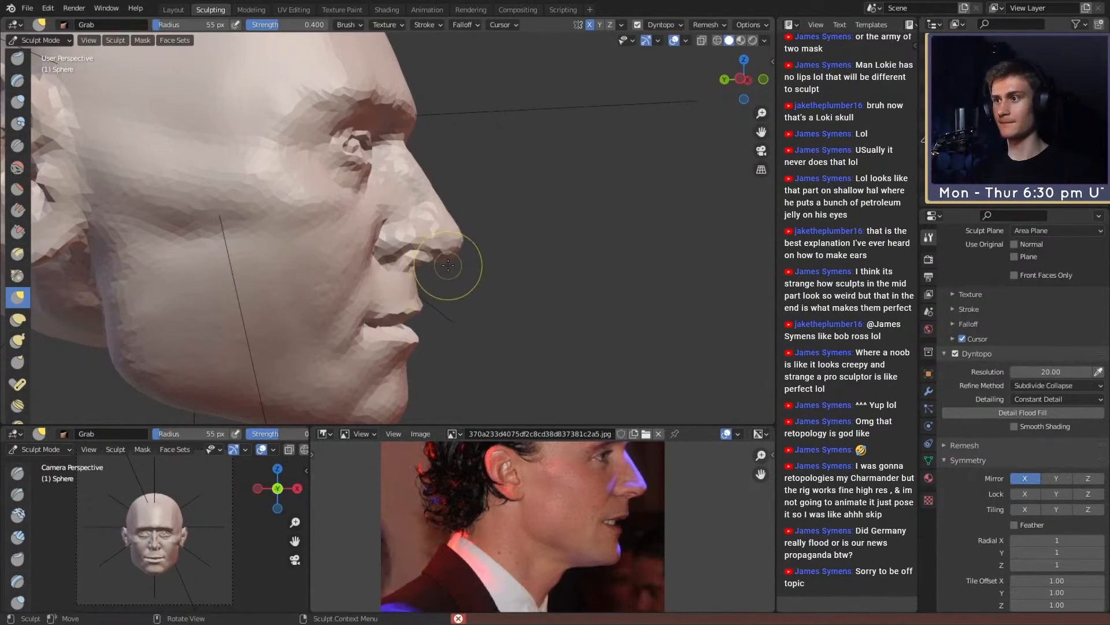
Step: Refine the crease around the nostril wing and the adjoining cheek with the Grab brush, stepping the radius from 104 to 72 px
key(f)
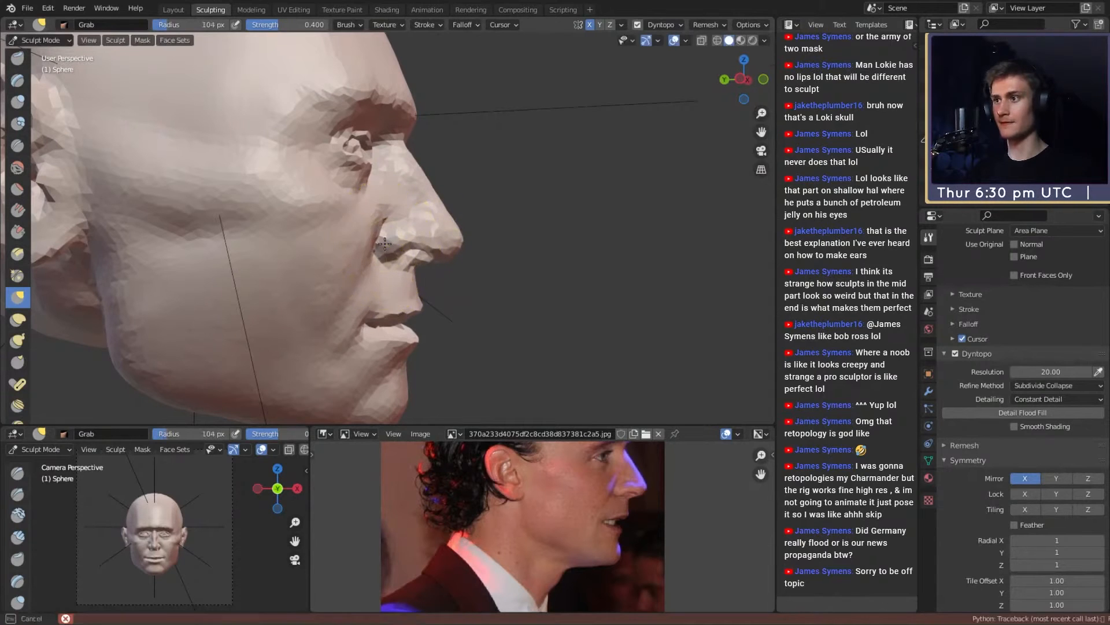
click(380, 237)
shift+middle_drag(380, 238, 384, 247)
key(f)
click(386, 235)
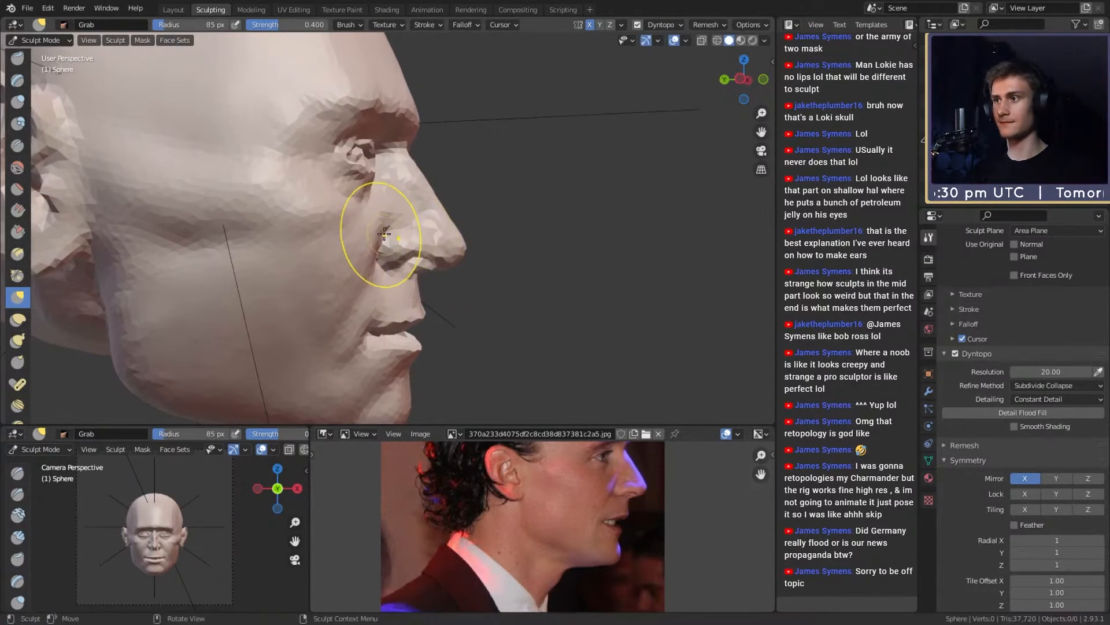
key(f)
click(380, 278)
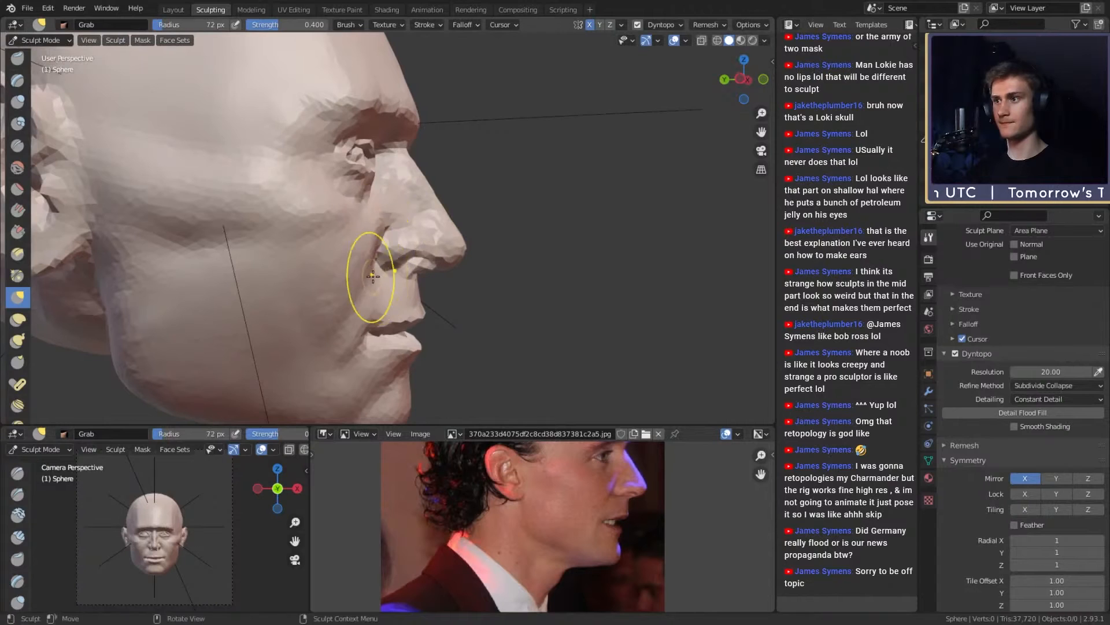
Step: Adjust the lower bridge of the nose in profile with a short Grab stroke
mouse_move(409, 253)
middle_down()
mouse_move(442, 245)
mouse_move(440, 224)
middle_up()
key(f)
click(440, 232)
drag(428, 215, 430, 214)
Step: Show the whole head in profile and set the Grab brush radius to 228 px for work around the ear
mouse_move(445, 198)
ctrl+middle_down()
mouse_move(416, 321)
mouse_move(441, 275)
mouse_move(440, 294)
mouse_move(451, 282)
mouse_move(510, 288)
ctrl+middle_up()
key(f)
click(350, 249)
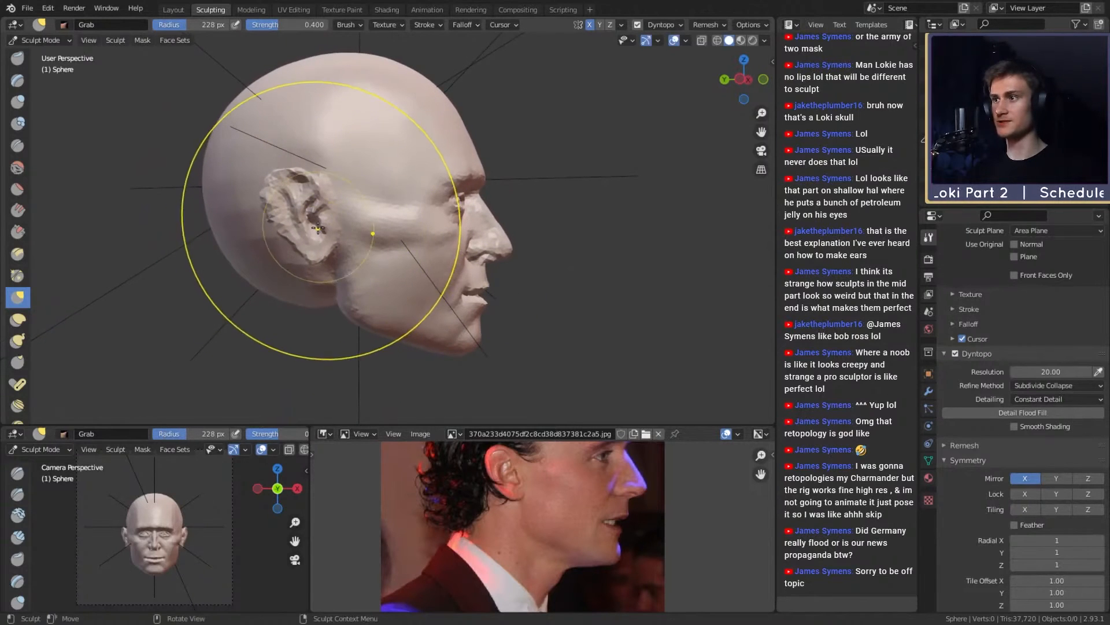
Step: Adjust the ear and the side of the skull in profile with the Grab brush, reducing its radius to 153 px
mouse_move(325, 223)
mouse_down()
mouse_move(336, 226)
mouse_move(289, 194)
mouse_up()
key(f)
click(278, 207)
key(f)
click(293, 202)
shift+middle_drag(318, 186, 336, 233)
key(f)
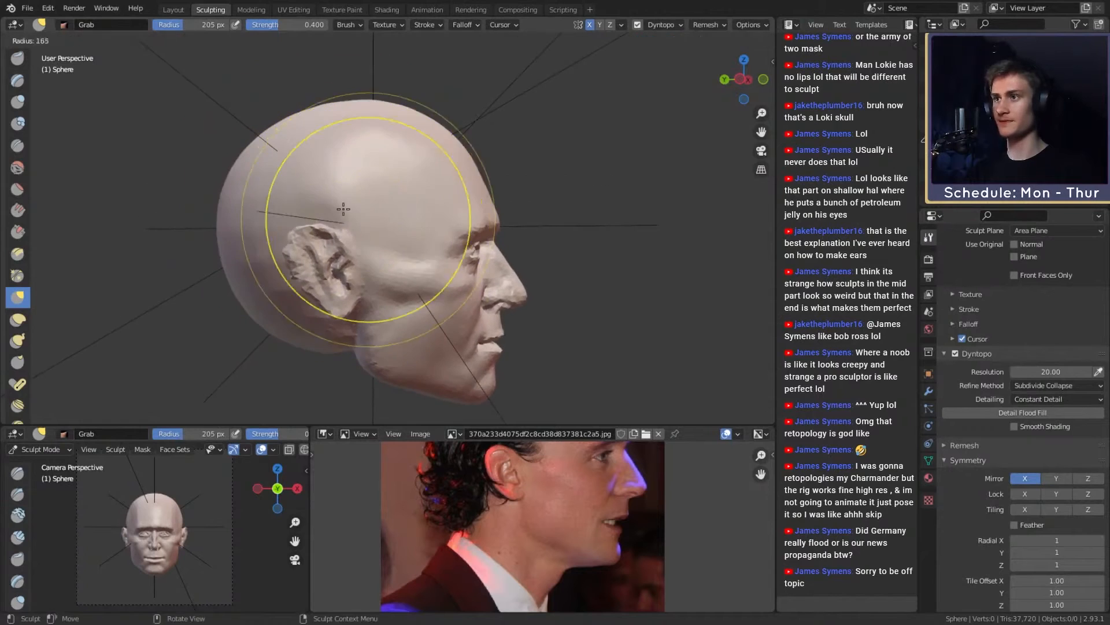
click(335, 207)
shift+middle_drag(425, 244, 390, 258)
middle_drag(648, 451, 634, 516)
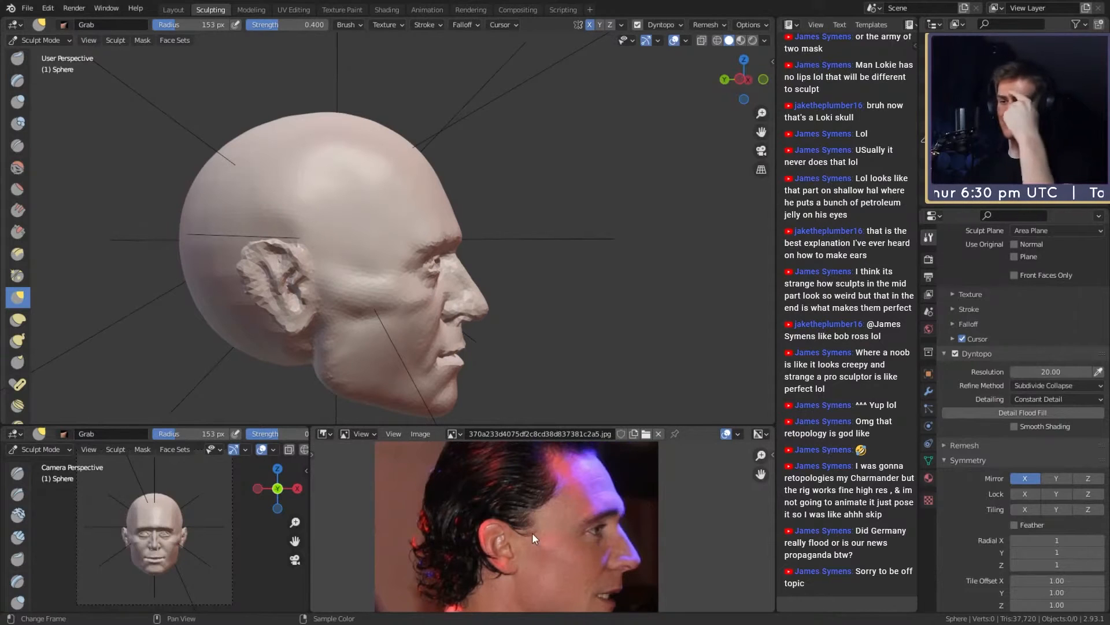
Step: Build up the lower forehead just above the brows with the Clay Strips brush at a 43 px radius
mouse_move(446, 318)
middle_down()
mouse_move(503, 199)
mouse_move(442, 248)
mouse_move(407, 253)
mouse_move(400, 236)
mouse_move(406, 266)
mouse_move(398, 212)
middle_up()
scroll(441, 248, up, 3)
key(c)
key(f)
click(374, 244)
key(f)
click(409, 217)
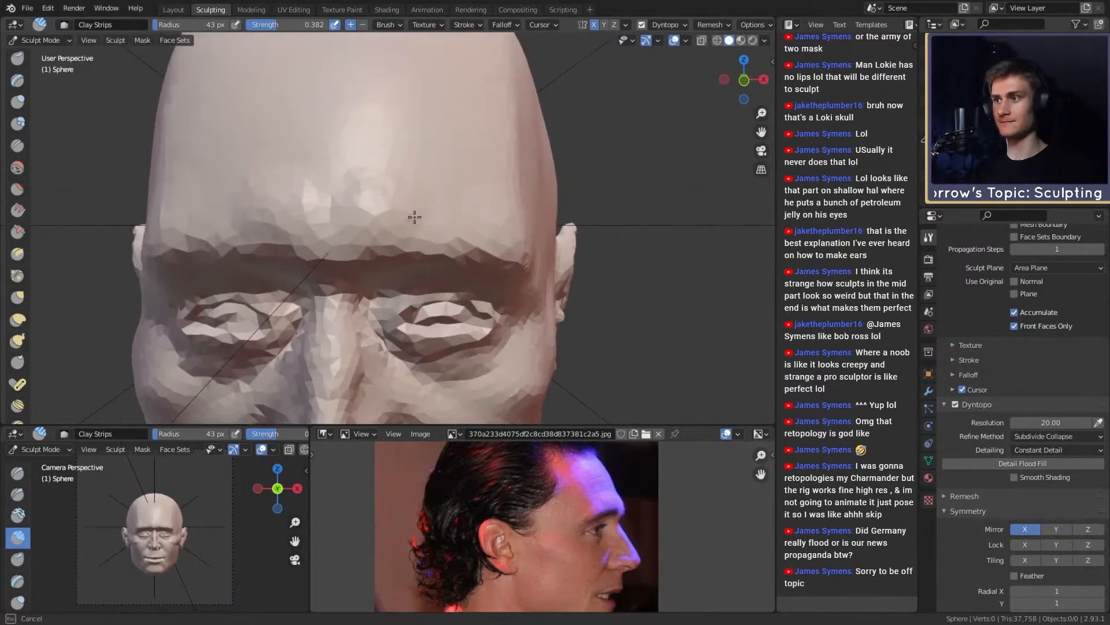
drag(415, 217, 430, 232)
Step: Shape the brow ridge from its centre out to the temple with Clay Strips strokes
mouse_move(336, 233)
middle_down()
mouse_move(503, 203)
mouse_move(433, 224)
middle_up()
shift+middle_drag(352, 243, 397, 274)
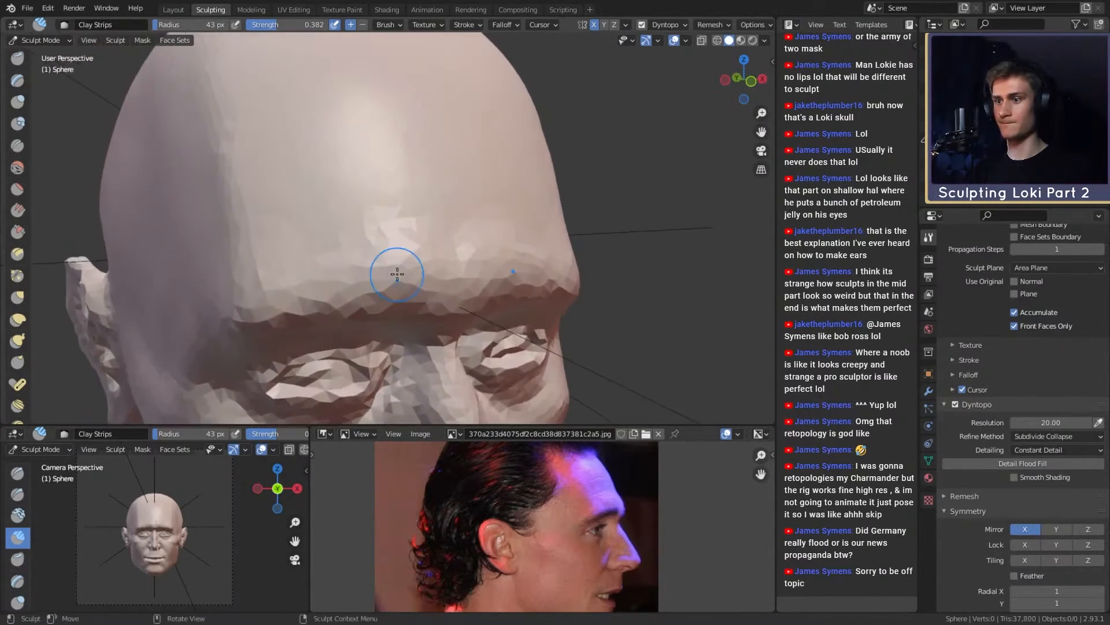
middle_drag(322, 278, 358, 248)
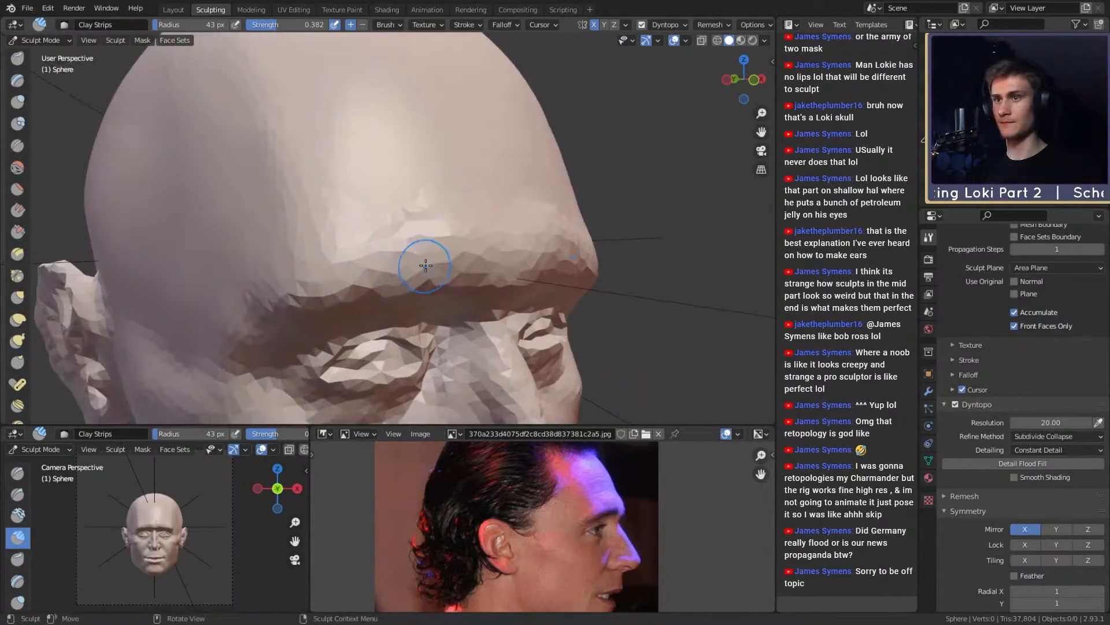
middle_drag(466, 203, 405, 262)
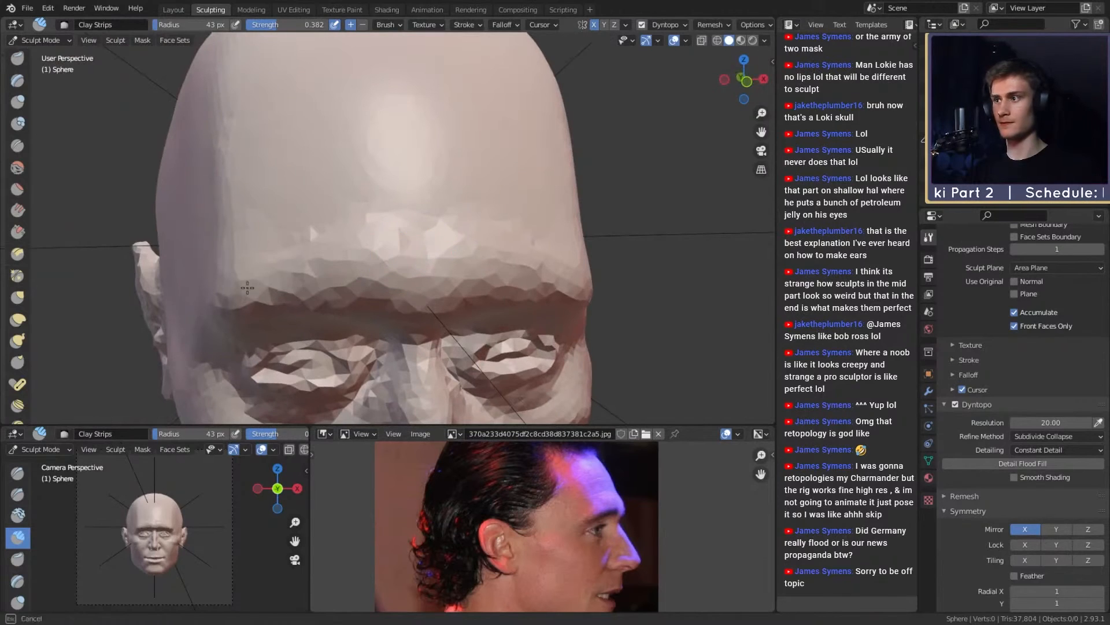
mouse_move(247, 287)
middle_down()
mouse_move(360, 250)
mouse_move(396, 255)
mouse_move(378, 263)
middle_up()
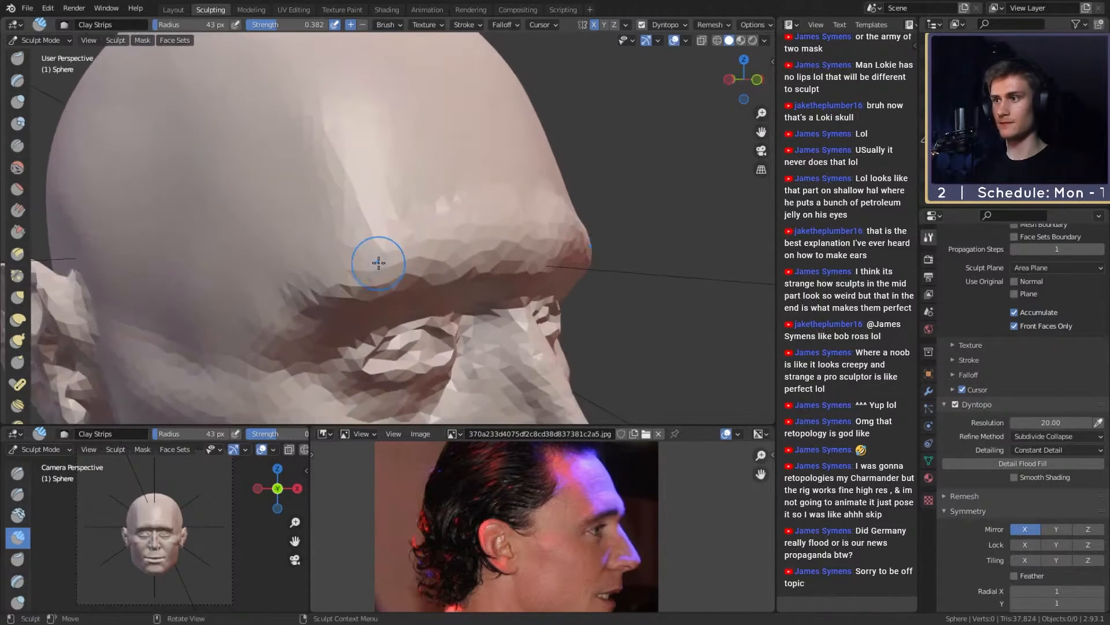
Step: Even out the forehead surface above the brow ridge with an enlarged brush
key(f)
click(499, 218)
drag(483, 173, 423, 177)
scroll(466, 174, down, 4)
mouse_move(457, 214)
middle_down()
mouse_move(561, 223)
mouse_move(425, 209)
middle_up()
scroll(417, 205, up, 4)
Step: Work the centre of the lower forehead with 37 px Clay Strips strokes and smooth them at 161 px
key(f)
click(403, 196)
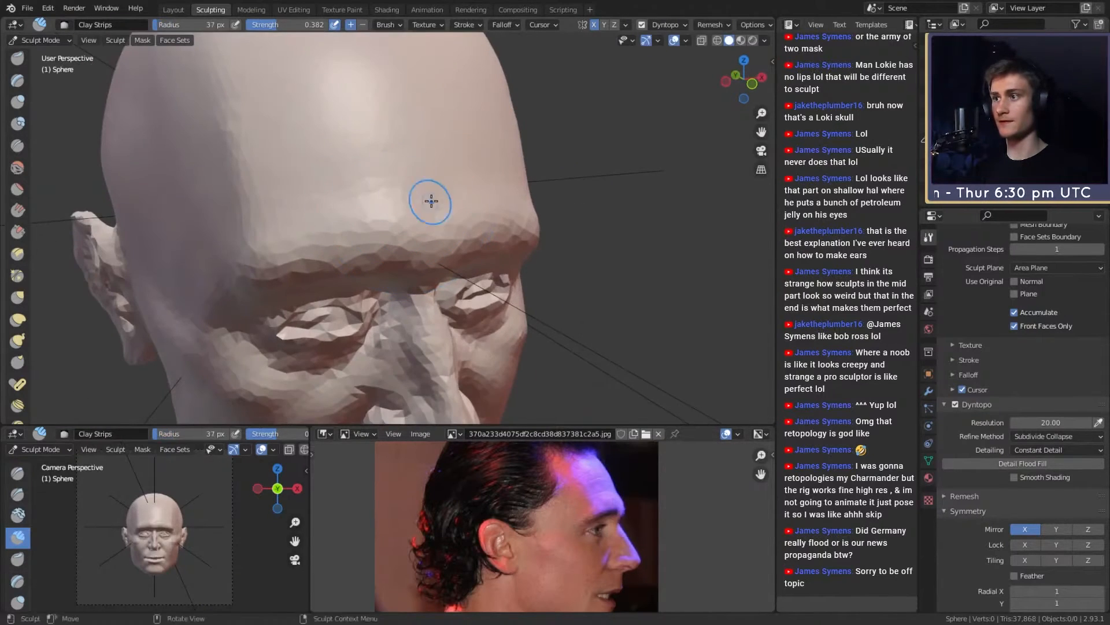
drag(362, 214, 292, 224)
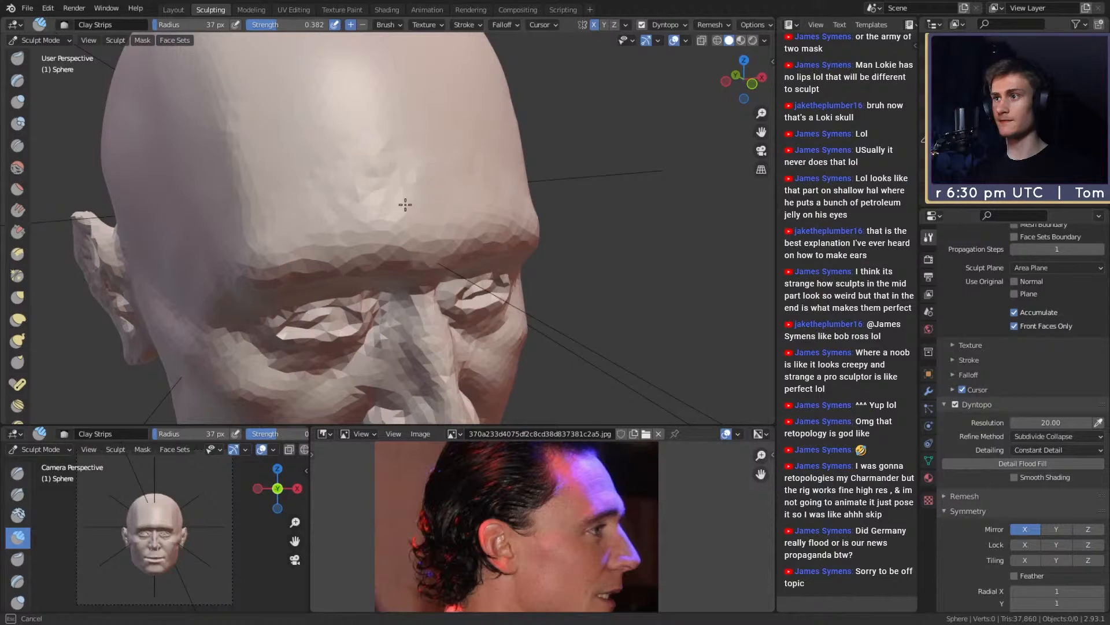
drag(405, 205, 395, 188)
key(f)
click(372, 159)
Step: Compare the forehead from the front and in profile with the reference photo, and set the brush radius to 46 px
mouse_move(372, 158)
middle_down()
mouse_move(409, 176)
mouse_move(421, 237)
mouse_move(426, 224)
middle_up()
scroll(410, 185, down, 5)
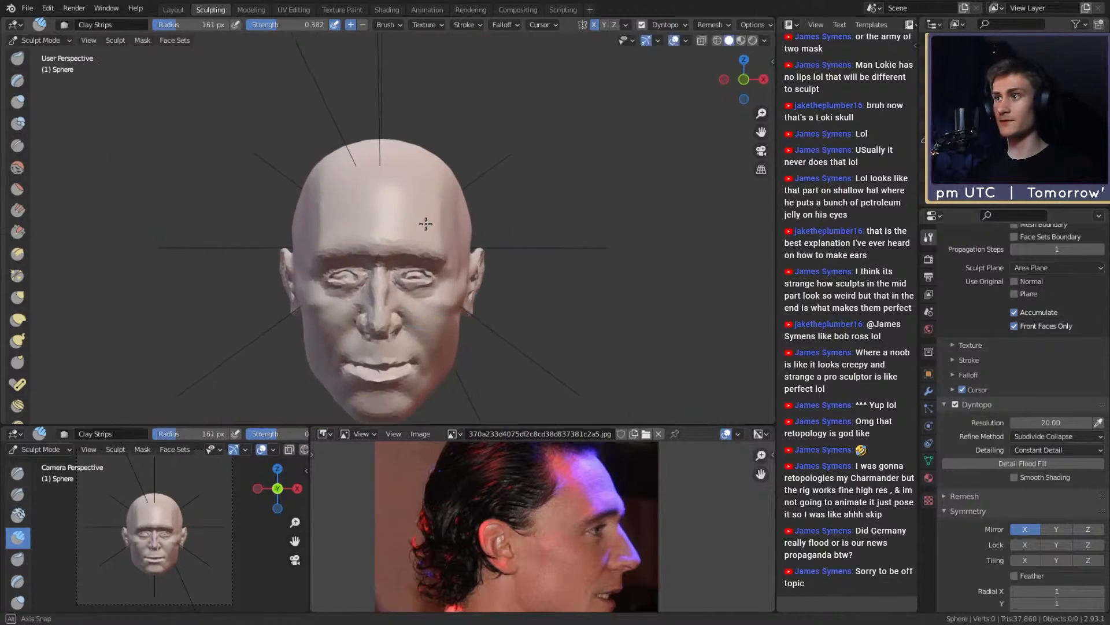
scroll(428, 217, up, 2)
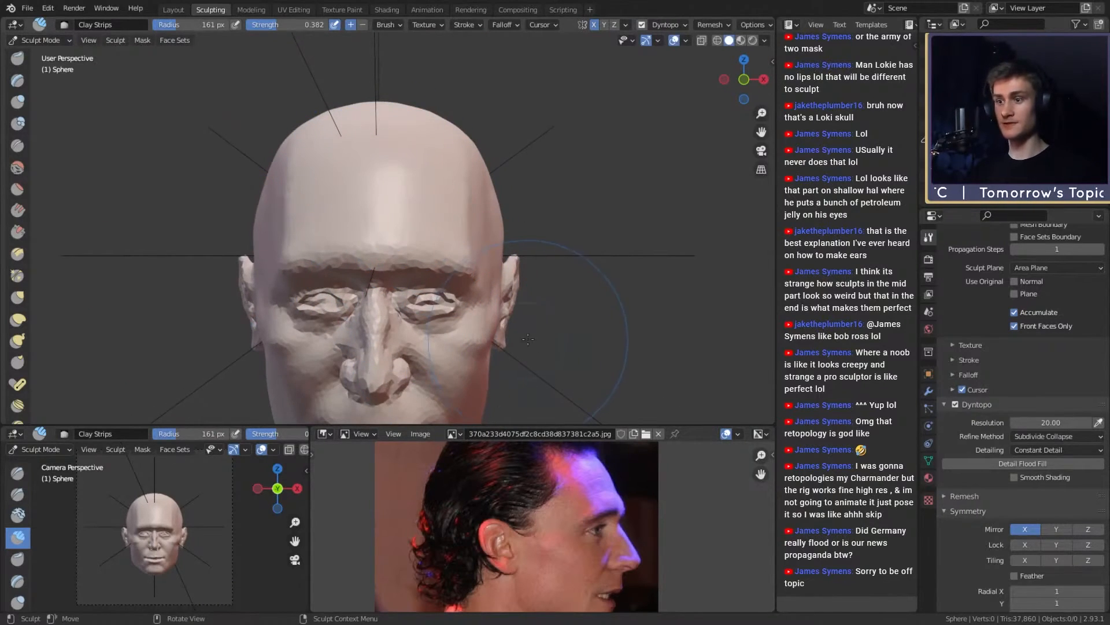
middle_drag(528, 307, 601, 312)
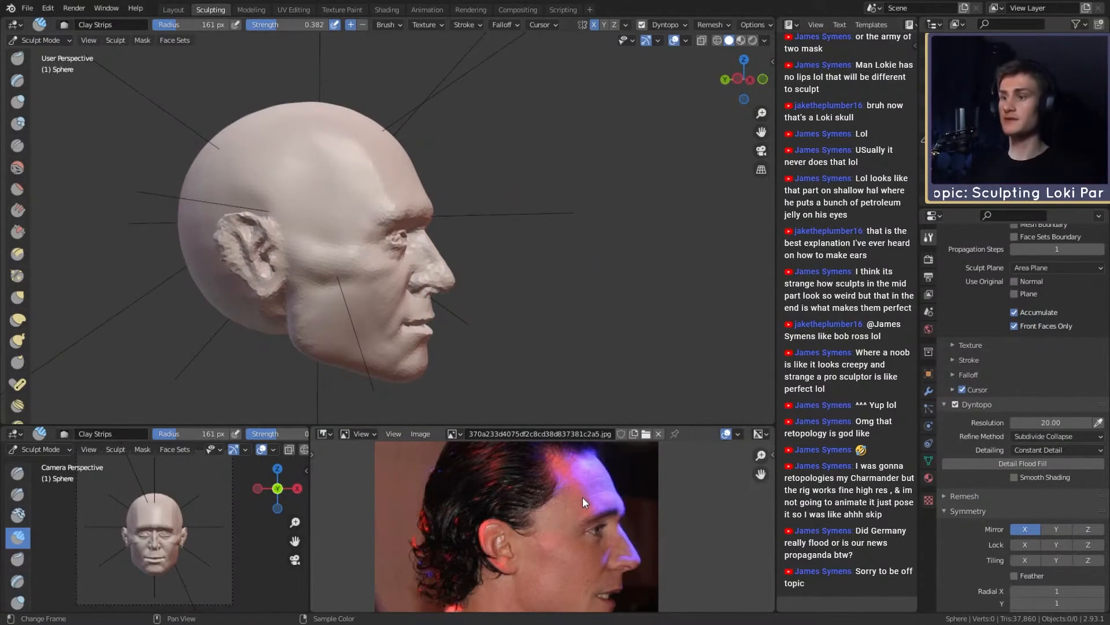
scroll(425, 206, up, 3)
middle_drag(425, 207, 416, 245)
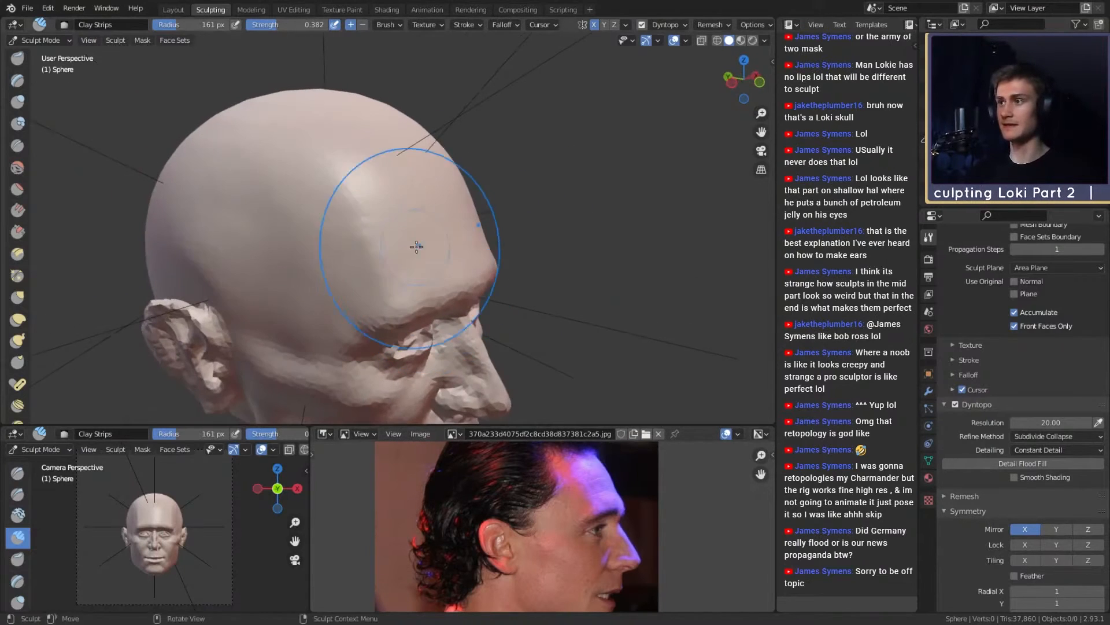
key(f)
click(422, 219)
drag(351, 165, 396, 227)
Step: Mark the rounded forehead contour with a U-shaped mask stroke and clear the mask
mouse_move(437, 231)
middle_down()
mouse_move(456, 232)
mouse_move(367, 203)
middle_up()
key(m)
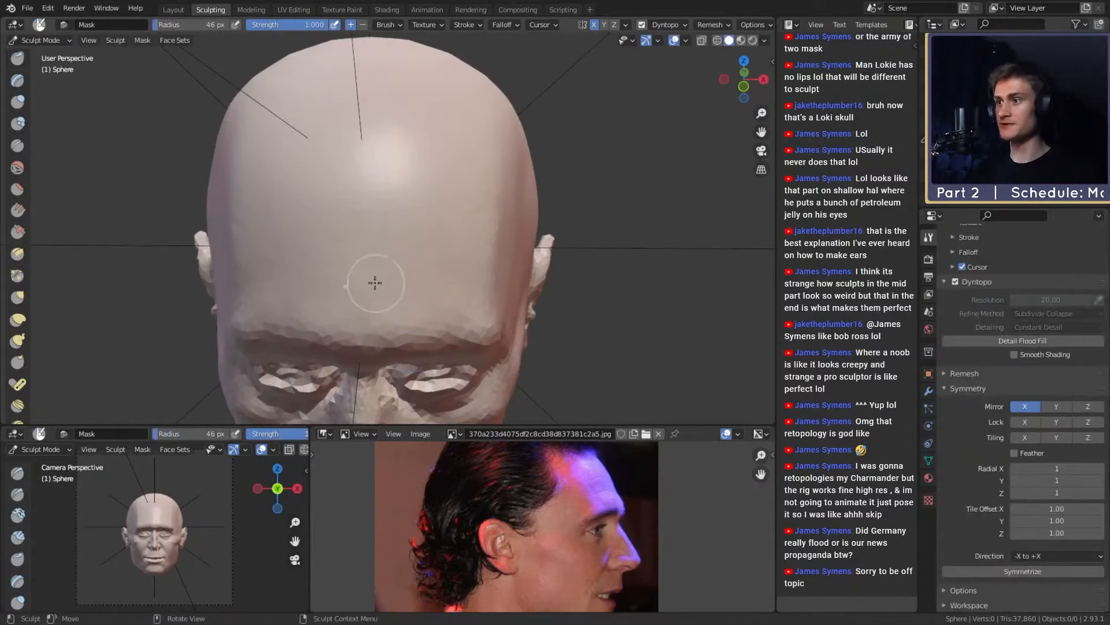
mouse_move(375, 283)
mouse_down()
mouse_move(324, 278)
mouse_move(258, 173)
mouse_move(249, 107)
mouse_move(334, 173)
mouse_up()
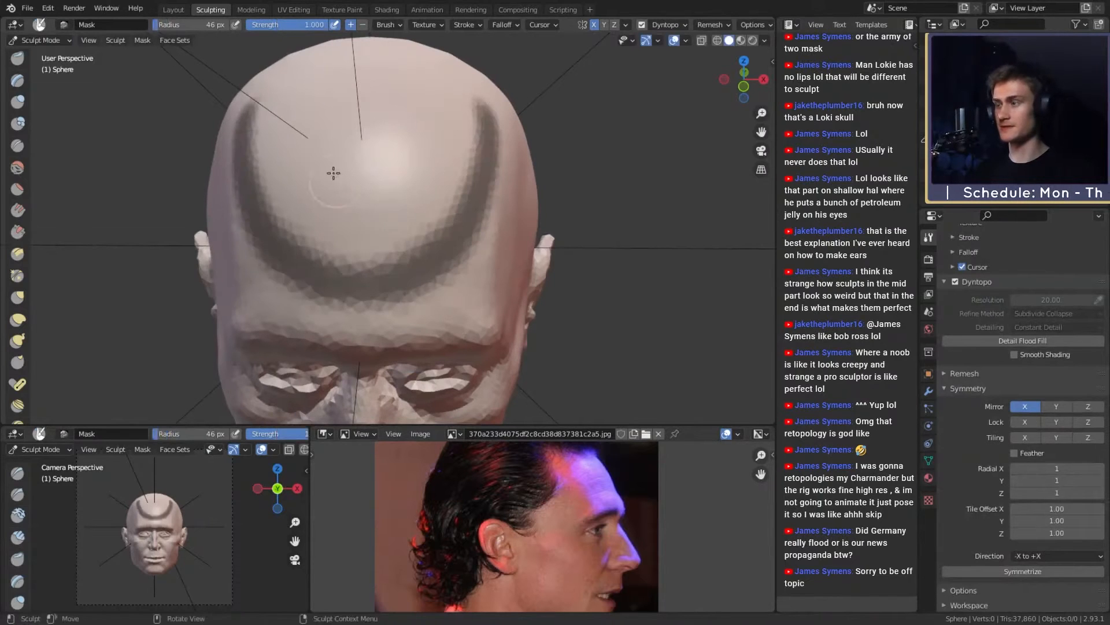
key(alt+m)
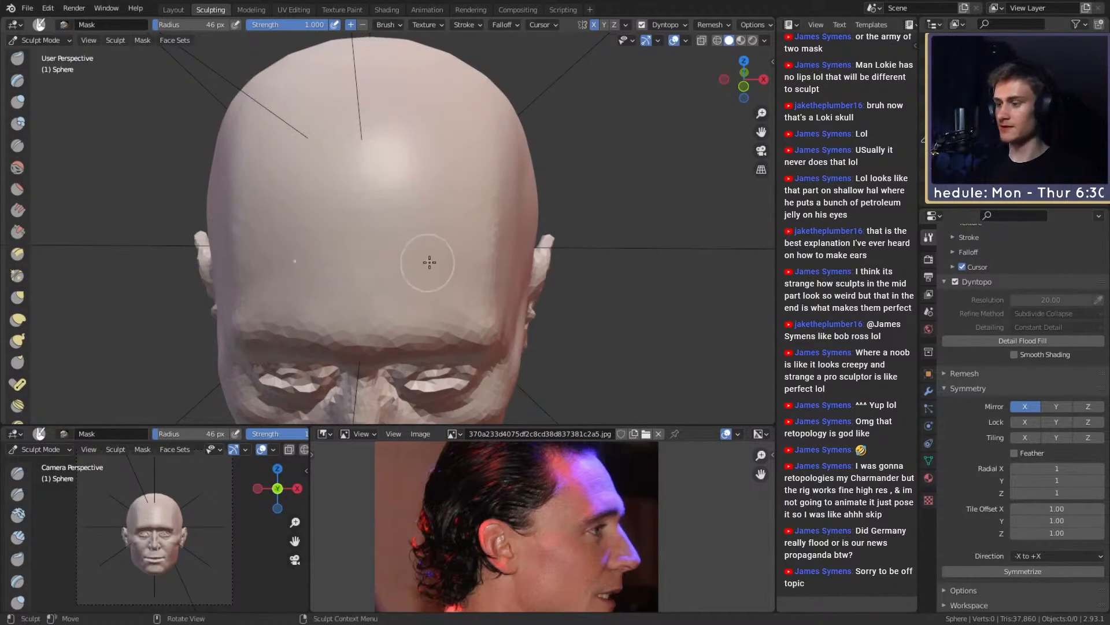
Step: Round the middle of the forehead with sweeping curved Clay Strips strokes at a 69 px radius
key(c)
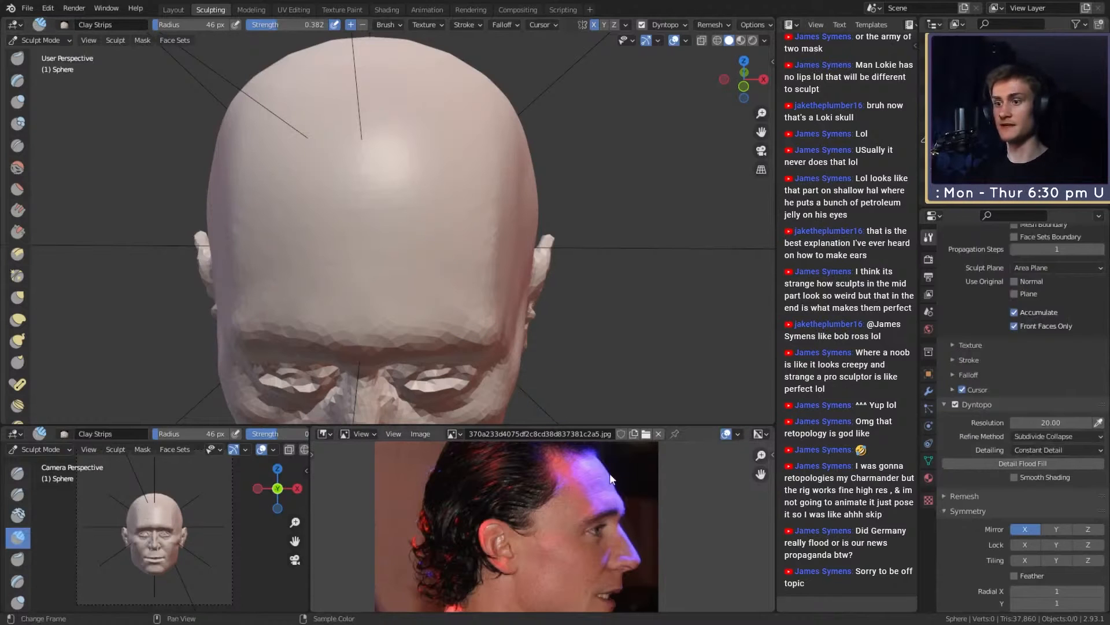
mouse_move(464, 254)
middle_down()
mouse_move(483, 226)
mouse_move(578, 202)
mouse_move(470, 240)
middle_up()
key(f)
click(406, 218)
key(f)
click(396, 244)
mouse_move(384, 253)
mouse_down()
mouse_move(456, 149)
mouse_move(454, 203)
mouse_move(459, 156)
mouse_up()
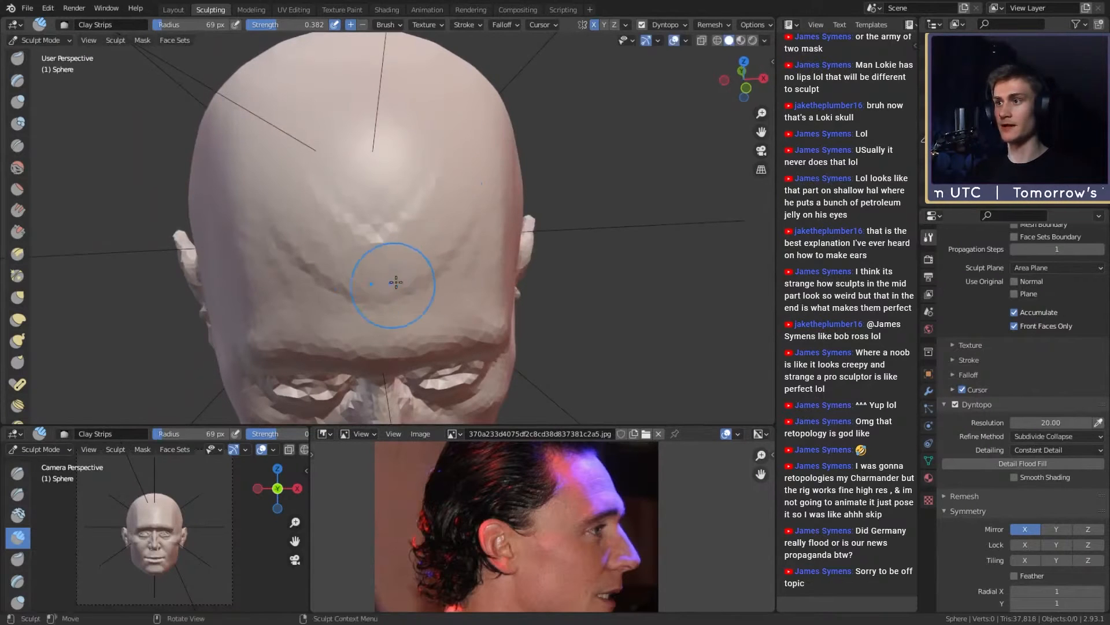
drag(344, 236, 288, 113)
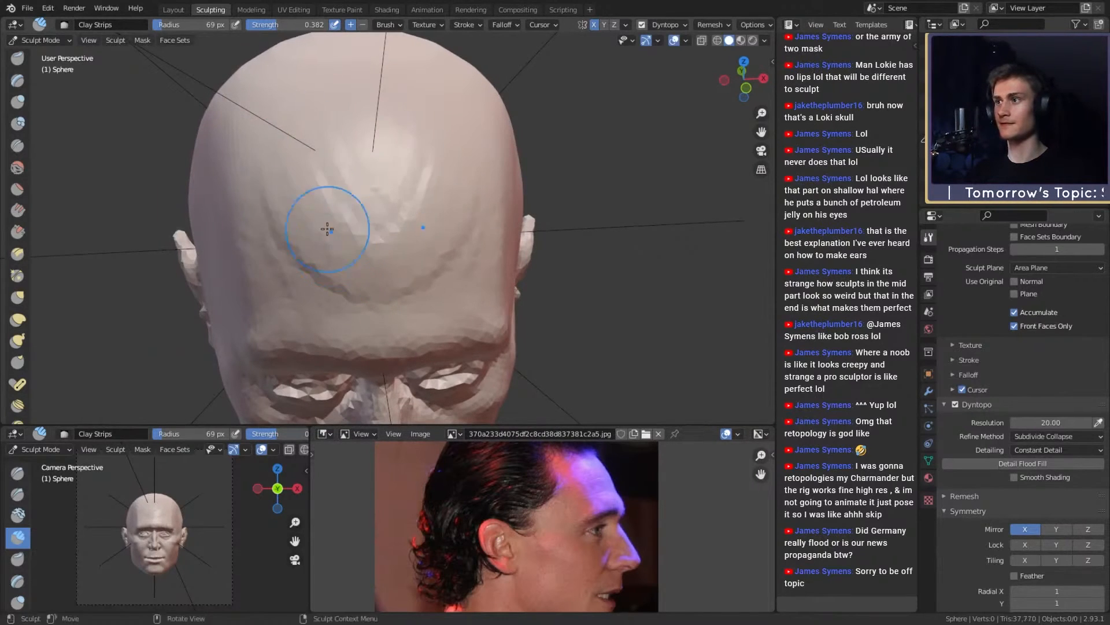
Step: Smooth the new forehead strokes with the brush enlarged to 98 px
key(f)
click(419, 183)
drag(317, 201, 302, 181)
mouse_move(403, 262)
middle_down()
mouse_move(532, 249)
mouse_move(423, 219)
middle_up()
Step: Add further 70 px Clay Strips strokes across the central forehead and blend them at a 134 px radius
key(f)
click(397, 218)
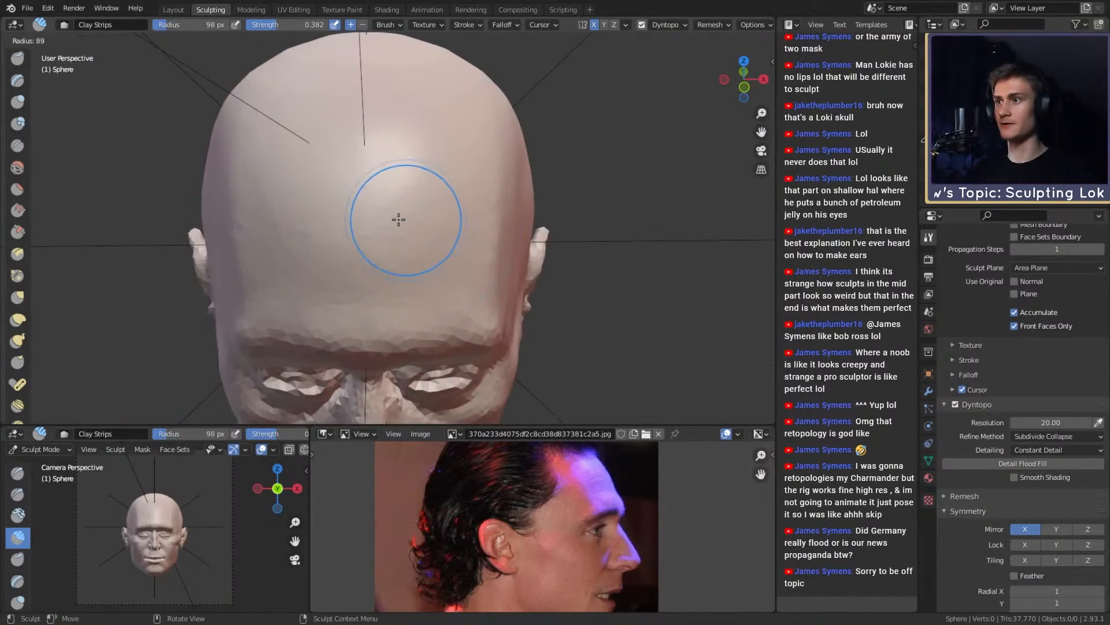
drag(449, 212, 409, 249)
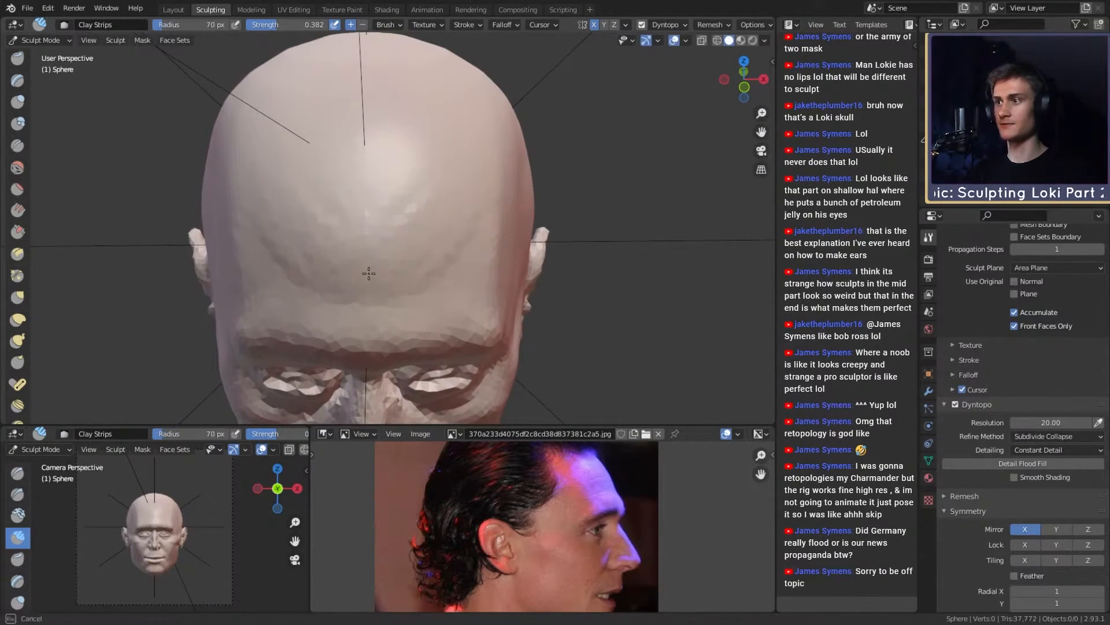
drag(380, 295, 399, 275)
key(f)
click(463, 243)
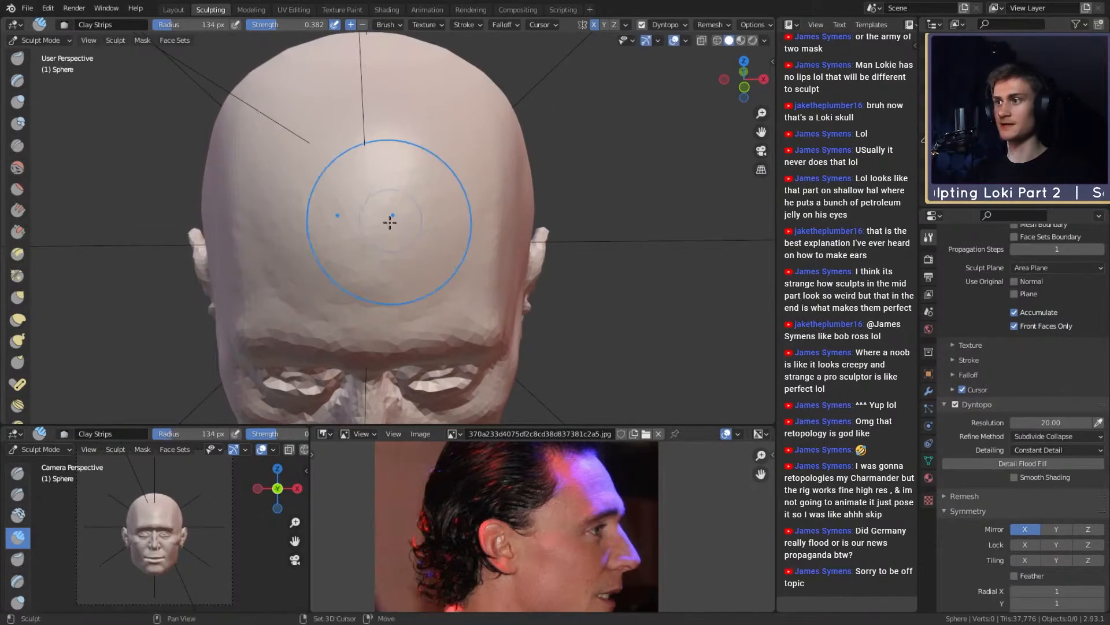
Step: Lower the crown of the head slightly in profile with the Grab brush at a 268 px radius
key(f)
click(310, 273)
scroll(382, 261, down, 3)
mouse_move(404, 265)
middle_down()
mouse_move(519, 227)
mouse_move(480, 252)
mouse_move(440, 243)
middle_up()
key(g)
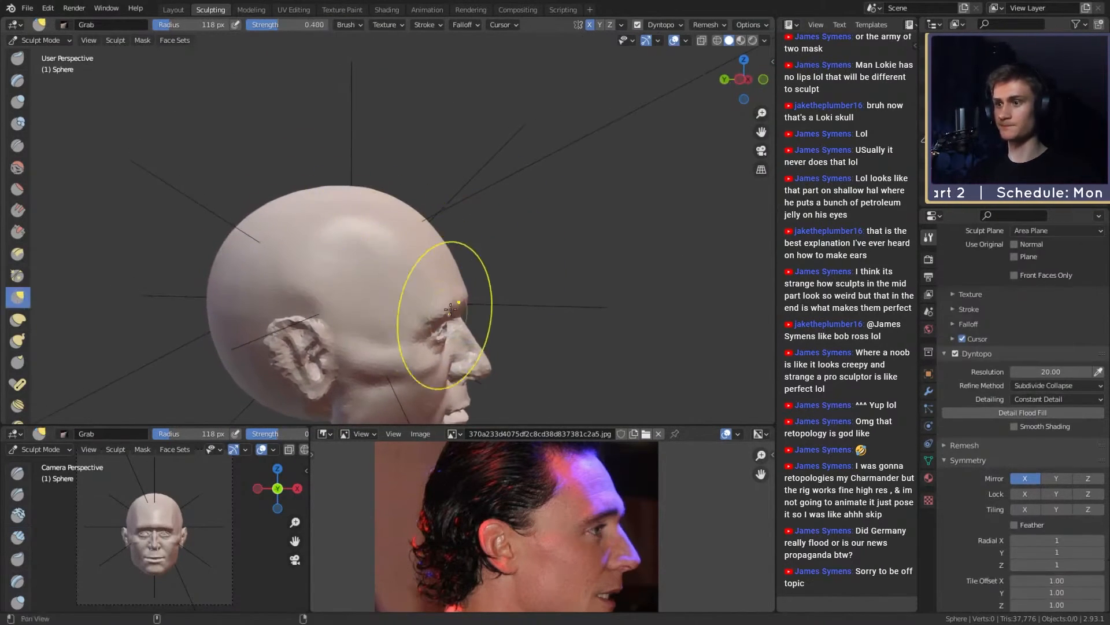
middle_drag(555, 487, 568, 512)
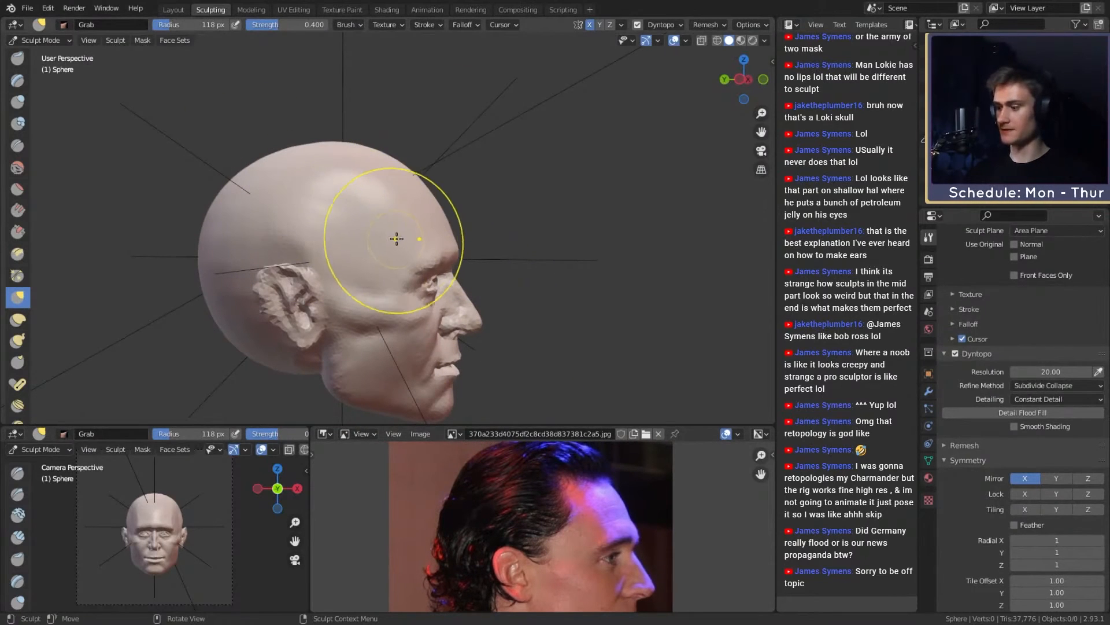
key(f)
click(358, 170)
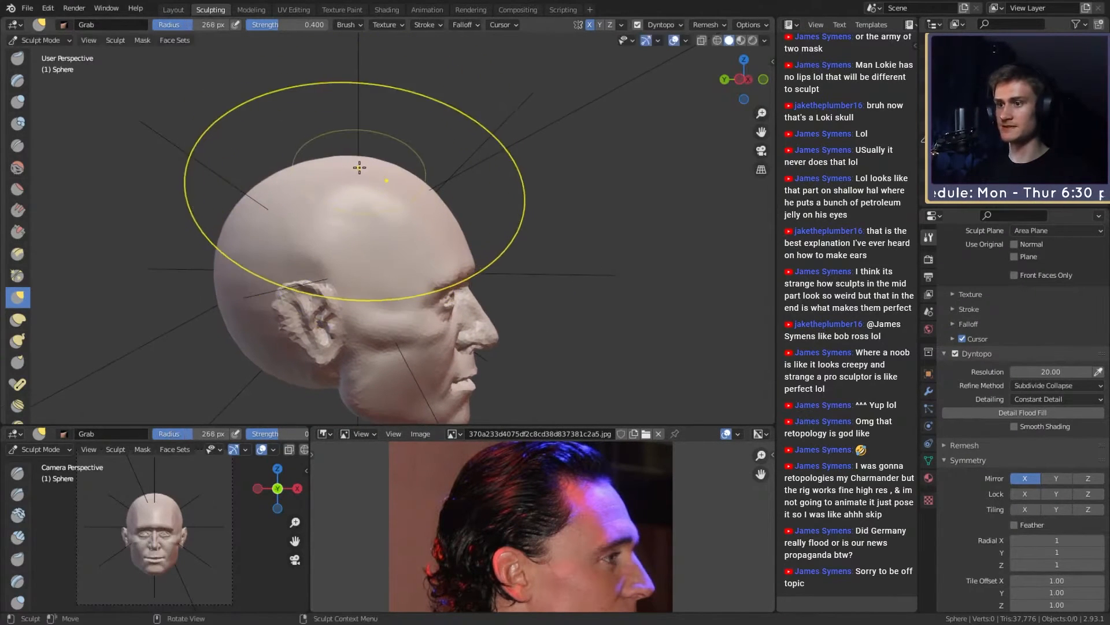
drag(356, 168, 353, 174)
Step: Refine the curve of the top of the head with the Grab brush at radii of 252 and 268 px
key(f)
click(342, 172)
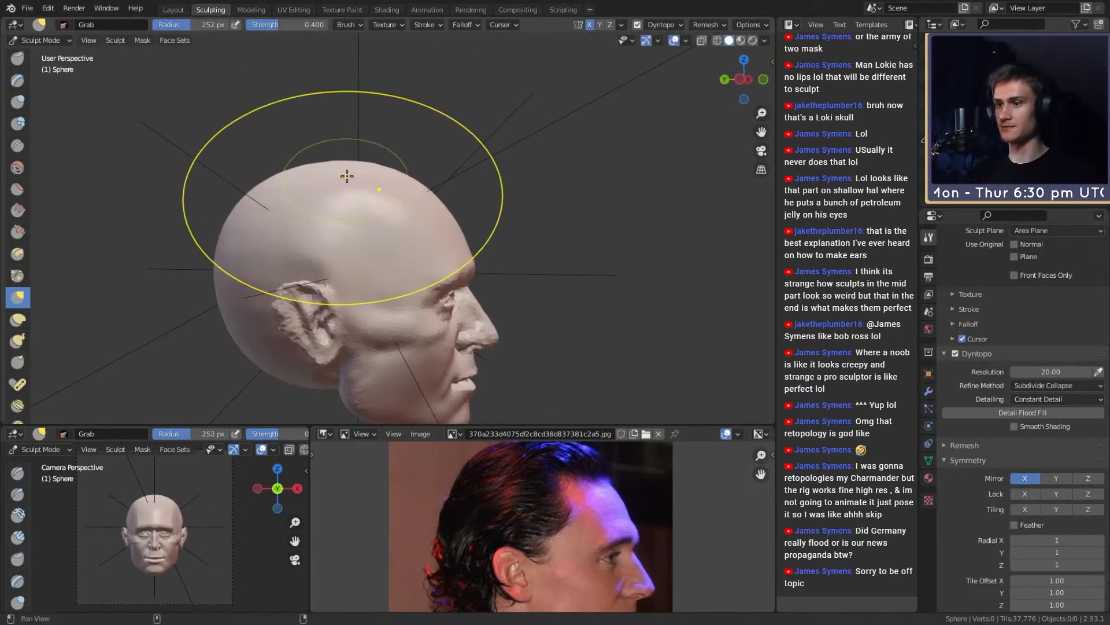
shift+middle_drag(347, 176, 362, 168)
key(f)
click(376, 172)
drag(363, 172, 362, 173)
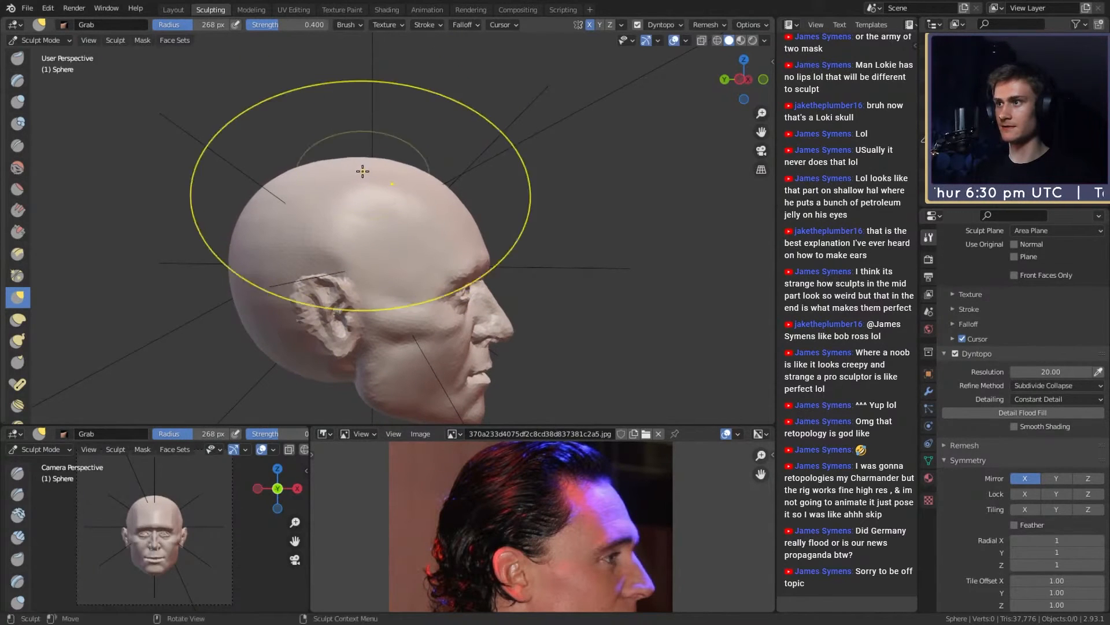
Step: Reshape the upper back of the skull with the Grab brush at 264 px and reduce its radius to 239 px
shift+middle_drag(309, 205, 367, 179)
key(f)
click(328, 212)
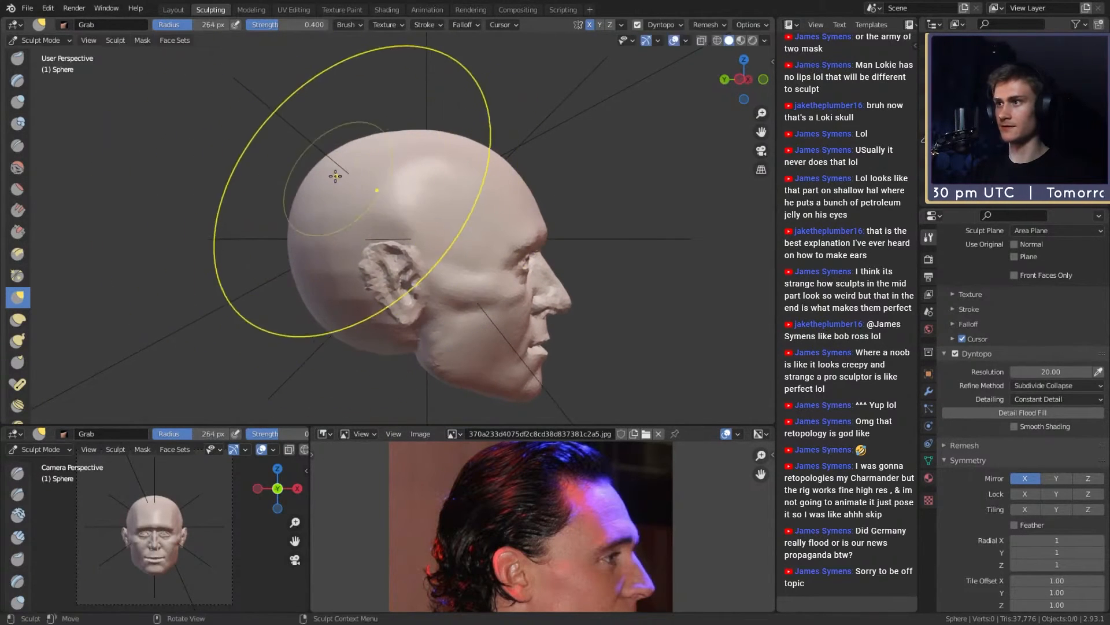
drag(337, 174, 345, 168)
shift+middle_drag(331, 212, 338, 184)
key(f)
click(293, 222)
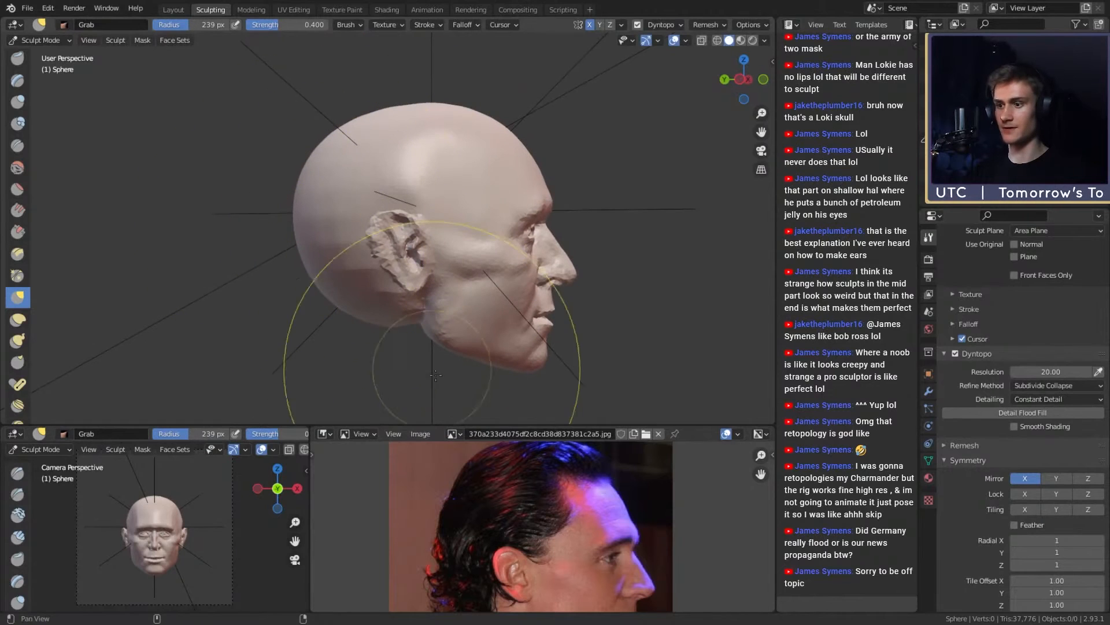
Step: Push the back of the head inward in profile with the Grab brush at about a 207 px radius
key(f)
click(318, 224)
drag(301, 216, 298, 240)
key(f)
click(322, 176)
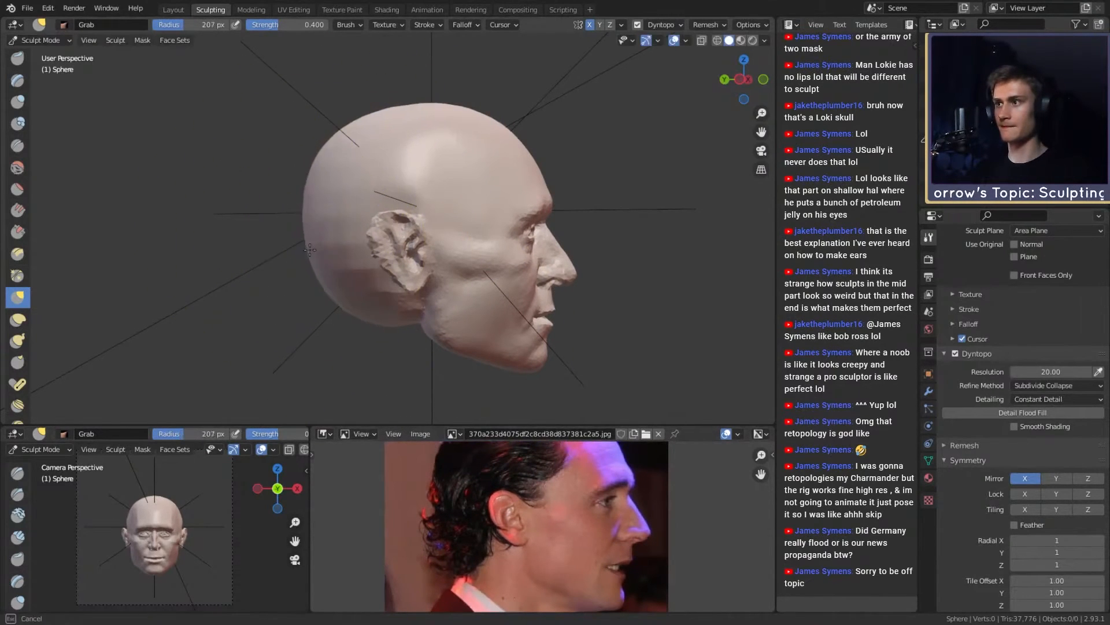
Step: Adjust the lower back of the skull from the side and from behind, with the Grab radius at 188 px
key(f)
click(359, 312)
mouse_move(350, 256)
middle_down()
mouse_move(397, 281)
mouse_move(459, 255)
mouse_move(473, 272)
mouse_move(426, 183)
mouse_move(436, 208)
middle_up()
key(f)
click(435, 283)
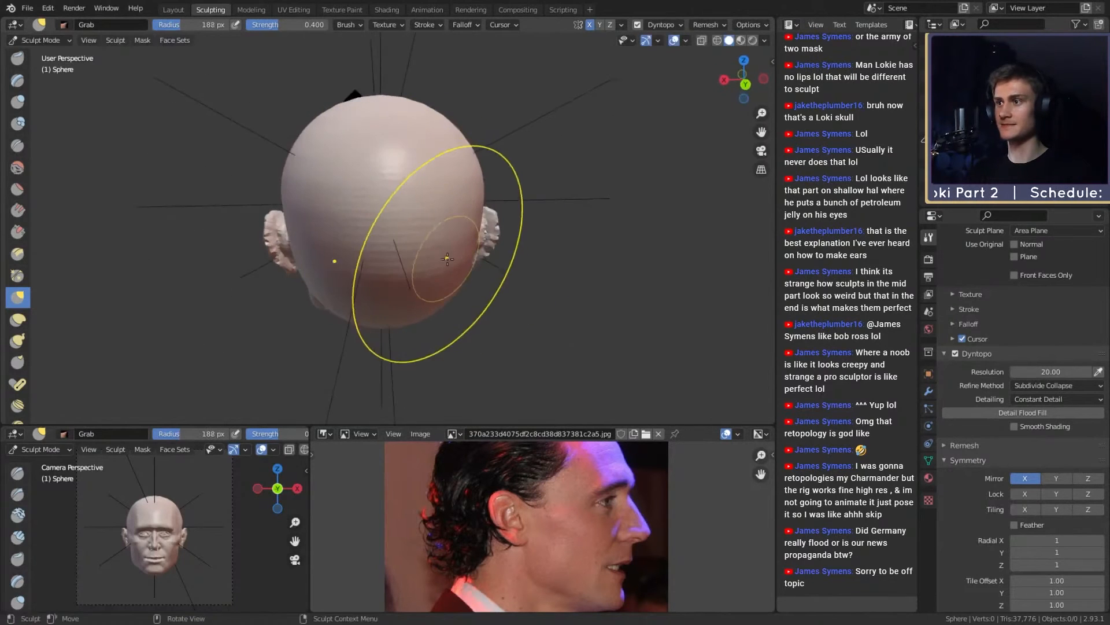
Step: Refine the skull behind and above the ear with the Grab brush at radii of 210, 67 and 102 px
key(f)
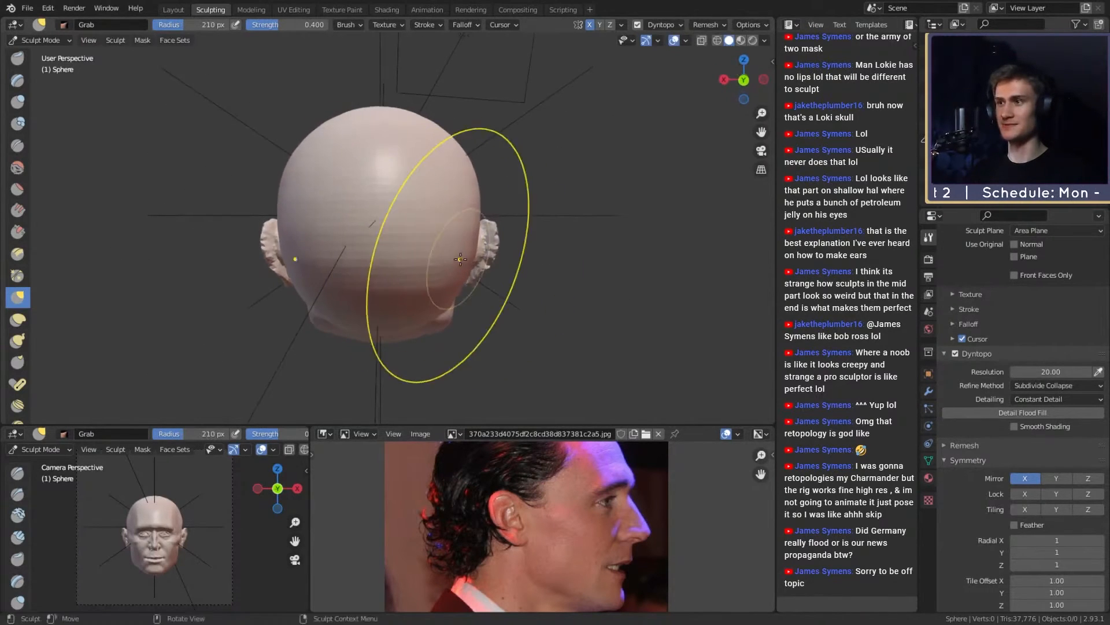
key(f)
middle_drag(450, 230, 310, 246)
click(442, 278)
scroll(311, 246, up, 3)
key(f)
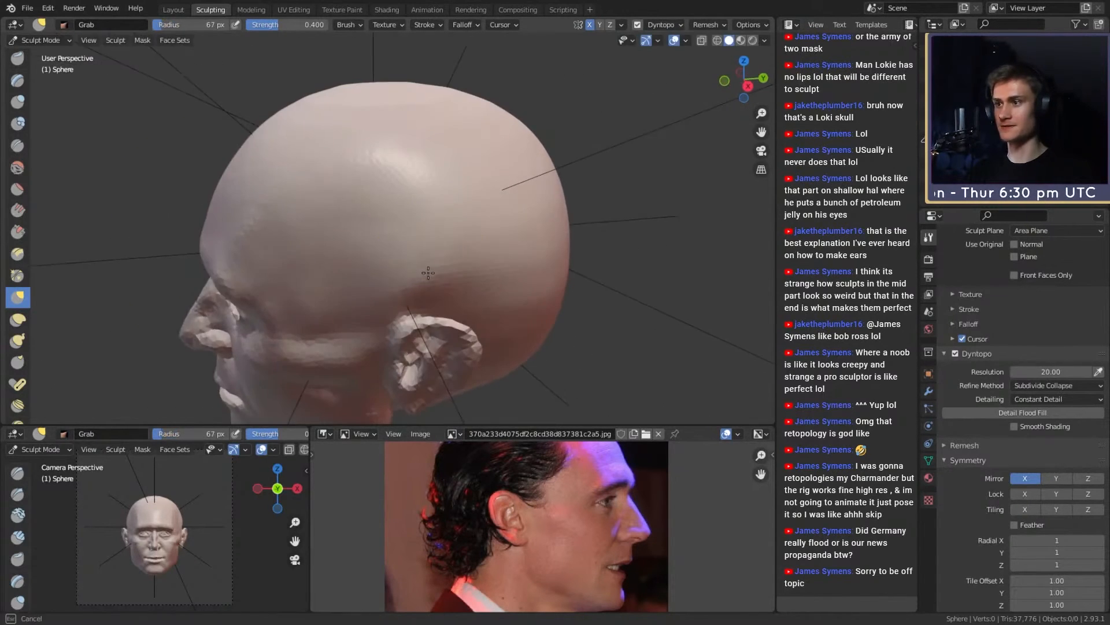
click(420, 250)
scroll(420, 250, down, 3)
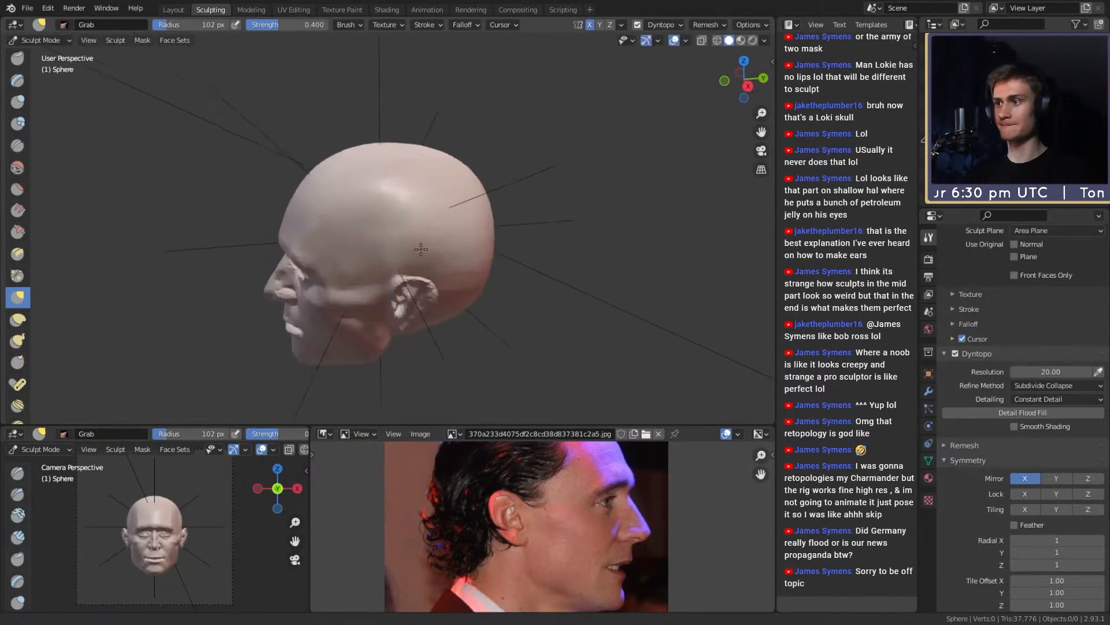
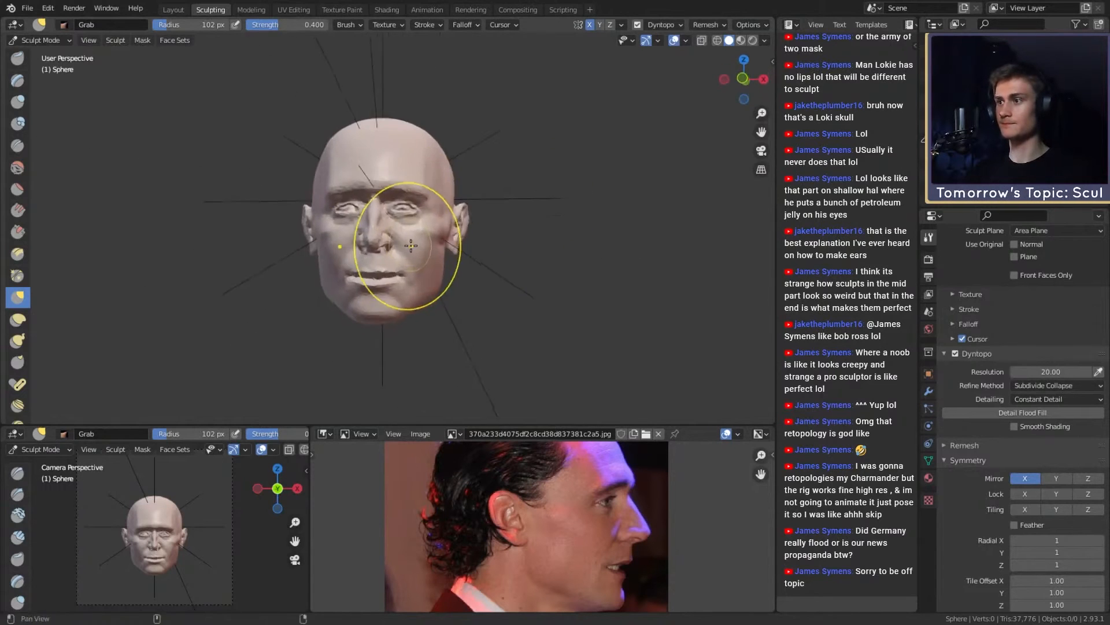
Step: Define the upper lip edge and start the philtrum with the Crease brush at a 30 px radius
scroll(422, 249, up, 3)
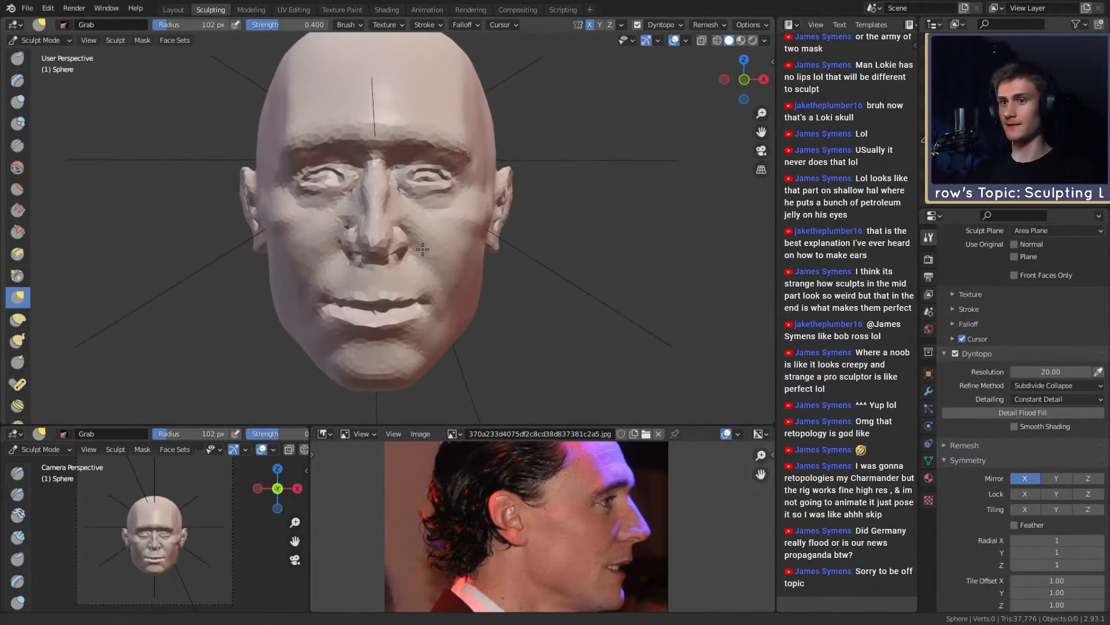
middle_drag(416, 266, 420, 248)
scroll(423, 282, up, 2)
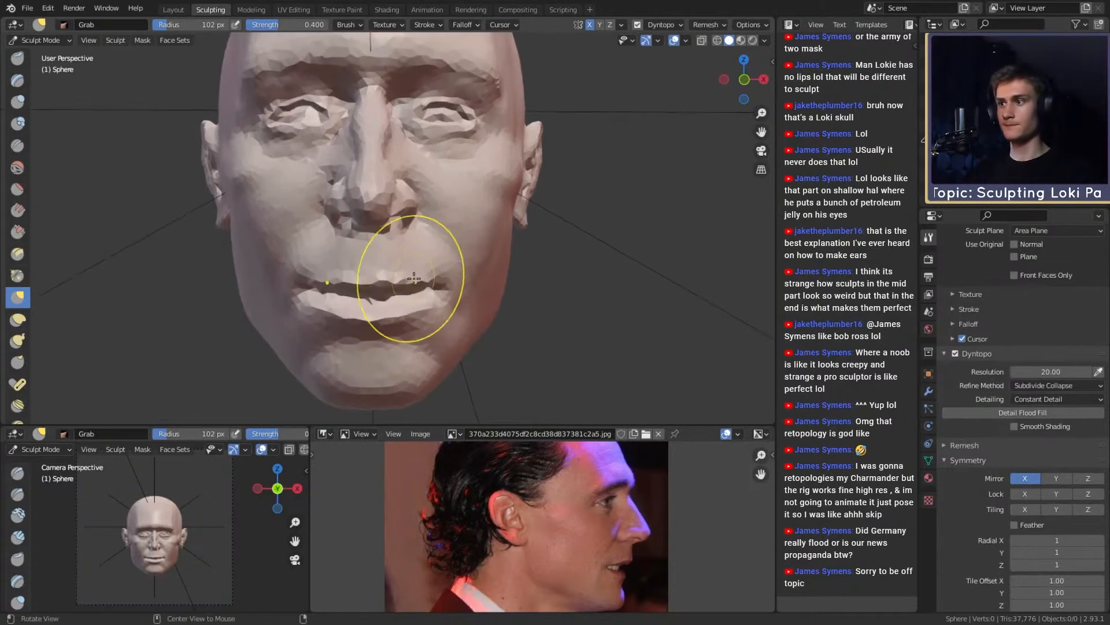
mouse_move(416, 232)
alt+mouse_down()
mouse_move(410, 265)
mouse_move(406, 245)
alt+mouse_up()
scroll(388, 251, up, 2)
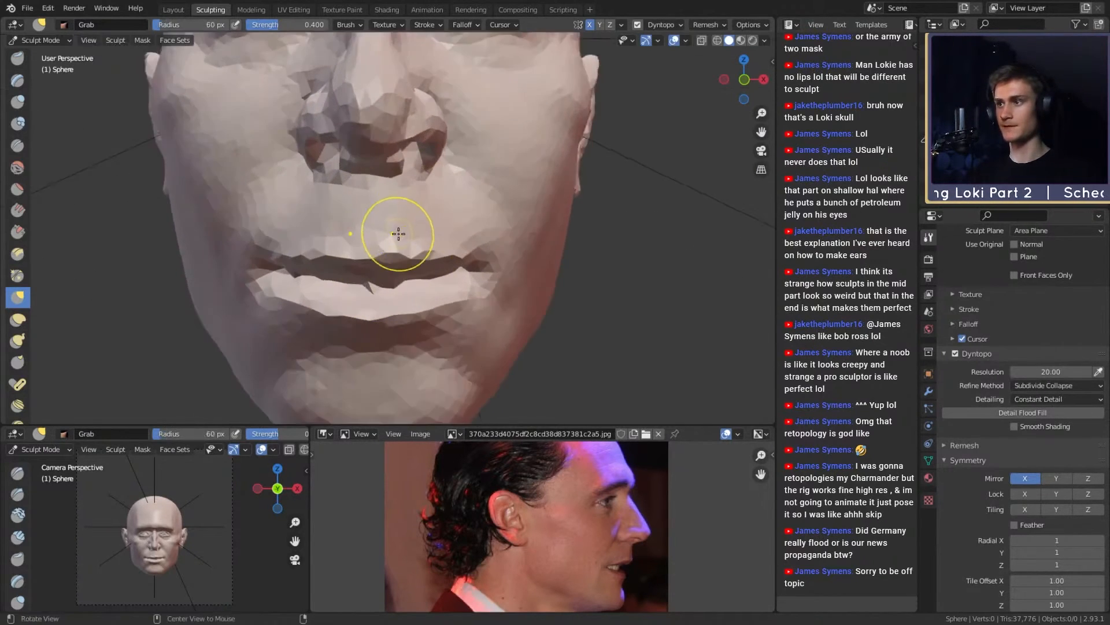
key(shift+c)
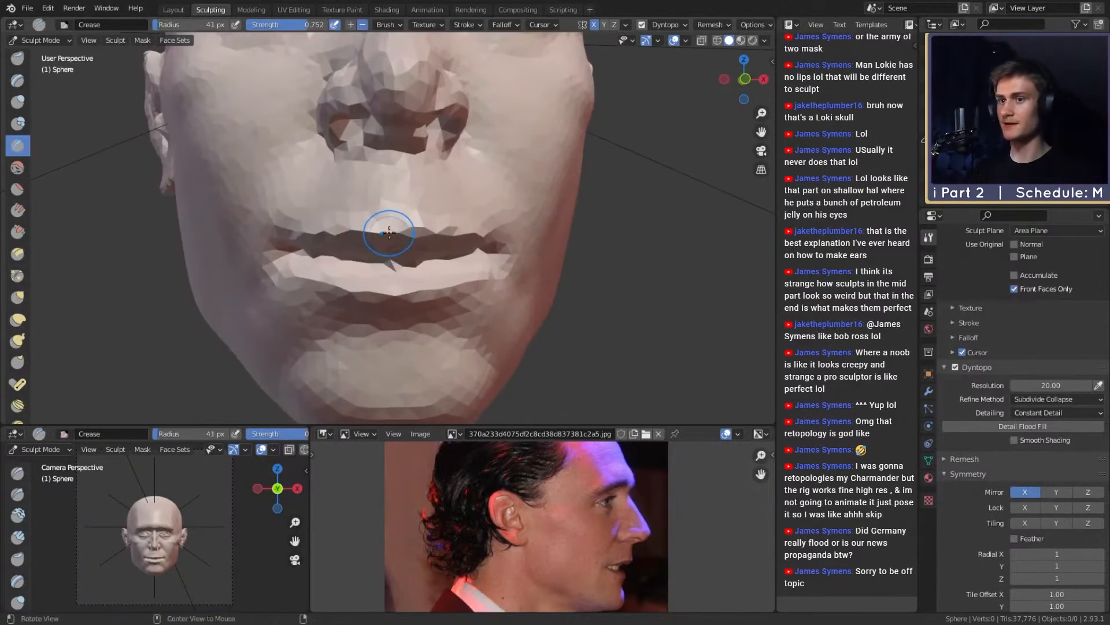
scroll(385, 228, up, 2)
key(bracketleft)
key(bracketleft)
key(bracketleft)
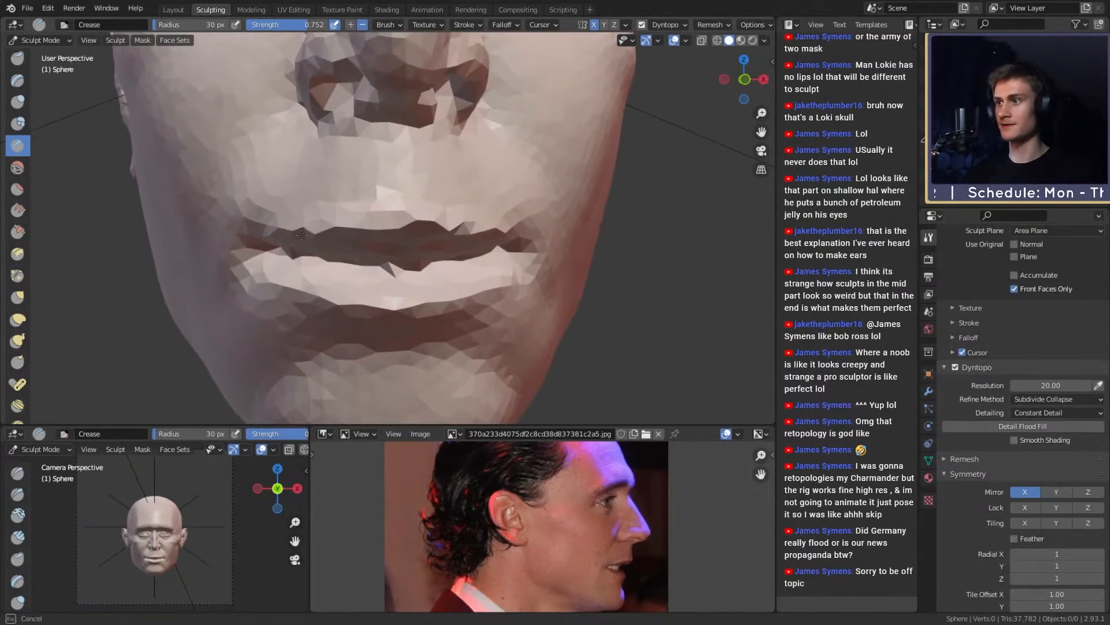
drag(410, 223, 411, 218)
mouse_move(413, 173)
shift+middle_down()
mouse_move(411, 208)
mouse_move(391, 218)
shift+middle_up()
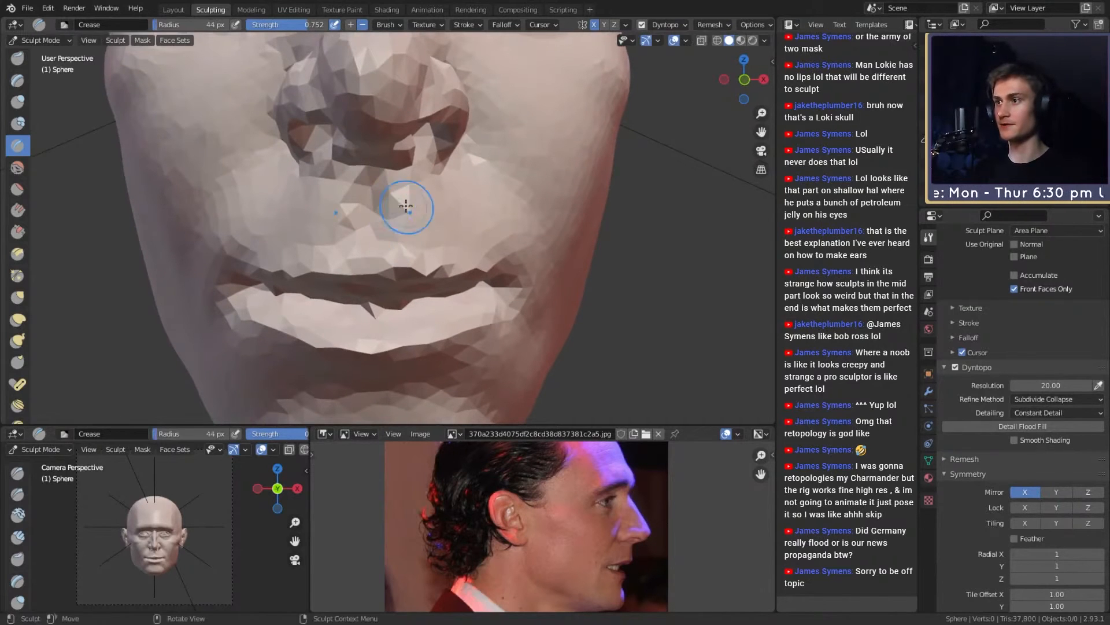
Step: Adjust the mouth corner and lips in profile with the Grab brush, using a radius of about 133 px
mouse_move(435, 204)
middle_down()
mouse_move(547, 183)
mouse_move(567, 193)
mouse_move(439, 217)
middle_up()
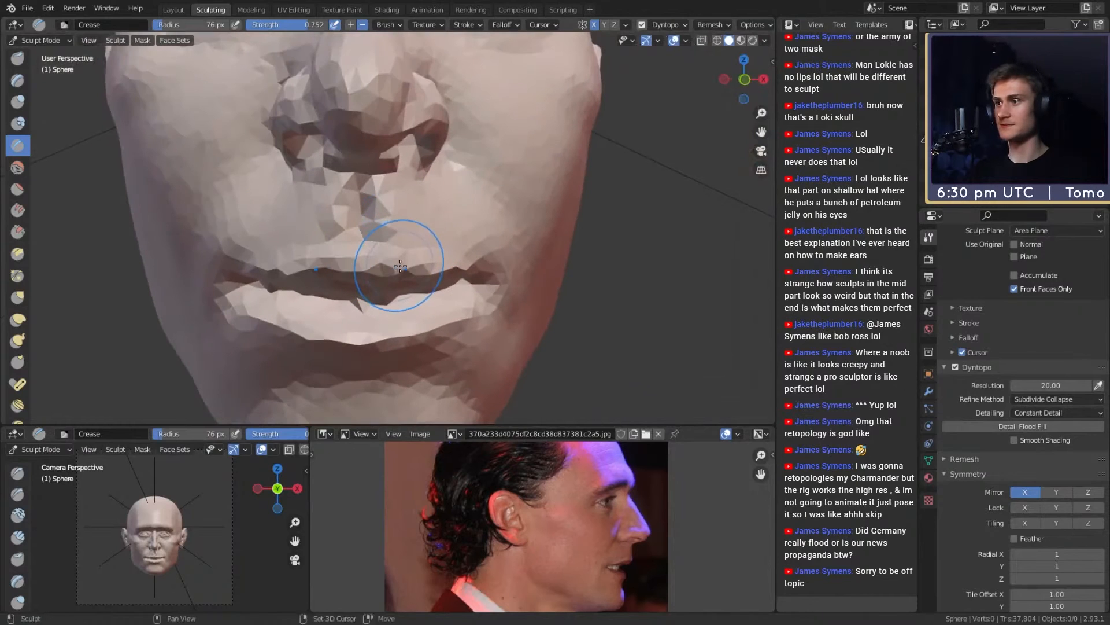
mouse_move(443, 268)
middle_down()
mouse_move(543, 250)
mouse_move(471, 244)
mouse_move(446, 249)
mouse_move(440, 286)
mouse_move(562, 258)
mouse_move(492, 246)
middle_up()
scroll(463, 273, down, 5)
scroll(485, 246, up, 5)
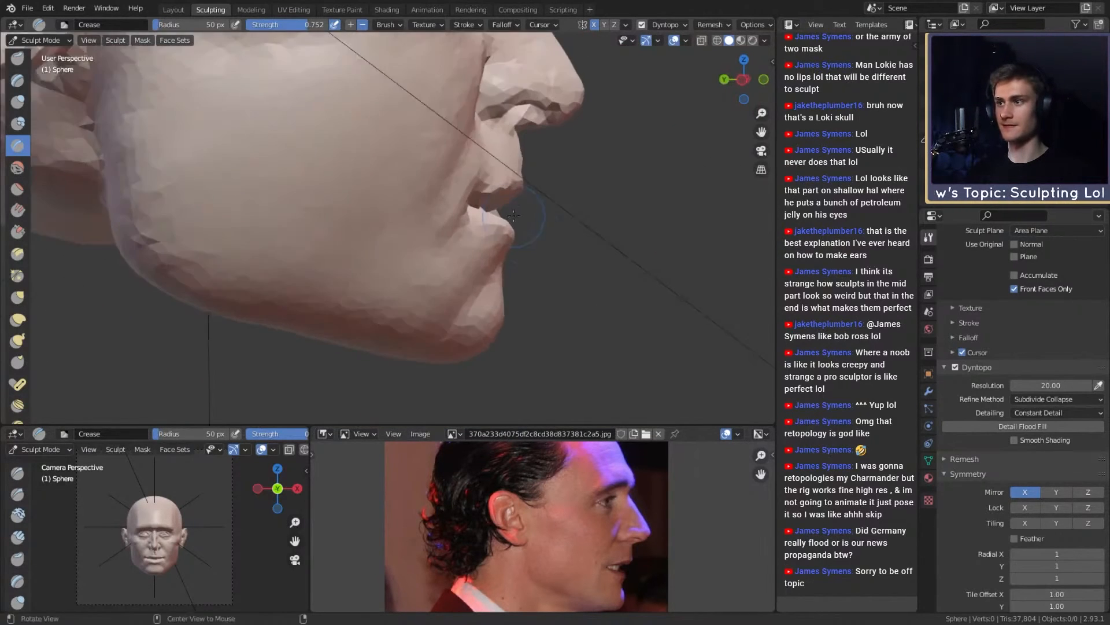
key(g)
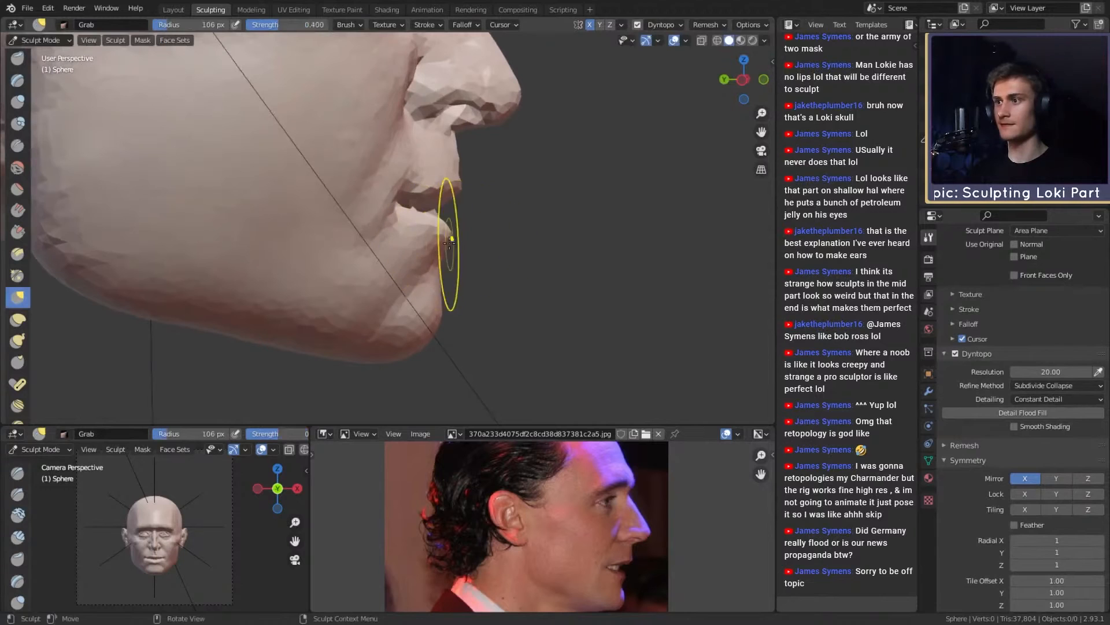
shift+middle_drag(444, 245, 456, 265)
key(f)
click(386, 231)
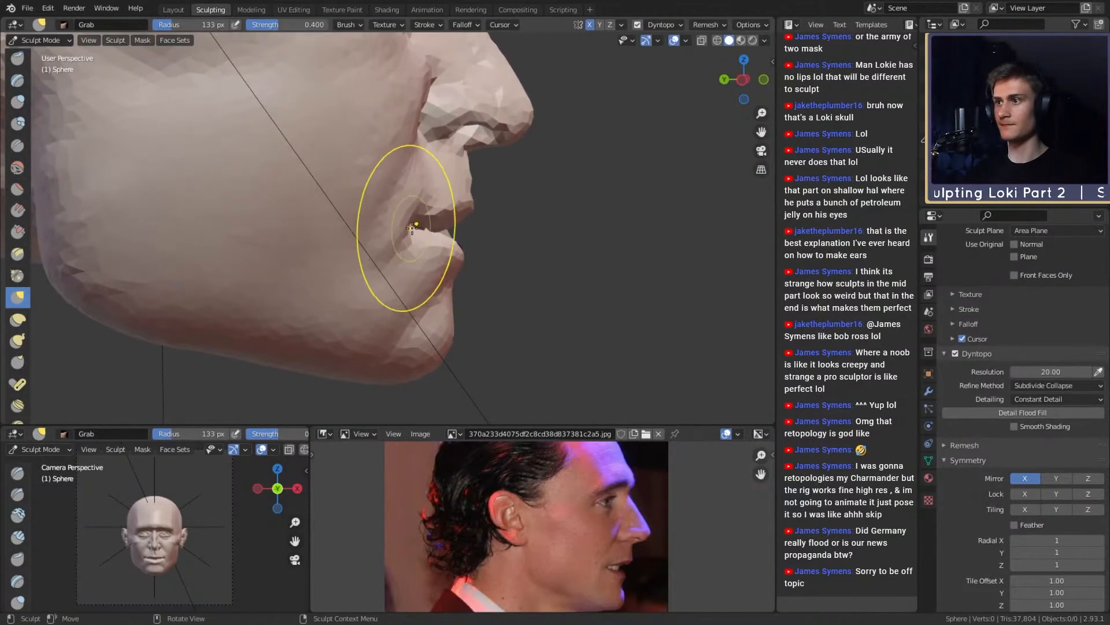
key(f)
click(405, 226)
Step: Deepen the philtrum groove between the nose and upper lip with the Crease brush at a 41 px radius
mouse_move(384, 235)
middle_down()
mouse_move(421, 248)
mouse_move(340, 238)
mouse_move(372, 236)
mouse_move(341, 241)
mouse_move(370, 233)
mouse_move(356, 239)
middle_up()
scroll(377, 203, up, 4)
key(shift+c)
key(f)
click(305, 204)
key(shift+c)
drag(356, 240, 359, 221)
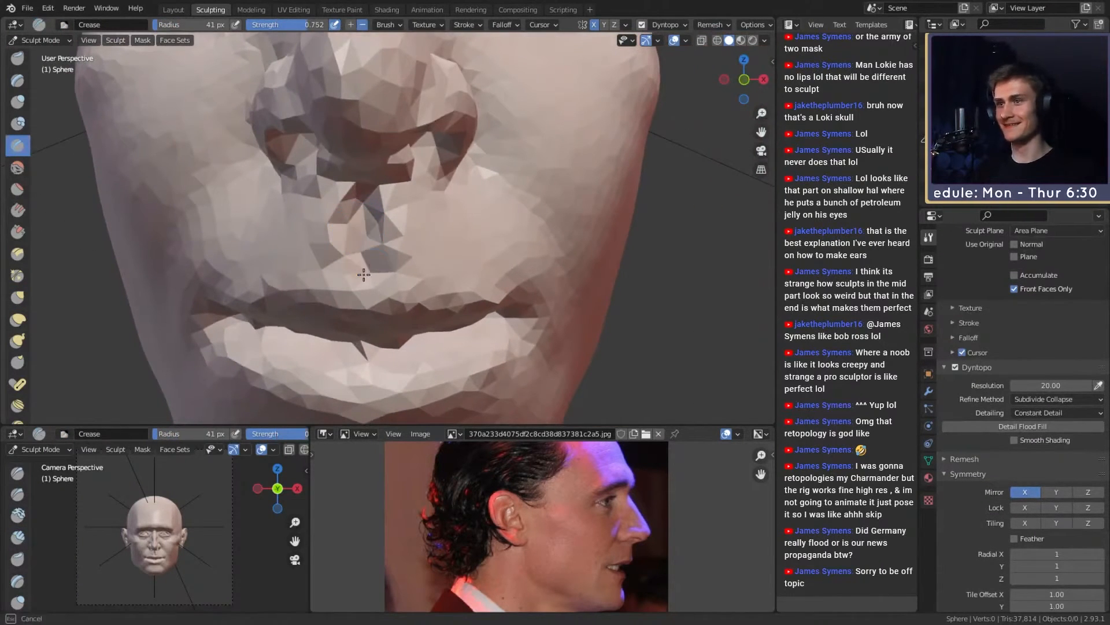
Step: Sharpen the centre and outer edge of the upper lip with the Crease brush at radii of 32 and 25 px
key(f)
drag(363, 275, 366, 285)
click(387, 269)
middle_drag(411, 263, 410, 254)
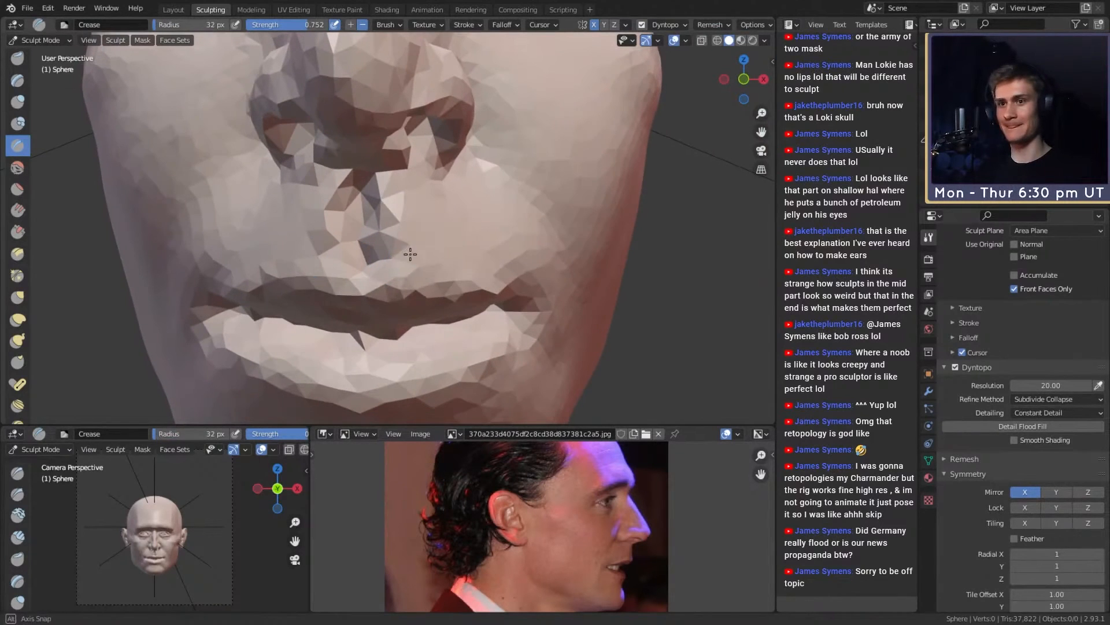
key(f)
click(399, 266)
ctrl+drag(393, 280, 491, 297)
ctrl+alt+drag(475, 166, 472, 246)
alt+drag(471, 246, 463, 217)
mouse_move(463, 217)
ctrl+alt+mouse_down()
mouse_move(460, 268)
mouse_move(454, 246)
ctrl+alt+mouse_up()
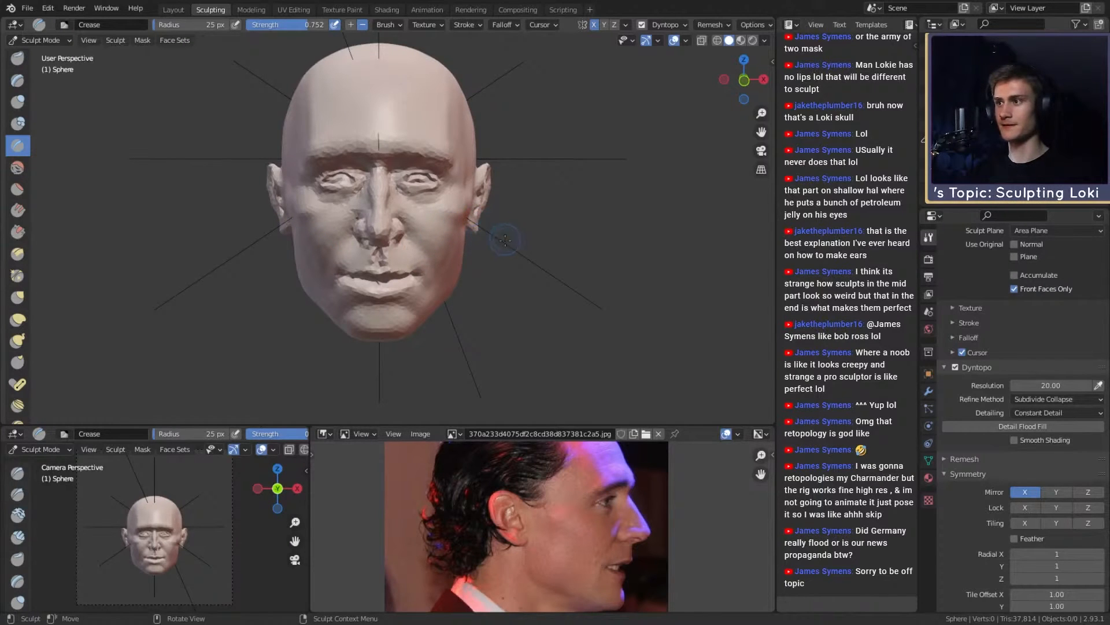
Step: Mask the side of the nose and the cheek below the eye, starting with a 30 px Mask brush
mouse_move(505, 240)
alt+mouse_down()
mouse_move(496, 259)
mouse_move(464, 223)
alt+mouse_up()
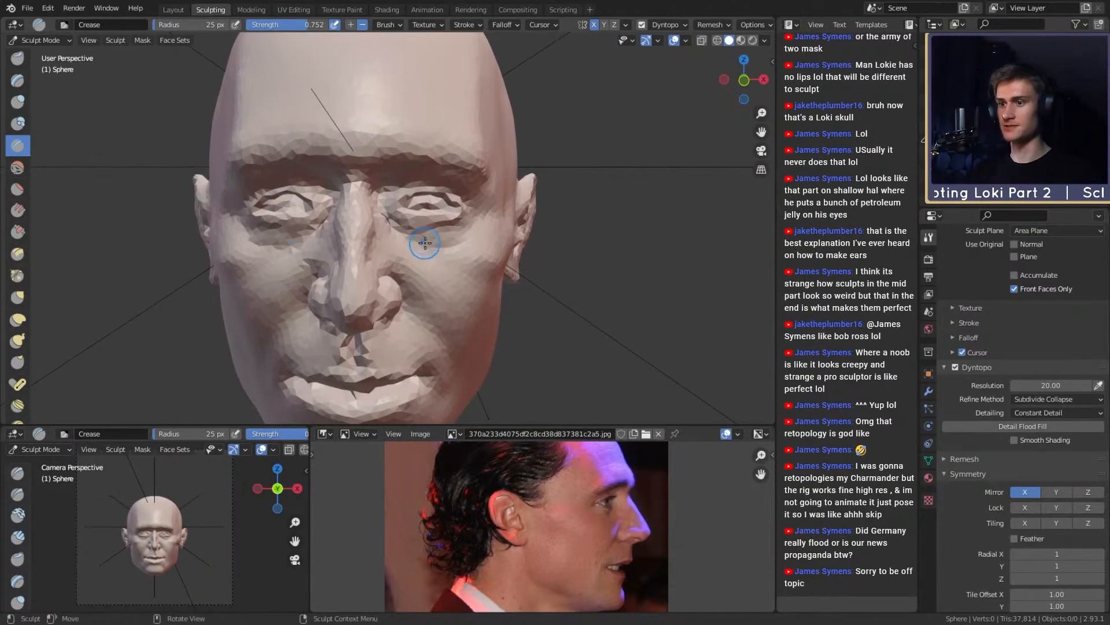
key(g)
key(f)
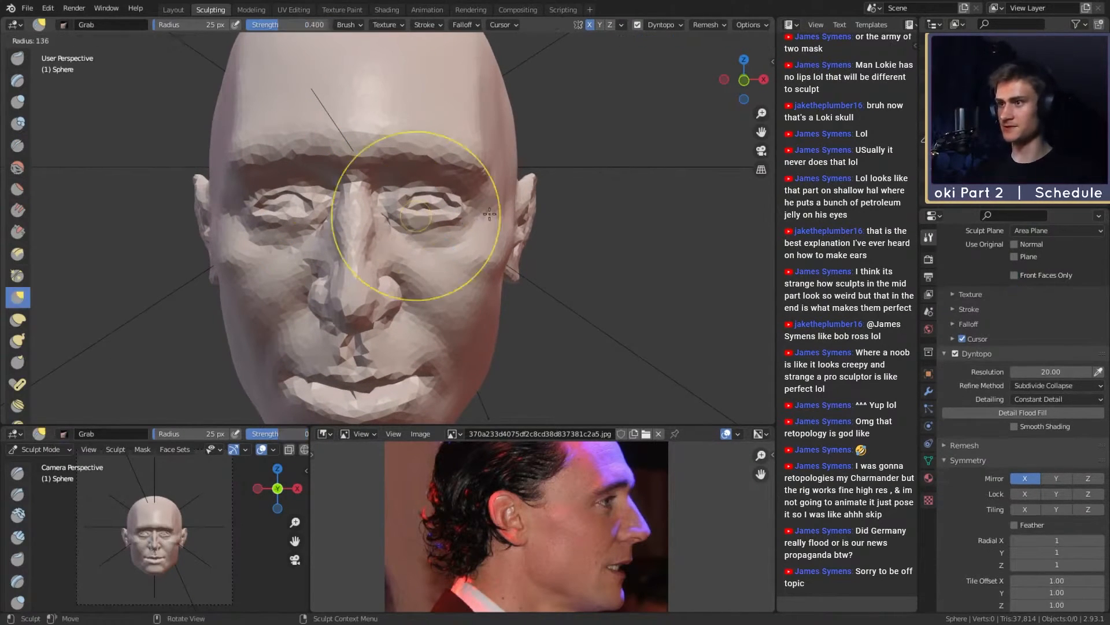
click(496, 216)
key(m)
key(f)
click(400, 274)
mouse_move(411, 274)
alt+shift+mouse_down()
mouse_move(423, 222)
mouse_move(461, 227)
alt+shift+mouse_up()
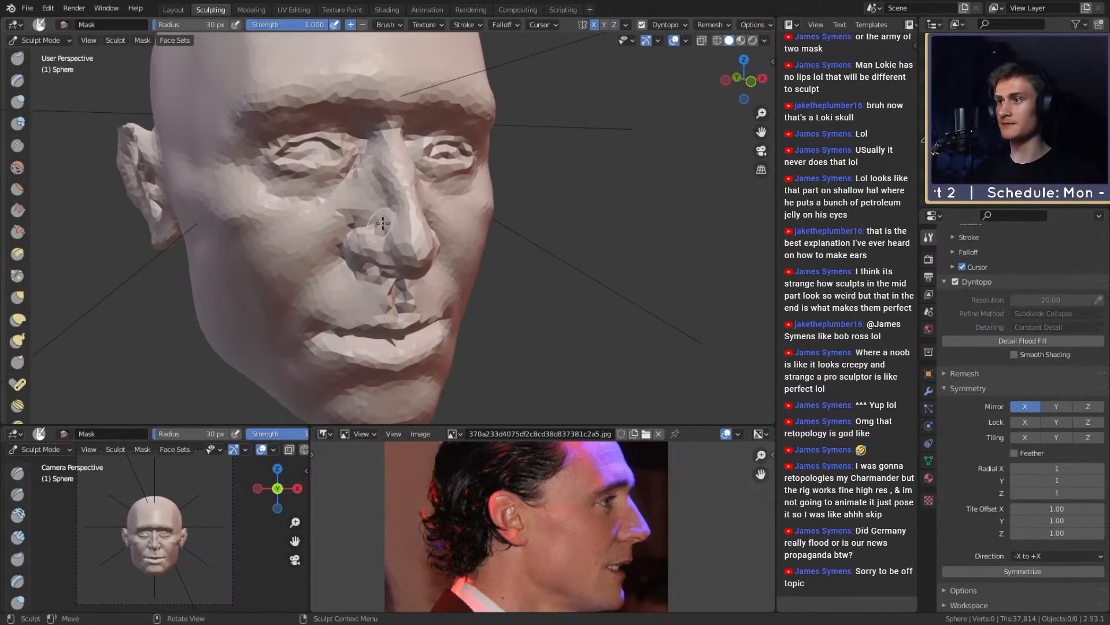
mouse_move(386, 227)
alt+mouse_down()
mouse_move(446, 203)
mouse_move(362, 203)
mouse_move(297, 233)
mouse_move(369, 214)
alt+mouse_up()
key(f)
click(414, 202)
alt+drag(399, 166, 384, 151)
mouse_move(345, 226)
mouse_down()
mouse_move(307, 249)
mouse_move(406, 231)
mouse_move(390, 201)
mouse_up()
drag(363, 200, 341, 198)
Step: Extend the mask over the cheeks, mouth, jaw and temple with the Mask brush at radii of 41 and 113 px
mouse_move(473, 224)
alt+mouse_down()
mouse_move(418, 248)
mouse_move(565, 156)
mouse_move(466, 294)
mouse_move(521, 289)
mouse_move(493, 220)
mouse_move(353, 218)
alt+mouse_up()
key(f)
click(489, 220)
key(f)
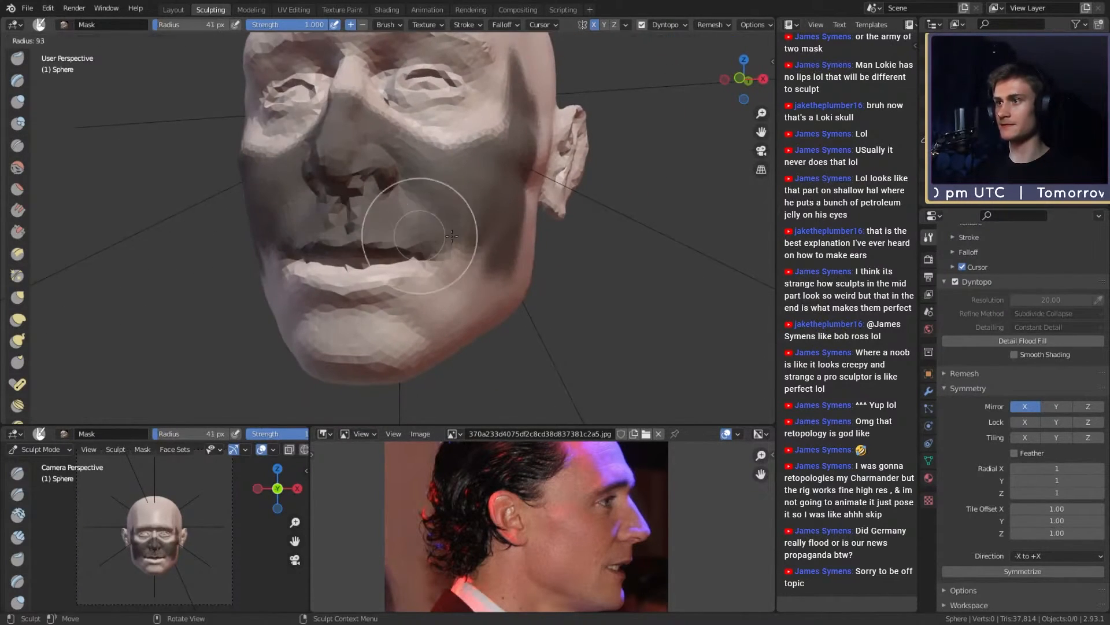
click(489, 233)
mouse_move(437, 284)
mouse_down()
mouse_move(387, 312)
mouse_move(419, 341)
mouse_move(503, 295)
mouse_move(463, 264)
mouse_up()
mouse_move(454, 272)
mouse_down()
mouse_move(527, 258)
mouse_move(572, 109)
mouse_move(552, 73)
mouse_up()
alt+shift+drag(513, 89, 518, 255)
mouse_move(431, 243)
alt+mouse_down()
mouse_move(503, 263)
mouse_move(443, 283)
mouse_move(400, 279)
alt+mouse_up()
middle_drag(399, 279, 421, 268)
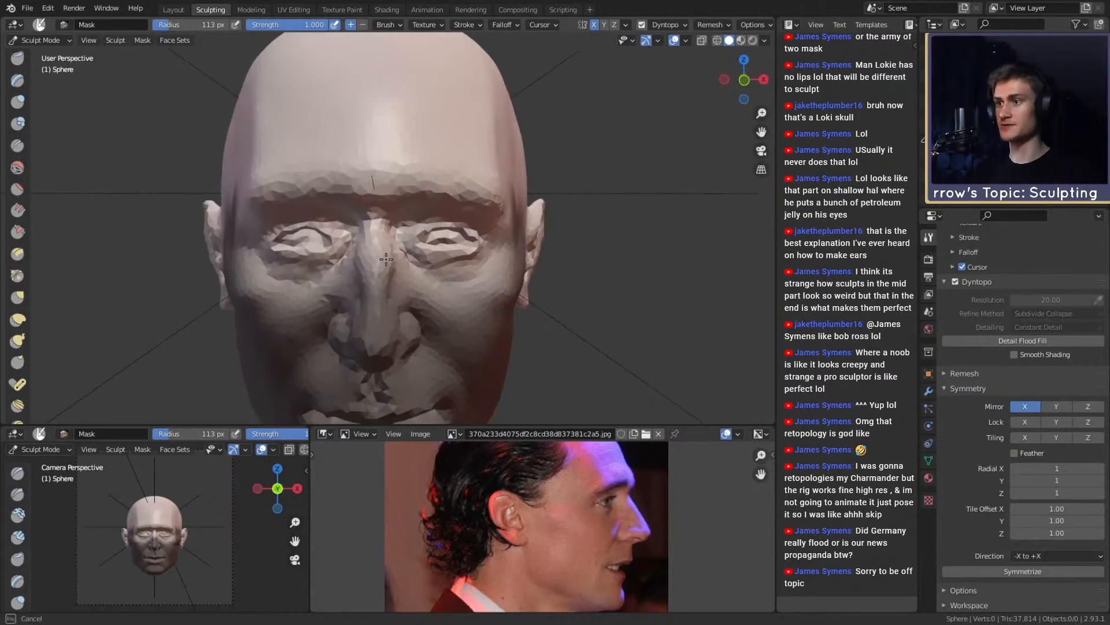
Step: Refine the mask around the nose, under the eyes and at the temples with radii of 62 and 131 px
key(f)
mouse_move(386, 259)
ctrl+mouse_down()
mouse_move(402, 284)
mouse_move(438, 286)
ctrl+mouse_up()
click(482, 285)
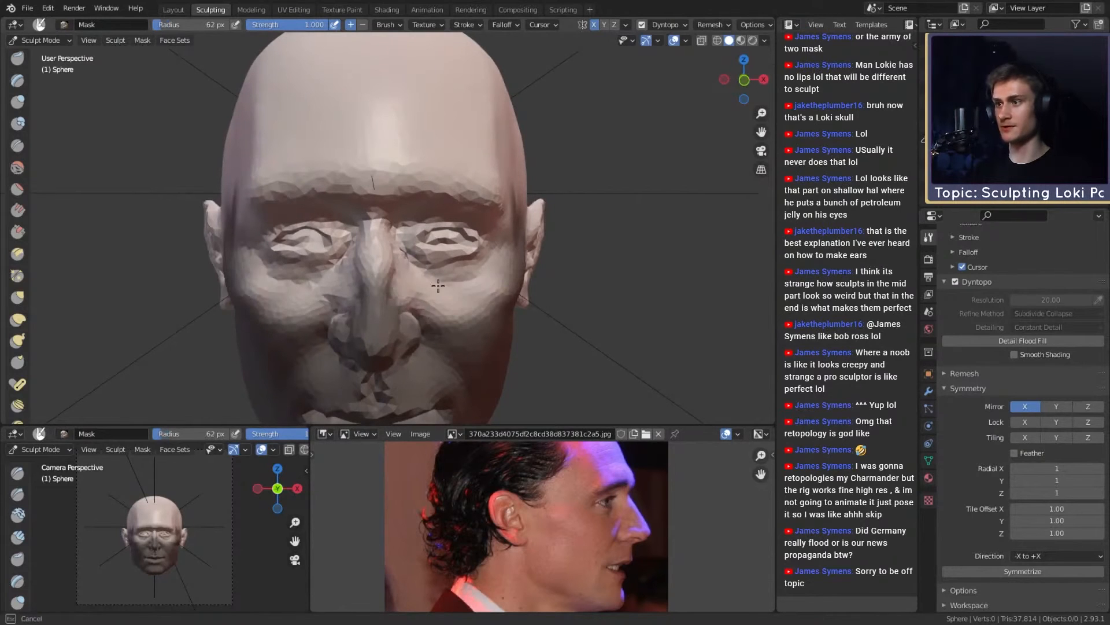
middle_drag(451, 269, 468, 267)
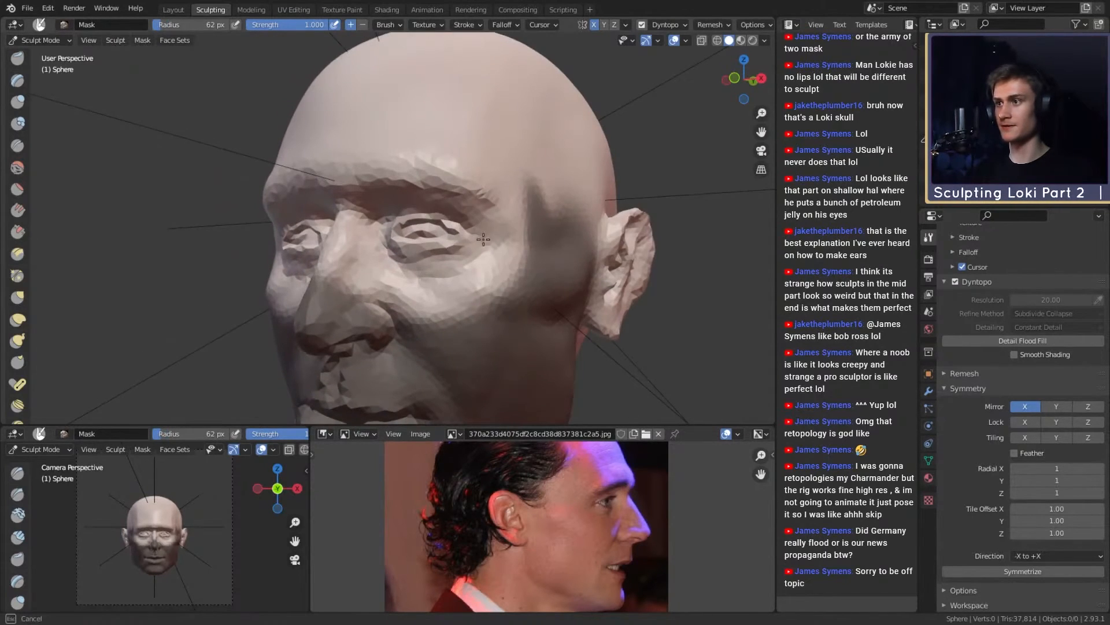
key(f)
click(584, 263)
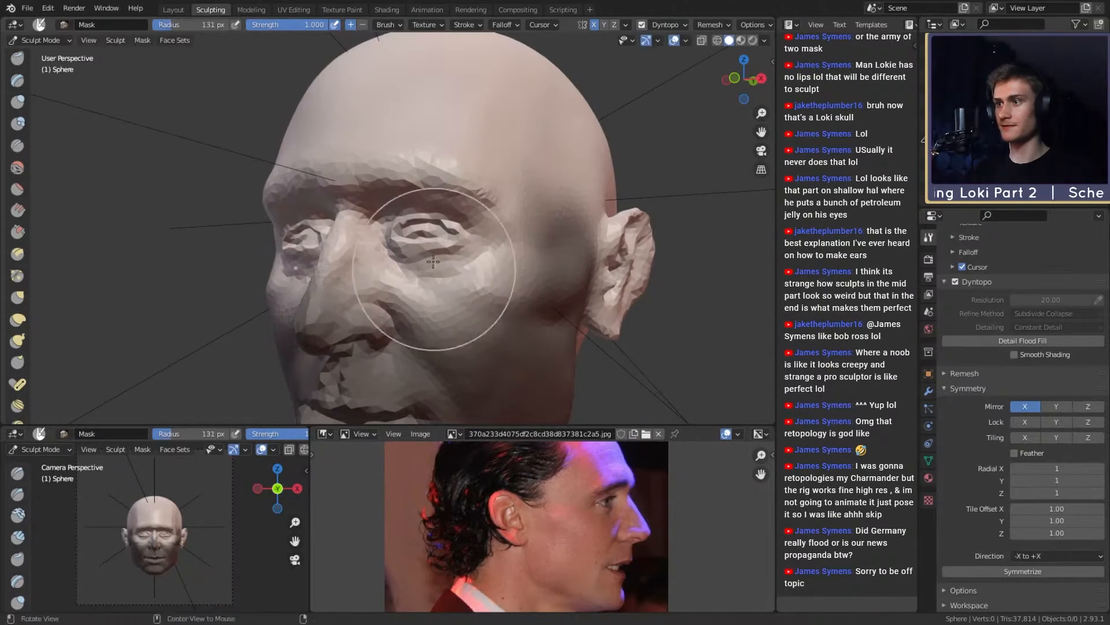
key(alt+m)
Step: Shift the unmasked eye region from the front with the Grab brush at radii of 179 and 188 px
mouse_move(433, 261)
middle_down()
mouse_move(415, 263)
mouse_move(426, 231)
mouse_move(426, 241)
middle_up()
key(g)
key(f)
click(441, 234)
key(f)
click(435, 235)
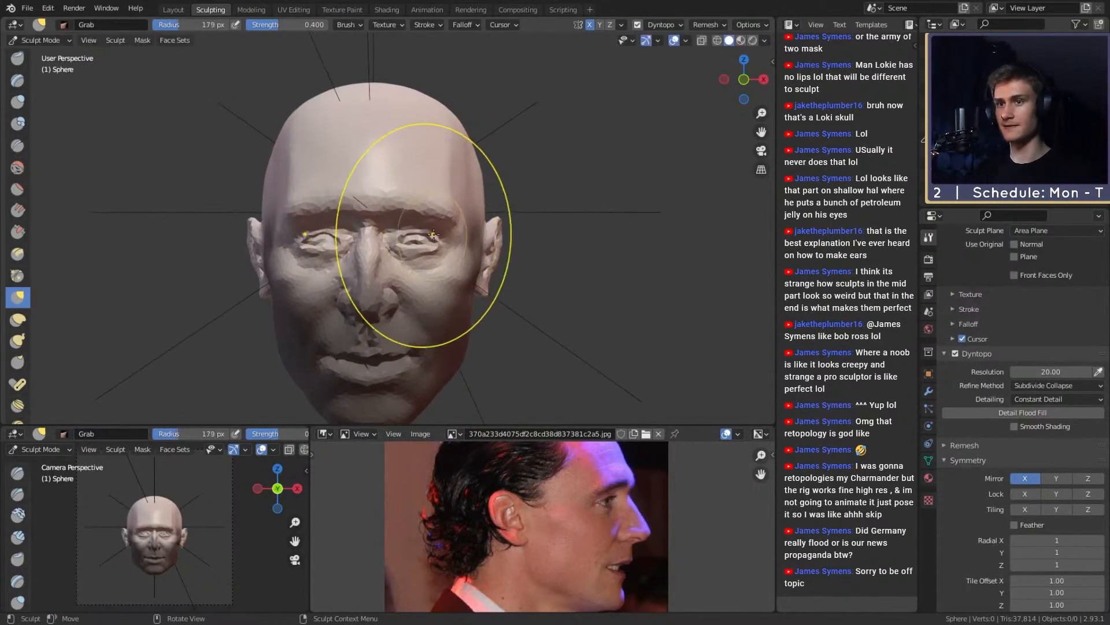
drag(418, 246, 417, 248)
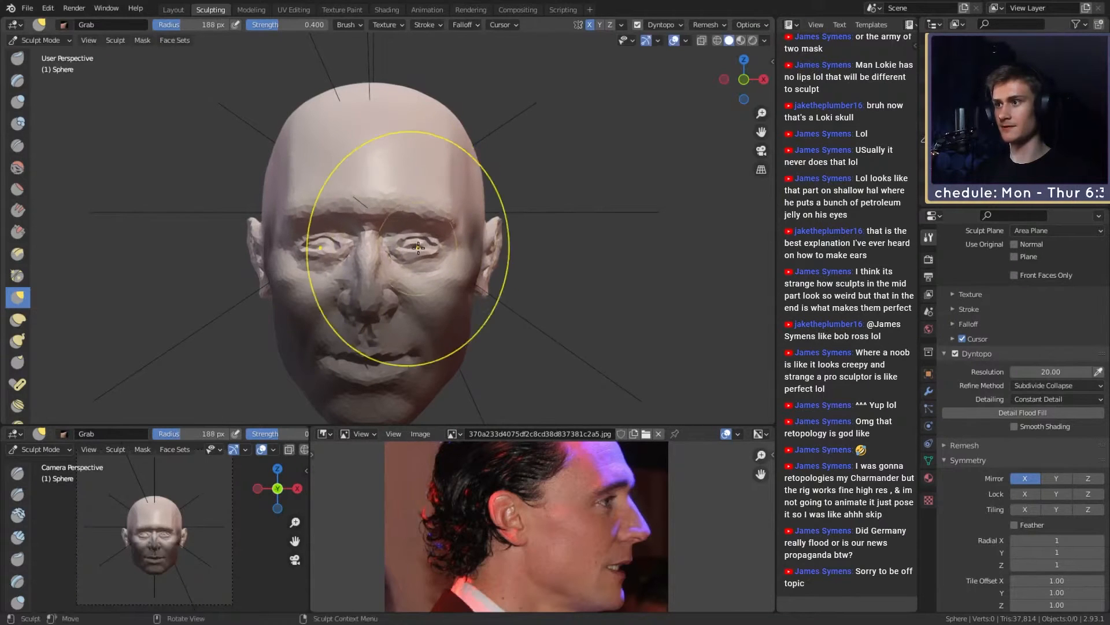
Step: Reshape the brow and upper eye area with the Grab brush at radii of 120 and 84 px
mouse_move(417, 247)
middle_down()
mouse_move(426, 240)
mouse_move(414, 221)
mouse_move(381, 200)
middle_up()
scroll(412, 219, up, 2)
key(f)
click(416, 202)
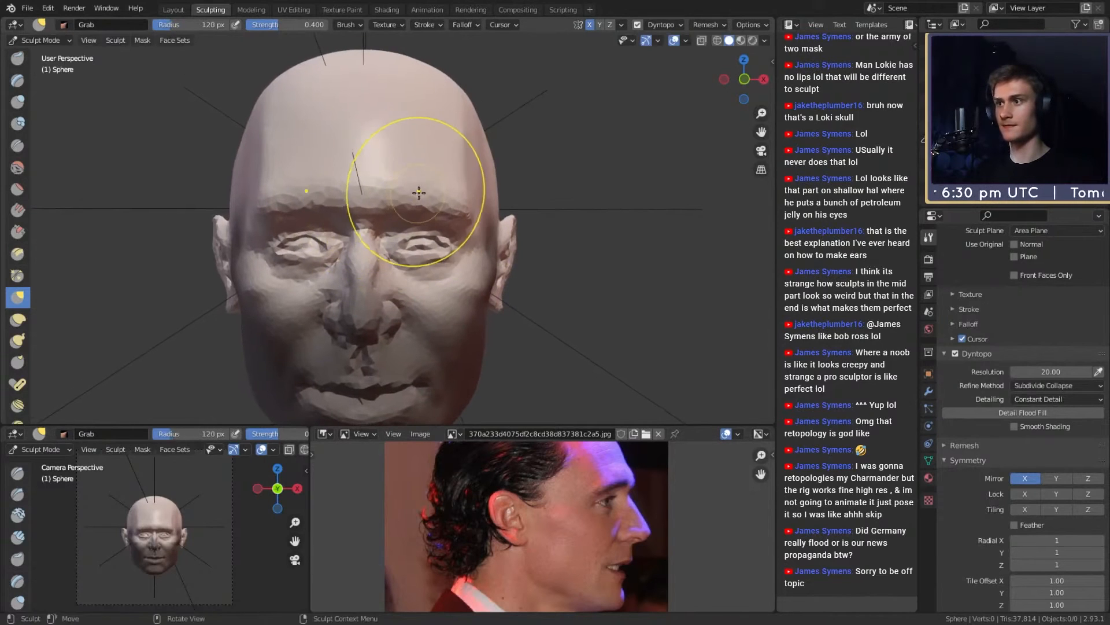
mouse_move(461, 203)
alt+mouse_down()
mouse_move(414, 196)
mouse_move(432, 203)
mouse_move(397, 223)
mouse_move(404, 197)
mouse_move(395, 181)
mouse_move(406, 181)
alt+mouse_up()
key(f)
click(447, 206)
scroll(434, 218, up, 4)
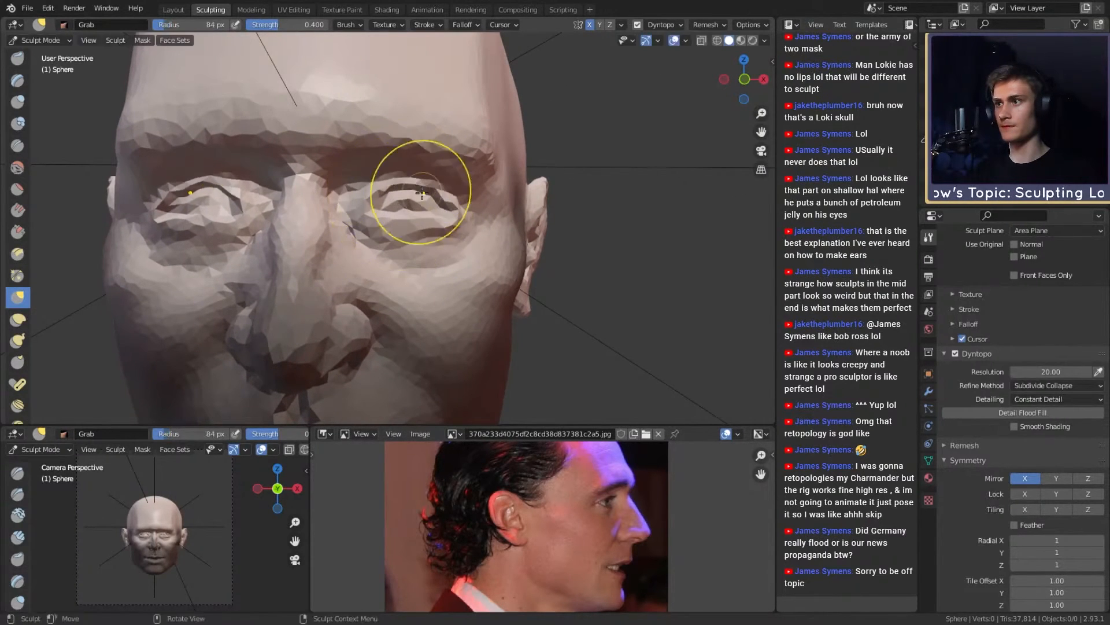
Step: Clear the mask and pull the outer eye area back in profile with the Grab brush at radii of 174 and 80 px
alt+shift+drag(421, 222, 508, 185)
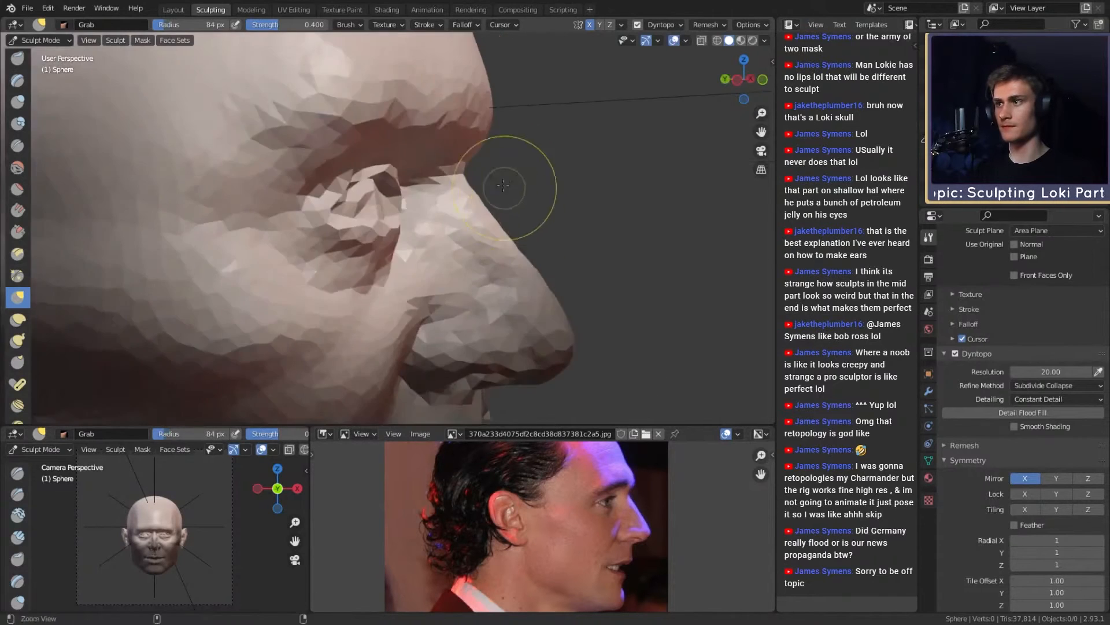
scroll(467, 256, down, 4)
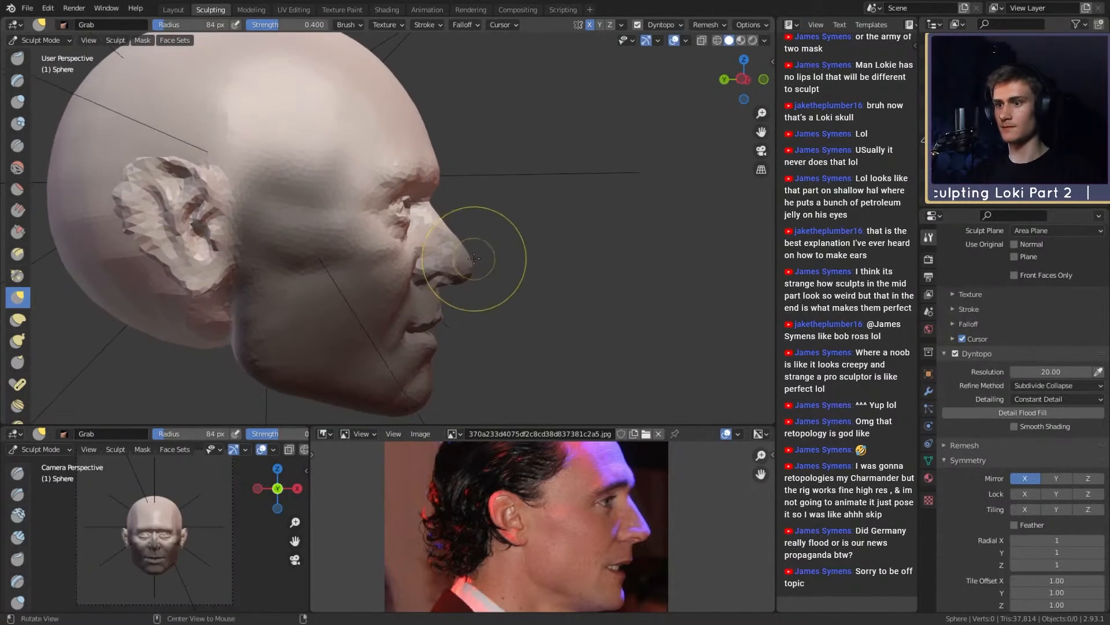
mouse_move(474, 258)
alt+mouse_down()
mouse_move(458, 255)
mouse_move(446, 228)
alt+mouse_up()
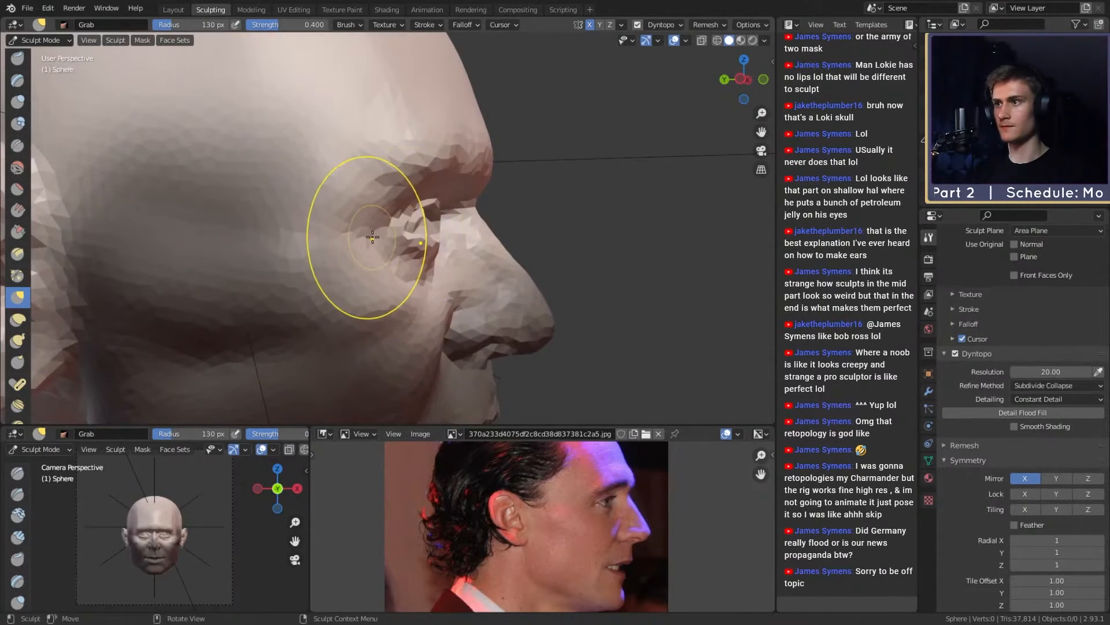
key(f)
click(348, 236)
key(alt+m)
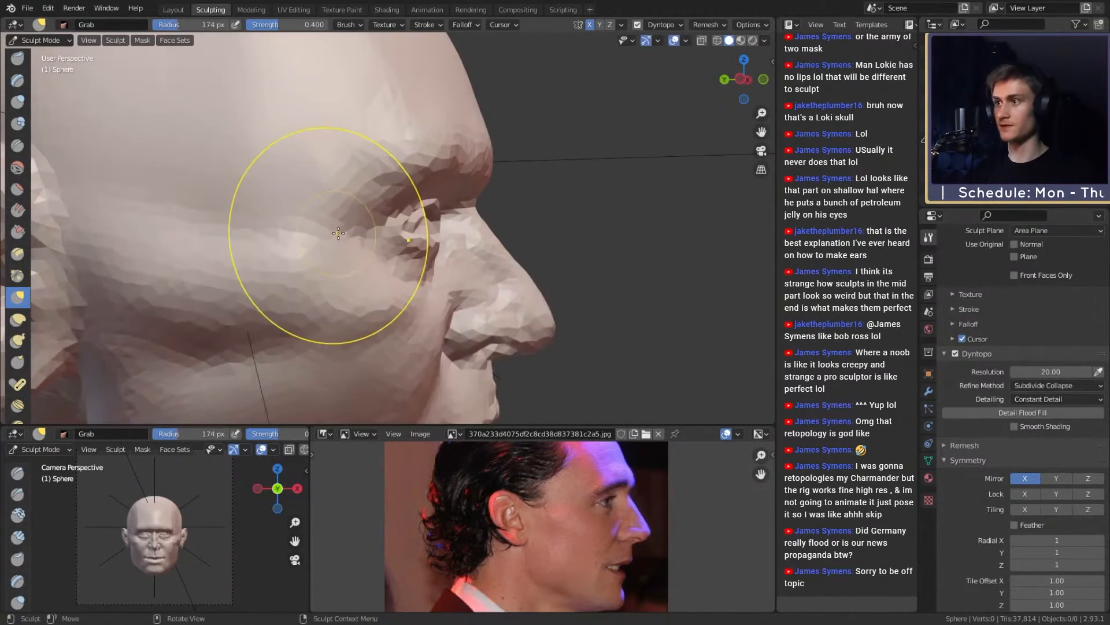
drag(339, 233, 324, 234)
key(f)
click(337, 232)
key(f)
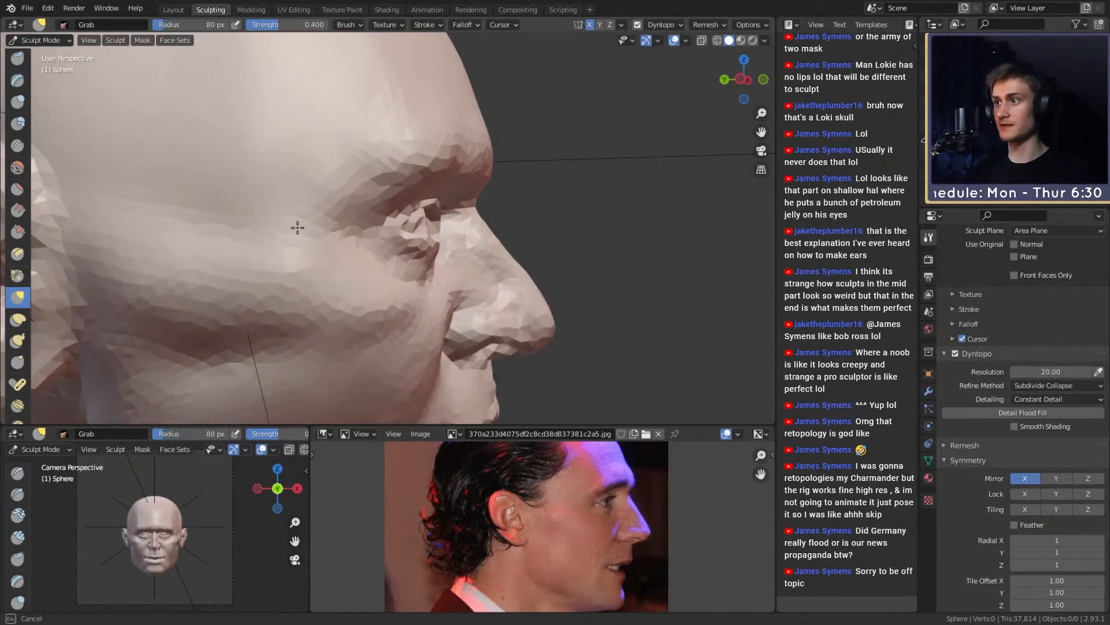
Step: Adjust the inner eye corner beside the nose bridge with the Grab brush at radii of 124 and 98 px
scroll(303, 230, down, 2)
middle_drag(437, 224, 385, 238)
scroll(384, 237, up, 3)
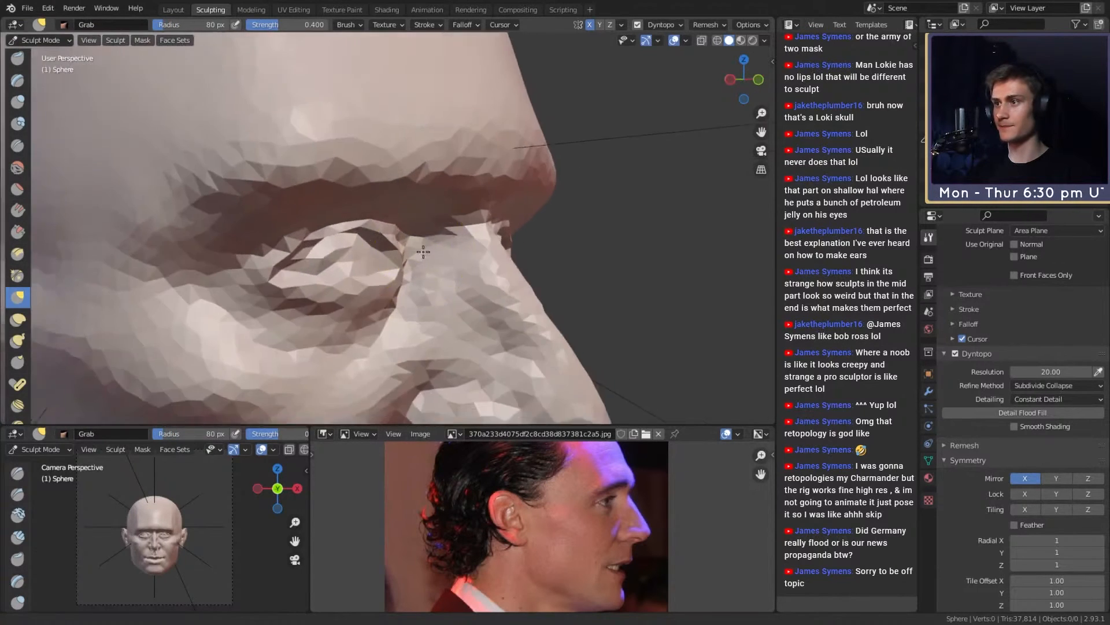
key(f)
click(424, 273)
mouse_move(424, 273)
middle_down()
mouse_move(441, 260)
mouse_move(424, 247)
middle_up()
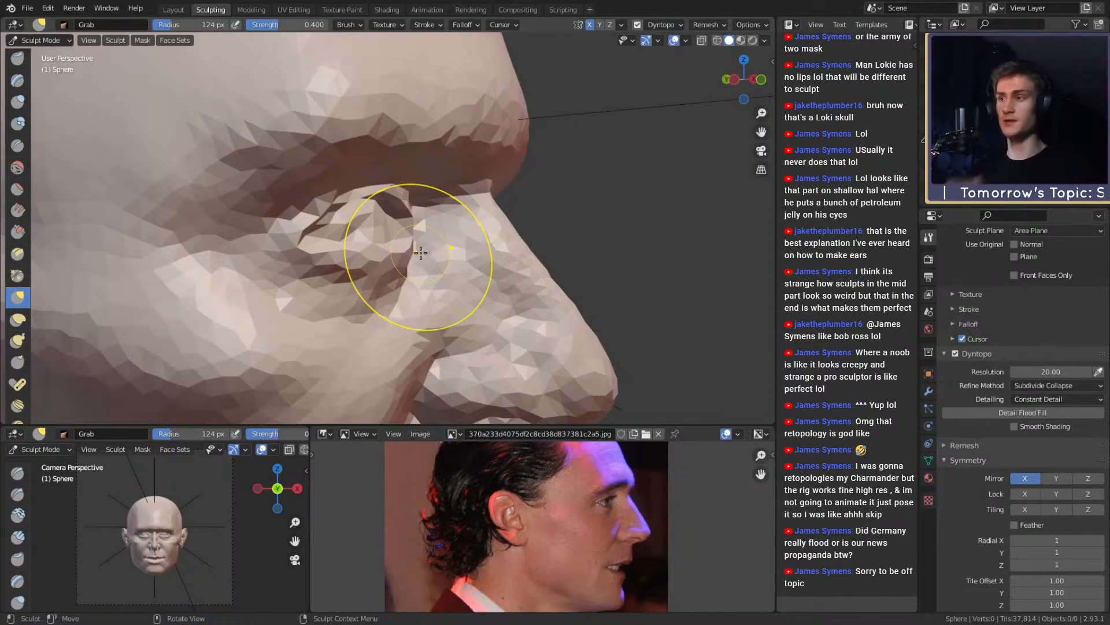
mouse_move(575, 246)
alt+mouse_down()
mouse_move(537, 244)
mouse_move(555, 248)
alt+mouse_up()
key(f)
click(425, 257)
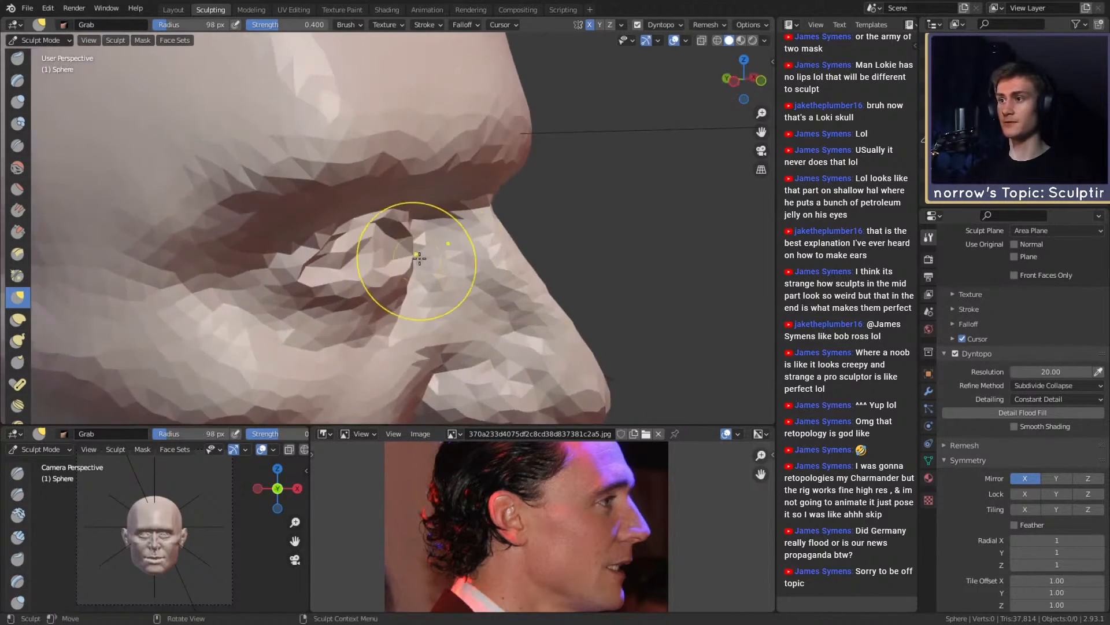
Step: Push the inner eye and eyelids backward in profile with the Grab brush at radii of 118 and 142 px
alt+drag(418, 258, 404, 240)
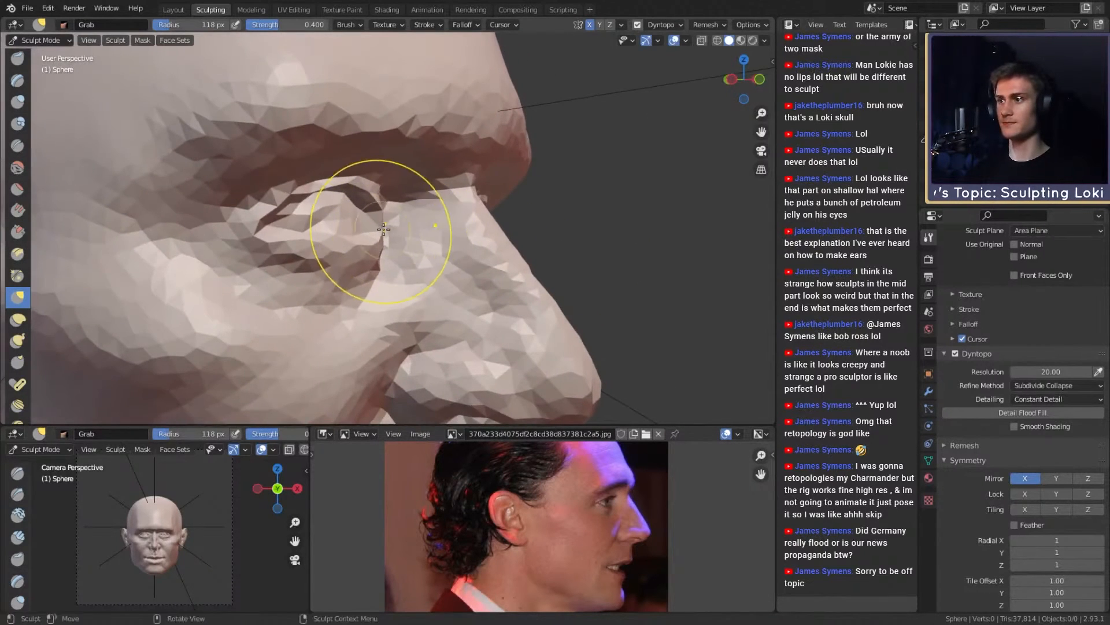
middle_drag(384, 230, 409, 237)
key(f)
click(427, 233)
drag(425, 231, 409, 236)
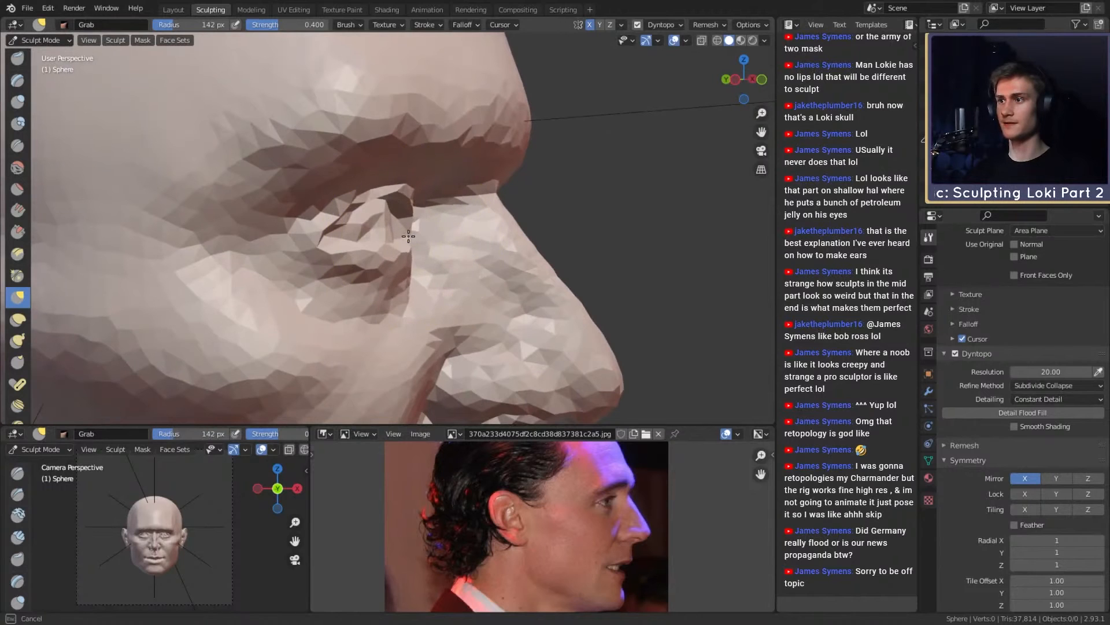
Step: Fill out the area between the nose bridge and inner eye corner with the Clay Strips brush at an 86 px radius
middle_drag(409, 236, 372, 240)
scroll(438, 266, down, 2)
middle_drag(438, 266, 387, 254)
scroll(387, 254, up, 4)
key(f)
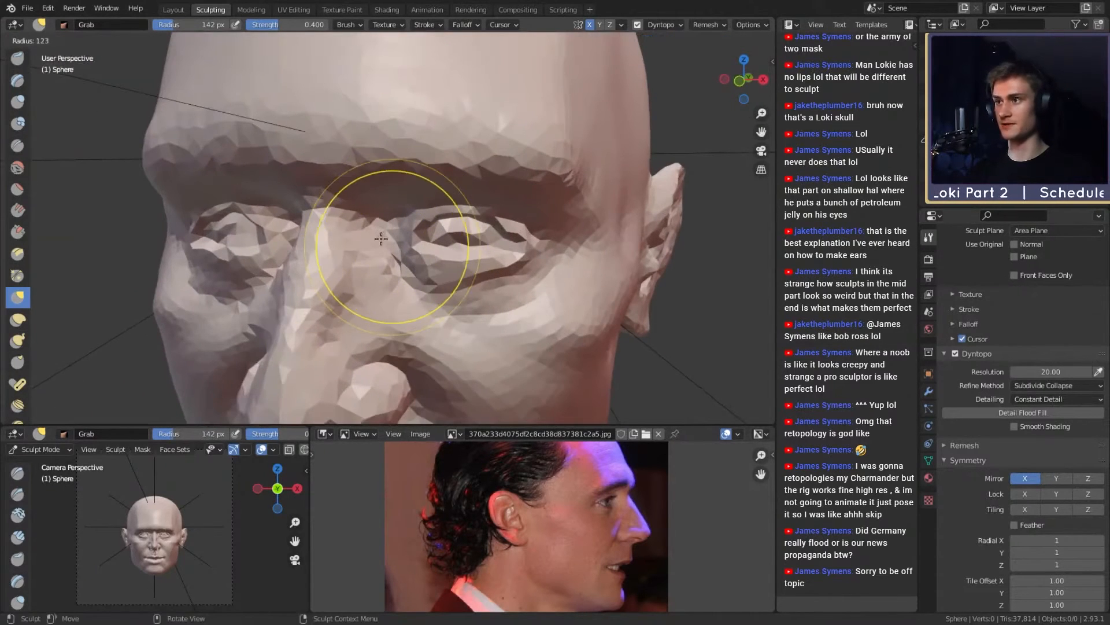
click(379, 239)
key(m)
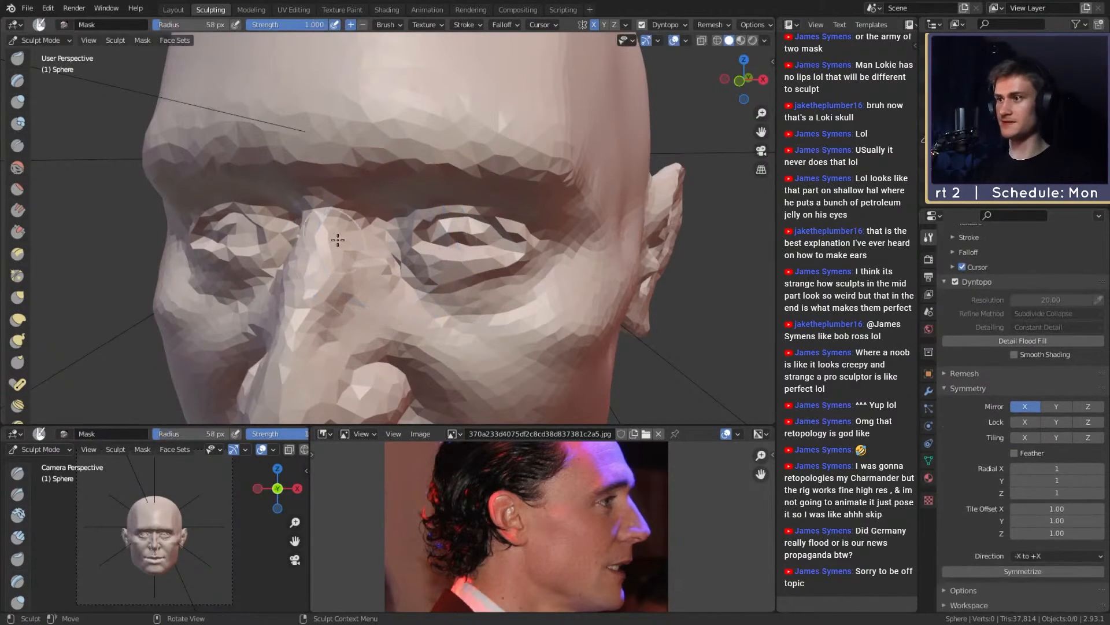
drag(338, 240, 386, 266)
drag(327, 181, 416, 291)
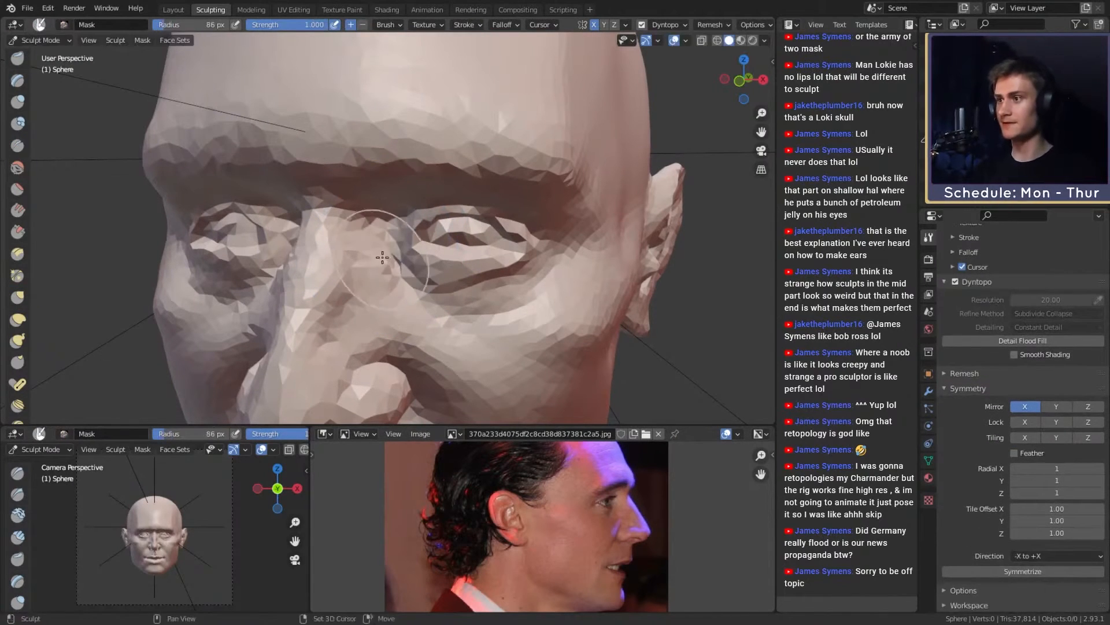
key(c)
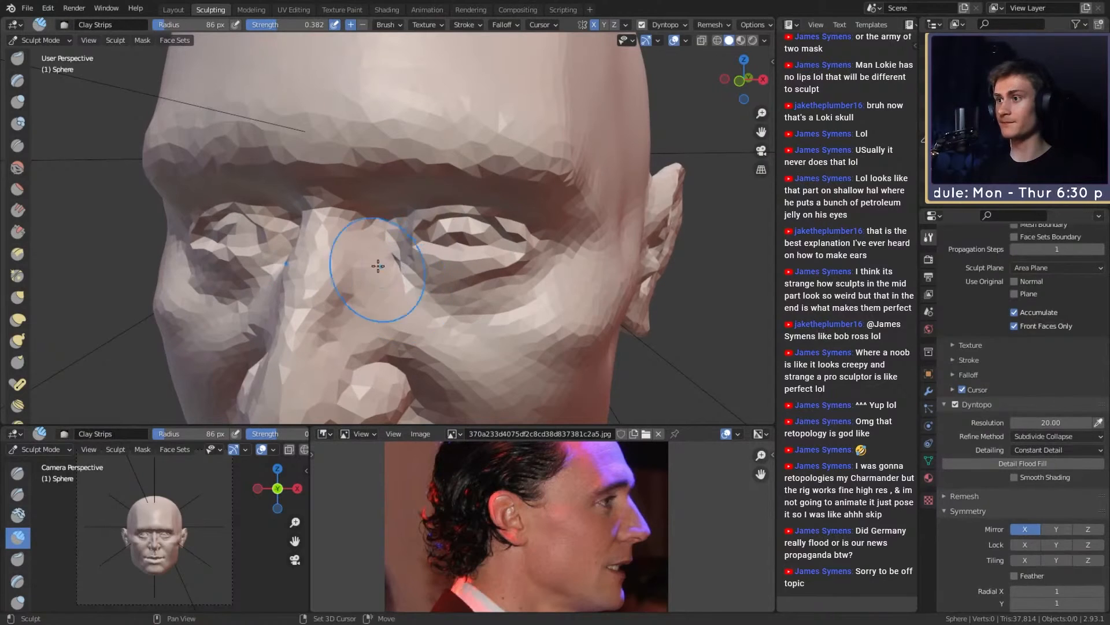
Step: Define the fold beneath the inner eye and around the eyelids with the Crease brush at a 43 px radius
key(shift+c)
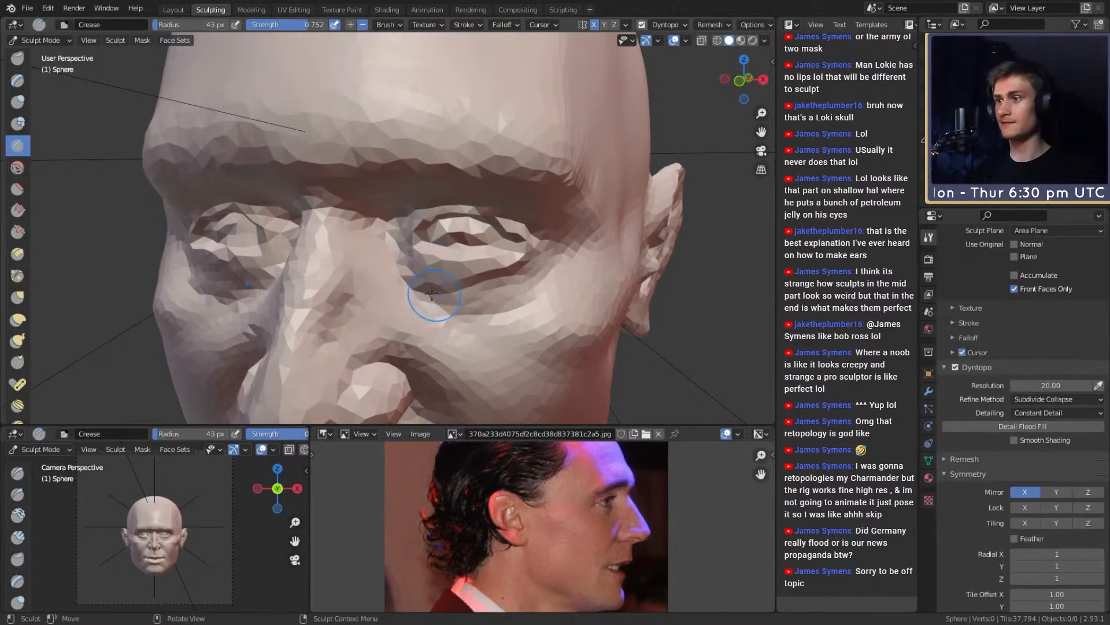
ctrl+alt+drag(496, 185, 457, 248)
ctrl+alt+drag(457, 249, 451, 202)
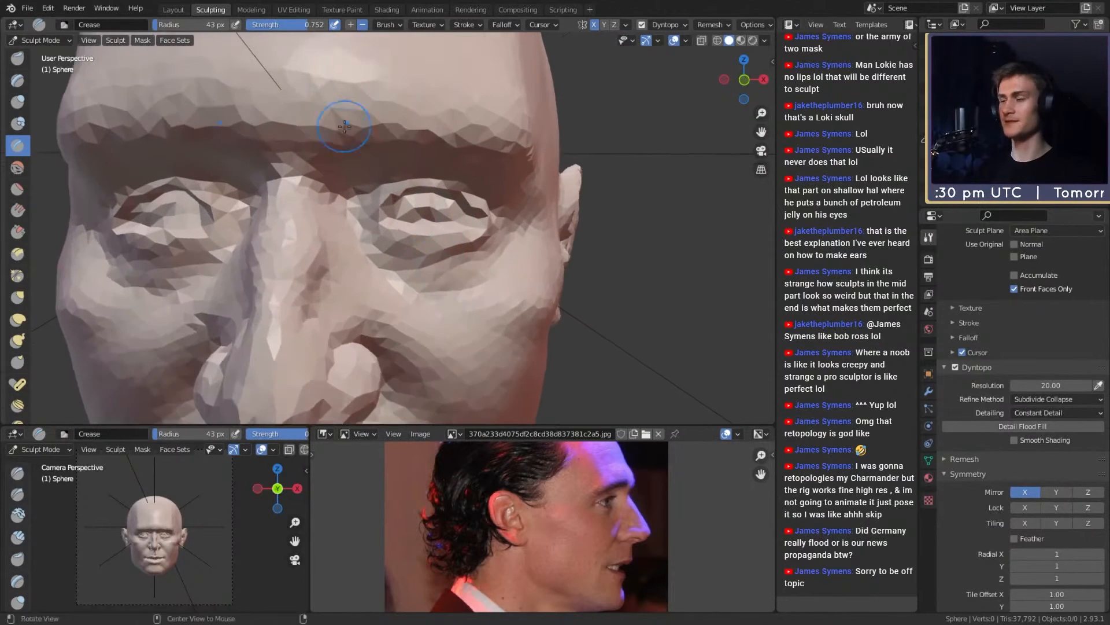
Step: Adjust the eyelid shape from the front with the Grab brush at radii of 138 and 65 px
key(g)
click(428, 235)
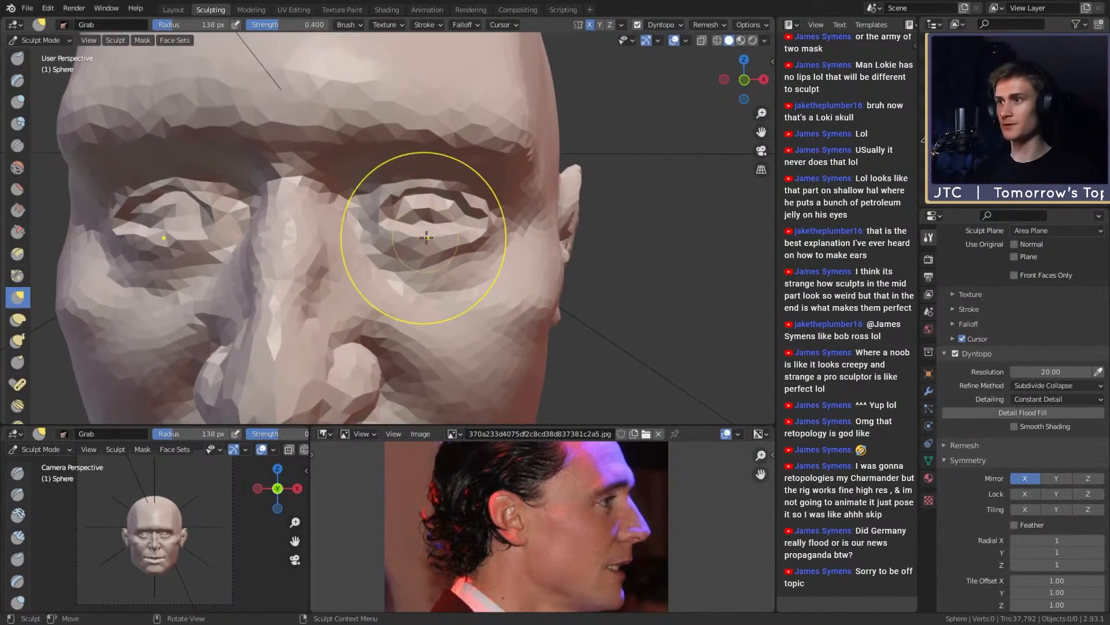
key(f)
click(464, 234)
alt+drag(466, 234, 459, 234)
middle_drag(475, 228, 382, 232)
scroll(369, 237, down, 6)
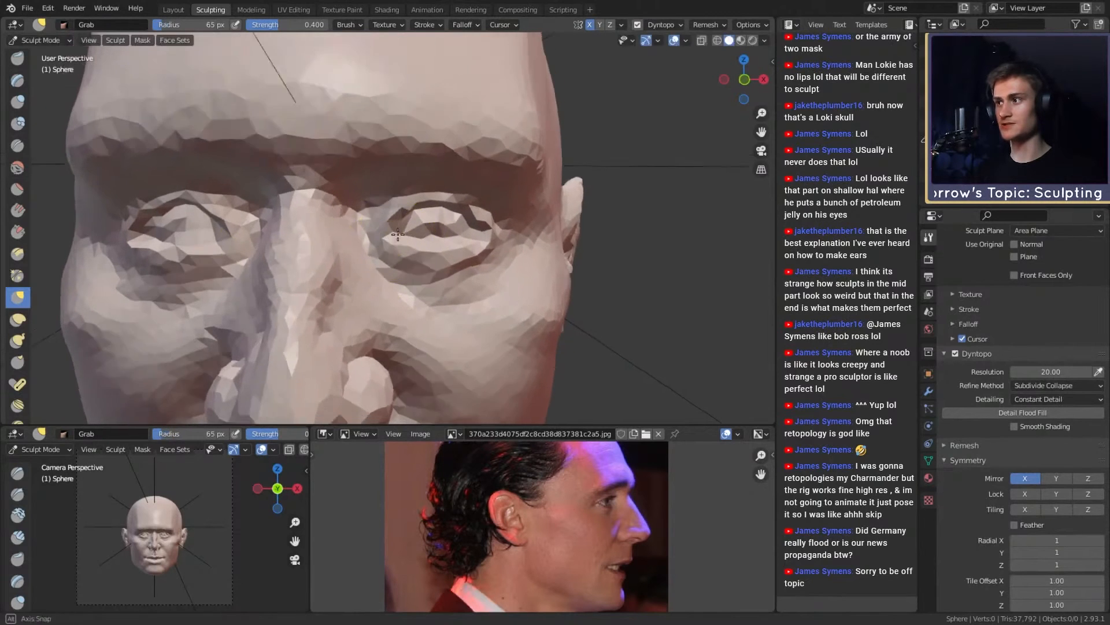
scroll(445, 272, up, 6)
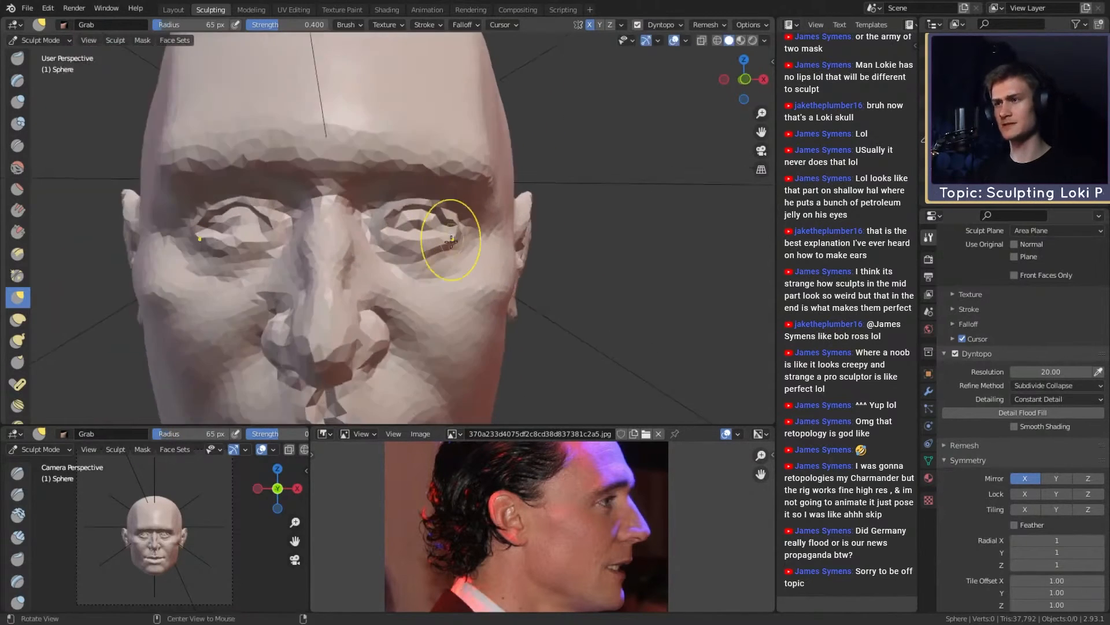
scroll(454, 231, up, 4)
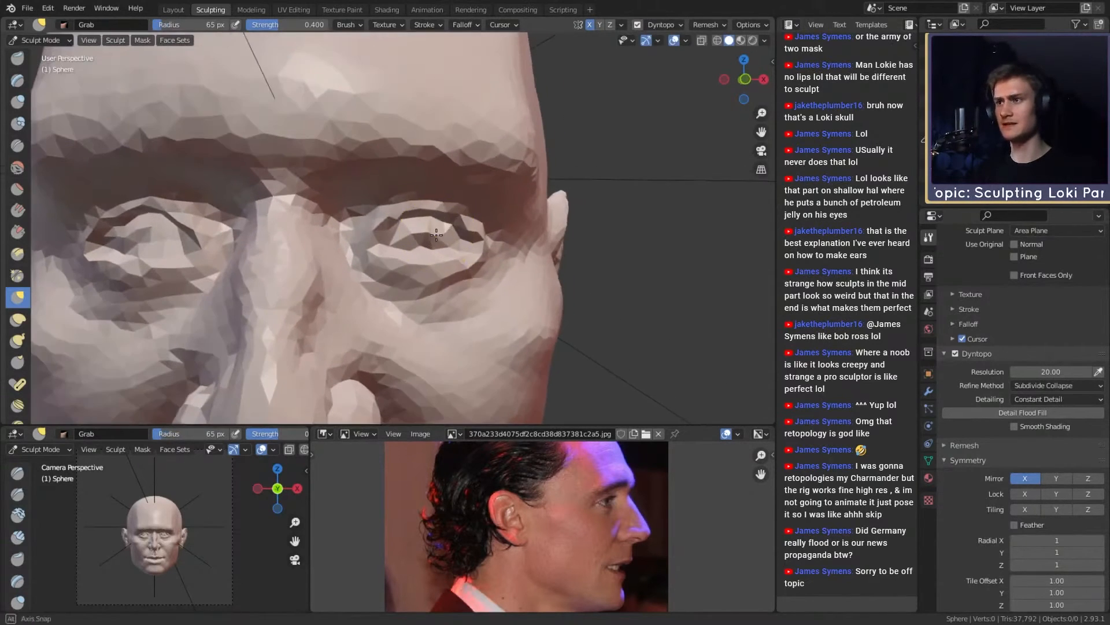
Step: Switch the reference picture to the front-facing portrait Screenshot 2021-07-19 174120.png
click(454, 434)
click(480, 475)
scroll(525, 348, down, 7)
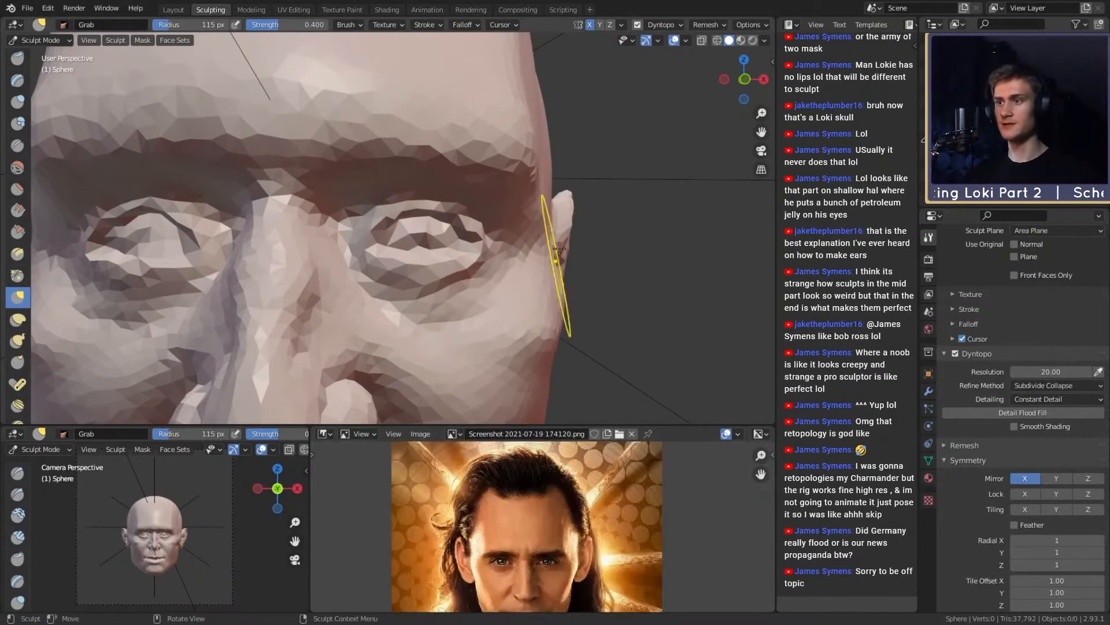
Step: Refine the inner eye corner and lower lid edge with the Crease brush at a 20 px radius
scroll(434, 293, up, 7)
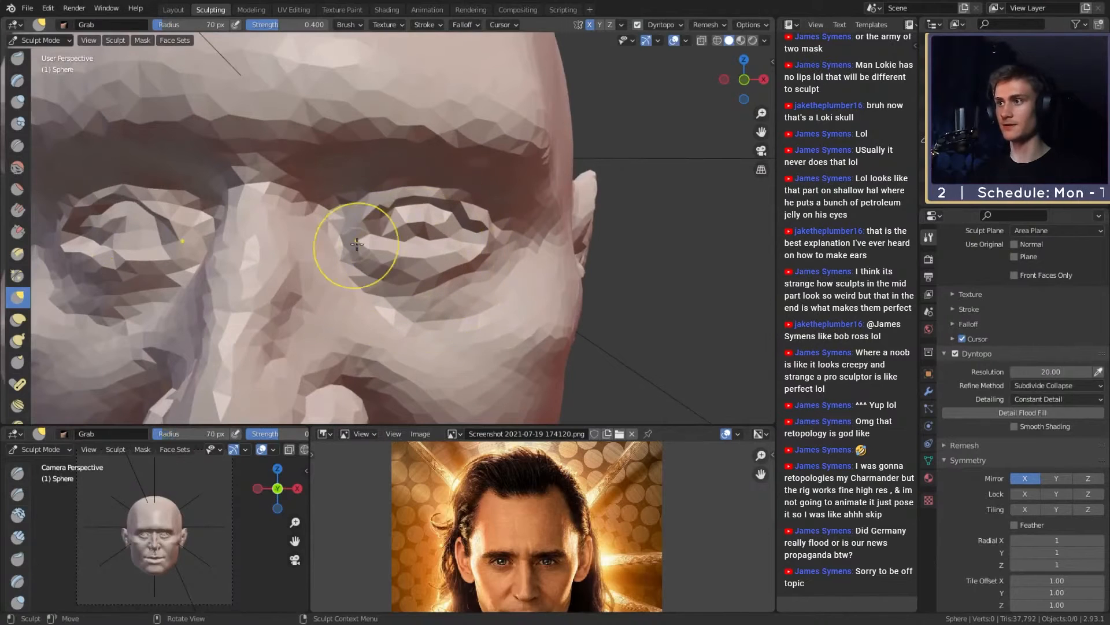
key(shift+c)
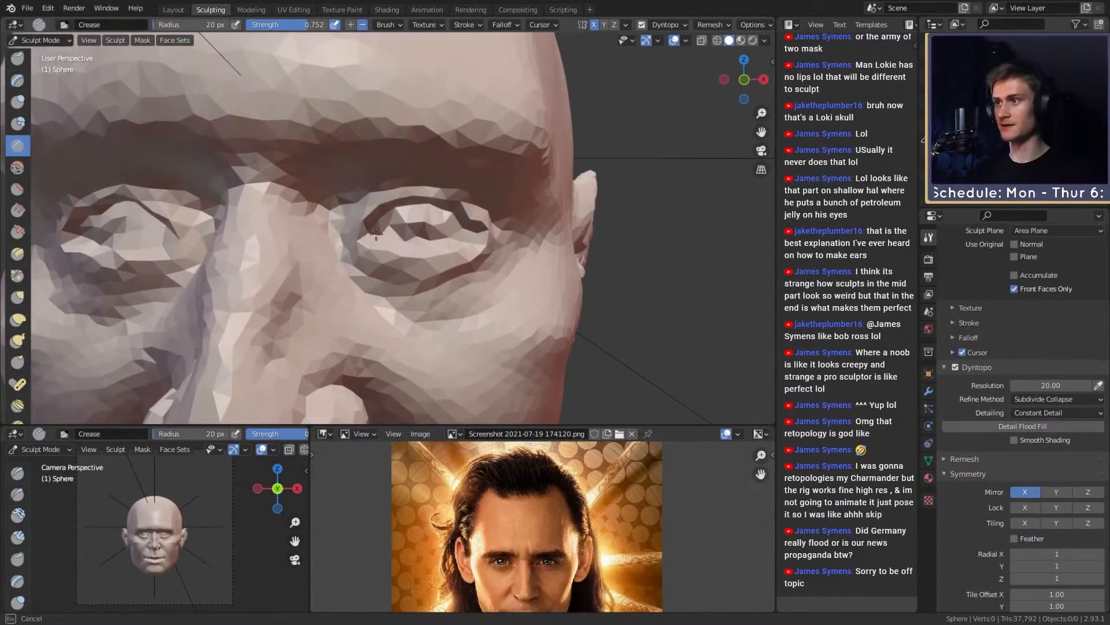
middle_drag(376, 239, 443, 253)
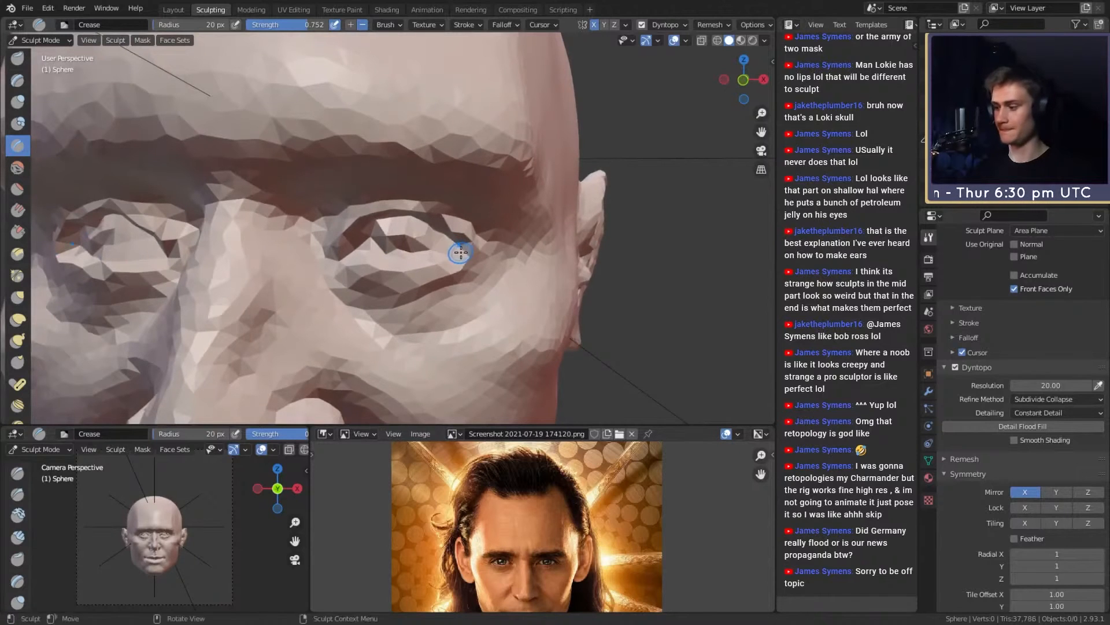
Step: Reposition the outer eye corner with the Grab brush at radii of 77 and 115 px
key(g)
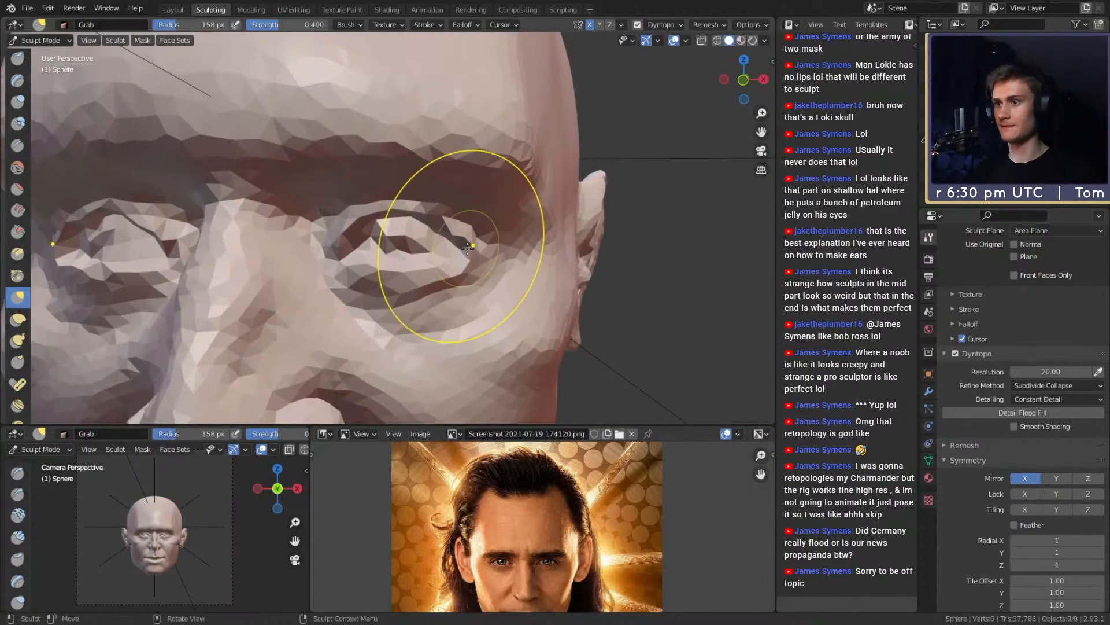
middle_drag(467, 248, 491, 254)
key(f)
click(435, 259)
key(f)
click(504, 252)
key(f)
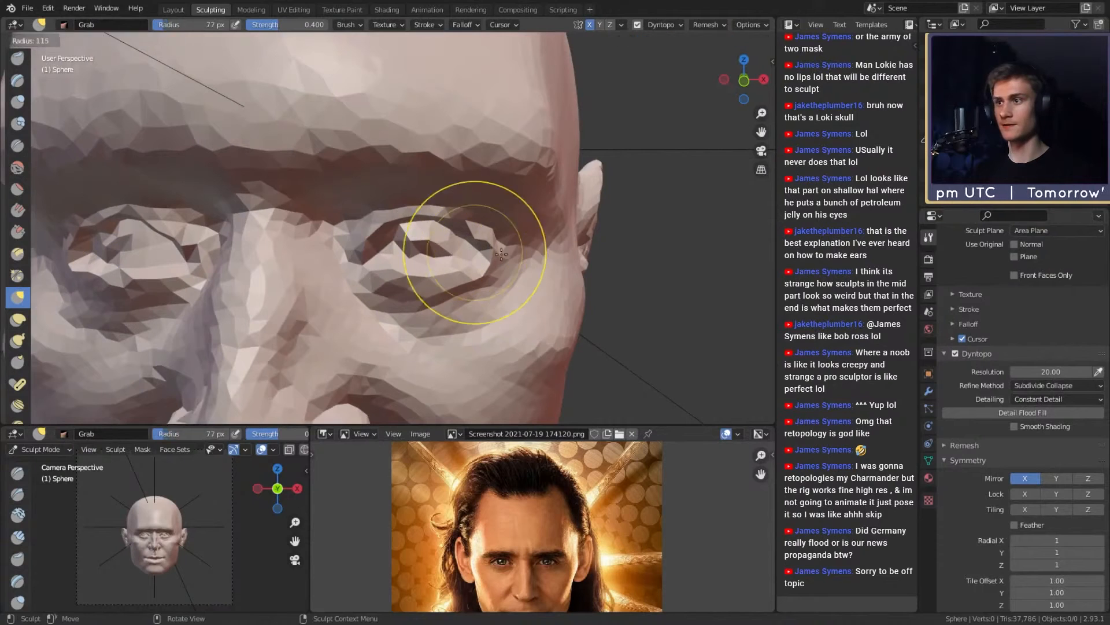
click(501, 254)
Step: Pull the inner eye corner toward the nose with the Grab brush at radii of 96 and 114 px
key(f)
click(388, 261)
drag(366, 269, 360, 267)
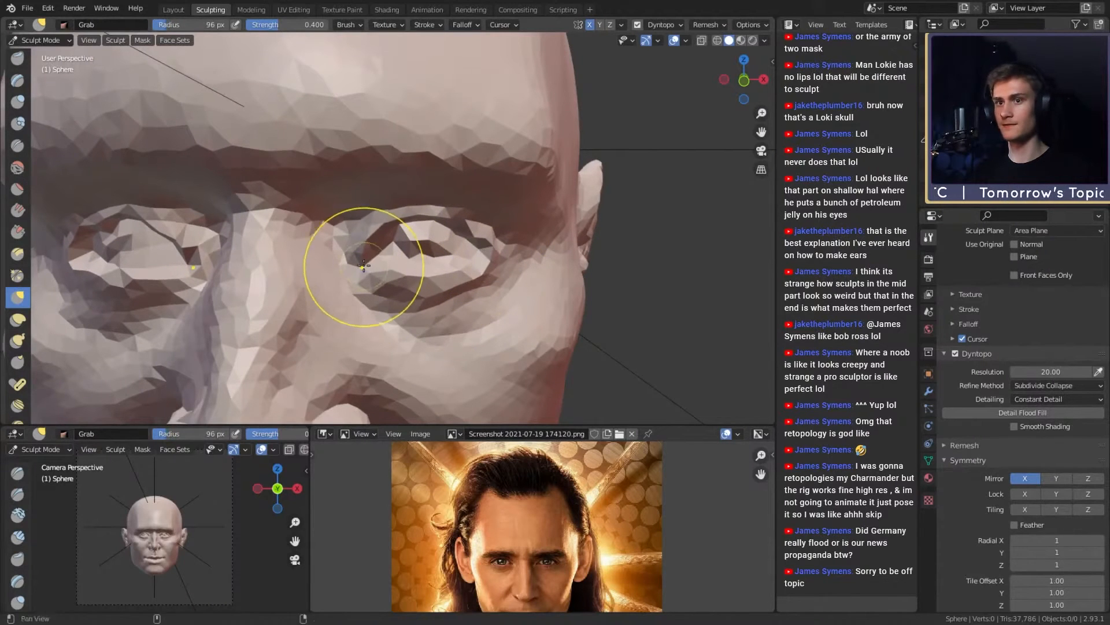
mouse_move(364, 266)
middle_down()
mouse_move(384, 273)
mouse_move(371, 266)
middle_up()
key(f)
click(377, 267)
drag(372, 268, 365, 268)
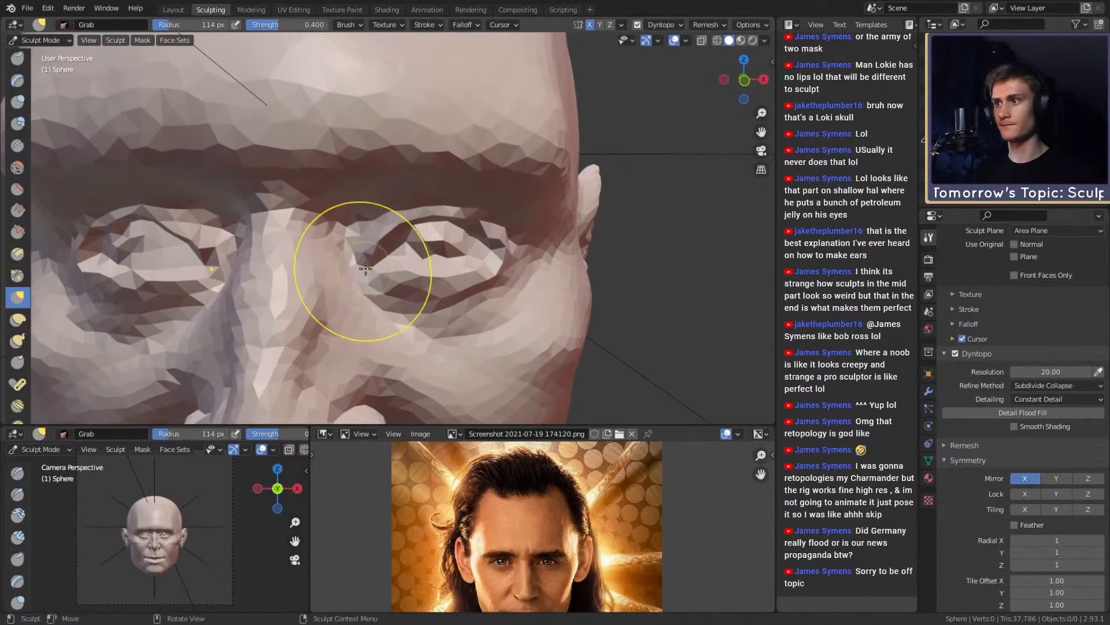
Step: Check the whole face from the front and save the file loki_likeness_v1a.blend
scroll(365, 268, down, 5)
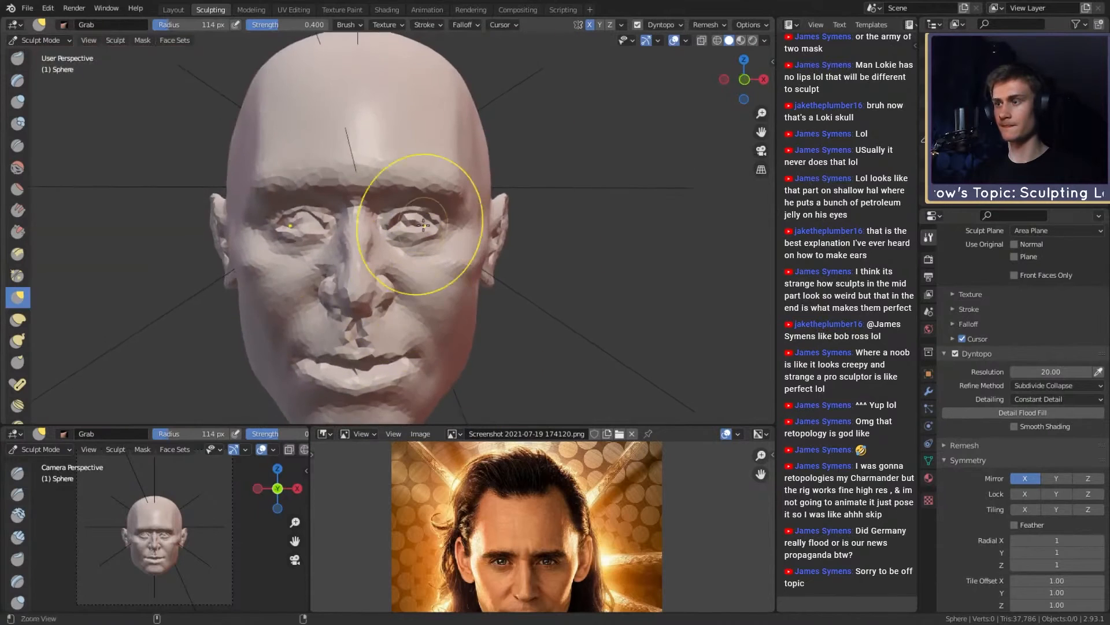
scroll(423, 224, down, 3)
scroll(412, 282, up, 1)
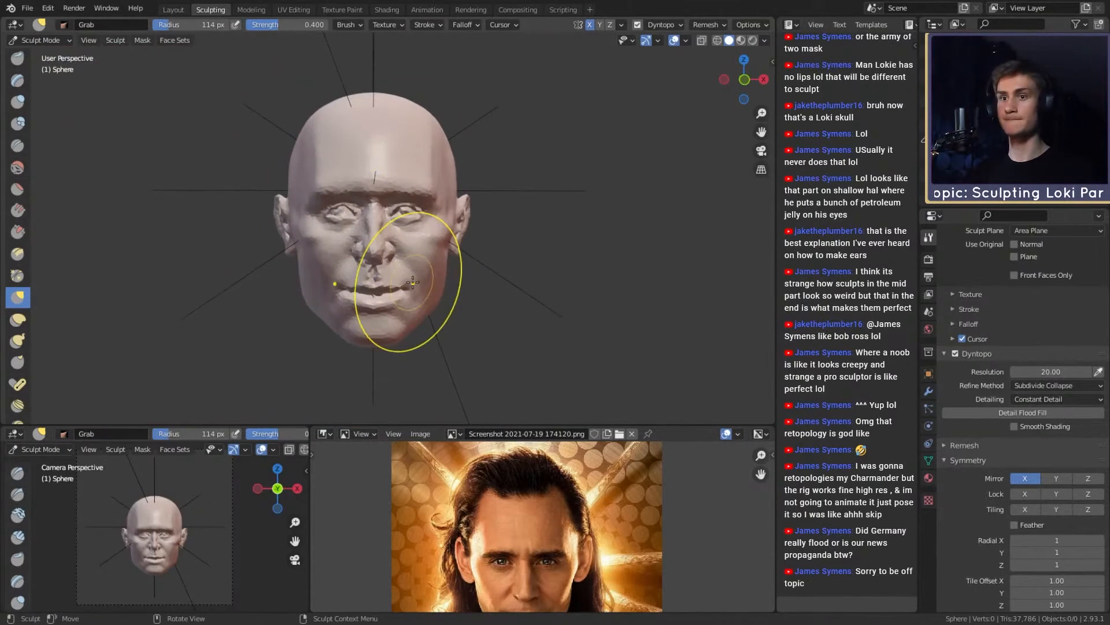
click(27, 8)
click(50, 89)
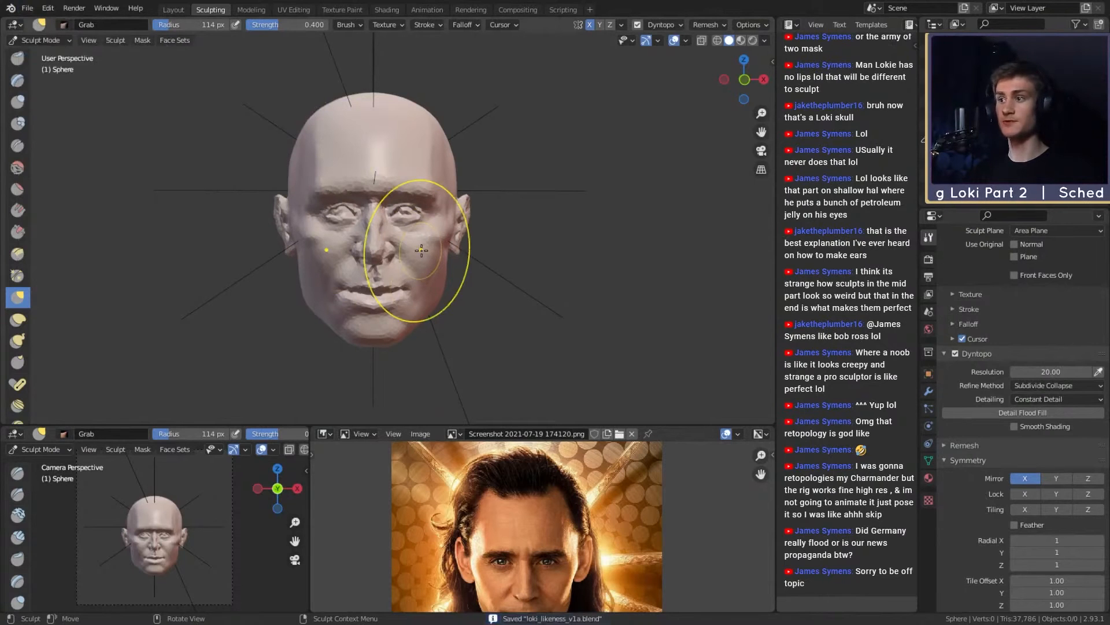
Step: Sculpt the cheek hollow running below the cheekbone with the Clay Strips brush at a 51 px radius
middle_drag(567, 317, 463, 295)
scroll(432, 260, up, 4)
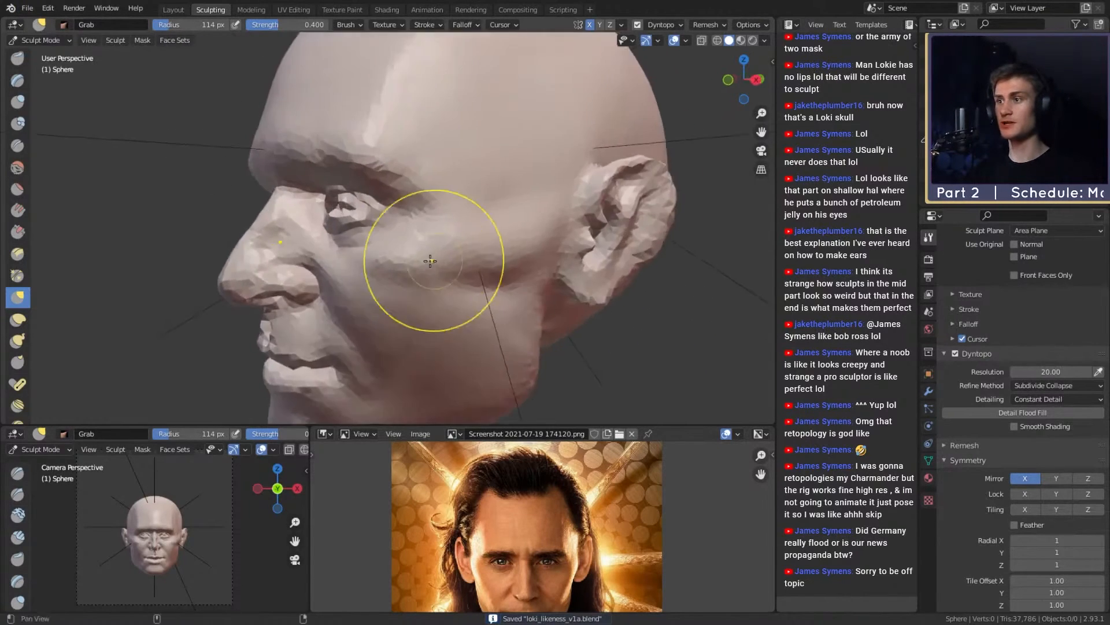
mouse_move(432, 260)
middle_down()
mouse_move(469, 265)
mouse_move(460, 248)
middle_up()
key(c)
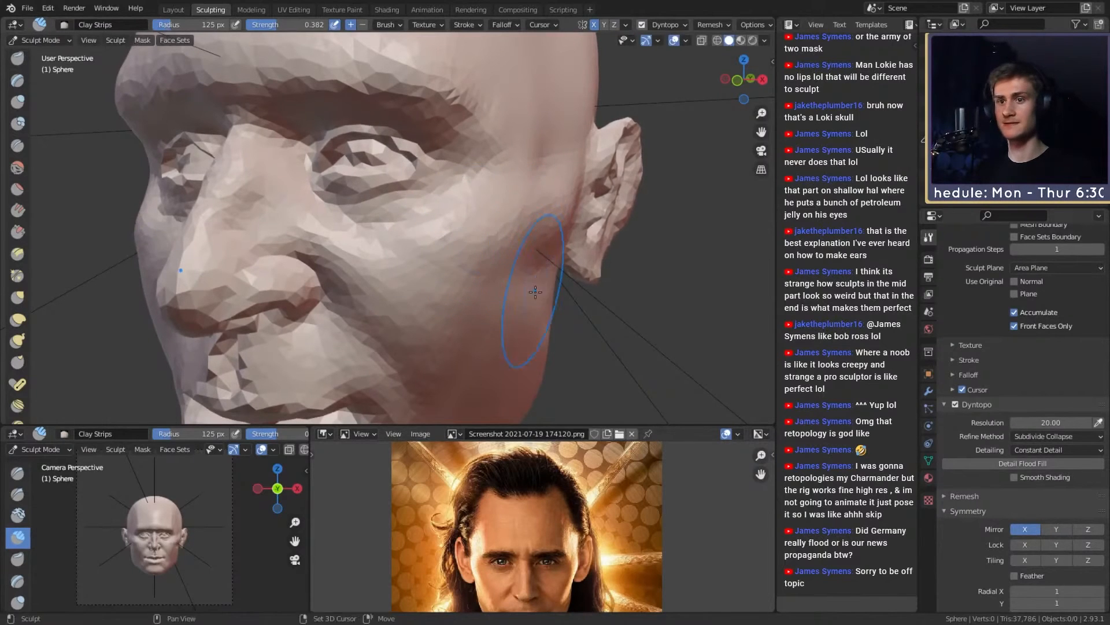
shift+middle_drag(536, 292, 520, 256)
middle_drag(520, 256, 508, 248)
key(f)
click(492, 259)
key(shift+c)
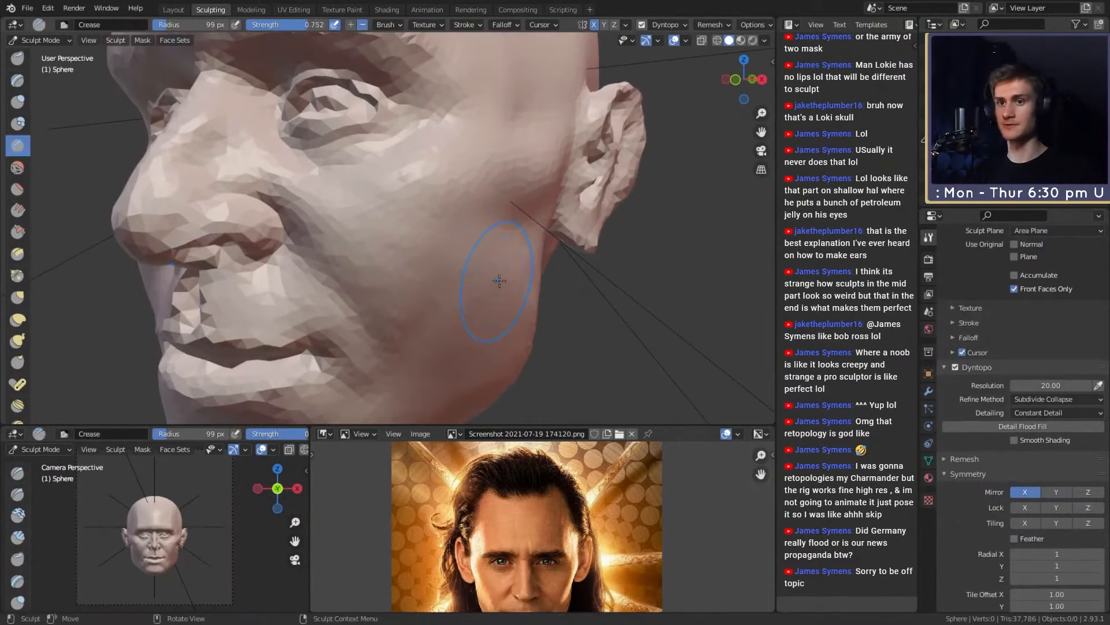
key(f)
click(496, 280)
key(c)
middle_drag(498, 281, 486, 253)
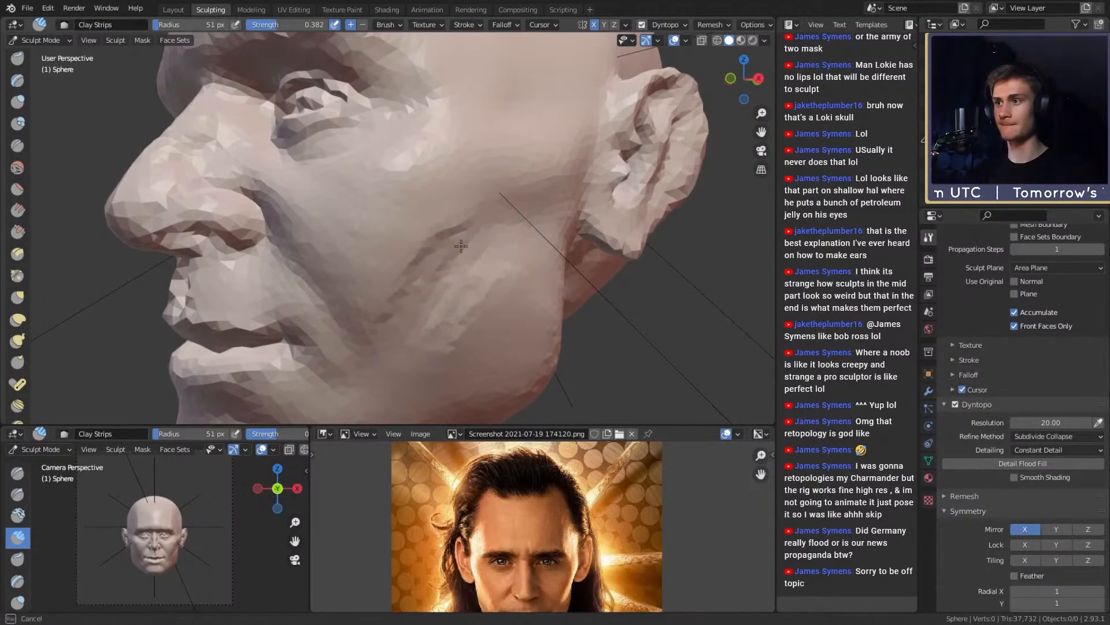
Step: Smooth the strokes on the cheek and jaw at brush radii of 174 and 103 px
click(496, 239)
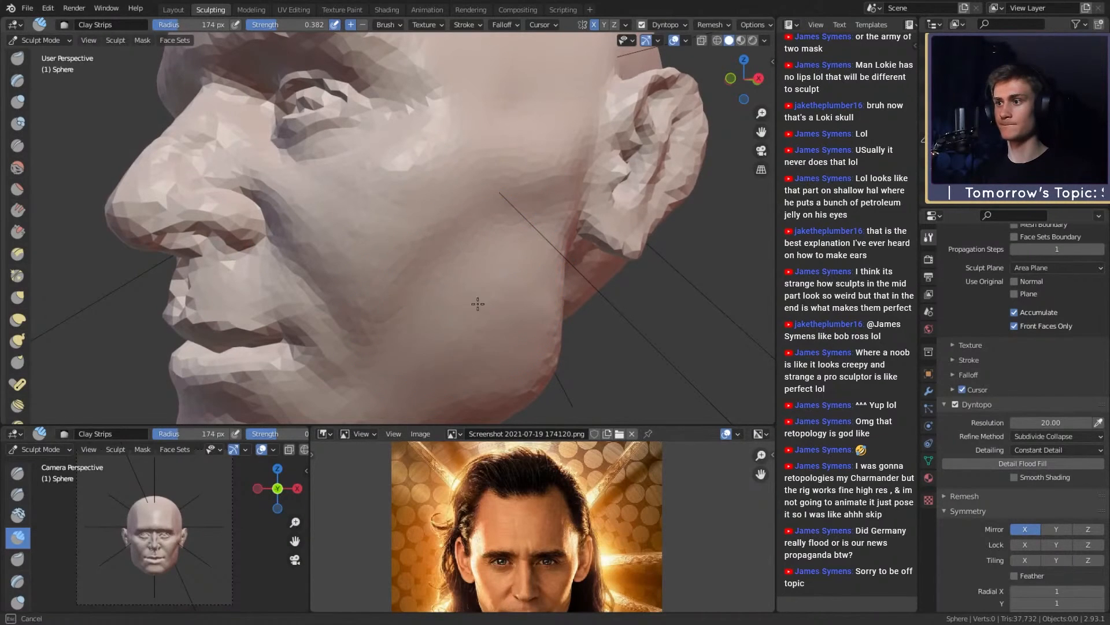
scroll(505, 287, down, 5)
middle_drag(506, 287, 434, 303)
scroll(434, 303, up, 4)
key(f)
click(456, 308)
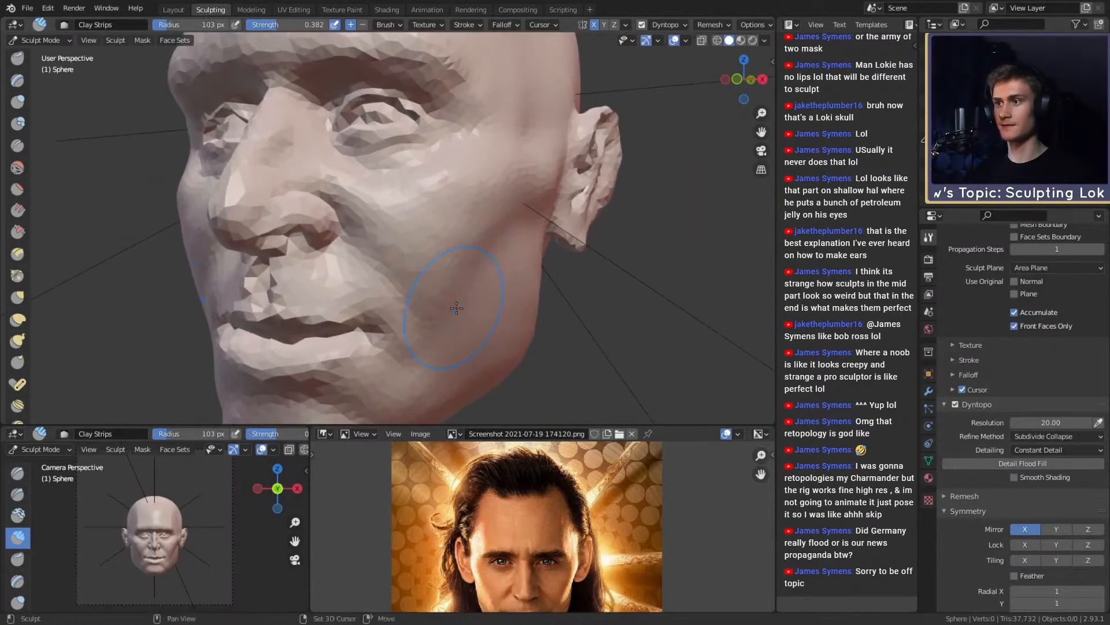
scroll(468, 264, down, 5)
middle_drag(467, 265, 445, 233)
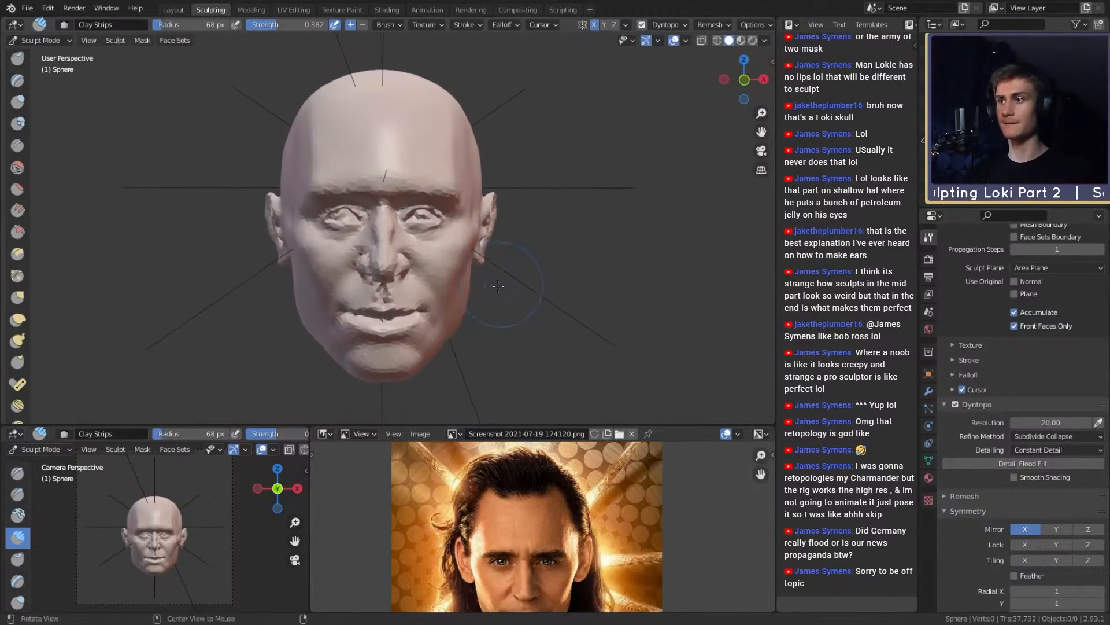
Step: Nudge the outer corner of the lower eyelid from the front with a small Grab brush
scroll(483, 245, up, 5)
scroll(483, 245, up, 1)
key(g)
scroll(474, 241, up, 3)
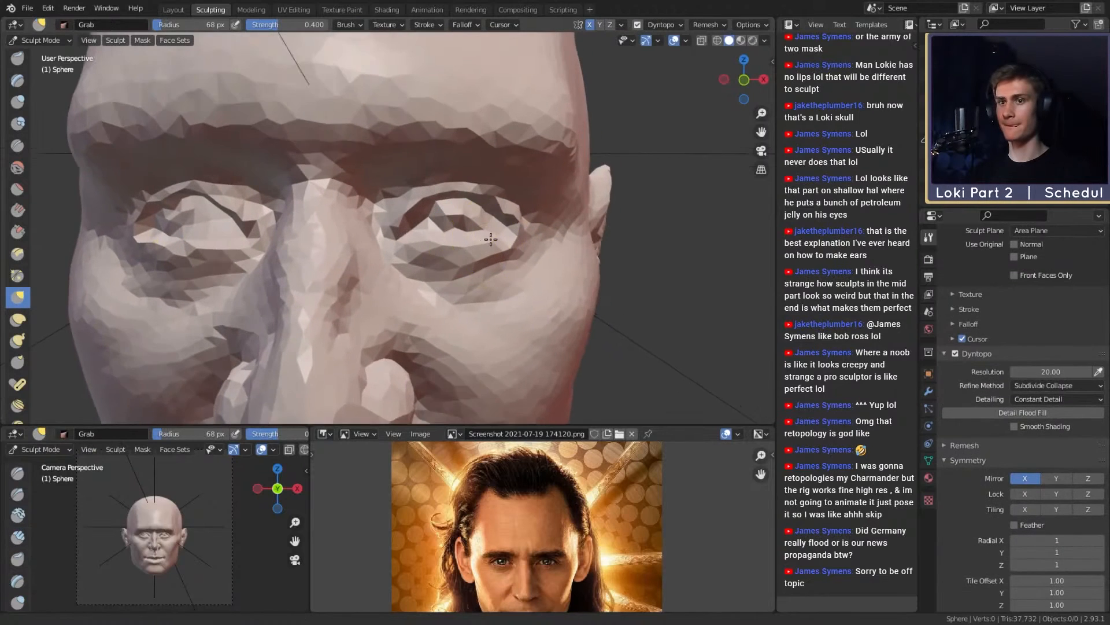
drag(510, 242, 510, 241)
alt+drag(510, 242, 466, 259)
Step: Reshape the outer brow, temples and sides of the head with the Grab brush at radii of 158 and 129 px
scroll(509, 242, down, 5)
scroll(474, 254, up, 1)
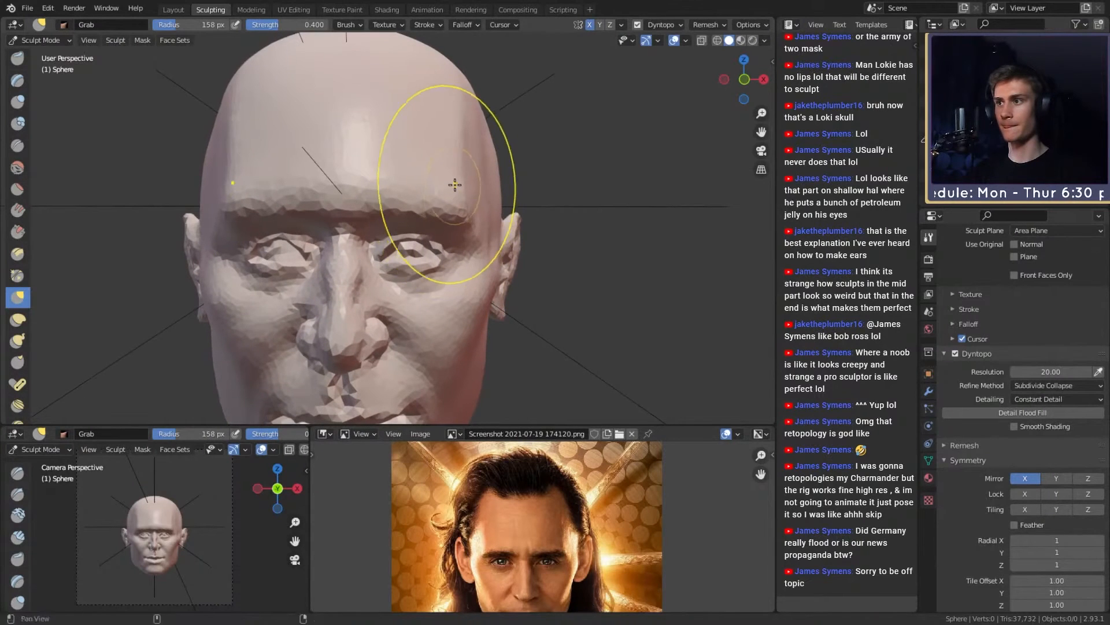
mouse_move(455, 185)
shift+middle_down()
mouse_move(458, 228)
mouse_move(469, 182)
mouse_move(463, 292)
mouse_move(439, 294)
mouse_move(438, 223)
shift+middle_up()
key(f)
click(472, 161)
key(f)
click(467, 207)
key(f)
mouse_move(437, 223)
shift+middle_down()
mouse_move(454, 242)
mouse_move(444, 248)
mouse_move(459, 293)
mouse_move(449, 296)
mouse_move(446, 269)
mouse_move(463, 272)
shift+middle_up()
key(f)
click(447, 268)
Step: Review the full head from the front and save loki_likeness_v1a.blend again
shift+middle_drag(462, 180, 463, 224)
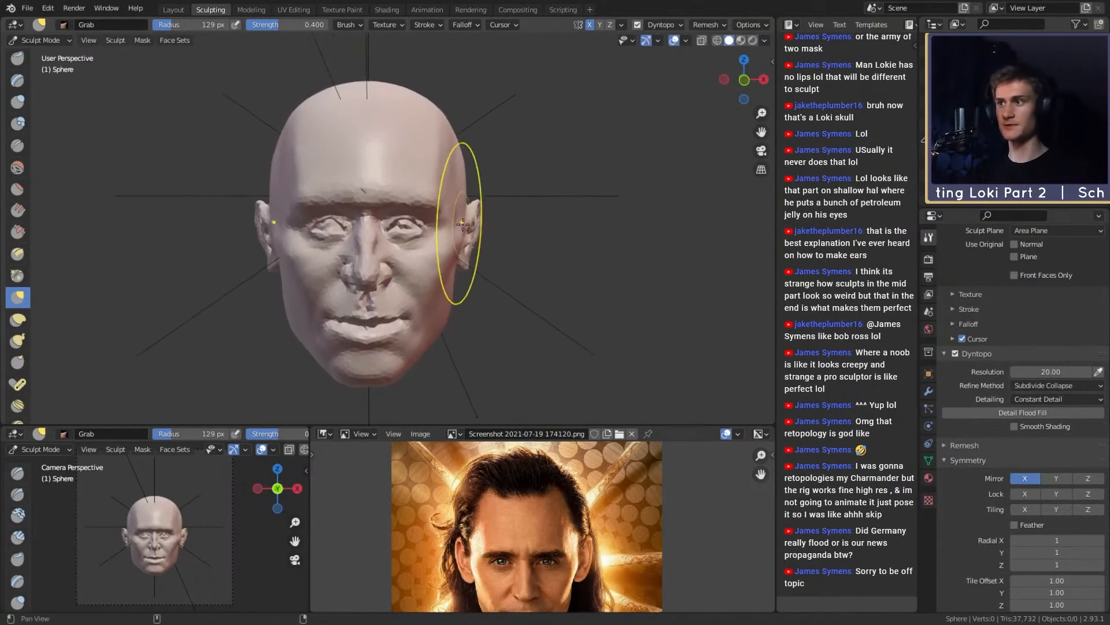
shift+middle_drag(480, 279, 473, 261)
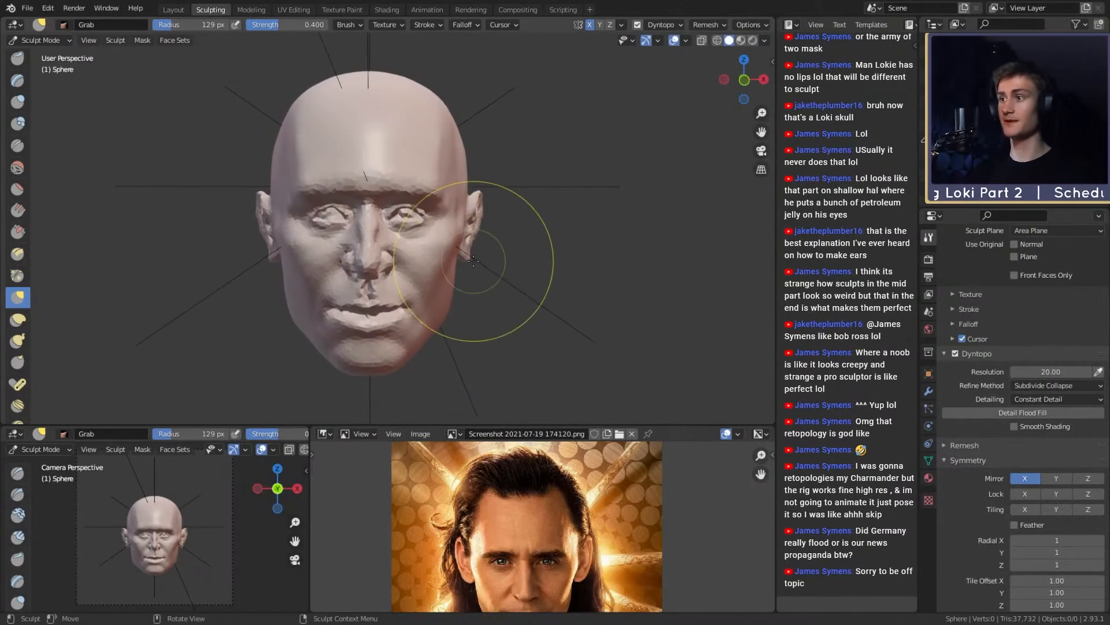
click(36, 10)
click(53, 88)
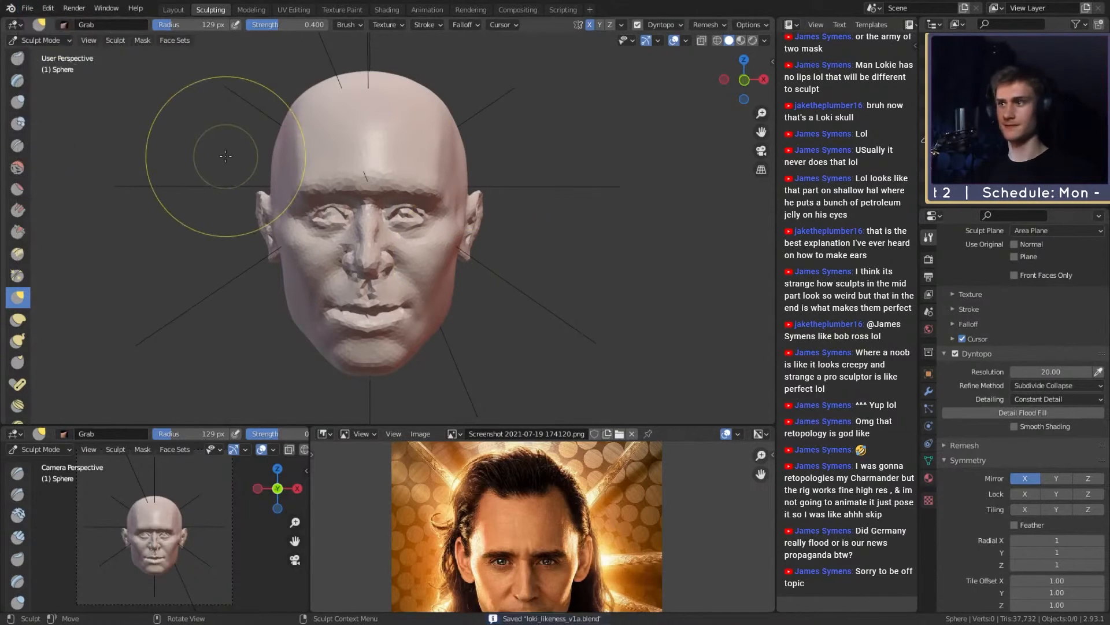
Step: Adjust the nose wings and inner cheeks from the front with the Grab brush, reducing its radius to 90 px
scroll(426, 267, up, 4)
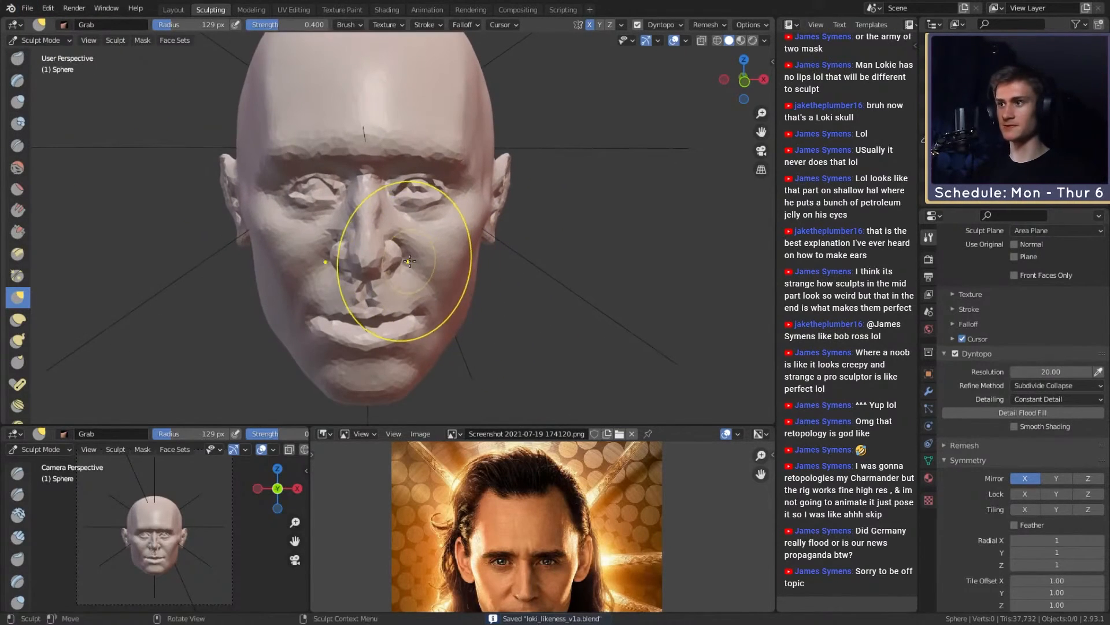
key(f)
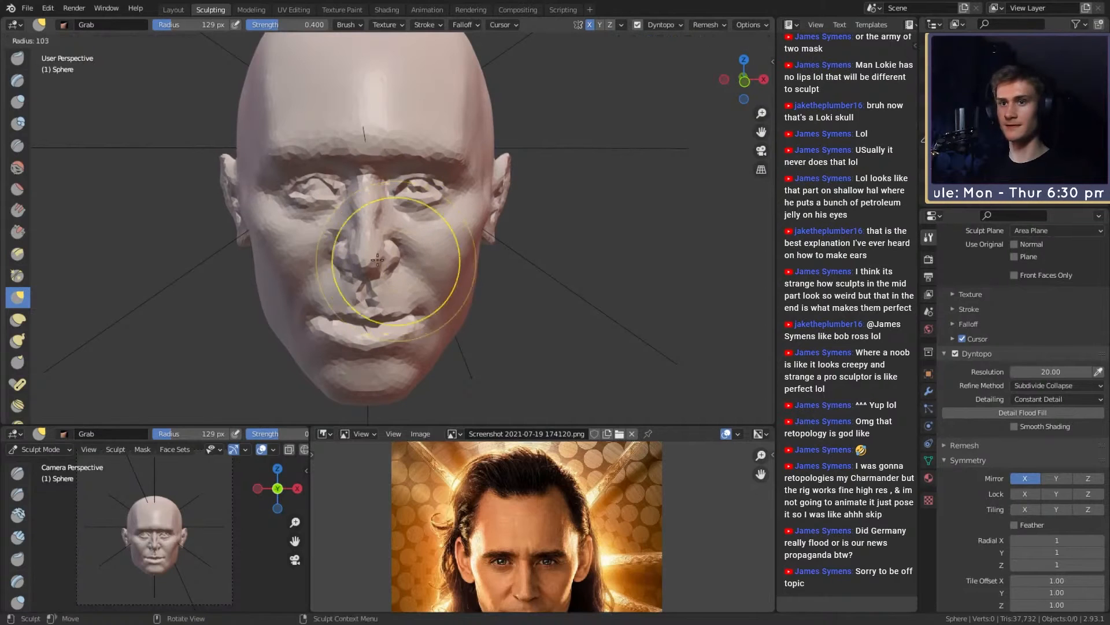
click(455, 252)
mouse_move(443, 255)
middle_down()
mouse_move(441, 245)
mouse_move(383, 230)
middle_up()
scroll(405, 248, up, 2)
key(f)
click(406, 268)
key(f)
alt+drag(402, 272, 382, 240)
click(374, 253)
middle_drag(384, 256, 387, 252)
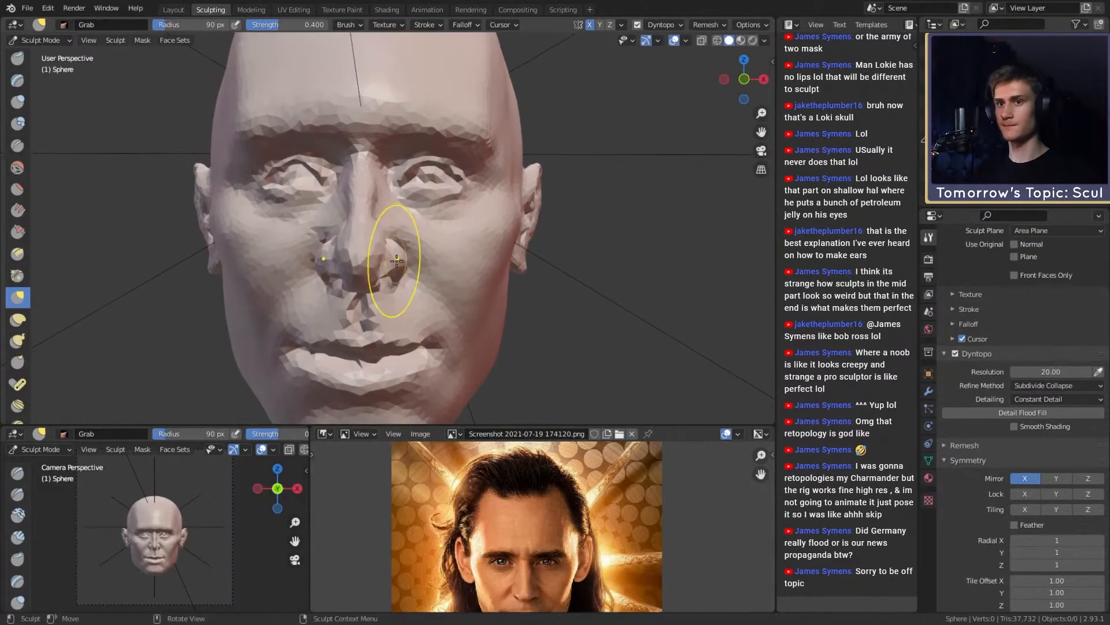
Step: Shape the nostrils and the underside of the nose with the Grab brush at radii of 75 and 89 px
key(f)
click(410, 285)
drag(409, 286, 391, 293)
key(f)
click(394, 292)
mouse_move(391, 294)
middle_down()
mouse_move(402, 289)
mouse_move(389, 260)
mouse_move(394, 301)
middle_up()
key(f)
click(396, 300)
scroll(389, 260, up, 2)
key(f)
click(381, 238)
key(f)
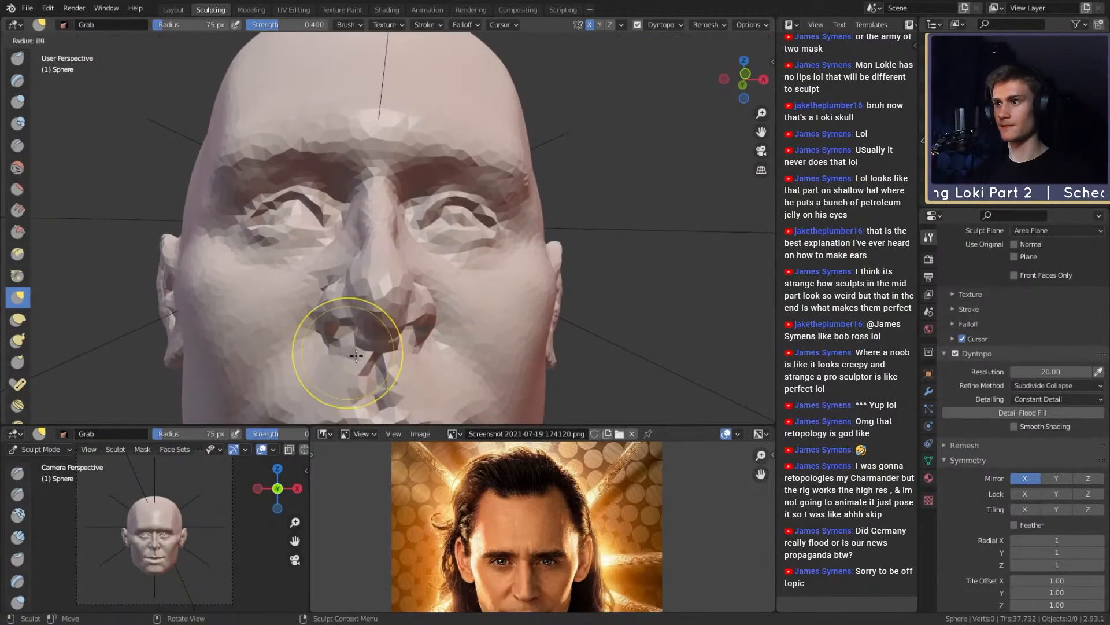
click(399, 351)
scroll(405, 301, down, 4)
mouse_move(414, 347)
middle_down()
mouse_move(397, 372)
mouse_move(426, 322)
mouse_move(417, 310)
middle_up()
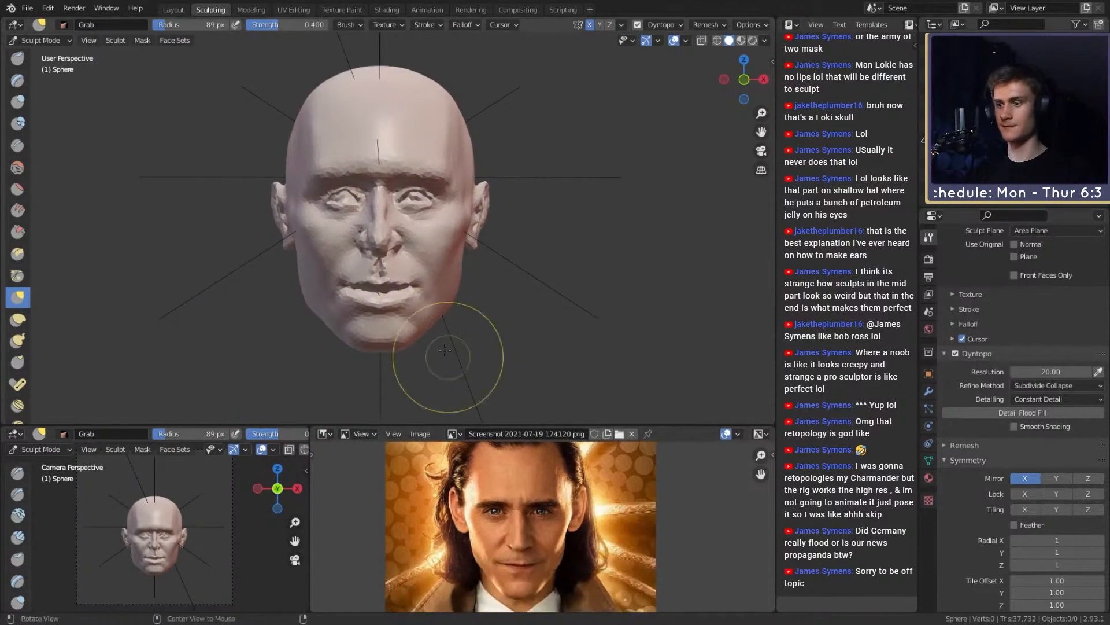
Step: Build up the front and lower edge of the chin with Clay Strips at radii of 33 and 83 px
mouse_move(444, 349)
middle_down()
mouse_move(446, 293)
mouse_move(388, 266)
middle_up()
scroll(397, 285, up, 4)
key(c)
key(f)
click(379, 258)
mouse_move(377, 242)
mouse_down()
mouse_move(391, 288)
mouse_move(388, 268)
mouse_up()
key(f)
click(389, 273)
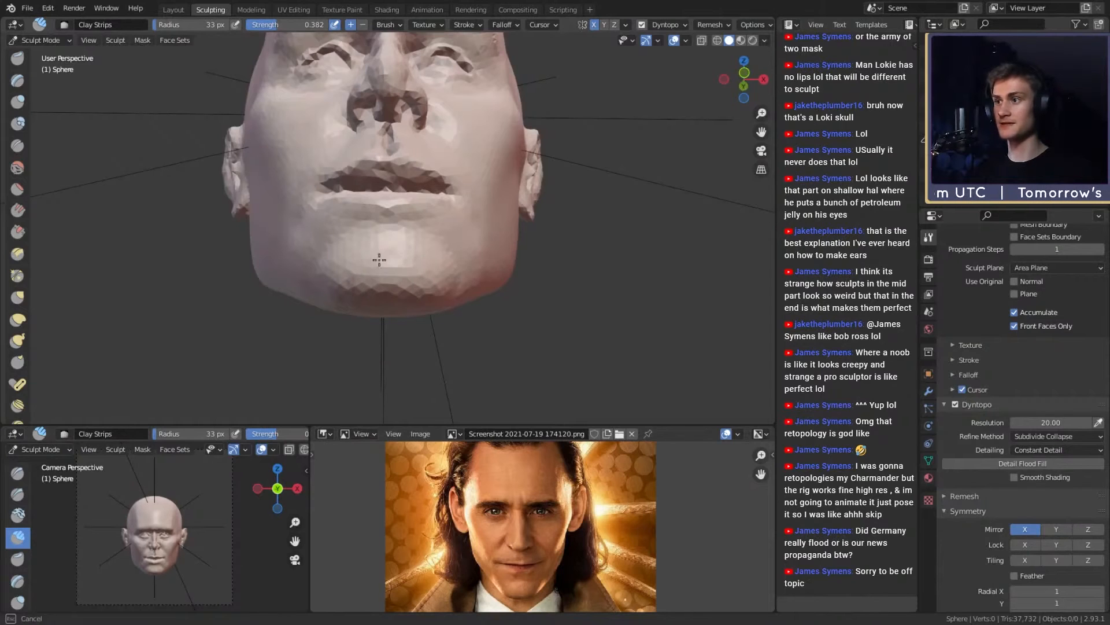
drag(365, 301, 364, 298)
key(f)
click(389, 269)
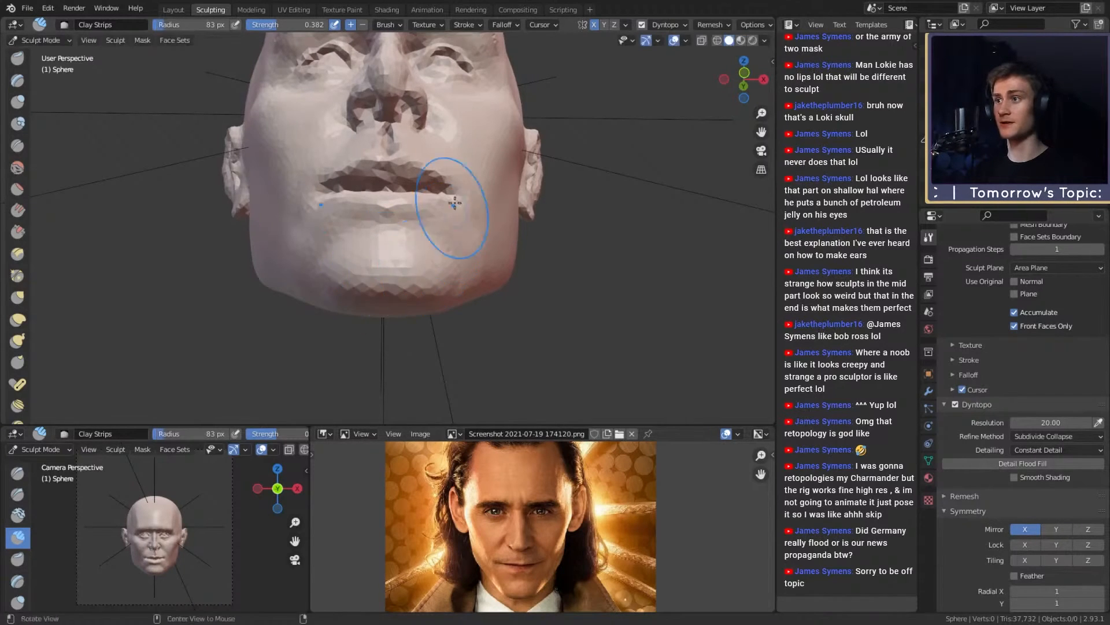
Step: Return to the full front view of the head and save loki_likeness_v1a.blend
ctrl+alt+drag(453, 199, 457, 248)
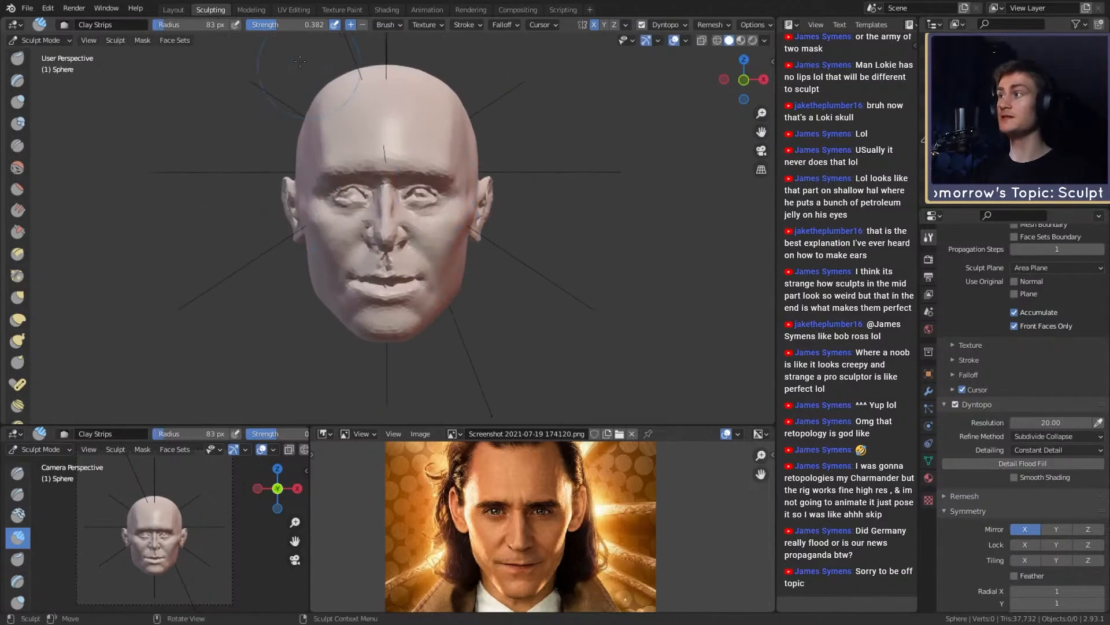
click(32, 12)
click(64, 93)
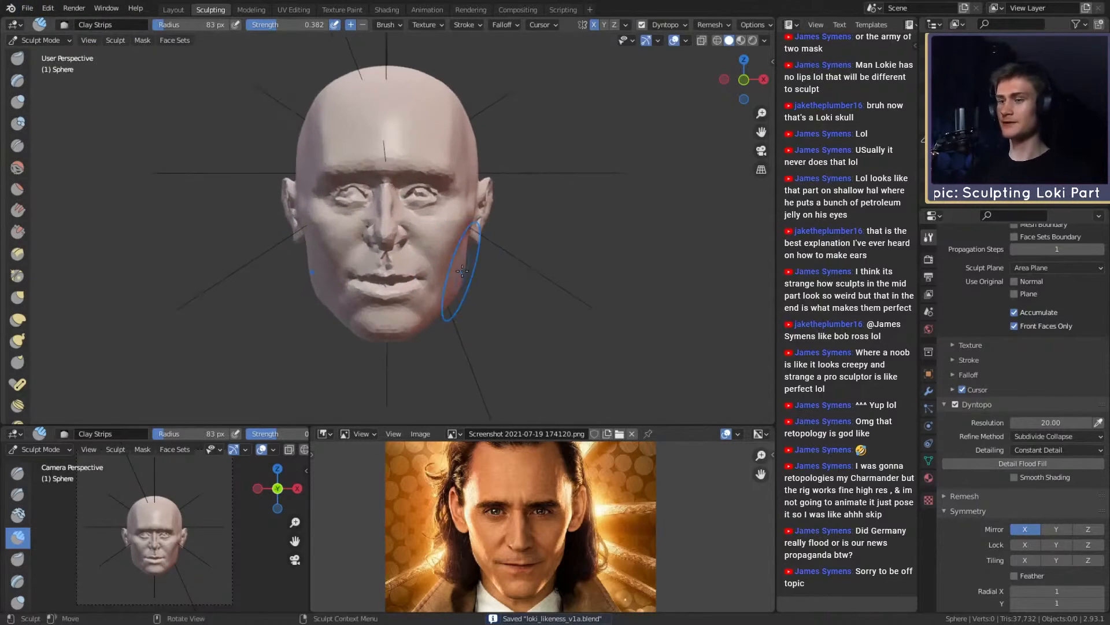
Step: Pull in the lower cheek and jaw outline from the front with the Grab brush at radii of 156 and 151 px
scroll(465, 315, up, 3)
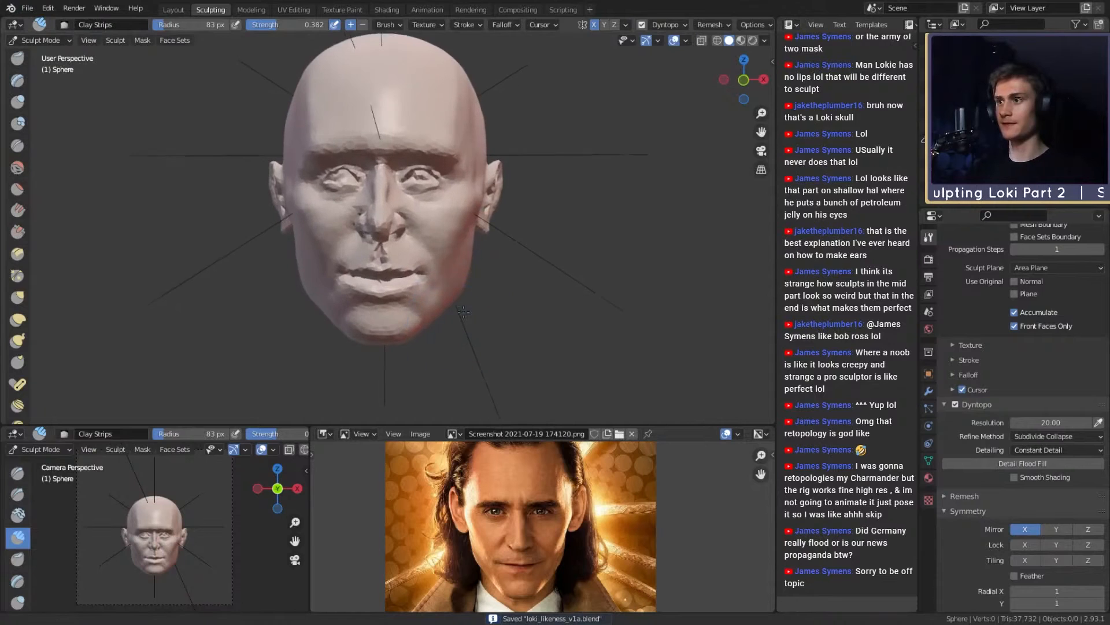
key(g)
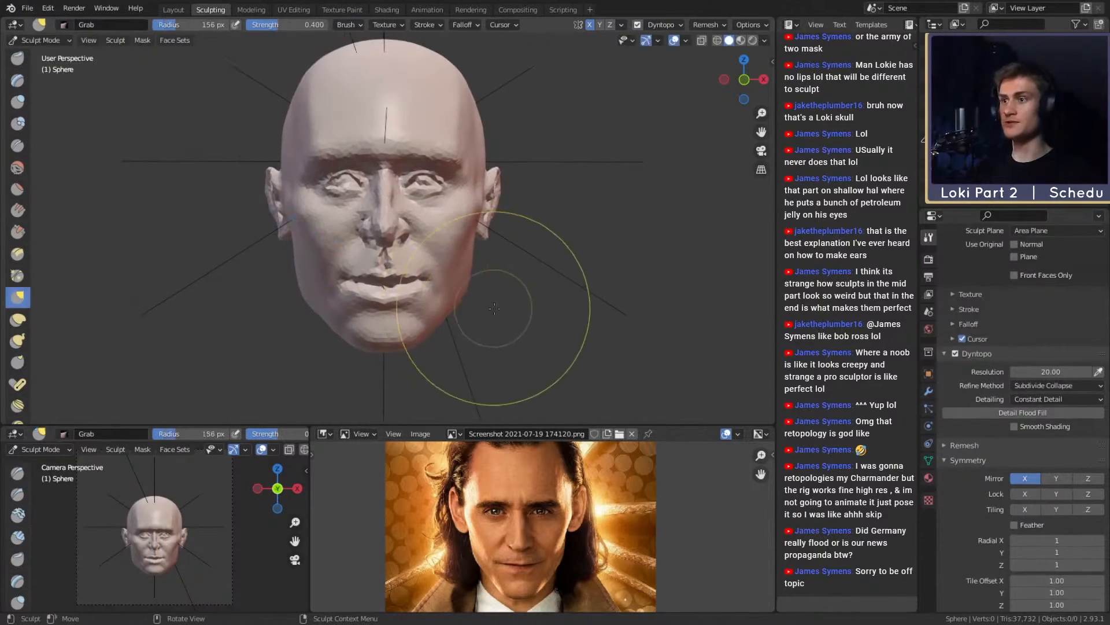
middle_drag(502, 285, 473, 288)
key(f)
click(476, 287)
drag(468, 288, 461, 289)
middle_drag(478, 274, 476, 280)
key(f)
click(471, 284)
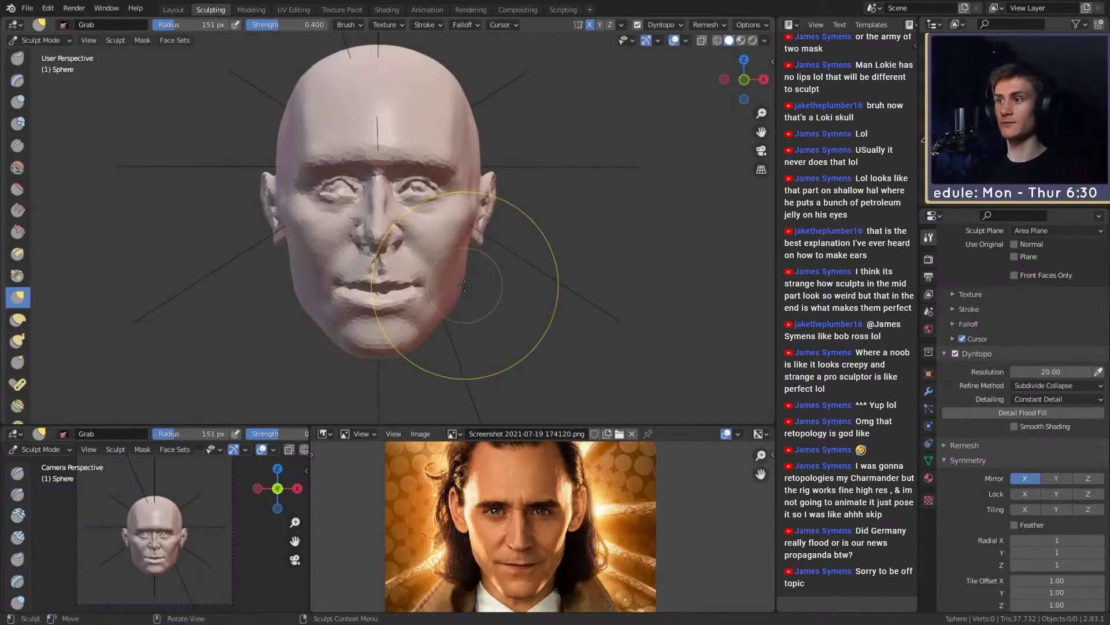
drag(463, 287, 462, 287)
Step: Refine the jaw corner below the ear from the side with Clay Strips at radii of 55, 34 and 106 px
key(f)
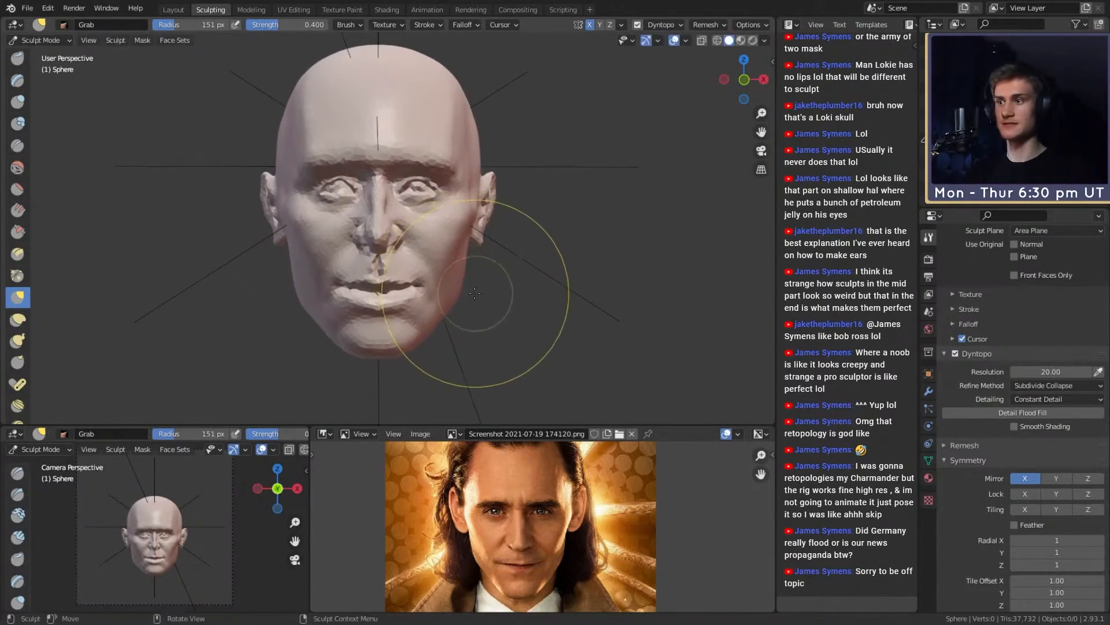
middle_drag(472, 299, 382, 301)
ctrl+middle_drag(466, 333, 470, 272)
shift+middle_drag(469, 298, 409, 288)
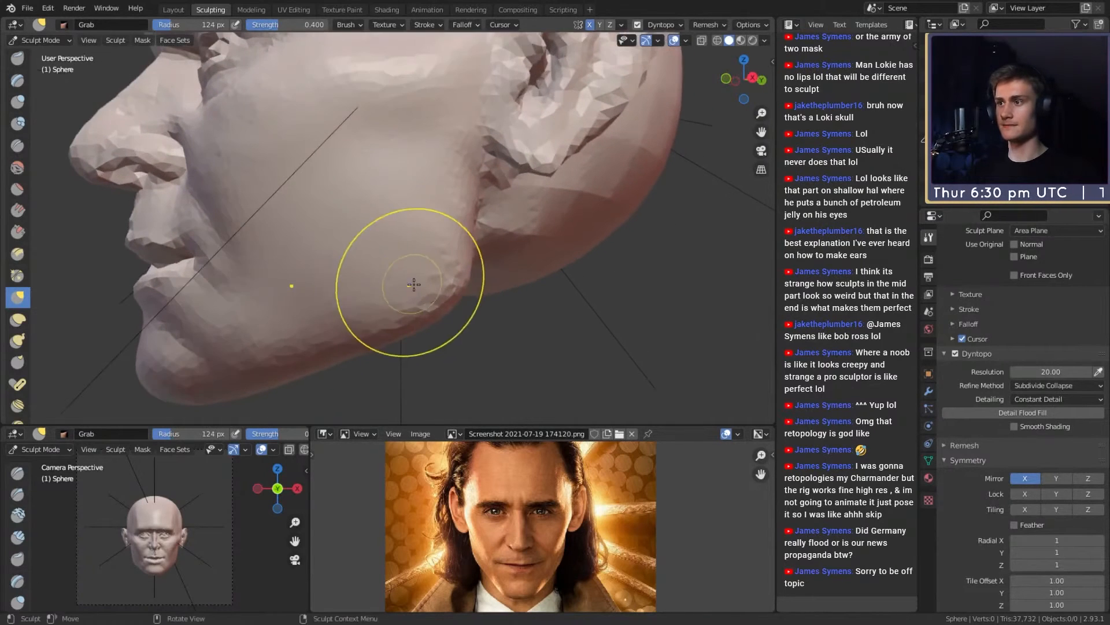
key(c)
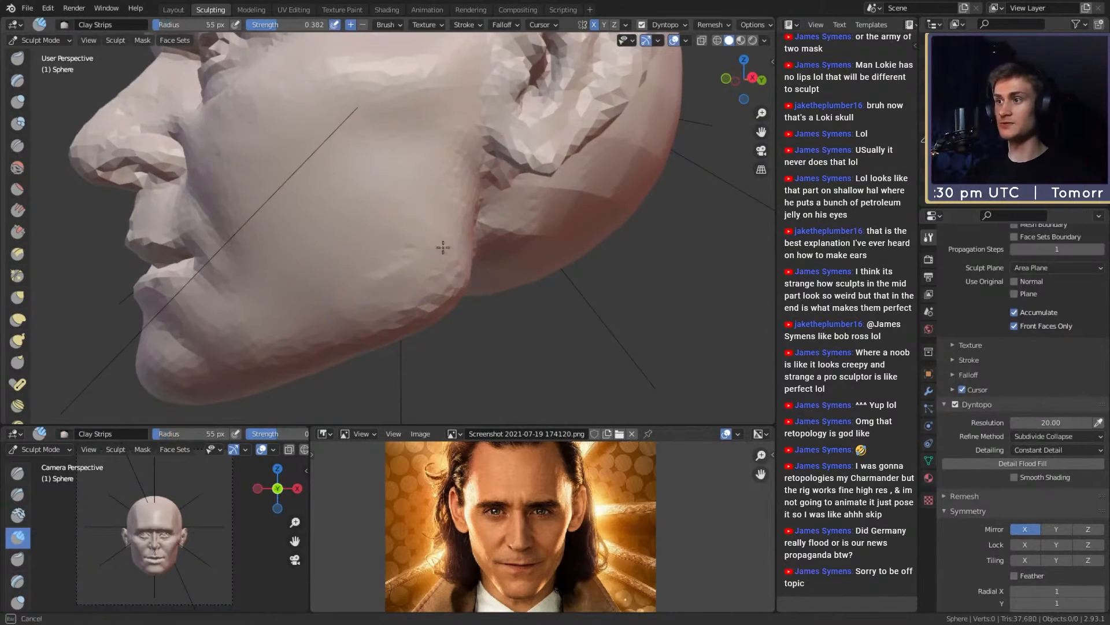
key(f)
click(437, 226)
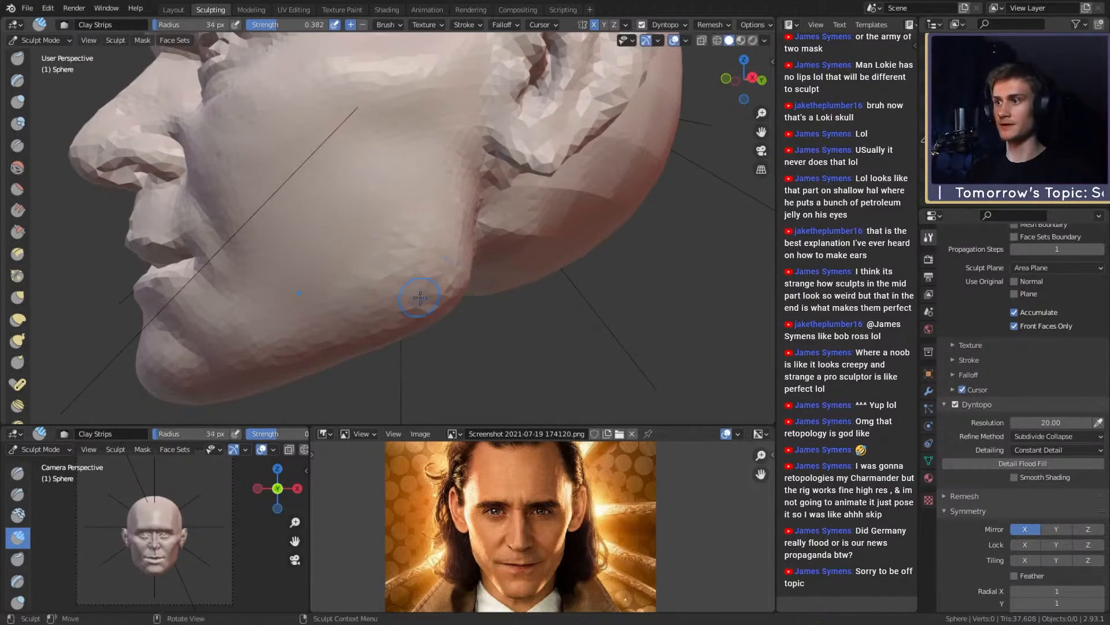
key(f)
click(418, 204)
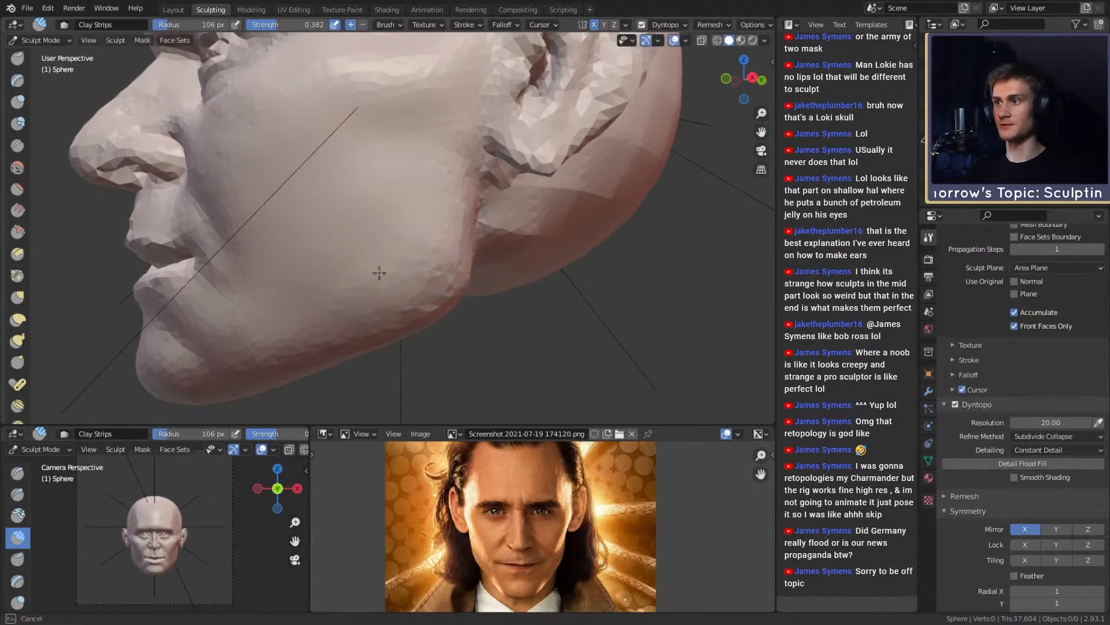
ctrl+middle_drag(423, 254, 451, 300)
Step: Reshape the side of the face in front of the ear with the Grab brush at a 155 px radius
mouse_move(382, 272)
middle_down()
mouse_move(474, 250)
mouse_move(480, 270)
mouse_move(461, 314)
mouse_move(453, 261)
mouse_move(439, 267)
mouse_move(502, 231)
mouse_move(449, 258)
mouse_move(468, 259)
mouse_move(446, 258)
middle_up()
key(g)
key(f)
click(467, 253)
ctrl+middle_drag(445, 258, 454, 232)
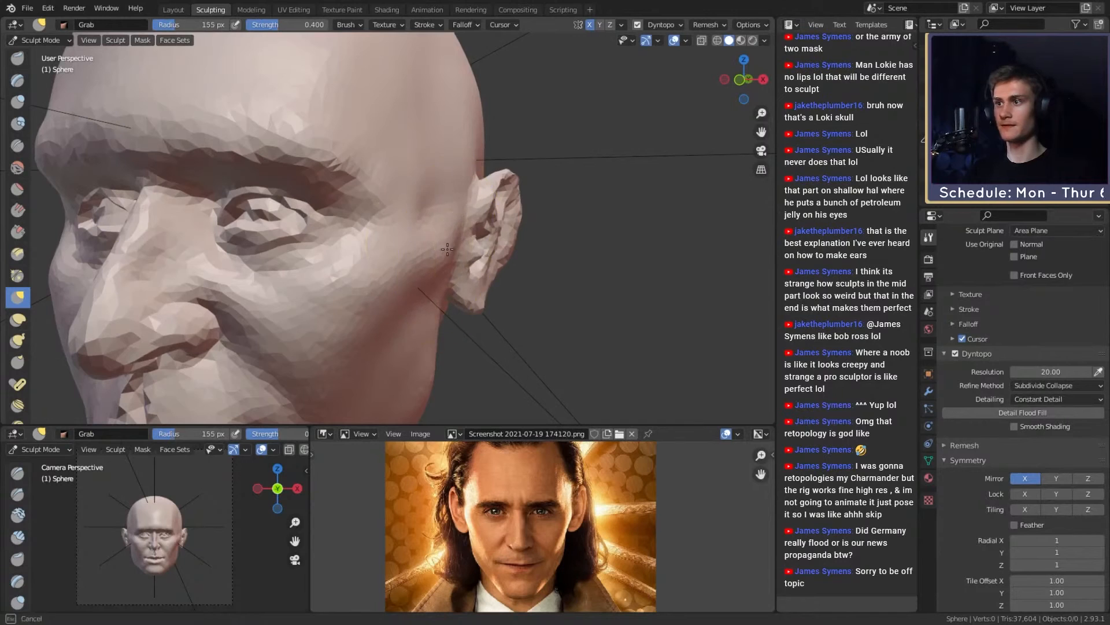
middle_drag(521, 246, 443, 250)
Step: Adjust the ear and the area around it with the Grab brush at radii of 103 and 171 px
key(f)
click(474, 208)
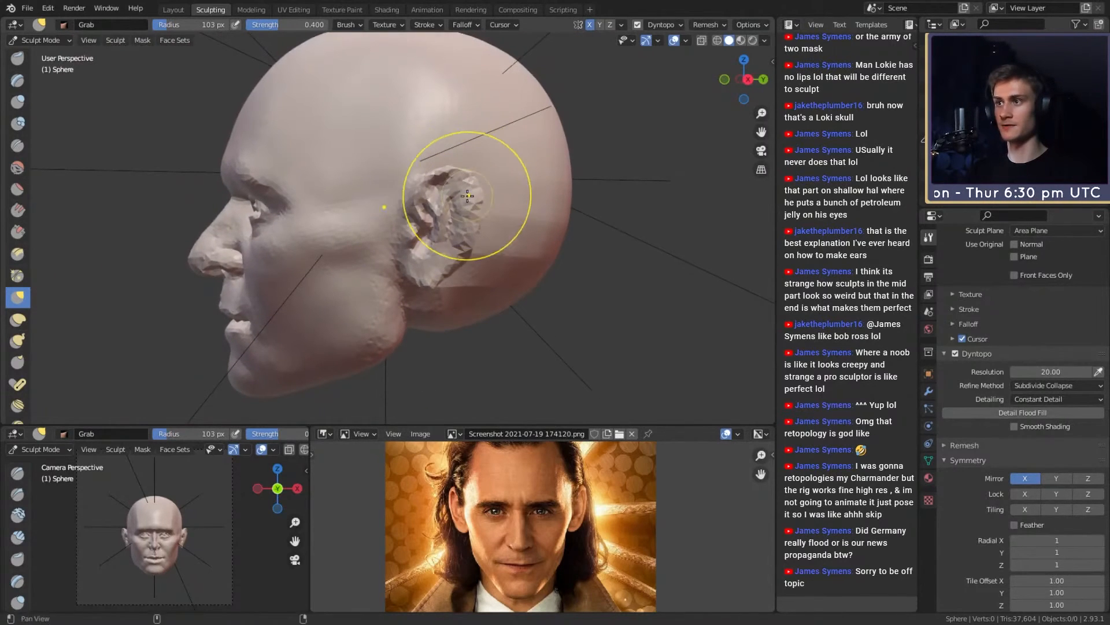
middle_drag(467, 195, 454, 248)
key(f)
click(463, 231)
middle_drag(555, 250, 509, 257)
Step: Reshape the temple and side of the skull with the Grab brush at radii of 94 and 212 px
key(f)
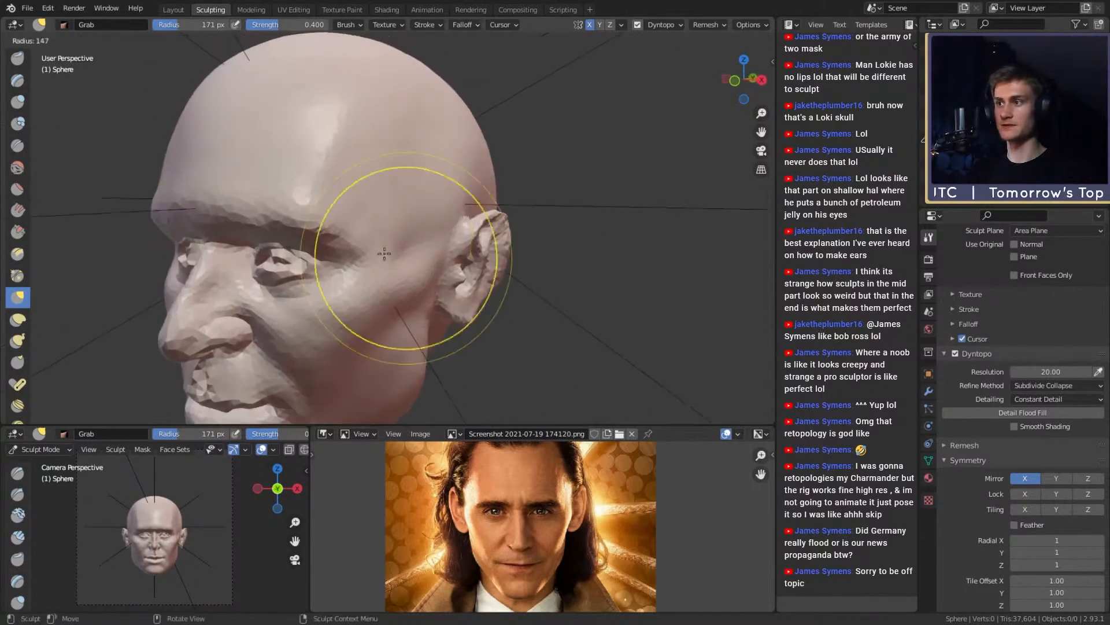
click(467, 256)
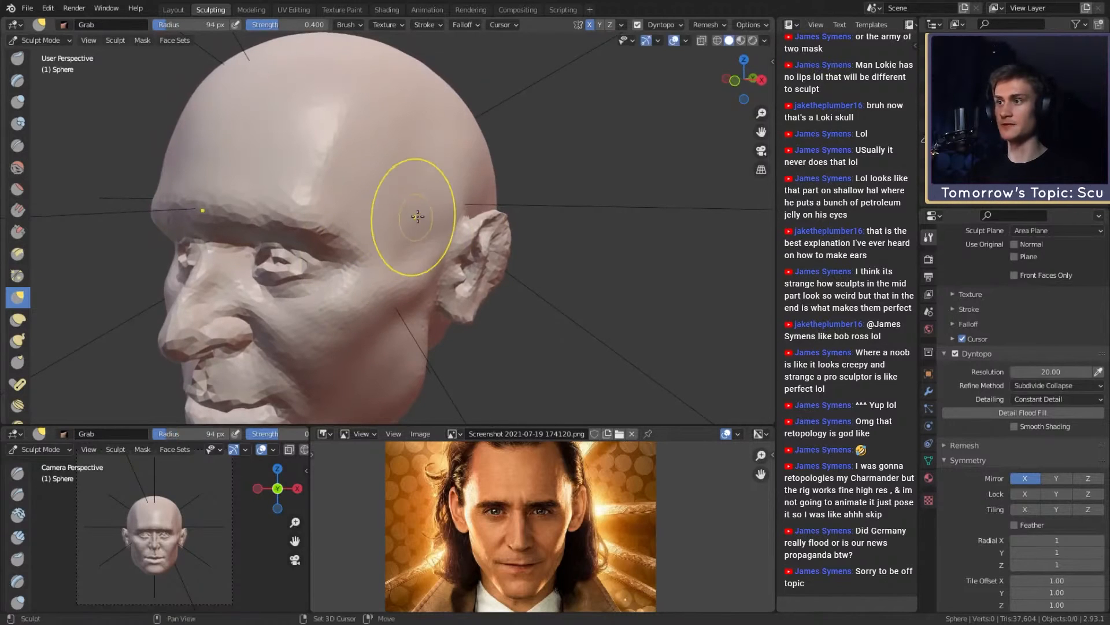
mouse_move(457, 206)
alt+mouse_down()
mouse_move(506, 188)
mouse_move(427, 200)
mouse_move(457, 177)
mouse_move(482, 221)
mouse_move(486, 211)
alt+mouse_up()
key(f)
click(555, 201)
key(f)
click(583, 189)
scroll(454, 186, down, 2)
scroll(482, 221, down, 2)
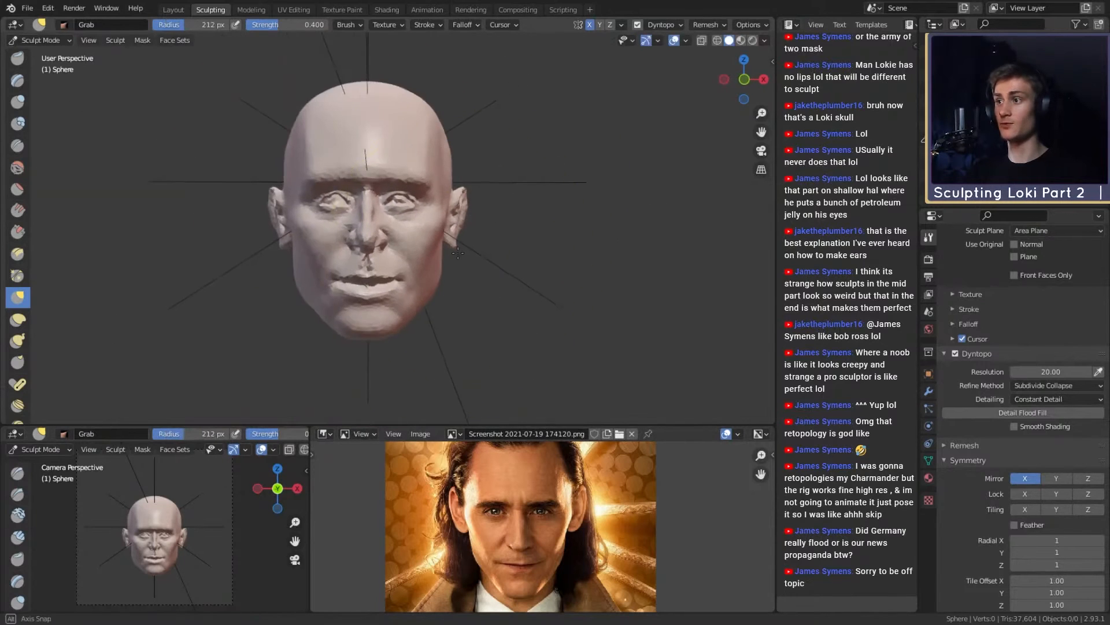
Step: Adjust the chin and lower jaw width from the front with the Grab brush at a 210 px radius
scroll(454, 298, down, 1)
mouse_move(454, 300)
alt+mouse_down()
mouse_move(429, 297)
mouse_move(457, 279)
mouse_move(358, 246)
mouse_move(404, 249)
alt+mouse_up()
scroll(428, 295, up, 3)
scroll(384, 224, up, 3)
key(f)
click(444, 315)
mouse_move(420, 295)
alt+mouse_down()
mouse_move(385, 281)
mouse_move(426, 255)
mouse_move(531, 266)
alt+mouse_up()
key(f)
click(383, 282)
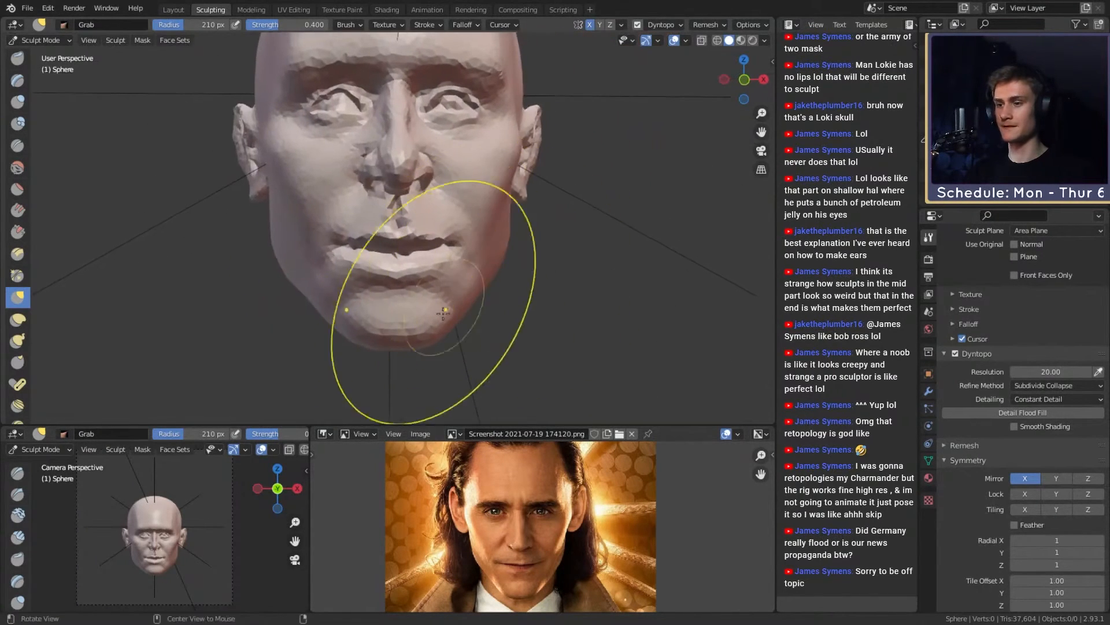
Step: Switch the reference picture to the profile photo 370a233d4075df2c8cd38d837381c2a5.jpg and turn the head to a matching side view
click(452, 435)
click(520, 460)
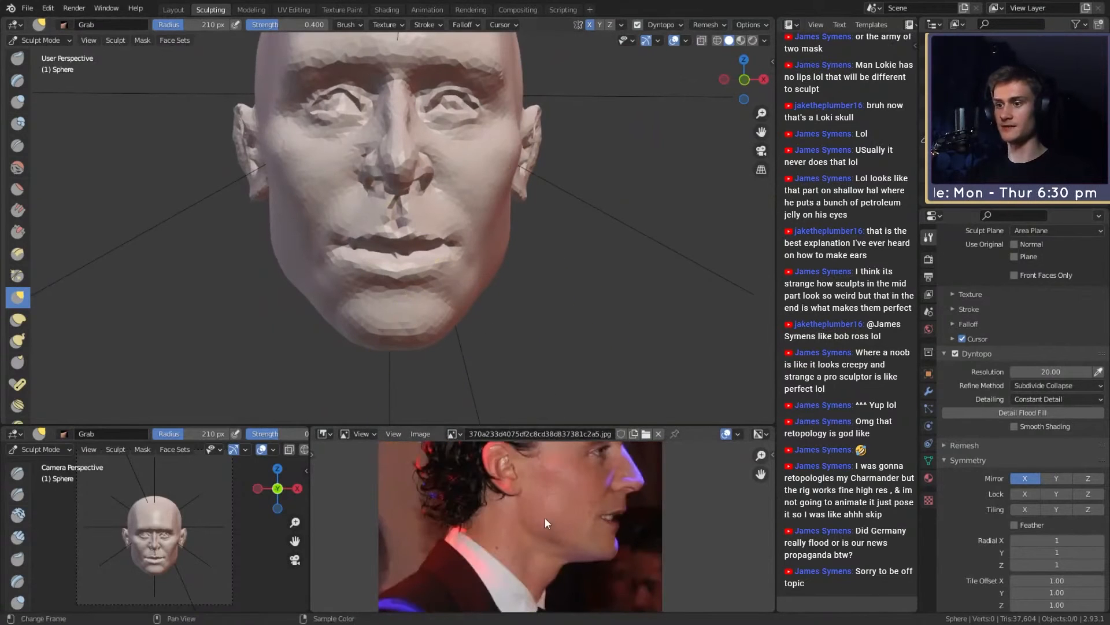
alt+drag(410, 295, 514, 287)
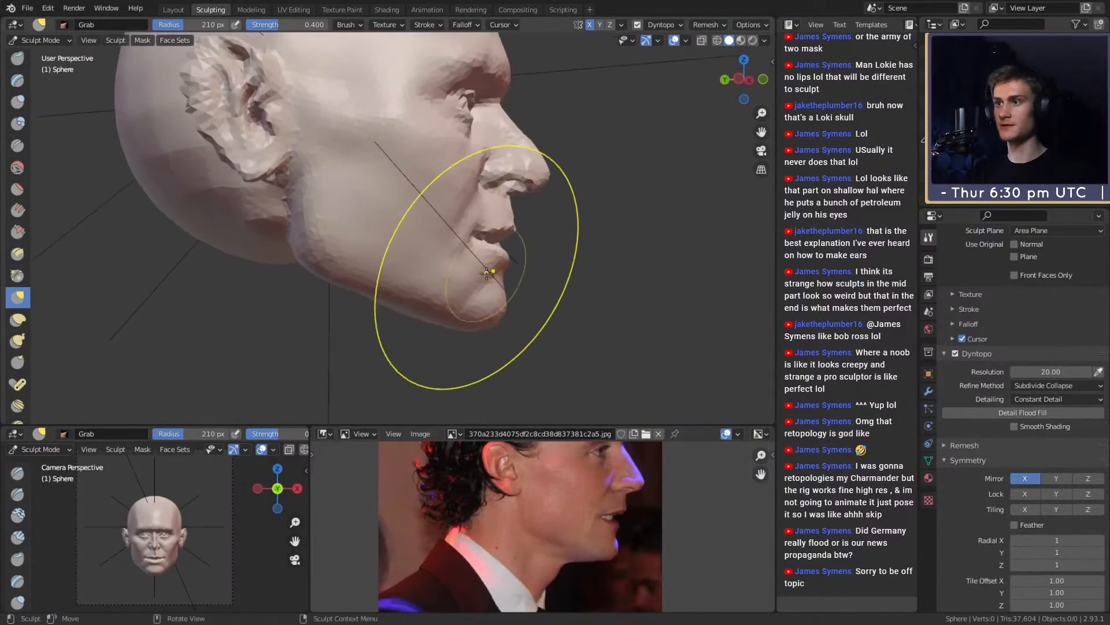
Step: Refine the chin from a low three-quarter view with the Grab brush at a 127 px radius
mouse_move(497, 294)
middle_down()
mouse_move(490, 315)
mouse_move(373, 292)
middle_up()
key(bracketleft)
key(bracketleft)
key(bracketleft)
key(bracketleft)
key(bracketleft)
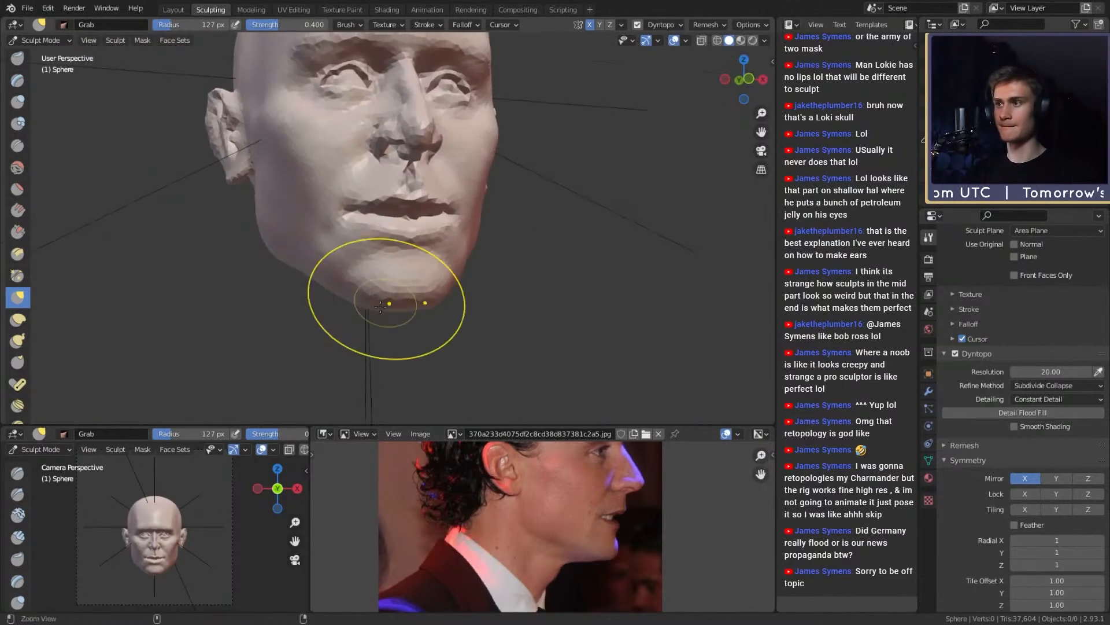
Step: Carve the fold between the lower lip and chin with the Crease brush at radii of 29 and 31 px
scroll(428, 289, up, 3)
key(shift+c)
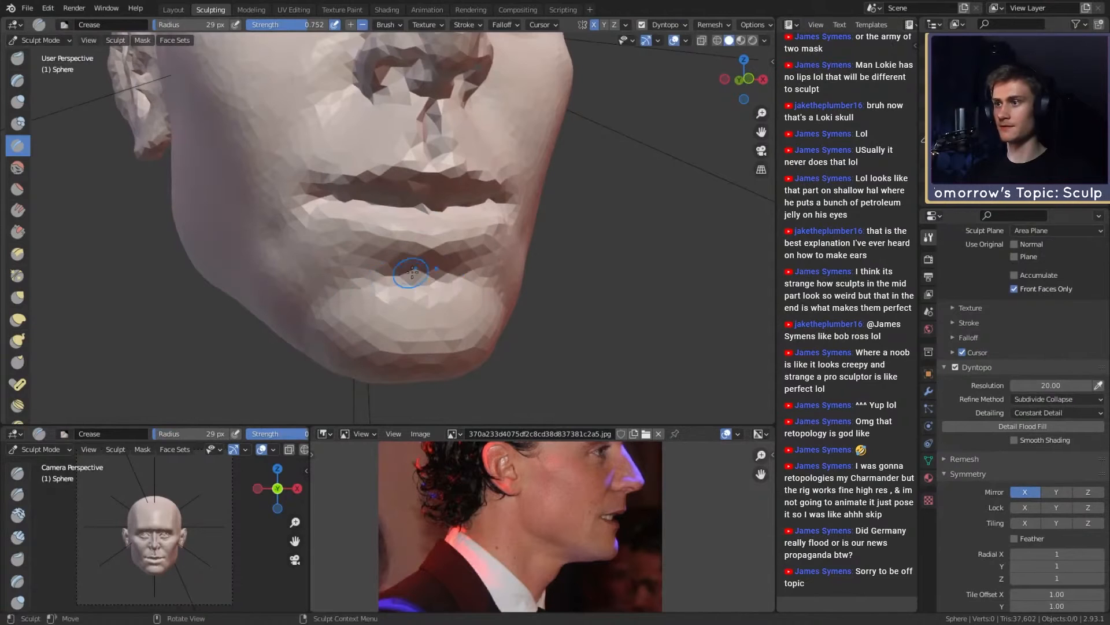
key(f)
key(f)
click(415, 275)
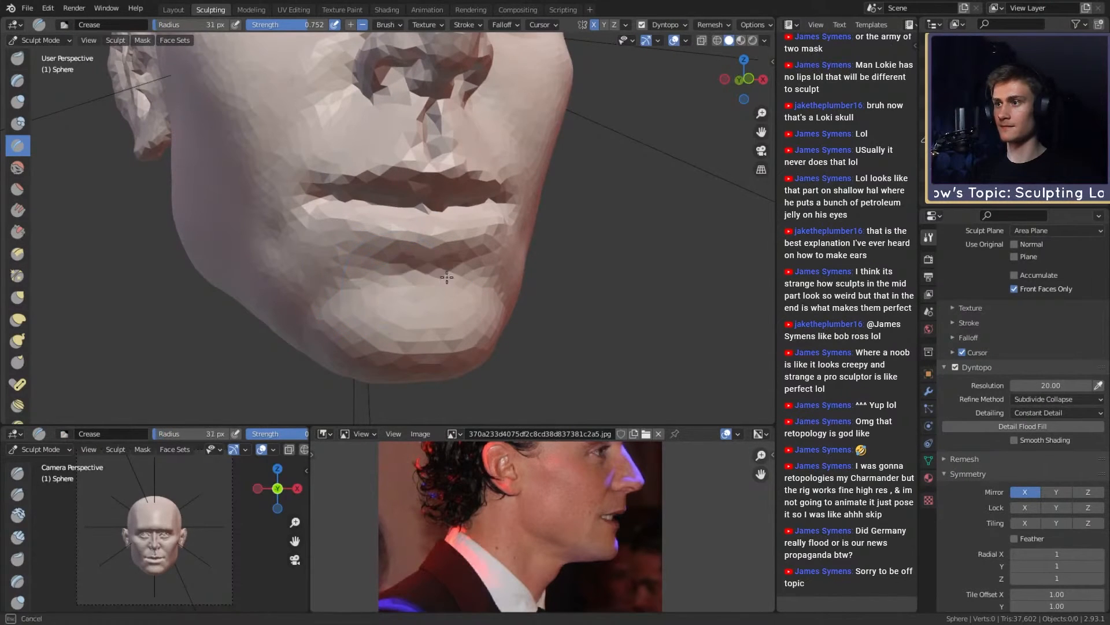
Step: Switch to the Grab brush, save loki_likeness_v1a.blend and review the full head from several distances and angles
scroll(384, 277, down, 7)
middle_drag(384, 277, 426, 277)
key(g)
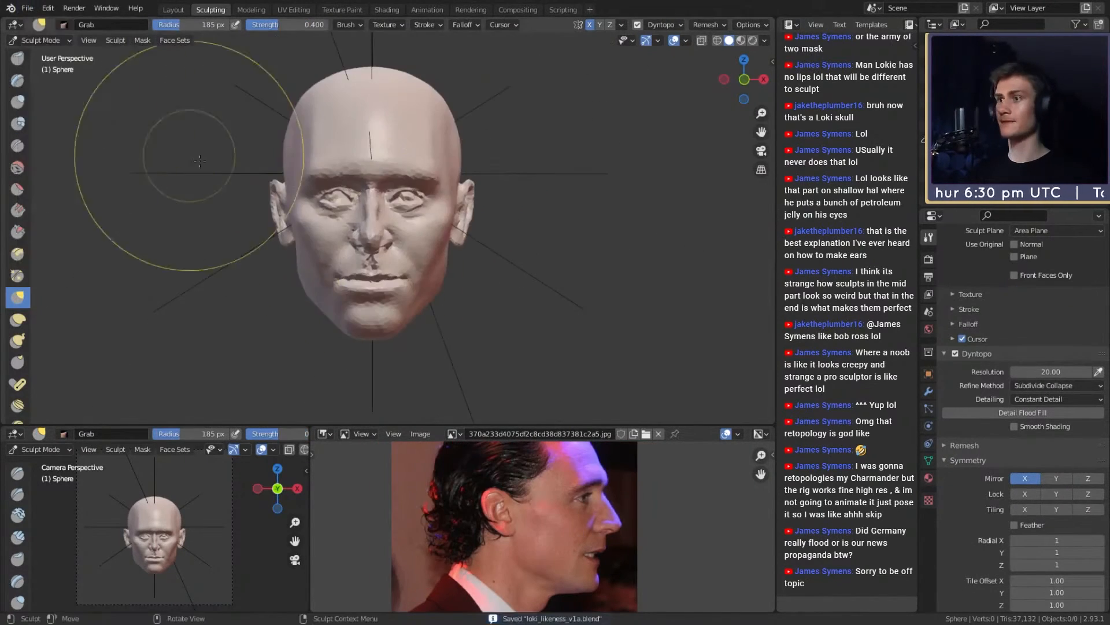
scroll(436, 314, down, 4)
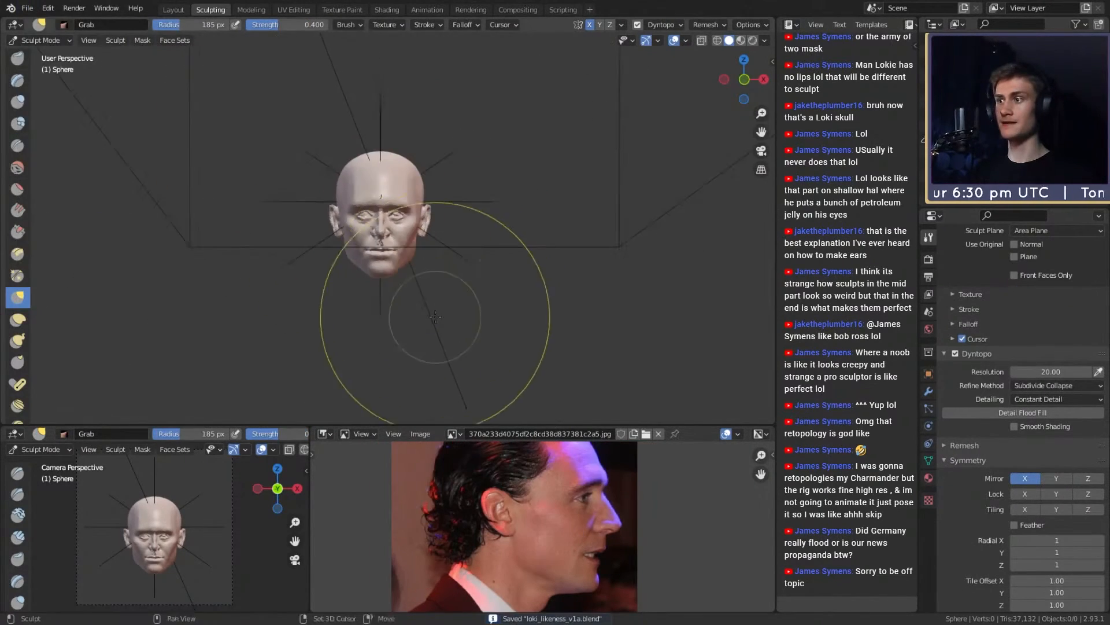
middle_drag(437, 315, 279, 305)
middle_drag(409, 260, 509, 297)
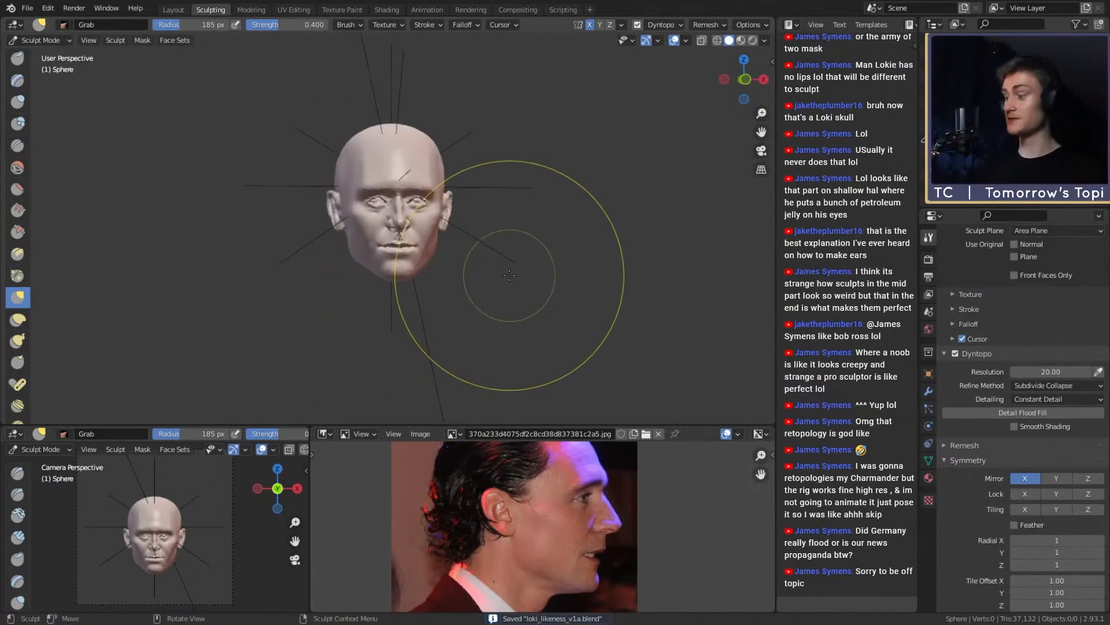
scroll(486, 276, up, 2)
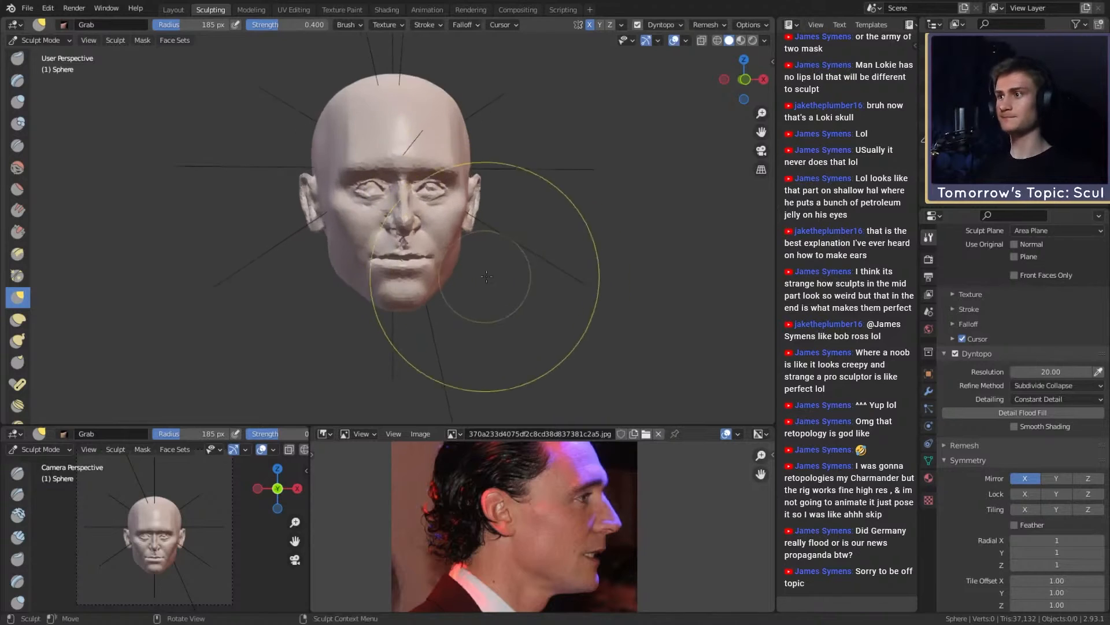
scroll(486, 254, up, 1)
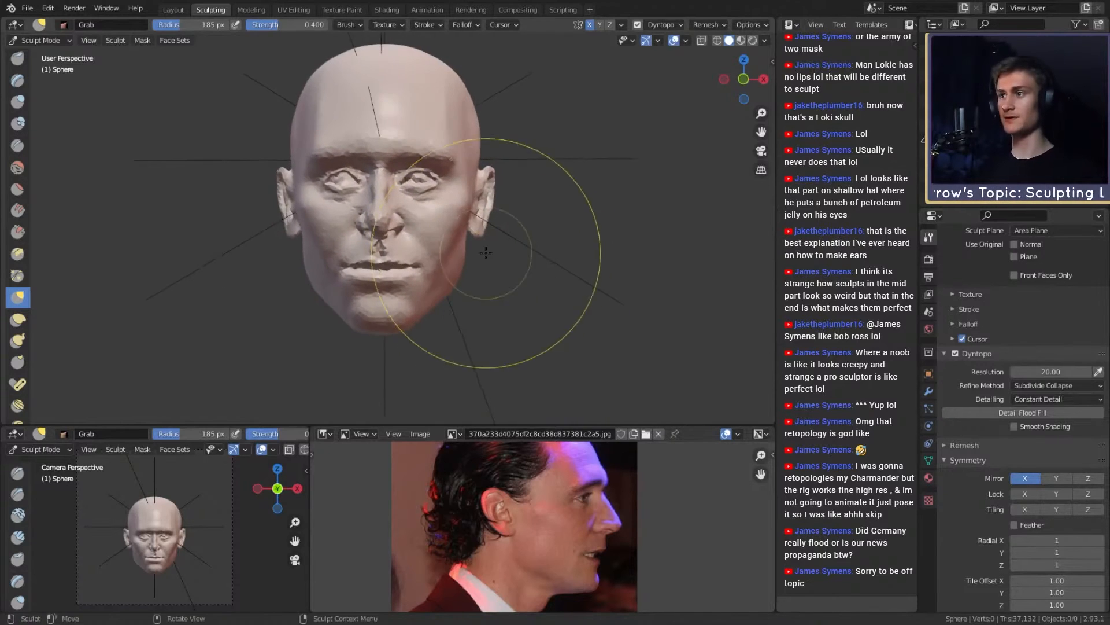
Step: Shape the back and underside of the skull around the neck area with Clay Strips, using a 68 px radius among others
mouse_move(486, 252)
middle_down()
mouse_move(382, 393)
mouse_move(341, 247)
mouse_move(406, 247)
mouse_move(377, 263)
mouse_move(514, 347)
mouse_move(443, 228)
mouse_move(424, 227)
middle_up()
key(c)
key(f)
click(417, 276)
key(f)
click(455, 228)
middle_drag(516, 196, 459, 218)
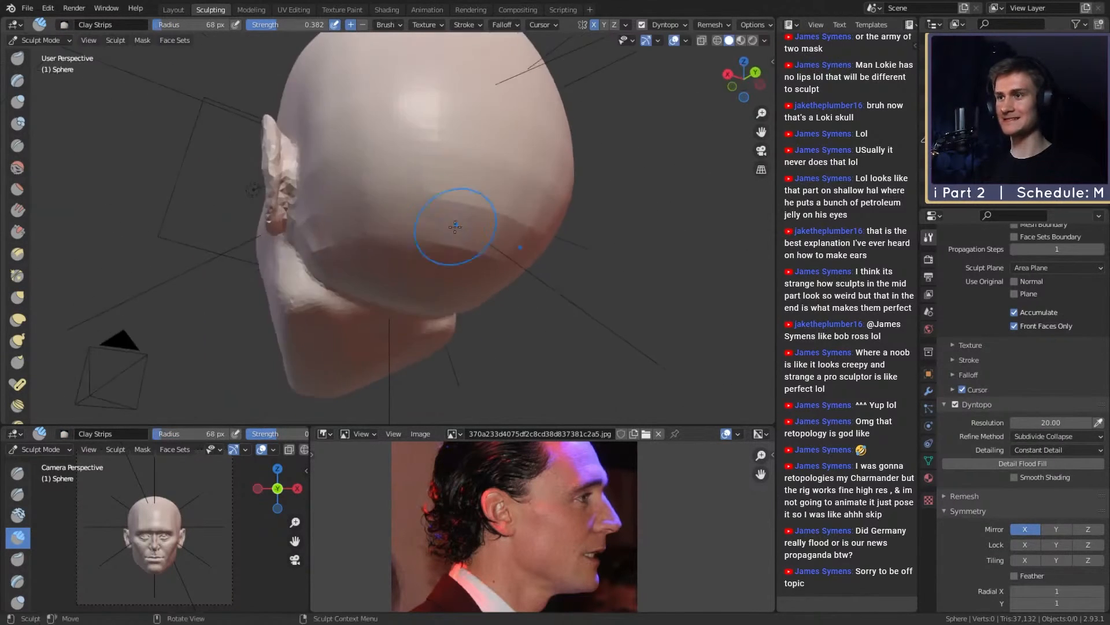
key(f)
click(449, 181)
mouse_move(433, 255)
middle_down()
mouse_move(411, 148)
mouse_move(487, 282)
mouse_move(324, 150)
middle_up()
key(f)
click(393, 135)
Step: Build up the underside of the skull with Clay Strips at strength 0.667 and a 131 px radius, and smooth it
key(m)
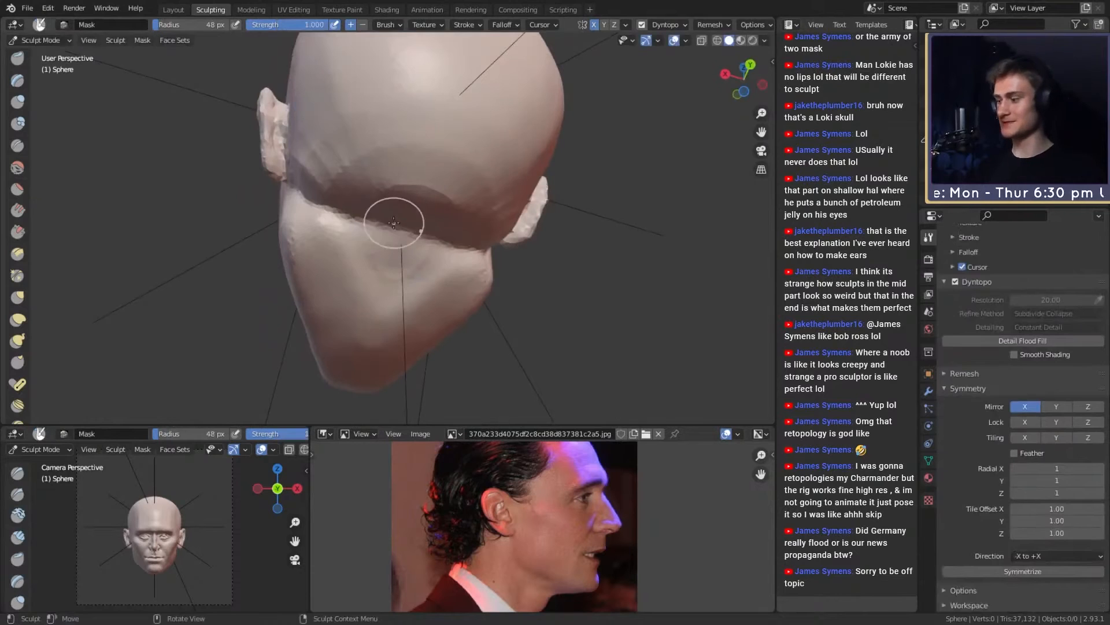
key(c)
key(shift+f)
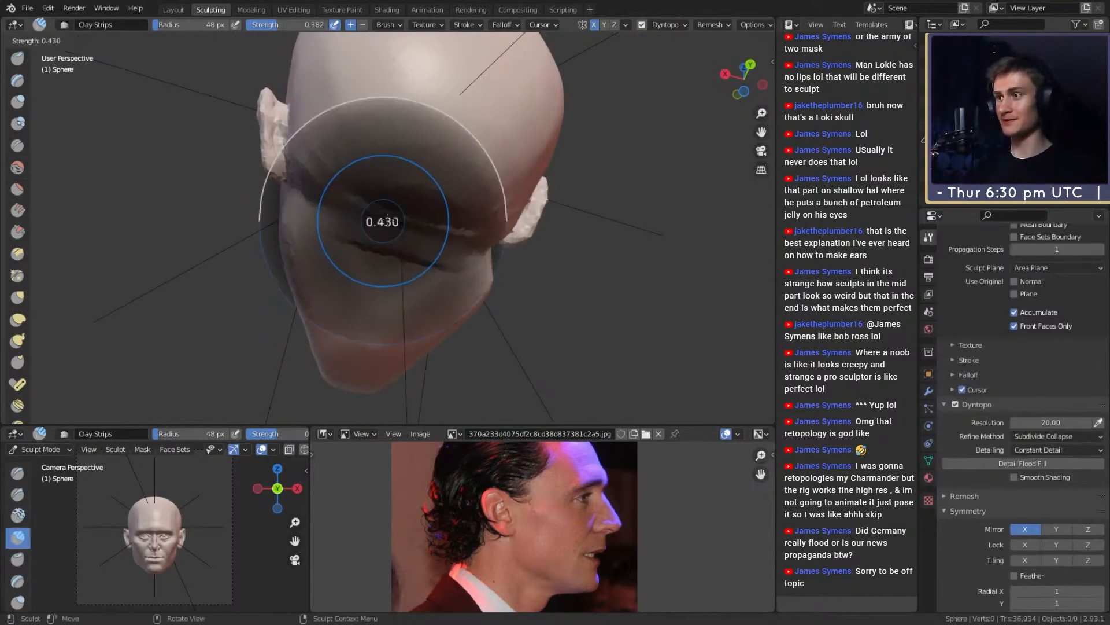
click(410, 231)
key(f)
drag(421, 252, 378, 278)
click(419, 252)
shift+drag(342, 202, 384, 219)
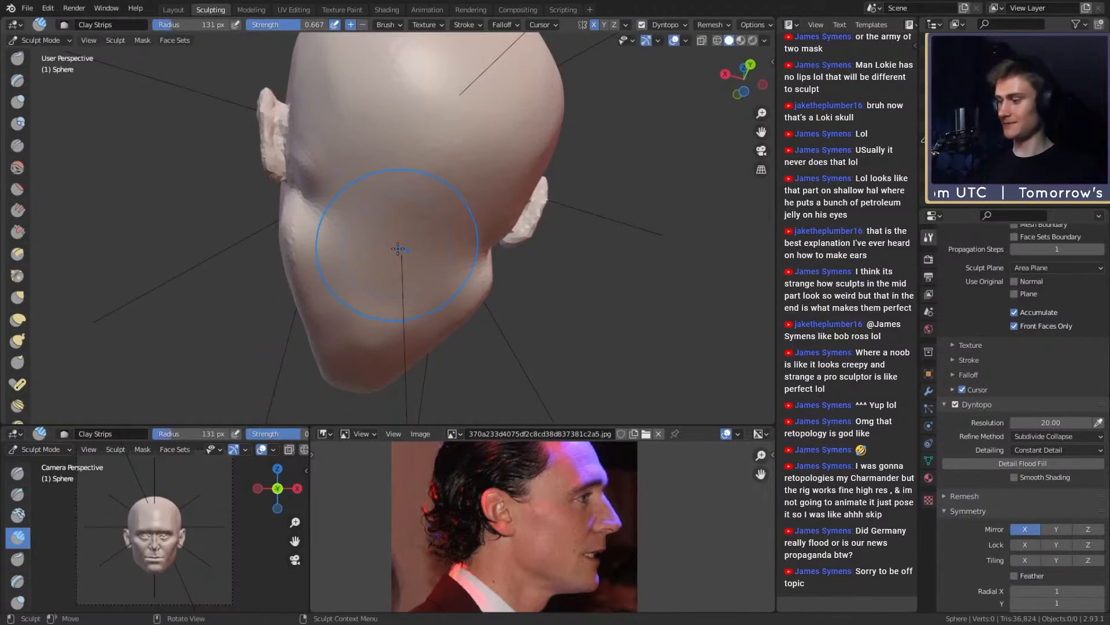
Step: Mask the neck attachment area across the underside and back of the skull with the Mask brush at a 40 px radius
key(m)
mouse_move(379, 223)
middle_down()
mouse_move(409, 218)
mouse_move(389, 227)
mouse_move(446, 249)
middle_up()
key(f)
click(436, 235)
mouse_move(470, 273)
mouse_down()
mouse_move(476, 168)
mouse_move(382, 107)
mouse_move(347, 141)
mouse_up()
mouse_move(347, 141)
middle_down()
mouse_move(496, 230)
mouse_move(459, 168)
mouse_move(413, 177)
mouse_move(395, 155)
middle_up()
mouse_move(354, 146)
mouse_down()
mouse_move(319, 214)
mouse_move(331, 266)
mouse_move(376, 144)
mouse_move(389, 191)
mouse_up()
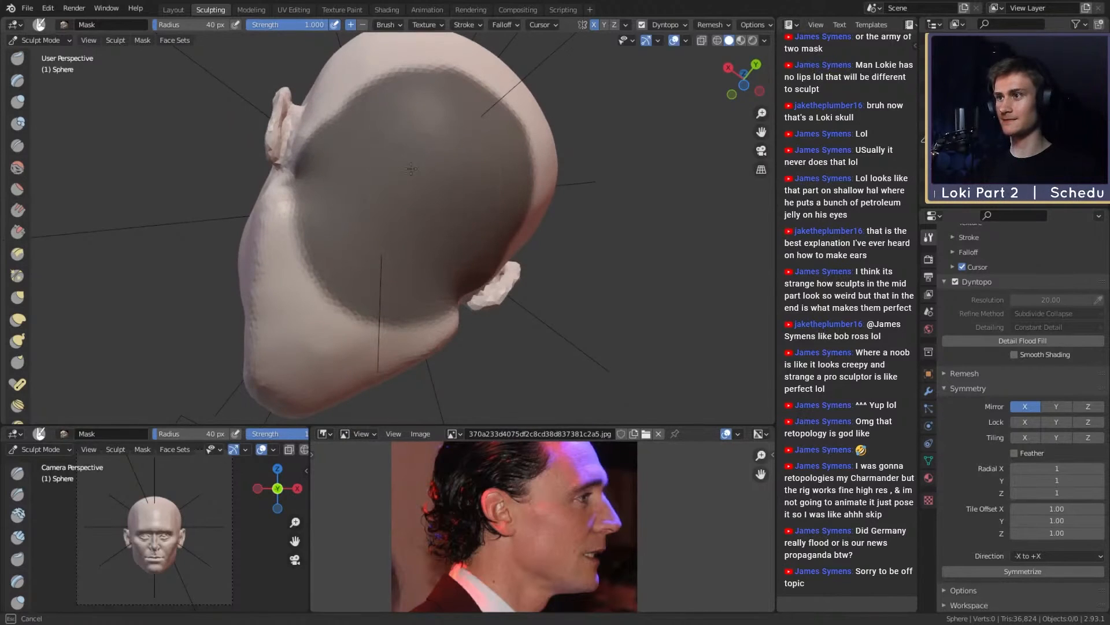
middle_drag(411, 168, 346, 155)
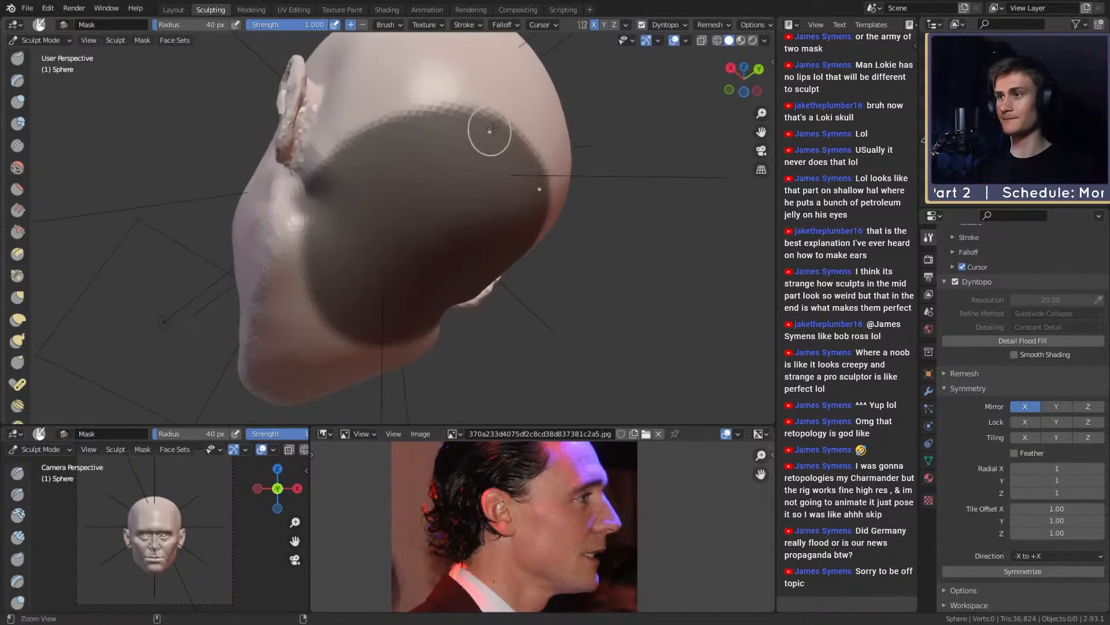
ctrl+alt+drag(493, 128, 463, 182)
mouse_move(463, 182)
alt+mouse_down()
mouse_move(501, 266)
mouse_move(474, 298)
alt+mouse_up()
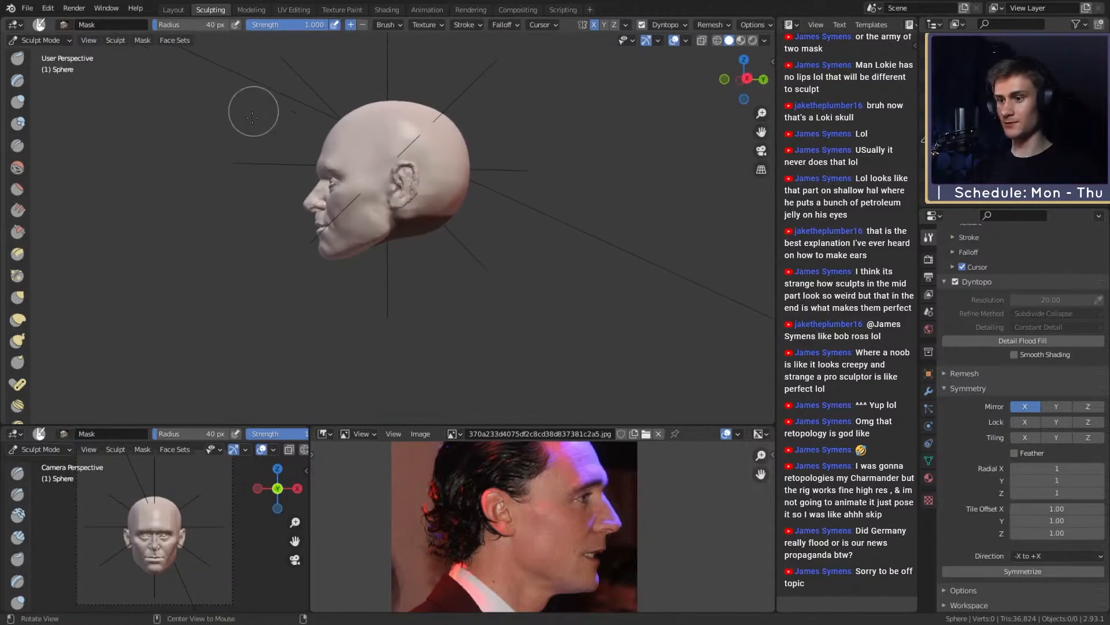
Step: Refine the neck mask's edge at radii of 38 and 30 px, and invert the mask to protect the rest of the head
mouse_move(408, 257)
alt+shift+mouse_down()
mouse_move(426, 260)
mouse_move(436, 208)
mouse_move(345, 186)
alt+shift+mouse_up()
key(f)
click(362, 255)
drag(360, 260, 346, 249)
ctrl+alt+drag(340, 179, 361, 228)
alt+drag(362, 228, 484, 265)
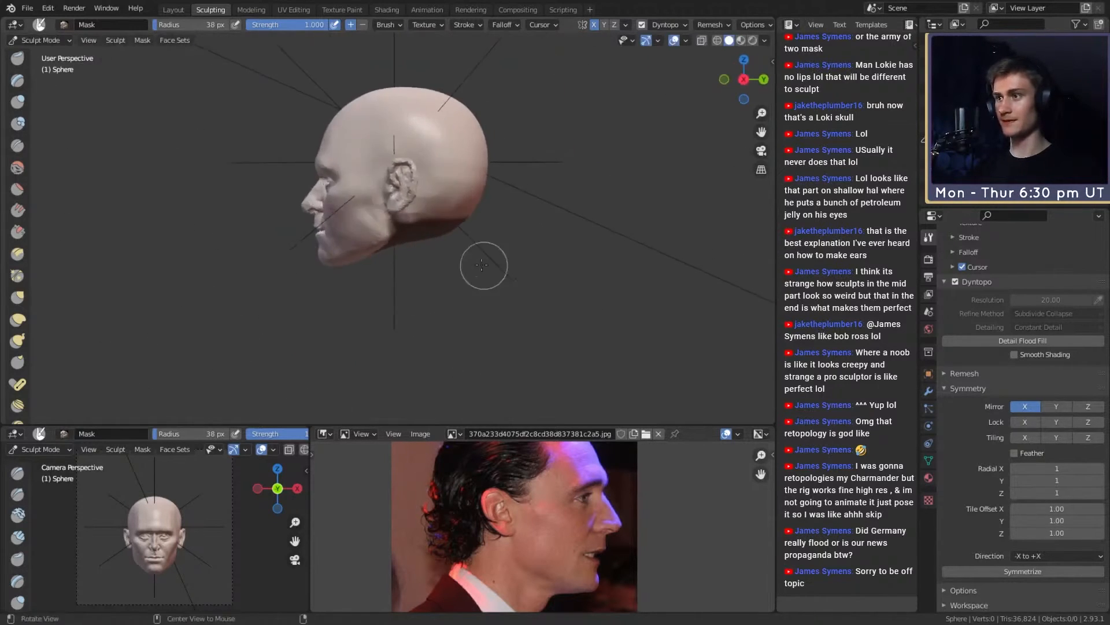
alt+drag(495, 219, 398, 187)
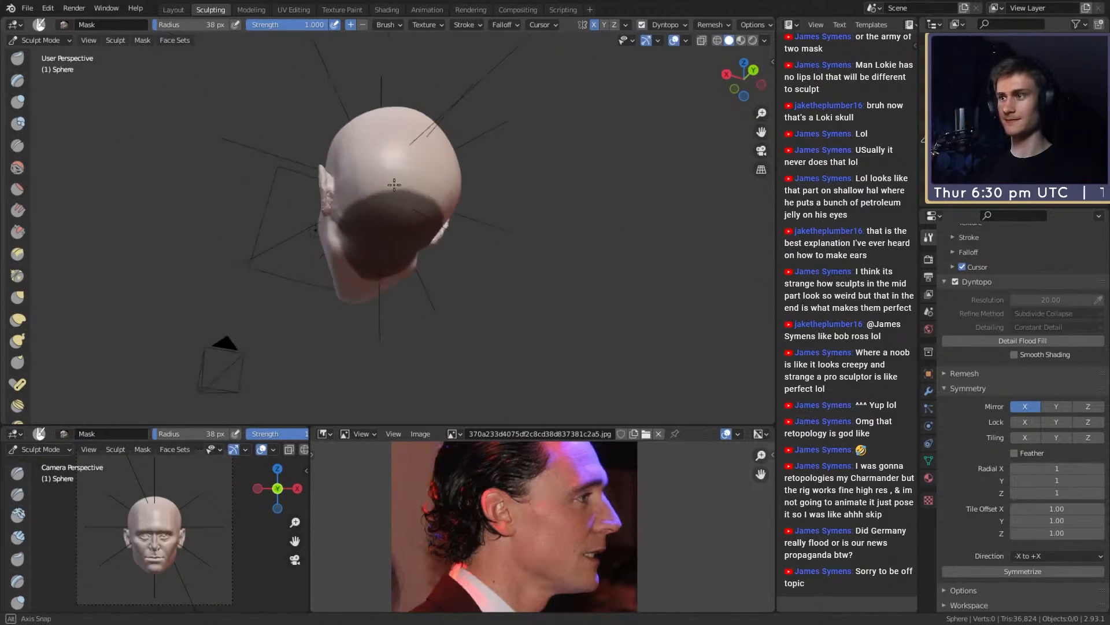
key(f)
mouse_move(404, 231)
ctrl+alt+mouse_down()
mouse_move(424, 181)
mouse_move(343, 159)
ctrl+alt+mouse_up()
click(419, 180)
key(ctrl+i)
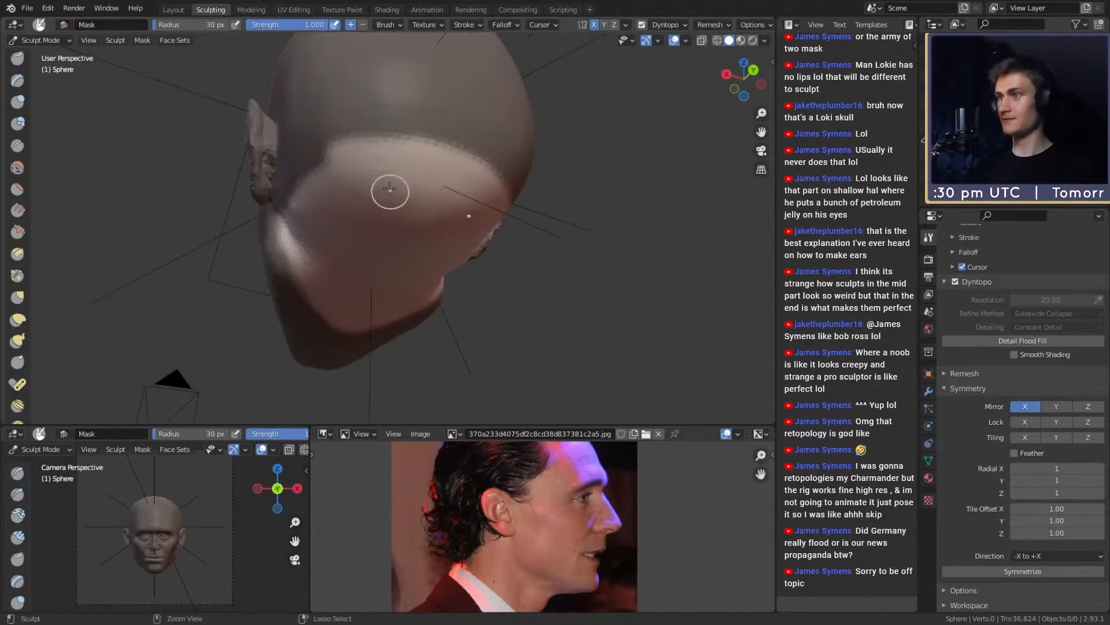
Step: Set up the Snake Hook brush with a 159 px radius in side view and bring the neck into view in the reference photo
key(k)
middle_drag(434, 231, 461, 231)
mouse_move(454, 173)
ctrl+middle_down()
mouse_move(449, 294)
mouse_move(449, 265)
mouse_move(460, 264)
mouse_move(441, 235)
ctrl+middle_up()
key(f)
click(483, 273)
key(f)
click(516, 240)
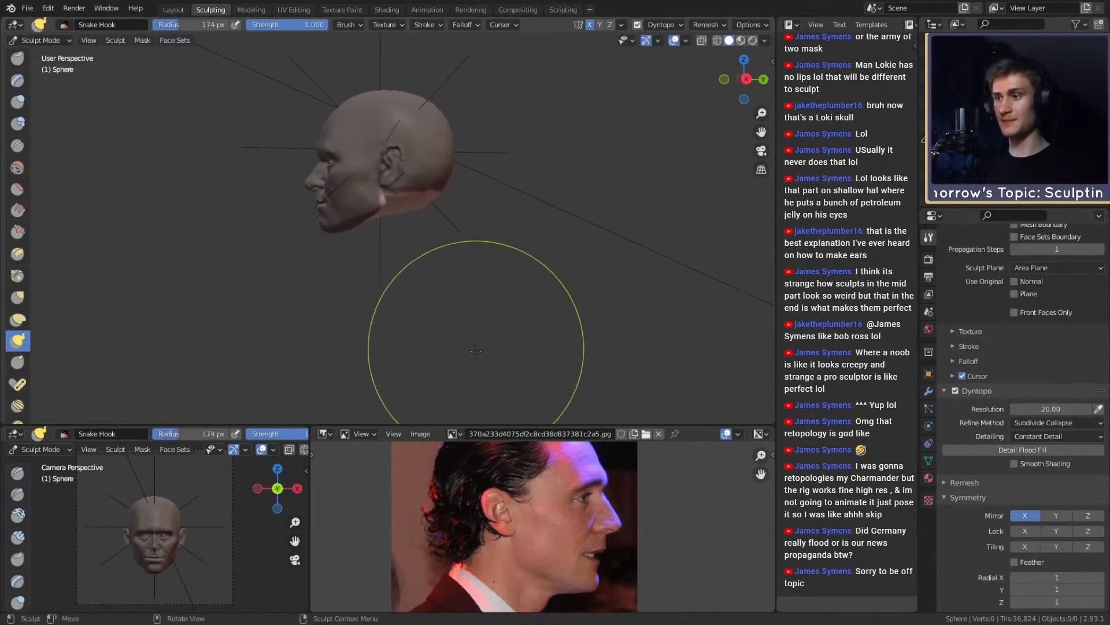
middle_drag(535, 558, 533, 515)
shift+middle_drag(441, 212, 423, 218)
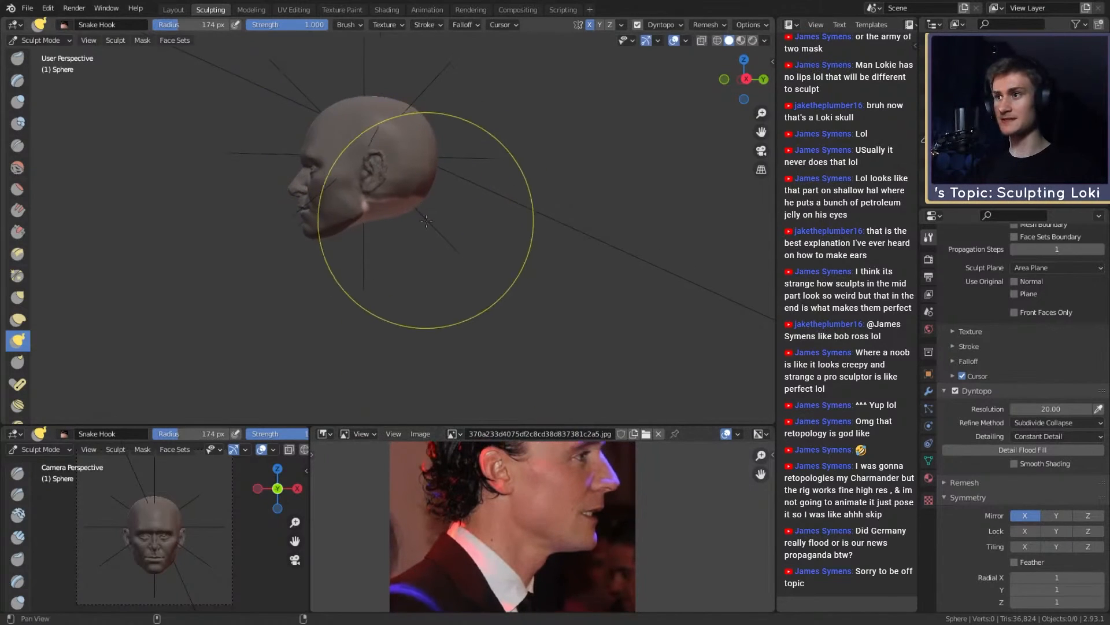
key(f)
click(433, 247)
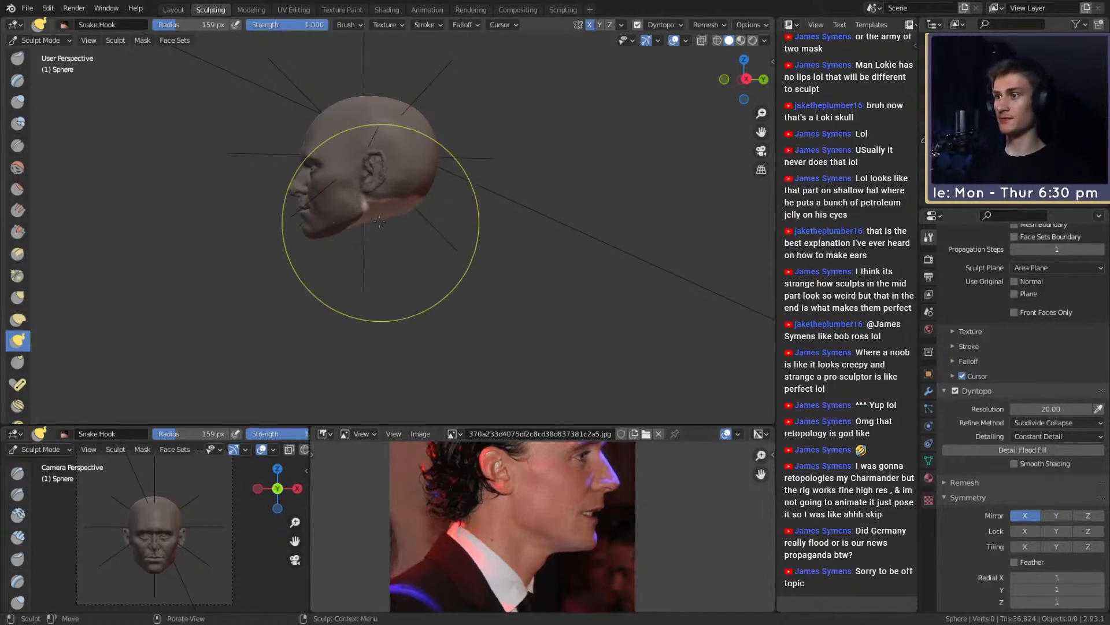
Step: Try to pull the neck down from the unmasked base of the skull with the Snake Hook brush
key(f)
click(403, 226)
key(f)
click(394, 221)
mouse_move(385, 214)
mouse_down()
mouse_move(385, 236)
mouse_move(411, 252)
mouse_move(380, 259)
mouse_up()
key(ctrl+z)
Step: Pull the unmasked base of the skull down into a neck in side view with a resized Snake Hook brush
key(f)
click(397, 242)
key(f)
click(397, 242)
key(f)
click(394, 252)
middle_drag(406, 252, 411, 251)
key(f)
click(414, 255)
mouse_move(412, 263)
mouse_down()
mouse_move(427, 288)
mouse_move(432, 272)
mouse_move(376, 325)
mouse_up()
Step: Widen the back of the neck's lower end with Snake Hook at a 139 px radius
key(f)
click(445, 269)
key(f)
click(404, 280)
key(f)
click(393, 287)
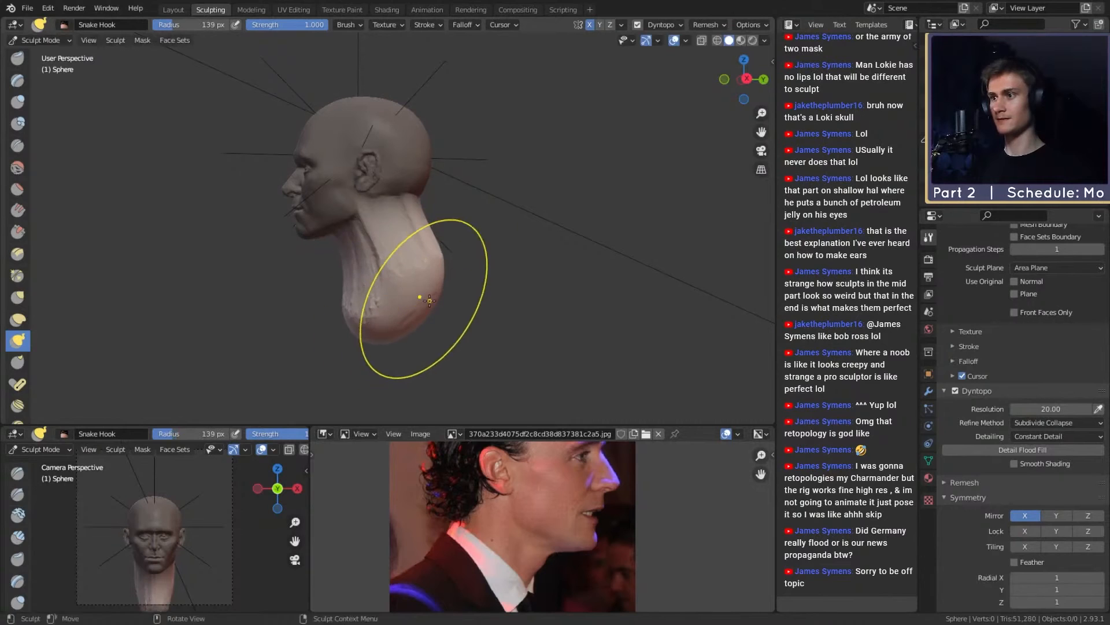
drag(422, 296, 429, 291)
shift+middle_drag(415, 295, 410, 290)
Step: Reshape the front of the neck and its lower end with Snake Hook at radii of 64 and 90 px
key(f)
click(380, 287)
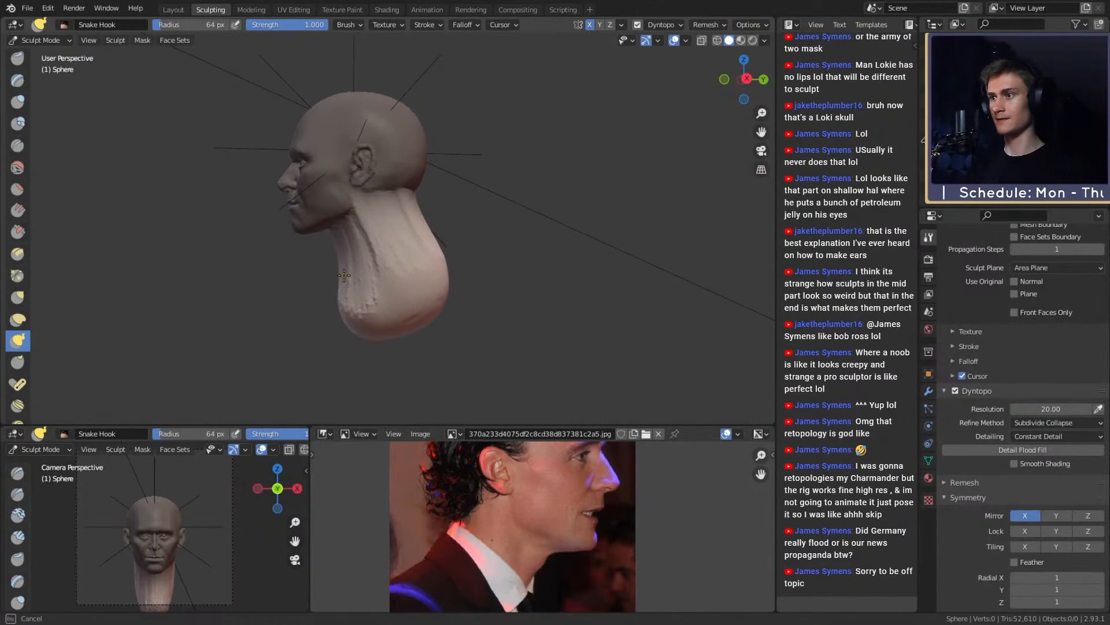
drag(344, 275, 352, 274)
shift+middle_drag(348, 280, 351, 283)
key(f)
click(365, 288)
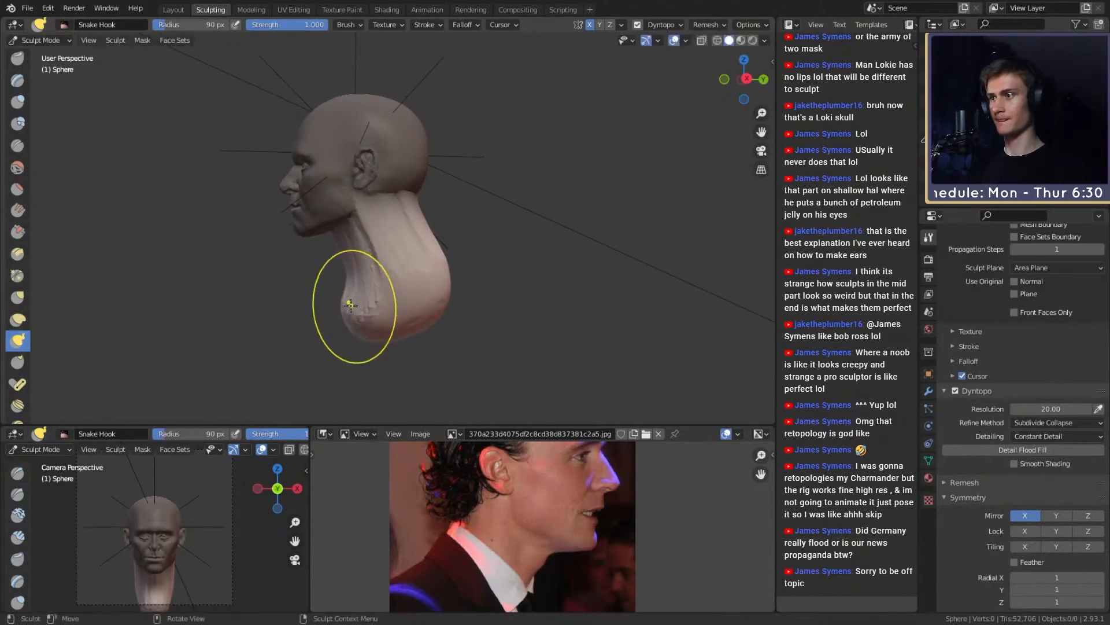
key(f)
click(373, 309)
mouse_move(370, 316)
mouse_down()
mouse_move(368, 296)
mouse_move(401, 275)
mouse_up()
Step: Adjust the throat contour in profile with Snake Hook, using an 80 px radius among others
key(f)
click(438, 276)
key(f)
click(439, 276)
key(f)
click(364, 271)
key(f)
click(348, 262)
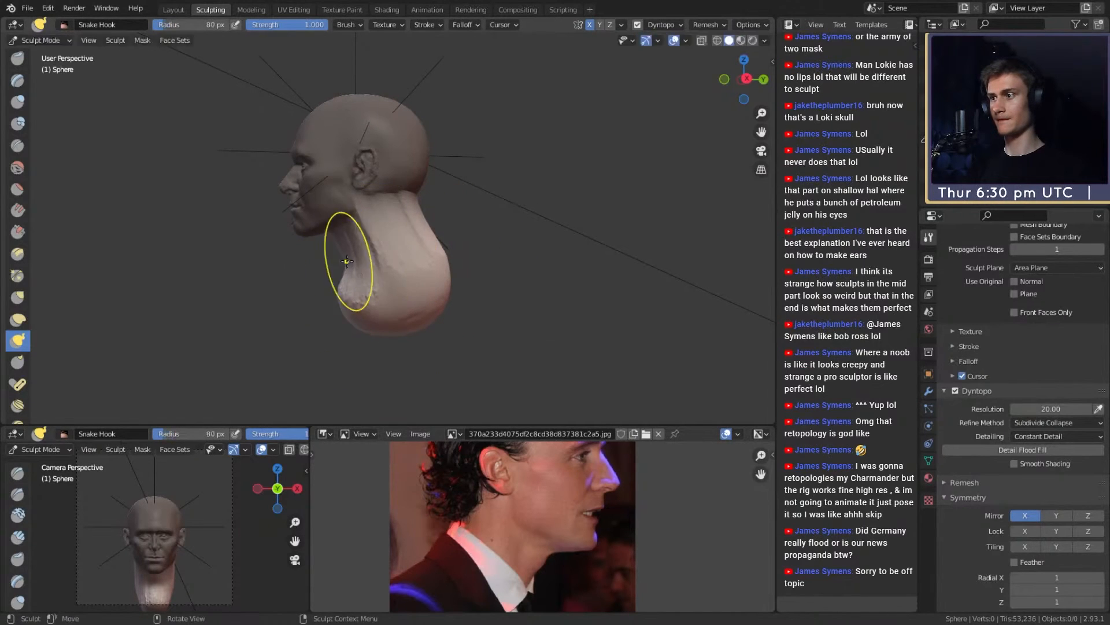
mouse_move(339, 252)
middle_down()
mouse_move(479, 250)
mouse_move(440, 265)
middle_up()
Step: Pull the shoulders outward from the base of the neck with the Snake Hook brush
key(f)
click(470, 277)
key(f)
click(420, 288)
drag(423, 289, 435, 277)
middle_drag(443, 272, 439, 293)
drag(428, 285, 431, 283)
mouse_move(444, 283)
middle_down()
mouse_move(356, 298)
mouse_move(472, 252)
mouse_move(437, 283)
mouse_move(437, 272)
mouse_move(261, 272)
mouse_move(327, 270)
mouse_move(284, 286)
mouse_move(456, 277)
mouse_move(342, 280)
middle_up()
Step: Adjust the front of the upper chest in profile with Snake Hook and check it from the front
scroll(441, 264, up, 3)
scroll(438, 280, down, 2)
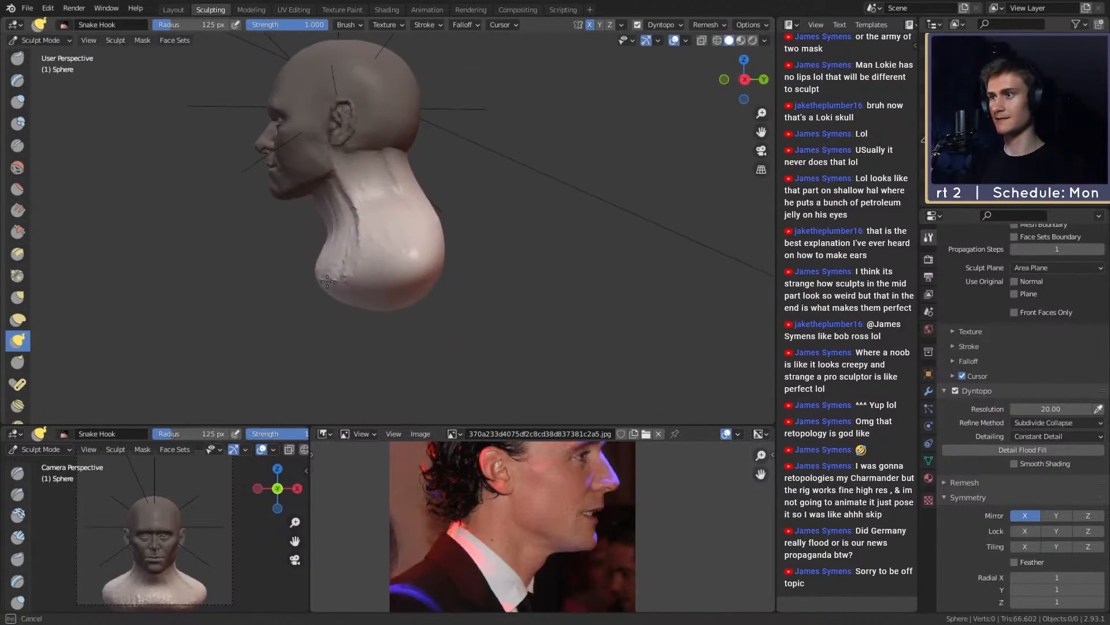
drag(327, 282, 325, 283)
mouse_move(421, 254)
middle_down()
mouse_move(409, 260)
mouse_move(416, 231)
mouse_move(526, 218)
mouse_move(436, 212)
middle_up()
middle_drag(372, 252, 382, 228)
Step: Narrow the sides of the neck below the jaw with Snake Hook at a 126 px radius
key(f)
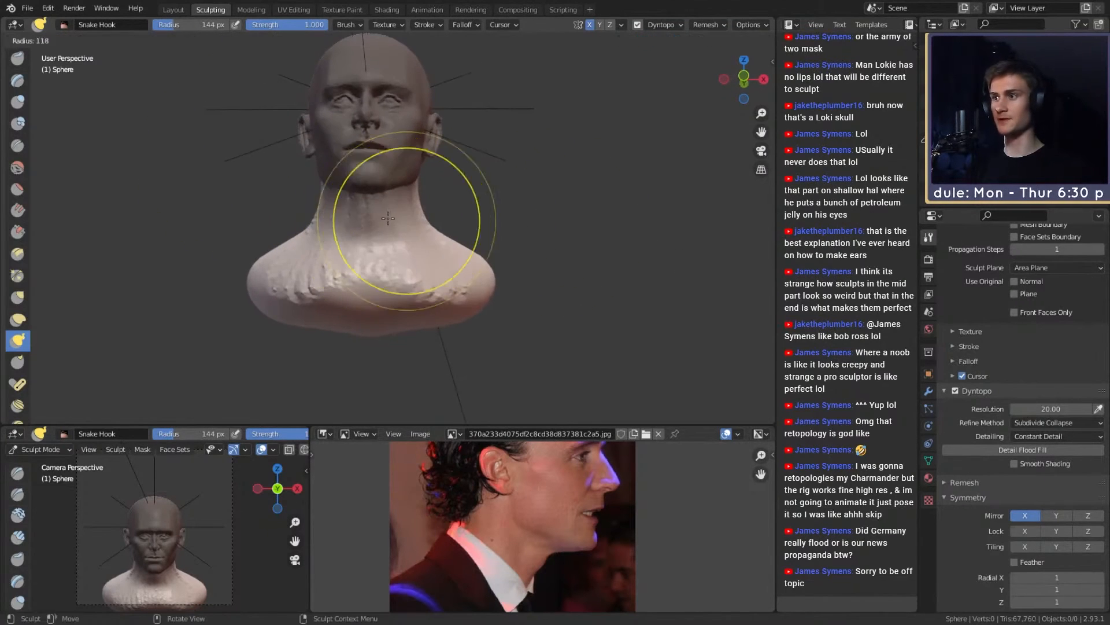
click(474, 221)
drag(427, 220, 418, 218)
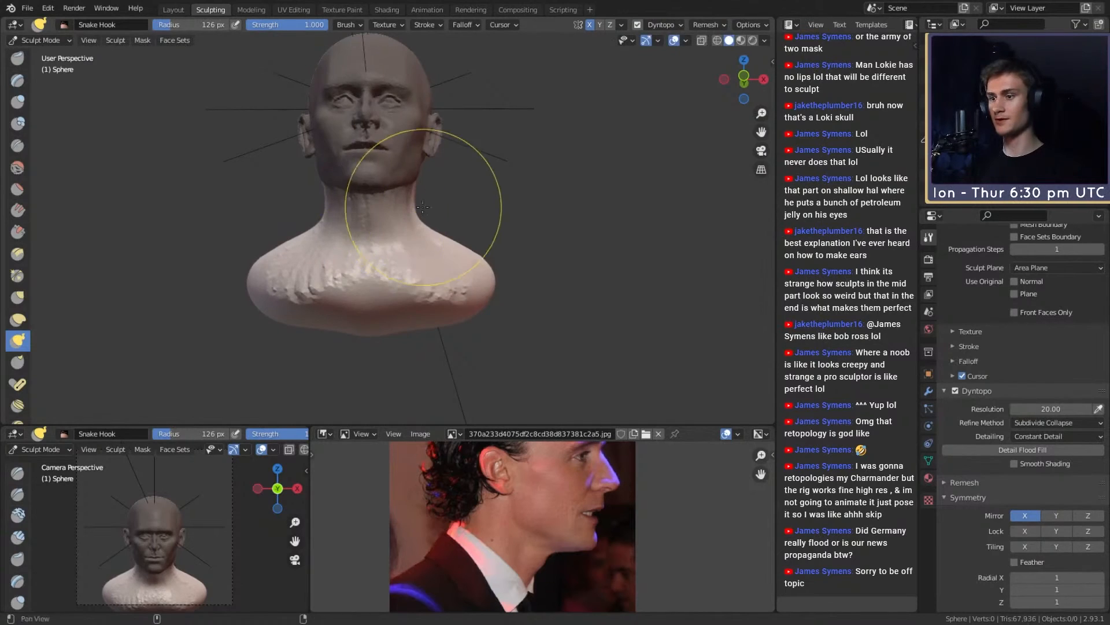
middle_drag(422, 207, 318, 240)
drag(352, 216, 364, 218)
Step: Shape the nape and upper back in profile with Snake Hook at radii of 147 and 227 px
middle_drag(365, 218, 500, 221)
key(f)
click(512, 221)
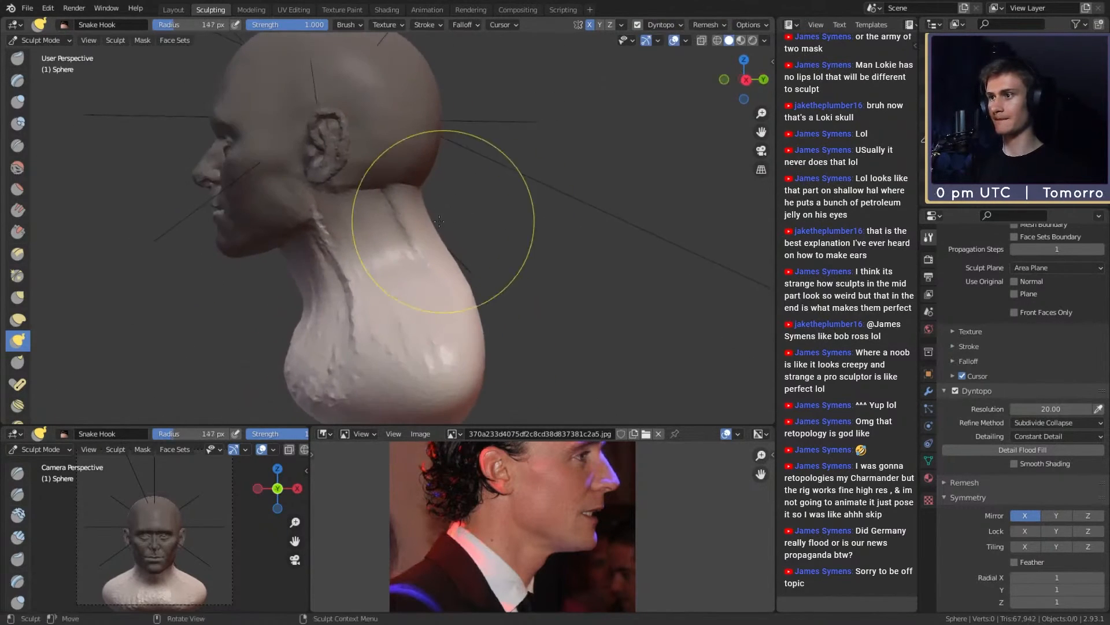
shift+middle_drag(417, 226, 424, 199)
key(f)
click(565, 220)
drag(435, 224, 424, 221)
middle_drag(424, 221, 411, 220)
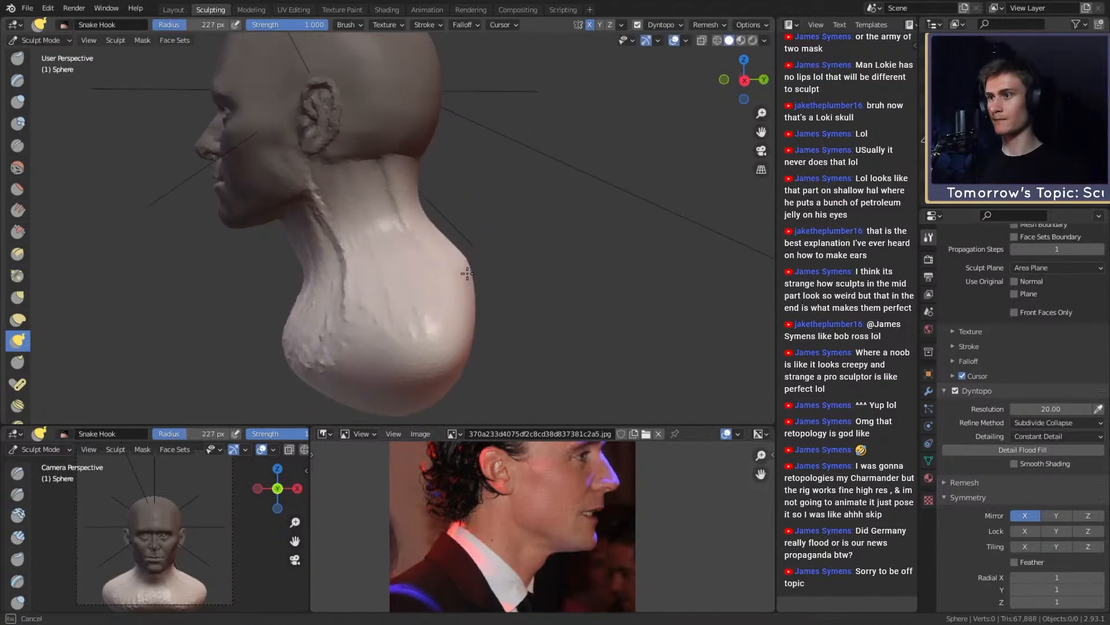
mouse_move(465, 279)
middle_down()
mouse_move(453, 255)
mouse_move(375, 268)
mouse_move(363, 247)
middle_up()
Step: Push in the throat under the chin with Snake Hook, using radii of 124 and 78 px
key(f)
key(f)
click(430, 255)
key(f)
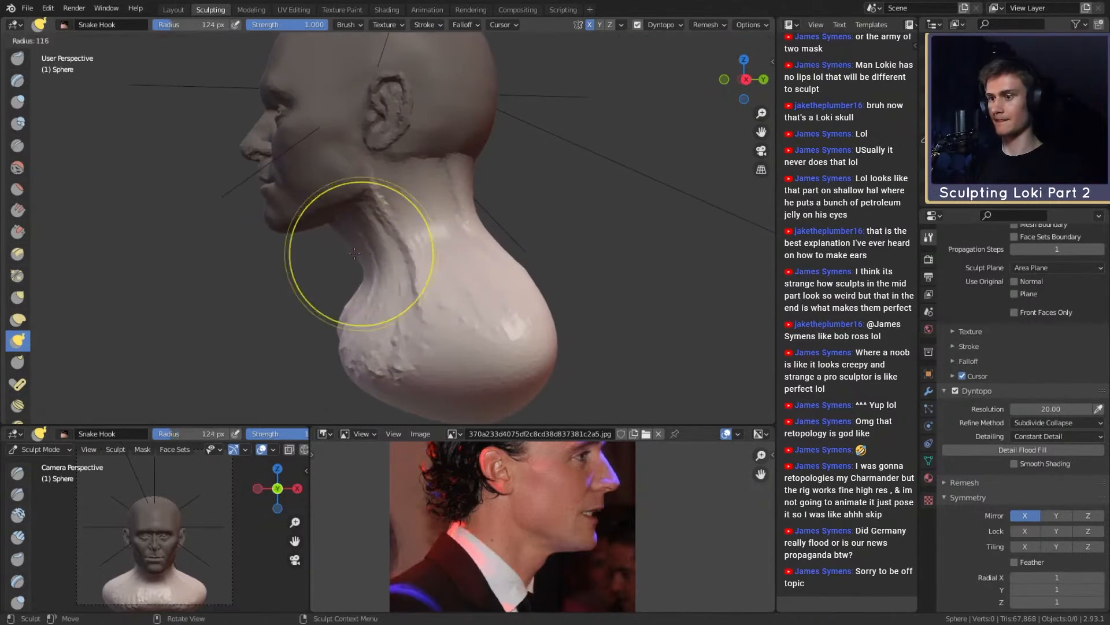
click(351, 252)
key(f)
click(330, 243)
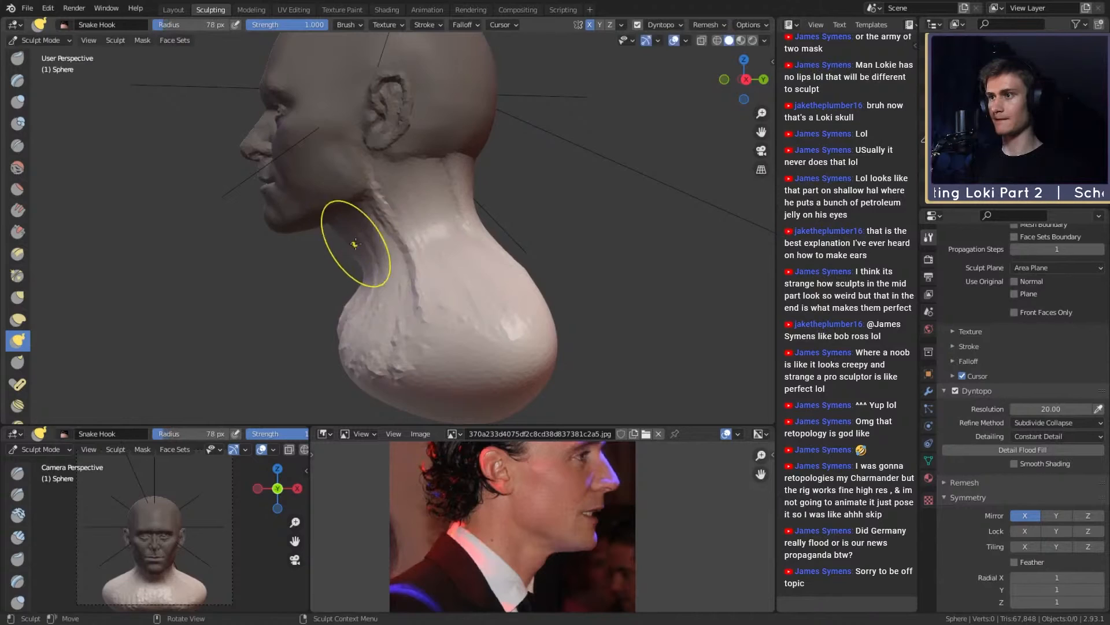
middle_drag(356, 244, 517, 237)
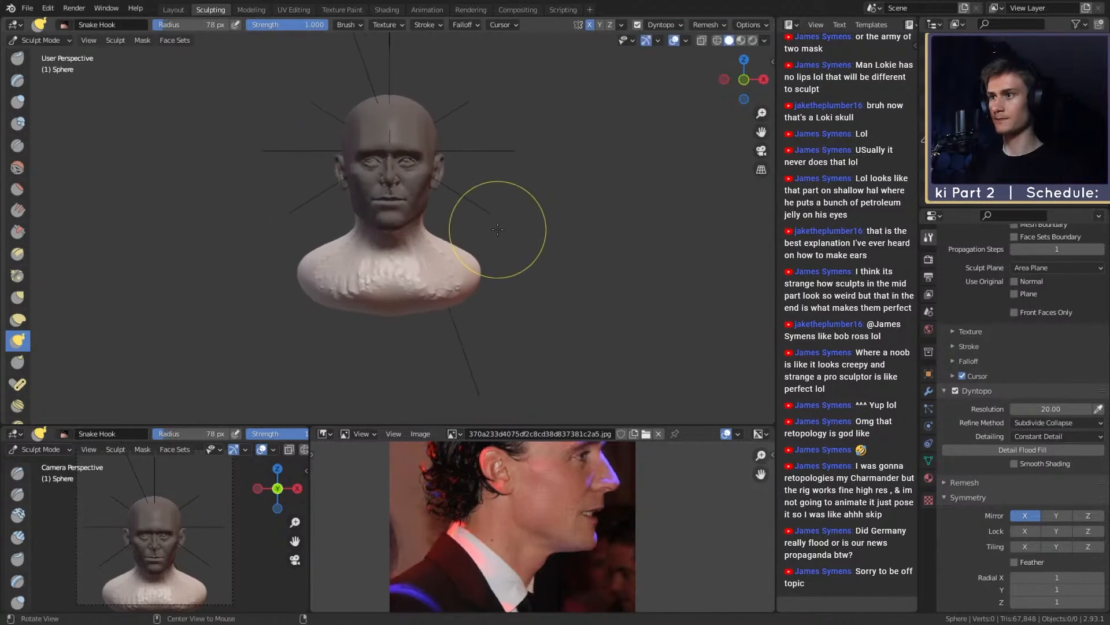
Step: Clear the mask and fill the rough grooves along the side of the neck with Clay Strips at a 72 px radius
key(alt+m)
middle_drag(439, 251, 416, 234)
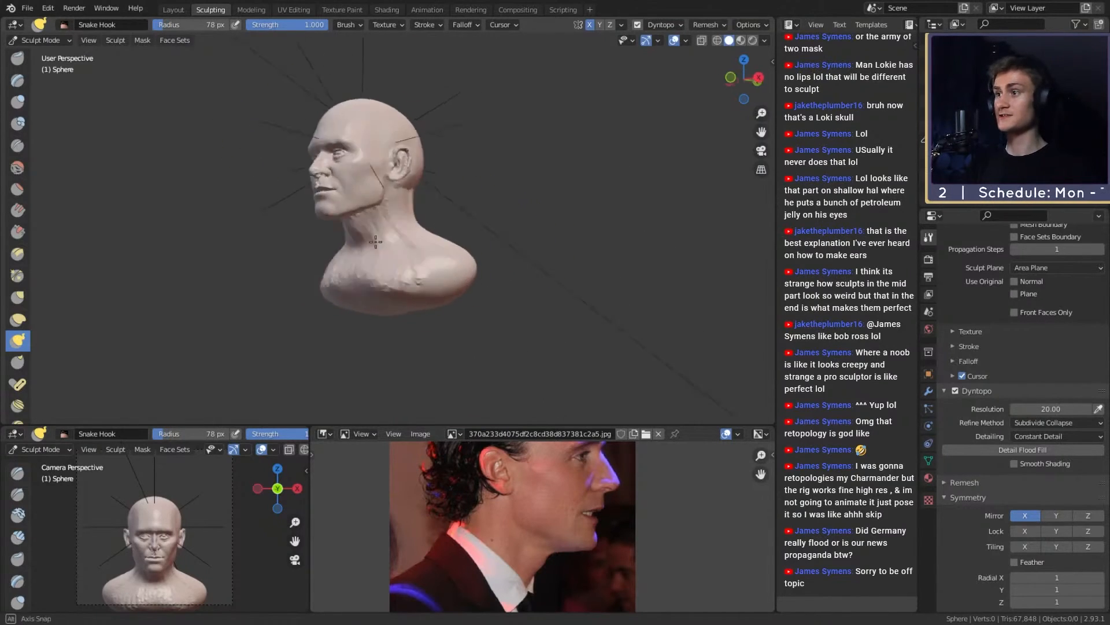
scroll(401, 220, up, 5)
key(c)
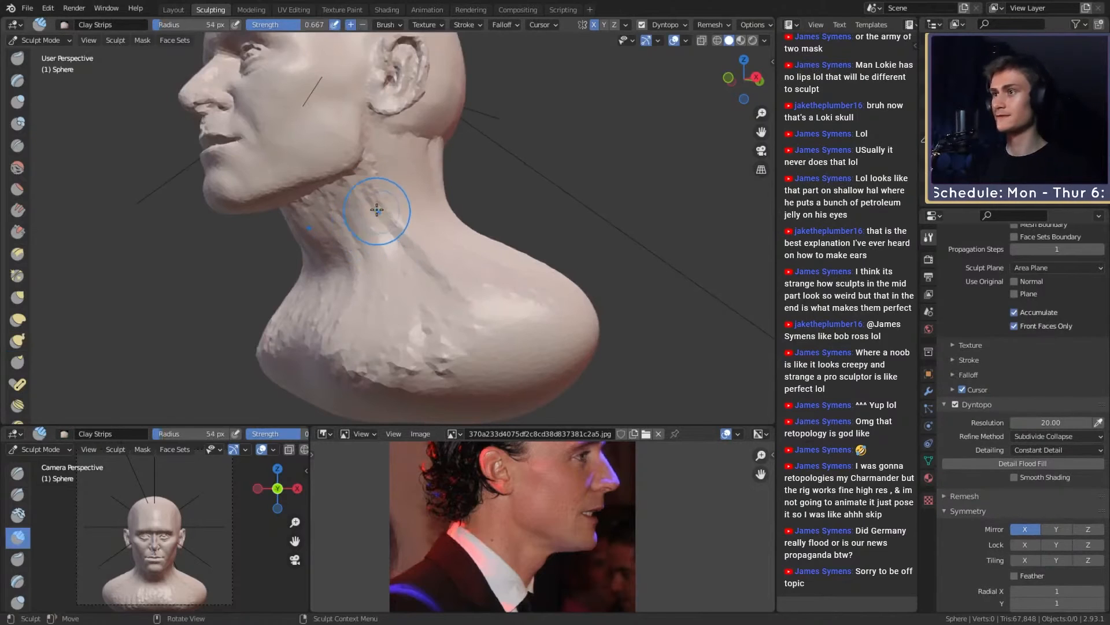
key(f)
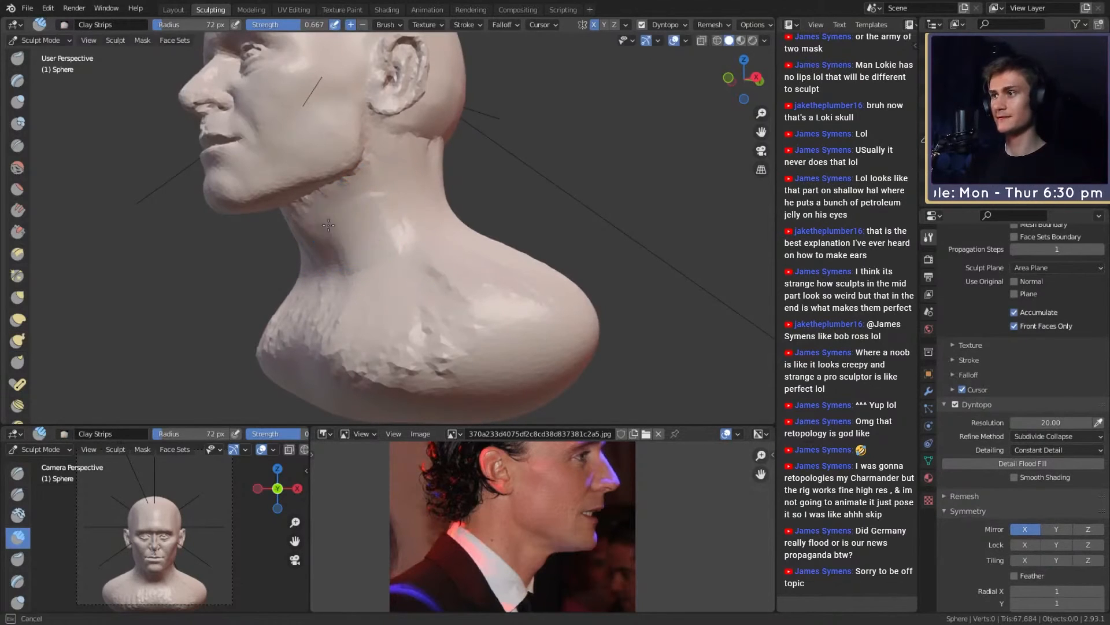
drag(332, 248, 353, 248)
Step: Even out the nape and the shoulder surface with Clay Strips at radii of 105 and 115 px
middle_drag(406, 246, 333, 243)
key(f)
click(363, 155)
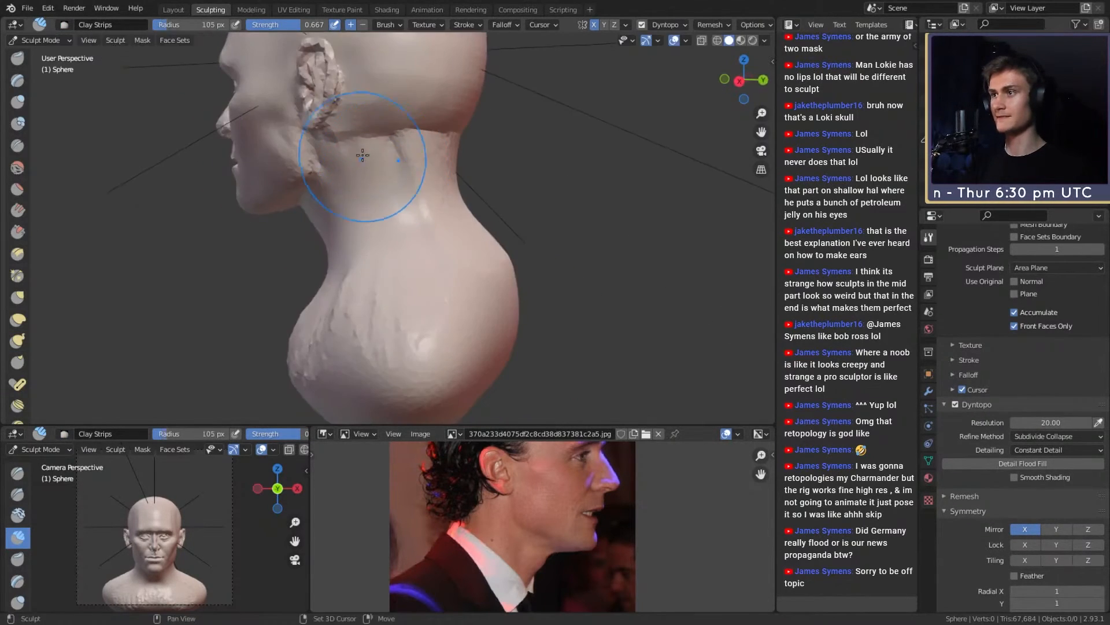
middle_drag(412, 145, 415, 245)
middle_drag(345, 355, 471, 280)
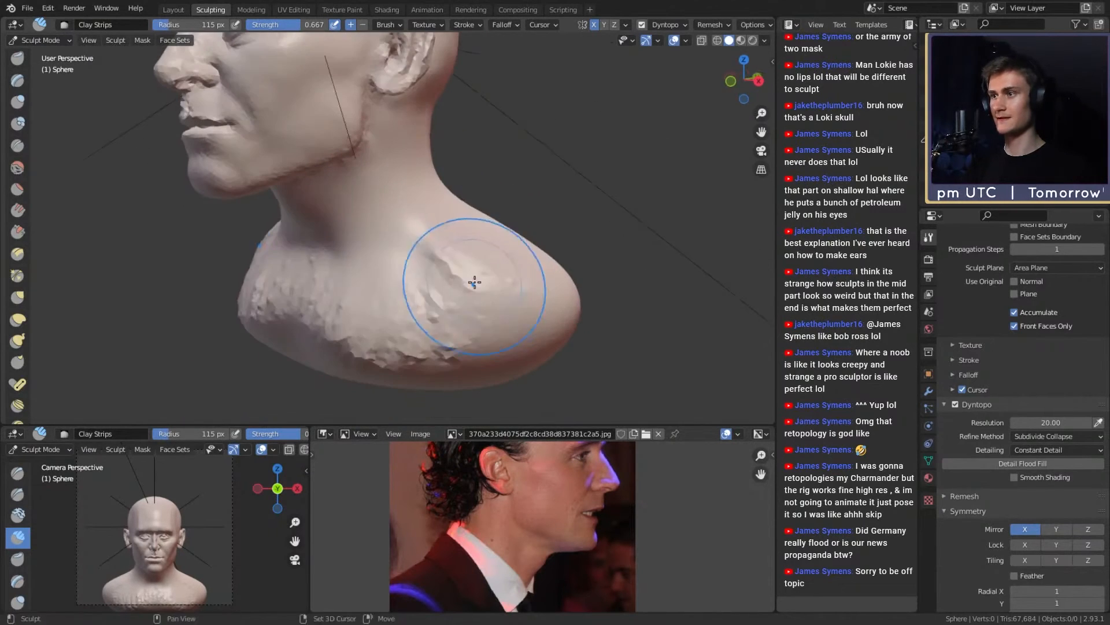
mouse_move(382, 319)
middle_down()
mouse_move(428, 257)
mouse_move(457, 267)
mouse_move(314, 265)
mouse_move(341, 251)
middle_up()
Step: Adjust the neck's width from behind and from the front with the Grab brush at radii of 219 and 159 px
scroll(438, 268, down, 3)
scroll(425, 258, up, 4)
key(g)
drag(374, 227, 355, 240)
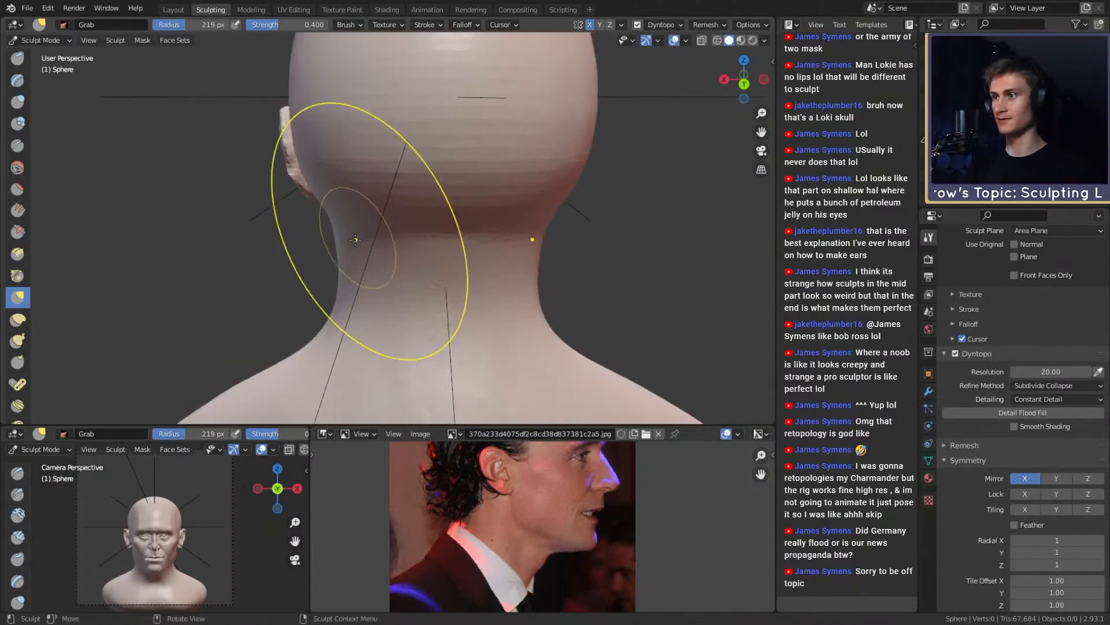
mouse_move(358, 239)
middle_down()
mouse_move(525, 227)
mouse_move(579, 194)
mouse_move(624, 186)
middle_up()
key(bracketleft)
key(bracketleft)
key(bracketleft)
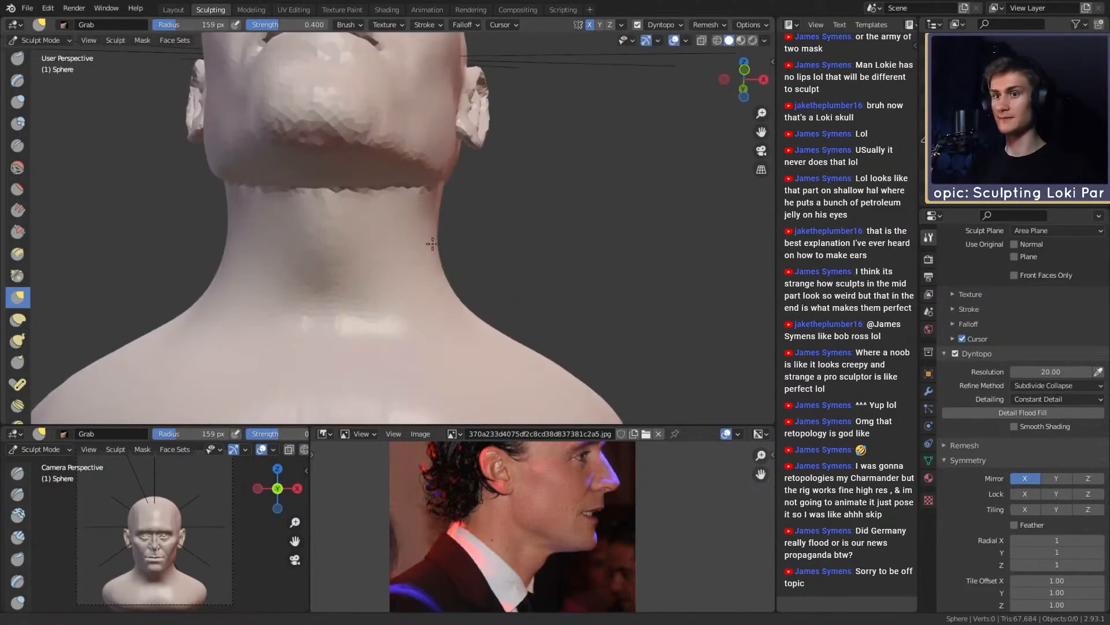
middle_drag(432, 243, 434, 235)
drag(446, 234, 436, 230)
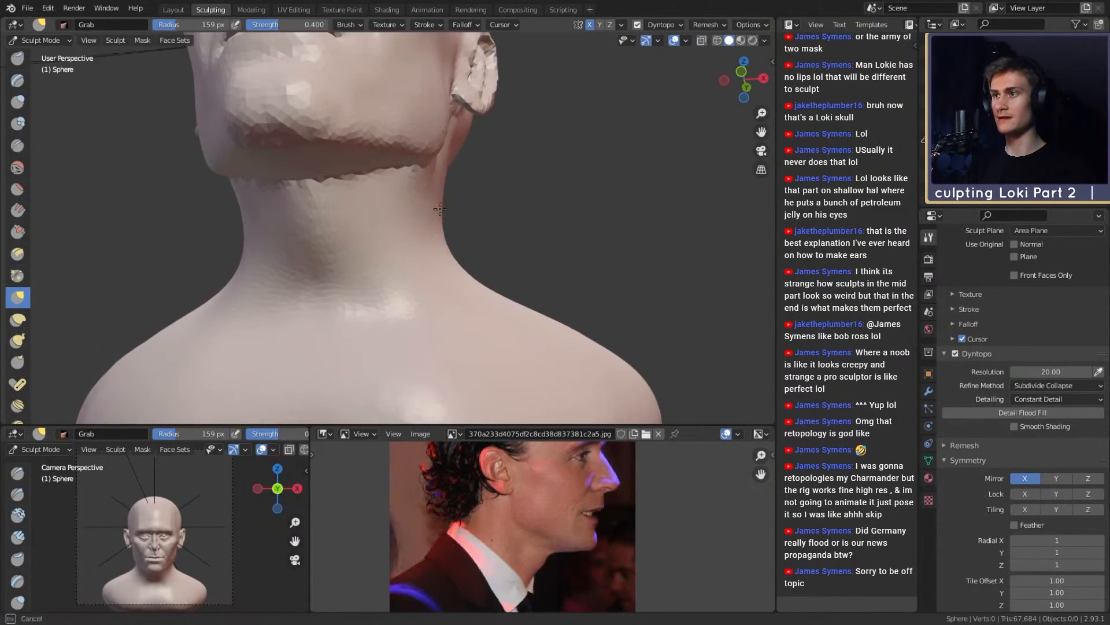
mouse_move(459, 204)
middle_down()
mouse_move(384, 224)
mouse_move(422, 170)
mouse_move(399, 198)
mouse_move(331, 220)
mouse_move(310, 243)
mouse_move(421, 325)
mouse_move(397, 298)
mouse_move(435, 310)
middle_up()
Step: Refine the throat base and upper chest with Clay Strips at radii of 56 and 50 px, and compare the bust with the reference photo
key(f)
click(371, 206)
key(c)
shift+middle_drag(417, 330, 385, 245)
key(f)
click(349, 245)
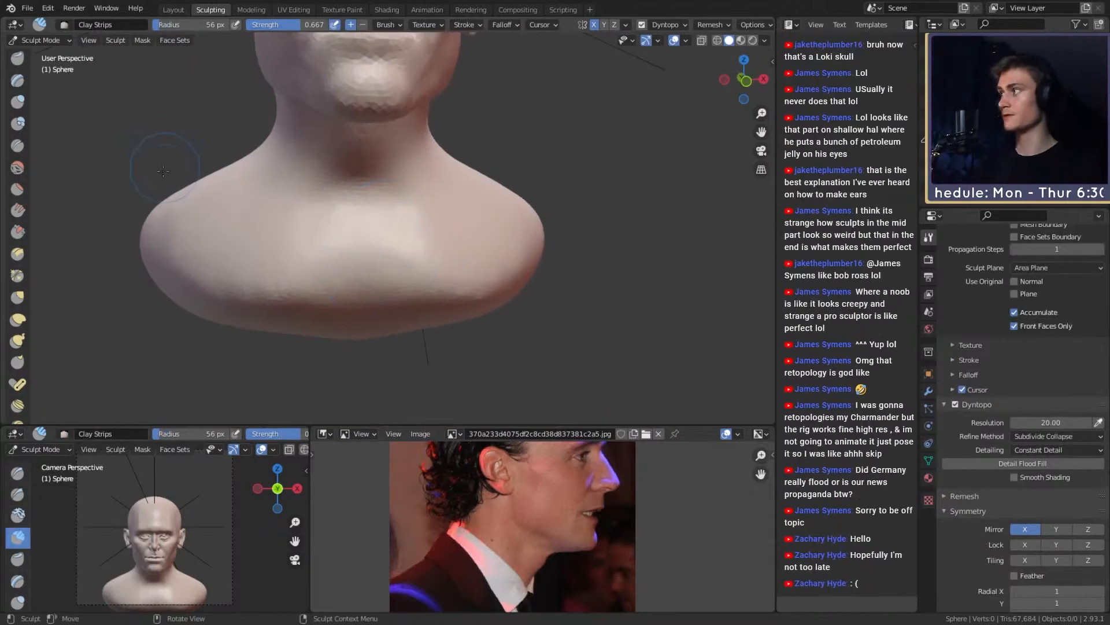
key(bracketleft)
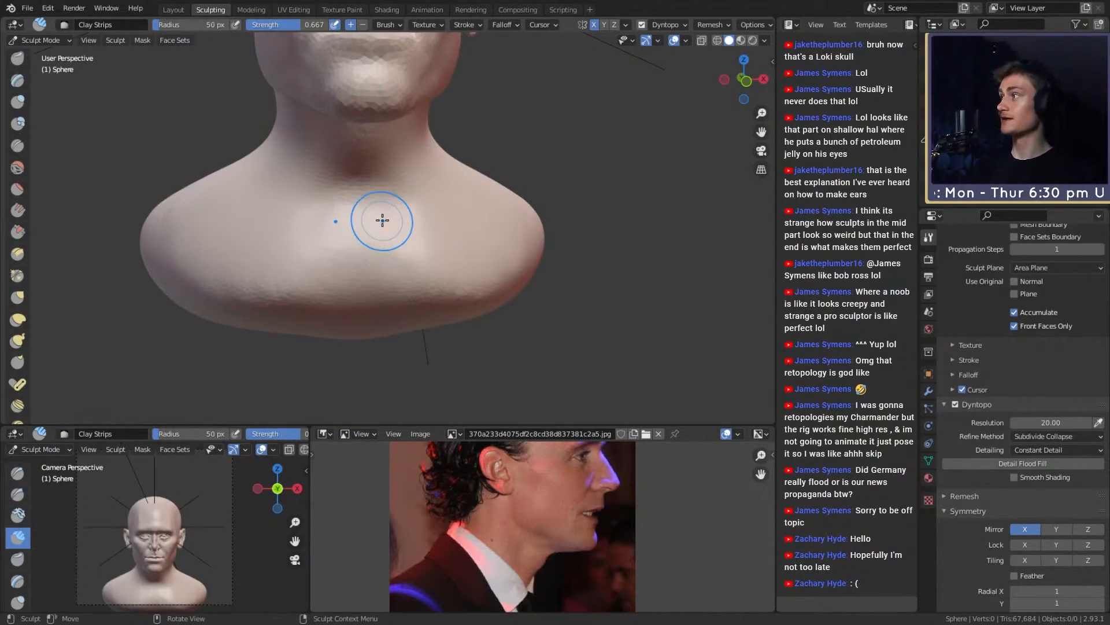
ctrl+middle_drag(361, 217, 389, 256)
ctrl+middle_drag(390, 256, 437, 265)
ctrl+middle_drag(543, 508, 539, 544)
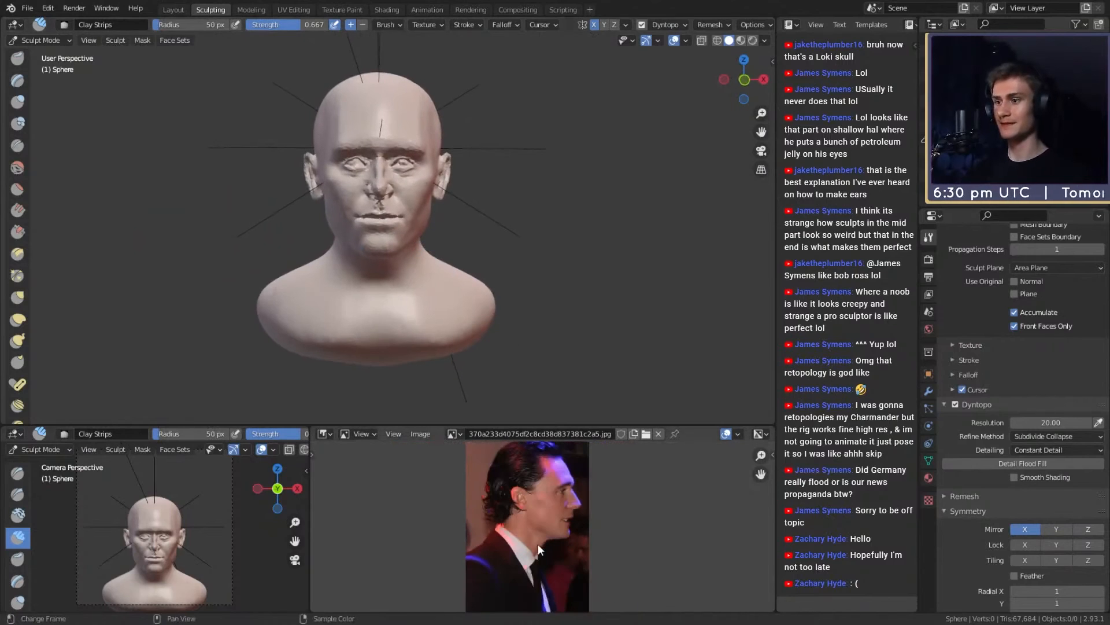
Step: Display the front-facing reference photo Screenshot 2021-07-19 174120.png, frame the face and shoulders, and save the file
middle_drag(472, 473, 467, 489)
click(454, 435)
click(479, 475)
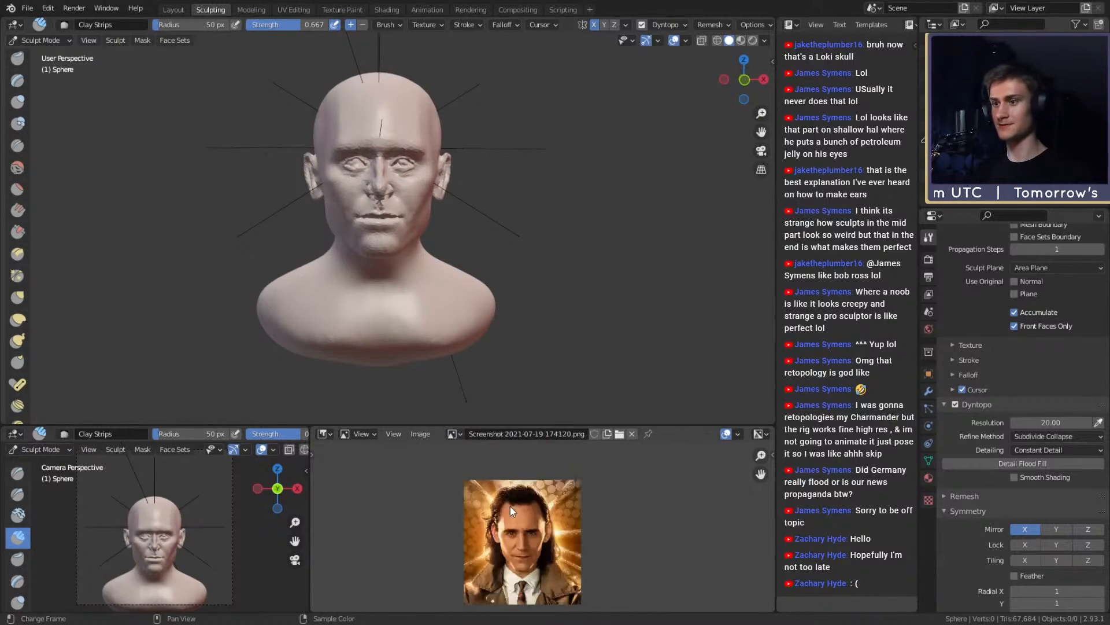
scroll(537, 525, down, 2)
mouse_move(537, 526)
middle_down()
mouse_move(539, 512)
mouse_move(531, 545)
middle_up()
scroll(540, 514, up, 4)
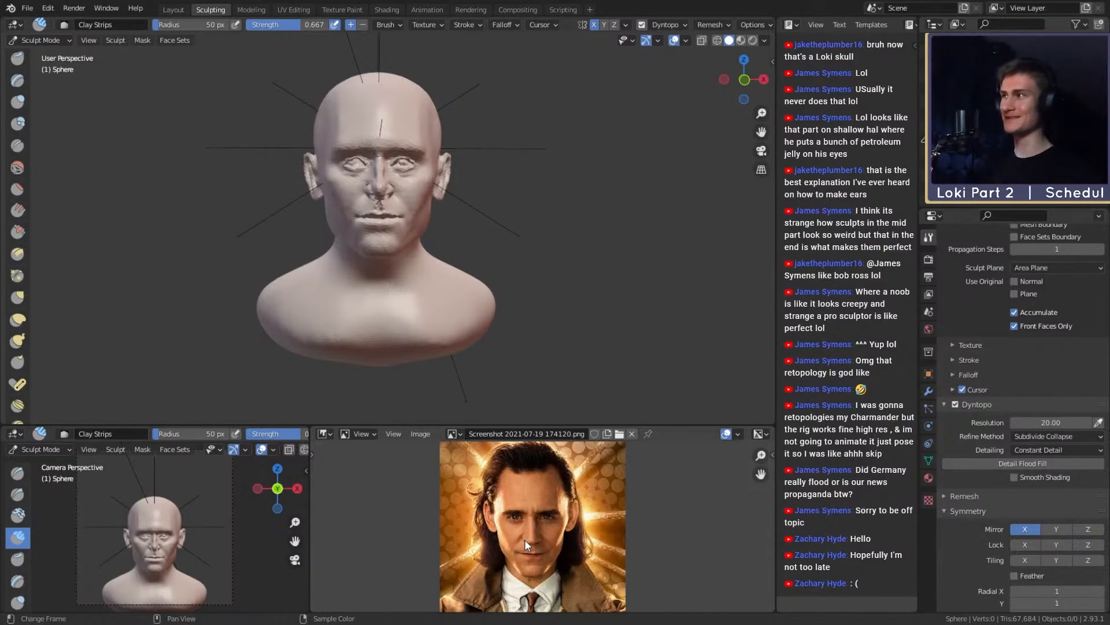
click(27, 8)
click(45, 90)
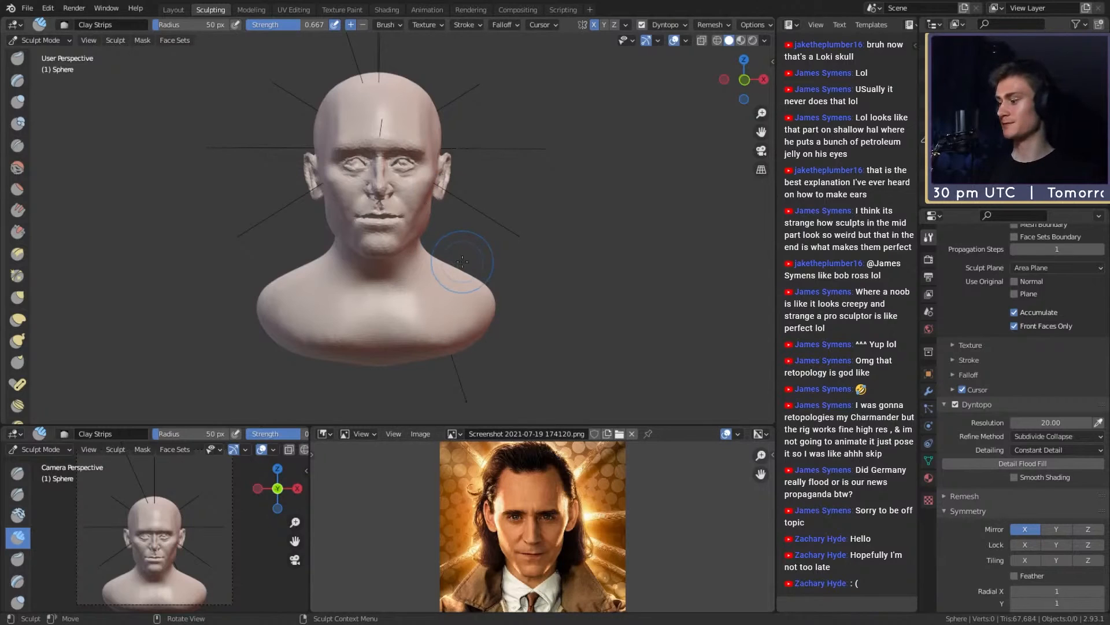
Step: Pull the shoulders outward to broaden the bust, using the Snake Hook brush at a 128 px radius
mouse_move(486, 264)
middle_down()
mouse_move(501, 260)
mouse_move(483, 243)
mouse_move(474, 252)
mouse_move(446, 242)
middle_up()
scroll(466, 263, up, 3)
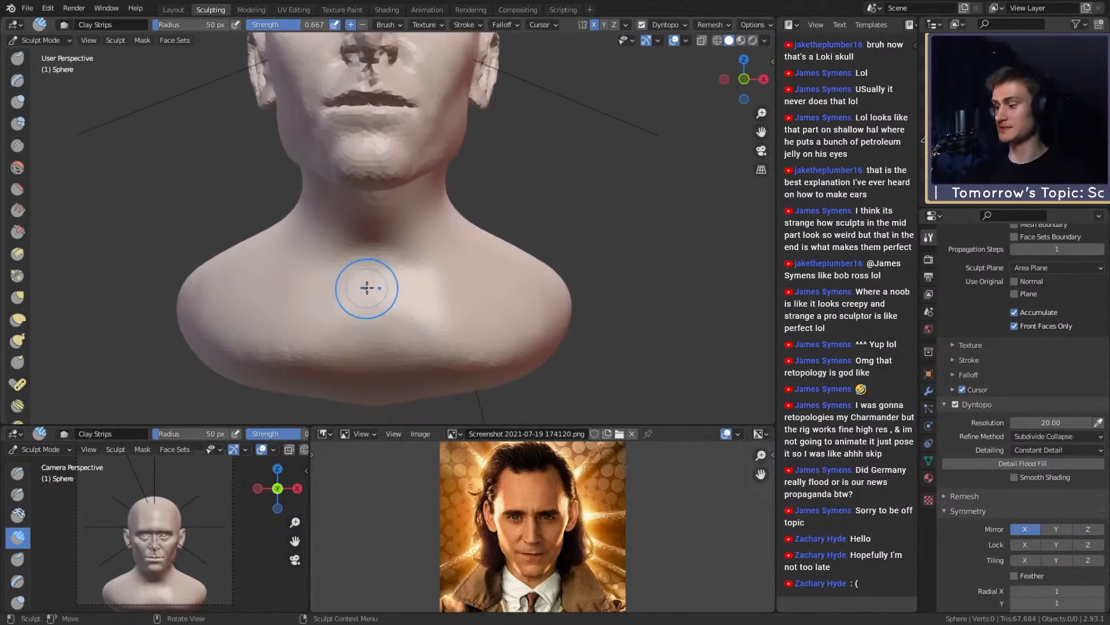
alt+shift+drag(409, 299, 384, 265)
key(bracketleft)
key(bracketleft)
key(bracketleft)
key(bracketleft)
key(bracketleft)
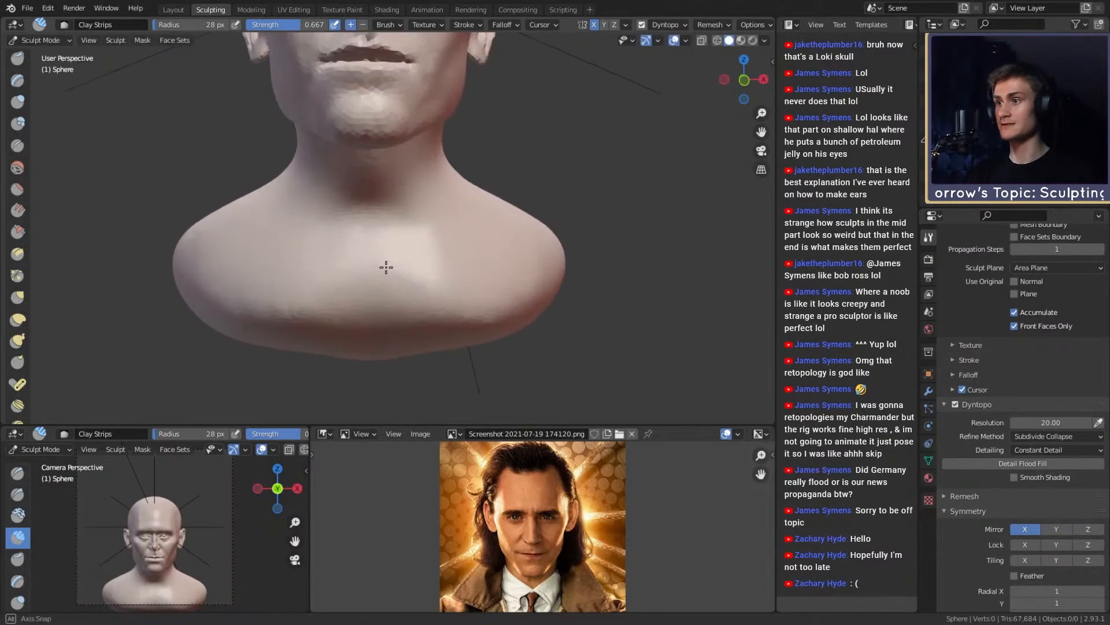
key(m)
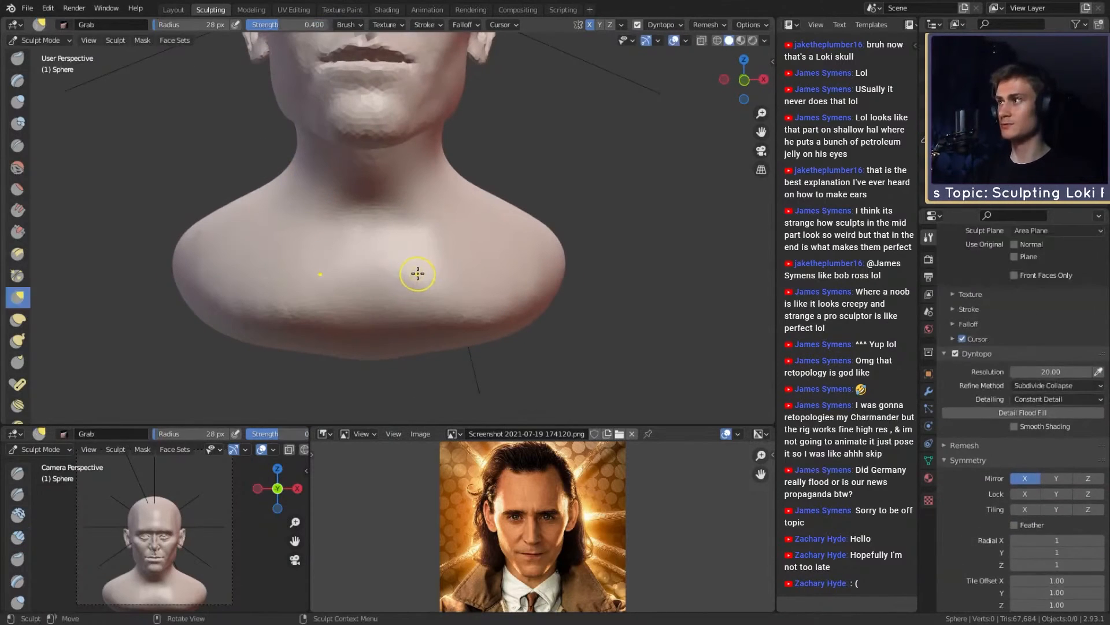
key(k)
scroll(486, 258, down, 4)
key(f)
click(501, 229)
mouse_move(501, 229)
alt+mouse_down()
mouse_move(389, 282)
mouse_move(414, 317)
mouse_move(413, 303)
mouse_move(457, 298)
mouse_move(409, 278)
mouse_move(445, 236)
mouse_move(367, 260)
mouse_move(396, 264)
mouse_move(429, 241)
mouse_move(513, 278)
mouse_move(531, 305)
mouse_move(467, 231)
mouse_move(495, 268)
alt+mouse_up()
key(f)
click(491, 234)
alt+drag(495, 284, 478, 232)
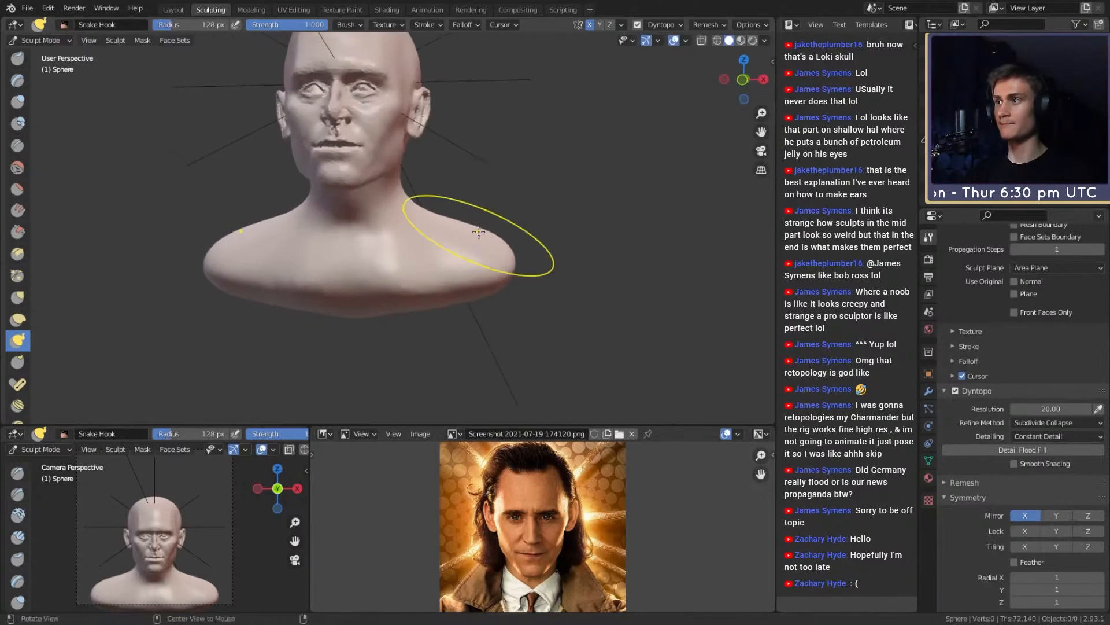
Step: Reshape the shoulders, upper back and chest in profile with the Grab brush at radii of 157, 223 and 182 px
mouse_move(485, 190)
alt+mouse_down()
mouse_move(471, 251)
mouse_move(324, 250)
mouse_move(389, 236)
mouse_move(368, 255)
alt+mouse_up()
key(c)
key(f)
click(414, 260)
key(g)
key(f)
click(429, 268)
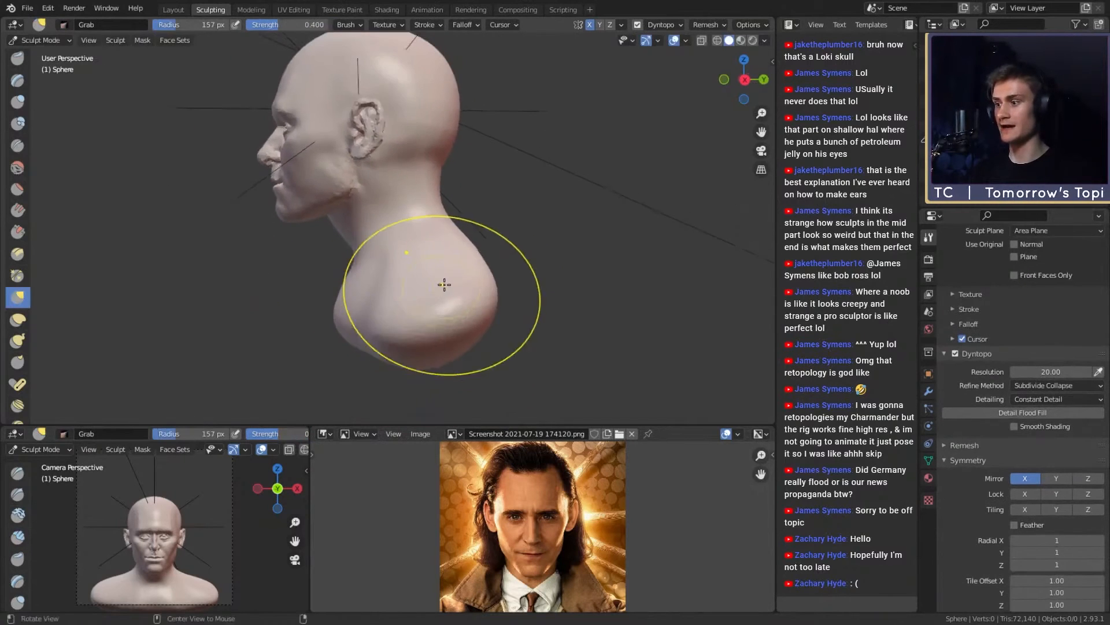
alt+drag(444, 284, 438, 290)
key(f)
click(467, 265)
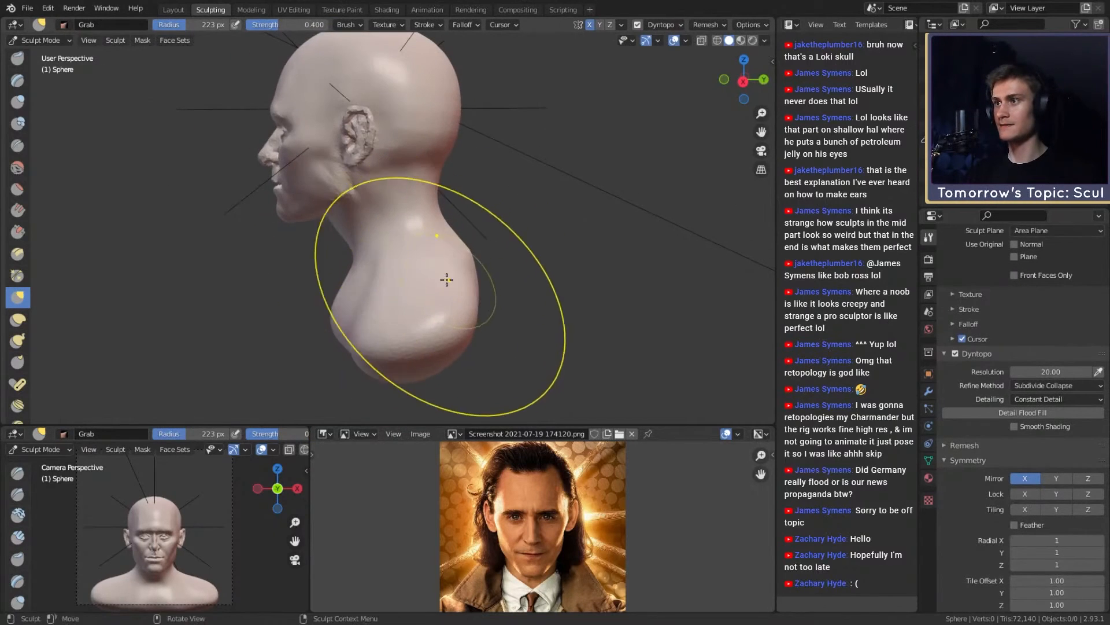
mouse_move(446, 280)
middle_down()
mouse_move(355, 295)
mouse_move(414, 289)
middle_up()
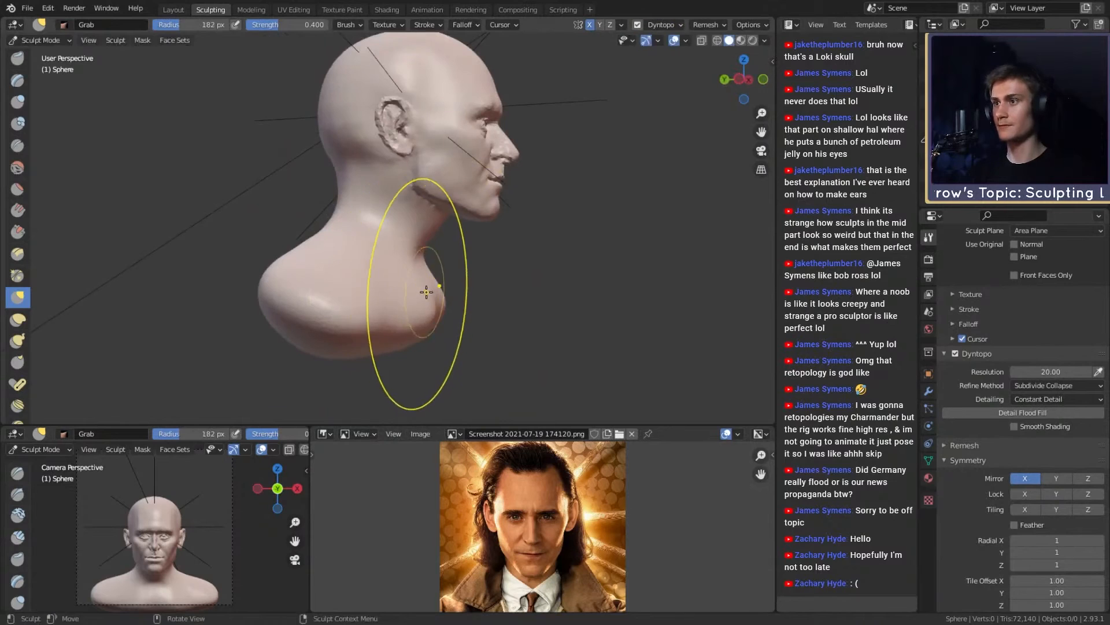
Step: Mask the whole neck, shoulders and chest with the Mask brush at 60 px, and invert the mask to protect the head
key(m)
middle_drag(398, 250, 455, 228)
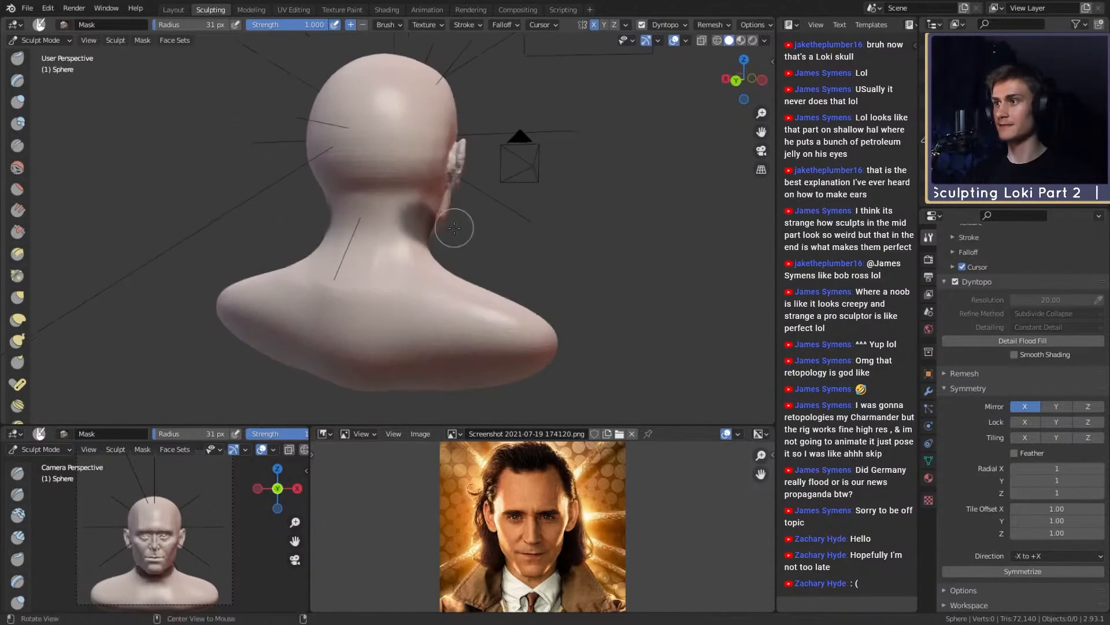
mouse_move(345, 212)
middle_down()
mouse_move(414, 215)
mouse_move(413, 241)
mouse_move(433, 267)
middle_up()
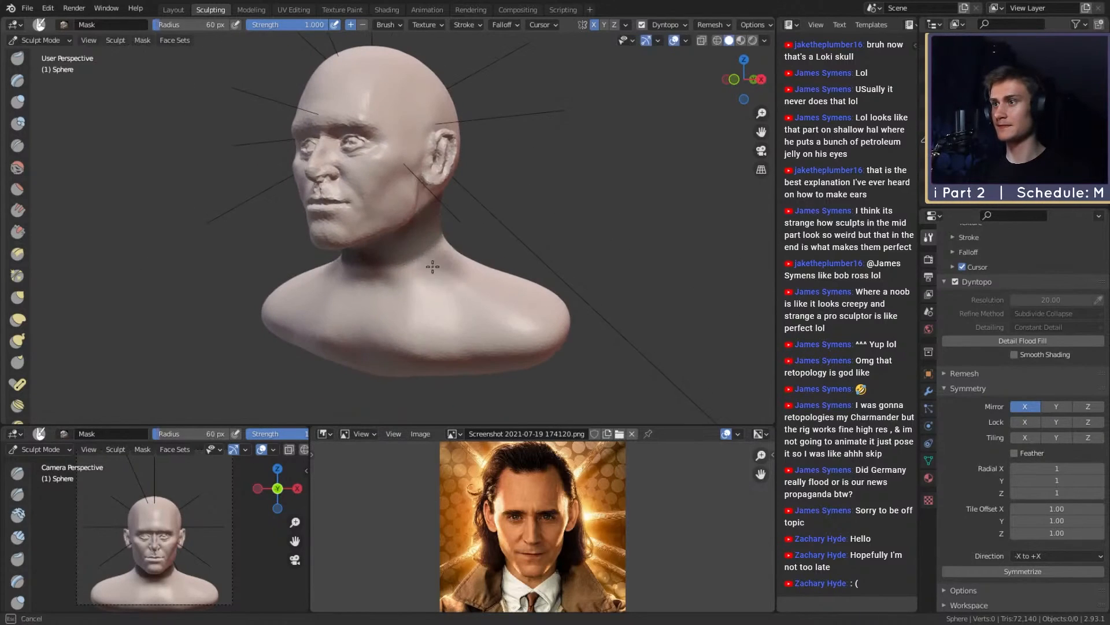
mouse_move(385, 287)
mouse_down()
mouse_move(372, 345)
mouse_move(521, 330)
mouse_move(534, 315)
mouse_up()
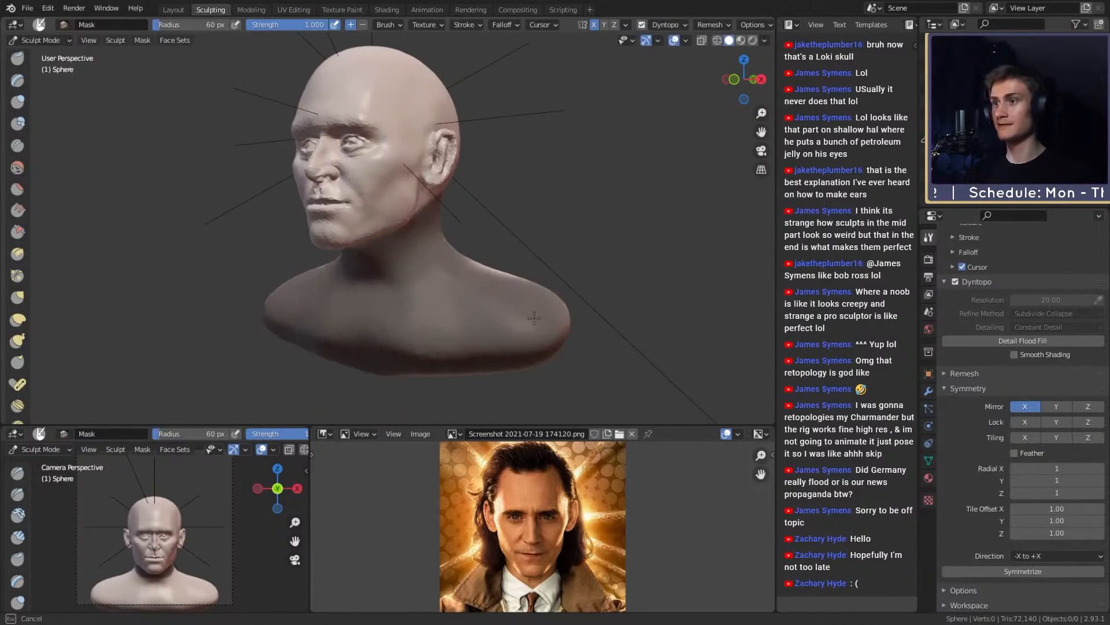
middle_drag(533, 315, 391, 339)
mouse_move(391, 338)
mouse_down()
mouse_move(417, 263)
mouse_move(358, 347)
mouse_move(399, 341)
mouse_move(366, 365)
mouse_up()
middle_drag(367, 364, 454, 282)
drag(454, 282, 469, 300)
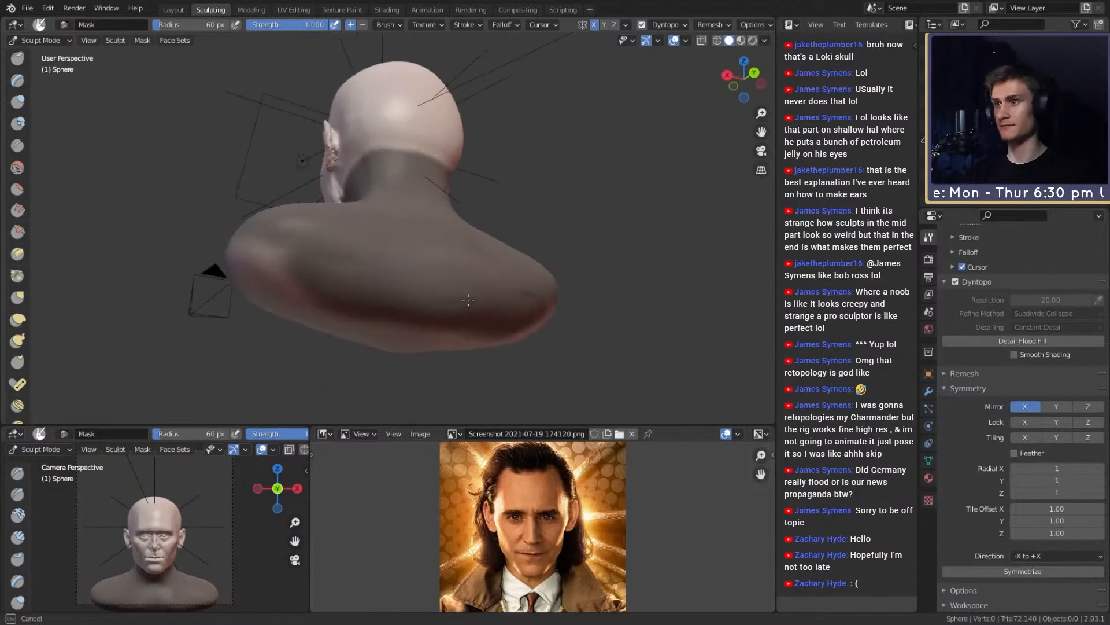
middle_drag(377, 265, 423, 300)
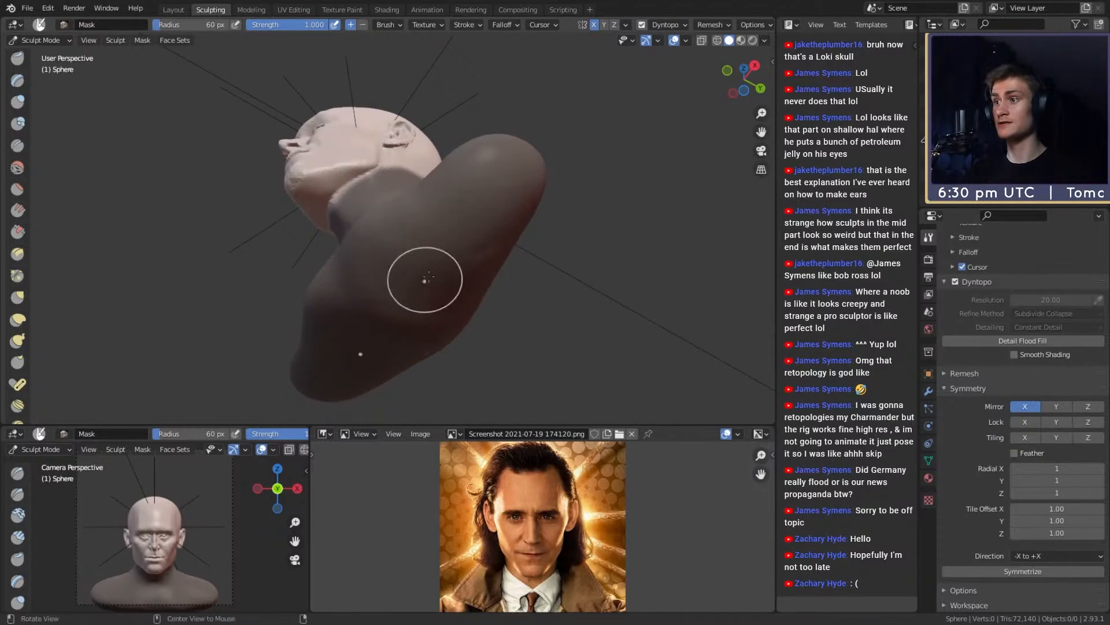
middle_drag(454, 217, 549, 260)
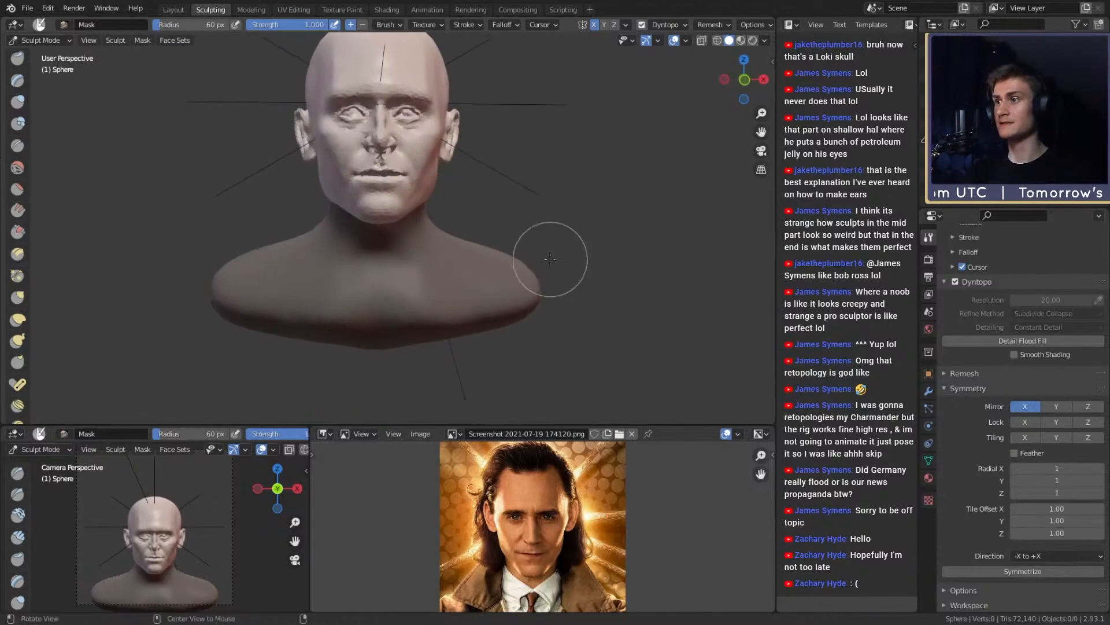
mouse_move(452, 226)
middle_down()
mouse_move(456, 280)
mouse_move(440, 296)
mouse_move(403, 282)
middle_up()
key(ctrl+i)
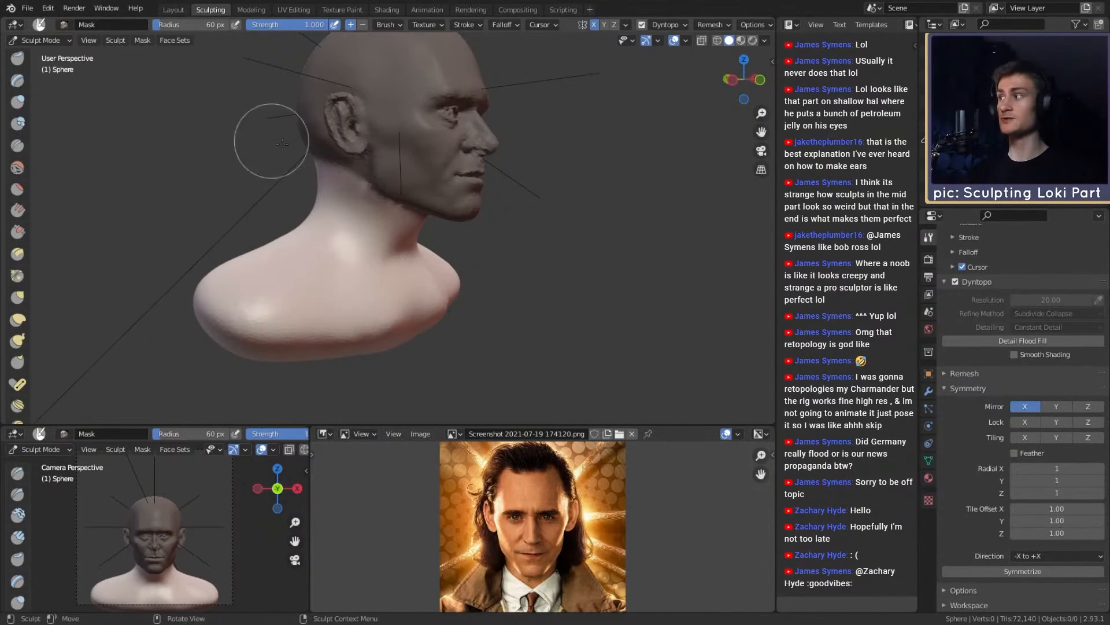
Step: Set up Clay Strips at a 20 px radius for the front of the neck and save loki_likeness_v1a.blend
mouse_move(509, 245)
middle_down()
mouse_move(399, 259)
mouse_move(404, 231)
mouse_move(404, 250)
middle_up()
key(f)
click(392, 255)
key(c)
drag(404, 249, 408, 249)
scroll(415, 246, up, 1)
mouse_move(416, 245)
middle_down()
mouse_move(340, 235)
mouse_move(415, 231)
middle_up()
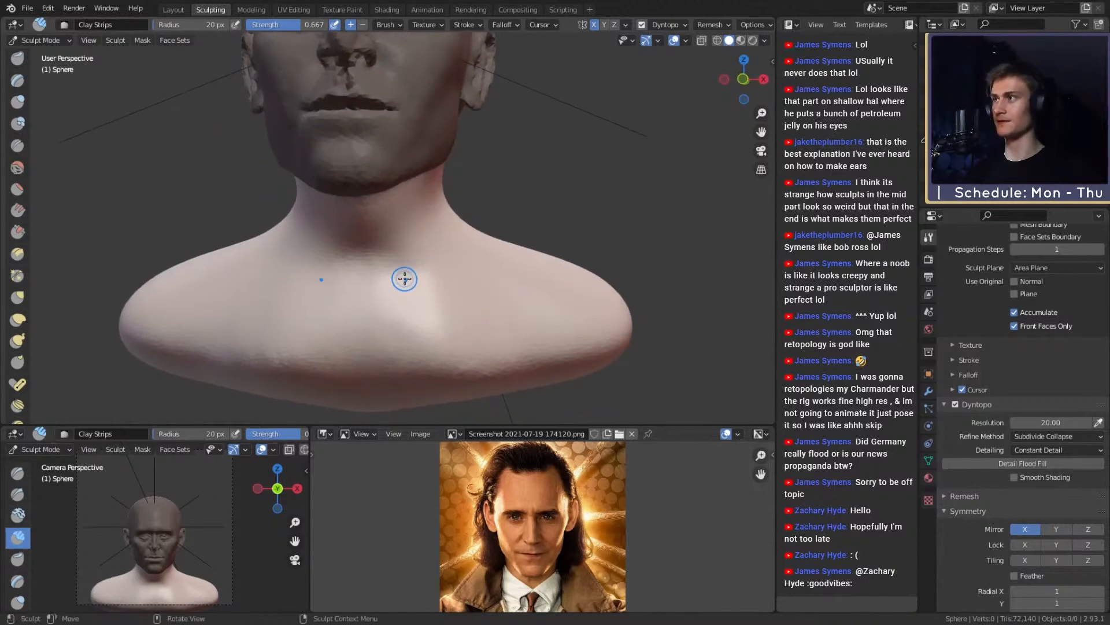
click(27, 8)
click(41, 84)
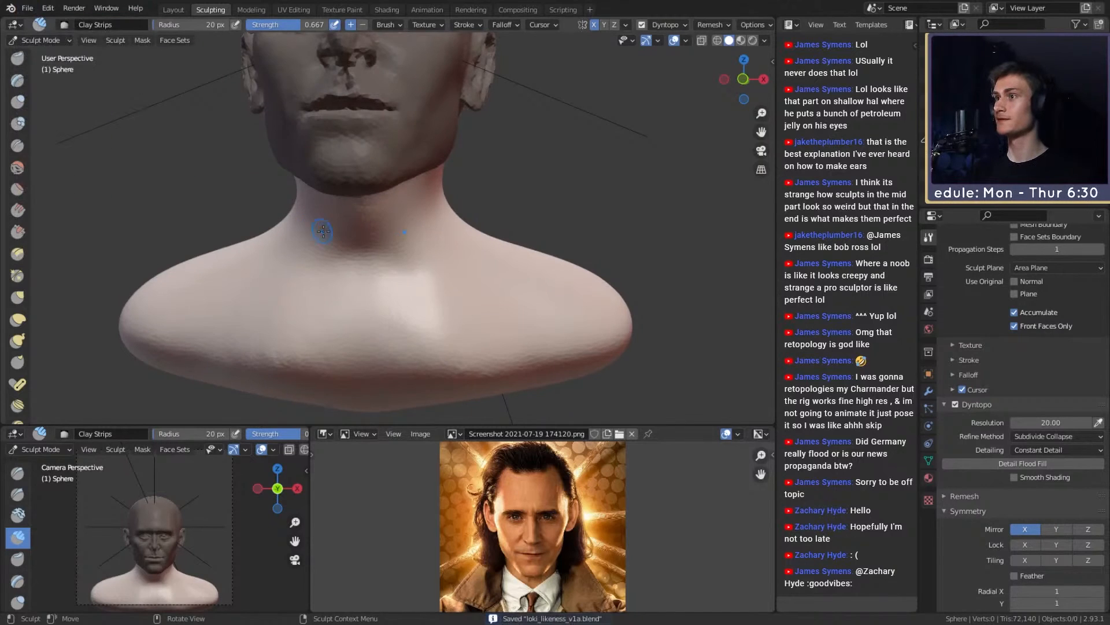
Step: Refine the mask edge behind the ear and along the jaw with the Mask brush at a 37 px radius
scroll(329, 232, down, 4)
scroll(384, 292, up, 2)
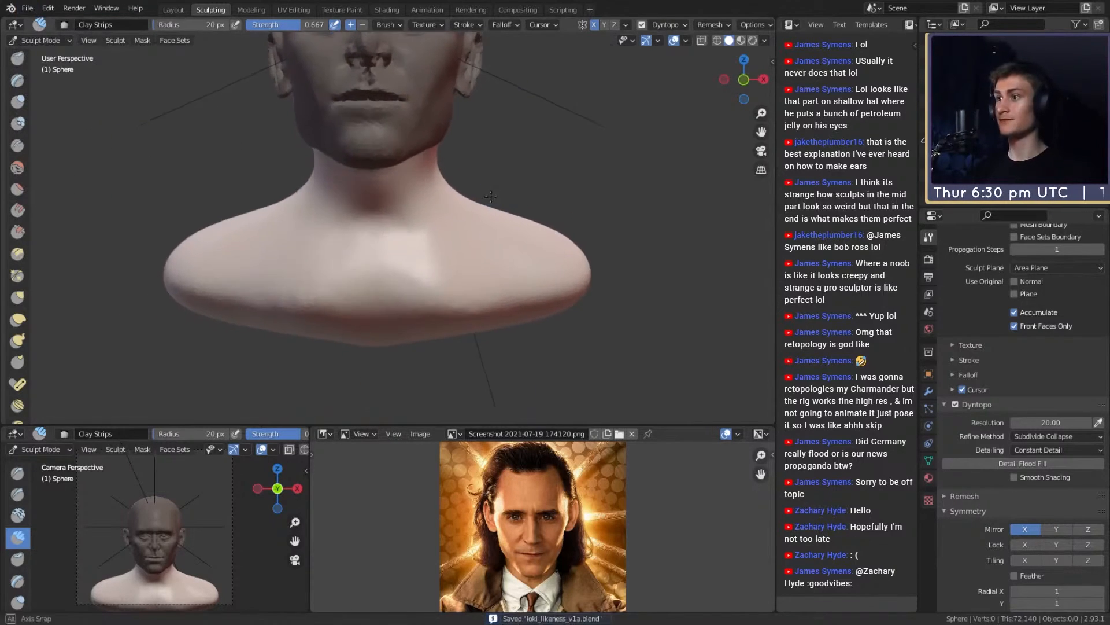
mouse_move(470, 203)
middle_down()
mouse_move(485, 258)
mouse_move(408, 241)
mouse_move(486, 230)
mouse_move(436, 266)
mouse_move(465, 191)
mouse_move(439, 265)
mouse_move(297, 178)
middle_up()
key(m)
shift+middle_drag(419, 169, 411, 225)
mouse_move(412, 226)
middle_down()
mouse_move(431, 174)
mouse_move(453, 168)
middle_up()
key(f)
click(425, 241)
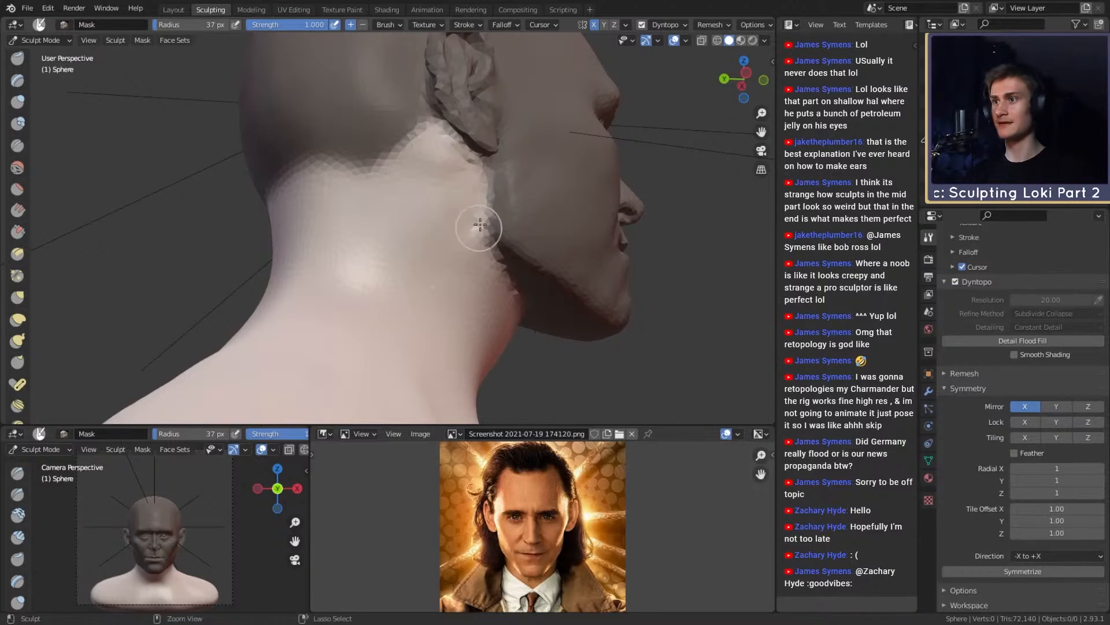
mouse_move(480, 225)
ctrl+middle_down()
mouse_move(478, 301)
mouse_move(469, 243)
ctrl+middle_up()
middle_drag(492, 237, 395, 221)
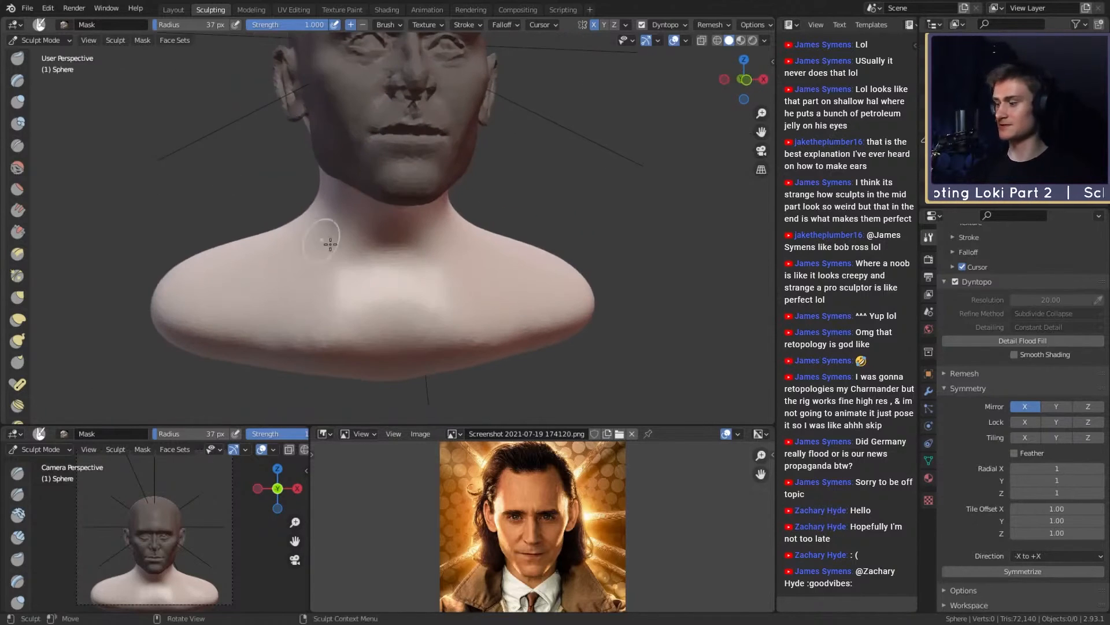
Step: Build the diagonal neck muscles from below the ears to the pit of the neck with Clay Strips at about 31 px
key(c)
mouse_move(396, 268)
alt+mouse_down()
mouse_move(449, 228)
mouse_move(422, 224)
mouse_move(401, 290)
mouse_move(458, 276)
alt+mouse_up()
key(f)
click(408, 226)
key(f)
click(441, 182)
key(f)
click(440, 181)
mouse_move(439, 181)
alt+shift+mouse_down()
mouse_move(420, 209)
mouse_move(440, 228)
alt+shift+mouse_up()
key(f)
click(417, 209)
mouse_move(435, 225)
alt+mouse_down()
mouse_move(383, 213)
mouse_move(400, 246)
alt+mouse_up()
key(f)
click(377, 215)
mouse_move(405, 231)
alt+mouse_down()
mouse_move(392, 205)
mouse_move(405, 286)
mouse_move(354, 243)
mouse_move(370, 252)
alt+mouse_up()
key(f)
click(354, 242)
mouse_move(373, 264)
mouse_down()
mouse_move(399, 319)
mouse_move(362, 251)
mouse_move(368, 268)
mouse_up()
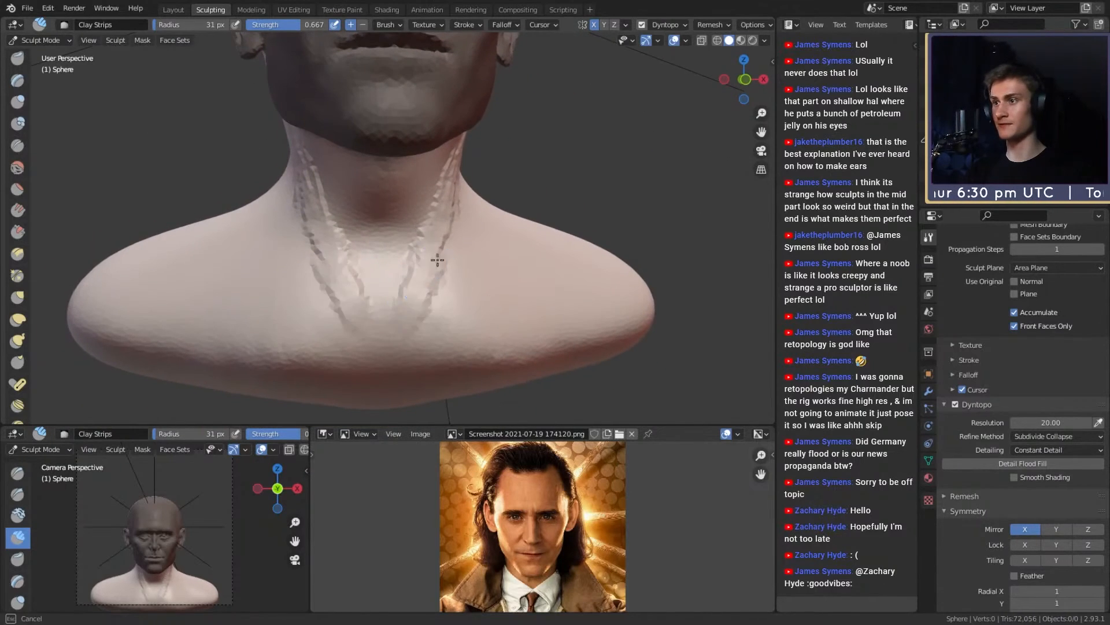
Step: Thicken the neck muscles along the side of the neck up to the ear with Clay Strips at 47 px
alt+drag(438, 260, 378, 284)
mouse_move(410, 217)
alt+mouse_down()
mouse_move(364, 255)
mouse_move(374, 231)
mouse_move(335, 205)
mouse_move(365, 198)
mouse_move(372, 221)
mouse_move(434, 221)
alt+mouse_up()
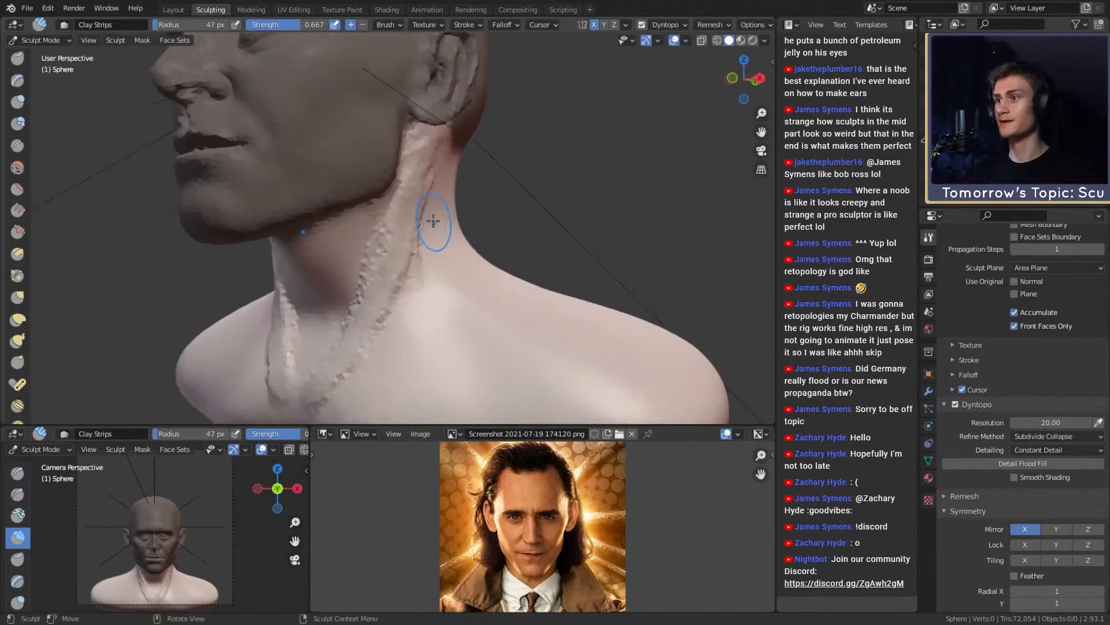
mouse_move(391, 261)
alt+mouse_down()
mouse_move(453, 273)
mouse_move(389, 290)
mouse_move(433, 228)
mouse_move(393, 200)
mouse_move(384, 277)
alt+mouse_up()
Step: Define the edges of the neck muscles and the throat hollow with the Crease brush at radii of 38, 94 and 66 px
key(shift+c)
drag(364, 314, 363, 322)
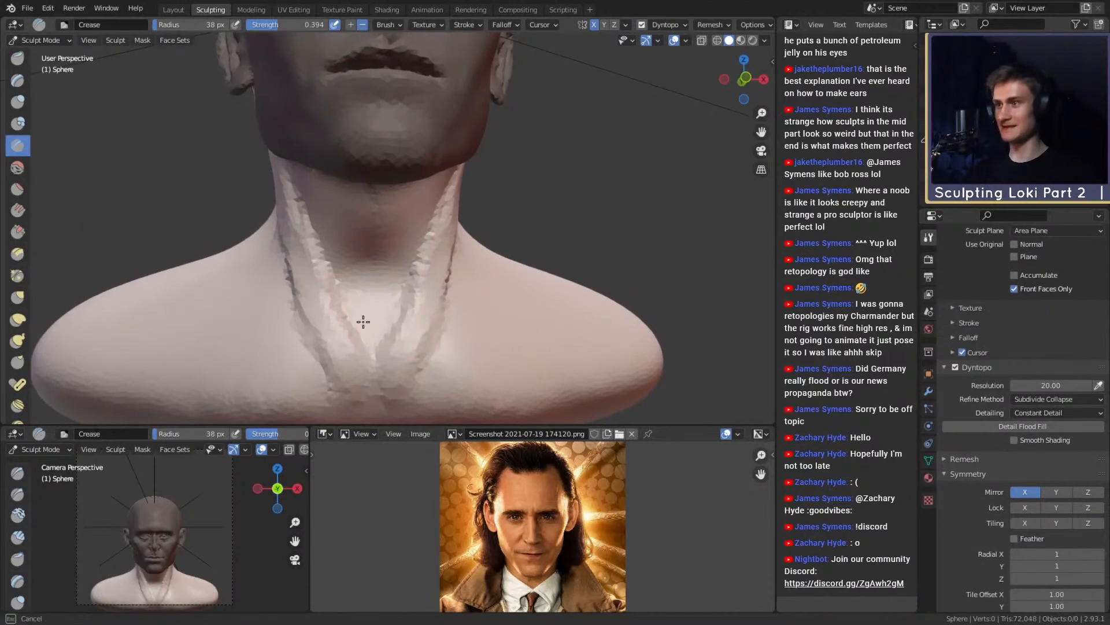
mouse_move(355, 276)
alt+mouse_down()
mouse_move(358, 292)
mouse_move(346, 236)
mouse_move(458, 251)
mouse_move(374, 236)
mouse_move(369, 225)
mouse_move(405, 228)
mouse_move(376, 220)
alt+mouse_up()
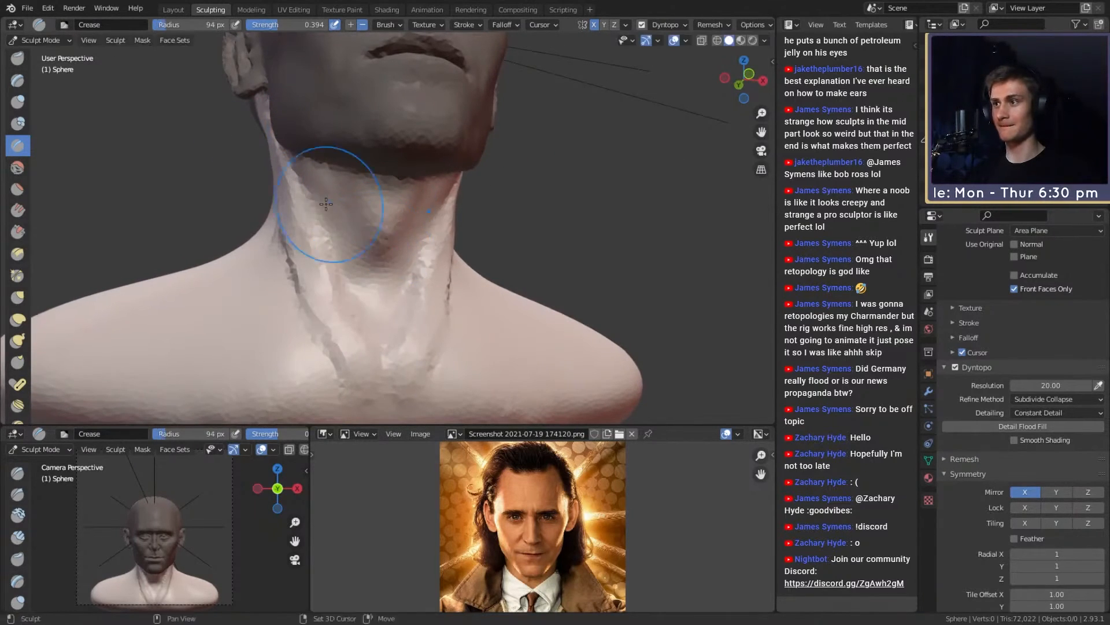
drag(355, 313, 335, 269)
ctrl+alt+drag(330, 226, 342, 260)
mouse_move(341, 260)
alt+mouse_down()
mouse_move(481, 276)
mouse_move(461, 276)
mouse_move(455, 249)
mouse_move(330, 248)
alt+mouse_up()
mouse_move(329, 248)
ctrl+alt+mouse_down()
mouse_move(341, 208)
mouse_move(370, 260)
ctrl+alt+mouse_up()
mouse_move(370, 260)
ctrl+alt+mouse_down()
mouse_move(379, 226)
mouse_move(417, 268)
mouse_move(456, 286)
ctrl+alt+mouse_up()
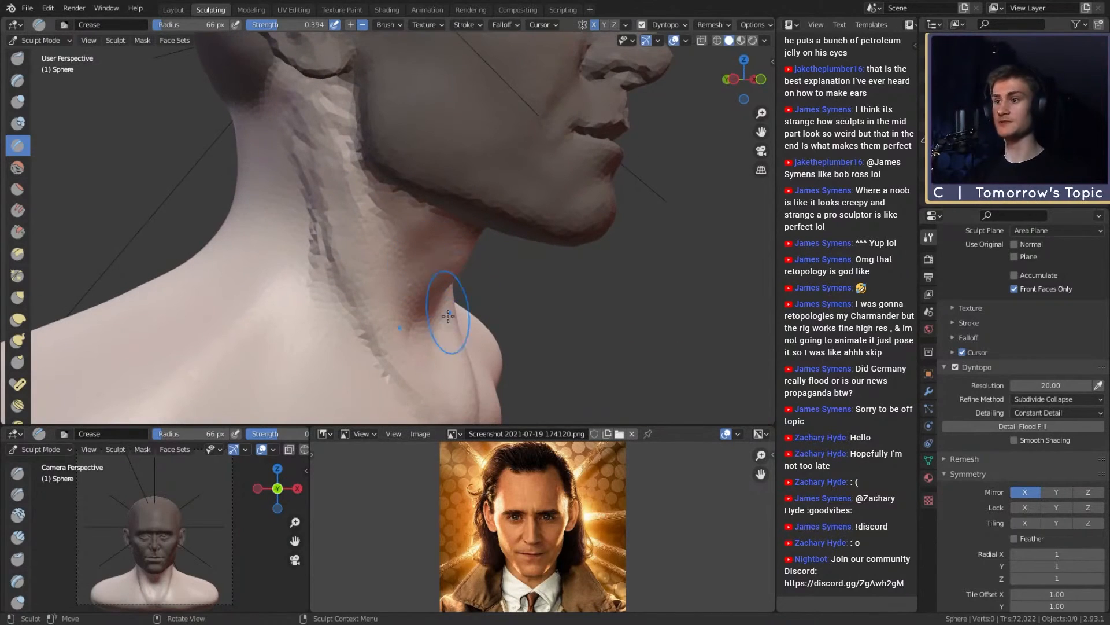
Step: Switch the reference to the profile photo 370a233d4075df2c8cd38d837381c2a5.jpg and compare its neck and jaw with the bust
click(451, 433)
click(482, 456)
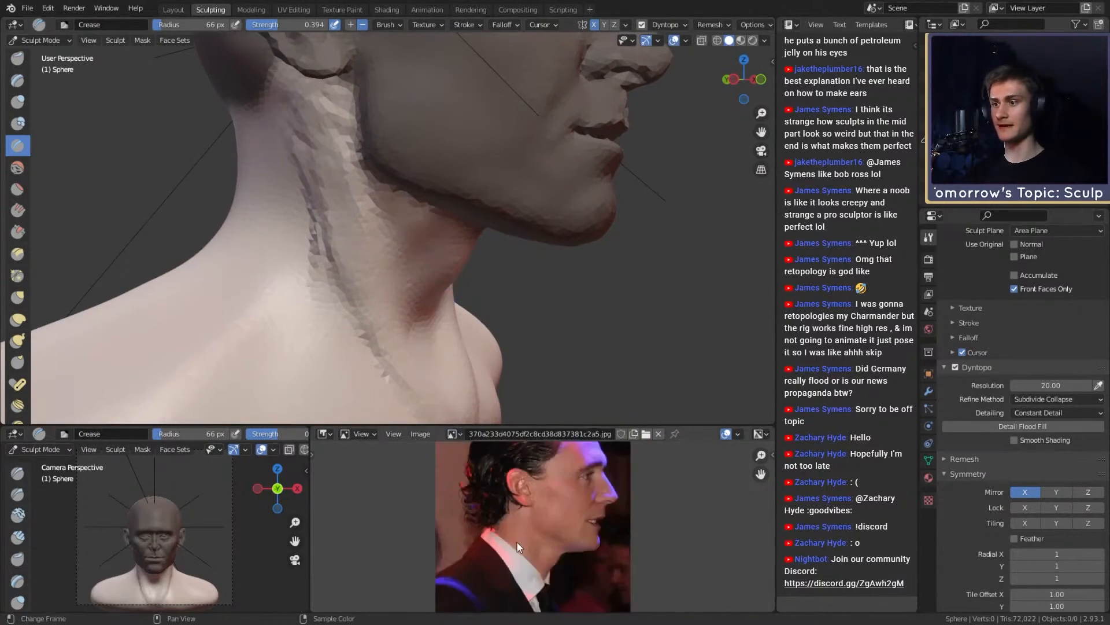
scroll(520, 543, down, 3)
scroll(538, 536, up, 3)
mouse_move(539, 536)
middle_down()
mouse_move(555, 558)
mouse_move(549, 524)
middle_up()
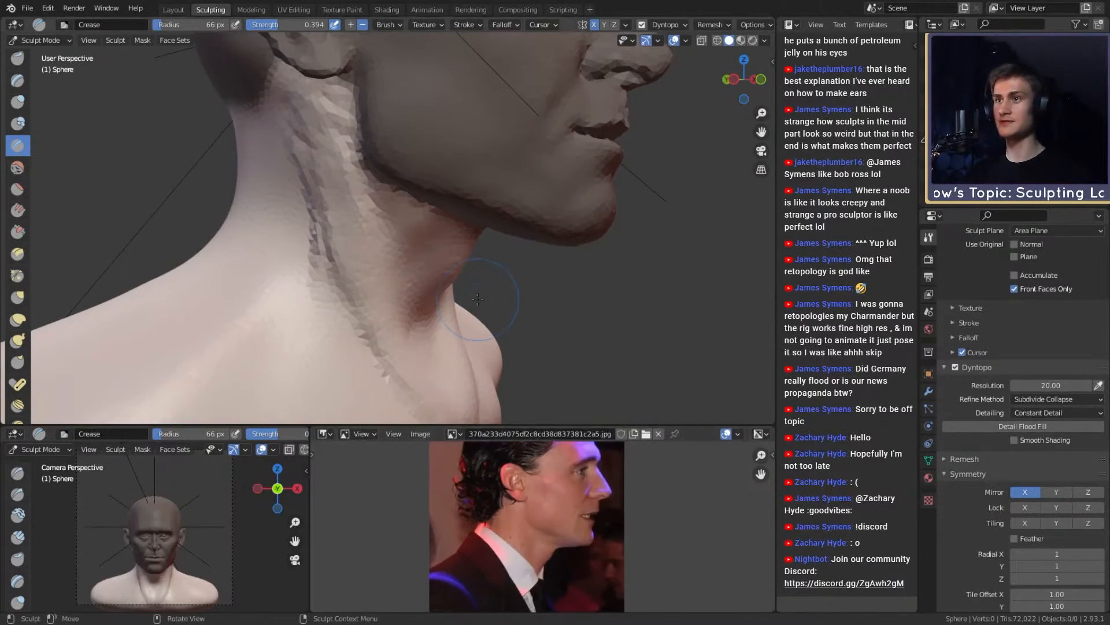
scroll(505, 272, down, 4)
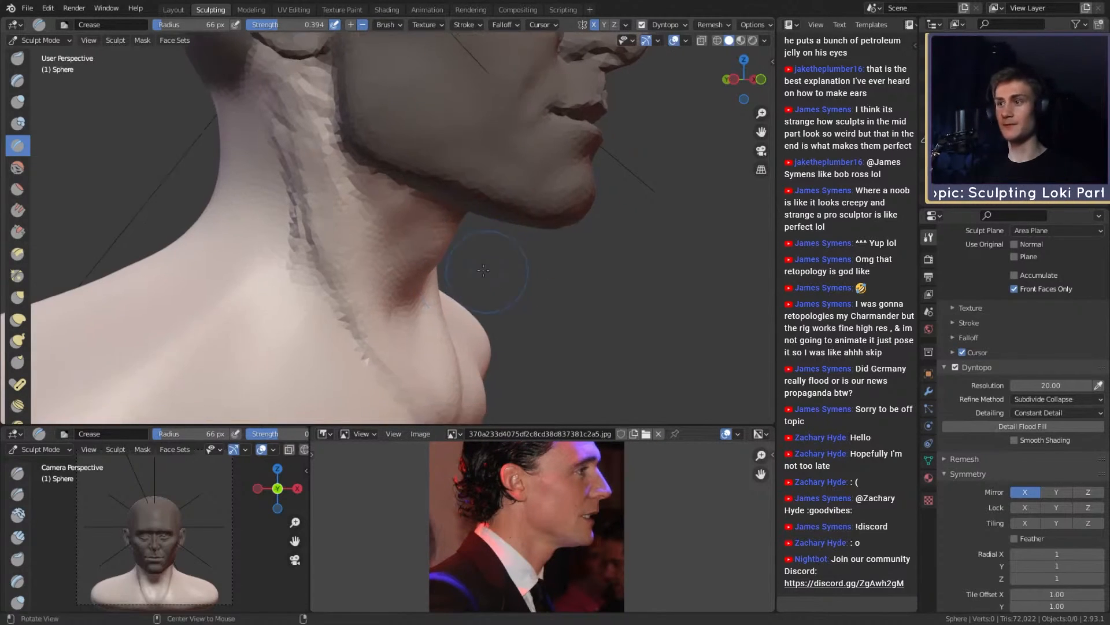
mouse_move(511, 284)
middle_down()
mouse_move(442, 251)
mouse_move(418, 217)
middle_up()
scroll(442, 250, up, 3)
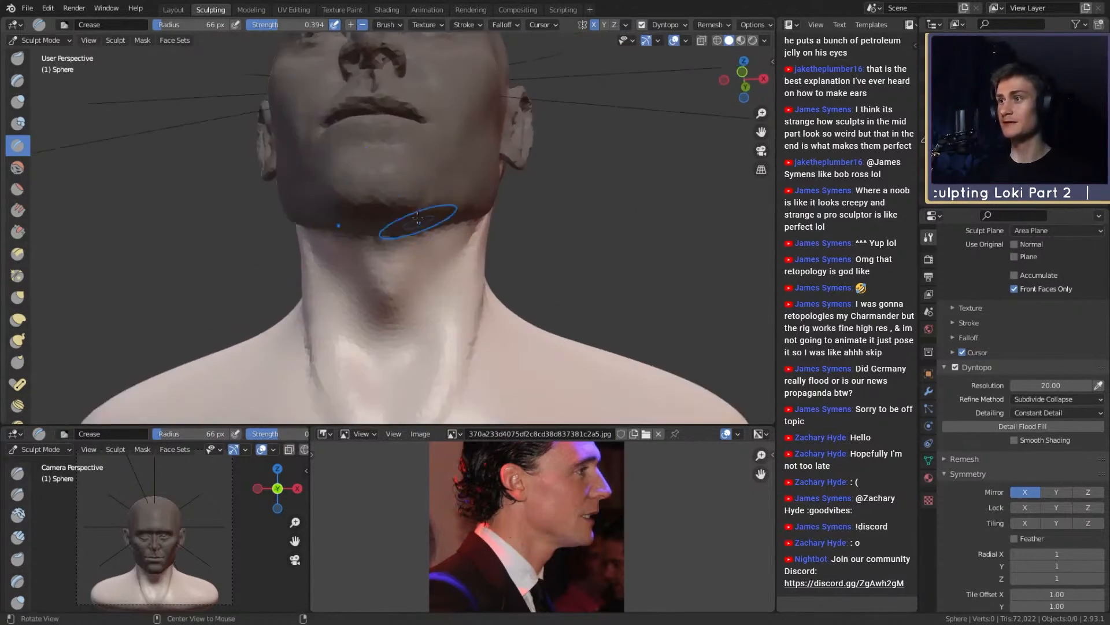
Step: Refine the outer edge of the neck muscles down to the chest with the Crease brush at radii of 99 and 28 px
middle_drag(385, 261, 444, 266)
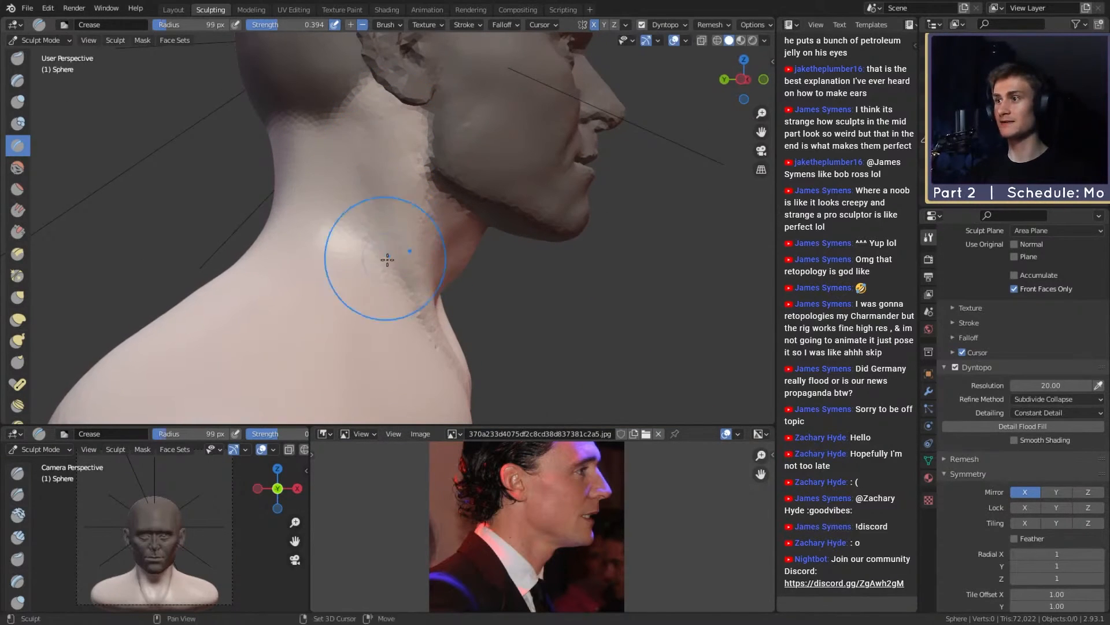
mouse_move(384, 255)
middle_down()
mouse_move(333, 259)
mouse_move(384, 275)
mouse_move(380, 240)
middle_up()
middle_drag(409, 281, 409, 269)
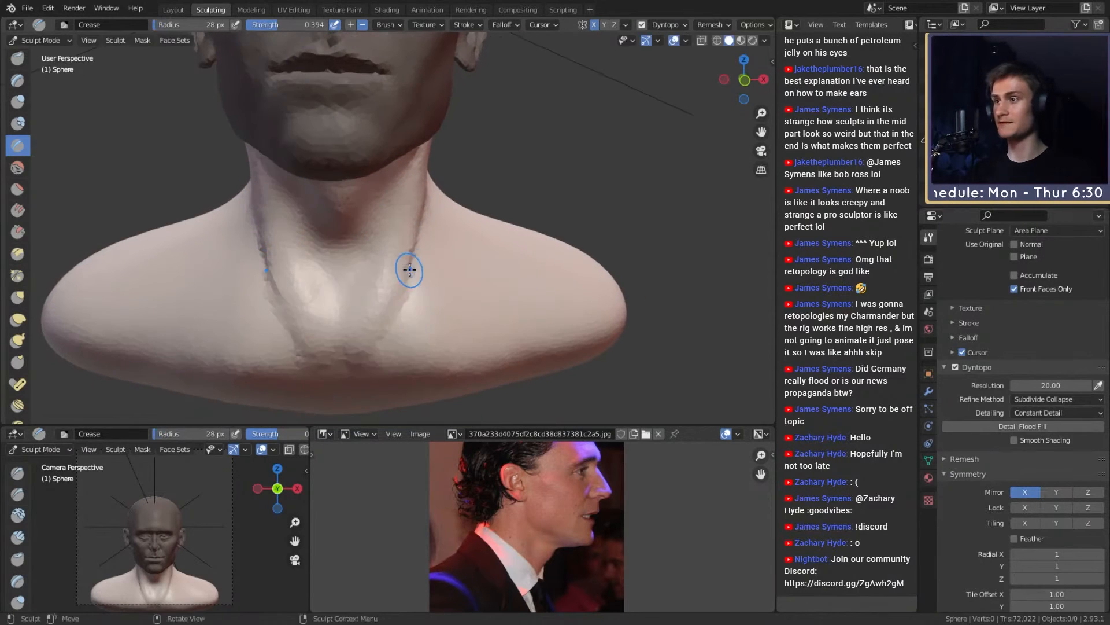
drag(408, 255, 386, 325)
middle_drag(427, 286, 394, 299)
key(f)
click(410, 300)
drag(409, 303, 407, 314)
Step: Sharpen the lower ends of the neck muscles around the pit of the neck with Crease at 46 and 36 px
mouse_move(398, 346)
middle_down()
mouse_move(411, 307)
mouse_move(399, 305)
mouse_move(459, 285)
mouse_move(420, 271)
mouse_move(387, 286)
middle_up()
key(f)
click(397, 305)
key(f)
click(377, 292)
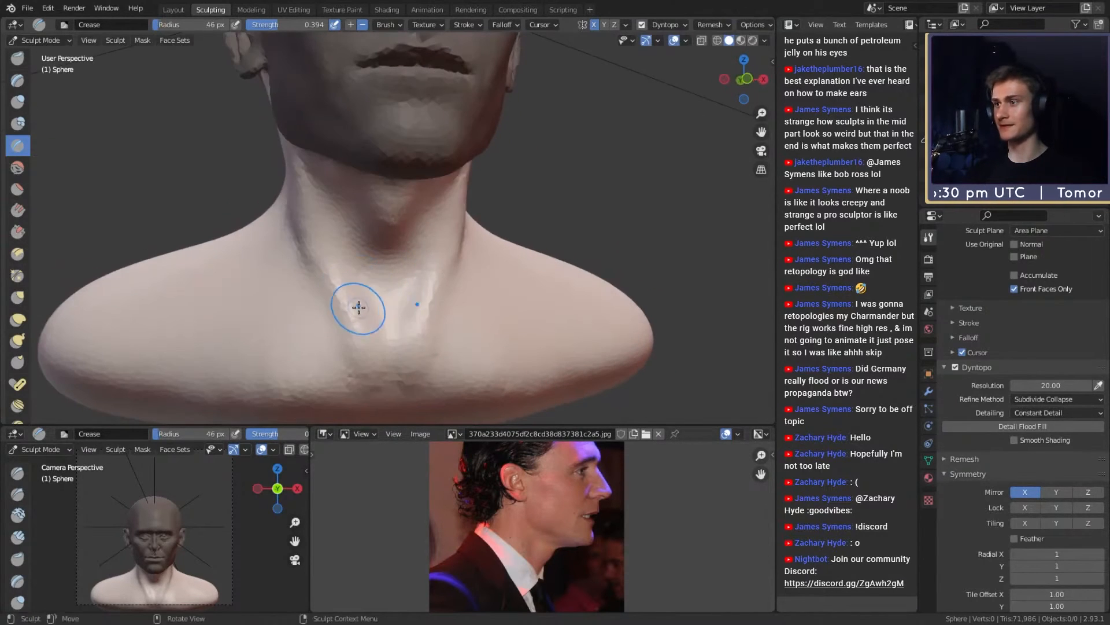
middle_drag(332, 231, 408, 307)
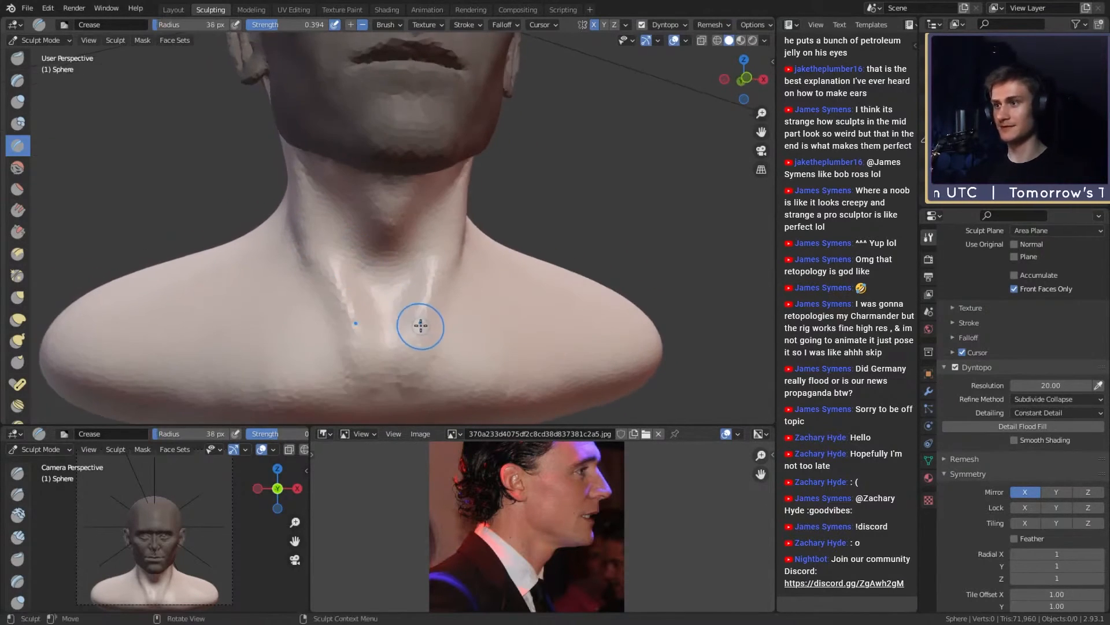
Step: Soften the outer edge of the neck muscle on the side of the neck with the Crease brush at about 107 px
middle_drag(468, 172, 403, 250)
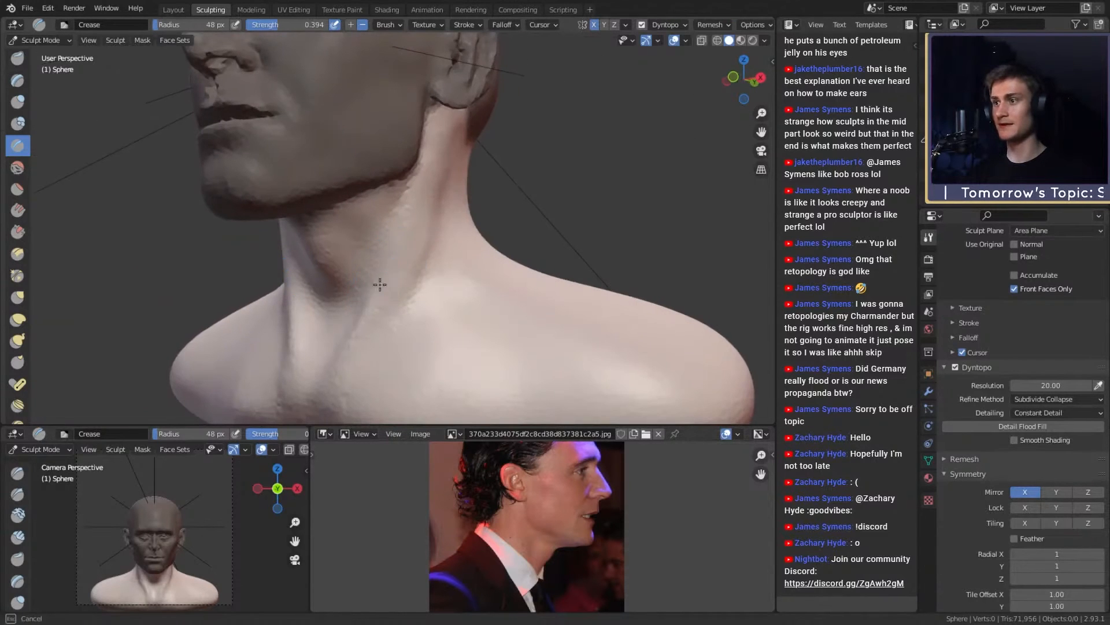
middle_drag(433, 216, 413, 222)
key(f)
click(412, 236)
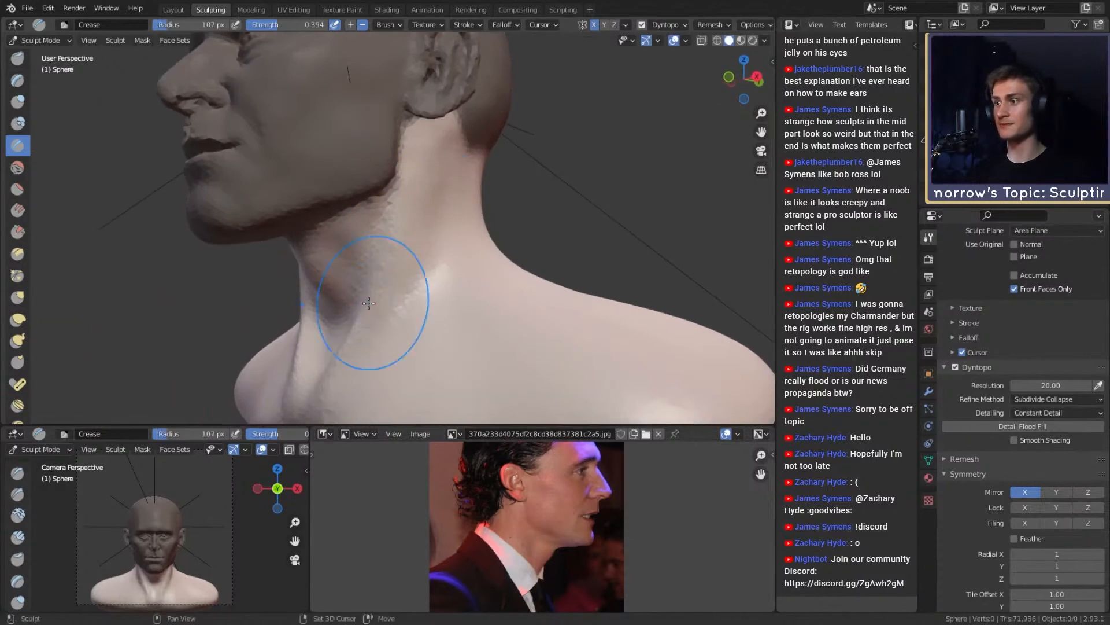
middle_drag(368, 303, 415, 299)
ctrl+alt+drag(381, 260, 433, 264)
mouse_move(432, 263)
ctrl+alt+mouse_down()
mouse_move(426, 208)
mouse_move(415, 237)
mouse_move(435, 226)
mouse_move(504, 250)
mouse_move(475, 278)
ctrl+alt+mouse_up()
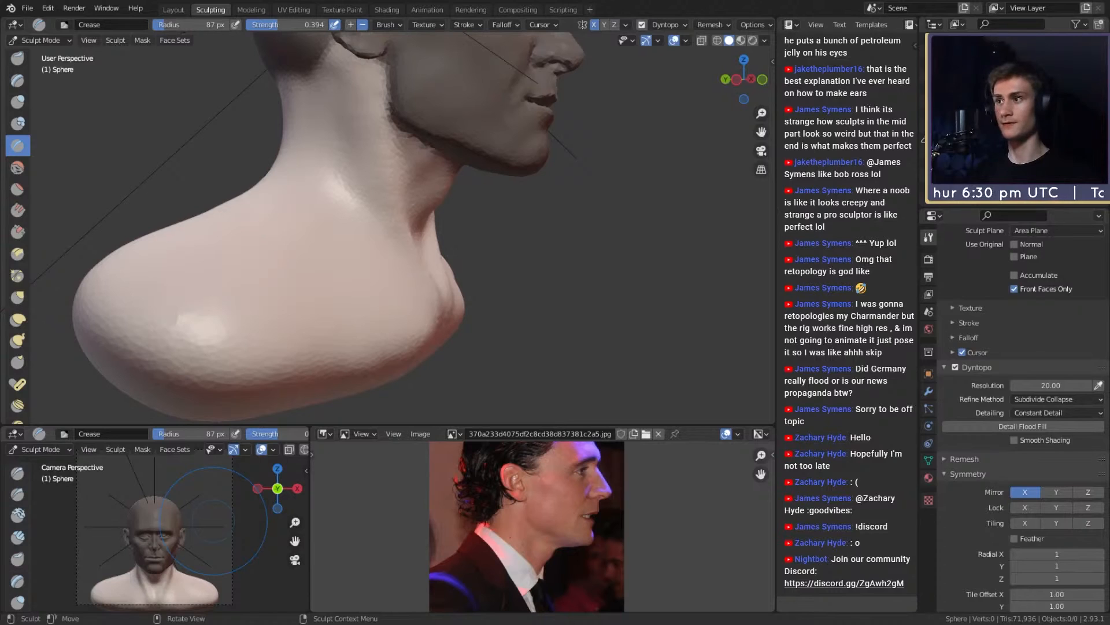
Step: Switch the reference to the front-facing bare-shouldered photo and examine its neck and collarbone area up close
drag(214, 520, 463, 523)
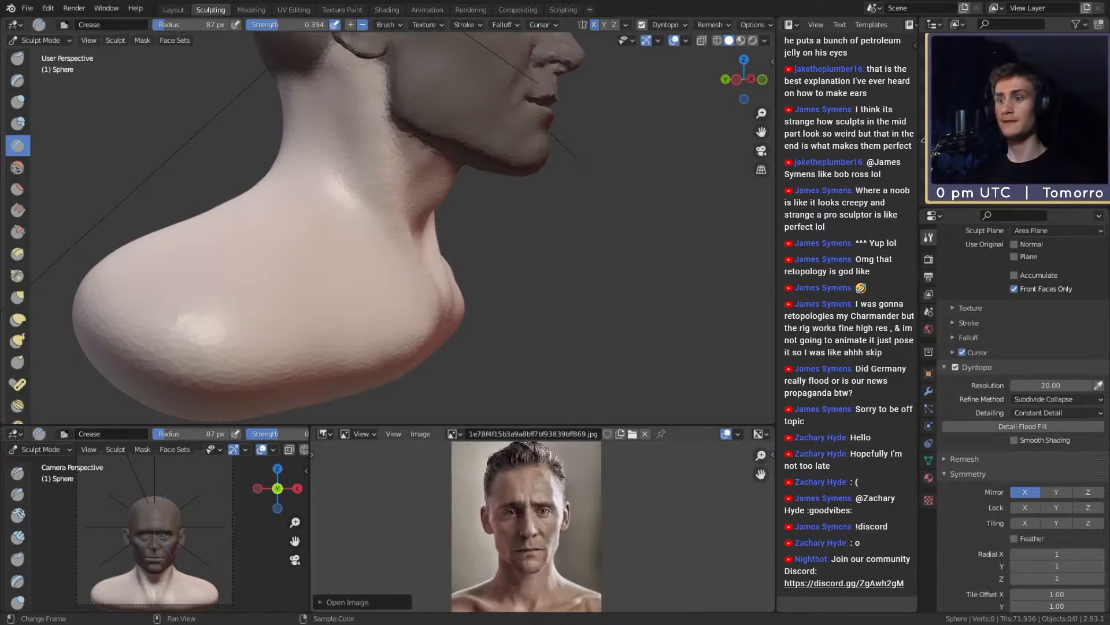
scroll(535, 558, up, 5)
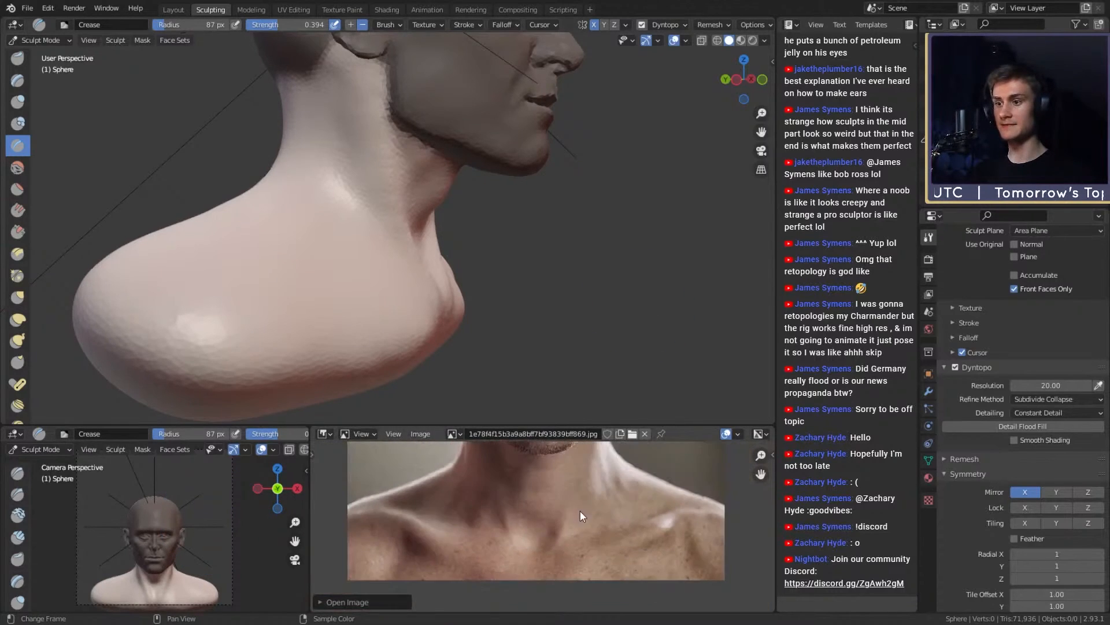
middle_drag(580, 511, 579, 525)
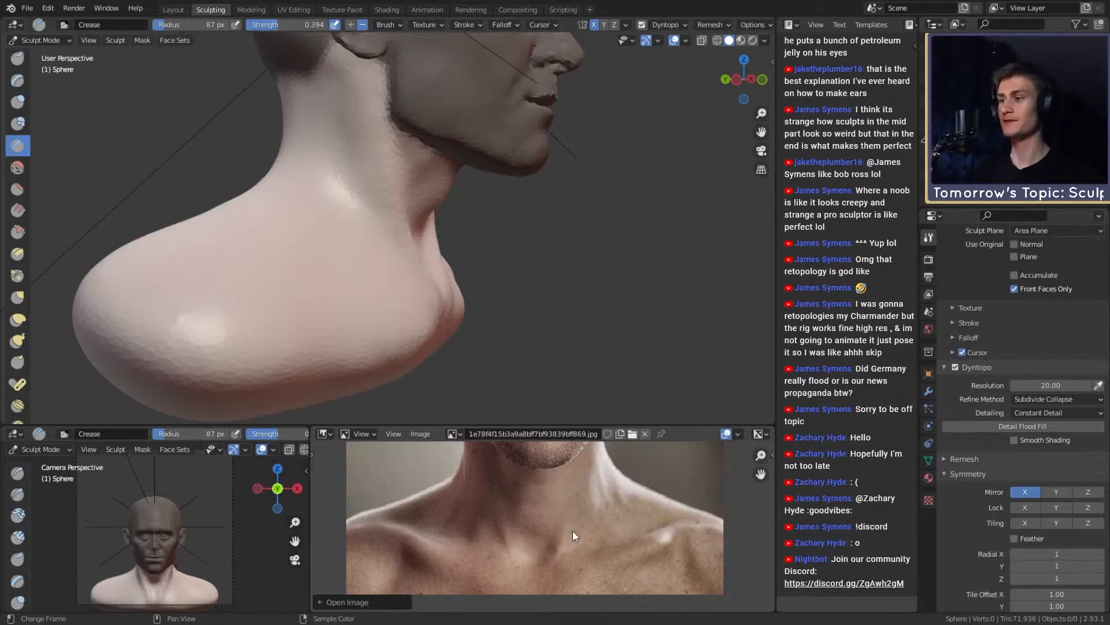
Step: Shape the front of the neck muscles from under the jaw toward the chest with Crease, starting at 124 px
middle_drag(509, 240, 409, 245)
scroll(409, 245, up, 2)
key(f)
click(430, 239)
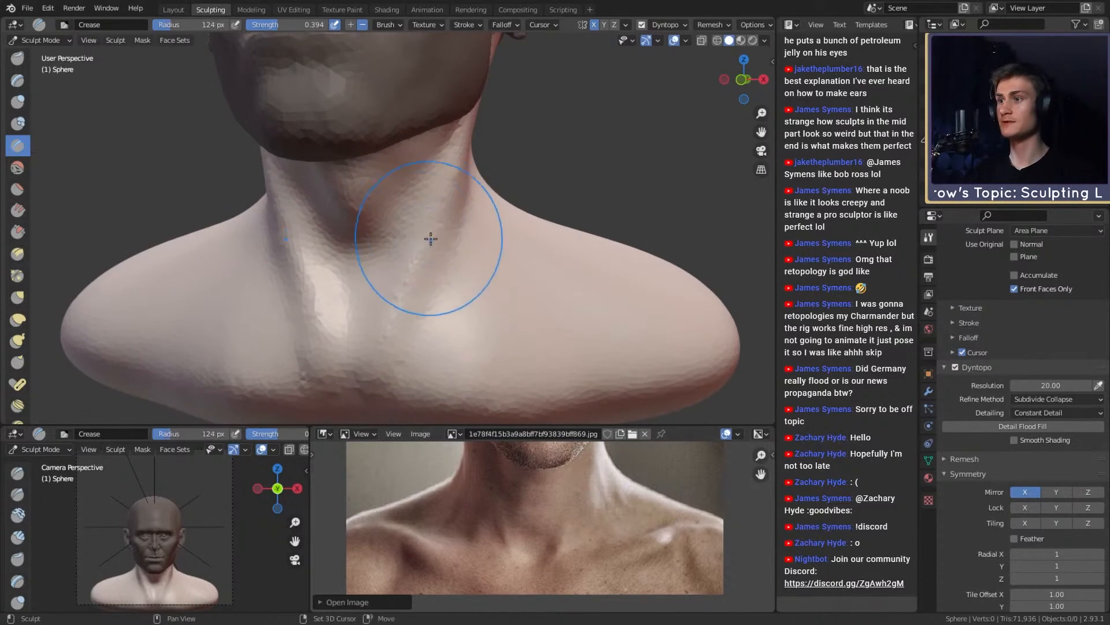
middle_drag(471, 218, 433, 222)
key(f)
click(425, 222)
drag(431, 205, 455, 147)
drag(422, 232, 370, 316)
drag(371, 312, 419, 241)
drag(421, 231, 439, 166)
drag(417, 258, 361, 315)
Step: Refine the inner edges of the neck muscles beside the throat with resized Crease strokes
mouse_move(364, 288)
middle_down()
mouse_move(424, 283)
mouse_move(401, 240)
middle_up()
key(f)
click(376, 252)
key(f)
click(387, 235)
drag(388, 191, 364, 242)
shift+middle_drag(392, 188, 401, 225)
key(f)
click(398, 225)
drag(400, 225, 411, 188)
shift+middle_drag(411, 179, 409, 218)
mouse_move(406, 223)
mouse_down()
mouse_move(392, 273)
mouse_move(407, 268)
mouse_move(423, 223)
mouse_up()
Step: Define the outer edges of the neck muscles where they meet the shoulders using several Crease strokes
key(f)
click(441, 266)
shift+middle_drag(451, 271, 443, 274)
key(f)
click(437, 267)
mouse_move(474, 223)
mouse_down()
mouse_move(423, 296)
mouse_move(480, 234)
mouse_move(452, 265)
mouse_up()
middle_drag(486, 250, 474, 261)
drag(494, 281, 441, 290)
drag(458, 265, 434, 285)
drag(471, 239, 443, 274)
middle_drag(473, 227, 468, 240)
key(f)
click(461, 270)
drag(452, 280, 463, 250)
mouse_move(485, 227)
mouse_down()
mouse_move(430, 296)
mouse_move(481, 260)
mouse_move(431, 301)
mouse_move(446, 216)
mouse_up()
Step: Crease along the full length of the neck muscles down to their lower ends at the upper chest
key(f)
click(511, 254)
shift+middle_drag(438, 214, 452, 253)
key(f)
click(461, 251)
mouse_move(403, 300)
mouse_down()
mouse_move(469, 158)
mouse_move(389, 302)
mouse_up()
drag(443, 165, 384, 317)
shift+middle_drag(402, 273, 409, 268)
drag(451, 230, 363, 335)
Step: Shape the pit of the neck with the Crease brush at 55 px, and enlarge the brush to 77 px
shift+middle_drag(362, 335, 392, 292)
key(f)
click(401, 294)
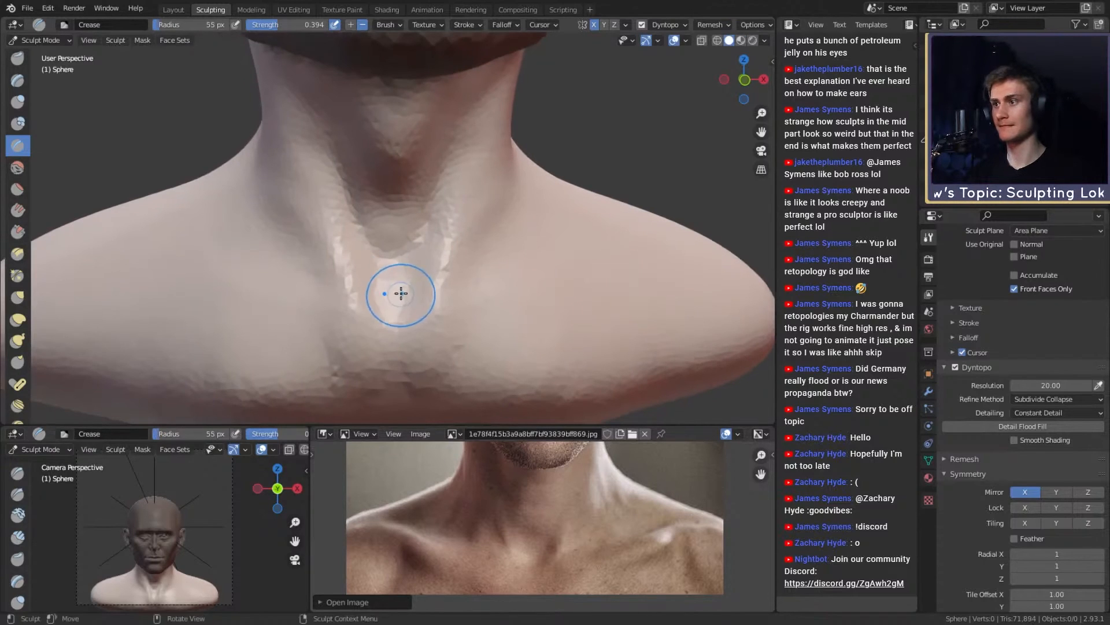
mouse_move(401, 294)
mouse_down()
mouse_move(406, 307)
mouse_move(362, 370)
mouse_up()
key(f)
click(432, 317)
scroll(445, 243, down, 4)
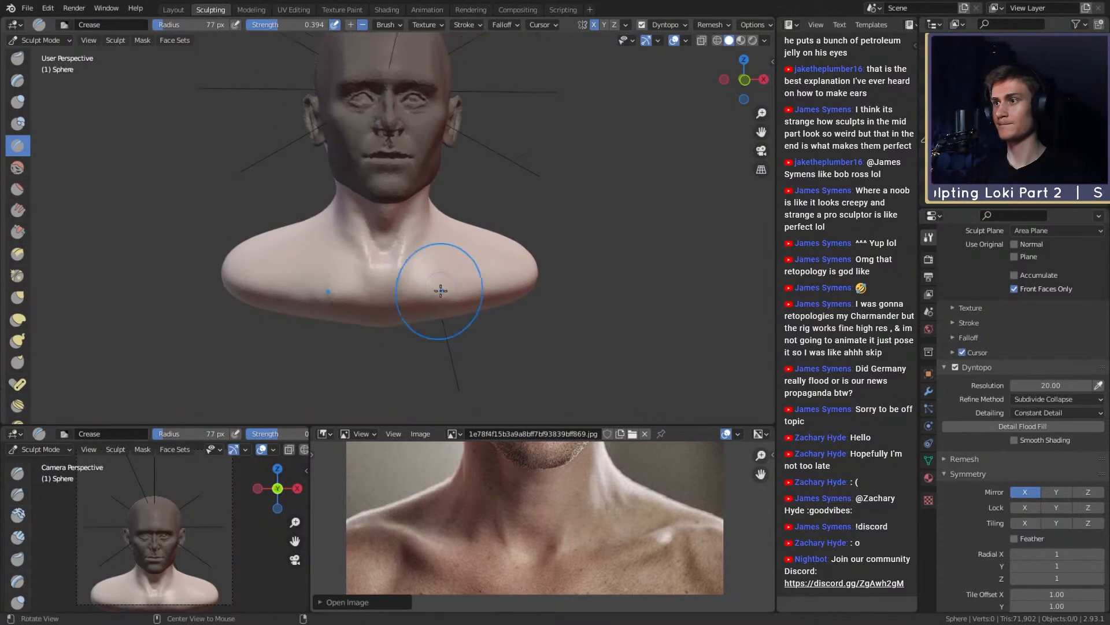
Step: Switch the reference to the profile photo 370a233d4075df2c8cd38d837381c2a5.jpg and compare its throat and jawline with the bust
mouse_move(442, 288)
middle_down()
mouse_move(444, 265)
mouse_move(370, 255)
mouse_move(476, 255)
mouse_move(555, 231)
middle_up()
scroll(555, 232, up, 5)
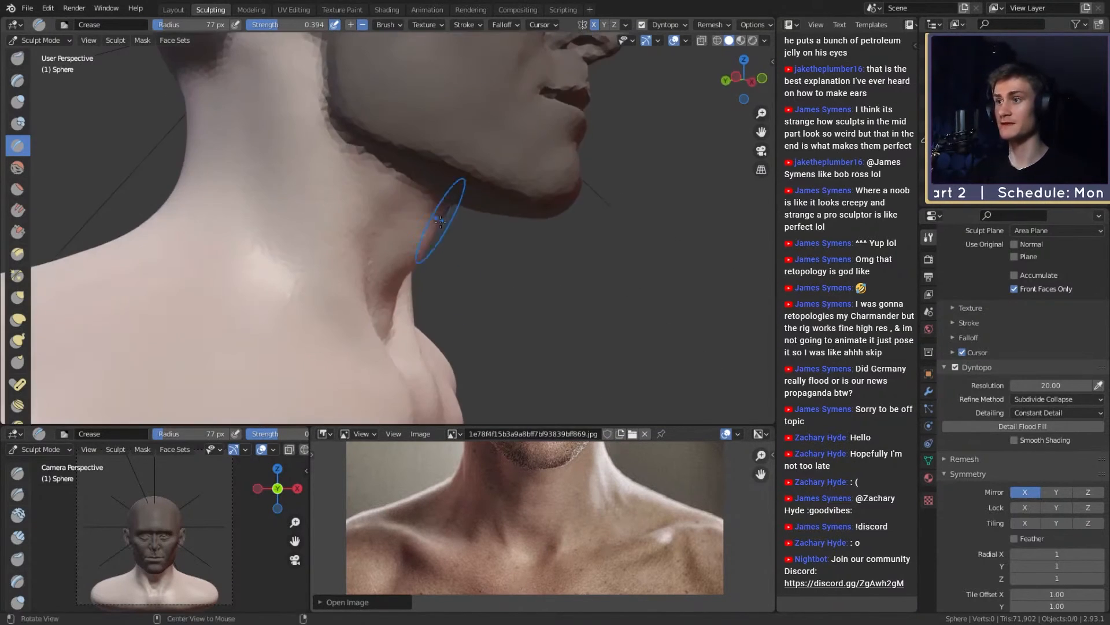
click(452, 433)
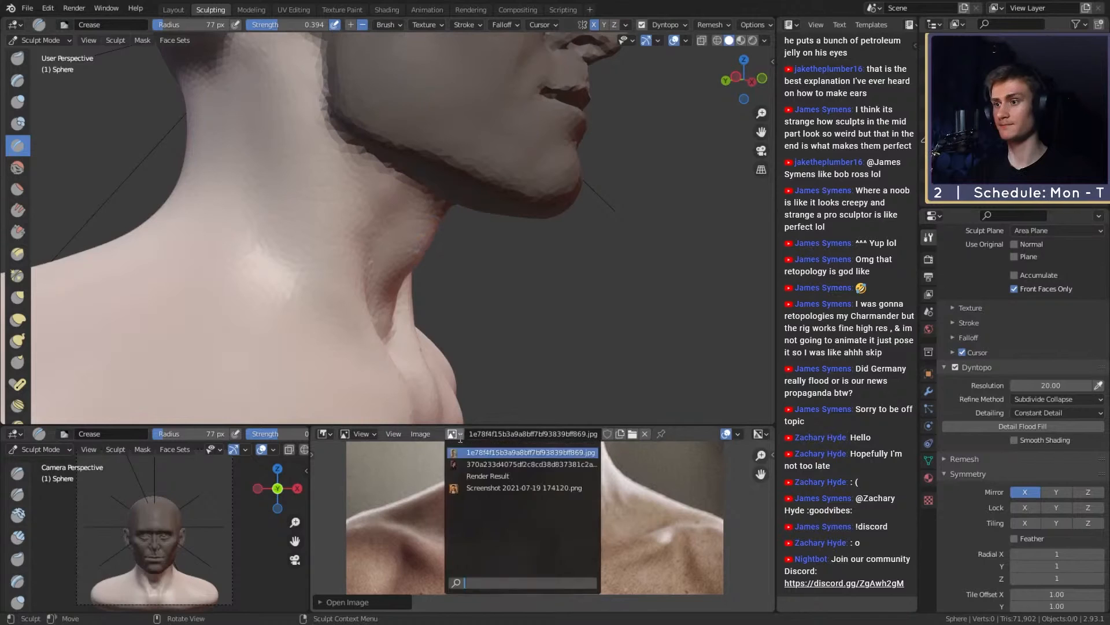
click(498, 464)
middle_drag(497, 498, 474, 571)
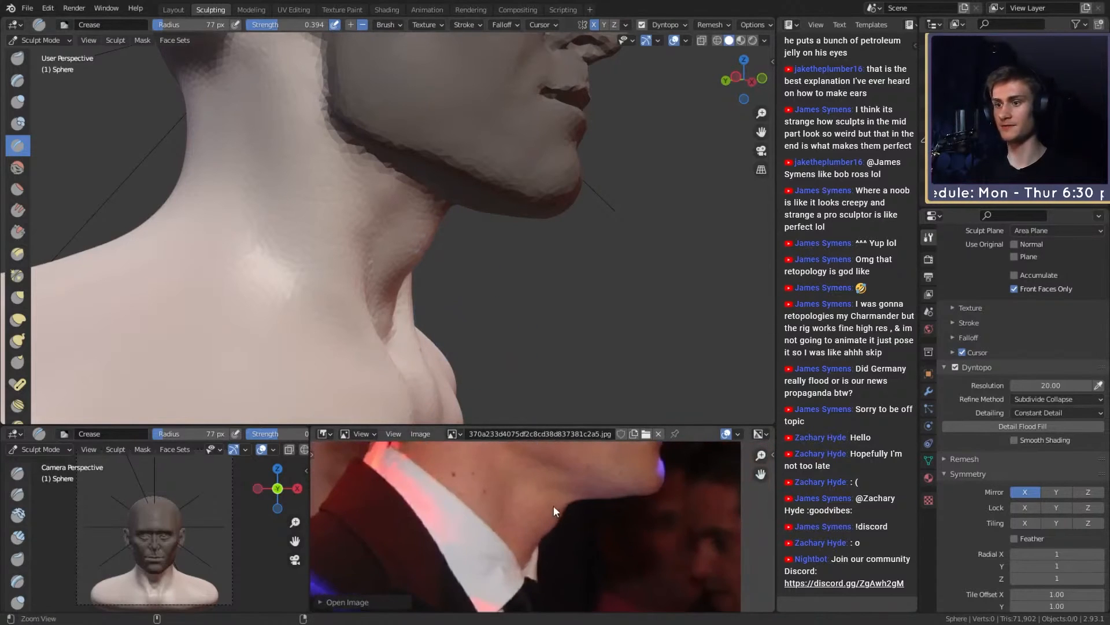
scroll(549, 506, down, 2)
middle_drag(508, 296, 471, 261)
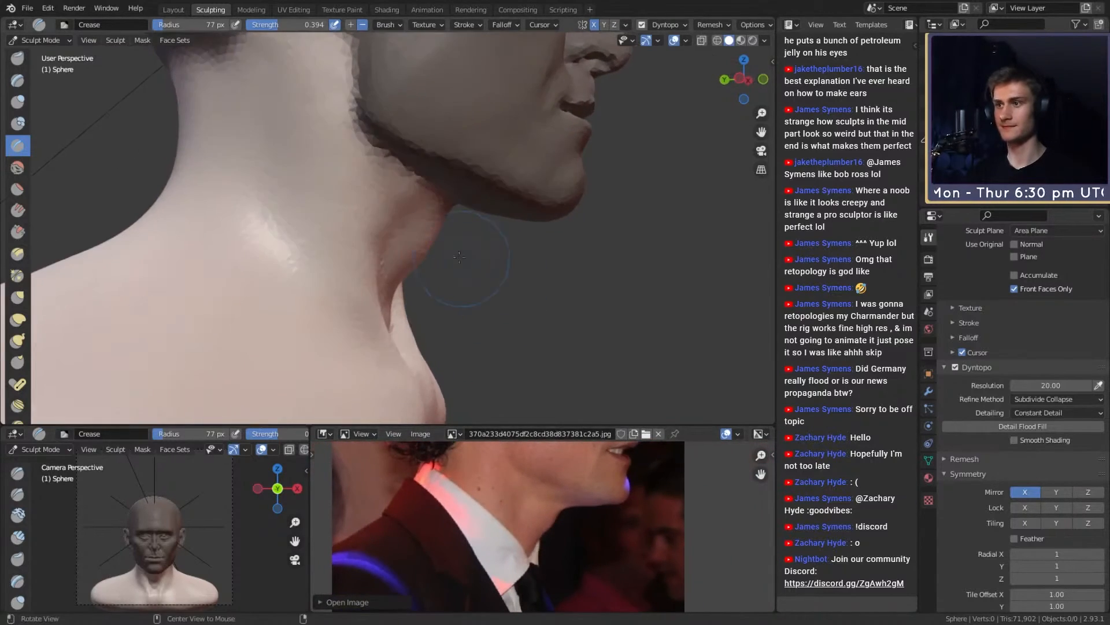
ctrl+middle_drag(489, 222, 409, 292)
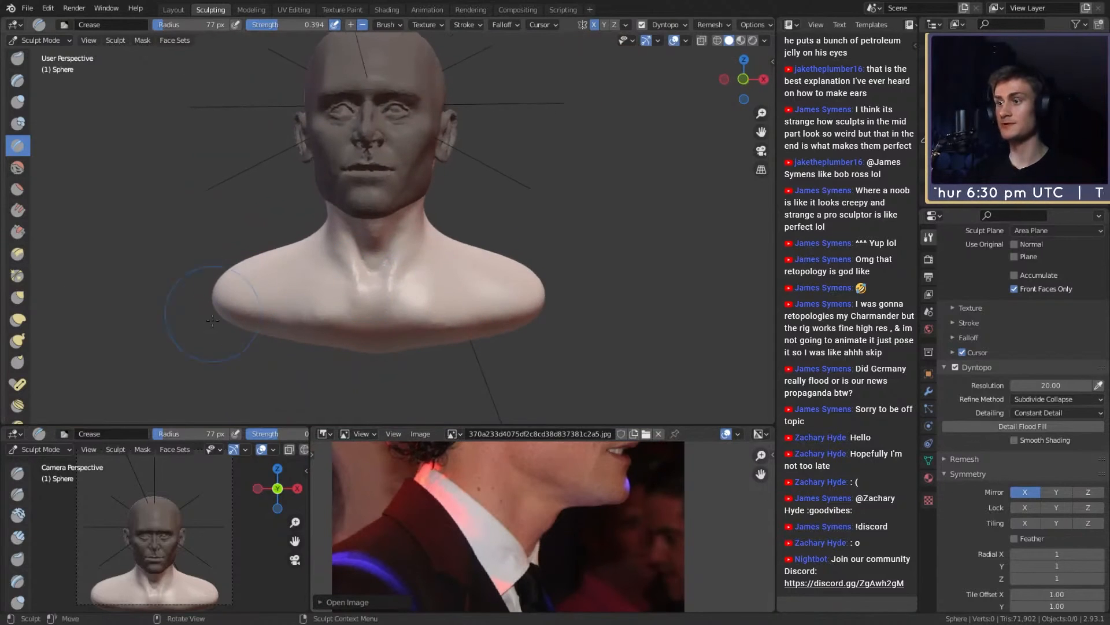
Step: Return the reference to the front-facing photo and compare its neck and shoulder line with the bust
click(459, 432)
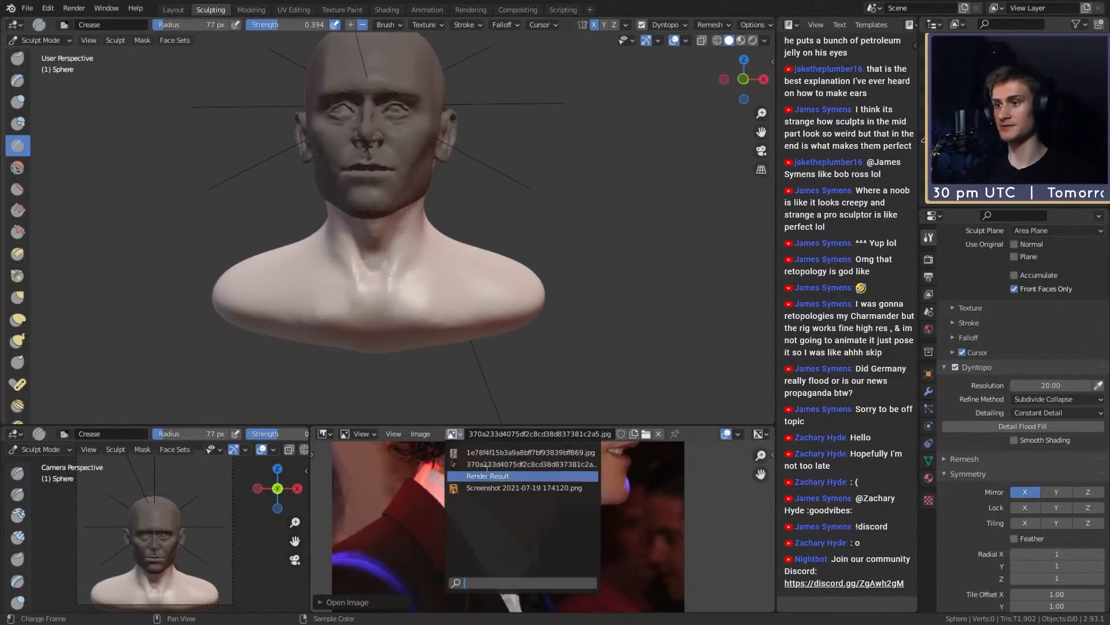
click(491, 457)
mouse_move(524, 546)
middle_down()
mouse_move(512, 487)
mouse_move(511, 538)
middle_up()
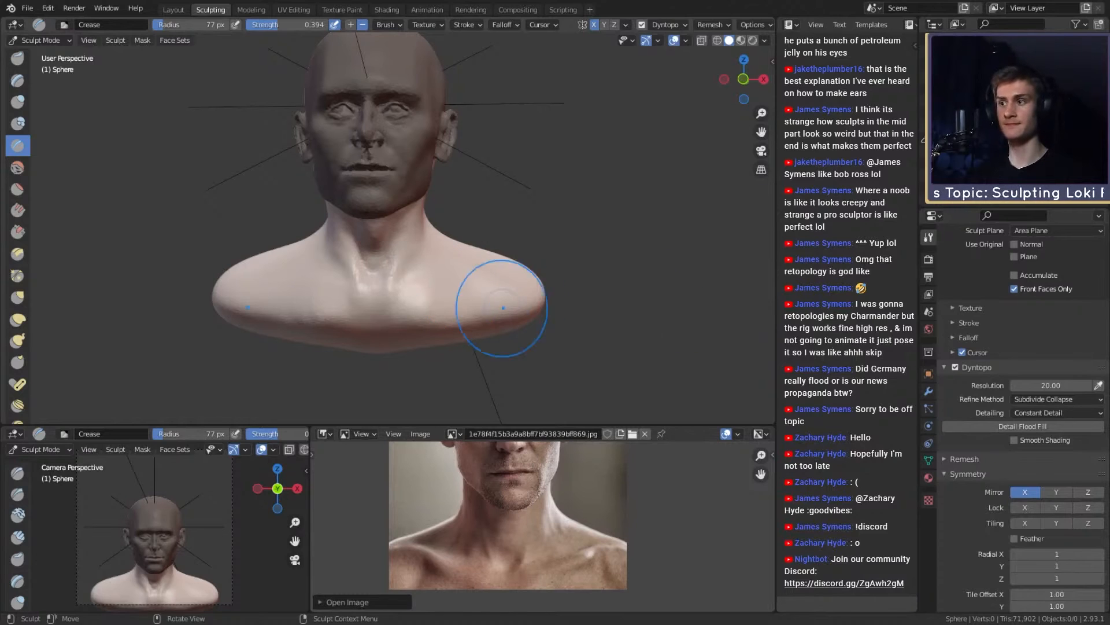
middle_drag(599, 280, 611, 280)
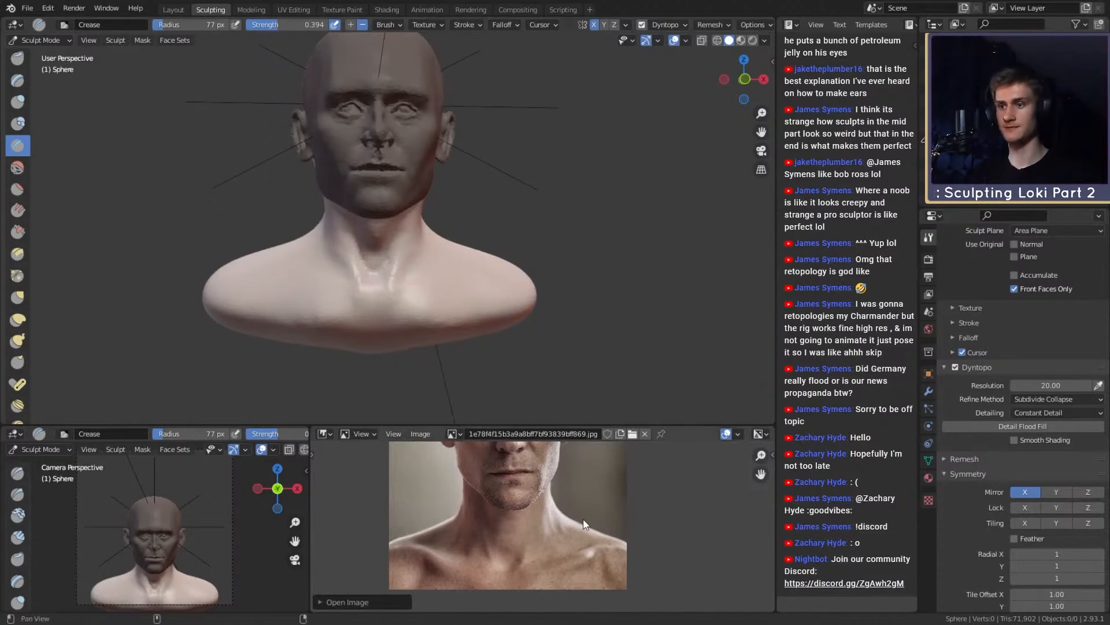
middle_drag(734, 486, 736, 493)
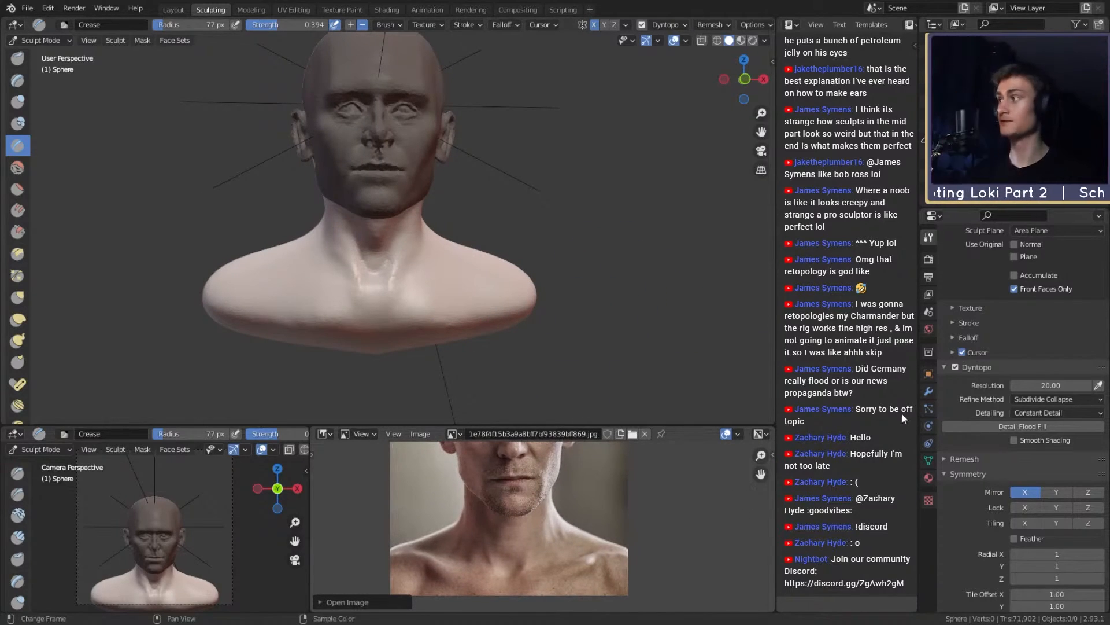
Step: Choose Clay Strips for the bust and put the reference image in Paint mode with a 7 px brush radius
mouse_move(505, 261)
middle_down()
mouse_move(433, 242)
mouse_move(484, 255)
mouse_move(451, 327)
mouse_move(470, 273)
mouse_move(482, 284)
middle_up()
key(c)
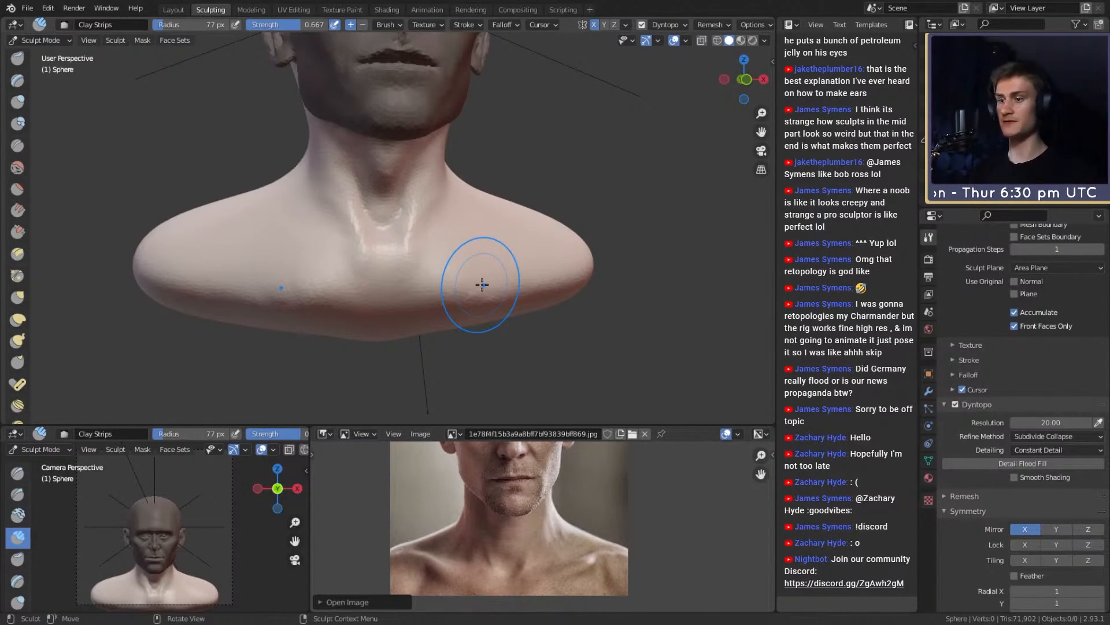
middle_drag(545, 483, 515, 482)
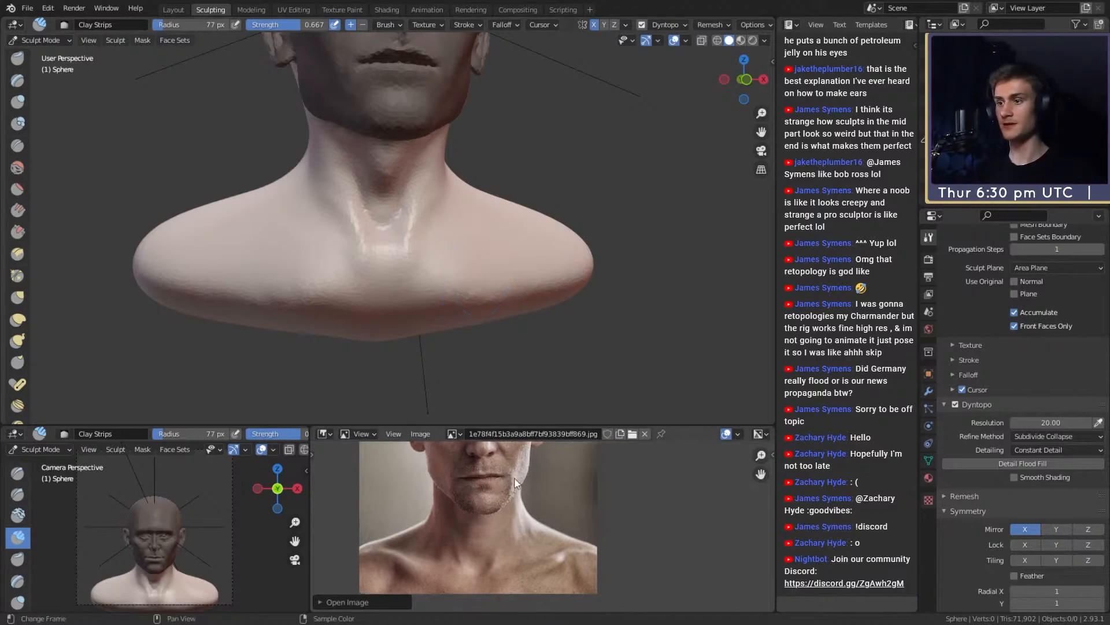
click(362, 433)
click(364, 479)
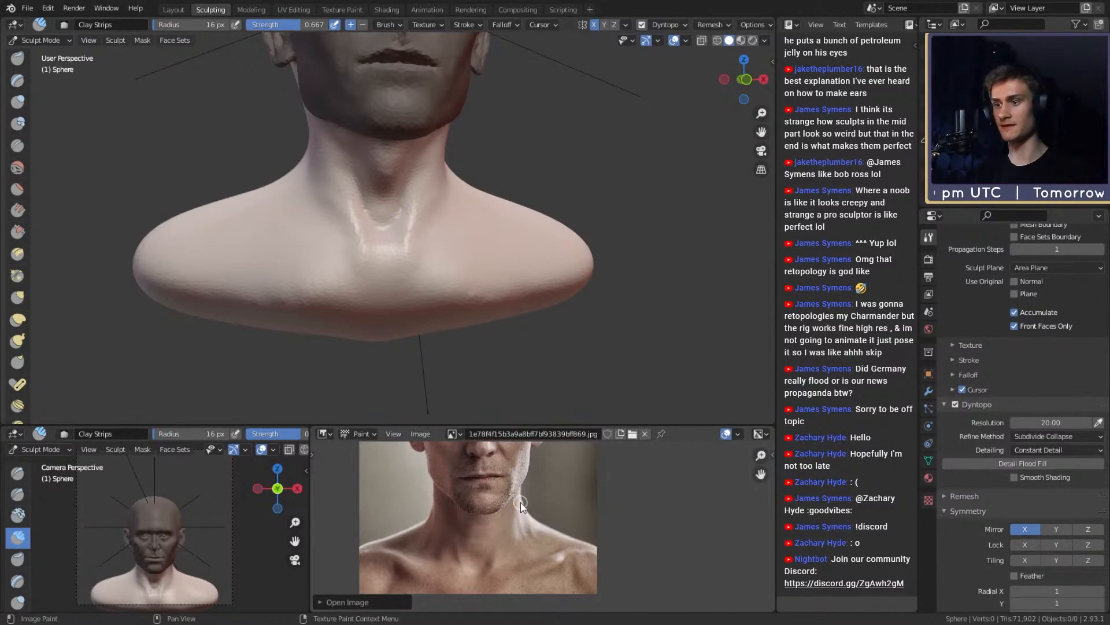
key(f)
click(521, 499)
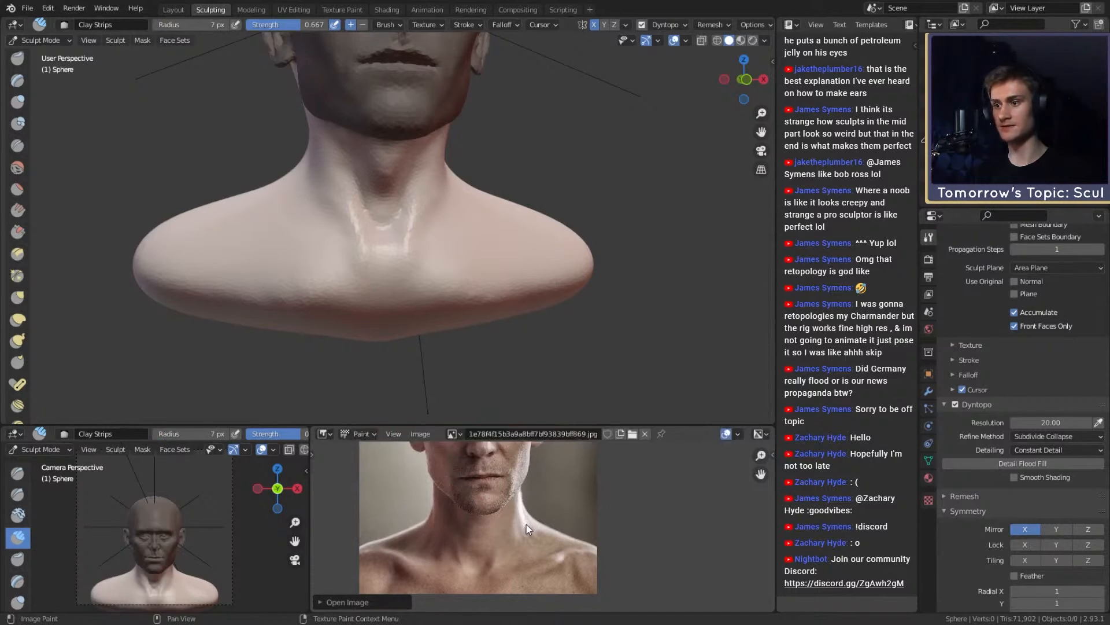
Step: Paint white guide lines over the trapezius, neck muscles and throat on the front reference photo
drag(547, 551, 574, 539)
middle_drag(574, 540, 526, 518)
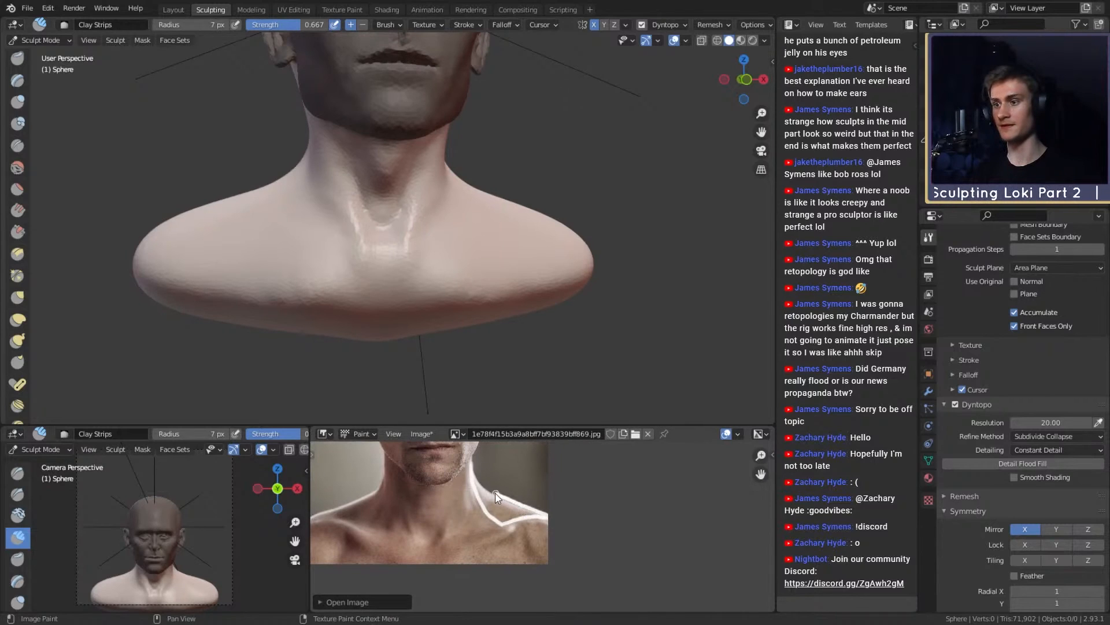
middle_drag(479, 480, 515, 478)
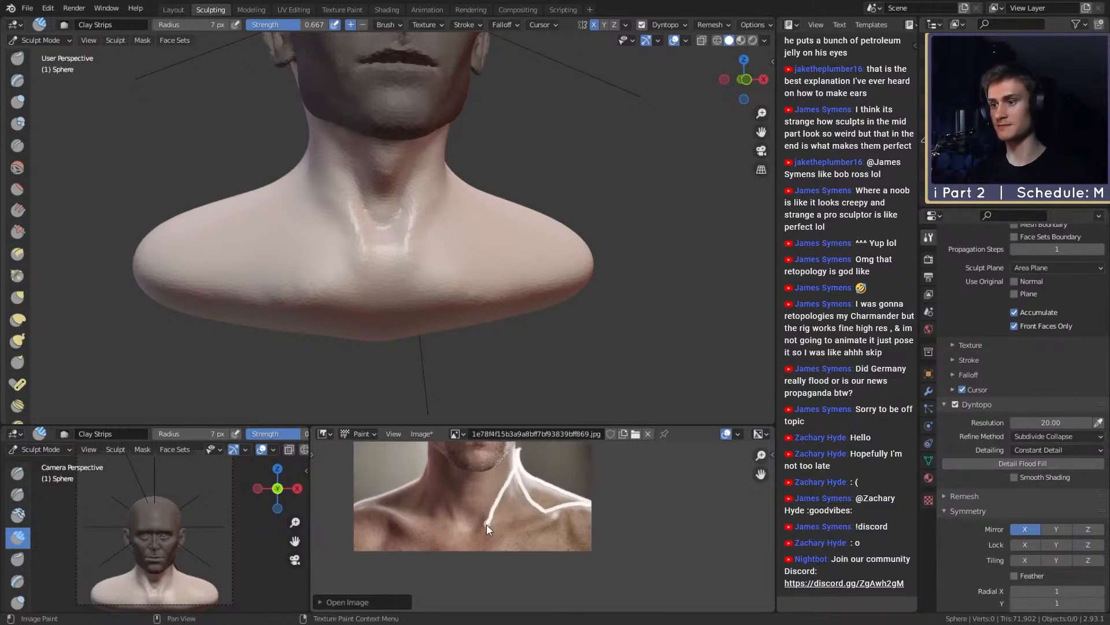
mouse_move(484, 501)
mouse_down()
mouse_move(496, 485)
mouse_move(451, 462)
mouse_up()
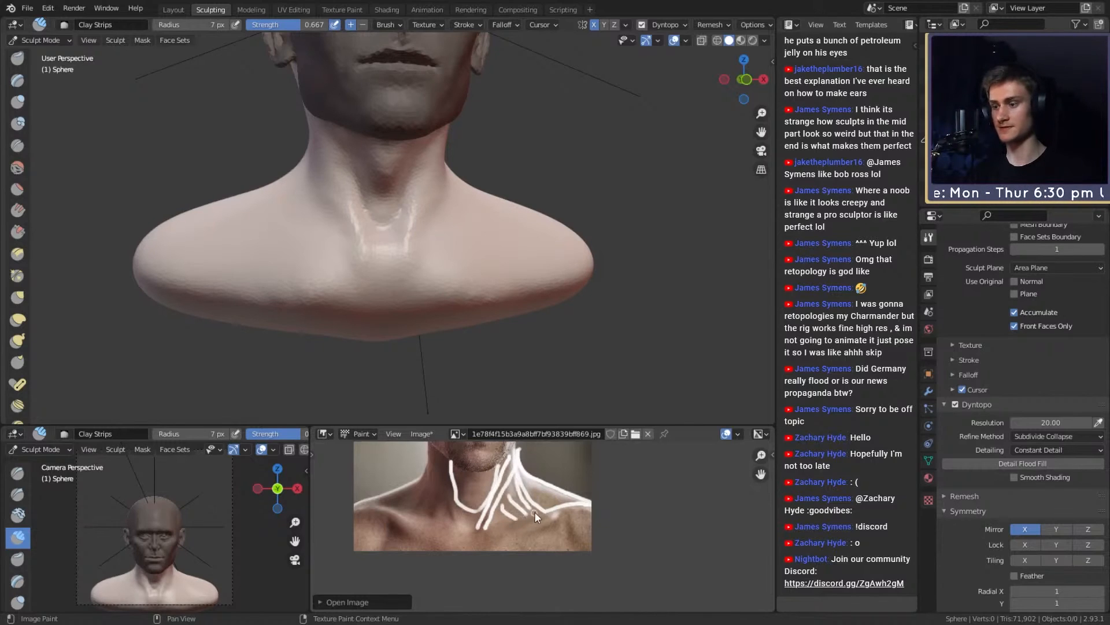
Step: Undo the last three guide strokes and paint the collarbone line outward from the pit of the neck
key(ctrl+z)
key(ctrl+z)
key(ctrl+z)
drag(485, 531, 511, 523)
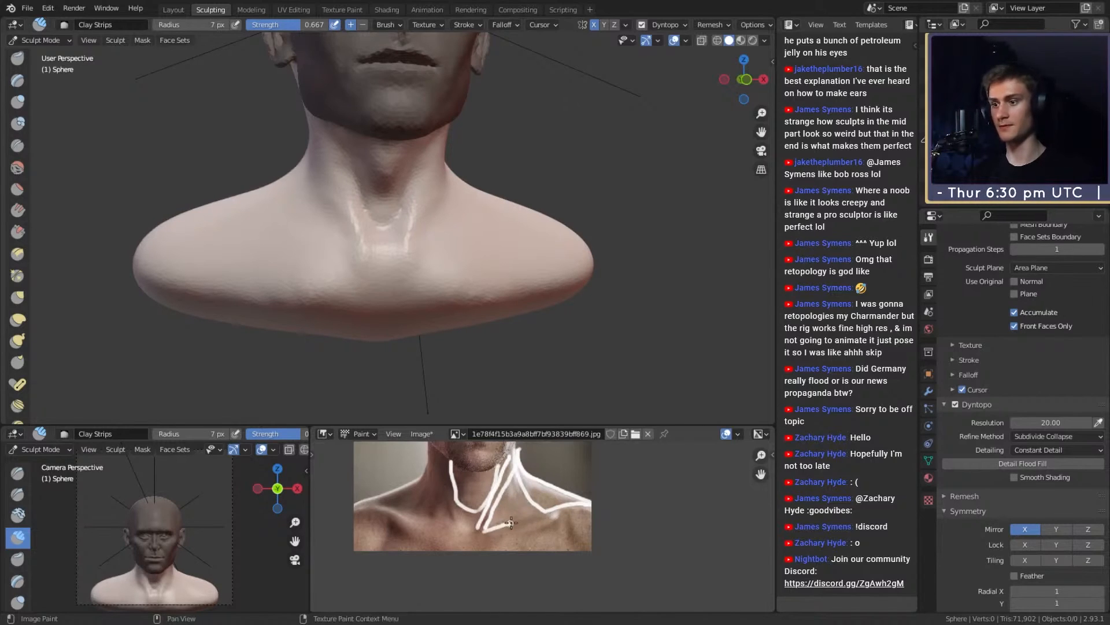
Step: Start the inner ends of the collarbones beside the pit of the neck with Clay Strips at 21 px
middle_drag(532, 263, 471, 286)
scroll(466, 279, up, 1)
mouse_move(518, 245)
middle_down()
mouse_move(460, 284)
mouse_move(428, 268)
mouse_move(436, 288)
mouse_move(424, 262)
middle_up()
scroll(428, 266, up, 1)
key(f)
click(418, 262)
scroll(399, 274, up, 1)
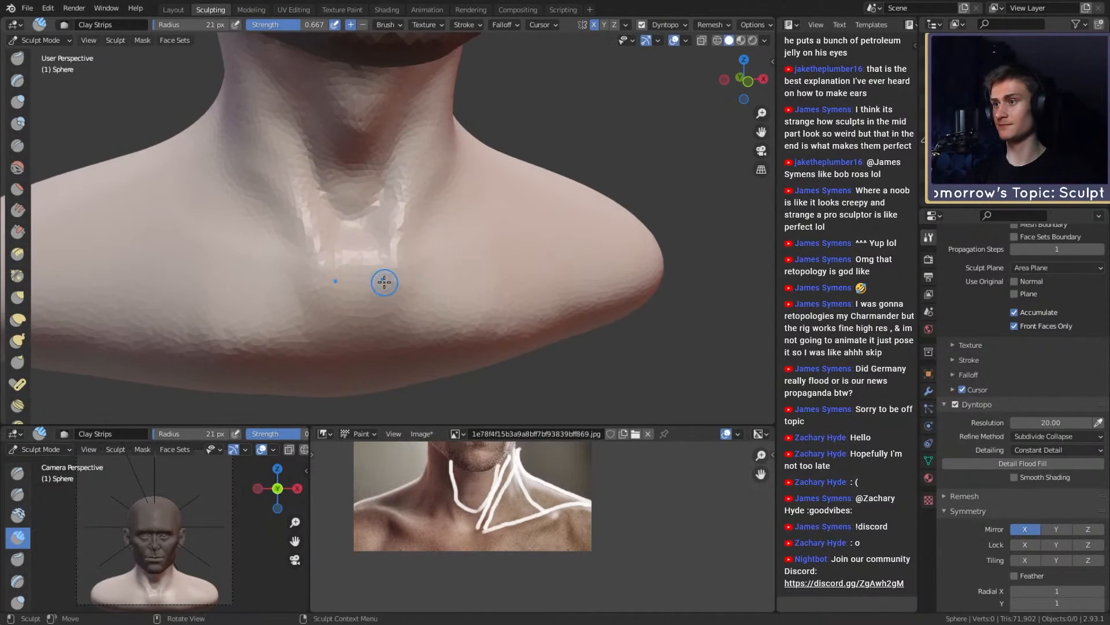
mouse_move(375, 254)
mouse_down()
mouse_move(357, 263)
mouse_move(360, 251)
mouse_up()
mouse_move(392, 291)
alt+mouse_down()
mouse_move(411, 280)
mouse_move(400, 285)
alt+mouse_up()
Step: Build the collarbone ridges out toward the shoulders with Clay Strips at 30 px, with a groove beneath them
key(bracketleft)
key(bracketleft)
key(f)
mouse_move(473, 295)
alt+mouse_down()
mouse_move(455, 296)
mouse_move(476, 267)
alt+mouse_up()
click(451, 295)
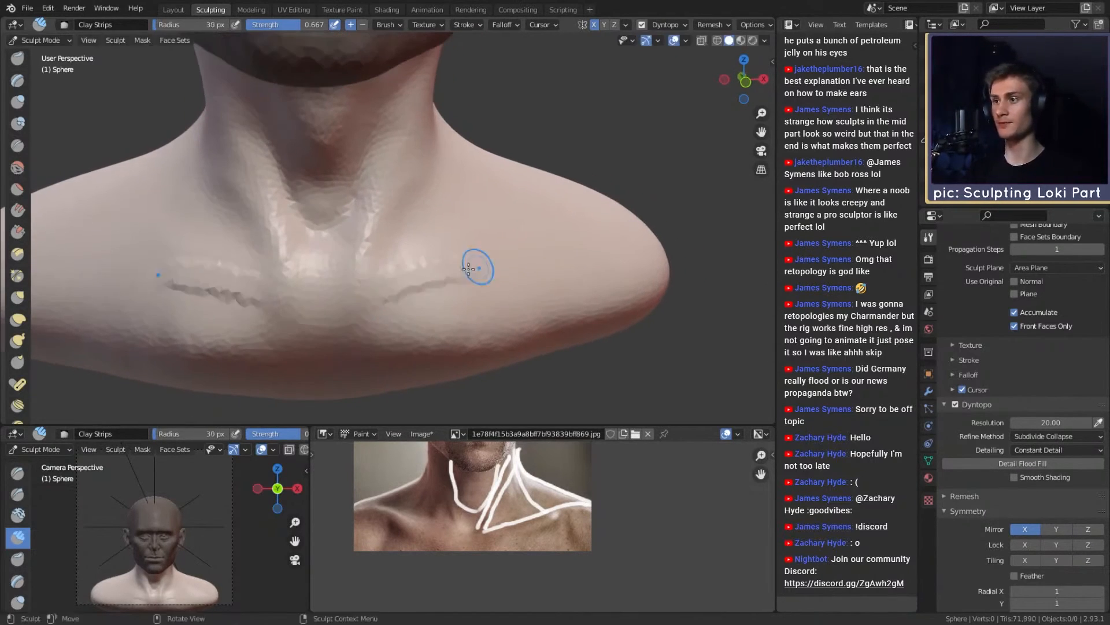
mouse_move(399, 294)
mouse_down()
mouse_move(538, 255)
mouse_move(553, 239)
mouse_move(486, 270)
mouse_move(567, 245)
mouse_up()
mouse_move(509, 273)
mouse_down()
mouse_move(584, 248)
mouse_move(471, 275)
mouse_up()
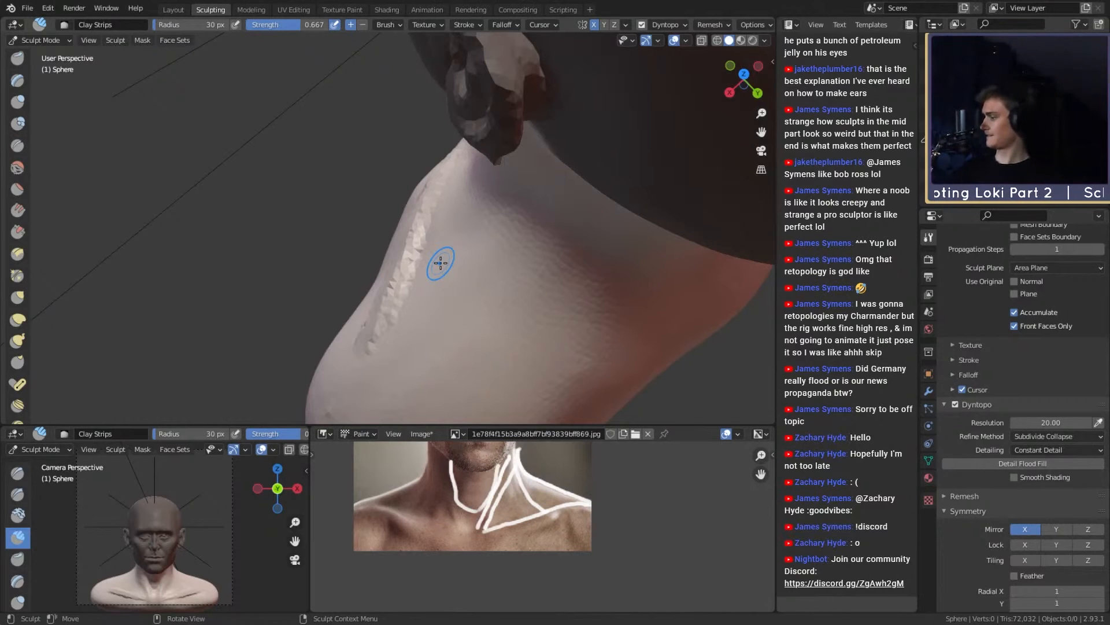
Step: Extend the outer part of the collarbone ridge toward the shoulder with Clay Strips, starting at 15 px
mouse_move(474, 283)
middle_down()
mouse_move(414, 265)
mouse_move(466, 275)
mouse_move(470, 300)
mouse_move(402, 322)
mouse_move(556, 191)
middle_up()
scroll(414, 265, down, 6)
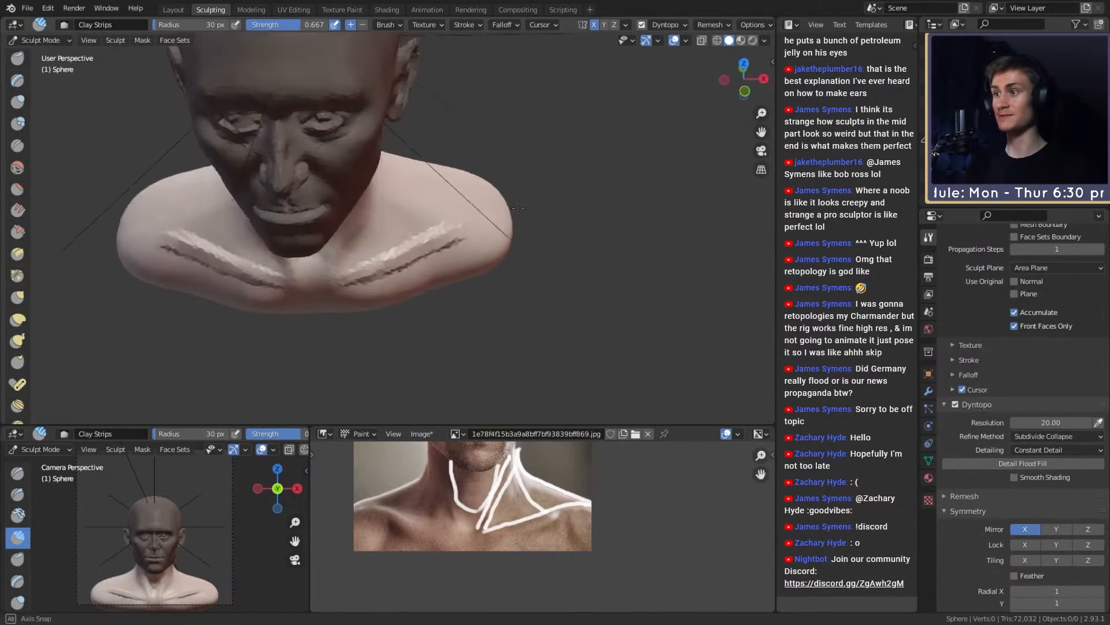
scroll(460, 237, up, 3)
middle_drag(461, 237, 362, 218)
key(f)
click(428, 240)
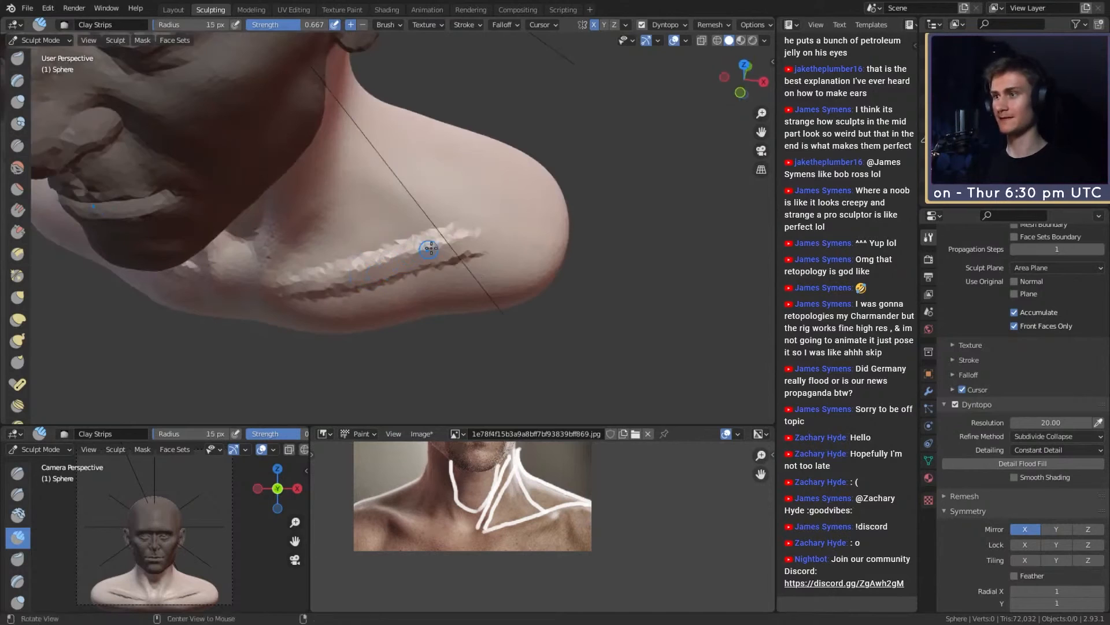
middle_drag(428, 240, 416, 240)
drag(502, 215, 511, 214)
middle_drag(512, 214, 435, 231)
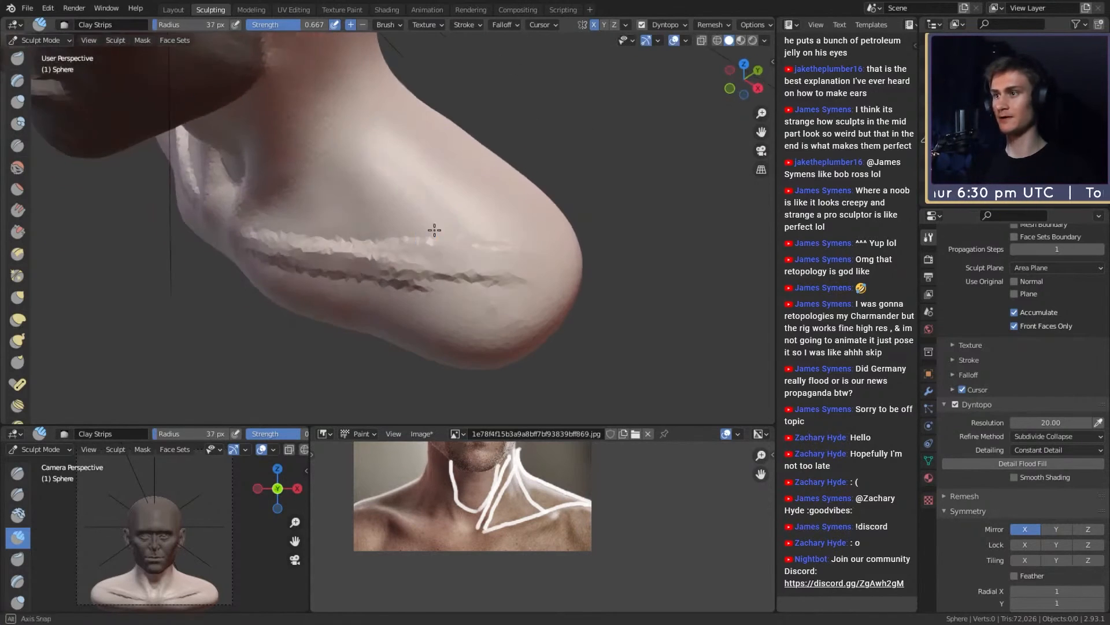
Step: Build up the outer end of the collarbone at the top of the shoulder with Clay Strips at 26 px
key(f)
click(432, 232)
drag(469, 253, 496, 262)
mouse_move(463, 236)
middle_down()
mouse_move(504, 210)
mouse_move(421, 263)
middle_up()
key(f)
click(436, 280)
drag(443, 283, 469, 301)
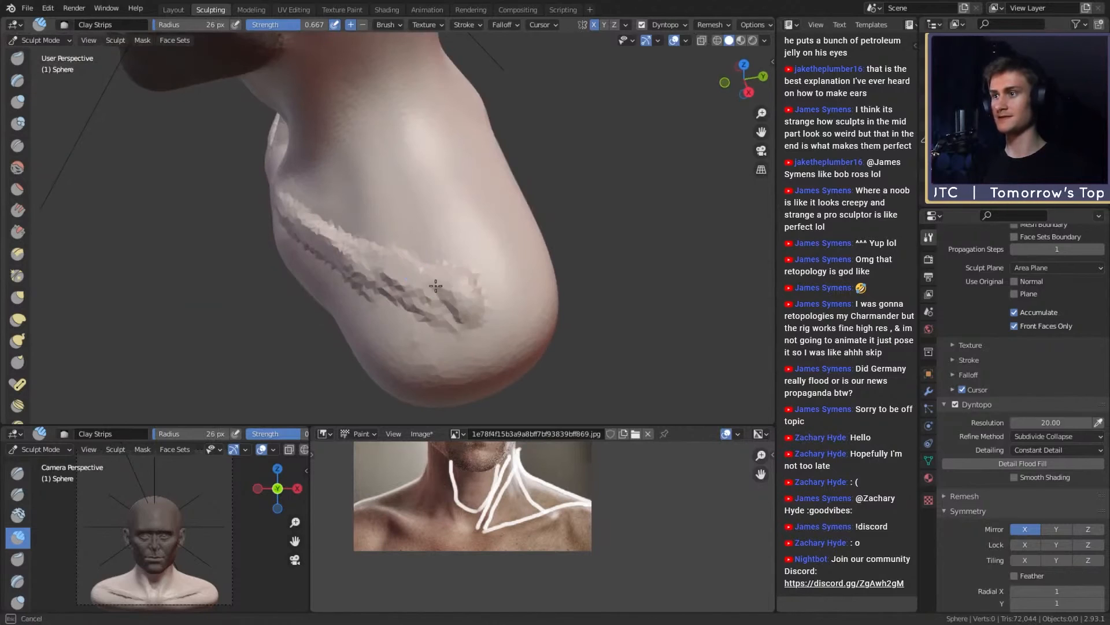
Step: Blend the collarbone's outer end into the shoulder with broader strokes at a 94 px radius
key(f)
click(460, 295)
drag(465, 295, 469, 288)
mouse_move(471, 277)
middle_down()
mouse_move(540, 223)
mouse_move(484, 256)
middle_up()
key(f)
click(506, 255)
drag(500, 254, 472, 258)
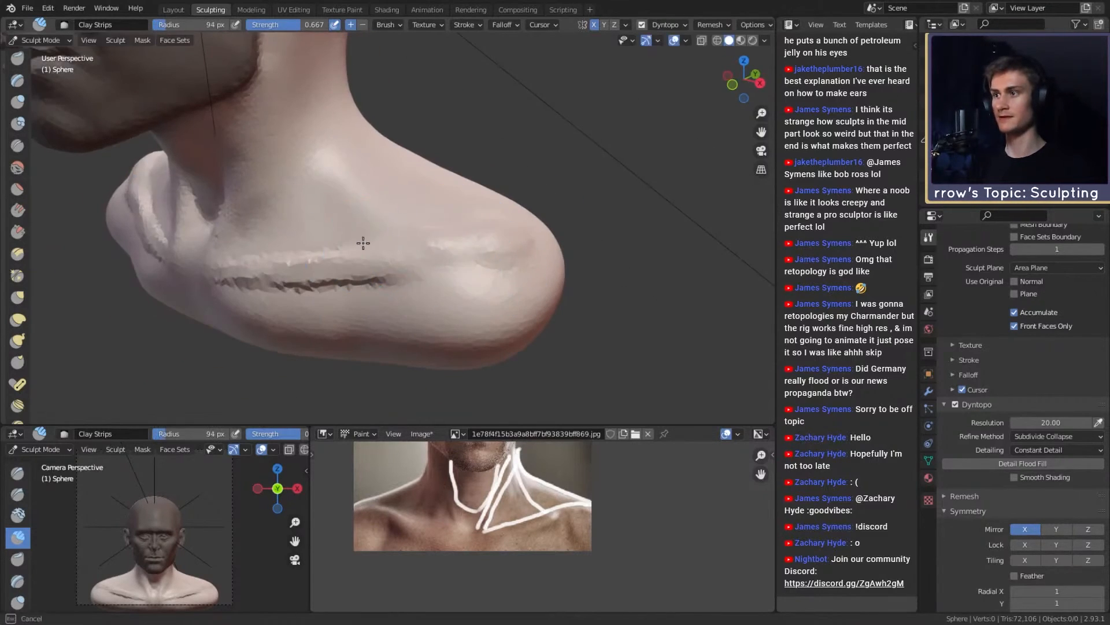
Step: Bring up the side-profile reference photo and pull the front of the upper chest forward with Grab at 161 px
mouse_move(363, 243)
middle_down()
mouse_move(405, 240)
mouse_move(426, 218)
mouse_move(331, 292)
mouse_move(486, 176)
mouse_move(384, 248)
middle_up()
key(g)
key(f)
click(401, 234)
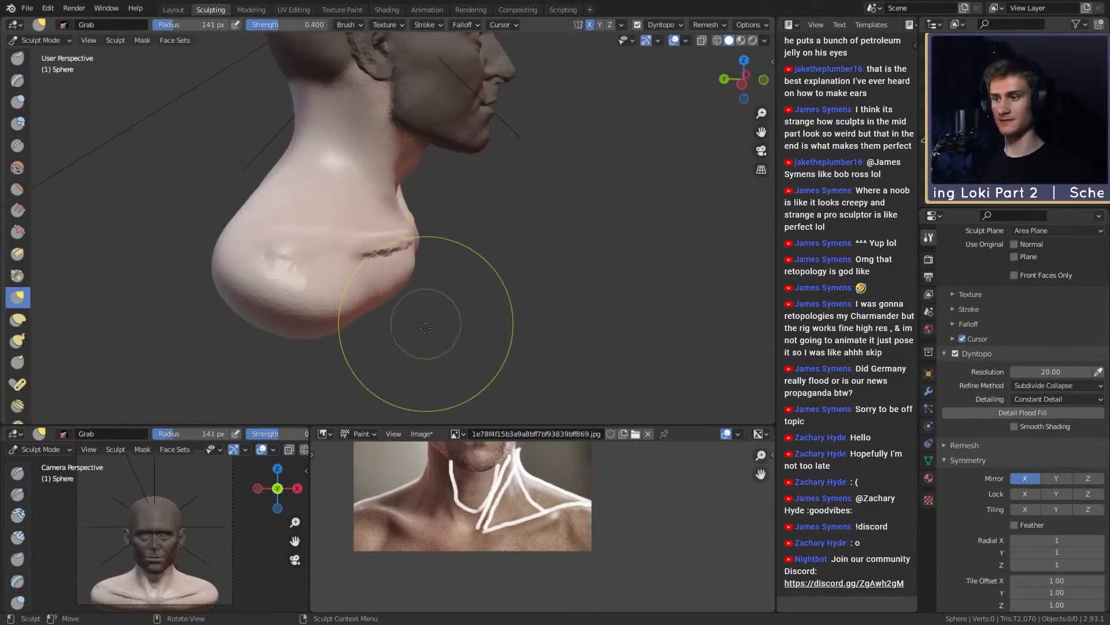
click(455, 434)
click(465, 455)
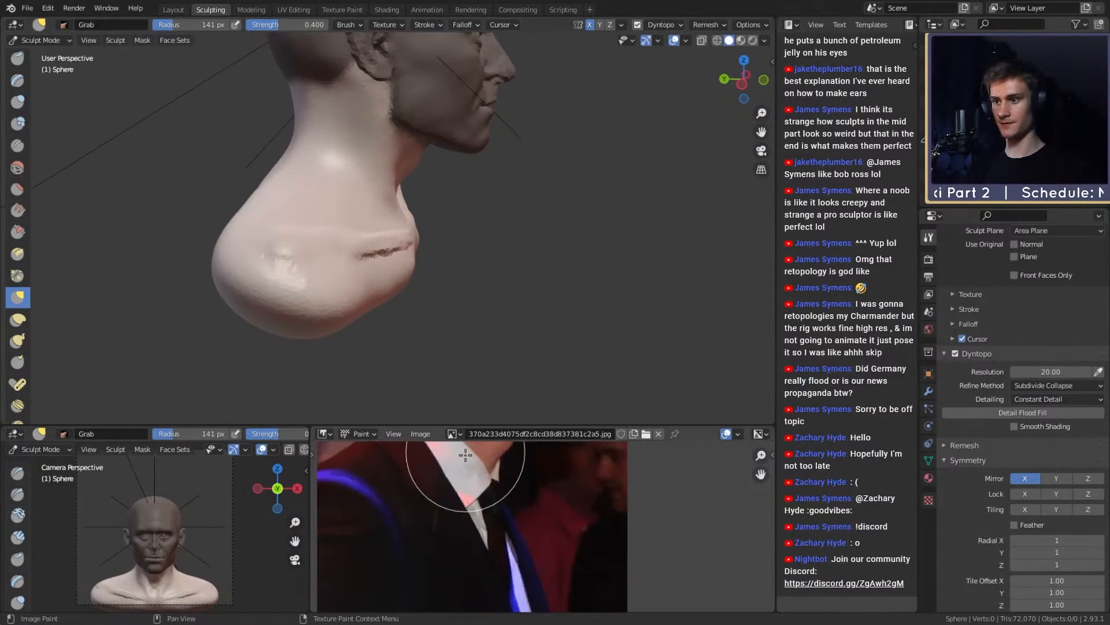
ctrl+middle_drag(491, 493, 511, 538)
mouse_move(424, 244)
shift+middle_down()
mouse_move(418, 305)
mouse_move(431, 277)
shift+middle_up()
key(f)
click(408, 300)
drag(397, 299, 405, 297)
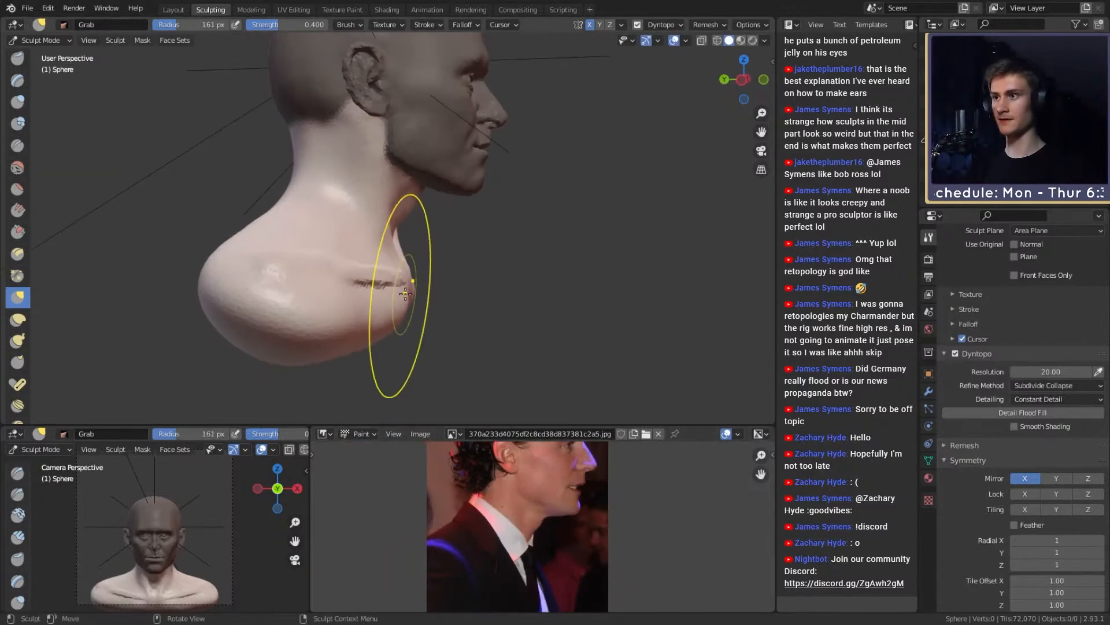
Step: Reshape the upper back and shoulder profile with large Grab strokes, from 247 px up to 297 px
mouse_move(339, 270)
shift+middle_down()
mouse_move(411, 303)
mouse_move(387, 283)
mouse_move(400, 307)
shift+middle_up()
key(f)
click(365, 275)
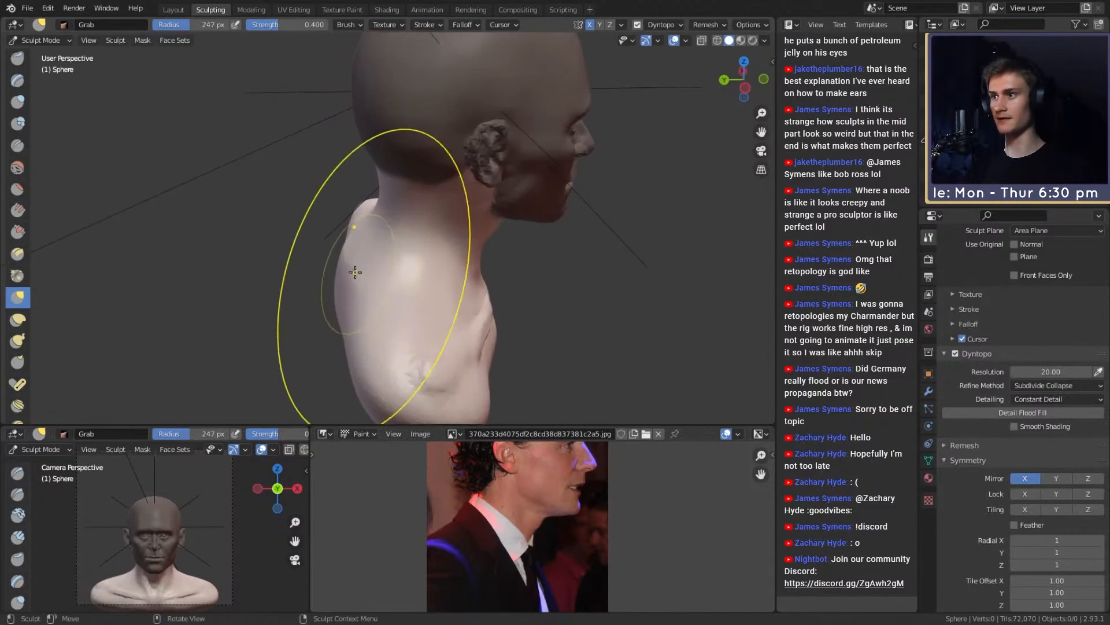
drag(356, 272, 371, 289)
shift+middle_drag(373, 294, 369, 252)
key(f)
click(400, 328)
drag(403, 343, 407, 346)
shift+middle_drag(406, 346, 376, 316)
key(f)
click(377, 318)
drag(374, 320, 358, 295)
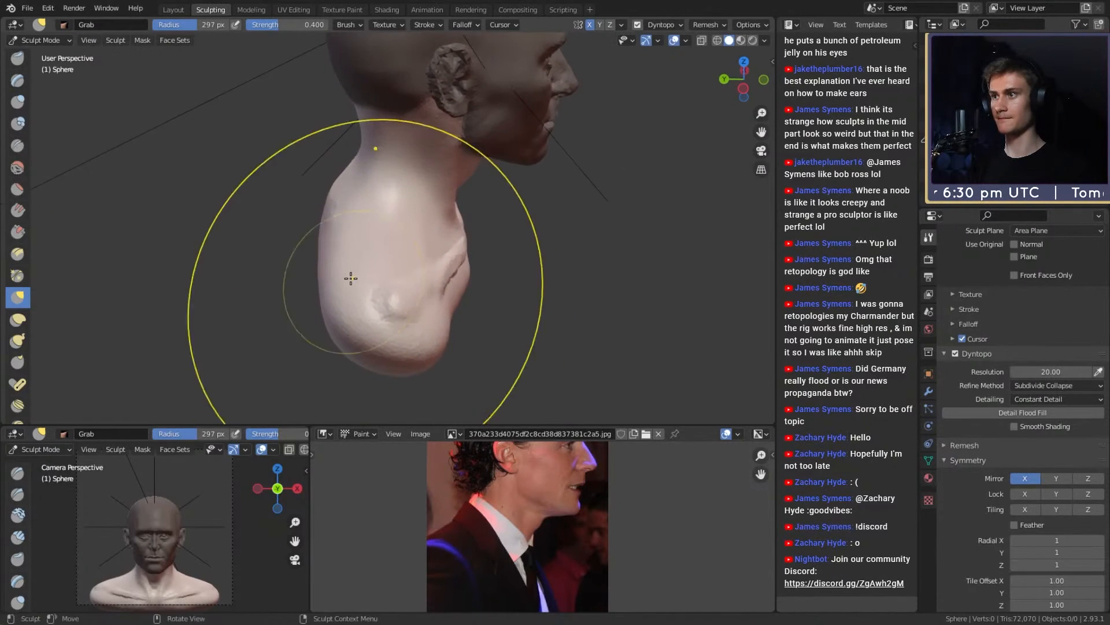
Step: Refine the back of the shoulders from behind, starting with a 152 px brush radius
middle_drag(354, 295, 415, 246)
key(f)
click(337, 240)
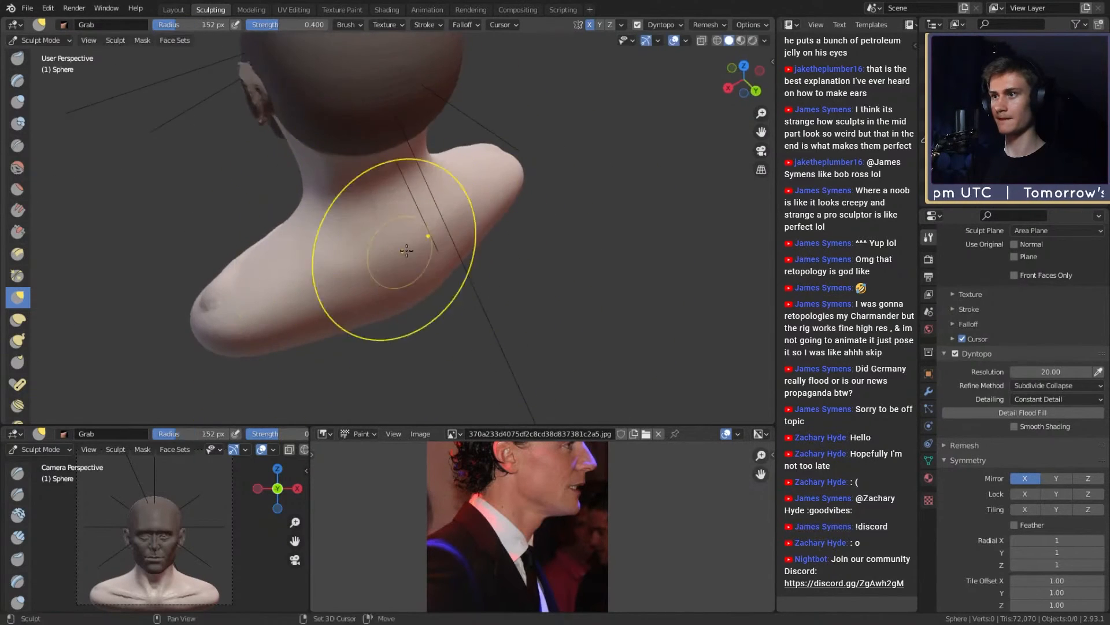
mouse_move(407, 250)
shift+mouse_down()
mouse_move(353, 277)
mouse_move(473, 246)
mouse_move(350, 294)
mouse_move(408, 249)
mouse_move(436, 300)
shift+mouse_up()
key(f)
click(498, 347)
mouse_move(442, 354)
mouse_down()
mouse_move(432, 356)
mouse_move(493, 285)
mouse_move(535, 261)
mouse_move(434, 248)
mouse_move(371, 255)
mouse_up()
Step: Switch to Clay Strips at 63 px and bring back the front-view reference photo for comparison
key(c)
key(f)
click(327, 249)
click(454, 433)
click(506, 451)
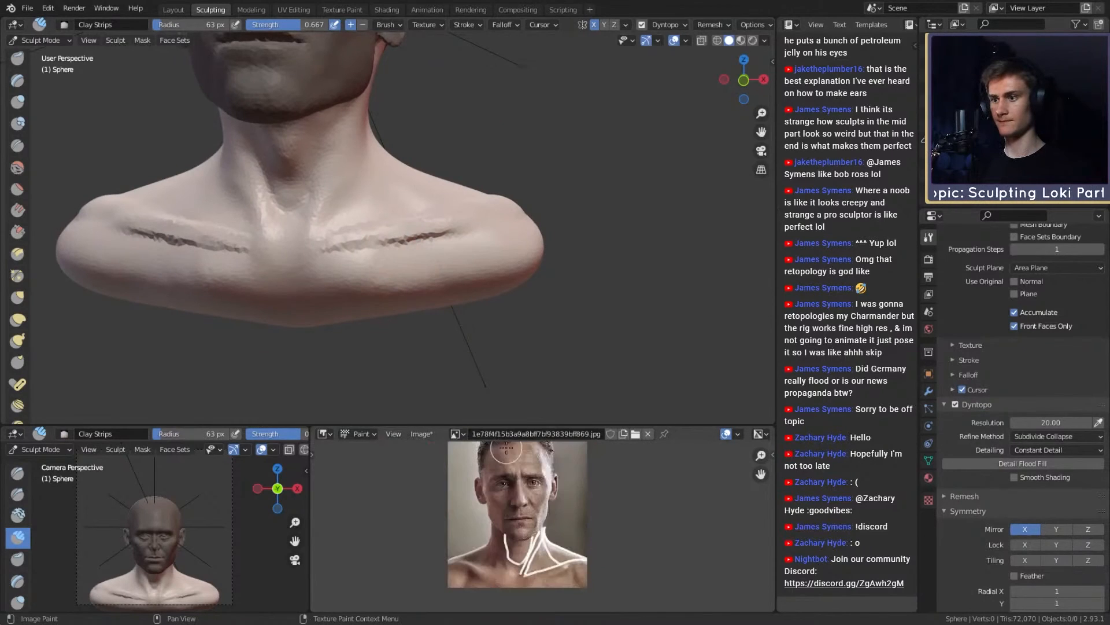
alt+drag(550, 200, 533, 219)
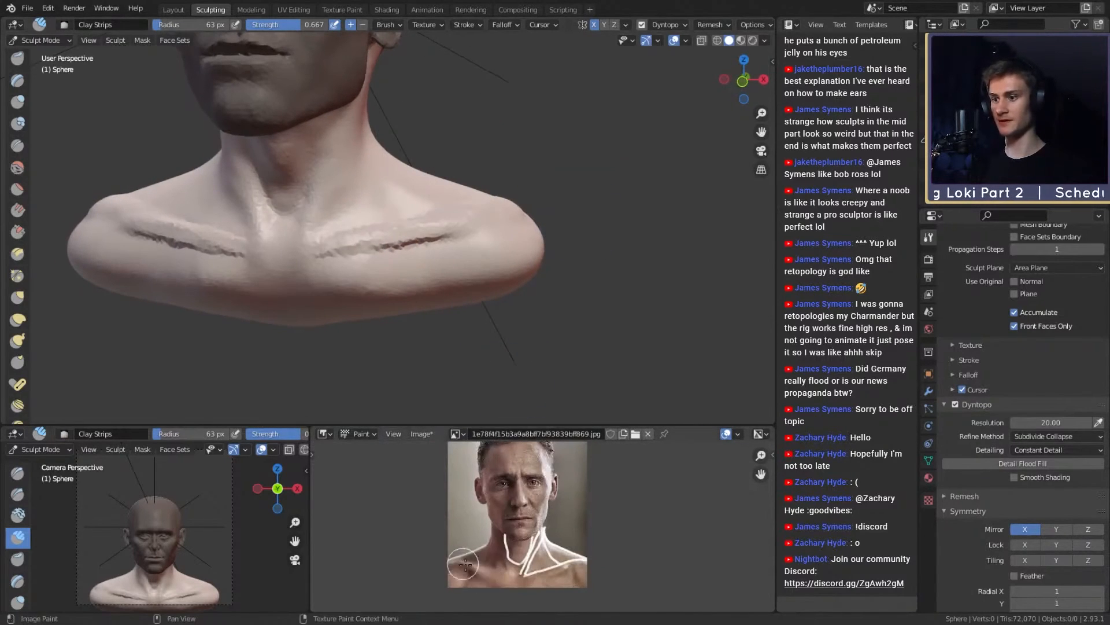
Step: Nudge the collarbone ridge and the groove beneath it upward with Grab at about 129 px
mouse_move(474, 309)
ctrl+middle_down()
mouse_move(478, 250)
mouse_move(434, 281)
ctrl+middle_up()
key(g)
key(f)
click(472, 282)
drag(441, 278, 427, 255)
middle_drag(473, 261, 464, 268)
drag(486, 265, 484, 248)
middle_drag(467, 271, 514, 263)
drag(412, 275, 402, 266)
middle_drag(391, 286, 419, 268)
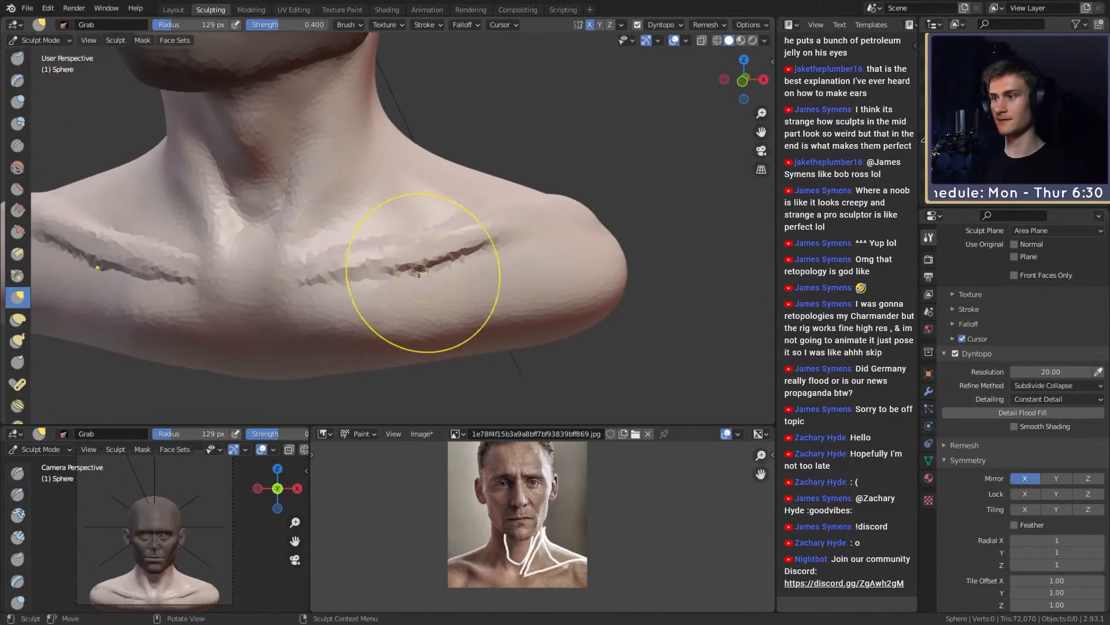
drag(365, 276, 362, 264)
Step: Smooth out the inner part of the groove beneath the collarbone and crease its outer end near the shoulder
middle_drag(346, 259, 385, 270)
key(f)
click(367, 273)
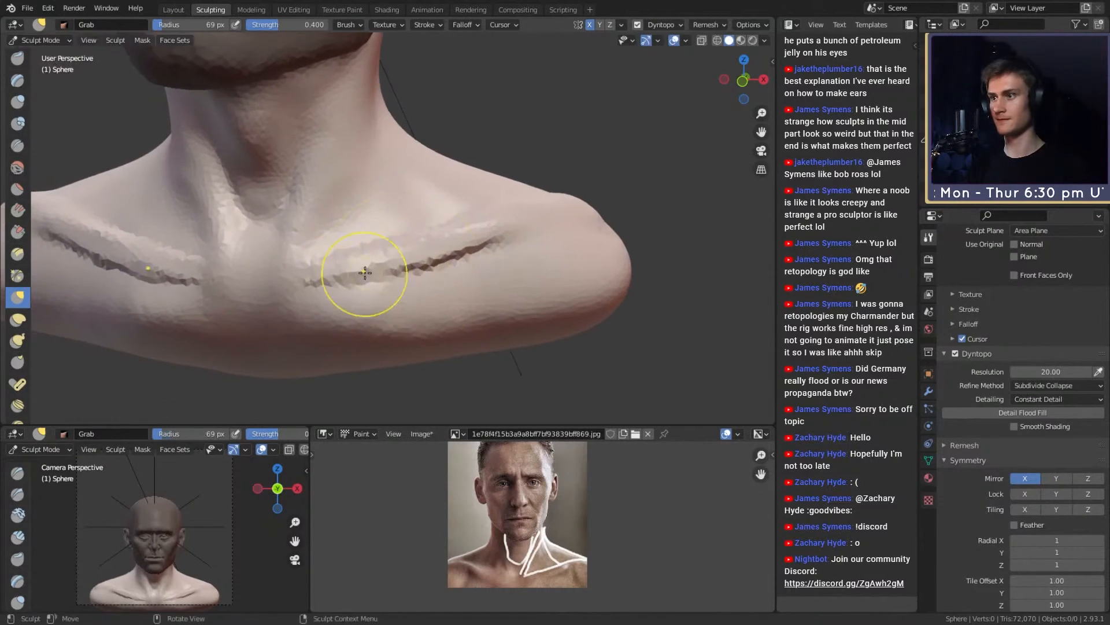
mouse_move(373, 305)
shift+mouse_down()
mouse_move(349, 301)
mouse_move(367, 298)
mouse_move(357, 315)
shift+mouse_up()
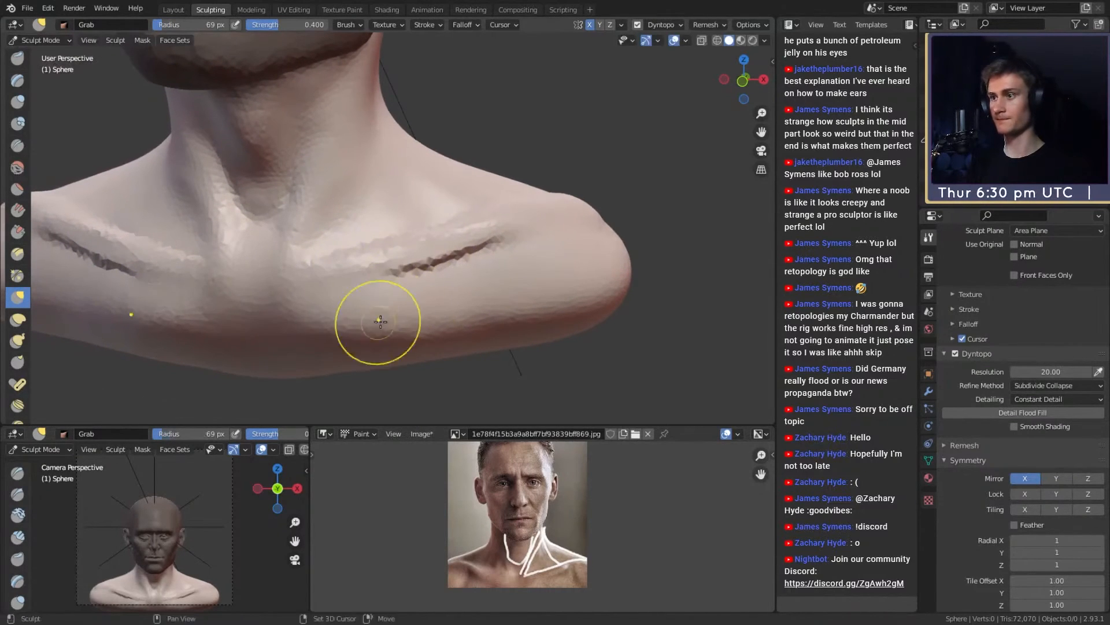
key(shift+c)
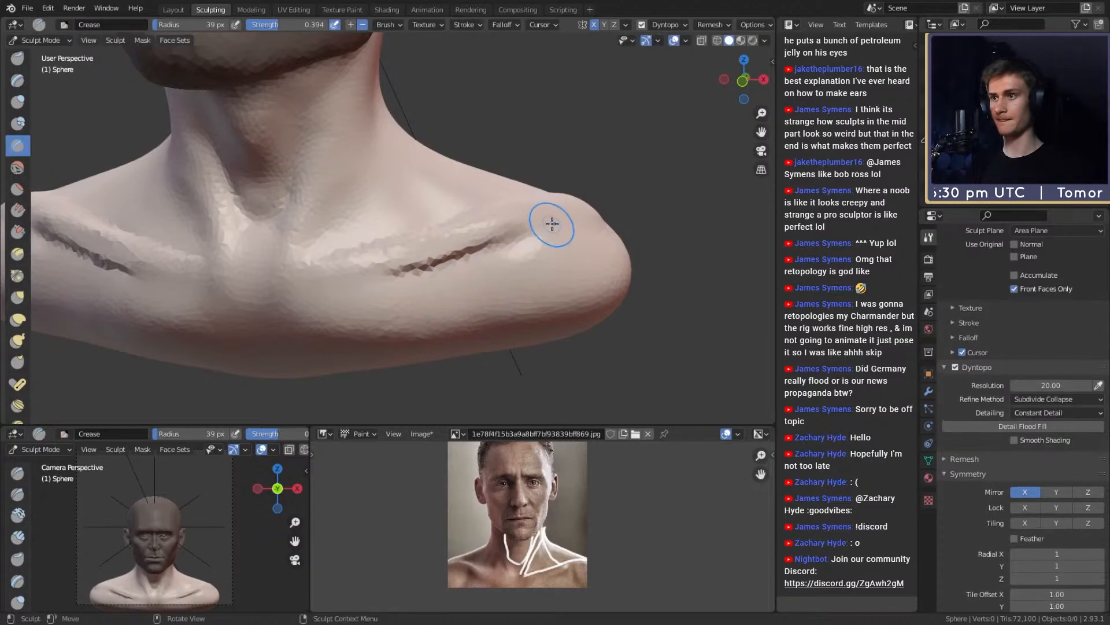
mouse_move(550, 224)
mouse_down()
mouse_move(483, 256)
mouse_move(496, 260)
mouse_up()
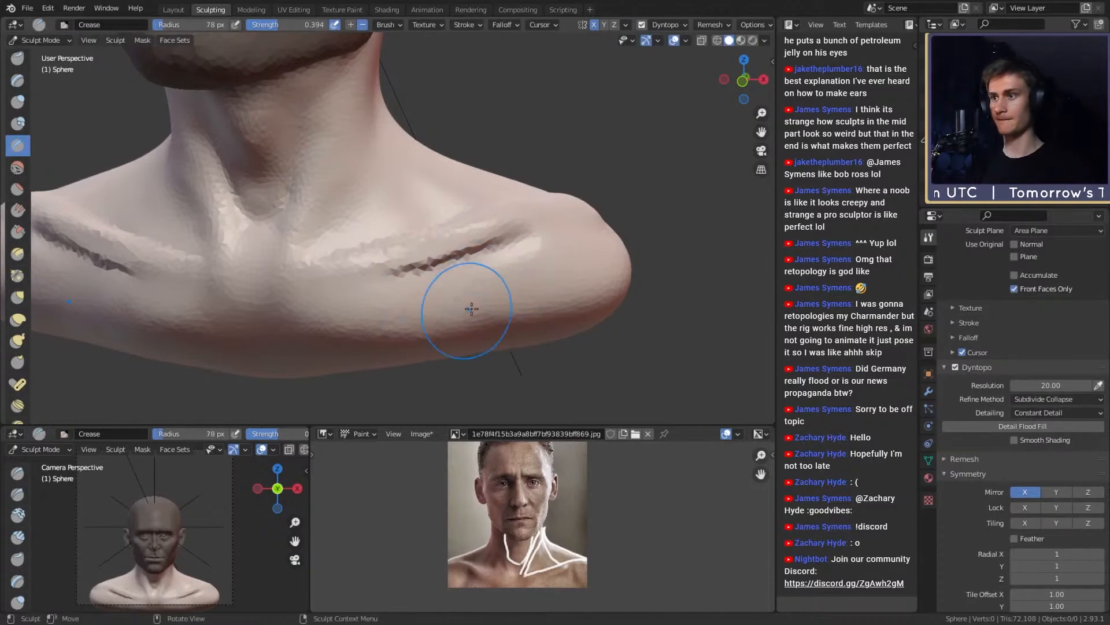
Step: Build up the front of the deltoid below the collarbone's outer end with Clay Strips at 44 px
key(c)
key(f)
click(465, 286)
mouse_move(504, 297)
mouse_down()
mouse_move(456, 289)
mouse_move(417, 307)
mouse_move(492, 295)
mouse_move(524, 303)
mouse_up()
key(f)
click(463, 310)
key(f)
click(478, 288)
middle_drag(479, 288, 463, 297)
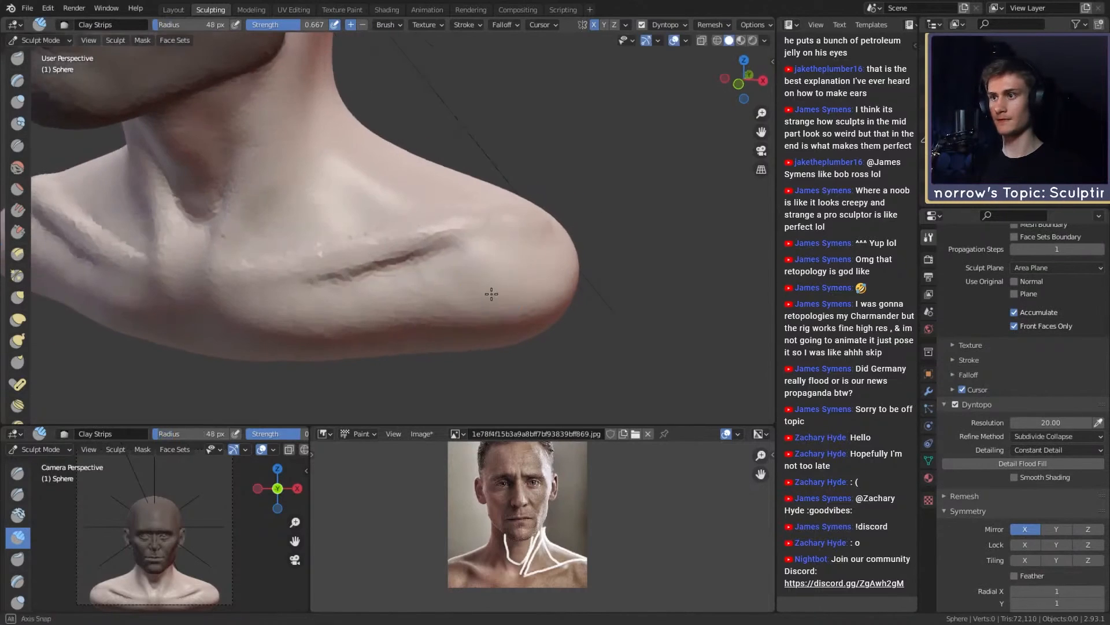
key(f)
click(487, 285)
drag(487, 281, 478, 270)
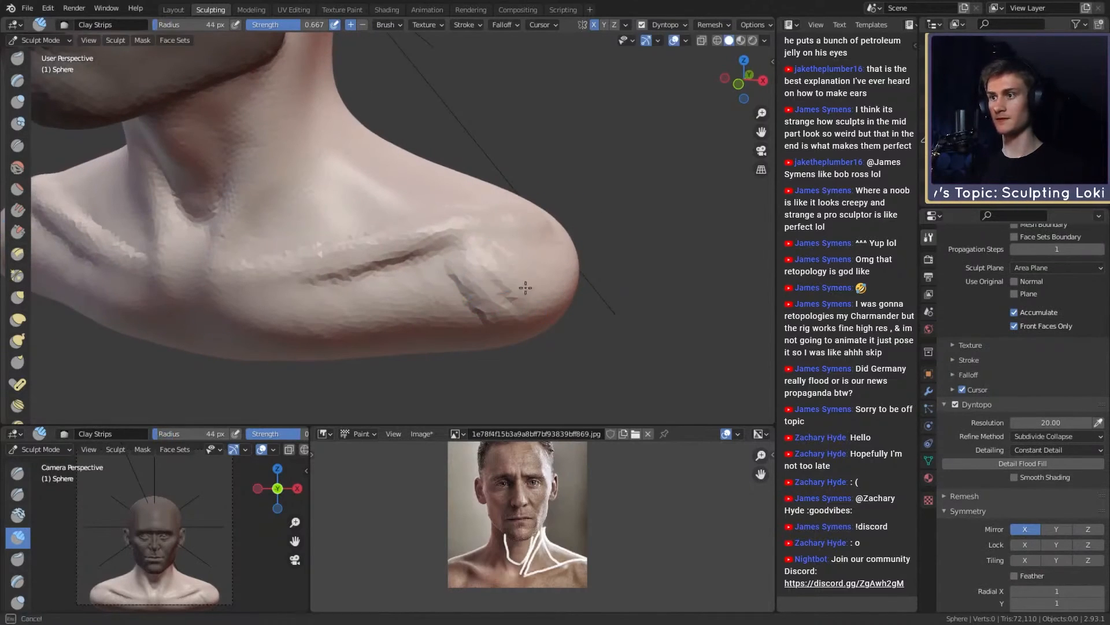
mouse_move(525, 287)
middle_down()
mouse_move(489, 255)
mouse_move(495, 268)
mouse_move(476, 279)
middle_up()
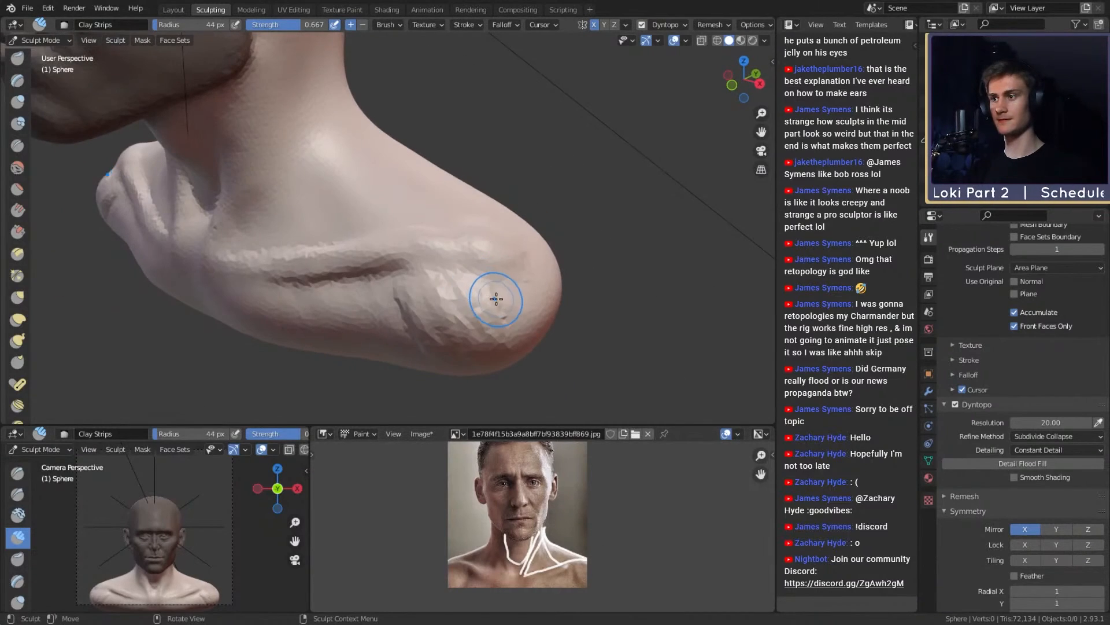
Step: Adjust the overall shoulder shape seen from above with Grab, ending at a 320 px radius
mouse_move(324, 195)
middle_down()
mouse_move(476, 272)
mouse_move(426, 303)
mouse_move(444, 309)
middle_up()
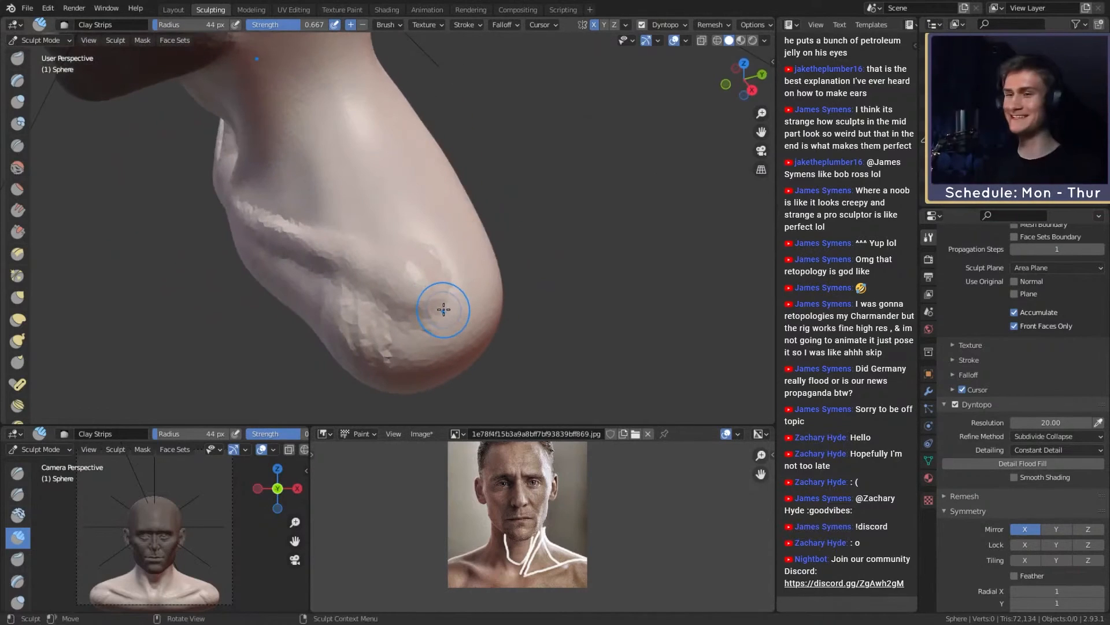
middle_drag(564, 289, 471, 263)
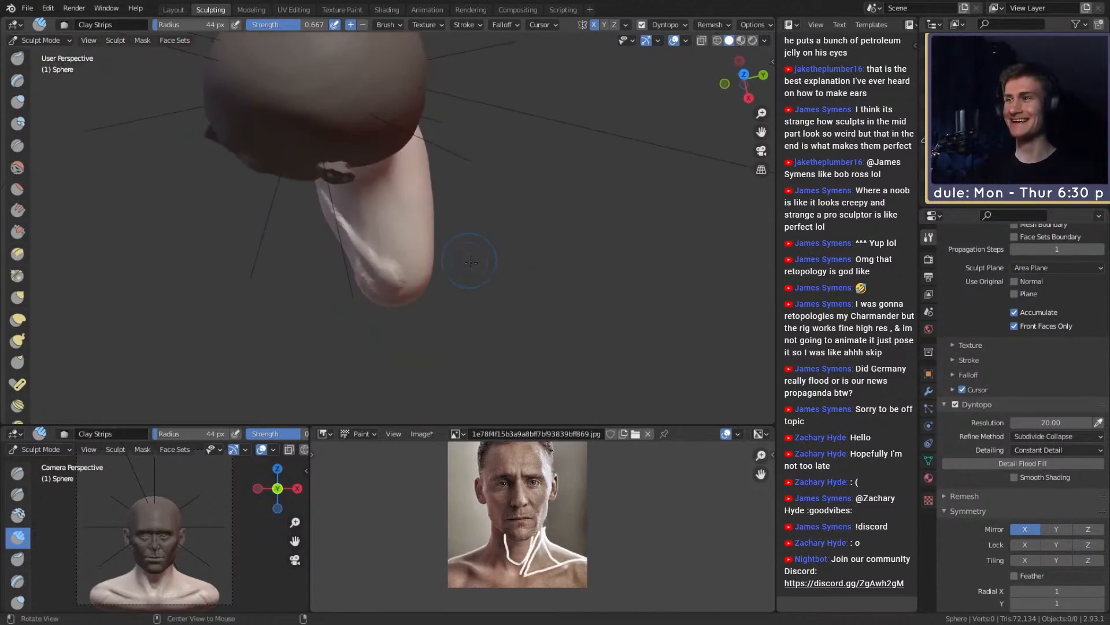
mouse_move(373, 328)
alt+mouse_down()
mouse_move(466, 292)
mouse_move(268, 285)
mouse_move(456, 267)
mouse_move(455, 362)
mouse_move(458, 152)
alt+mouse_up()
key(g)
mouse_move(526, 233)
alt+mouse_down()
mouse_move(512, 240)
mouse_move(517, 213)
alt+mouse_up()
key(f)
click(441, 203)
mouse_move(441, 203)
mouse_down()
mouse_move(421, 206)
mouse_move(443, 173)
mouse_up()
key(f)
click(432, 196)
alt+drag(489, 286, 498, 301)
key(f)
click(578, 324)
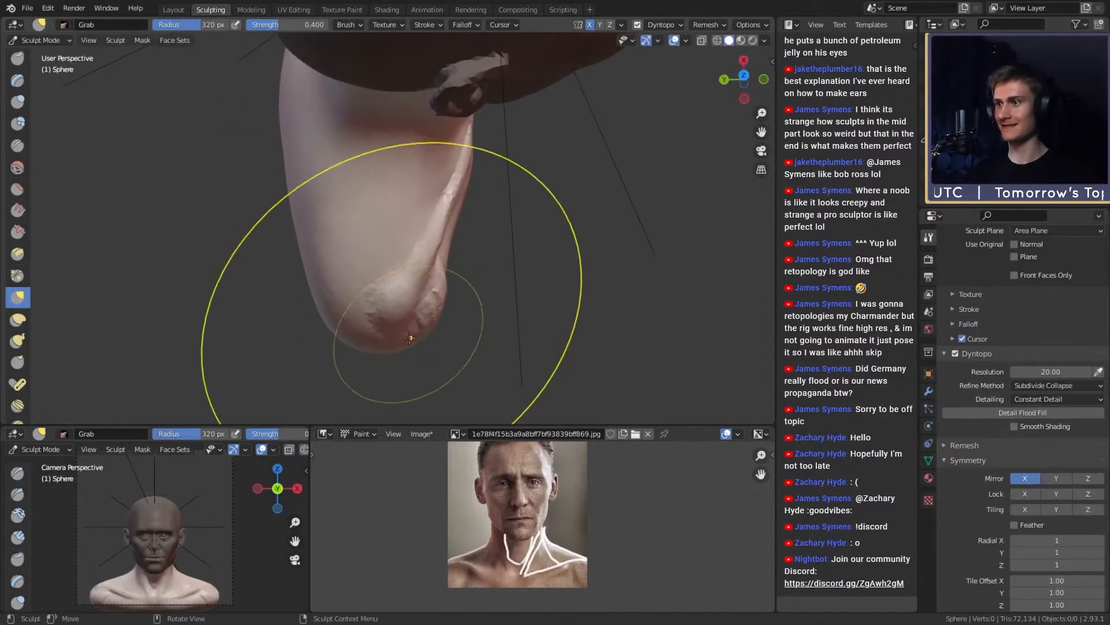
drag(383, 338, 370, 340)
alt+drag(491, 318, 439, 283)
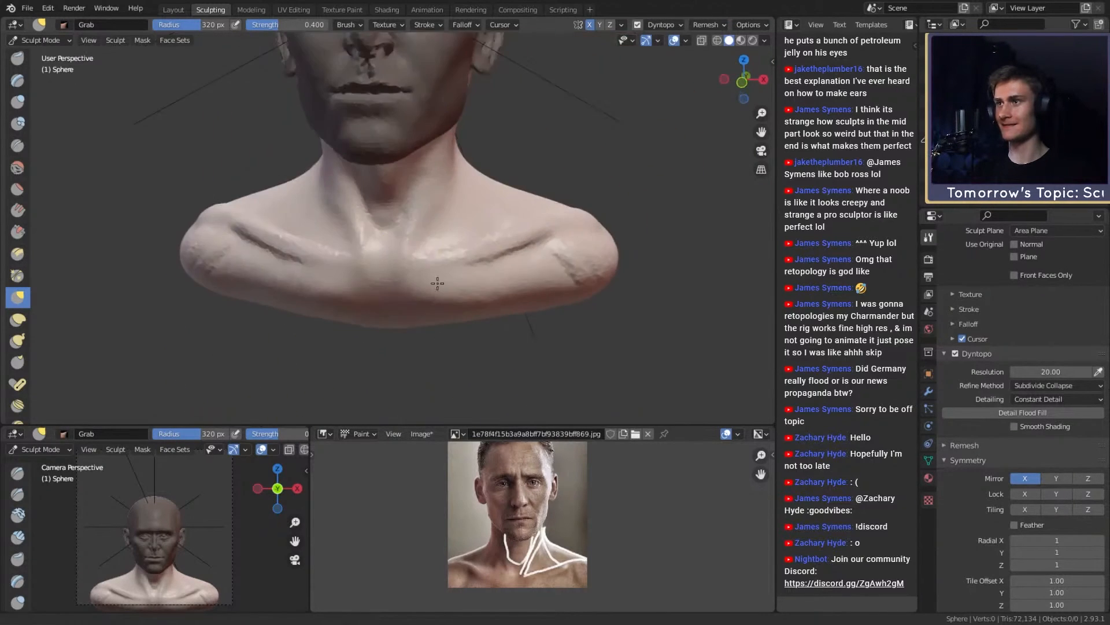
Step: Define the groove separating the front deltoid from the chest with Clay Strips
mouse_move(523, 255)
alt+shift+mouse_down()
mouse_move(469, 245)
mouse_move(486, 241)
mouse_move(411, 252)
mouse_move(411, 268)
mouse_move(441, 265)
mouse_move(482, 300)
mouse_move(448, 301)
mouse_move(440, 319)
mouse_move(346, 301)
mouse_move(350, 321)
alt+shift+mouse_up()
key(c)
key(f)
click(457, 243)
key(f)
click(376, 251)
mouse_move(431, 295)
alt+mouse_down()
mouse_move(376, 287)
mouse_move(336, 307)
mouse_move(354, 257)
alt+mouse_up()
mouse_move(443, 266)
alt+mouse_down()
mouse_move(329, 245)
mouse_move(307, 282)
mouse_move(282, 289)
mouse_move(365, 271)
alt+mouse_up()
mouse_move(399, 261)
mouse_down()
mouse_move(408, 284)
mouse_move(370, 372)
mouse_up()
drag(357, 285, 322, 335)
Step: Refine the area where the outer collarbone meets the front deltoid with Clay Strips at 33 px
mouse_move(399, 295)
alt+mouse_down()
mouse_move(518, 263)
mouse_move(524, 230)
mouse_move(506, 241)
mouse_move(538, 229)
mouse_move(491, 221)
mouse_move(557, 253)
mouse_move(521, 236)
alt+mouse_up()
key(f)
click(570, 246)
key(f)
click(460, 243)
key(f)
click(566, 242)
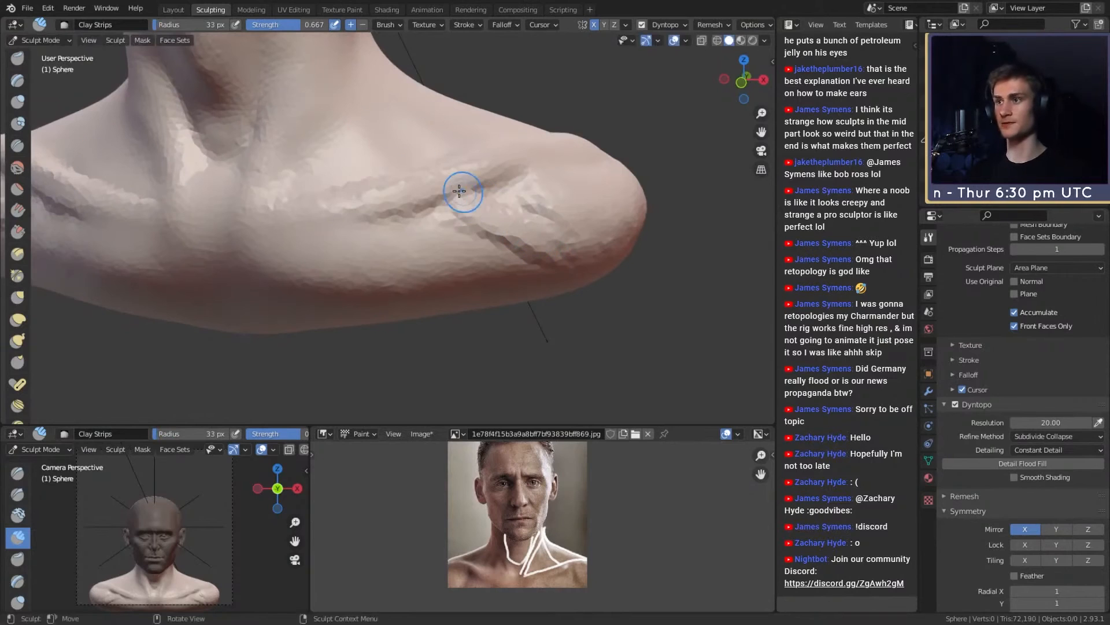
alt+drag(513, 206, 515, 216)
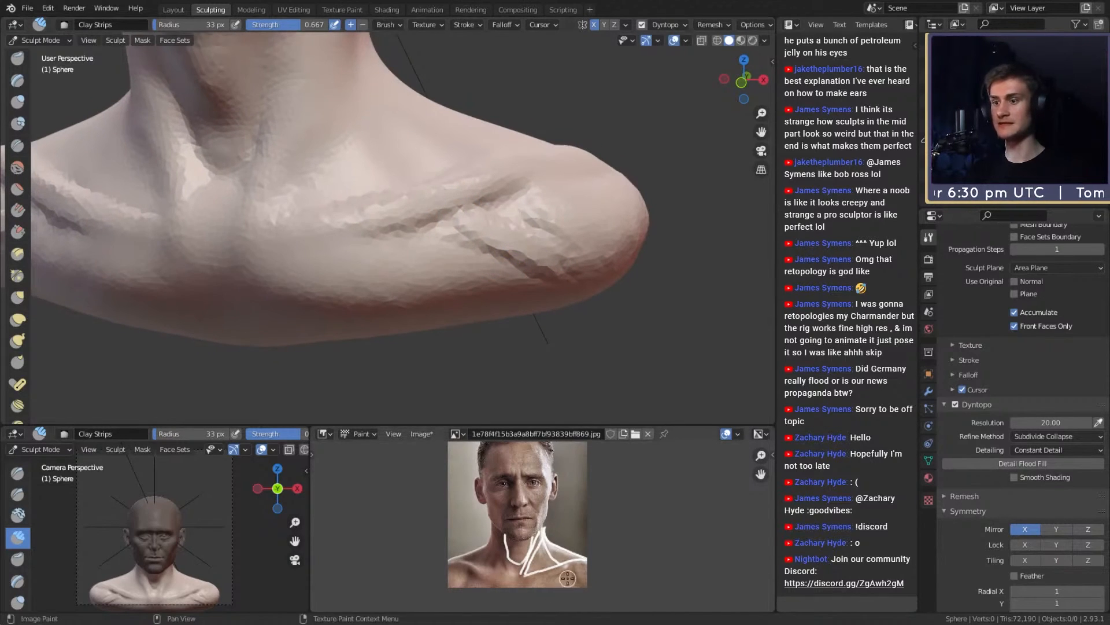
Step: Examine the shoulder and chest muscles in the front-view reference photo and compare them with the sculpted shoulders
key(f)
click(465, 573)
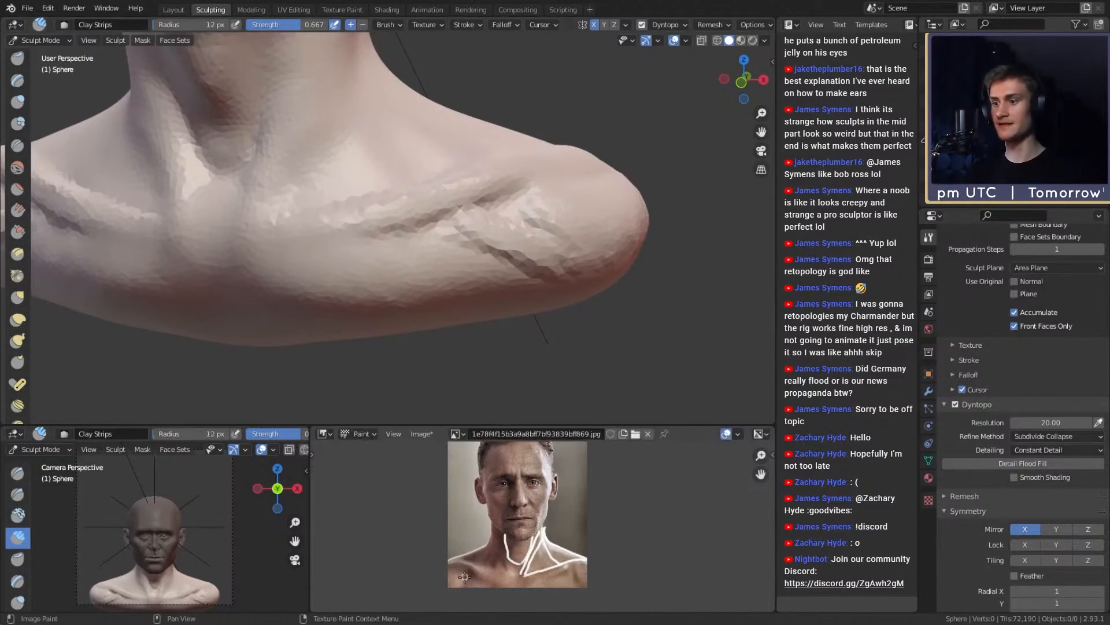
alt+drag(485, 569, 514, 500)
ctrl+alt+drag(488, 540, 563, 522)
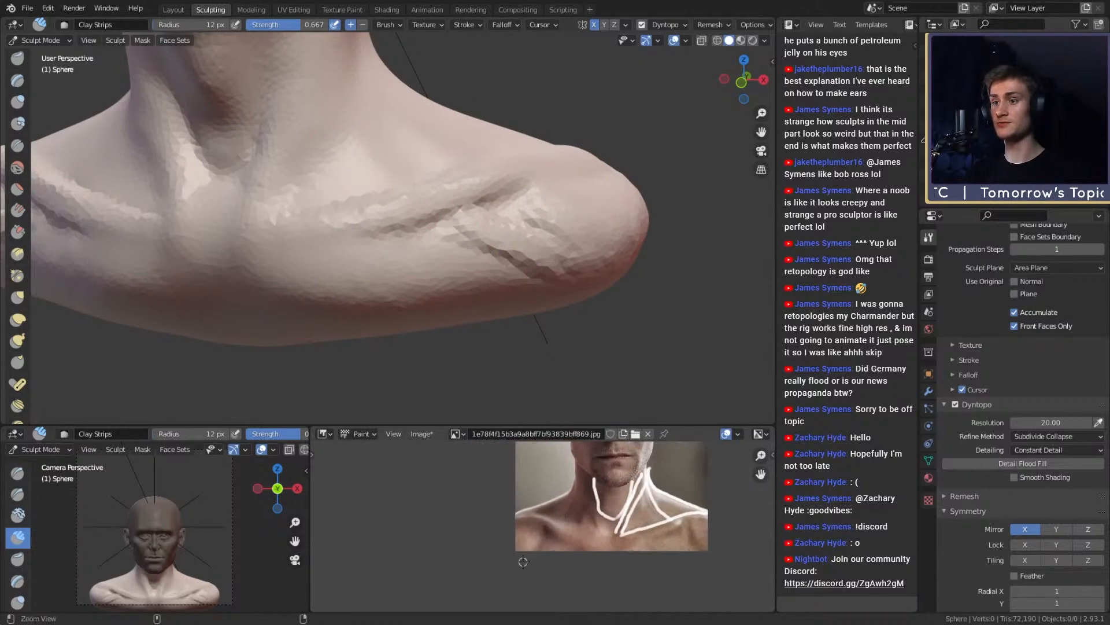
ctrl+alt+drag(523, 561, 582, 481)
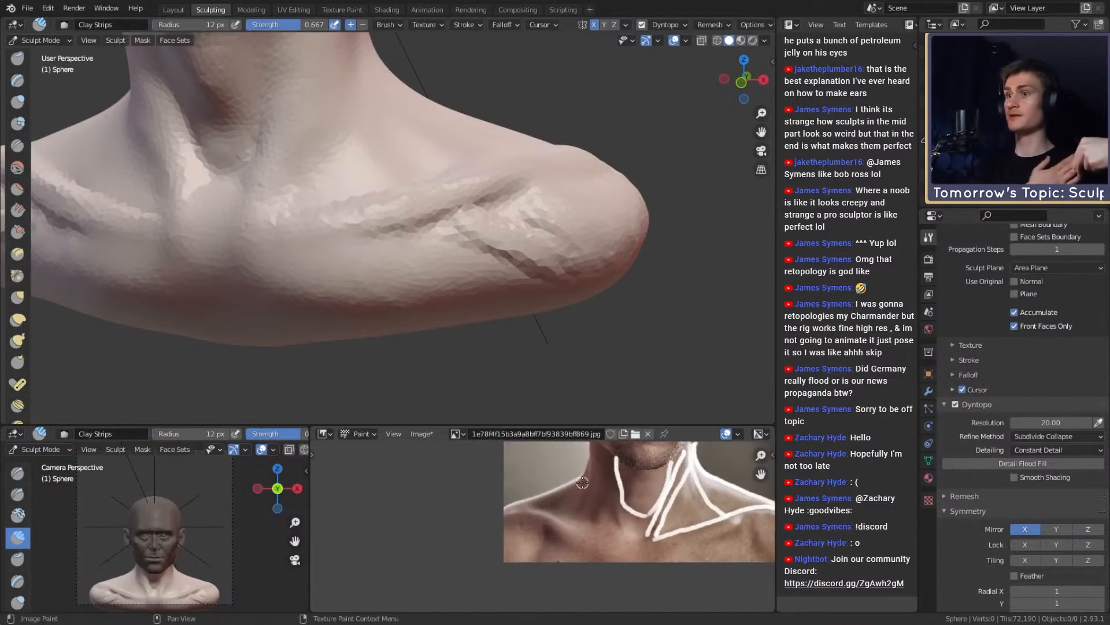
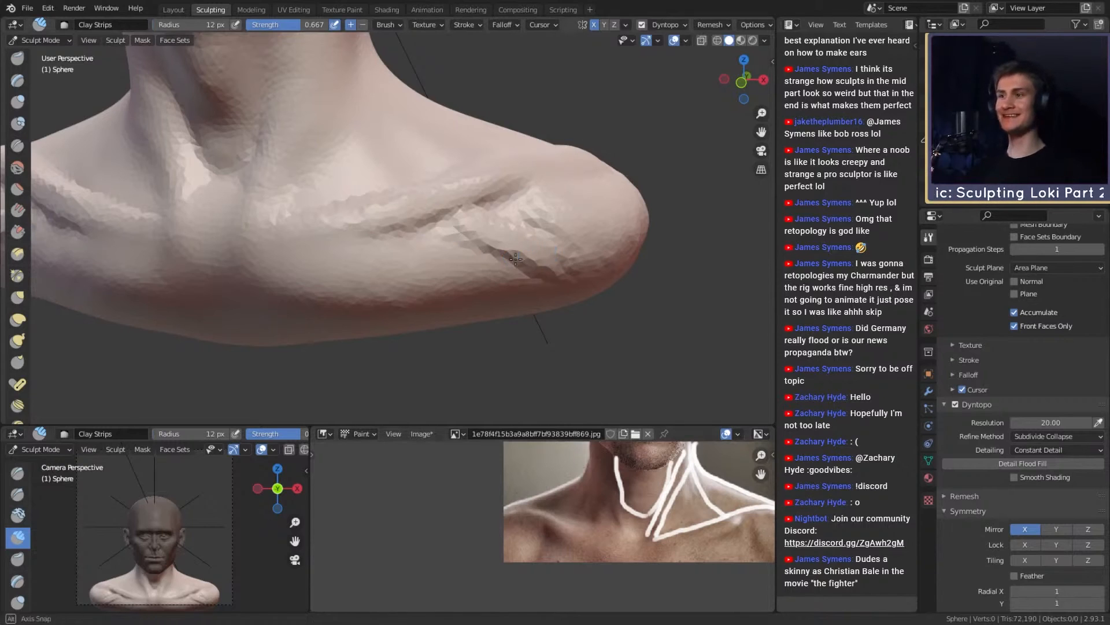
mouse_move(515, 259)
alt+mouse_down()
mouse_move(479, 241)
mouse_move(547, 220)
alt+mouse_up()
key(f)
click(482, 235)
alt+shift+drag(429, 217, 494, 236)
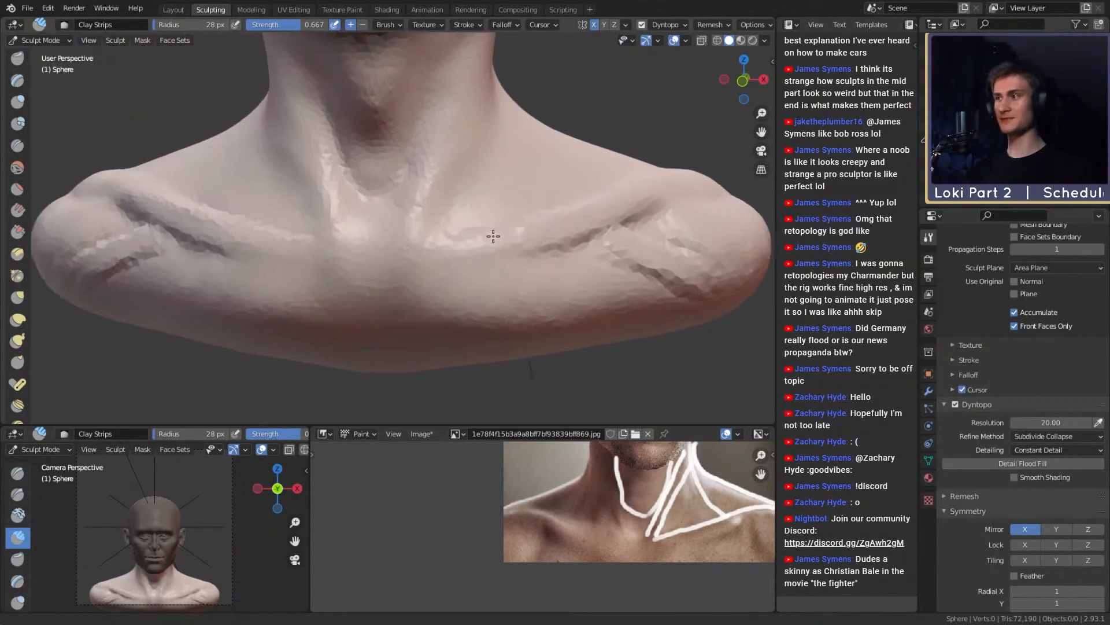
shift+middle_drag(493, 236, 359, 230)
shift+middle_drag(509, 236, 501, 253)
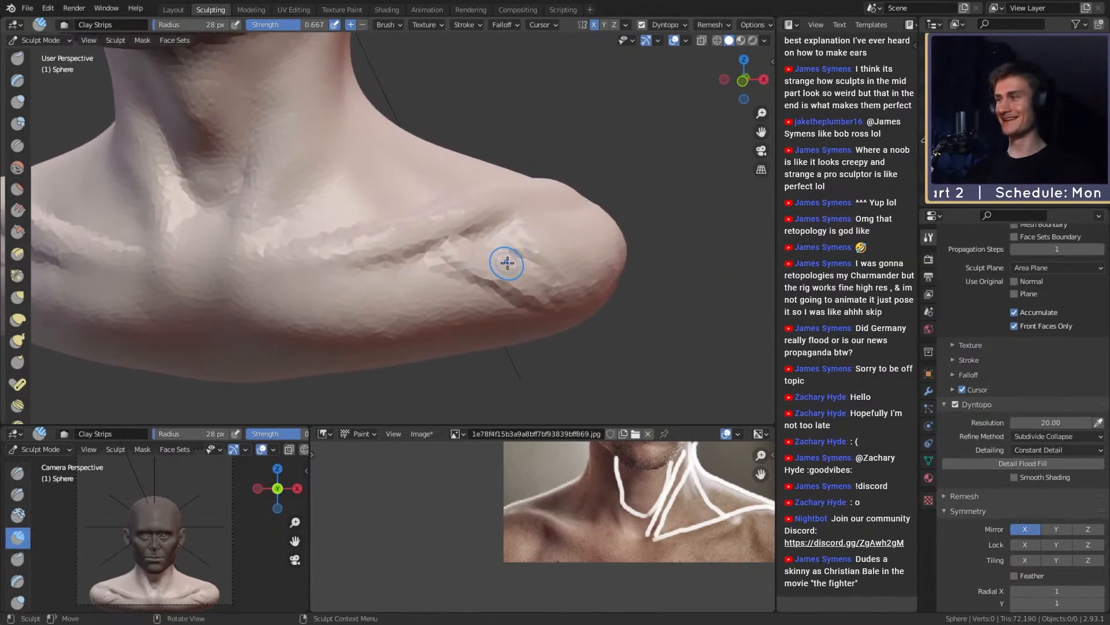
drag(507, 262, 497, 249)
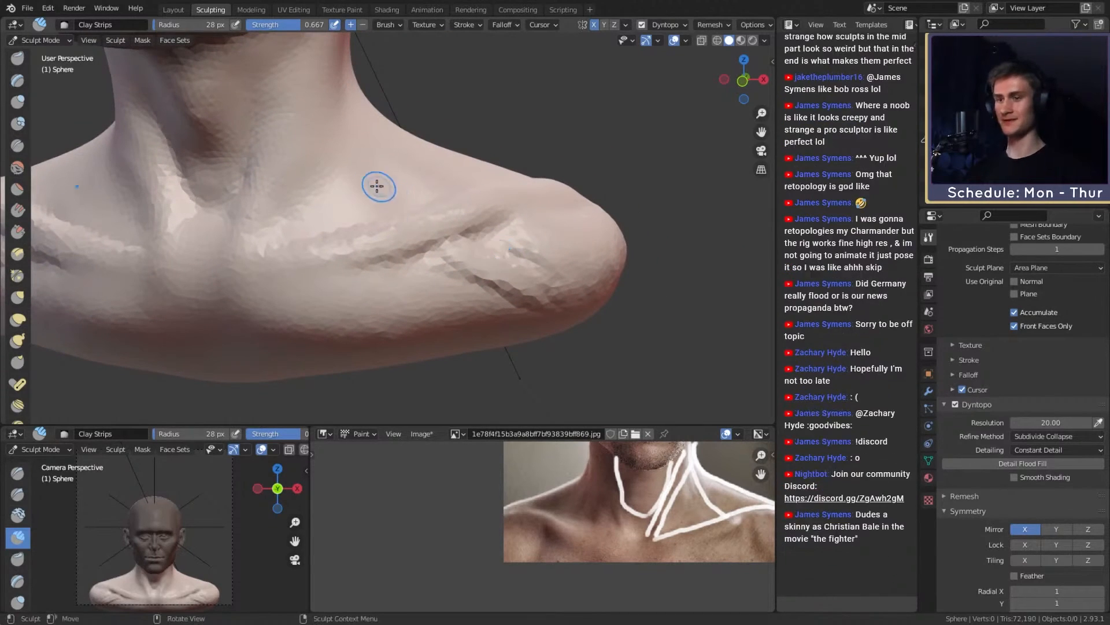
Step: Sharpen the transition between the outer collarbone and the front deltoid with the Crease brush
key(shift+c)
shift+middle_drag(478, 243, 474, 251)
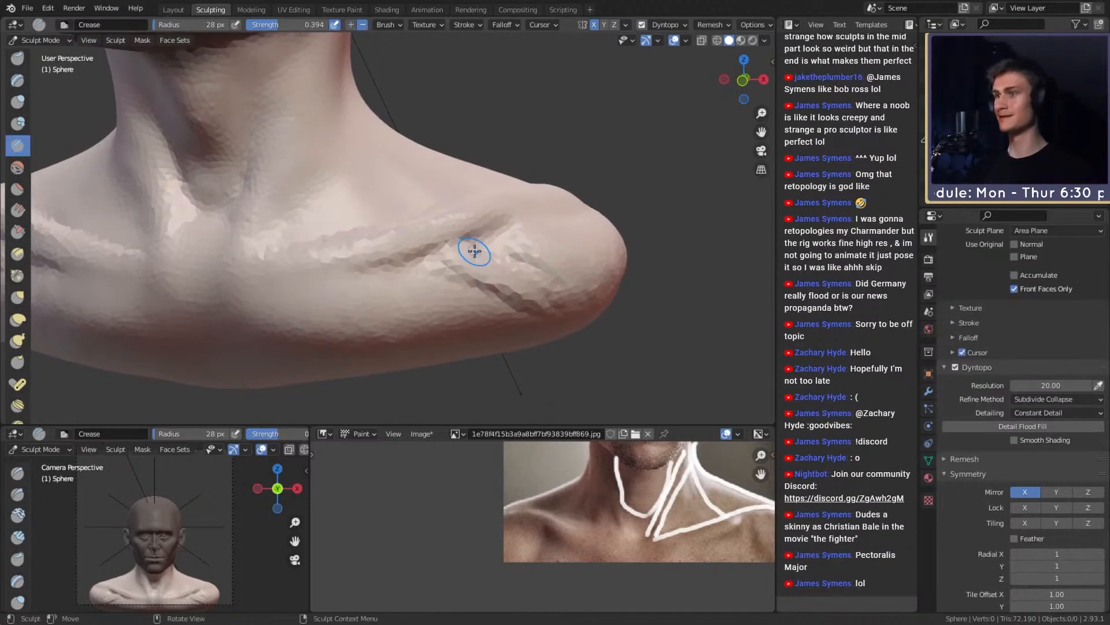
mouse_move(517, 258)
mouse_down()
mouse_move(528, 258)
mouse_move(506, 247)
mouse_up()
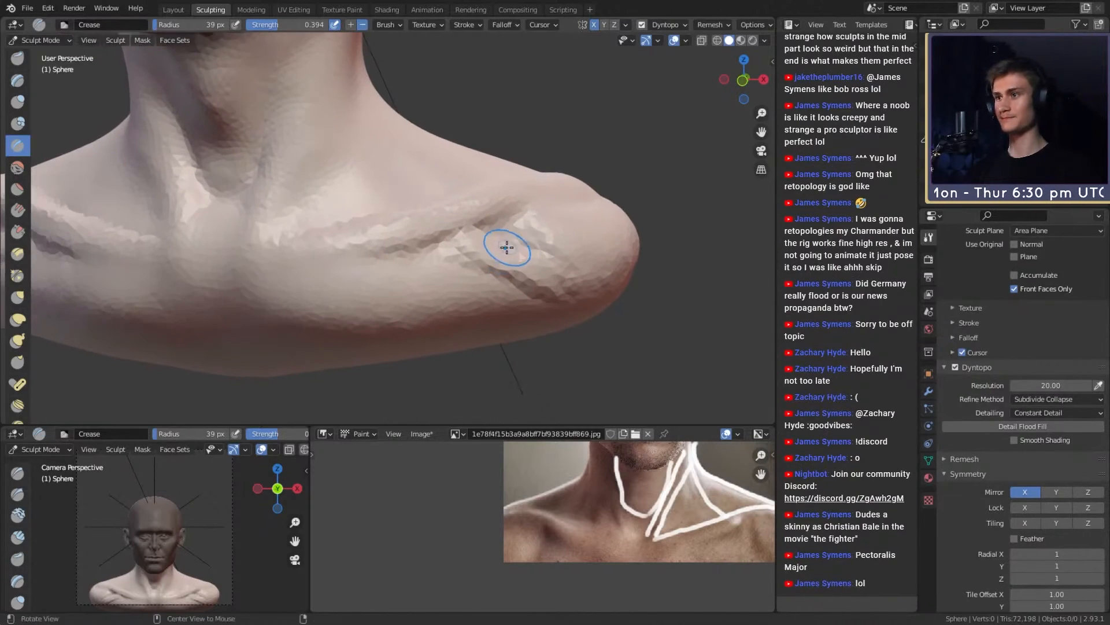
Step: Build up the pectoral muscle from the front deltoid across the upper chest with Clay Strips at 38 px
key(c)
shift+middle_drag(484, 274, 471, 251)
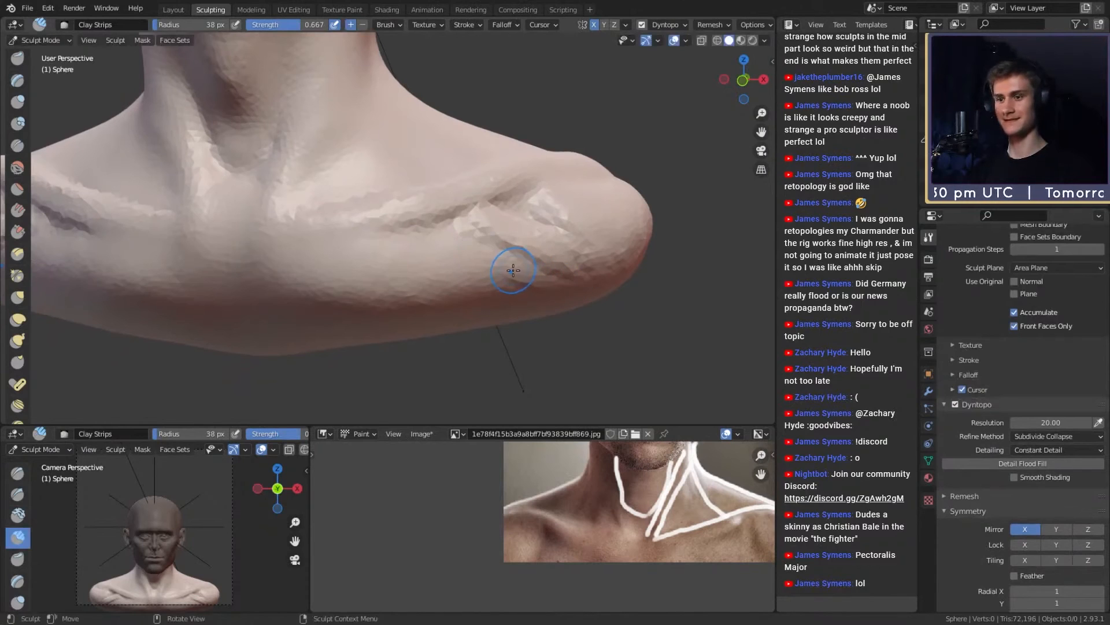
mouse_move(492, 252)
mouse_down()
mouse_move(431, 292)
mouse_move(425, 309)
mouse_up()
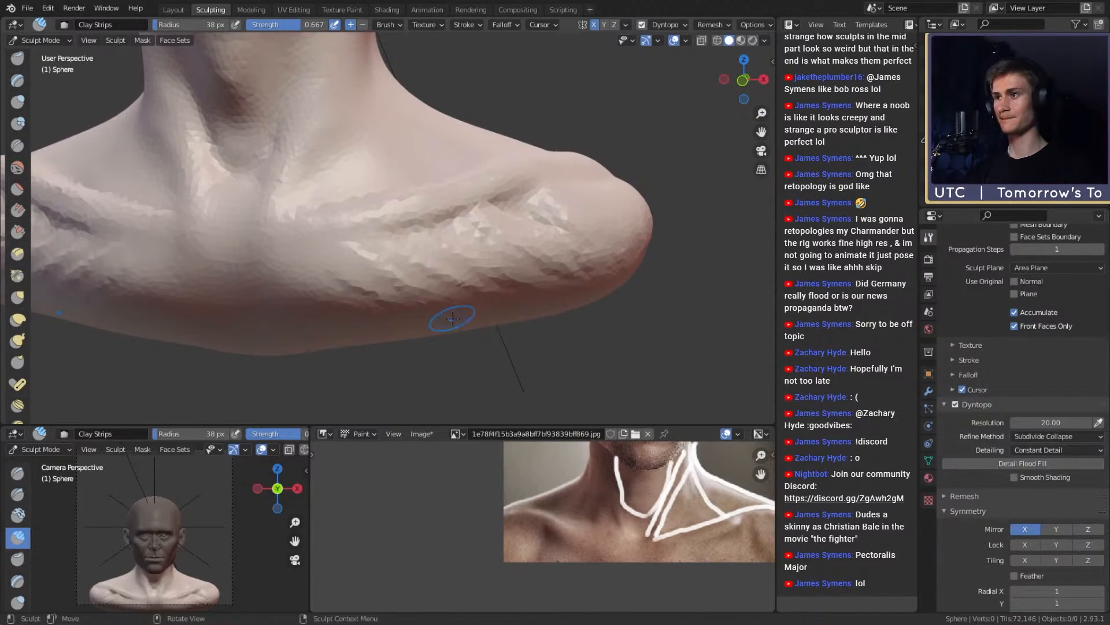
drag(332, 255, 303, 288)
drag(388, 297, 404, 298)
Step: Smooth the built-up upper chest with broad strokes at a 104 px radius
key(f)
click(488, 272)
mouse_move(335, 272)
shift+mouse_down()
mouse_move(457, 266)
mouse_move(491, 248)
mouse_move(542, 276)
mouse_move(328, 268)
mouse_move(414, 297)
shift+mouse_up()
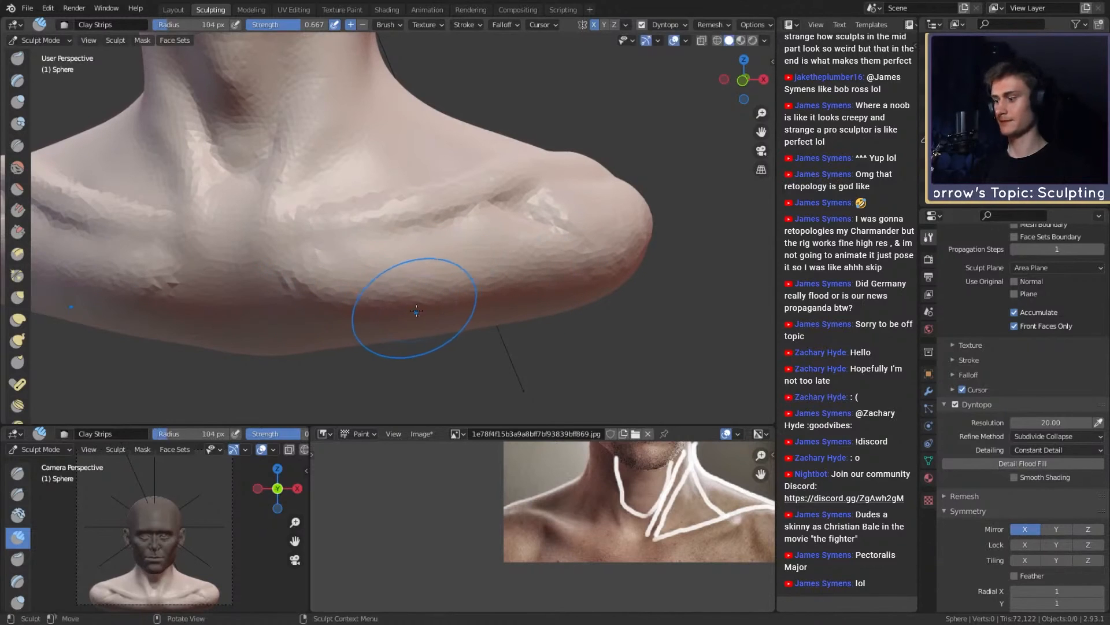
Step: Pull the lower edge of the chest downward beside the centre line with the Snake Hook brush at 136 px
key(k)
shift+middle_drag(414, 310, 395, 284)
key(f)
click(414, 285)
key(f)
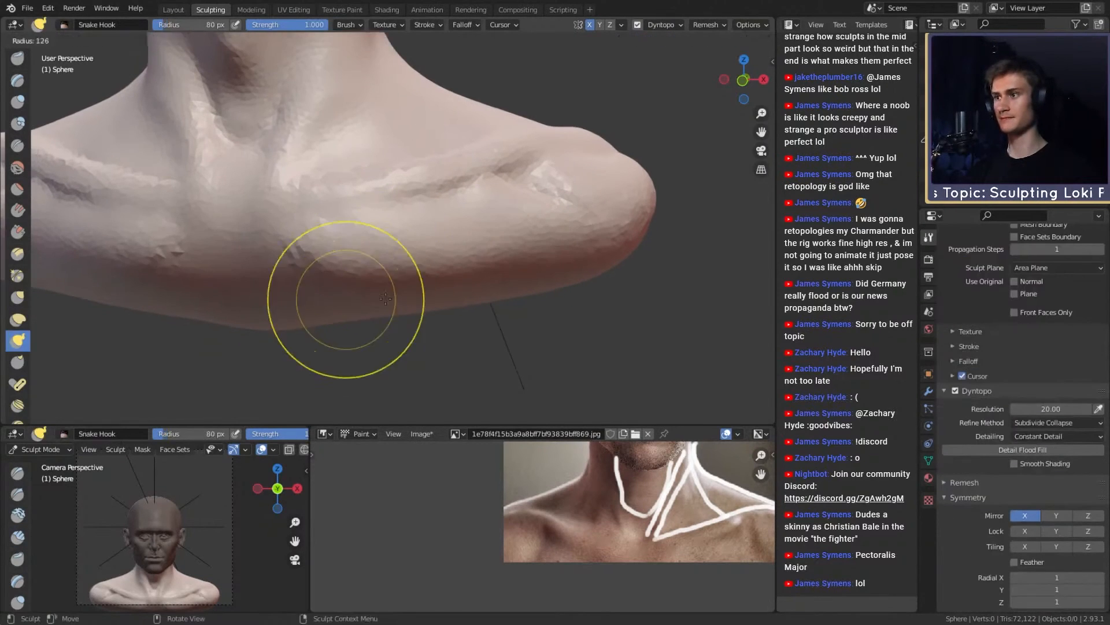
click(425, 300)
mouse_move(373, 279)
mouse_down()
mouse_move(340, 314)
mouse_move(282, 302)
mouse_move(301, 303)
mouse_up()
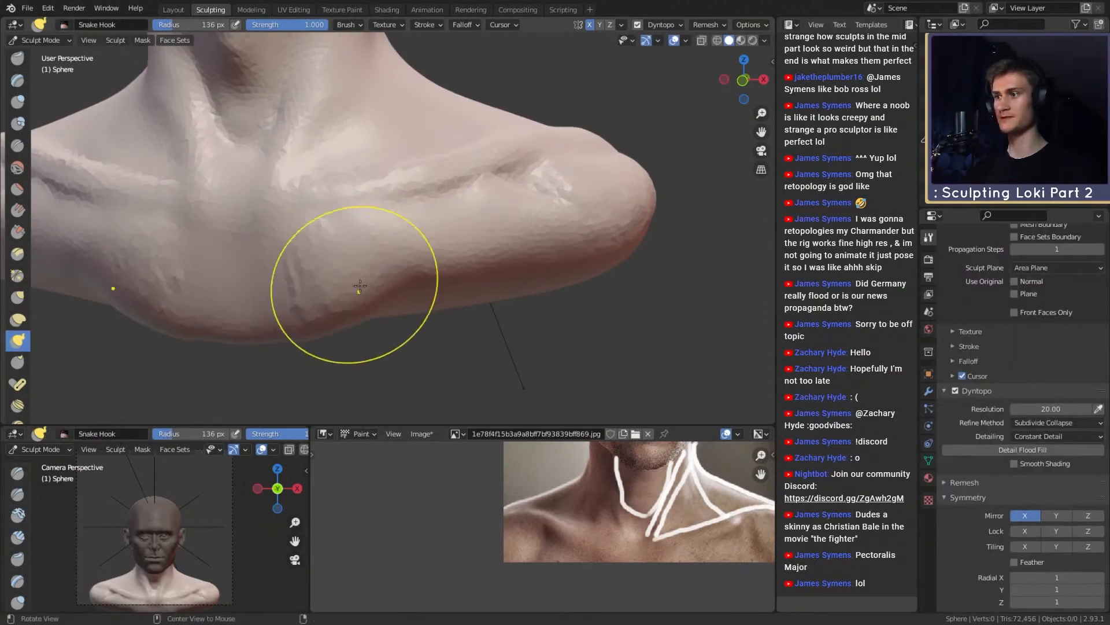
Step: Even out the bottom contour of the chest with Snake Hook pulls at about 117 px
middle_drag(413, 275, 407, 269)
scroll(407, 268, down, 1)
key(f)
click(400, 273)
mouse_move(404, 277)
mouse_down()
mouse_move(547, 259)
mouse_move(470, 282)
mouse_up()
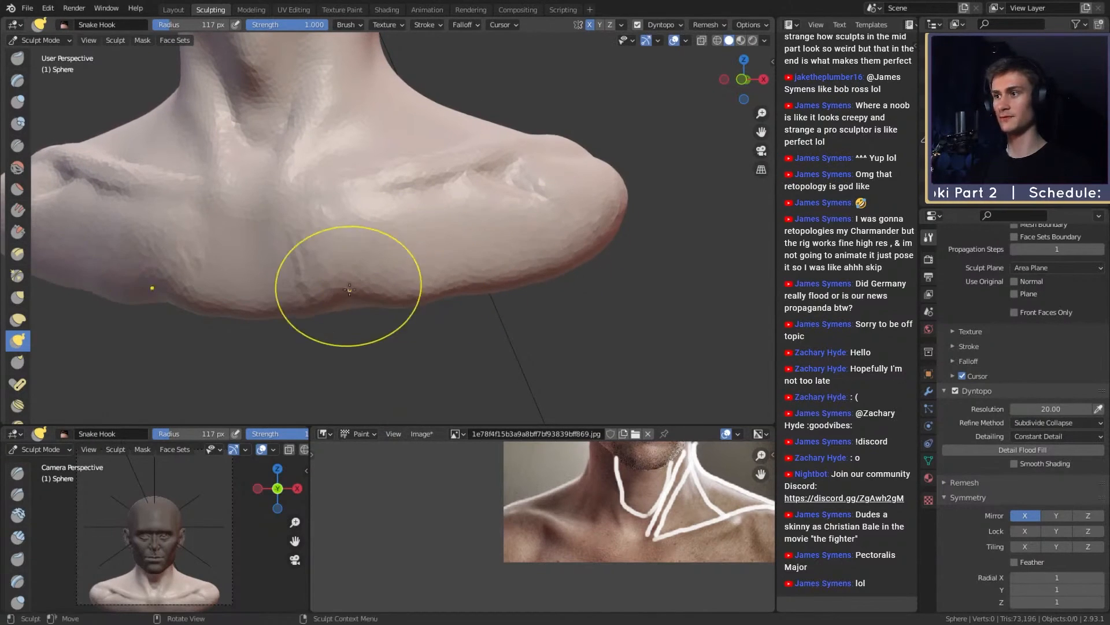
drag(349, 289, 334, 303)
middle_drag(426, 266, 463, 258)
drag(325, 297, 333, 300)
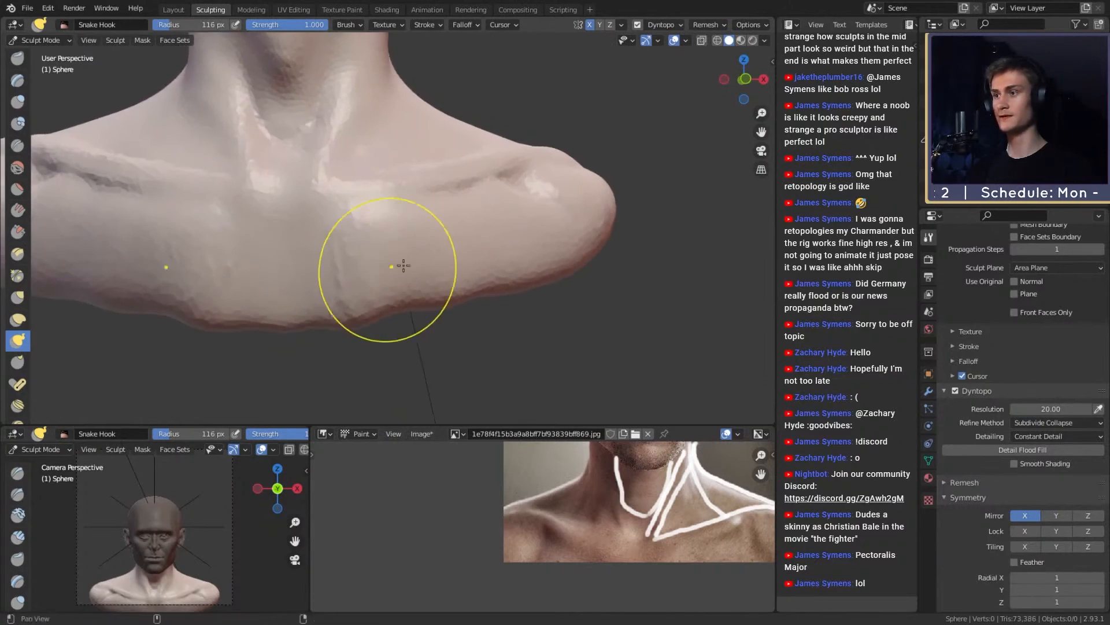
Step: Adjust the bust's lower edge from the chest around to the side of the shoulder with small Snake Hook pulls
mouse_move(403, 265)
middle_down()
mouse_move(428, 248)
mouse_move(471, 293)
mouse_move(479, 270)
middle_up()
key(f)
click(504, 276)
drag(476, 268, 483, 271)
middle_drag(485, 281, 378, 273)
key(f)
click(446, 263)
drag(448, 264, 428, 283)
middle_drag(438, 282, 362, 281)
drag(423, 267, 422, 278)
Step: Lift the lower edge of the back with the Snake Hook brush at 204 px
key(f)
click(535, 297)
drag(492, 293, 487, 277)
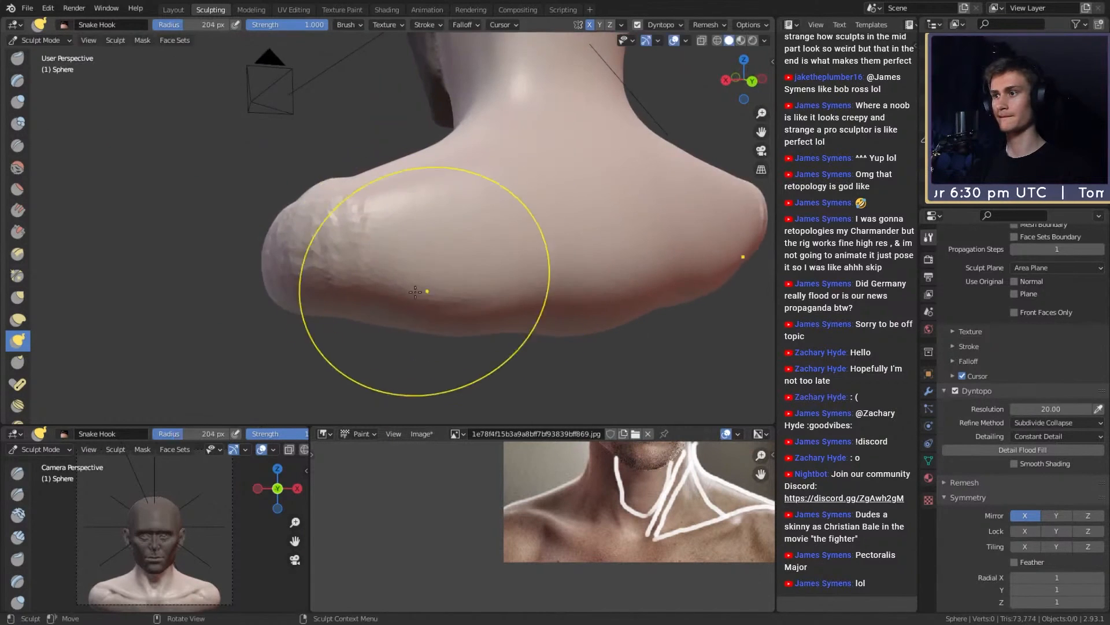
drag(415, 292, 418, 279)
middle_drag(425, 274, 404, 267)
drag(476, 287, 473, 278)
mouse_move(463, 267)
middle_down()
mouse_move(613, 257)
mouse_move(558, 265)
middle_up()
scroll(521, 269, down, 1)
Step: Smooth the lower chest toward the shoulder at a 62 px radius
key(f)
click(436, 286)
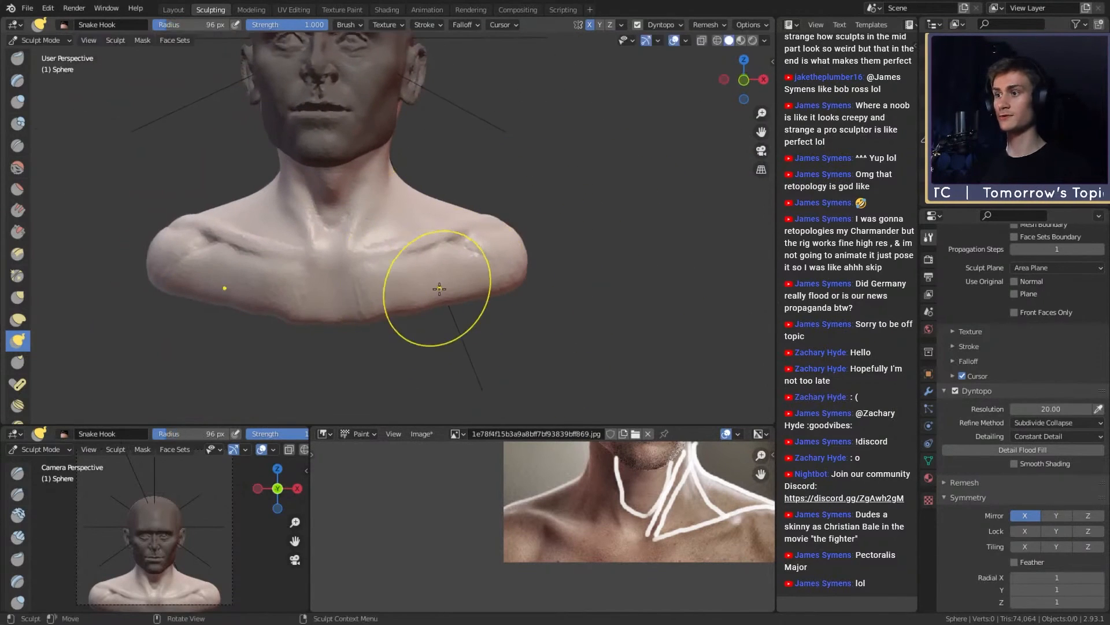
key(f)
click(419, 289)
mouse_move(413, 291)
shift+mouse_down()
mouse_move(379, 296)
mouse_move(450, 287)
shift+mouse_up()
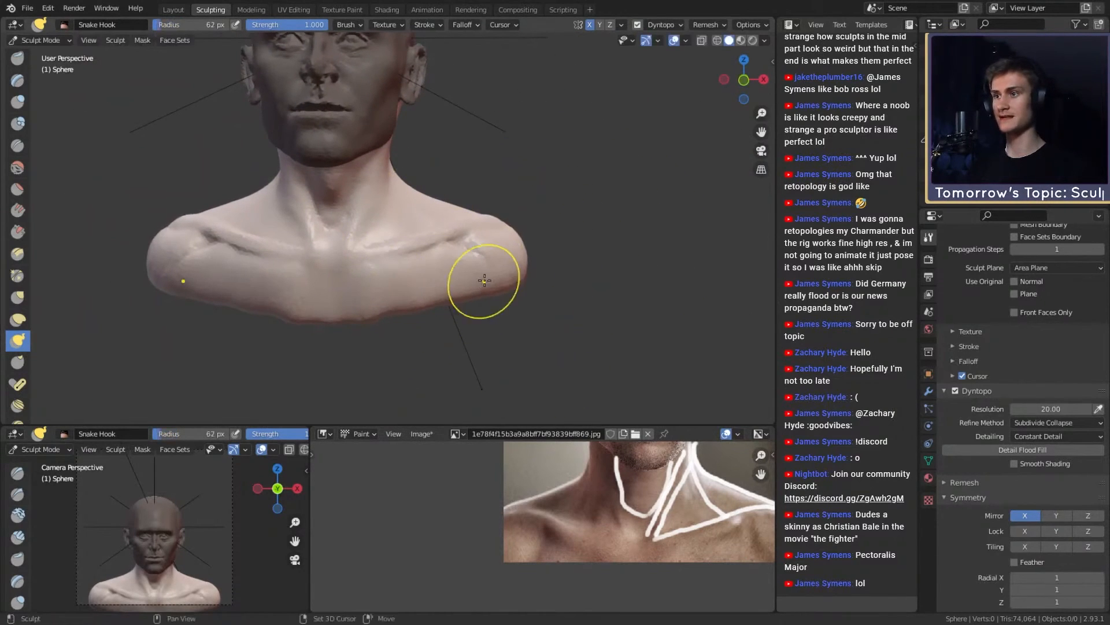
scroll(465, 299, down, 3)
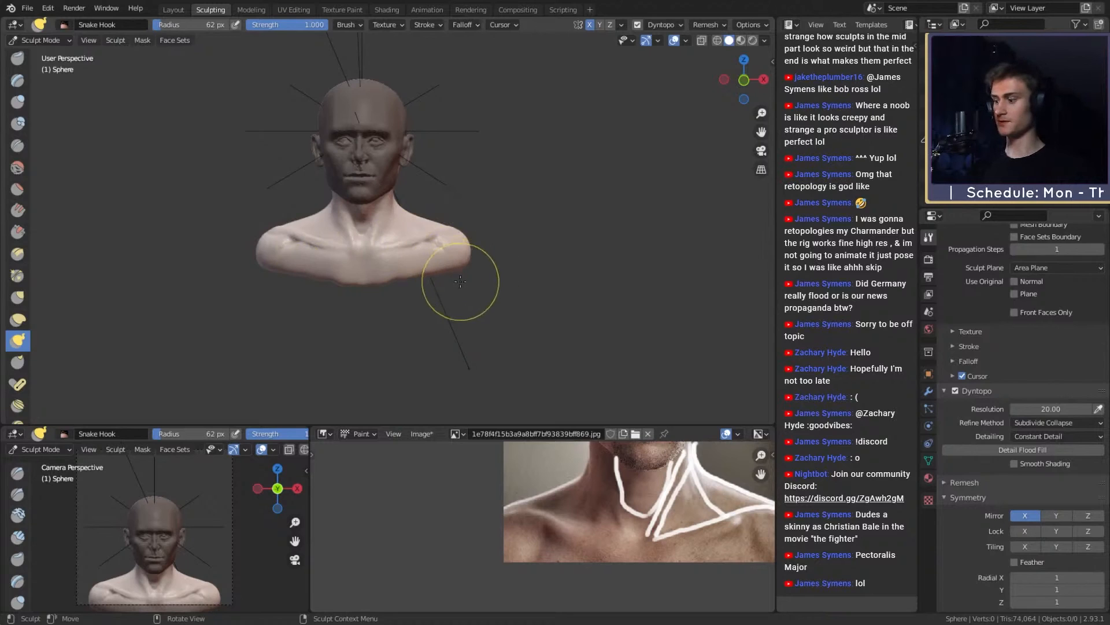
Step: Narrow the shoulders slightly with the Grab brush at 167 px and save the file
key(g)
key(f)
click(537, 248)
mouse_move(482, 180)
alt+shift+mouse_down()
mouse_move(496, 201)
mouse_move(473, 258)
mouse_move(475, 236)
alt+shift+mouse_up()
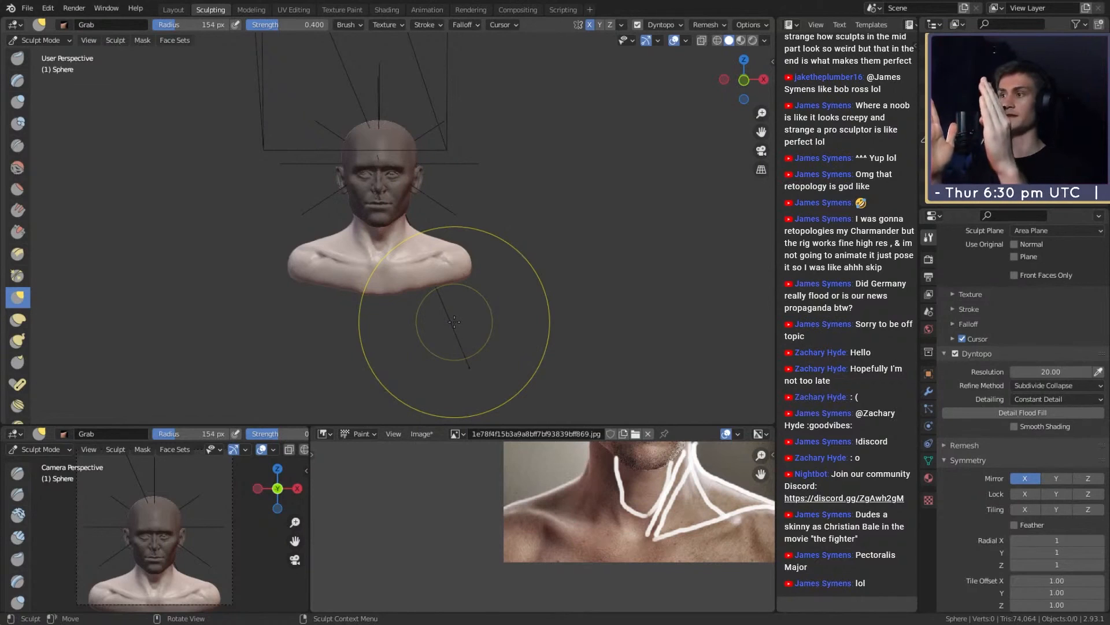
key(f)
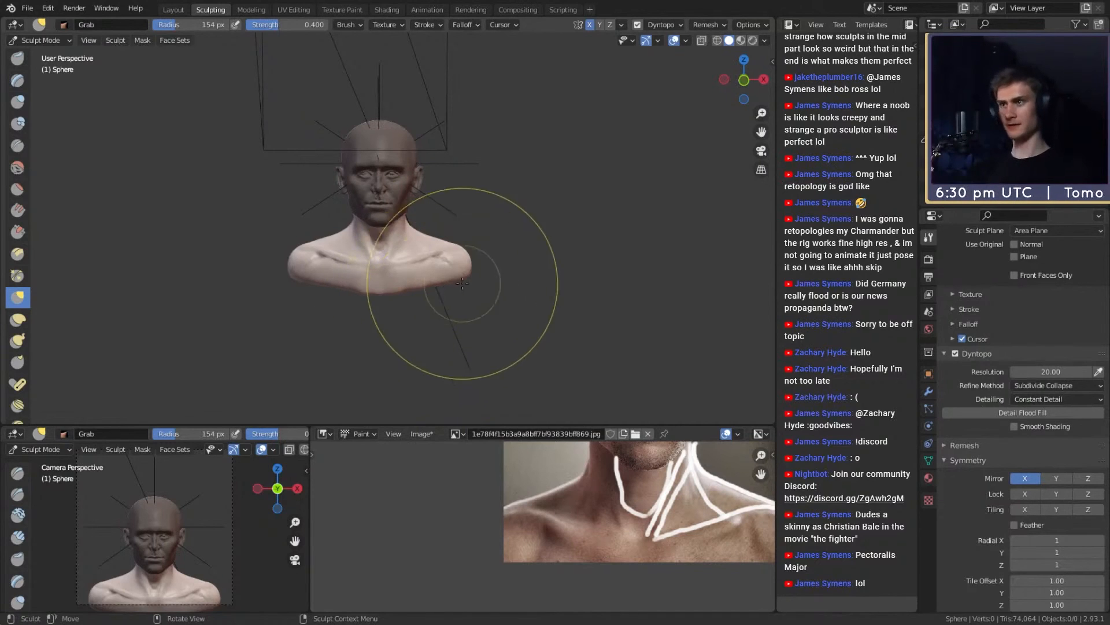
click(469, 263)
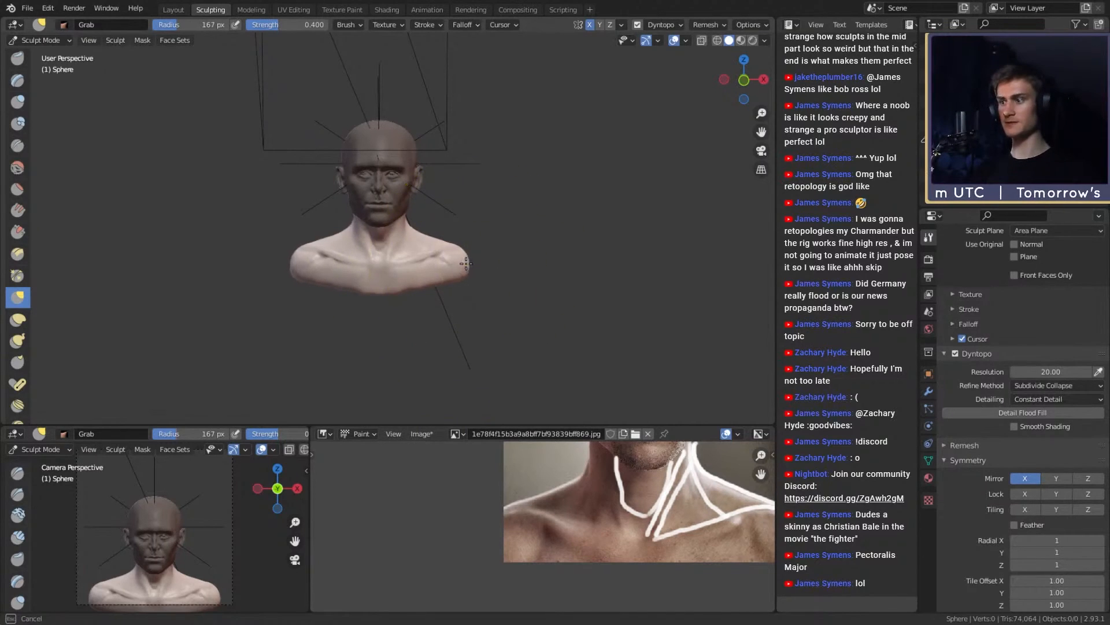
drag(466, 264, 461, 264)
shift+middle_drag(470, 285, 453, 262)
scroll(459, 275, up, 2)
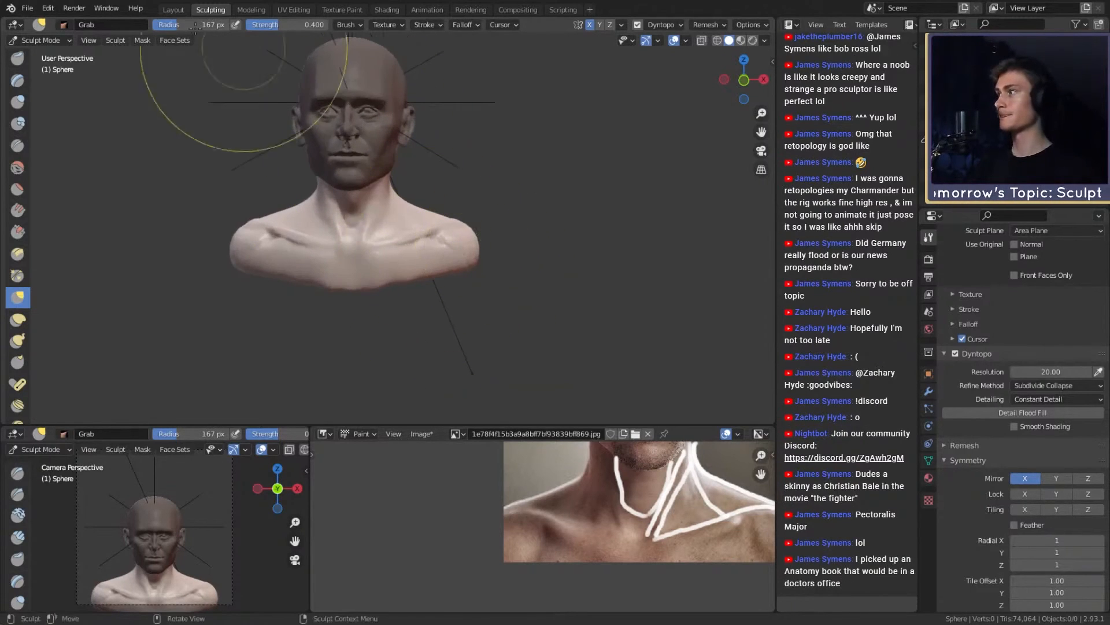
click(27, 8)
click(55, 94)
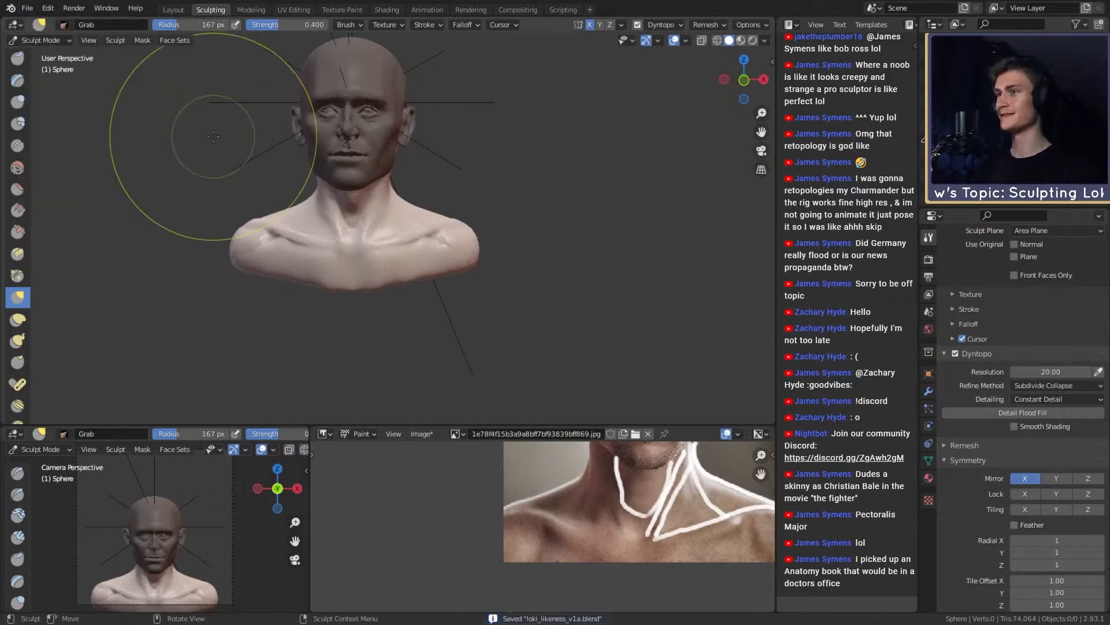
Step: Build up the front of the trapezius above the outer collarbone with Clay Strips at about 56 px
mouse_move(474, 353)
middle_down()
mouse_move(446, 370)
mouse_move(409, 370)
mouse_move(394, 303)
mouse_move(503, 290)
mouse_move(491, 283)
mouse_move(457, 266)
mouse_move(341, 281)
mouse_move(436, 280)
middle_up()
scroll(449, 254, up, 4)
key(c)
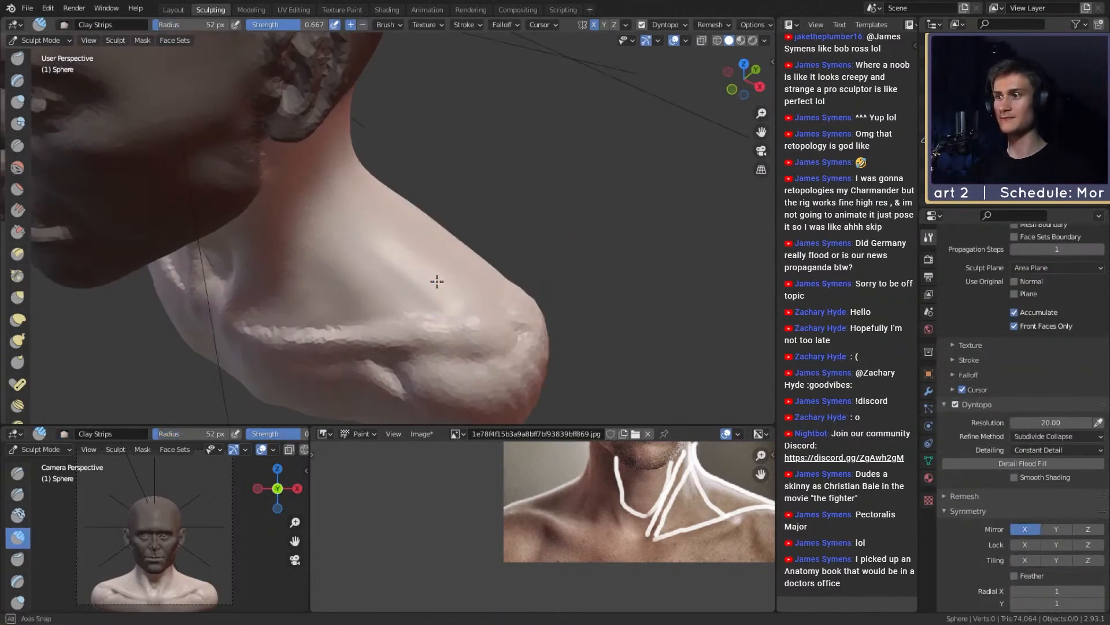
scroll(550, 521, down, 1)
middle_drag(550, 521, 542, 529)
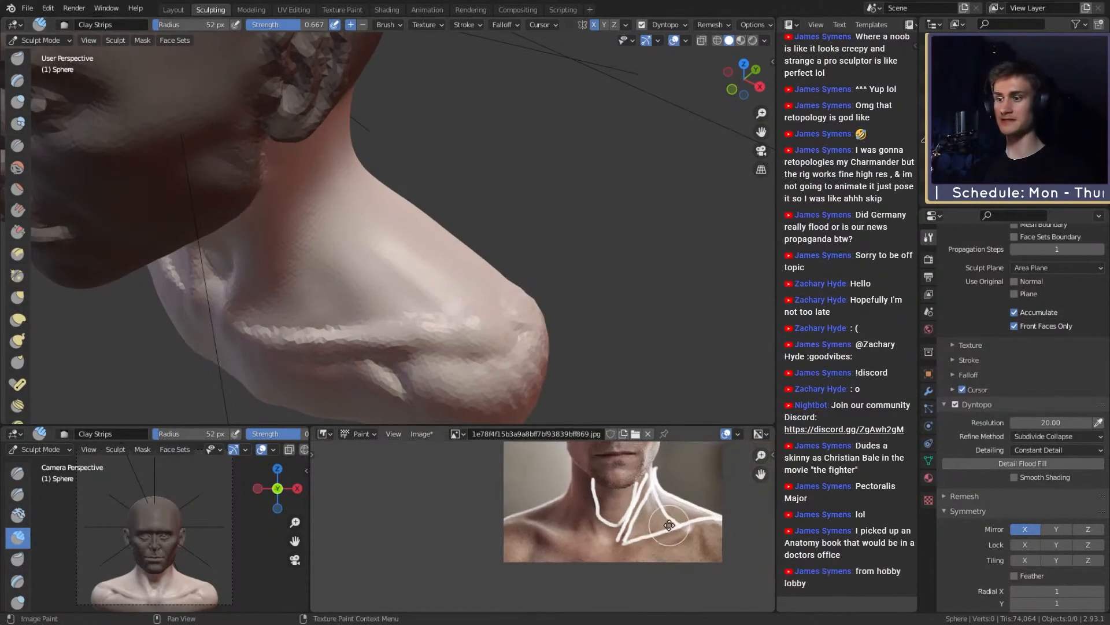
scroll(542, 528, down, 1)
mouse_move(438, 274)
alt+mouse_down()
mouse_move(443, 315)
mouse_move(464, 258)
mouse_move(378, 207)
mouse_move(375, 239)
mouse_move(439, 224)
mouse_move(441, 236)
mouse_move(391, 251)
mouse_move(407, 262)
mouse_move(388, 266)
mouse_move(436, 275)
alt+mouse_up()
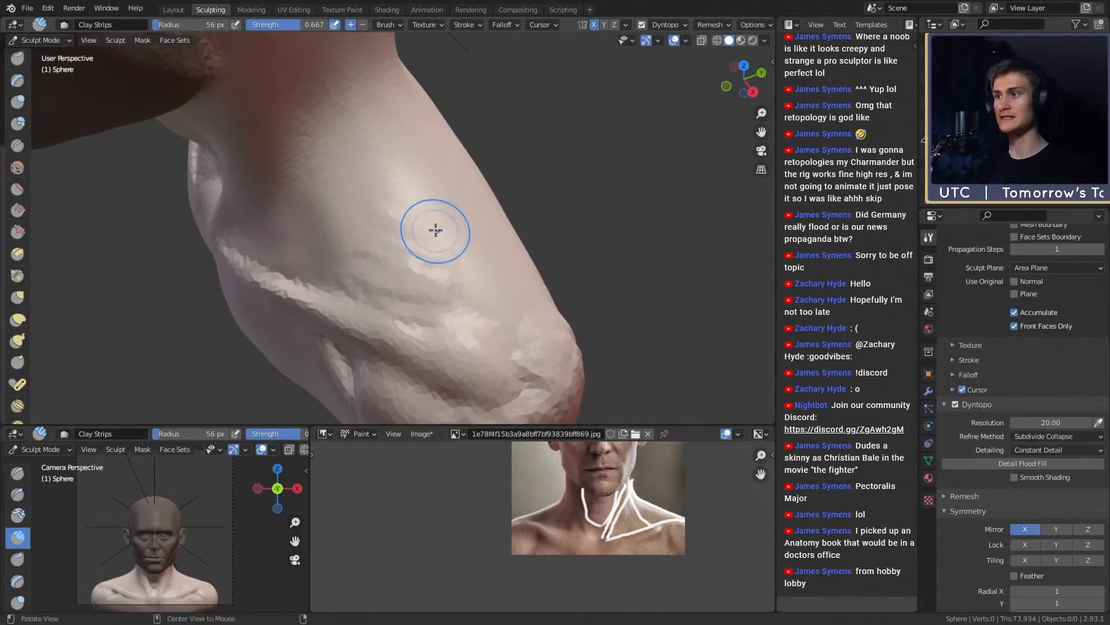
mouse_move(435, 231)
alt+mouse_down()
mouse_move(366, 228)
mouse_move(494, 222)
mouse_move(462, 243)
alt+mouse_up()
mouse_move(511, 244)
alt+mouse_down()
mouse_move(411, 255)
mouse_move(337, 342)
mouse_move(330, 336)
alt+mouse_up()
alt+drag(422, 302, 370, 304)
mouse_move(358, 266)
mouse_down()
mouse_move(351, 301)
mouse_move(319, 274)
mouse_up()
Step: Carve the front edge of the trapezius down toward the collarbone with the Crease brush at 38 px and smooth the area
mouse_move(347, 254)
middle_down()
mouse_move(496, 225)
mouse_move(505, 236)
mouse_move(434, 228)
mouse_move(436, 265)
middle_up()
key(shift+c)
key(f)
click(436, 241)
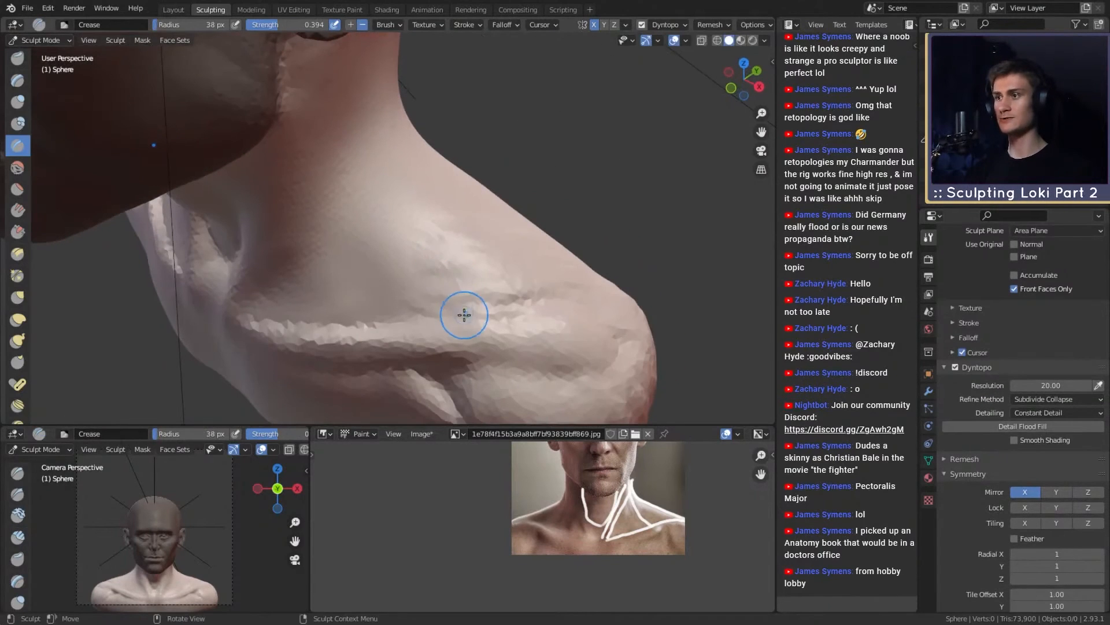
middle_drag(407, 170, 406, 170)
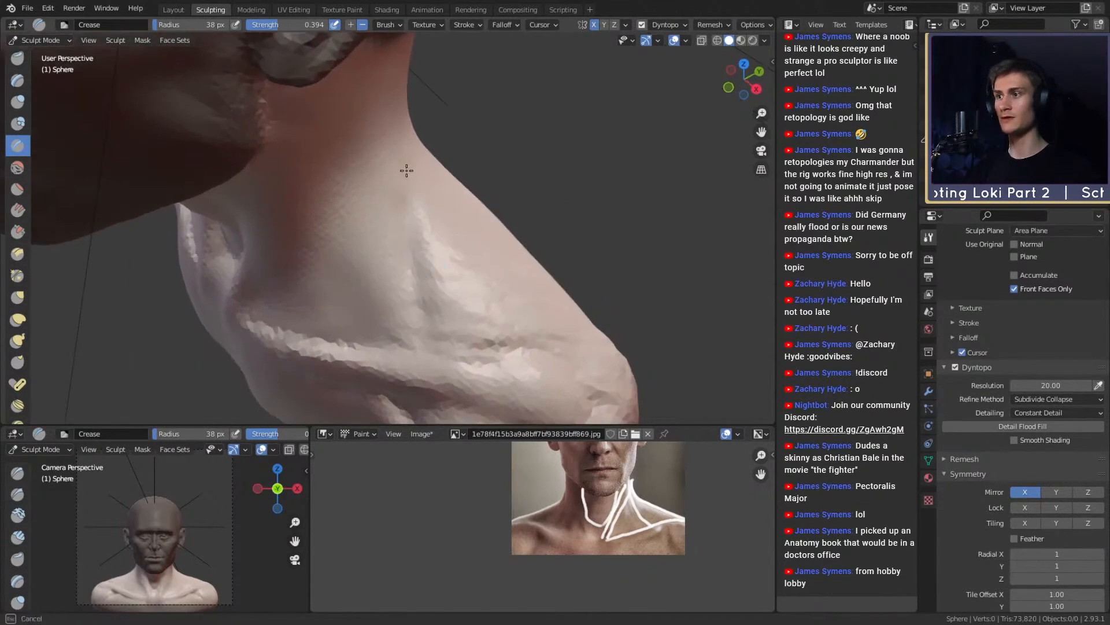
drag(406, 170, 421, 260)
middle_drag(423, 248, 441, 226)
drag(431, 196, 431, 288)
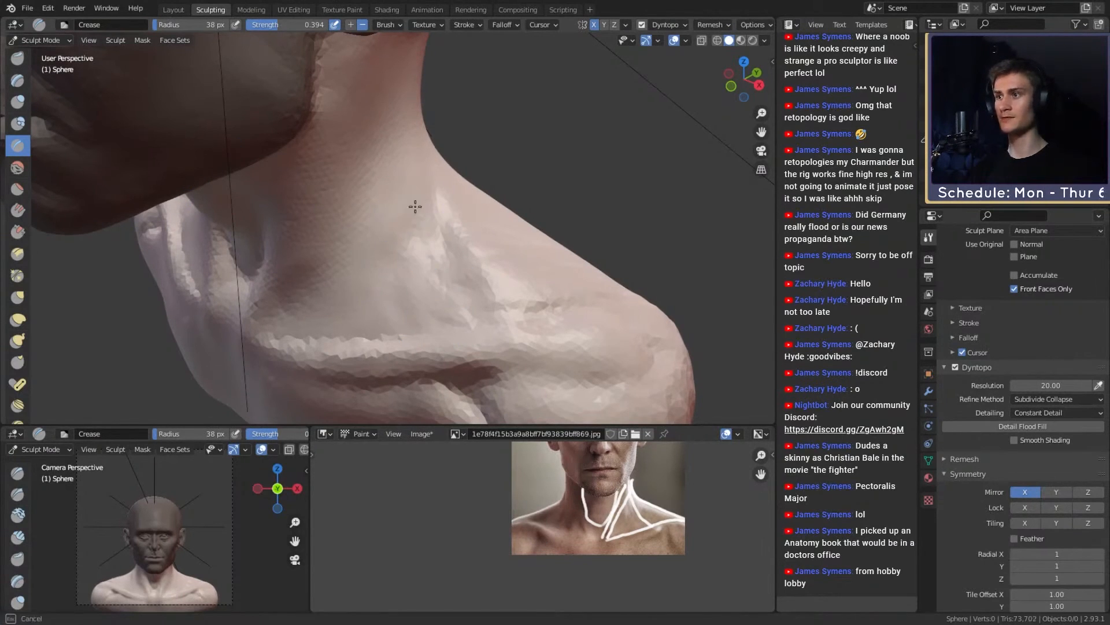
key(f)
click(414, 261)
mouse_move(408, 267)
shift+mouse_down()
mouse_move(408, 242)
mouse_move(370, 250)
mouse_move(322, 168)
shift+mouse_up()
Step: Add volume where the trapezius meets the side of the neck with Clay Strips at 44 to 51 px
key(c)
mouse_move(464, 250)
alt+mouse_down()
mouse_move(478, 280)
mouse_move(444, 248)
mouse_move(365, 210)
alt+mouse_up()
key(f)
click(440, 255)
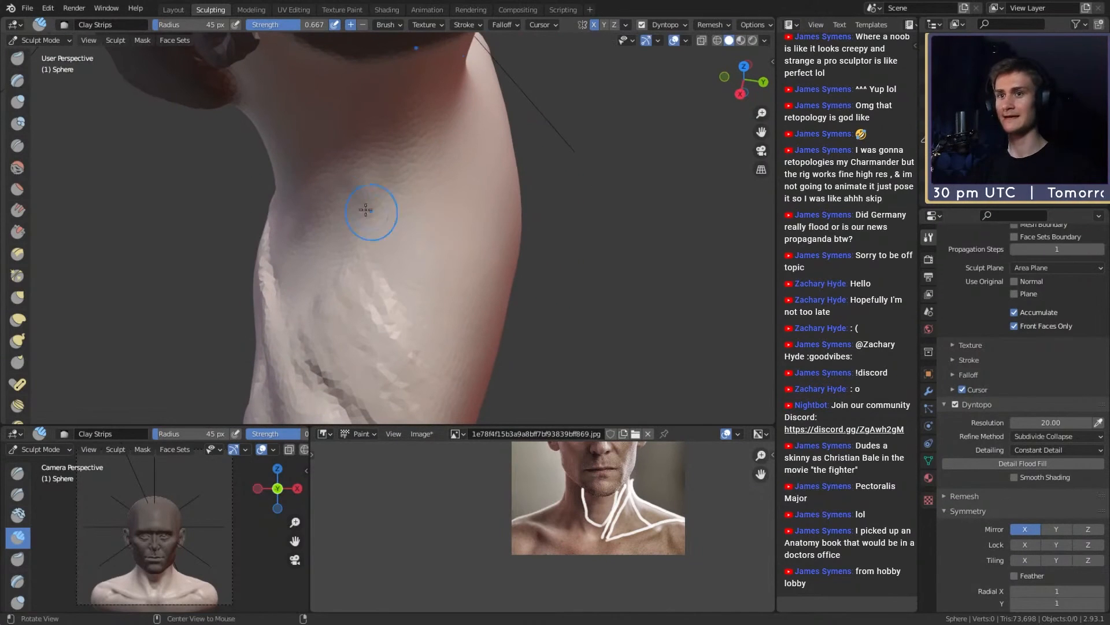
alt+drag(429, 263, 441, 260)
key(f)
click(421, 276)
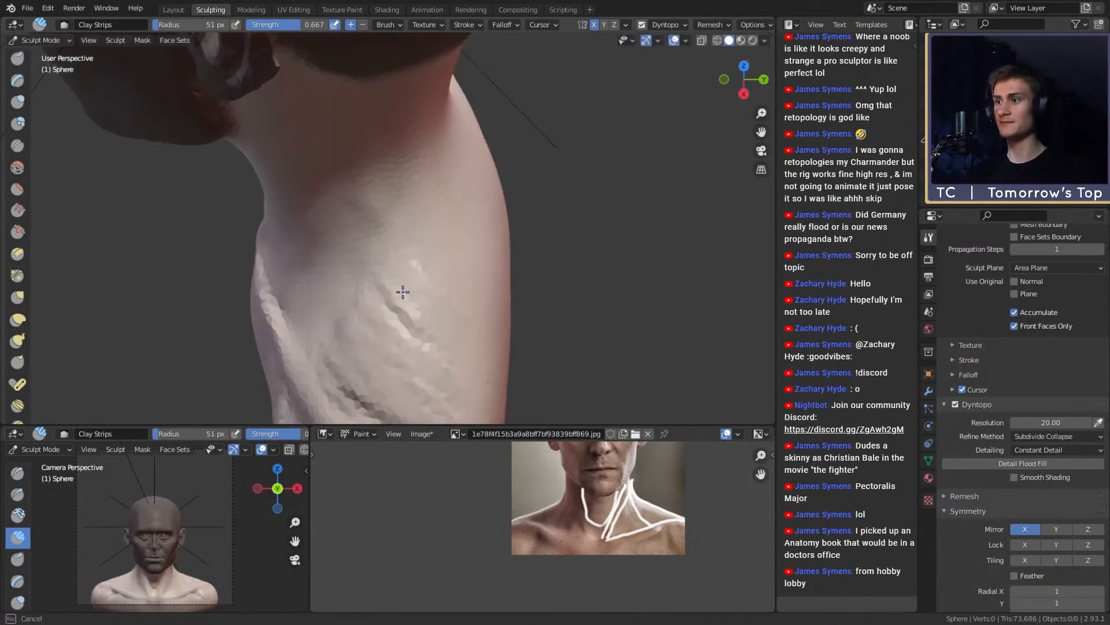
middle_drag(485, 335, 437, 253)
key(f)
click(432, 253)
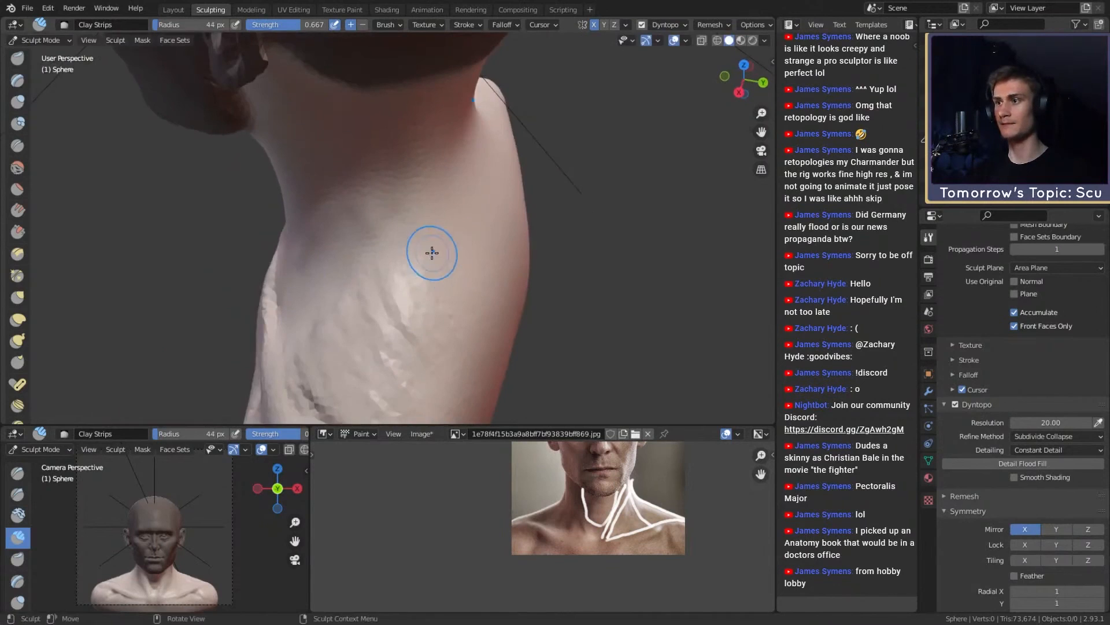
Step: Layer Clay Strips along the trapezius toward the outer collarbone at 43 to 62 px
alt+shift+drag(426, 312, 413, 259)
mouse_move(413, 259)
alt+mouse_down()
mouse_move(504, 228)
mouse_move(412, 245)
mouse_move(380, 224)
alt+mouse_up()
key(f)
click(421, 245)
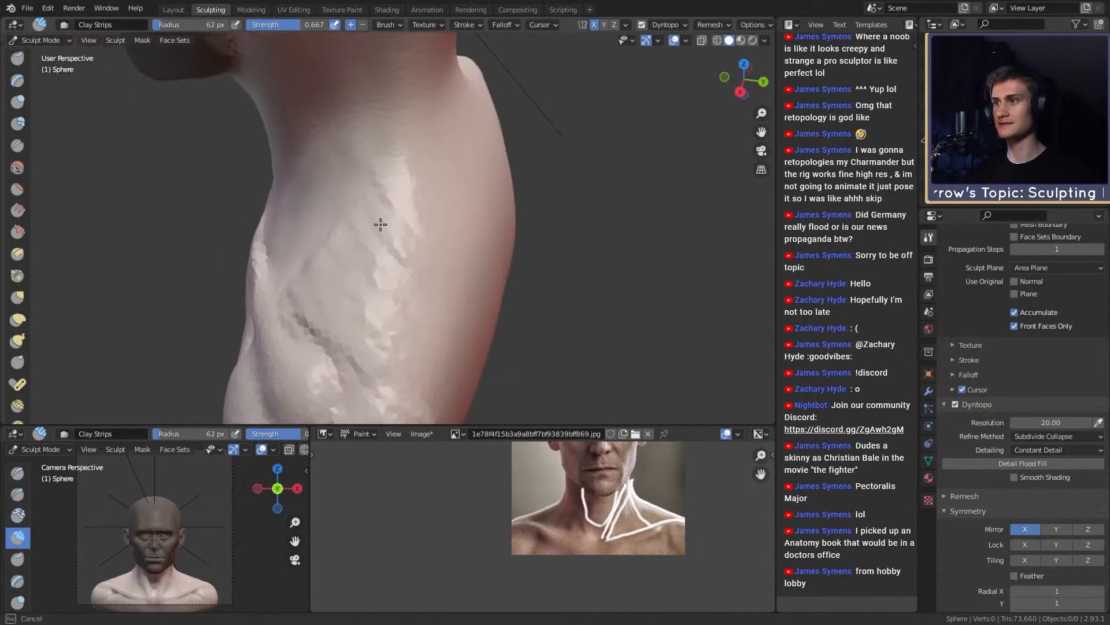
middle_drag(386, 317, 407, 249)
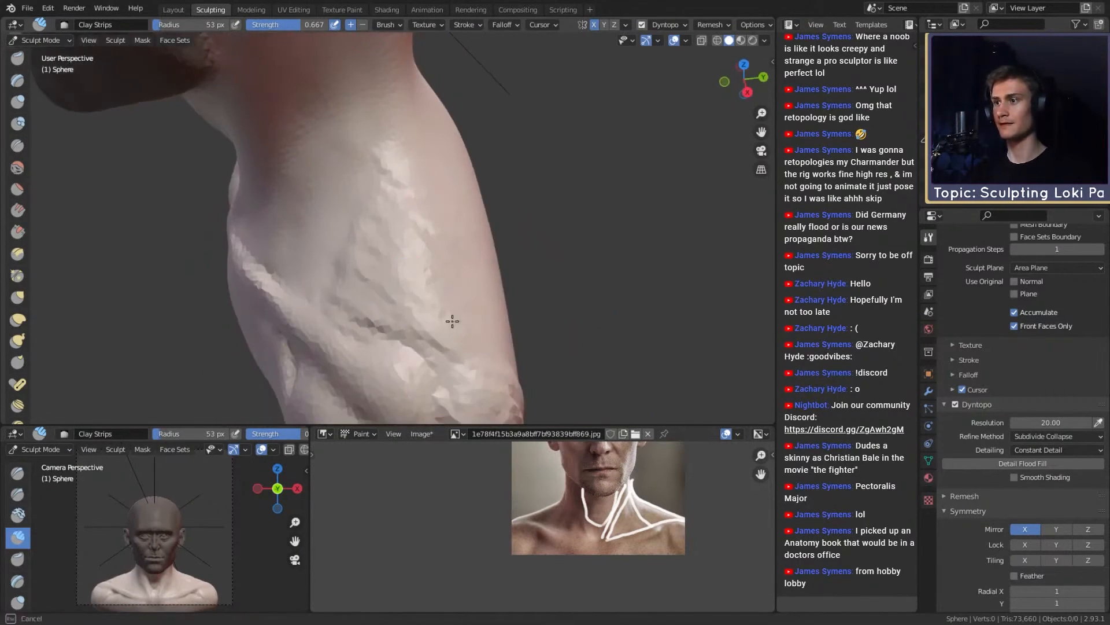
middle_drag(452, 321, 401, 294)
mouse_move(265, 248)
middle_down()
mouse_move(491, 203)
mouse_move(404, 258)
mouse_move(367, 252)
middle_up()
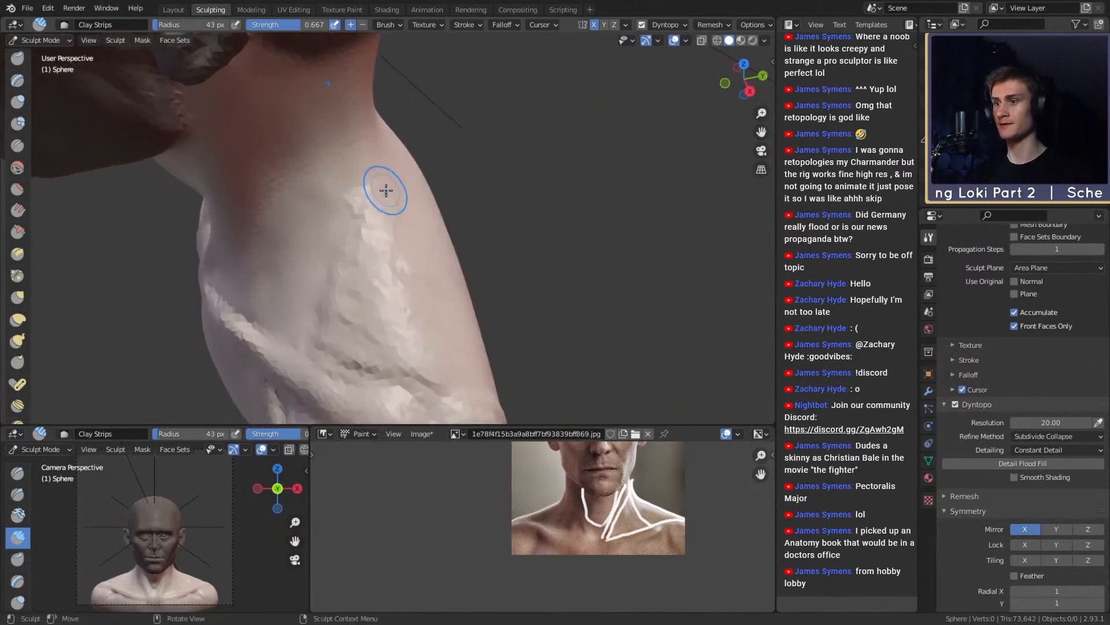
mouse_move(386, 190)
middle_down()
mouse_move(496, 242)
mouse_move(463, 259)
mouse_move(392, 216)
mouse_move(334, 280)
mouse_move(504, 196)
middle_up()
scroll(496, 255, down, 7)
scroll(462, 260, up, 5)
Step: Mark the trapezius's front edge from the back of the neck to the collarbone with the Mask brush at 27 px
key(m)
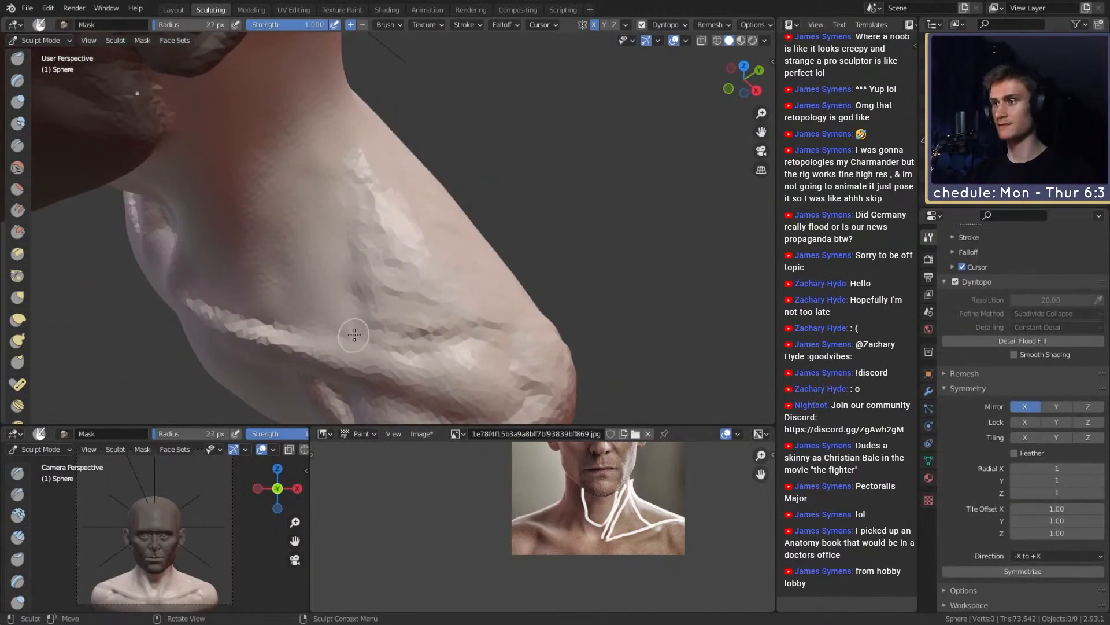
middle_drag(354, 334, 375, 186)
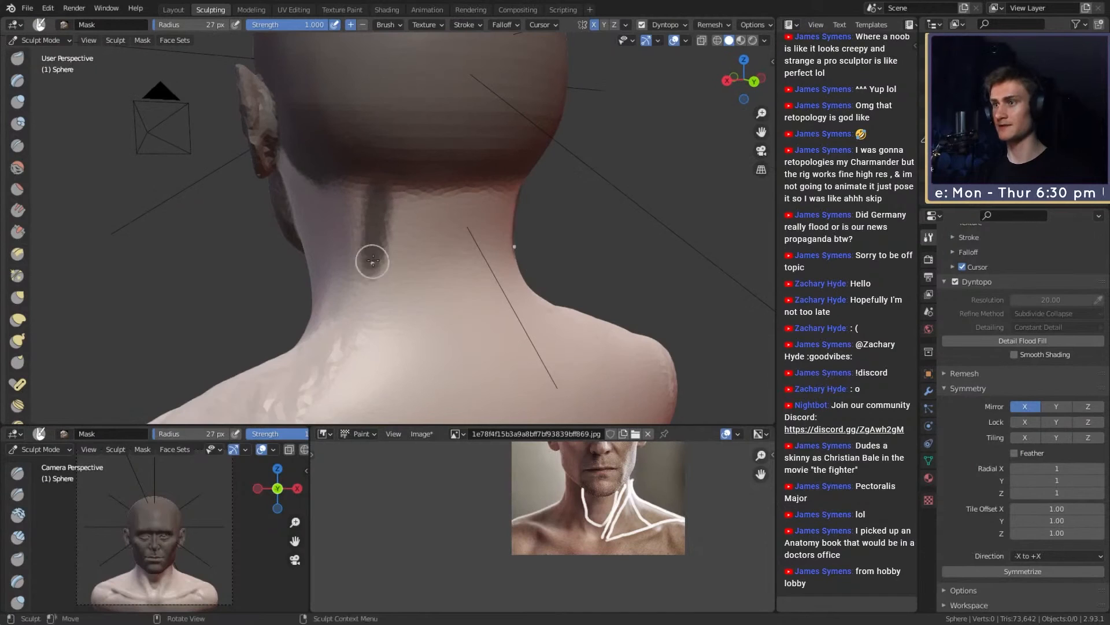
mouse_move(330, 255)
shift+middle_down()
mouse_move(347, 193)
mouse_move(463, 220)
shift+middle_up()
mouse_move(395, 110)
mouse_down()
mouse_move(389, 197)
mouse_move(370, 238)
mouse_up()
mouse_move(340, 273)
shift+middle_down()
mouse_move(356, 236)
mouse_move(433, 231)
shift+middle_up()
mouse_move(433, 235)
mouse_down()
mouse_move(463, 358)
mouse_move(451, 285)
mouse_up()
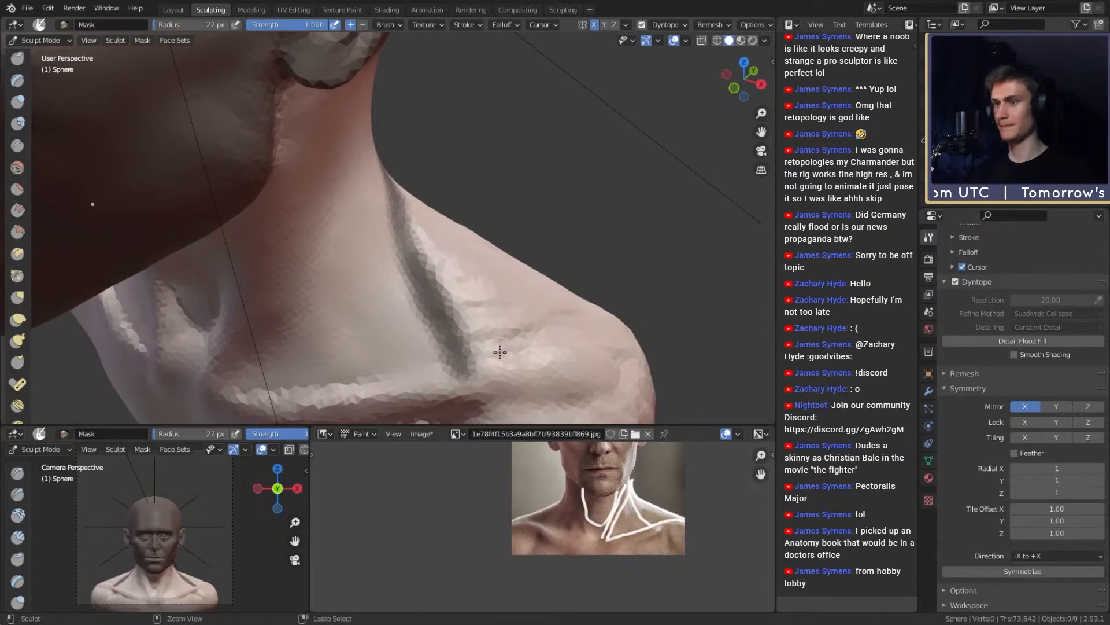
key(ctrl+z)
Step: Build up the trapezius across its upper slope and around the back of the neck with Clay Strips
key(c)
mouse_move(421, 216)
middle_down()
mouse_move(384, 327)
mouse_move(317, 297)
middle_up()
drag(359, 364, 340, 297)
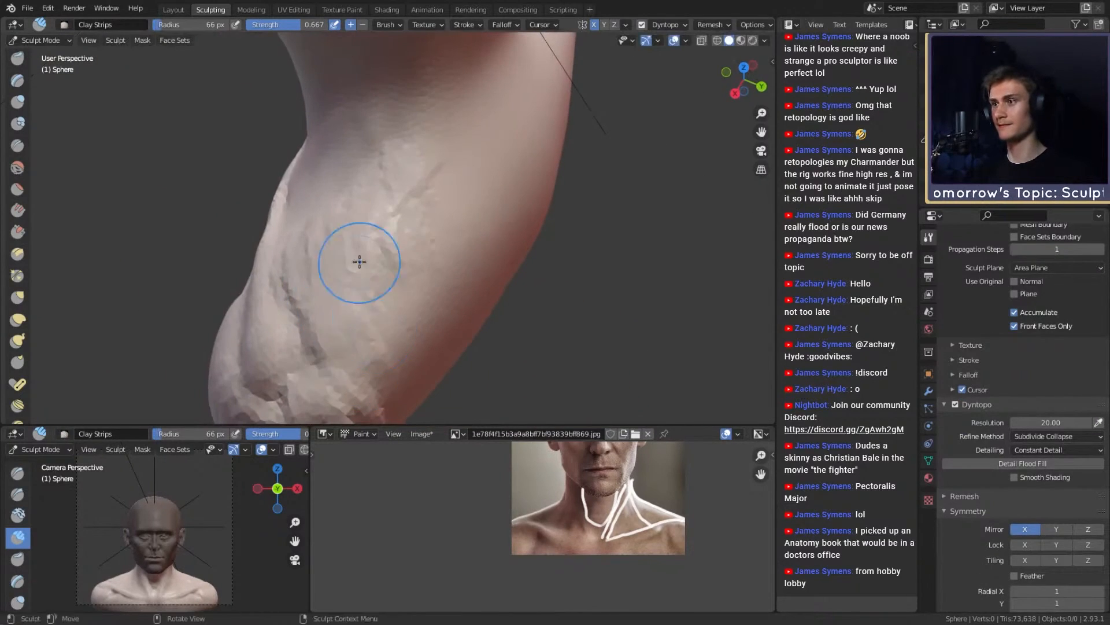
middle_drag(448, 283, 414, 225)
key(f)
click(411, 223)
mouse_move(412, 222)
mouse_down()
mouse_move(453, 57)
mouse_move(496, 167)
mouse_up()
middle_drag(496, 168, 483, 111)
mouse_move(483, 111)
mouse_down()
mouse_move(459, 166)
mouse_move(427, 199)
mouse_up()
middle_drag(406, 296, 417, 265)
mouse_move(421, 249)
mouse_down()
mouse_move(470, 132)
mouse_move(467, 237)
mouse_up()
middle_drag(471, 256, 448, 196)
Step: Sculpt the back of the neck and the upper back beside the spine with Clay Strips at 49 px
key(f)
click(445, 196)
mouse_move(433, 180)
mouse_down()
mouse_move(415, 214)
mouse_move(426, 263)
mouse_move(421, 344)
mouse_up()
mouse_move(421, 344)
middle_down()
mouse_move(429, 267)
mouse_move(466, 248)
middle_up()
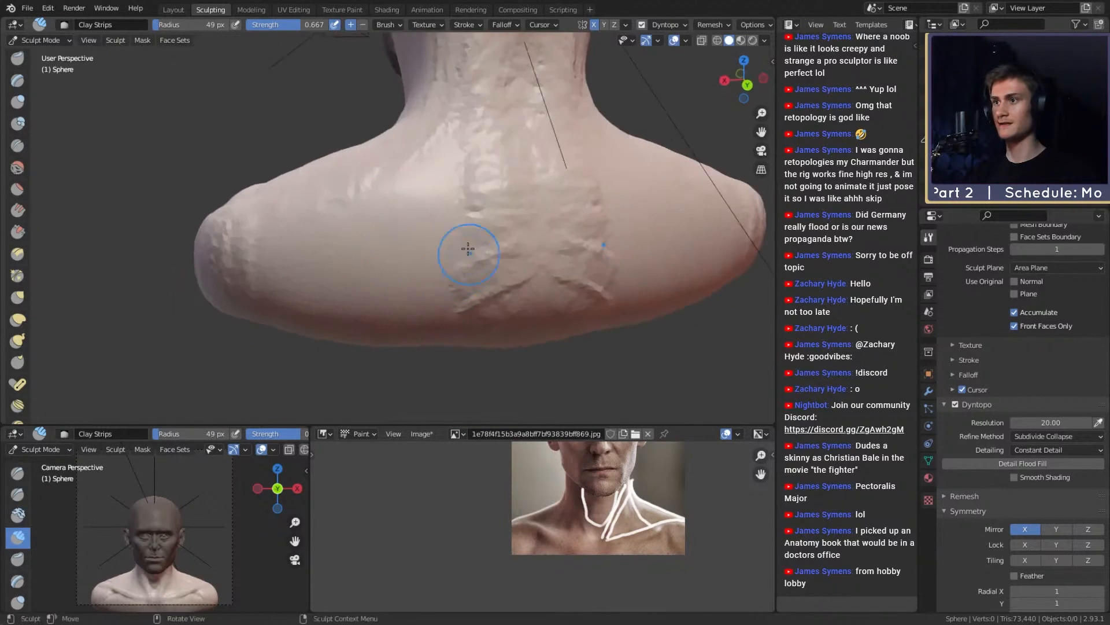
drag(470, 150, 366, 206)
drag(450, 209, 402, 245)
Step: Build up muscle from the shoulder blade out to the rear deltoid with diagonal Clay Strips strokes at 41 px
key(f)
mouse_move(404, 242)
middle_down()
mouse_move(424, 223)
mouse_move(446, 255)
middle_up()
click(425, 224)
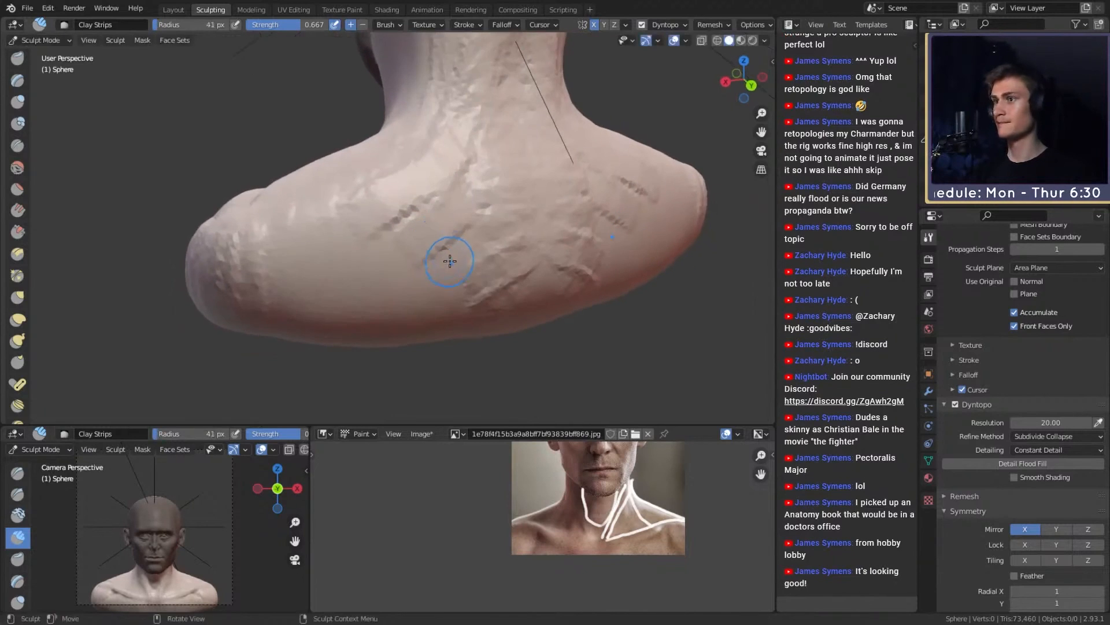
mouse_move(446, 255)
mouse_down()
mouse_move(445, 318)
mouse_move(439, 241)
mouse_move(362, 213)
mouse_move(395, 264)
mouse_move(324, 218)
mouse_move(370, 230)
mouse_move(321, 243)
mouse_up()
drag(392, 226, 309, 298)
mouse_move(406, 236)
mouse_down()
mouse_move(283, 313)
mouse_move(309, 263)
mouse_up()
drag(354, 207, 279, 274)
drag(349, 233, 267, 299)
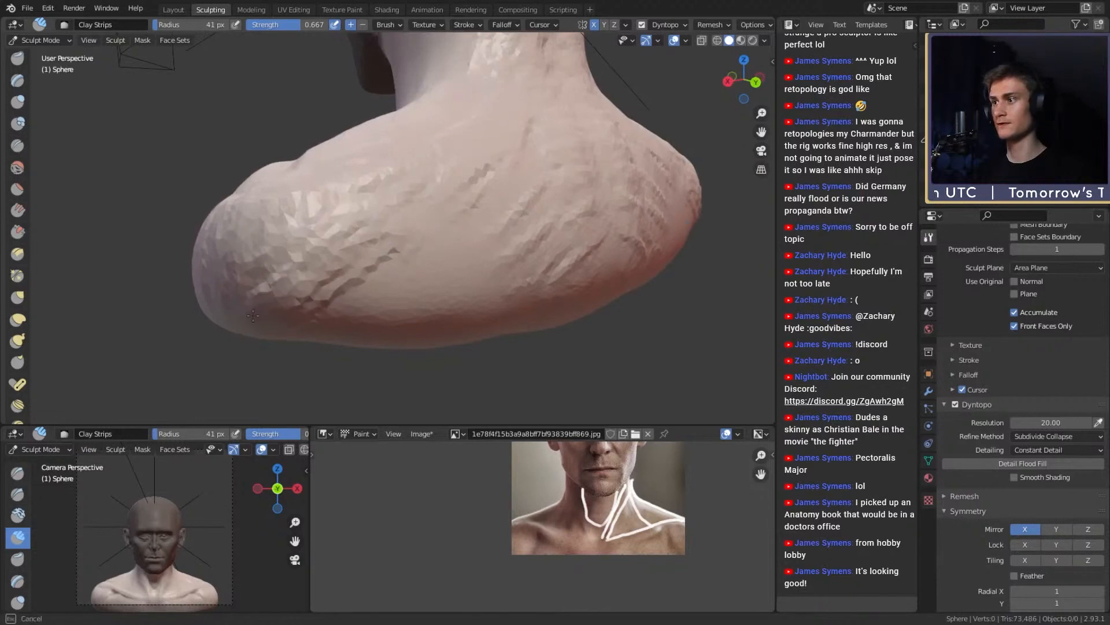
drag(293, 257, 238, 289)
alt+drag(318, 284, 344, 286)
mouse_move(418, 236)
alt+mouse_down()
mouse_move(372, 253)
mouse_move(312, 245)
mouse_move(288, 261)
alt+mouse_up()
mouse_move(401, 245)
mouse_down()
mouse_move(323, 268)
mouse_move(315, 219)
mouse_up()
Step: Carve the angular outline of the shoulder blade below the rear deltoid with the Crease brush at 35 px
key(shift+c)
key(f)
click(450, 275)
alt+drag(451, 278, 459, 268)
mouse_move(497, 314)
mouse_down()
mouse_move(442, 213)
mouse_move(301, 272)
mouse_up()
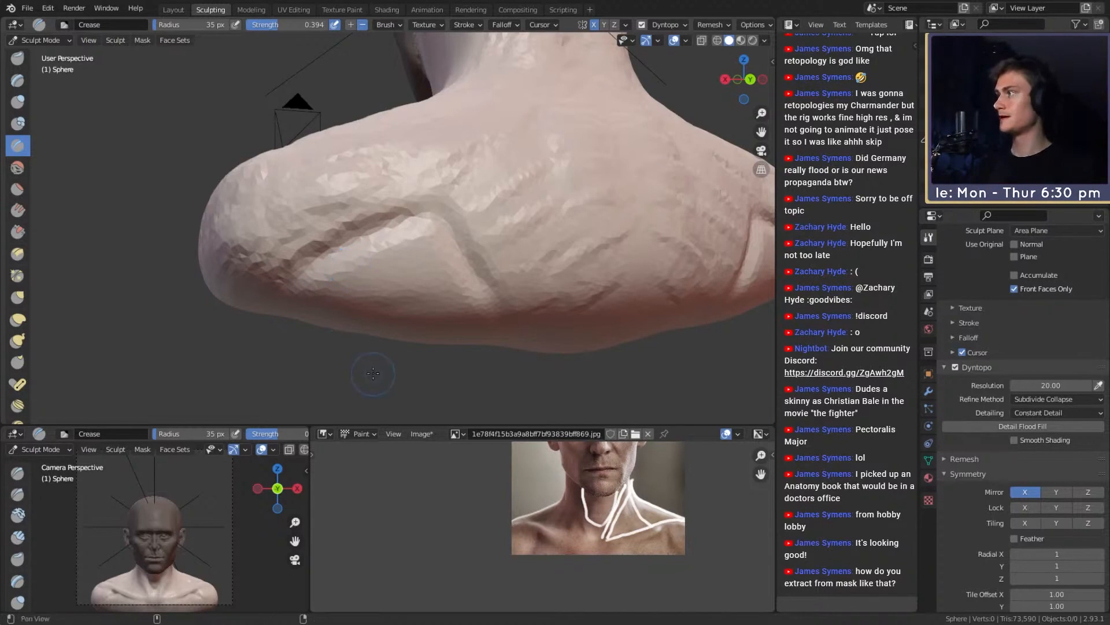
alt+shift+drag(373, 373, 365, 352)
alt+shift+drag(383, 302, 375, 290)
mouse_move(393, 217)
alt+shift+mouse_down()
mouse_move(390, 276)
mouse_move(375, 142)
alt+shift+mouse_up()
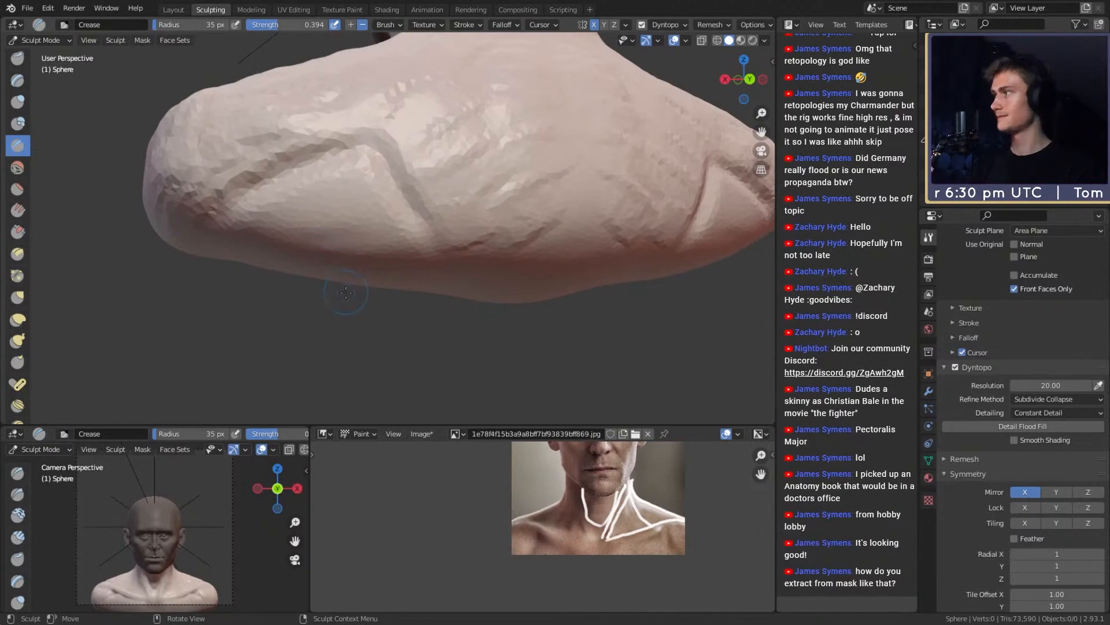
Step: Reshape the lower rim of the back below the shoulder blade with short Snake Hook pulls, starting at 140 px
key(k)
key(f)
click(367, 263)
middle_drag(340, 272, 336, 286)
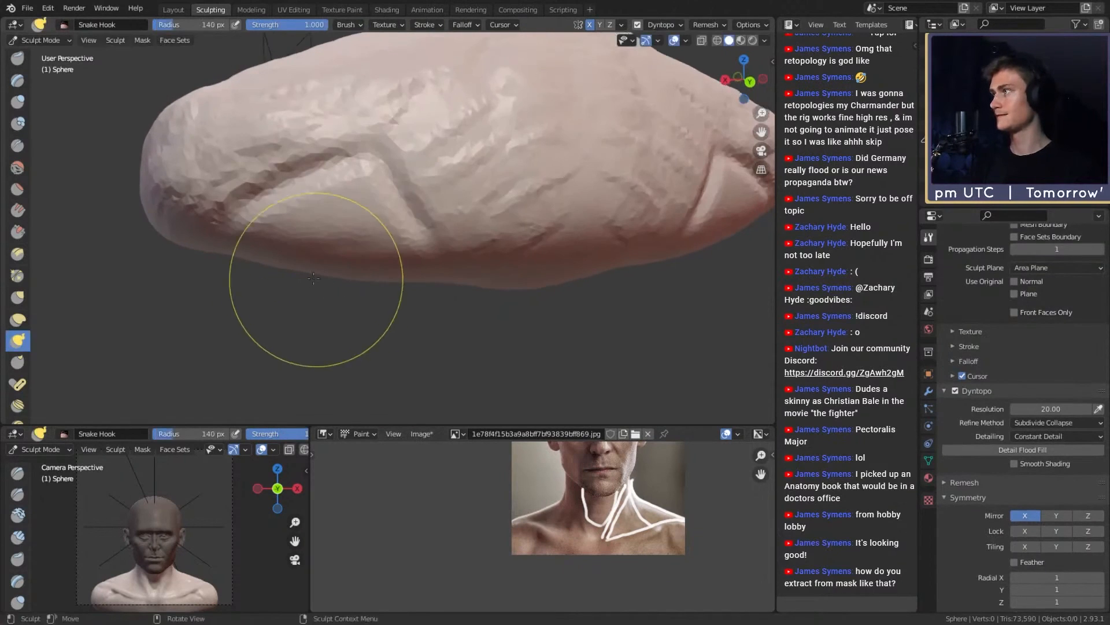
drag(266, 238, 268, 249)
key(f)
click(374, 255)
drag(346, 264, 350, 278)
mouse_move(455, 276)
middle_down()
mouse_move(478, 267)
mouse_move(339, 271)
mouse_move(373, 276)
middle_up()
key(f)
click(371, 276)
drag(301, 273, 275, 283)
middle_drag(296, 286, 326, 243)
Step: Save the file and carve a short groove down across the shoulder blade with the Crease brush
key(shift+c)
key(f)
click(431, 278)
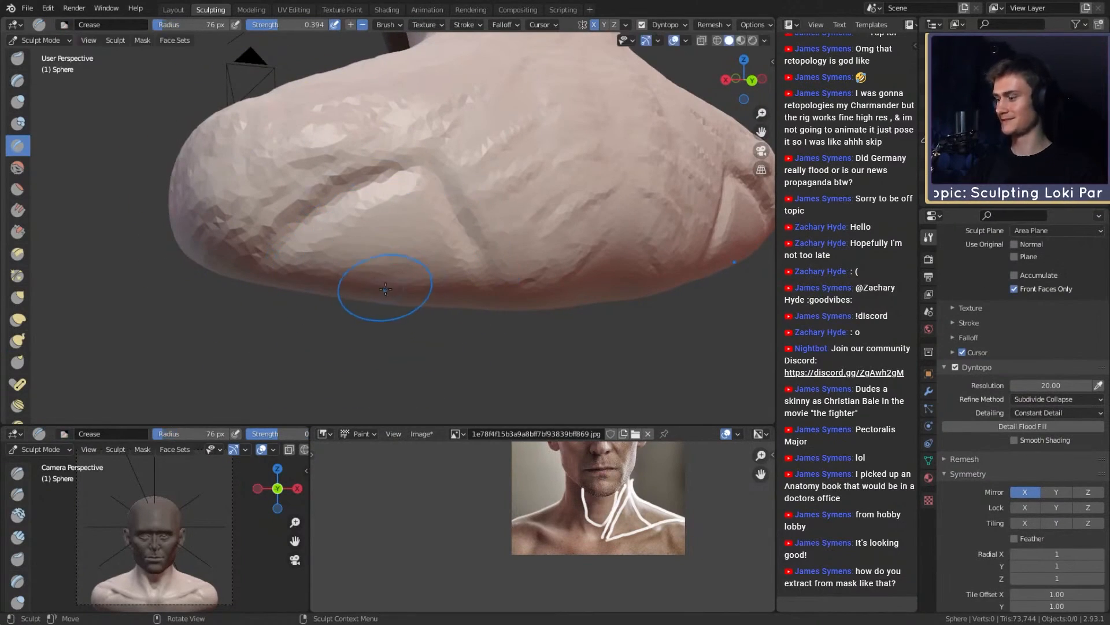
key(ctrl+s)
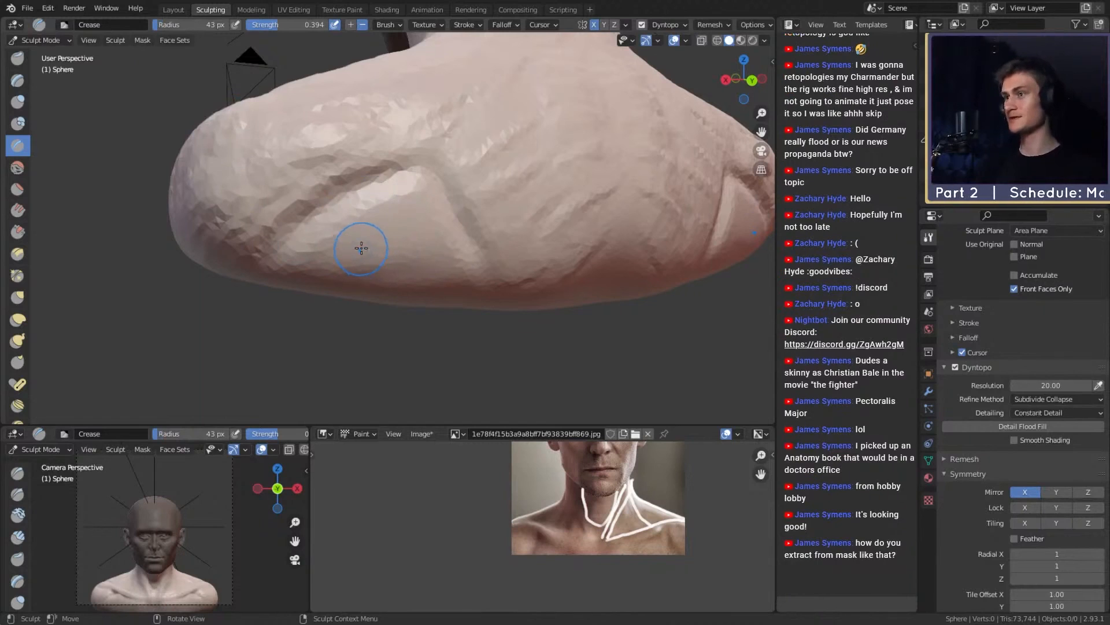
key(f)
click(357, 209)
drag(355, 201, 369, 254)
middle_drag(369, 254, 336, 220)
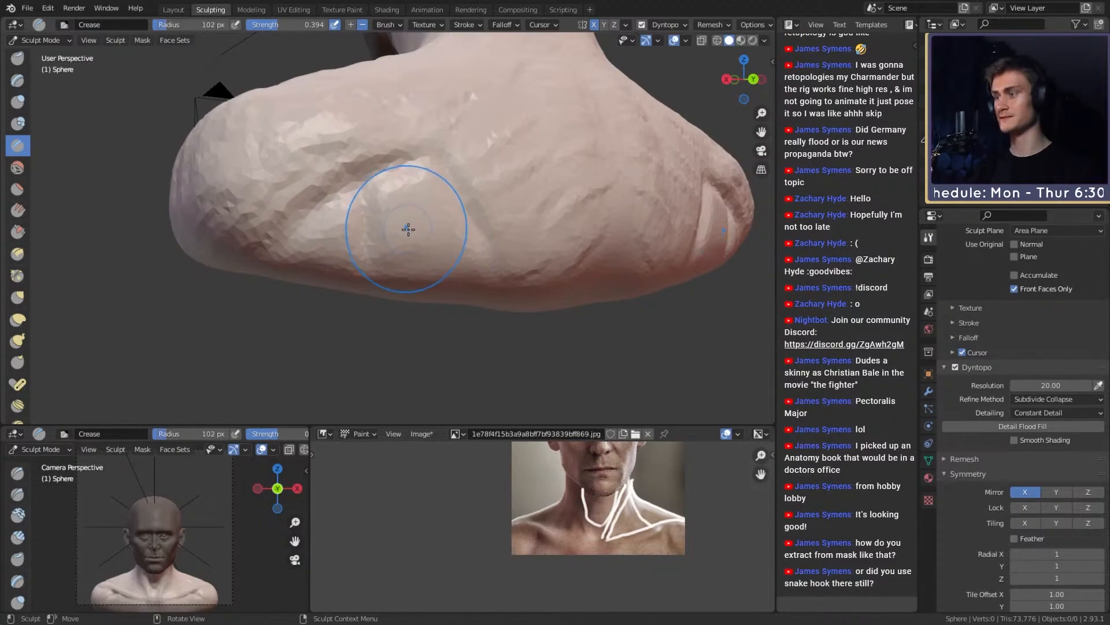
Step: Build up the surface of the shoulder blade around the groove with Clay Strips, starting at 42 px
key(c)
middle_drag(411, 210, 397, 219)
drag(398, 219, 418, 212)
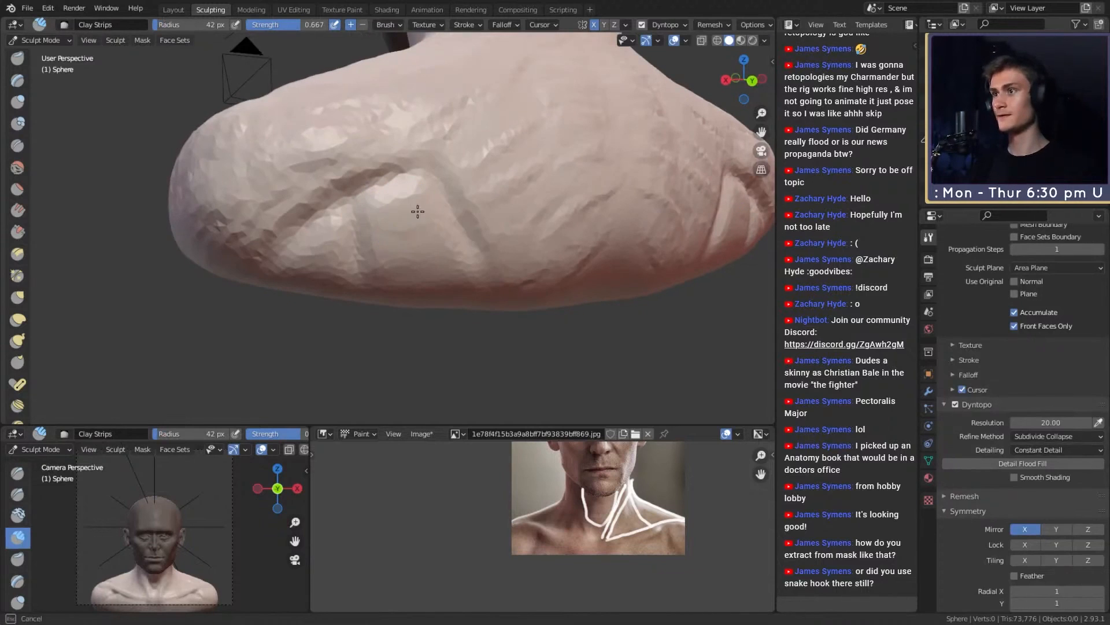
drag(422, 282, 408, 278)
drag(371, 222, 370, 269)
key(f)
click(434, 258)
key(f)
click(306, 256)
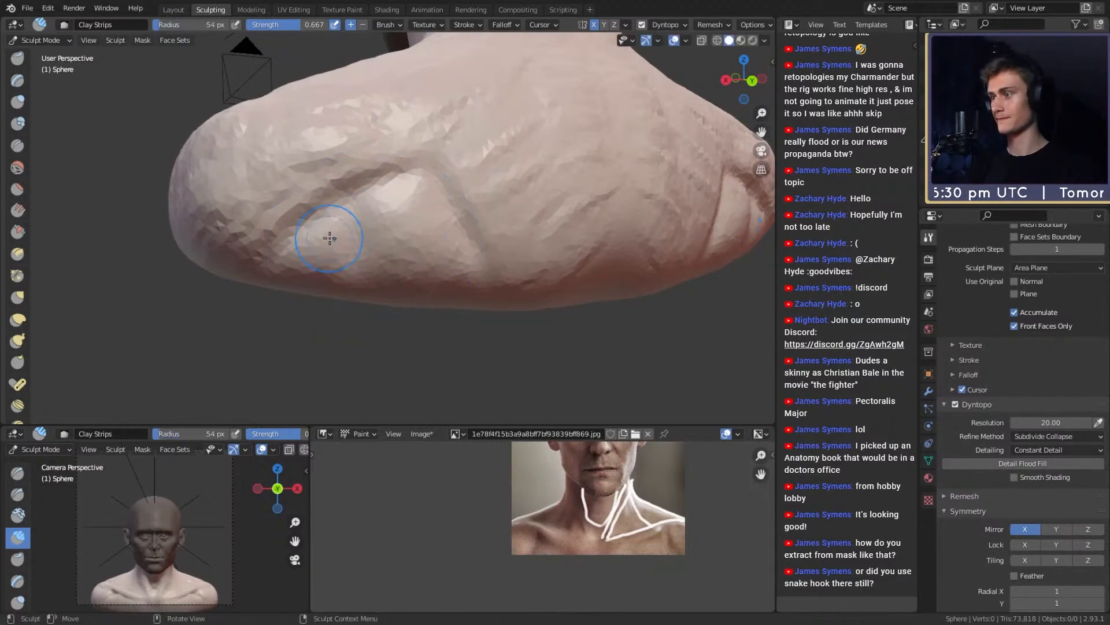
Step: Crease the upper edge of the shoulder blade diagonally down toward the rear deltoid
key(shift+c)
drag(381, 193, 279, 248)
mouse_move(341, 174)
ctrl+middle_down()
mouse_move(357, 237)
mouse_move(410, 238)
mouse_move(379, 219)
ctrl+middle_up()
Step: Smooth the back of the neck, the upper back and the shoulder blade with a large 182 px brush
key(f)
click(471, 215)
mouse_move(471, 215)
middle_down()
mouse_move(406, 236)
mouse_move(411, 228)
middle_up()
key(f)
click(401, 231)
key(f)
click(429, 238)
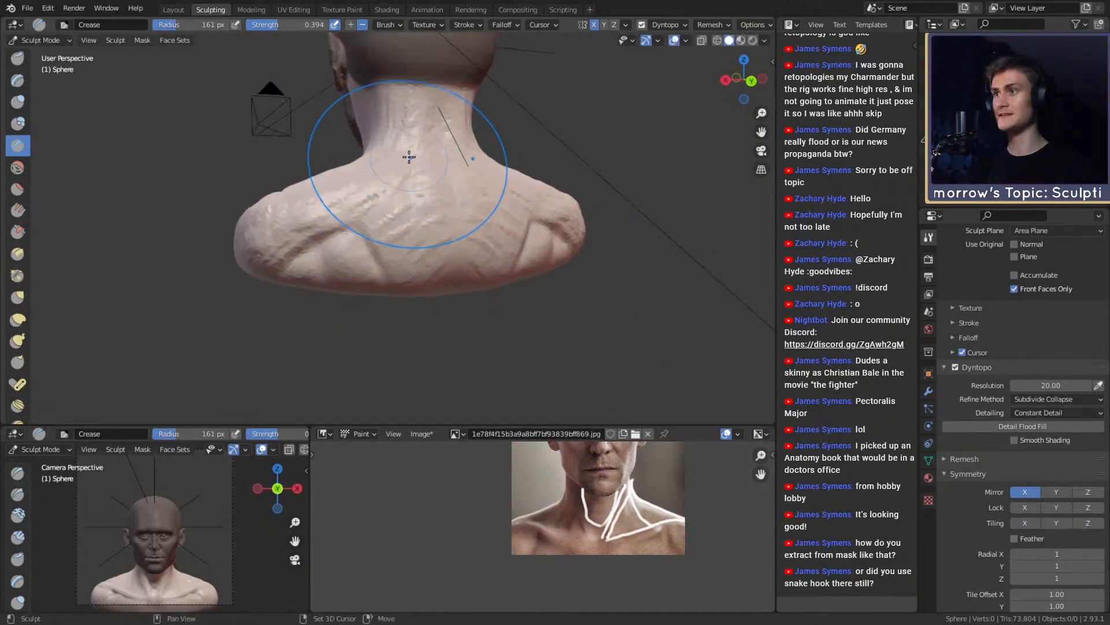
middle_drag(411, 169, 408, 200)
key(f)
click(415, 188)
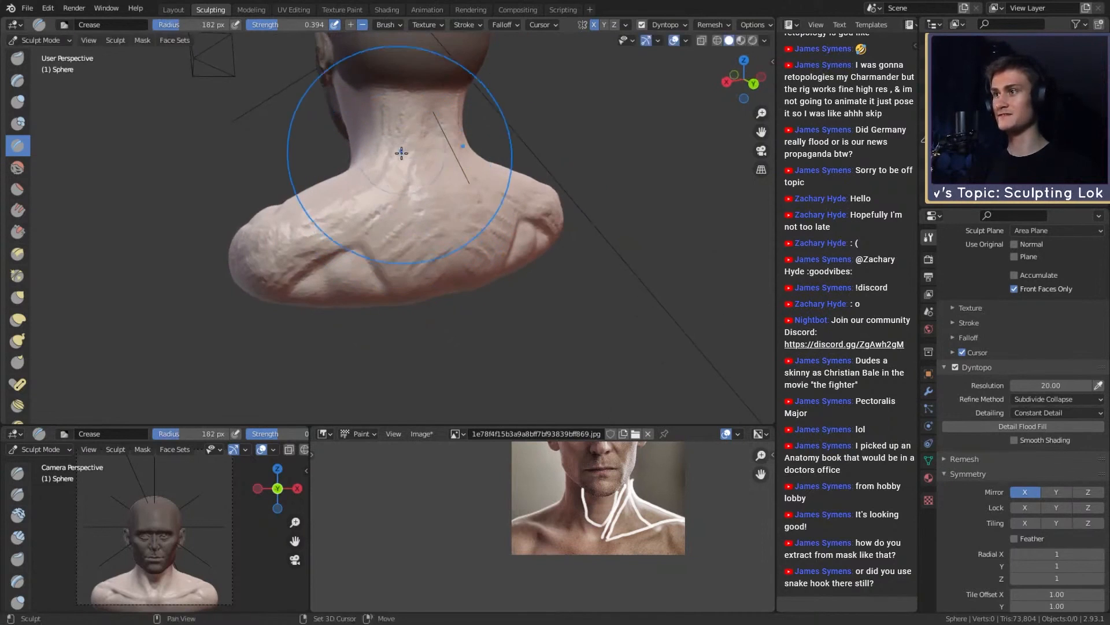
mouse_move(400, 165)
shift+mouse_down()
mouse_move(399, 148)
mouse_move(402, 197)
shift+mouse_up()
shift+drag(401, 199, 401, 254)
shift+drag(330, 253, 287, 269)
Step: Adjust the front contour of the chest near the shoulder from below with the Grab brush at 192 px
mouse_move(287, 270)
middle_down()
mouse_move(314, 260)
mouse_move(385, 279)
middle_up()
key(f)
mouse_move(366, 229)
middle_down()
mouse_move(439, 226)
mouse_move(480, 114)
middle_up()
click(412, 215)
scroll(454, 215, up, 4)
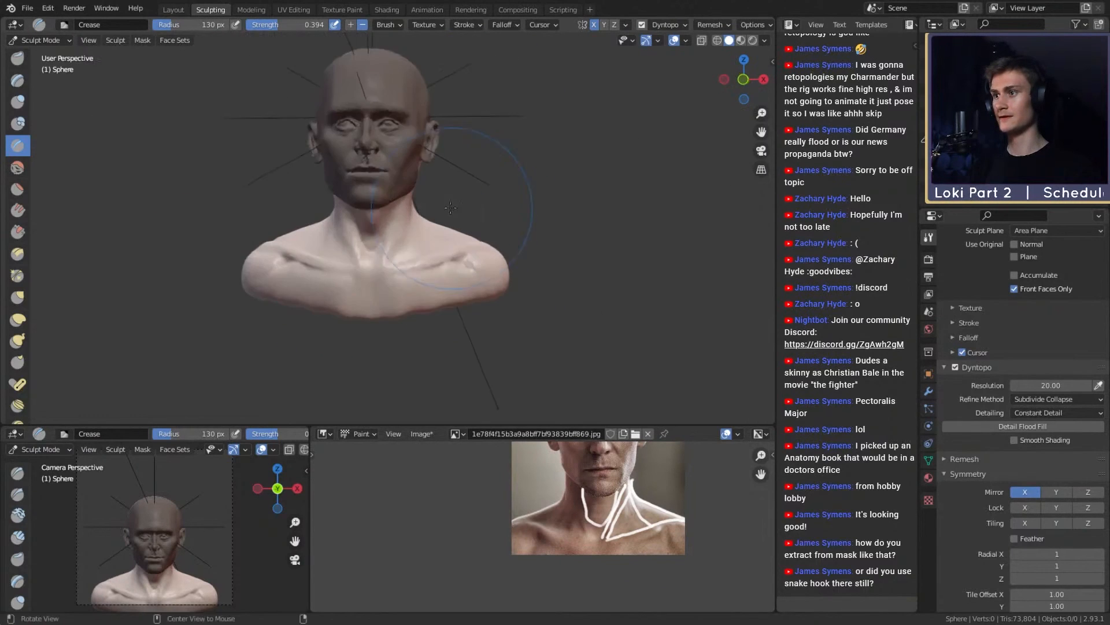
scroll(437, 247, up, 4)
mouse_move(465, 288)
shift+middle_down()
mouse_move(428, 209)
mouse_move(389, 252)
mouse_move(376, 308)
mouse_move(381, 272)
mouse_move(352, 264)
mouse_move(399, 208)
mouse_move(461, 210)
mouse_move(428, 133)
shift+middle_up()
key(g)
scroll(399, 208, down, 4)
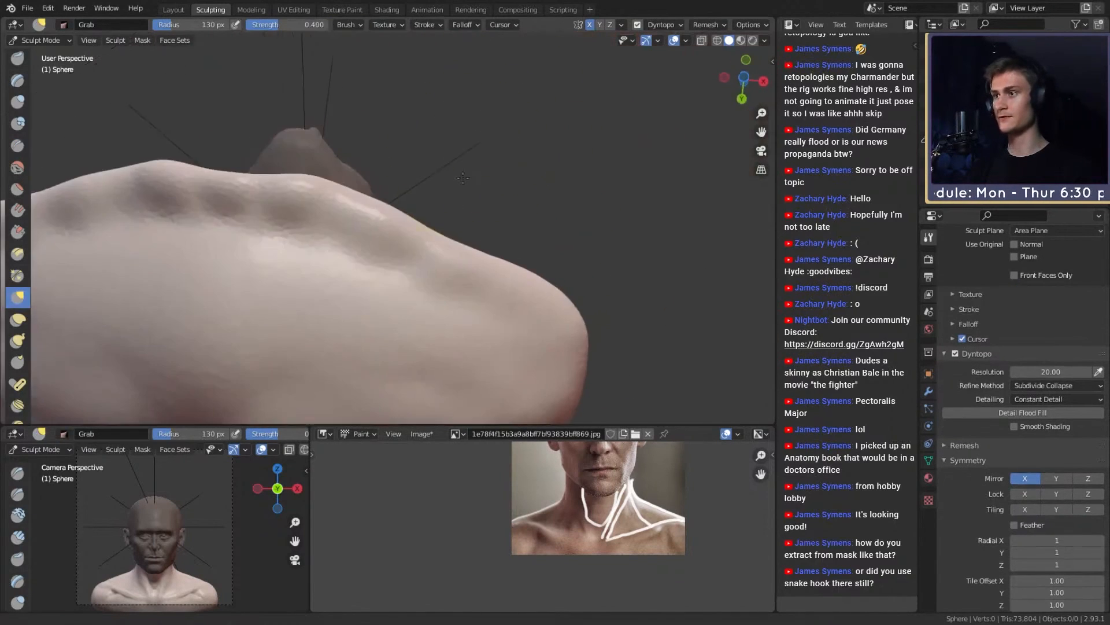
scroll(409, 233, down, 4)
key(f)
click(416, 226)
scroll(432, 205, up, 2)
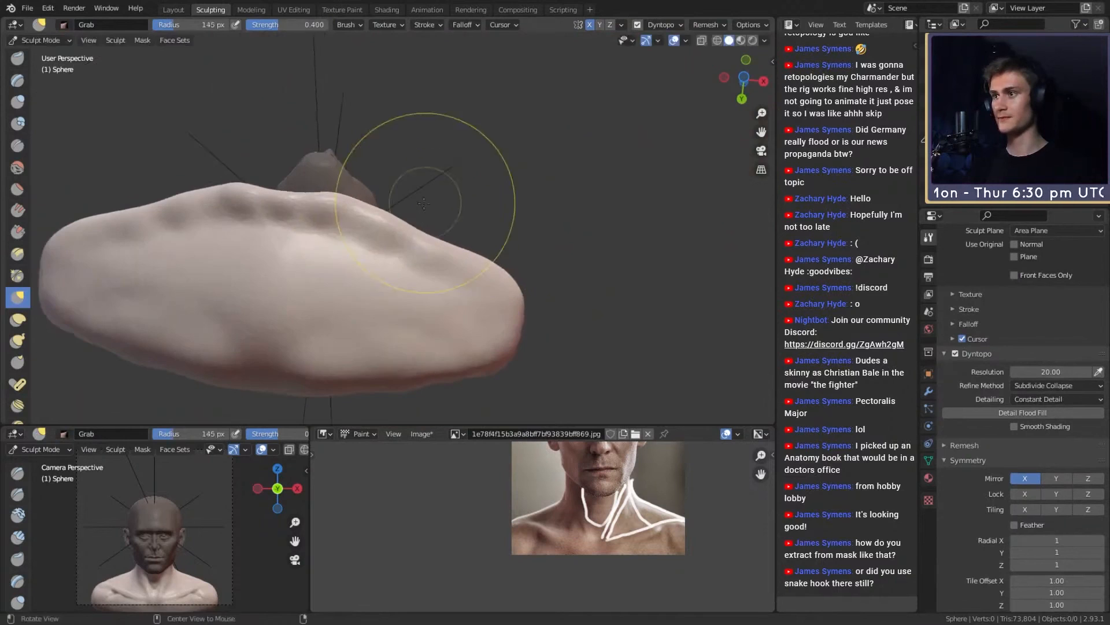
key(f)
click(417, 235)
drag(417, 236, 415, 229)
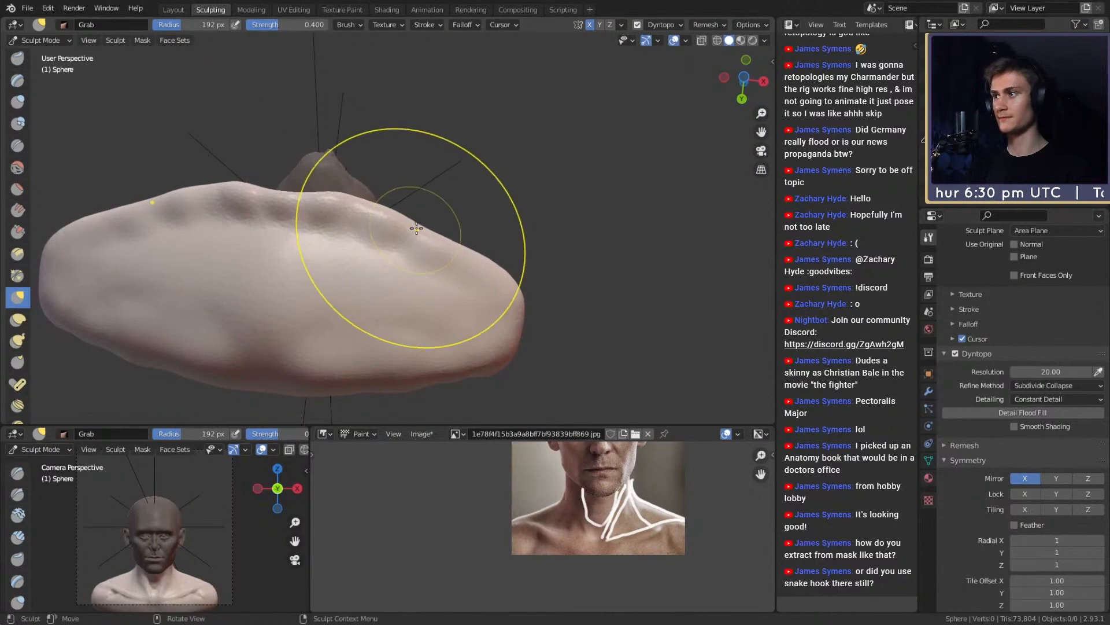
Step: Adjust the front contour of the shoulder and collarbone area from above with the Grab brush at about 143 px
middle_drag(416, 228, 352, 351)
key(f)
click(489, 252)
middle_drag(406, 267, 399, 240)
drag(396, 245, 387, 229)
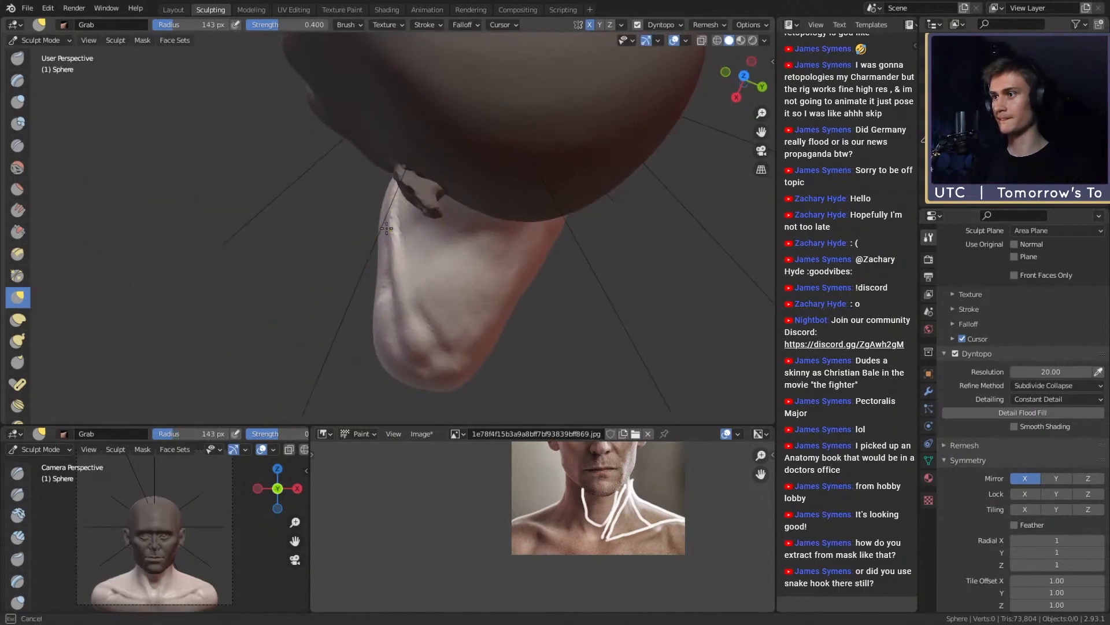
mouse_move(386, 229)
middle_down()
mouse_move(471, 210)
mouse_move(426, 210)
mouse_move(316, 280)
mouse_move(373, 292)
middle_up()
key(f)
click(364, 284)
drag(370, 268, 370, 265)
mouse_move(371, 267)
middle_down()
mouse_move(367, 240)
mouse_move(473, 174)
mouse_move(509, 225)
mouse_move(454, 175)
middle_up()
key(f)
click(368, 243)
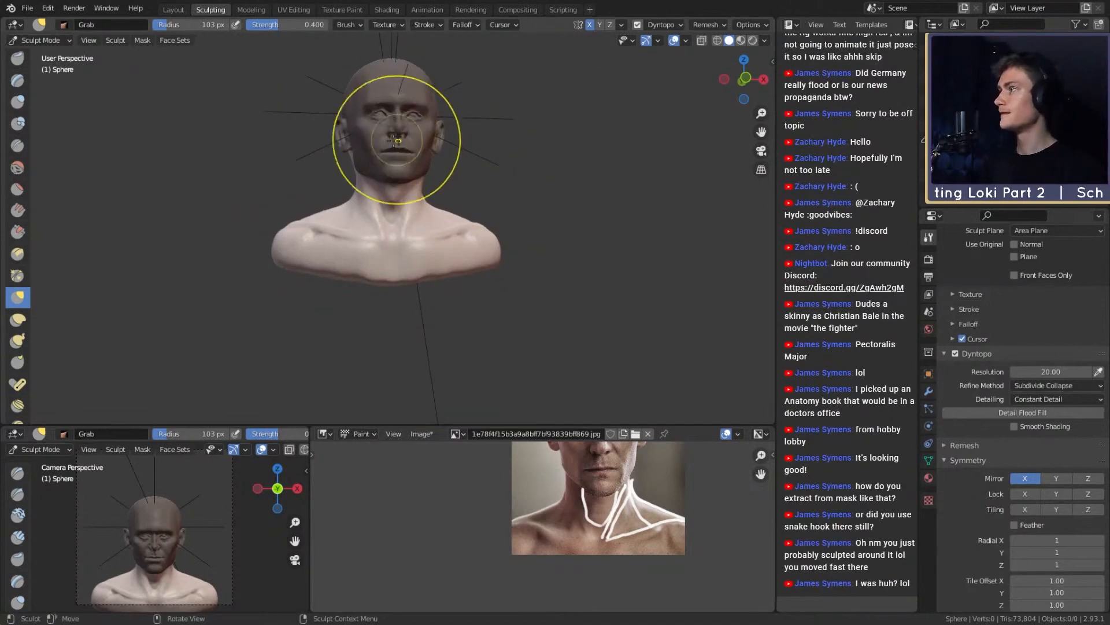
Step: Save the file and clear the mask from the head
click(27, 8)
click(43, 89)
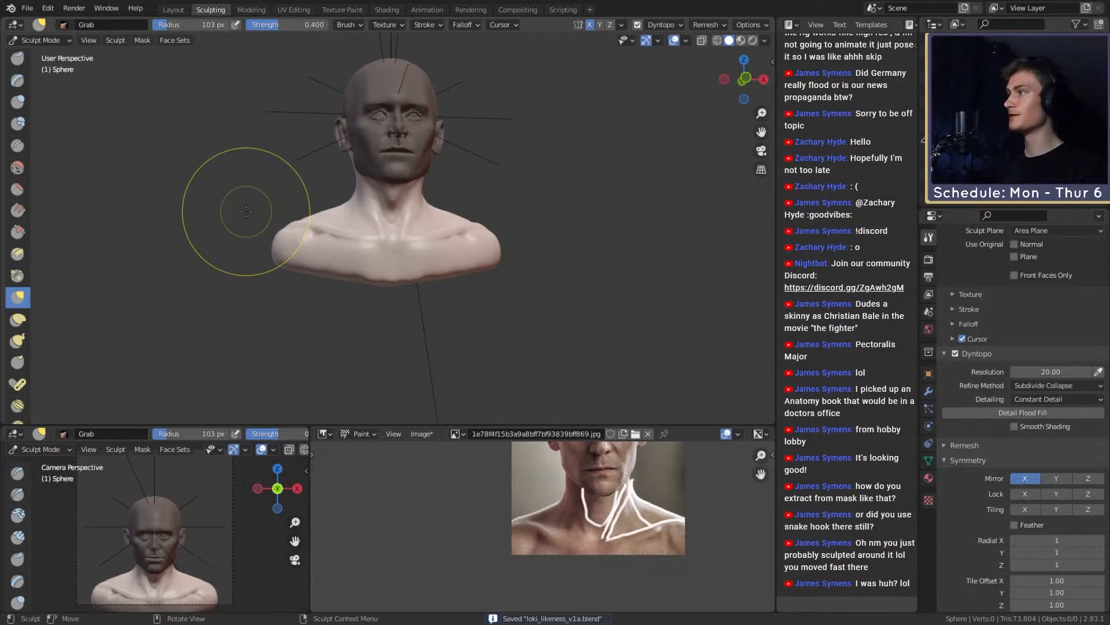
middle_drag(508, 185, 508, 215)
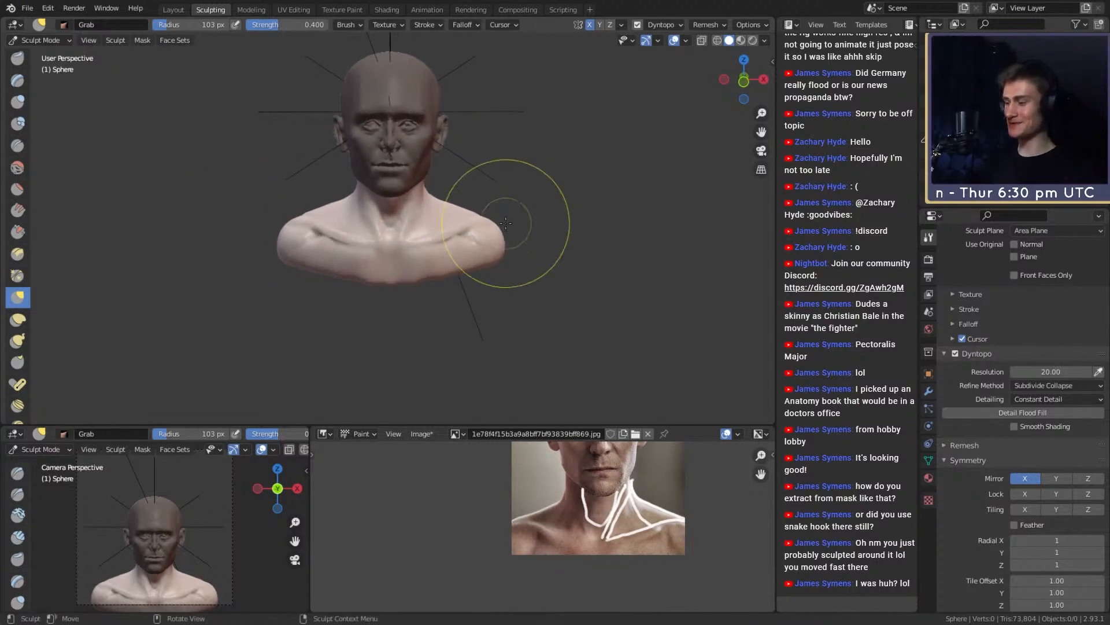
alt+drag(567, 225, 539, 248)
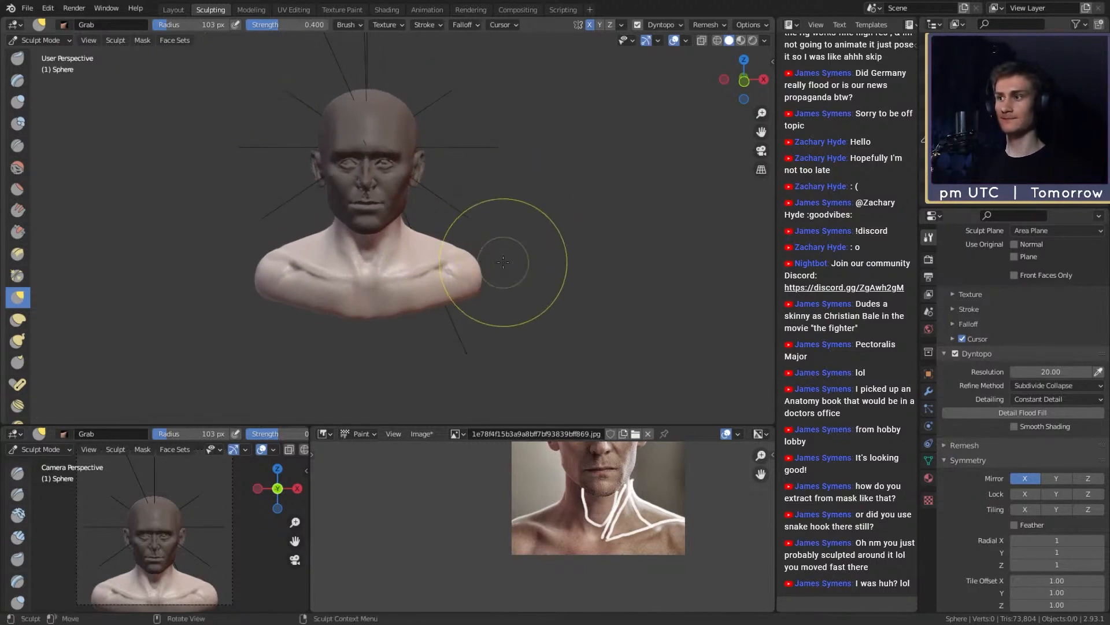
click(28, 8)
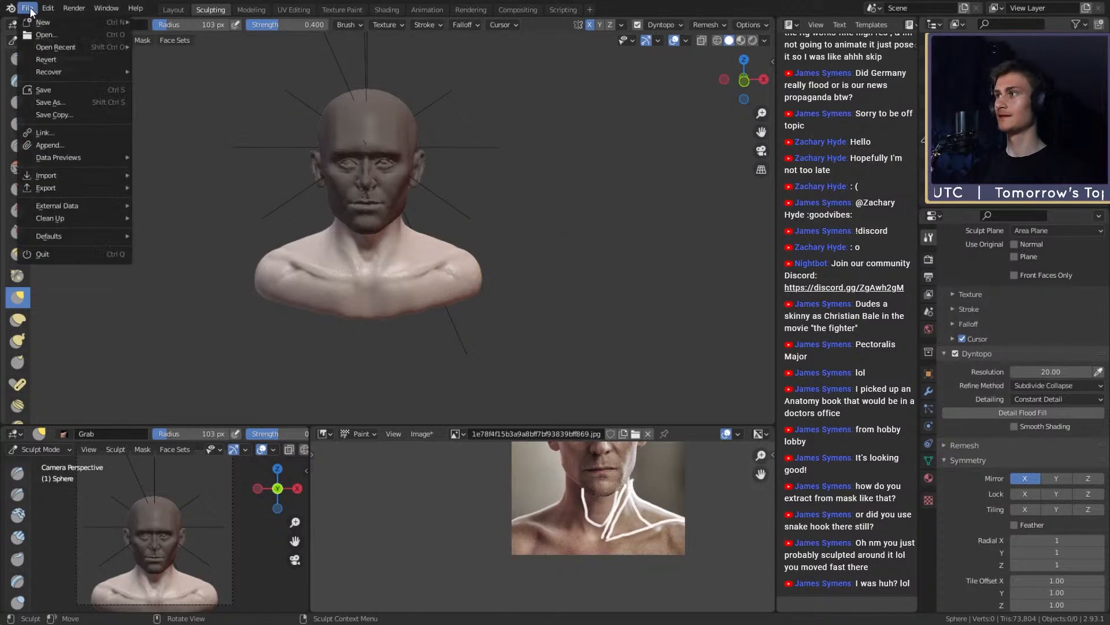
click(52, 90)
key(alt+m)
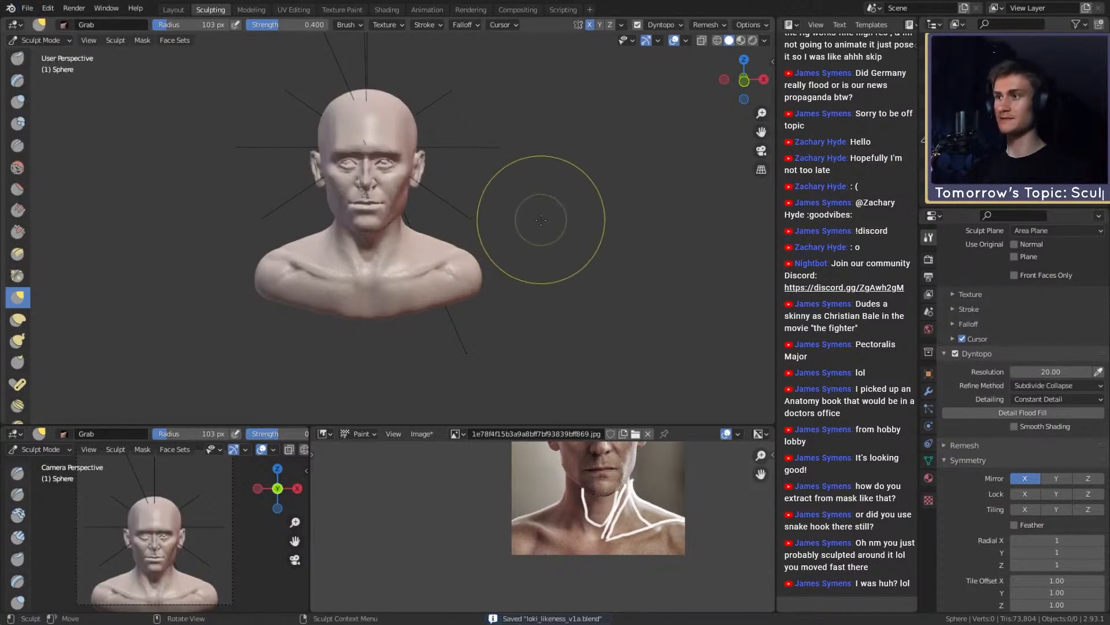
Step: Examine the head, neck and shoulders of the unmasked bust from the front, side and back
mouse_move(511, 199)
alt+shift+mouse_down()
mouse_move(510, 221)
mouse_move(477, 220)
mouse_move(444, 181)
mouse_move(456, 181)
alt+shift+mouse_up()
key(f)
click(532, 176)
key(f)
click(525, 166)
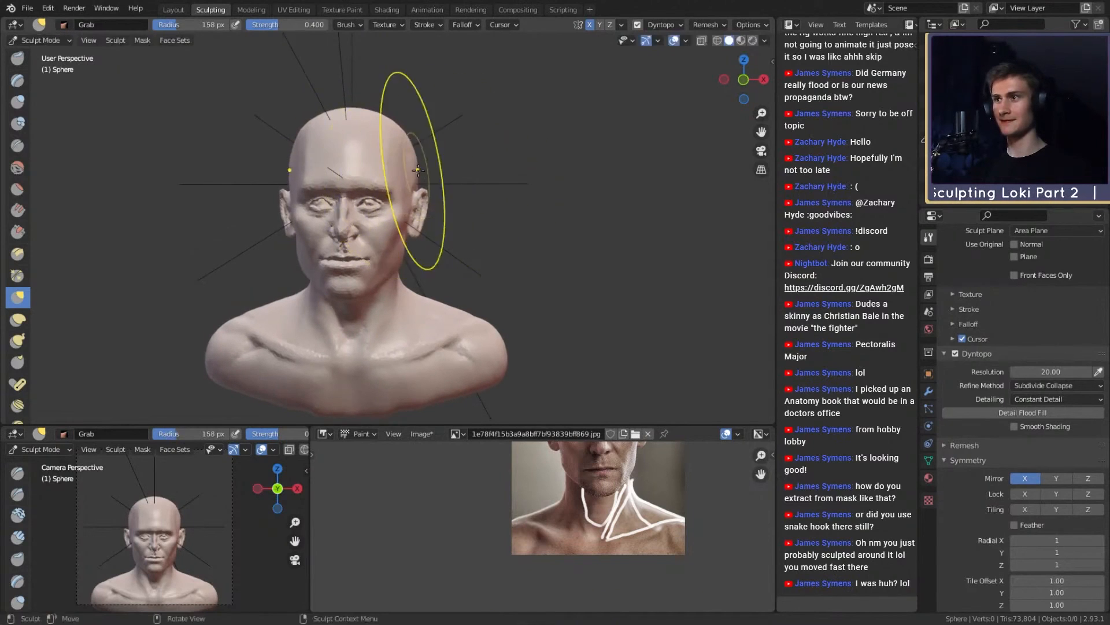
alt+shift+drag(418, 182, 421, 142)
key(f)
click(398, 188)
alt+drag(404, 200, 290, 228)
mouse_move(313, 232)
ctrl+alt+mouse_down()
mouse_move(318, 196)
mouse_move(360, 235)
ctrl+alt+mouse_up()
key(f)
click(344, 226)
mouse_move(448, 218)
alt+mouse_down()
mouse_move(300, 243)
mouse_move(363, 208)
mouse_move(374, 187)
mouse_move(500, 200)
mouse_move(423, 212)
mouse_move(459, 322)
mouse_move(532, 290)
mouse_move(399, 207)
alt+mouse_up()
key(c)
key(f)
click(327, 203)
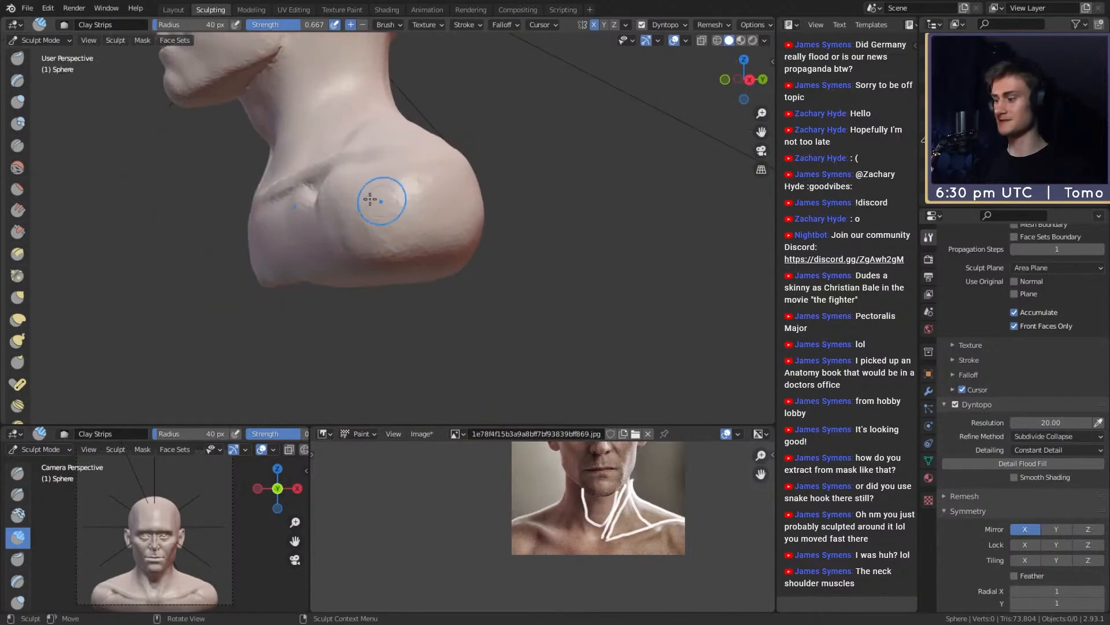
key(g)
key(f)
mouse_move(454, 247)
alt+mouse_down()
mouse_move(490, 247)
mouse_move(468, 258)
alt+mouse_up()
click(519, 249)
mouse_move(380, 273)
middle_down()
mouse_move(386, 264)
mouse_move(328, 255)
mouse_move(363, 257)
mouse_move(476, 211)
mouse_move(406, 182)
mouse_move(337, 265)
mouse_move(397, 252)
middle_up()
key(c)
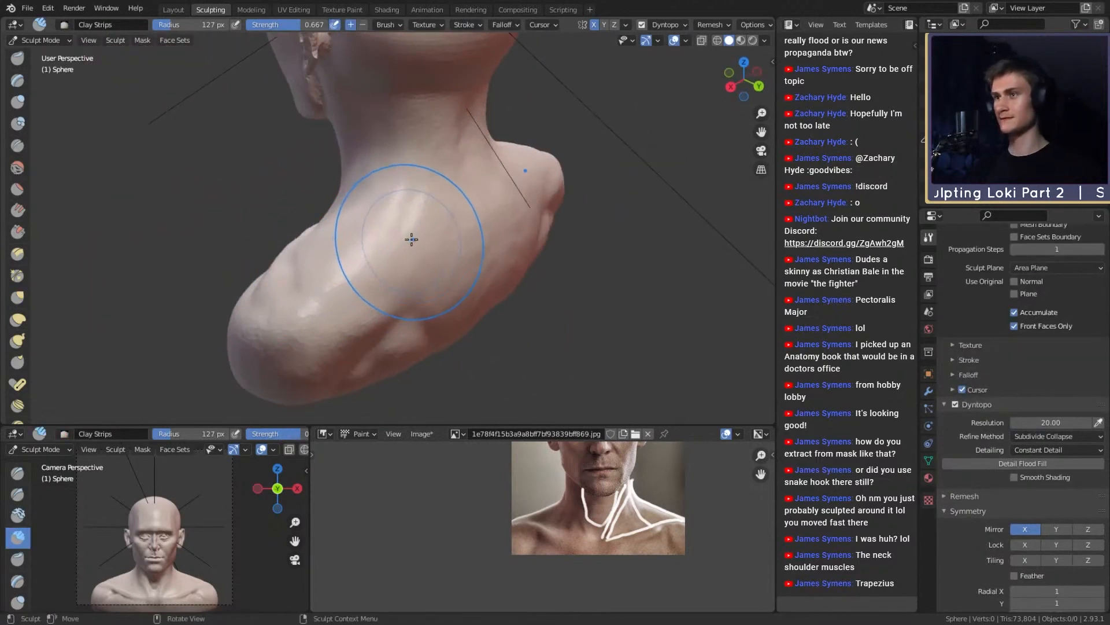
Step: Add Clay Strips strokes down the back of the neck at 25 px and smooth them with a 105 px brush
key(f)
click(357, 239)
alt+drag(439, 274, 417, 251)
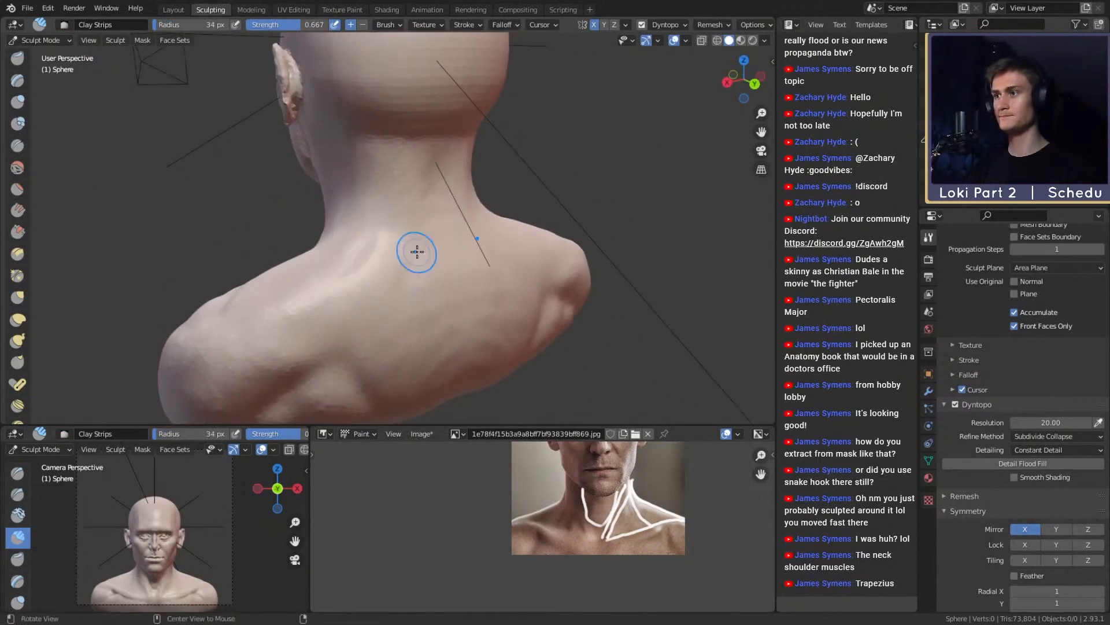
key(f)
click(370, 237)
key(f)
click(390, 189)
drag(388, 163, 377, 228)
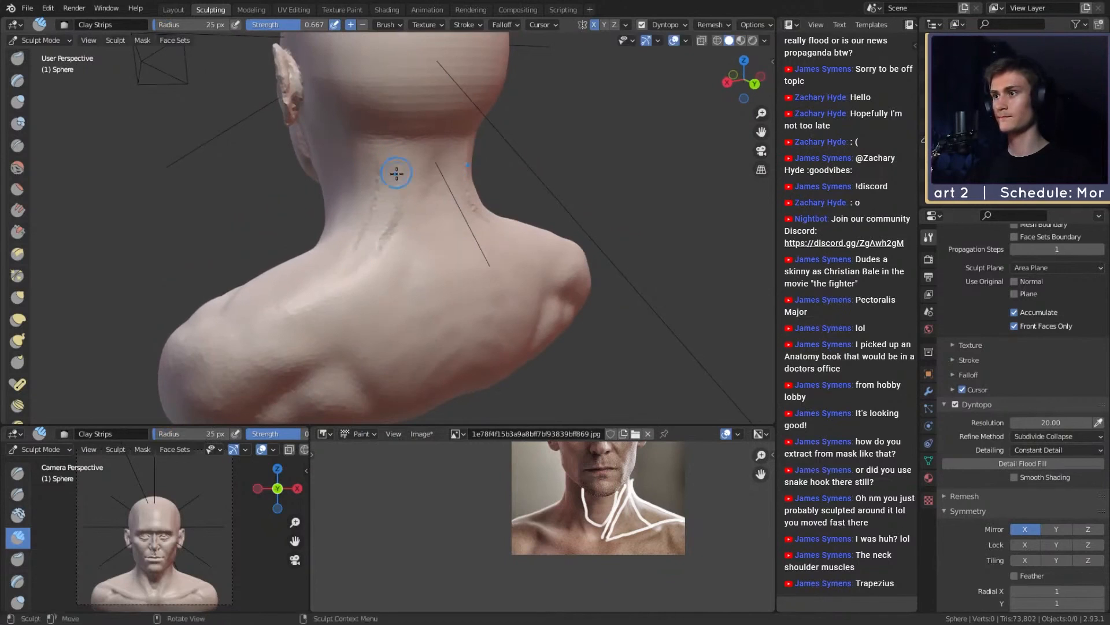
key(f)
click(399, 200)
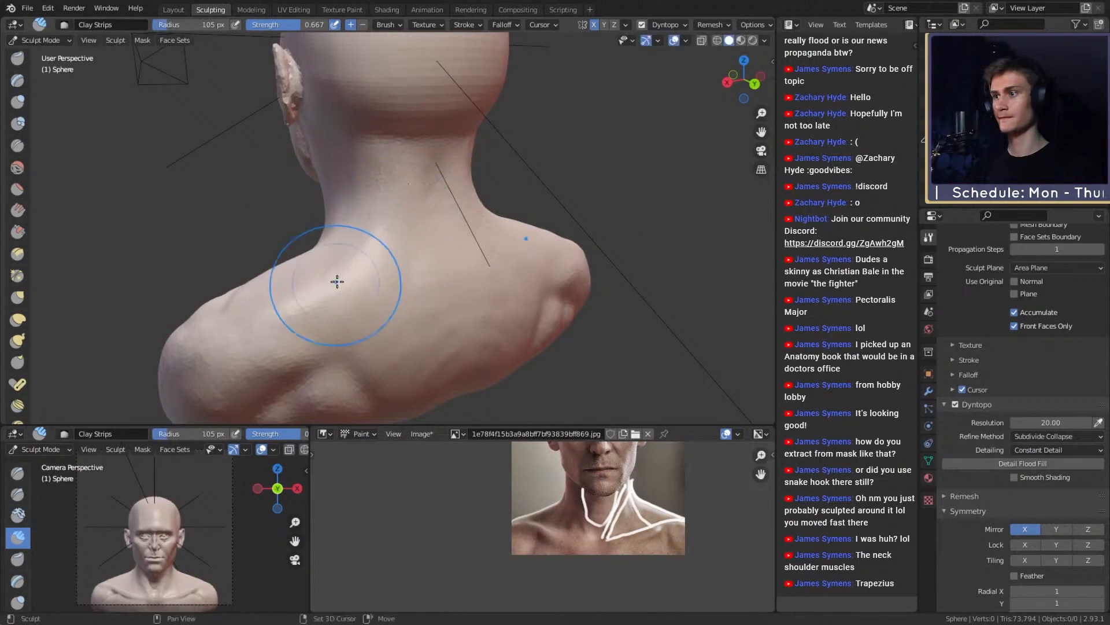
Step: Carve the spine line from the nape down the upper back with the Crease brush at 34 px and soften it
middle_drag(433, 299, 433, 217)
key(shift+c)
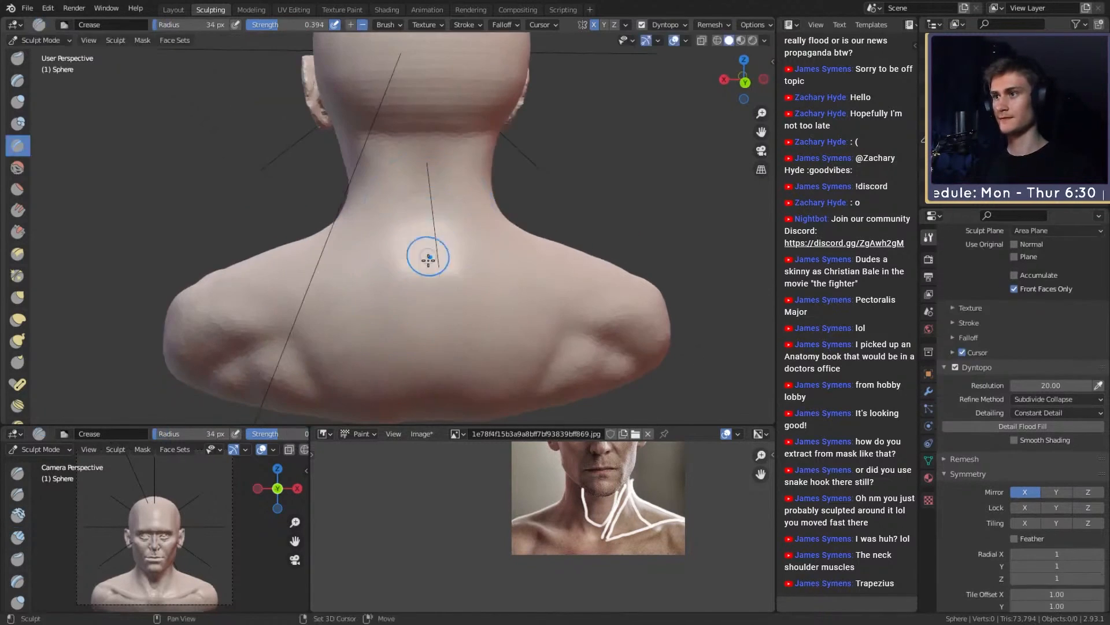
shift+middle_drag(428, 259, 414, 180)
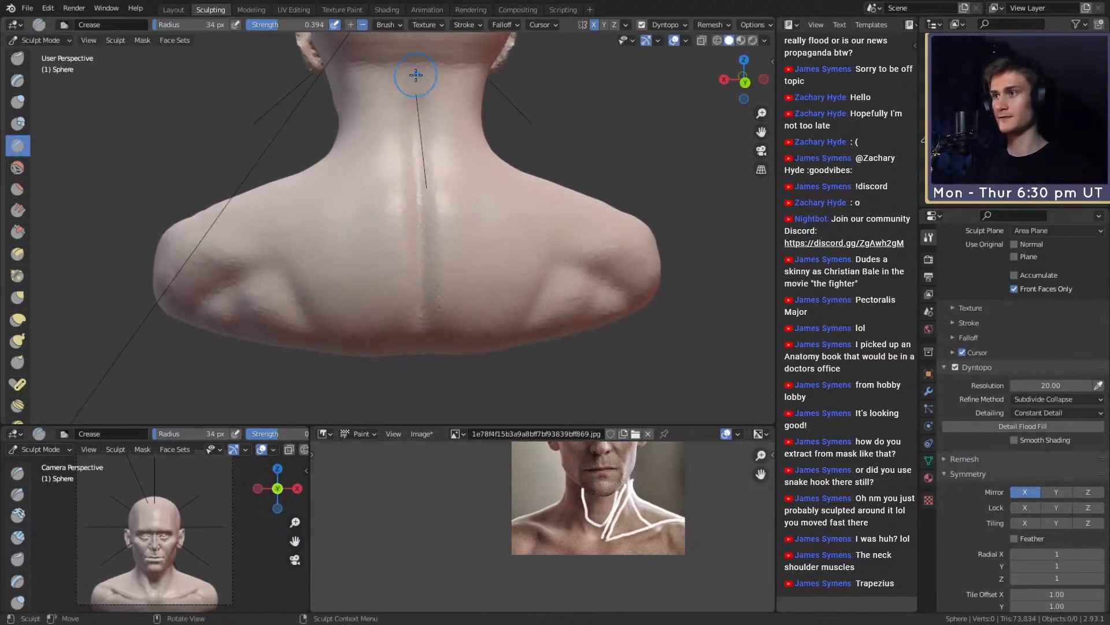
key(f)
click(448, 282)
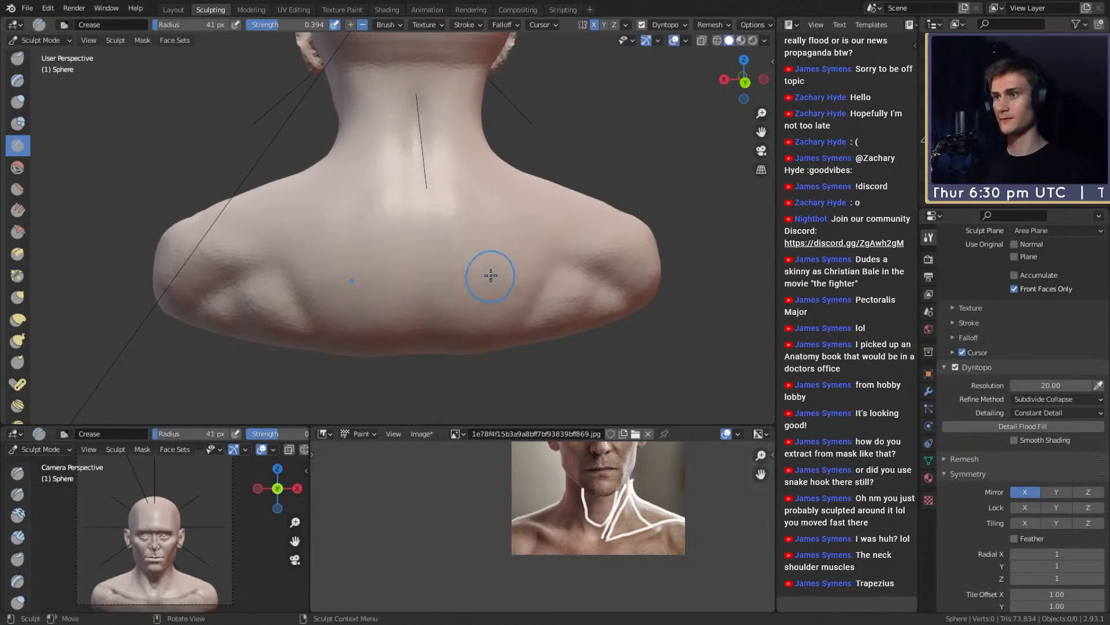
Step: Build up the muscles on both sides of the spine with Clay Strips at 32 px and smooth them at 95 px
key(c)
mouse_move(490, 275)
middle_down()
mouse_move(480, 227)
mouse_move(460, 227)
middle_up()
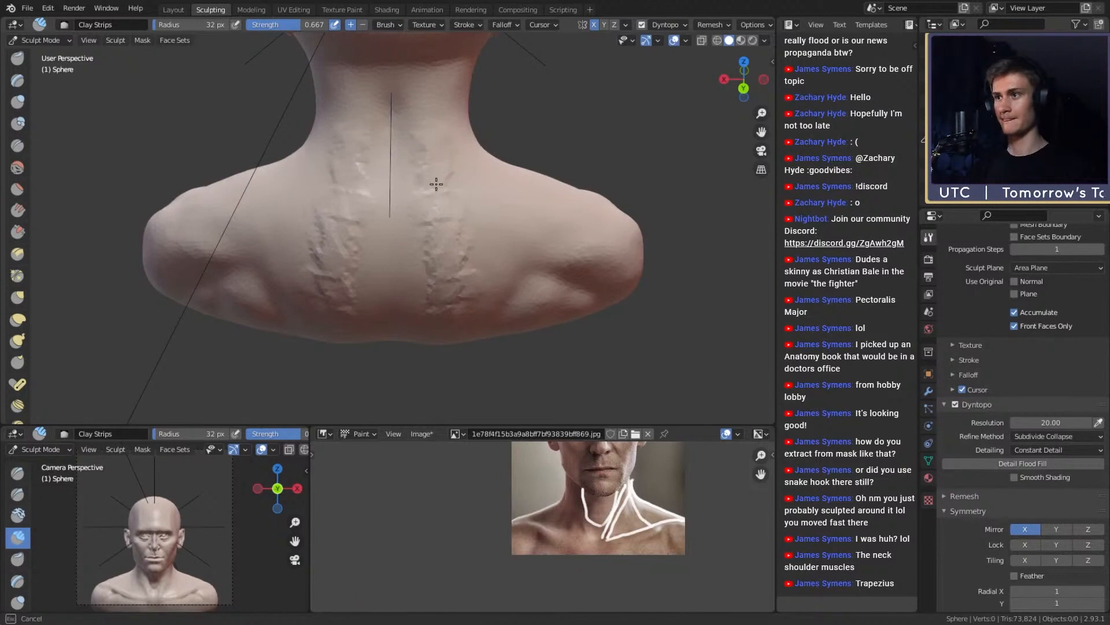
middle_drag(443, 236, 427, 334)
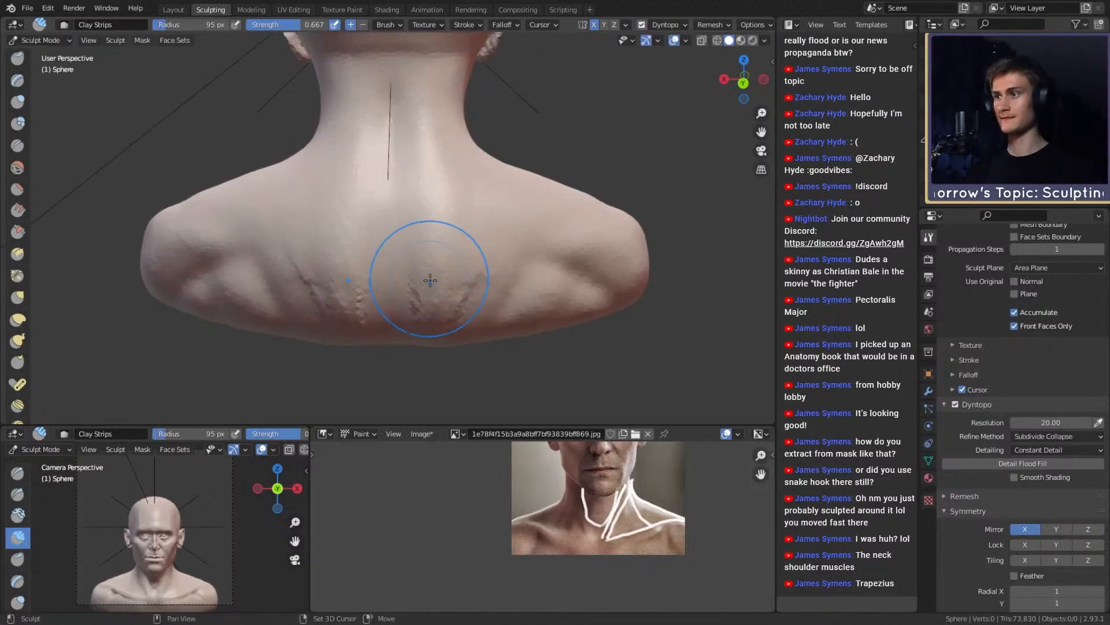
Step: Push the rear contour of the upper back inward near the shoulder blade with the Grab brush at 179 px
mouse_move(445, 236)
middle_down()
mouse_move(521, 254)
mouse_move(453, 277)
mouse_move(440, 266)
middle_up()
key(g)
key(f)
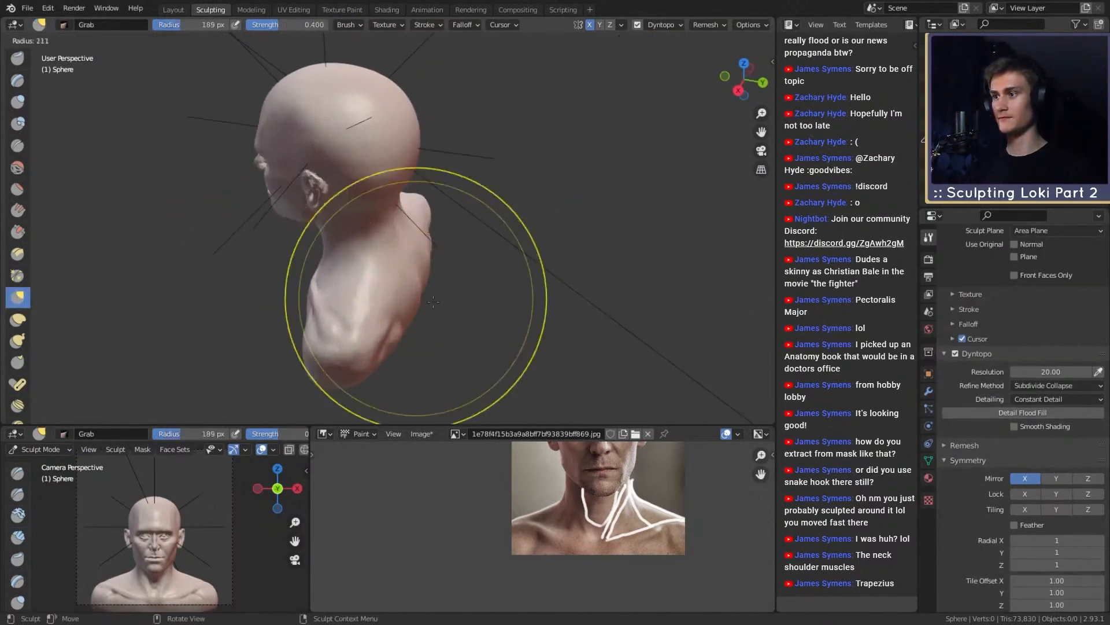
mouse_move(395, 330)
middle_down()
mouse_move(376, 310)
mouse_move(415, 236)
mouse_move(419, 332)
mouse_move(417, 198)
mouse_move(426, 281)
middle_up()
key(f)
click(451, 253)
key(f)
click(517, 275)
drag(407, 296, 397, 287)
middle_drag(397, 287, 359, 280)
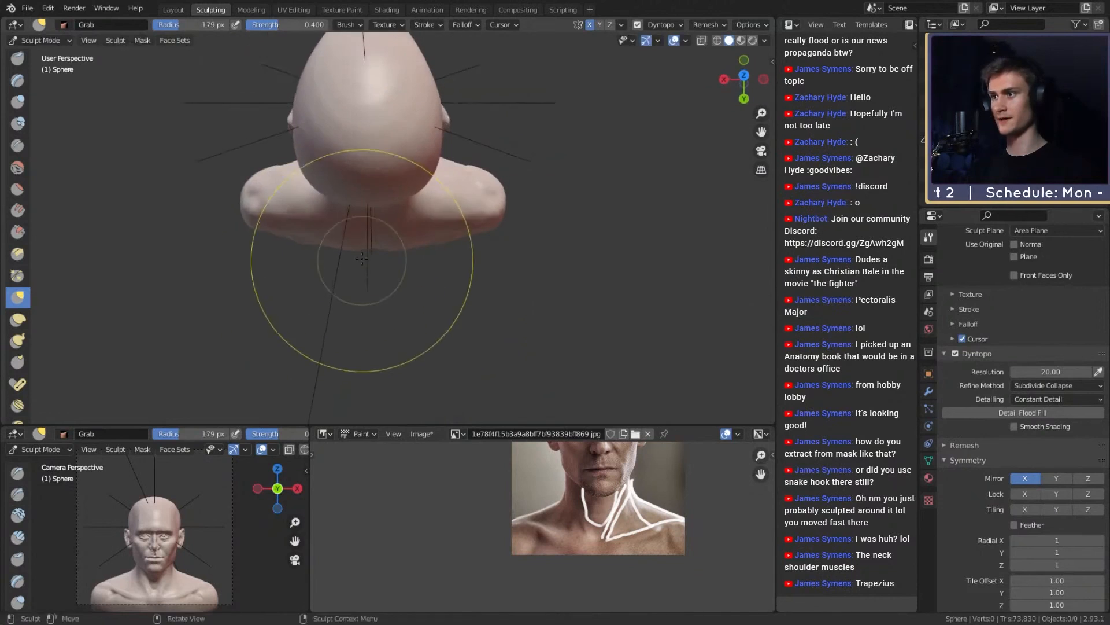
Step: Nudge the rear contour of the shoulder as seen from above with the Grab brush at 142 px
middle_drag(301, 243, 425, 319)
key(f)
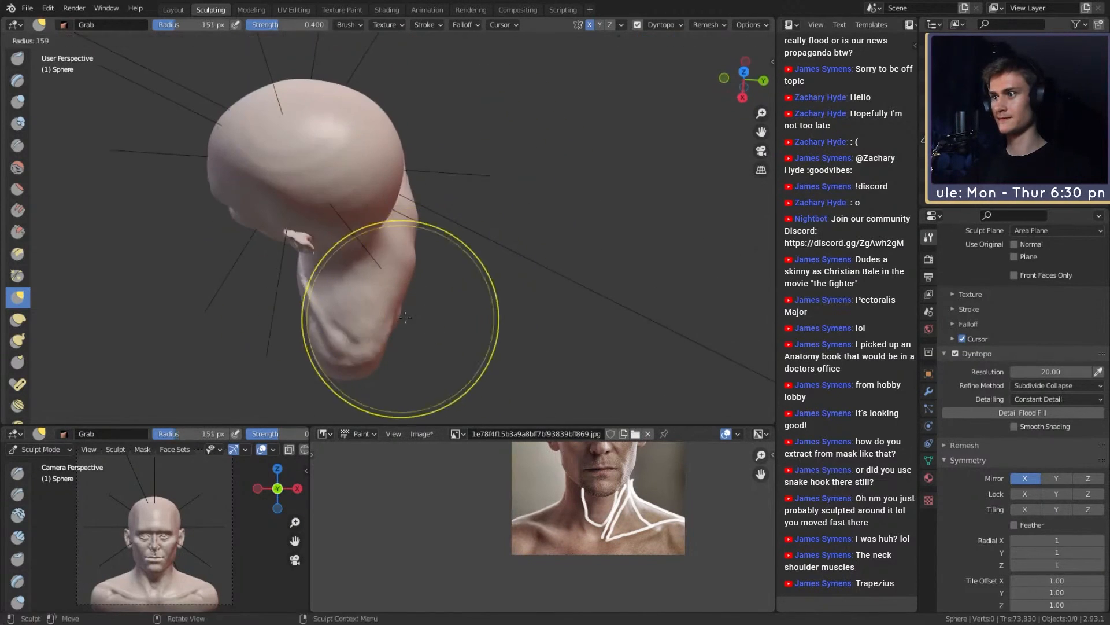
click(503, 318)
drag(398, 315, 400, 314)
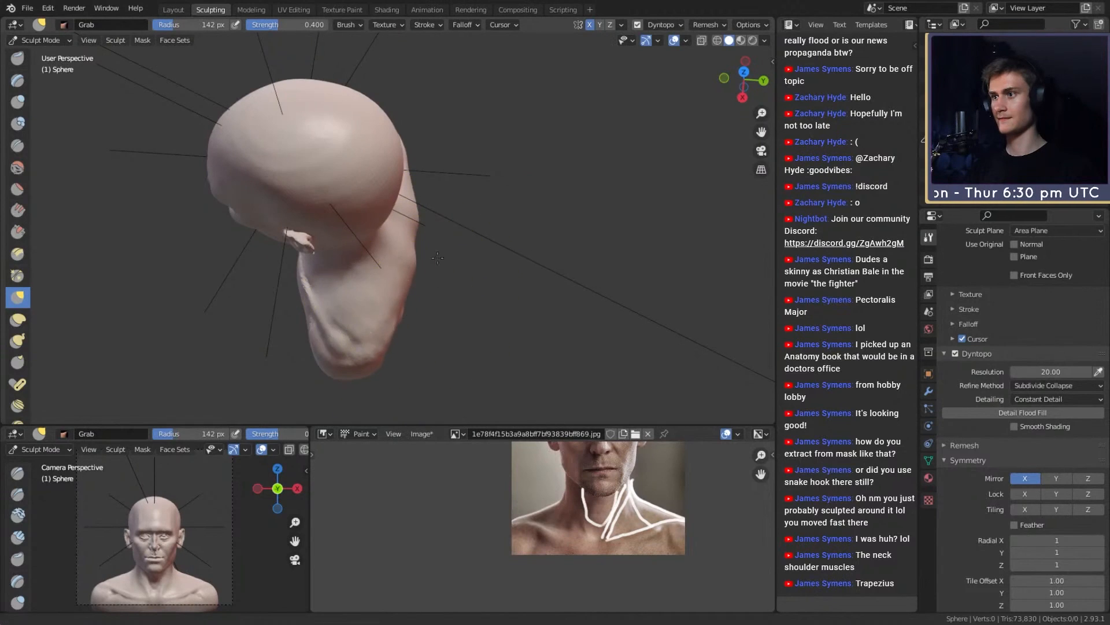
Step: Refine the back edge of the shoulder blade from above with a smaller Grab brush and save the file
middle_drag(438, 258, 414, 265)
key(f)
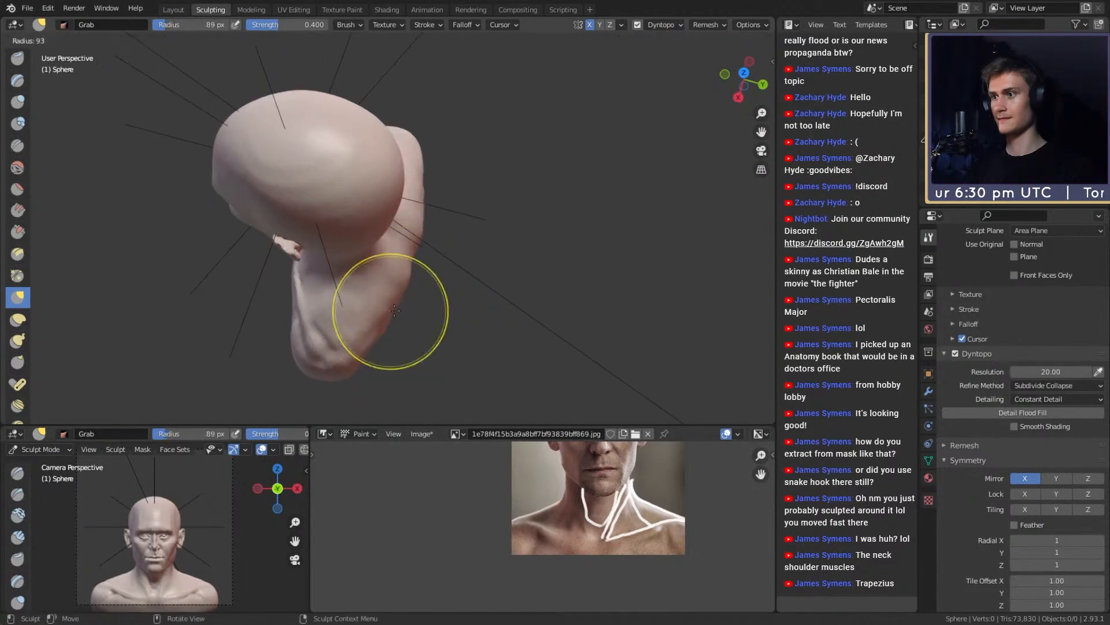
click(395, 311)
drag(389, 307, 393, 304)
key(f)
click(383, 328)
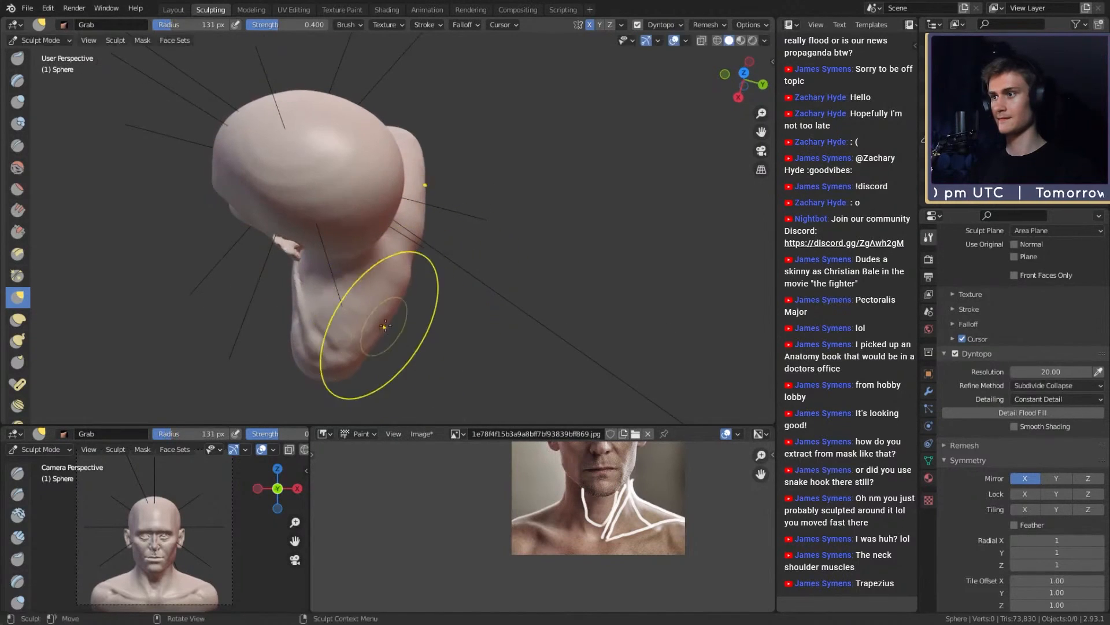
middle_drag(385, 327, 475, 222)
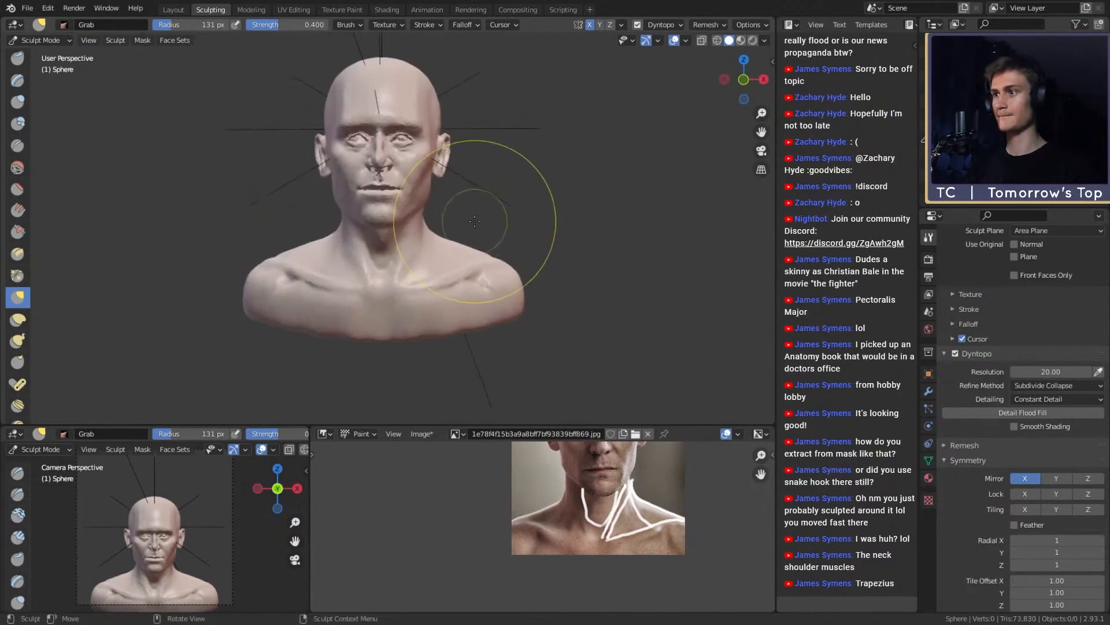
click(27, 8)
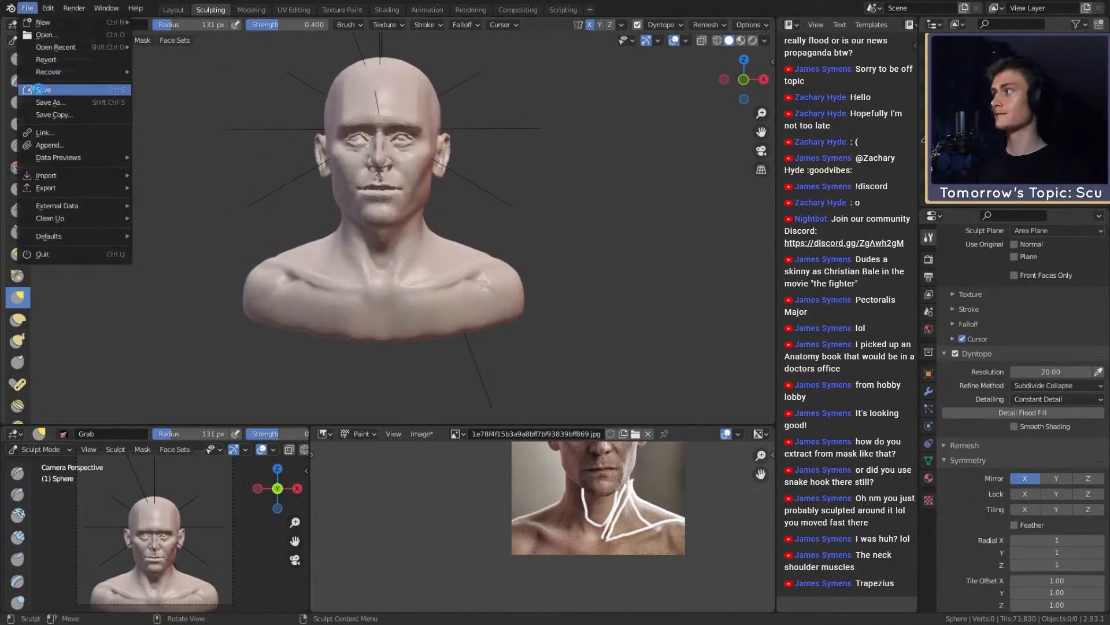
click(41, 92)
Step: Add Clay Strips strokes at 38 px on the trapezius at the base of the neck and smooth them at 126 px
scroll(391, 264, down, 3)
scroll(391, 265, up, 2)
middle_drag(466, 260, 355, 281)
scroll(356, 281, up, 3)
key(c)
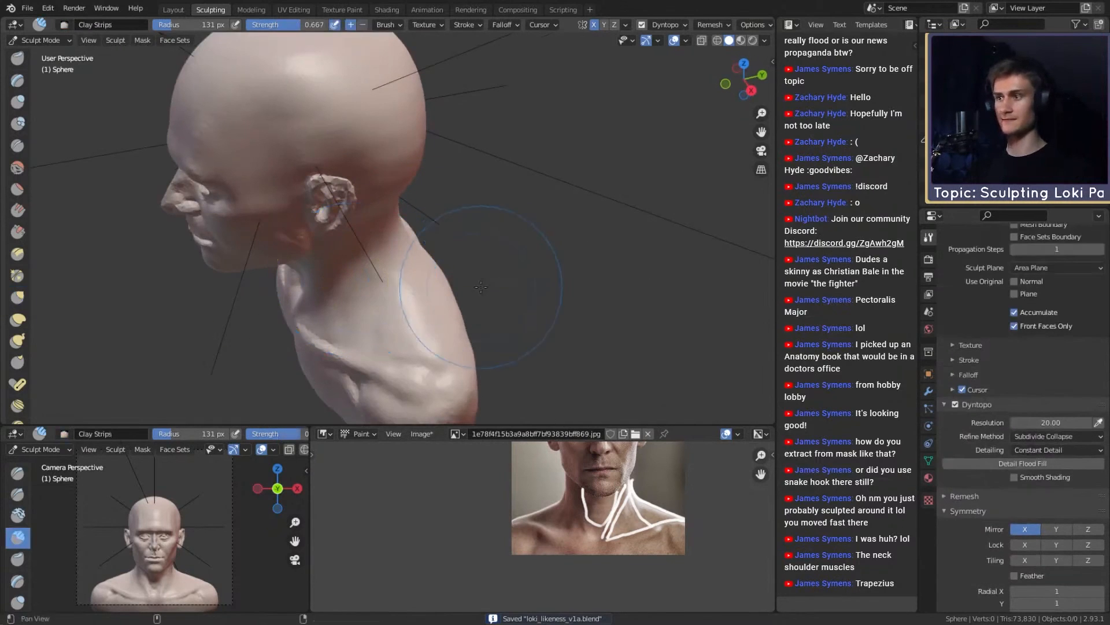
shift+middle_drag(482, 287, 454, 231)
scroll(418, 283, up, 2)
key(f)
click(355, 289)
middle_drag(416, 273, 341, 284)
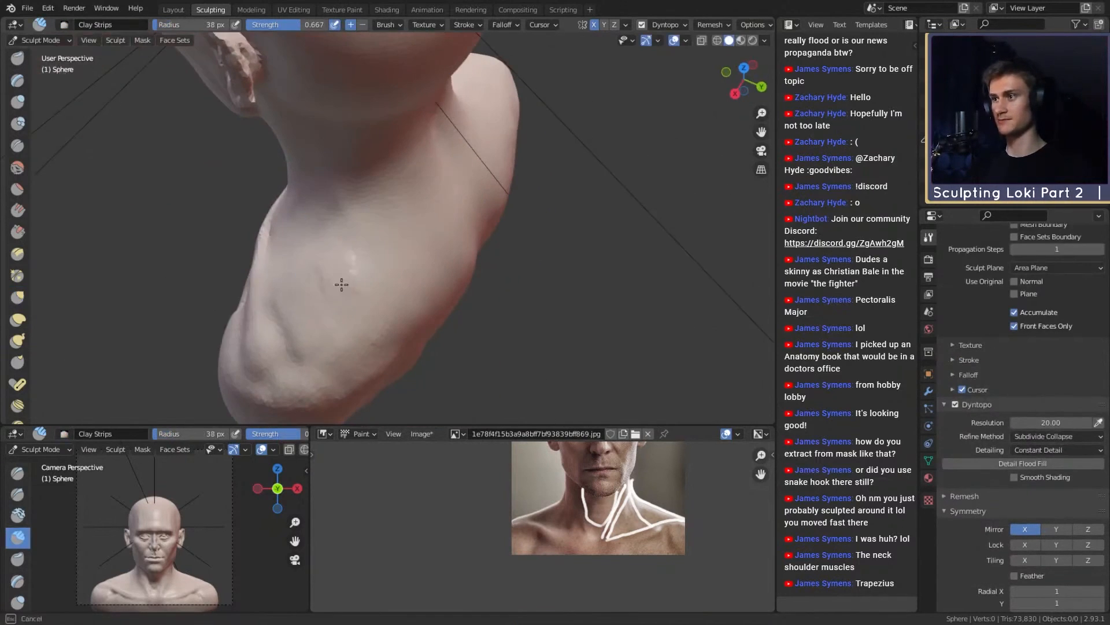
middle_drag(400, 199, 387, 170)
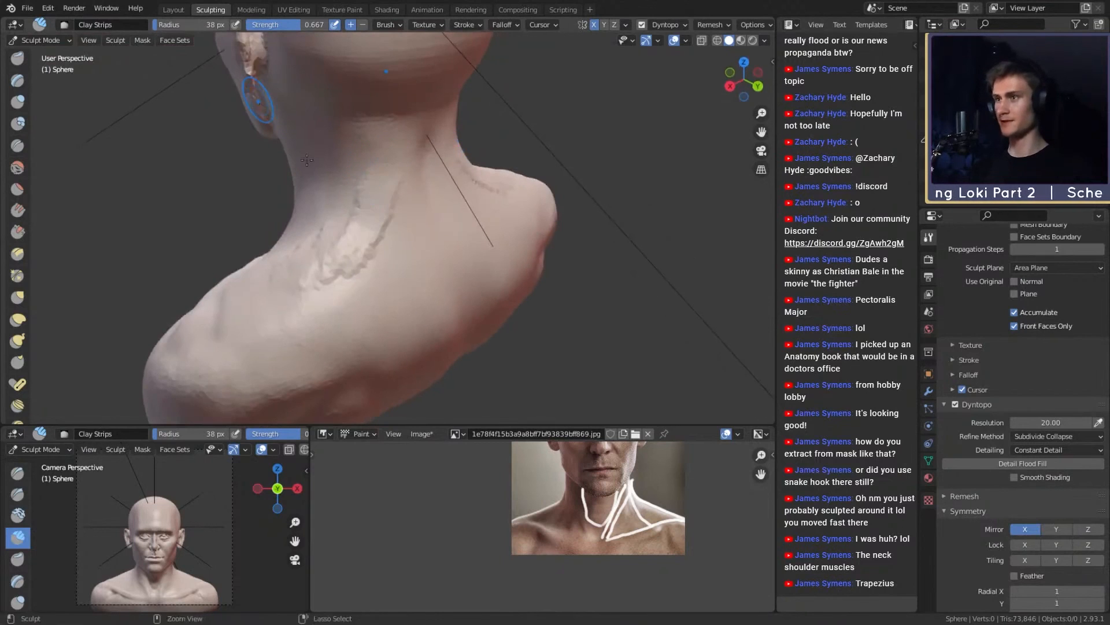
ctrl+alt+drag(410, 189, 473, 222)
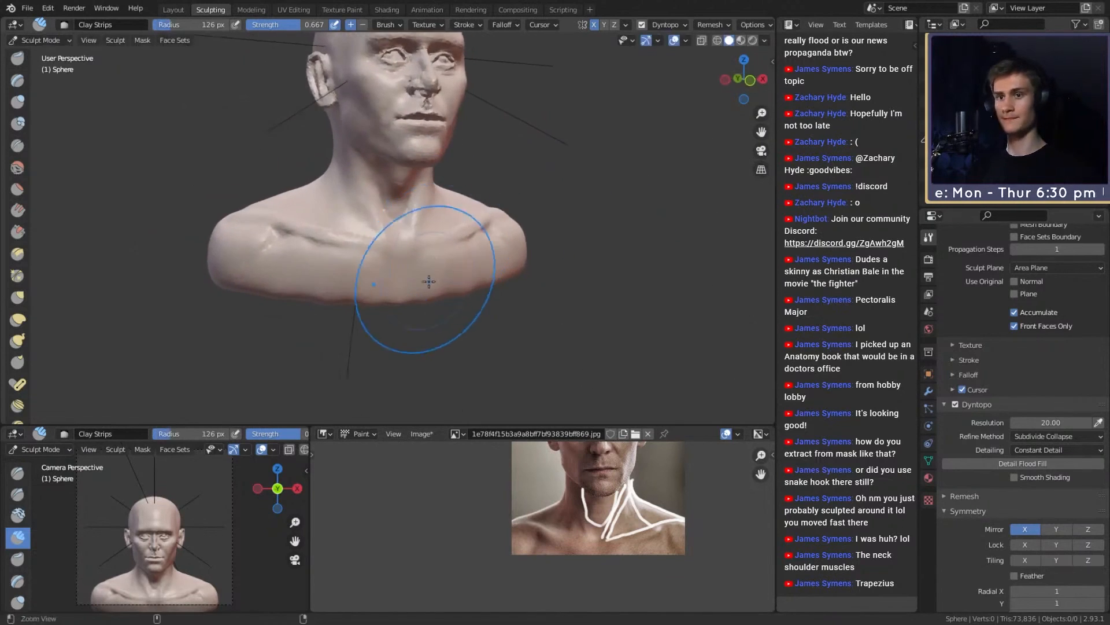
Step: Carve the hollow above the collarbone with the Crease brush at 0.291 strength
ctrl+alt+drag(429, 280, 427, 266)
mouse_move(427, 266)
alt+shift+mouse_down()
mouse_move(417, 225)
mouse_move(392, 229)
alt+shift+mouse_up()
ctrl+alt+drag(405, 249, 419, 229)
key(f)
click(498, 227)
alt+drag(532, 187, 491, 246)
mouse_move(475, 255)
ctrl+alt+mouse_down()
mouse_move(464, 237)
mouse_move(474, 223)
ctrl+alt+mouse_up()
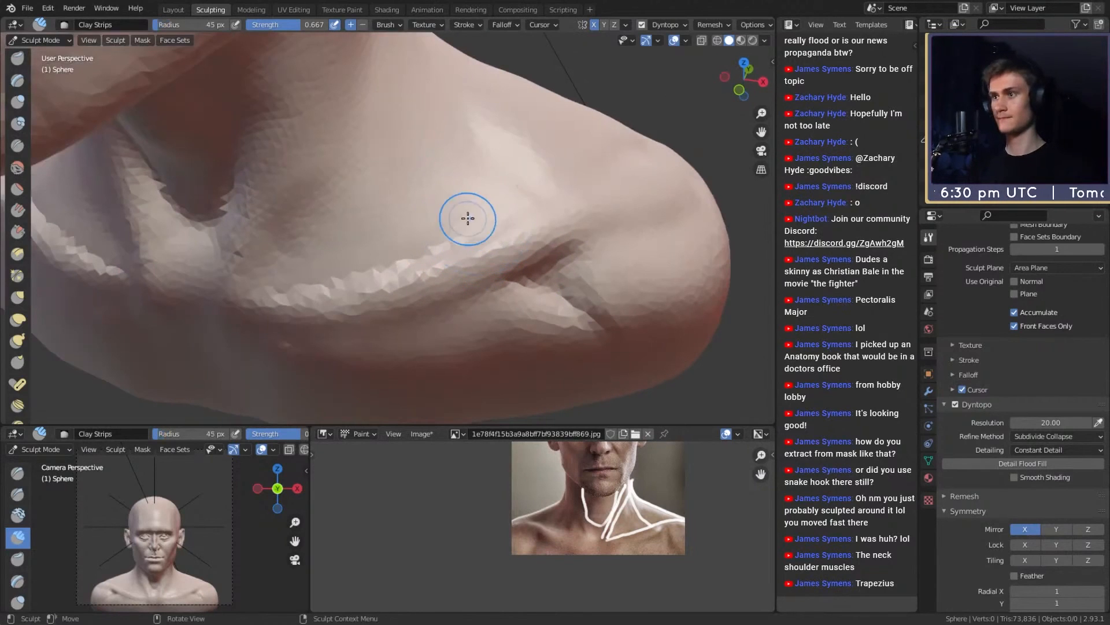
key(shift+c)
key(shift+f)
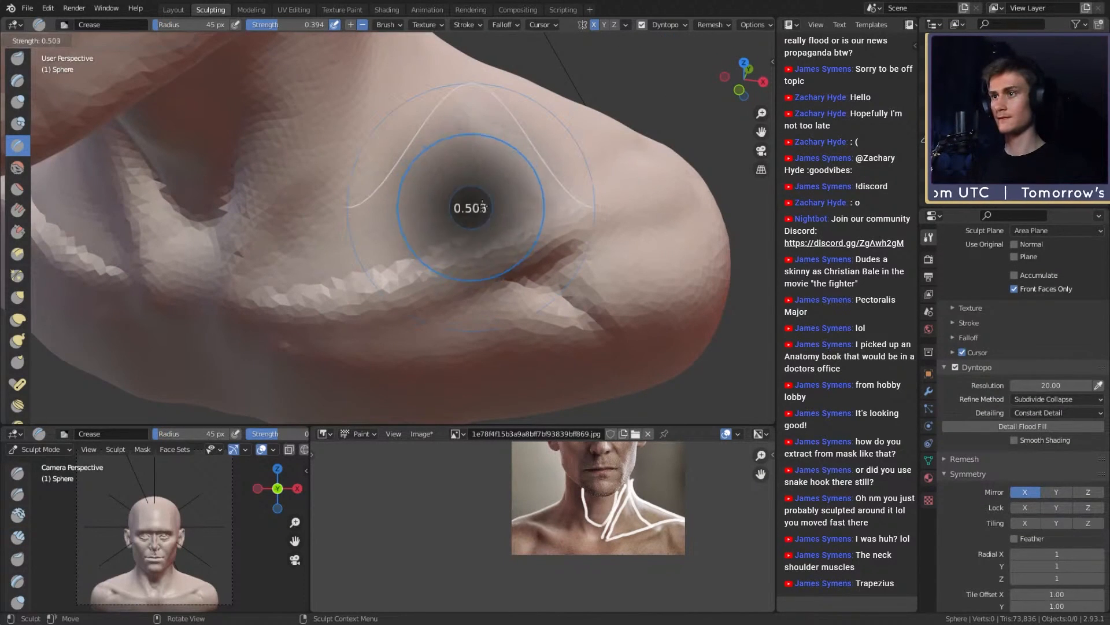
click(463, 212)
key(f)
click(501, 211)
drag(521, 207, 393, 241)
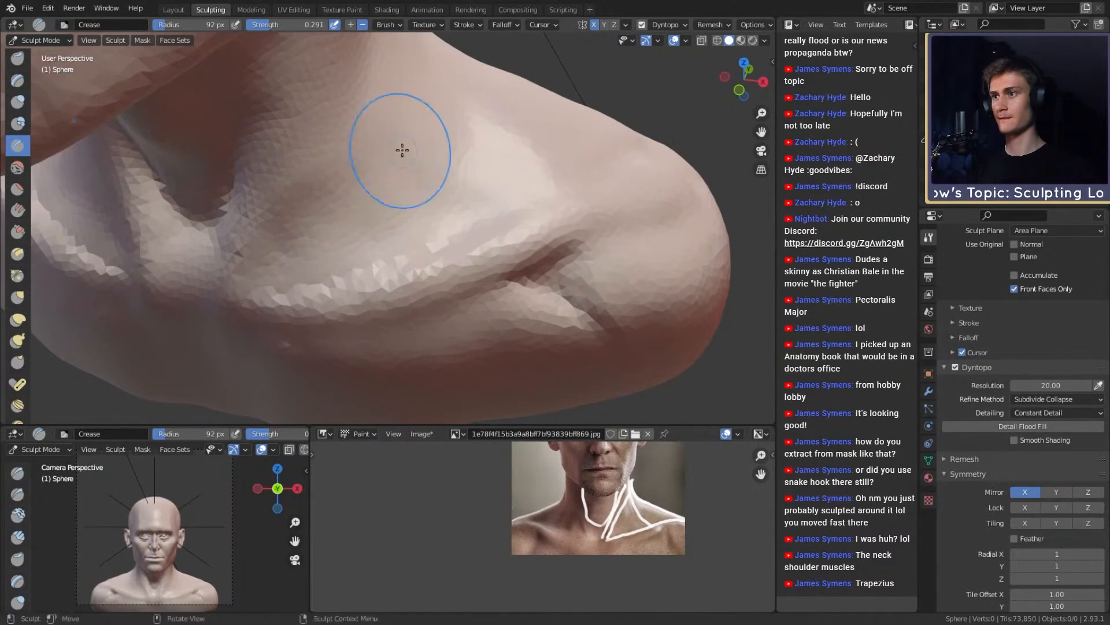
Step: Soften the hollow above the collarbone at 108 px and save the file
key(f)
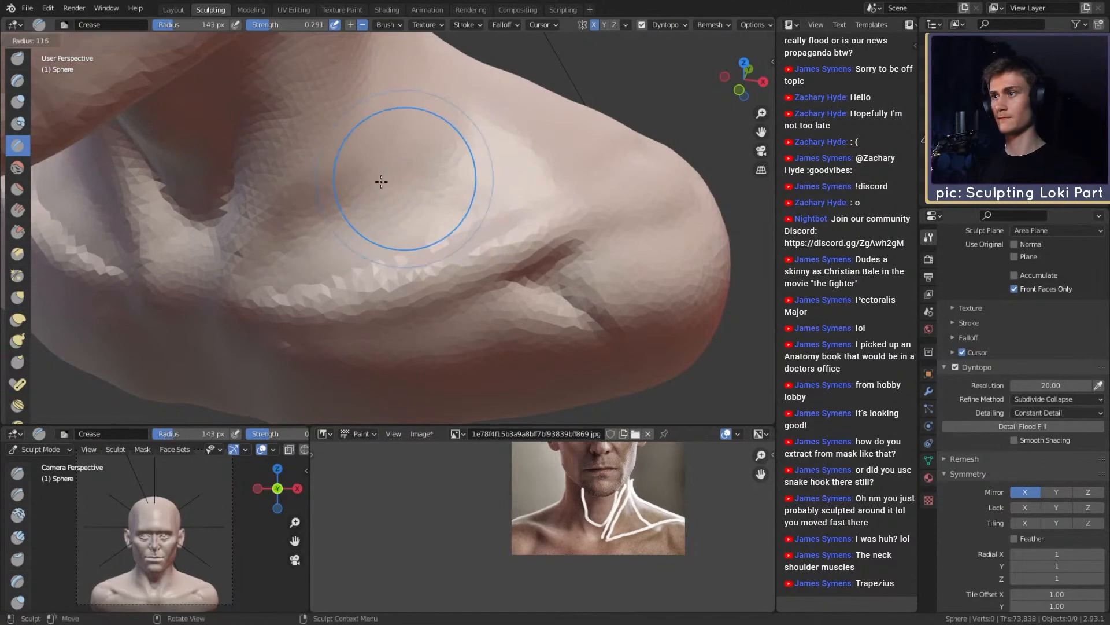
click(374, 181)
ctrl+middle_drag(450, 134, 469, 224)
click(27, 8)
click(35, 90)
Step: Soften the side of the neck below the jaw corner with a 152 px brush
scroll(472, 229, up, 3)
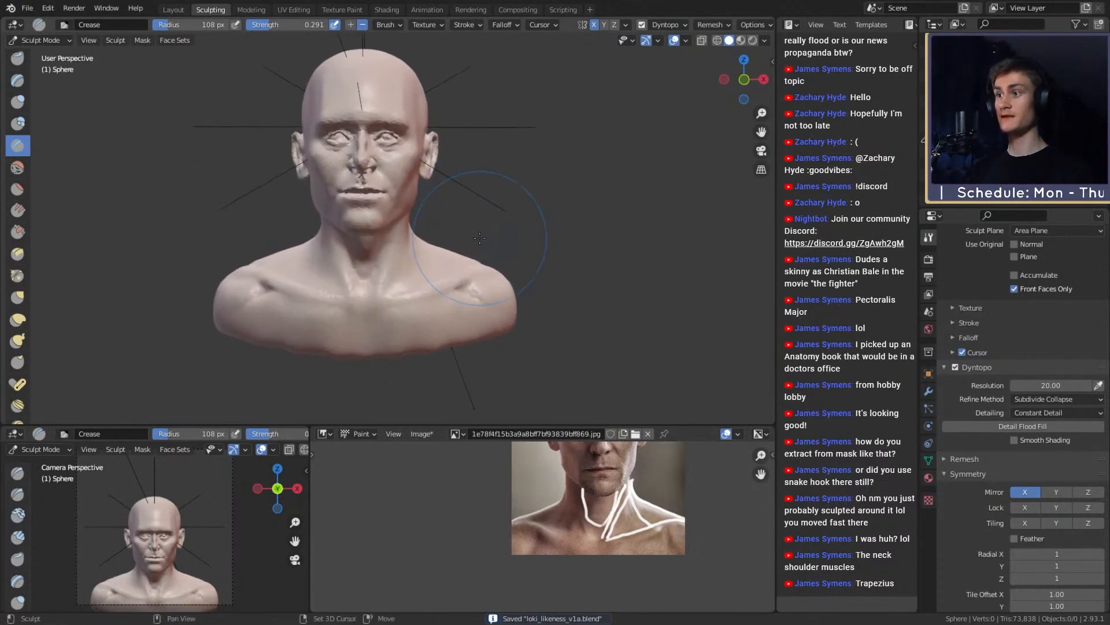
mouse_move(479, 227)
middle_down()
mouse_move(359, 220)
mouse_move(382, 219)
middle_up()
key(f)
click(349, 214)
key(f)
click(323, 301)
drag(380, 177, 378, 180)
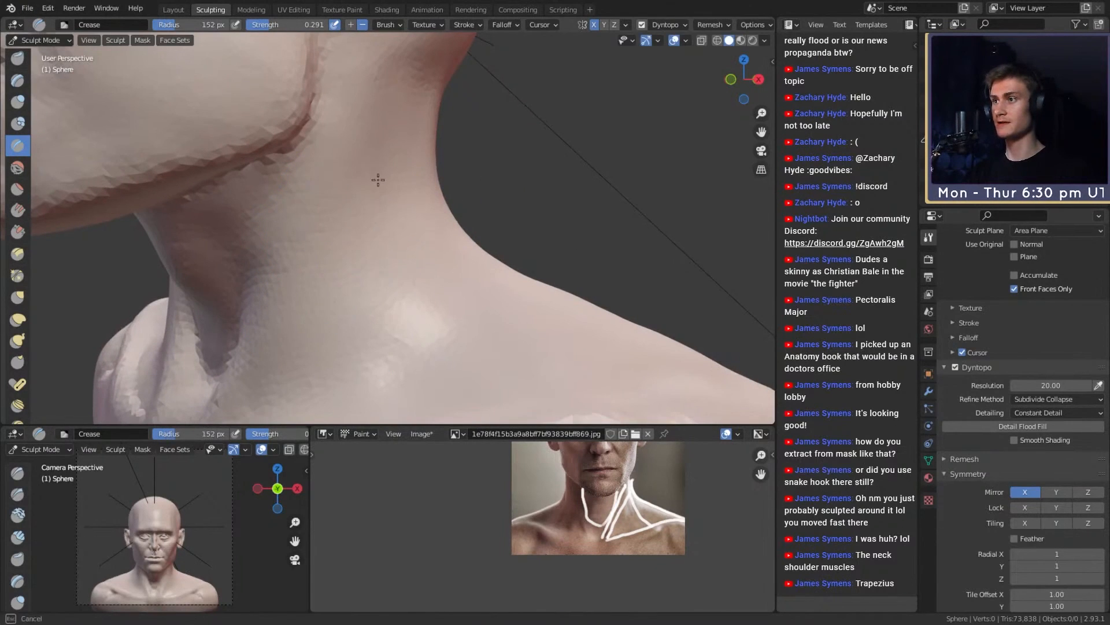
Step: Reshape the side contour of the neck below the ear with the Grab brush at 163 px
mouse_move(404, 139)
ctrl+middle_down()
mouse_move(417, 223)
mouse_move(481, 215)
mouse_move(399, 208)
mouse_move(397, 237)
mouse_move(412, 195)
mouse_move(415, 241)
ctrl+middle_up()
key(g)
mouse_move(400, 302)
middle_down()
mouse_move(397, 255)
mouse_move(420, 334)
mouse_move(416, 239)
mouse_move(431, 228)
mouse_move(432, 241)
mouse_move(444, 204)
mouse_move(303, 193)
mouse_move(267, 235)
mouse_move(311, 208)
mouse_move(509, 176)
mouse_move(560, 203)
middle_up()
key(f)
click(339, 189)
key(f)
click(548, 203)
mouse_move(474, 203)
middle_down()
mouse_move(419, 207)
mouse_move(426, 174)
middle_up()
key(bracketleft)
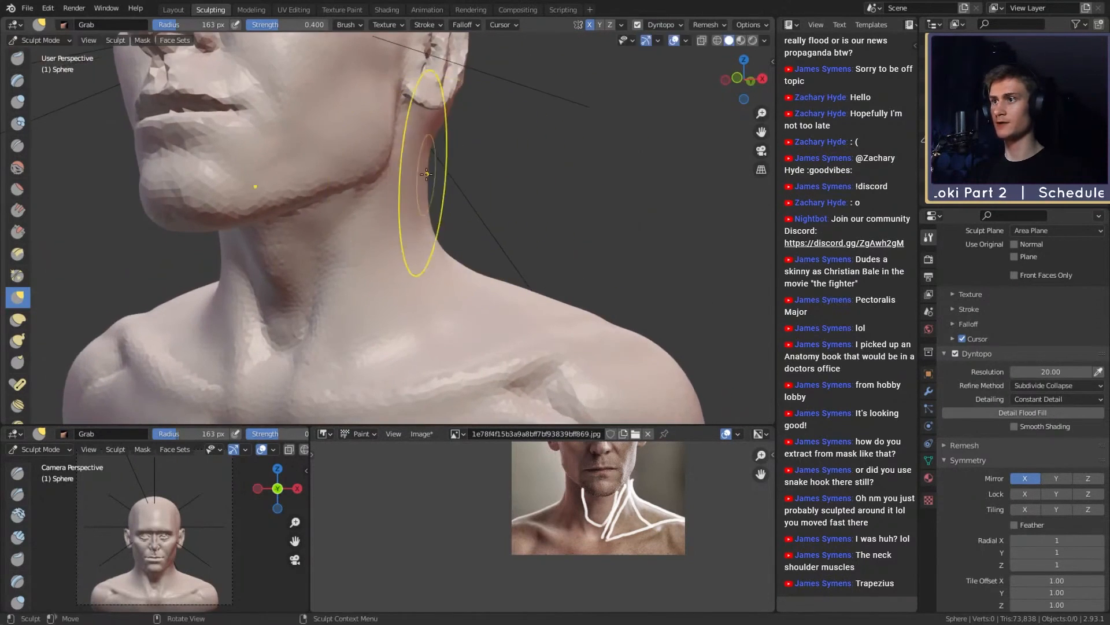
drag(425, 208, 435, 201)
Step: Reduce the Grab brush radius to 147 px and save the file
mouse_move(437, 201)
ctrl+middle_down()
mouse_move(435, 237)
mouse_move(473, 233)
mouse_move(434, 242)
mouse_move(419, 176)
ctrl+middle_up()
key(bracketleft)
ctrl+alt+drag(431, 169, 431, 199)
alt+drag(431, 199, 425, 223)
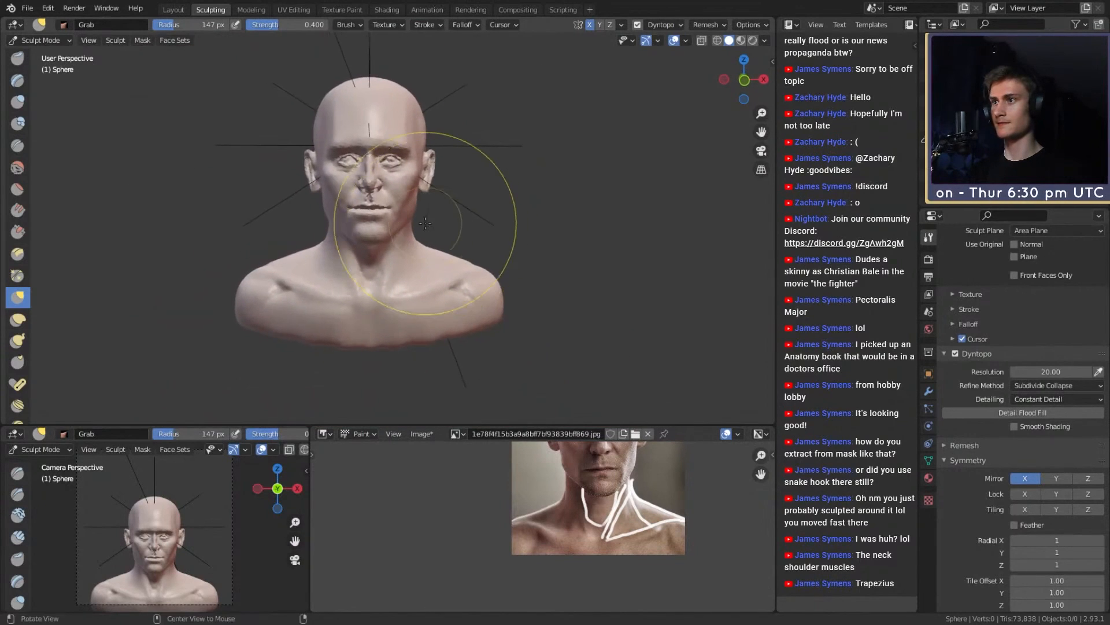
click(27, 9)
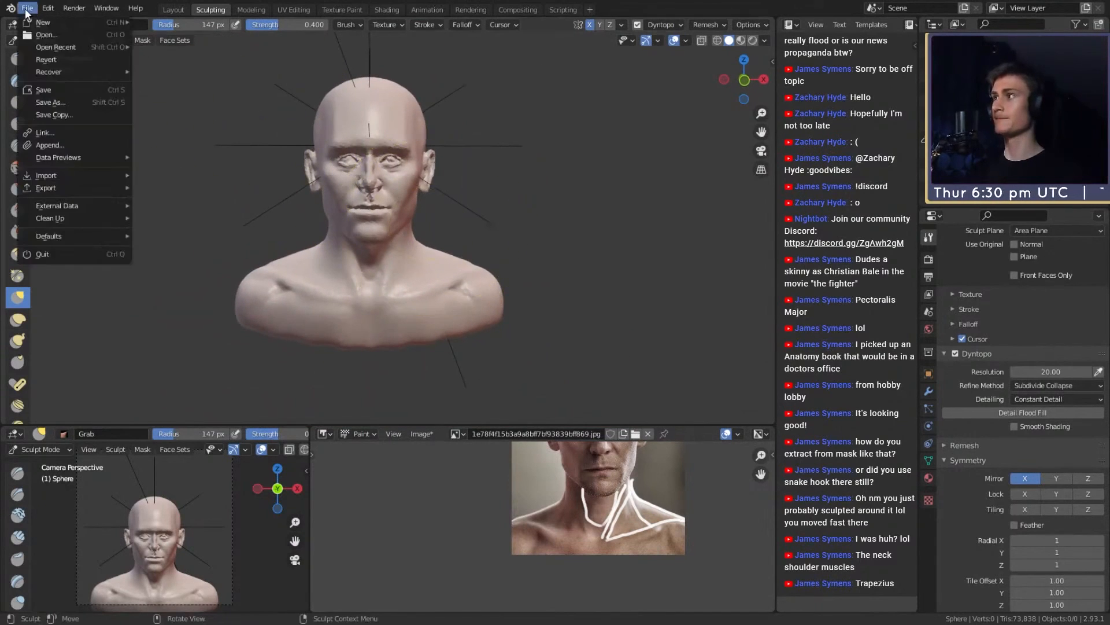
click(43, 95)
Step: Examine the proportions of the head, neck and shoulders from the front and in both side profiles
alt+shift+drag(475, 192, 473, 213)
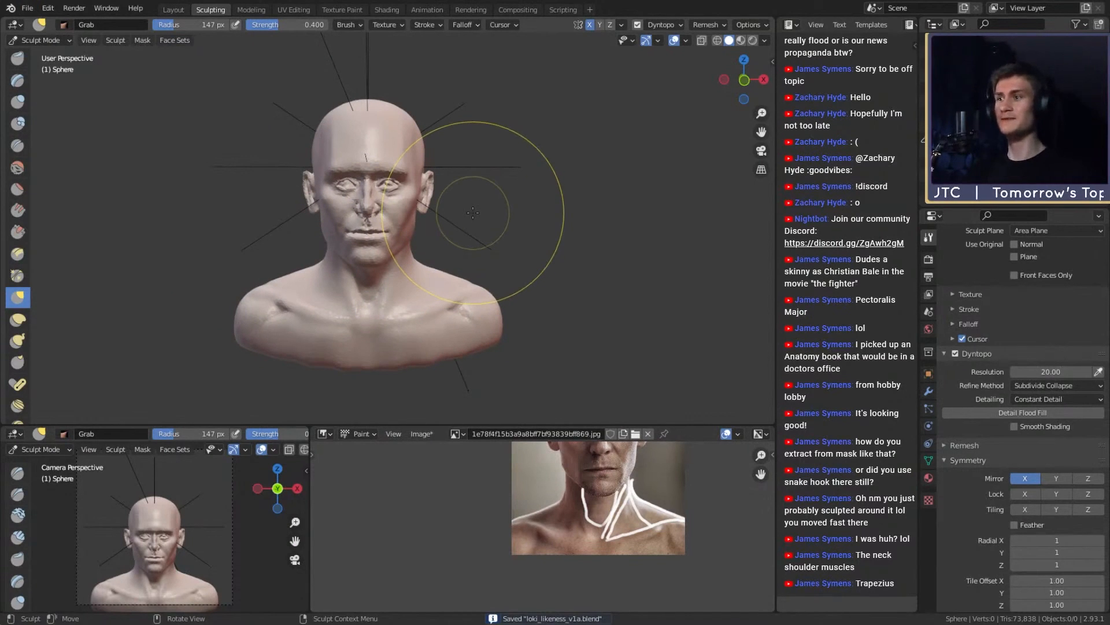
mouse_move(532, 261)
alt+mouse_down()
mouse_move(566, 245)
mouse_move(533, 249)
alt+mouse_up()
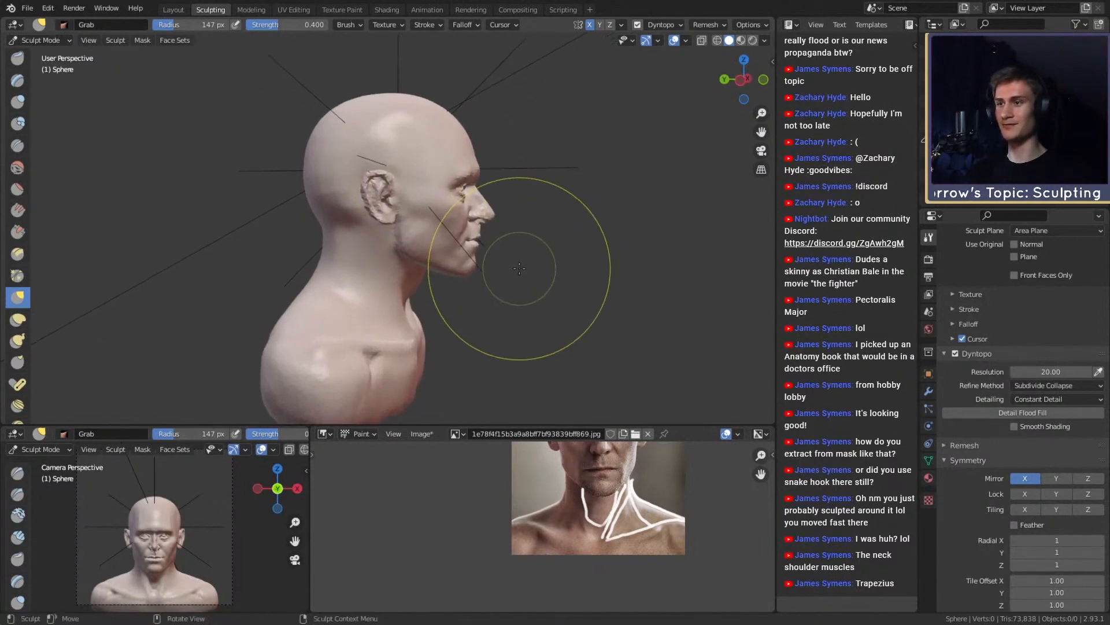
scroll(485, 261, down, 3)
scroll(504, 268, up, 3)
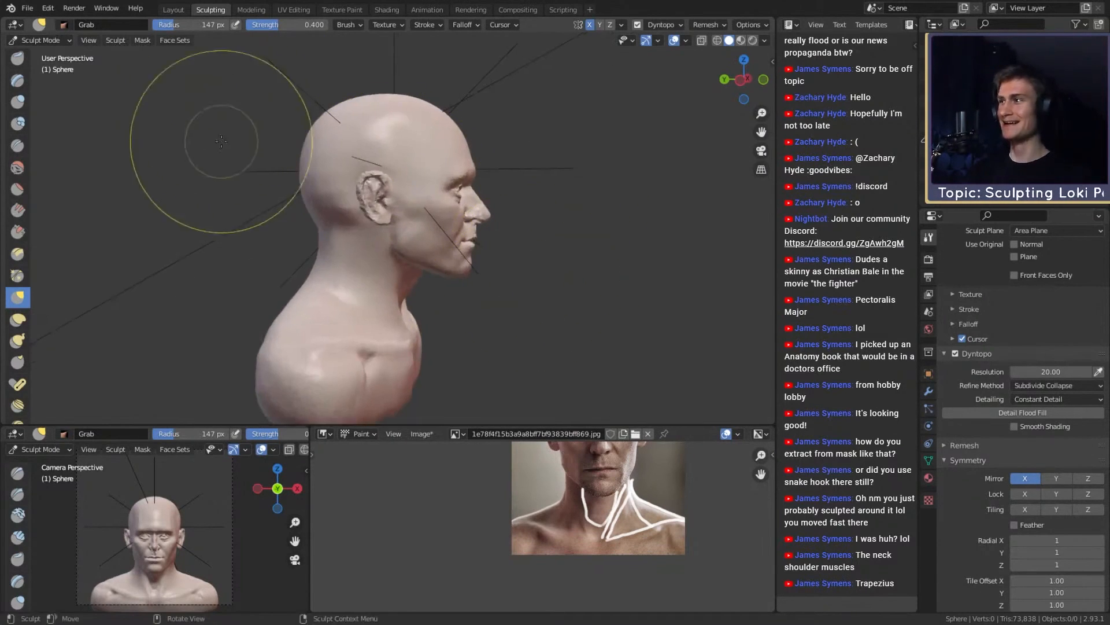
middle_drag(225, 140, 350, 153)
scroll(448, 246, up, 2)
middle_drag(448, 246, 430, 199)
mouse_move(392, 140)
middle_down()
mouse_move(384, 234)
mouse_move(551, 245)
mouse_move(538, 191)
mouse_move(511, 178)
middle_up()
Step: Reshape the upper back of the skull in side view with the Grab brush at 207 px
key(f)
click(522, 171)
key(f)
click(480, 161)
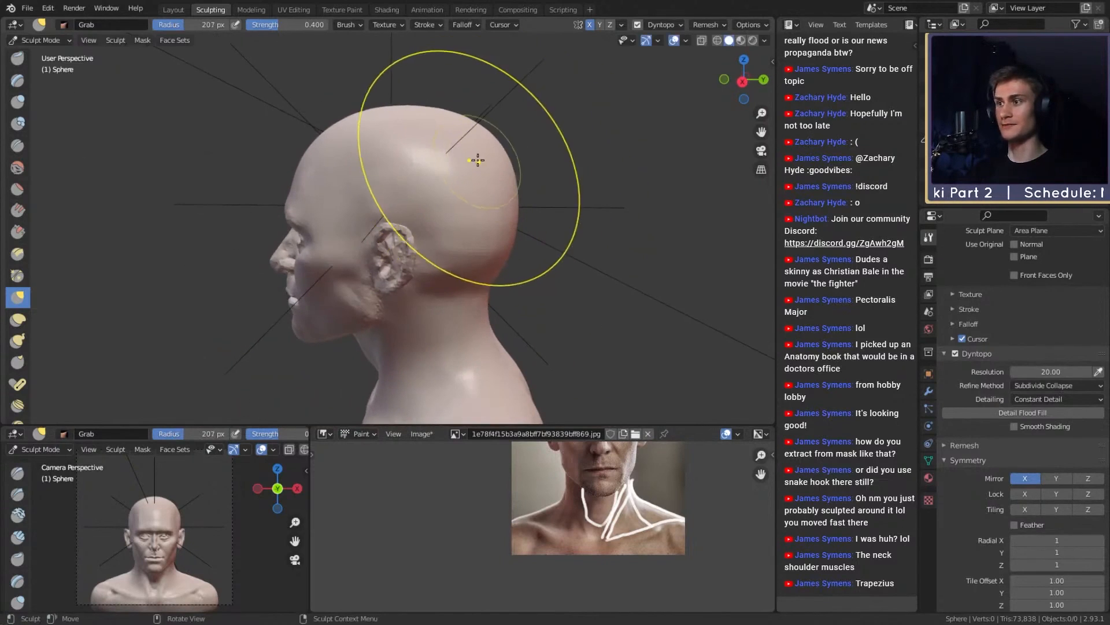
middle_drag(466, 149, 476, 166)
drag(490, 171, 497, 160)
Step: Adjust the lower back of the skull with the Grab brush at 204 px and check it in profile
shift+middle_drag(491, 238, 474, 201)
drag(479, 212, 480, 219)
alt+drag(472, 173, 541, 240)
alt+drag(411, 248, 572, 236)
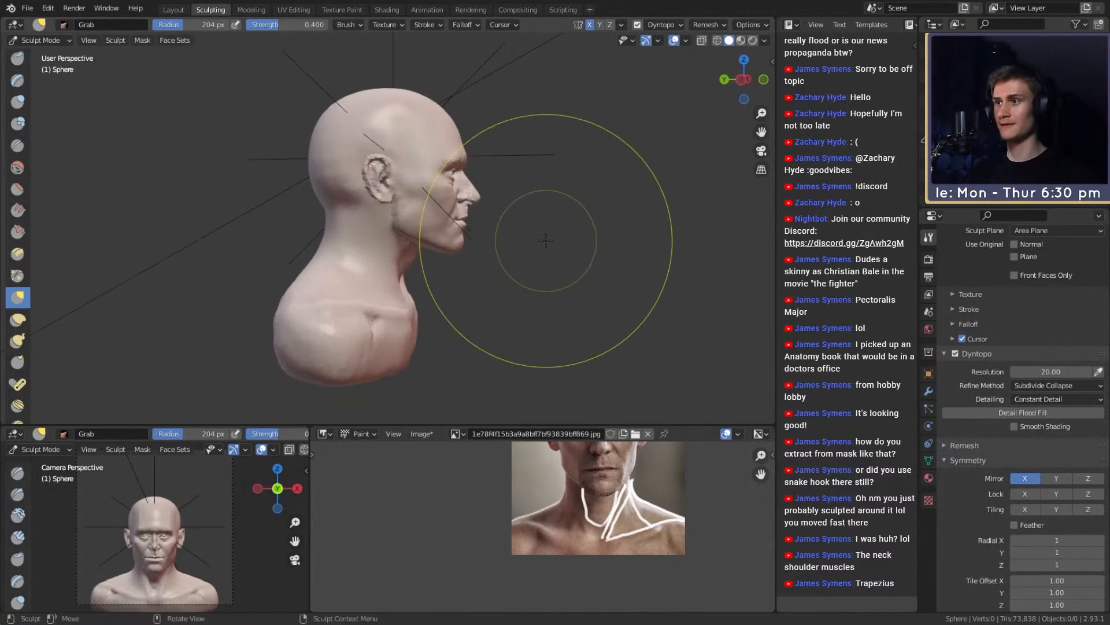
Step: Save the file and switch the reference image to the side-profile photo 370a233d4075df2c8cd38d837381c2a5.jpg
scroll(511, 553, down, 2)
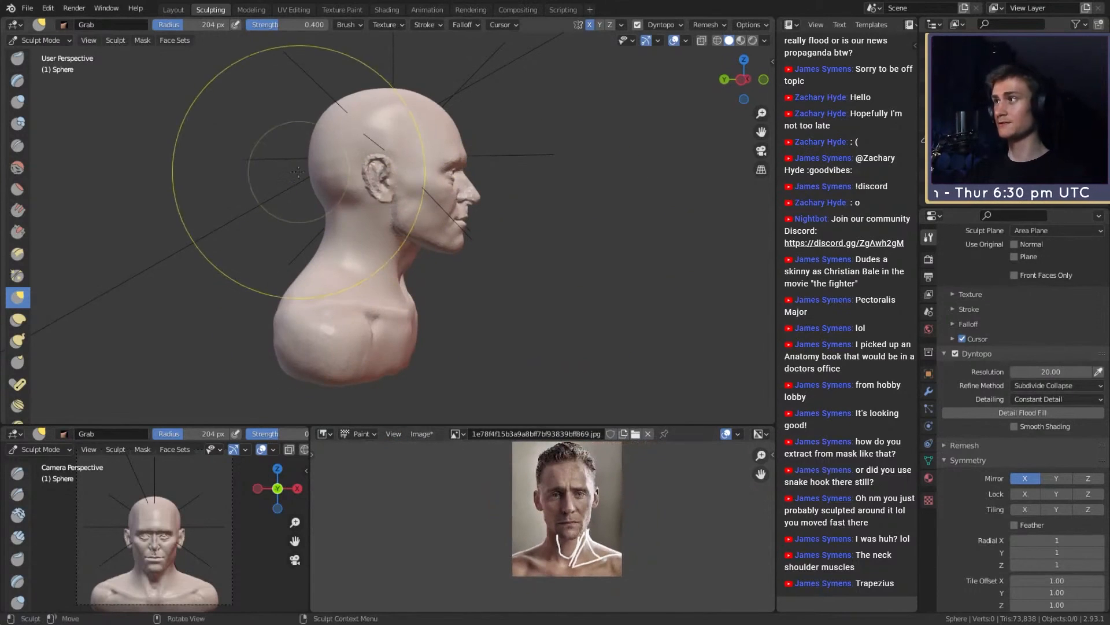
key(ctrl+s)
click(455, 433)
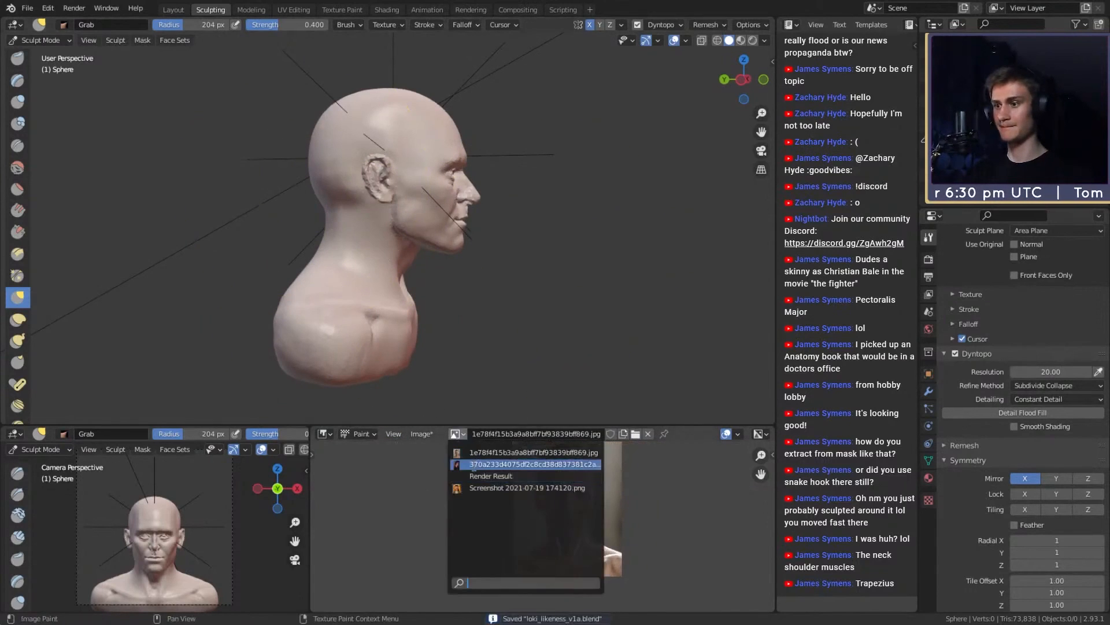
click(477, 465)
scroll(530, 511, down, 2)
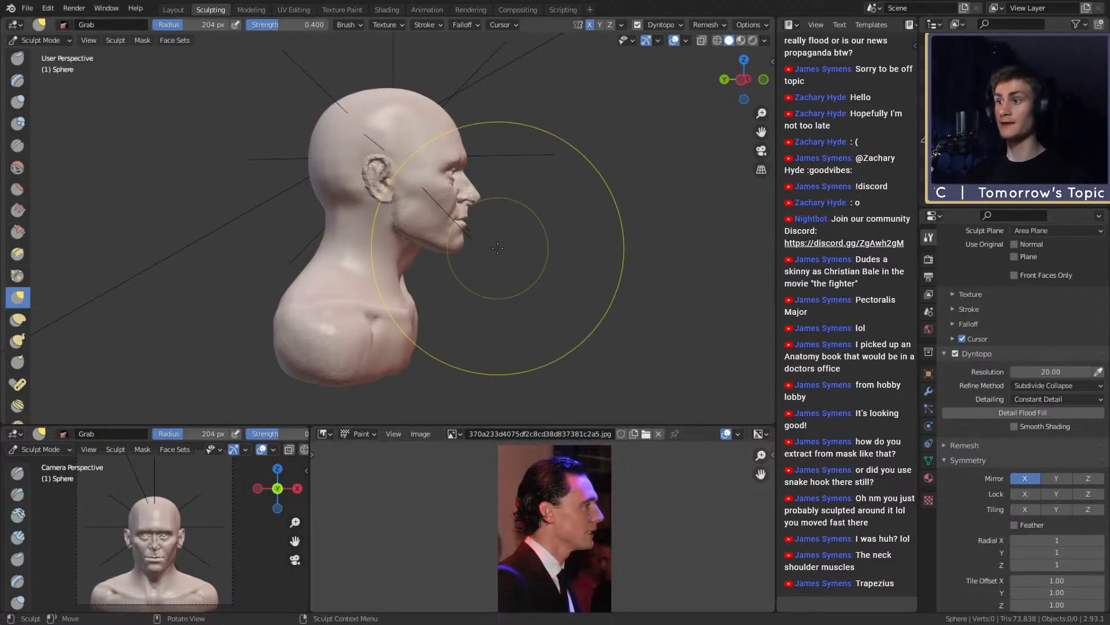
Step: Sculpt the jaw's underside in profile with Clay Strips at 42 px to match the side reference
alt+drag(490, 336, 376, 277)
ctrl+alt+drag(382, 324, 428, 254)
mouse_move(445, 399)
alt+mouse_down()
mouse_move(391, 220)
mouse_move(486, 306)
alt+mouse_up()
key(c)
key(f)
click(352, 275)
mouse_move(480, 312)
alt+shift+mouse_down()
mouse_move(443, 267)
mouse_move(454, 254)
mouse_move(480, 249)
mouse_move(480, 289)
mouse_move(454, 289)
mouse_move(479, 291)
alt+shift+mouse_up()
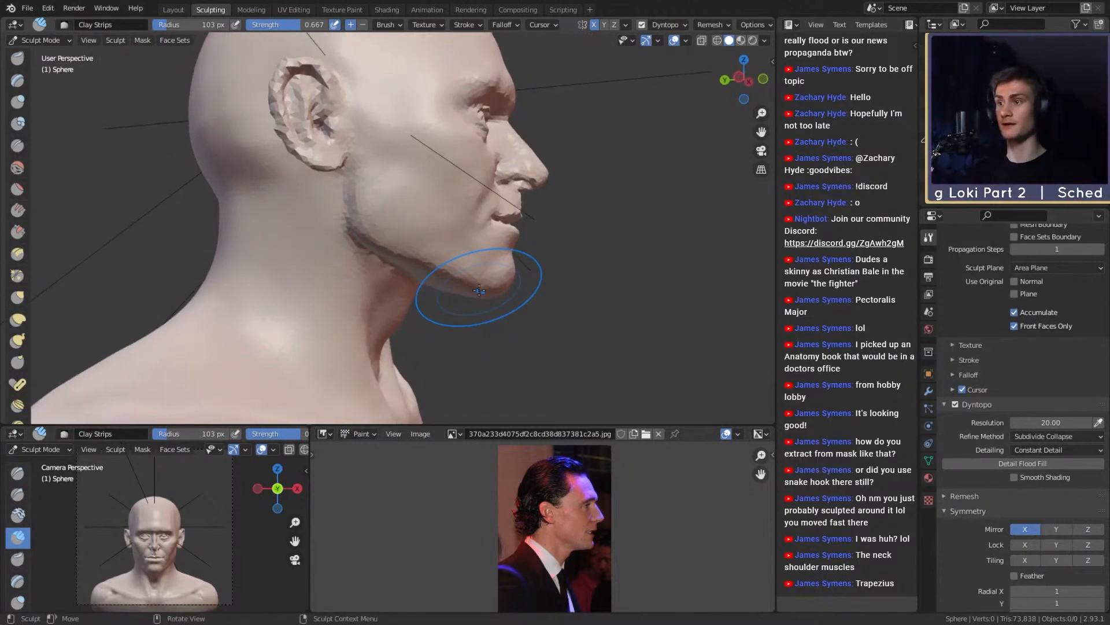
alt+drag(426, 299, 449, 283)
key(f)
click(414, 282)
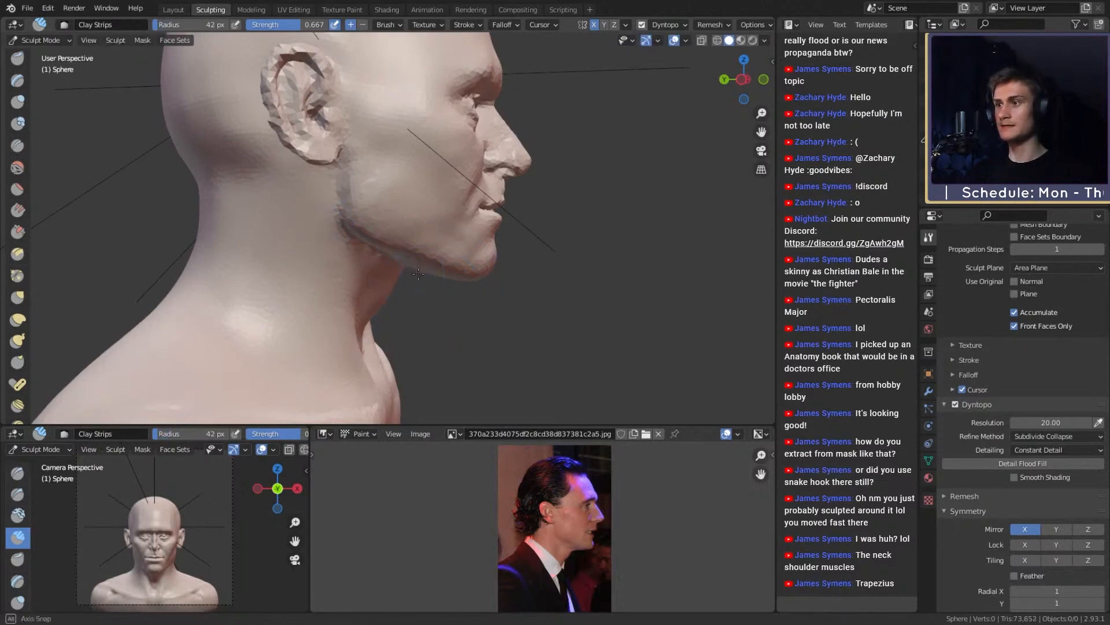
alt+drag(418, 274, 414, 271)
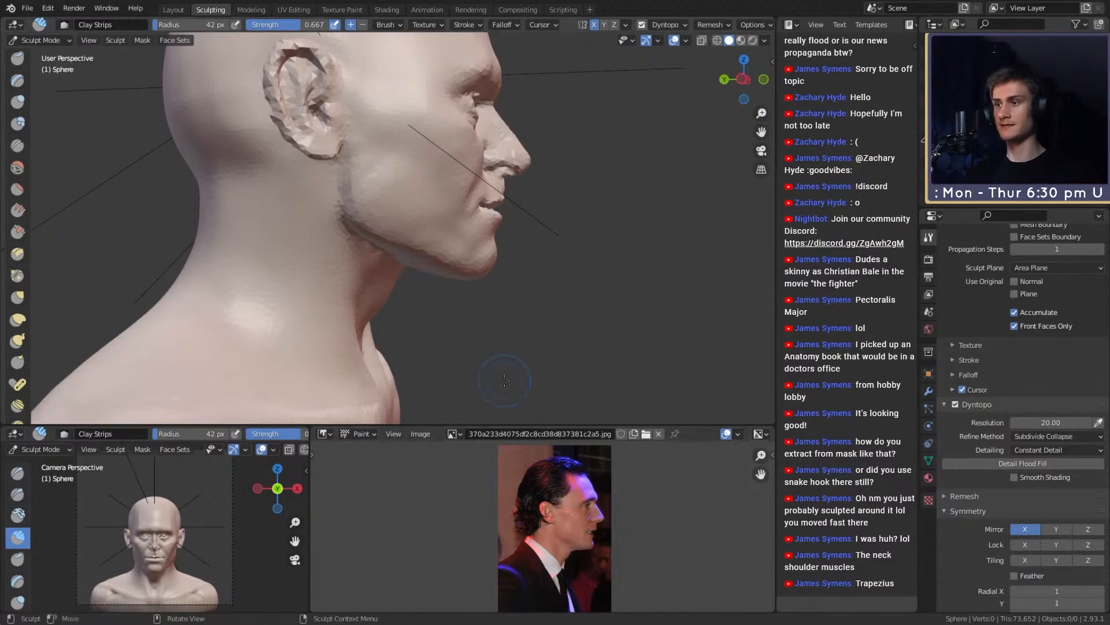
Step: Rework the underside of the chin where it meets the neck with Clay Strips strokes at 42 and 52 px
middle_drag(454, 271, 330, 191)
ctrl+middle_drag(399, 278, 399, 218)
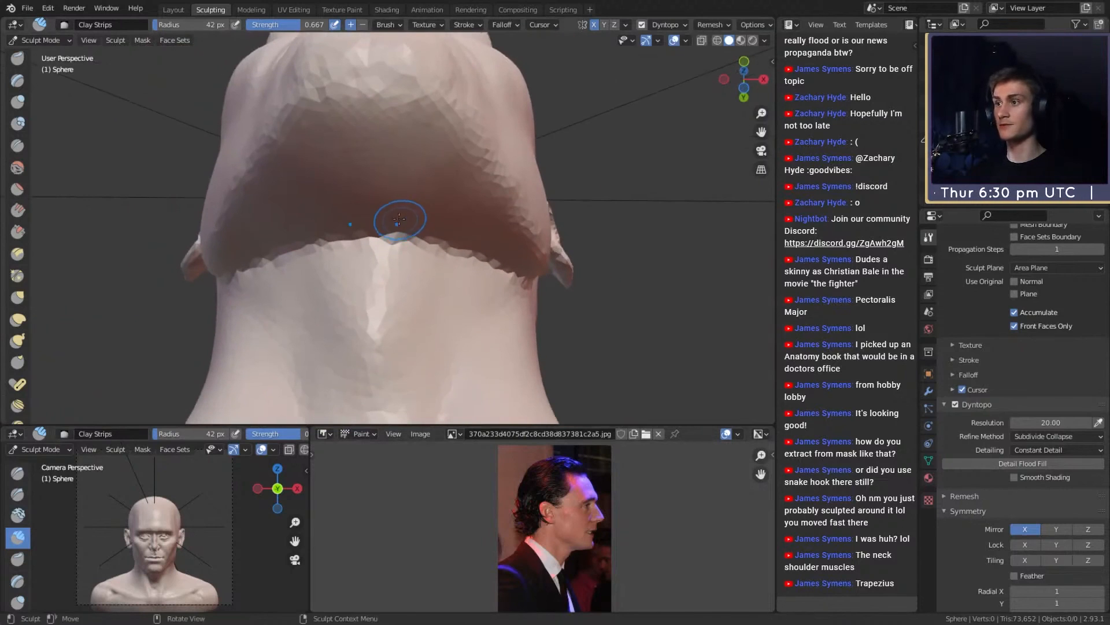
drag(381, 227, 315, 261)
middle_drag(370, 217, 393, 209)
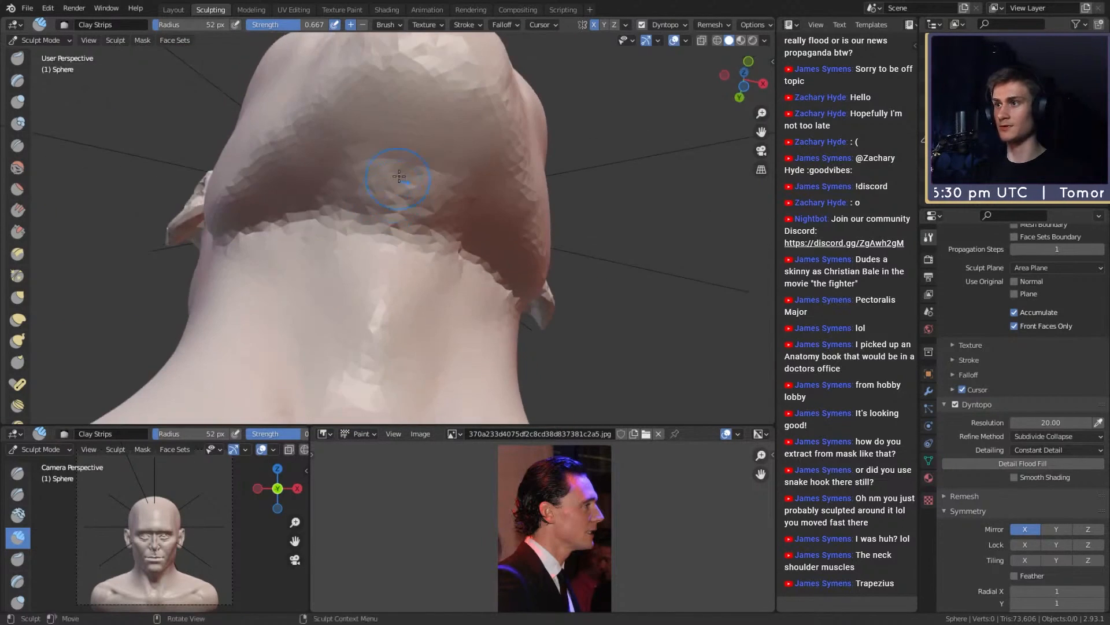
mouse_move(403, 169)
mouse_down()
mouse_move(382, 191)
mouse_move(307, 219)
mouse_move(347, 167)
mouse_move(324, 208)
mouse_move(376, 191)
mouse_up()
middle_drag(376, 191, 400, 213)
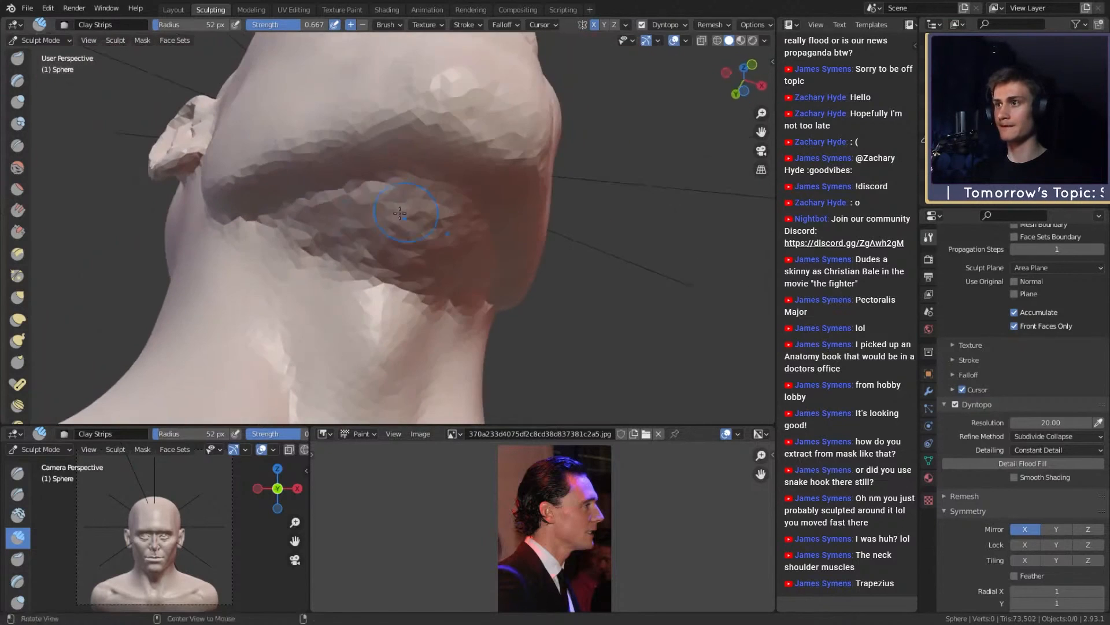
drag(280, 231, 265, 230)
alt+drag(291, 108, 301, 115)
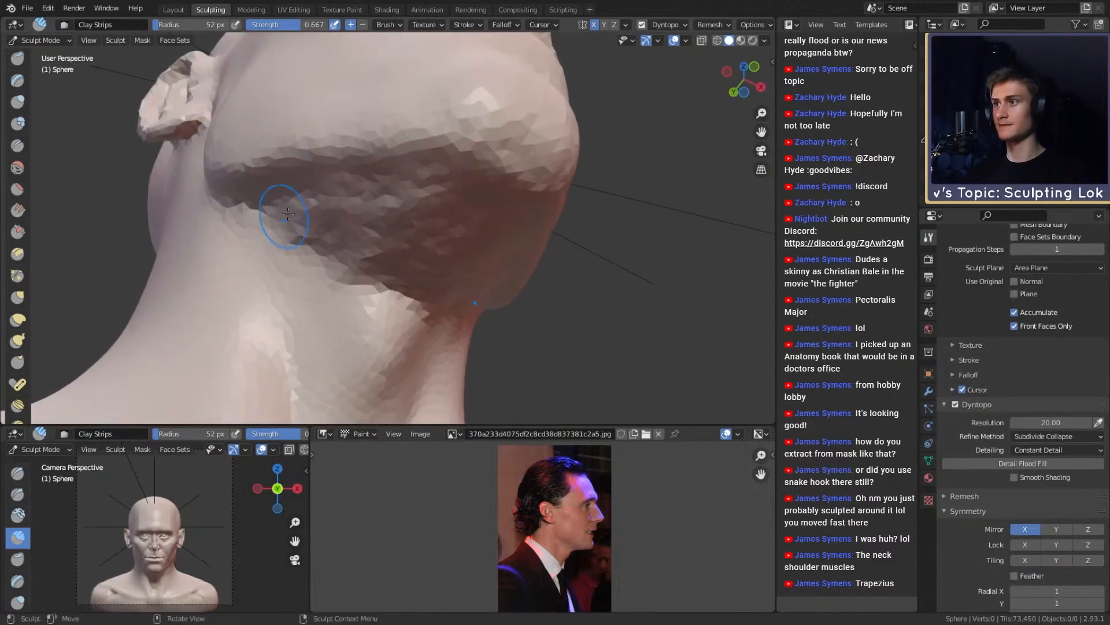
drag(288, 214, 282, 201)
Step: Smooth the strokes under the chin and jaw with brushes up to 111 px and check the side profile
key(f)
click(452, 239)
mouse_move(445, 240)
shift+mouse_down()
mouse_move(358, 249)
mouse_move(324, 278)
shift+mouse_up()
key(f)
click(462, 278)
mouse_move(451, 272)
shift+mouse_down()
mouse_move(392, 230)
mouse_move(434, 188)
shift+mouse_up()
scroll(438, 178, down, 7)
middle_drag(437, 200, 503, 295)
middle_drag(265, 119, 272, 124)
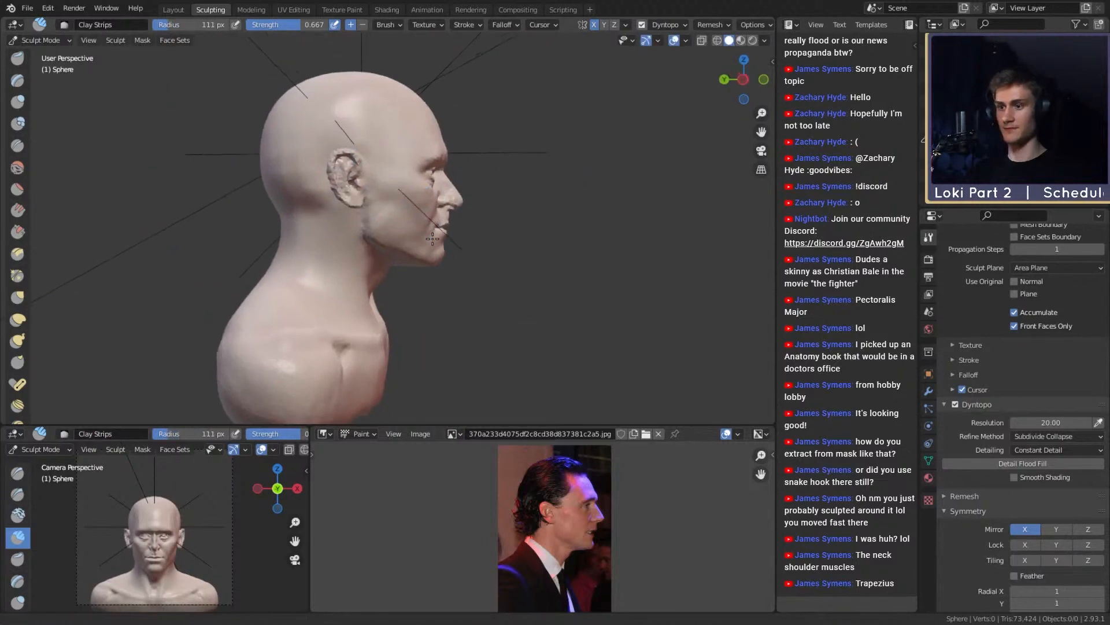
Step: Reshape the front of the neck below the jaw in side view with the Grab brush at 170 px
scroll(414, 278, up, 5)
key(g)
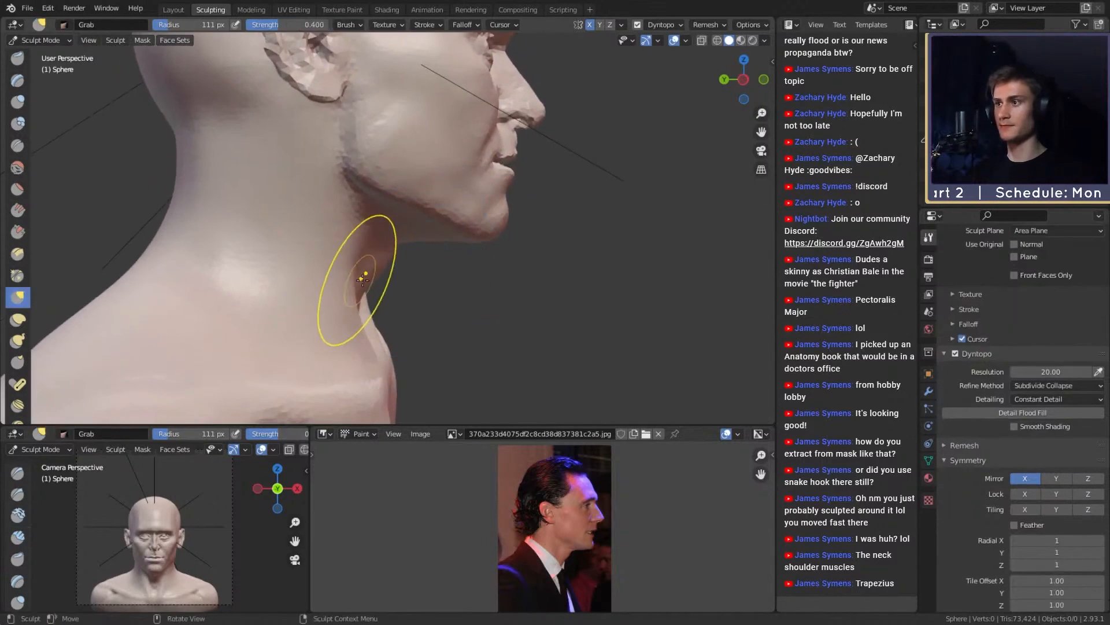
middle_drag(432, 334, 427, 315)
key(f)
click(479, 297)
drag(363, 295, 371, 293)
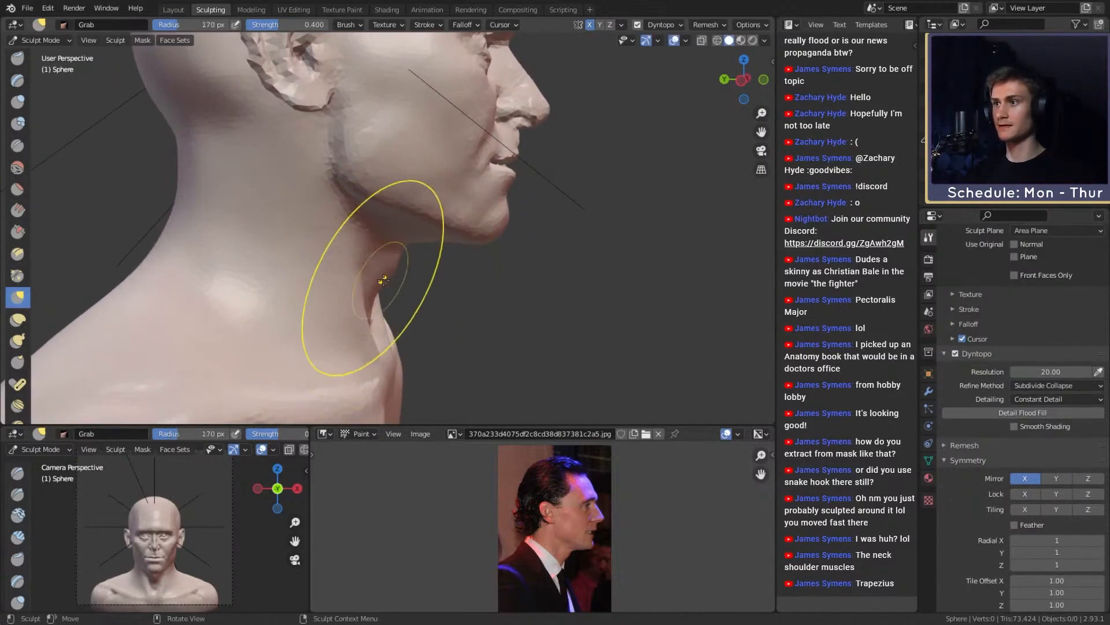
Step: Refine the contour of the nape and back of the neck with the Grab brush at 238 and 174 px
shift+middle_drag(364, 274, 476, 287)
scroll(376, 247, down, 2)
key(f)
click(315, 258)
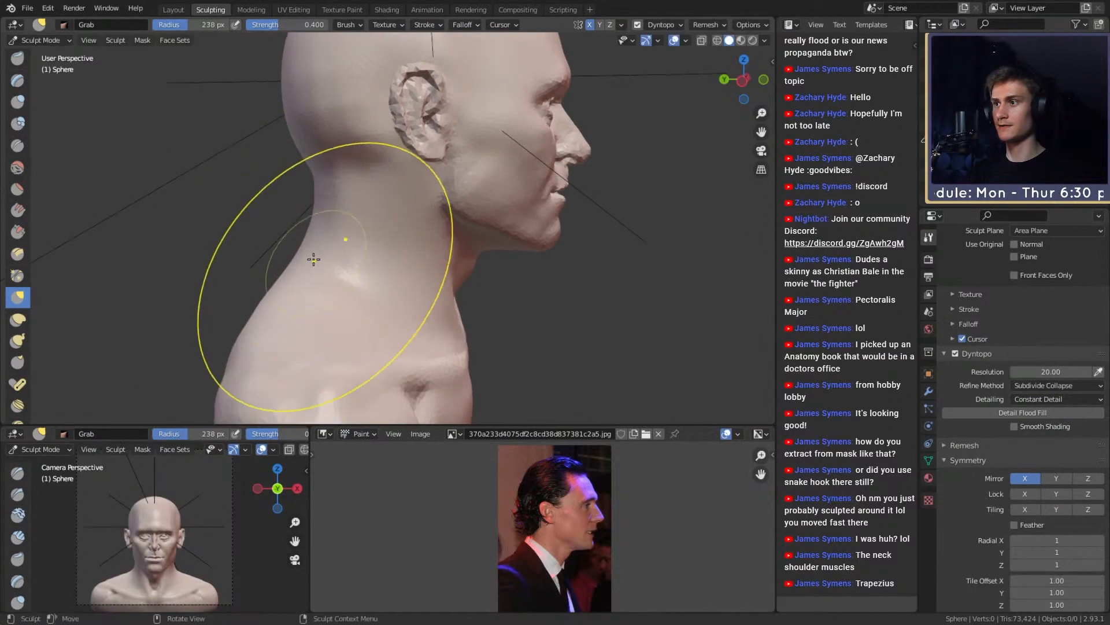
key(f)
click(315, 261)
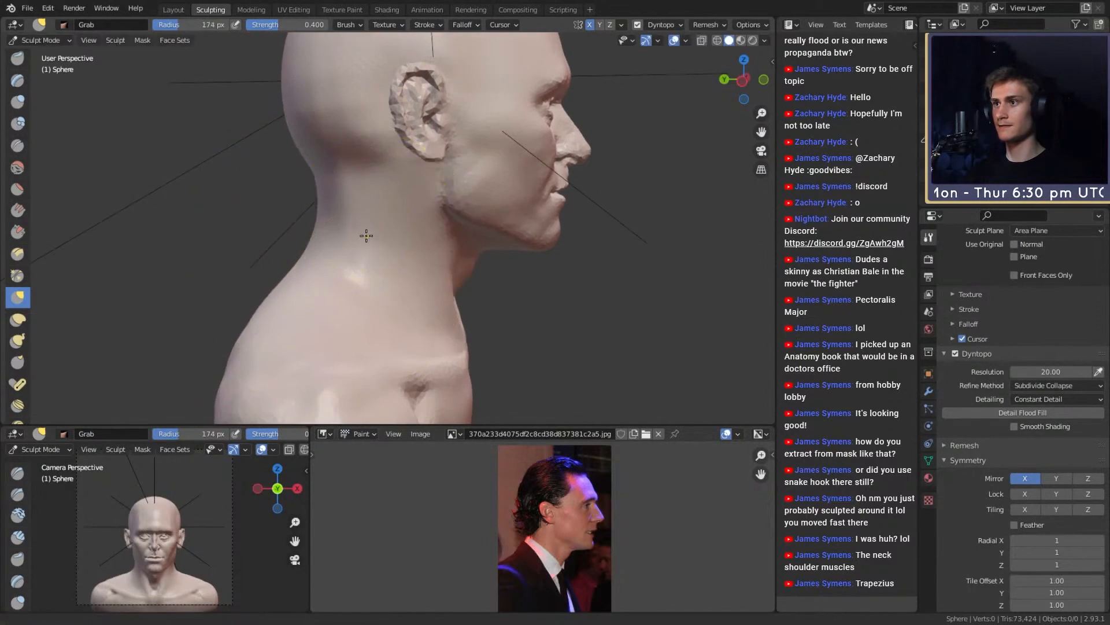
Step: Pull the back of the skull slightly inward with the Grab brush at 212 px
middle_drag(366, 236, 380, 231)
scroll(393, 234, down, 4)
scroll(384, 217, up, 3)
key(f)
click(345, 227)
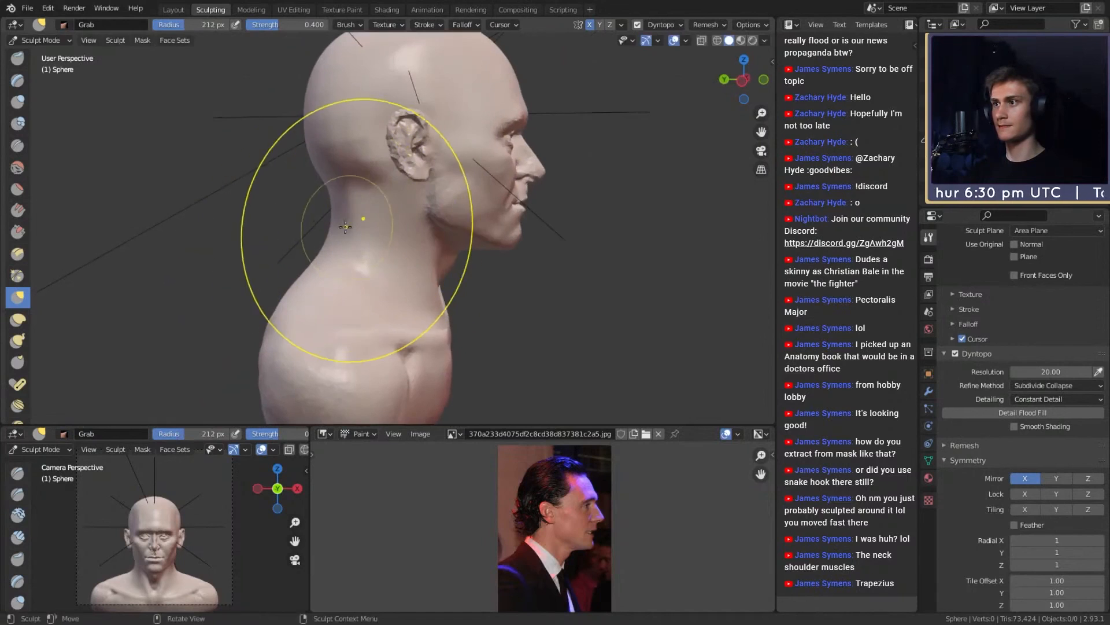
shift+middle_drag(348, 185, 344, 250)
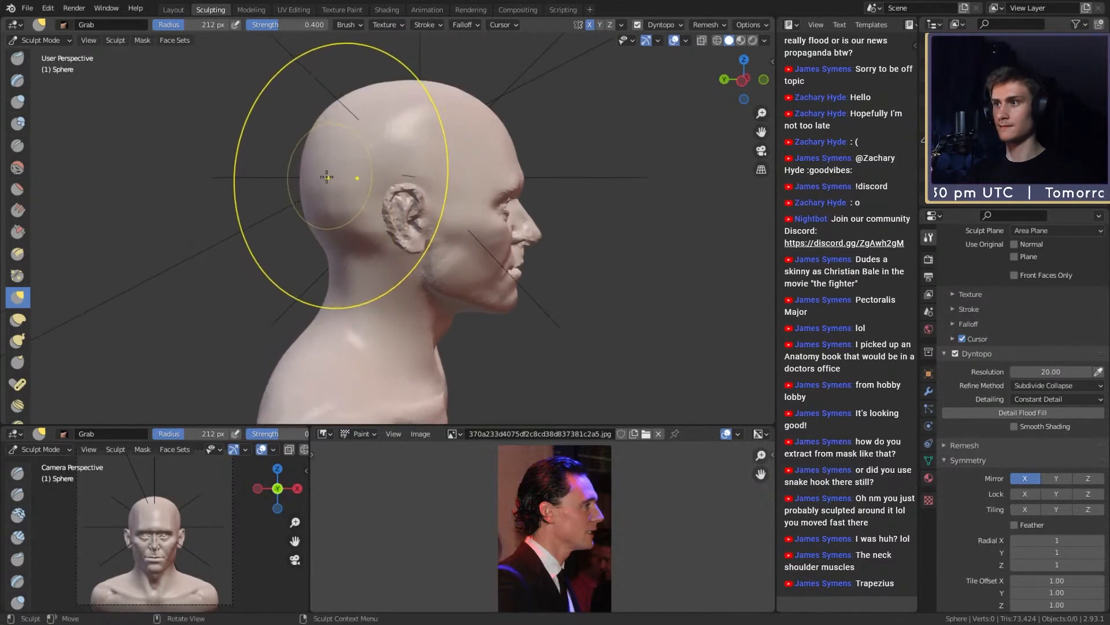
drag(328, 177, 336, 180)
shift+middle_drag(339, 180, 340, 191)
Step: Adjust the upper back and crown of the skull with small Grab strokes, using 206 px for the crown
key(f)
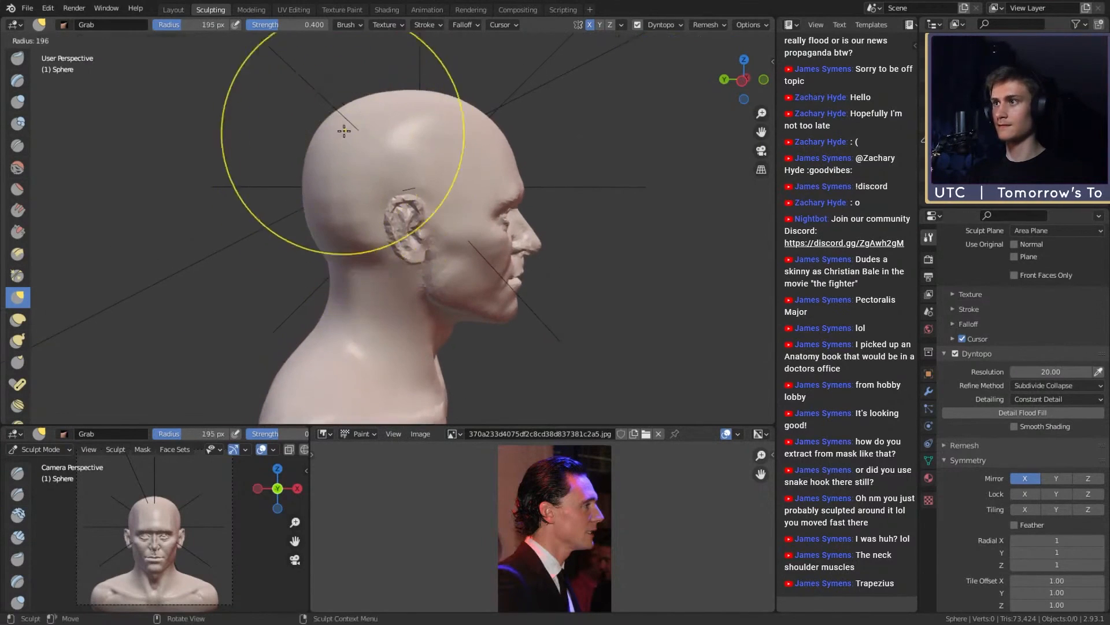
click(356, 118)
drag(359, 122, 363, 124)
shift+middle_drag(413, 132, 405, 131)
key(f)
click(414, 108)
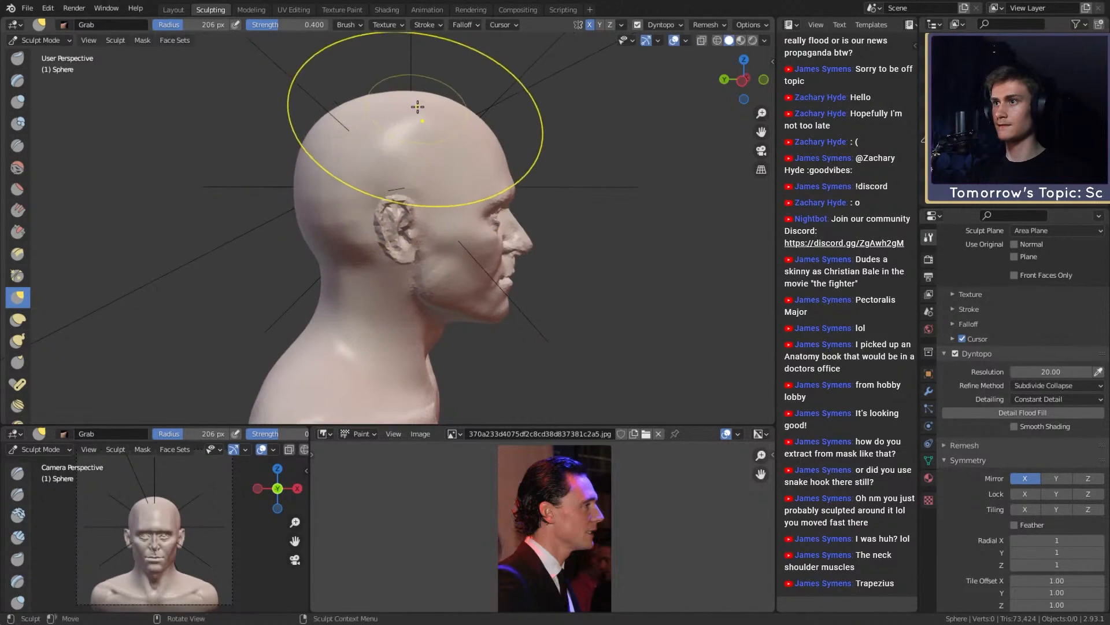
drag(416, 106, 419, 109)
Step: Nudge the side of the head with the Grab brush at 131 px and check the cheek and jaw up close
mouse_move(426, 161)
shift+middle_down()
mouse_move(423, 109)
mouse_move(399, 240)
mouse_move(413, 270)
shift+middle_up()
key(f)
click(405, 273)
drag(397, 279, 395, 276)
scroll(394, 244, up, 2)
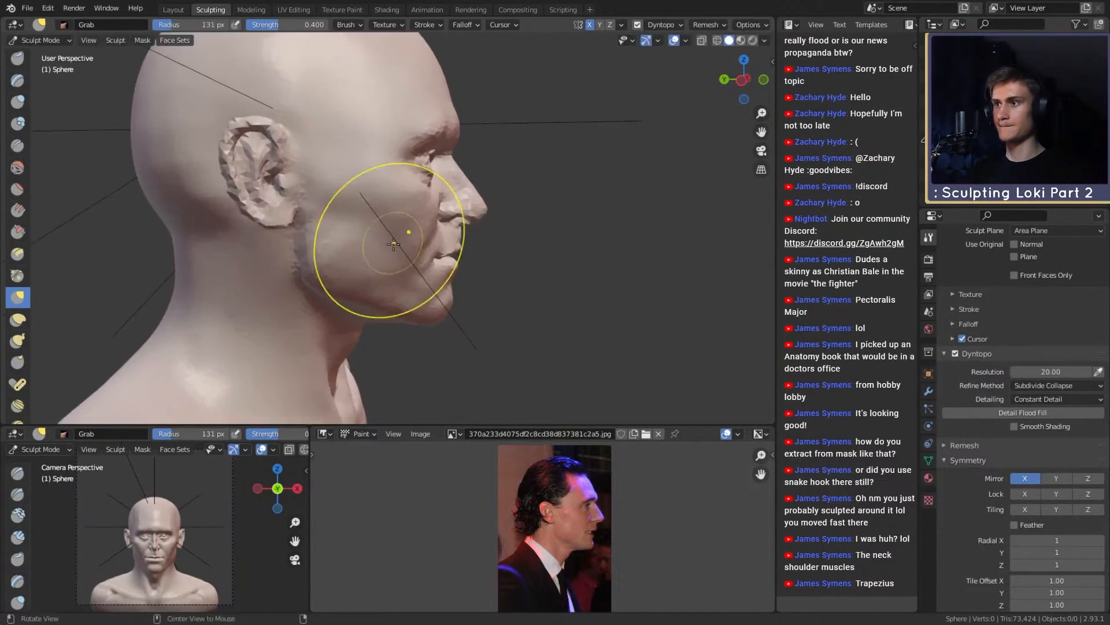
middle_drag(400, 247, 399, 229)
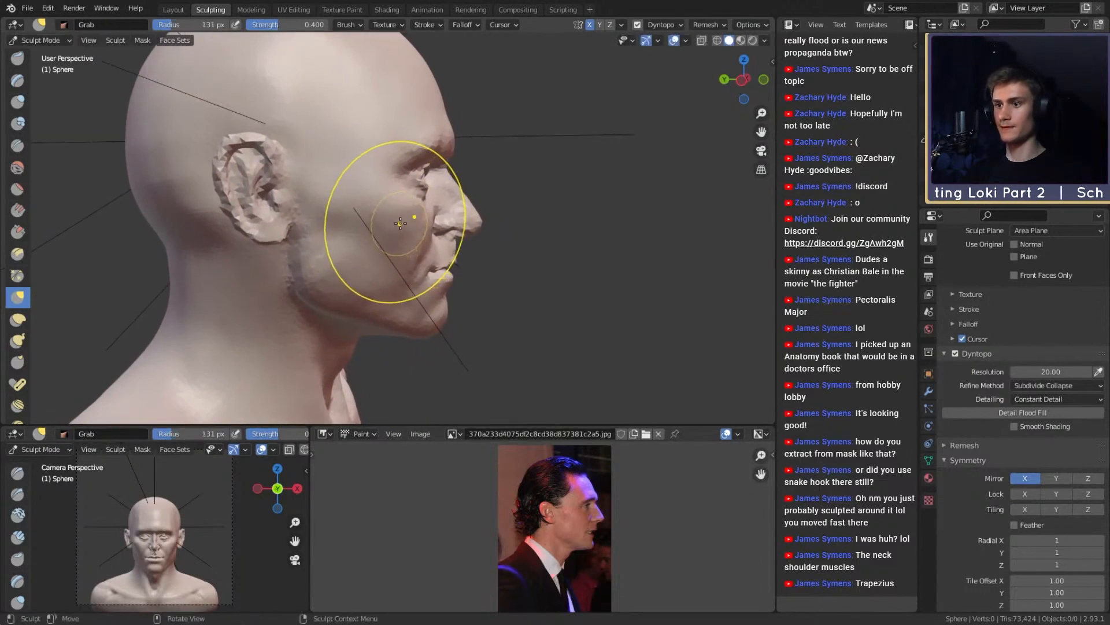
Step: Check the whole bust in side profile and save loki_likeness_v1a.blend
ctrl+middle_drag(416, 164, 418, 229)
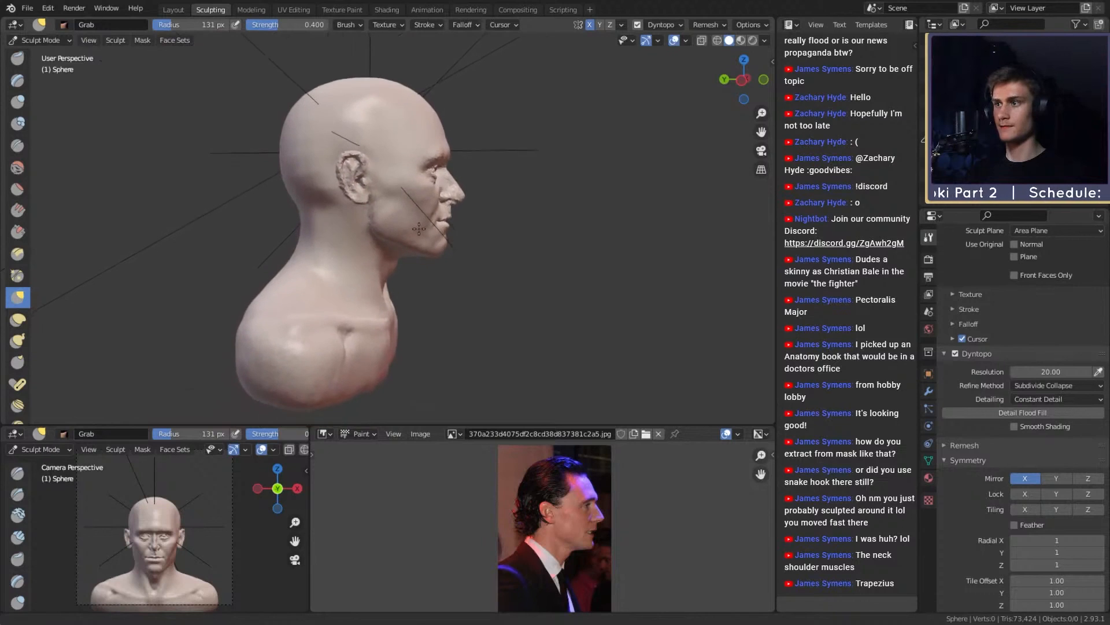
mouse_move(385, 282)
shift+middle_down()
mouse_move(419, 393)
mouse_move(423, 374)
shift+middle_up()
click(25, 10)
click(57, 88)
ctrl+middle_drag(424, 359, 417, 313)
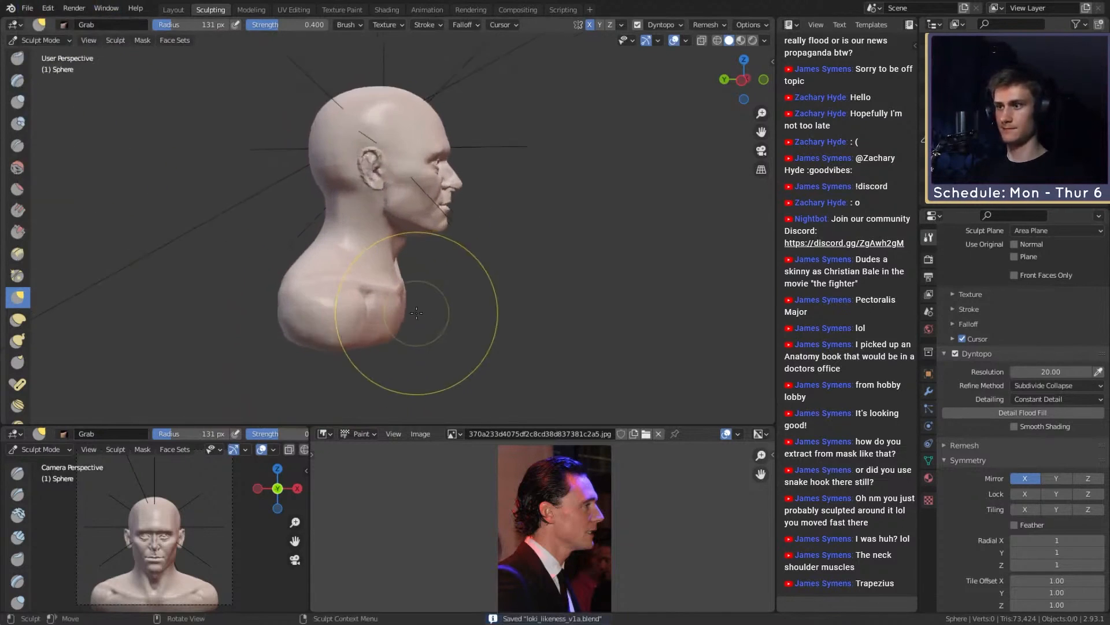
Step: Pull the side of the lower neck upward with the Grab brush at 157 px
scroll(416, 313, up, 2)
scroll(403, 312, up, 2)
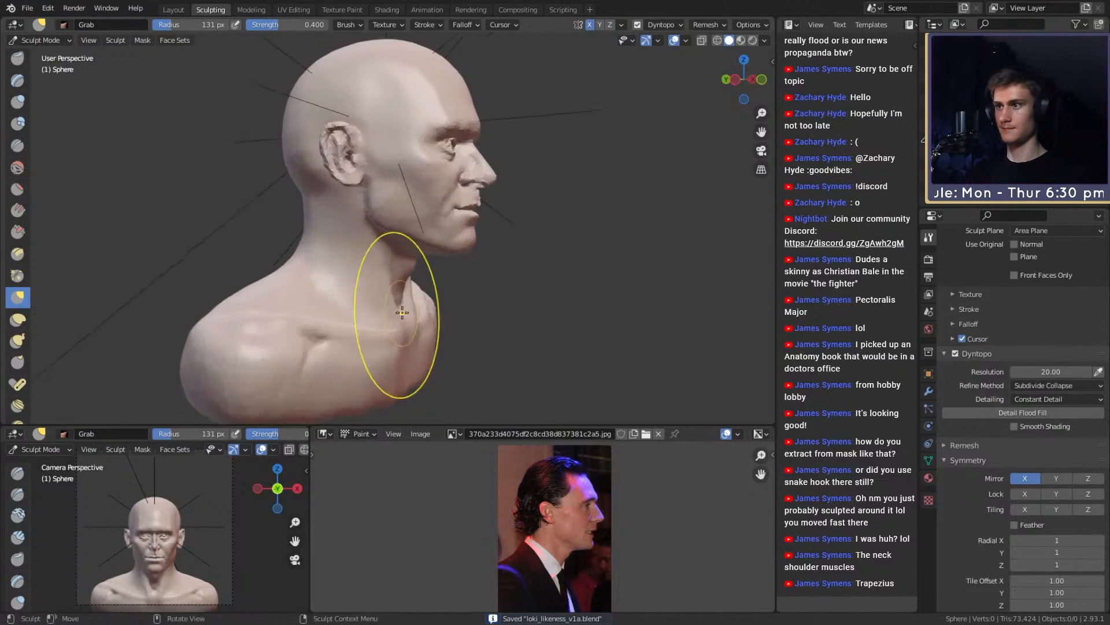
scroll(402, 312, up, 3)
mouse_move(402, 312)
middle_down()
mouse_move(427, 317)
mouse_move(414, 320)
middle_up()
key(f)
click(392, 351)
key(f)
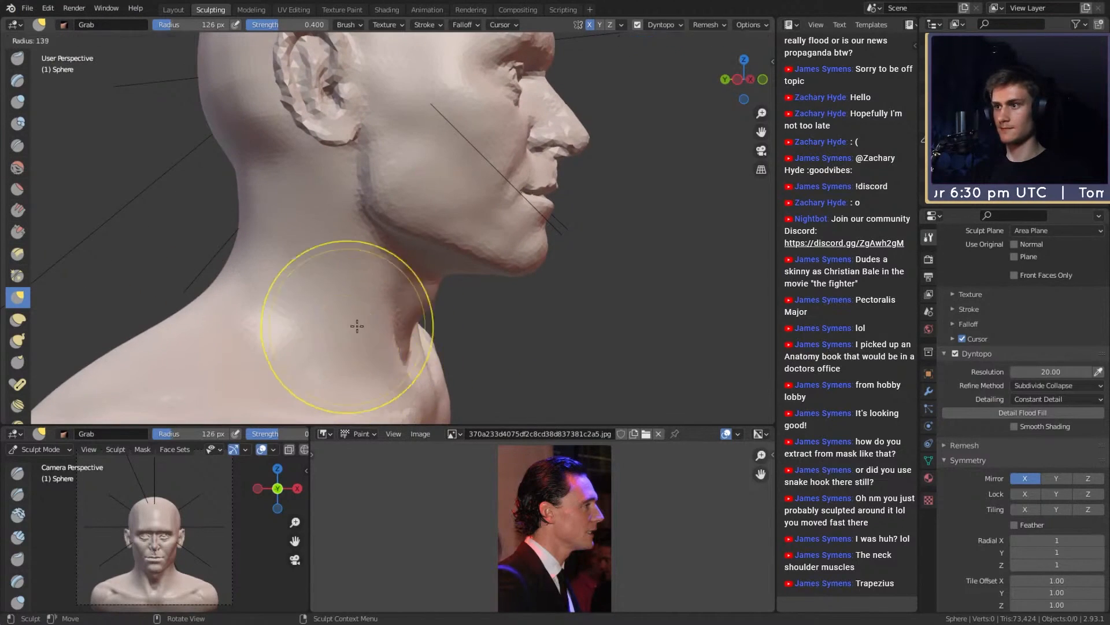
click(356, 325)
drag(342, 322, 343, 300)
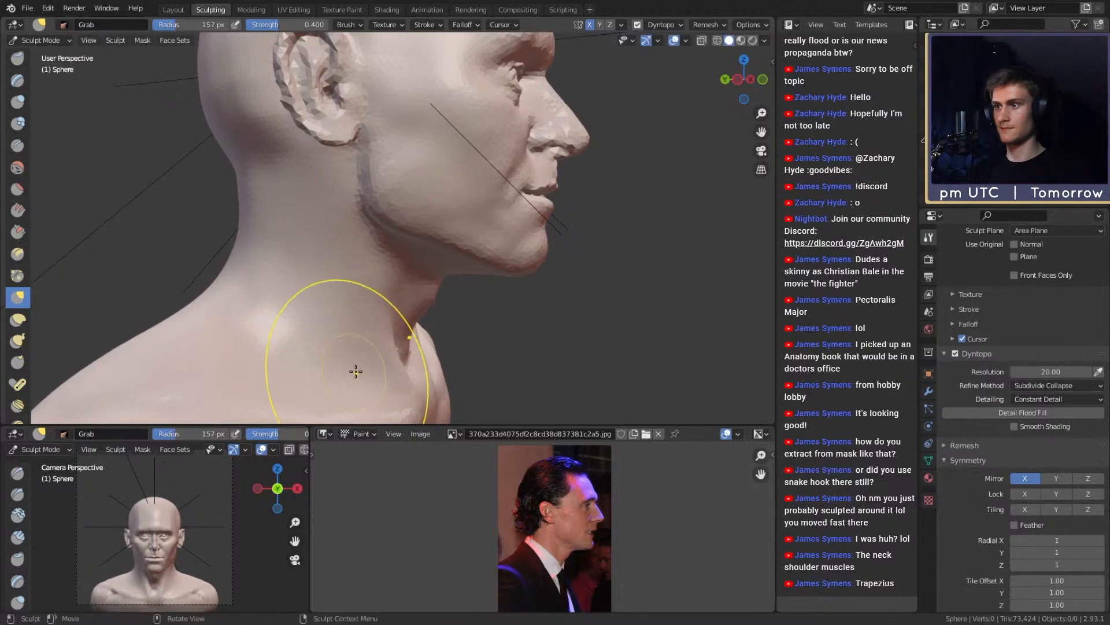
Step: Sculpt a crease down the side of the neck below the jaw with the Crease brush at 90 px and 0.291 strength
middle_drag(361, 368, 393, 276)
scroll(336, 336, down, 4)
scroll(393, 277, down, 2)
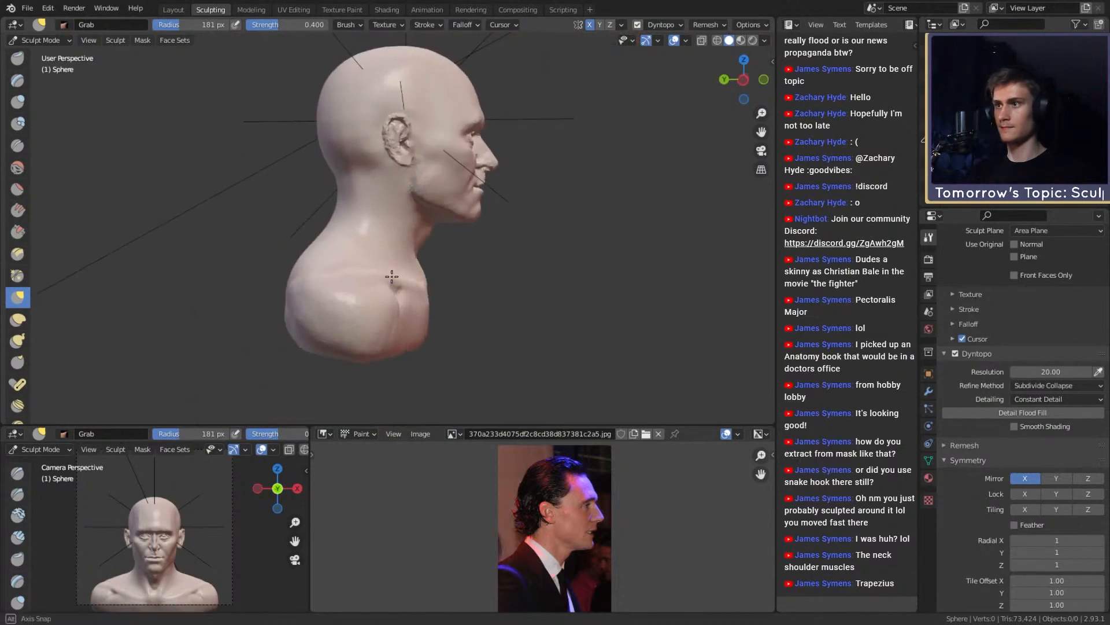
scroll(403, 270, up, 2)
scroll(403, 270, up, 3)
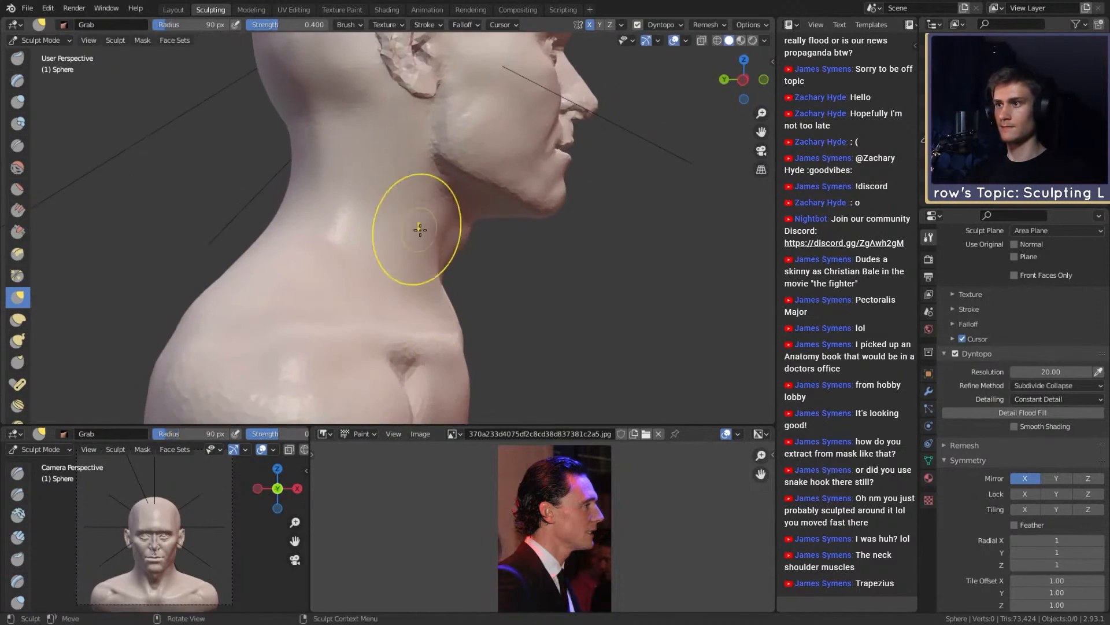
mouse_move(420, 230)
middle_down()
mouse_move(384, 230)
mouse_move(444, 202)
middle_up()
key(shift+c)
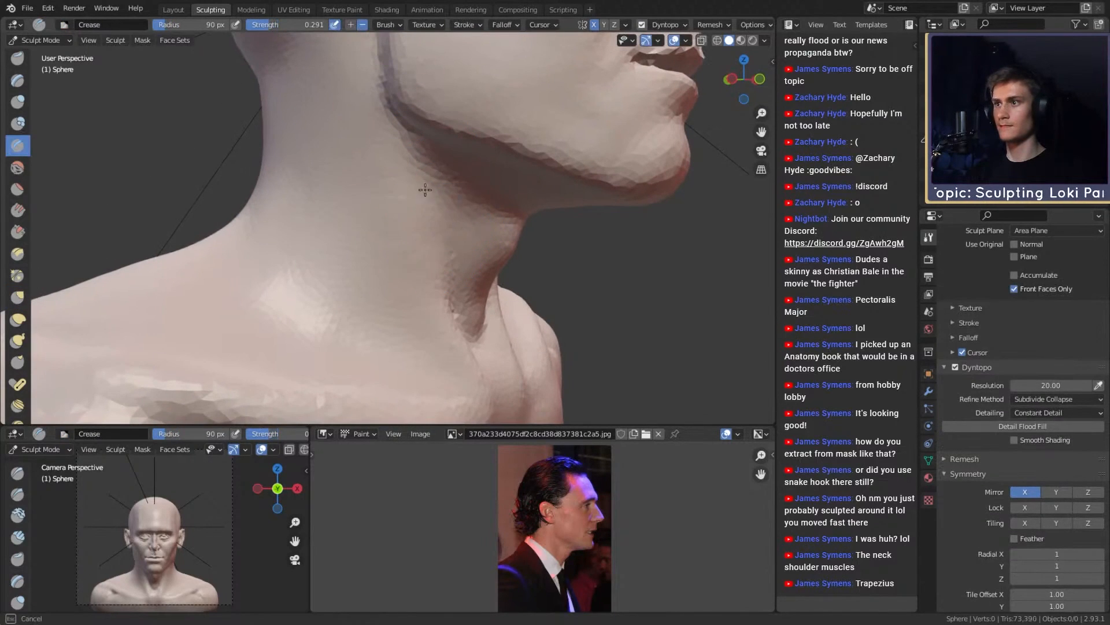
drag(438, 226, 442, 242)
Step: Adjust the throat in profile and the collarbone area from above with the Grab brush at 197 px
scroll(445, 266, down, 5)
mouse_move(446, 278)
middle_down()
mouse_move(496, 255)
mouse_move(484, 278)
middle_up()
scroll(445, 246, down, 1)
middle_drag(431, 247, 441, 274)
scroll(443, 278, up, 4)
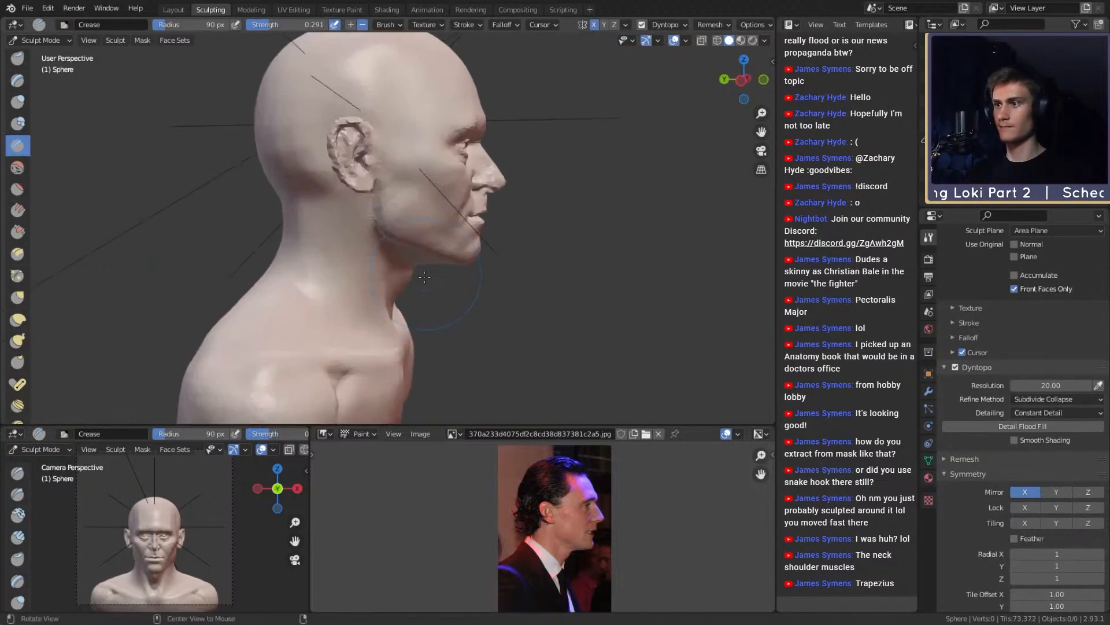
mouse_move(444, 312)
shift+middle_down()
mouse_move(449, 225)
mouse_move(408, 281)
mouse_move(413, 269)
mouse_move(416, 289)
shift+middle_up()
key(g)
key(f)
click(517, 312)
drag(408, 288, 409, 284)
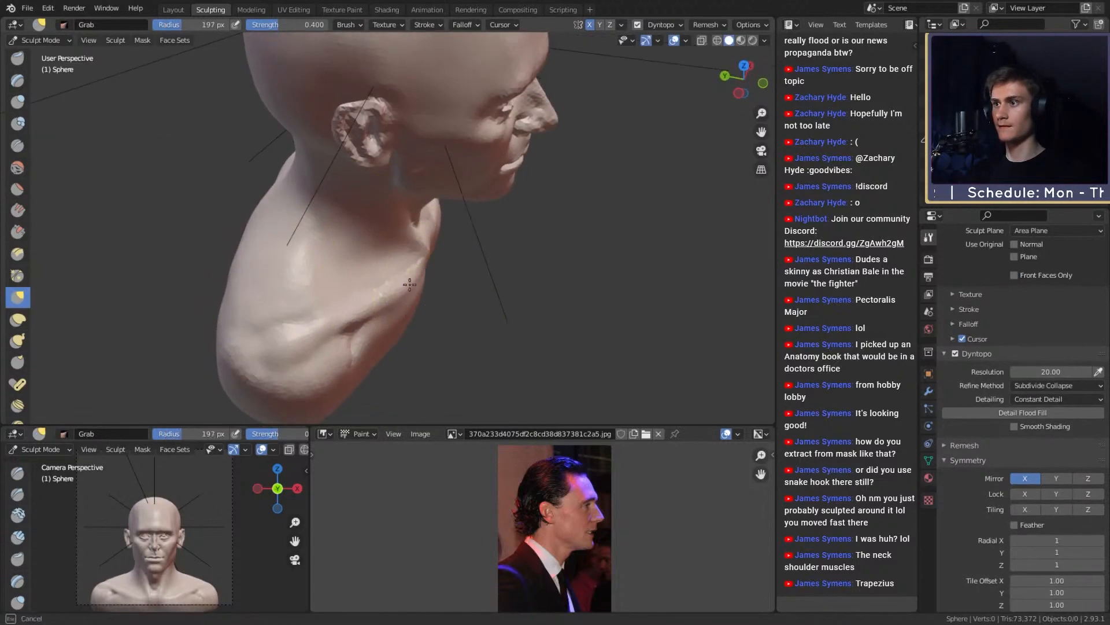
middle_drag(396, 320, 393, 338)
drag(399, 332, 401, 324)
Step: Pull the front of the neck up toward the jaw with the Grab brush at 171 px
key(f)
click(502, 335)
mouse_move(391, 312)
middle_down()
mouse_move(393, 320)
mouse_move(396, 236)
mouse_move(399, 268)
middle_up()
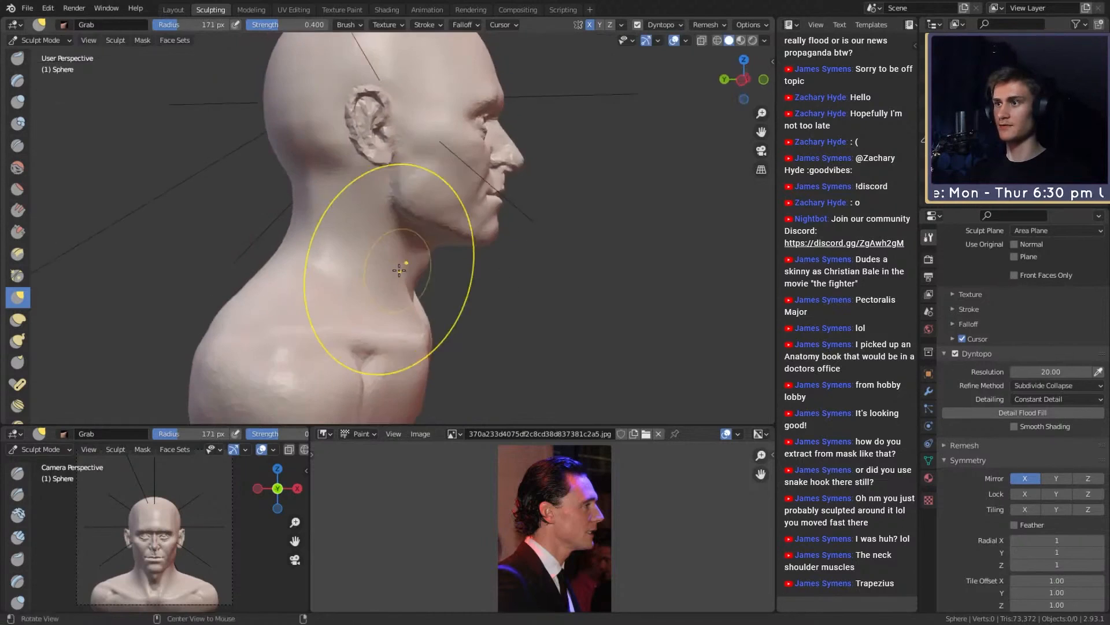
drag(399, 268, 409, 255)
Step: Nudge the base of the neck with a resized Grab brush, set its radius to 140 px and check the bust from the front
key(f)
click(494, 260)
mouse_move(406, 279)
middle_down()
mouse_move(406, 264)
mouse_move(399, 316)
middle_up()
key(f)
click(537, 311)
drag(387, 318, 391, 312)
key(f)
click(488, 295)
mouse_move(406, 292)
middle_down()
mouse_move(367, 240)
mouse_move(399, 277)
mouse_move(384, 265)
middle_up()
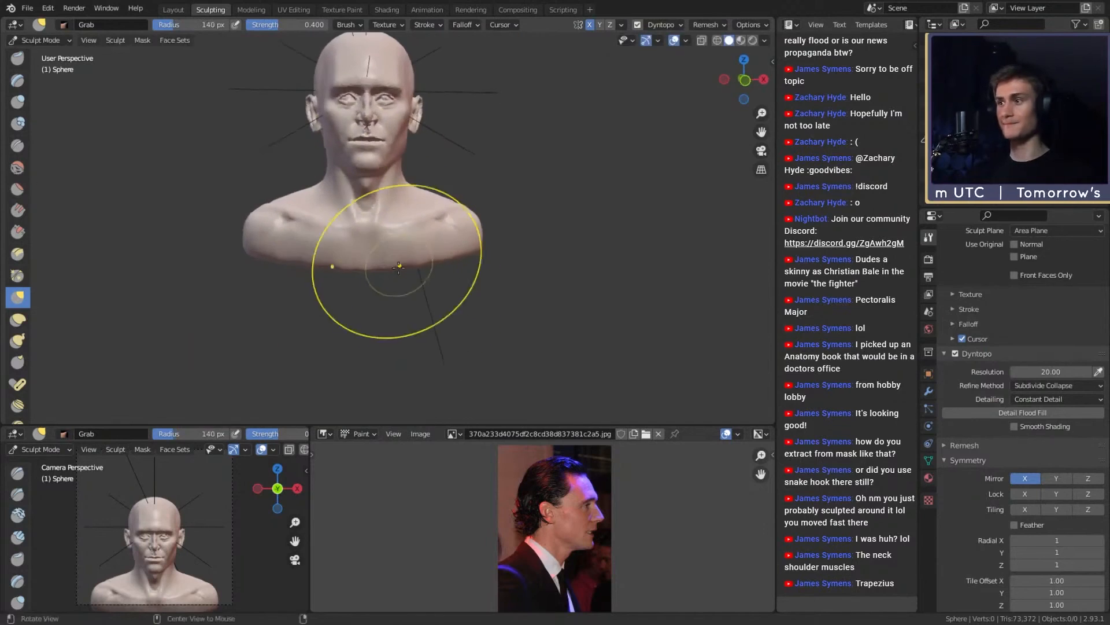